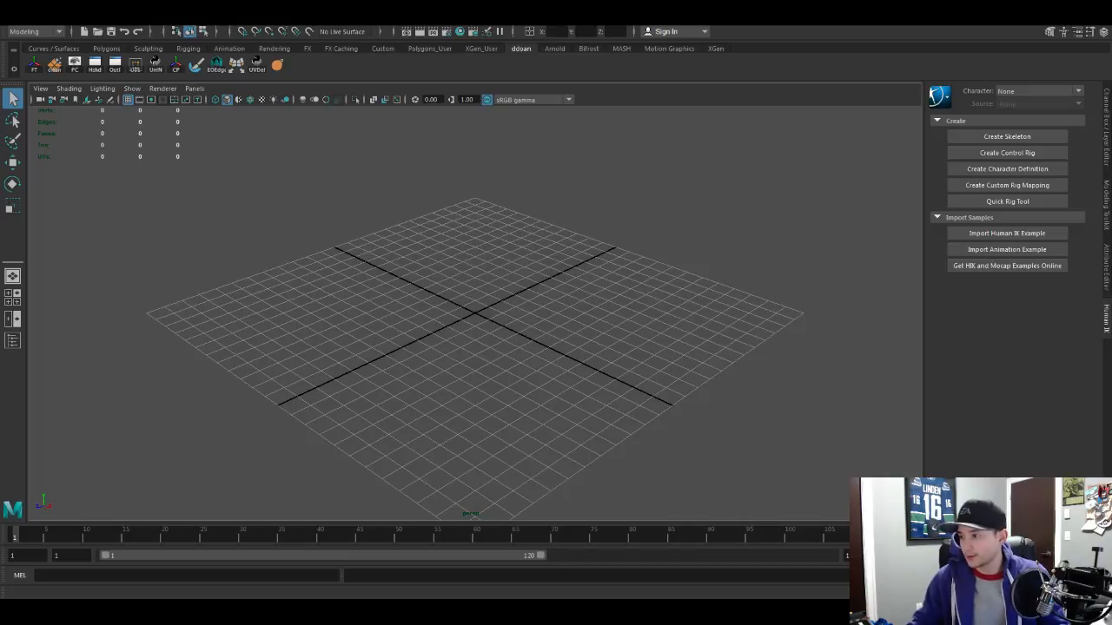
pyautogui.press('super')
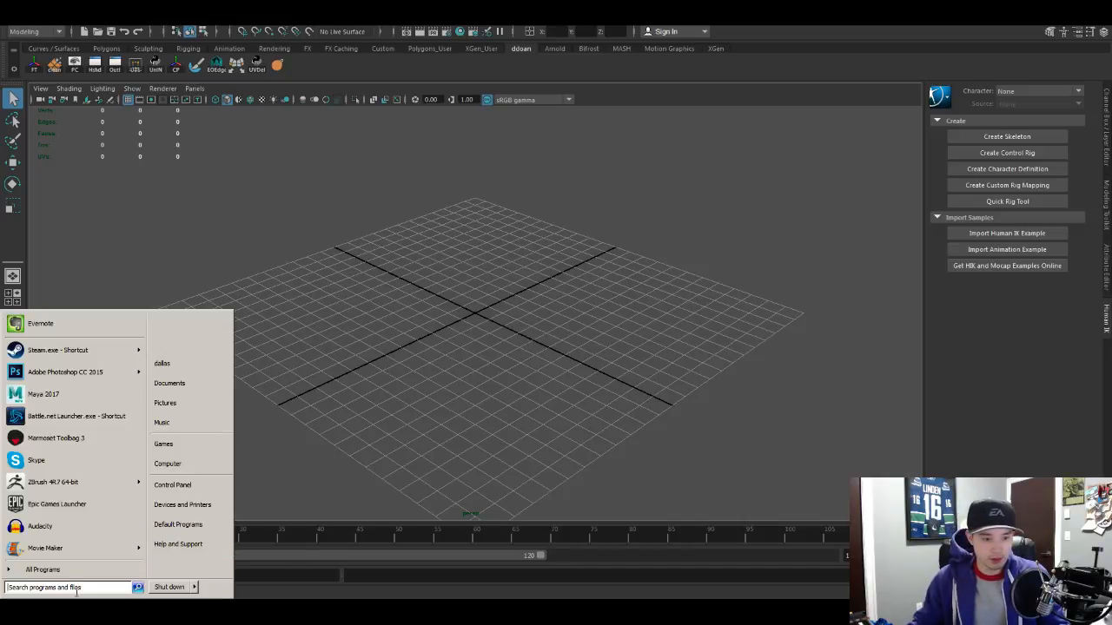
pyautogui.press('super')
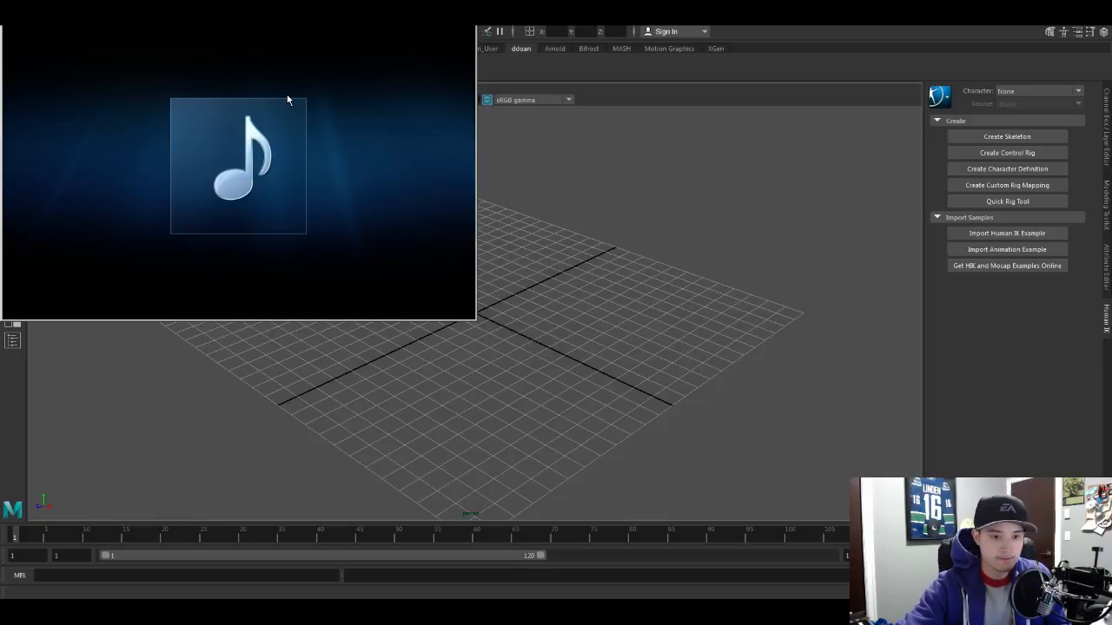
pyautogui.moveTo(369, 16); pyautogui.dragTo(1111, 26)
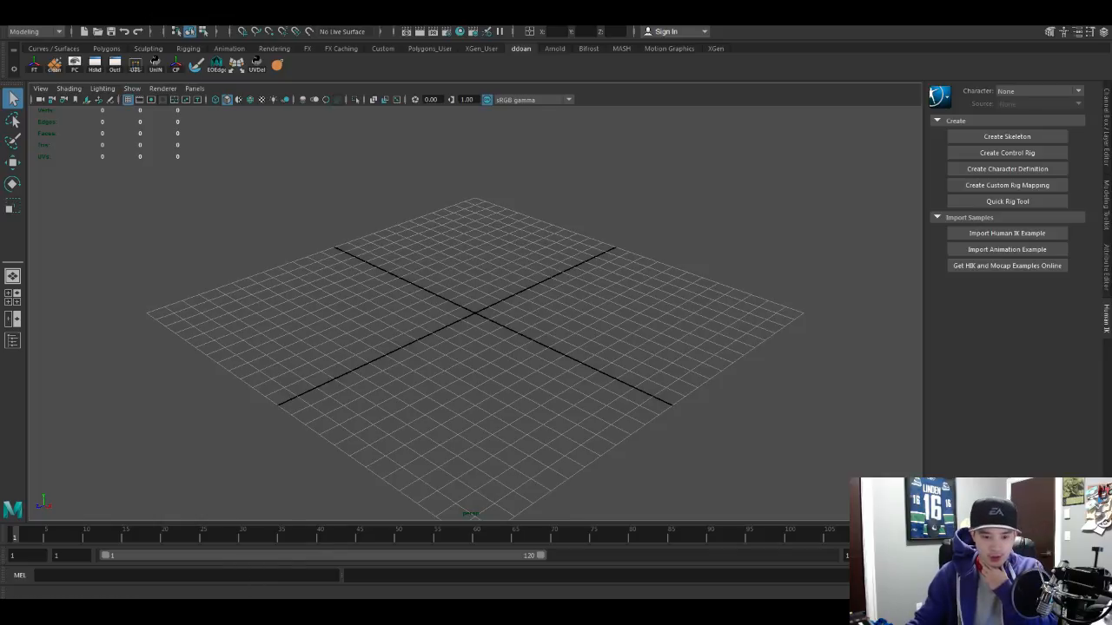
# Step: Open the pistol scene from the Dropbox\Public\PP7\scene folder and clear the Hypershade window out of the way
pyautogui.click(12, 21)
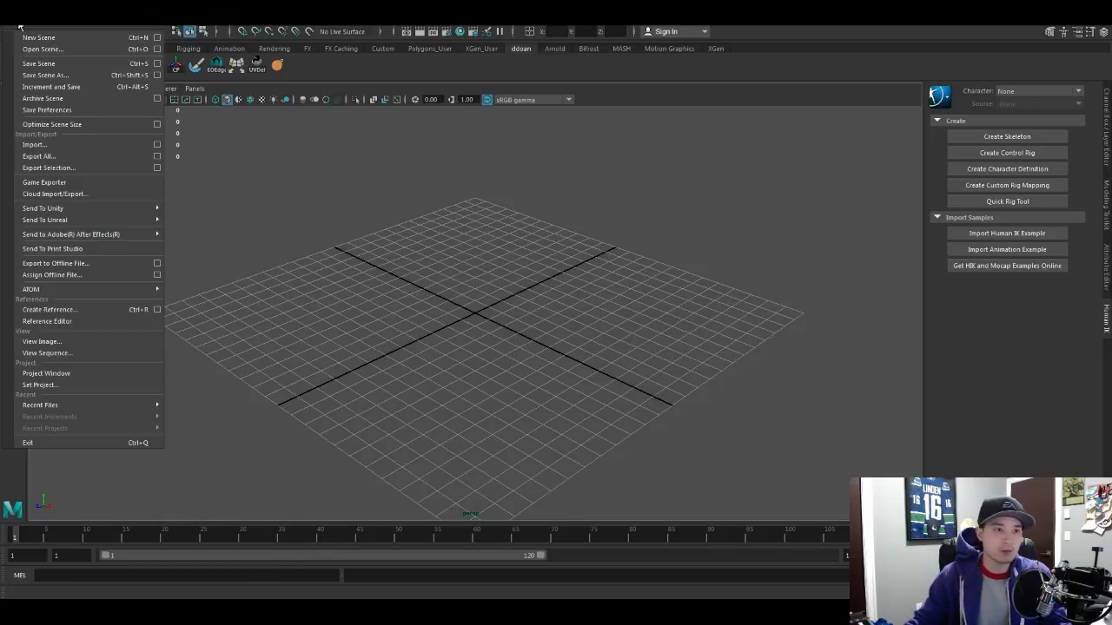
pyautogui.click(32, 50)
pyautogui.click(244, 279)
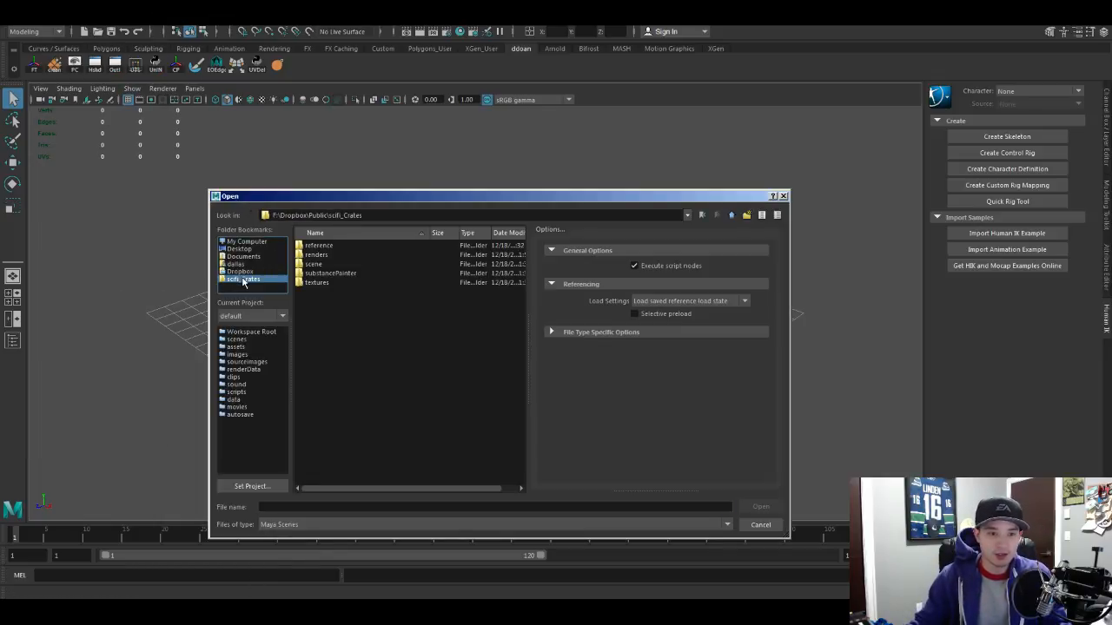
pyautogui.click(260, 272)
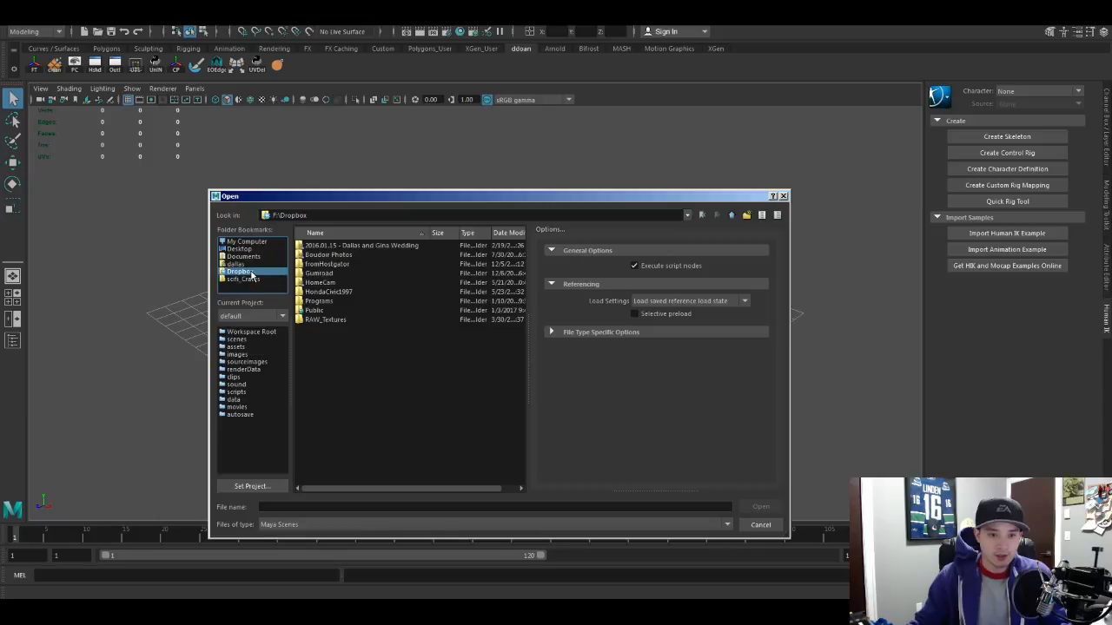
pyautogui.doubleClick(319, 311)
pyautogui.moveTo(519, 278); pyautogui.dragTo(522, 375)
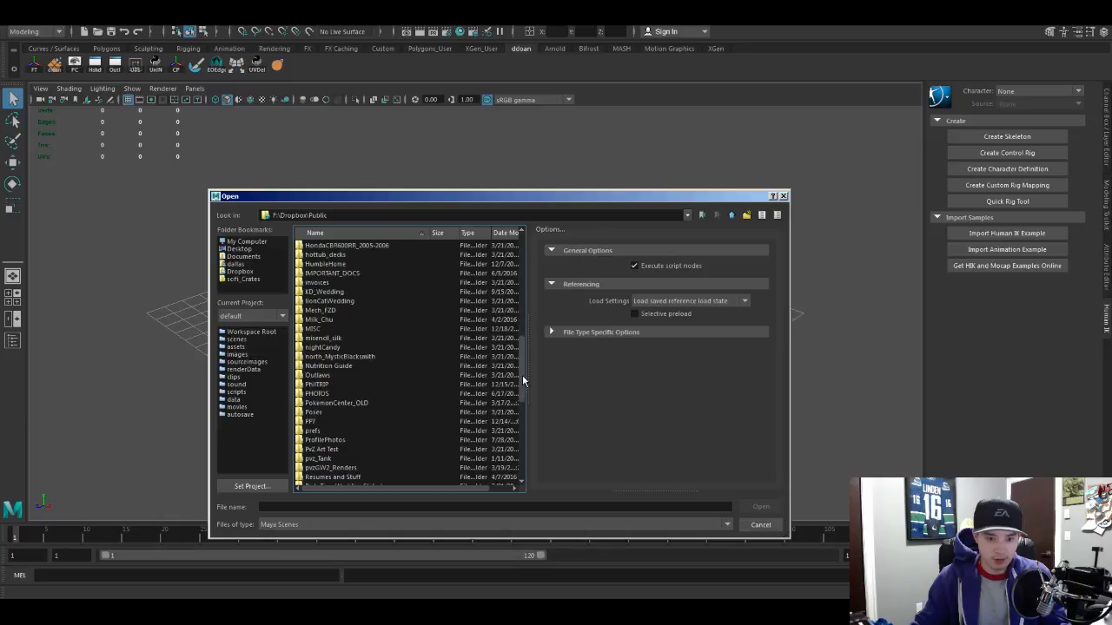
pyautogui.doubleClick(330, 422)
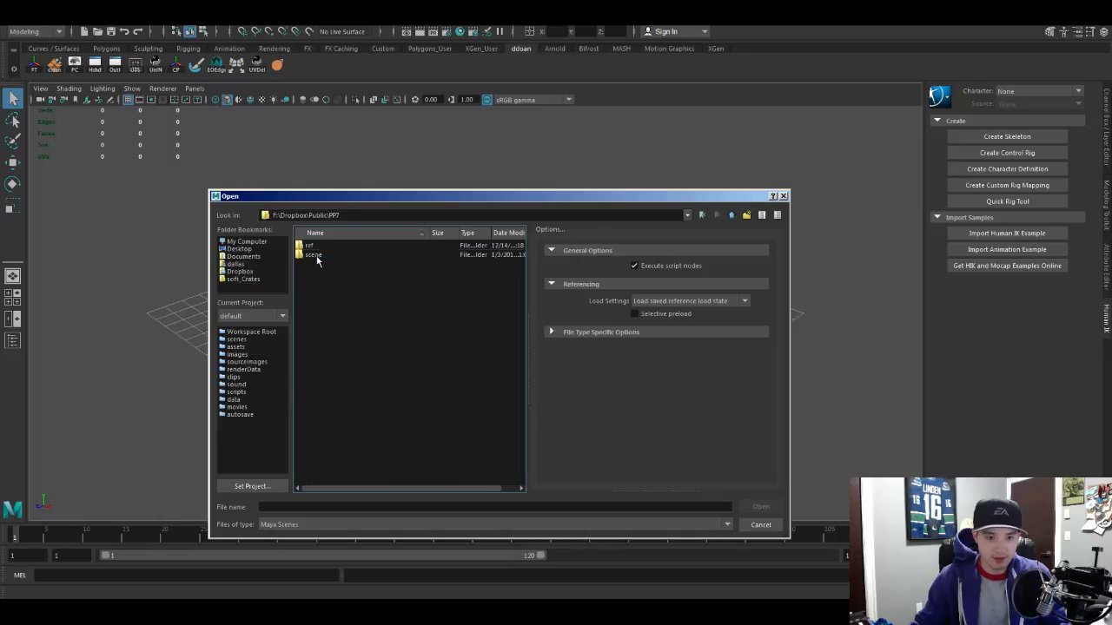
pyautogui.doubleClick(314, 255)
pyautogui.click(317, 255)
pyautogui.click(761, 507)
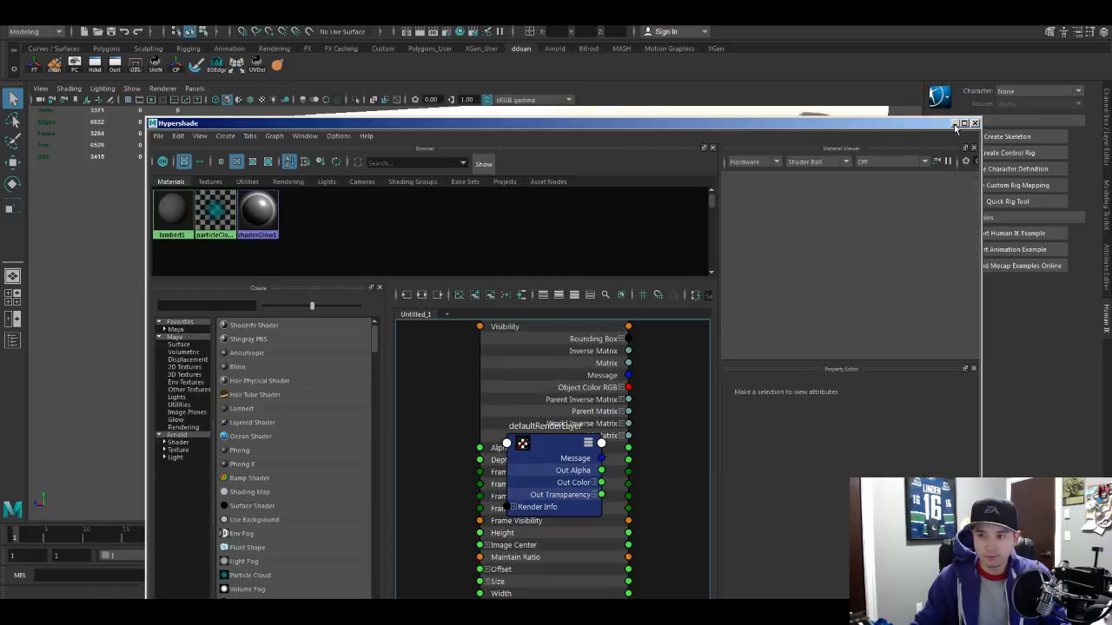
pyautogui.moveTo(913, 127); pyautogui.dragTo(1111, 80)
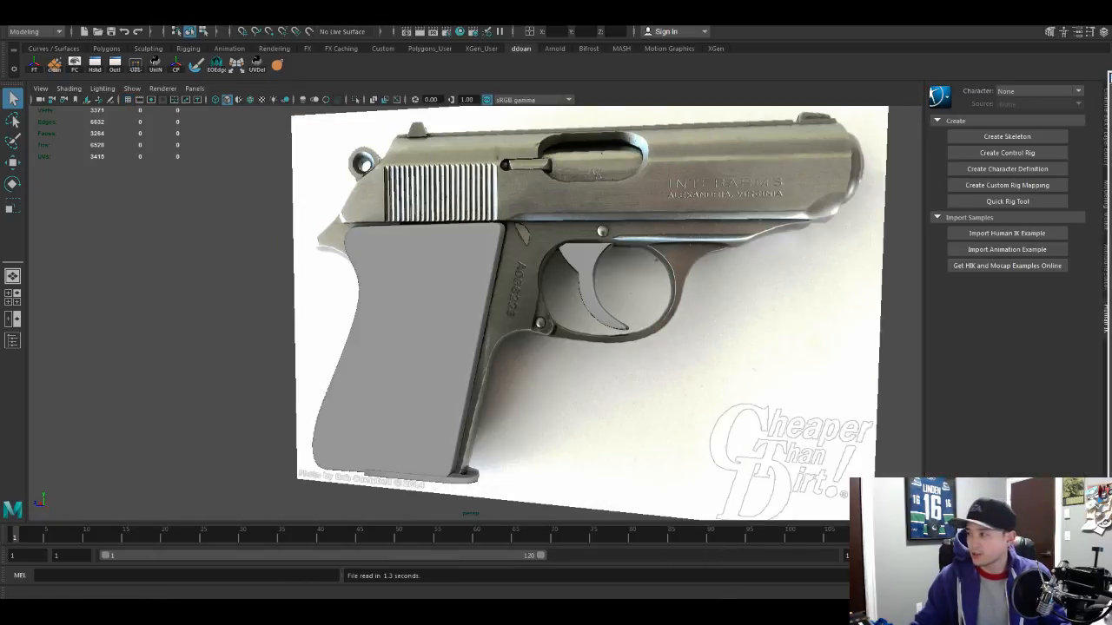
# Step: Inspect the existing trigger, grip and magazine base meshes from several angles against the pistol reference image
pyautogui.keyDown('alt'); pyautogui.moveTo(41, 449); pyautogui.dragTo(131, 434); pyautogui.keyUp('alt')
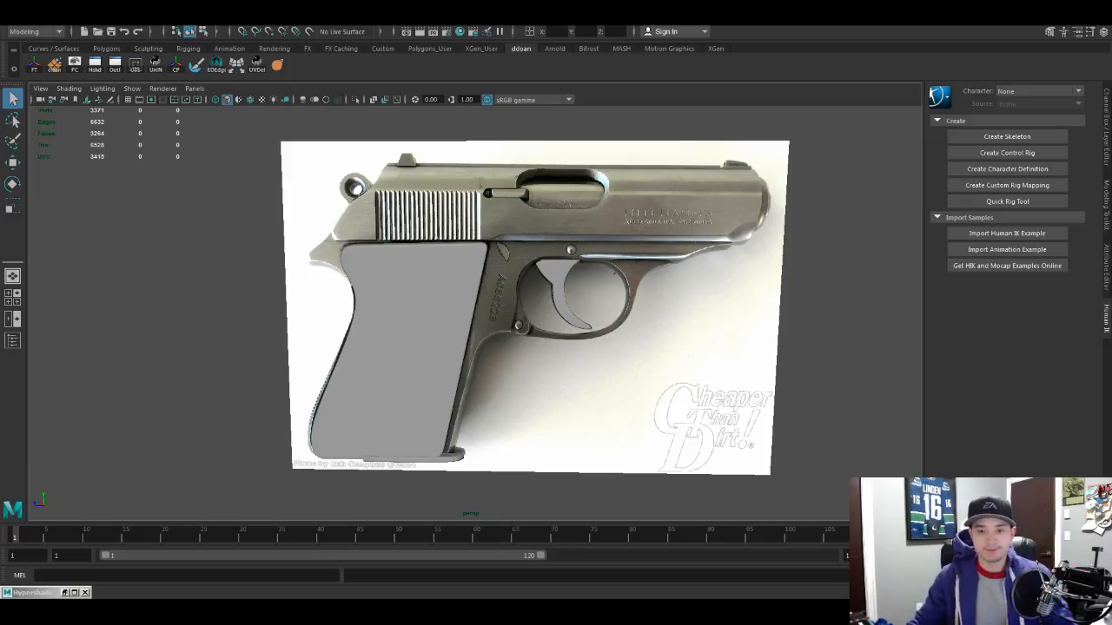
pyautogui.keyDown('alt'); pyautogui.moveTo(427, 359); pyautogui.dragTo(383, 444); pyautogui.keyUp('alt')
pyautogui.keyDown('alt'); pyautogui.moveTo(576, 385); pyautogui.dragTo(588, 318); pyautogui.keyUp('alt')
pyautogui.click(547, 283)
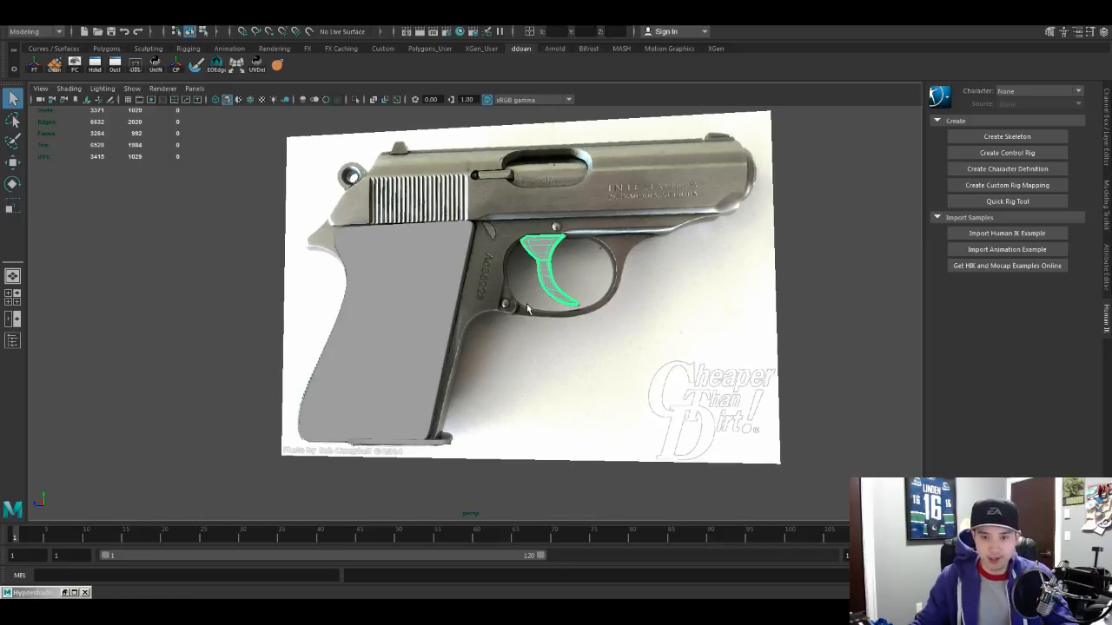
pyautogui.press('w')
pyautogui.press('f')
pyautogui.scroll(-8, 557, 373)
pyautogui.click(290, 338)
pyautogui.scroll(-4, 375, 356)
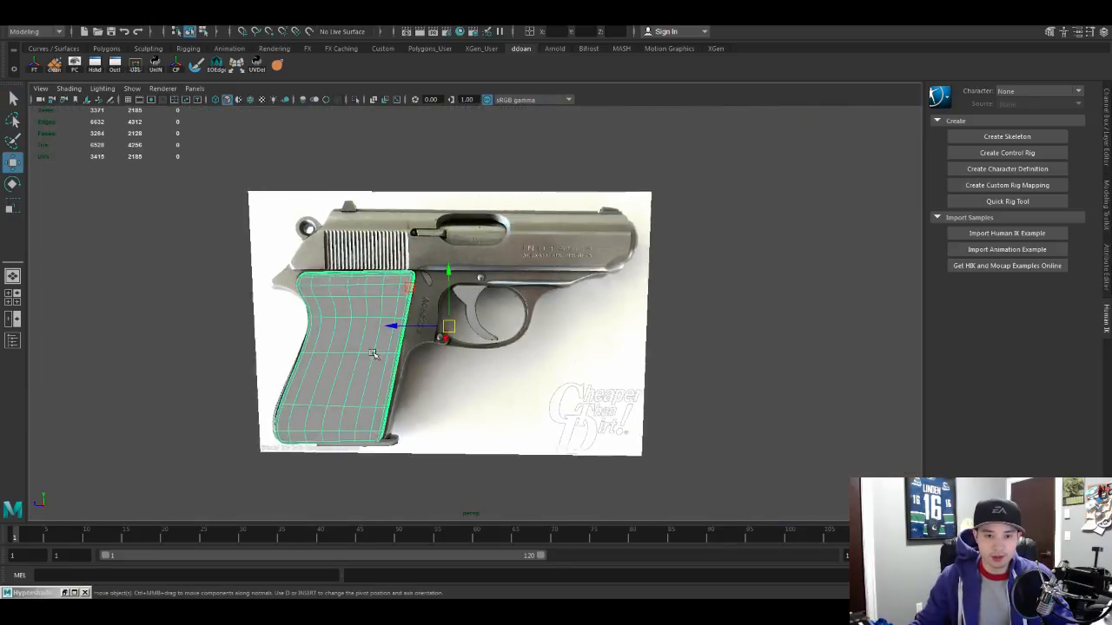
pyautogui.keyDown('alt'); pyautogui.moveTo(374, 355); pyautogui.dragTo(400, 323, button='middle'); pyautogui.keyUp('alt')
pyautogui.moveTo(400, 323)
pyautogui.keyDown('alt'); pyautogui.mouseDown()
pyautogui.moveTo(411, 370)
pyautogui.moveTo(411, 324)
pyautogui.mouseUp(); pyautogui.keyUp('alt')
pyautogui.scroll(2, 412, 324)
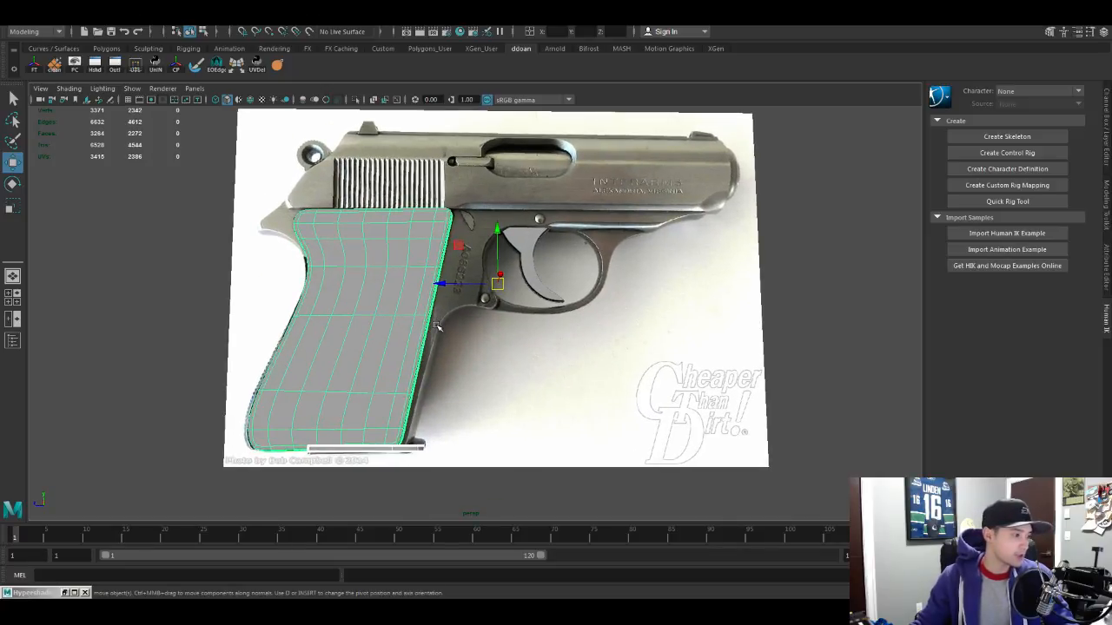
pyautogui.keyDown('alt'); pyautogui.moveTo(450, 359); pyautogui.dragTo(530, 338); pyautogui.keyUp('alt')
pyautogui.click(486, 356)
pyautogui.scroll(3, 516, 347)
pyautogui.doubleClick(460, 447)
pyautogui.press('F8')
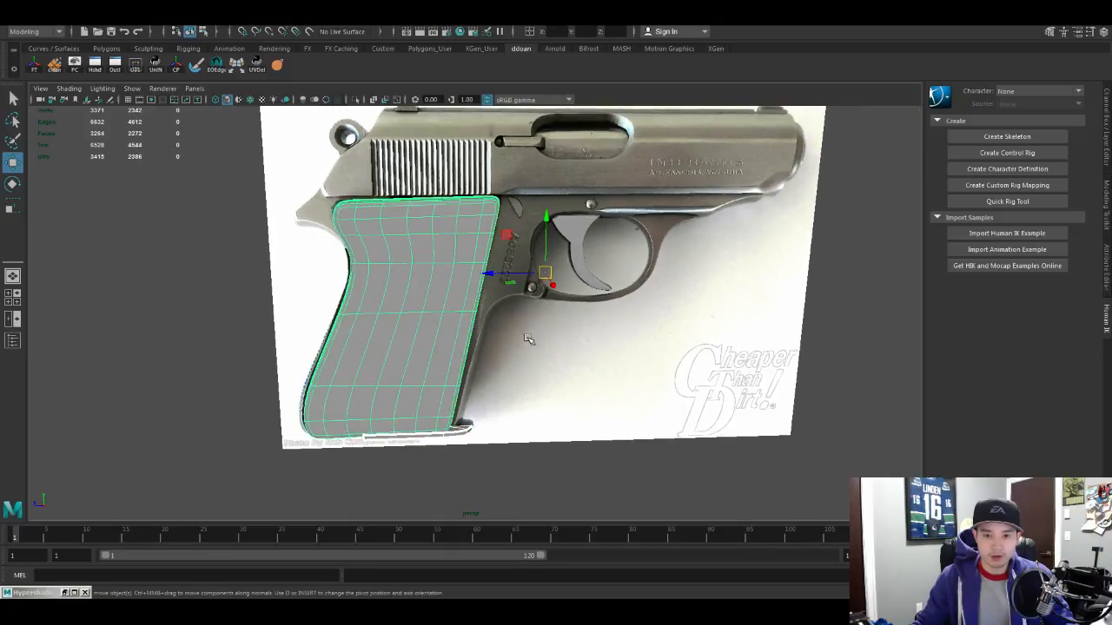
pyautogui.click(568, 254)
pyautogui.keyDown('alt'); pyautogui.moveTo(579, 304); pyautogui.dragTo(559, 319); pyautogui.keyUp('alt')
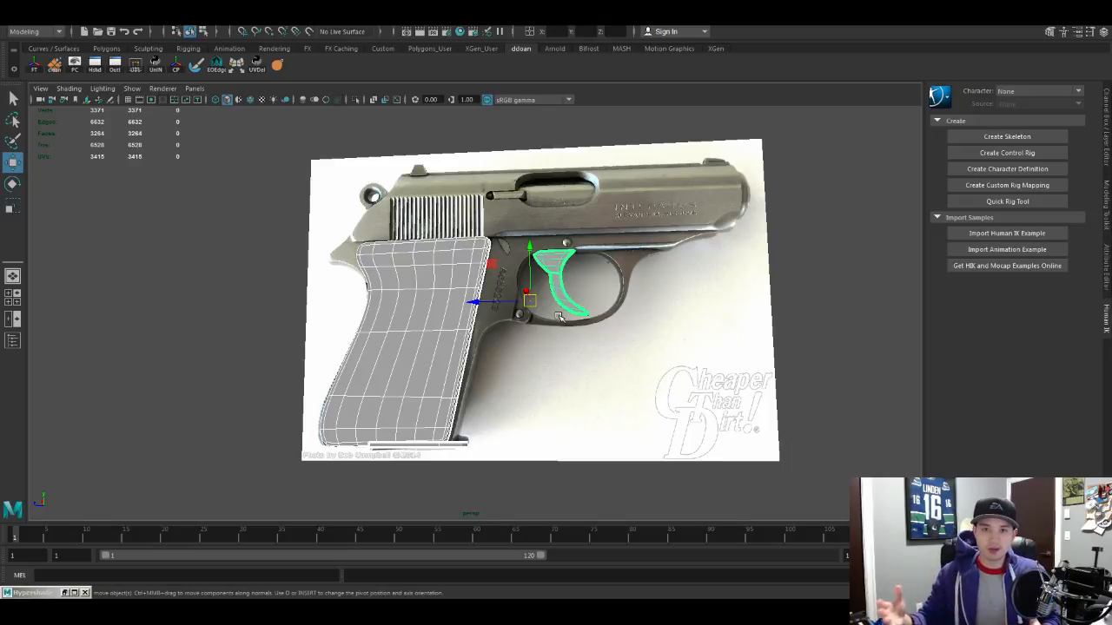
pyautogui.scroll(3, 536, 339)
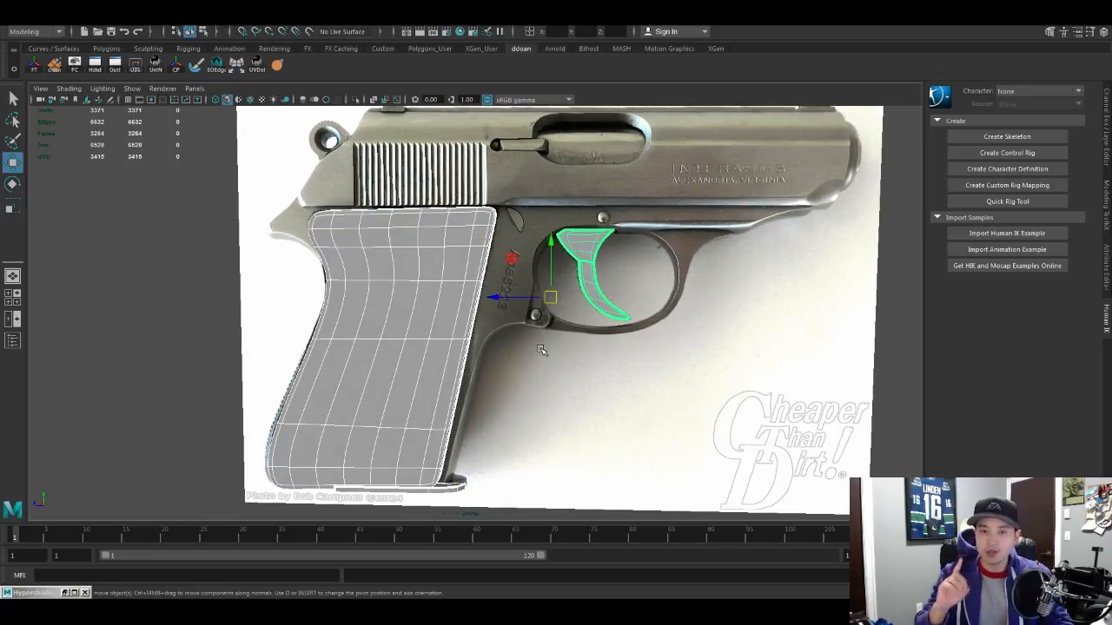
pyautogui.scroll(-3, 559, 397)
pyautogui.moveTo(558, 396)
pyautogui.keyDown('alt'); pyautogui.mouseDown()
pyautogui.moveTo(558, 372)
pyautogui.moveTo(550, 395)
pyautogui.mouseUp(); pyautogui.keyUp('alt')
pyautogui.click(519, 418)
pyautogui.keyDown('alt'); pyautogui.moveTo(483, 332); pyautogui.dragTo(456, 447); pyautogui.keyUp('alt')
pyautogui.click(458, 433)
pyautogui.keyDown('shift'); pyautogui.click(448, 379); pyautogui.keyUp('shift')
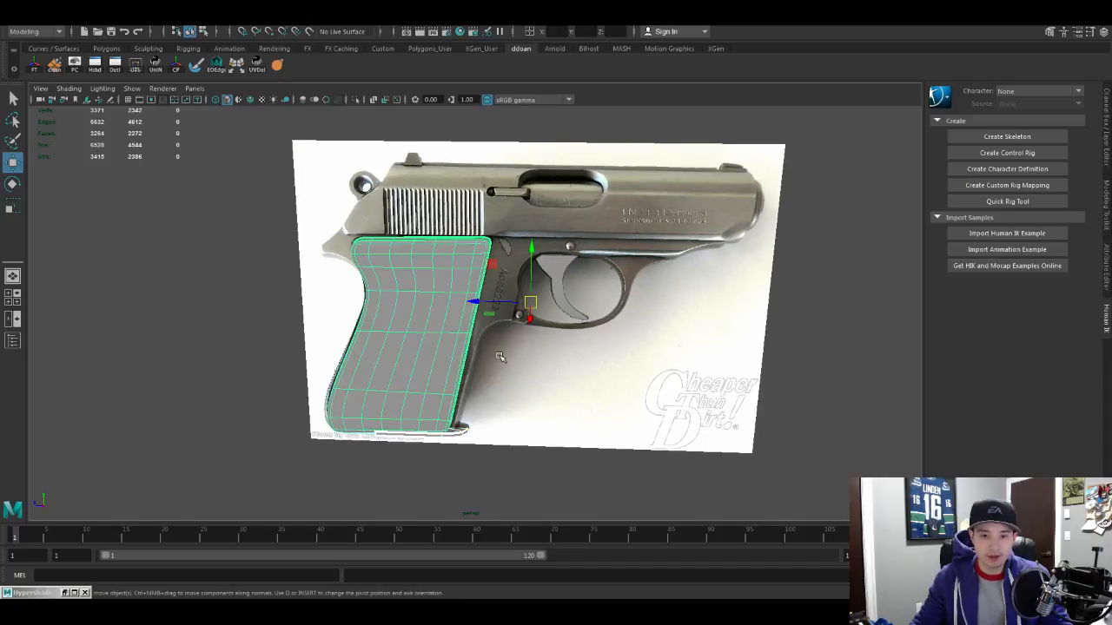
pyautogui.click(558, 279)
pyautogui.scroll(3, 566, 279)
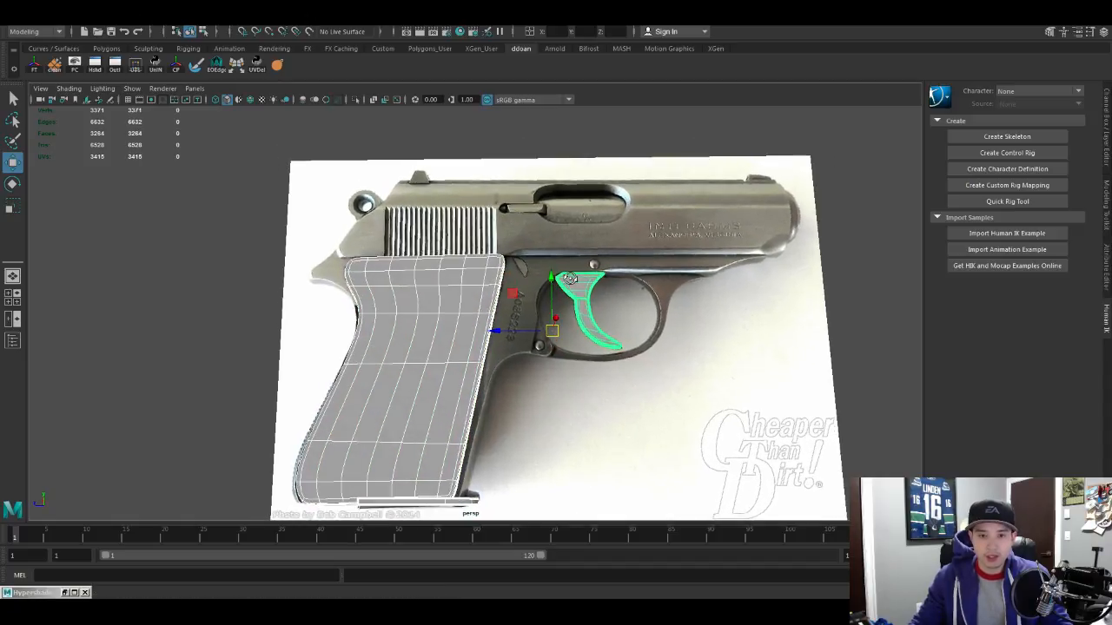
pyautogui.keyDown('alt'); pyautogui.moveTo(570, 278); pyautogui.dragTo(575, 297); pyautogui.keyUp('alt')
pyautogui.scroll(-1, 575, 297)
pyautogui.keyDown('alt'); pyautogui.moveTo(671, 297); pyautogui.dragTo(640, 303, button='middle'); pyautogui.keyUp('alt')
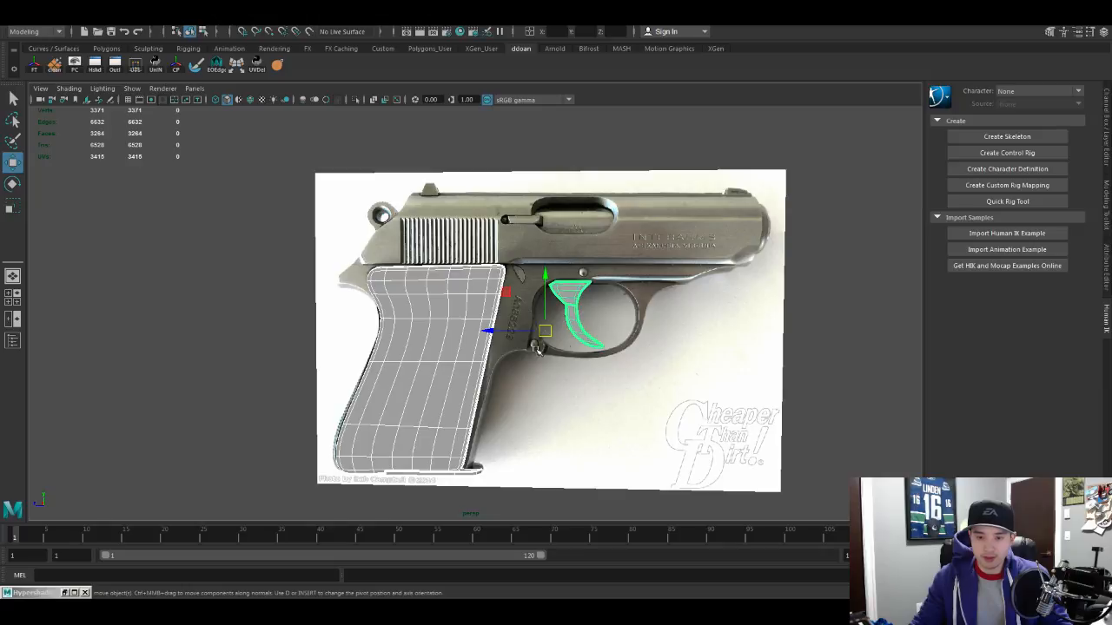
pyautogui.keyDown('alt'); pyautogui.moveTo(638, 340); pyautogui.dragTo(632, 338); pyautogui.keyUp('alt')
# Step: Switch to the full-size side view of the pistol reference and clear the selection
pyautogui.press('space')
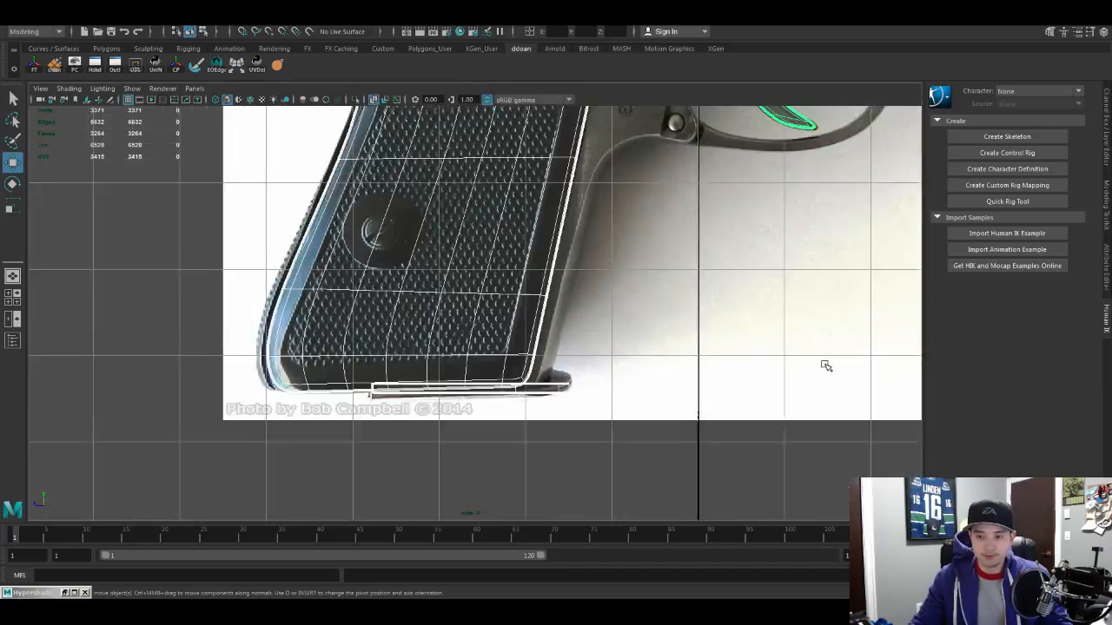
pyautogui.press('f')
pyautogui.press('space')
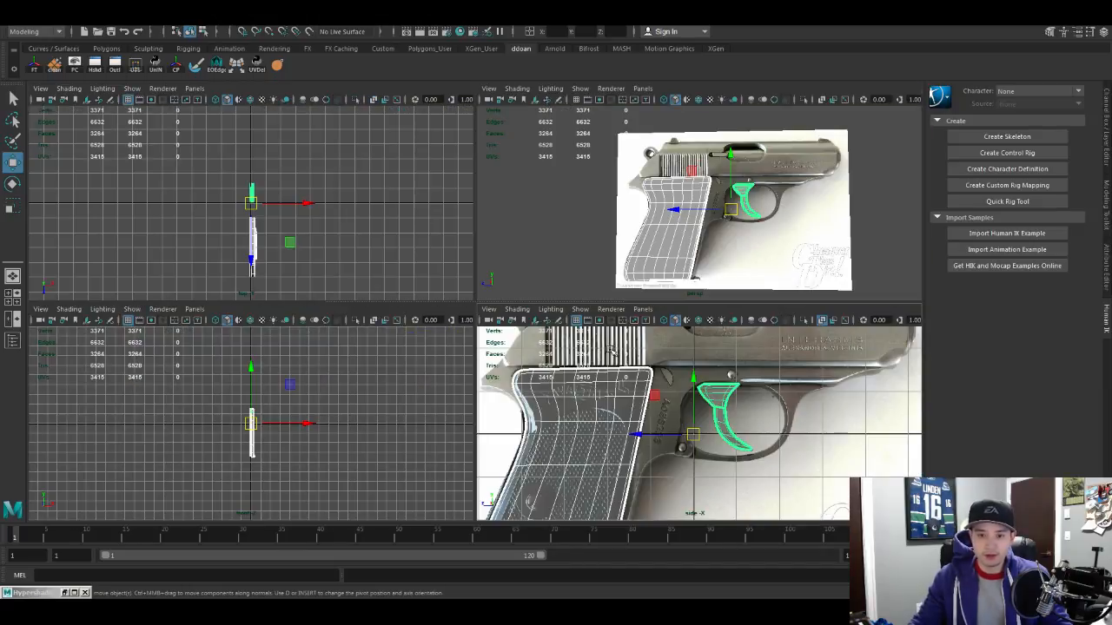
pyautogui.press('space')
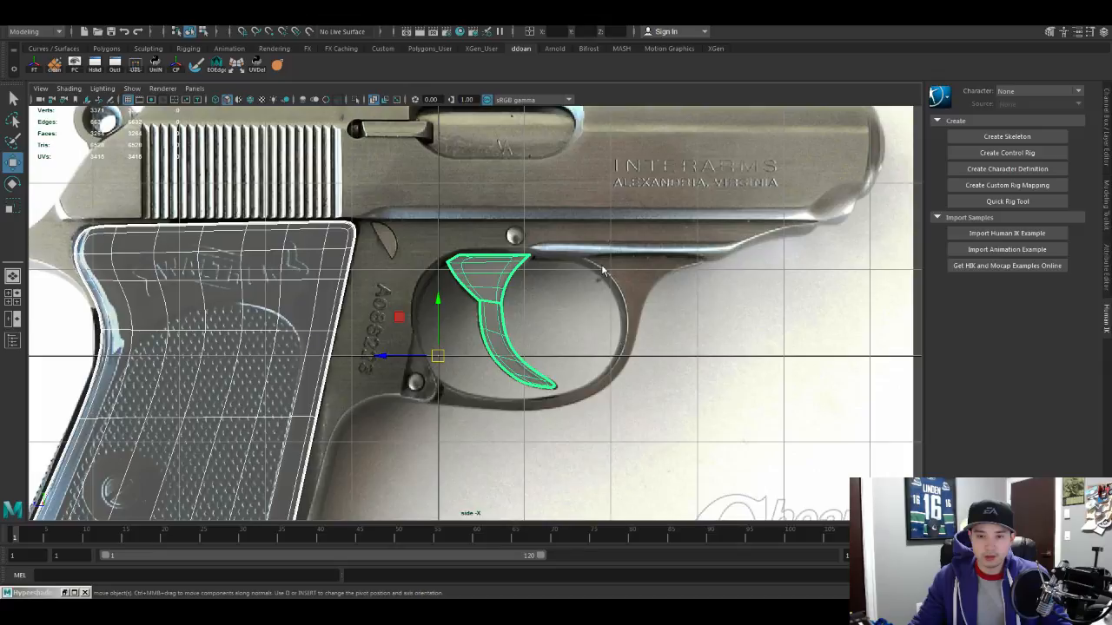
pyautogui.scroll(-7, 640, 300)
pyautogui.click(624, 288)
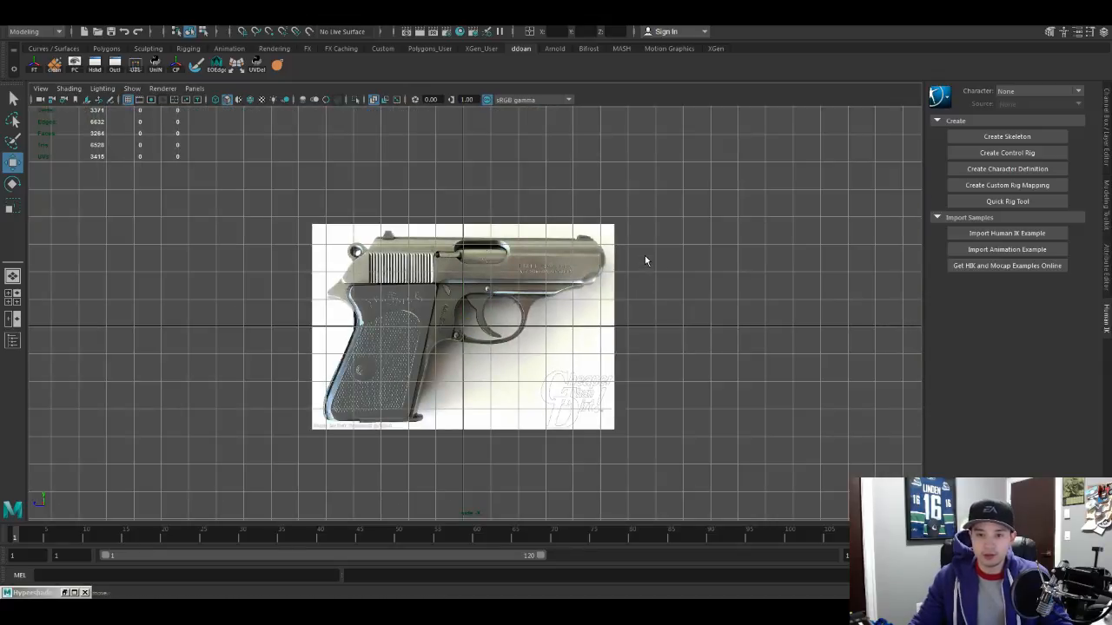
# Step: Start a new polygon and trace the trigger guard's outer edge from its front upper corners around to behind the rear pin
pyautogui.press('y')
pyautogui.scroll(10, 576, 304)
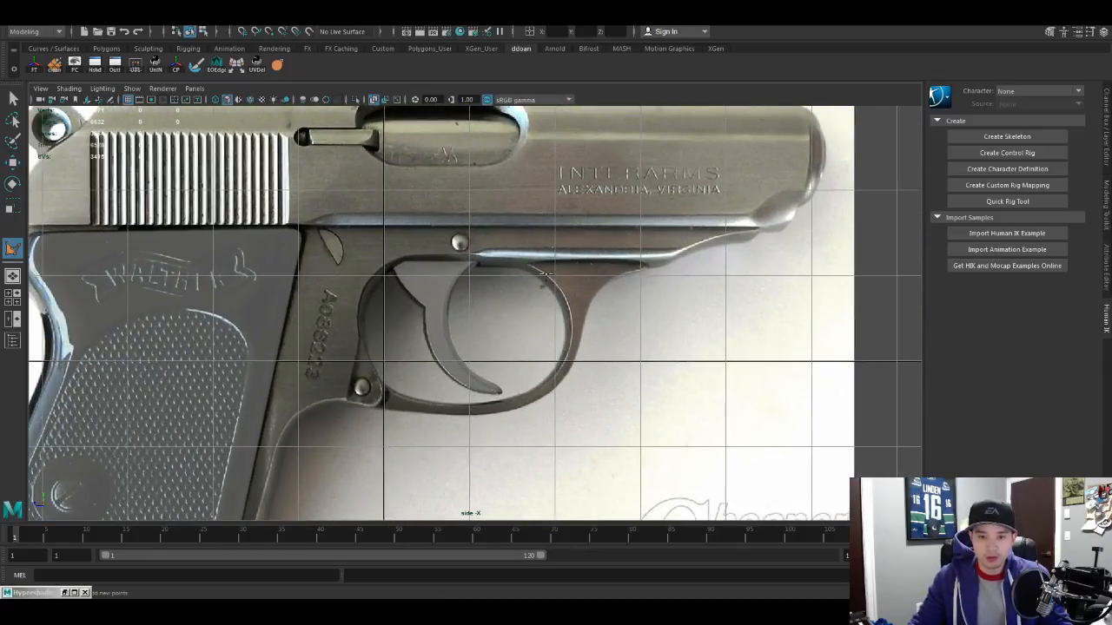
pyautogui.click(529, 266)
pyautogui.click(643, 267)
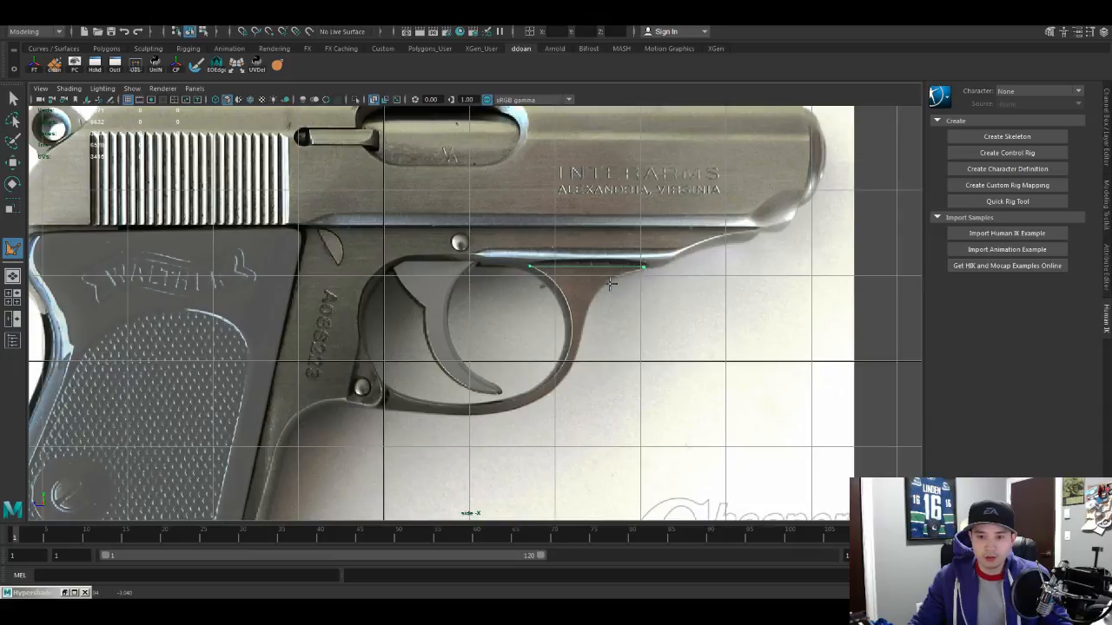
pyautogui.keyDown('shift'); pyautogui.click(582, 323); pyautogui.keyUp('shift')
pyautogui.click(571, 373)
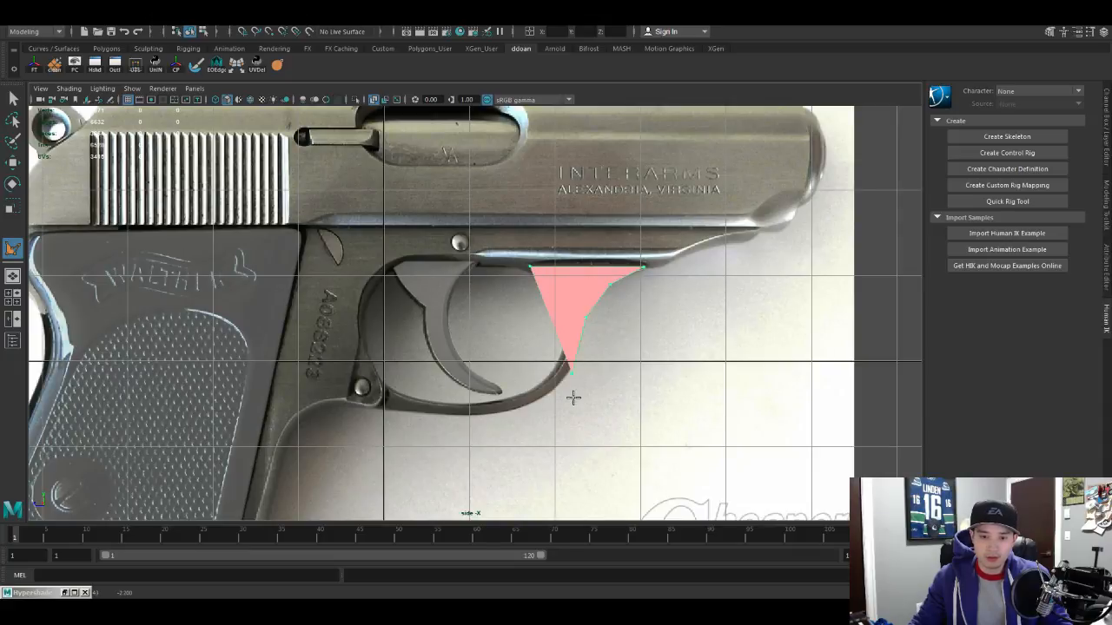
pyautogui.click(534, 404)
pyautogui.click(501, 408)
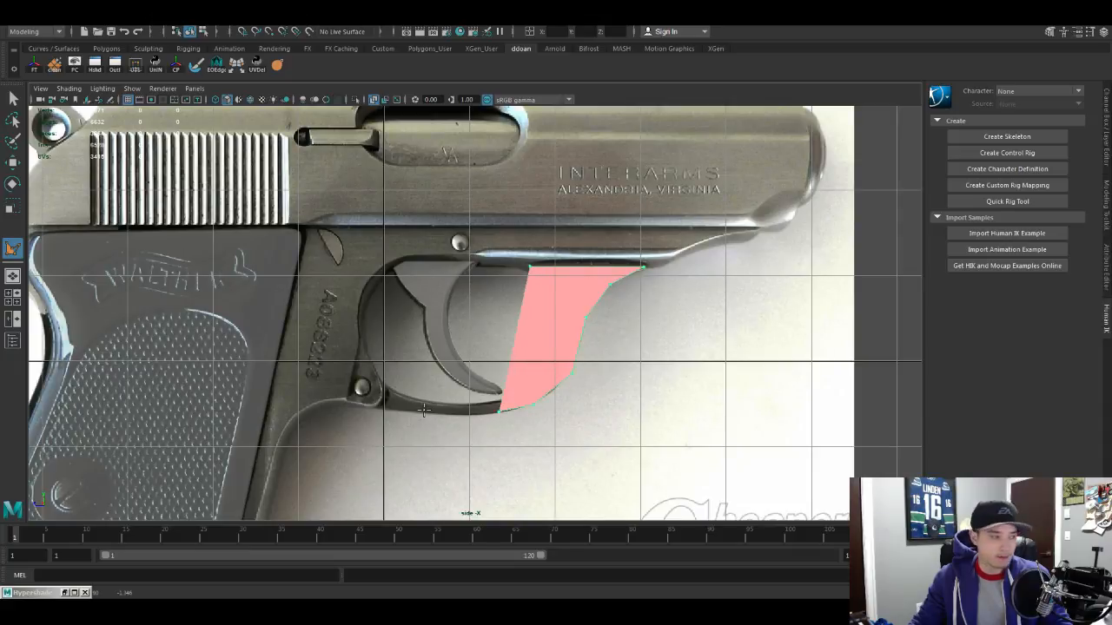
pyautogui.click(423, 413)
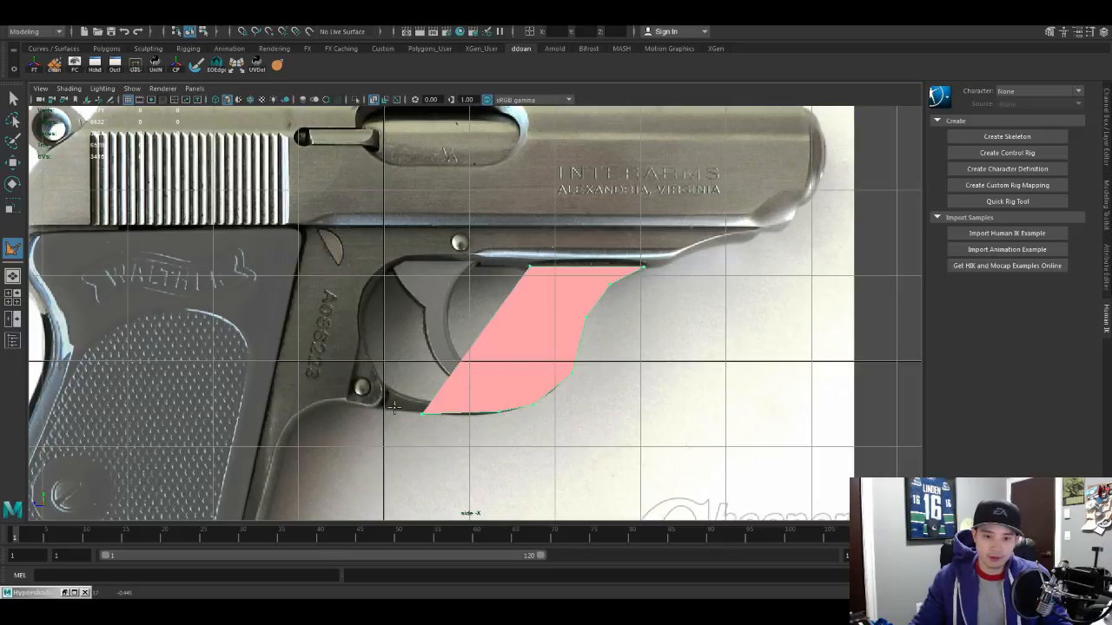
pyautogui.click(344, 401)
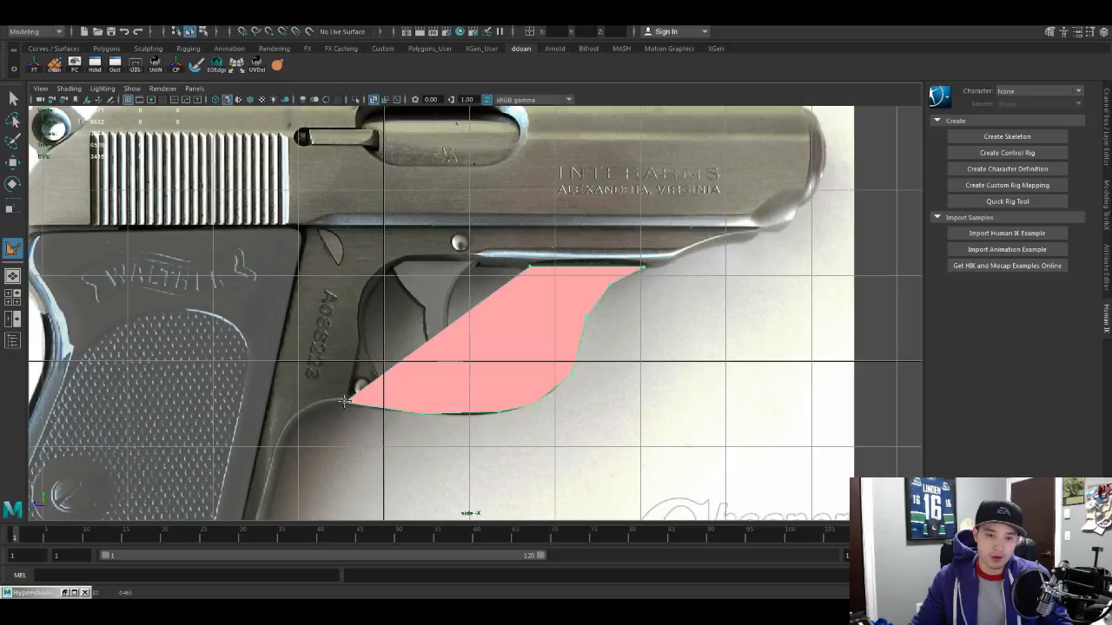
# Step: Trace the trigger guard's inner edge from above the rear pin back up to the front and complete the polygon
pyautogui.click(360, 345)
pyautogui.click(382, 380)
pyautogui.click(427, 398)
pyautogui.click(487, 391)
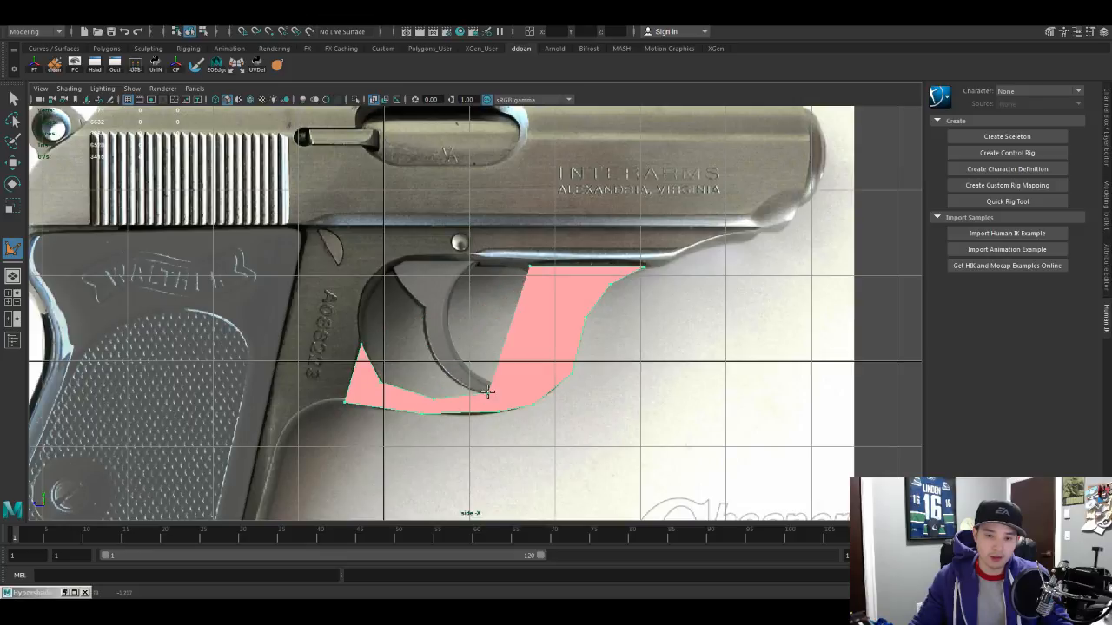
pyautogui.click(525, 384)
pyautogui.click(555, 360)
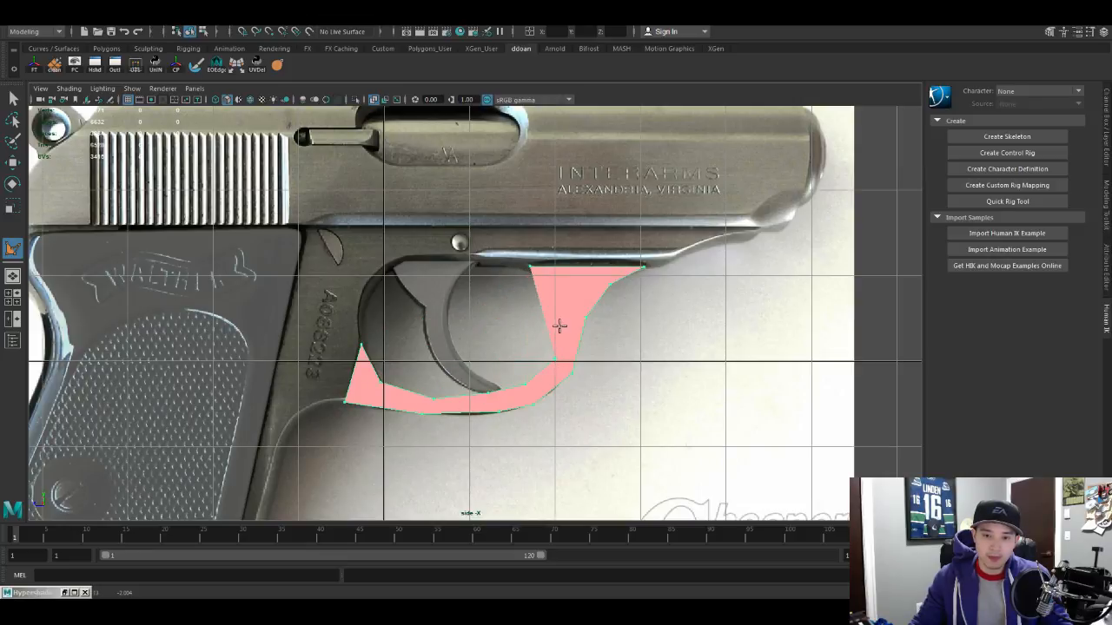
pyautogui.click(559, 328)
pyautogui.click(554, 304)
pyautogui.click(553, 292)
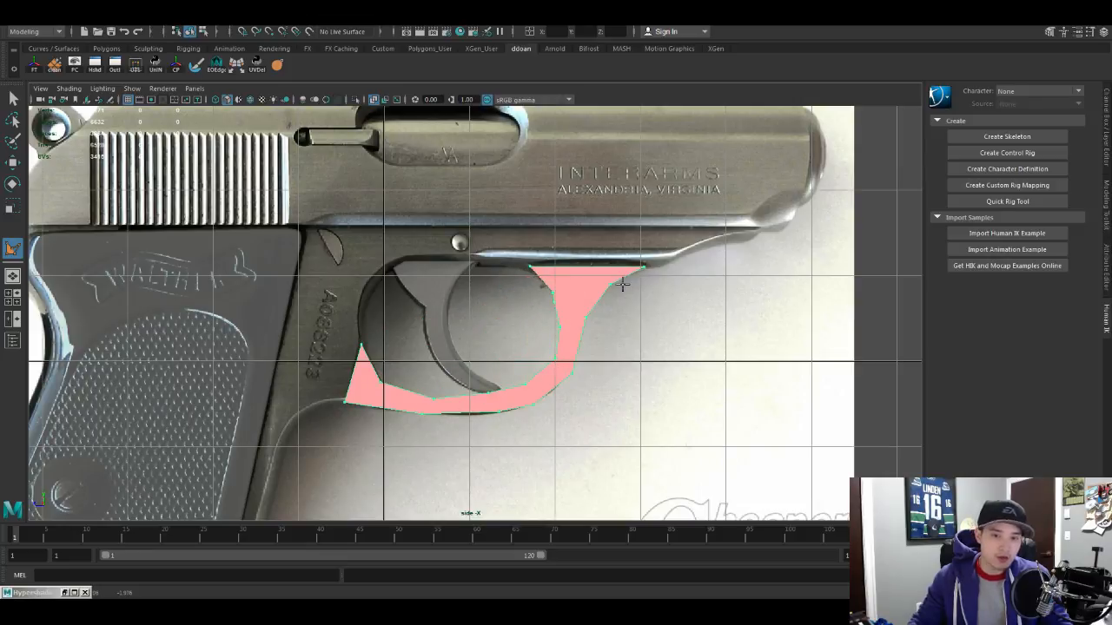
pyautogui.press('w')
# Step: Fit the vertices along the trigger guard's front inner edge to the curve of the opening in the reference image
pyautogui.scroll(3, 622, 285)
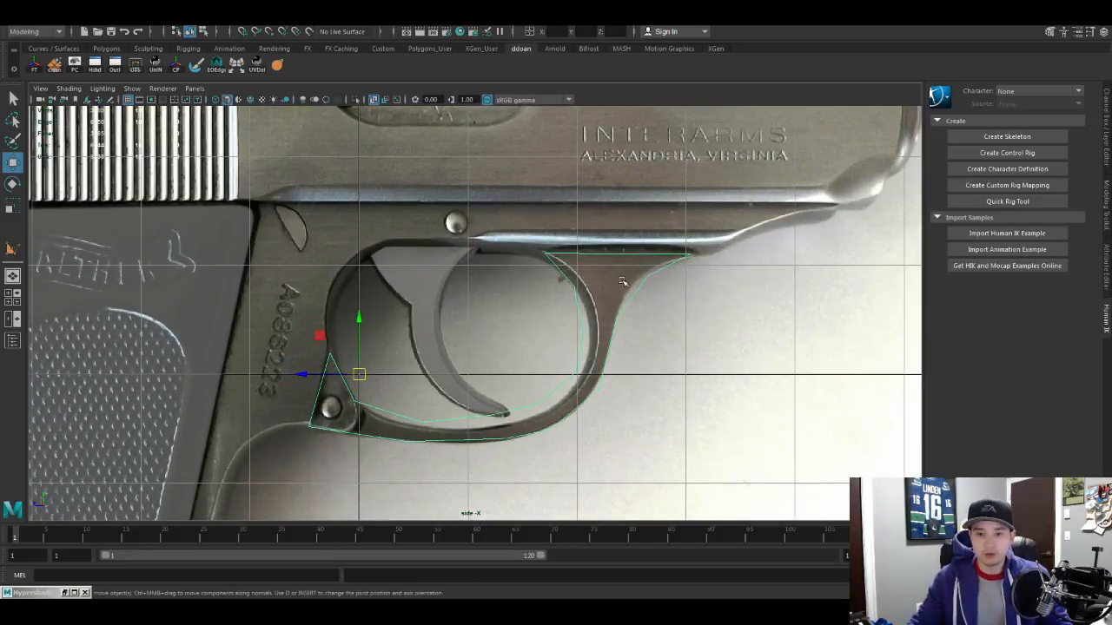
pyautogui.press('F9')
pyautogui.moveTo(555, 273); pyautogui.dragTo(583, 381)
pyautogui.click(576, 298)
pyautogui.click(583, 330)
pyautogui.keyDown('alt'); pyautogui.moveTo(583, 382); pyautogui.dragTo(602, 362, button='middle'); pyautogui.keyUp('alt')
pyautogui.scroll(1, 545, 380)
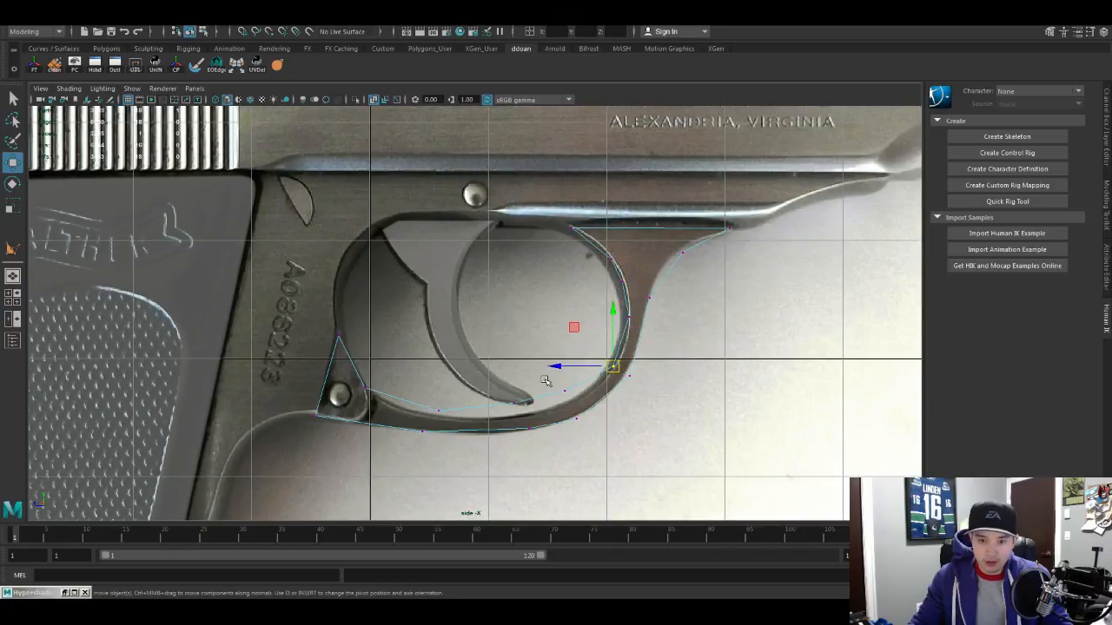
# Step: Reposition the vertices along the guard's lower inner edge, from the trigger tip back to the rear pin, to match the reference
pyautogui.click(564, 392)
pyautogui.moveTo(565, 392); pyautogui.dragTo(516, 417)
pyautogui.hotkey('ctrl', 'z')
pyautogui.hotkey('shift', 'z')
pyautogui.keyDown('alt'); pyautogui.moveTo(491, 366); pyautogui.dragTo(596, 347, button='middle'); pyautogui.keyUp('alt')
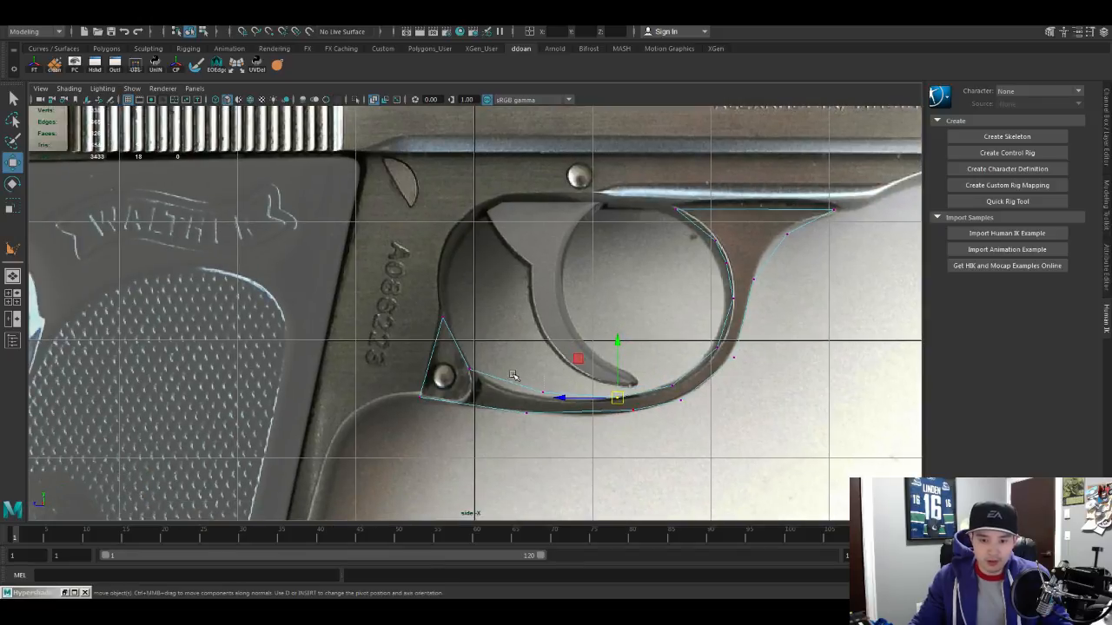
pyautogui.click(543, 393)
pyautogui.moveTo(543, 392); pyautogui.dragTo(538, 397)
pyautogui.moveTo(451, 353); pyautogui.dragTo(481, 374)
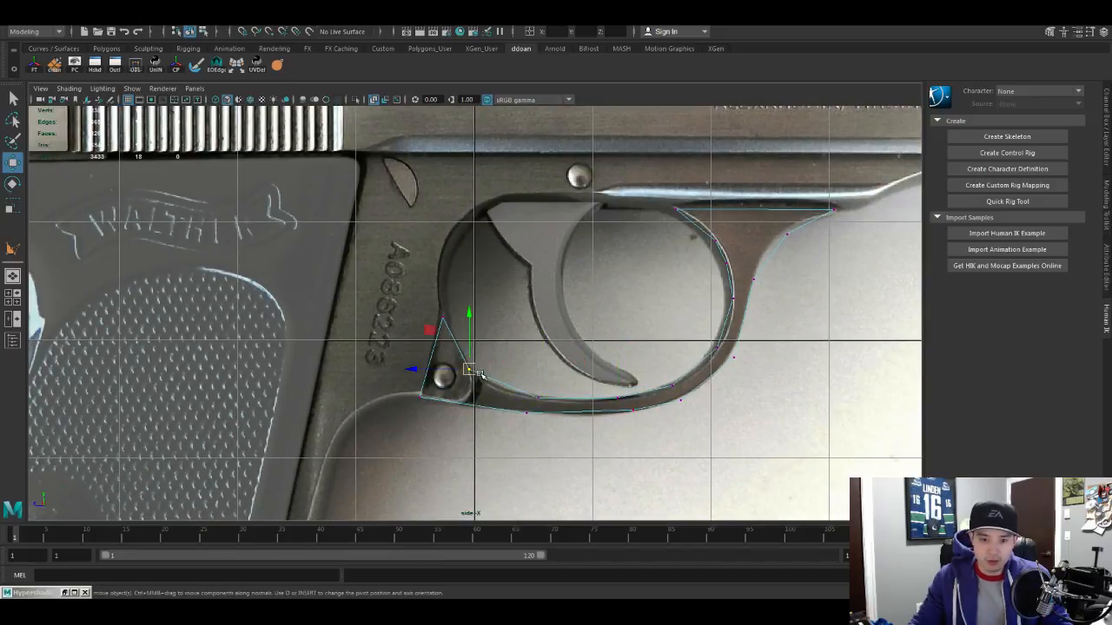
# Step: Align the outer-edge vertices along the guard's underside and lower front bend with the reference outline
pyautogui.moveTo(506, 413); pyautogui.dragTo(515, 420)
pyautogui.moveTo(616, 405)
pyautogui.mouseDown()
pyautogui.moveTo(637, 419)
pyautogui.moveTo(617, 413)
pyautogui.mouseUp()
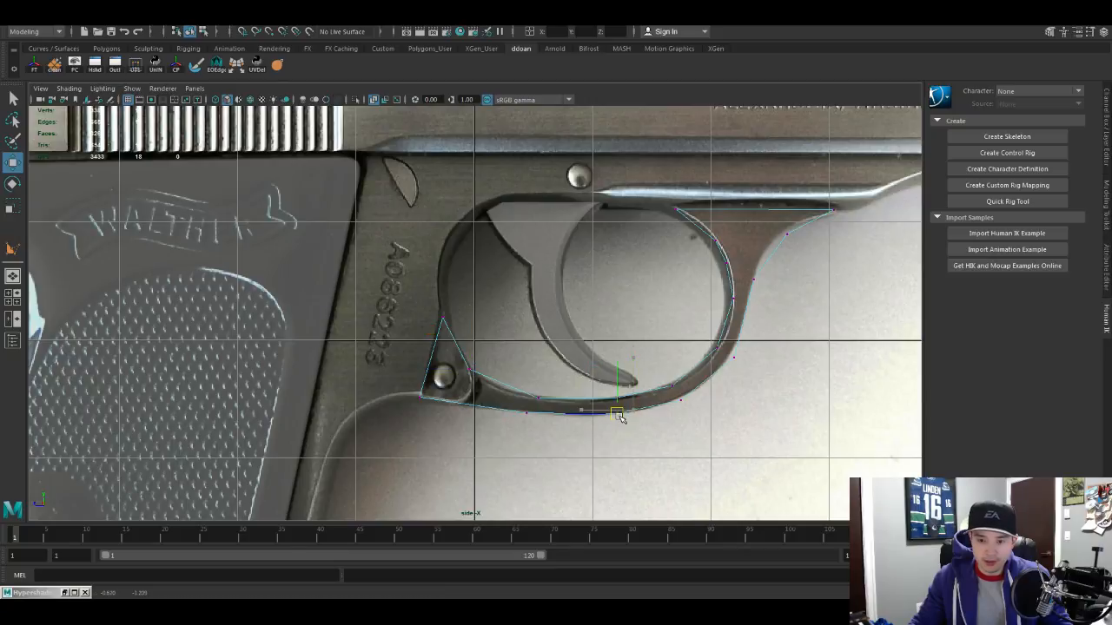
pyautogui.keyDown('alt'); pyautogui.moveTo(718, 398); pyautogui.dragTo(696, 402, button='middle'); pyautogui.keyUp('alt')
pyautogui.moveTo(649, 397)
pyautogui.mouseDown()
pyautogui.moveTo(675, 419)
pyautogui.moveTo(659, 404)
pyautogui.mouseUp()
pyautogui.keyDown('alt'); pyautogui.moveTo(712, 373); pyautogui.dragTo(681, 382, button='middle'); pyautogui.keyUp('alt')
pyautogui.click(683, 374)
pyautogui.moveTo(682, 374); pyautogui.dragTo(681, 370)
# Step: Adjust the outer vertex under the guard's front flare to follow the reference and select the inner edge near its upper corner
pyautogui.keyDown('alt'); pyautogui.moveTo(719, 297); pyautogui.dragTo(704, 314, button='middle'); pyautogui.keyUp('alt')
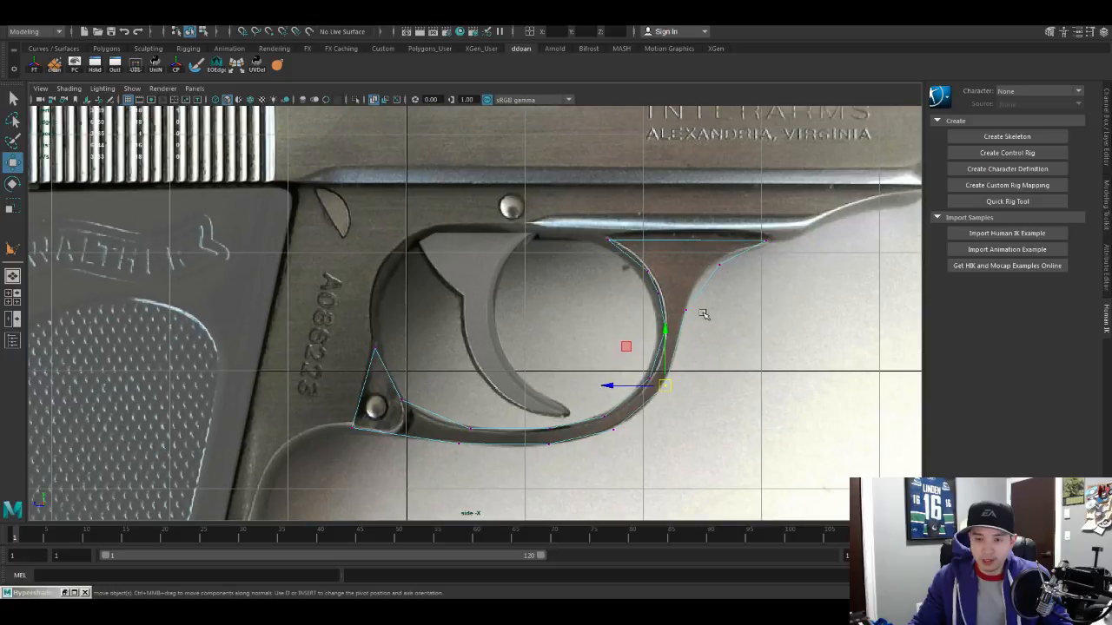
pyautogui.click(720, 265)
pyautogui.moveTo(719, 265); pyautogui.dragTo(714, 263)
pyautogui.keyDown('alt'); pyautogui.moveTo(756, 285); pyautogui.dragTo(745, 301, button='middle'); pyautogui.keyUp('alt')
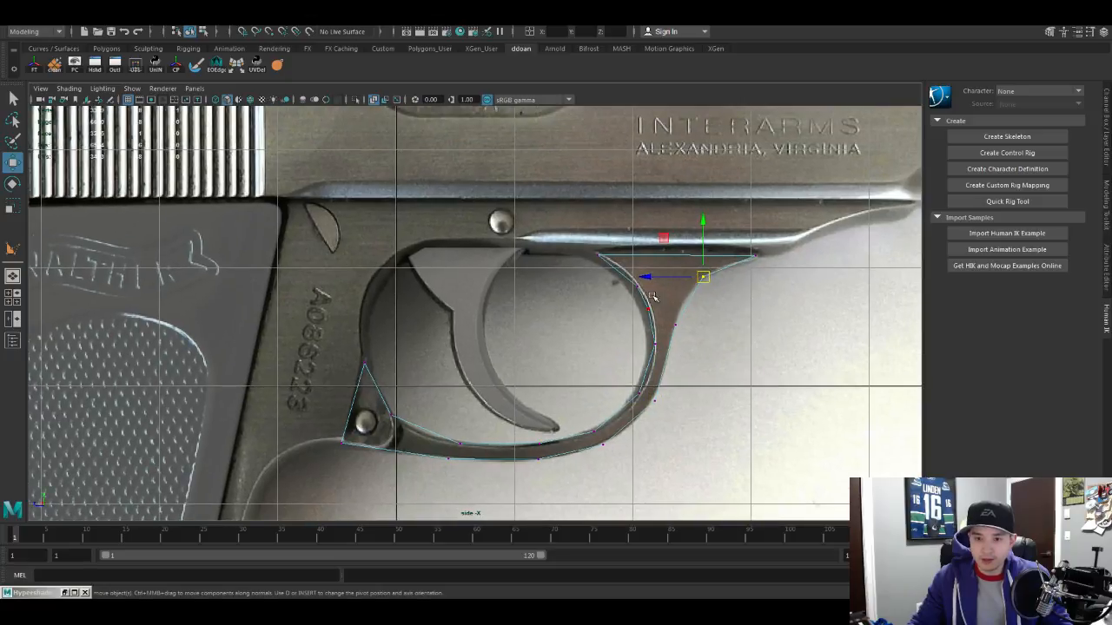
pyautogui.click(636, 285)
# Step: In the perspective view, move the whole trigger guard along X, clear of the reference image plane
pyautogui.press('space')
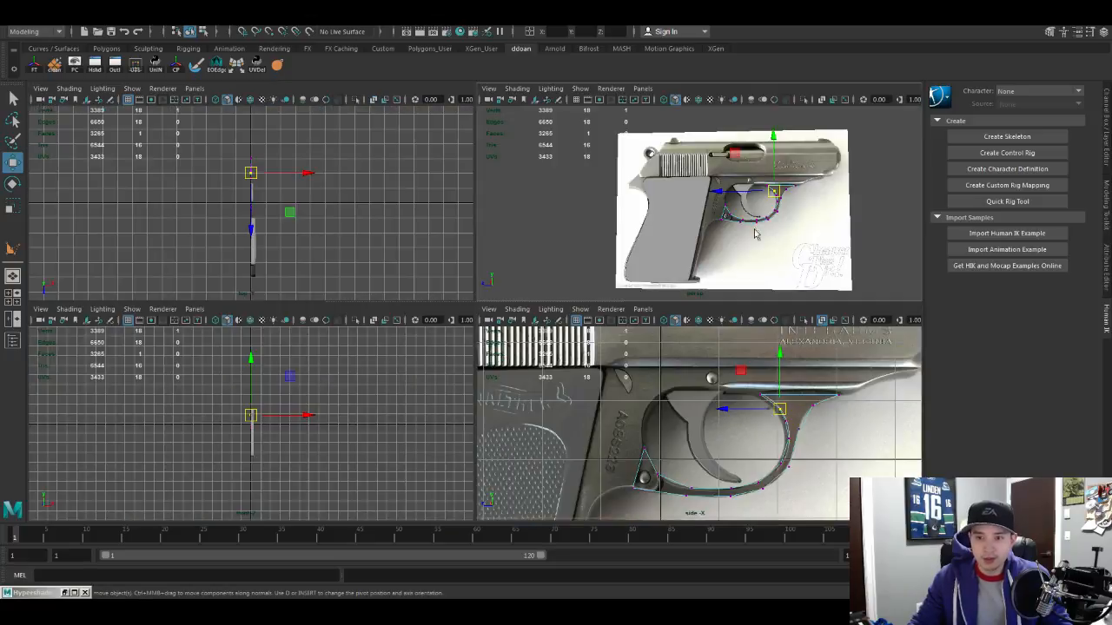
pyautogui.press('space')
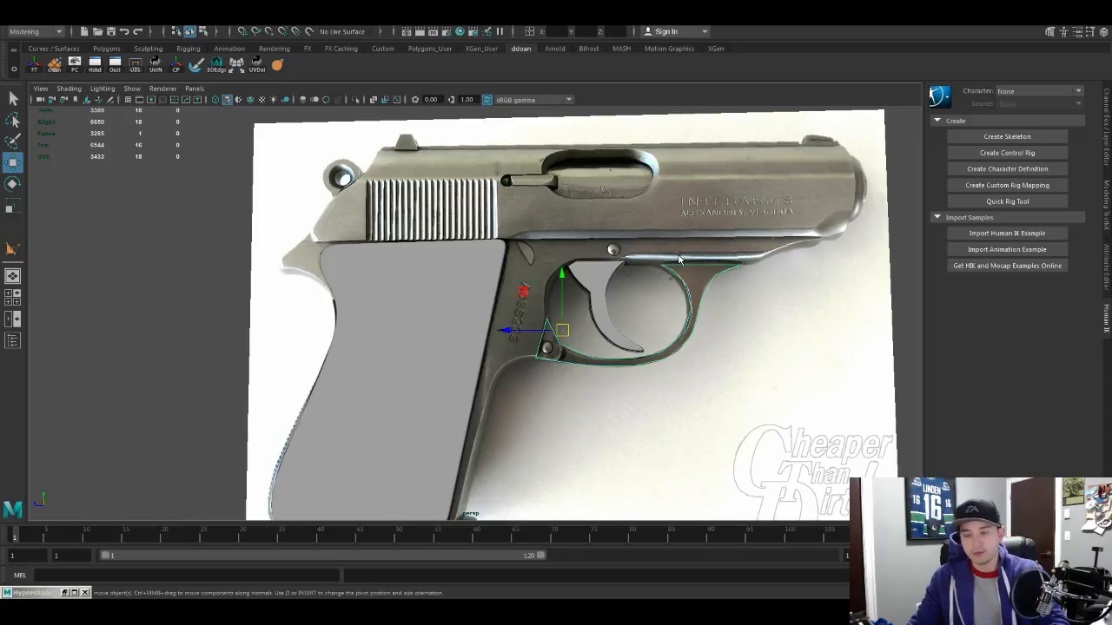
pyautogui.press('space')
pyautogui.keyDown('alt'); pyautogui.moveTo(709, 198); pyautogui.dragTo(708, 261); pyautogui.keyUp('alt')
pyautogui.click(709, 261)
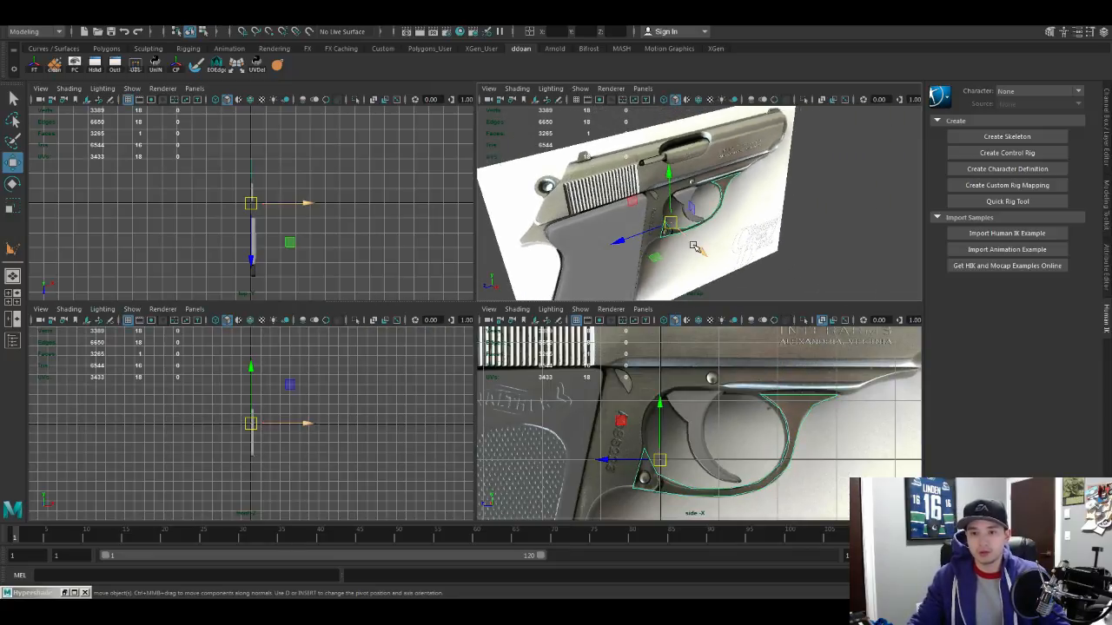
pyautogui.scroll(6, 722, 244)
pyautogui.scroll(-3, 724, 209)
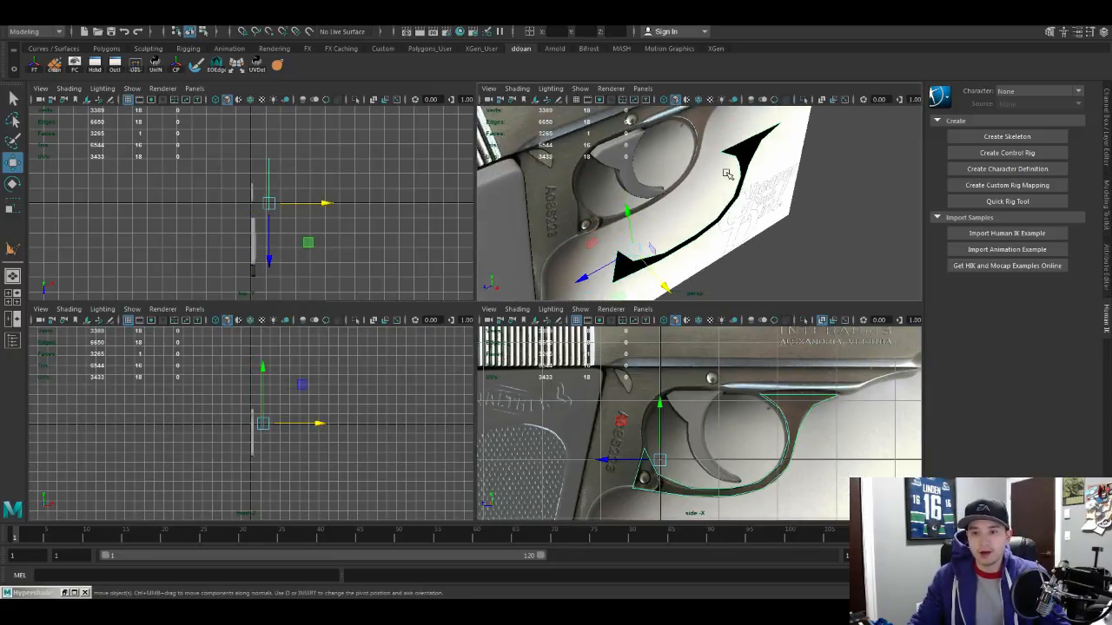
# Step: Select the trigger guard's face, reverse its normals, and return to object mode
pyautogui.moveTo(751, 153); pyautogui.dragTo(749, 173, button='right')
pyautogui.scroll(-6, 744, 173)
pyautogui.keyDown('alt'); pyautogui.moveTo(745, 174); pyautogui.dragTo(702, 205); pyautogui.keyUp('alt')
pyautogui.scroll(6, 726, 213)
pyautogui.moveTo(539, 144); pyautogui.dragTo(765, 218)
pyautogui.keyDown('alt'); pyautogui.moveTo(764, 217); pyautogui.dragTo(778, 197); pyautogui.keyUp('alt')
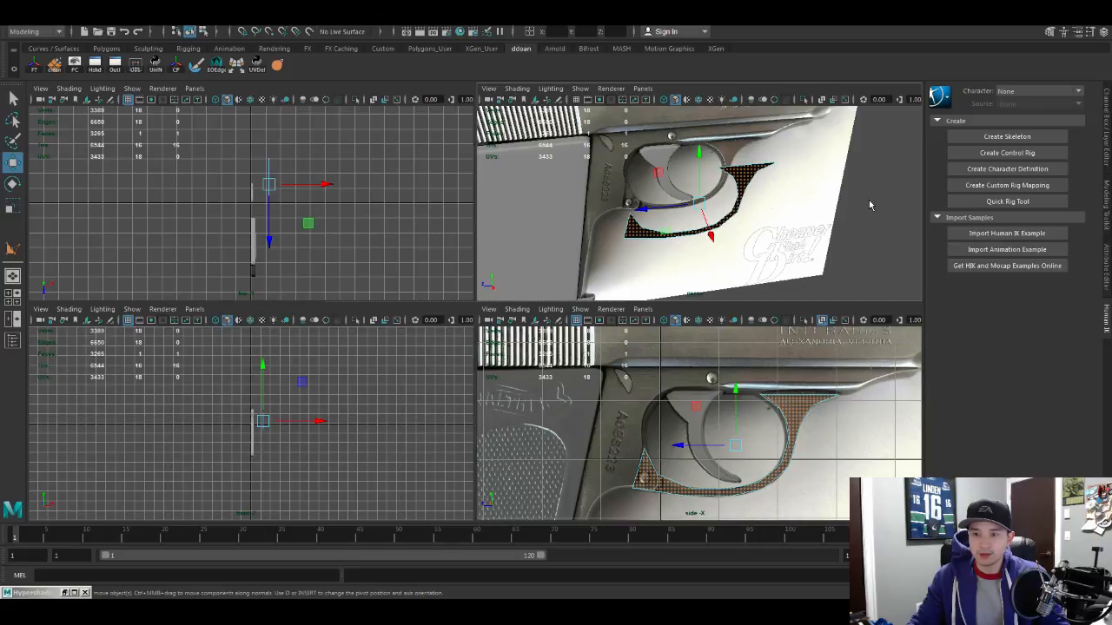
pyautogui.press('g')
pyautogui.keyDown('alt'); pyautogui.moveTo(779, 226); pyautogui.dragTo(779, 248); pyautogui.keyUp('alt')
pyautogui.scroll(5, 779, 208)
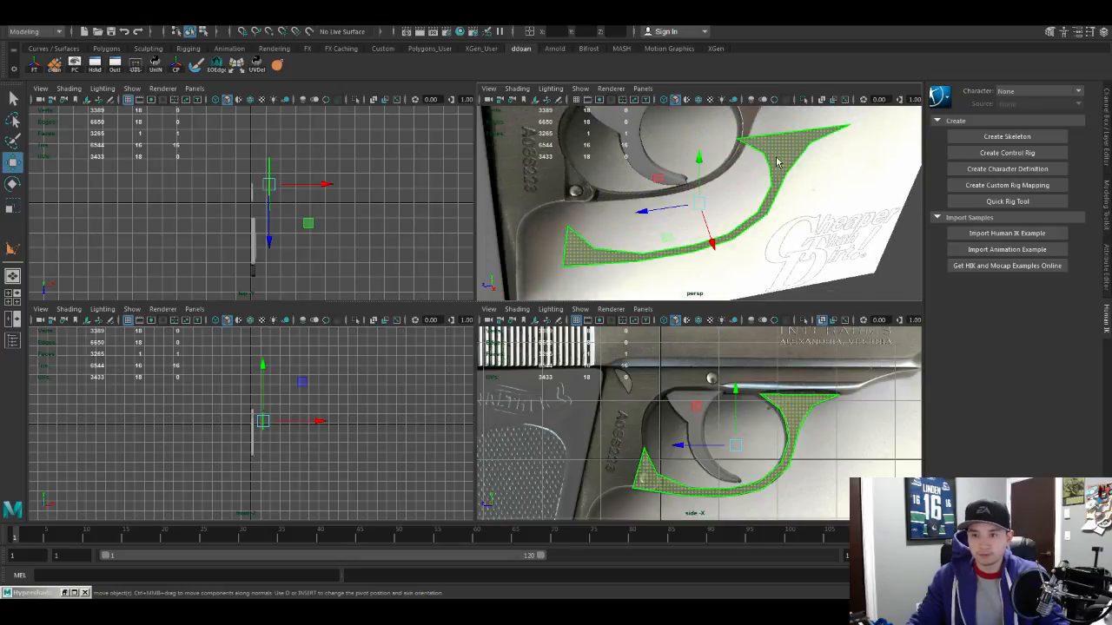
pyautogui.press('F8')
pyautogui.scroll(-5, 765, 218)
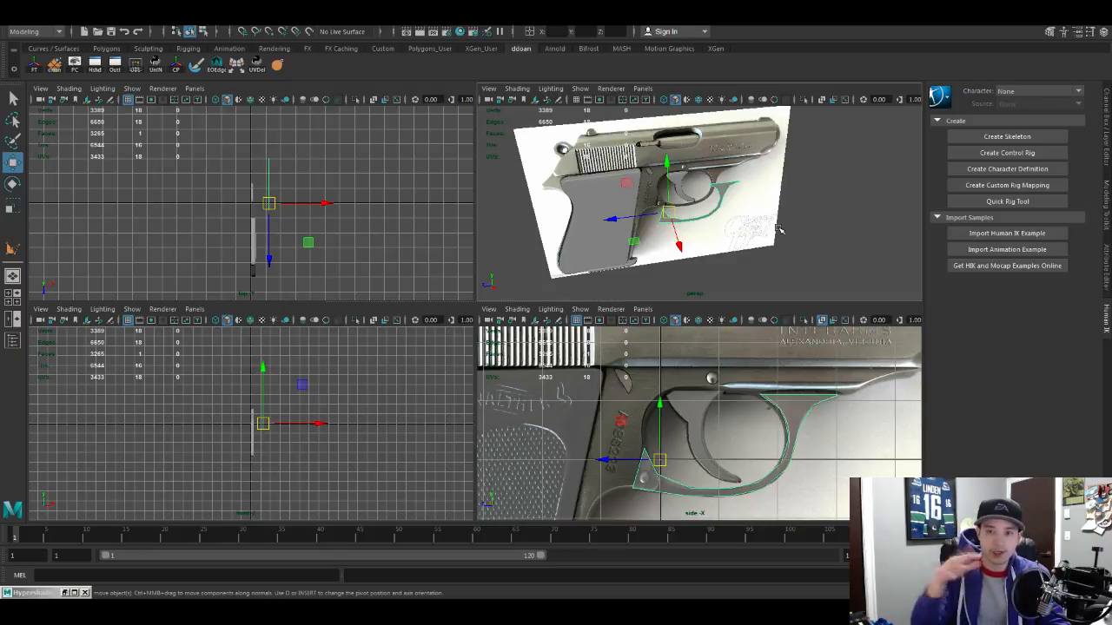
# Step: In the full-size side view, cut an edge across the guard's upper front flare from the inner edge to the outer vertex
pyautogui.scroll(4, 779, 229)
pyautogui.keyDown('alt'); pyautogui.moveTo(784, 228); pyautogui.dragTo(790, 254); pyautogui.keyUp('alt')
pyautogui.scroll(-3, 786, 255)
pyautogui.scroll(3, 778, 244)
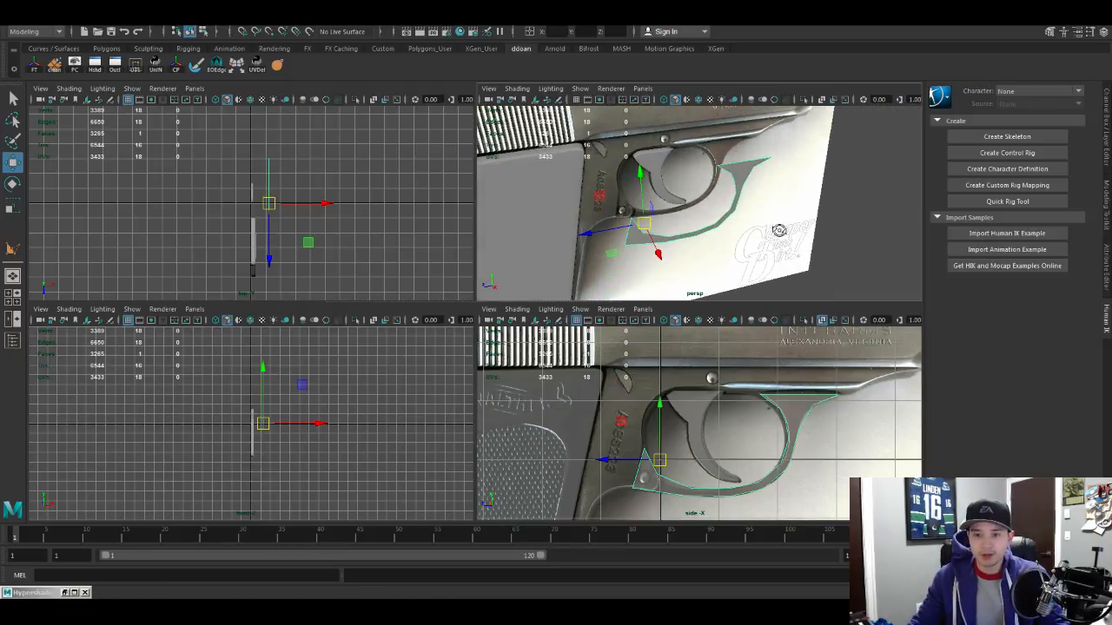
pyautogui.press('space')
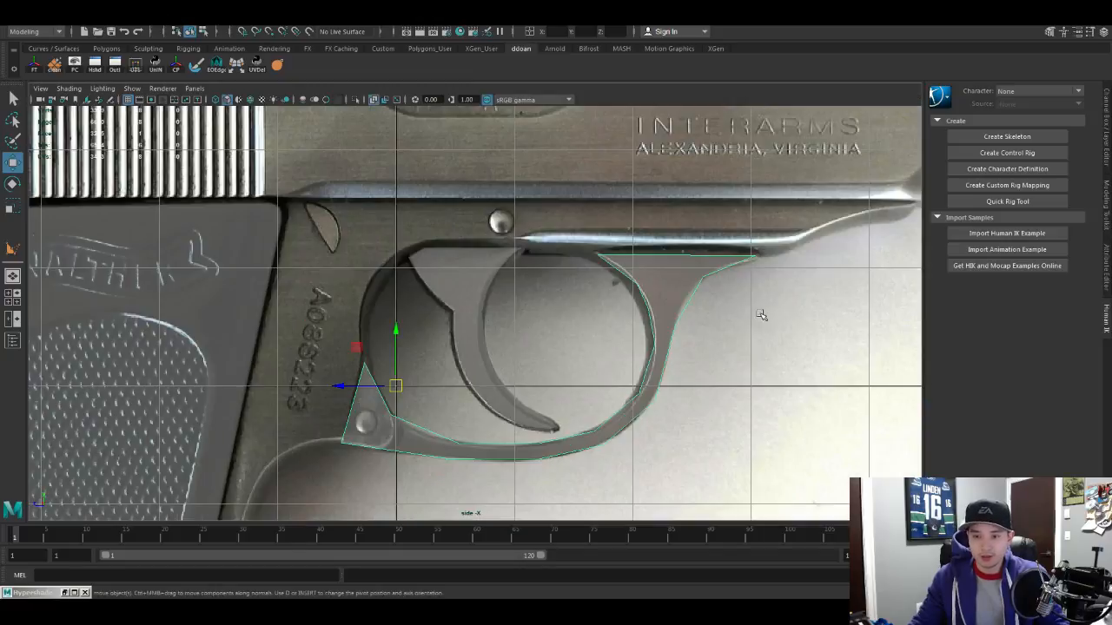
pyautogui.keyDown('alt'); pyautogui.moveTo(757, 298); pyautogui.dragTo(745, 329, button='middle'); pyautogui.keyUp('alt')
pyautogui.press('y')
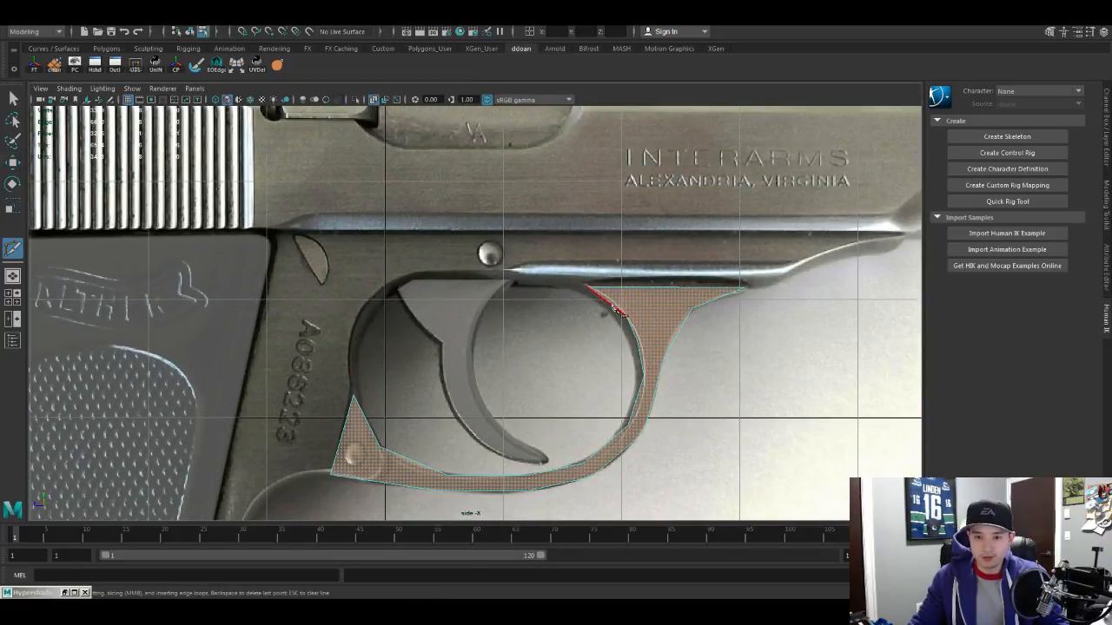
pyautogui.click(624, 316)
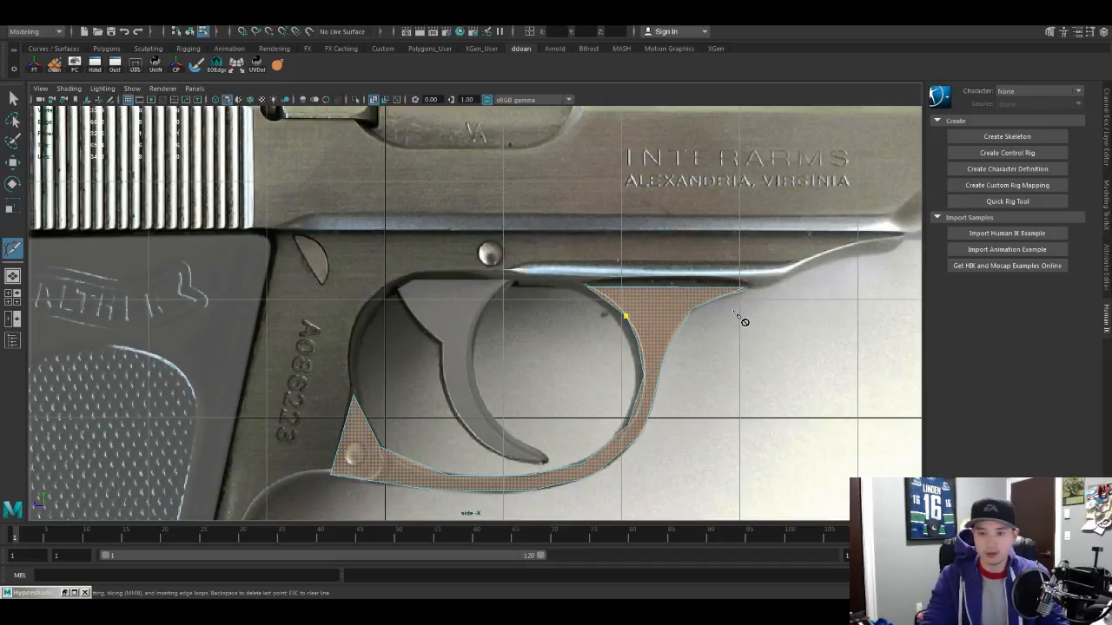
pyautogui.click(692, 307)
pyautogui.press('Return')
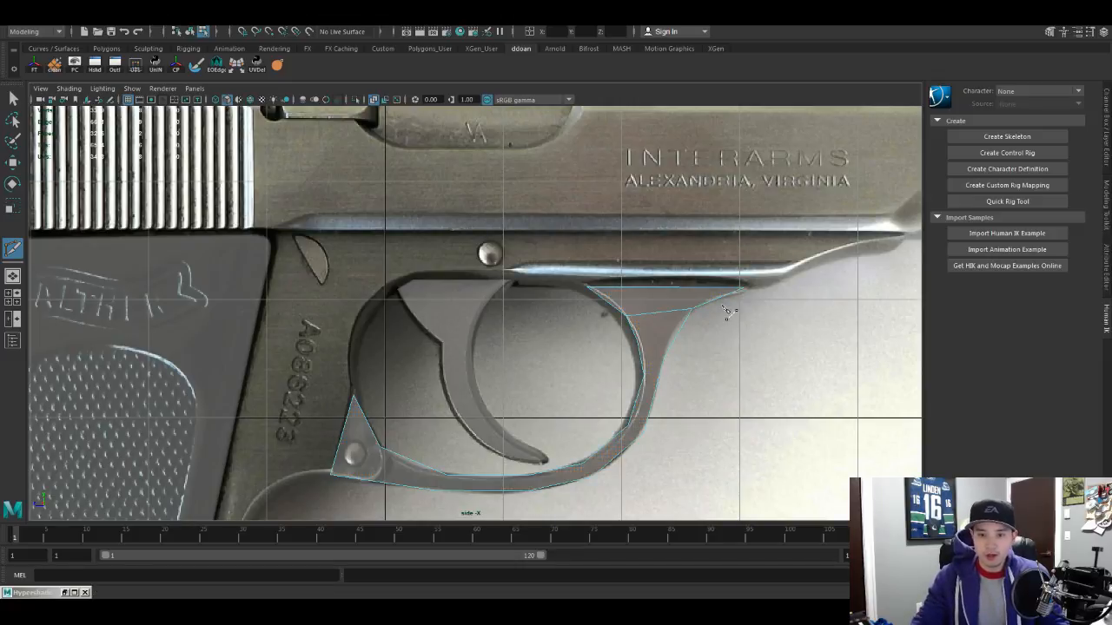
# Step: Cut further edges between the inner and outer outlines down the guard's front curve to the lower bend
pyautogui.click(666, 355)
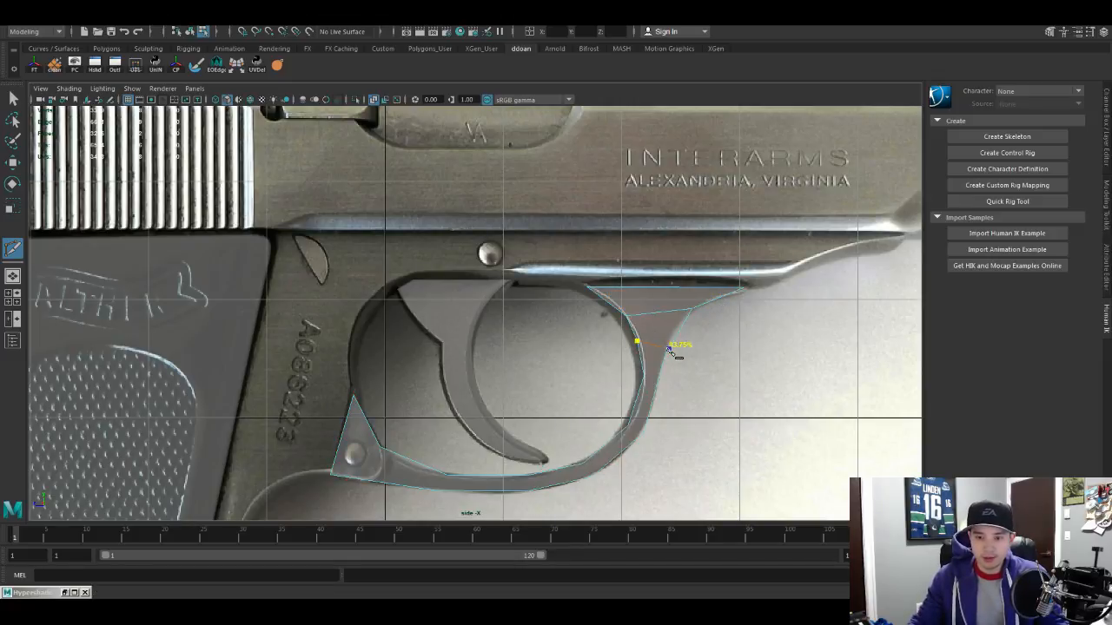
pyautogui.rightClick(714, 379)
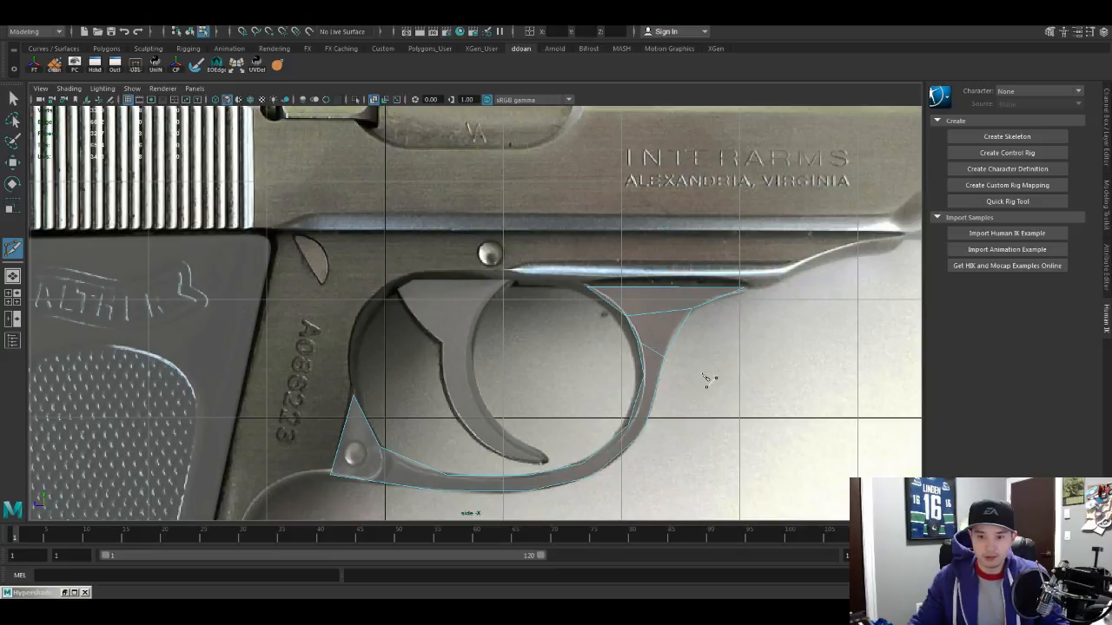
pyautogui.click(642, 377)
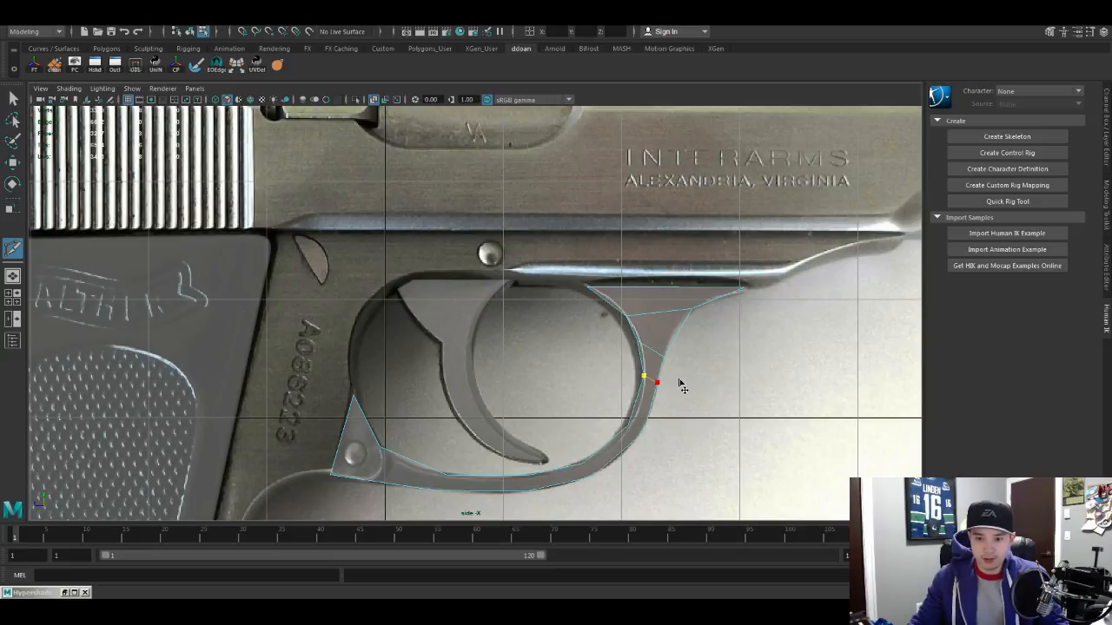
pyautogui.click(628, 426)
pyautogui.click(649, 429)
pyautogui.keyDown('alt'); pyautogui.moveTo(694, 428); pyautogui.dragTo(728, 394, button='middle'); pyautogui.keyUp('alt')
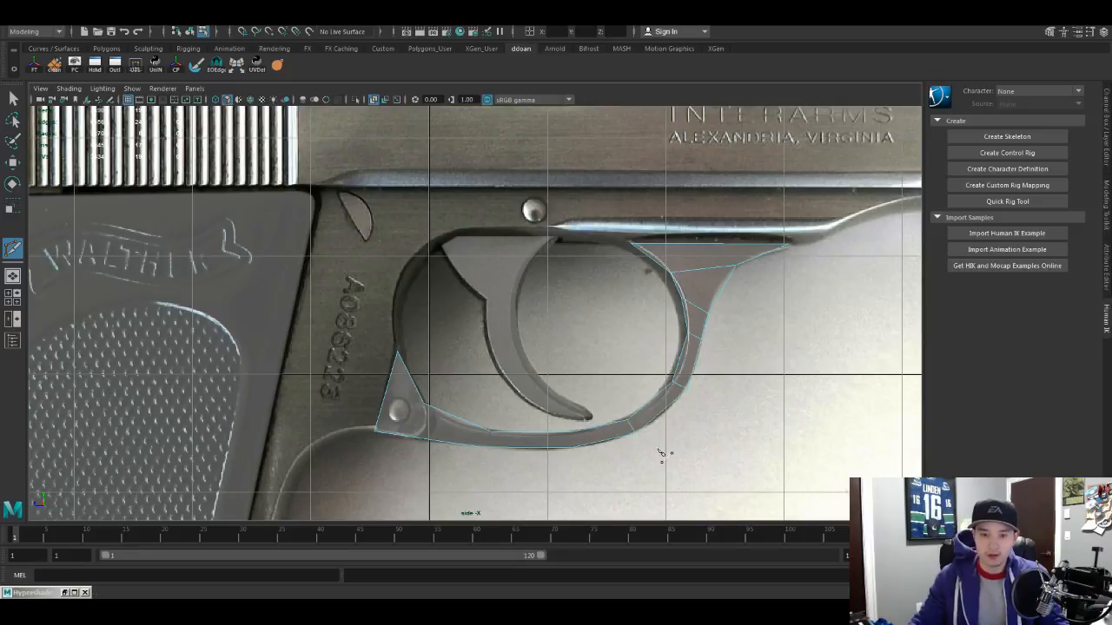
# Step: Cut edges across the guard's lower section back to just in front of the rear pin, and exit the Multi-Cut tool
pyautogui.keyDown('alt'); pyautogui.moveTo(662, 454); pyautogui.dragTo(683, 447, button='middle'); pyautogui.keyUp('alt')
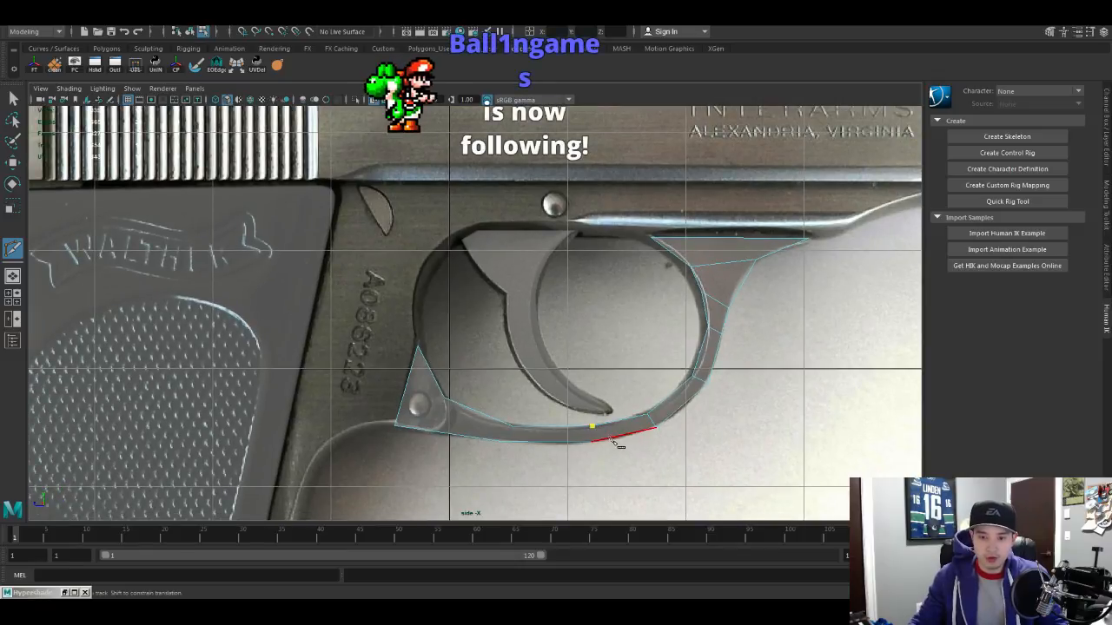
pyautogui.keyDown('alt'); pyautogui.moveTo(649, 423); pyautogui.dragTo(743, 413, button='middle'); pyautogui.keyUp('alt')
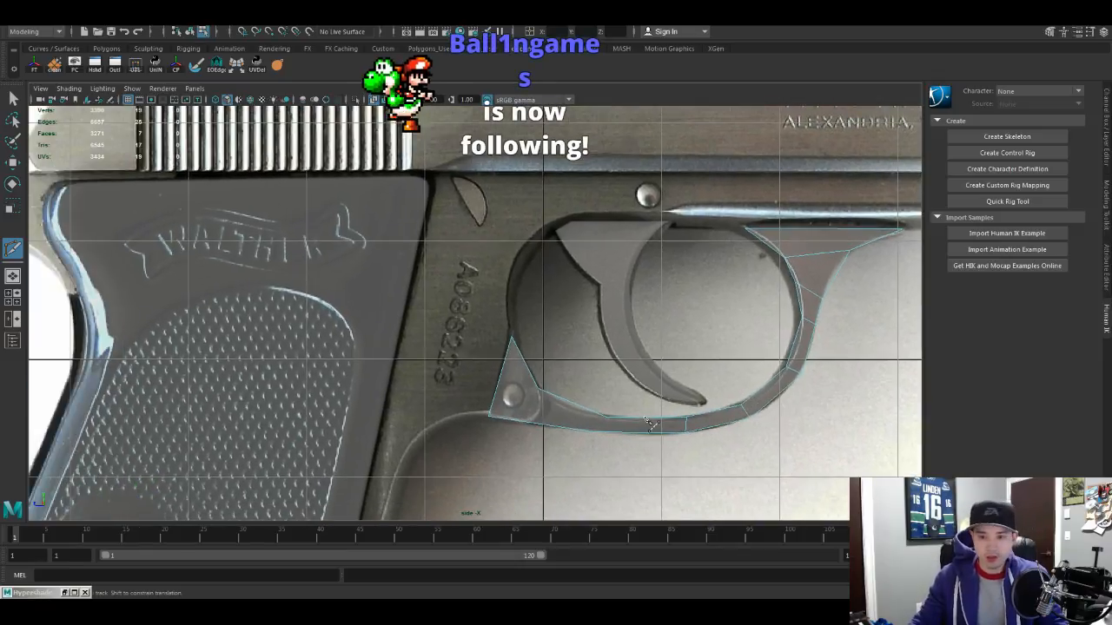
pyautogui.moveTo(629, 420); pyautogui.dragTo(606, 418)
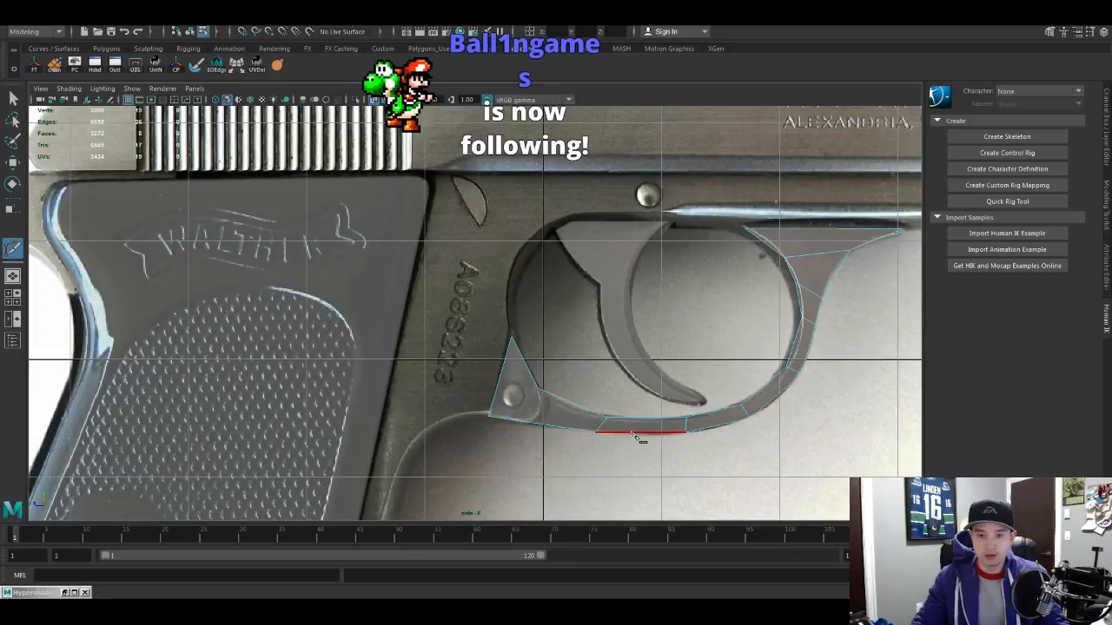
pyautogui.click(602, 429)
pyautogui.rightClick(603, 429)
pyautogui.click(538, 389)
pyautogui.click(535, 420)
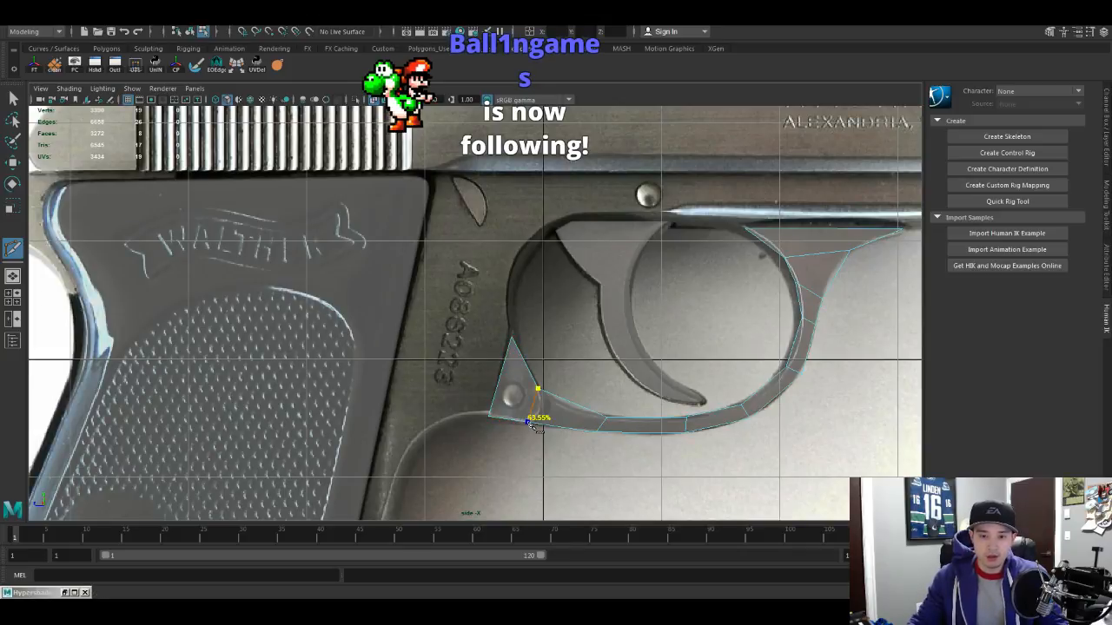
pyautogui.rightClick(534, 420)
pyautogui.keyDown('alt'); pyautogui.moveTo(658, 422); pyautogui.dragTo(601, 442, button='middle'); pyautogui.keyUp('alt')
pyautogui.press('w')
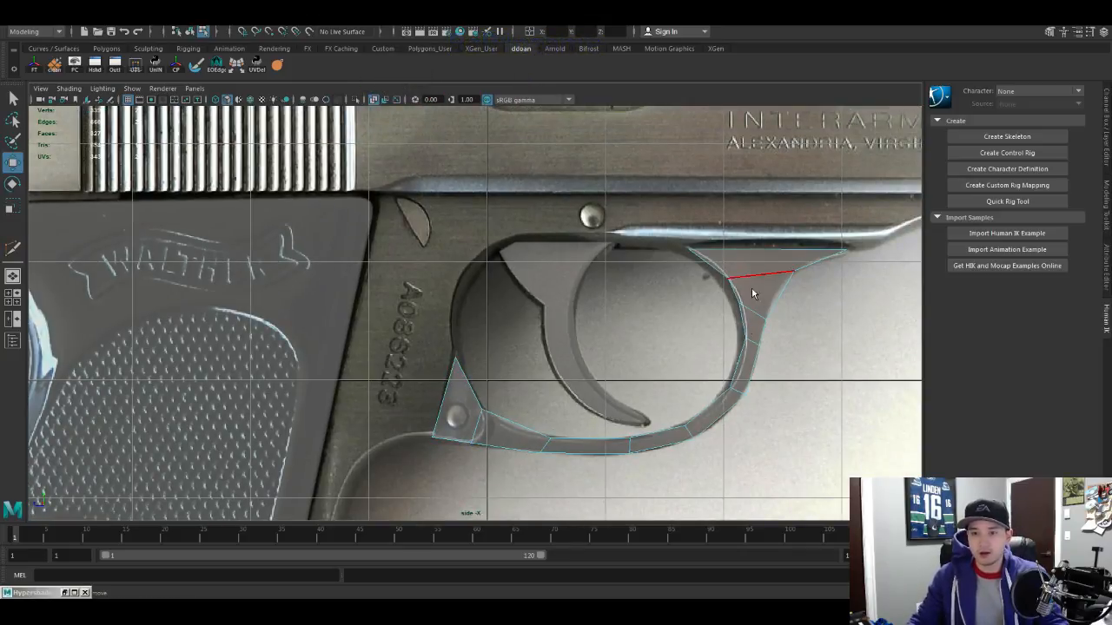
# Step: Check the segmented guard in perspective, and in the side view raise the second cut's outer vertex along the reference edge
pyautogui.press('space')
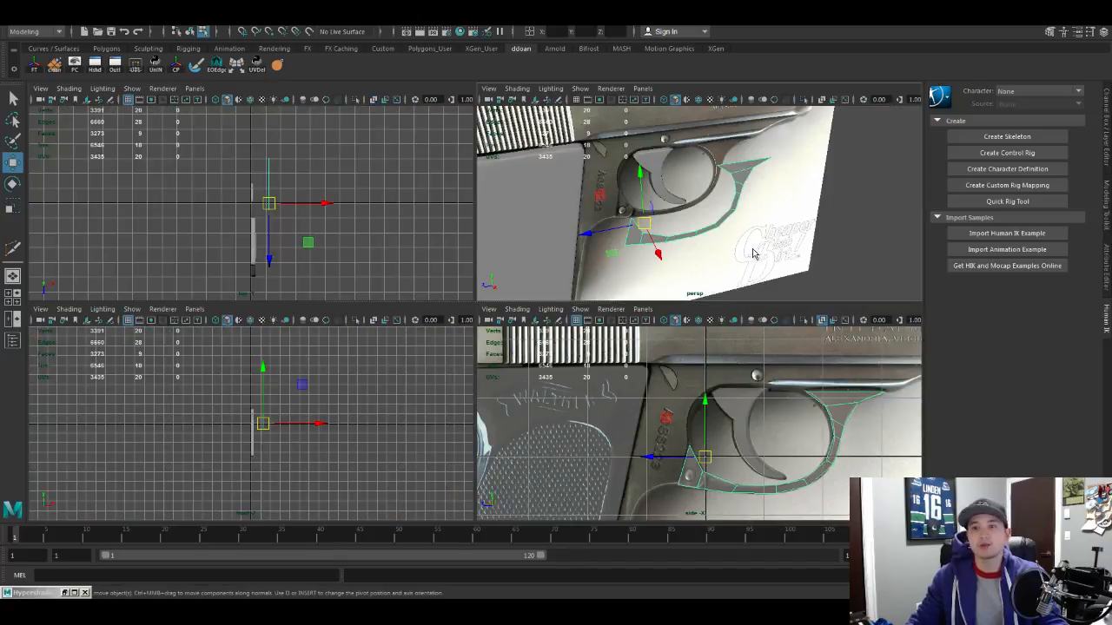
pyautogui.press('space')
pyautogui.keyDown('alt'); pyautogui.moveTo(752, 251); pyautogui.dragTo(608, 293); pyautogui.keyUp('alt')
pyautogui.scroll(2, 690, 242)
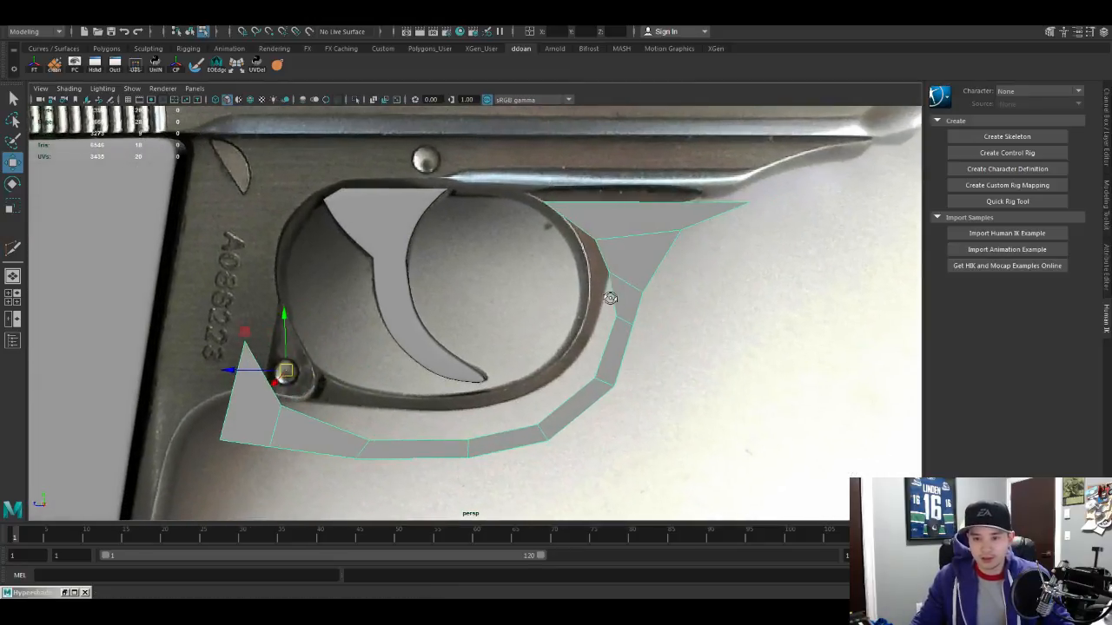
pyautogui.press('space')
pyautogui.press('space')
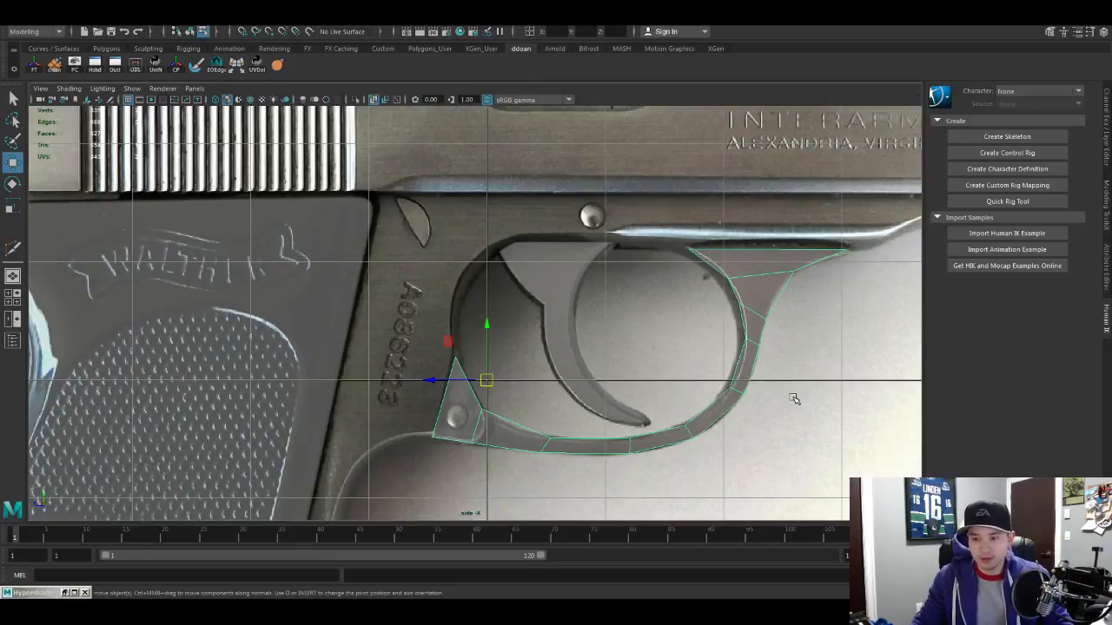
pyautogui.scroll(5, 695, 369)
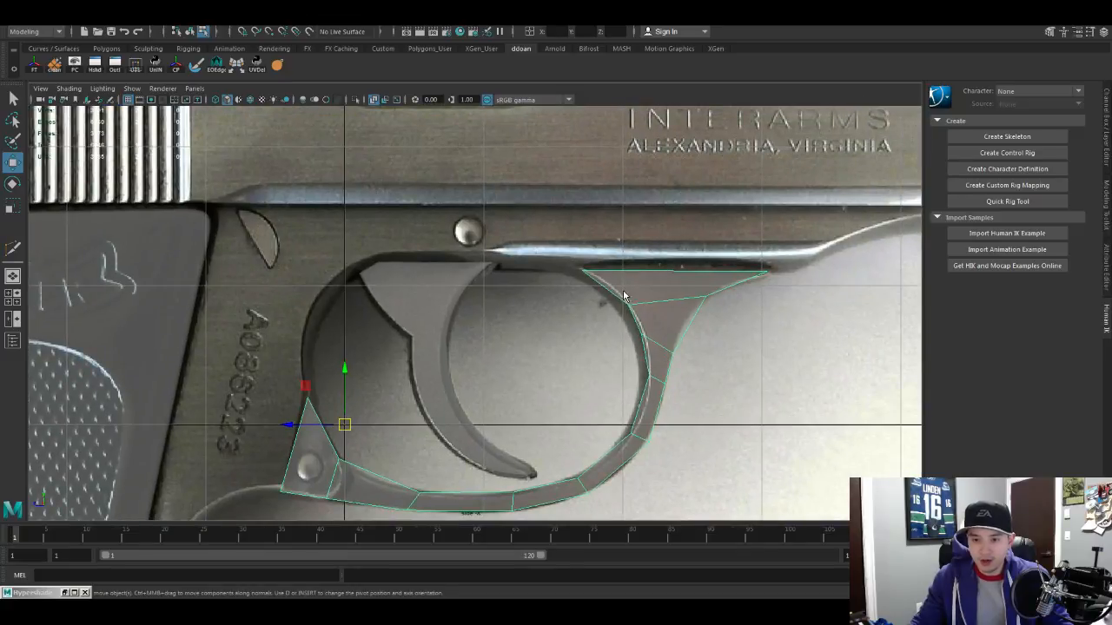
pyautogui.press('F9')
pyautogui.click(672, 353)
pyautogui.moveTo(671, 352); pyautogui.dragTo(678, 329)
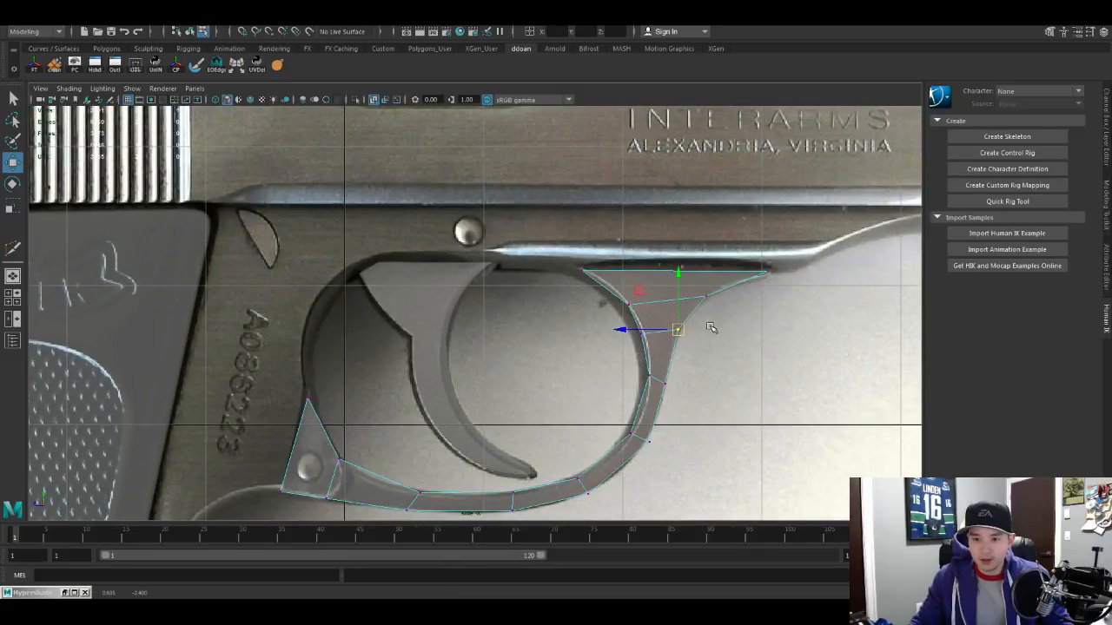
# Step: Shift the inner vertices of the upper two cuts to follow the reference's inner curve
pyautogui.keyDown('alt'); pyautogui.moveTo(743, 295); pyautogui.dragTo(704, 313, button='middle'); pyautogui.keyUp('alt')
pyautogui.click(635, 329)
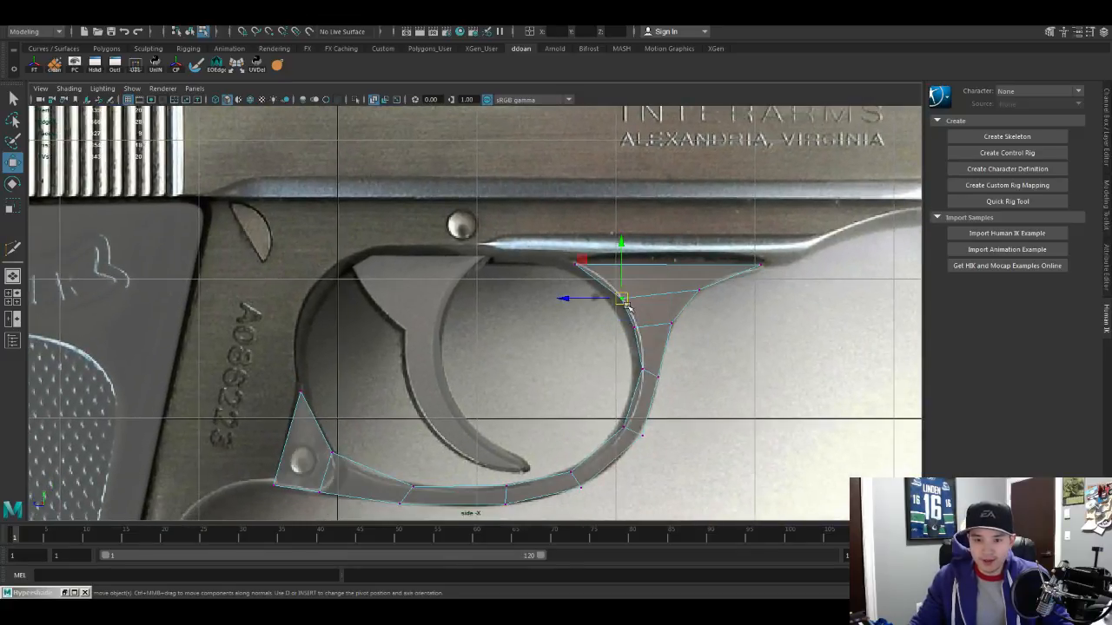
pyautogui.moveTo(636, 329); pyautogui.dragTo(640, 327)
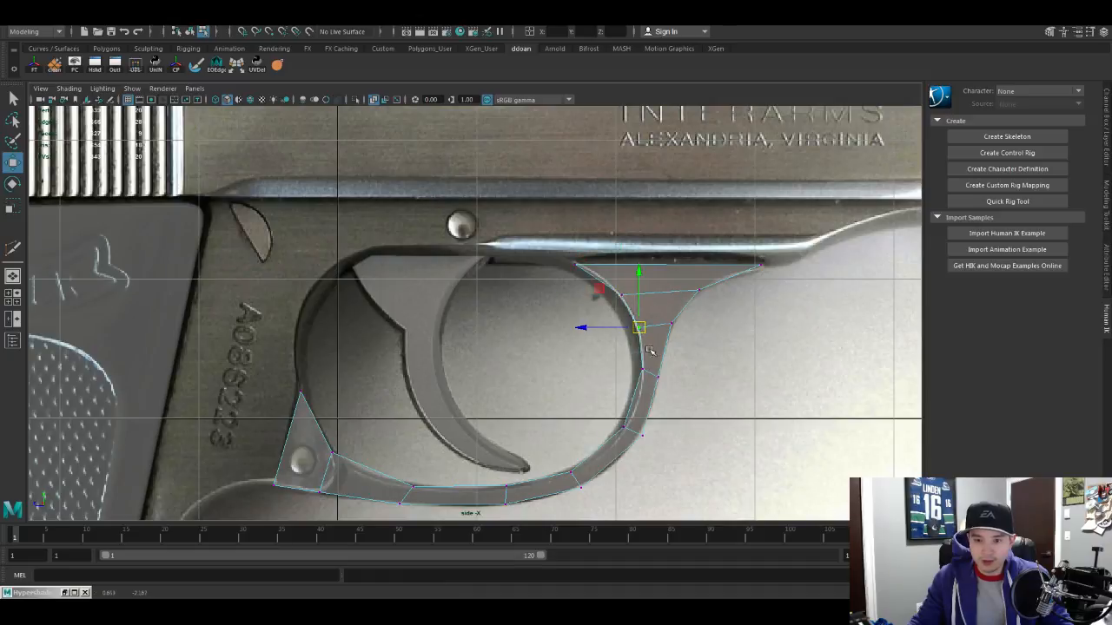
# Step: Check the vertices along the guard's lower curve and move the inner vertex in front of the rear pin onto the reference edge
pyautogui.keyDown('alt'); pyautogui.moveTo(641, 401); pyautogui.dragTo(639, 367, button='middle'); pyautogui.keyUp('alt')
pyautogui.click(641, 401)
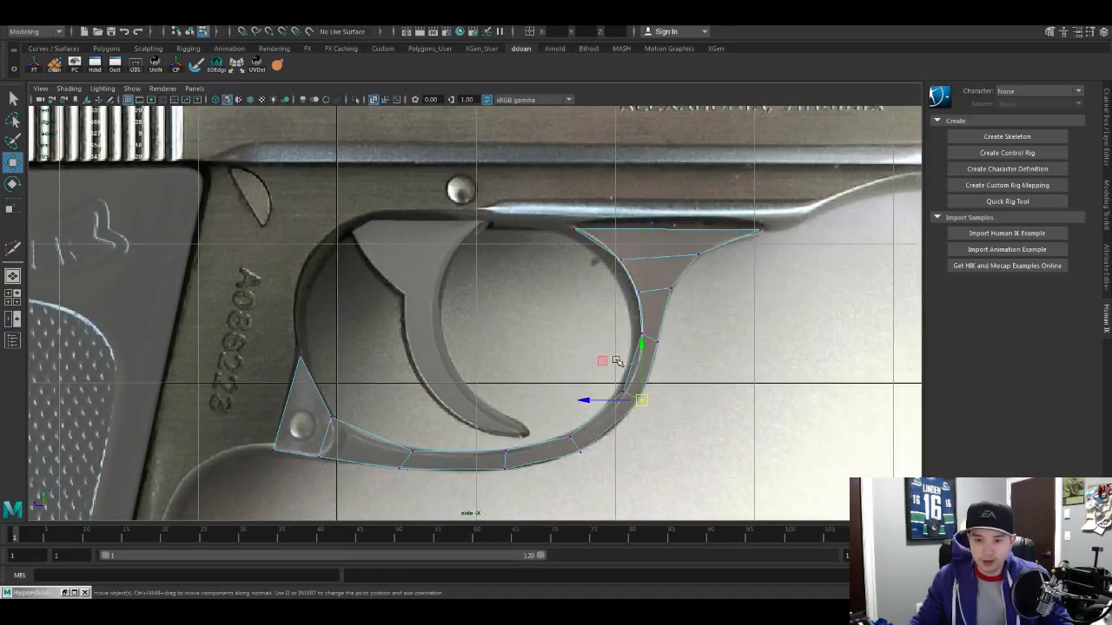
pyautogui.click(730, 373)
pyautogui.keyDown('alt'); pyautogui.moveTo(734, 373); pyautogui.dragTo(773, 343, button='middle'); pyautogui.keyUp('alt')
pyautogui.scroll(1, 699, 450)
pyautogui.click(447, 432)
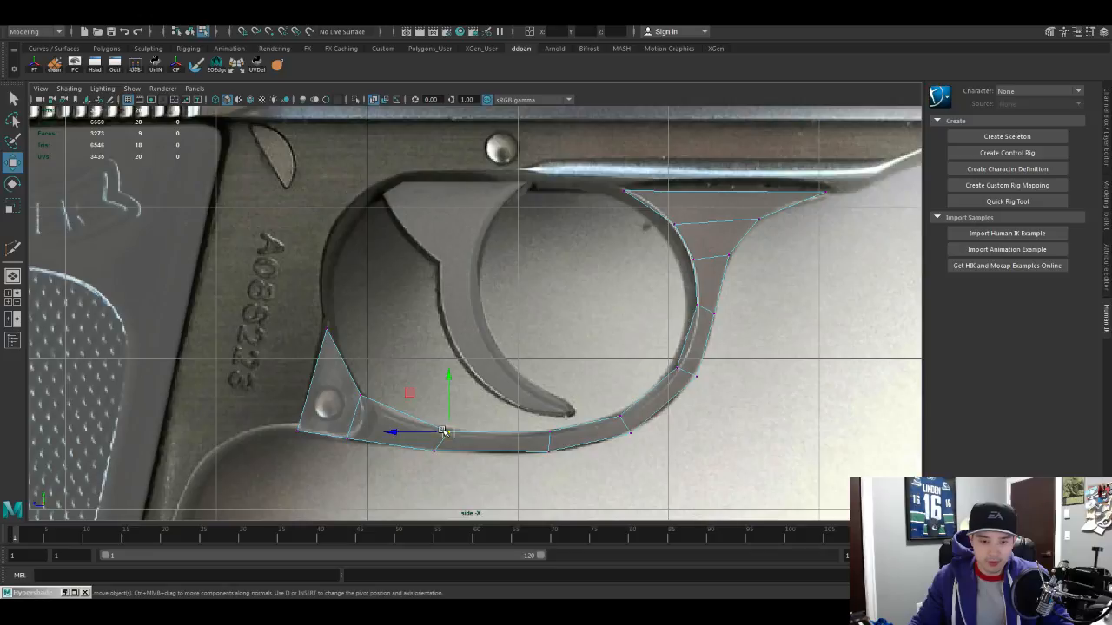
pyautogui.click(360, 396)
pyautogui.moveTo(366, 396); pyautogui.dragTo(368, 402)
pyautogui.click(435, 449)
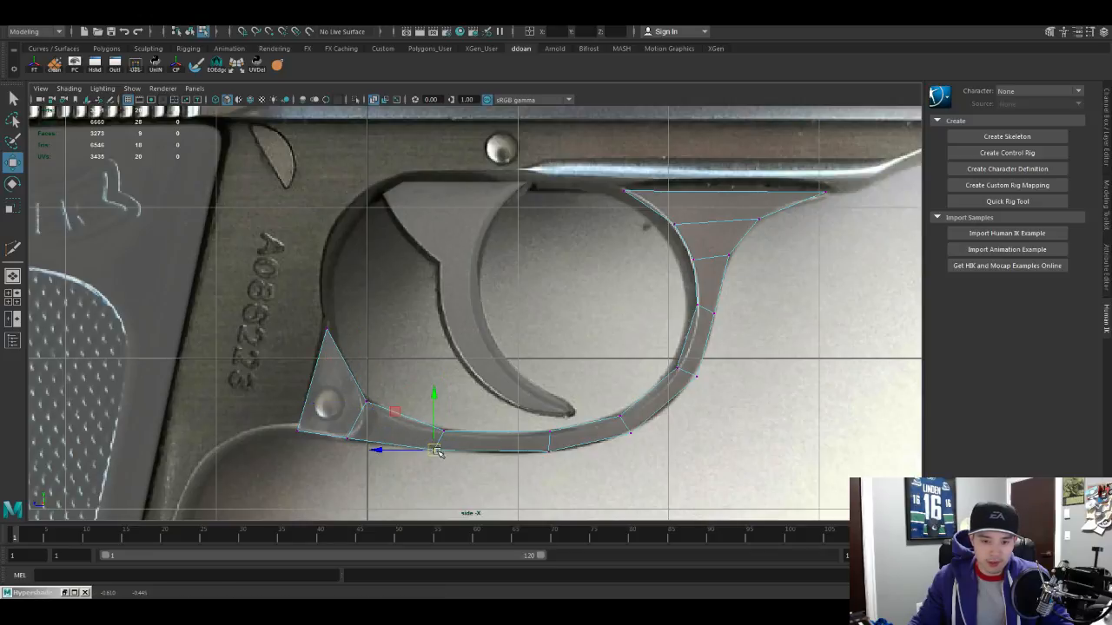
pyautogui.keyDown('alt'); pyautogui.moveTo(620, 441); pyautogui.dragTo(602, 445, button='middle'); pyautogui.keyUp('alt')
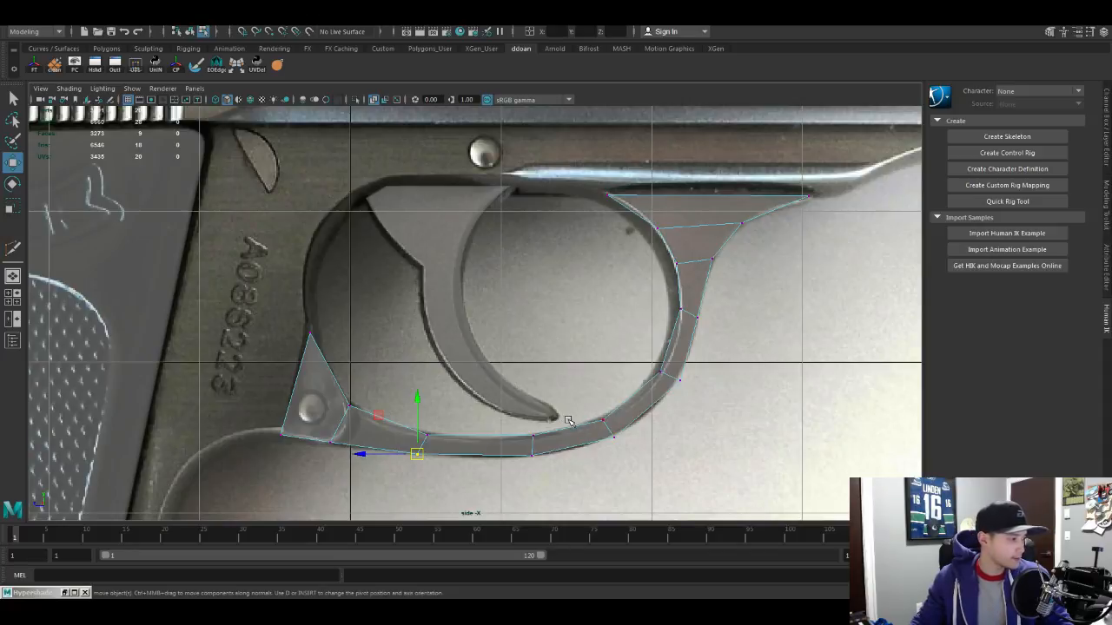
# Step: Return the guard to object mode and display its transform channels in the Channel Box
pyautogui.scroll(-5, 573, 405)
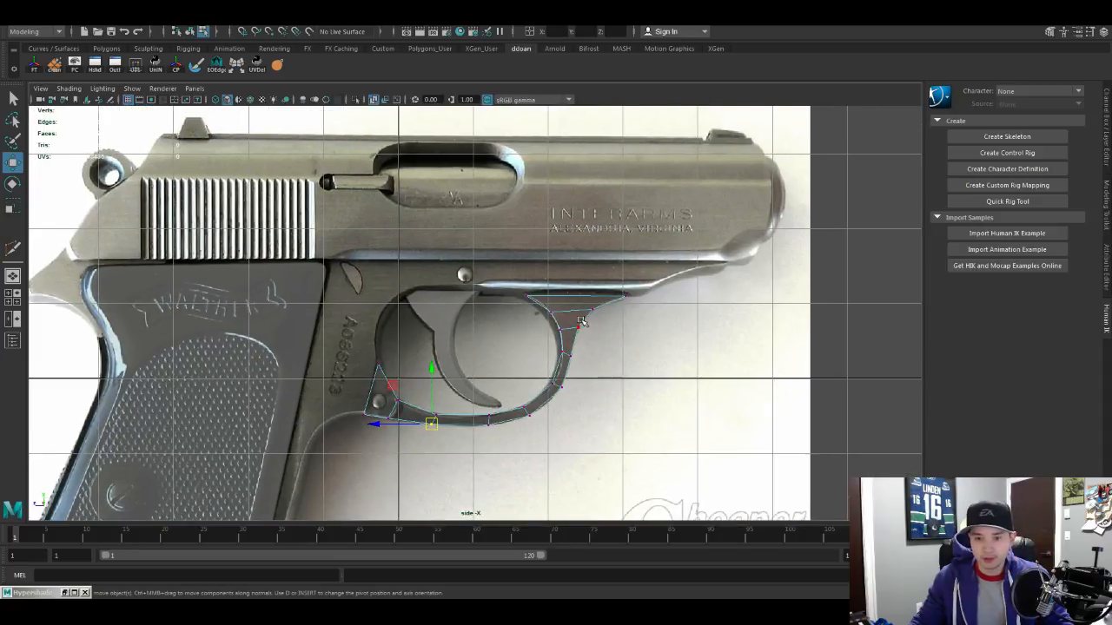
pyautogui.press('F8')
pyautogui.keyDown('alt'); pyautogui.moveTo(580, 333); pyautogui.dragTo(584, 354, button='middle'); pyautogui.keyUp('alt')
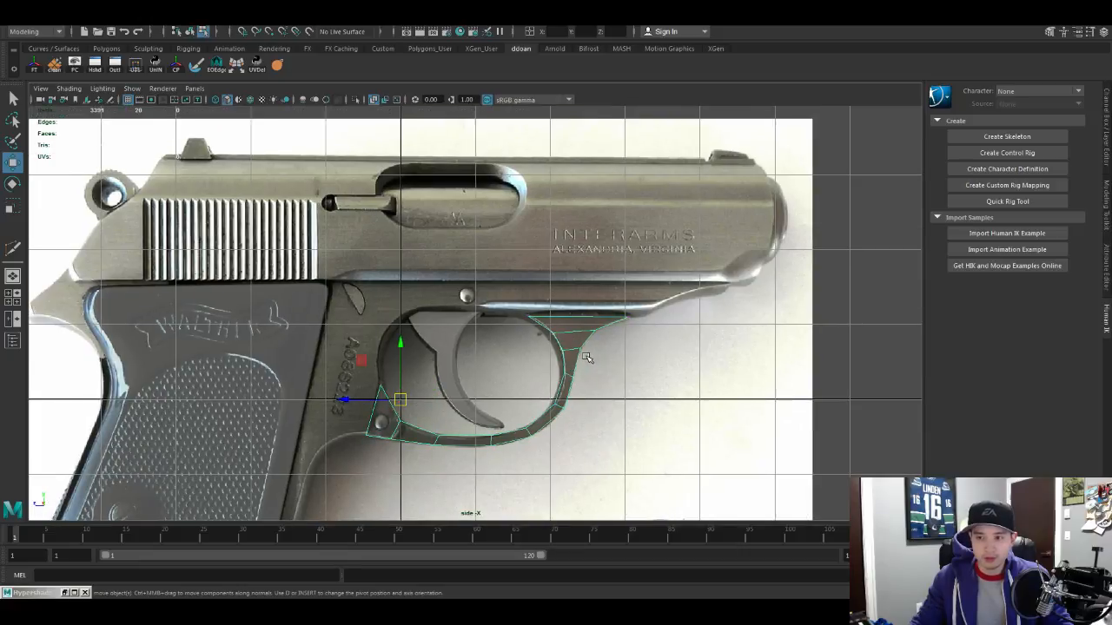
pyautogui.hotkey('ctrl', 'a')
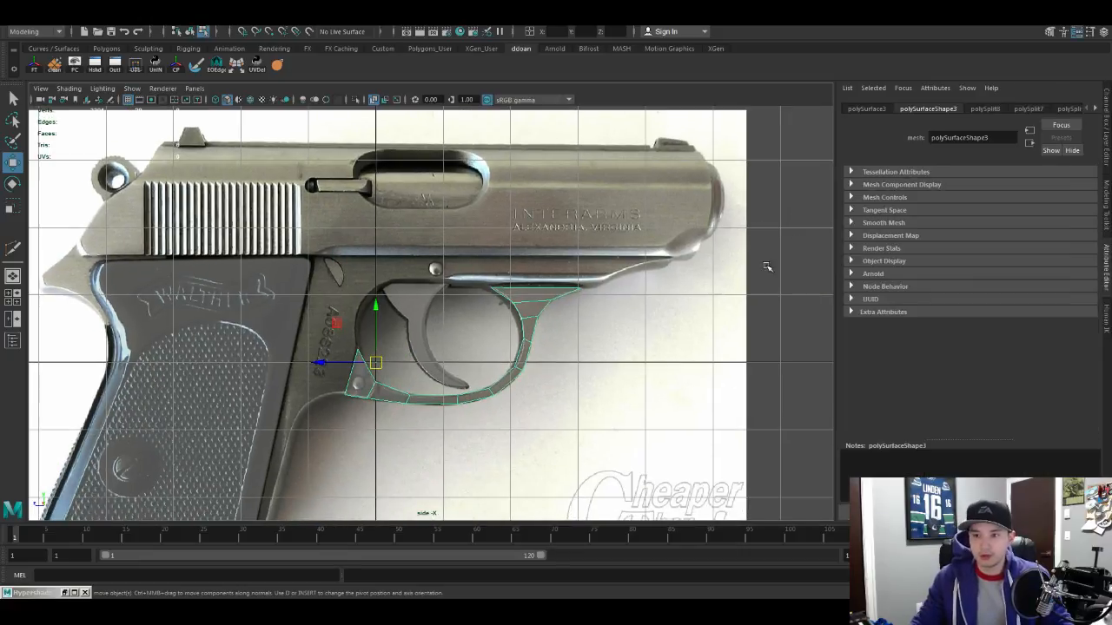
pyautogui.hotkey('ctrl', 'a')
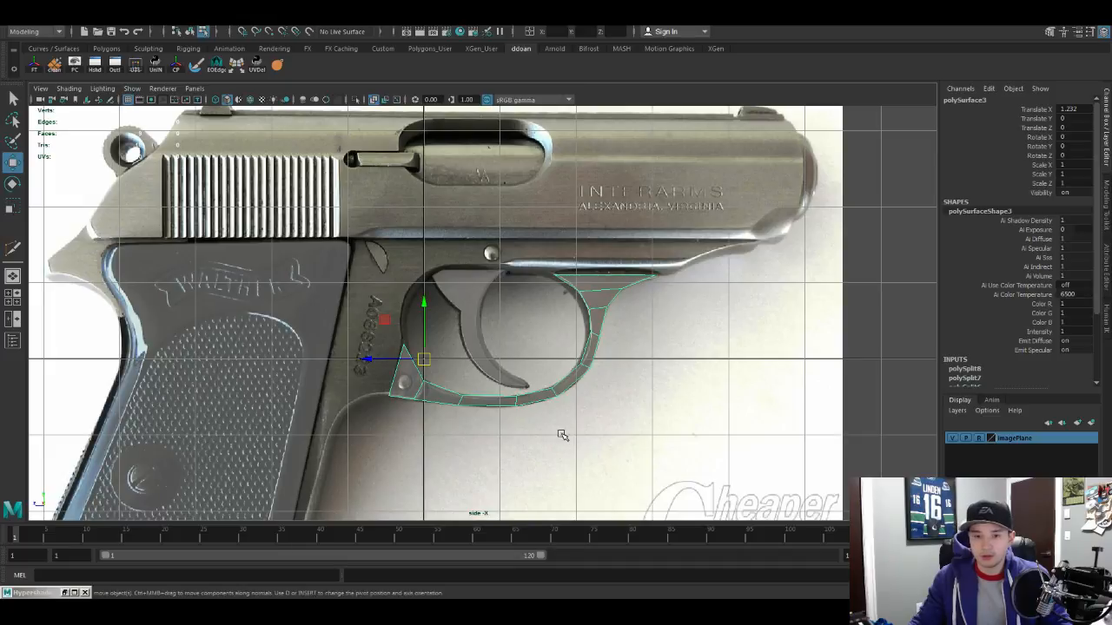
# Step: Inspect the guard in perspective, comparing its unsmoothed and smooth-preview shapes against the reference
pyautogui.press('space')
pyautogui.press('space')
pyautogui.scroll(-3, 613, 320)
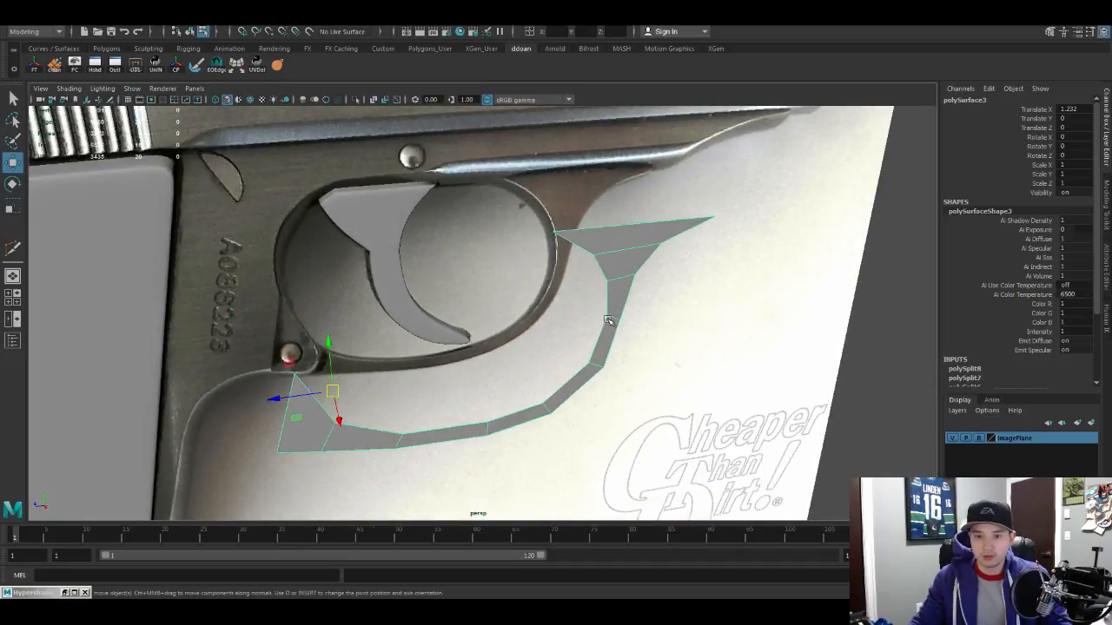
pyautogui.press('3')
pyautogui.scroll(-3, 621, 331)
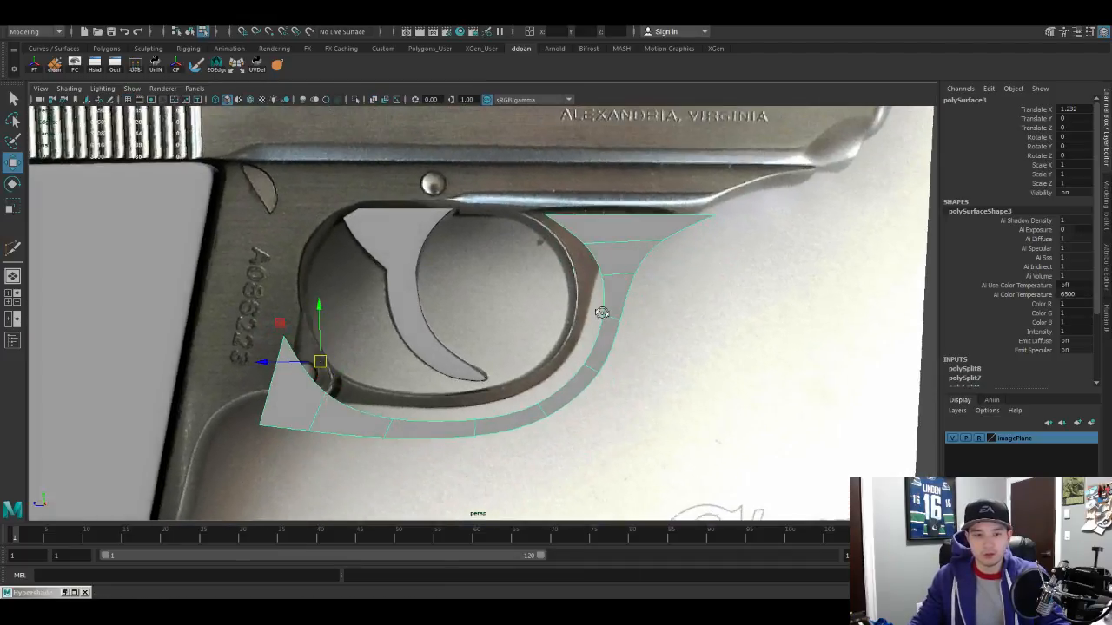
pyautogui.press('1')
pyautogui.scroll(3, 631, 331)
pyautogui.keyDown('alt'); pyautogui.moveTo(631, 331); pyautogui.dragTo(559, 345); pyautogui.keyUp('alt')
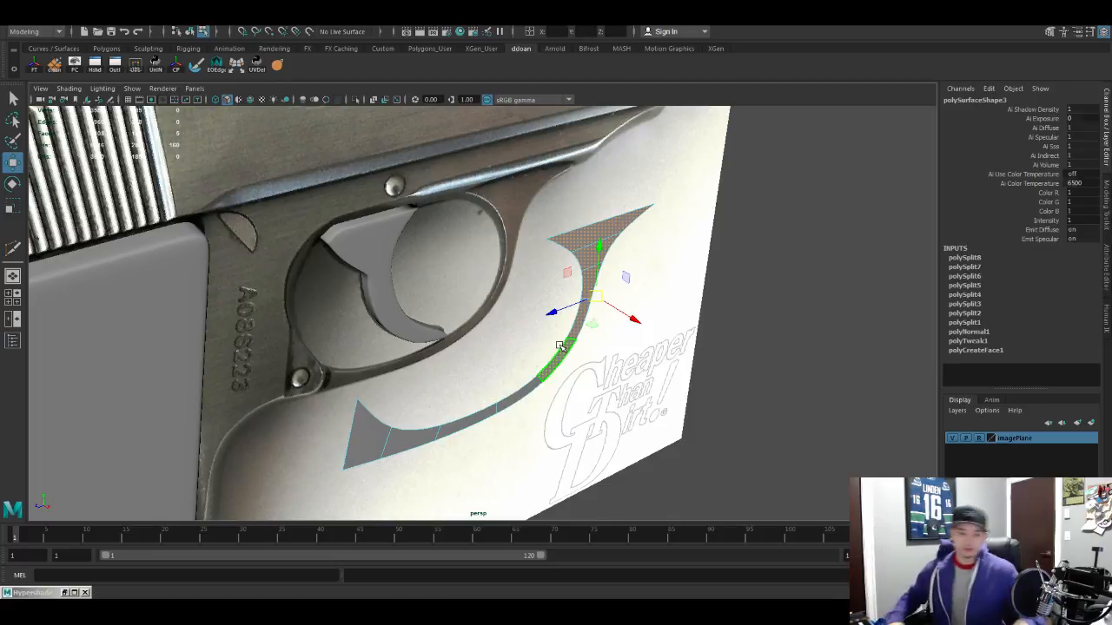
pyautogui.press('F8')
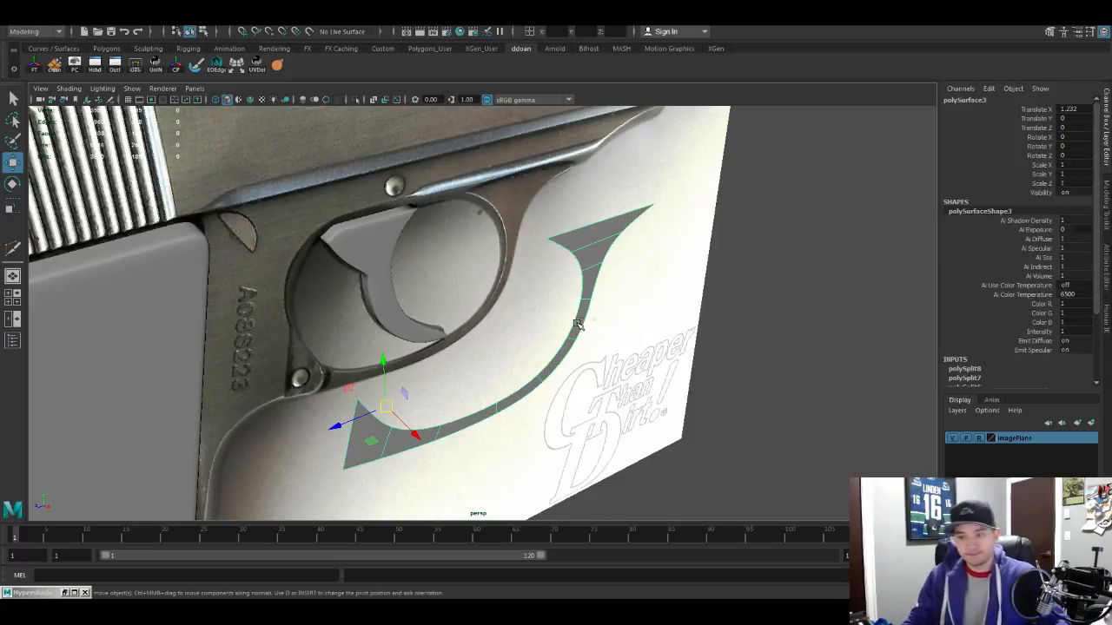
pyautogui.scroll(3, 577, 324)
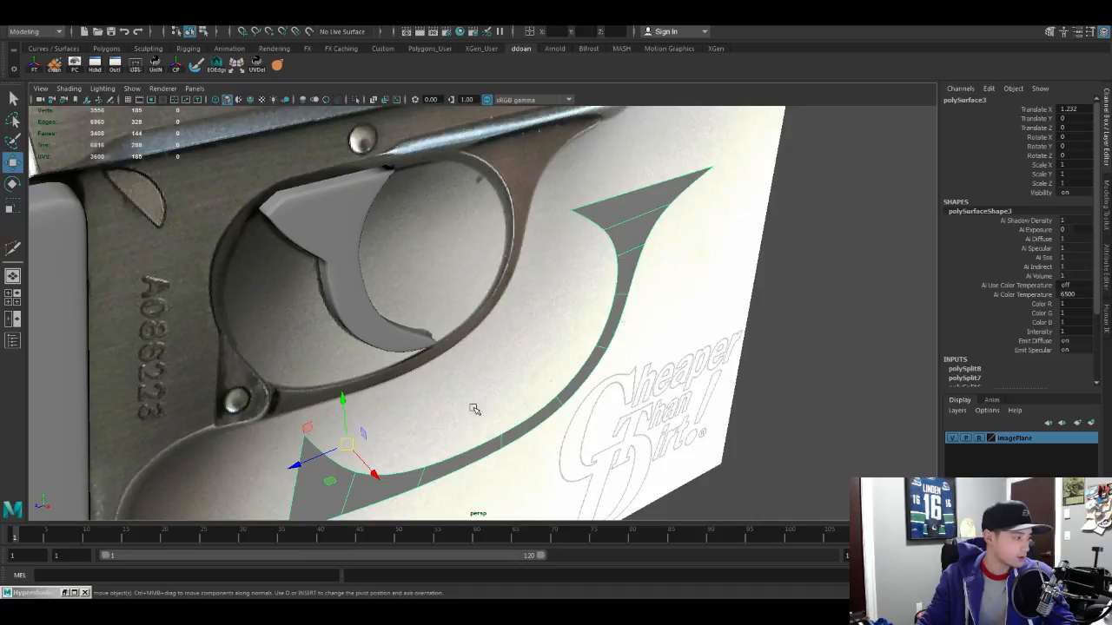
pyautogui.scroll(-8, 598, 342)
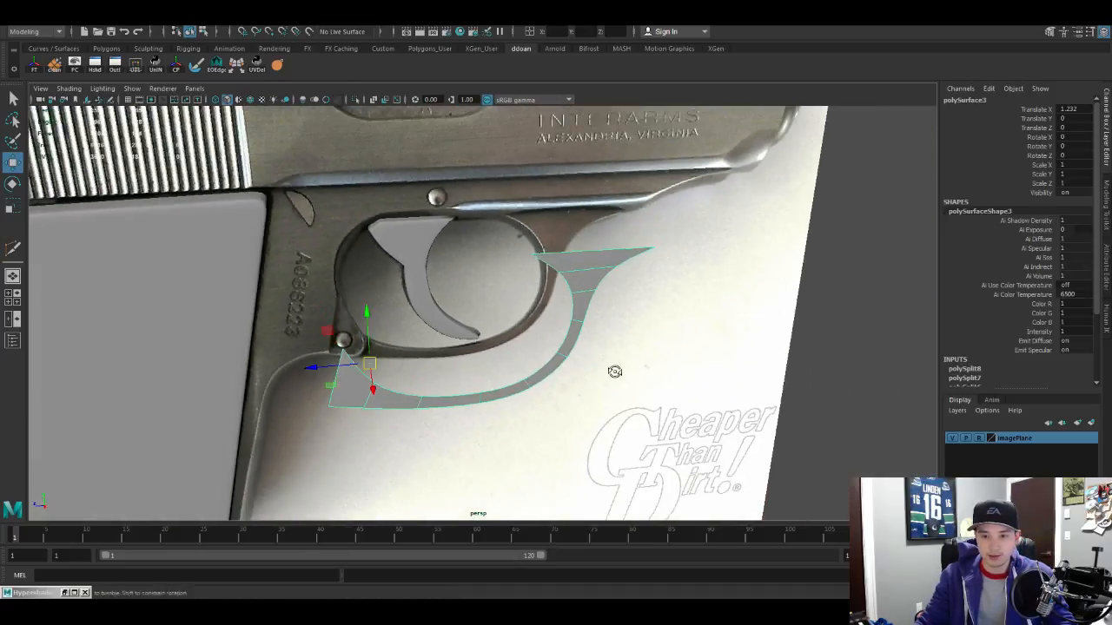
pyautogui.scroll(5, 598, 343)
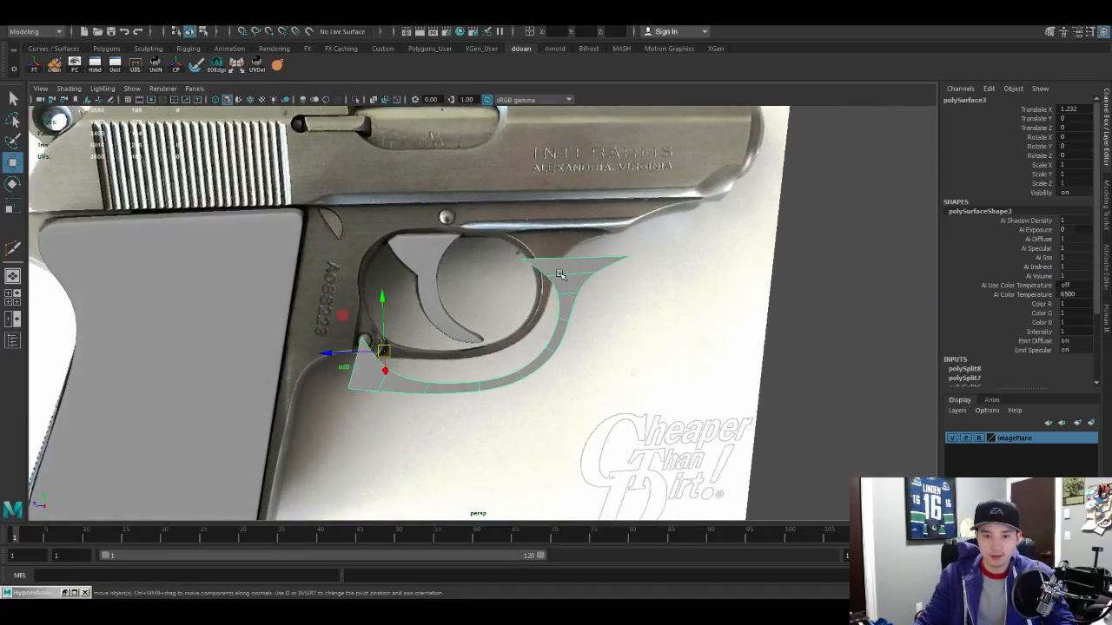
# Step: Extrude all of the guard's faces together with a Local Translate Z of 0.277, and return to object mode
pyautogui.click(556, 274)
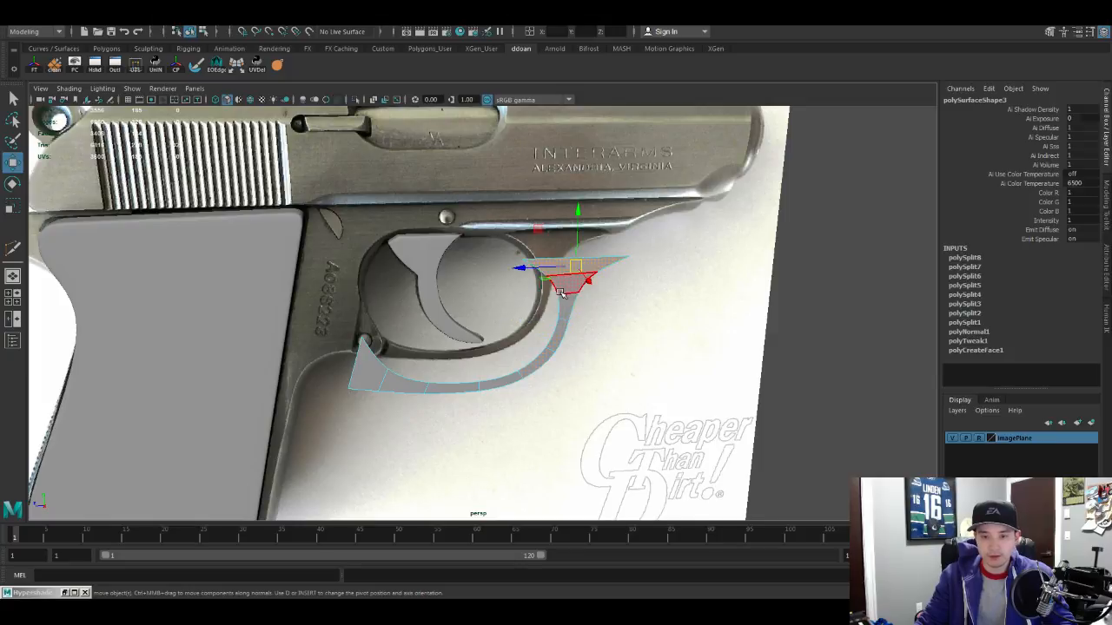
pyautogui.moveTo(561, 293)
pyautogui.mouseDown()
pyautogui.moveTo(556, 334)
pyautogui.moveTo(528, 372)
pyautogui.moveTo(467, 391)
pyautogui.moveTo(372, 377)
pyautogui.mouseUp()
pyautogui.keyDown('alt'); pyautogui.moveTo(509, 390); pyautogui.dragTo(641, 124); pyautogui.keyUp('alt')
pyautogui.hotkey('ctrl', 'e')
pyautogui.moveTo(615, 214); pyautogui.dragTo(643, 241)
pyautogui.keyDown('alt'); pyautogui.moveTo(590, 291); pyautogui.dragTo(620, 300); pyautogui.keyUp('alt')
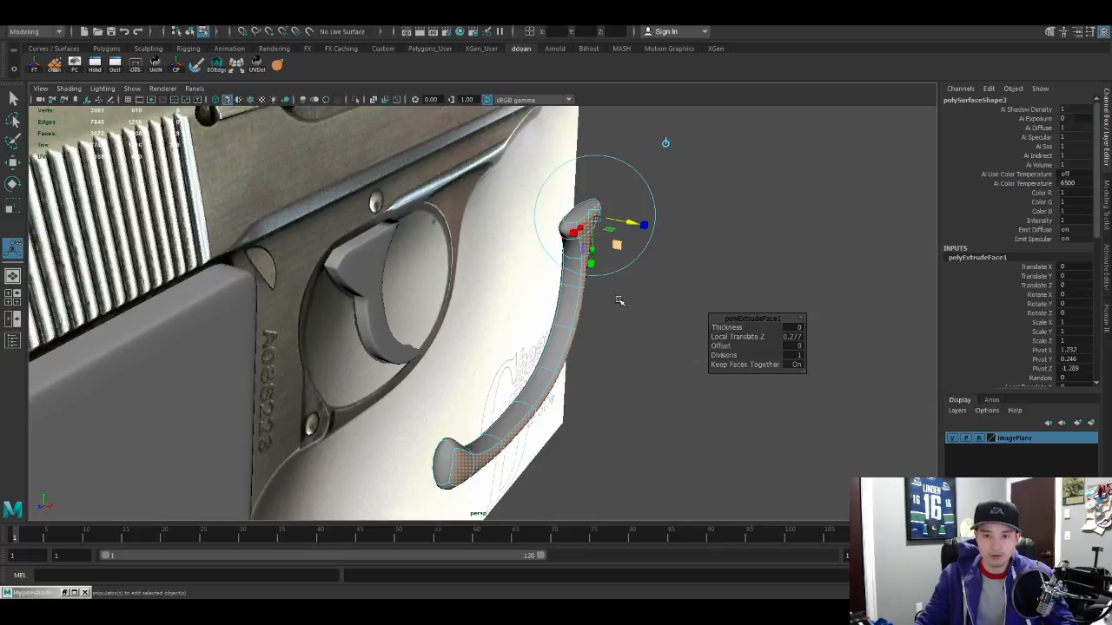
pyautogui.press('w')
pyautogui.click(573, 295)
pyautogui.moveTo(545, 359); pyautogui.dragTo(591, 321, button='right')
# Step: Turn off the smooth preview and crease the edge loop outlining the guard's side that faces away from the reference
pyautogui.keyDown('alt'); pyautogui.moveTo(591, 347); pyautogui.dragTo(546, 353); pyautogui.keyUp('alt')
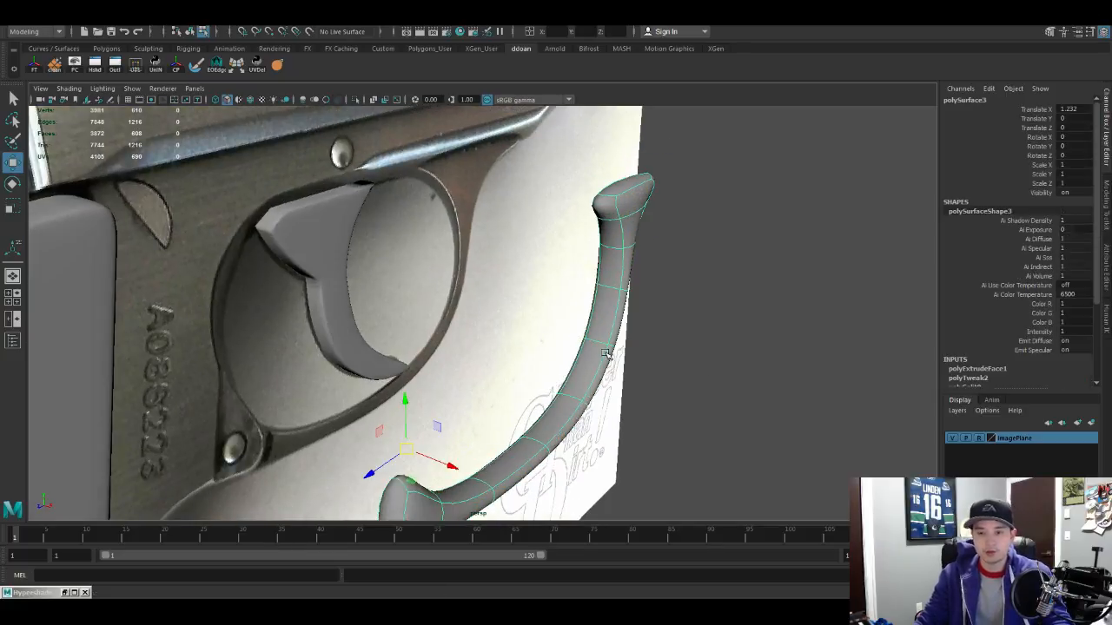
pyautogui.keyDown('alt'); pyautogui.moveTo(609, 346); pyautogui.dragTo(669, 346, button='right'); pyautogui.keyUp('alt')
pyautogui.keyDown('alt'); pyautogui.moveTo(669, 346); pyautogui.dragTo(642, 349); pyautogui.keyUp('alt')
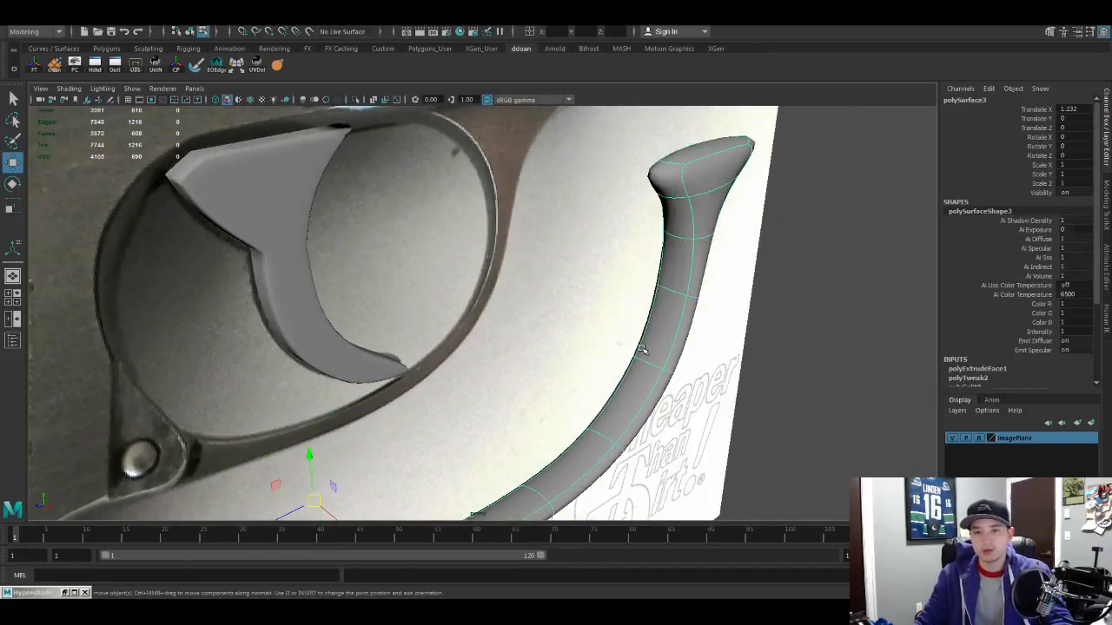
pyautogui.press('1')
pyautogui.scroll(-3, 647, 291)
pyautogui.moveTo(678, 213); pyautogui.dragTo(677, 179, button='right')
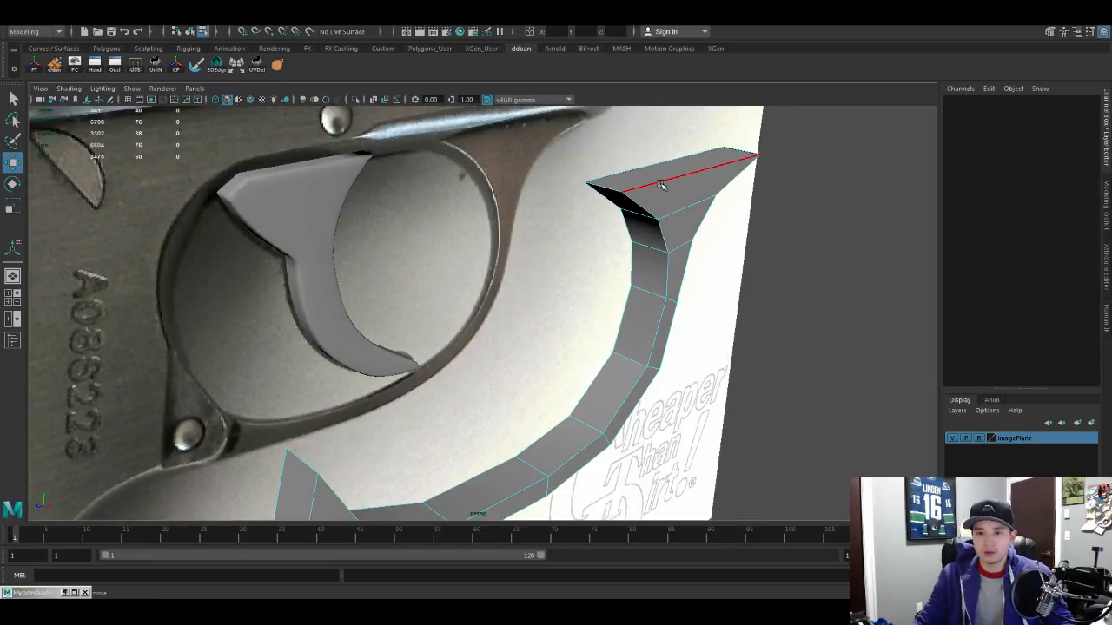
pyautogui.click(660, 184)
pyautogui.keyDown('alt'); pyautogui.moveTo(684, 186); pyautogui.dragTo(658, 208); pyautogui.keyUp('alt')
pyautogui.doubleClick(650, 201)
pyautogui.keyDown('alt'); pyautogui.moveTo(671, 280); pyautogui.dragTo(569, 254); pyautogui.keyUp('alt')
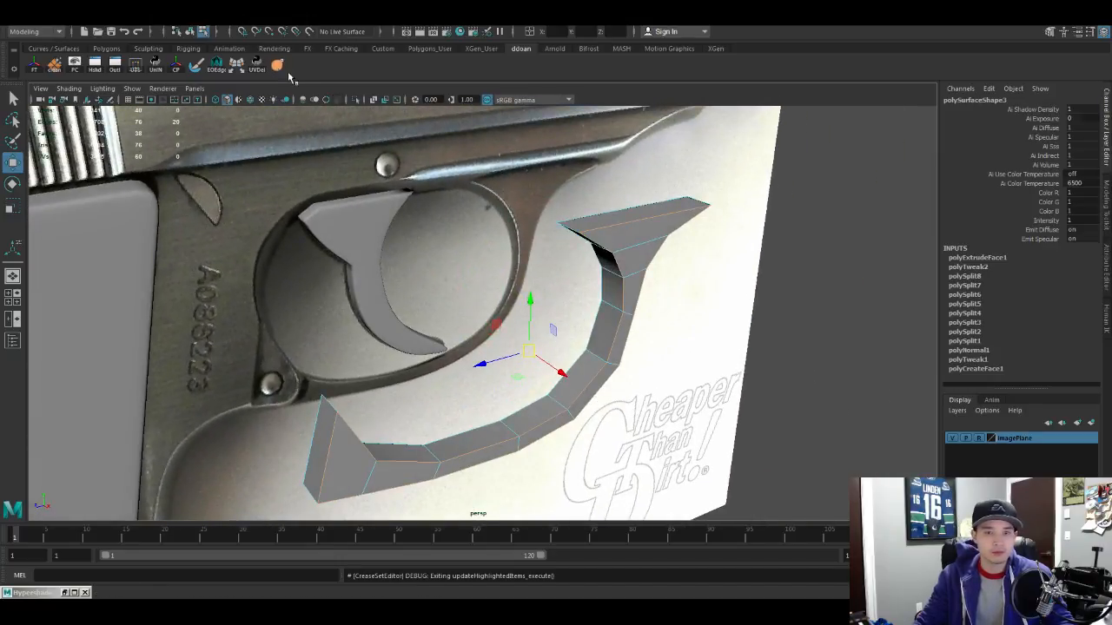
pyautogui.moveTo(2, 270); pyautogui.dragTo(1111, 109)
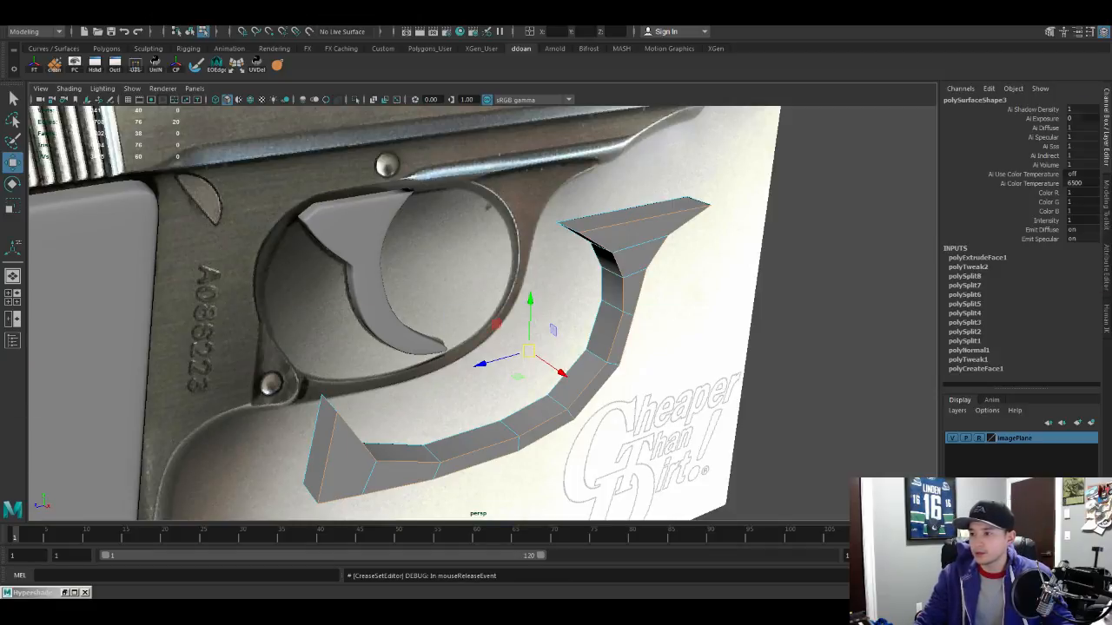
# Step: Delete the end-cap faces at the guard's top and rear, and crease the open border edges there
pyautogui.keyDown('alt'); pyautogui.moveTo(652, 223); pyautogui.dragTo(648, 350); pyautogui.keyUp('alt')
pyautogui.click(593, 219)
pyautogui.click(648, 189)
pyautogui.scroll(-4, 648, 196)
pyautogui.keyDown('shift'); pyautogui.click(400, 406); pyautogui.keyUp('shift')
pyautogui.press('Delete')
pyautogui.click(562, 217)
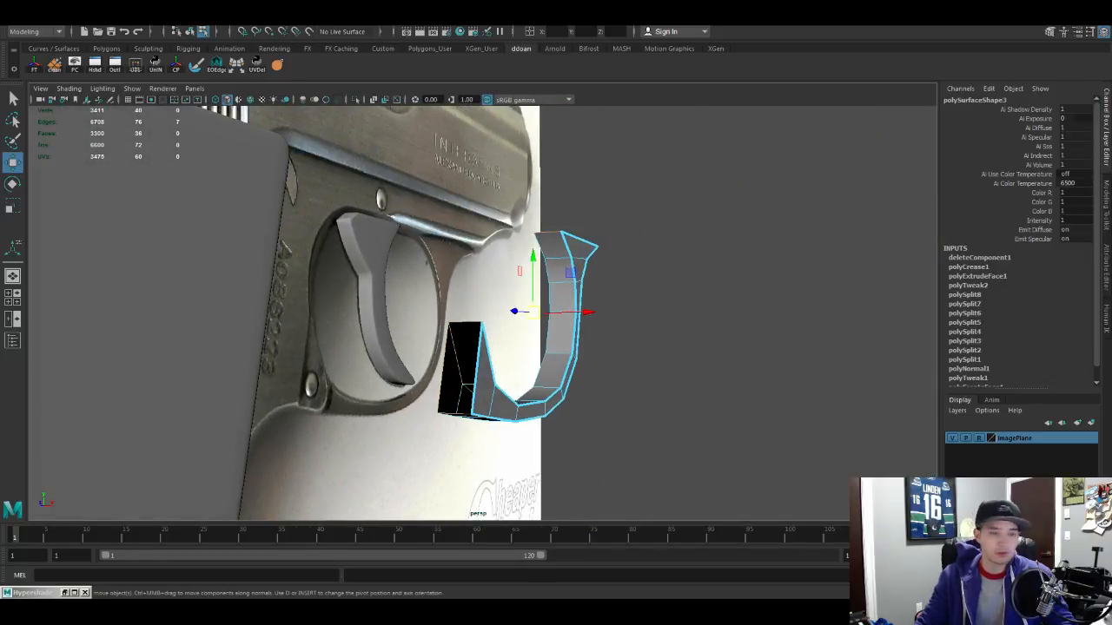
pyautogui.press('g')
# Step: Isolate the guard, select every face on the side facing the reference plane, and delete them
pyautogui.keyDown('alt'); pyautogui.moveTo(588, 307); pyautogui.dragTo(459, 205); pyautogui.keyUp('alt')
pyautogui.press('F8')
pyautogui.press('F11')
pyautogui.click(469, 170)
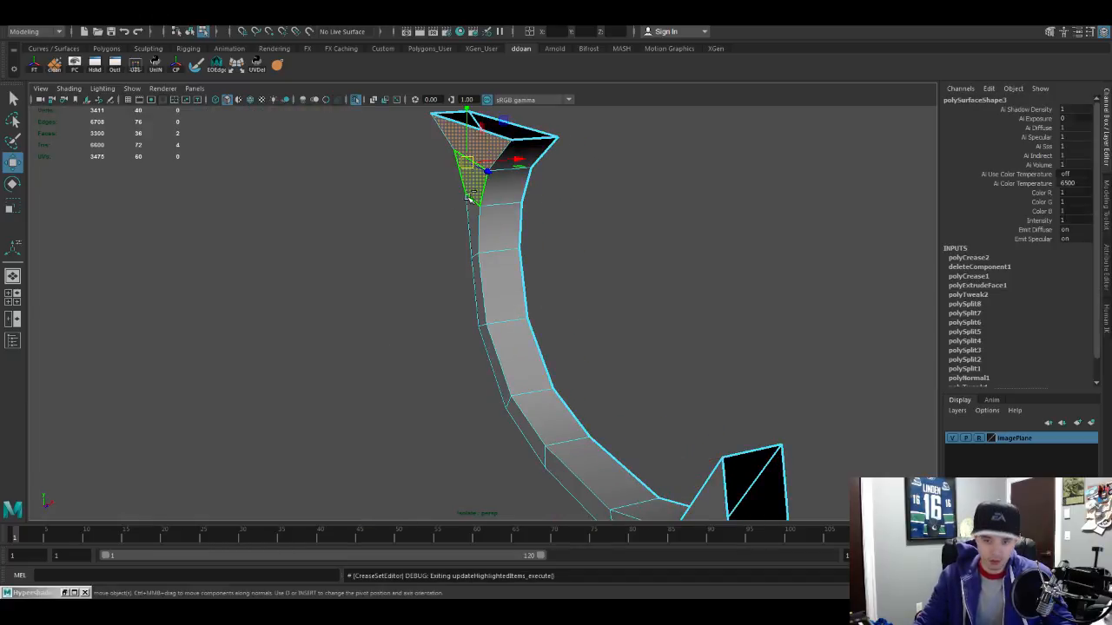
pyautogui.keyDown('shift'); pyautogui.click(473, 221); pyautogui.keyUp('shift')
pyautogui.keyDown('shift'); pyautogui.click(476, 247); pyautogui.keyUp('shift')
pyautogui.keyDown('shift'); pyautogui.click(480, 284); pyautogui.keyUp('shift')
pyautogui.keyDown('alt'); pyautogui.moveTo(620, 393); pyautogui.dragTo(492, 392); pyautogui.keyUp('alt')
pyautogui.keyDown('shift'); pyautogui.click(492, 392); pyautogui.keyUp('shift')
pyautogui.keyDown('shift'); pyautogui.click(522, 404); pyautogui.keyUp('shift')
pyautogui.keyDown('shift'); pyautogui.click(620, 445); pyautogui.keyUp('shift')
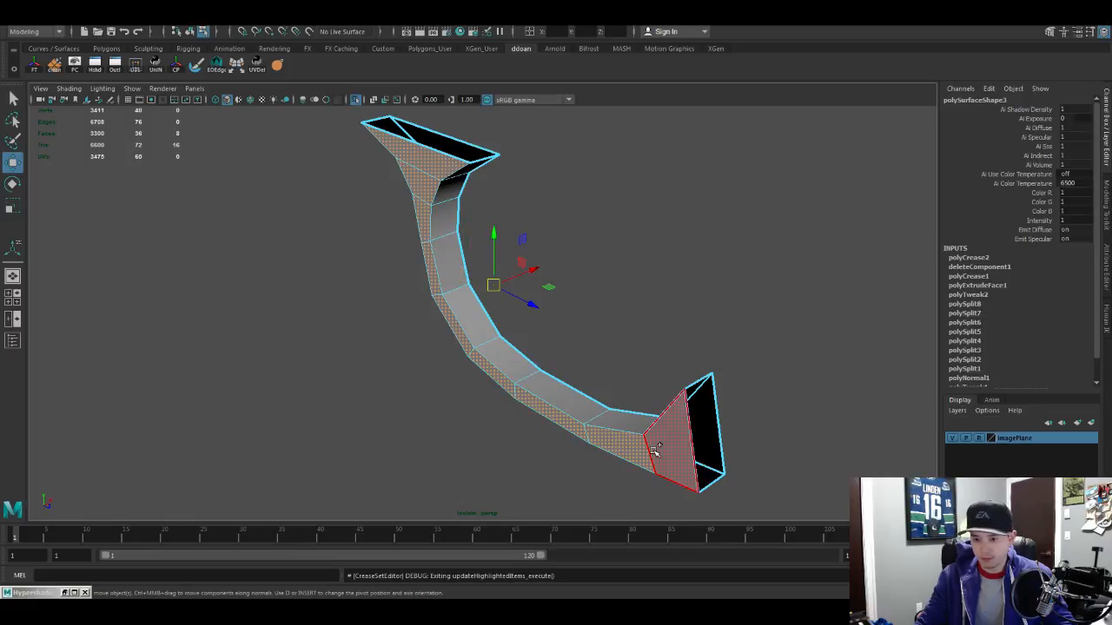
pyautogui.keyDown('shift'); pyautogui.click(660, 444); pyautogui.keyUp('shift')
pyautogui.keyDown('alt'); pyautogui.moveTo(727, 429); pyautogui.dragTo(721, 431); pyautogui.keyUp('alt')
pyautogui.press('Delete')
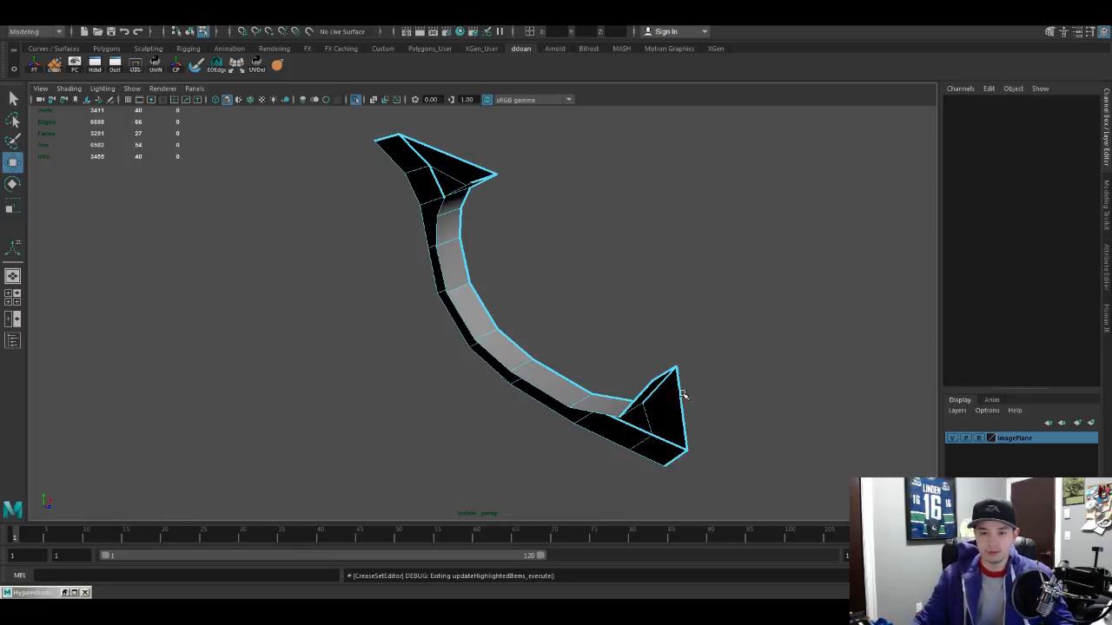
# Step: Select the open border edge loop around the guard's back side and ends, and crease it
pyautogui.keyDown('alt'); pyautogui.moveTo(683, 395); pyautogui.dragTo(660, 352); pyautogui.keyUp('alt')
pyautogui.click(553, 375)
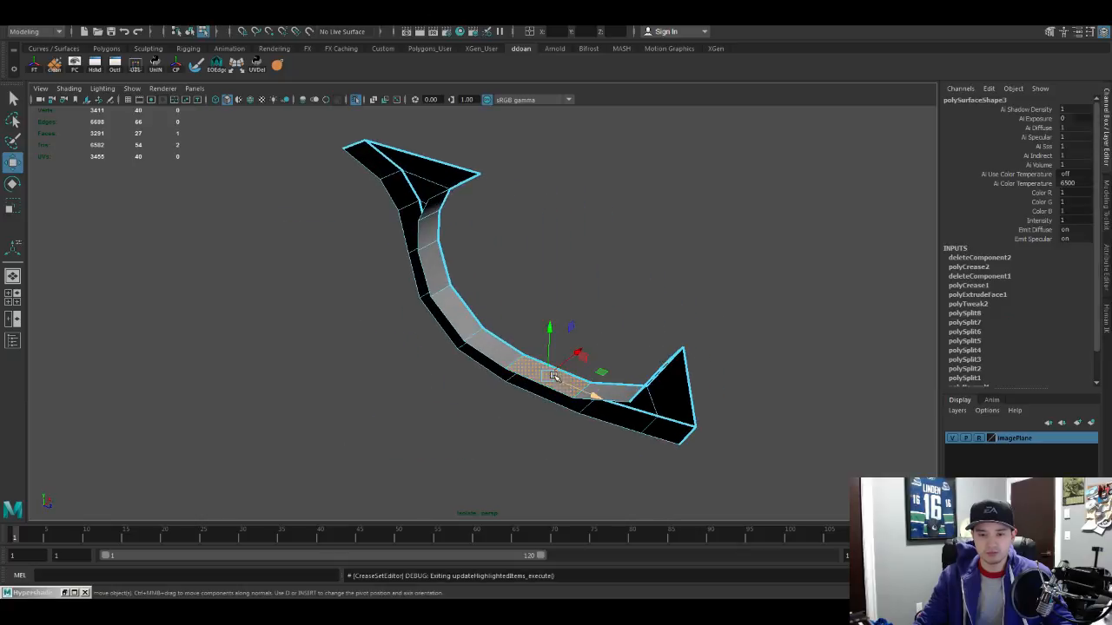
pyautogui.moveTo(544, 278); pyautogui.dragTo(540, 233, button='right')
pyautogui.doubleClick(447, 318)
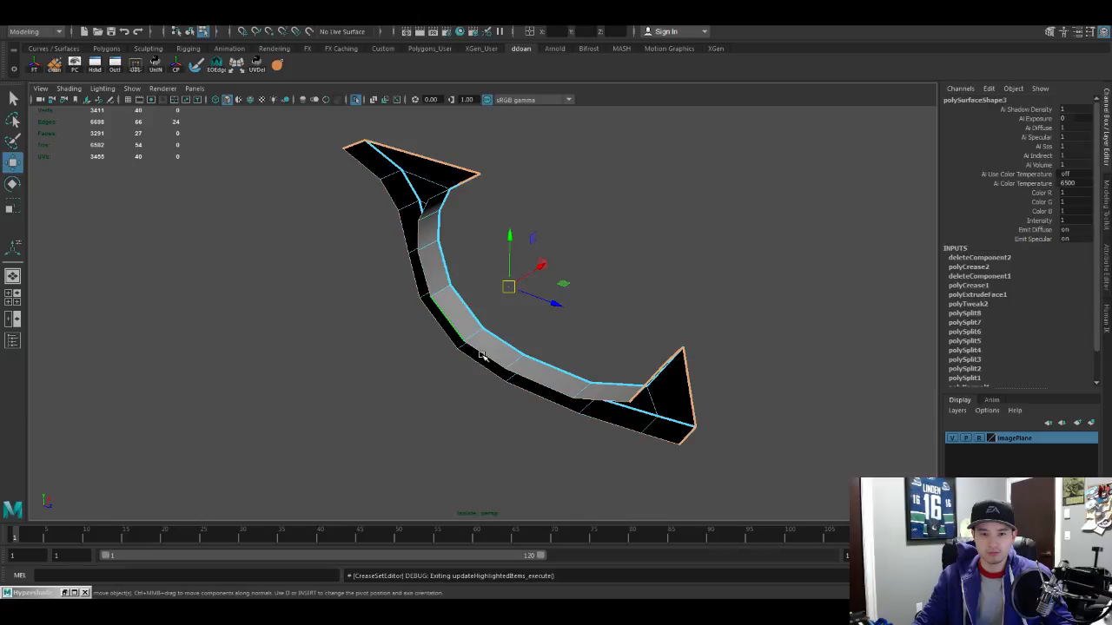
pyautogui.keyDown('alt'); pyautogui.moveTo(483, 355); pyautogui.dragTo(645, 352); pyautogui.keyUp('alt')
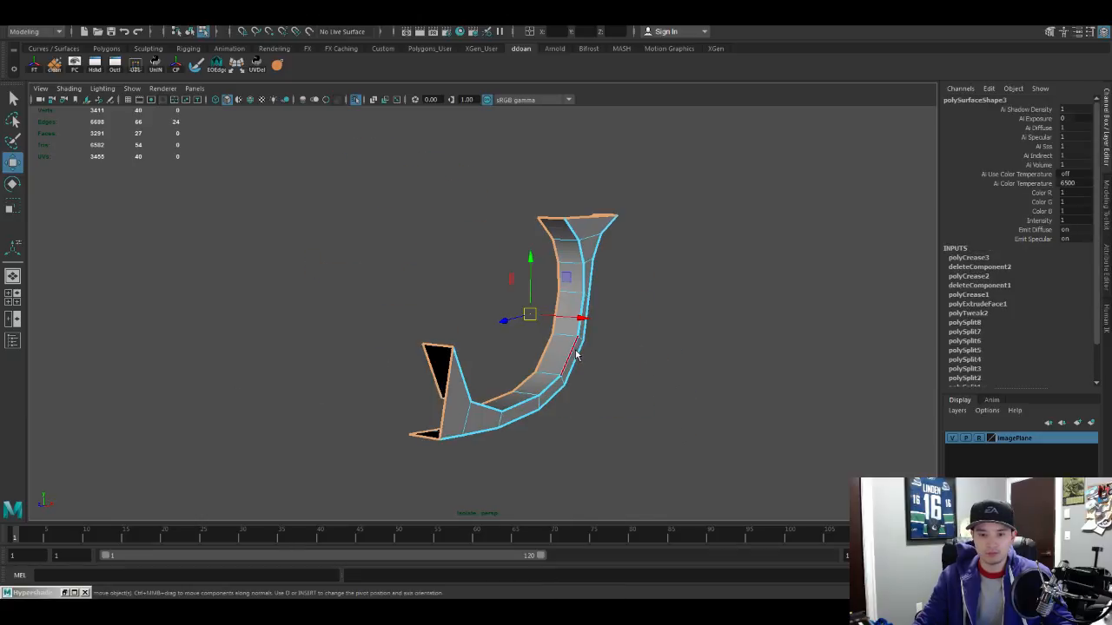
# Step: Return to object mode with the smooth preview on, and exit isolation to show the guard beside the pistol
pyautogui.moveTo(549, 363); pyautogui.dragTo(612, 330, button='right')
pyautogui.press('3')
pyautogui.keyDown('alt'); pyautogui.moveTo(635, 365); pyautogui.dragTo(606, 303); pyautogui.keyUp('alt')
pyautogui.scroll(2, 620, 368)
pyautogui.click(722, 334)
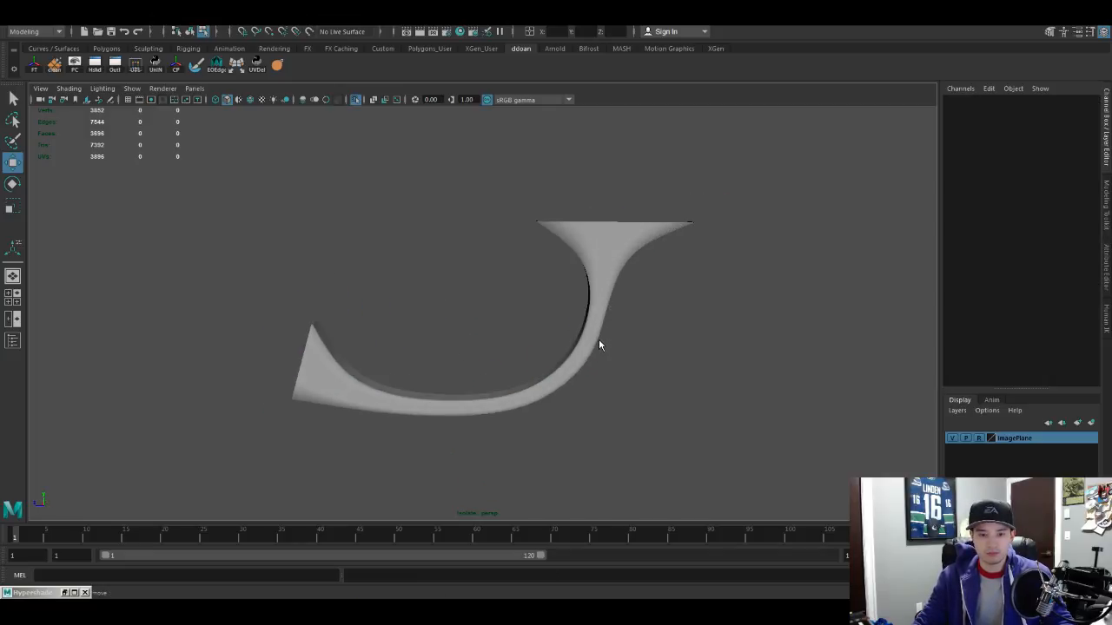
pyautogui.click(599, 346)
pyautogui.hotkey('ctrl', '1')
pyautogui.scroll(-2, 603, 348)
pyautogui.keyDown('alt'); pyautogui.moveTo(602, 343); pyautogui.dragTo(500, 358); pyautogui.keyUp('alt')
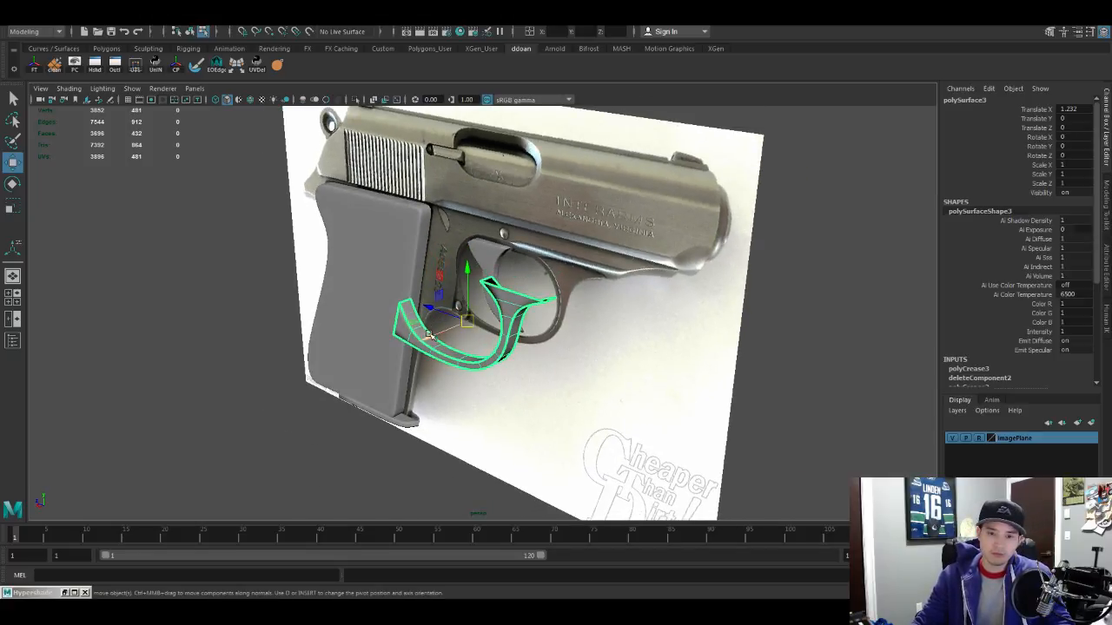
# Step: Move the guard away from the reference plane to Translate X 4.594 and compare it with the pistol
pyautogui.moveTo(429, 335); pyautogui.dragTo(609, 296)
pyautogui.press('f')
pyautogui.scroll(-4, 493, 322)
pyautogui.scroll(4, 443, 298)
pyautogui.keyDown('alt'); pyautogui.moveTo(551, 317); pyautogui.dragTo(765, 447); pyautogui.keyUp('alt')
pyautogui.keyDown('alt'); pyautogui.moveTo(712, 391); pyautogui.dragTo(651, 341); pyautogui.keyUp('alt')
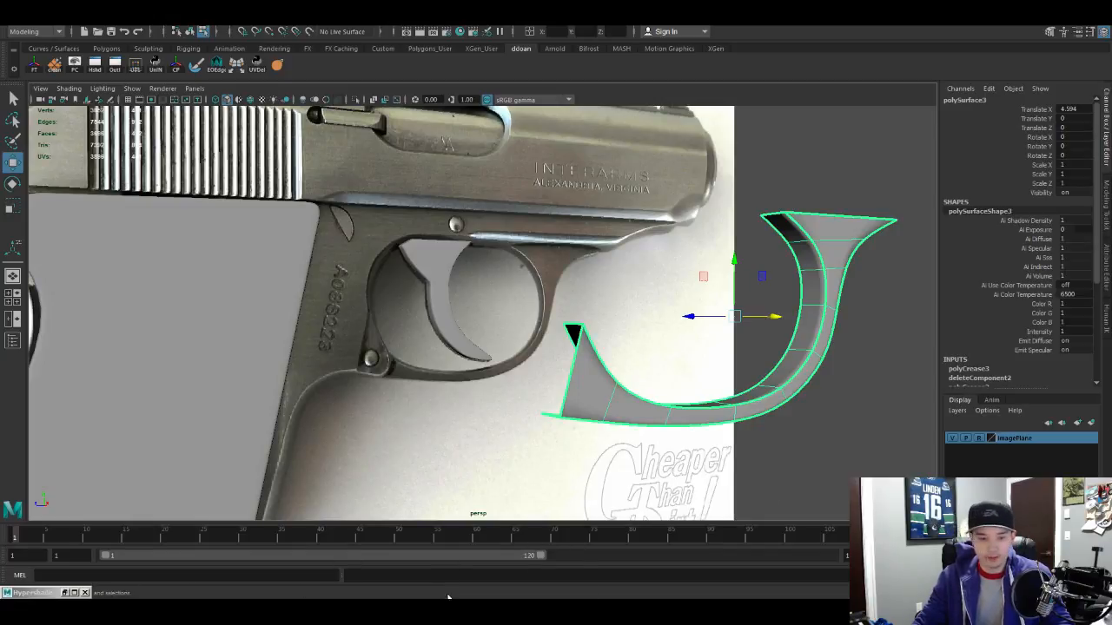
pyautogui.press('super')
pyautogui.click(205, 379)
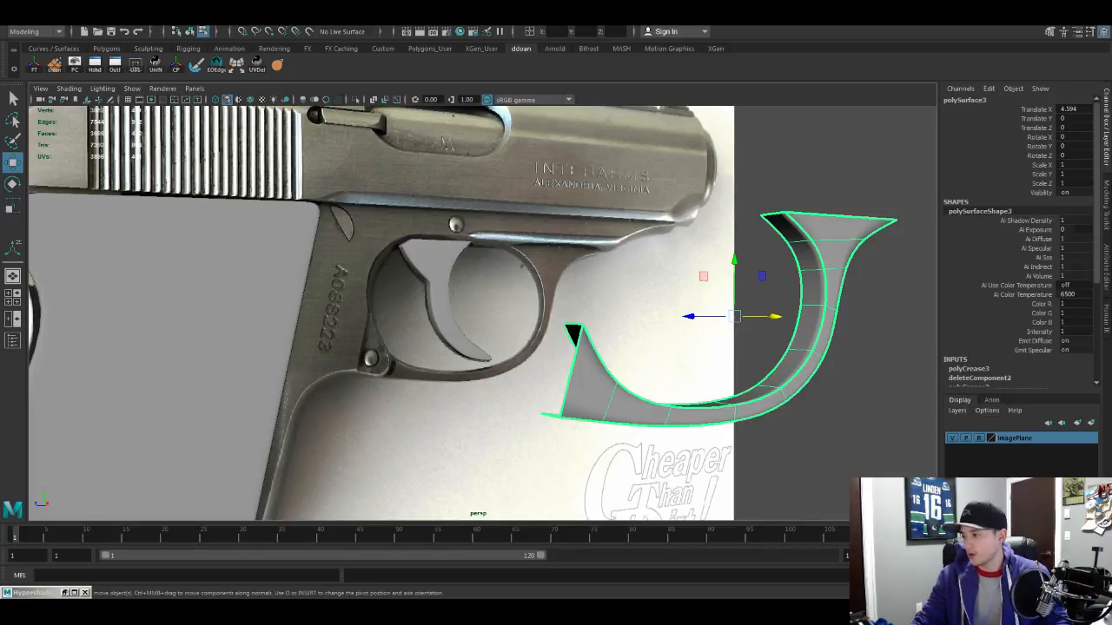
pyautogui.moveTo(491, 213); pyautogui.dragTo(1111, 121)
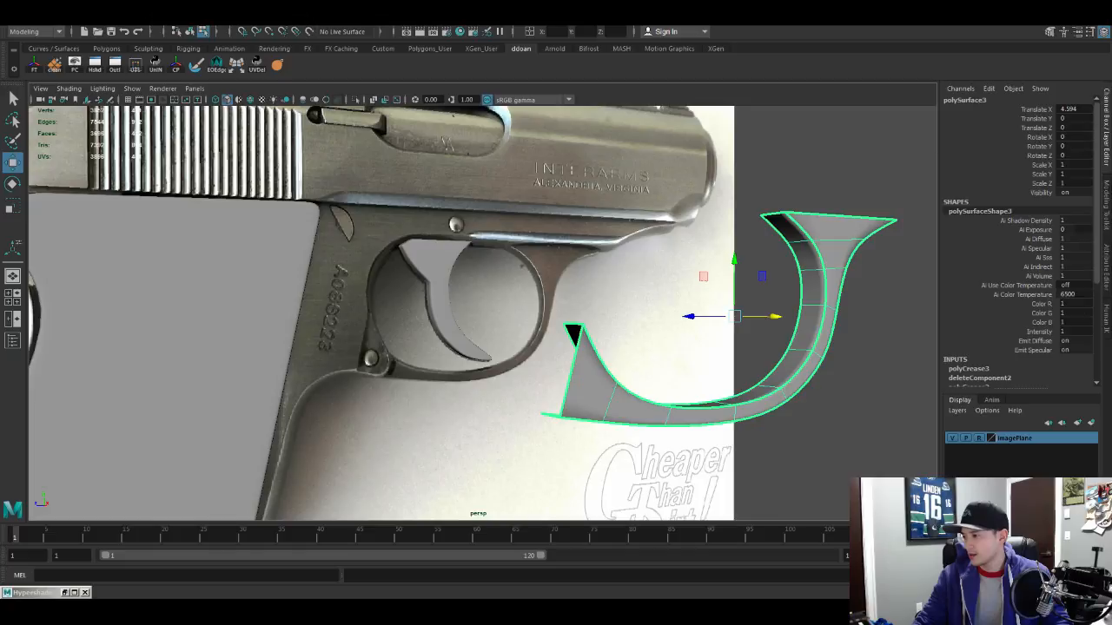
# Step: Slide the guard back against the reference plane to Translate X 0 and check its fit on the pistol from several angles
pyautogui.keyDown('alt'); pyautogui.moveTo(667, 342); pyautogui.dragTo(506, 329); pyautogui.keyUp('alt')
pyautogui.press('f')
pyautogui.keyDown('alt'); pyautogui.moveTo(615, 348); pyautogui.dragTo(563, 392, button='right'); pyautogui.keyUp('alt')
pyautogui.keyDown('alt'); pyautogui.moveTo(562, 393); pyautogui.dragTo(407, 323); pyautogui.keyUp('alt')
pyautogui.keyDown('alt'); pyautogui.moveTo(490, 345); pyautogui.dragTo(551, 393); pyautogui.keyUp('alt')
pyautogui.moveTo(426, 321); pyautogui.dragTo(357, 329)
pyautogui.press('d')
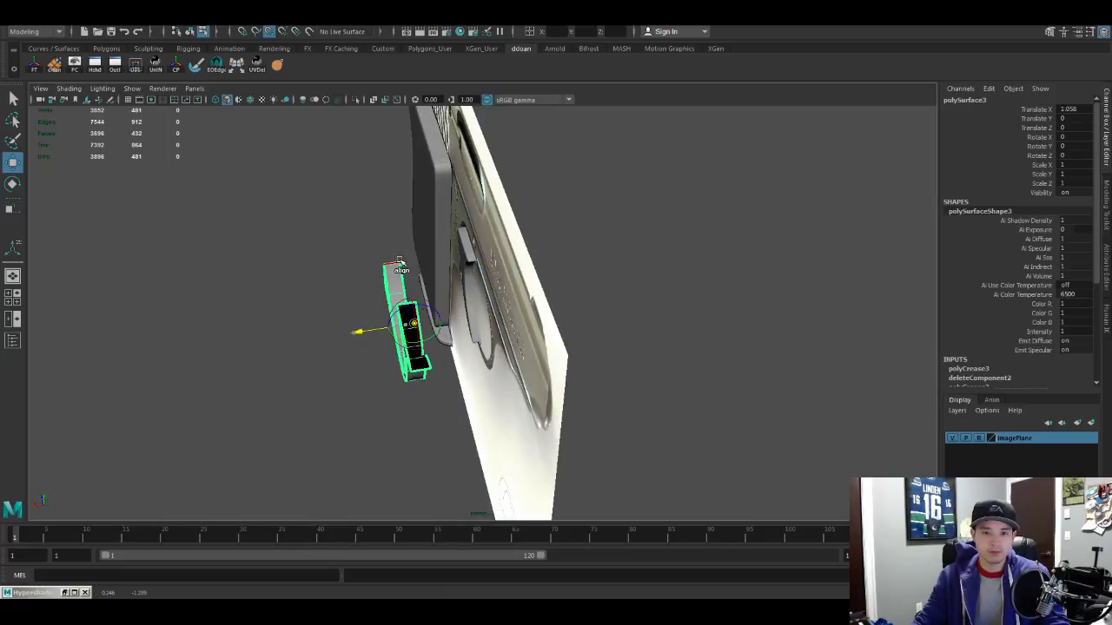
pyautogui.keyDown('alt'); pyautogui.moveTo(399, 263); pyautogui.dragTo(422, 315); pyautogui.keyUp('alt')
pyautogui.keyDown('alt'); pyautogui.moveTo(536, 295); pyautogui.dragTo(695, 228); pyautogui.keyUp('alt')
pyautogui.scroll(3, 524, 253)
pyautogui.keyDown('alt'); pyautogui.moveTo(524, 253); pyautogui.dragTo(585, 325); pyautogui.keyUp('alt')
pyautogui.keyDown('alt'); pyautogui.moveTo(594, 331); pyautogui.dragTo(596, 316, button='middle'); pyautogui.keyUp('alt')
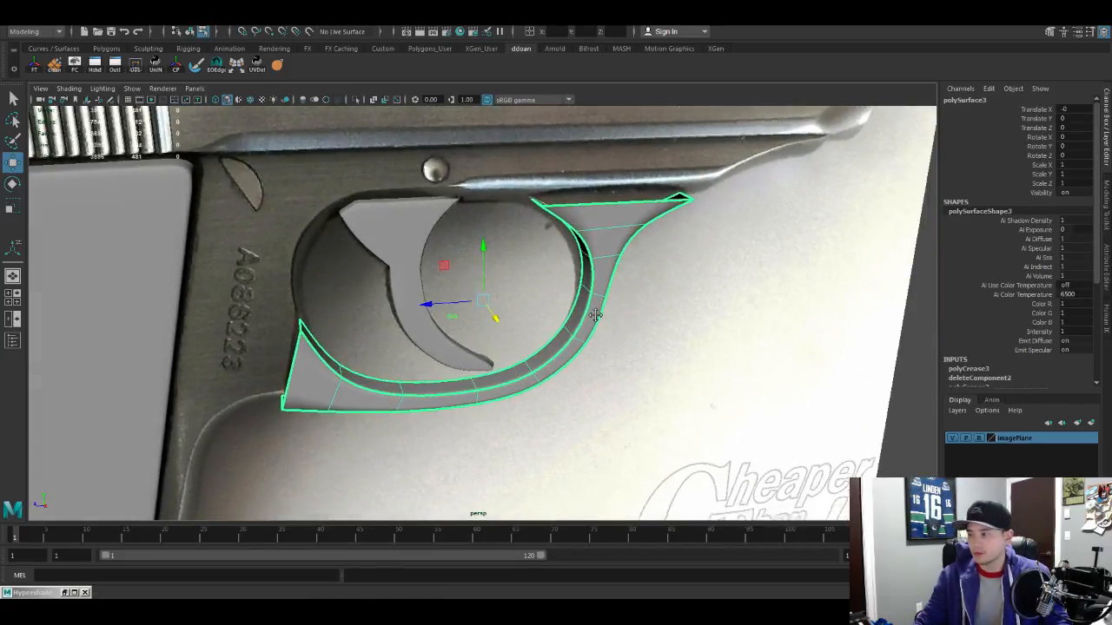
pyautogui.keyDown('alt'); pyautogui.moveTo(595, 315); pyautogui.dragTo(606, 306); pyautogui.keyUp('alt')
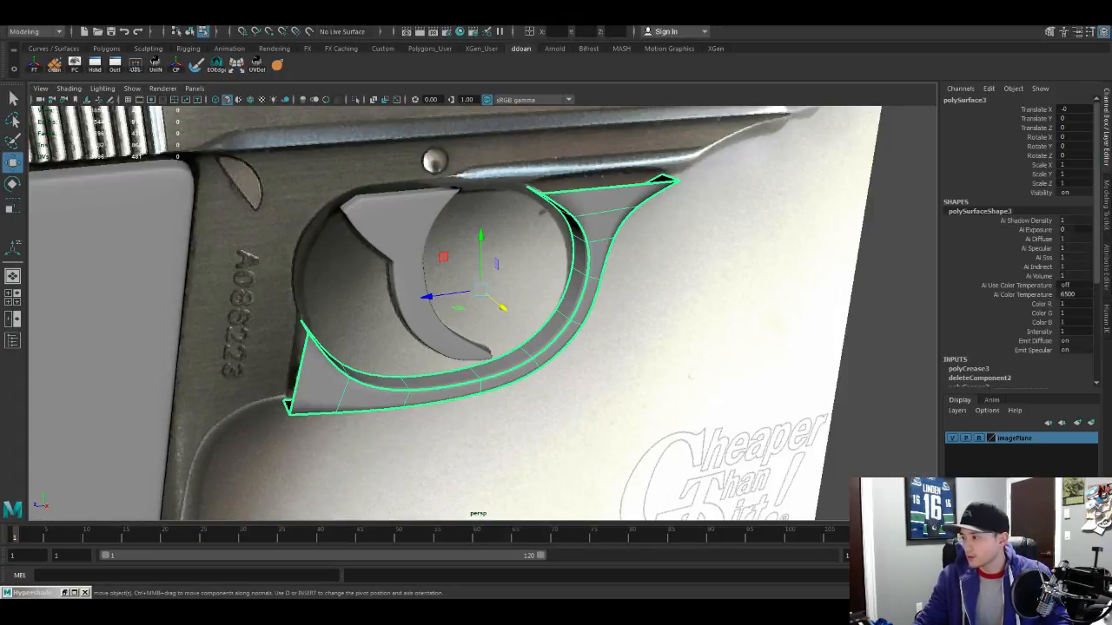
# Step: Nudge the guard along X to Translate X -0.068
pyautogui.keyDown('alt'); pyautogui.moveTo(552, 309); pyautogui.dragTo(589, 291); pyautogui.keyUp('alt')
pyautogui.moveTo(519, 299); pyautogui.dragTo(521, 298)
pyautogui.keyDown('alt'); pyautogui.moveTo(521, 298); pyautogui.dragTo(608, 265); pyautogui.keyUp('alt')
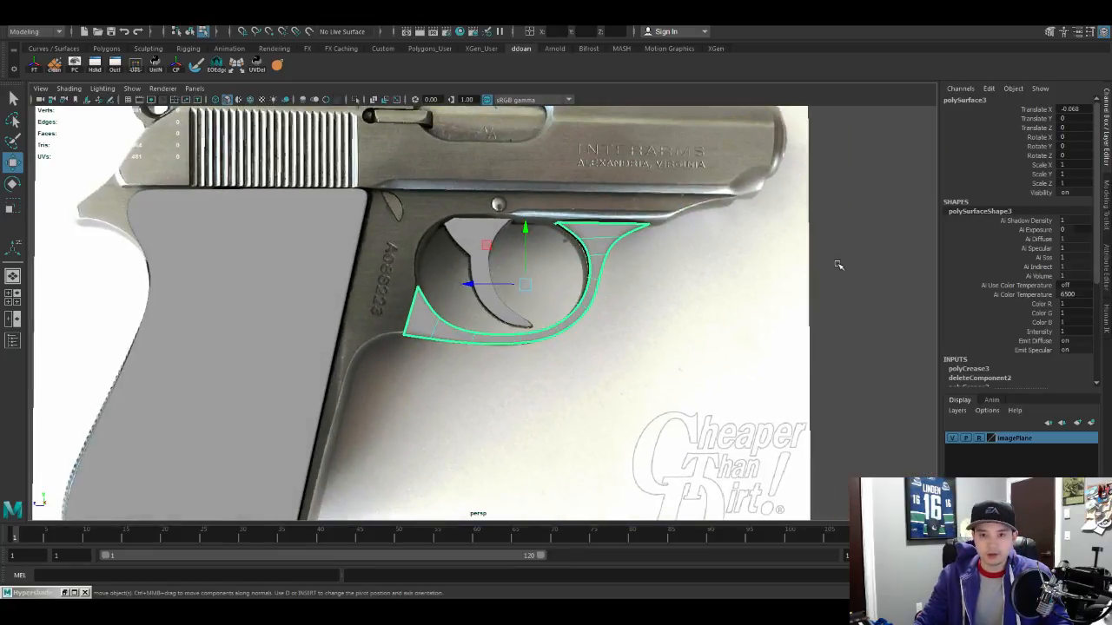
# Step: Deselect the guard and examine how the grip, trigger and guard sit together on the whole pistol
pyautogui.click(838, 265)
pyautogui.keyDown('alt'); pyautogui.moveTo(838, 265); pyautogui.dragTo(627, 265, button='right'); pyautogui.keyUp('alt')
pyautogui.keyDown('alt'); pyautogui.moveTo(628, 265); pyautogui.dragTo(568, 257); pyautogui.keyUp('alt')
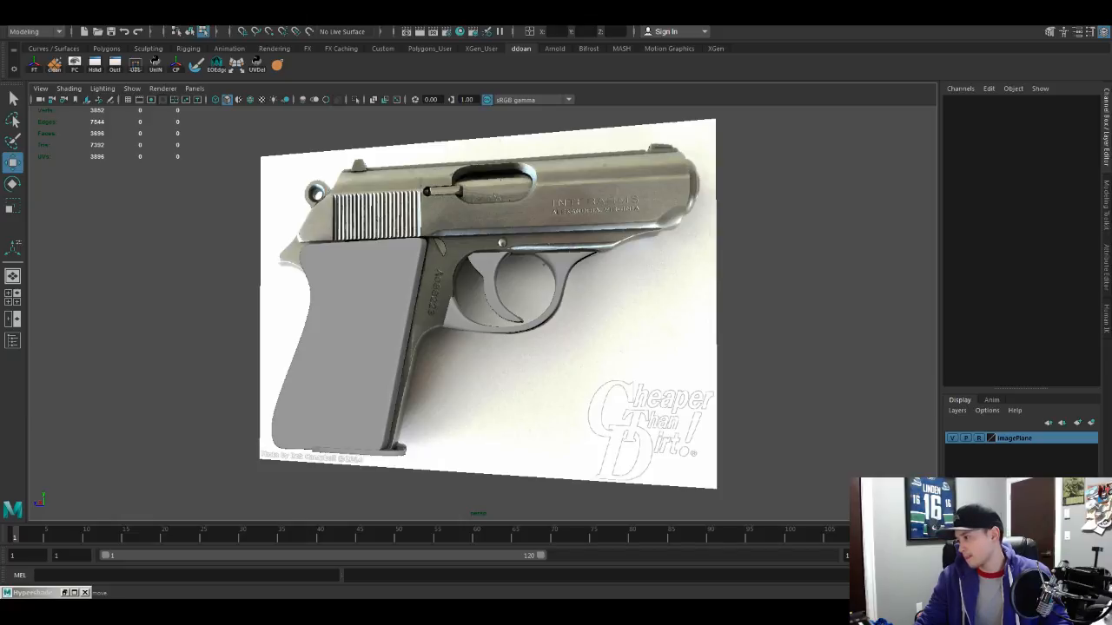
pyautogui.keyDown('alt'); pyautogui.moveTo(590, 332); pyautogui.dragTo(590, 314); pyautogui.keyUp('alt')
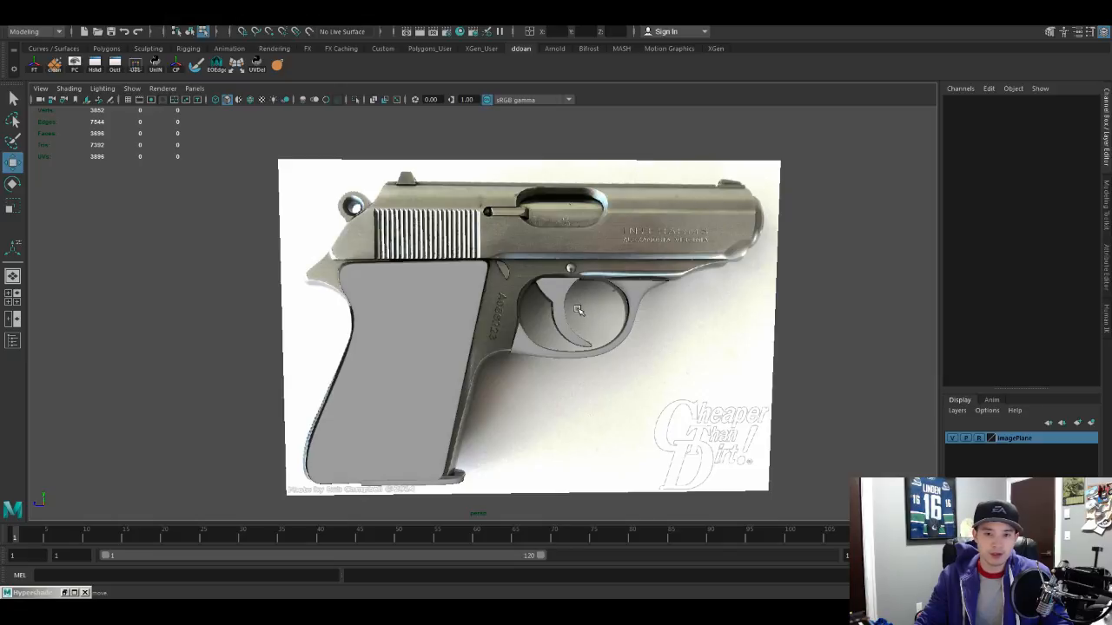
pyautogui.keyDown('alt'); pyautogui.moveTo(578, 311); pyautogui.dragTo(589, 313, button='middle'); pyautogui.keyUp('alt')
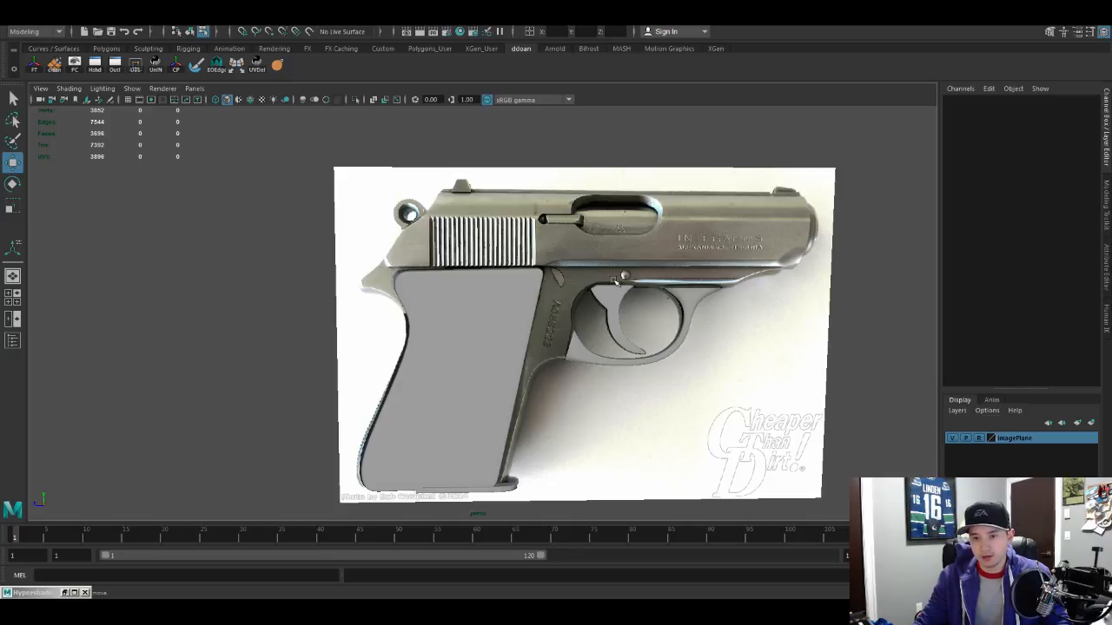
pyautogui.keyDown('alt'); pyautogui.moveTo(644, 306); pyautogui.dragTo(659, 287); pyautogui.keyUp('alt')
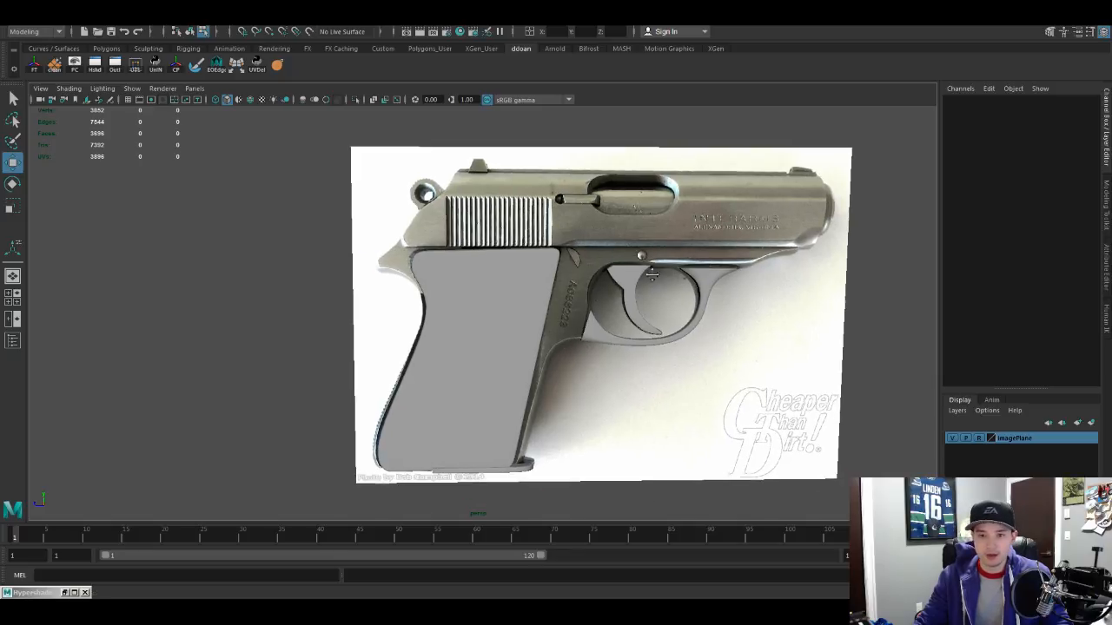
pyautogui.keyDown('alt'); pyautogui.moveTo(587, 300); pyautogui.dragTo(553, 299); pyautogui.keyUp('alt')
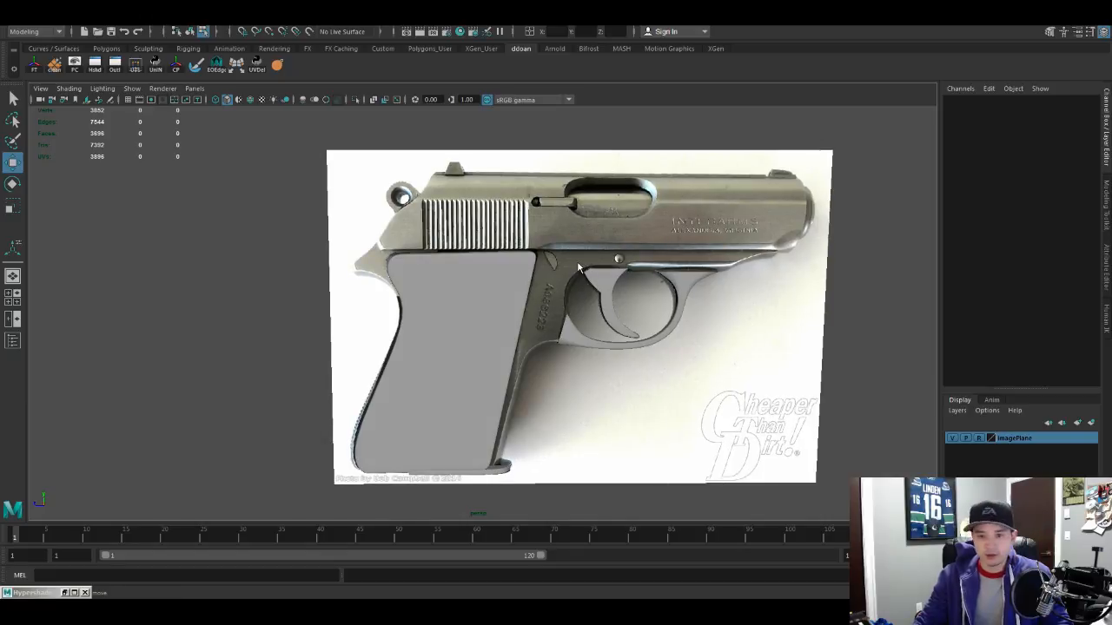
pyautogui.press('g')
pyautogui.keyDown('alt'); pyautogui.moveTo(720, 252); pyautogui.dragTo(664, 256, button='middle'); pyautogui.keyUp('alt')
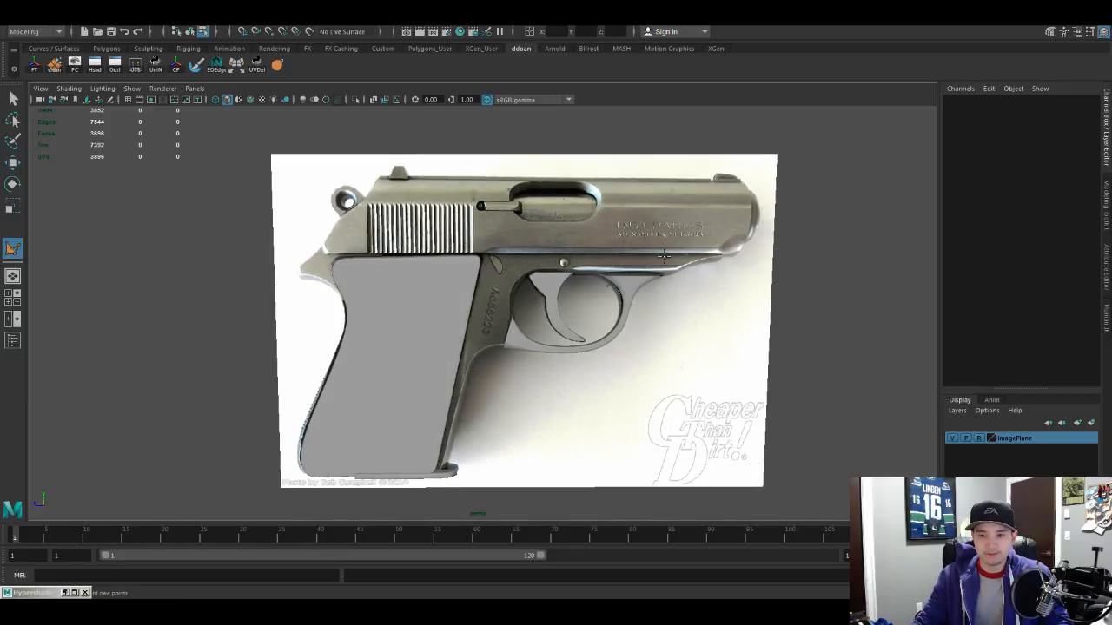
pyautogui.click(448, 244)
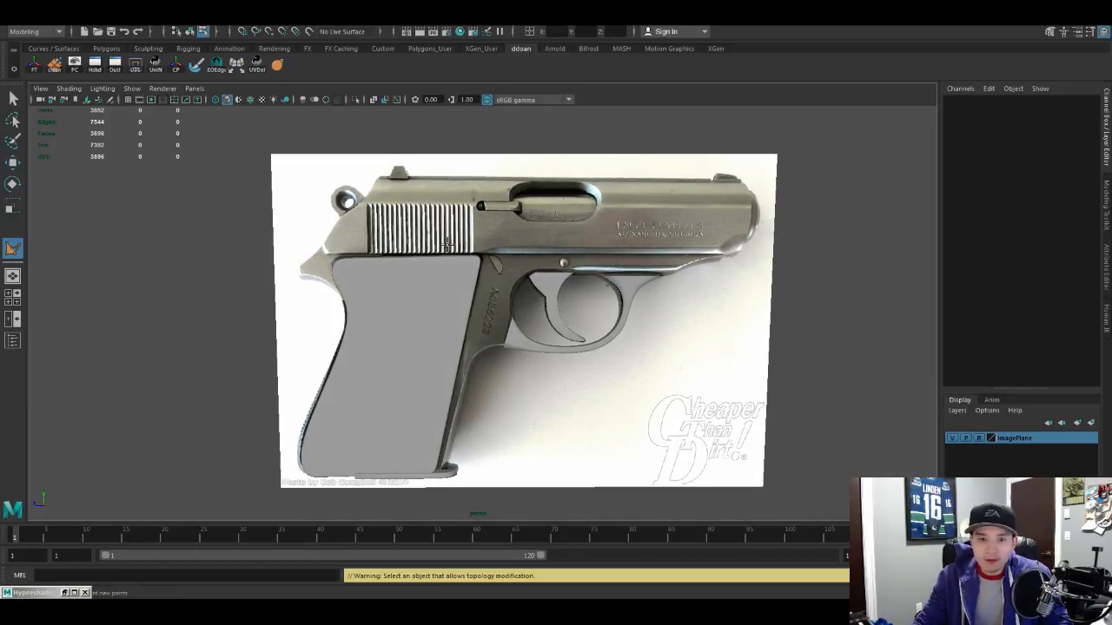
pyautogui.click(327, 253)
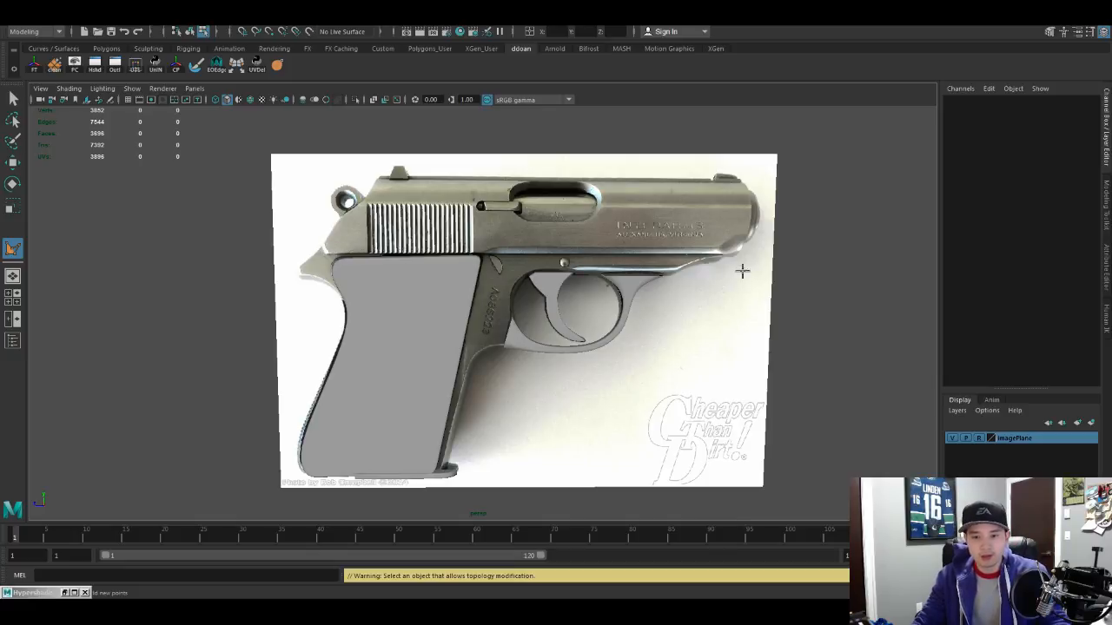
pyautogui.press('4')
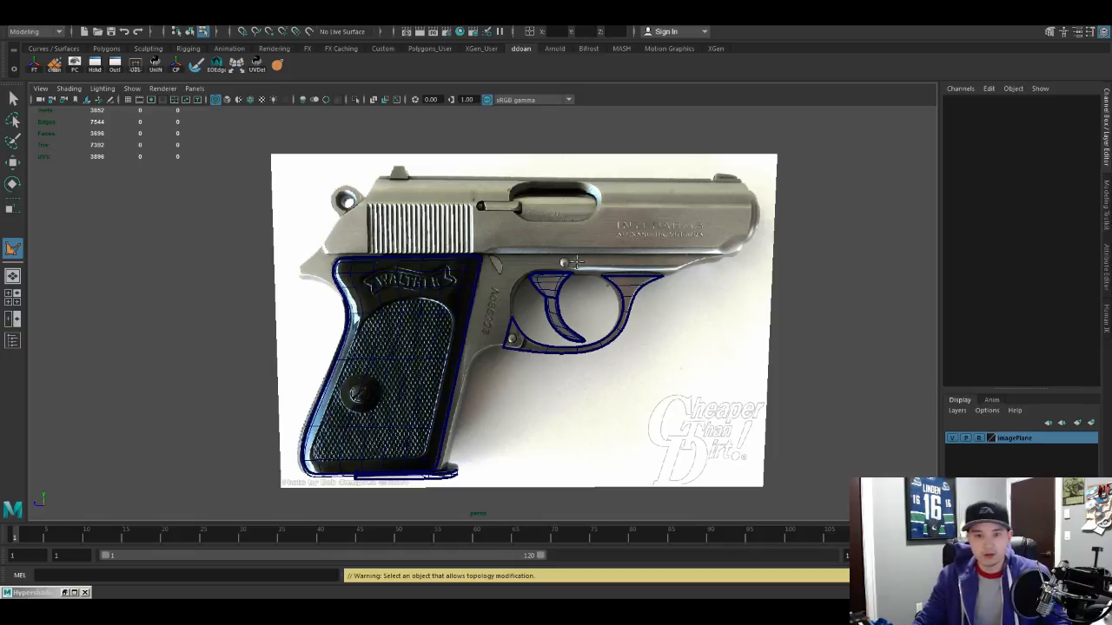
pyautogui.keyDown('alt'); pyautogui.moveTo(640, 250); pyautogui.dragTo(506, 252); pyautogui.keyUp('alt')
pyautogui.press('w')
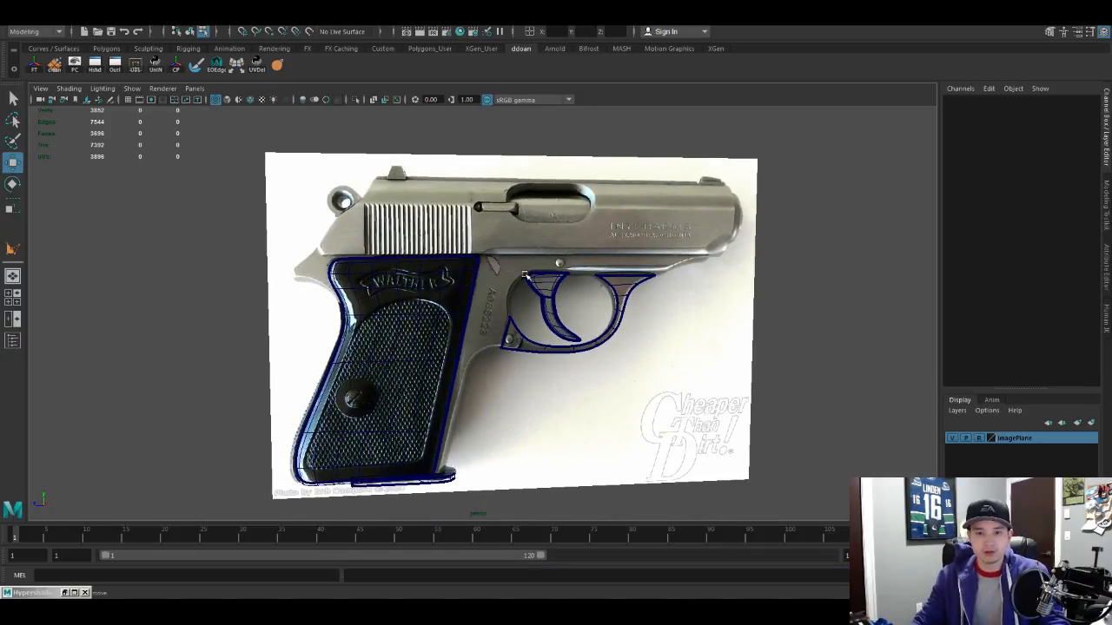
# Step: Switch from the perspective view to the side view and maximize it on the pistol reference
pyautogui.scroll(-2, 515, 294)
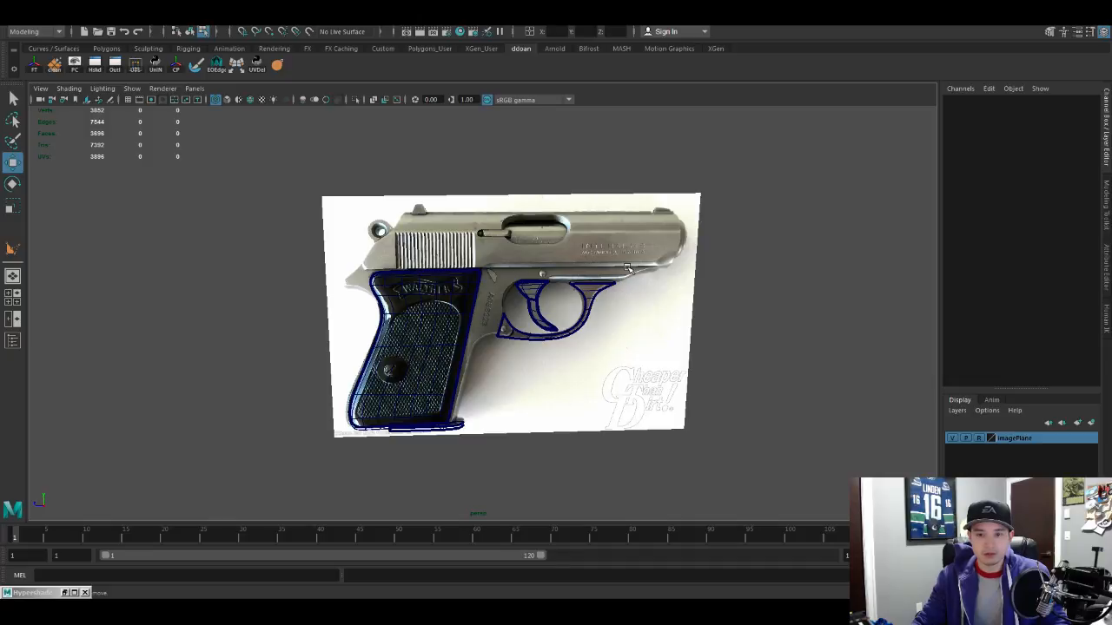
pyautogui.press('[')
pyautogui.press('[')
pyautogui.press('space')
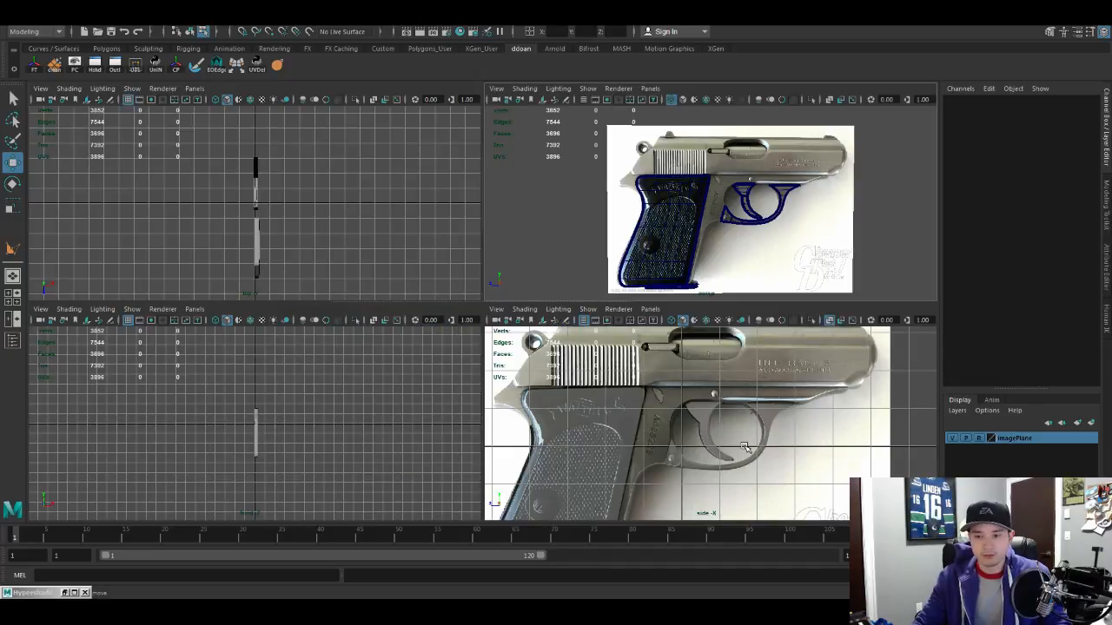
pyautogui.press('space')
pyautogui.scroll(2, 774, 455)
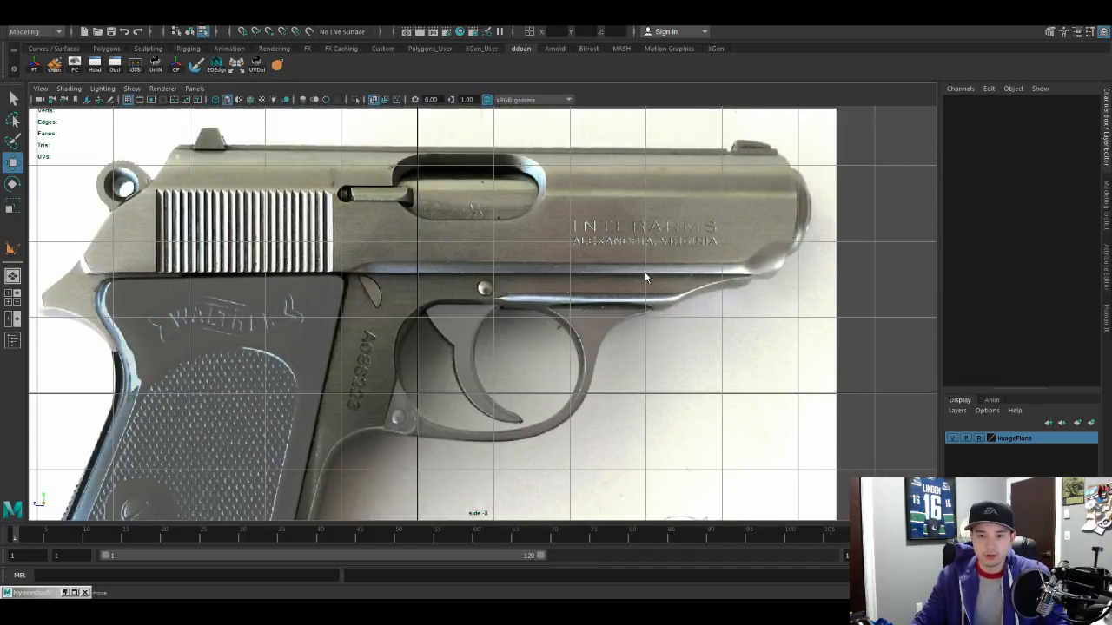
# Step: Begin a Create Polygon outline of the lower frame along the slide's underside and around the rear tang to the top of the grip
pyautogui.press('y')
pyautogui.keyDown('alt'); pyautogui.moveTo(710, 285); pyautogui.dragTo(737, 288, button='middle'); pyautogui.keyUp('alt')
pyautogui.keyDown('alt'); pyautogui.moveTo(473, 297); pyautogui.dragTo(704, 284, button='middle'); pyautogui.keyUp('alt')
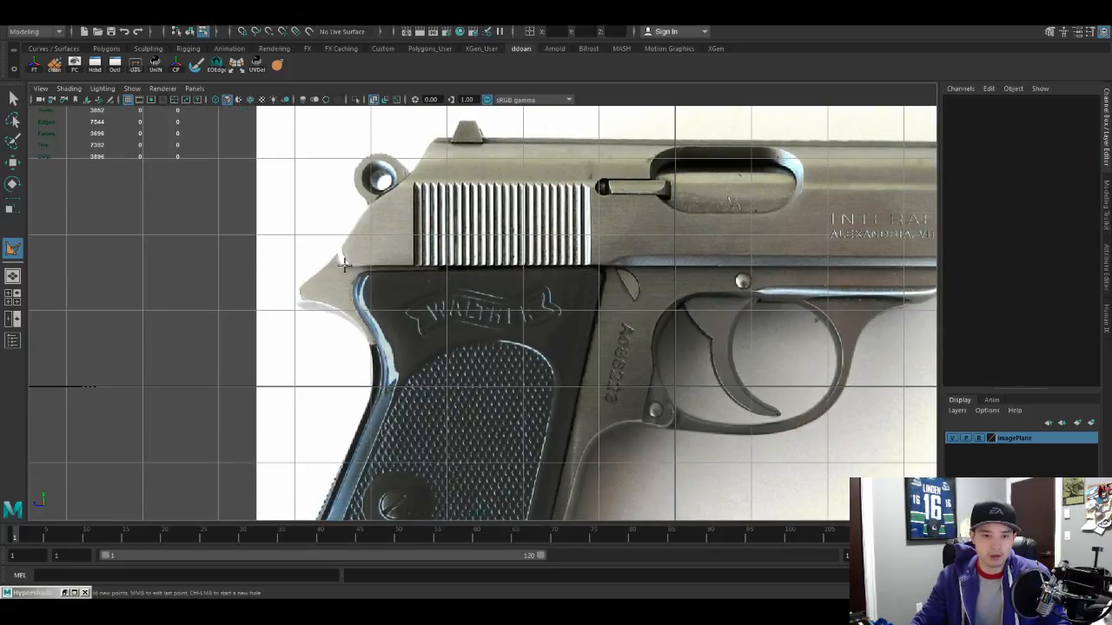
pyautogui.keyDown('alt'); pyautogui.moveTo(506, 265); pyautogui.dragTo(429, 261, button='middle'); pyautogui.keyUp('alt')
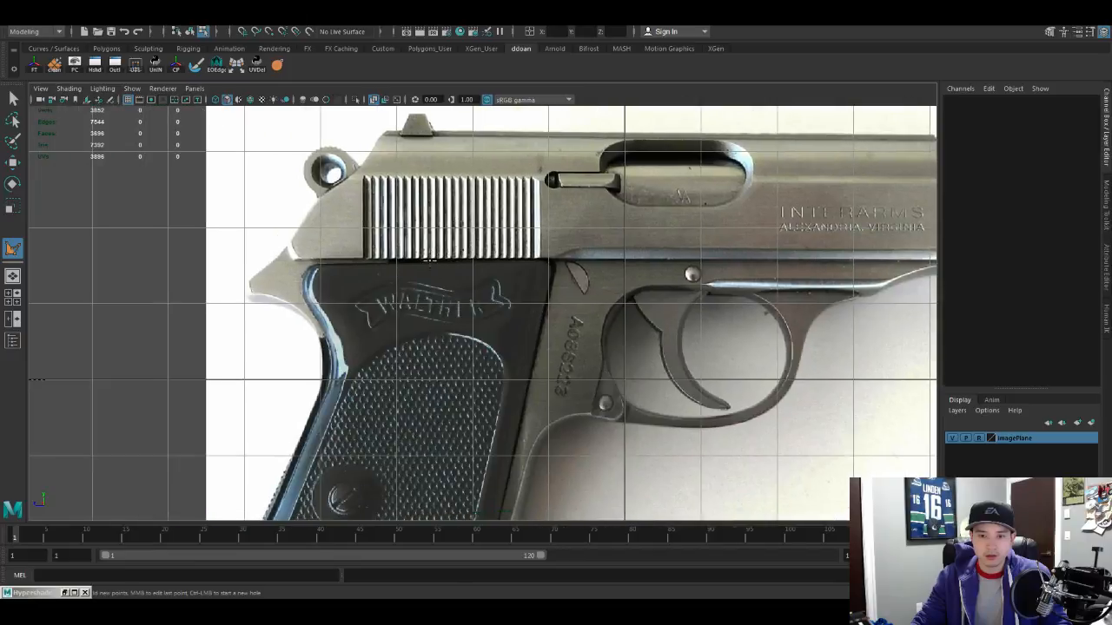
pyautogui.click(290, 252)
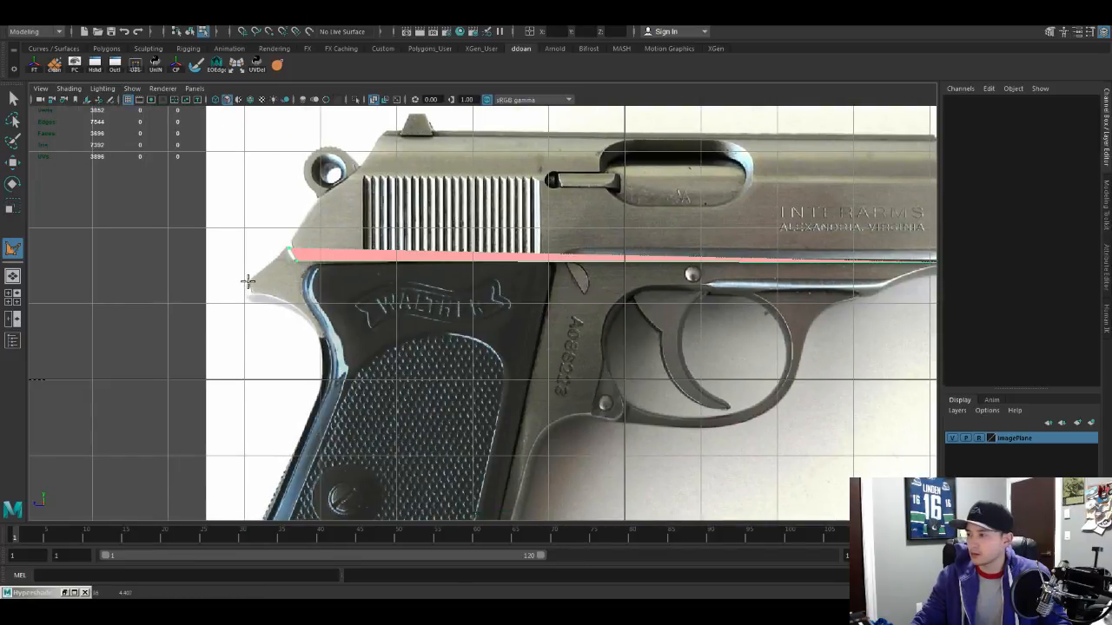
pyautogui.click(247, 281)
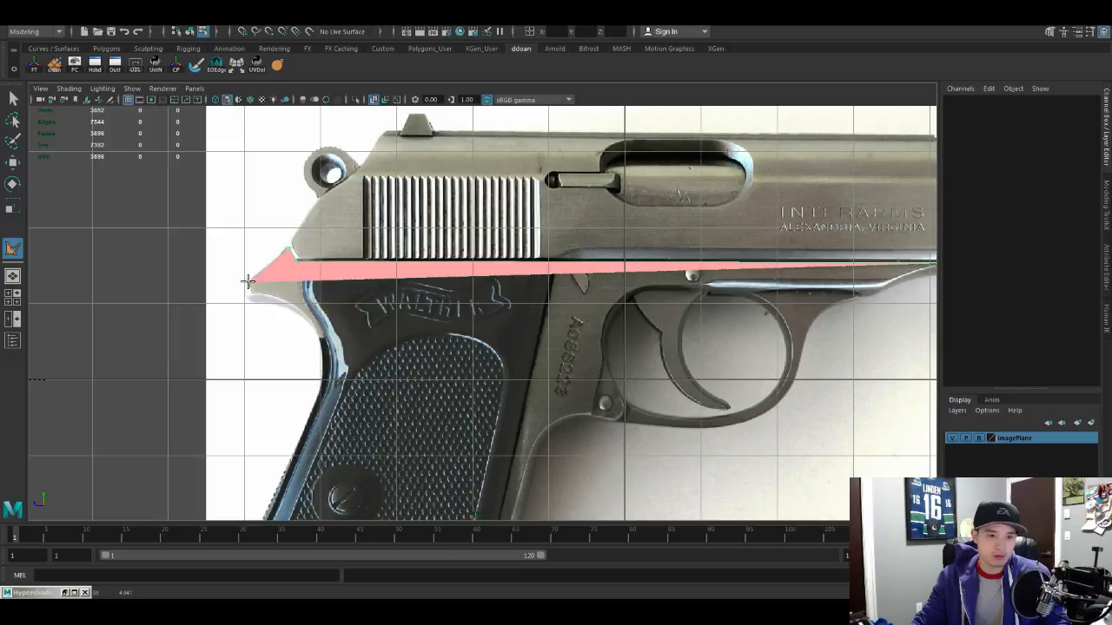
pyautogui.click(302, 312)
pyautogui.click(322, 341)
# Step: Continue the frame outline down the back of the grip, around its heel and across the base to the front corner
pyautogui.keyDown('alt'); pyautogui.moveTo(319, 391); pyautogui.dragTo(362, 255, button='middle'); pyautogui.keyUp('alt')
pyautogui.click(357, 270)
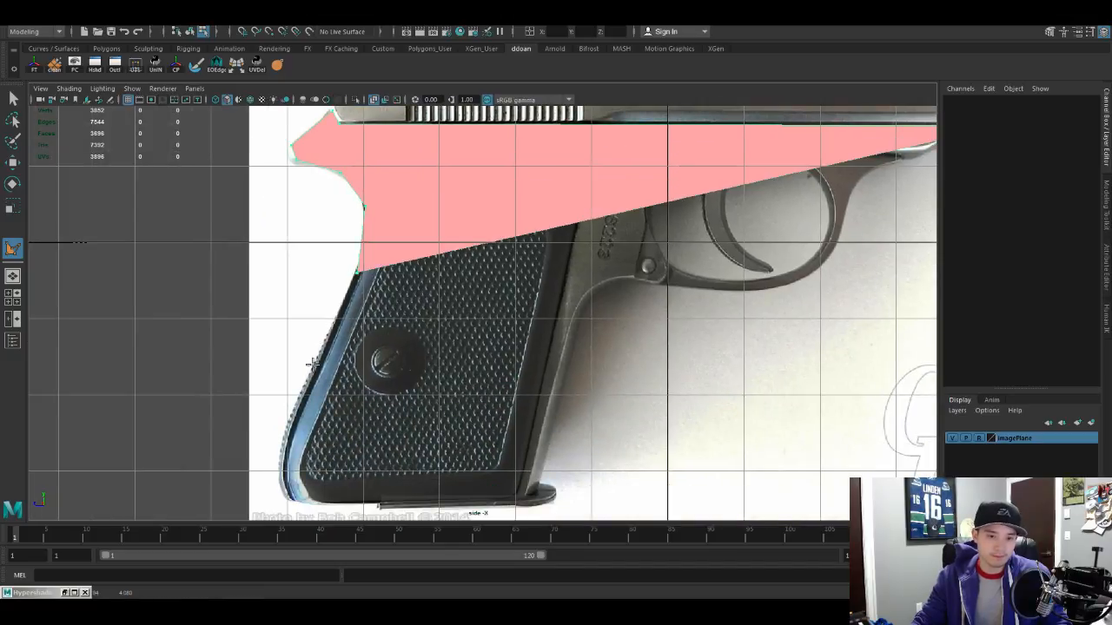
pyautogui.click(313, 363)
pyautogui.keyDown('alt'); pyautogui.moveTo(313, 363); pyautogui.dragTo(377, 219, button='middle'); pyautogui.keyUp('alt')
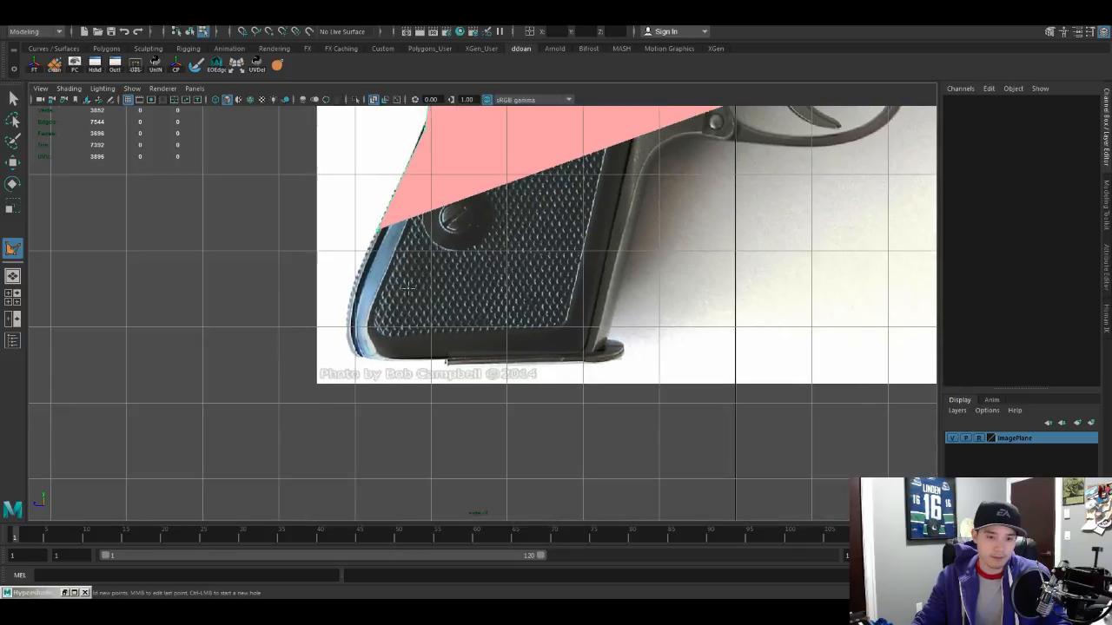
pyautogui.click(345, 317)
pyautogui.click(354, 350)
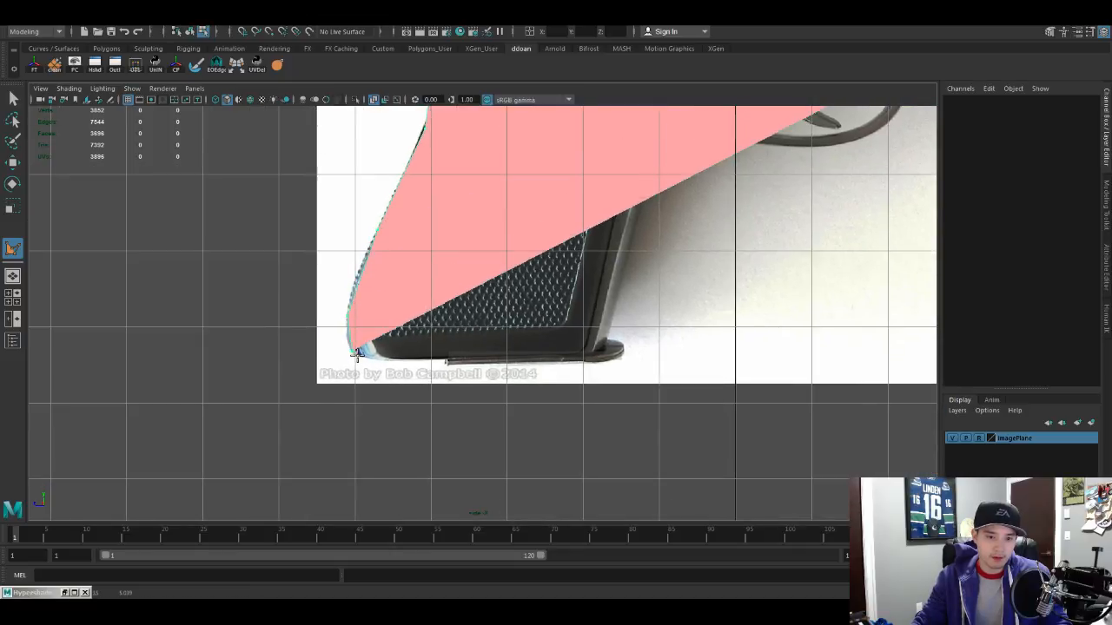
pyautogui.click(593, 353)
pyautogui.keyDown('alt'); pyautogui.moveTo(643, 258); pyautogui.dragTo(553, 347, button='middle'); pyautogui.keyUp('alt')
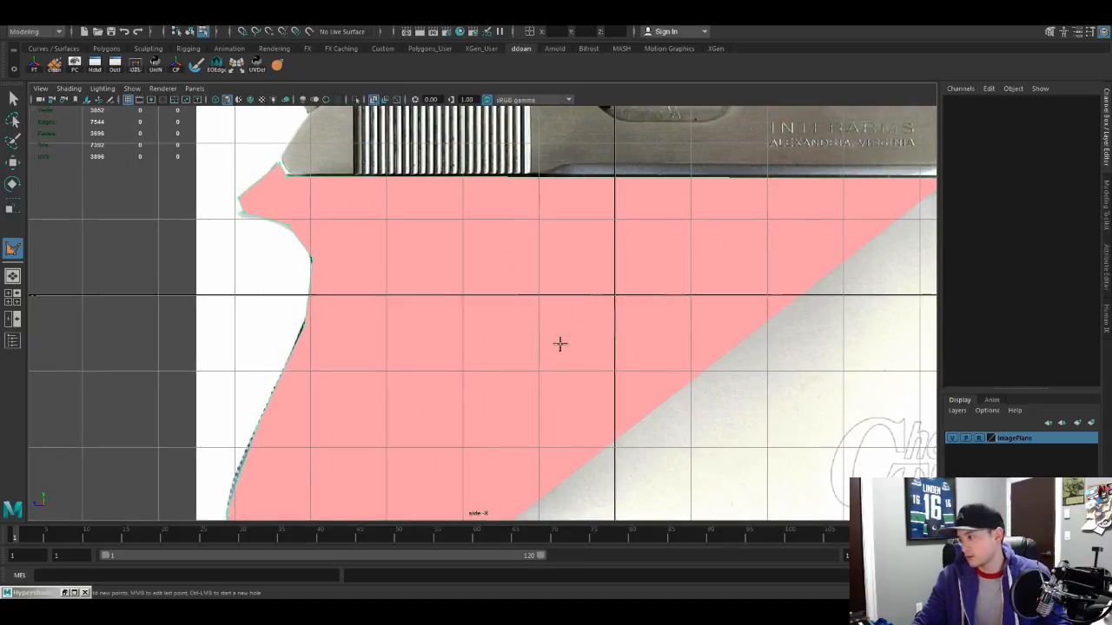
# Step: Extend the frame outline up the grip's front edge and around the rear mount of the trigger guard
pyautogui.click(538, 344)
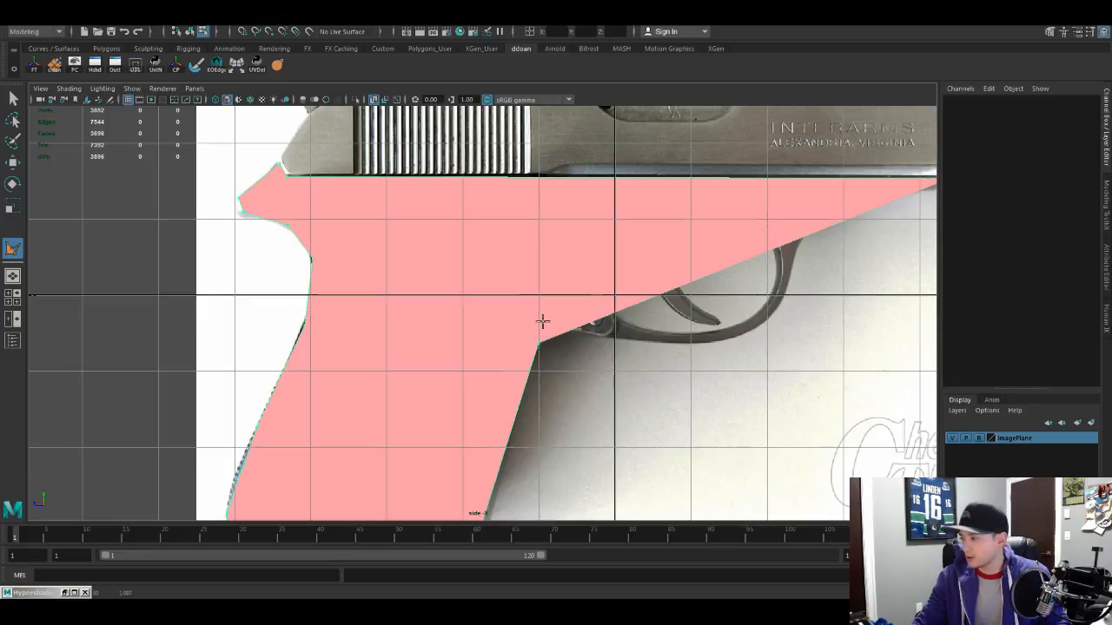
pyautogui.click(542, 319)
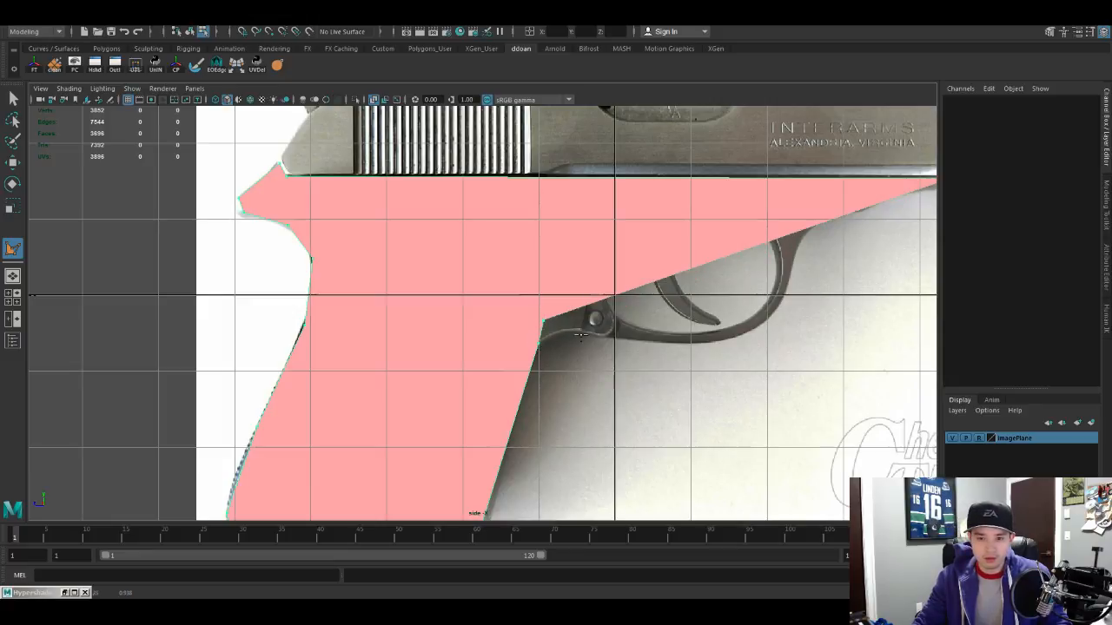
pyautogui.click(575, 331)
pyautogui.click(609, 328)
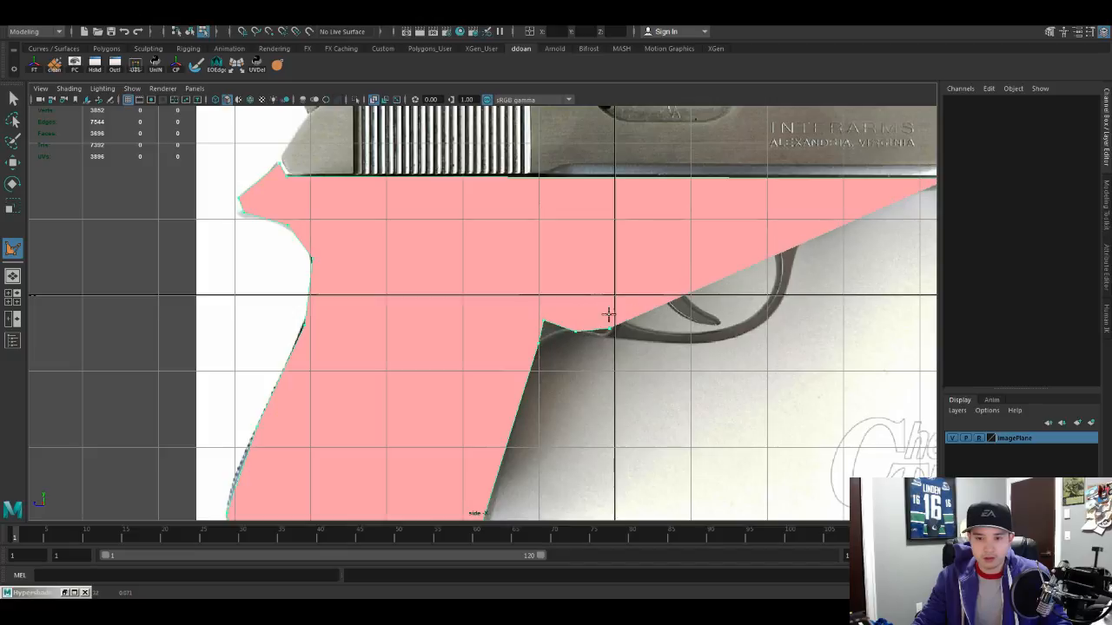
pyautogui.click(608, 306)
# Step: Trace the rear of the trigger opening and the frame's underside towards the muzzle, and complete the polygon
pyautogui.keyDown('alt'); pyautogui.moveTo(600, 277); pyautogui.dragTo(547, 298, button='middle'); pyautogui.keyUp('alt')
pyautogui.click(541, 285)
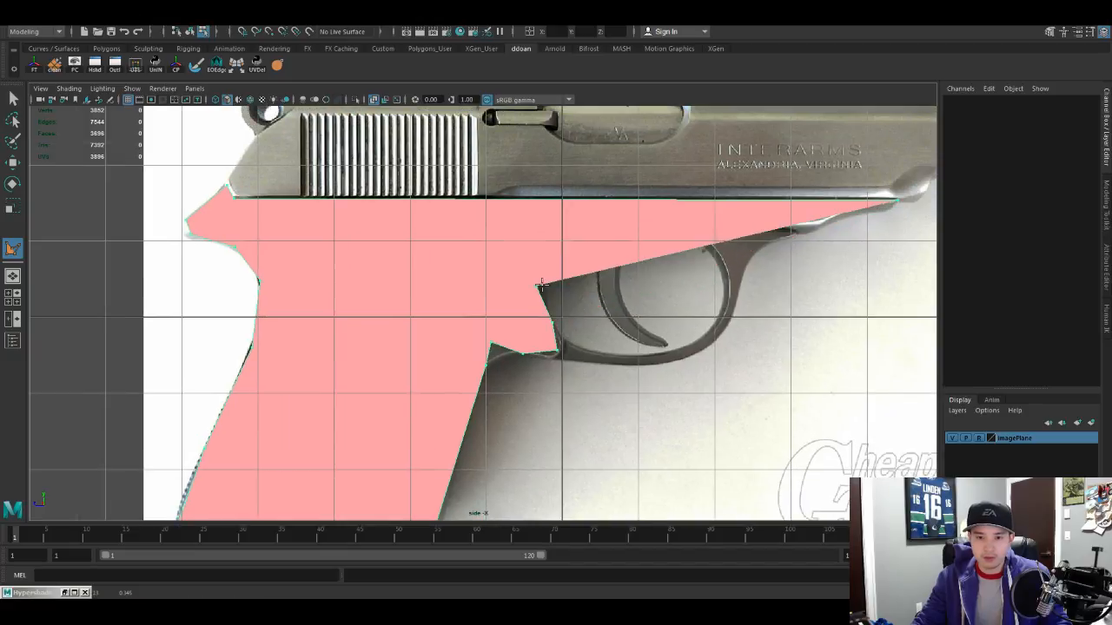
pyautogui.click(556, 243)
pyautogui.click(566, 224)
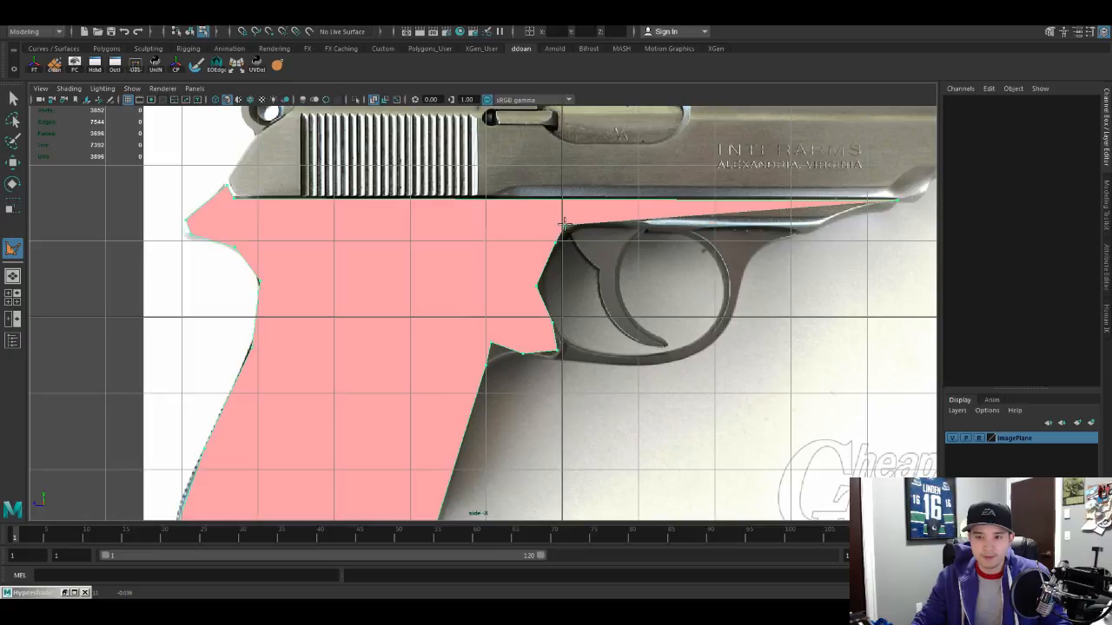
pyautogui.keyDown('alt'); pyautogui.moveTo(779, 230); pyautogui.dragTo(651, 248, button='middle'); pyautogui.keyUp('alt')
pyautogui.click(815, 223)
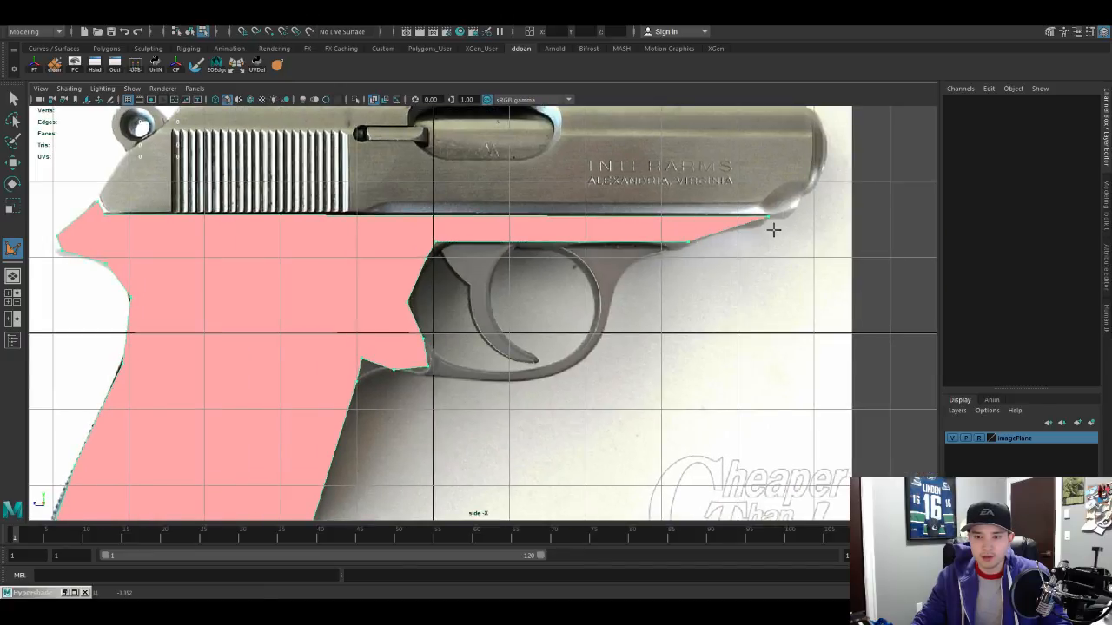
pyautogui.press('Return')
pyautogui.keyDown('alt'); pyautogui.moveTo(476, 322); pyautogui.dragTo(545, 311, button='middle'); pyautogui.keyUp('alt')
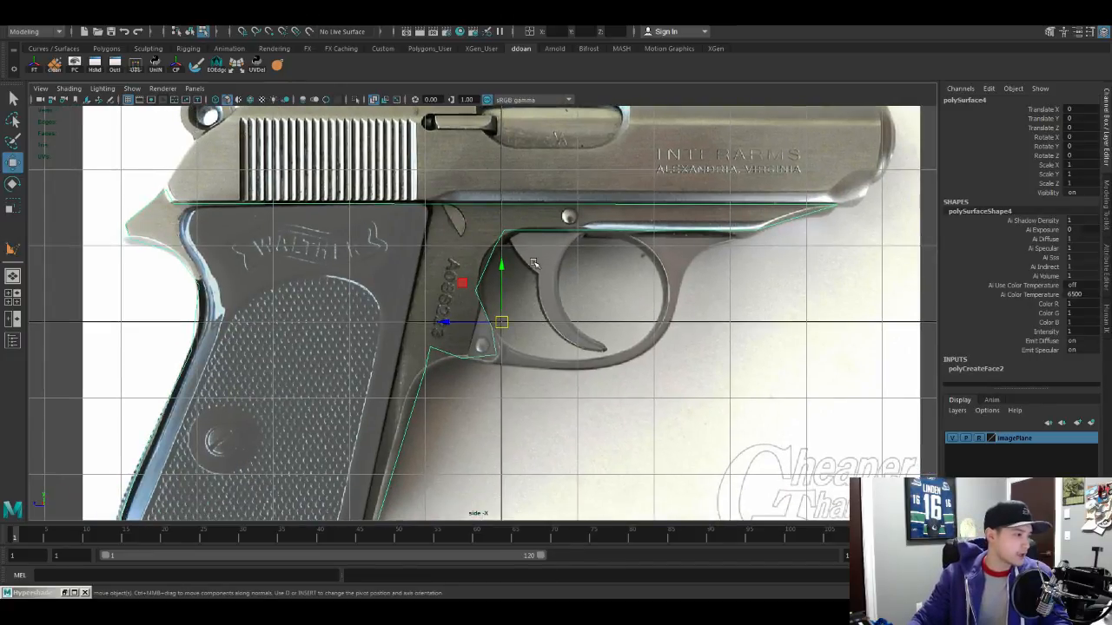
# Step: Enter vertex editing and move the outline's vertices along the rear of the trigger opening to match the photo
pyautogui.keyDown('alt'); pyautogui.moveTo(532, 250); pyautogui.dragTo(521, 275, button='middle'); pyautogui.keyUp('alt')
pyautogui.moveTo(519, 254); pyautogui.dragTo(455, 248, button='right')
pyautogui.scroll(2, 499, 270)
pyautogui.moveTo(484, 249)
pyautogui.mouseDown()
pyautogui.moveTo(499, 270)
pyautogui.moveTo(518, 236)
pyautogui.moveTo(481, 278)
pyautogui.moveTo(477, 264)
pyautogui.mouseUp()
pyautogui.moveTo(447, 303); pyautogui.dragTo(465, 317)
pyautogui.moveTo(496, 363)
pyautogui.keyDown('alt'); pyautogui.mouseDown(button='middle')
pyautogui.moveTo(509, 333)
pyautogui.moveTo(491, 344)
pyautogui.mouseUp(button='middle'); pyautogui.keyUp('alt')
# Step: Move the vertices where the grip's front edge curves into the frame so the outline follows the photographed curve
pyautogui.click(427, 346)
pyautogui.keyDown('alt'); pyautogui.moveTo(444, 380); pyautogui.dragTo(464, 343, button='middle'); pyautogui.keyUp('alt')
pyautogui.moveTo(476, 360); pyautogui.dragTo(431, 330)
pyautogui.keyDown('alt'); pyautogui.moveTo(443, 341); pyautogui.dragTo(493, 304, button='middle'); pyautogui.keyUp('alt')
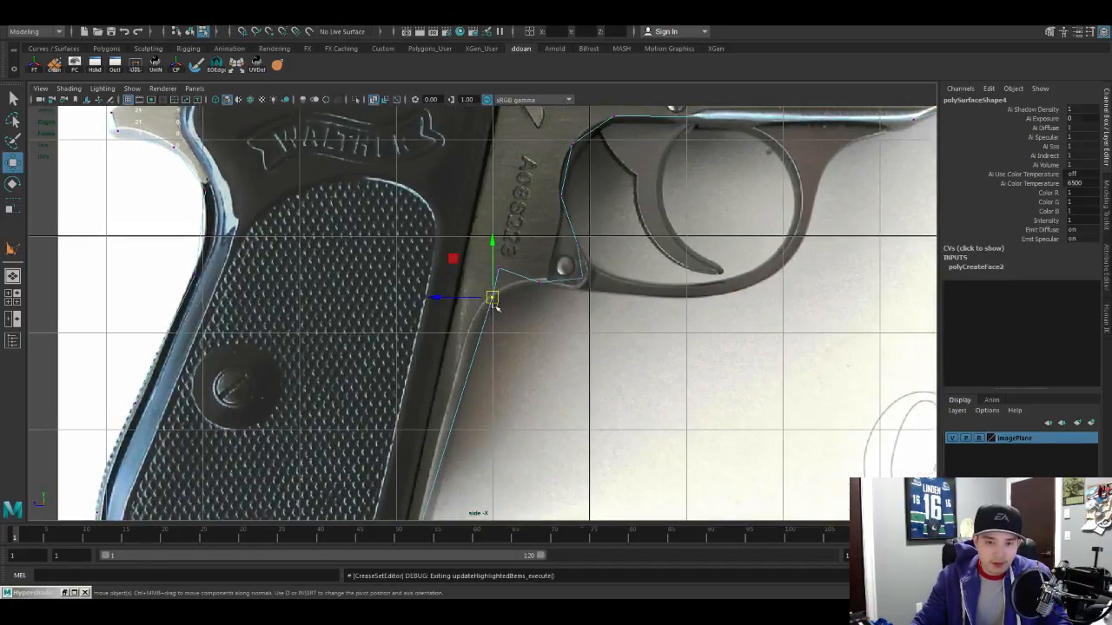
pyautogui.moveTo(493, 304); pyautogui.dragTo(477, 321)
pyautogui.click(499, 269)
pyautogui.moveTo(498, 267); pyautogui.dragTo(501, 285)
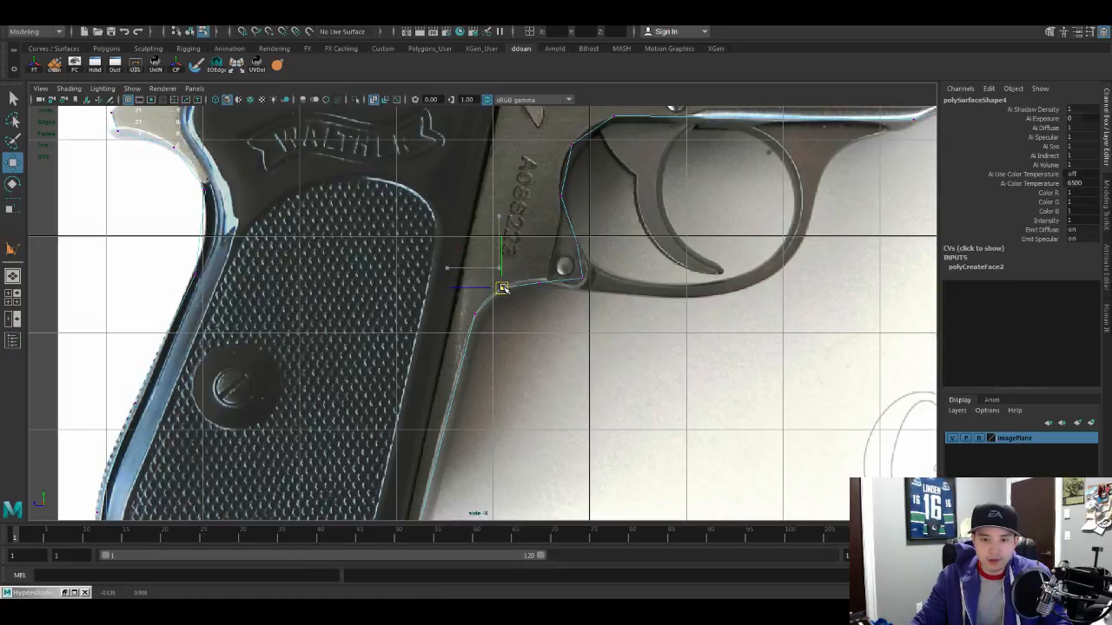
# Step: Adjust the outline's vertices around the trigger guard's rear mount to match the rounded metal behind the guard
pyautogui.click(540, 291)
pyautogui.click(585, 278)
pyautogui.moveTo(581, 279); pyautogui.dragTo(580, 286)
pyautogui.click(575, 244)
pyautogui.moveTo(577, 244); pyautogui.dragTo(585, 268)
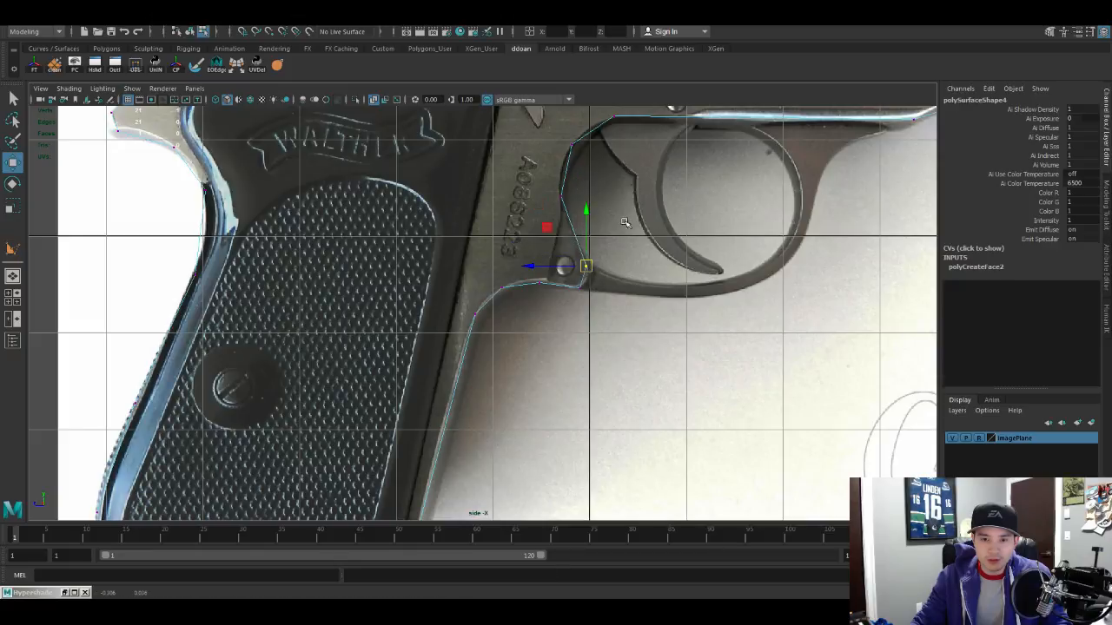
# Step: Adjust the outline's vertices along the frame's underside and at its front tip beneath the muzzle to match the photo
pyautogui.keyDown('alt'); pyautogui.moveTo(628, 219); pyautogui.dragTo(558, 296, button='middle'); pyautogui.keyUp('alt')
pyautogui.keyDown('alt'); pyautogui.moveTo(680, 263); pyautogui.dragTo(576, 313, button='middle'); pyautogui.keyUp('alt')
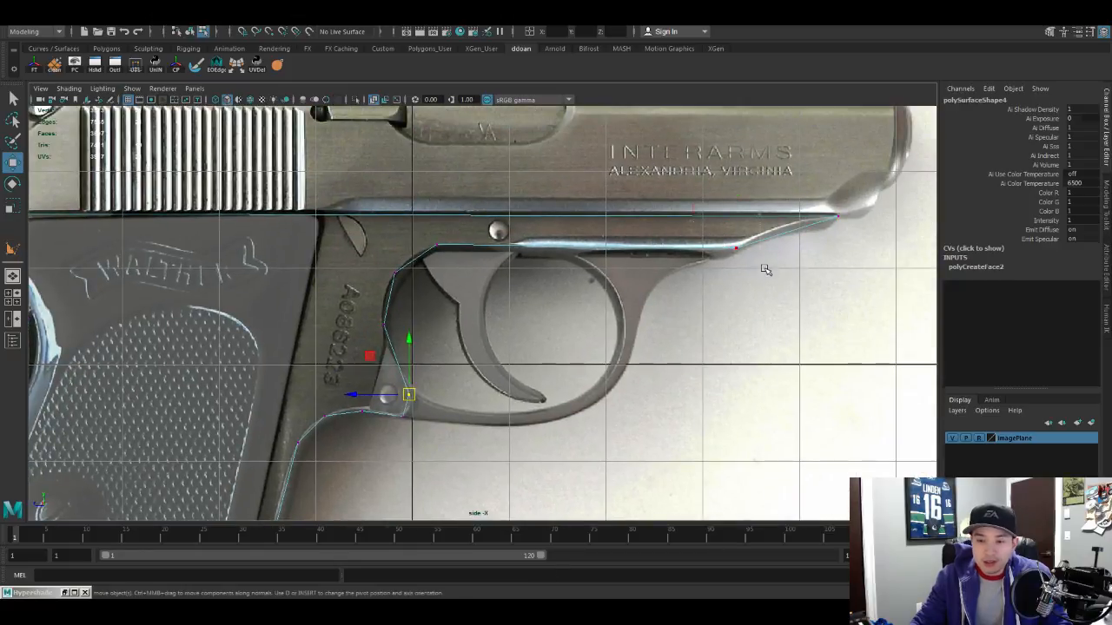
pyautogui.click(736, 249)
pyautogui.click(435, 247)
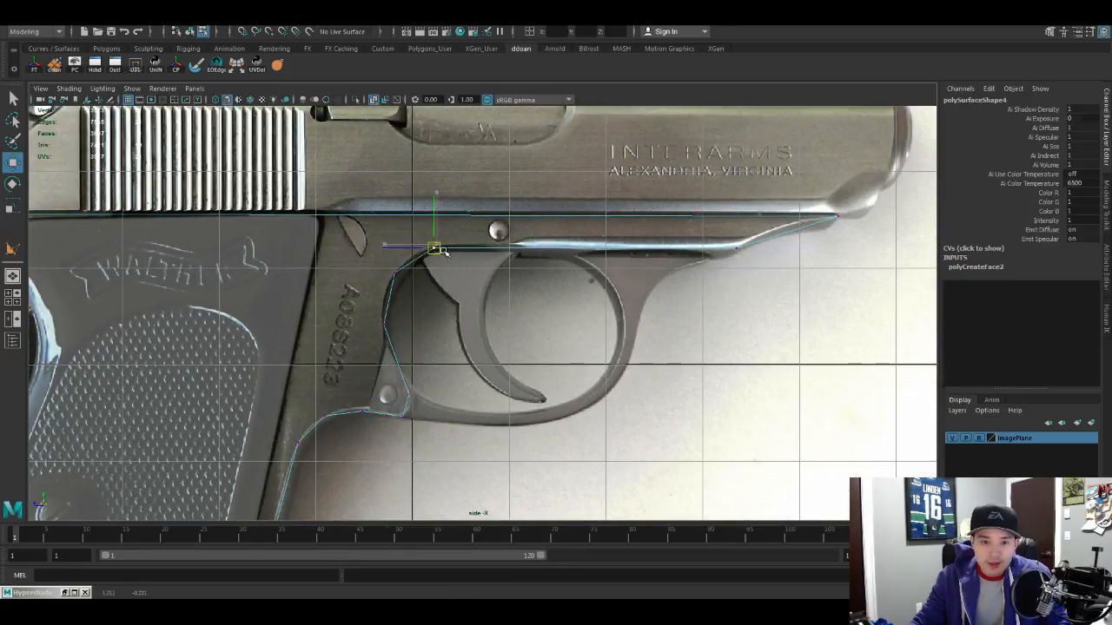
pyautogui.keyDown('alt'); pyautogui.moveTo(871, 246); pyautogui.dragTo(786, 281, button='middle'); pyautogui.keyUp('alt')
pyautogui.click(754, 255)
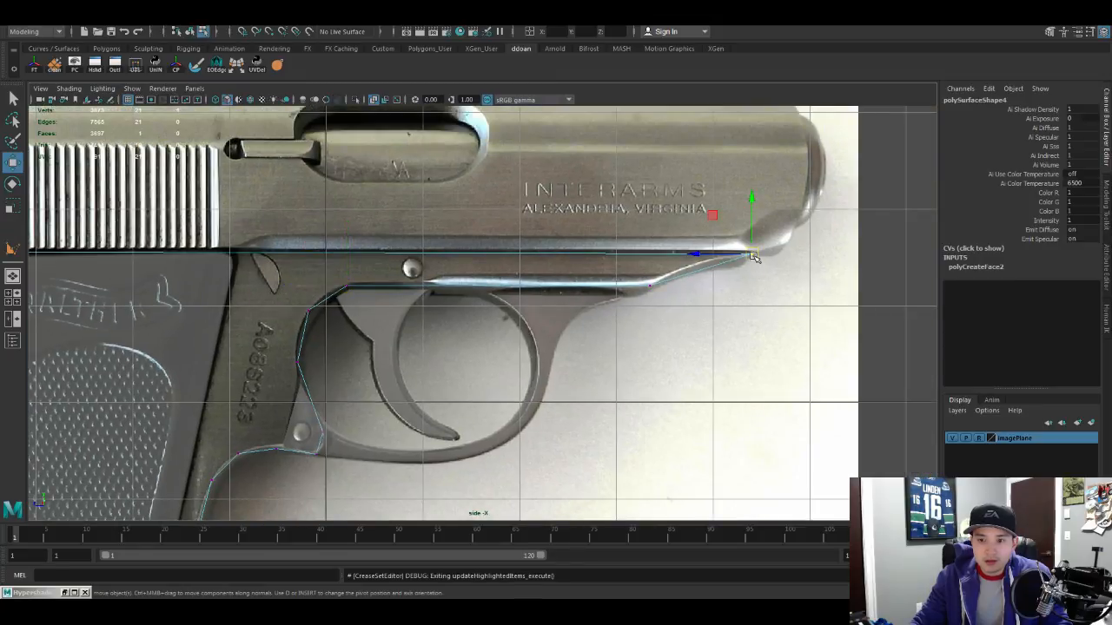
pyautogui.keyDown('alt'); pyautogui.moveTo(245, 259); pyautogui.dragTo(692, 239, button='middle'); pyautogui.keyUp('alt')
# Step: Move the vertices at the frame's rear spur and tang tip onto the photographed contour
pyautogui.click(347, 212)
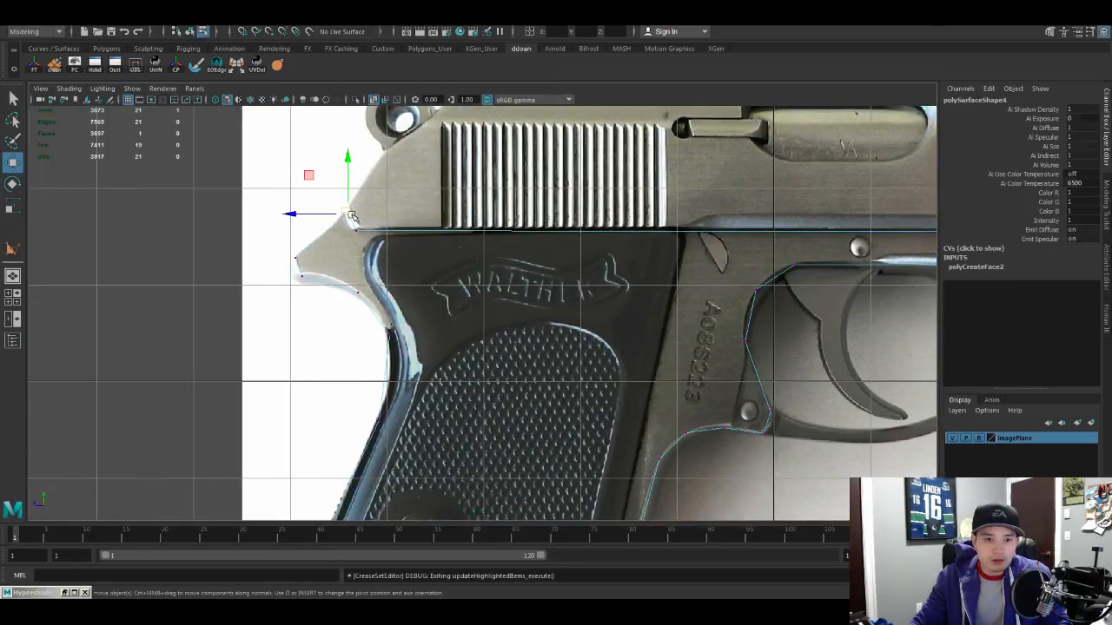
pyautogui.moveTo(347, 212); pyautogui.dragTo(346, 207)
pyautogui.keyDown('alt'); pyautogui.moveTo(347, 207); pyautogui.dragTo(366, 183, button='middle'); pyautogui.keyUp('alt')
pyautogui.click(322, 254)
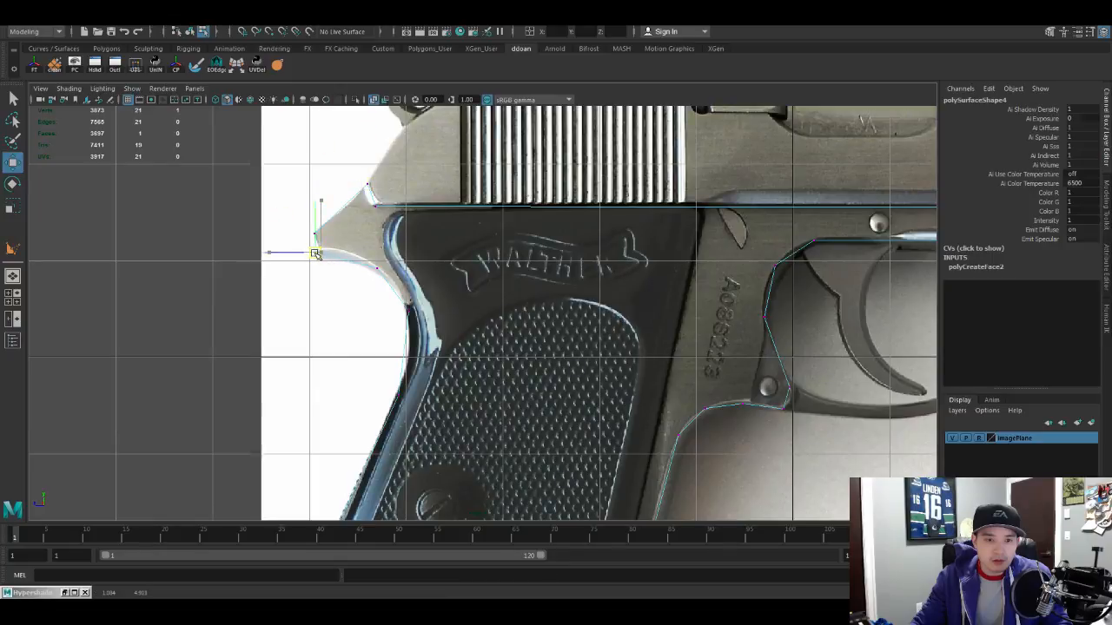
# Step: Check the outline down the grip, leave vertex editing and select the whole lower frame polygon
pyautogui.keyDown('alt'); pyautogui.moveTo(410, 372); pyautogui.dragTo(453, 233, button='middle'); pyautogui.keyUp('alt')
pyautogui.keyDown('alt'); pyautogui.moveTo(419, 488); pyautogui.dragTo(440, 389, button='middle'); pyautogui.keyUp('alt')
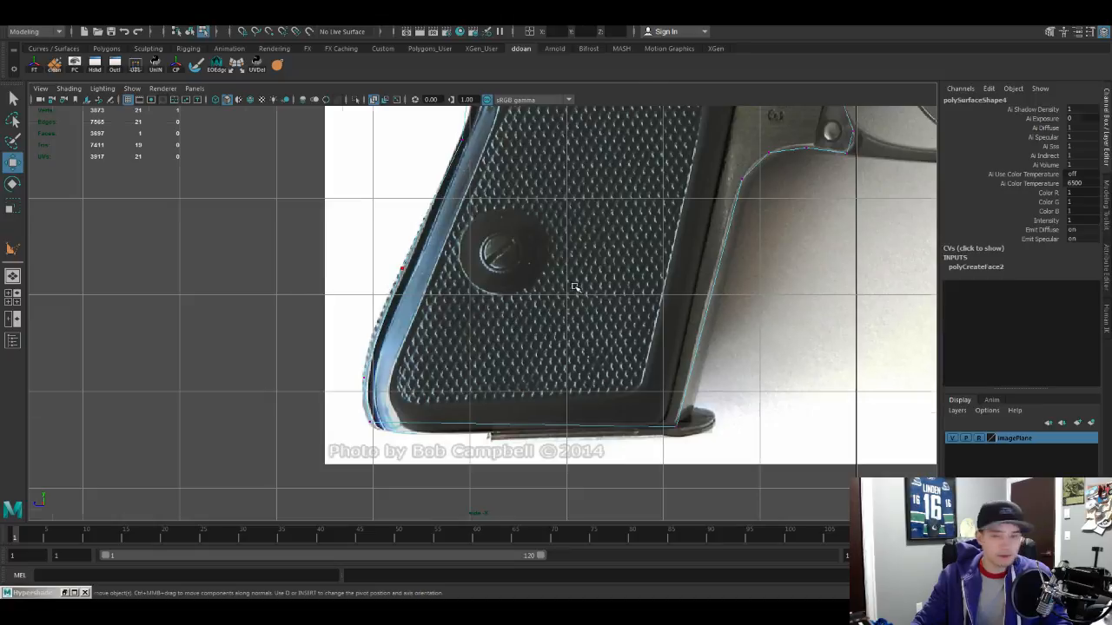
pyautogui.keyDown('alt'); pyautogui.moveTo(577, 288); pyautogui.dragTo(521, 318, button='middle'); pyautogui.keyUp('alt')
pyautogui.scroll(-5, 566, 391)
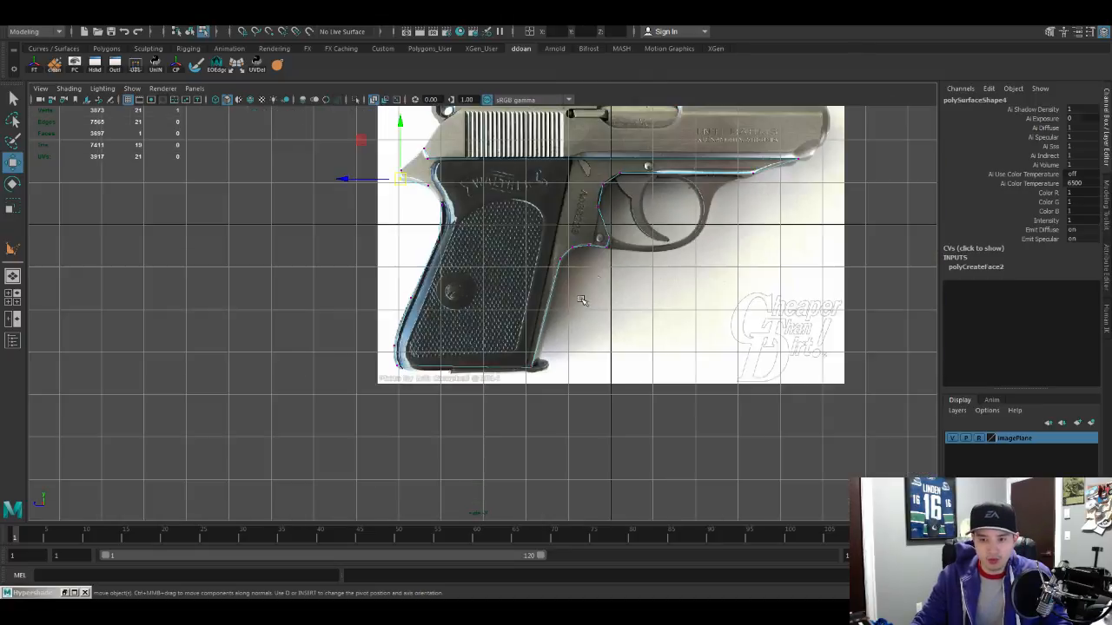
pyautogui.scroll(3, 543, 351)
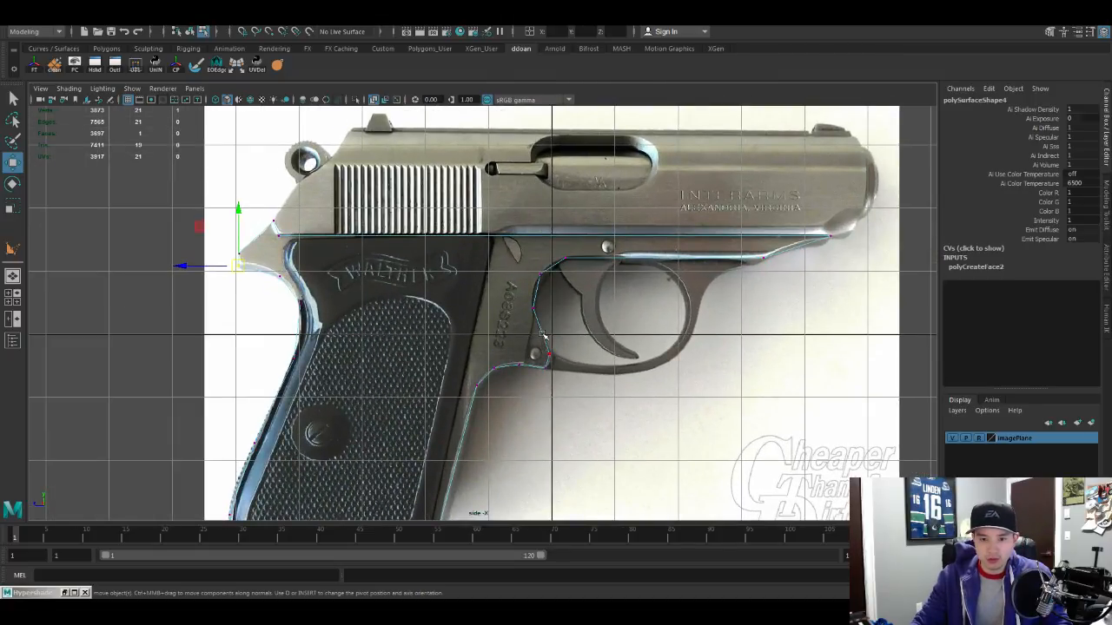
pyautogui.click(544, 357)
pyautogui.scroll(-3, 530, 339)
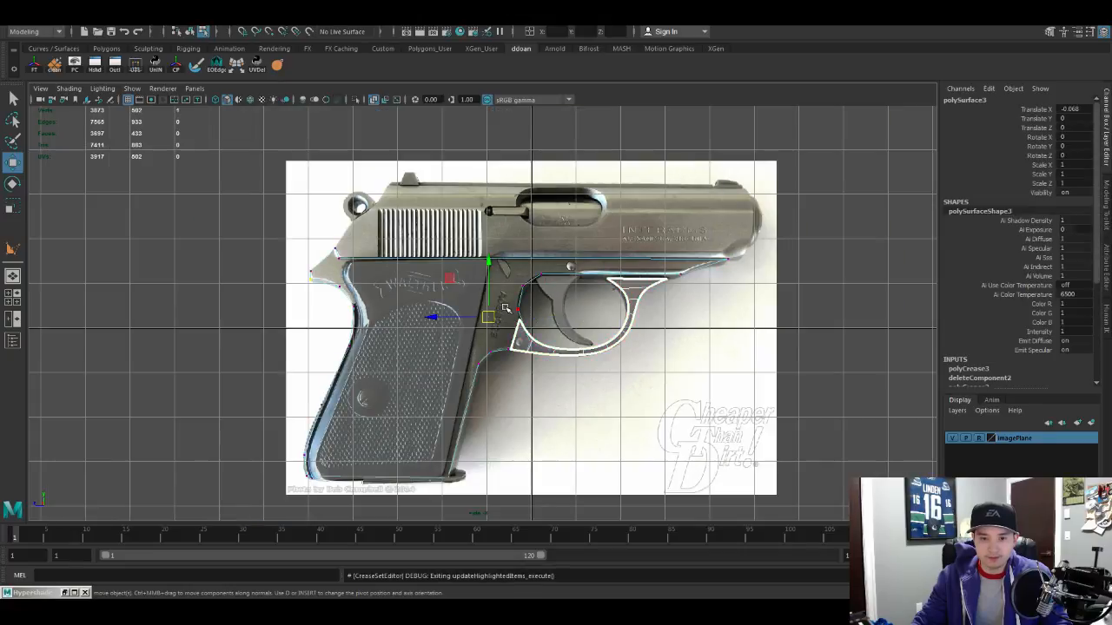
pyautogui.click(524, 328)
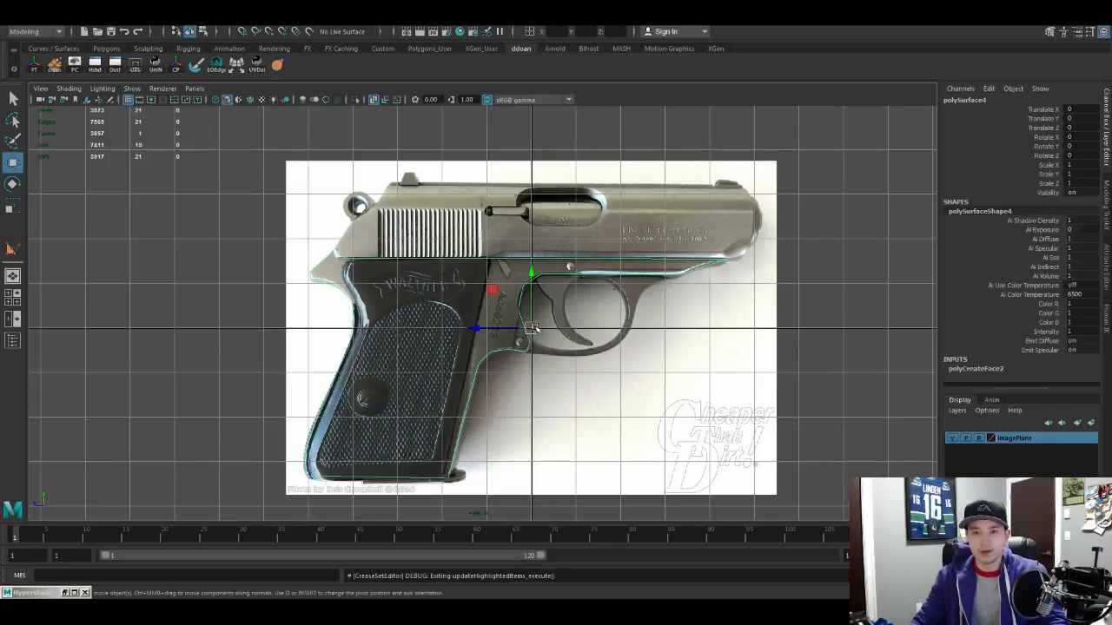
# Step: Move the frame polygon to Translate X 1.118, in front of the reference image, and show it shaded in perspective
pyautogui.press('space')
pyautogui.press('space')
pyautogui.moveTo(608, 261)
pyautogui.keyDown('alt'); pyautogui.mouseDown()
pyautogui.moveTo(690, 265)
pyautogui.moveTo(663, 280)
pyautogui.moveTo(554, 269)
pyautogui.moveTo(598, 310)
pyautogui.moveTo(626, 310)
pyautogui.moveTo(576, 319)
pyautogui.mouseUp(); pyautogui.keyUp('alt')
pyautogui.press('5')
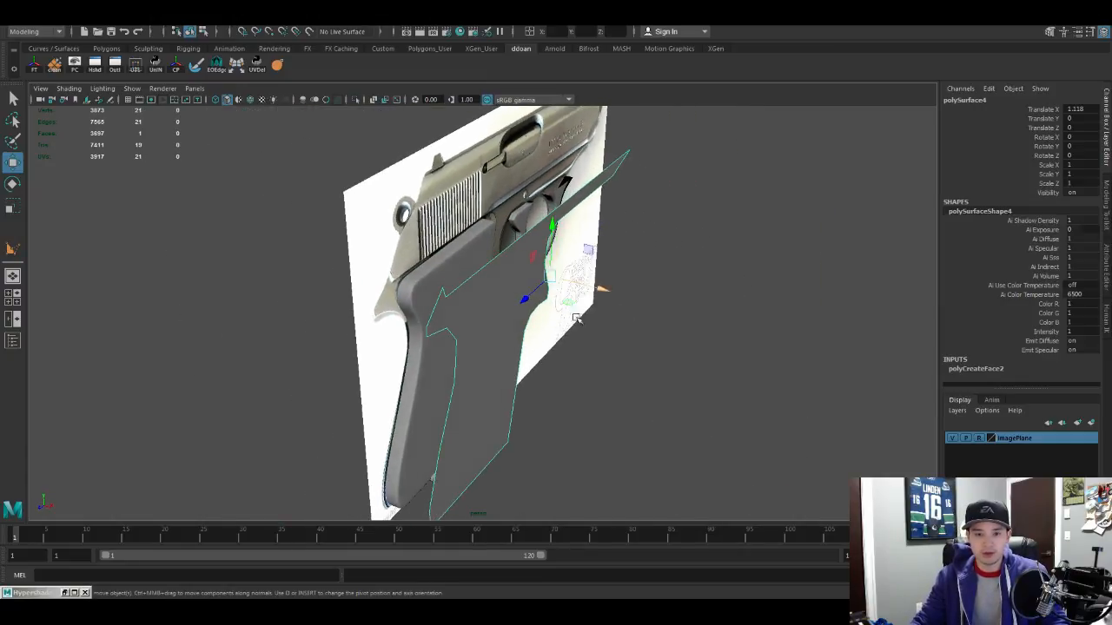
# Step: Try to extrude the frame polygon's single face, and undo the extrusion
pyautogui.moveTo(489, 281); pyautogui.dragTo(489, 292, button='right')
pyautogui.click(489, 293)
pyautogui.keyDown('alt'); pyautogui.moveTo(489, 293); pyautogui.dragTo(534, 325); pyautogui.keyUp('alt')
pyautogui.hotkey('ctrl', 'e')
pyautogui.hotkey('ctrl', 'z')
pyautogui.hotkey('ctrl', 'z')
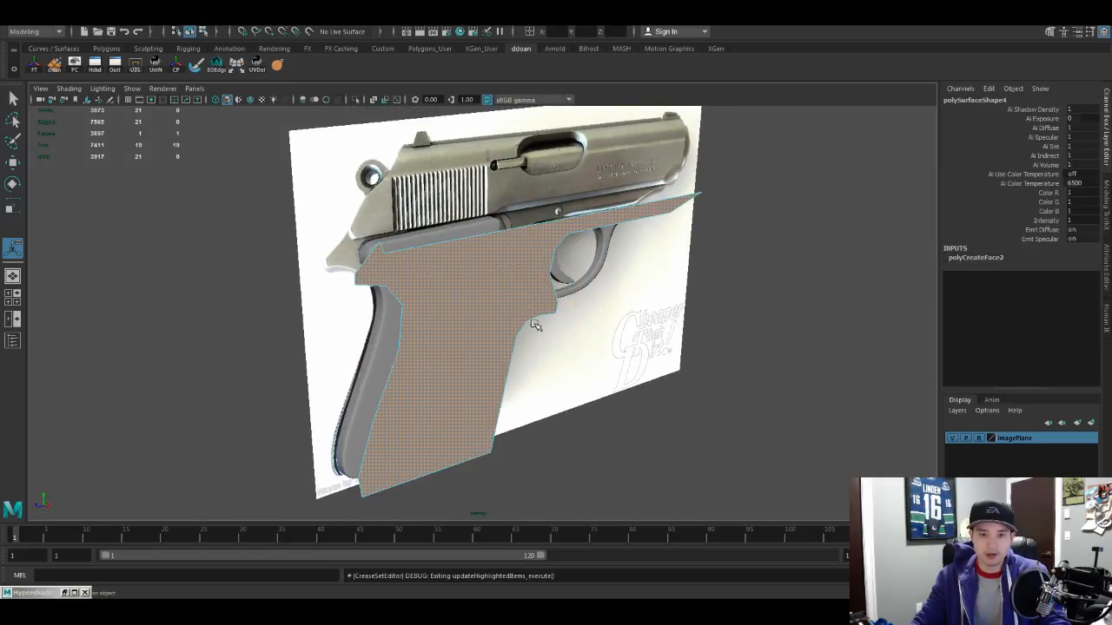
# Step: Examine the offset frame polygon against the pistol photo and trigger guard from several angles
pyautogui.press('w')
pyautogui.moveTo(496, 349); pyautogui.dragTo(519, 327, button='right')
pyautogui.keyDown('alt'); pyautogui.moveTo(469, 339); pyautogui.dragTo(521, 338, button='right'); pyautogui.keyUp('alt')
pyautogui.keyDown('alt'); pyautogui.moveTo(521, 339); pyautogui.dragTo(435, 330); pyautogui.keyUp('alt')
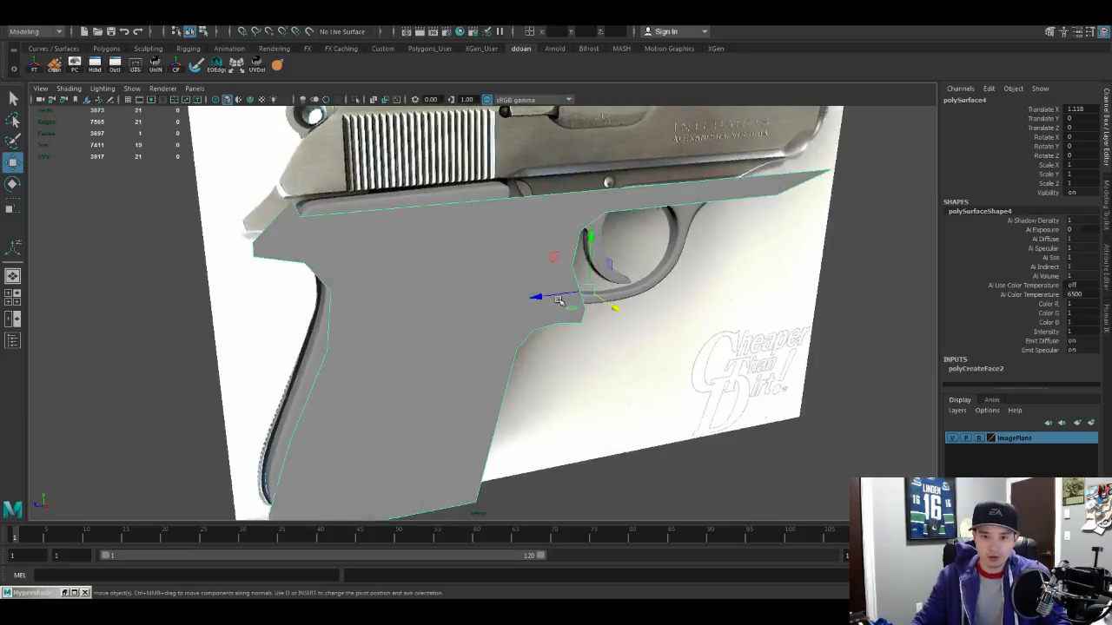
pyautogui.keyDown('alt'); pyautogui.moveTo(556, 348); pyautogui.dragTo(474, 417, button='middle'); pyautogui.keyUp('alt')
pyautogui.keyDown('alt'); pyautogui.moveTo(474, 416); pyautogui.dragTo(585, 449, button='right'); pyautogui.keyUp('alt')
pyautogui.keyDown('alt'); pyautogui.moveTo(585, 449); pyautogui.dragTo(536, 278); pyautogui.keyUp('alt')
pyautogui.keyDown('alt'); pyautogui.moveTo(536, 278); pyautogui.dragTo(565, 322, button='middle'); pyautogui.keyUp('alt')
pyautogui.keyDown('alt'); pyautogui.moveTo(565, 322); pyautogui.dragTo(608, 347, button='right'); pyautogui.keyUp('alt')
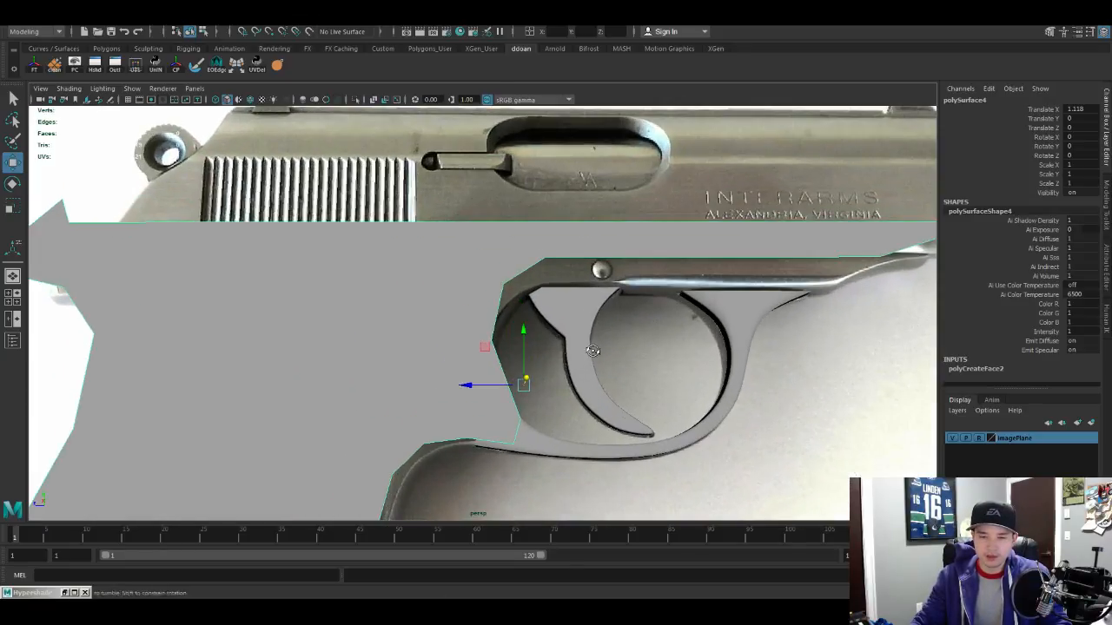
pyautogui.keyDown('alt'); pyautogui.moveTo(608, 348); pyautogui.dragTo(647, 342); pyautogui.keyUp('alt')
pyautogui.keyDown('alt'); pyautogui.moveTo(616, 332); pyautogui.dragTo(599, 330, button='right'); pyautogui.keyUp('alt')
pyautogui.keyDown('alt'); pyautogui.moveTo(599, 330); pyautogui.dragTo(600, 321); pyautogui.keyUp('alt')
pyautogui.keyDown('alt'); pyautogui.moveTo(599, 321); pyautogui.dragTo(653, 284, button='right'); pyautogui.keyUp('alt')
pyautogui.keyDown('alt'); pyautogui.moveTo(653, 284); pyautogui.dragTo(815, 274, button='middle'); pyautogui.keyUp('alt')
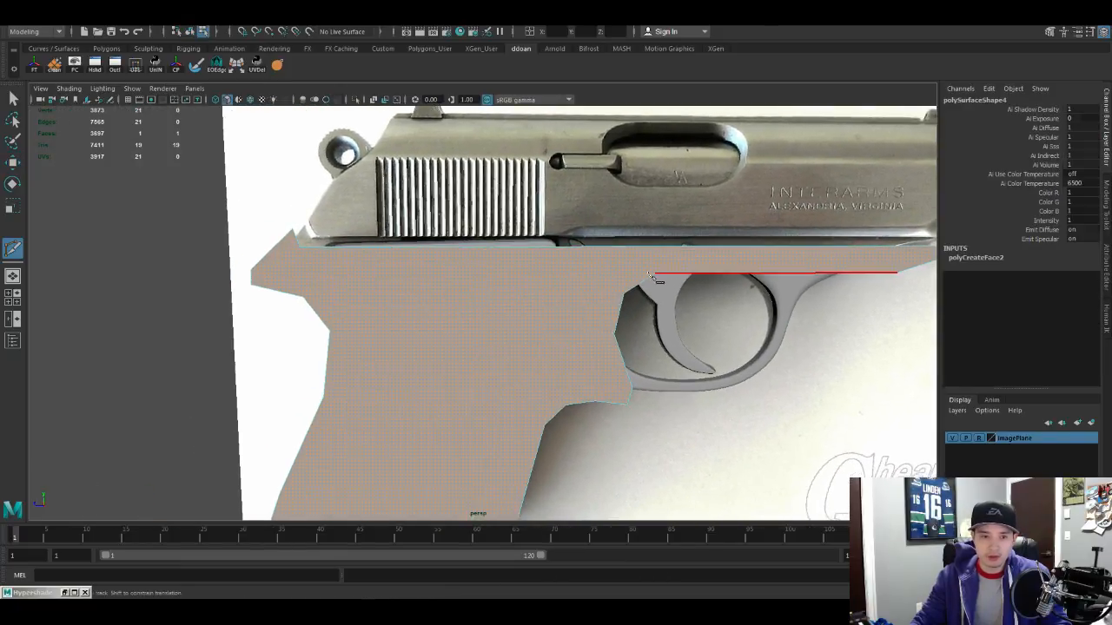
# Step: Cut an edge across the rear spur with Multi-Cut, from the notch corner to the sloped rear edge
pyautogui.keyDown('alt'); pyautogui.moveTo(328, 257); pyautogui.dragTo(496, 273, button='middle'); pyautogui.keyUp('alt')
pyautogui.scroll(5, 469, 263)
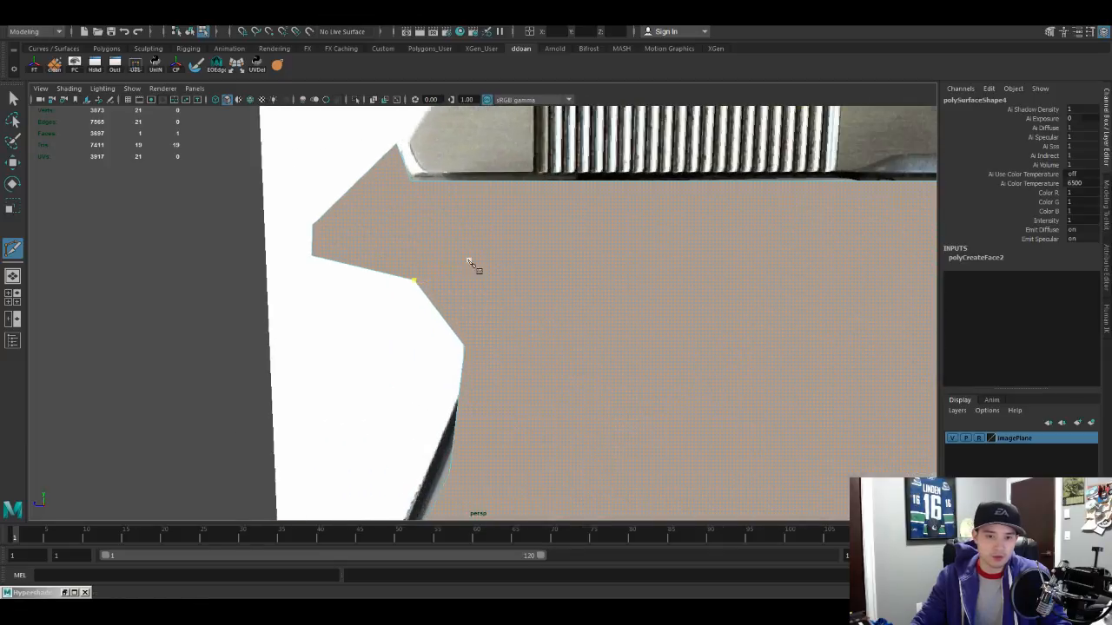
pyautogui.click(410, 179)
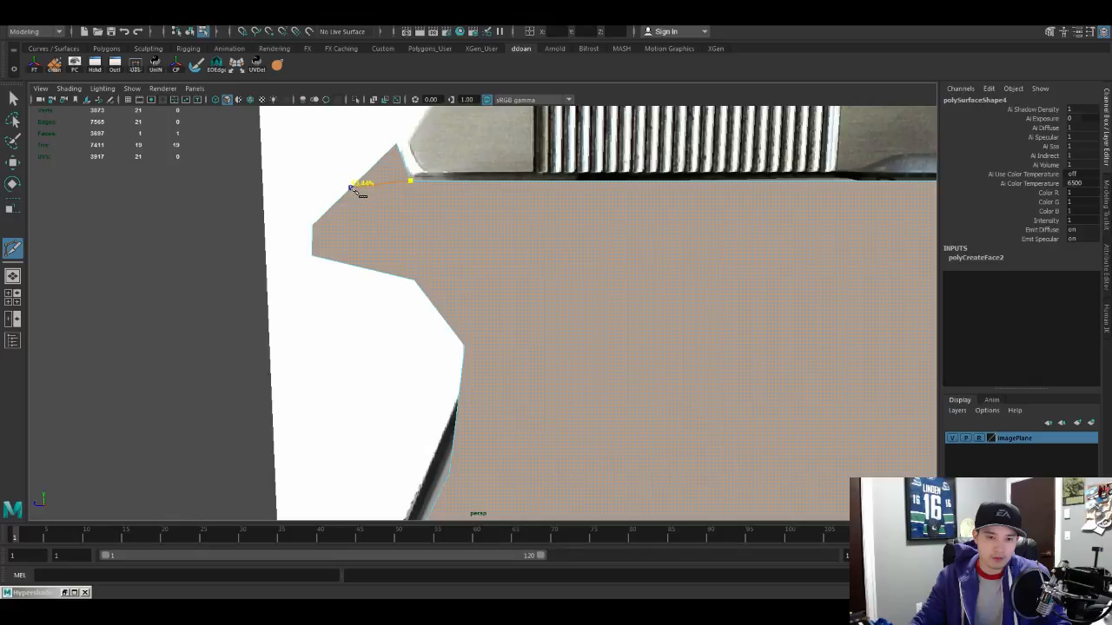
pyautogui.rightClick(462, 187)
pyautogui.scroll(3, 529, 245)
pyautogui.keyDown('alt'); pyautogui.moveTo(484, 193); pyautogui.dragTo(599, 371, button='middle'); pyautogui.keyUp('alt')
pyautogui.scroll(3, 588, 322)
pyautogui.click(649, 281)
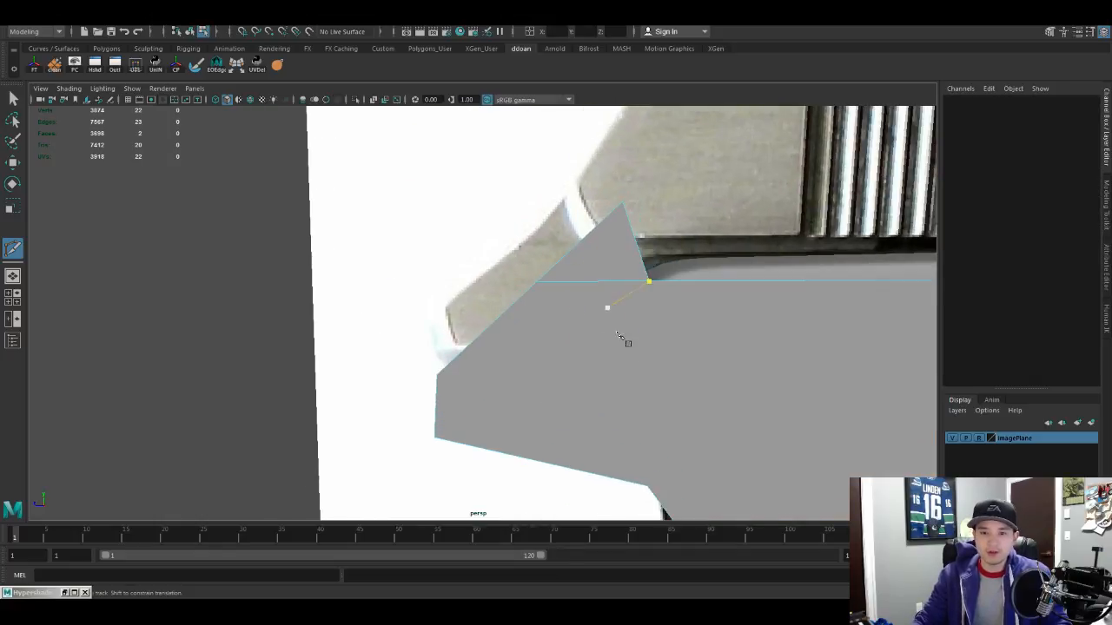
pyautogui.keyDown('alt'); pyautogui.moveTo(617, 333); pyautogui.dragTo(618, 298, button='middle'); pyautogui.keyUp('alt')
pyautogui.hotkey('ctrl', 'z')
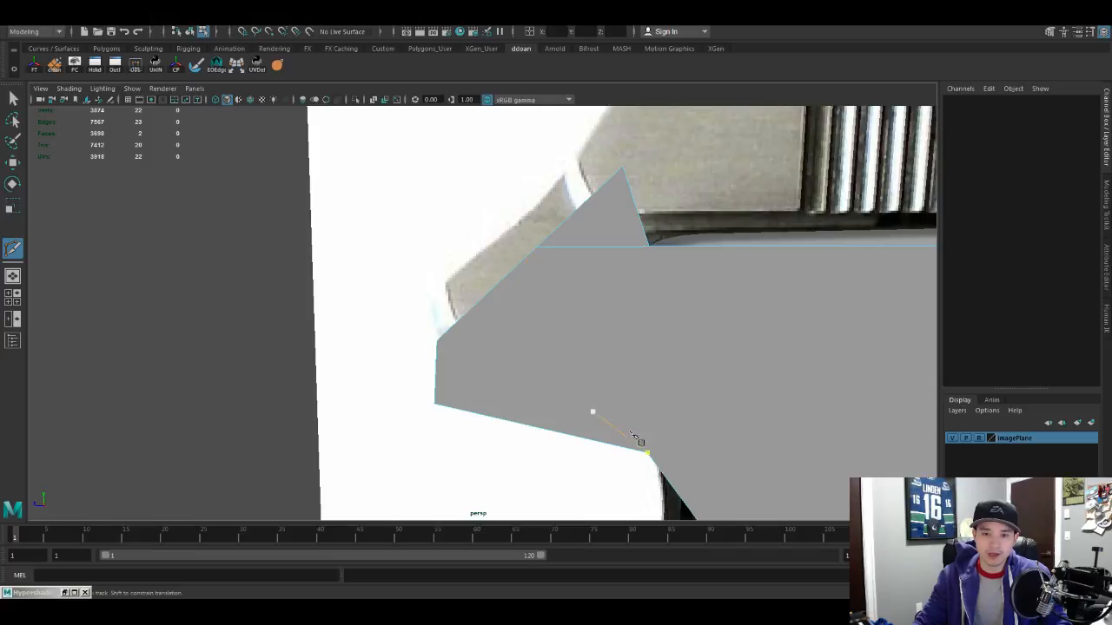
# Step: Cut an edge from the upper front corner behind the trigger to the upper corner of the tang's tip
pyautogui.scroll(-3, 637, 439)
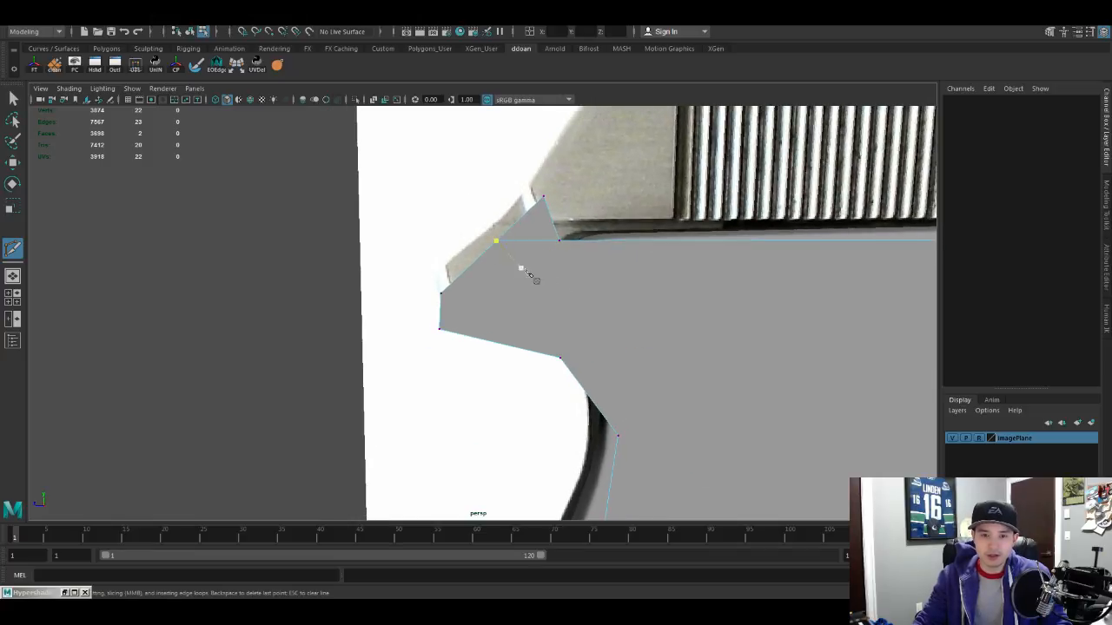
pyautogui.keyDown('alt'); pyautogui.moveTo(644, 286); pyautogui.dragTo(245, 256, button='middle'); pyautogui.keyUp('alt')
pyautogui.keyDown('alt'); pyautogui.moveTo(482, 254); pyautogui.dragTo(338, 280, button='right'); pyautogui.keyUp('alt')
pyautogui.keyDown('alt'); pyautogui.moveTo(339, 280); pyautogui.dragTo(742, 282, button='middle'); pyautogui.keyUp('alt')
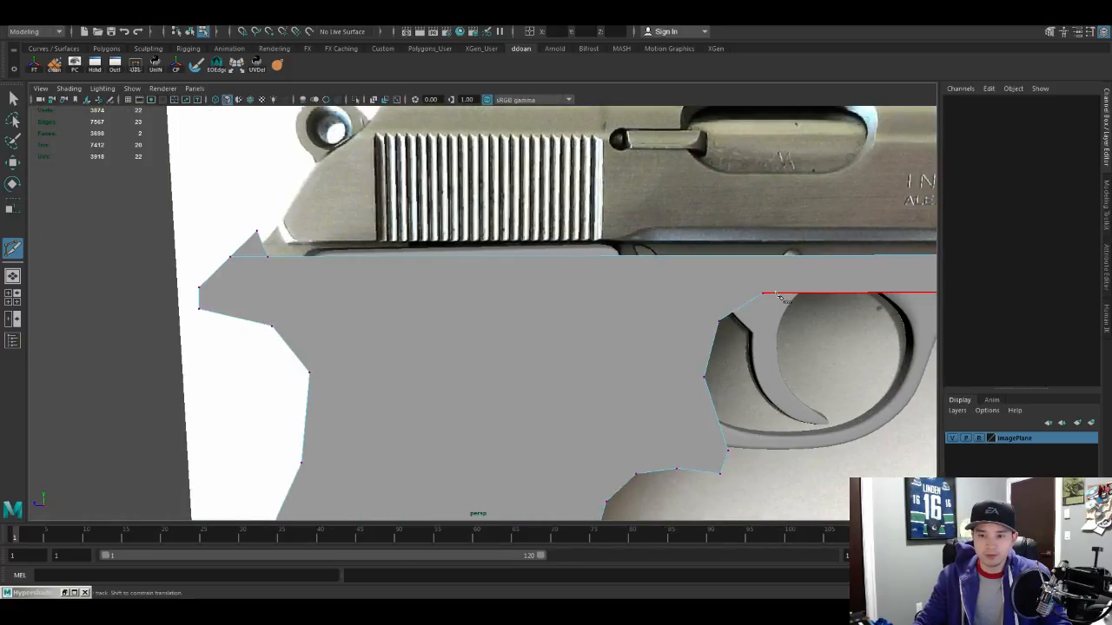
pyautogui.click(763, 292)
pyautogui.click(199, 288)
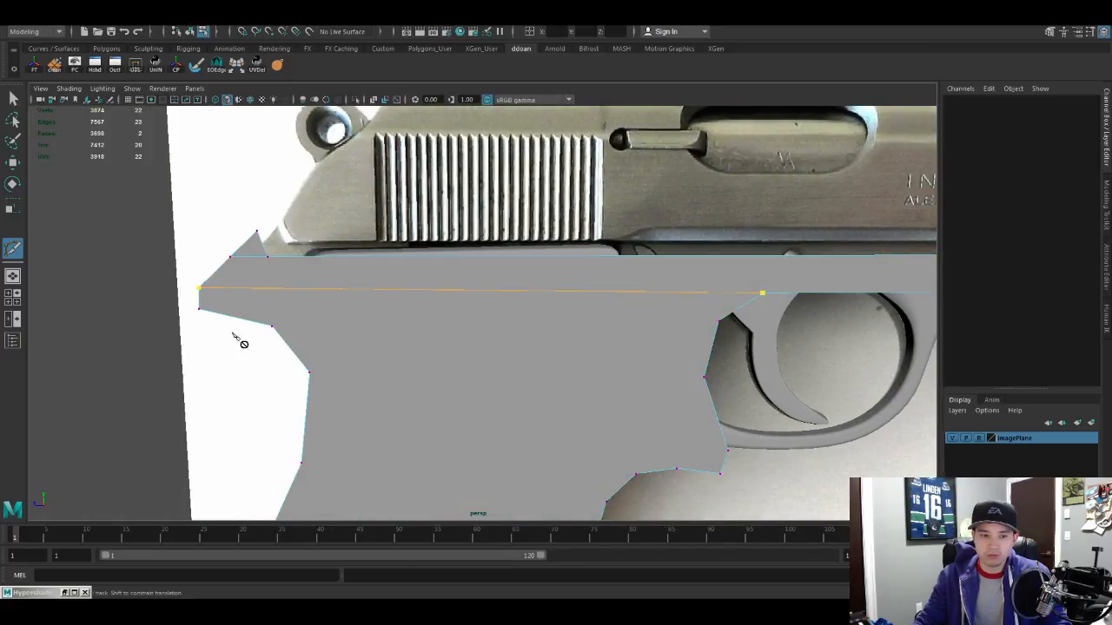
pyautogui.keyDown('alt'); pyautogui.moveTo(643, 269); pyautogui.dragTo(683, 235, button='middle'); pyautogui.keyUp('alt')
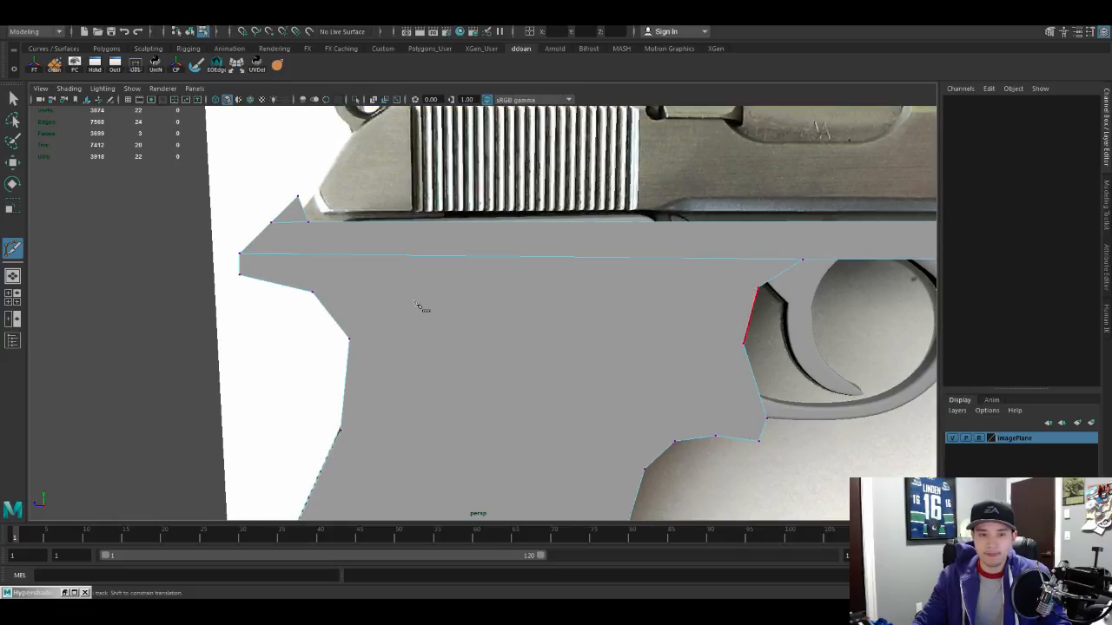
# Step: Cut two more edges across the frame, from the two vertices on the tang's underside to the upper rear of the trigger opening
pyautogui.click(348, 339)
pyautogui.click(759, 287)
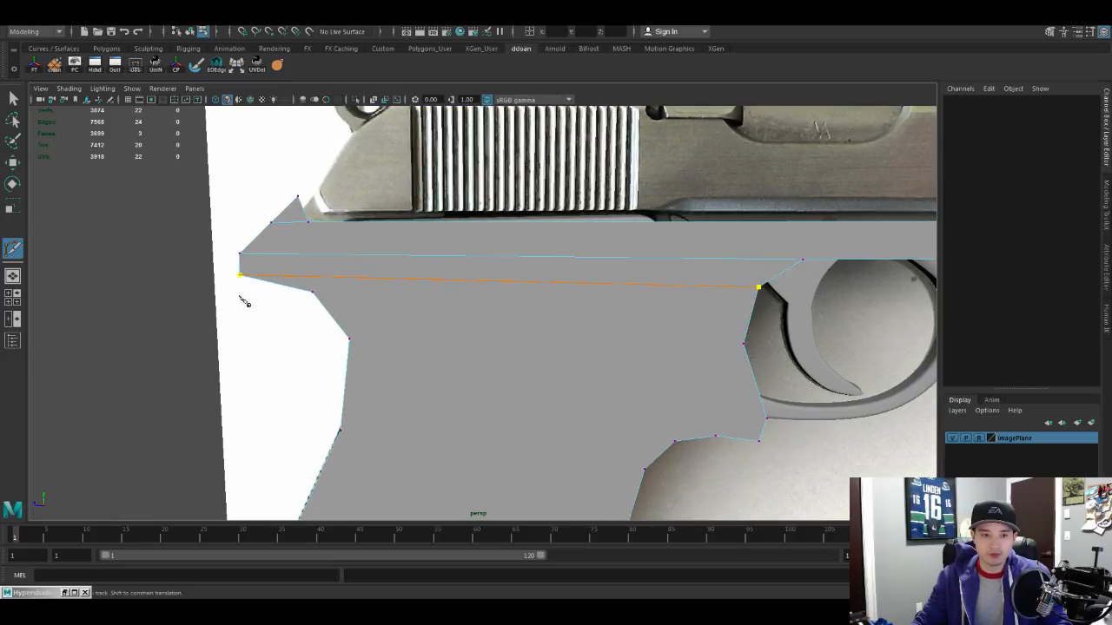
pyautogui.rightClick(385, 262)
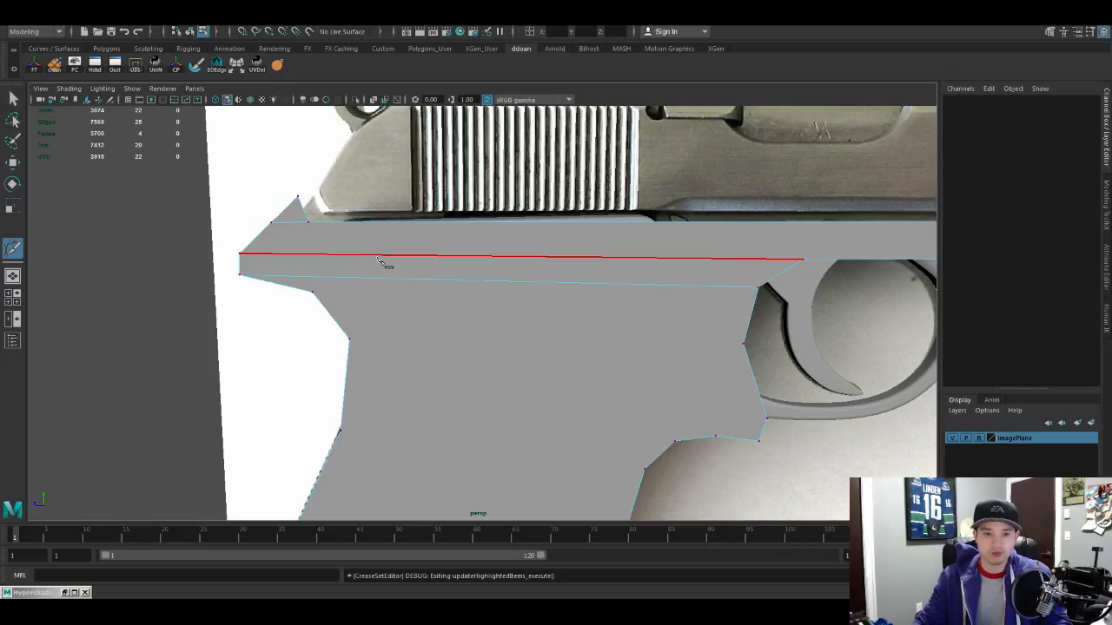
pyautogui.click(333, 304)
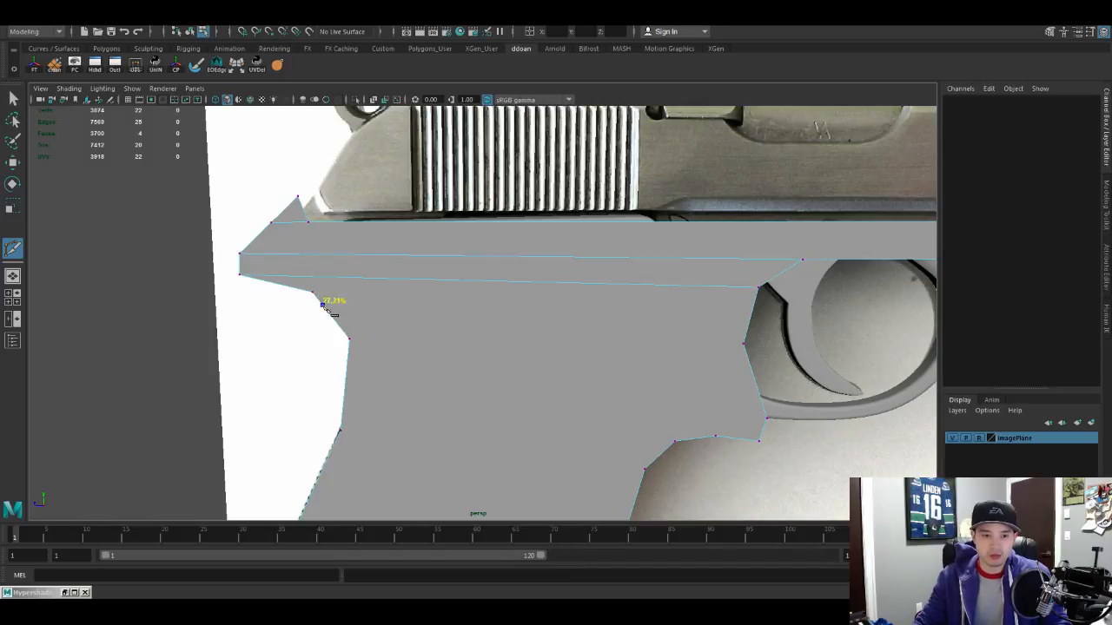
pyautogui.click(754, 306)
pyautogui.rightClick(753, 315)
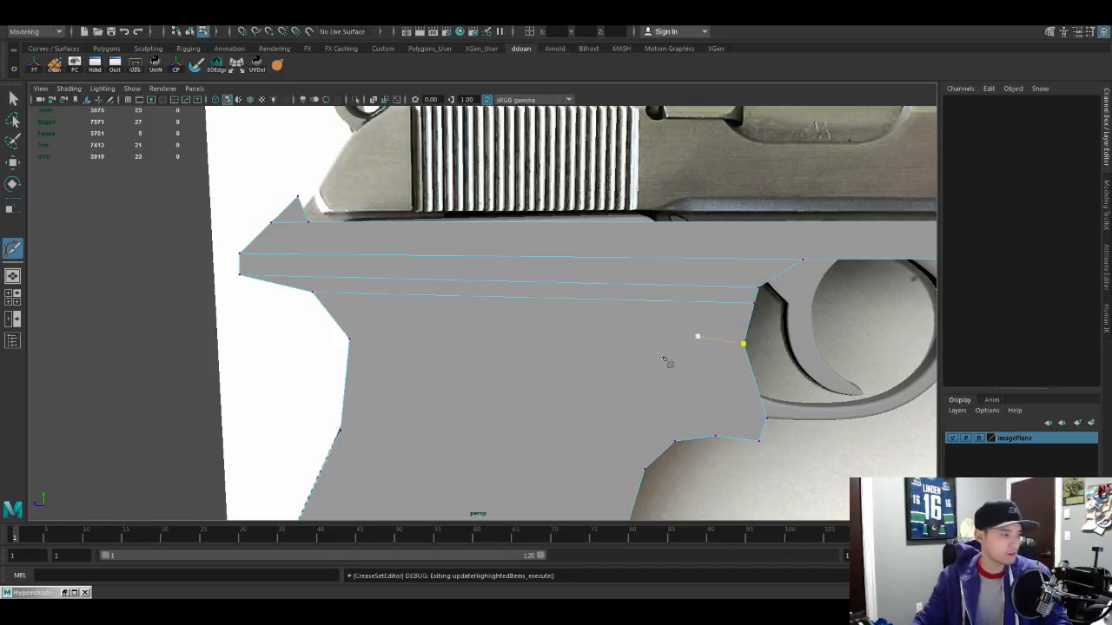
# Step: Cut an edge from the trigger opening's rearmost vertex to the backstrap vertex at the base of the tang curve
pyautogui.scroll(-1, 662, 357)
pyautogui.keyDown('alt'); pyautogui.moveTo(662, 357); pyautogui.dragTo(675, 315, button='middle'); pyautogui.keyUp('alt')
pyautogui.click(718, 294)
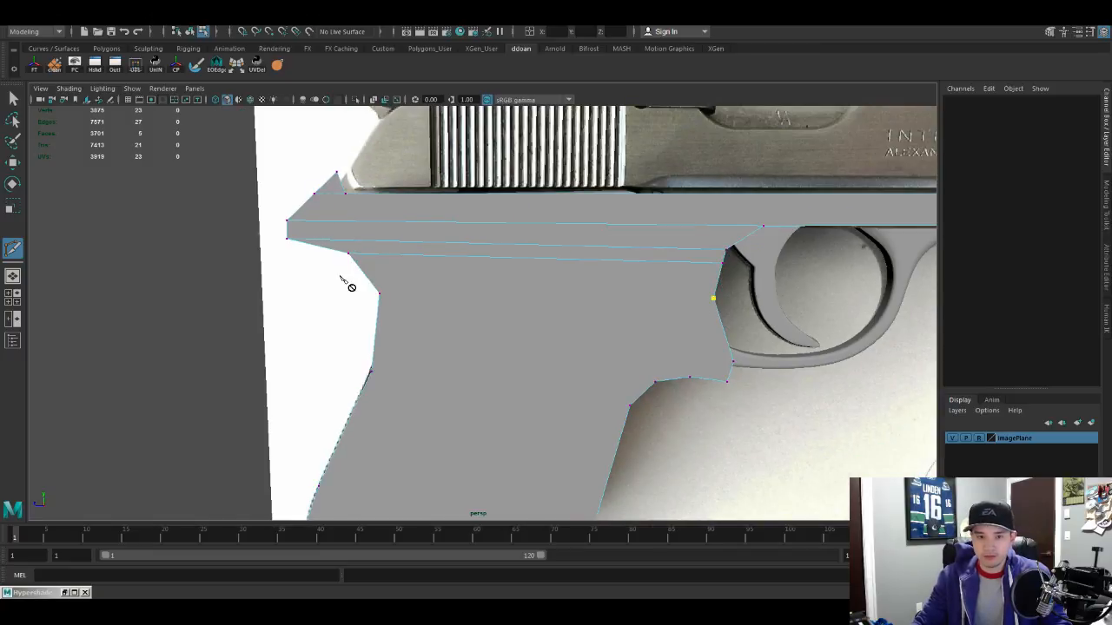
pyautogui.click(378, 293)
pyautogui.rightClick(454, 325)
pyautogui.keyDown('alt'); pyautogui.moveTo(452, 281); pyautogui.dragTo(499, 246, button='middle'); pyautogui.keyUp('alt')
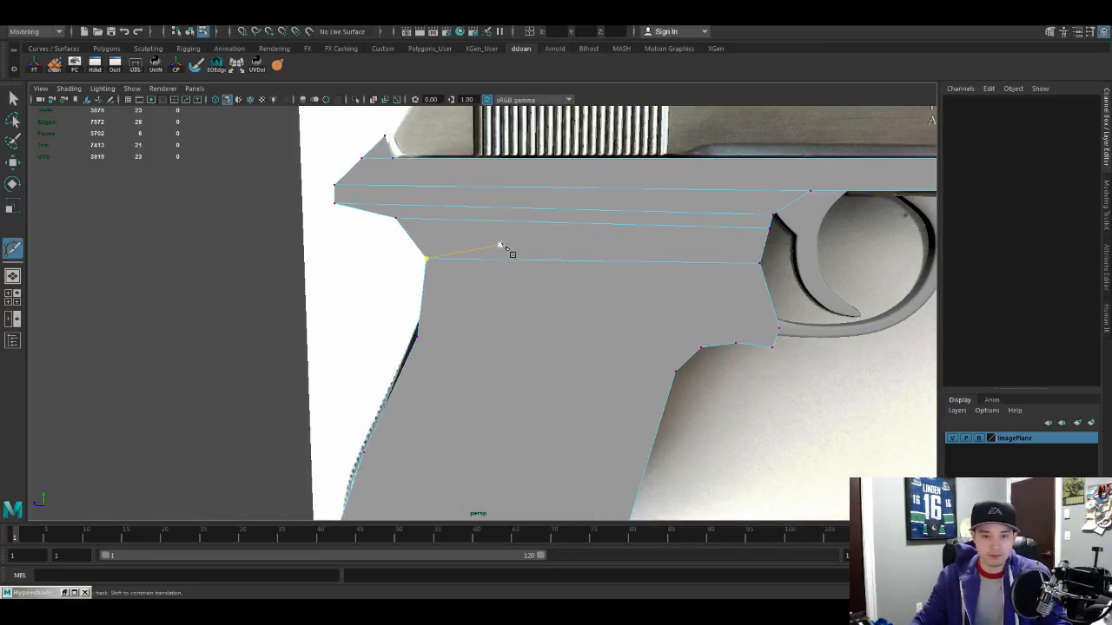
# Step: Cut an edge from the next lower backstrap vertex to the vertex at the lower rear of the trigger opening
pyautogui.keyDown('alt'); pyautogui.moveTo(566, 263); pyautogui.dragTo(597, 237, button='middle'); pyautogui.keyUp('alt')
pyautogui.scroll(-3, 597, 237)
pyautogui.scroll(4, 598, 240)
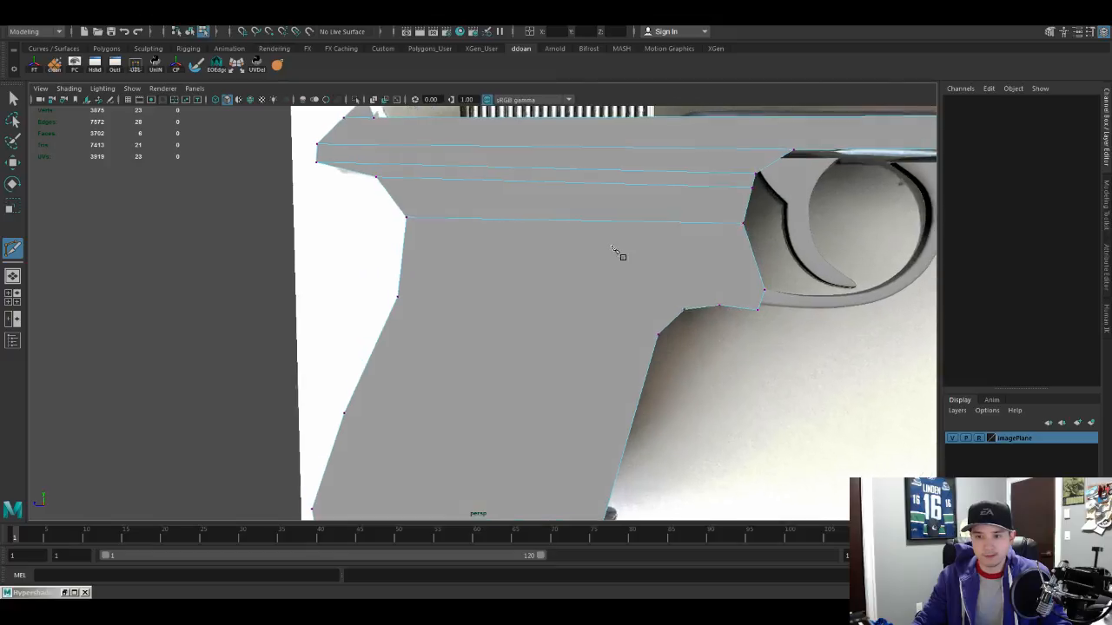
pyautogui.click(408, 297)
pyautogui.keyDown('alt'); pyautogui.moveTo(579, 273); pyautogui.dragTo(540, 265, button='middle'); pyautogui.keyUp('alt')
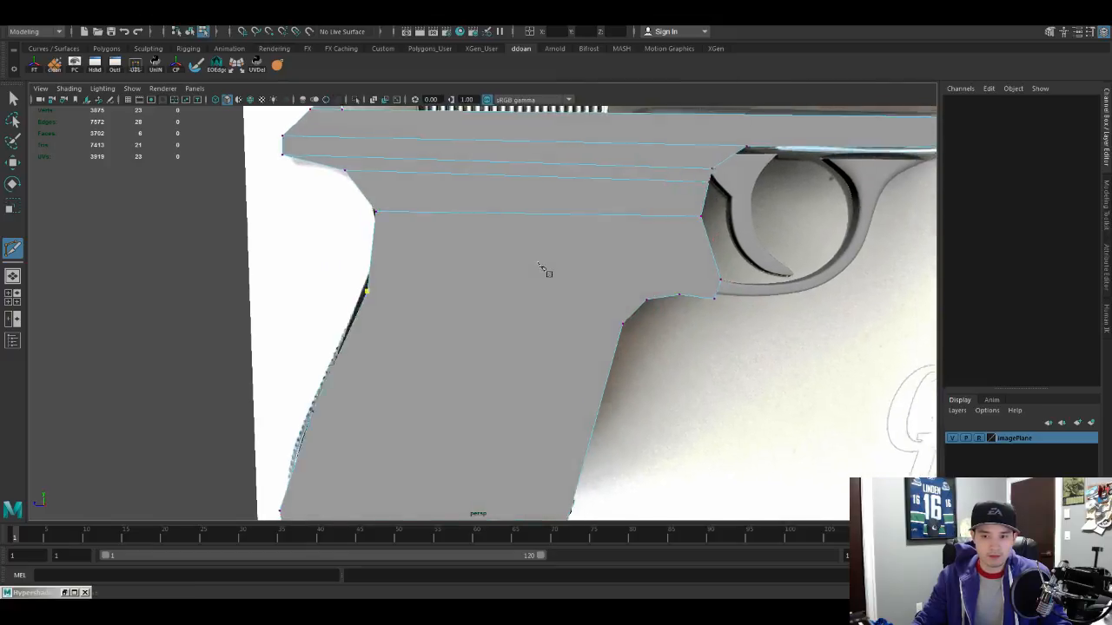
pyautogui.keyDown('alt'); pyautogui.moveTo(540, 265); pyautogui.dragTo(524, 255); pyautogui.keyUp('alt')
pyautogui.keyDown('alt'); pyautogui.moveTo(534, 264); pyautogui.dragTo(556, 233, button='middle'); pyautogui.keyUp('alt')
pyautogui.scroll(-3, 556, 246)
pyautogui.scroll(2, 565, 254)
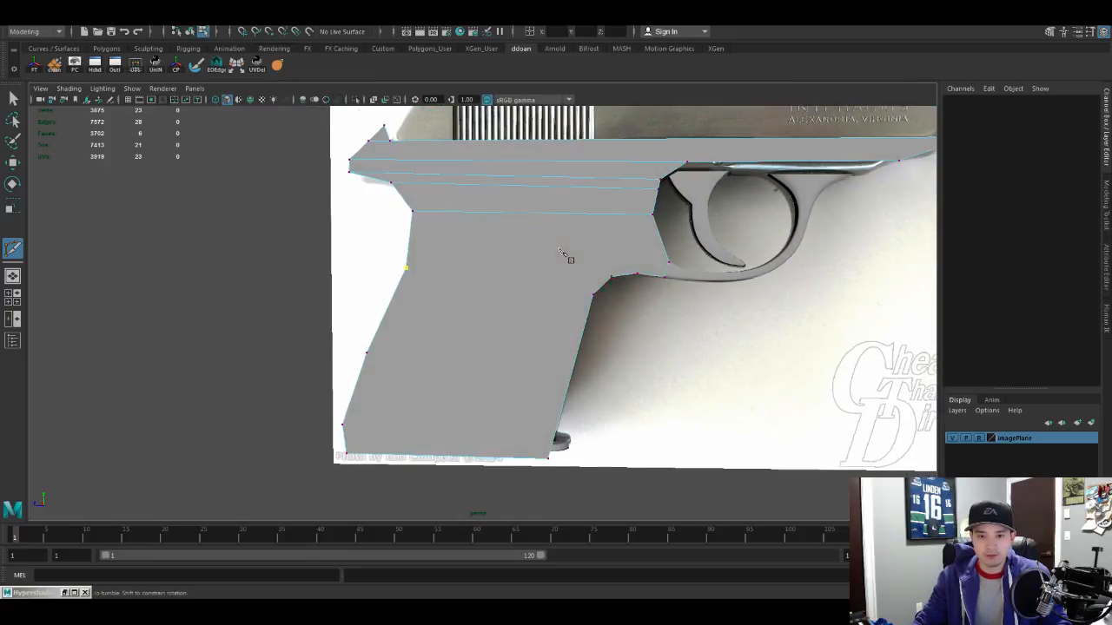
pyautogui.click(700, 251)
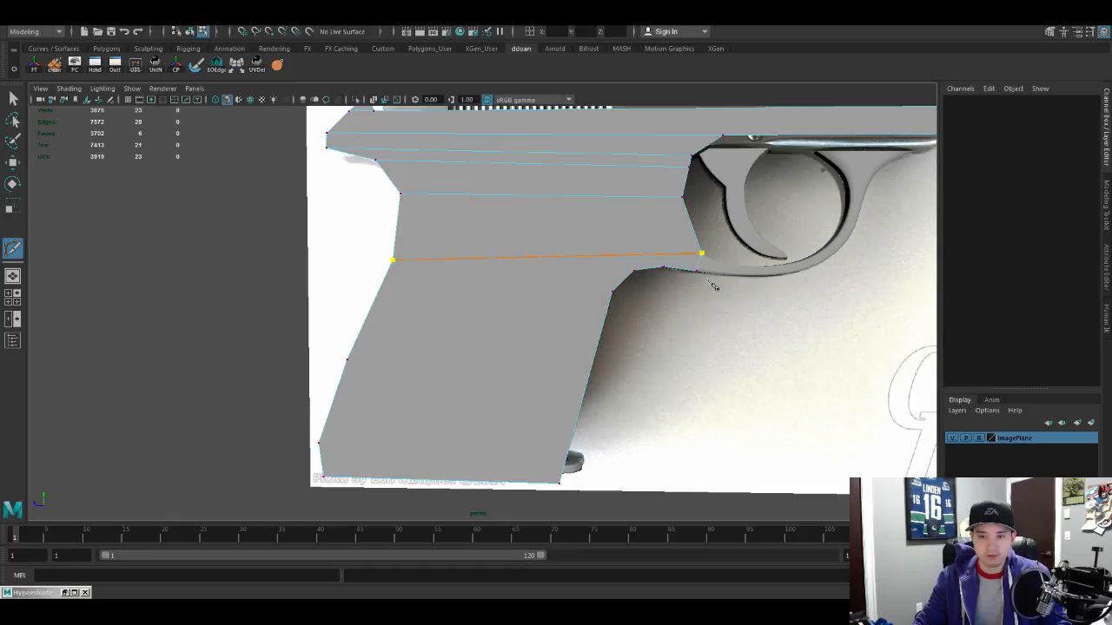
pyautogui.press('Return')
# Step: Cut two slanted edges from the two vertices at the upper front of the grip up to the frame's top edge
pyautogui.keyDown('alt'); pyautogui.moveTo(712, 287); pyautogui.dragTo(715, 308, button='middle'); pyautogui.keyUp('alt')
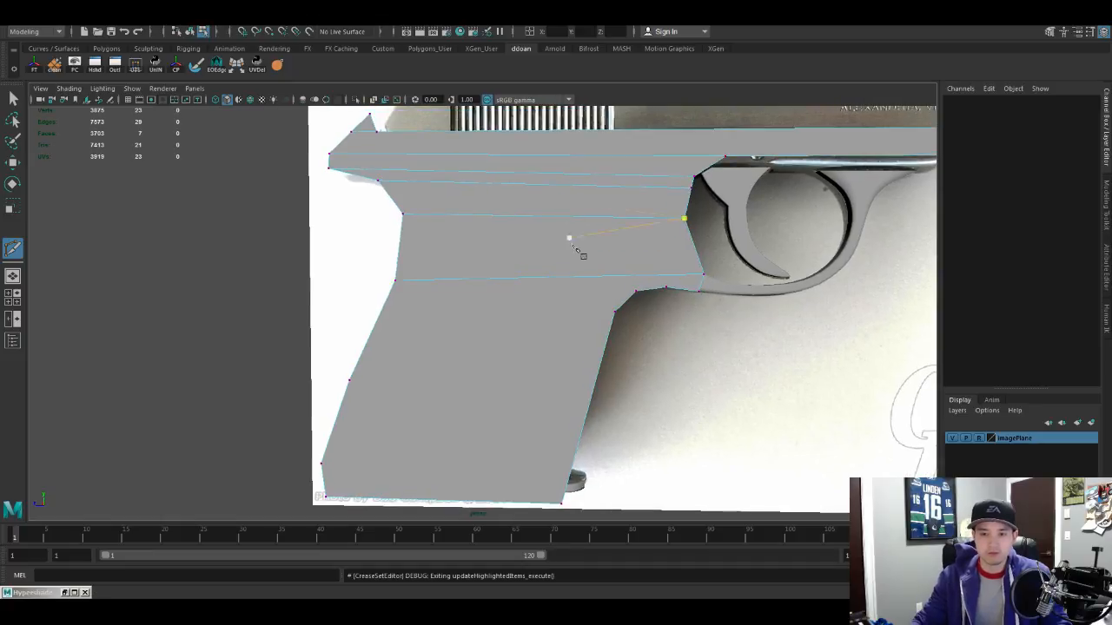
pyautogui.click(616, 311)
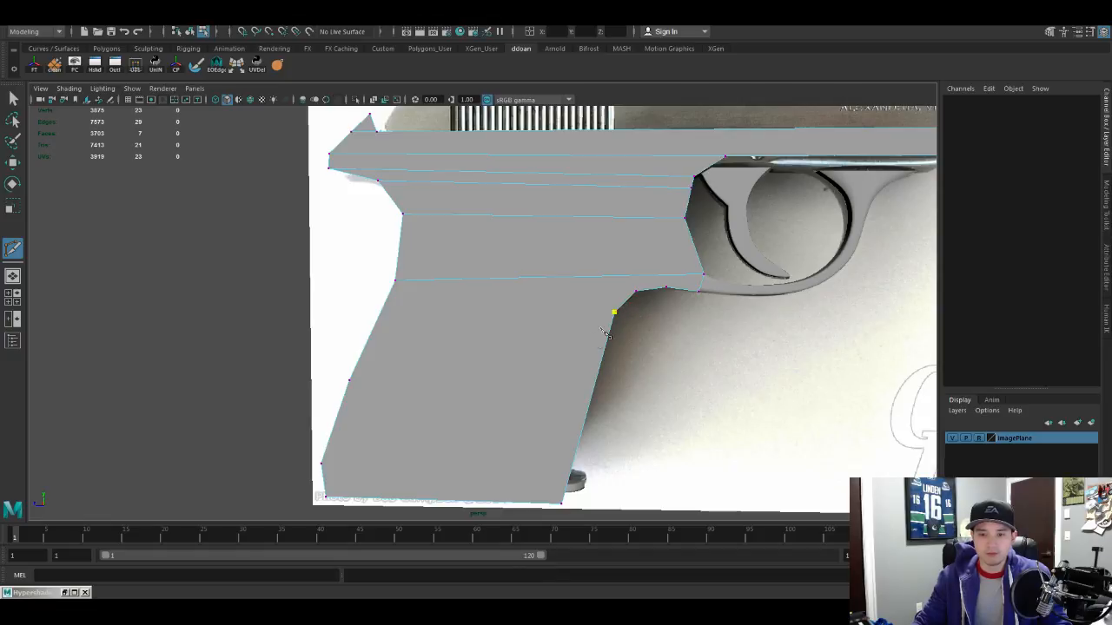
pyautogui.click(659, 130)
pyautogui.press('Return')
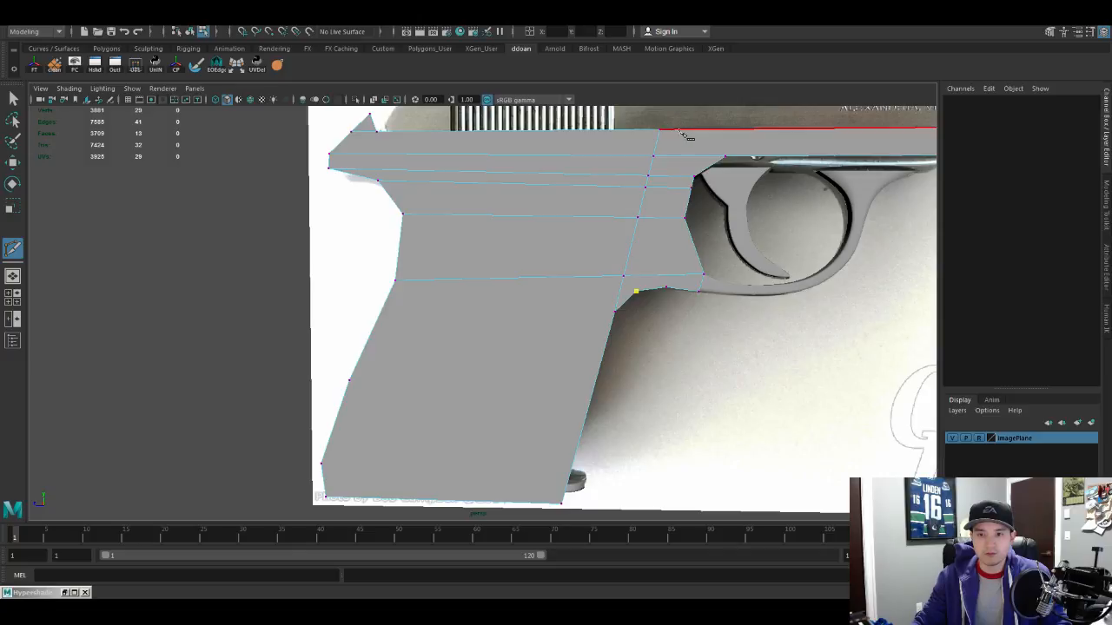
pyautogui.click(676, 129)
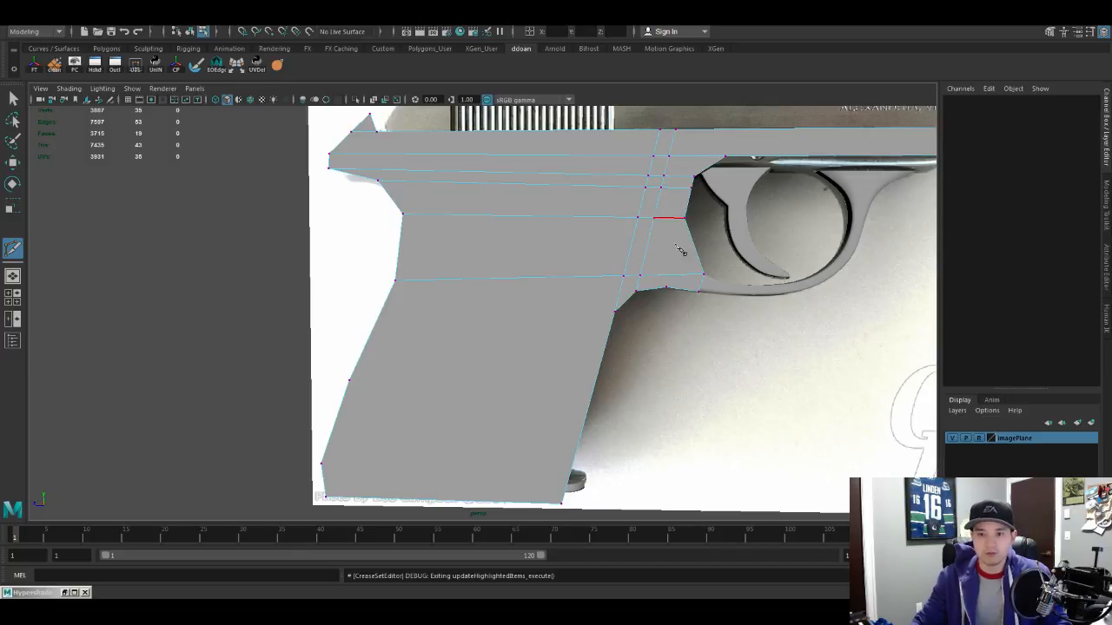
# Step: Cut an edge from the middle vertex under the trigger guard's rear base to the trigger opening's rearmost vertex
pyautogui.click(666, 288)
pyautogui.click(686, 218)
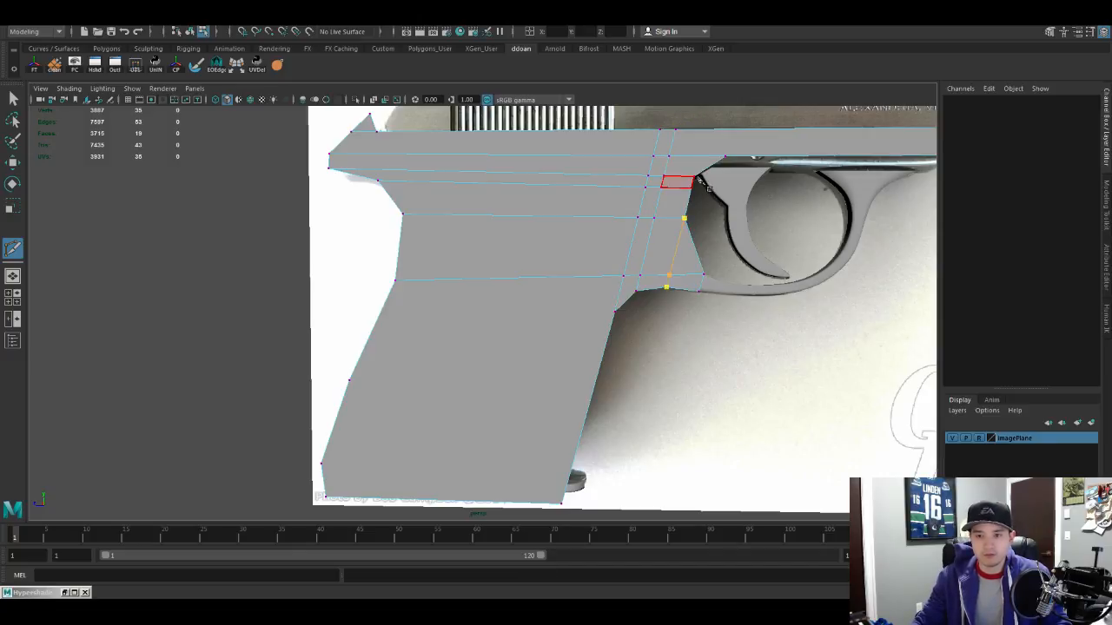
pyautogui.rightClick(700, 181)
# Step: Cut an edge across the grip from its upper front corner to the backstrap, just below the previous crosswise edge
pyautogui.keyDown('alt'); pyautogui.moveTo(615, 312); pyautogui.dragTo(662, 235, button='middle'); pyautogui.keyUp('alt')
pyautogui.click(662, 234)
pyautogui.keyDown('alt'); pyautogui.moveTo(607, 279); pyautogui.dragTo(606, 290, button='middle'); pyautogui.keyUp('alt')
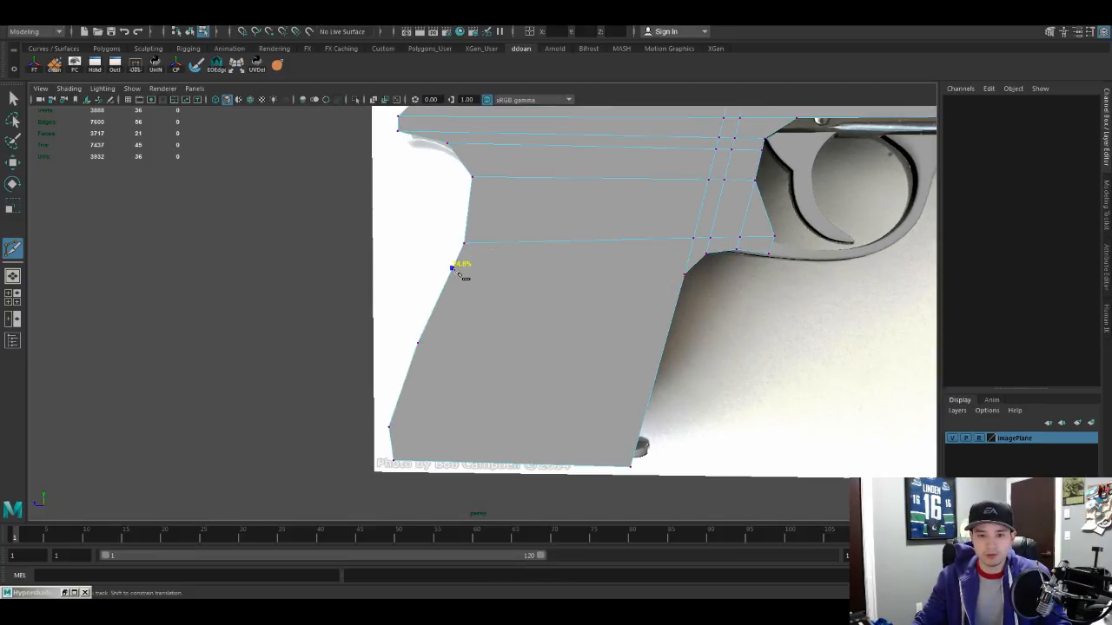
pyautogui.press('Return')
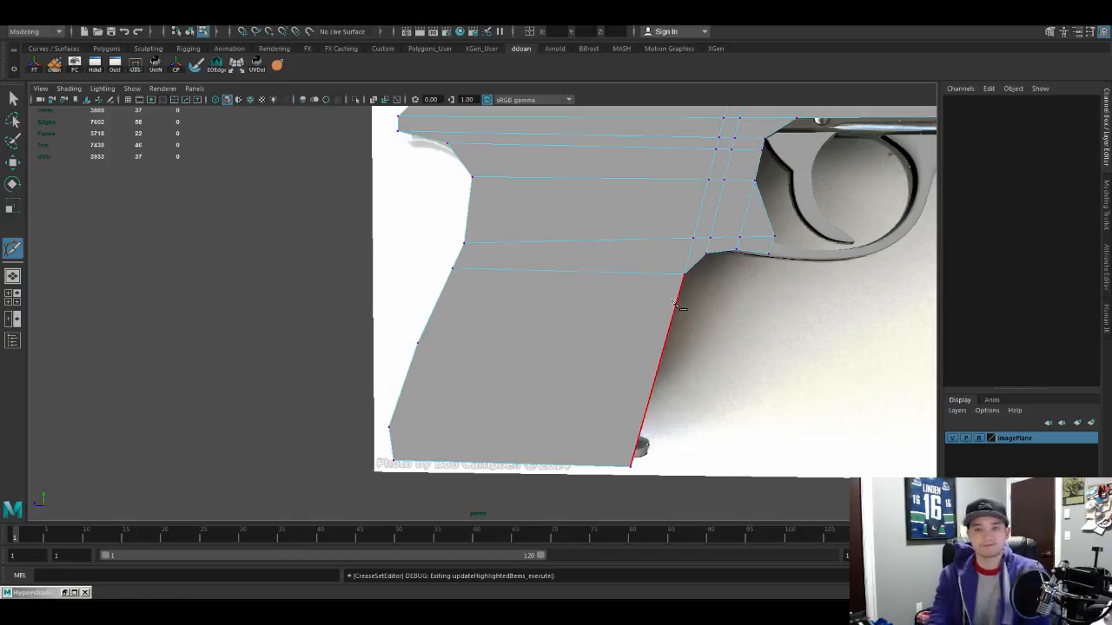
# Step: Cut an edge across the grip from the vertex midway down the backstrap to the front strap
pyautogui.keyDown('alt'); pyautogui.moveTo(492, 315); pyautogui.dragTo(558, 275, button='middle'); pyautogui.keyUp('alt')
pyautogui.click(485, 302)
pyautogui.click(731, 305)
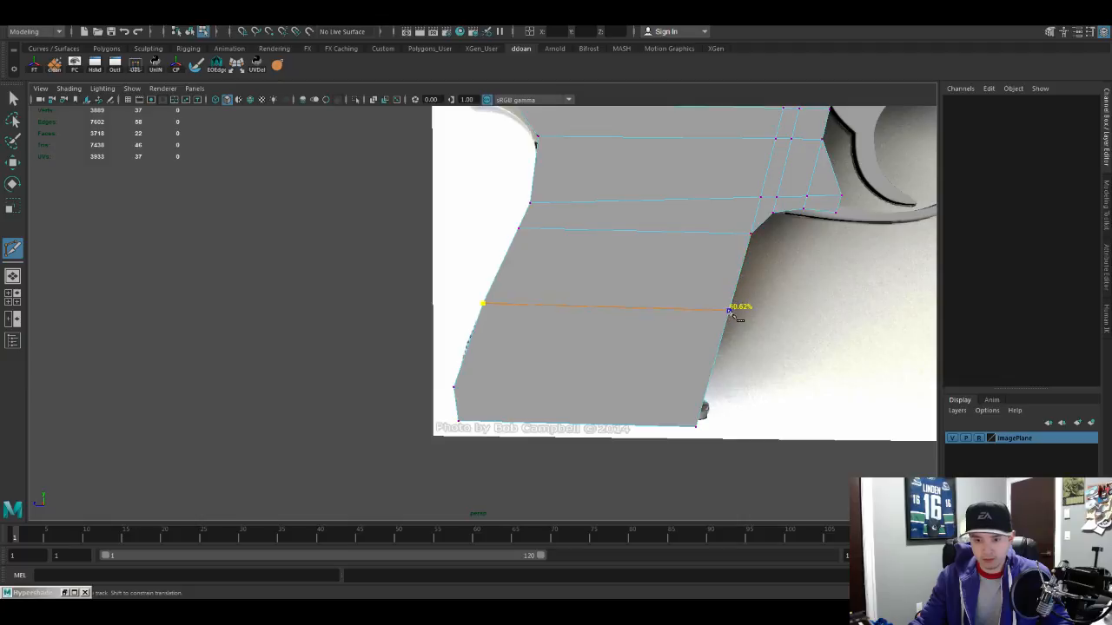
pyautogui.press('Return')
# Step: Cut an edge across the bottom of the grip from the lowest backstrap vertex above the corner to the front strap
pyautogui.keyDown('alt'); pyautogui.moveTo(737, 306); pyautogui.dragTo(769, 256, button='middle'); pyautogui.keyUp('alt')
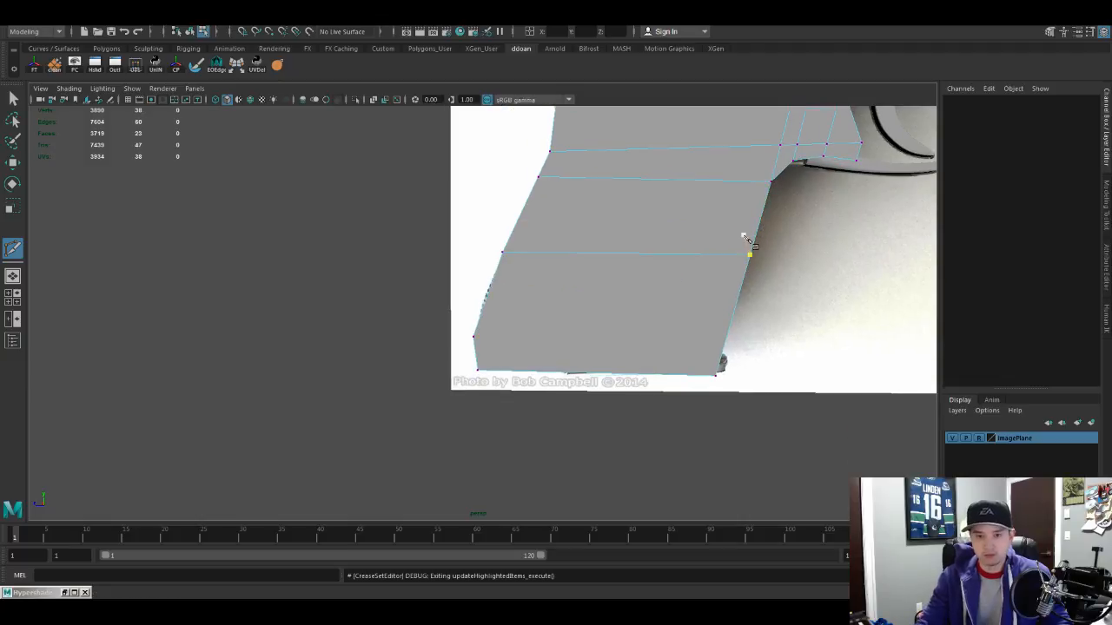
pyautogui.click(474, 335)
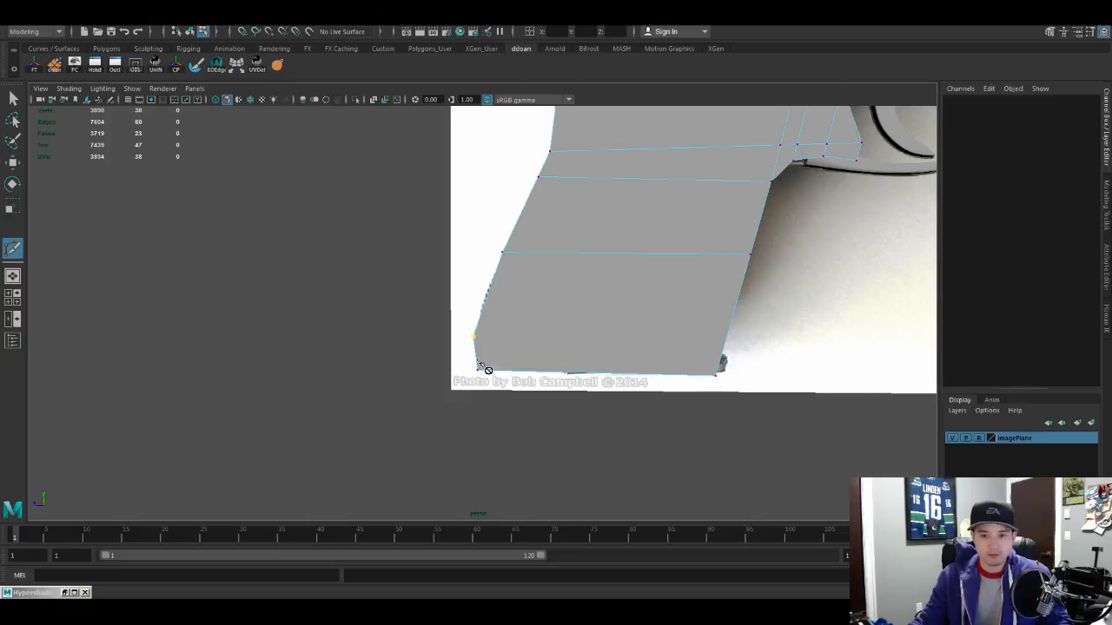
pyautogui.click(726, 337)
pyautogui.press('Return')
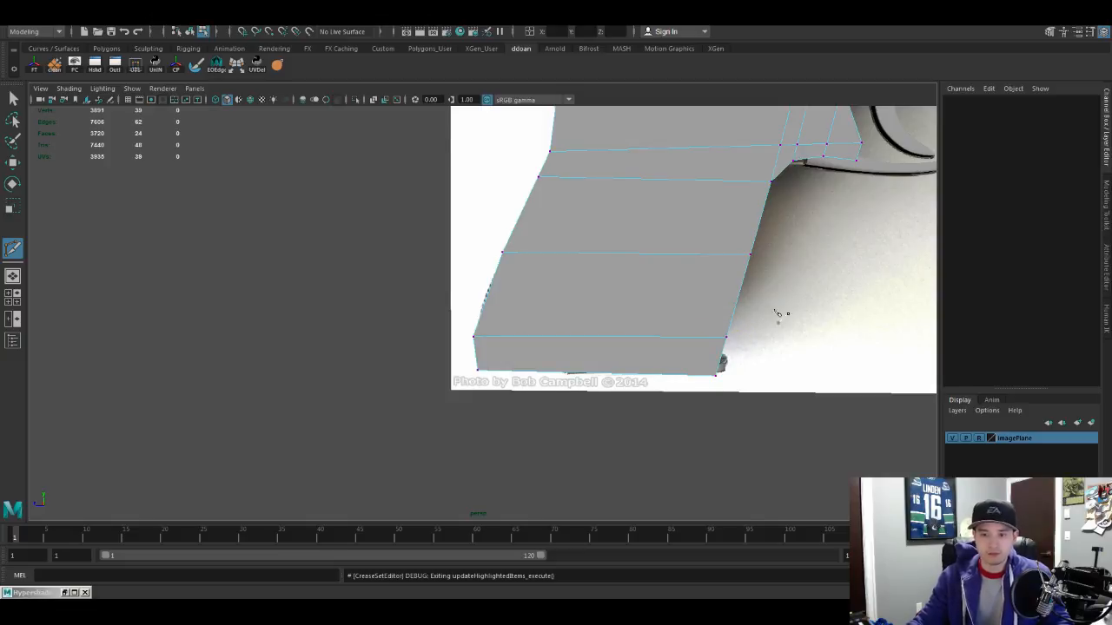
# Step: Cut two vertical edges behind the grip: from the notch vertex to the tang's underside, and from the upper backstrap vertex to the top edge
pyautogui.keyDown('alt'); pyautogui.moveTo(777, 312); pyautogui.dragTo(539, 365, button='middle'); pyautogui.keyUp('alt')
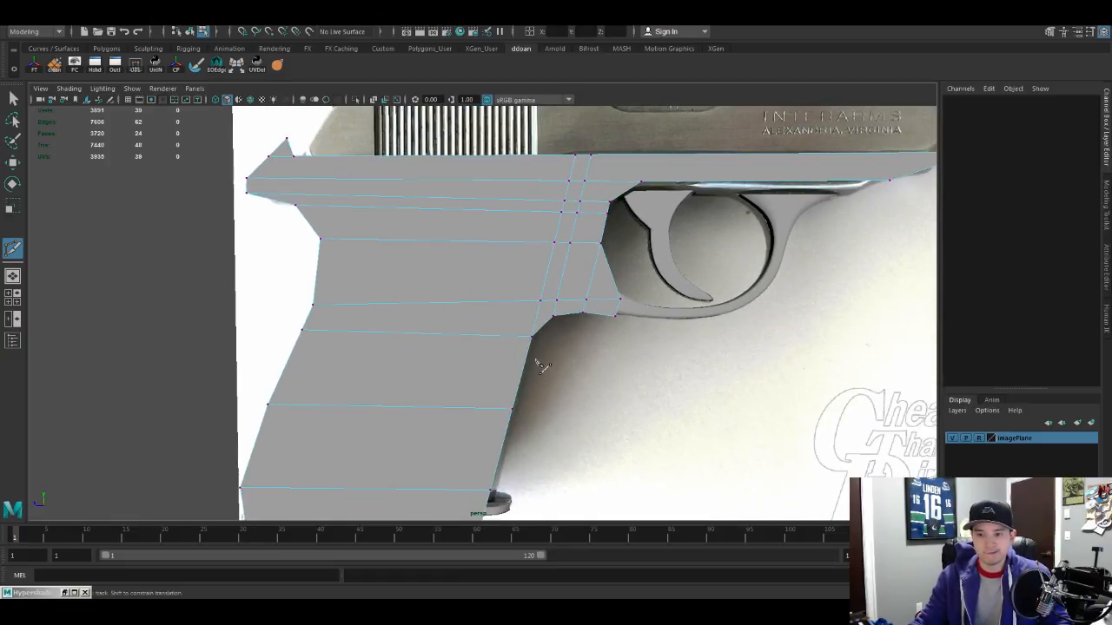
pyautogui.scroll(-5, 538, 364)
pyautogui.scroll(3, 653, 315)
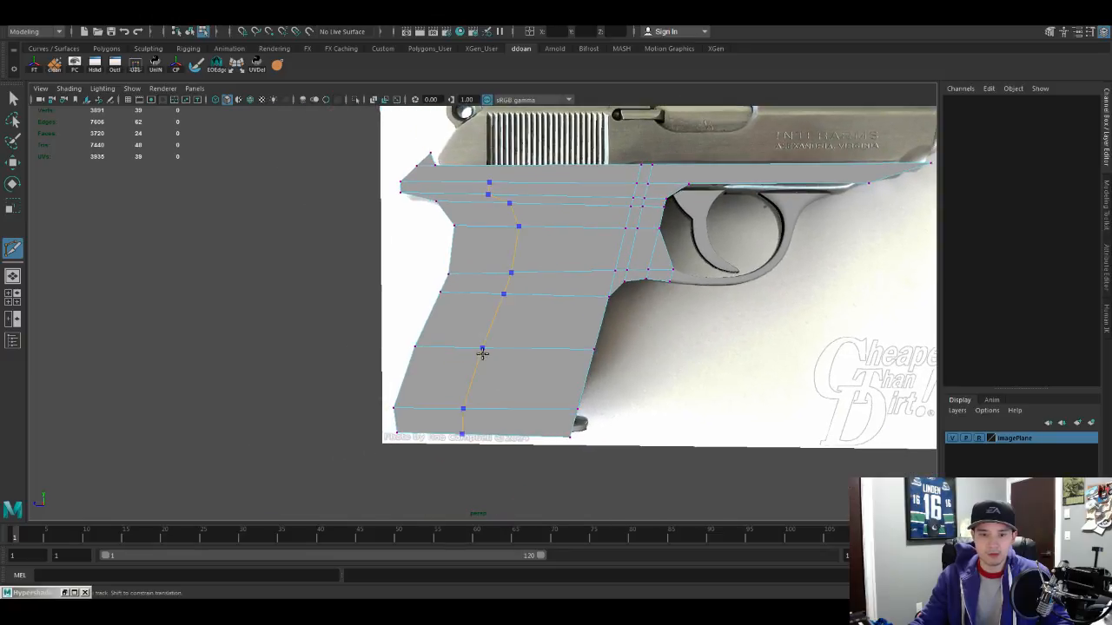
pyautogui.moveTo(482, 353); pyautogui.dragTo(467, 350)
pyautogui.scroll(3, 534, 318)
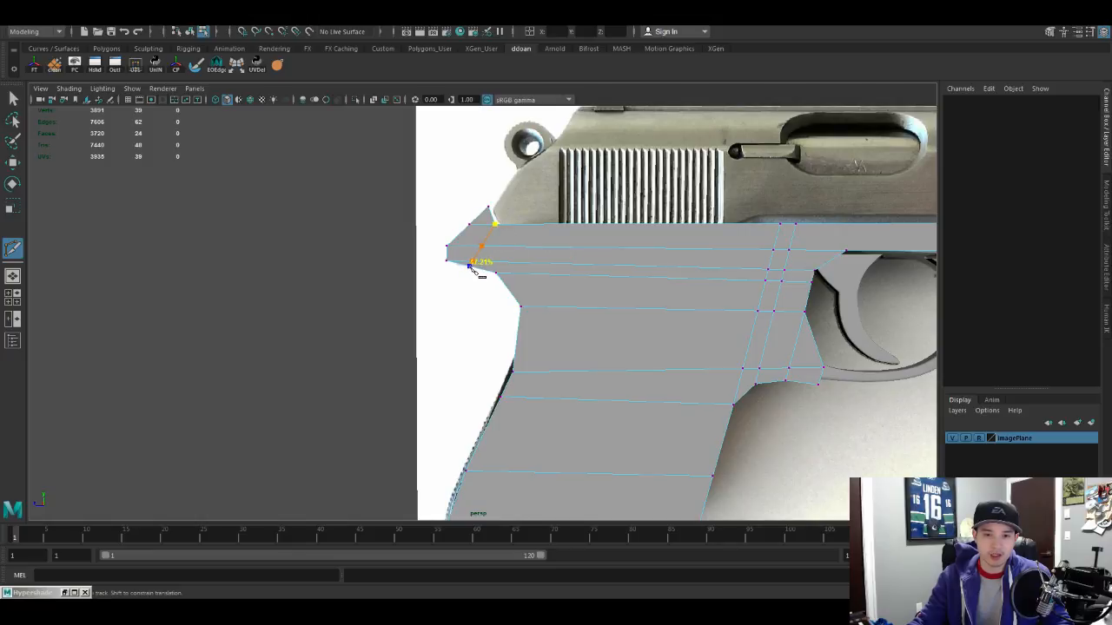
pyautogui.rightClick(511, 289)
pyautogui.click(520, 306)
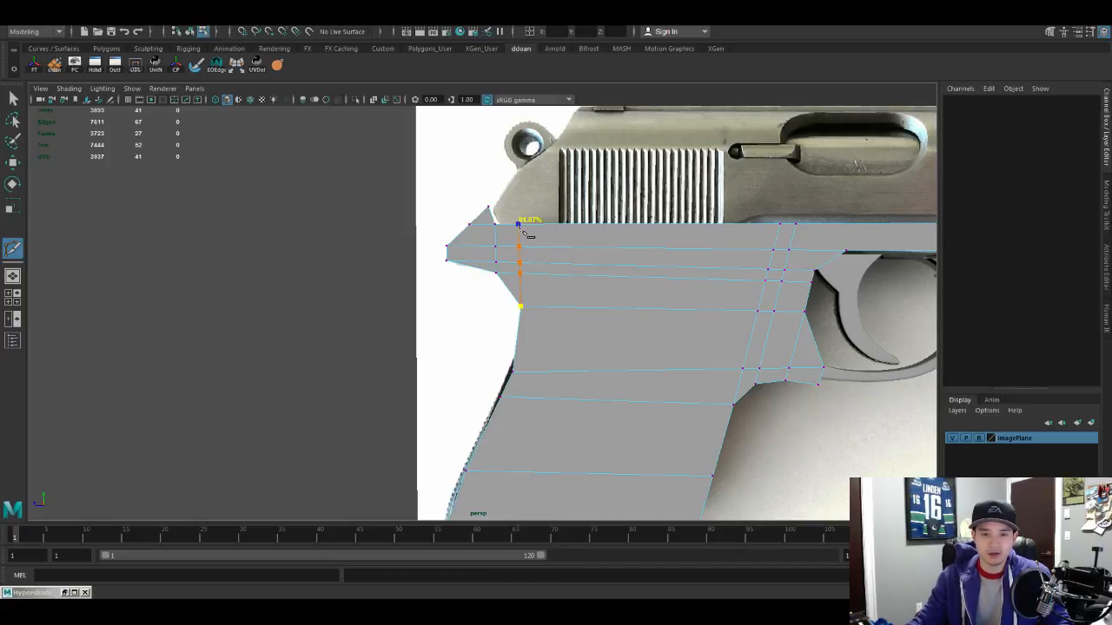
pyautogui.rightClick(595, 243)
# Step: Insert three lengthwise edge loops down the grip, spaced between the backstrap and the front strap
pyautogui.keyDown('alt'); pyautogui.moveTo(653, 282); pyautogui.dragTo(645, 149, button='middle'); pyautogui.keyUp('alt')
pyautogui.keyDown('alt'); pyautogui.moveTo(645, 150); pyautogui.dragTo(606, 230, button='right'); pyautogui.keyUp('alt')
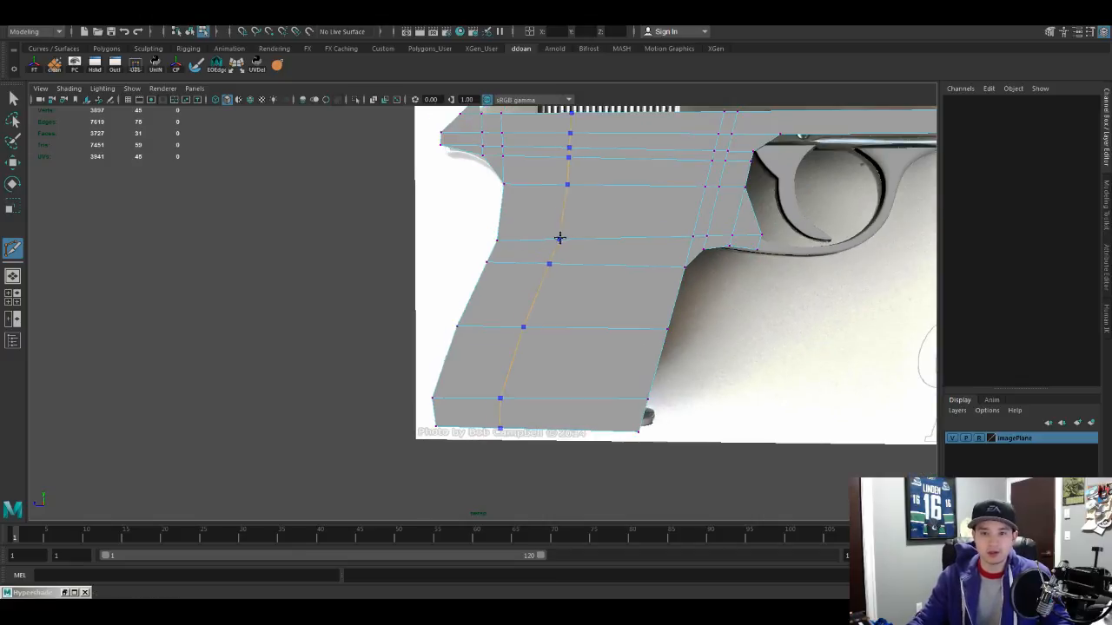
pyautogui.keyDown('ctrl'); pyautogui.click(542, 239); pyautogui.keyUp('ctrl')
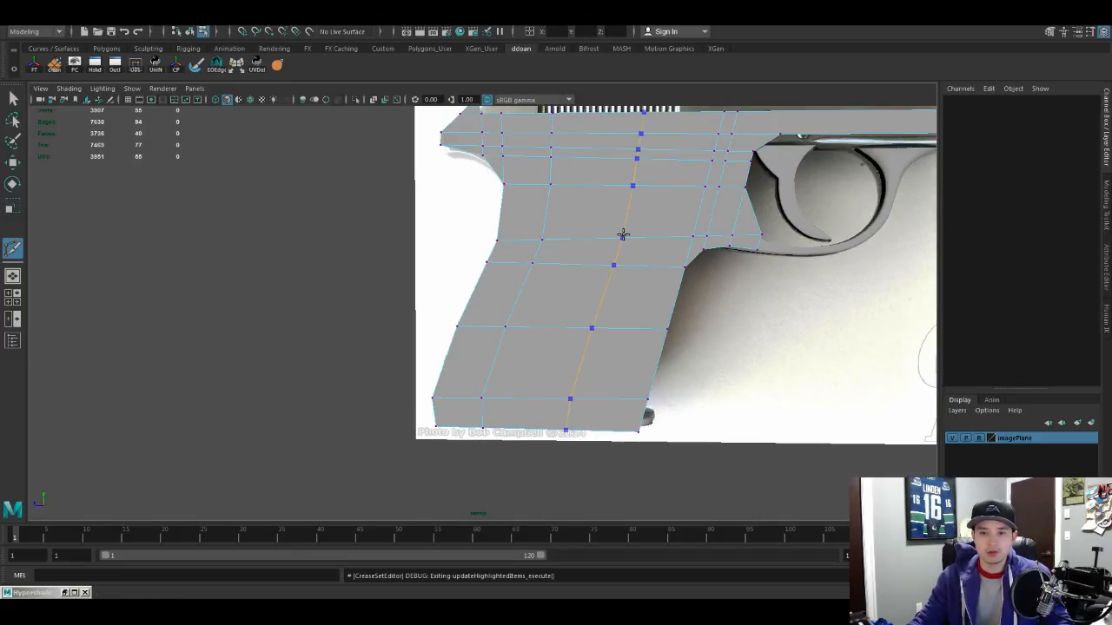
pyautogui.keyDown('ctrl'); pyautogui.click(623, 234); pyautogui.keyUp('ctrl')
pyautogui.keyDown('alt'); pyautogui.moveTo(622, 234); pyautogui.dragTo(575, 246, button='middle'); pyautogui.keyUp('alt')
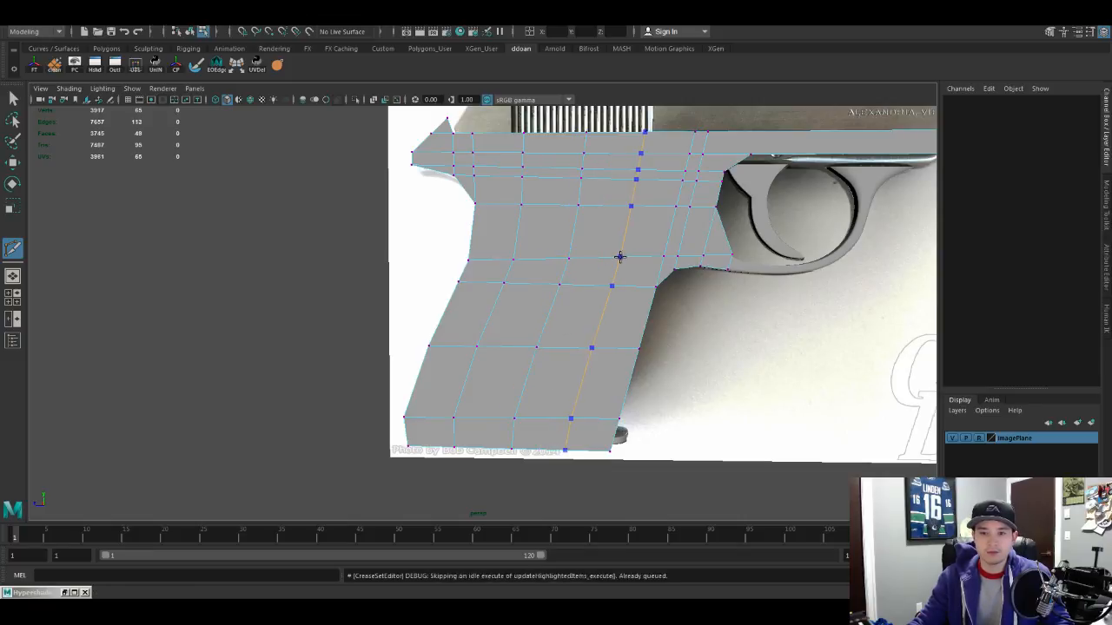
pyautogui.keyDown('ctrl'); pyautogui.click(620, 257); pyautogui.keyUp('ctrl')
pyautogui.keyDown('alt'); pyautogui.moveTo(620, 257); pyautogui.dragTo(545, 290, button='middle'); pyautogui.keyUp('alt')
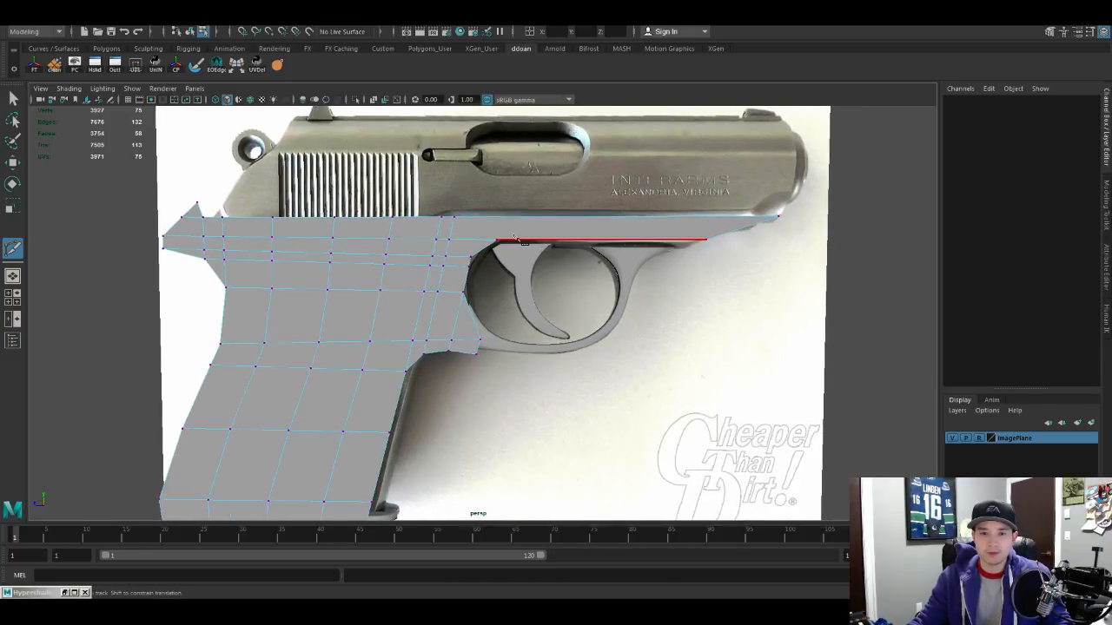
# Step: Cut slanted edges across the front rail, from the vertex above the trigger forward to the tip
pyautogui.click(496, 240)
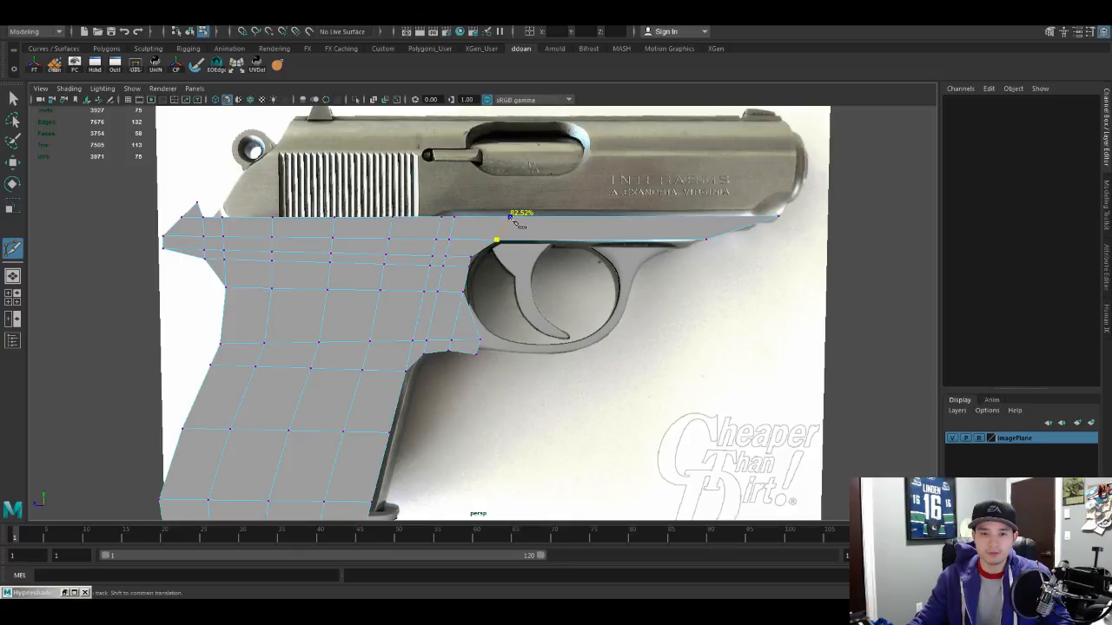
pyautogui.rightClick(537, 222)
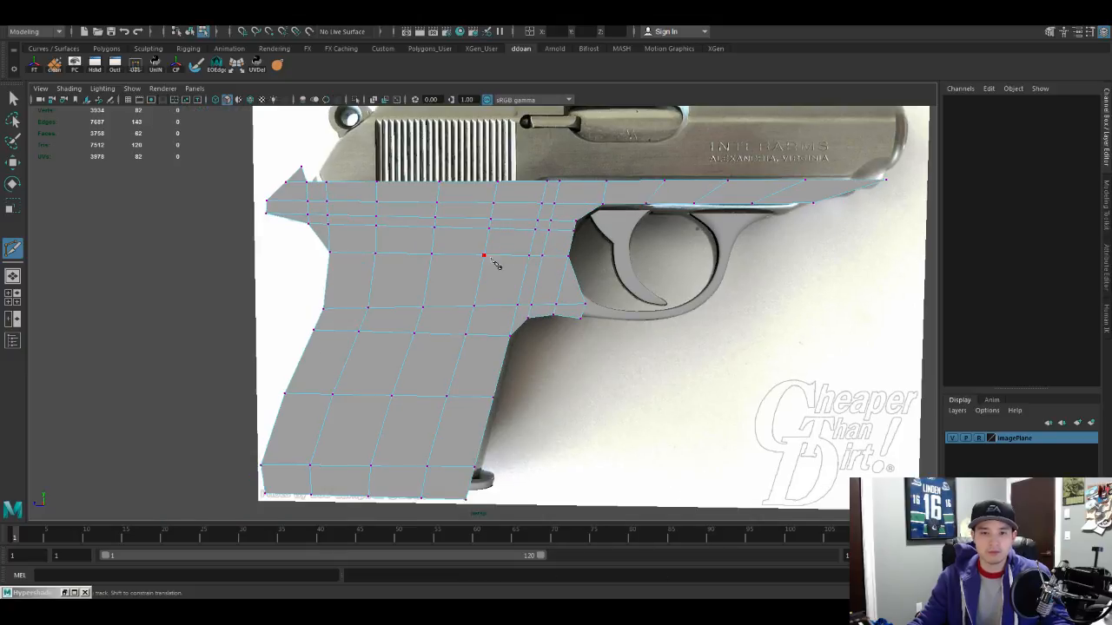
pyautogui.press('w')
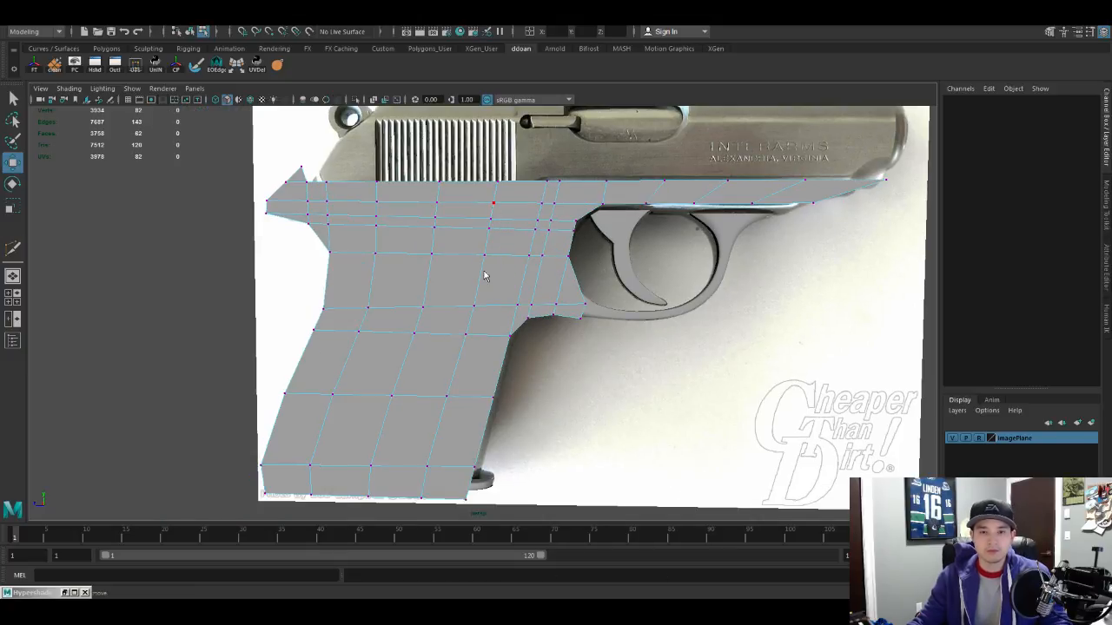
# Step: Extrude all of the lower frame's faces to give it thickness, and return to object mode
pyautogui.click(484, 279)
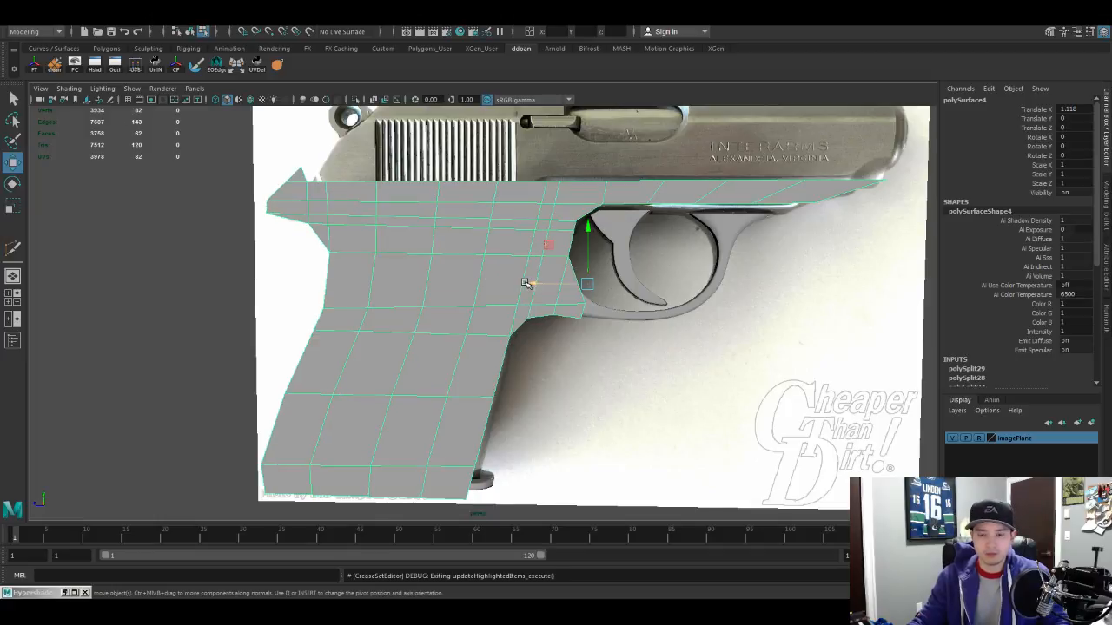
pyautogui.keyDown('alt'); pyautogui.moveTo(487, 278); pyautogui.dragTo(566, 281); pyautogui.keyUp('alt')
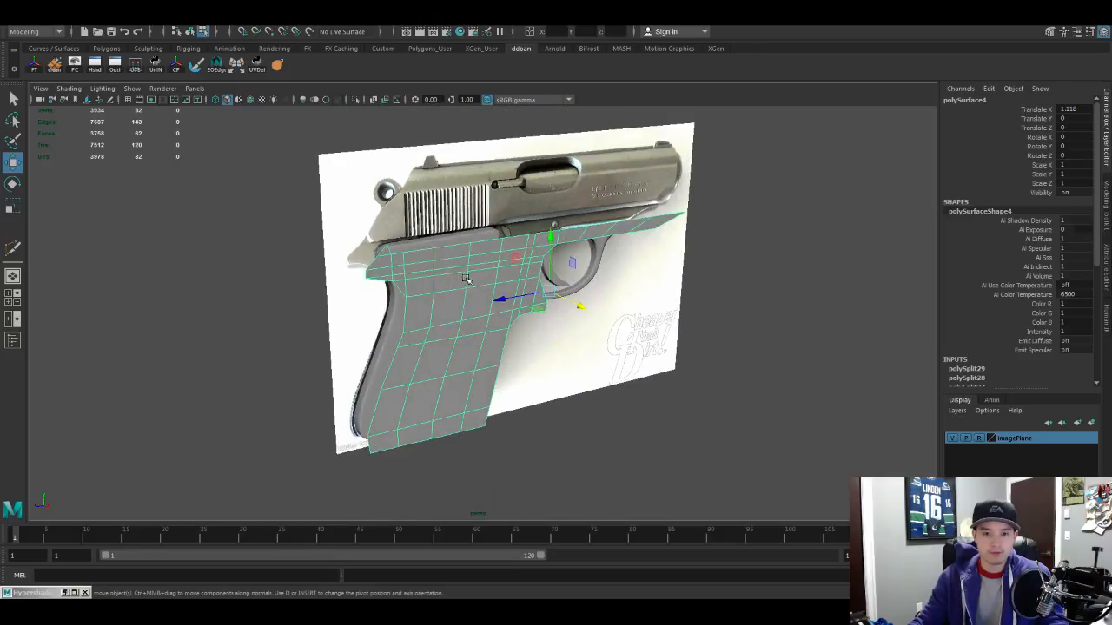
pyautogui.keyDown('alt'); pyautogui.moveTo(460, 285); pyautogui.dragTo(469, 285); pyautogui.keyUp('alt')
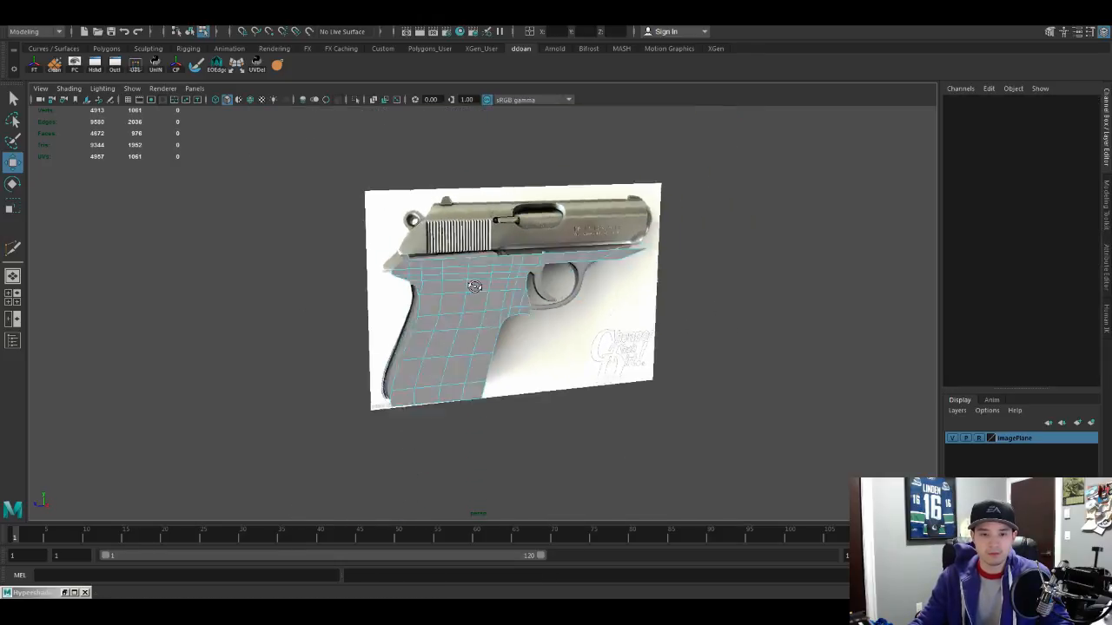
pyautogui.moveTo(320, 218); pyautogui.dragTo(484, 331)
pyautogui.hotkey('ctrl', 'e')
pyautogui.press('w')
pyautogui.press('F8')
pyautogui.keyDown('alt'); pyautogui.moveTo(483, 352); pyautogui.dragTo(527, 339, button='right'); pyautogui.keyUp('alt')
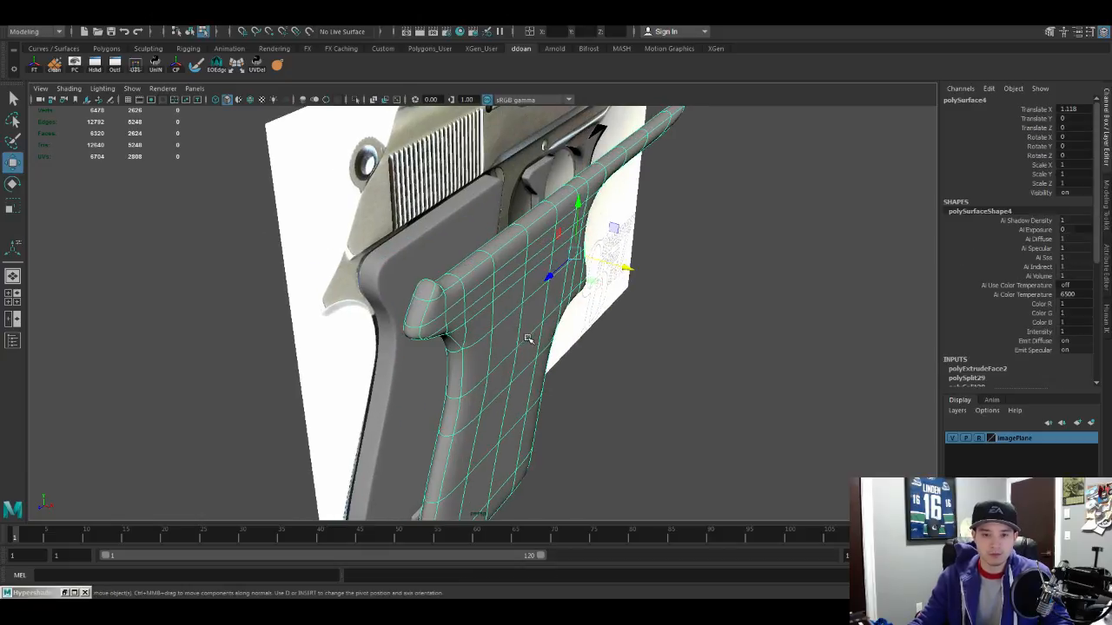
# Step: Isolate the frame and delete all the flat faces on its inner side
pyautogui.keyDown('alt'); pyautogui.moveTo(526, 340); pyautogui.dragTo(616, 263); pyautogui.keyUp('alt')
pyautogui.scroll(2, 620, 265)
pyautogui.moveTo(616, 238); pyautogui.dragTo(616, 262, button='right')
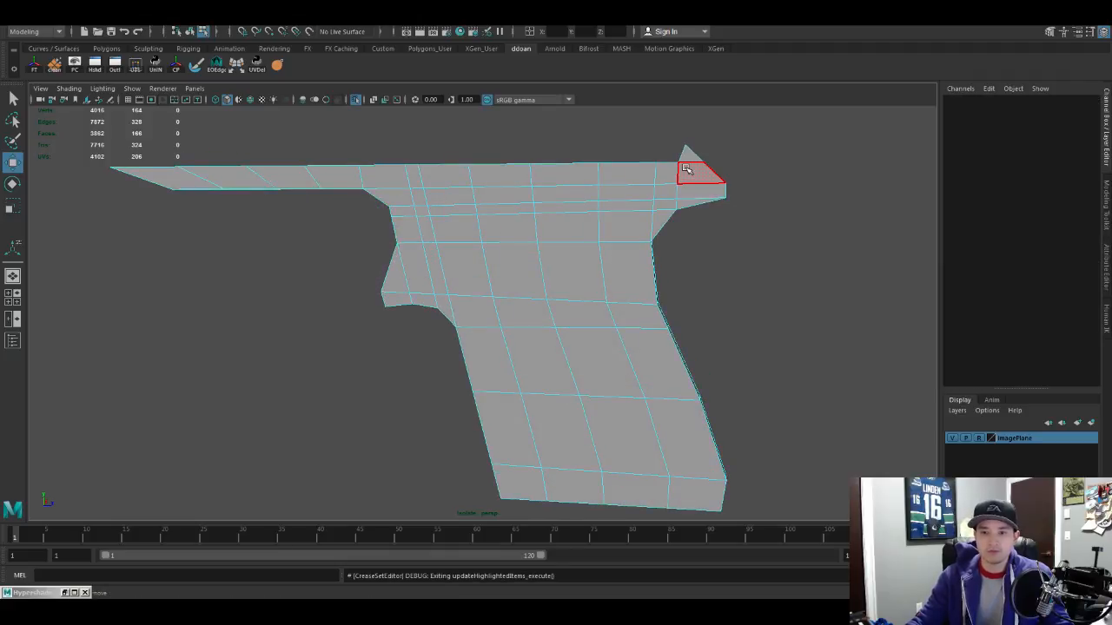
pyautogui.click(545, 274)
pyautogui.hotkey('shift', '.')
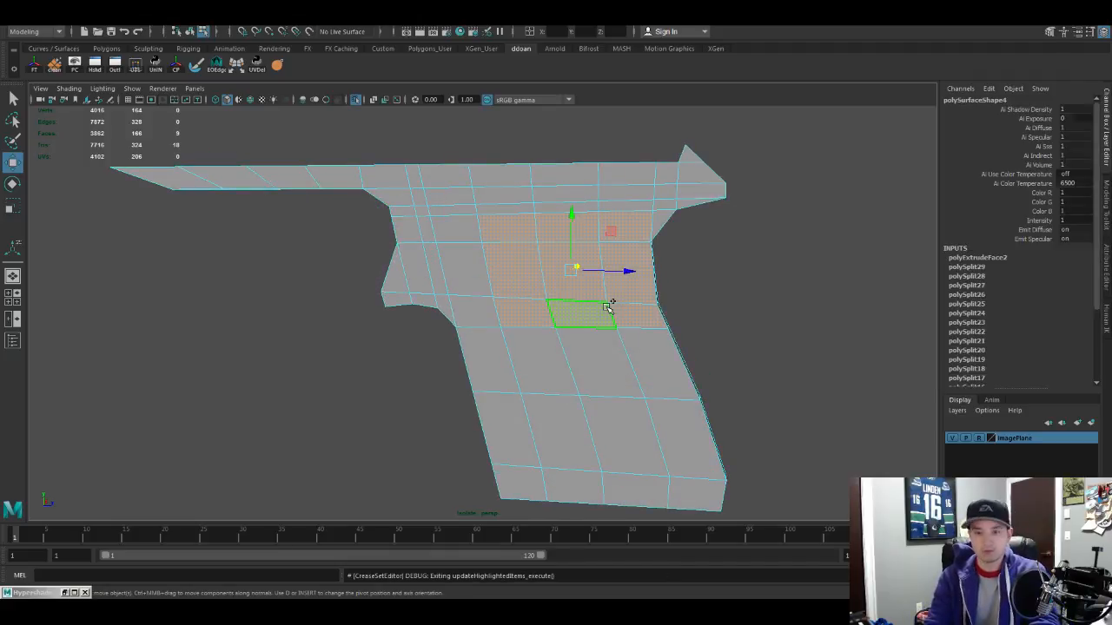
pyautogui.keyDown('alt'); pyautogui.moveTo(606, 301); pyautogui.dragTo(640, 350); pyautogui.keyUp('alt')
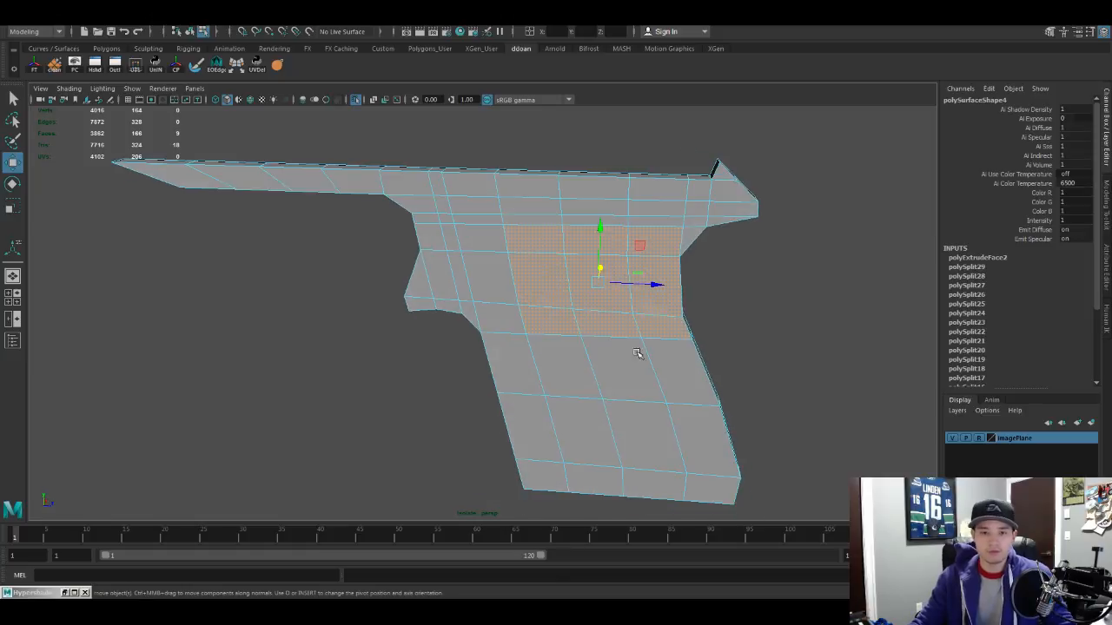
pyautogui.click(722, 193)
pyautogui.moveTo(722, 193)
pyautogui.mouseDown()
pyautogui.moveTo(670, 257)
pyautogui.moveTo(660, 326)
pyautogui.moveTo(705, 482)
pyautogui.moveTo(641, 396)
pyautogui.moveTo(566, 181)
pyautogui.moveTo(585, 472)
pyautogui.moveTo(496, 242)
pyautogui.moveTo(456, 189)
pyautogui.mouseUp()
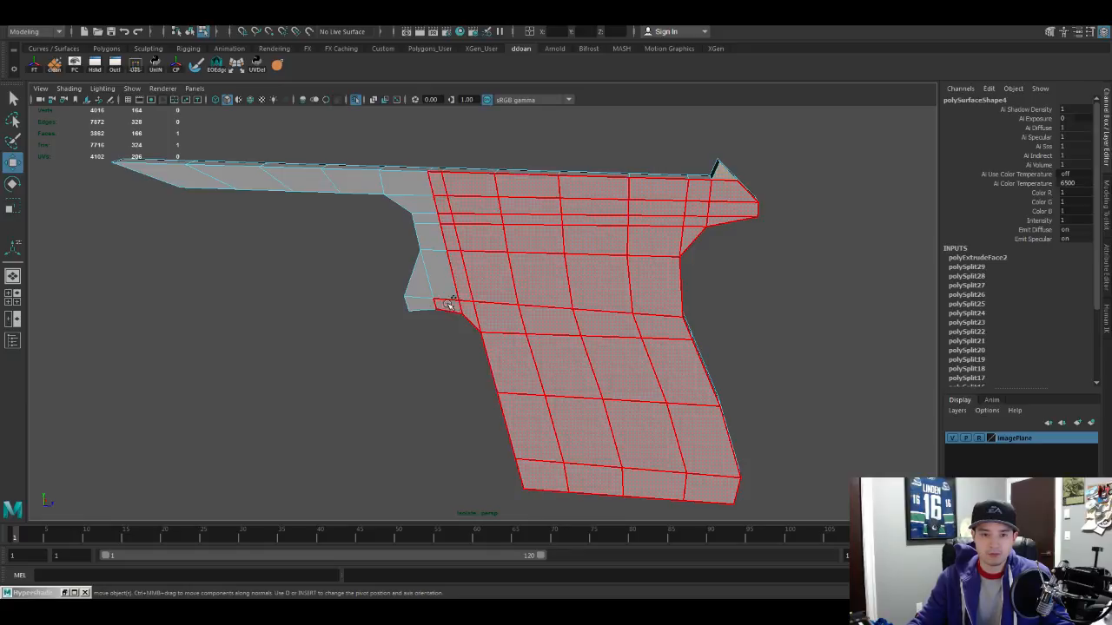
pyautogui.moveTo(448, 304)
pyautogui.mouseDown()
pyautogui.moveTo(419, 191)
pyautogui.moveTo(223, 183)
pyautogui.mouseUp()
pyautogui.moveTo(779, 400)
pyautogui.keyDown('alt'); pyautogui.mouseDown()
pyautogui.moveTo(662, 388)
pyautogui.moveTo(637, 465)
pyautogui.mouseUp(); pyautogui.keyUp('alt')
pyautogui.press('Delete')
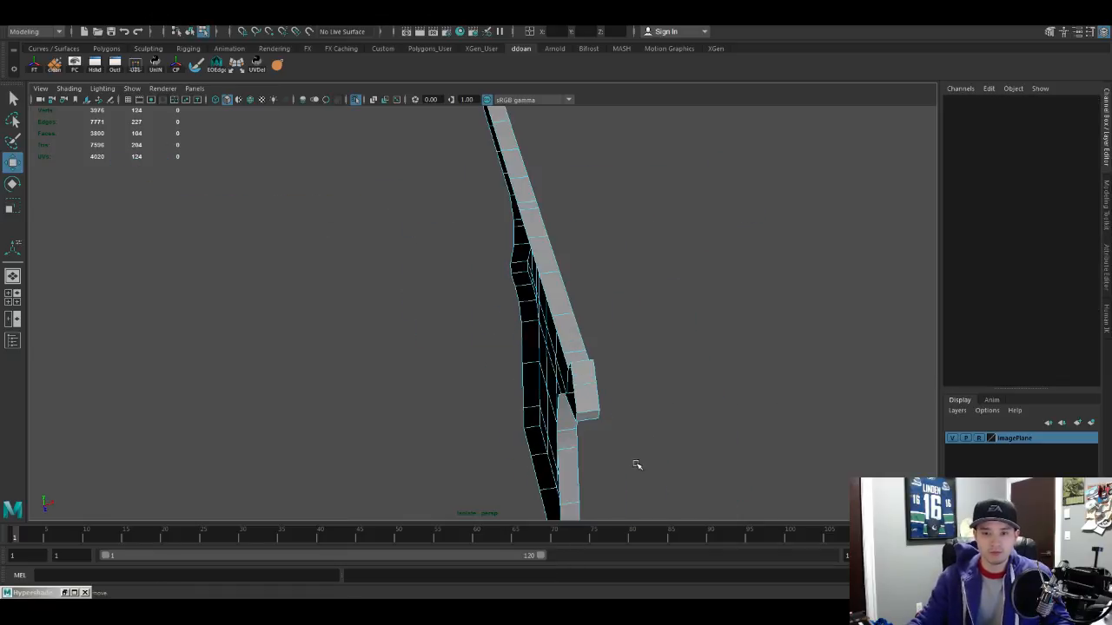
# Step: Crease the open border edge loop around the frame's inner side
pyautogui.doubleClick(531, 259)
pyautogui.keyDown('alt'); pyautogui.moveTo(532, 259); pyautogui.dragTo(488, 285); pyautogui.keyUp('alt')
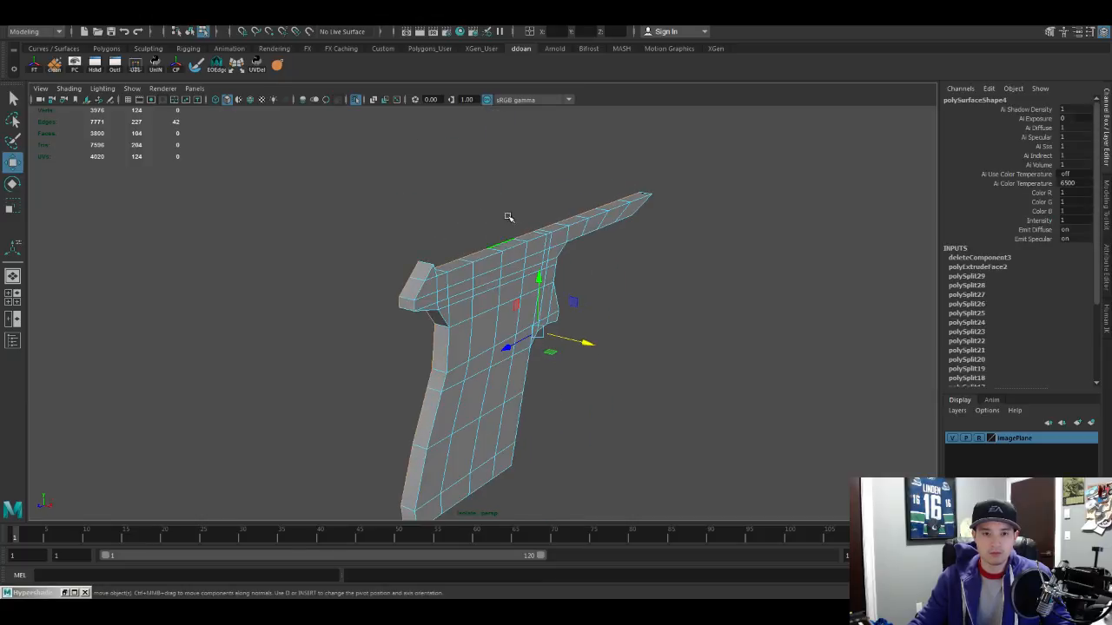
pyautogui.press('g')
pyautogui.keyDown('alt'); pyautogui.moveTo(172, 297); pyautogui.dragTo(226, 272, button='middle'); pyautogui.keyUp('alt')
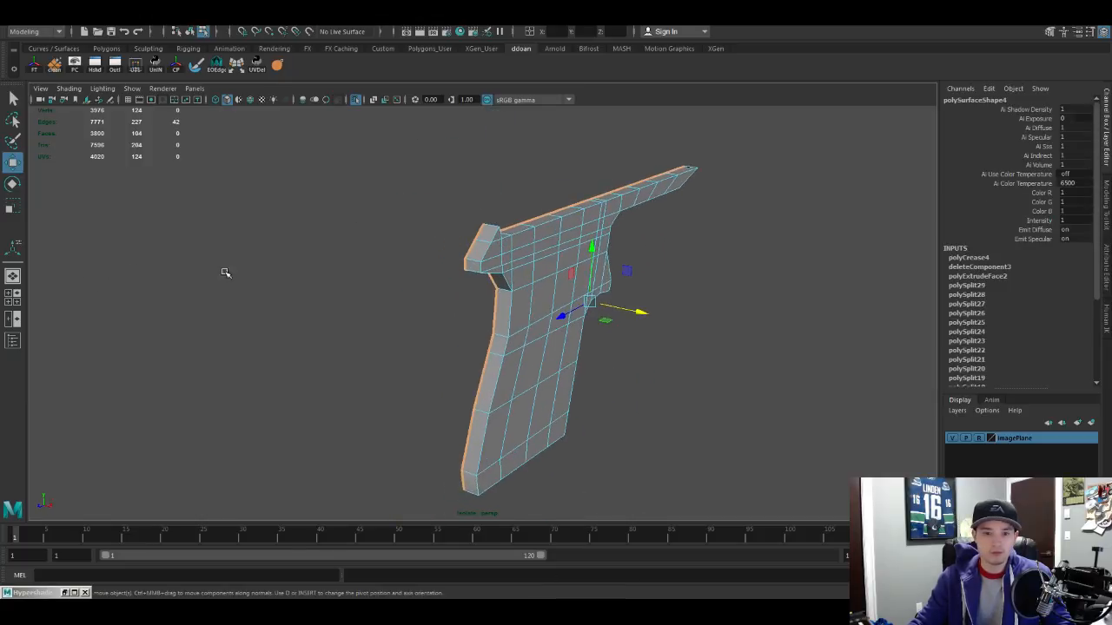
pyautogui.keyDown('alt'); pyautogui.moveTo(226, 273); pyautogui.dragTo(286, 303, button='right'); pyautogui.keyUp('alt')
# Step: Select the outer side's border edges along the top of the rail and around the rear notch of the frame
pyautogui.doubleClick(477, 241)
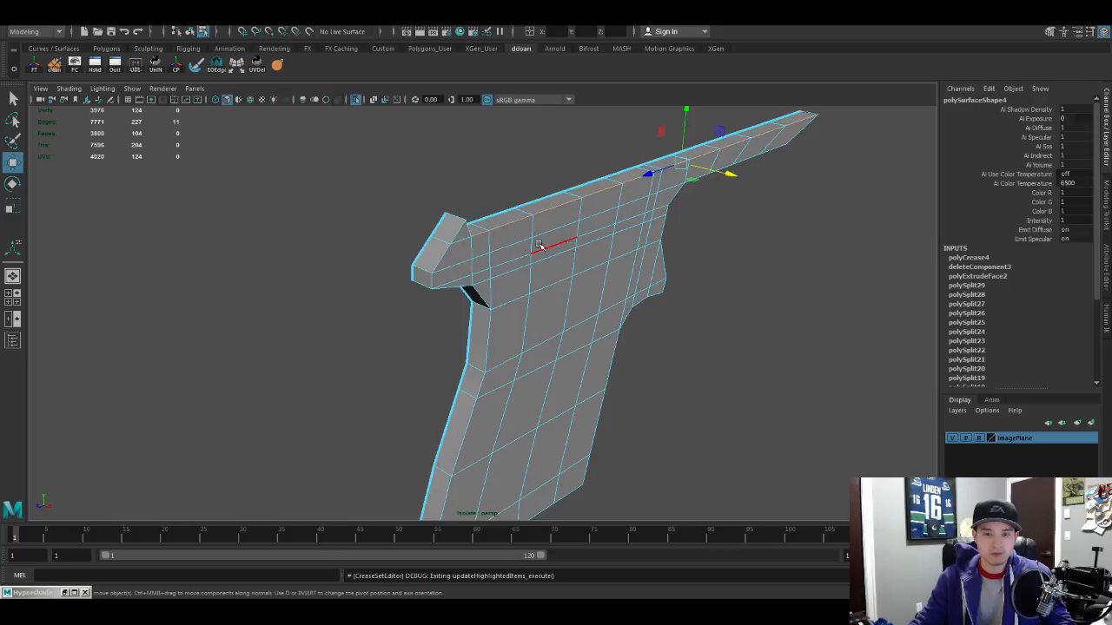
pyautogui.keyDown('alt'); pyautogui.moveTo(521, 247); pyautogui.dragTo(459, 249); pyautogui.keyUp('alt')
pyautogui.scroll(2, 340, 218)
pyautogui.keyDown('shift'); pyautogui.doubleClick(289, 218); pyautogui.keyUp('shift')
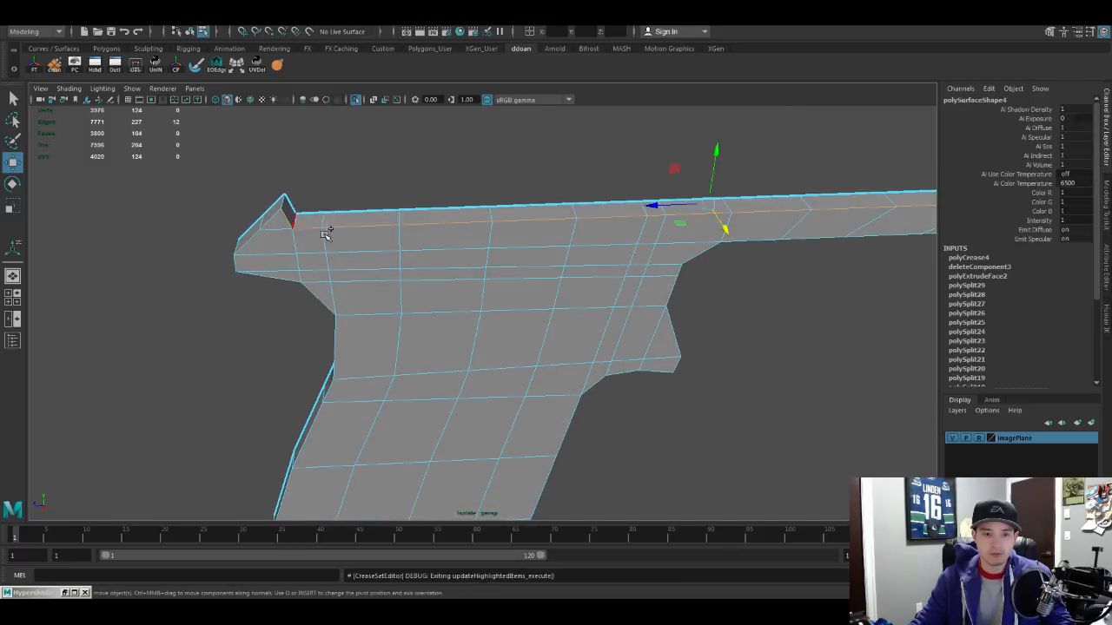
pyautogui.keyDown('alt'); pyautogui.moveTo(330, 233); pyautogui.dragTo(296, 206); pyautogui.keyUp('alt')
pyautogui.keyDown('shift'); pyautogui.doubleClick(300, 189); pyautogui.keyUp('shift')
pyautogui.keyDown('alt'); pyautogui.moveTo(323, 274); pyautogui.dragTo(345, 235); pyautogui.keyUp('alt')
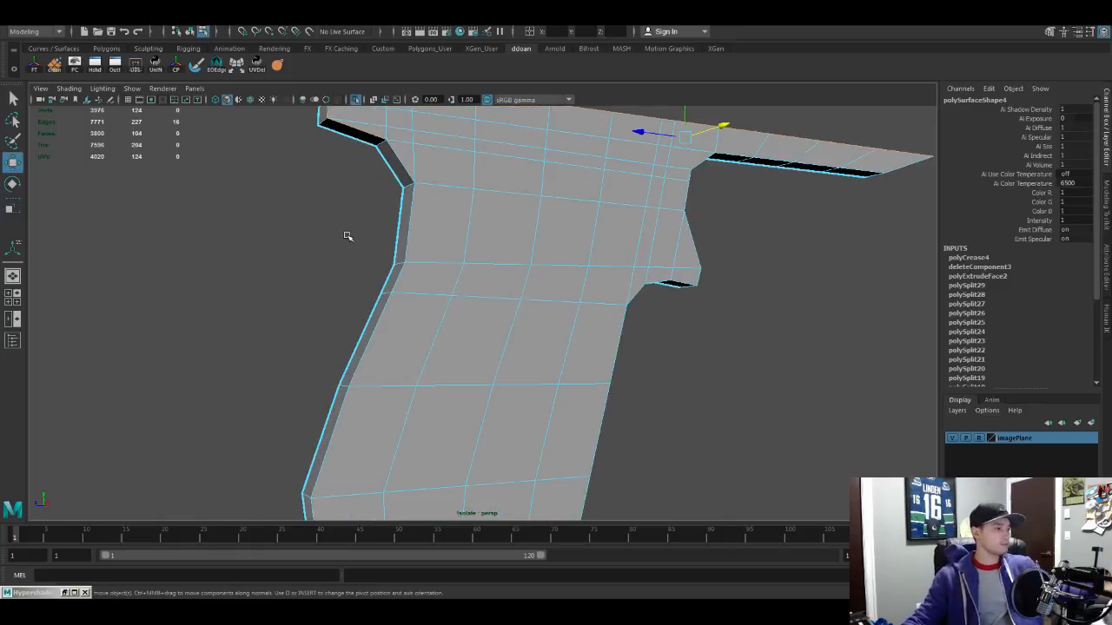
# Step: Add the border edges down the back, along the bottom and up the front of the grip to the edge selection
pyautogui.scroll(-3, 375, 254)
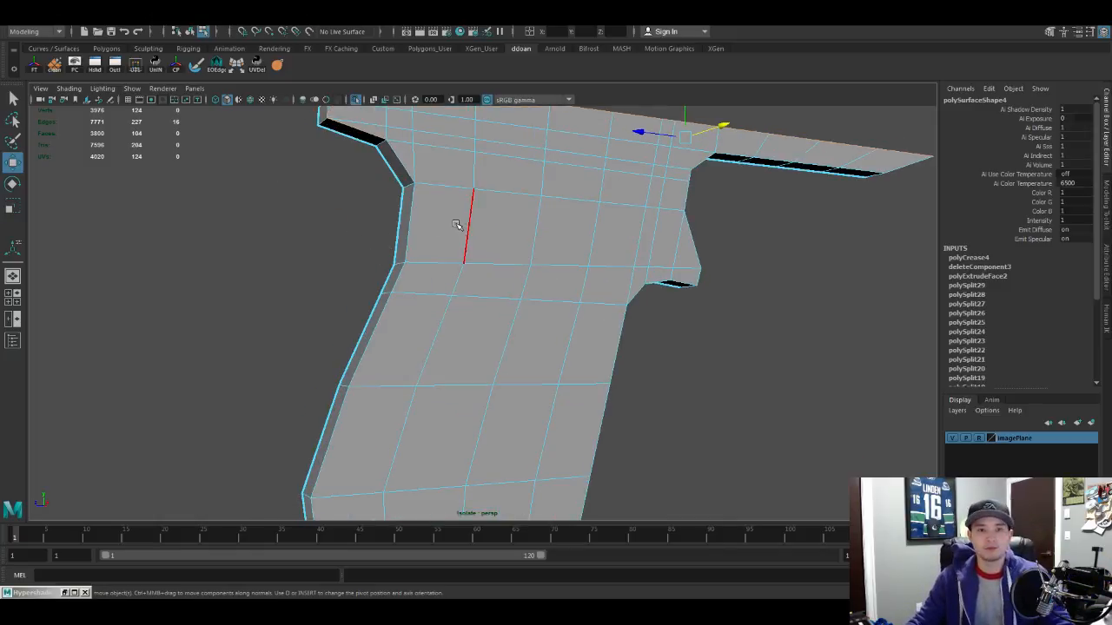
pyautogui.keyDown('shift'); pyautogui.click(405, 169); pyautogui.keyUp('shift')
pyautogui.keyDown('alt'); pyautogui.moveTo(406, 171); pyautogui.dragTo(467, 259); pyautogui.keyUp('alt')
pyautogui.keyDown('shift'); pyautogui.doubleClick(449, 239); pyautogui.keyUp('shift')
pyautogui.keyDown('shift'); pyautogui.doubleClick(446, 339); pyautogui.keyUp('shift')
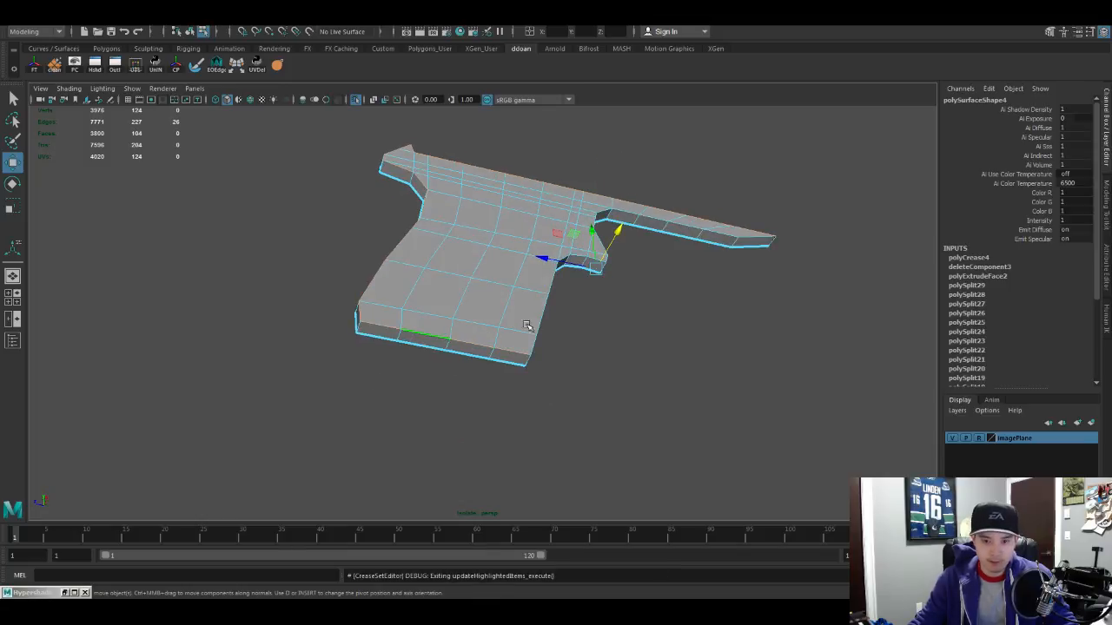
pyautogui.keyDown('alt'); pyautogui.moveTo(528, 323); pyautogui.dragTo(578, 198); pyautogui.keyUp('alt')
pyautogui.keyDown('shift'); pyautogui.doubleClick(512, 309); pyautogui.keyUp('shift')
pyautogui.scroll(3, 556, 318)
pyautogui.keyDown('shift'); pyautogui.doubleClick(524, 251); pyautogui.keyUp('shift')
pyautogui.keyDown('shift'); pyautogui.doubleClick(522, 196); pyautogui.keyUp('shift')
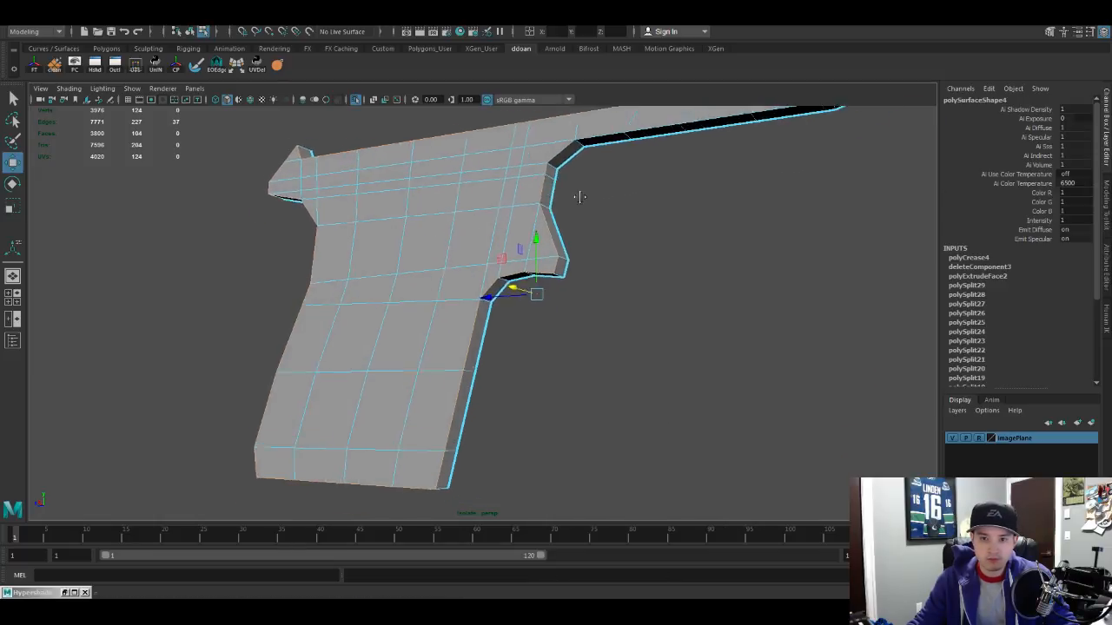
# Step: Add the border edges along the rail's underside and front tip, and crease the completed outer edge loop
pyautogui.keyDown('alt'); pyautogui.moveTo(579, 197); pyautogui.dragTo(551, 275, button='middle'); pyautogui.keyUp('alt')
pyautogui.keyDown('alt'); pyautogui.moveTo(550, 275); pyautogui.dragTo(618, 281); pyautogui.keyUp('alt')
pyautogui.keyDown('shift'); pyautogui.doubleClick(579, 198); pyautogui.keyUp('shift')
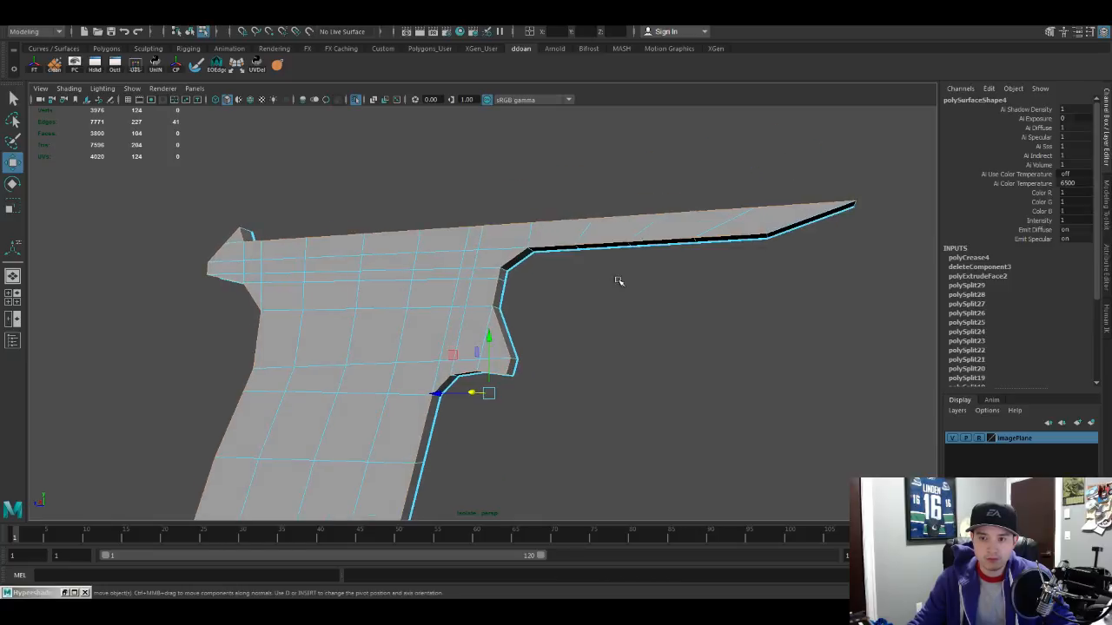
pyautogui.keyDown('shift'); pyautogui.click(781, 231); pyautogui.keyUp('shift')
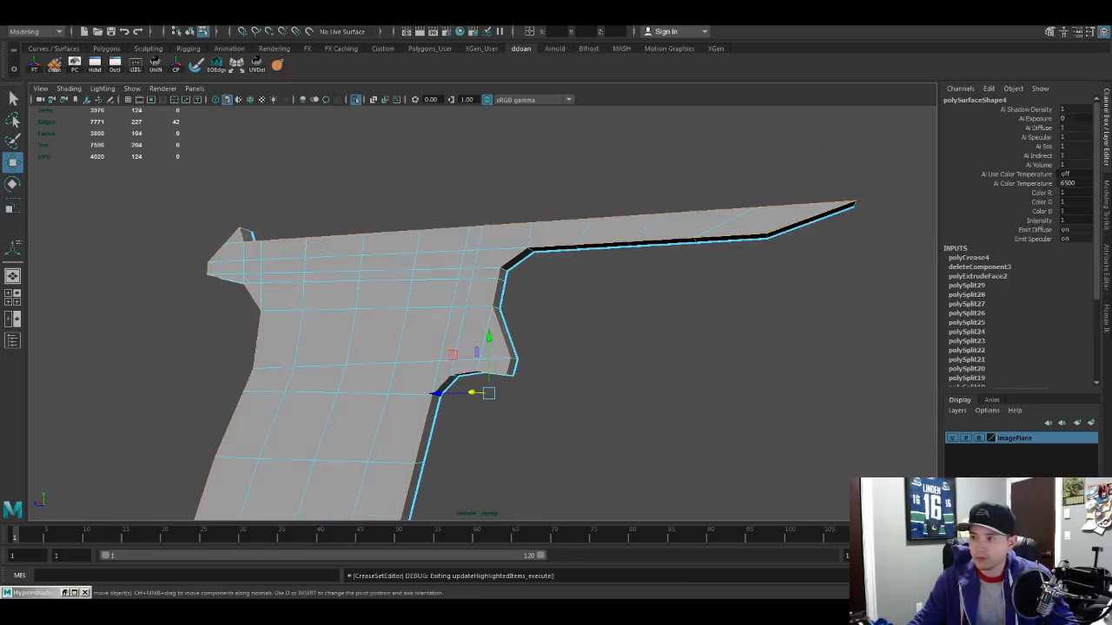
pyautogui.keyDown('alt'); pyautogui.moveTo(434, 358); pyautogui.dragTo(426, 316); pyautogui.keyUp('alt')
pyautogui.hotkey('ctrl', 'shift', 'a')
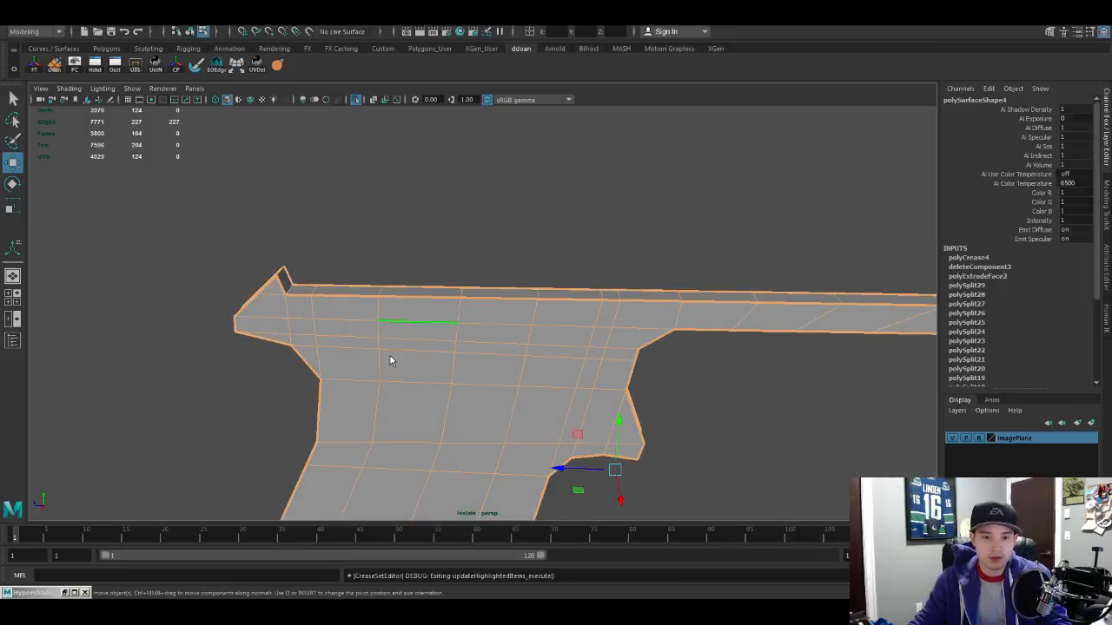
# Step: Return to object mode and check the frame in smooth preview before going back to the unsmoothed display
pyautogui.press('F8')
pyautogui.press('3')
pyautogui.press('f')
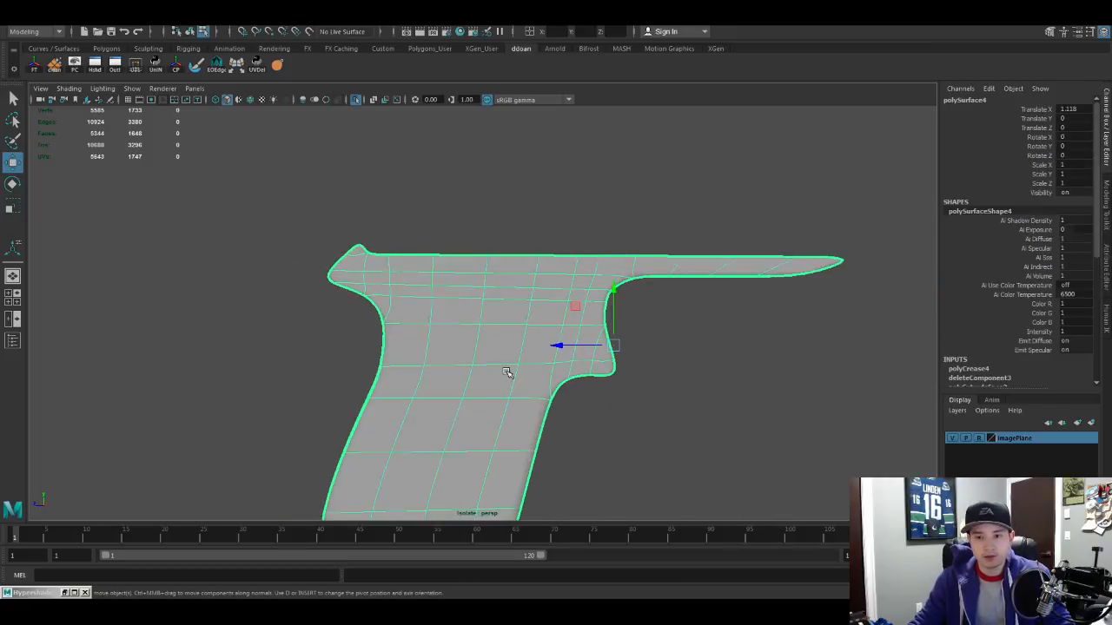
pyautogui.press('1')
pyautogui.keyDown('alt'); pyautogui.moveTo(539, 382); pyautogui.dragTo(606, 420); pyautogui.keyUp('alt')
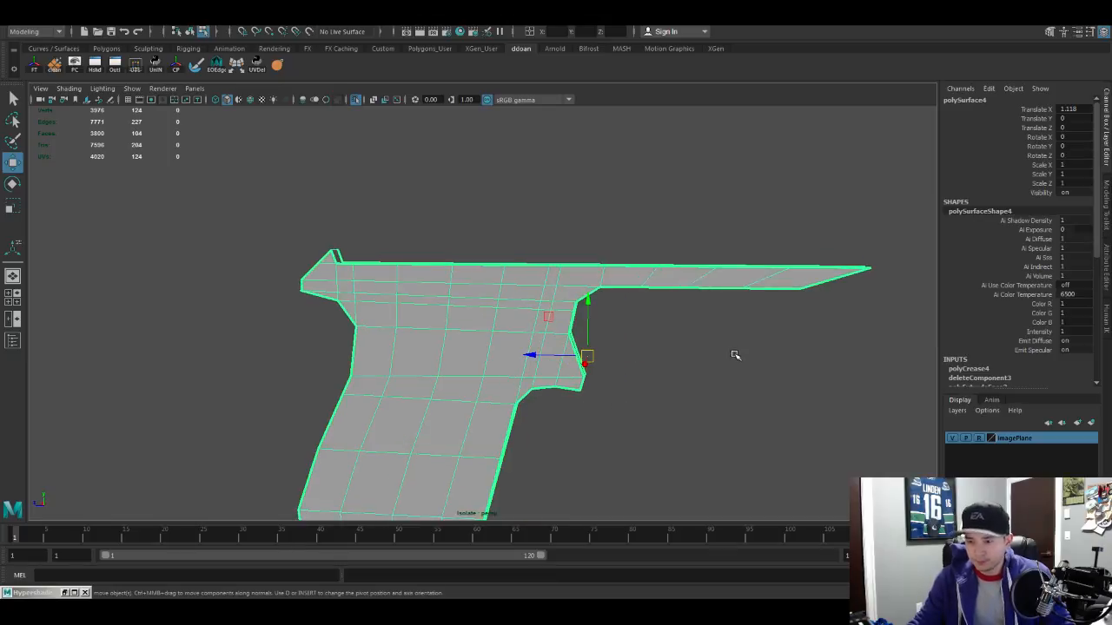
# Step: Examine the frame's transform, mesh component display and mesh control attributes for a smoothing setting
pyautogui.hotkey('ctrl', 'a')
pyautogui.click(850, 198)
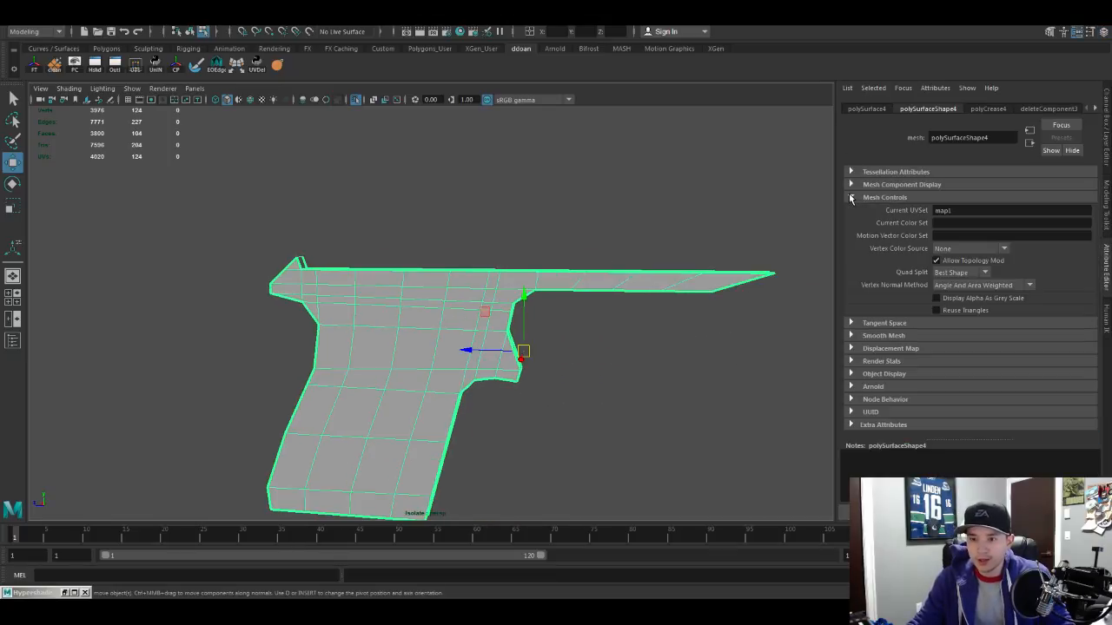
pyautogui.click(850, 185)
pyautogui.click(850, 185)
pyautogui.click(850, 186)
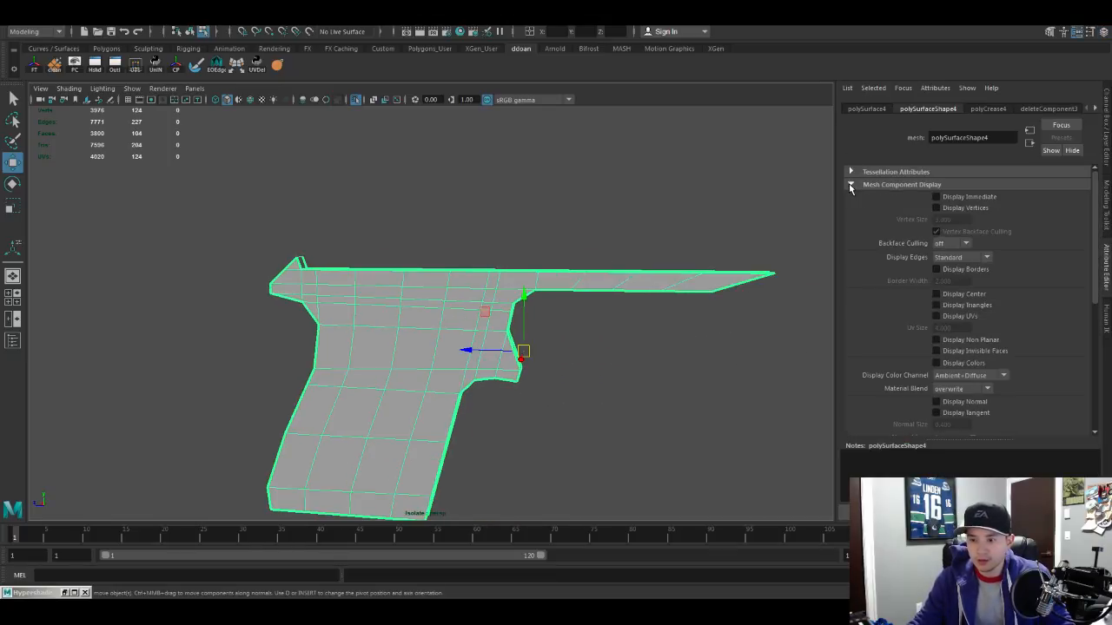
pyautogui.click(850, 186)
pyautogui.click(868, 110)
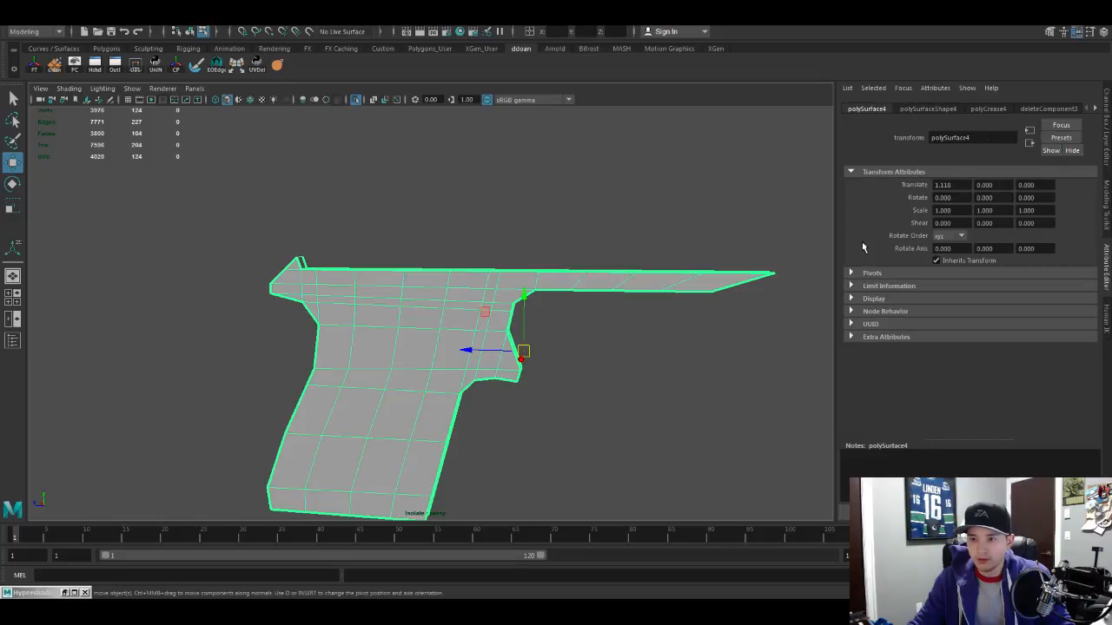
pyautogui.click(912, 110)
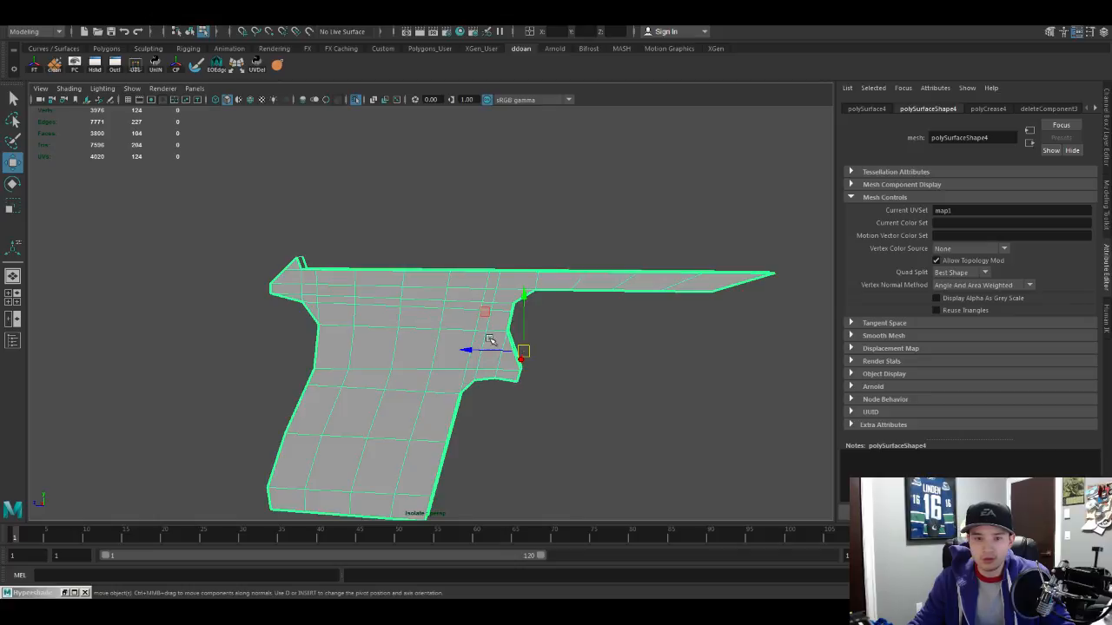
# Step: Set UV Boundary Smoothing to Preserve Edges and Corners in the frame's OpenSubdiv smooth mesh controls
pyautogui.click(850, 336)
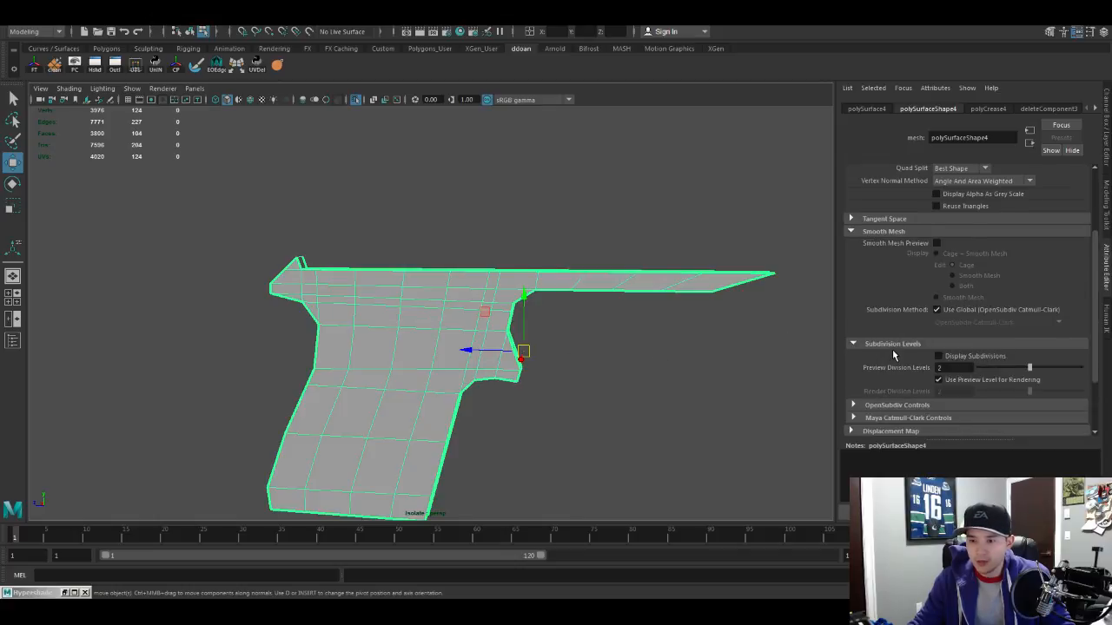
pyautogui.scroll(-4, 928, 332)
pyautogui.click(853, 336)
pyautogui.scroll(-2, 894, 347)
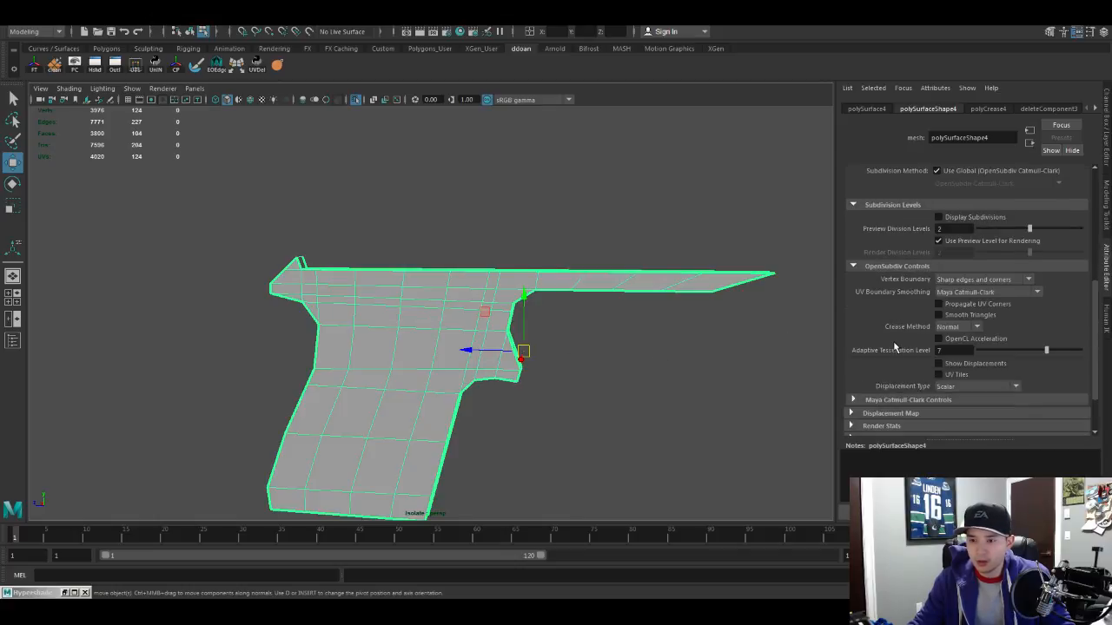
pyautogui.click(964, 292)
pyautogui.click(970, 316)
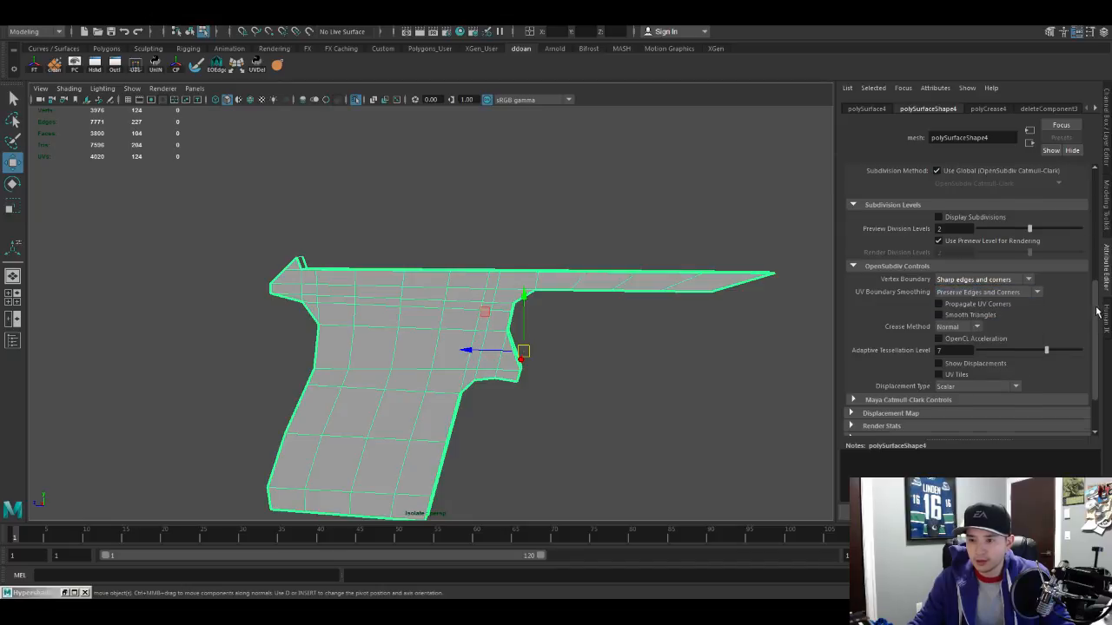
pyautogui.moveTo(1096, 311); pyautogui.dragTo(1093, 339)
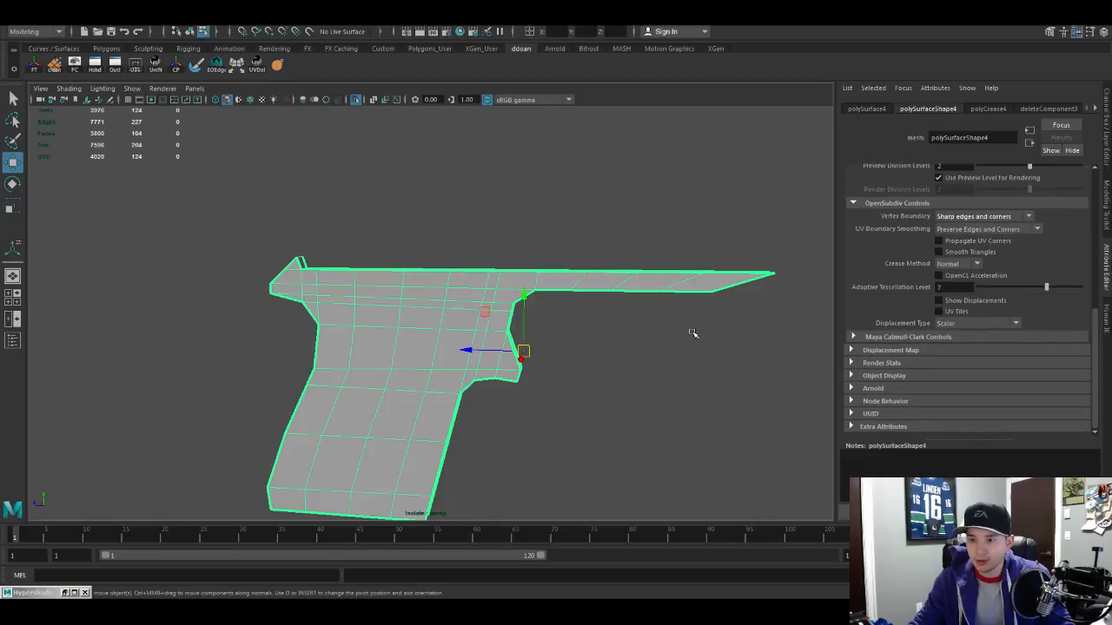
# Step: Show the frame in smooth preview and end its isolation so the reference image and other parts are displayed
pyautogui.keyDown('alt'); pyautogui.moveTo(692, 333); pyautogui.dragTo(551, 325); pyautogui.keyUp('alt')
pyautogui.press('3')
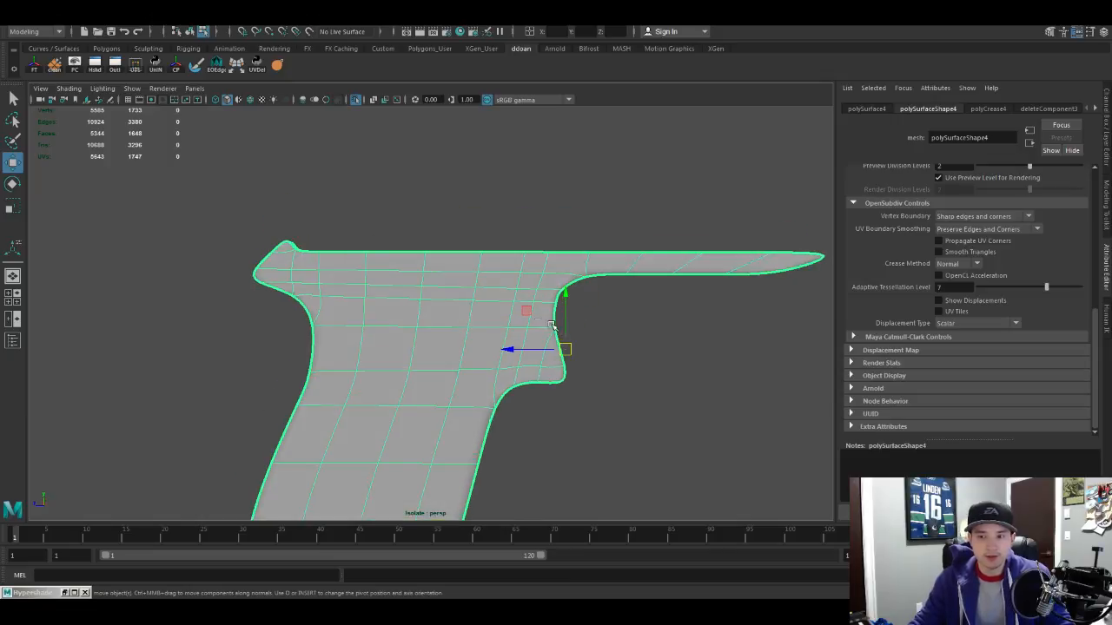
pyautogui.keyDown('alt'); pyautogui.moveTo(551, 325); pyautogui.dragTo(559, 320, button='right'); pyautogui.keyUp('alt')
pyautogui.moveTo(558, 320)
pyautogui.keyDown('alt'); pyautogui.mouseDown()
pyautogui.moveTo(521, 340)
pyautogui.moveTo(560, 304)
pyautogui.mouseUp(); pyautogui.keyUp('alt')
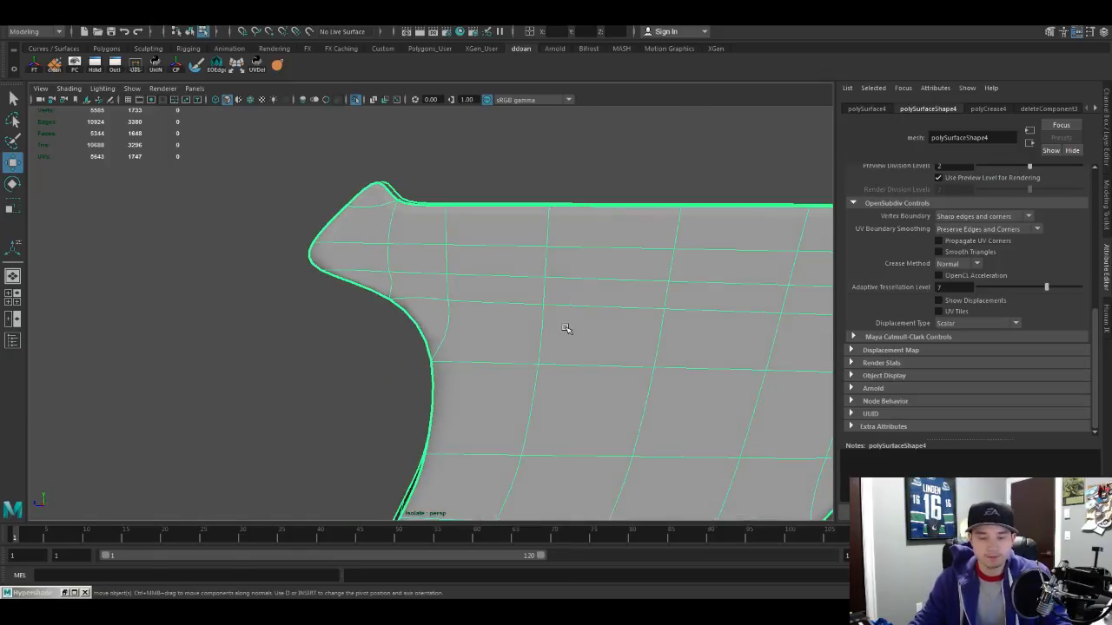
pyautogui.hotkey('ctrl', '1')
pyautogui.keyDown('alt'); pyautogui.moveTo(566, 328); pyautogui.dragTo(469, 330, button='right'); pyautogui.keyUp('alt')
pyautogui.keyDown('alt'); pyautogui.moveTo(556, 321); pyautogui.dragTo(590, 318); pyautogui.keyUp('alt')
pyautogui.keyDown('alt'); pyautogui.moveTo(591, 318); pyautogui.dragTo(608, 319, button='right'); pyautogui.keyUp('alt')
pyautogui.keyDown('alt'); pyautogui.moveTo(591, 321); pyautogui.dragTo(560, 318); pyautogui.keyUp('alt')
# Step: Select all the flat faces on the outer side of the frame, leaving out its thickness faces
pyautogui.press('v')
pyautogui.moveTo(520, 286); pyautogui.dragTo(520, 317, button='right')
pyautogui.keyDown('alt'); pyautogui.moveTo(520, 318); pyautogui.dragTo(492, 260); pyautogui.keyUp('alt')
pyautogui.click(476, 246)
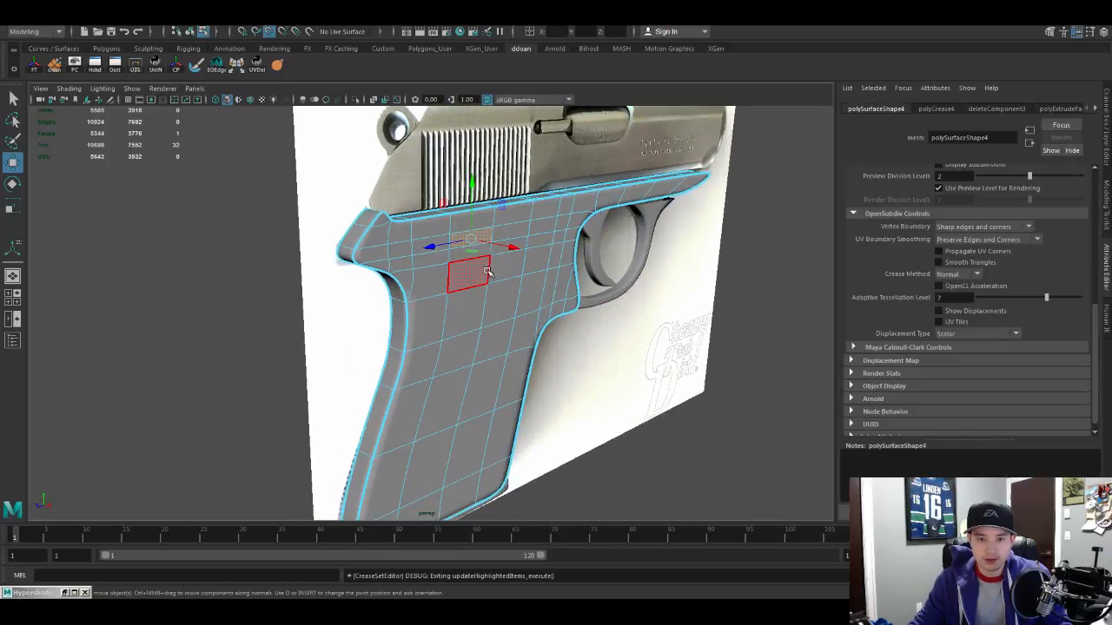
pyautogui.doubleClick(497, 275)
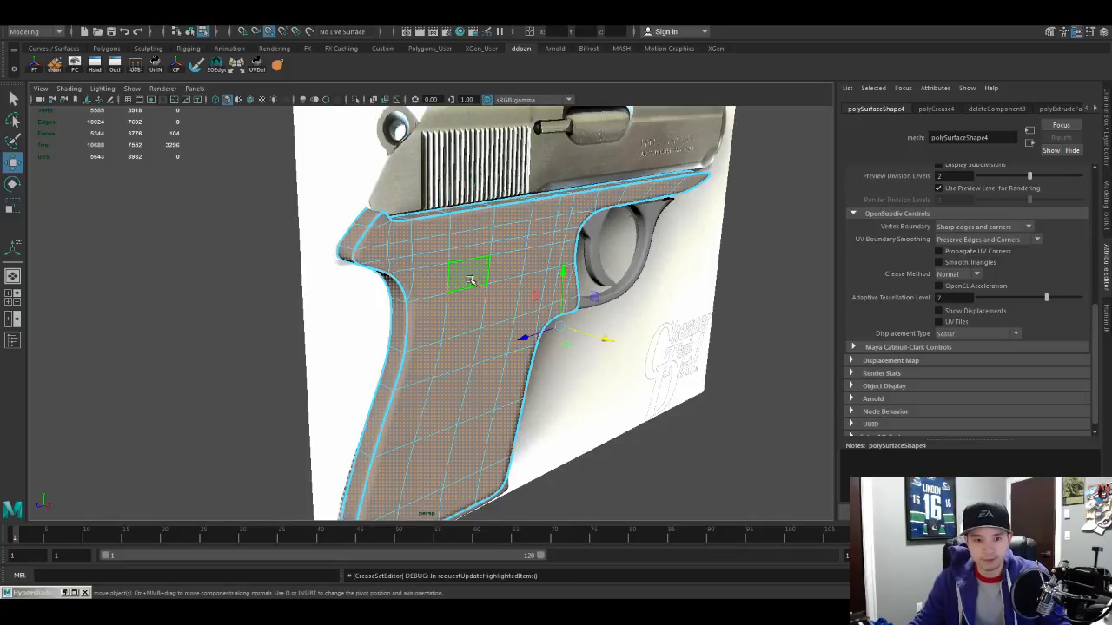
pyautogui.click(472, 271)
pyautogui.keyDown('alt'); pyautogui.moveTo(454, 307); pyautogui.dragTo(504, 329); pyautogui.keyUp('alt')
pyautogui.scroll(5, 521, 318)
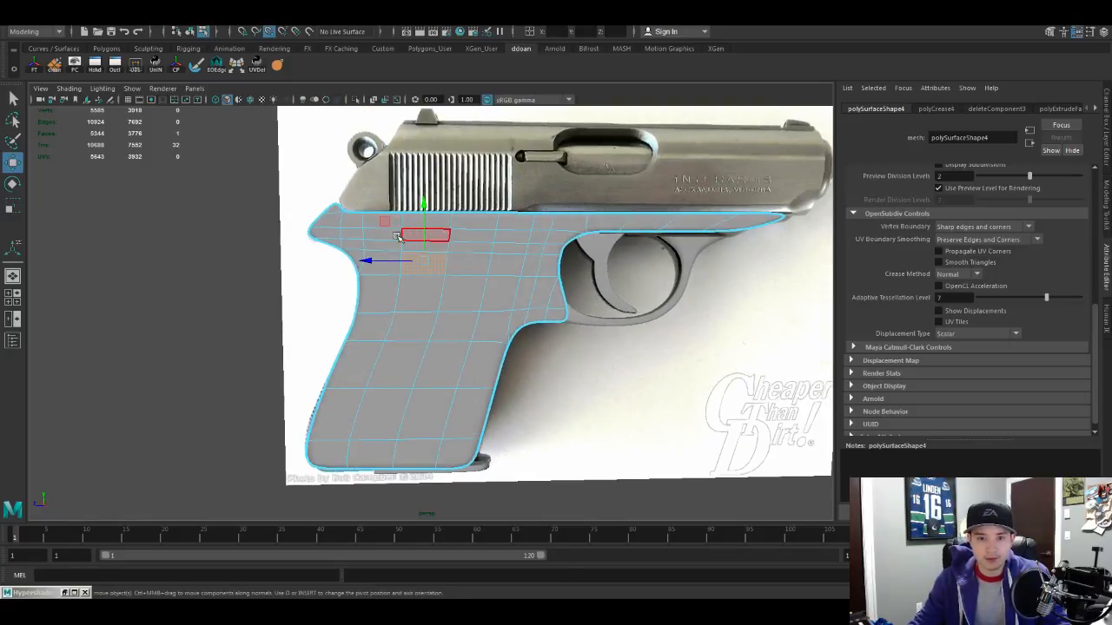
pyautogui.moveTo(335, 212)
pyautogui.keyDown('shift'); pyautogui.mouseDown()
pyautogui.moveTo(382, 304)
pyautogui.moveTo(356, 374)
pyautogui.moveTo(347, 447)
pyautogui.moveTo(422, 247)
pyautogui.moveTo(483, 228)
pyautogui.moveTo(440, 443)
pyautogui.moveTo(484, 343)
pyautogui.moveTo(509, 244)
pyautogui.moveTo(521, 306)
pyautogui.moveTo(573, 224)
pyautogui.moveTo(734, 222)
pyautogui.moveTo(577, 348)
pyautogui.mouseUp(); pyautogui.keyUp('shift')
pyautogui.hotkey('ctrl', 'shift', 'i')
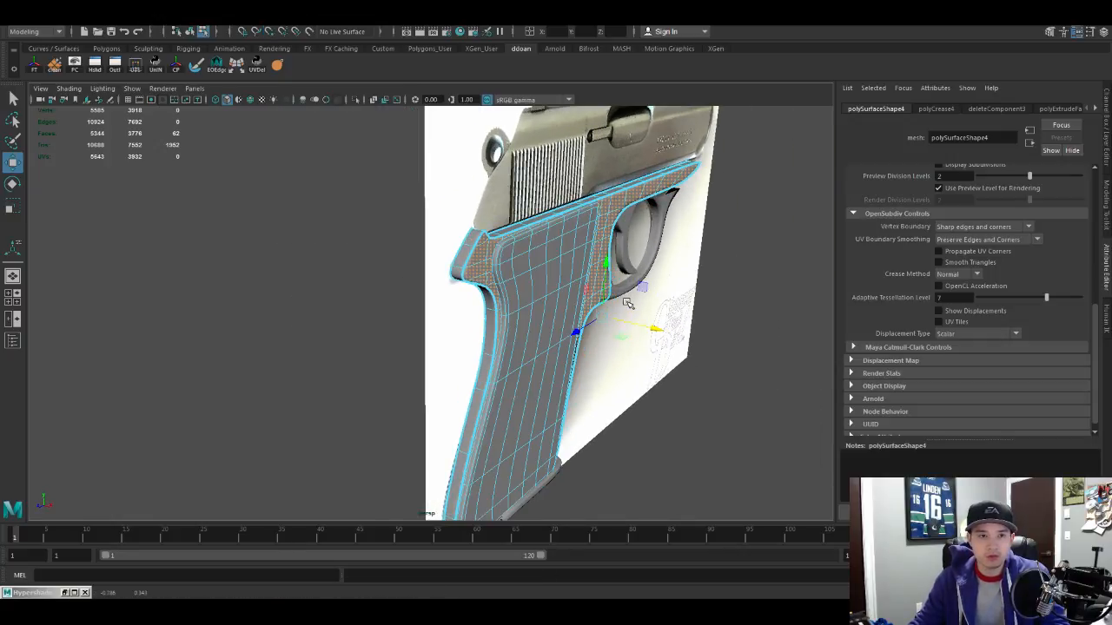
# Step: Move the selected outer faces inward along X so the grip panel stands proud, and return to object mode
pyautogui.moveTo(658, 331); pyautogui.dragTo(489, 282)
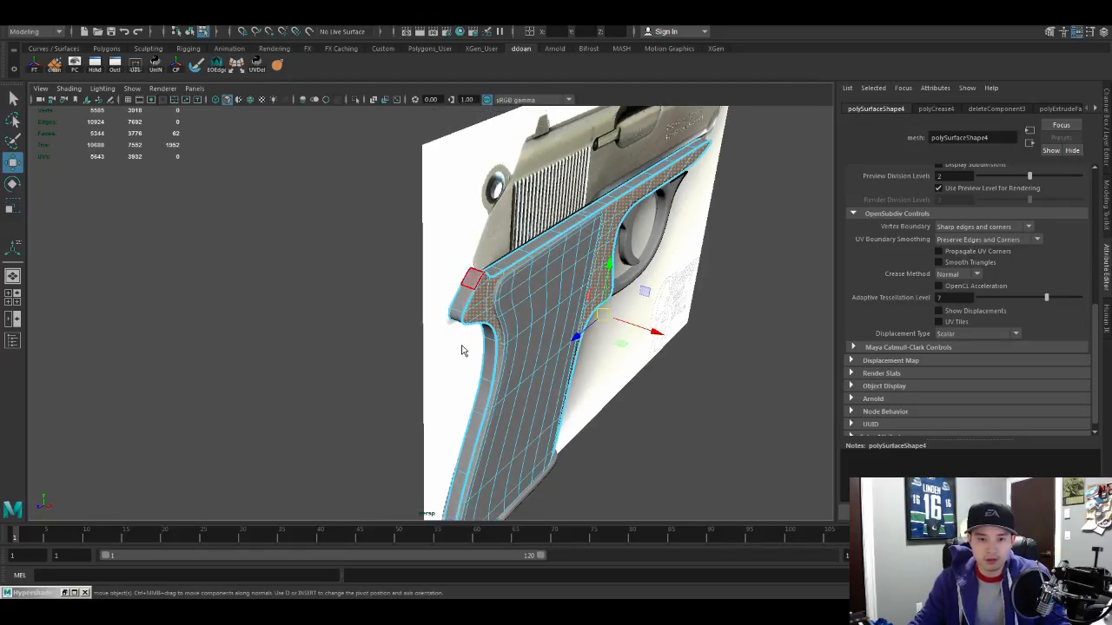
pyautogui.keyDown('alt'); pyautogui.moveTo(461, 350); pyautogui.dragTo(391, 312); pyautogui.keyUp('alt')
pyautogui.click(323, 290)
pyautogui.scroll(6, 322, 267)
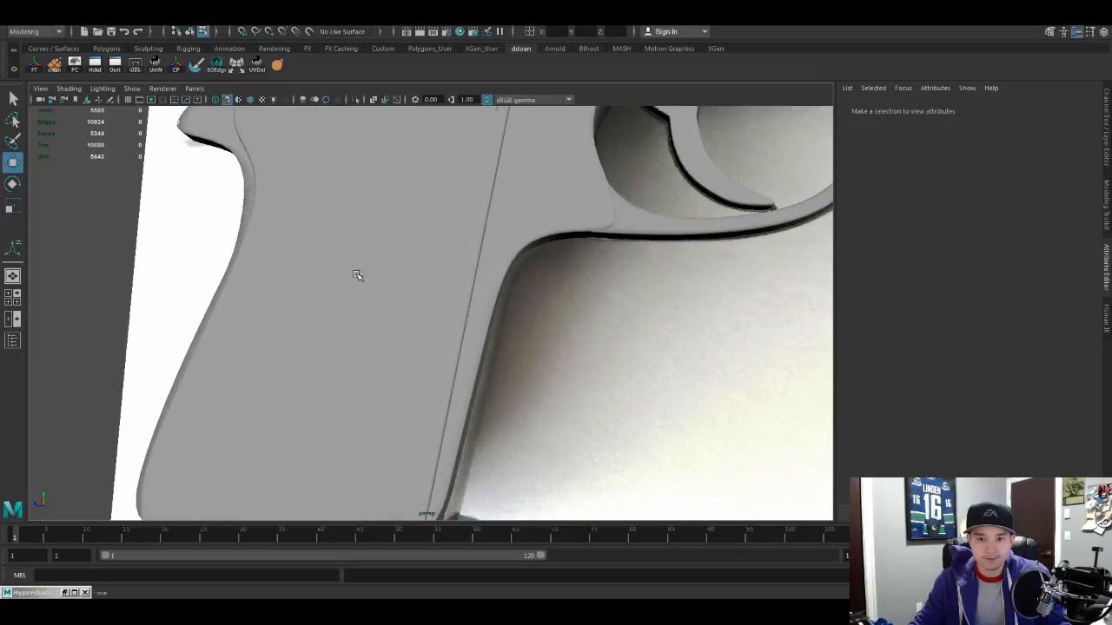
pyautogui.keyDown('alt'); pyautogui.moveTo(356, 274); pyautogui.dragTo(424, 311); pyautogui.keyUp('alt')
pyautogui.hotkey('ctrl', 'z')
pyautogui.scroll(-4, 424, 255)
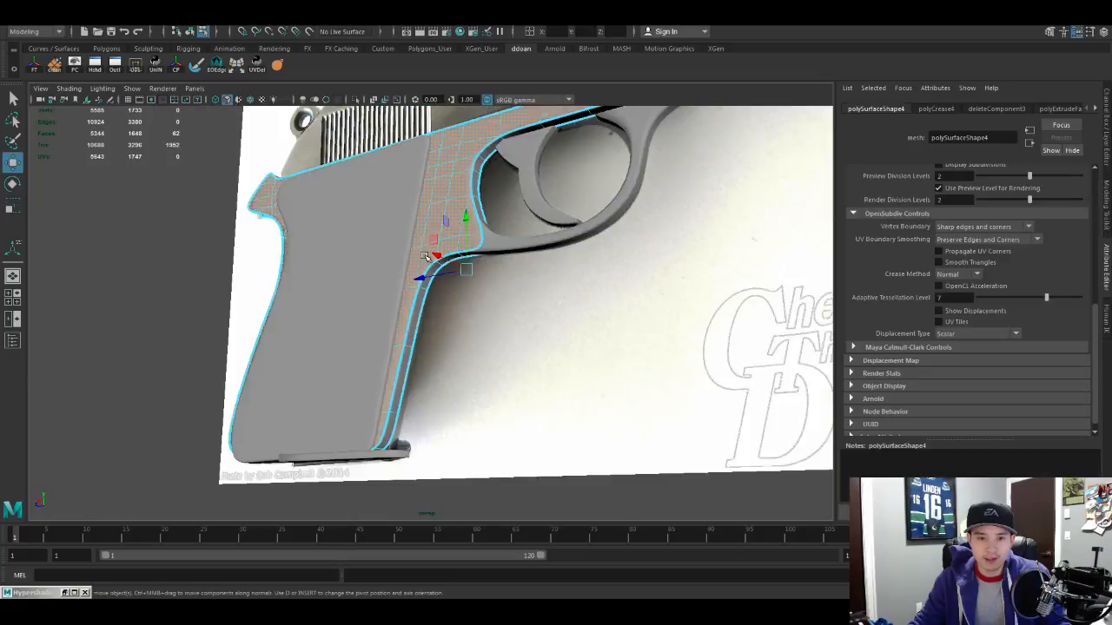
pyautogui.keyDown('alt'); pyautogui.moveTo(425, 255); pyautogui.dragTo(534, 286); pyautogui.keyUp('alt')
pyautogui.keyDown('alt'); pyautogui.moveTo(533, 286); pyautogui.dragTo(609, 372, button='middle'); pyautogui.keyUp('alt')
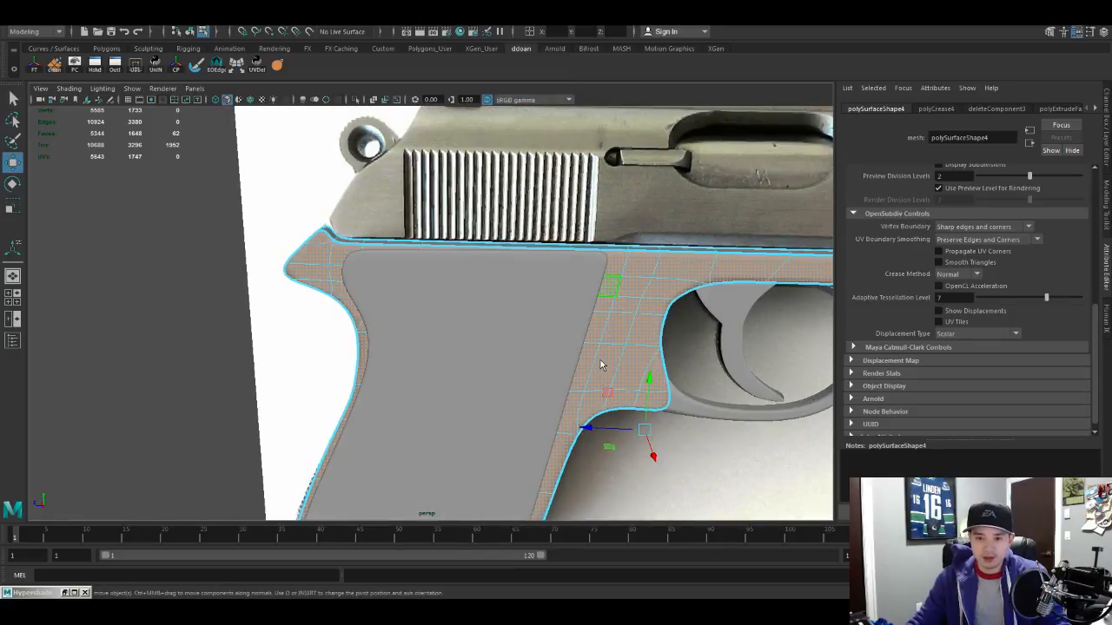
pyautogui.press('F8')
# Step: Select the short thickness edges at the rail's front tip and at the corner where its underside slants upward
pyautogui.scroll(-3, 600, 365)
pyautogui.keyDown('alt'); pyautogui.moveTo(631, 359); pyautogui.dragTo(572, 370); pyautogui.keyUp('alt')
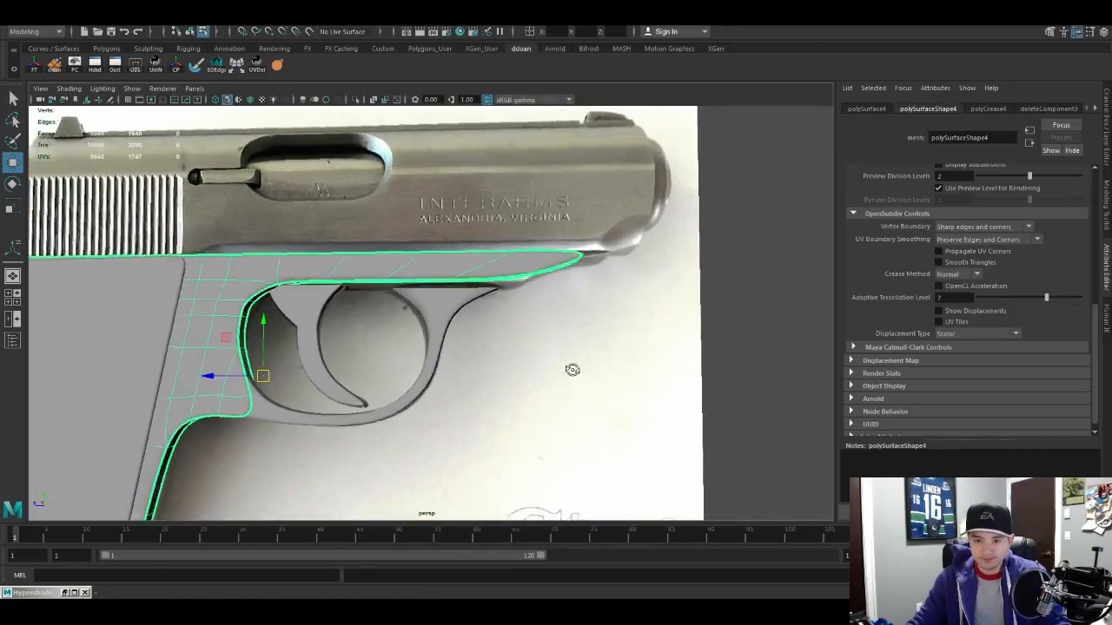
pyautogui.scroll(2, 569, 368)
pyautogui.scroll(4, 519, 288)
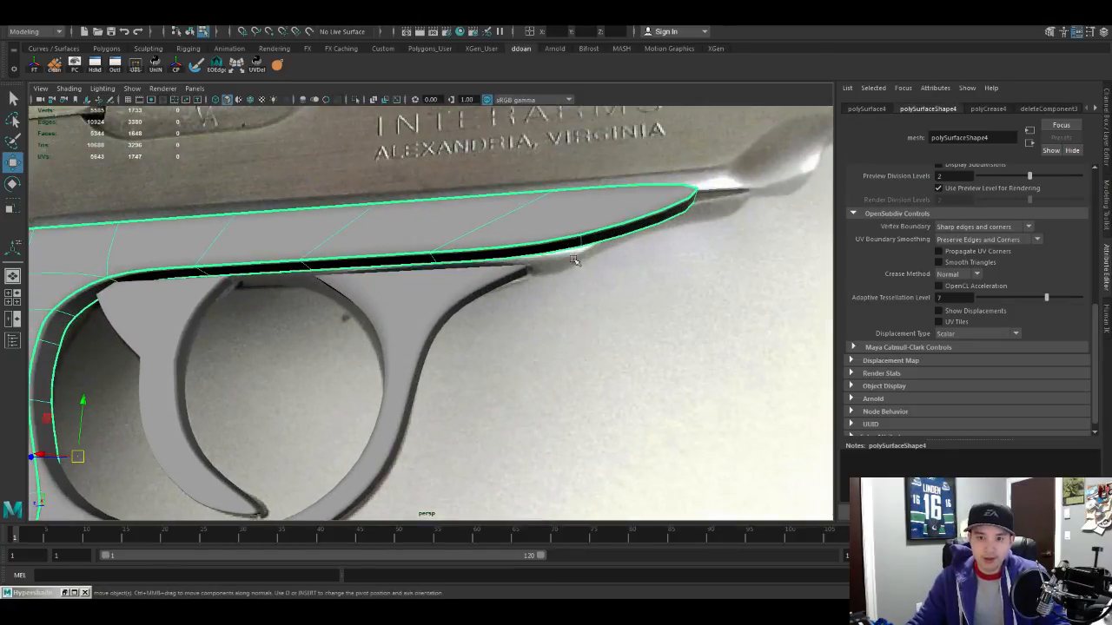
pyautogui.keyDown('alt'); pyautogui.moveTo(570, 240); pyautogui.dragTo(486, 277); pyautogui.keyUp('alt')
pyautogui.press('F10')
pyautogui.doubleClick(469, 314)
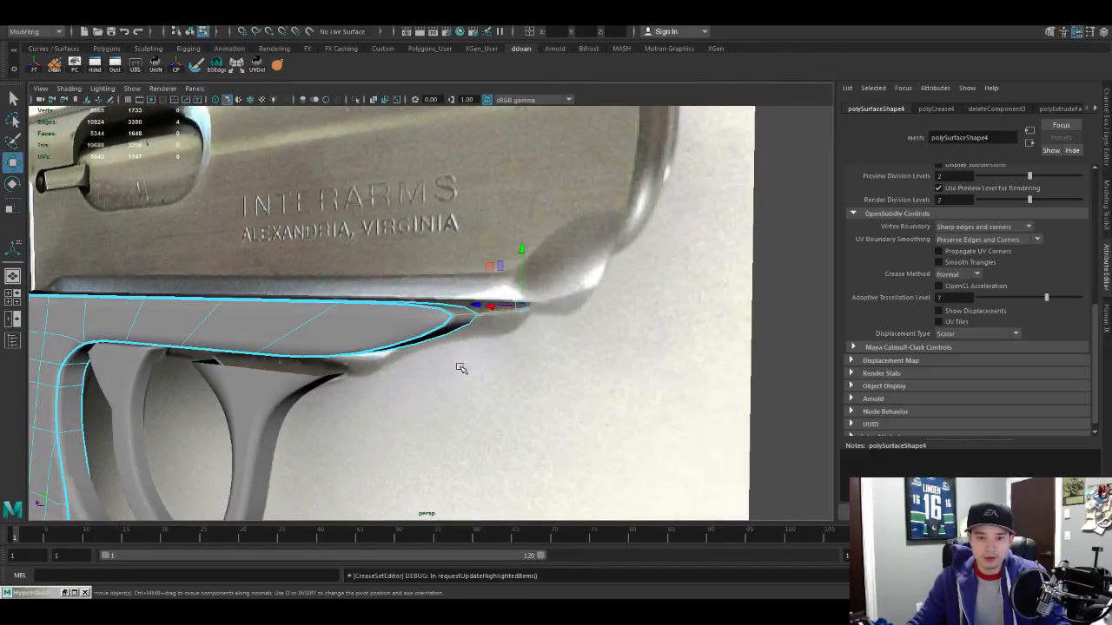
pyautogui.keyDown('alt'); pyautogui.moveTo(461, 367); pyautogui.dragTo(434, 260); pyautogui.keyUp('alt')
pyautogui.keyDown('shift'); pyautogui.doubleClick(546, 192); pyautogui.keyUp('shift')
pyautogui.moveTo(556, 258)
pyautogui.keyDown('alt'); pyautogui.mouseDown()
pyautogui.moveTo(575, 265)
pyautogui.moveTo(569, 259)
pyautogui.mouseUp(); pyautogui.keyUp('alt')
pyautogui.scroll(-4, 576, 267)
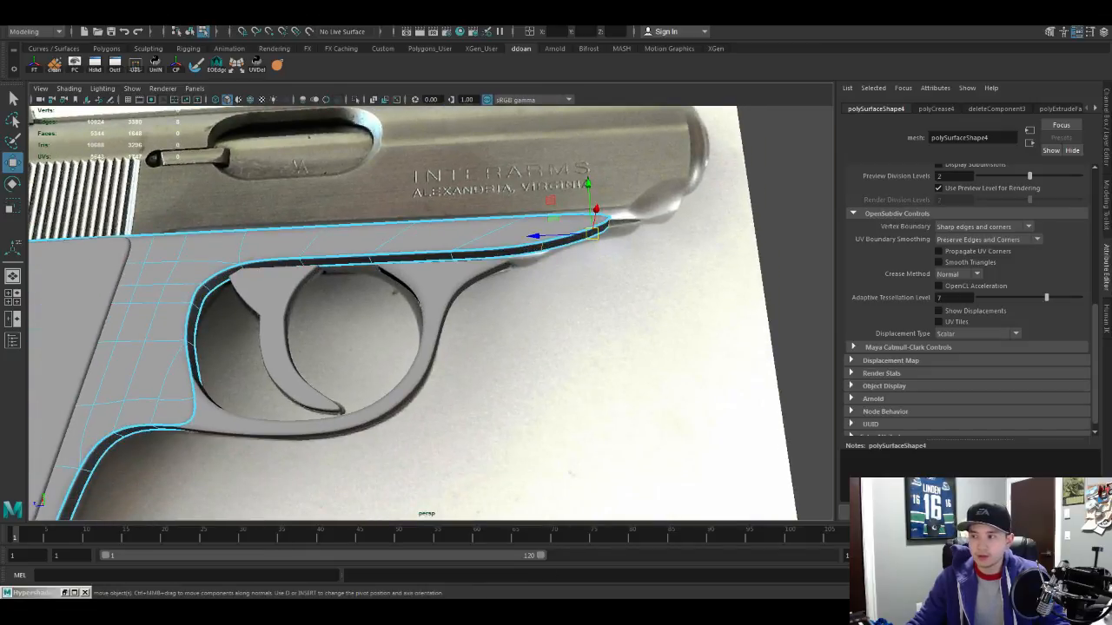
# Step: Crease the short thickness edge at the rail's front tip so it comes to a sharp point
pyautogui.press('1')
pyautogui.keyDown('alt'); pyautogui.moveTo(411, 326); pyautogui.dragTo(495, 309); pyautogui.keyUp('alt')
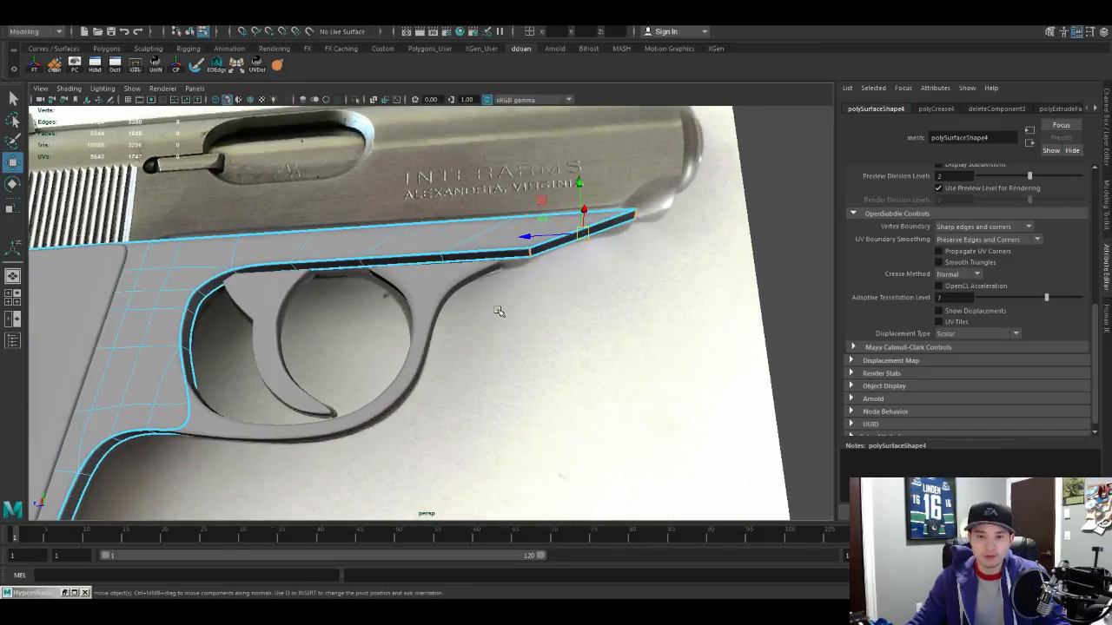
pyautogui.press('3')
pyautogui.click(442, 261)
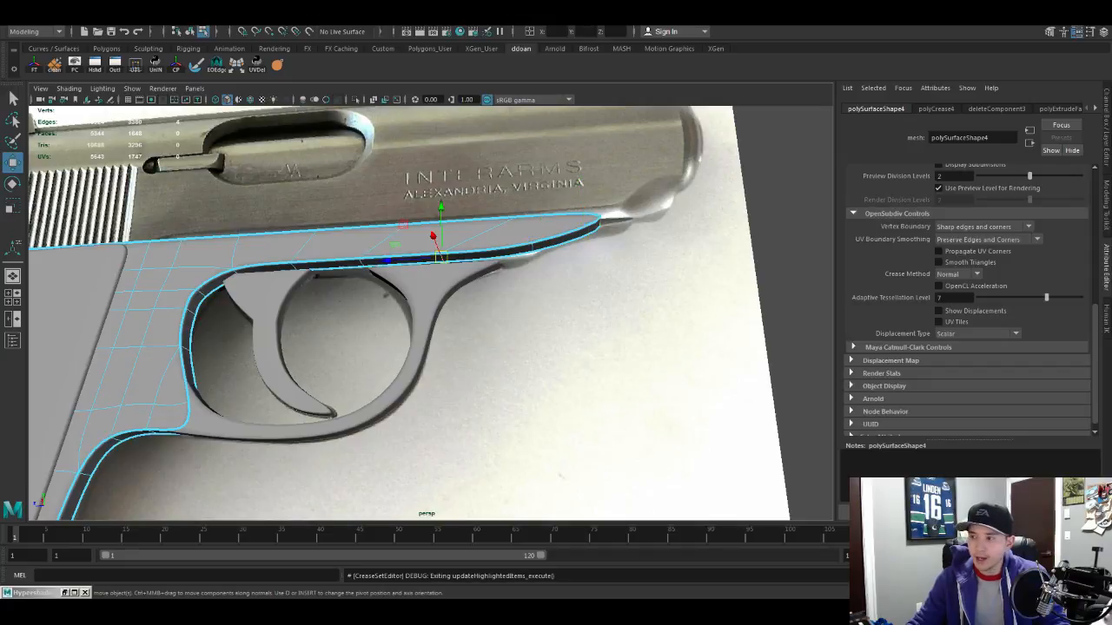
pyautogui.scroll(4, 588, 271)
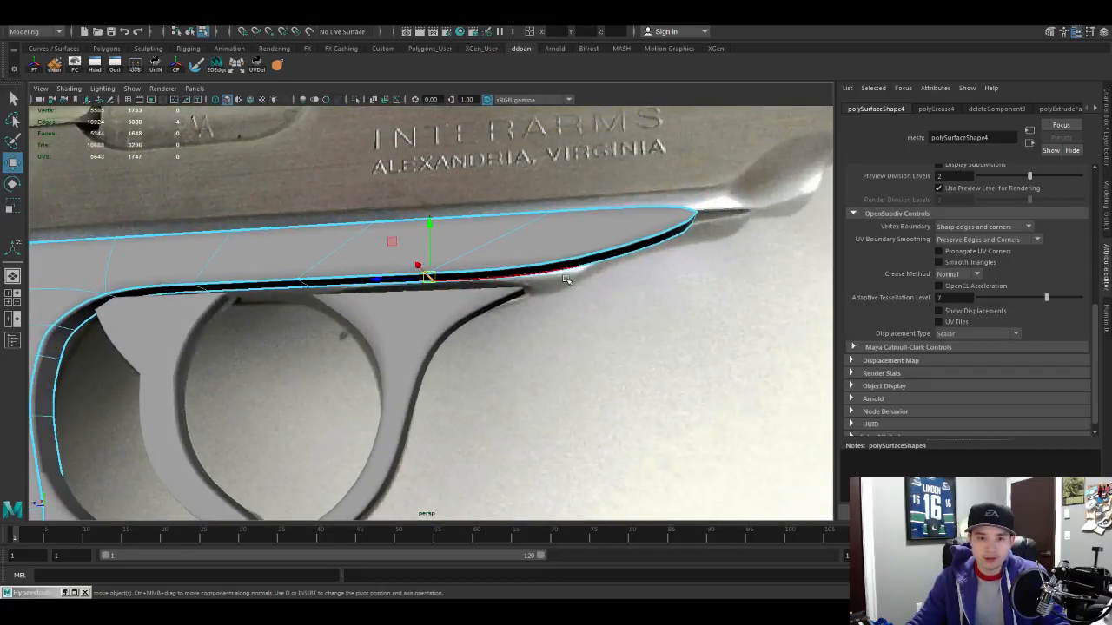
pyautogui.click(589, 266)
pyautogui.click(580, 263)
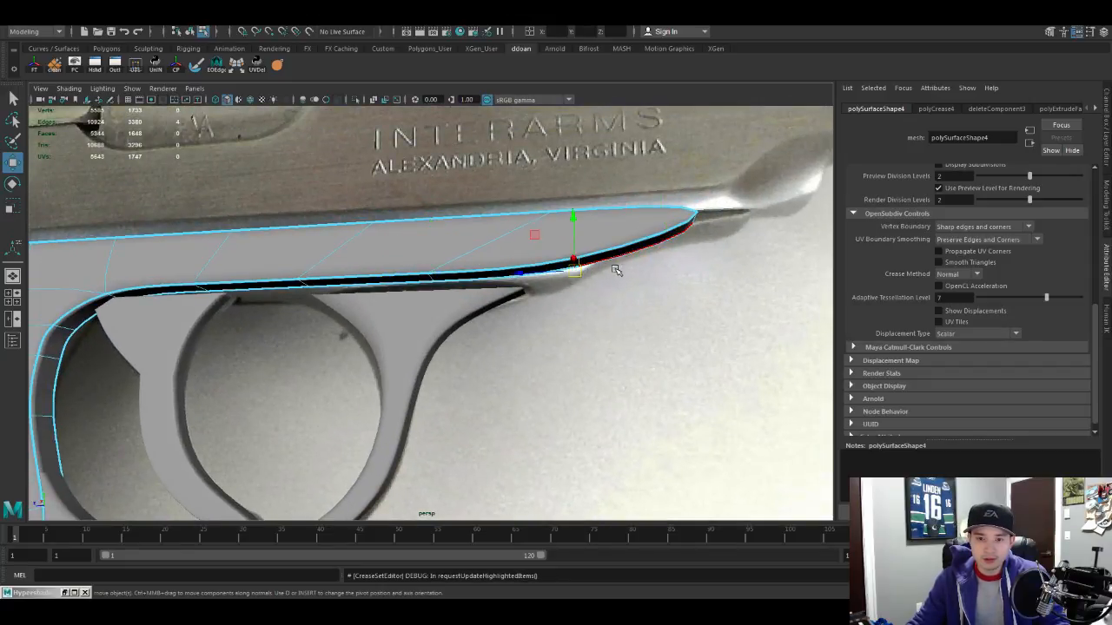
pyautogui.keyDown('alt'); pyautogui.moveTo(614, 271); pyautogui.dragTo(599, 263); pyautogui.keyUp('alt')
pyautogui.click(618, 228)
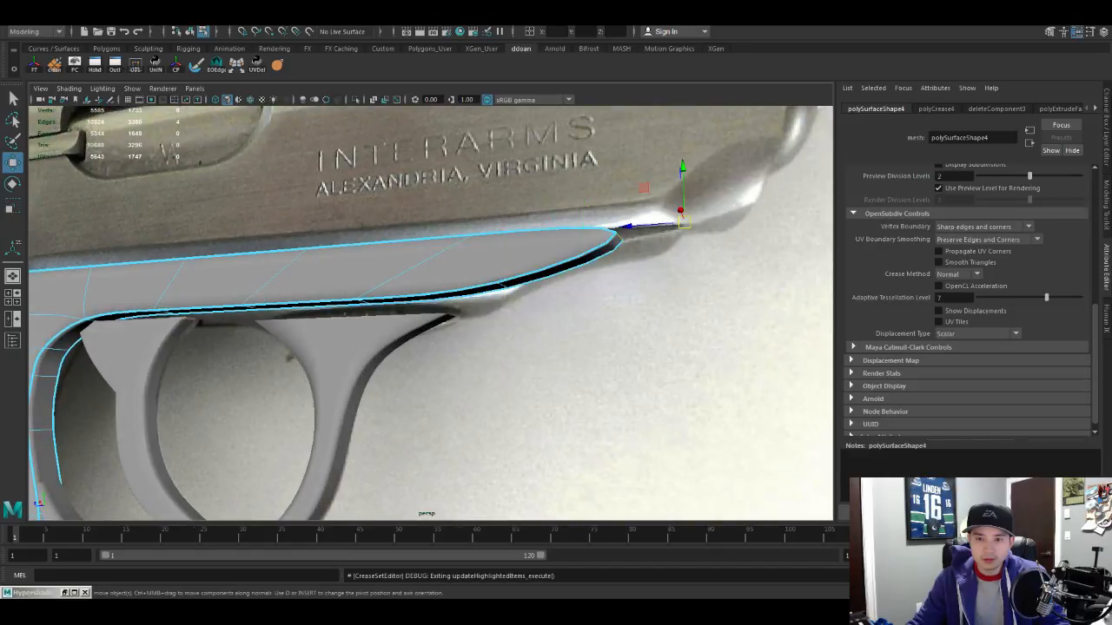
pyautogui.press('g')
pyautogui.moveTo(654, 247)
pyautogui.keyDown('alt'); pyautogui.mouseDown()
pyautogui.moveTo(635, 251)
pyautogui.moveTo(661, 238)
pyautogui.mouseUp(); pyautogui.keyUp('alt')
# Step: Move the thickness edge at the rail's underside corner slightly down along Y to follow the reference photo
pyautogui.click(582, 257)
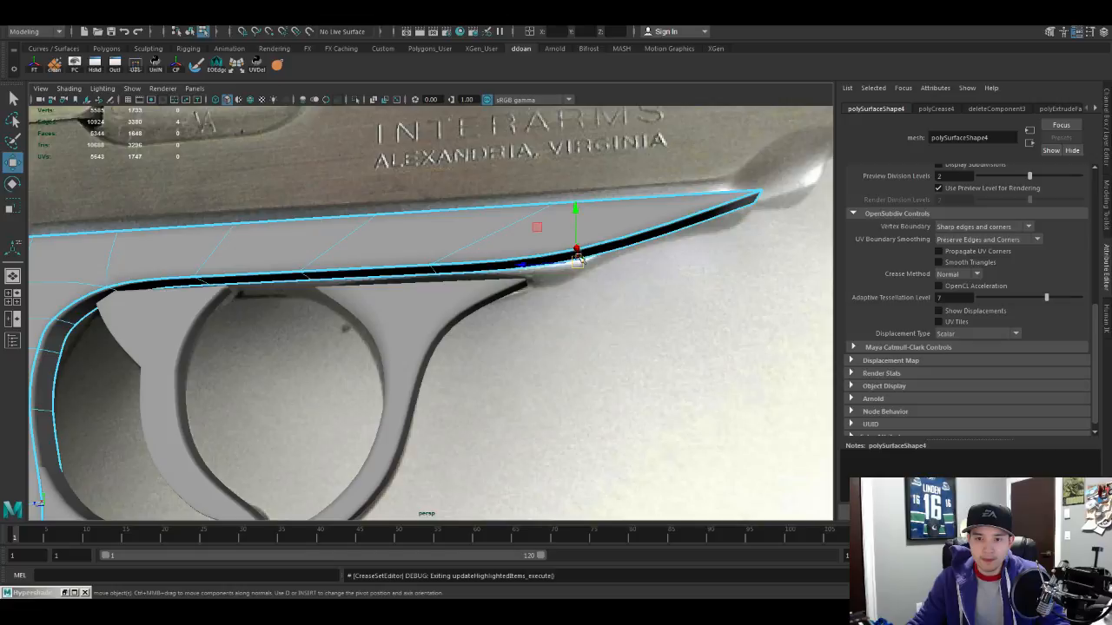
pyautogui.press('g')
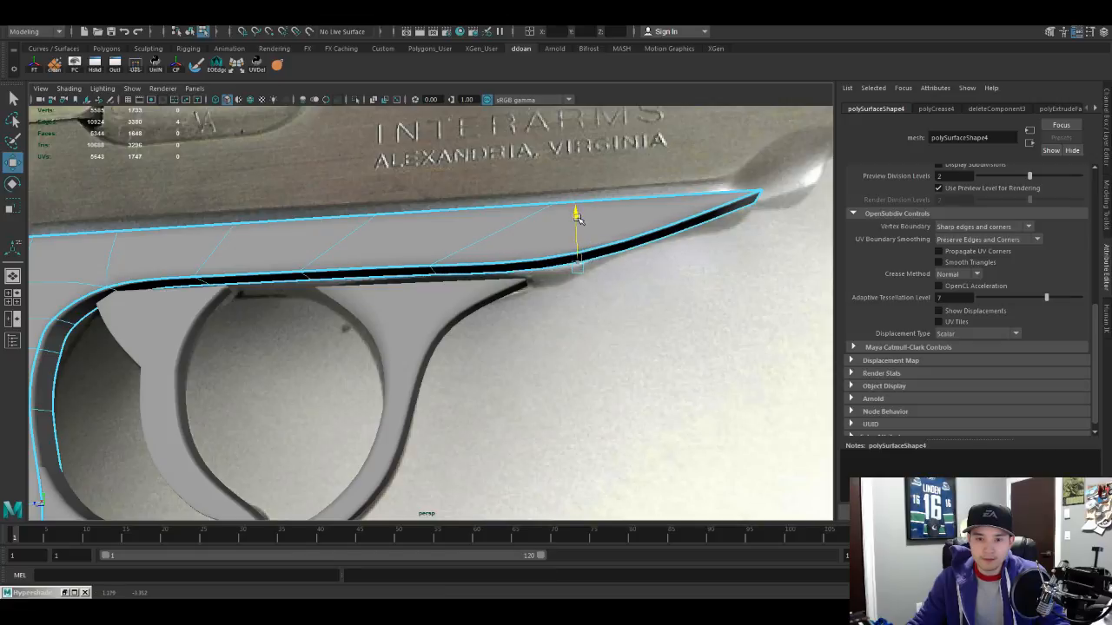
pyautogui.moveTo(523, 265)
pyautogui.keyDown('alt'); pyautogui.mouseDown()
pyautogui.moveTo(370, 338)
pyautogui.moveTo(408, 328)
pyautogui.mouseUp(); pyautogui.keyUp('alt')
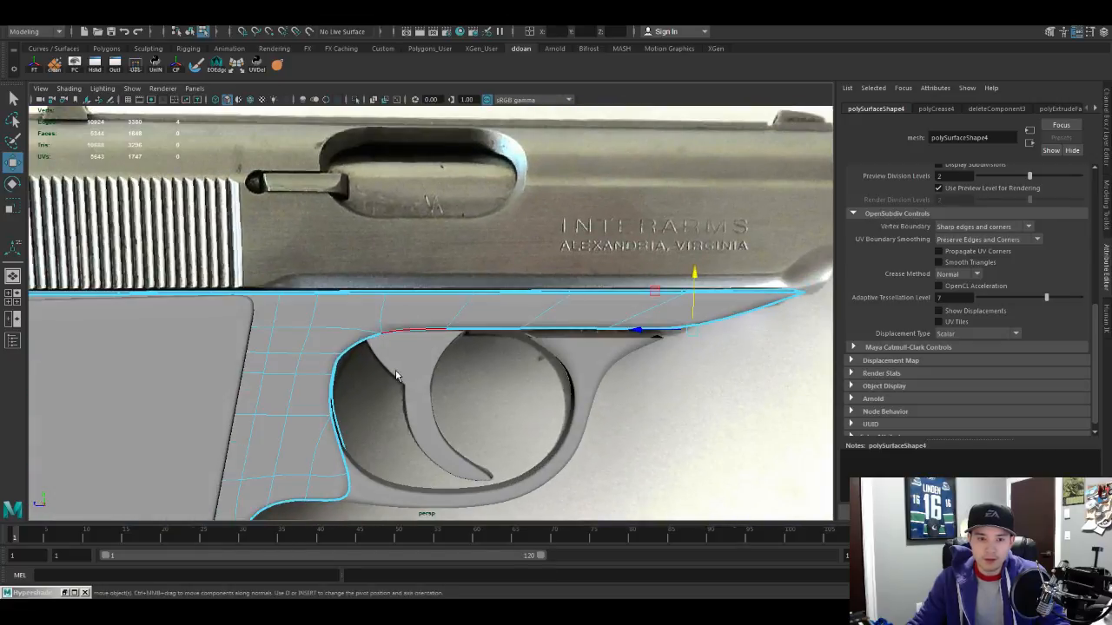
# Step: Select the frame's hard edge loops running from the rear tang down the back of the grip
pyautogui.press('F8')
pyautogui.keyDown('alt'); pyautogui.moveTo(396, 357); pyautogui.dragTo(338, 365, button='right'); pyautogui.keyUp('alt')
pyautogui.keyDown('alt'); pyautogui.moveTo(365, 348); pyautogui.dragTo(408, 383); pyautogui.keyUp('alt')
pyautogui.keyDown('alt'); pyautogui.moveTo(408, 382); pyautogui.dragTo(487, 365, button='right'); pyautogui.keyUp('alt')
pyautogui.keyDown('alt'); pyautogui.moveTo(486, 364); pyautogui.dragTo(517, 292); pyautogui.keyUp('alt')
pyautogui.doubleClick(465, 139)
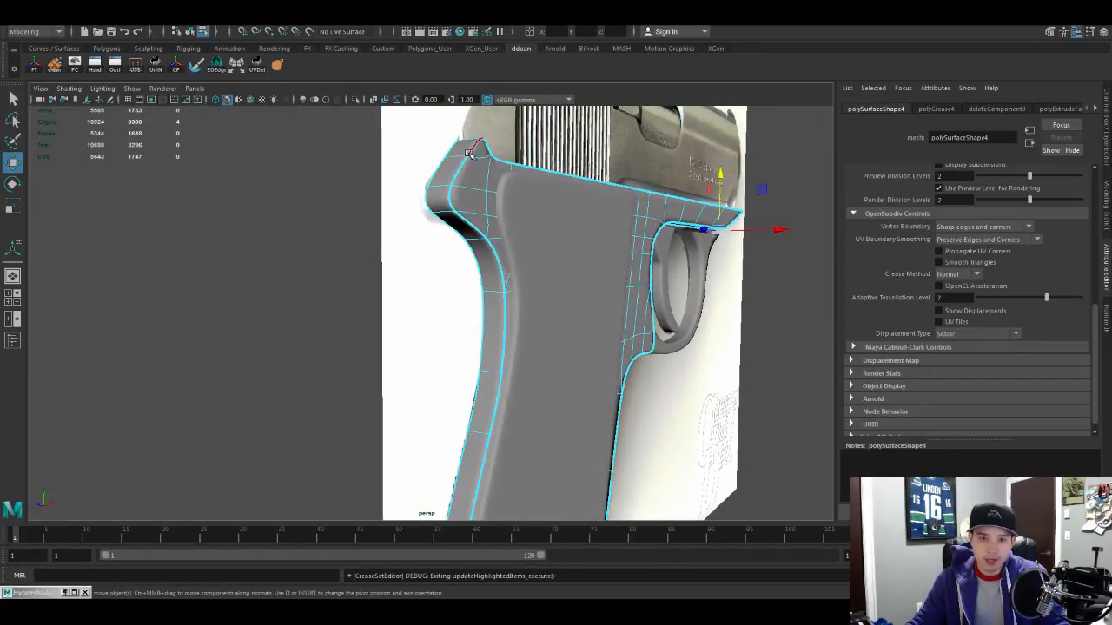
pyautogui.keyDown('alt'); pyautogui.moveTo(464, 139); pyautogui.dragTo(469, 222); pyautogui.keyUp('alt')
pyautogui.keyDown('shift'); pyautogui.doubleClick(466, 200); pyautogui.keyUp('shift')
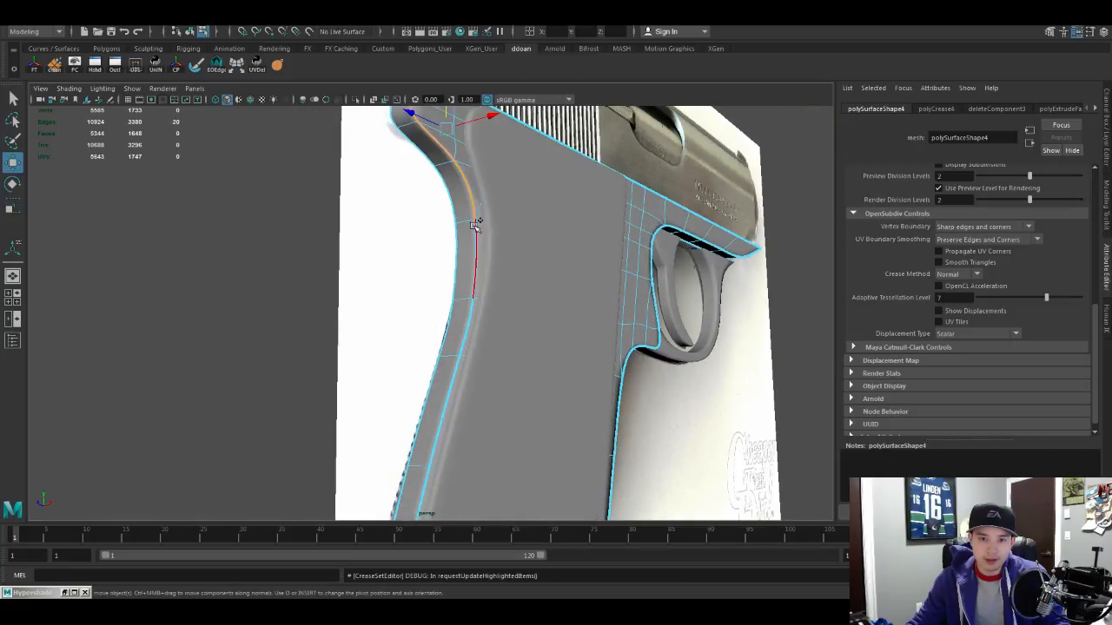
pyautogui.keyDown('alt'); pyautogui.moveTo(464, 391); pyautogui.dragTo(442, 380); pyautogui.keyUp('alt')
pyautogui.keyDown('shift'); pyautogui.doubleClick(467, 399); pyautogui.keyUp('shift')
pyautogui.keyDown('alt'); pyautogui.moveTo(442, 379); pyautogui.dragTo(498, 358, button='right'); pyautogui.keyUp('alt')
pyautogui.keyDown('alt'); pyautogui.moveTo(499, 358); pyautogui.dragTo(476, 339); pyautogui.keyUp('alt')
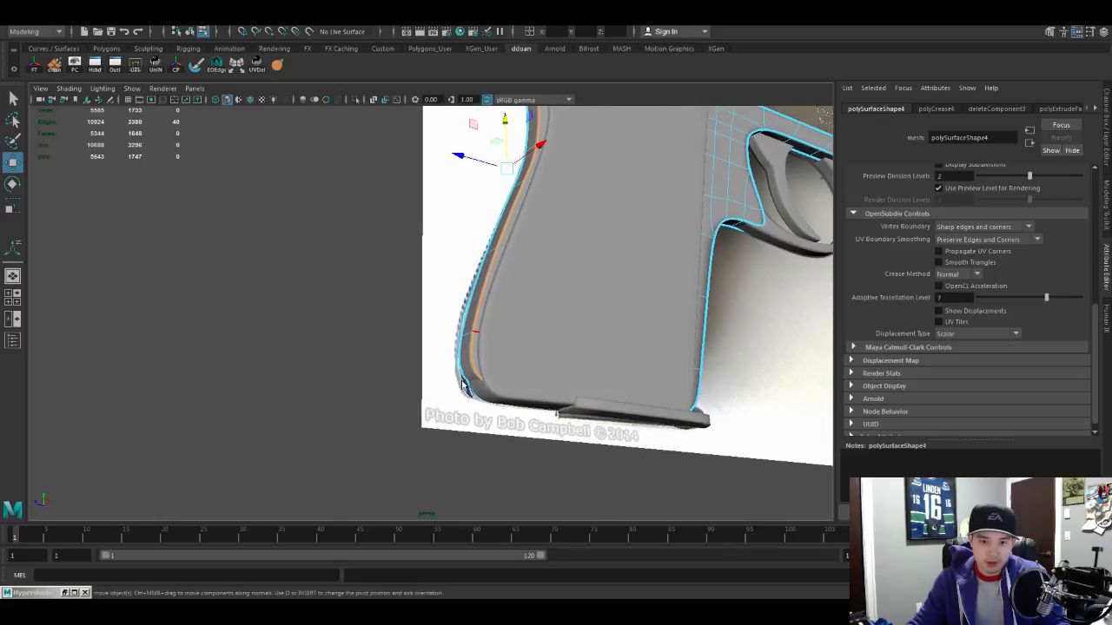
pyautogui.click(472, 326)
pyautogui.hotkey('ctrl', 'z')
# Step: Crease the thickness edge at the frame's lower back corner, checking it with the frame isolated
pyautogui.doubleClick(479, 331)
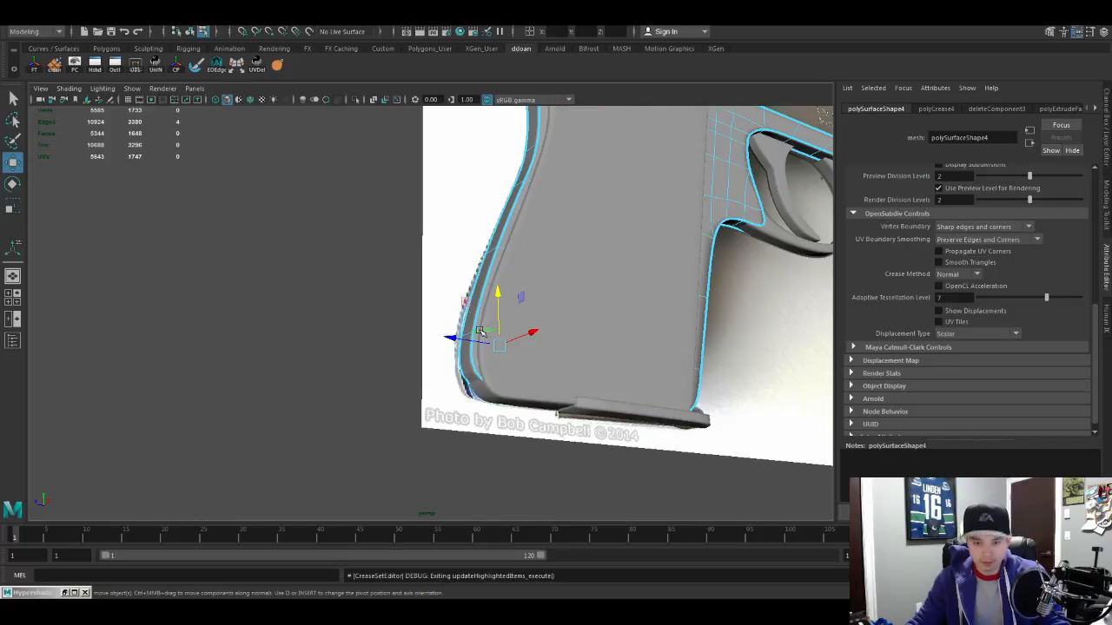
pyautogui.press('F8')
pyautogui.keyDown('alt'); pyautogui.moveTo(480, 331); pyautogui.dragTo(540, 271); pyautogui.keyUp('alt')
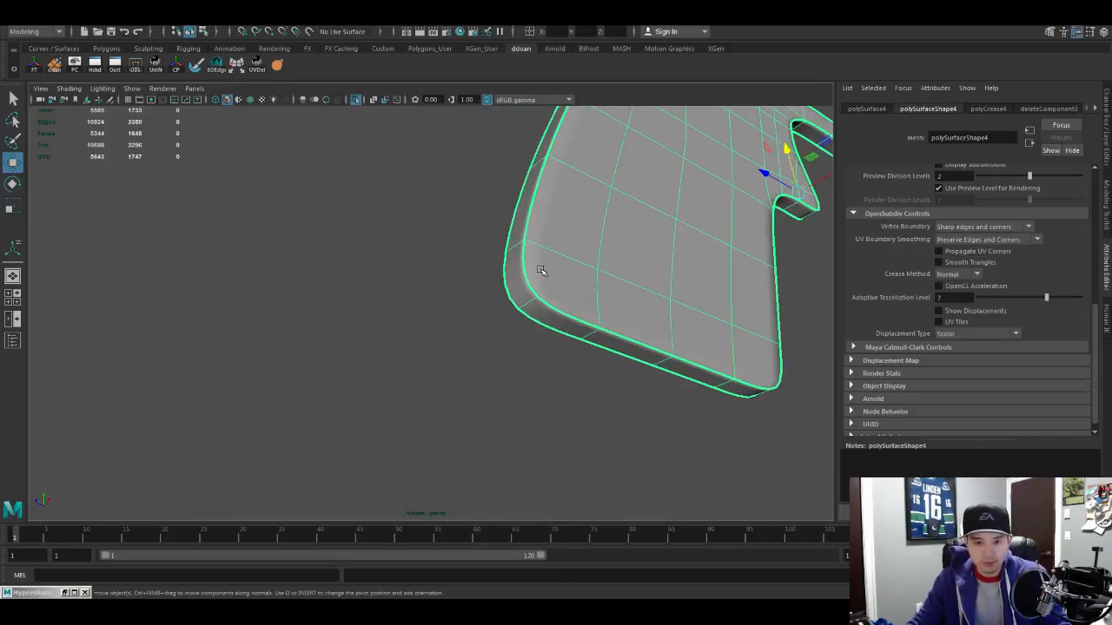
pyautogui.press('F8')
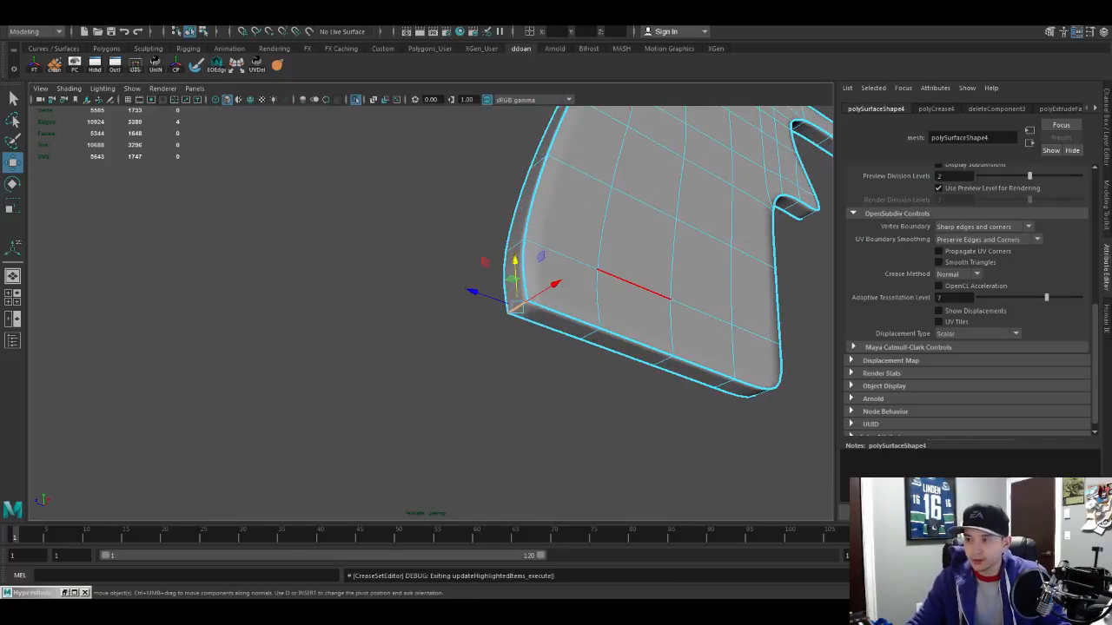
pyautogui.keyDown('alt'); pyautogui.moveTo(615, 230); pyautogui.dragTo(584, 265); pyautogui.keyUp('alt')
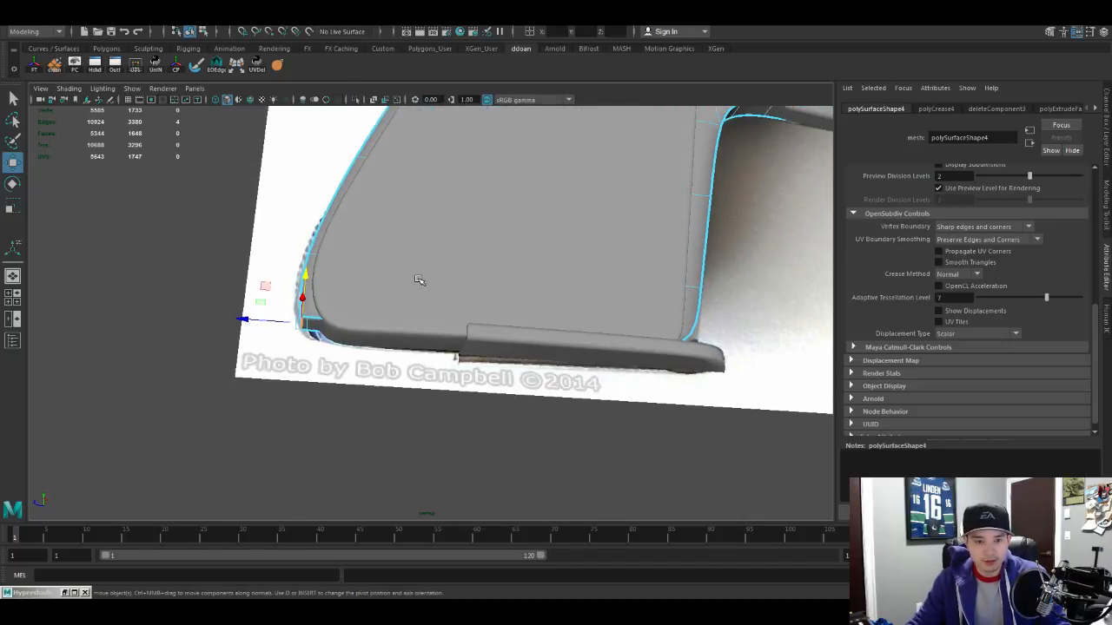
pyautogui.keyDown('alt'); pyautogui.moveTo(419, 279); pyautogui.dragTo(389, 289); pyautogui.keyUp('alt')
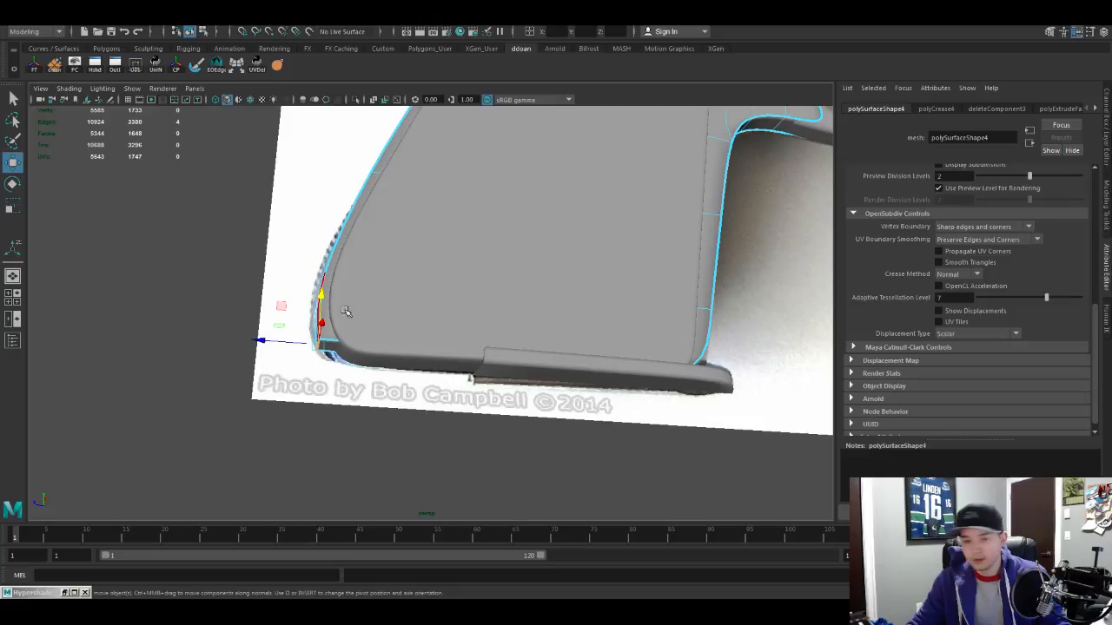
# Step: Move the lower back corner's thickness edge and the neighbouring one on the grip's bottom to fit the reference outline
pyautogui.moveTo(322, 294); pyautogui.dragTo(353, 314)
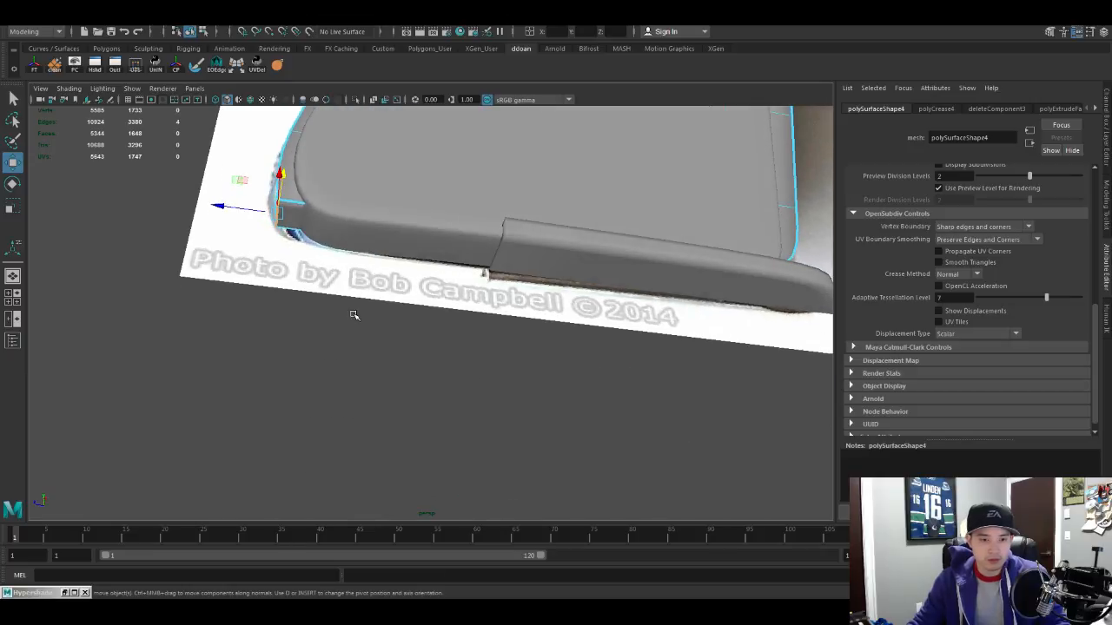
pyautogui.keyDown('alt'); pyautogui.moveTo(302, 228); pyautogui.dragTo(318, 290, button='middle'); pyautogui.keyUp('alt')
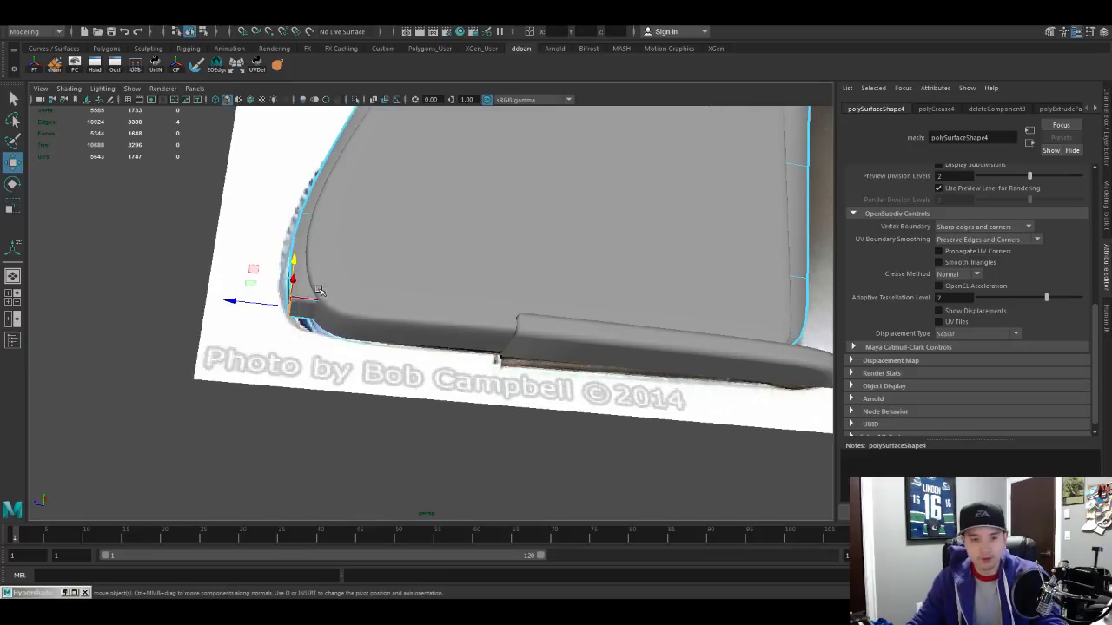
pyautogui.press('F8')
pyautogui.hotkey('ctrl', '1')
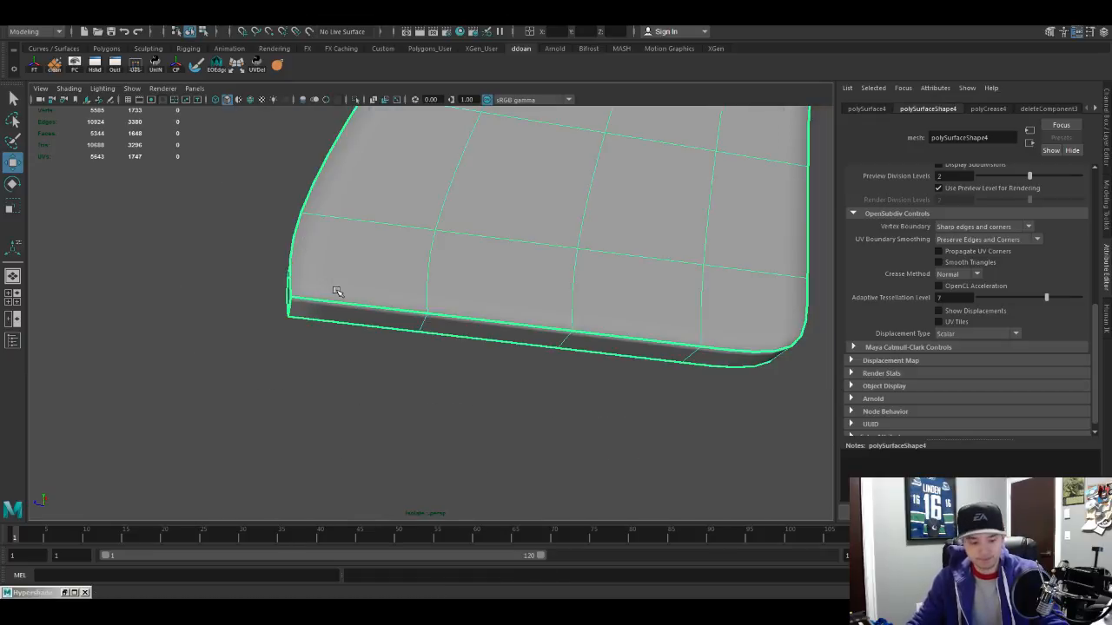
pyautogui.press('F10')
pyautogui.doubleClick(421, 291)
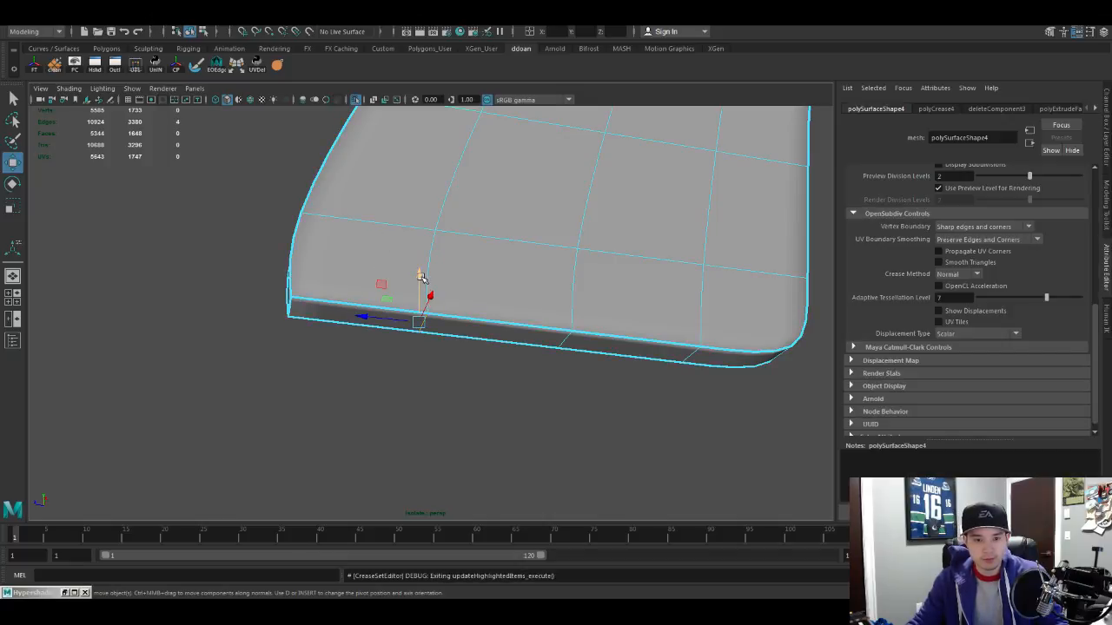
pyautogui.hotkey('ctrl', '1')
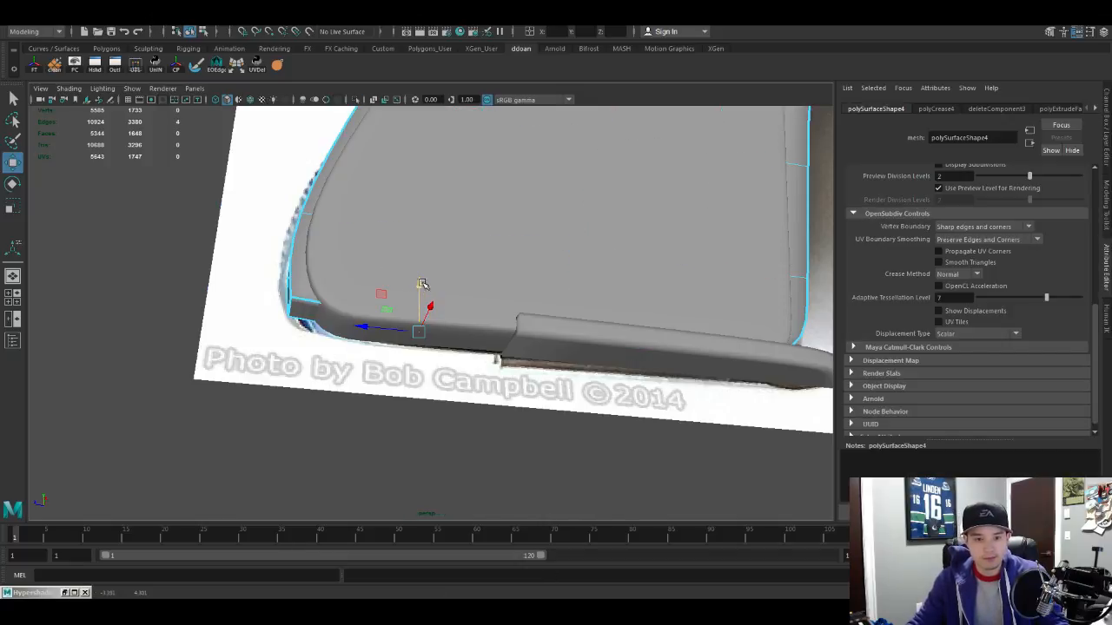
pyautogui.moveTo(421, 288); pyautogui.dragTo(418, 298)
pyautogui.moveTo(359, 340); pyautogui.dragTo(330, 321)
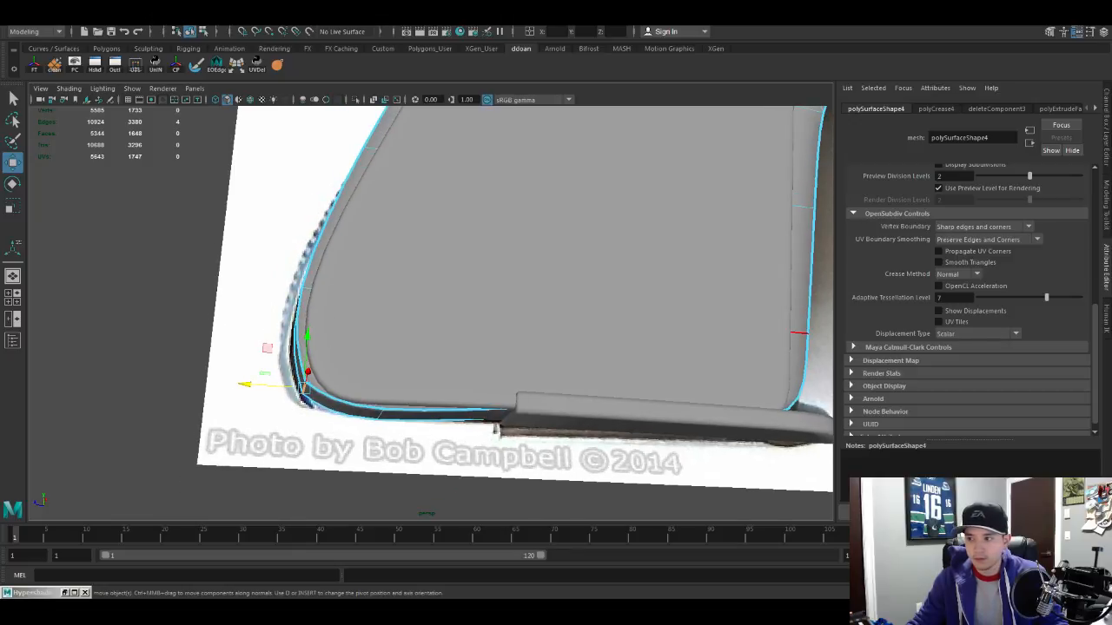
# Step: Fine-tune the thickness edges around the lower back corner along Z and Y to fit the reference, and return to object mode
pyautogui.keyDown('shift'); pyautogui.click(304, 389); pyautogui.keyUp('shift')
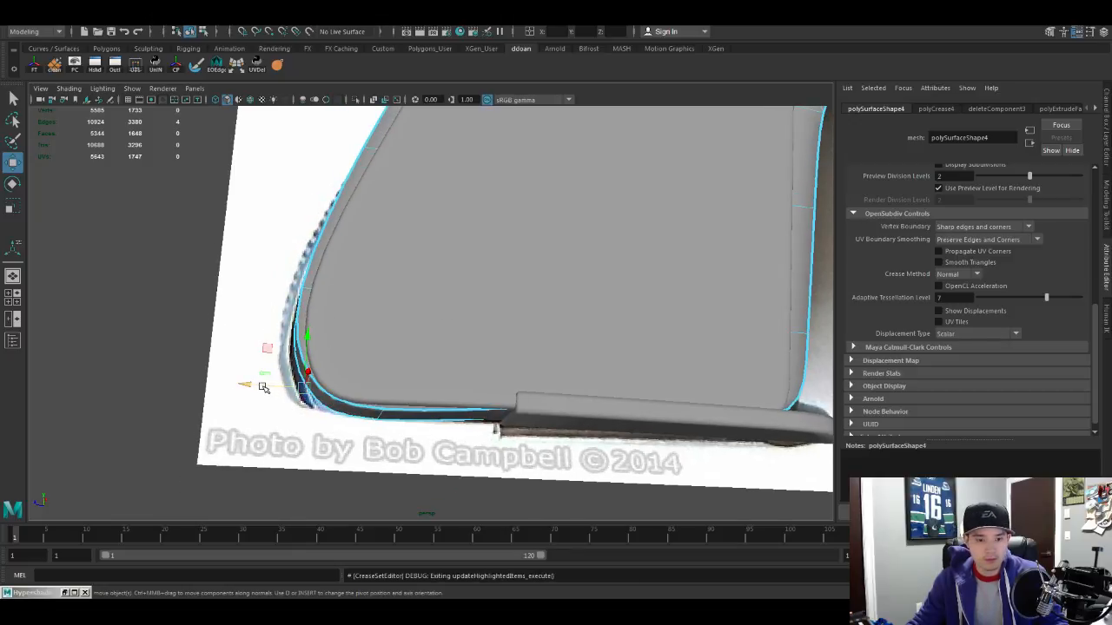
pyautogui.moveTo(263, 387)
pyautogui.mouseDown()
pyautogui.moveTo(252, 387)
pyautogui.moveTo(272, 386)
pyautogui.mouseUp()
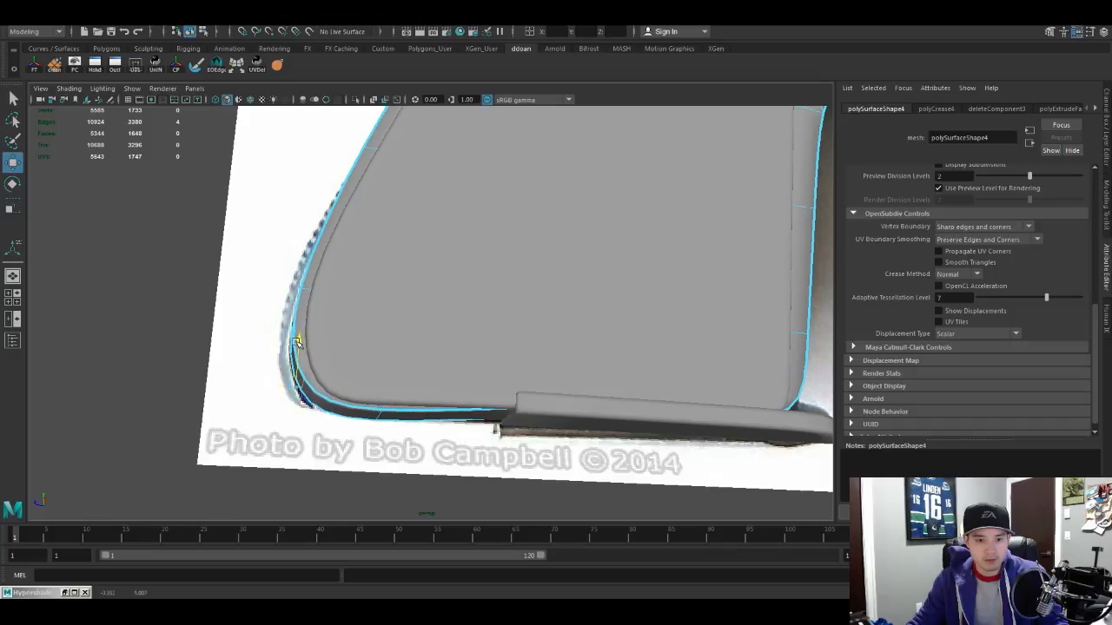
pyautogui.keyDown('alt'); pyautogui.moveTo(295, 338); pyautogui.dragTo(473, 375); pyautogui.keyUp('alt')
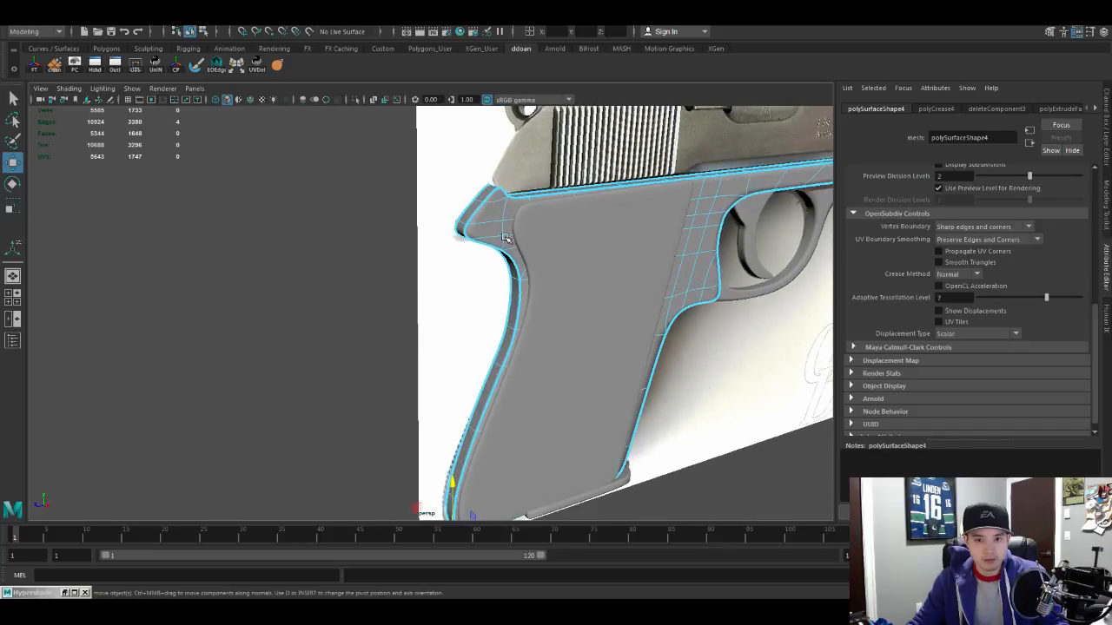
pyautogui.scroll(-5, 510, 272)
pyautogui.keyDown('alt'); pyautogui.moveTo(514, 327); pyautogui.dragTo(464, 316); pyautogui.keyUp('alt')
pyautogui.scroll(1, 473, 313)
pyautogui.keyDown('alt'); pyautogui.moveTo(487, 309); pyautogui.dragTo(495, 346, button='middle'); pyautogui.keyUp('alt')
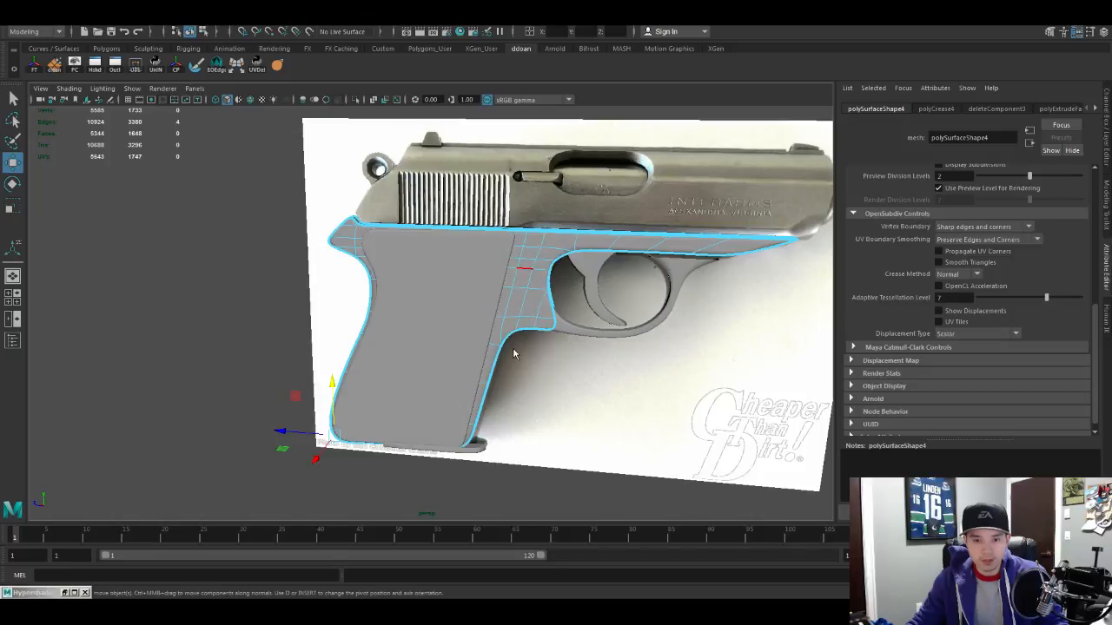
pyautogui.press('F8')
# Step: Deselect the frame and examine how it fits the grip panel, trigger guard and reference photo
pyautogui.scroll(-3, 454, 325)
pyautogui.keyDown('alt'); pyautogui.moveTo(559, 352); pyautogui.dragTo(513, 340); pyautogui.keyUp('alt')
pyautogui.press('f')
pyautogui.scroll(-3, 508, 337)
pyautogui.scroll(4, 495, 334)
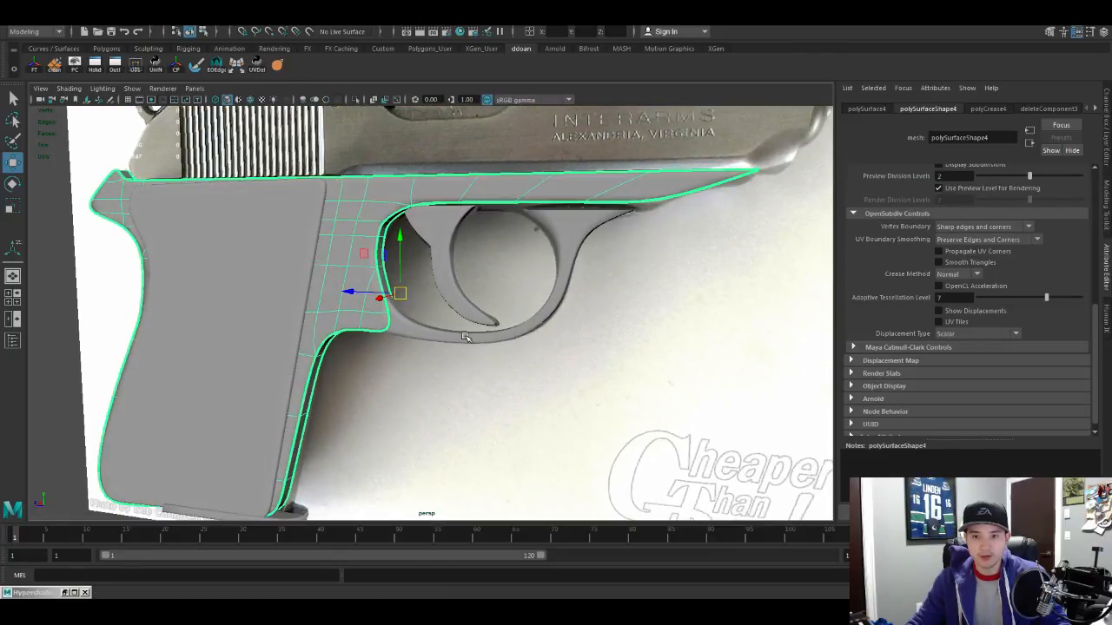
pyautogui.scroll(-4, 467, 339)
pyautogui.click(770, 360)
pyautogui.scroll(-3, 529, 331)
pyautogui.scroll(6, 472, 362)
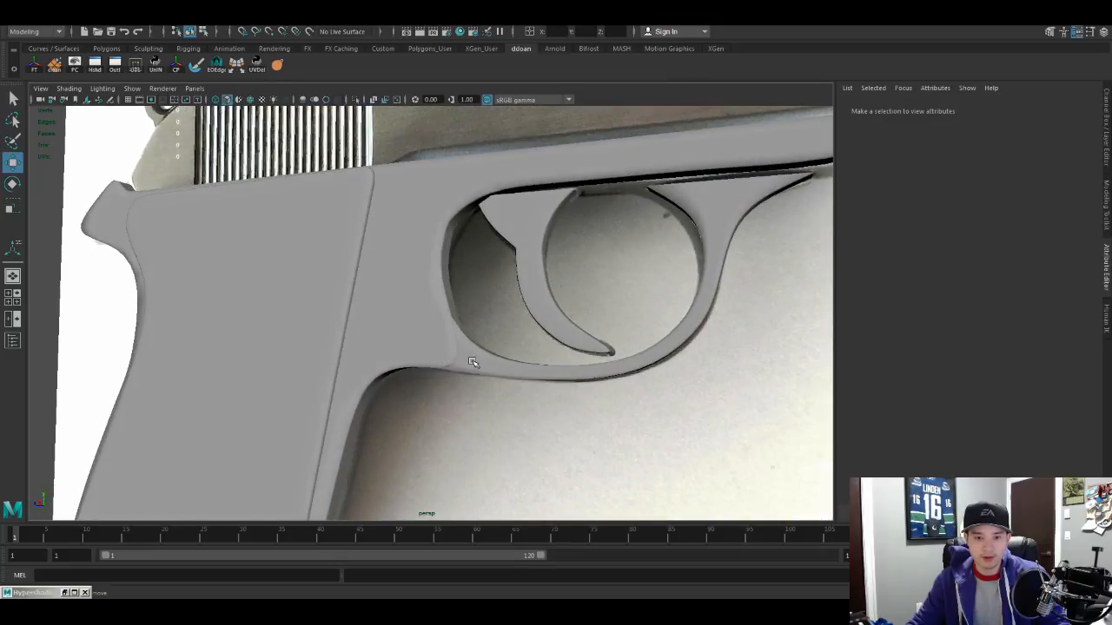
pyautogui.click(472, 363)
pyautogui.scroll(-8, 471, 362)
pyautogui.click(635, 345)
pyautogui.scroll(3, 473, 334)
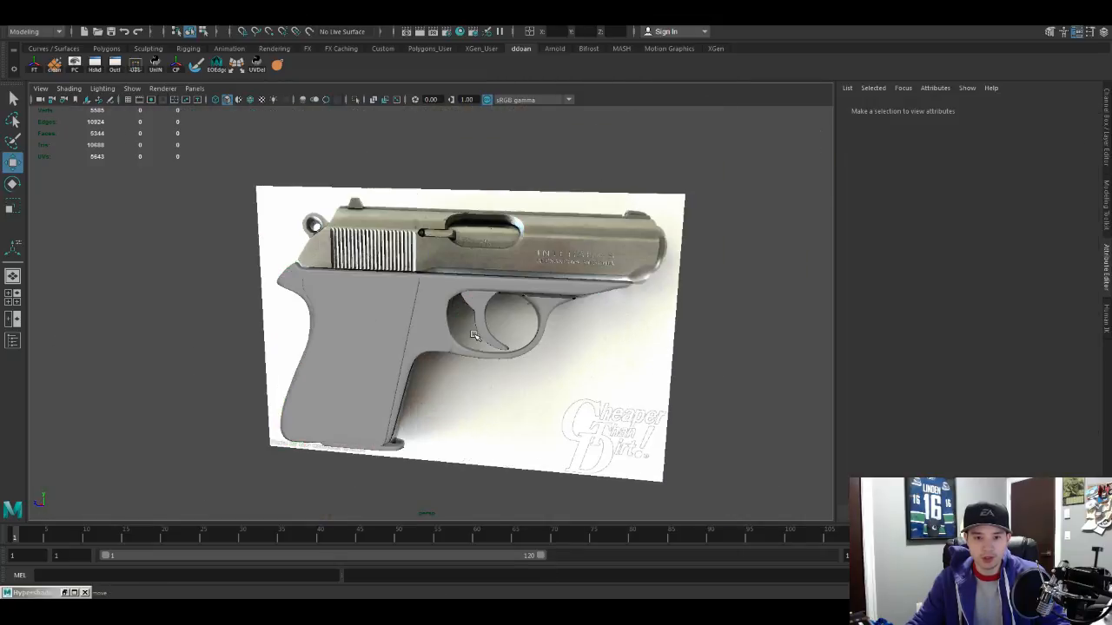
# Step: Examine the slide, its serrations and the hammer area in the reference photo above the finished frame
pyautogui.scroll(3, 472, 333)
pyautogui.keyDown('alt'); pyautogui.moveTo(472, 332); pyautogui.dragTo(524, 322); pyautogui.keyUp('alt')
pyautogui.scroll(1, 417, 348)
pyautogui.keyDown('alt'); pyautogui.moveTo(413, 346); pyautogui.dragTo(484, 393, button='middle'); pyautogui.keyUp('alt')
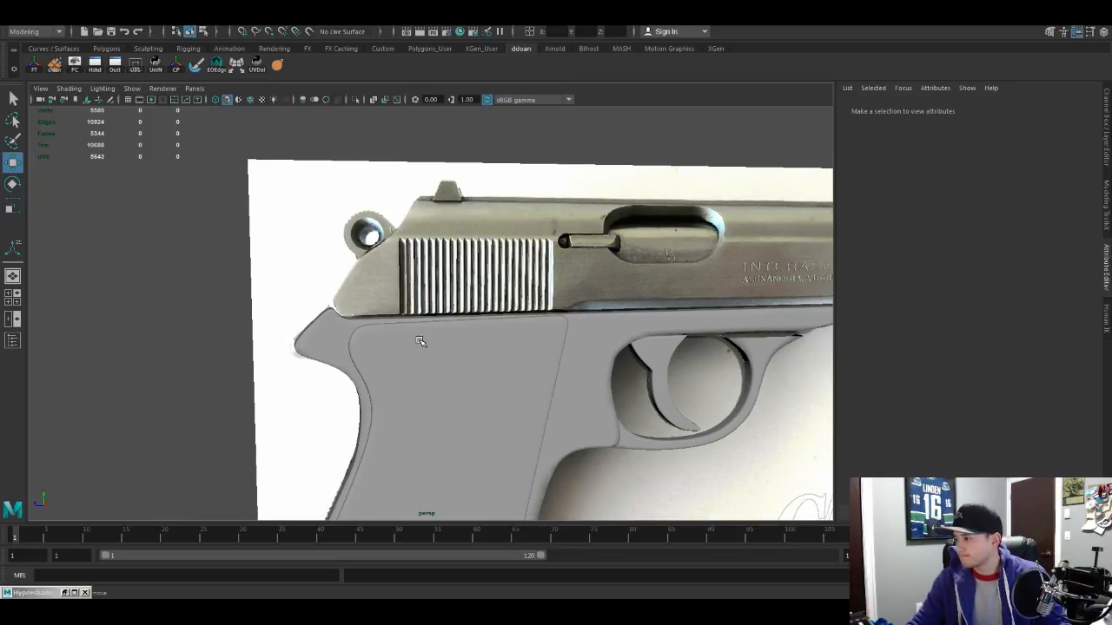
pyautogui.keyDown('alt'); pyautogui.moveTo(526, 330); pyautogui.dragTo(372, 310, button='middle'); pyautogui.keyUp('alt')
pyautogui.scroll(-3, 427, 308)
pyautogui.scroll(2, 373, 310)
pyautogui.keyDown('alt'); pyautogui.moveTo(372, 310); pyautogui.dragTo(336, 320); pyautogui.keyUp('alt')
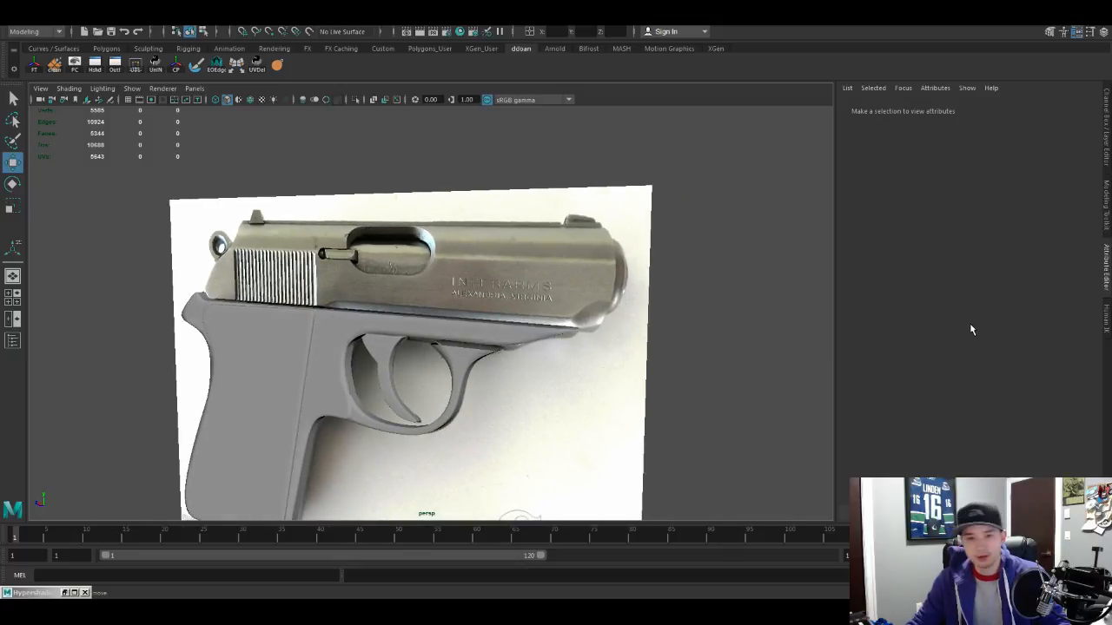
pyautogui.keyDown('alt'); pyautogui.moveTo(487, 322); pyautogui.dragTo(606, 318); pyautogui.keyUp('alt')
pyautogui.keyDown('alt'); pyautogui.moveTo(531, 316); pyautogui.dragTo(602, 310, button='middle'); pyautogui.keyUp('alt')
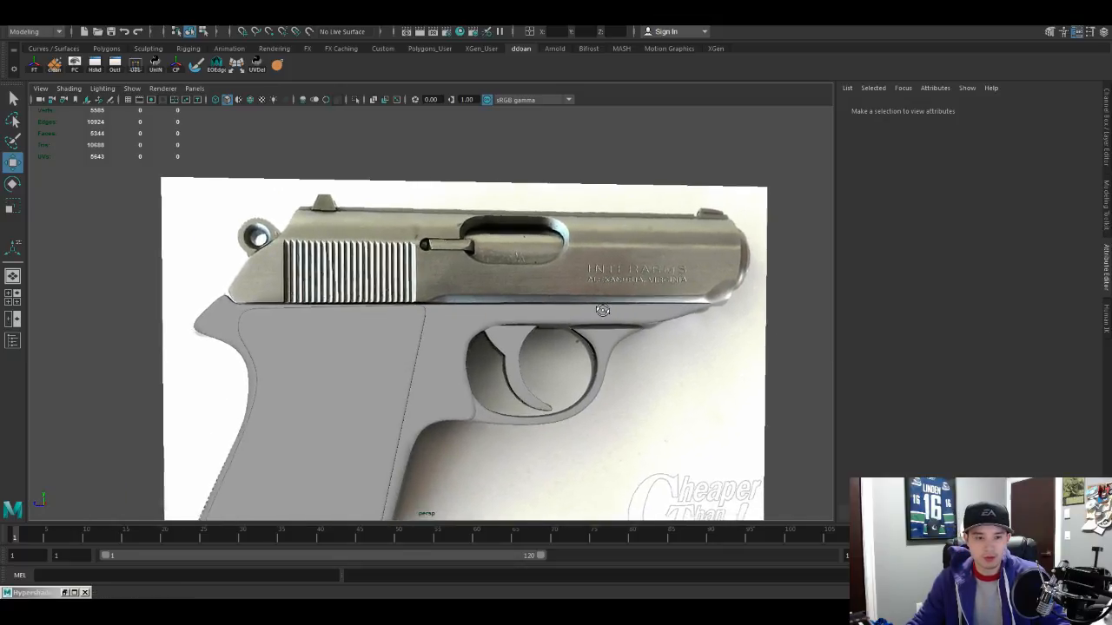
pyautogui.keyDown('alt'); pyautogui.moveTo(602, 310); pyautogui.dragTo(597, 312); pyautogui.keyUp('alt')
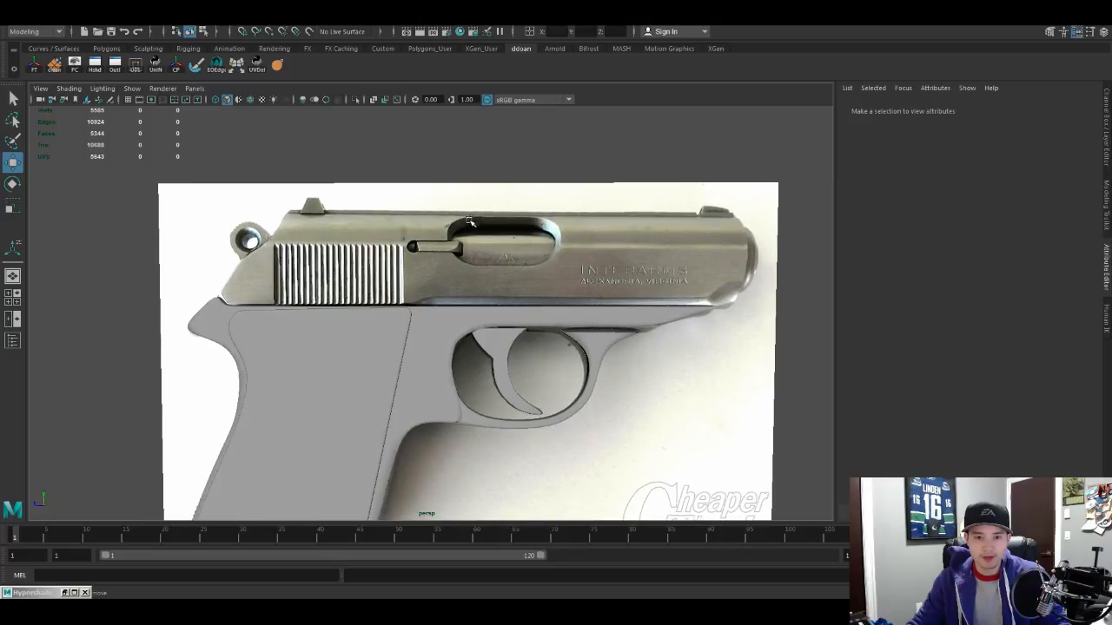
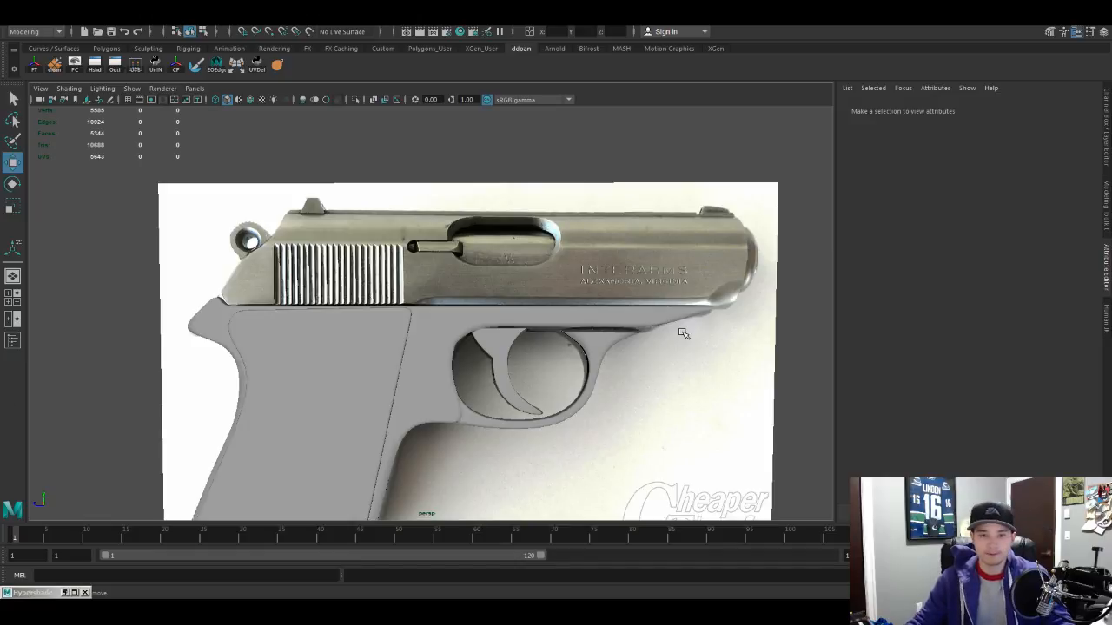
pyautogui.scroll(-2, 585, 254)
pyautogui.scroll(5, 574, 243)
pyautogui.keyDown('alt'); pyautogui.moveTo(573, 243); pyautogui.dragTo(564, 280, button='middle'); pyautogui.keyUp('alt')
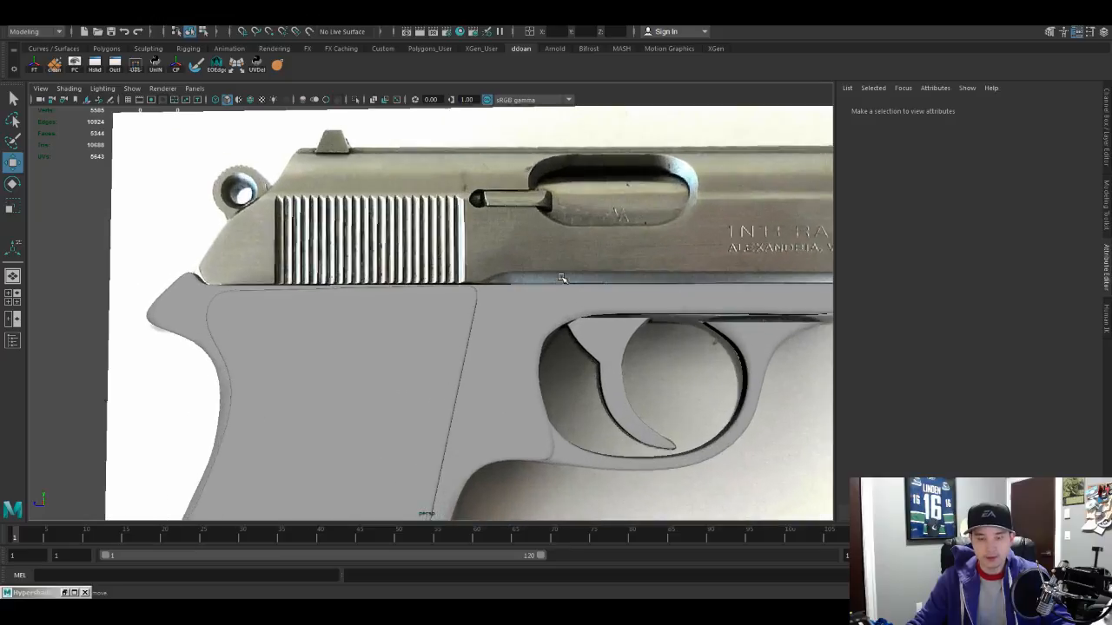
# Step: Review the whole pistol against the reference photo and switch to the side view to plan the slide's outline
pyautogui.keyDown('alt'); pyautogui.moveTo(564, 280); pyautogui.dragTo(564, 265); pyautogui.keyUp('alt')
pyautogui.keyDown('alt'); pyautogui.moveTo(564, 265); pyautogui.dragTo(463, 270, button='middle'); pyautogui.keyUp('alt')
pyautogui.scroll(-2, 491, 276)
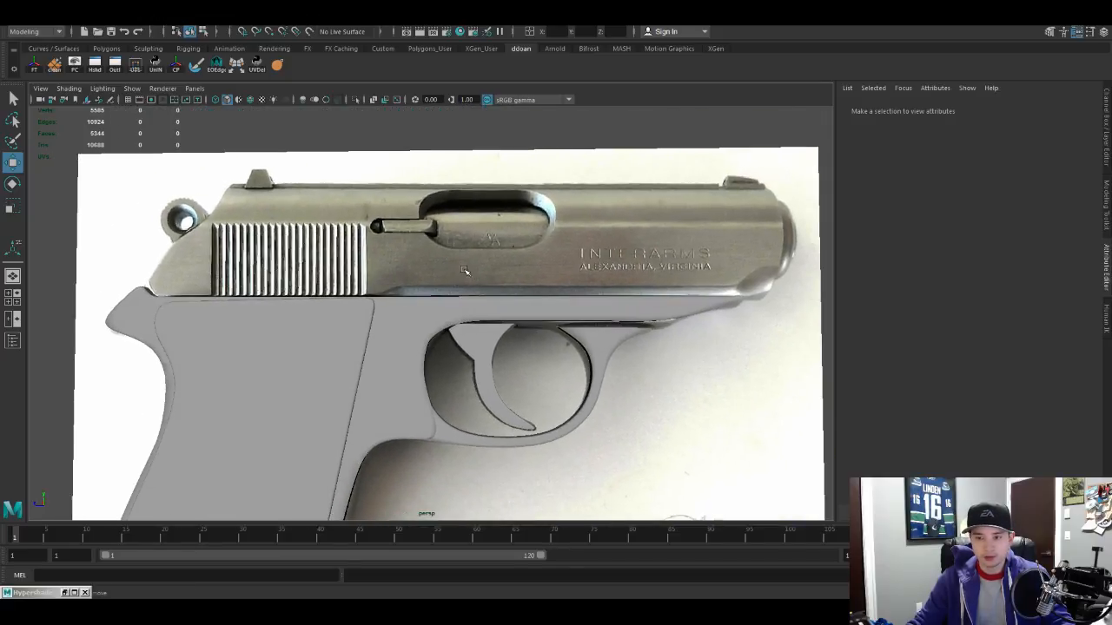
pyautogui.moveTo(463, 271)
pyautogui.keyDown('alt'); pyautogui.mouseDown()
pyautogui.moveTo(474, 264)
pyautogui.moveTo(468, 276)
pyautogui.mouseUp(); pyautogui.keyUp('alt')
pyautogui.keyDown('alt'); pyautogui.moveTo(468, 277); pyautogui.dragTo(446, 284, button='right'); pyautogui.keyUp('alt')
pyautogui.keyDown('alt'); pyautogui.moveTo(446, 283); pyautogui.dragTo(481, 283); pyautogui.keyUp('alt')
pyautogui.scroll(-3, 489, 286)
pyautogui.keyDown('alt'); pyautogui.moveTo(494, 298); pyautogui.dragTo(517, 267, button='middle'); pyautogui.keyUp('alt')
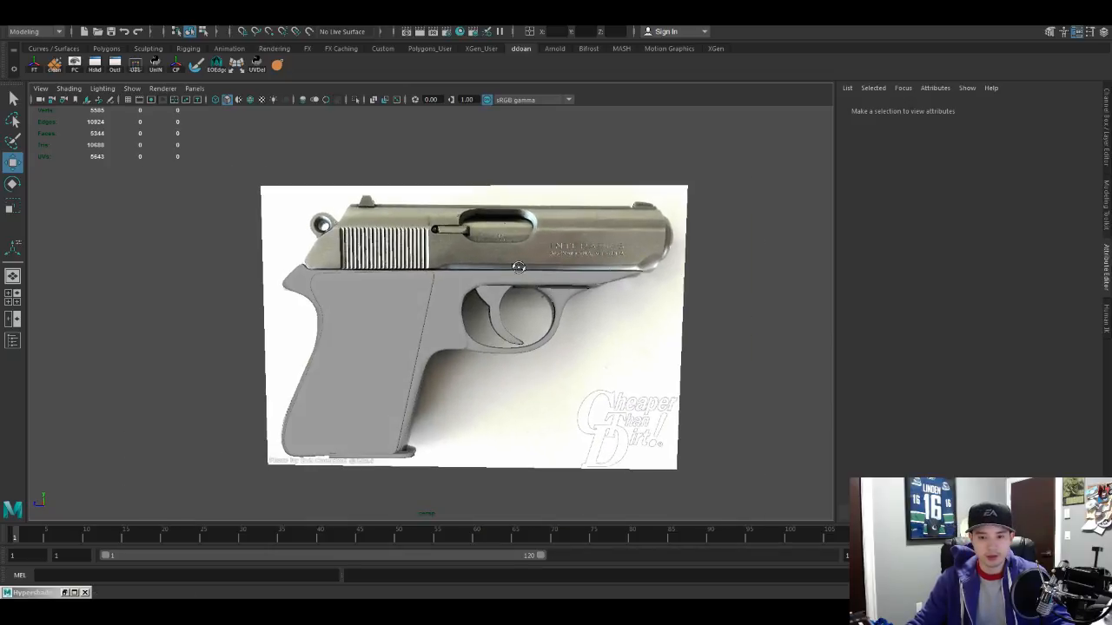
pyautogui.press('space')
pyautogui.press('space')
pyautogui.scroll(2, 618, 327)
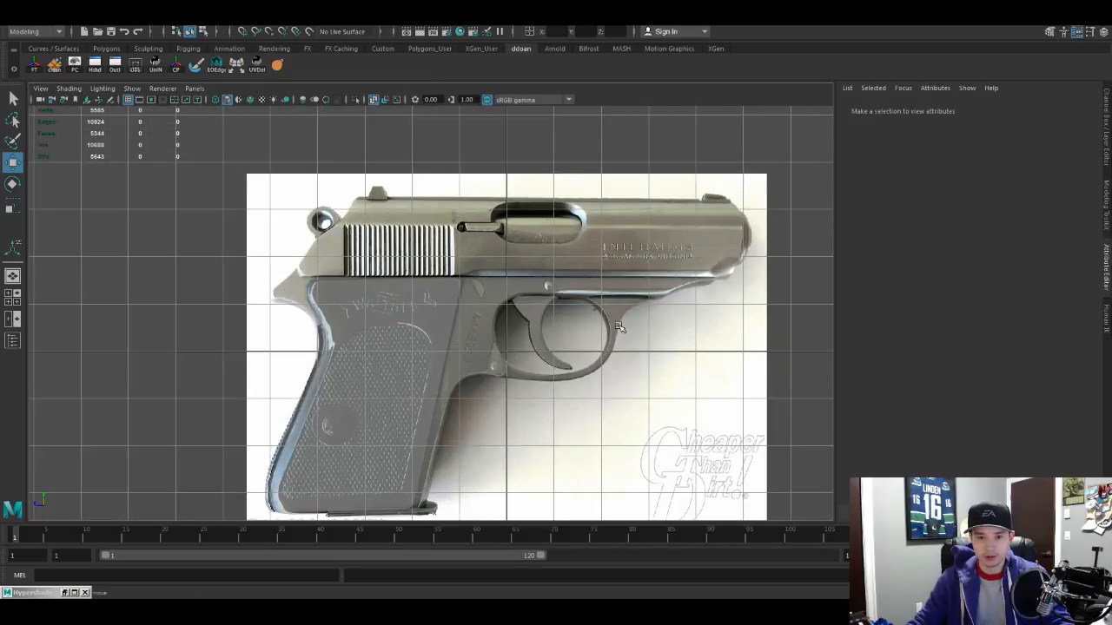
# Step: Begin a new polygon for the slide, tracing from its lower back corner along the bottom edge to the lower muzzle corner
pyautogui.press('g')
pyautogui.scroll(3, 566, 273)
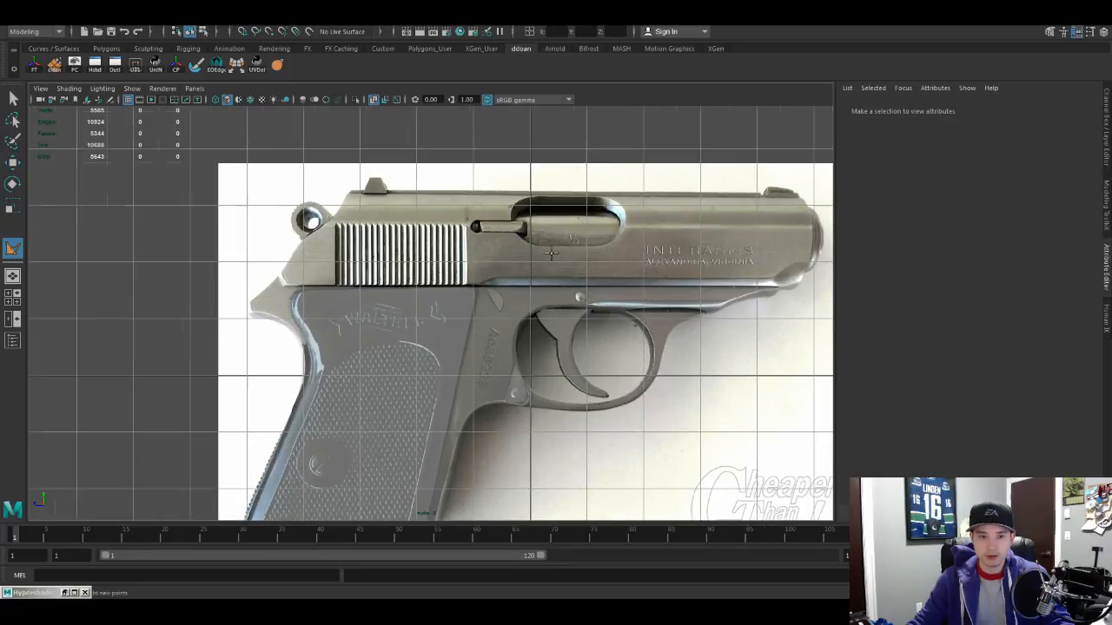
pyautogui.keyDown('alt'); pyautogui.moveTo(566, 274); pyautogui.dragTo(527, 282, button='middle'); pyautogui.keyUp('alt')
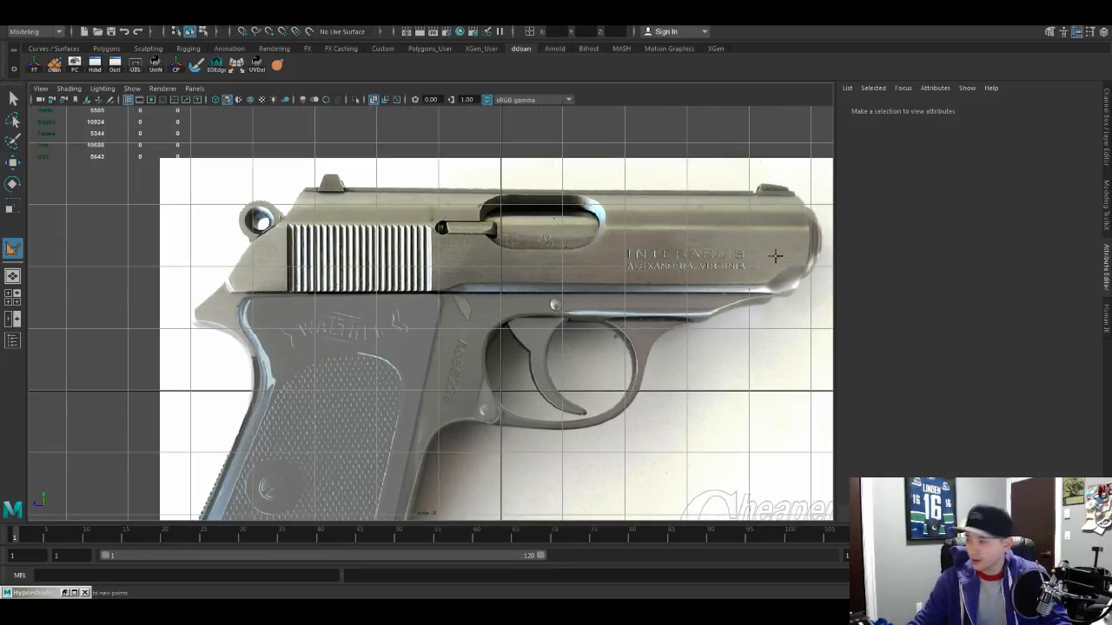
pyautogui.keyDown('alt'); pyautogui.moveTo(549, 253); pyautogui.dragTo(509, 242, button='middle'); pyautogui.keyUp('alt')
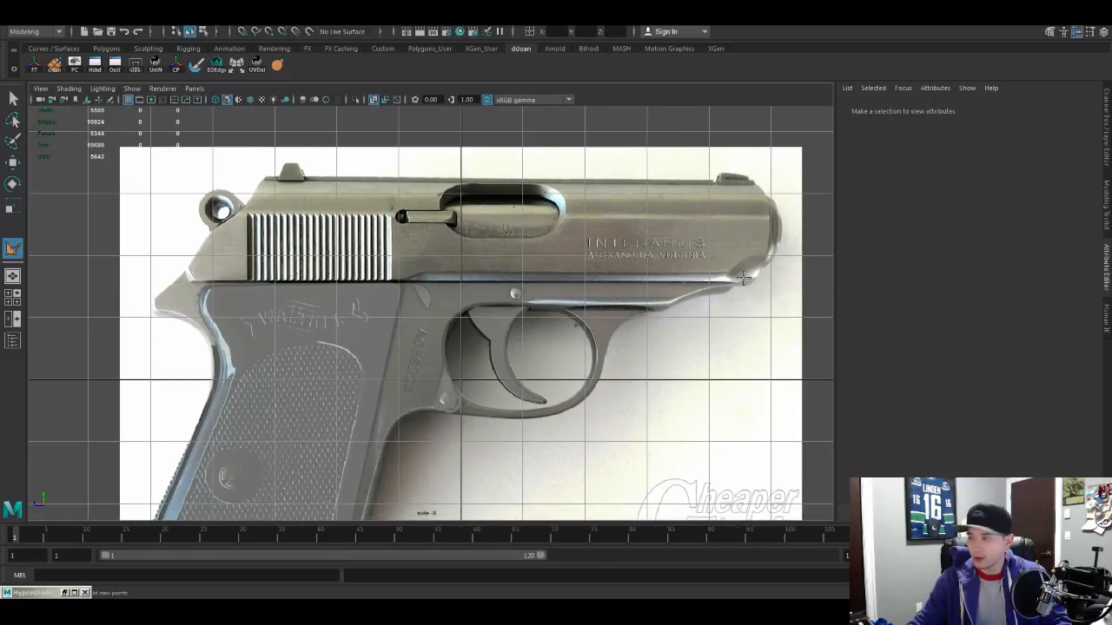
pyautogui.keyDown('alt'); pyautogui.moveTo(343, 272); pyautogui.dragTo(419, 271, button='middle'); pyautogui.keyUp('alt')
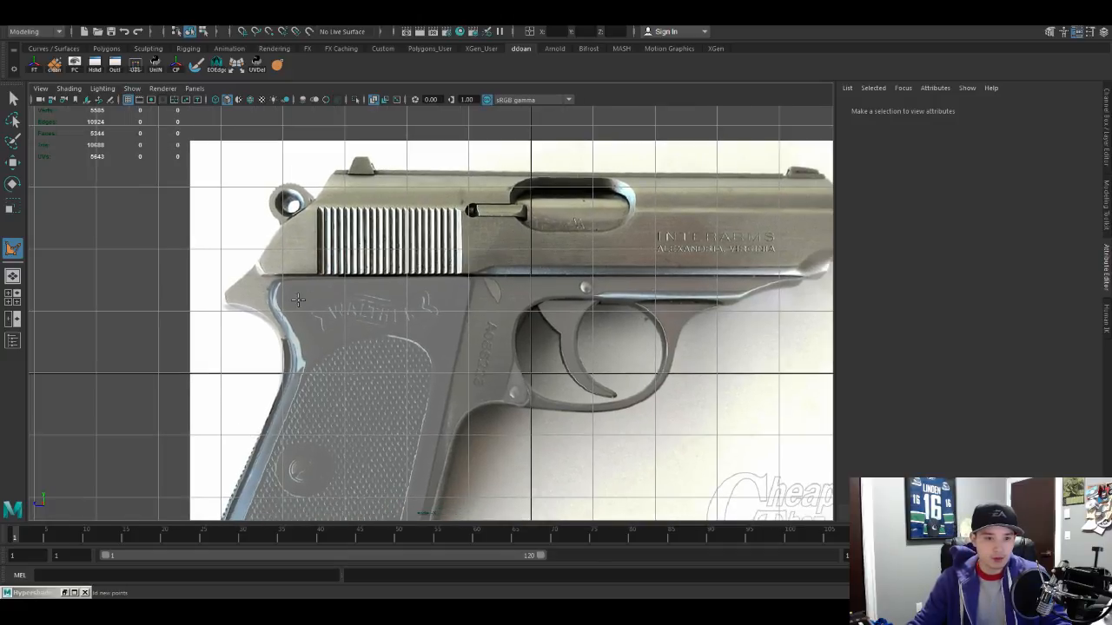
pyautogui.click(257, 265)
pyautogui.click(264, 275)
pyautogui.keyDown('alt'); pyautogui.moveTo(561, 276); pyautogui.dragTo(449, 282, button='middle'); pyautogui.keyUp('alt')
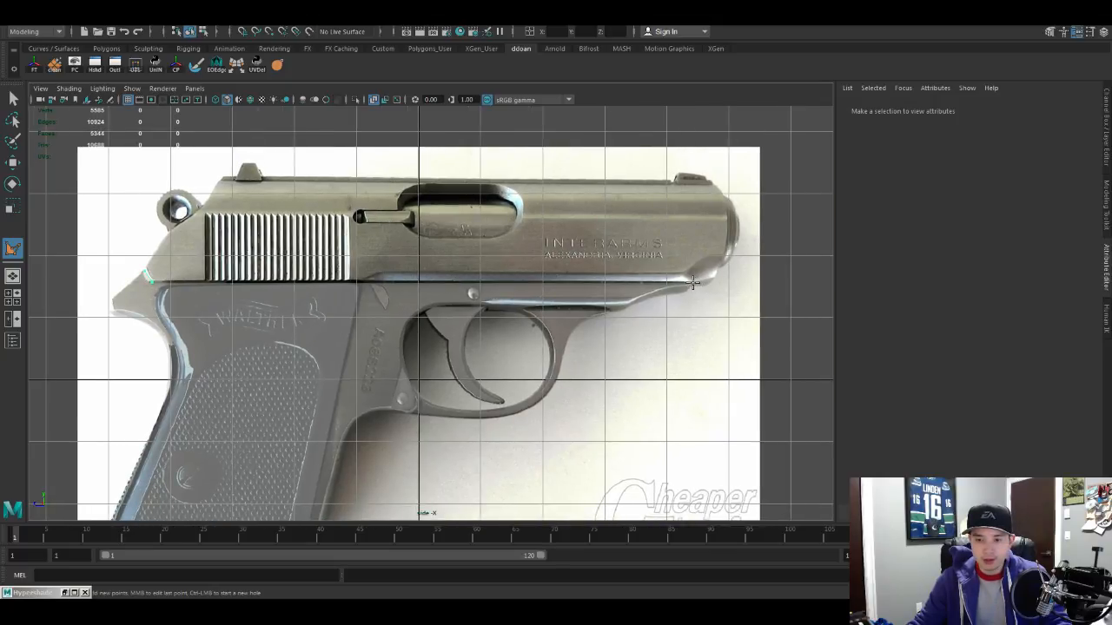
pyautogui.click(692, 282)
pyautogui.click(714, 272)
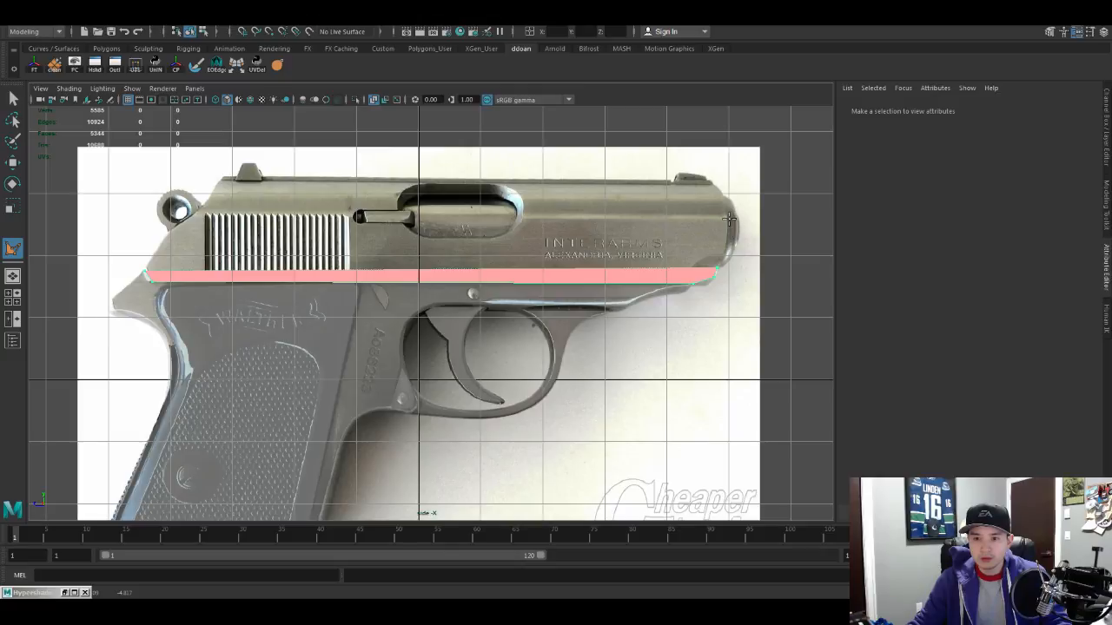
# Step: Continue the polygon around the muzzle, along the slide's top edge and down the sloped back, and complete the face
pyautogui.click(734, 219)
pyautogui.click(718, 189)
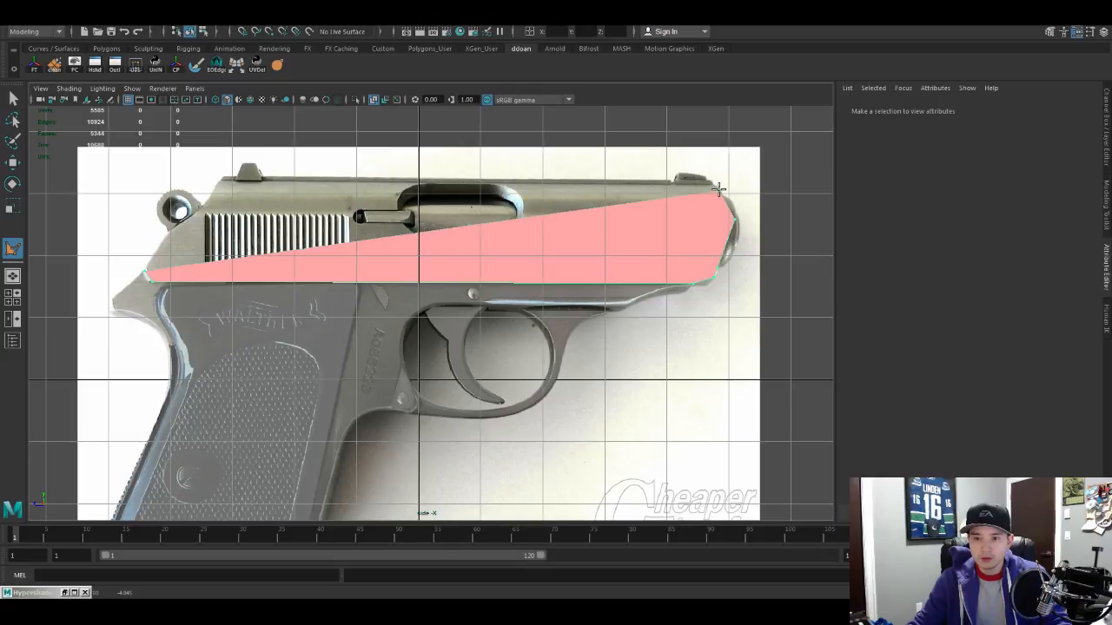
pyautogui.click(713, 185)
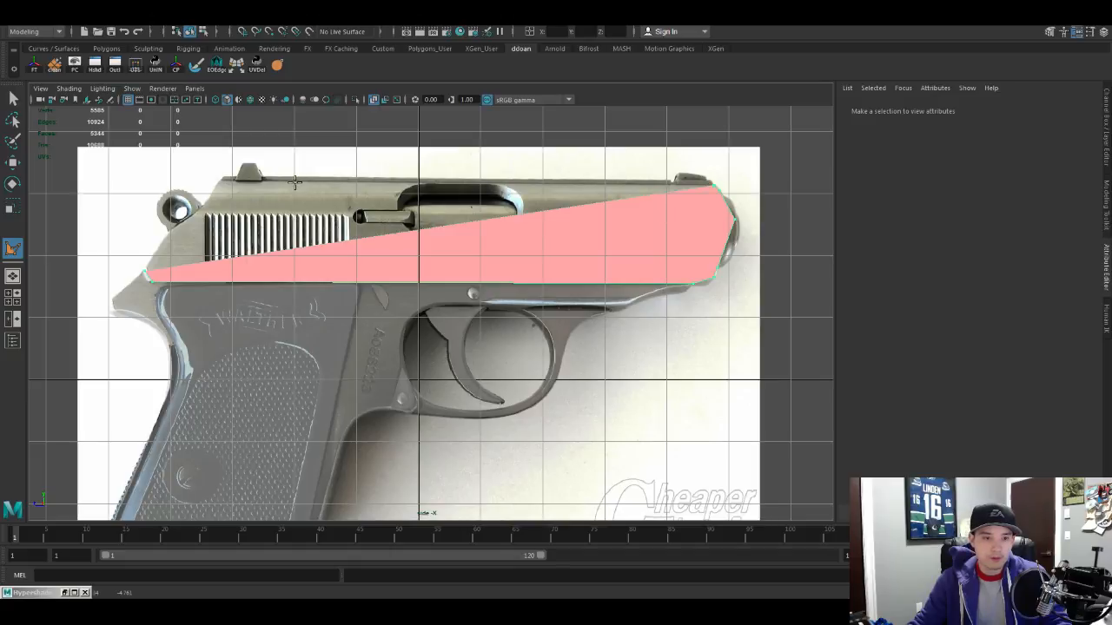
pyautogui.click(218, 180)
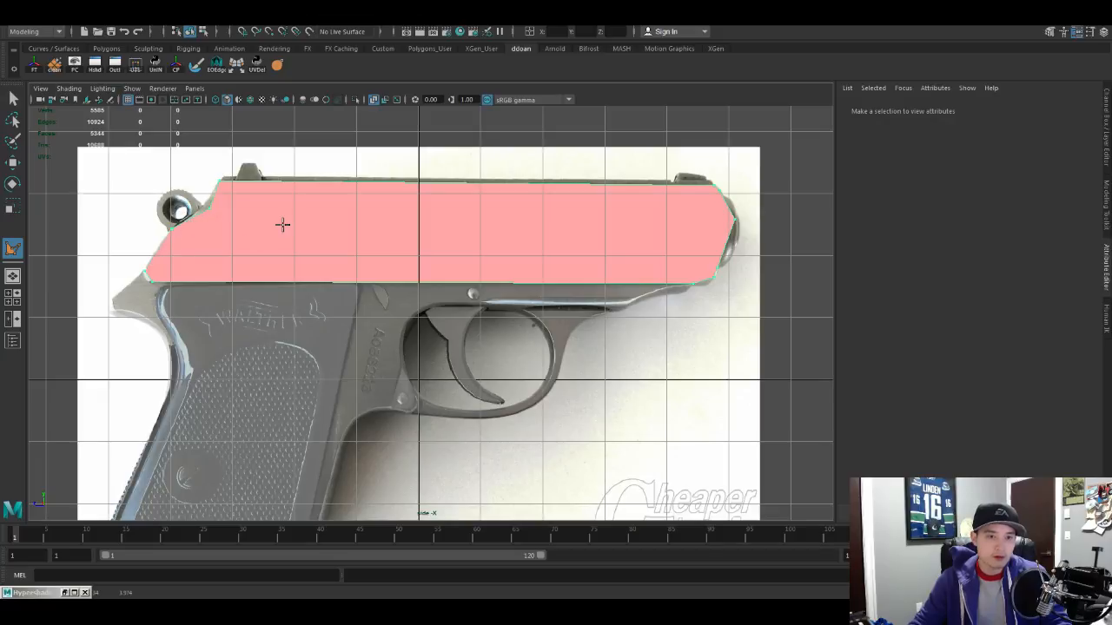
pyautogui.press('w')
# Step: Adjust the vertex in the slide's back slope beside the hammer to fit the reference outline
pyautogui.keyDown('alt'); pyautogui.moveTo(254, 215); pyautogui.dragTo(308, 238, button='middle'); pyautogui.keyUp('alt')
pyautogui.scroll(3, 313, 245)
pyautogui.keyDown('alt'); pyautogui.moveTo(220, 229); pyautogui.dragTo(324, 247, button='middle'); pyautogui.keyUp('alt')
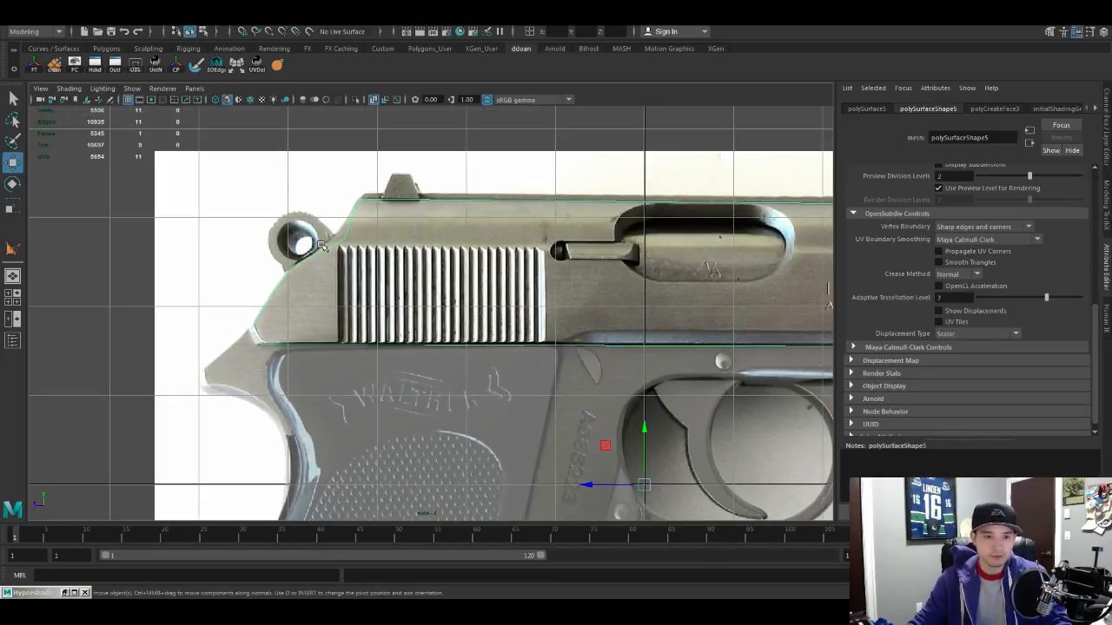
pyautogui.press('F9')
pyautogui.click(340, 233)
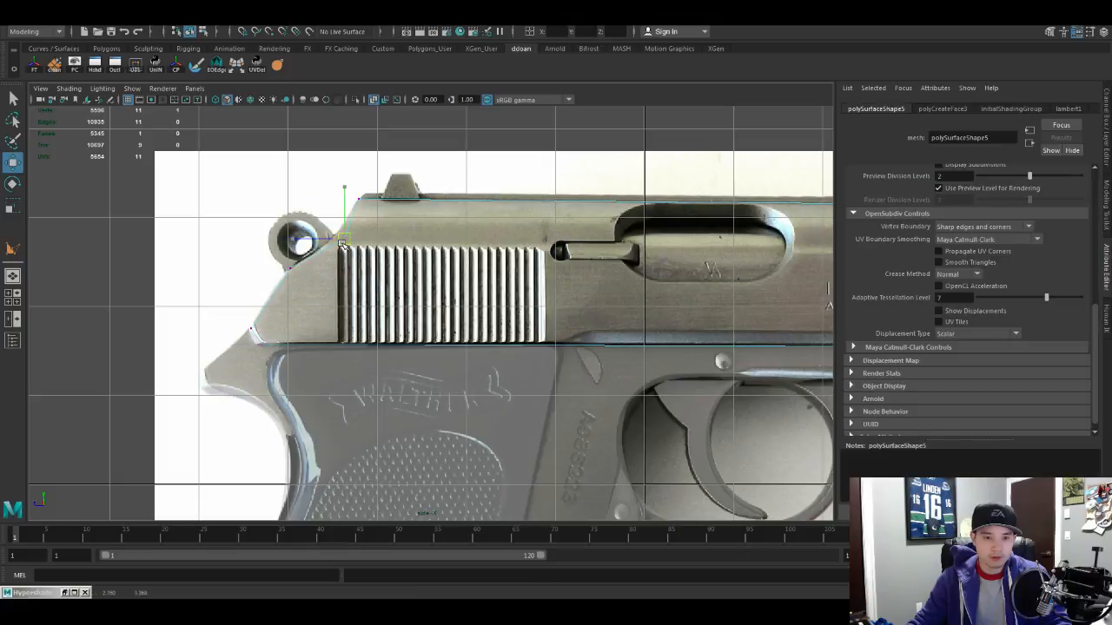
# Step: Move the middle and lower vertices of the slide's muzzle end to follow the slide's front edge in the reference
pyautogui.keyDown('alt'); pyautogui.moveTo(583, 243); pyautogui.dragTo(210, 248, button='middle'); pyautogui.keyUp('alt')
pyautogui.keyDown('alt'); pyautogui.moveTo(773, 228); pyautogui.dragTo(648, 236, button='middle'); pyautogui.keyUp('alt')
pyautogui.click(608, 263)
pyautogui.click(608, 262)
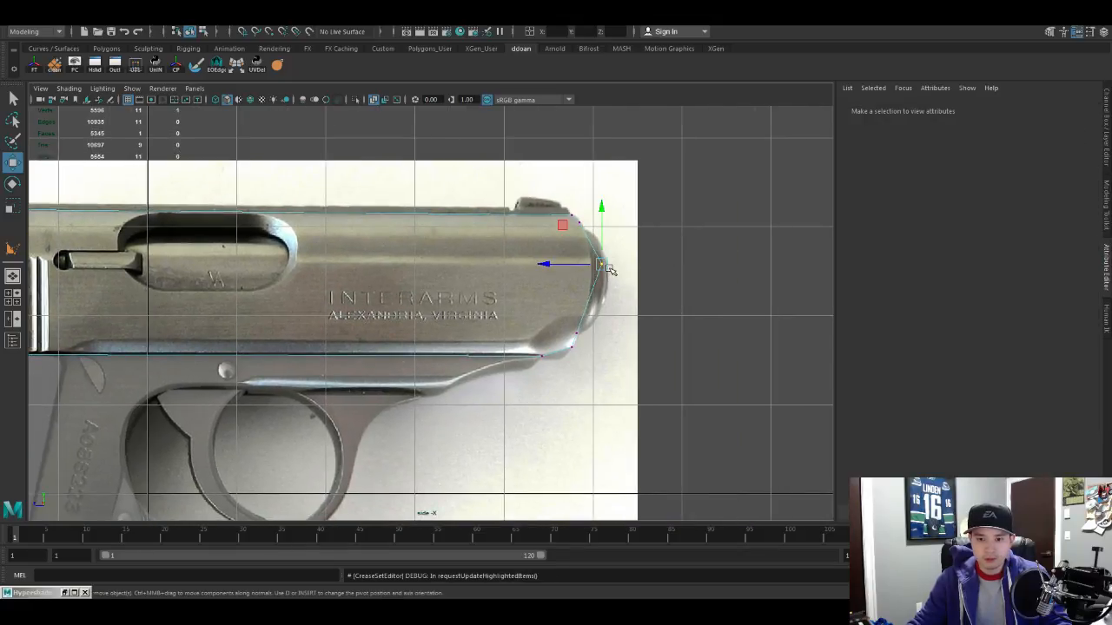
pyautogui.click(580, 336)
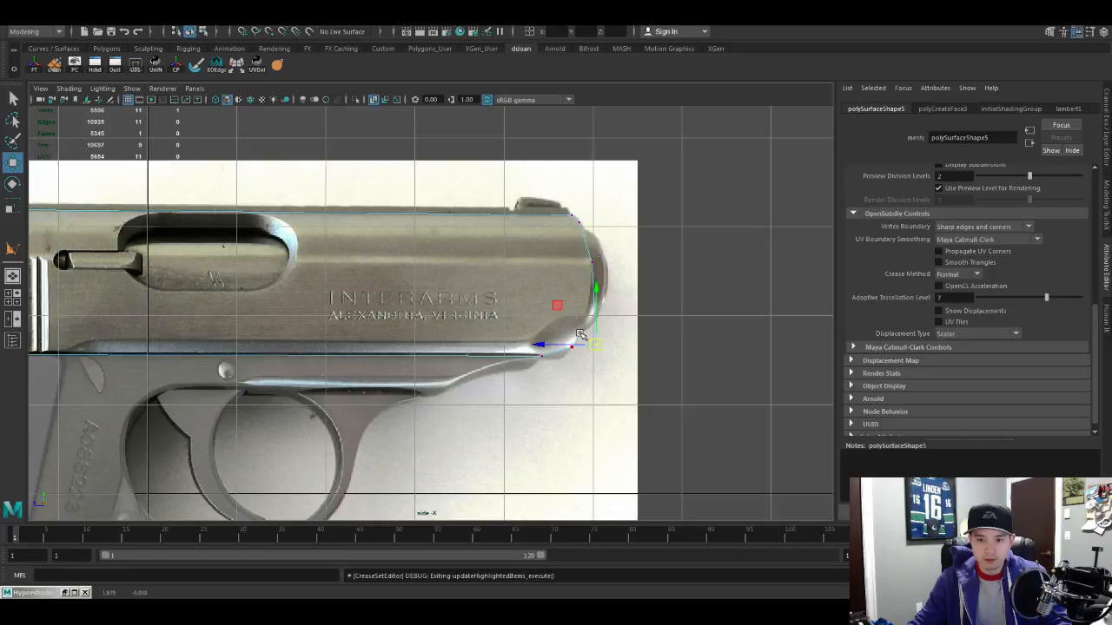
pyautogui.moveTo(596, 343)
pyautogui.mouseDown()
pyautogui.moveTo(578, 329)
pyautogui.moveTo(588, 325)
pyautogui.mouseUp()
pyautogui.keyDown('alt'); pyautogui.moveTo(588, 325); pyautogui.dragTo(626, 306, button='middle'); pyautogui.keyUp('alt')
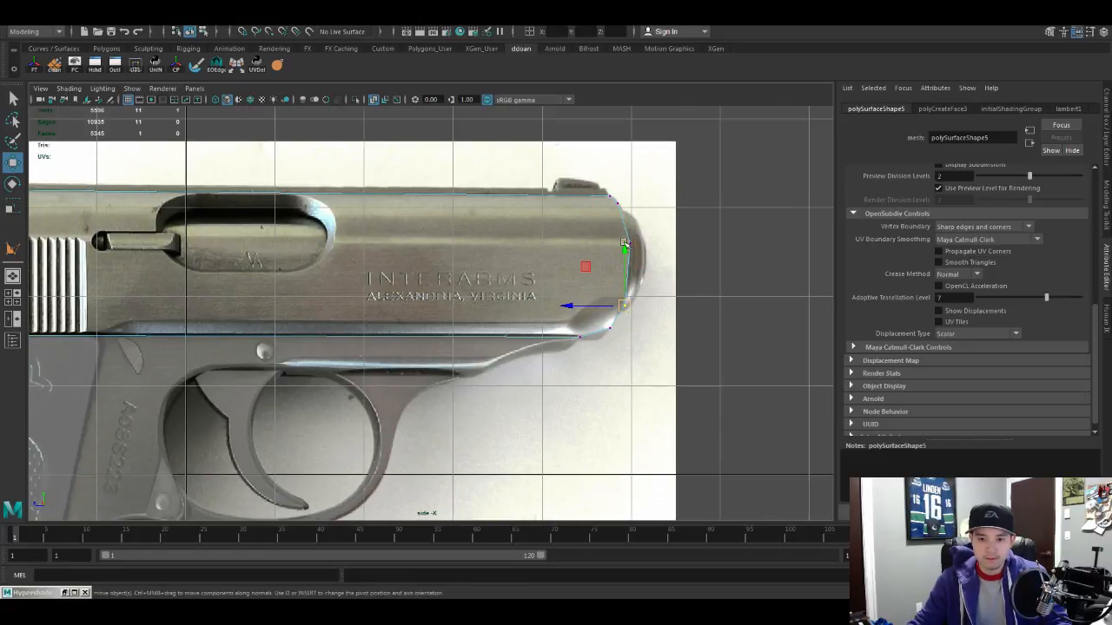
# Step: Fine-tune the upper and middle vertices on the muzzle end to follow its rounded curve
pyautogui.click(631, 242)
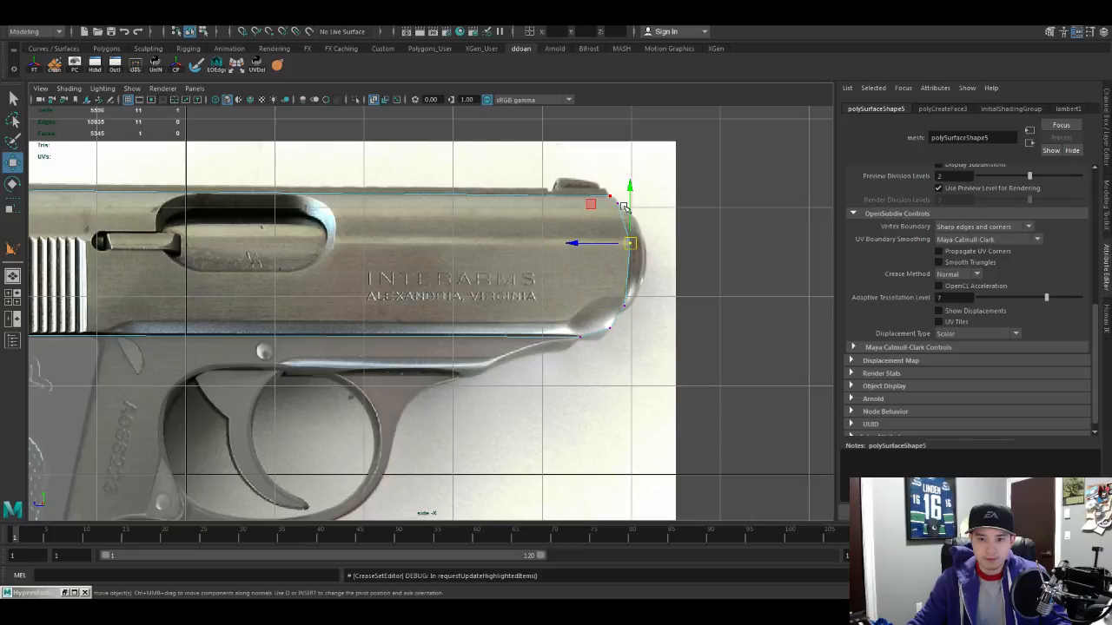
pyautogui.click(618, 206)
pyautogui.moveTo(621, 208); pyautogui.dragTo(633, 244)
pyautogui.click(631, 243)
pyautogui.keyDown('alt'); pyautogui.moveTo(592, 332); pyautogui.dragTo(616, 309, button='middle'); pyautogui.keyUp('alt')
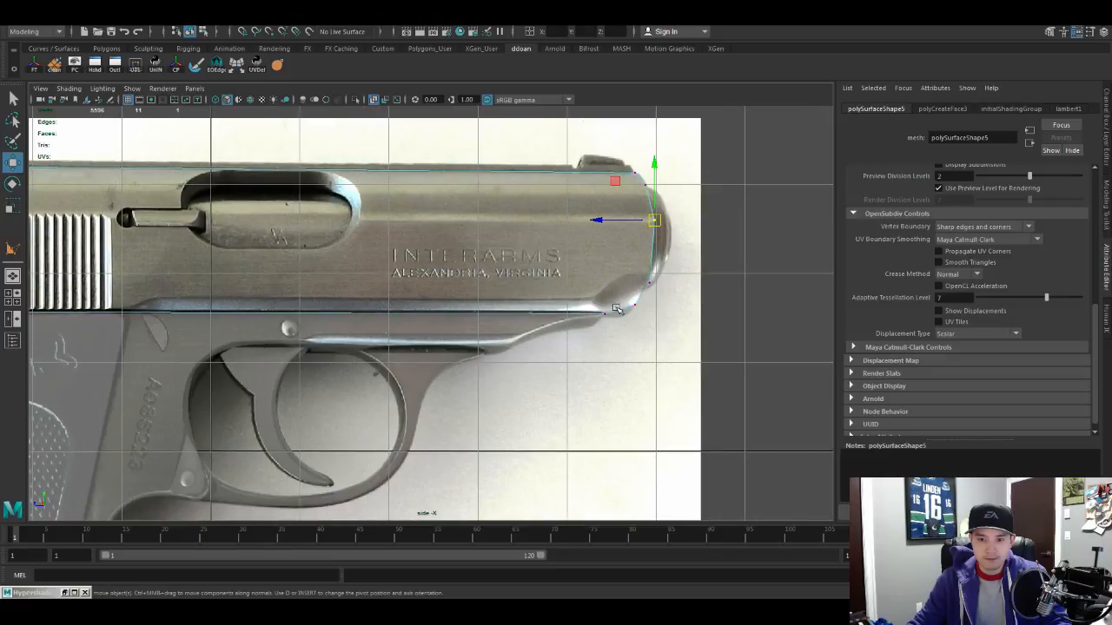
# Step: Nudge the vertex at the lower muzzle corner onto the reference, check the remaining outline, and return to object mode
pyautogui.click(631, 303)
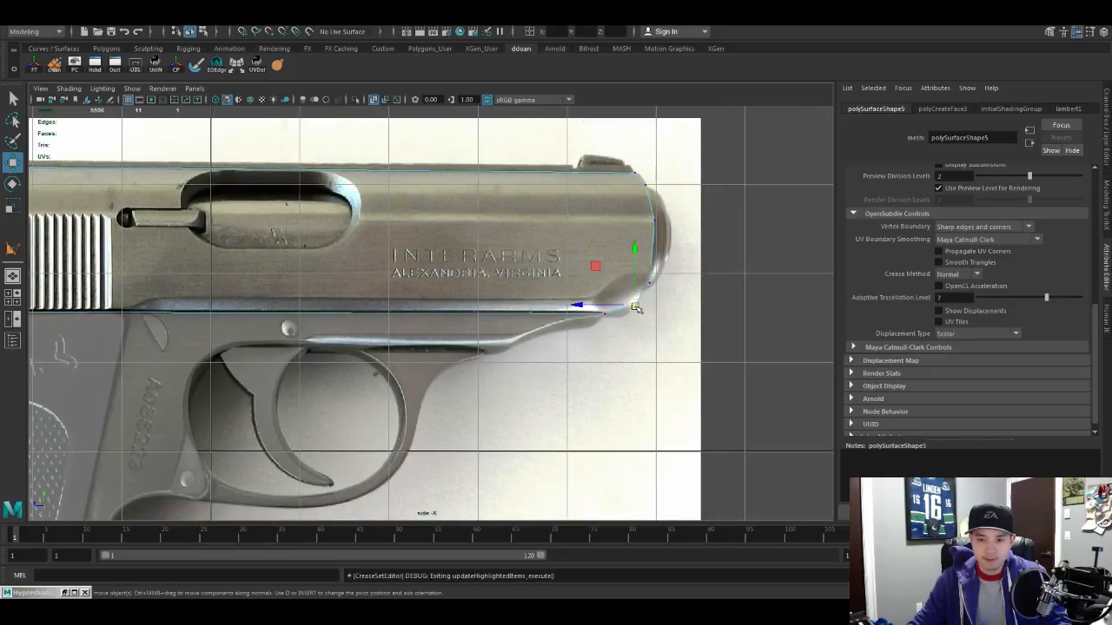
pyautogui.moveTo(635, 306); pyautogui.dragTo(634, 304)
pyautogui.click(630, 333)
pyautogui.keyDown('alt'); pyautogui.moveTo(480, 323); pyautogui.dragTo(582, 319, button='middle'); pyautogui.keyUp('alt')
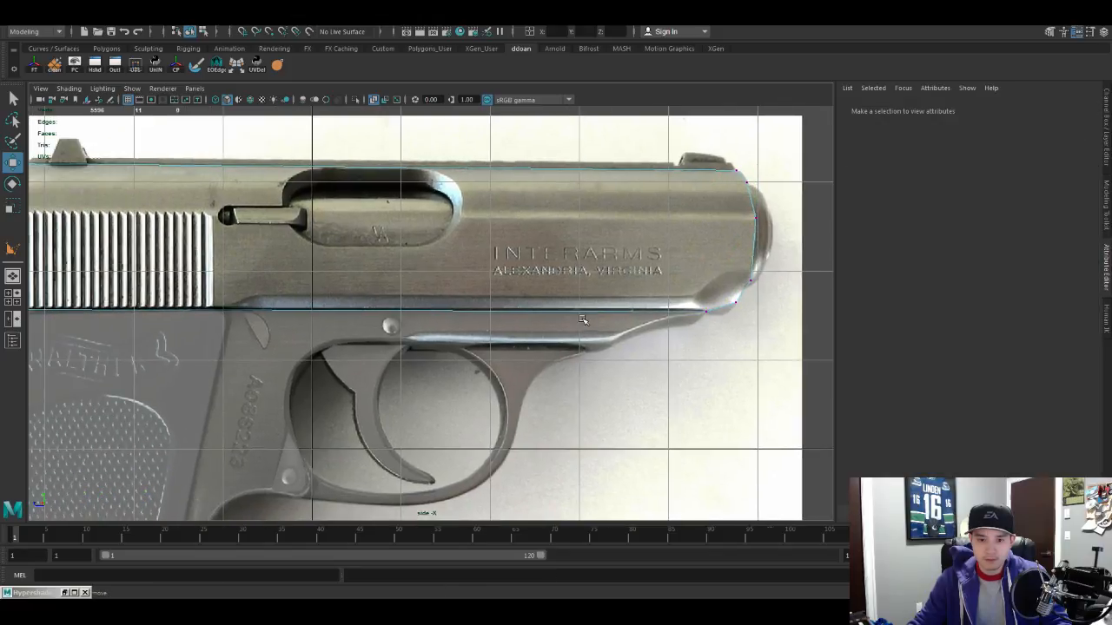
pyautogui.keyDown('alt'); pyautogui.moveTo(348, 313); pyautogui.dragTo(486, 311, button='middle'); pyautogui.keyUp('alt')
pyautogui.keyDown('alt'); pyautogui.moveTo(218, 308); pyautogui.dragTo(391, 306, button='middle'); pyautogui.keyUp('alt')
pyautogui.keyDown('alt'); pyautogui.moveTo(252, 301); pyautogui.dragTo(248, 329, button='middle'); pyautogui.keyUp('alt')
pyautogui.click(510, 273)
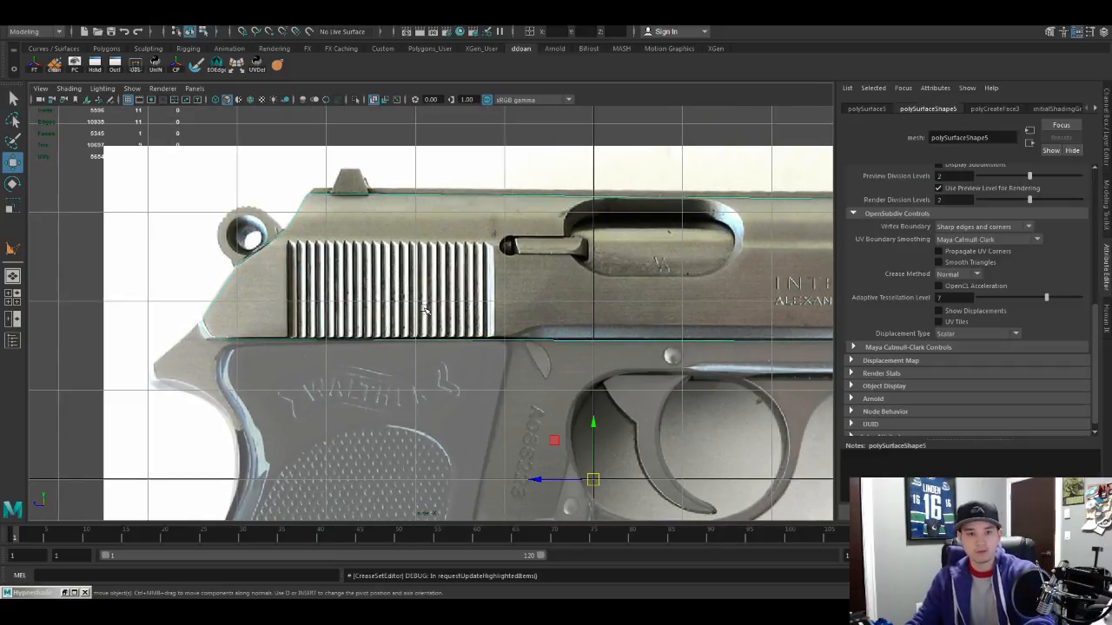
pyautogui.keyDown('alt'); pyautogui.moveTo(512, 273); pyautogui.dragTo(350, 282, button='middle'); pyautogui.keyUp('alt')
# Step: Try to move the slide face sideways away from the reference plane in the perspective view, and undo the move
pyautogui.press('space')
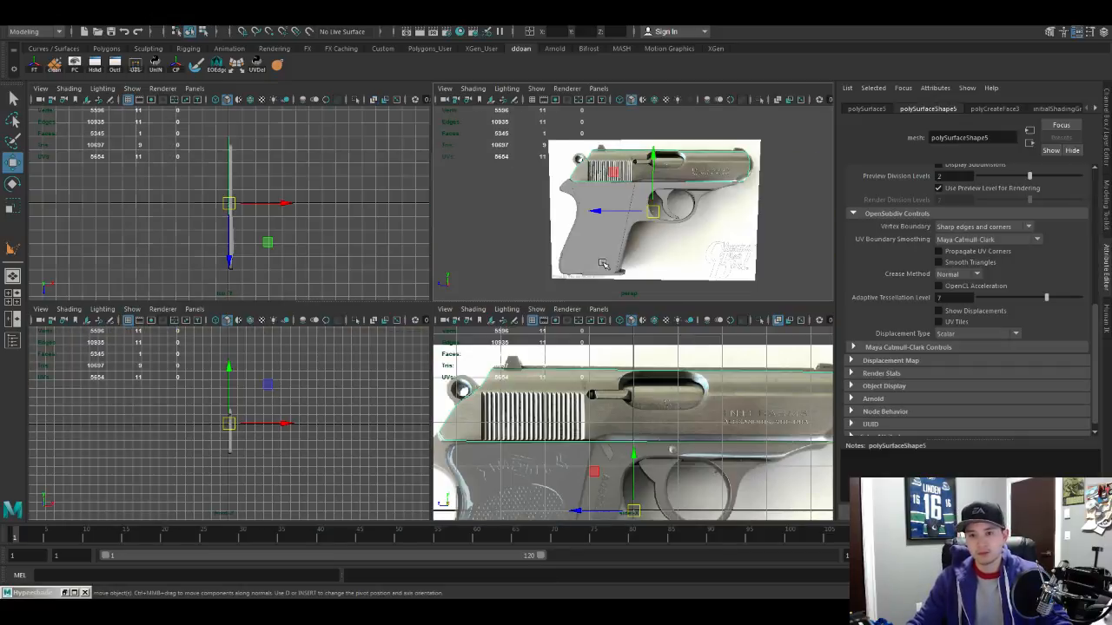
pyautogui.press('space')
pyautogui.keyDown('alt'); pyautogui.moveTo(591, 279); pyautogui.dragTo(756, 281); pyautogui.keyUp('alt')
pyautogui.keyDown('alt'); pyautogui.moveTo(521, 281); pyautogui.dragTo(576, 281, button='right'); pyautogui.keyUp('alt')
pyautogui.keyDown('alt'); pyautogui.moveTo(576, 280); pyautogui.dragTo(486, 280); pyautogui.keyUp('alt')
pyautogui.moveTo(591, 353); pyautogui.dragTo(608, 361)
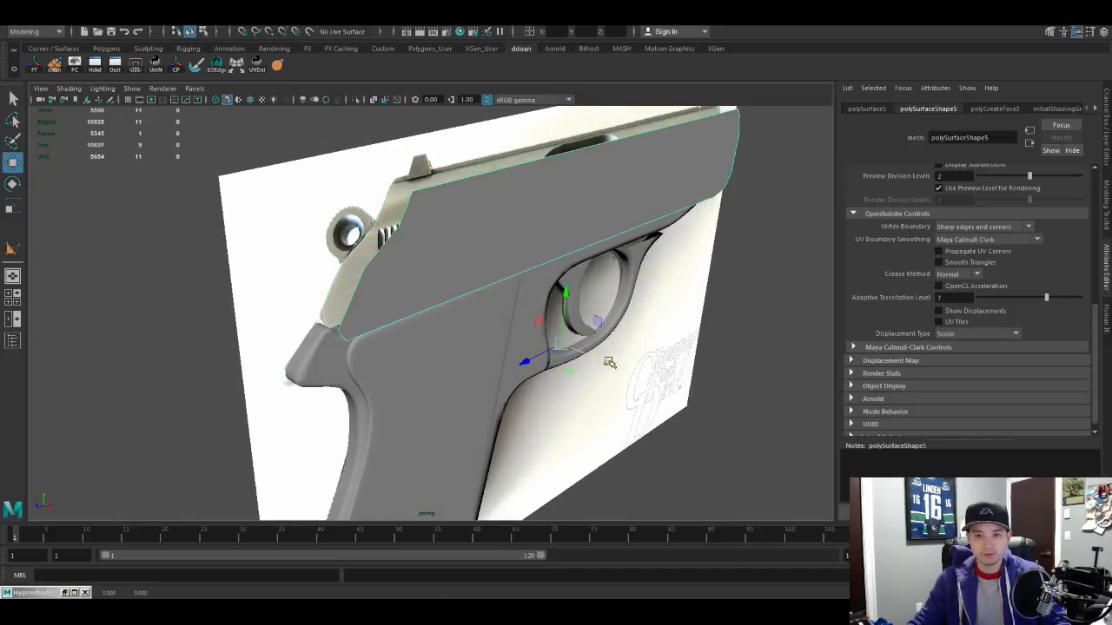
pyautogui.hotkey('ctrl', 'z')
# Step: Isolate the slide face and cut an edge with Multi-Cut from the back notch vertex to the middle muzzle vertex
pyautogui.keyDown('alt'); pyautogui.moveTo(540, 258); pyautogui.dragTo(427, 203); pyautogui.keyUp('alt')
pyautogui.hotkey('ctrl', '1')
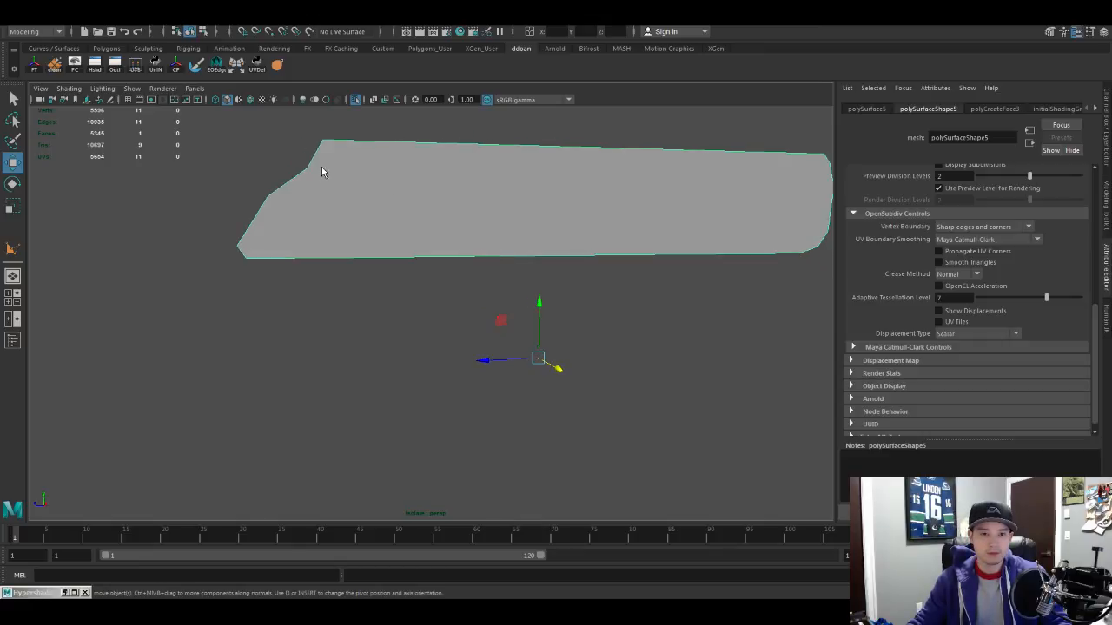
pyautogui.hotkey('ctrl', 'shift', 'x')
pyautogui.keyDown('alt'); pyautogui.moveTo(340, 179); pyautogui.dragTo(368, 191); pyautogui.keyUp('alt')
pyautogui.keyDown('alt'); pyautogui.moveTo(367, 191); pyautogui.dragTo(229, 194, button='middle'); pyautogui.keyUp('alt')
pyautogui.keyDown('alt'); pyautogui.moveTo(365, 194); pyautogui.dragTo(307, 194, button='right'); pyautogui.keyUp('alt')
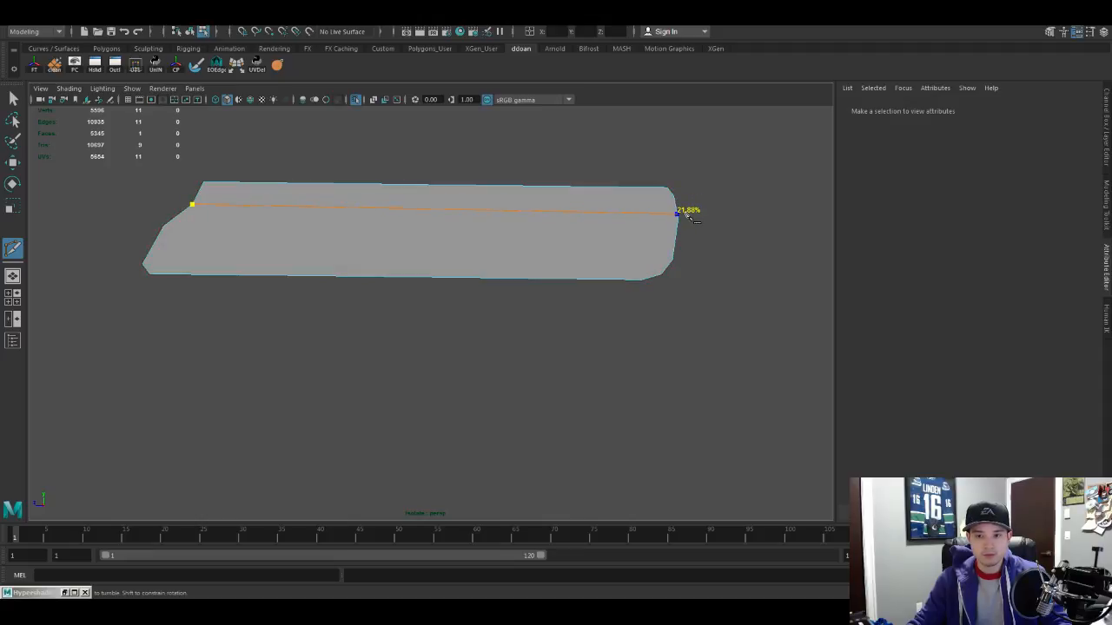
pyautogui.click(686, 215)
pyautogui.press('Return')
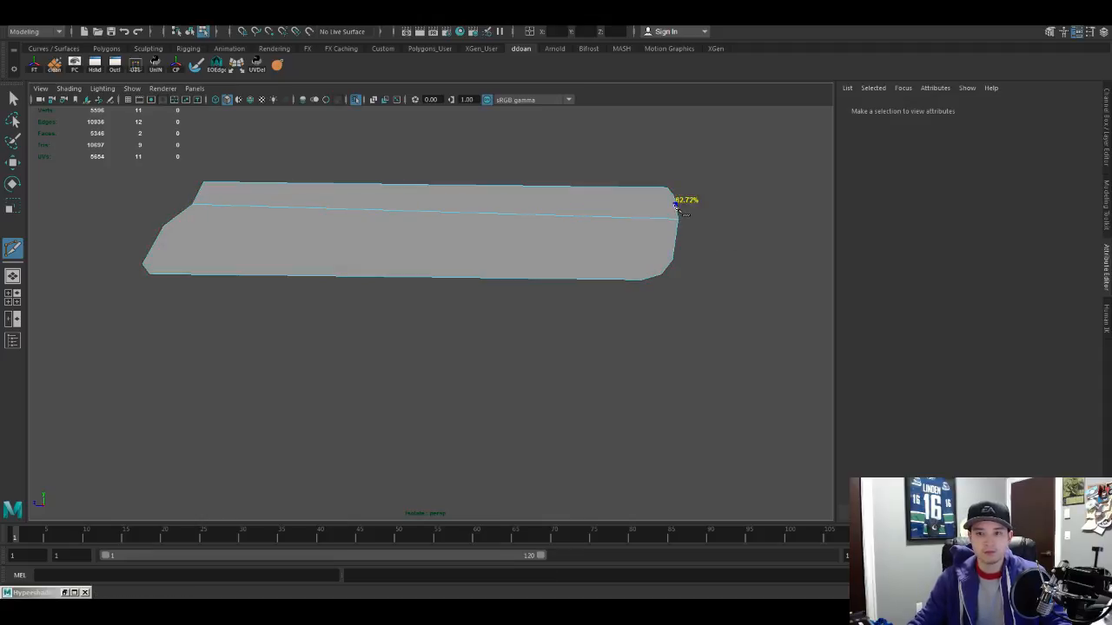
# Step: Cut two more lengthwise edges, one from the upper muzzle vertex to the back edge and one from the back slope's vertex to the muzzle
pyautogui.click(674, 196)
pyautogui.click(201, 188)
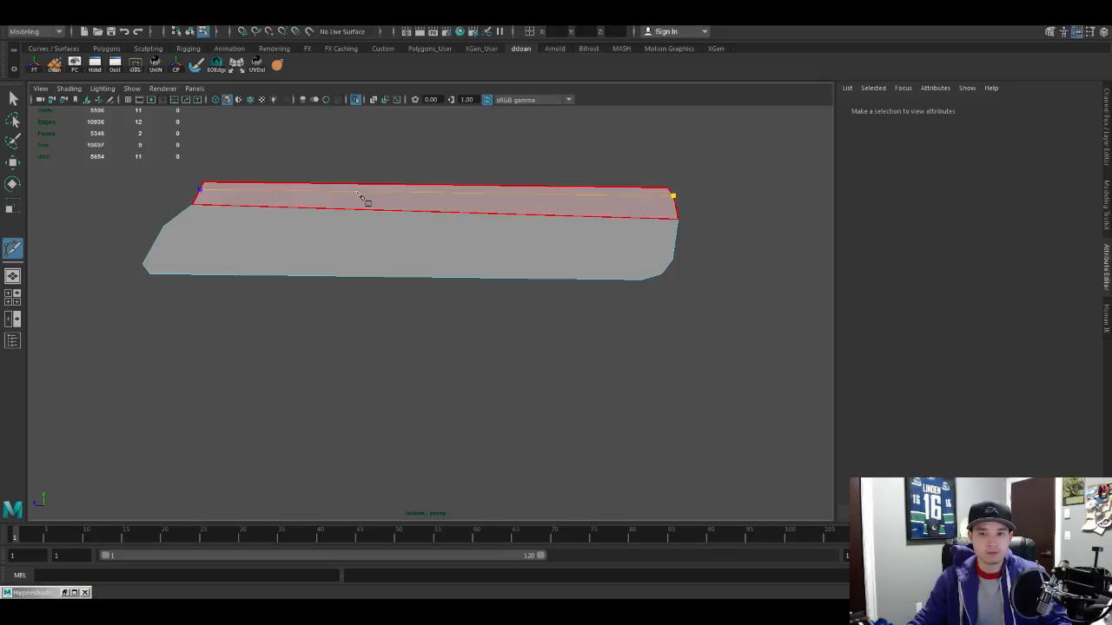
pyautogui.press('Return')
pyautogui.click(165, 226)
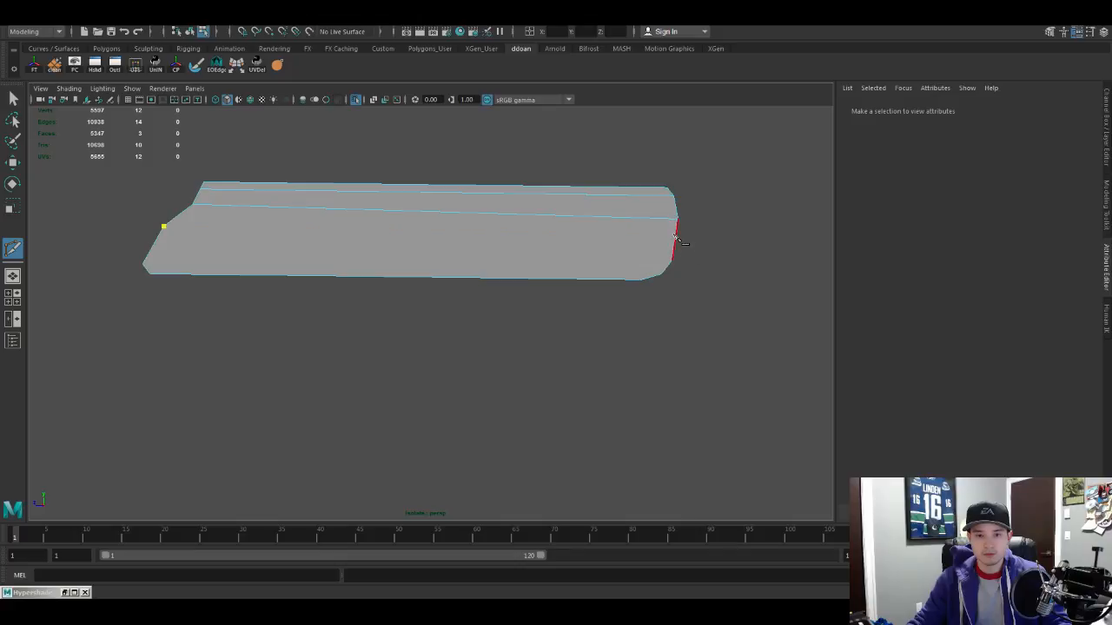
pyautogui.click(678, 227)
pyautogui.press('Return')
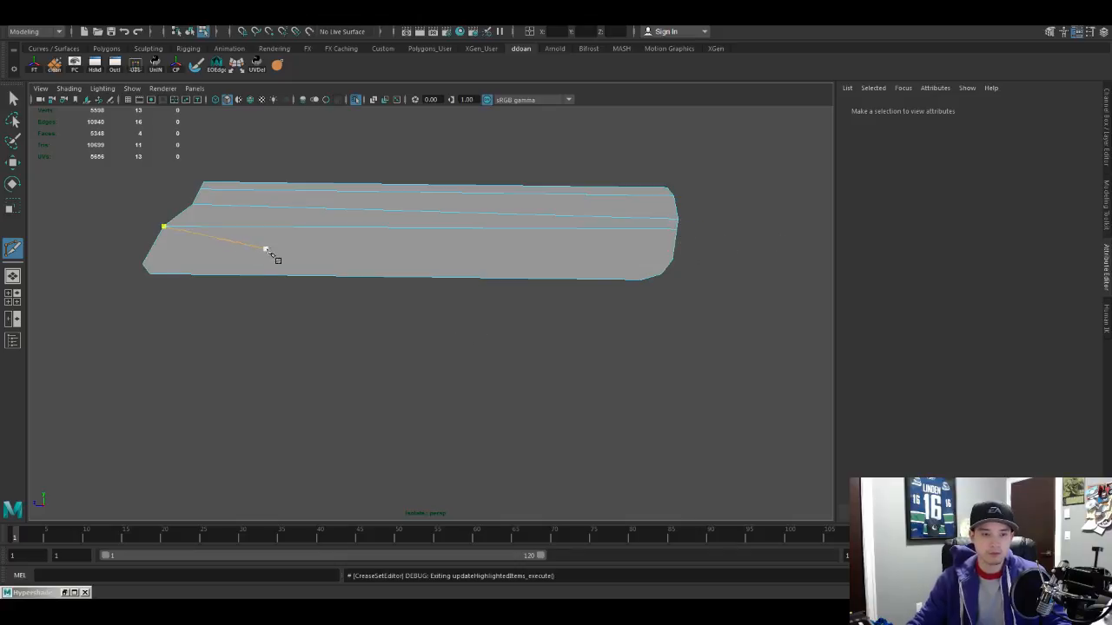
# Step: Cut two lengthwise edges across the slide's lower part, connecting its lower back corner and back edge to the two lower muzzle vertices
pyautogui.click(672, 261)
pyautogui.moveTo(668, 263)
pyautogui.mouseDown()
pyautogui.moveTo(673, 250)
pyautogui.moveTo(667, 268)
pyautogui.mouseUp()
pyautogui.press('Return')
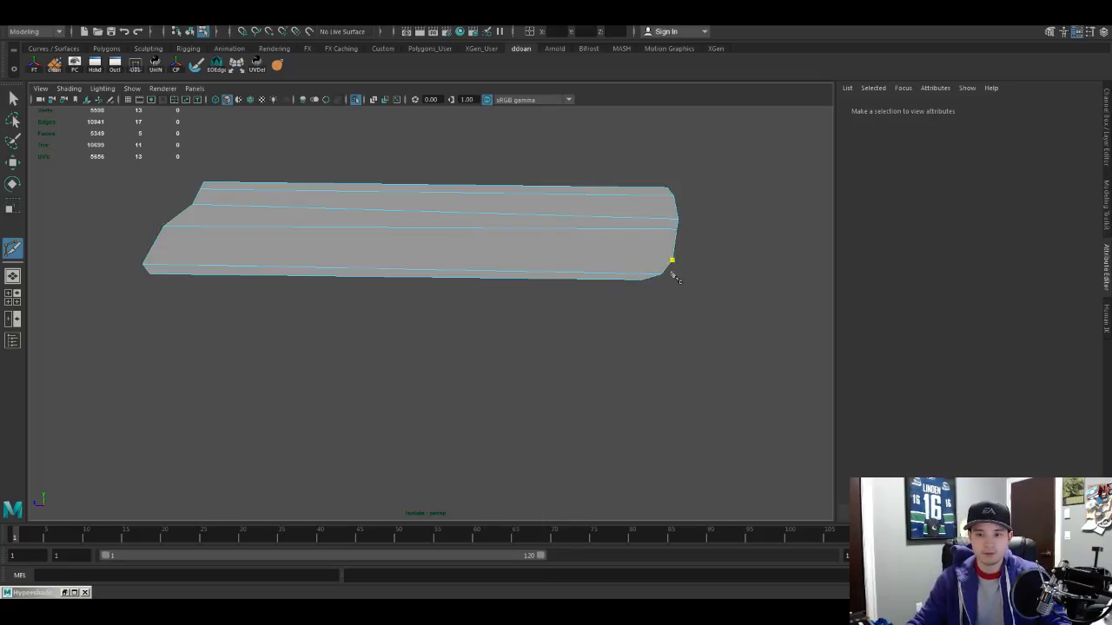
pyautogui.click(152, 251)
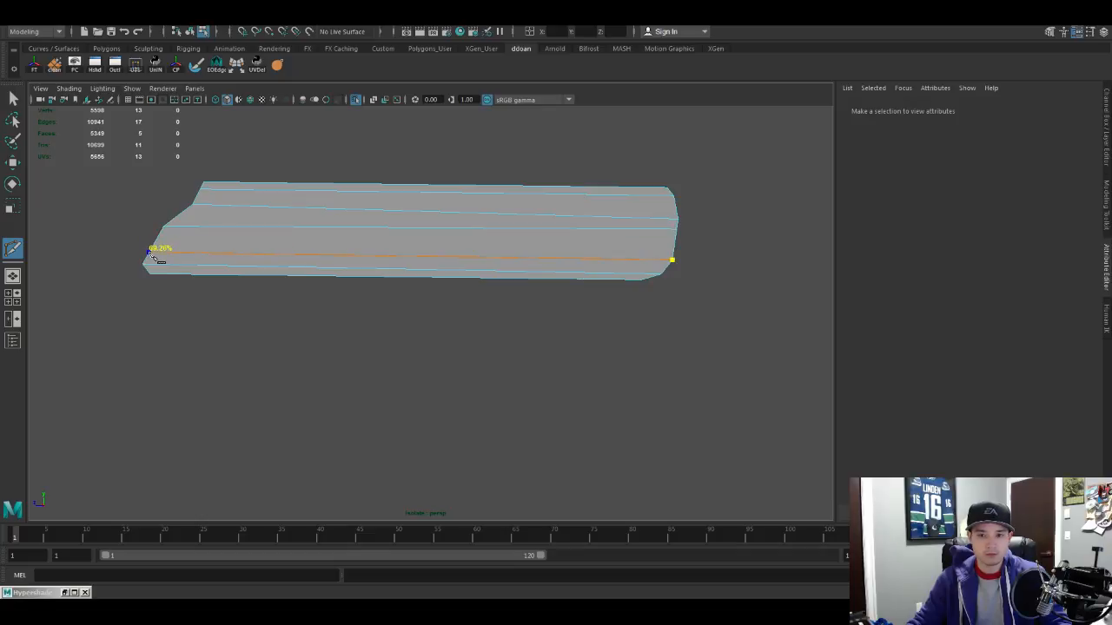
pyautogui.press('Return')
pyautogui.scroll(3, 378, 229)
pyautogui.scroll(-3, 388, 233)
pyautogui.keyDown('alt'); pyautogui.moveTo(387, 231); pyautogui.dragTo(390, 240); pyautogui.keyUp('alt')
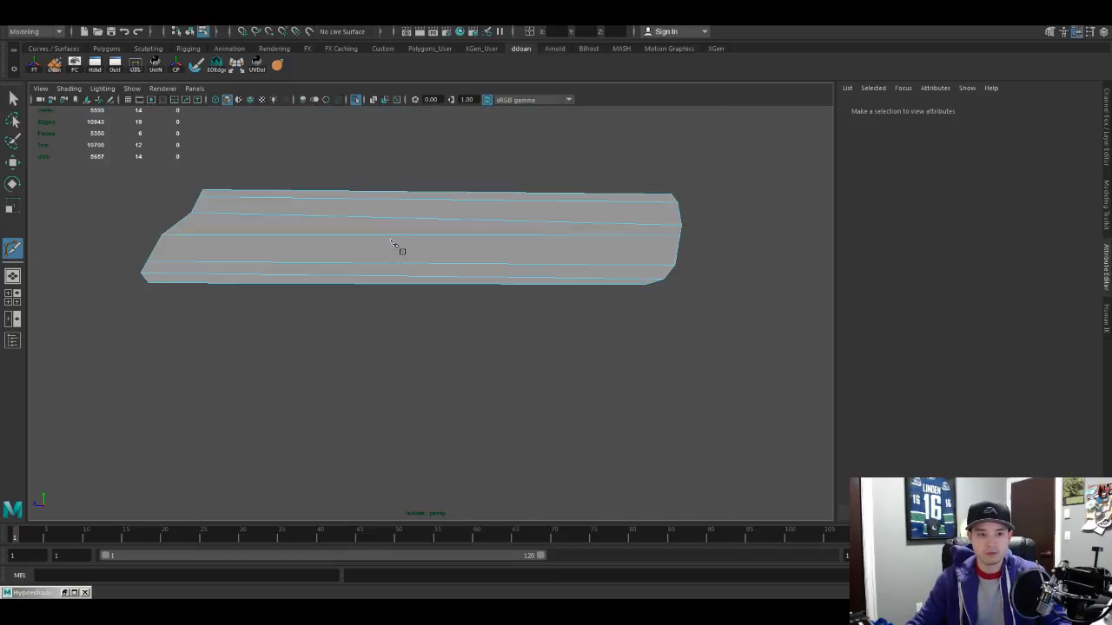
# Step: Leave the cutting tool, select the slide mesh and turn off isolation to show it over the reference
pyautogui.press('w')
pyautogui.click(380, 276)
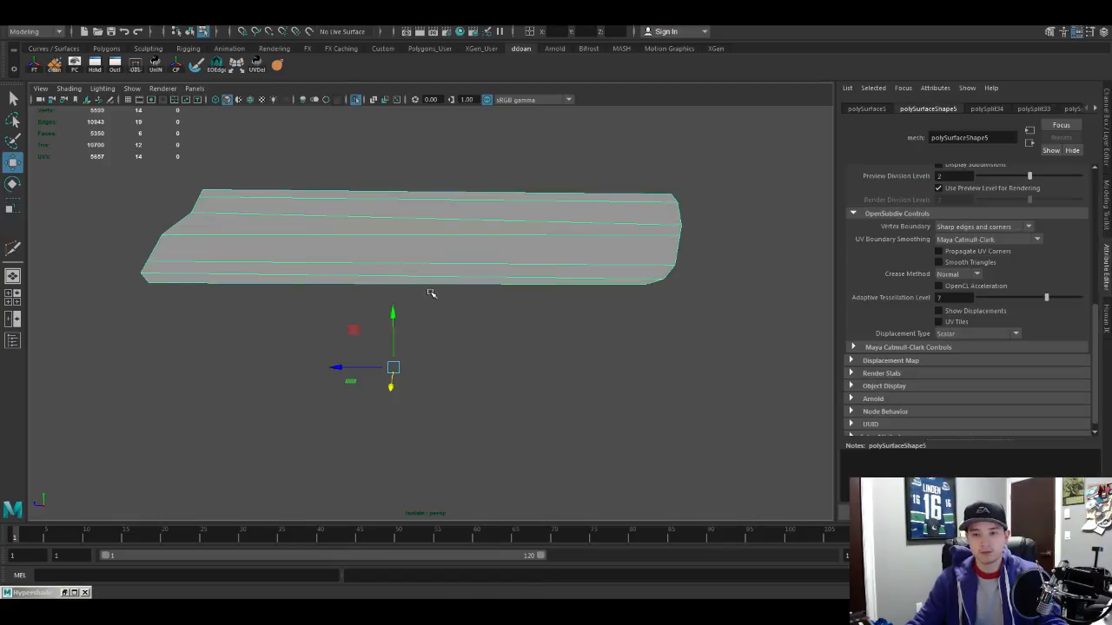
pyautogui.click(355, 99)
pyautogui.scroll(5, 462, 281)
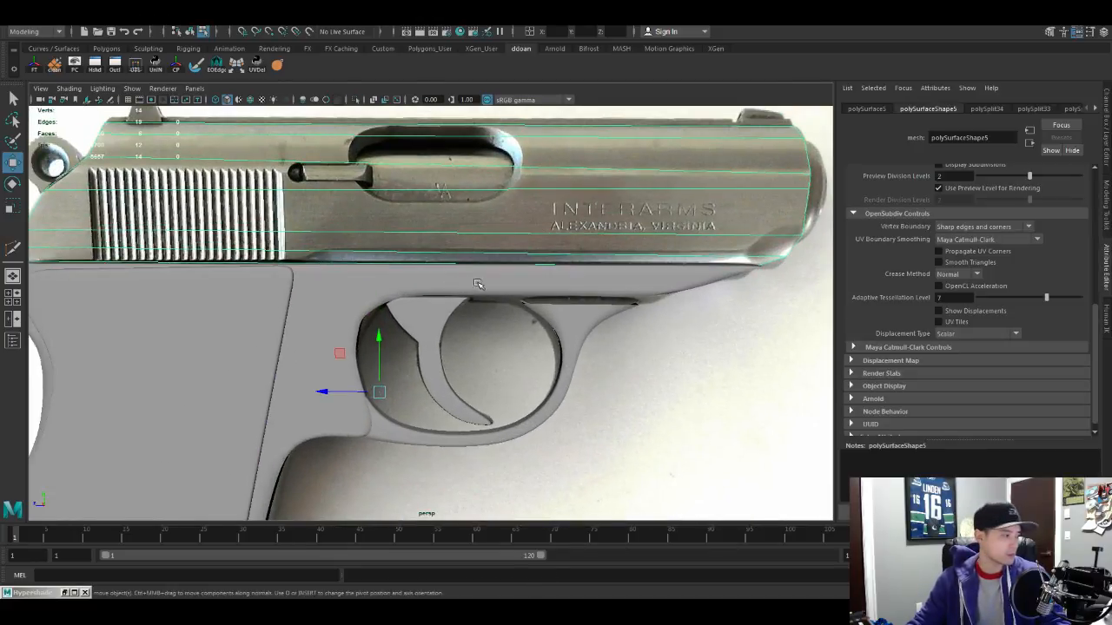
# Step: Switch the slide mesh to vertex editing and test moving the back-slope vertex below the hammer, undoing the move
pyautogui.keyDown('alt'); pyautogui.moveTo(481, 284); pyautogui.dragTo(456, 305, button='middle'); pyautogui.keyUp('alt')
pyautogui.moveTo(650, 287)
pyautogui.keyDown('alt'); pyautogui.mouseDown(button='middle')
pyautogui.moveTo(589, 288)
pyautogui.moveTo(580, 278)
pyautogui.moveTo(669, 280)
pyautogui.mouseUp(button='middle'); pyautogui.keyUp('alt')
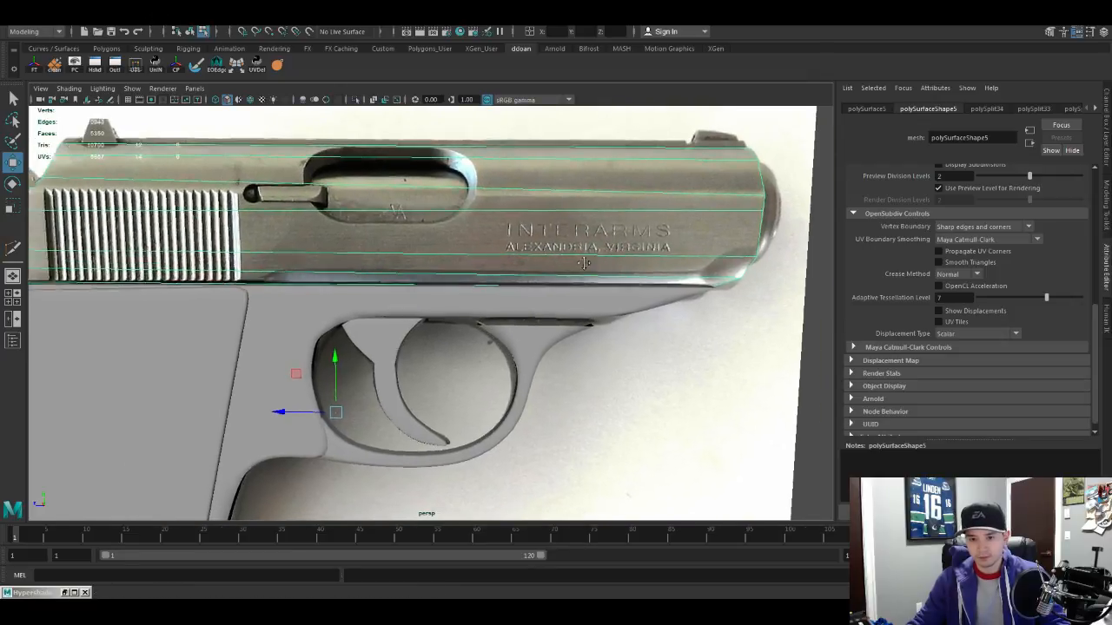
pyautogui.keyDown('alt'); pyautogui.moveTo(335, 267); pyautogui.dragTo(508, 269, button='middle'); pyautogui.keyUp('alt')
pyautogui.scroll(3, 252, 236)
pyautogui.scroll(-2, 287, 243)
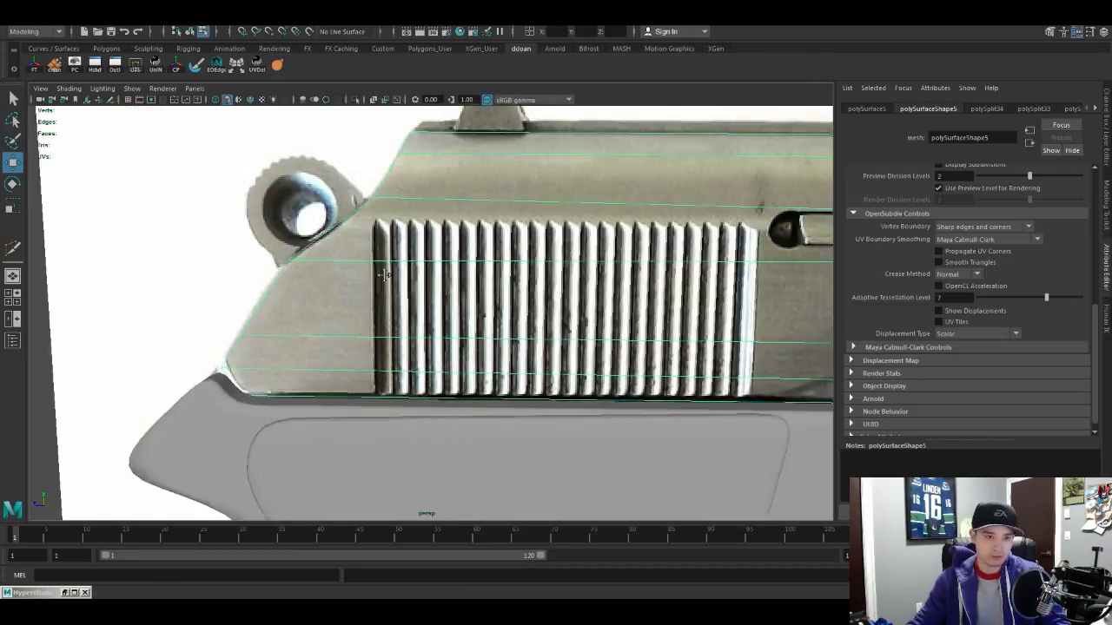
pyautogui.keyDown('alt'); pyautogui.moveTo(295, 241); pyautogui.dragTo(314, 246, button='middle'); pyautogui.keyUp('alt')
pyautogui.moveTo(327, 252); pyautogui.dragTo(263, 240, button='right')
pyautogui.moveTo(264, 240); pyautogui.dragTo(305, 271)
pyautogui.hotkey('ctrl', 'z')
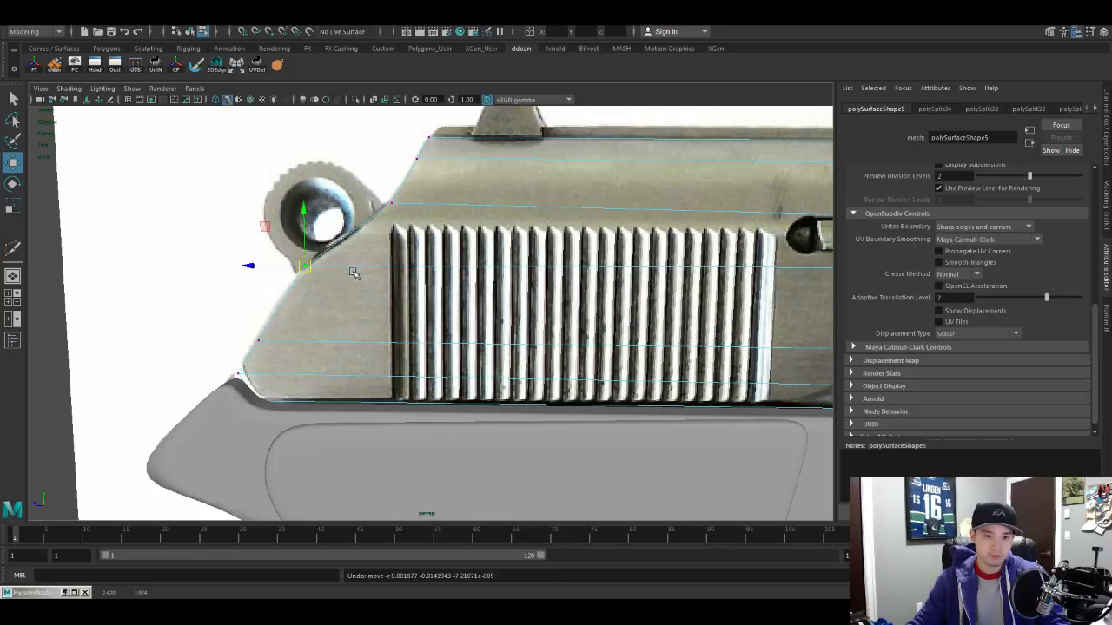
# Step: Snap the upper-middle muzzle vertex vertically to the height of the back notch vertex so their lengthwise edge is level
pyautogui.scroll(-4, 353, 273)
pyautogui.keyDown('alt'); pyautogui.moveTo(764, 276); pyautogui.dragTo(559, 272, button='middle'); pyautogui.keyUp('alt')
pyautogui.keyDown('alt'); pyautogui.moveTo(735, 258); pyautogui.dragTo(482, 250, button='middle'); pyautogui.keyUp('alt')
pyautogui.click(659, 249)
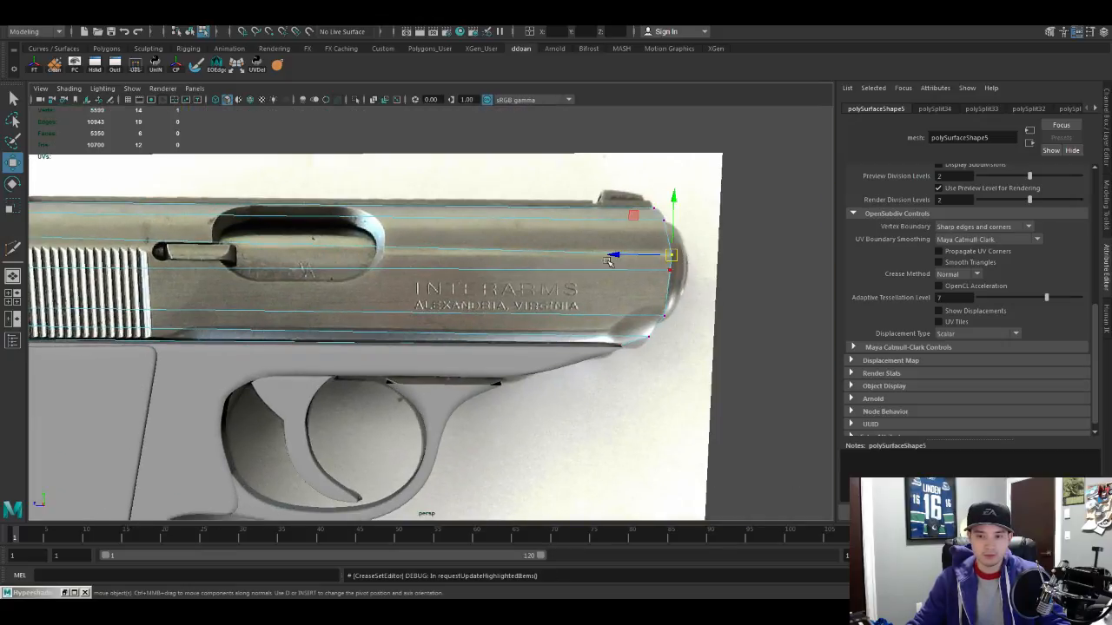
pyautogui.scroll(-2, 647, 239)
pyautogui.keyDown('alt'); pyautogui.moveTo(640, 233); pyautogui.dragTo(703, 240, button='middle'); pyautogui.keyUp('alt')
pyautogui.click(694, 217)
pyautogui.press('v')
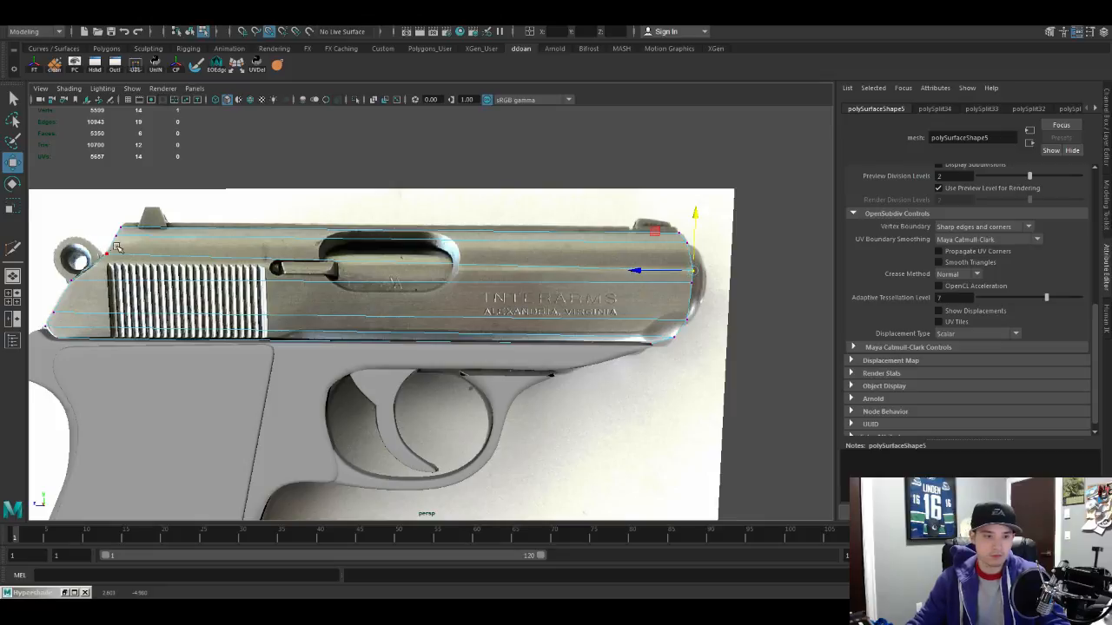
pyautogui.moveTo(113, 254); pyautogui.dragTo(115, 252, button='middle')
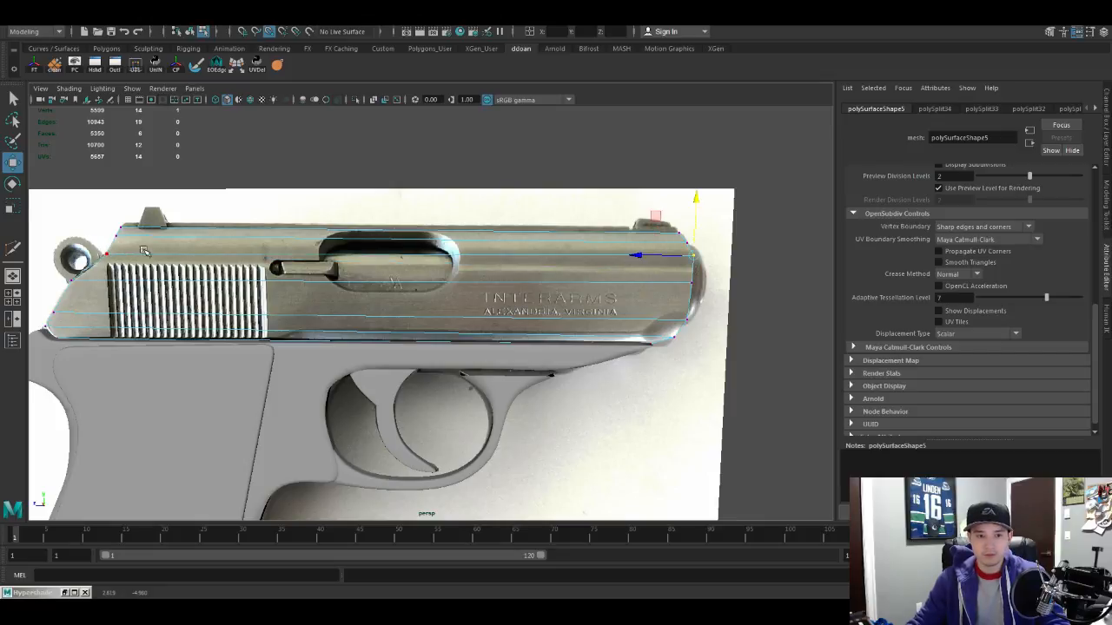
# Step: Level the slide's top muzzle vertex with the top back corner vertex by snapping it vertically only
pyautogui.click(679, 232)
pyautogui.click(682, 183)
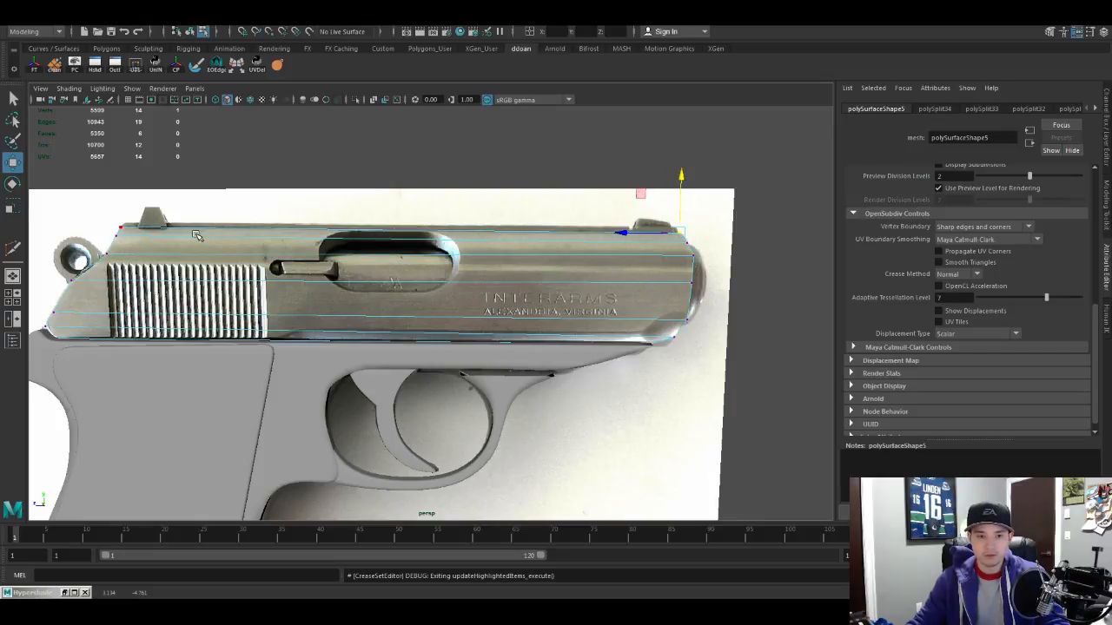
pyautogui.press('v')
pyautogui.moveTo(139, 230); pyautogui.dragTo(124, 228, button='middle')
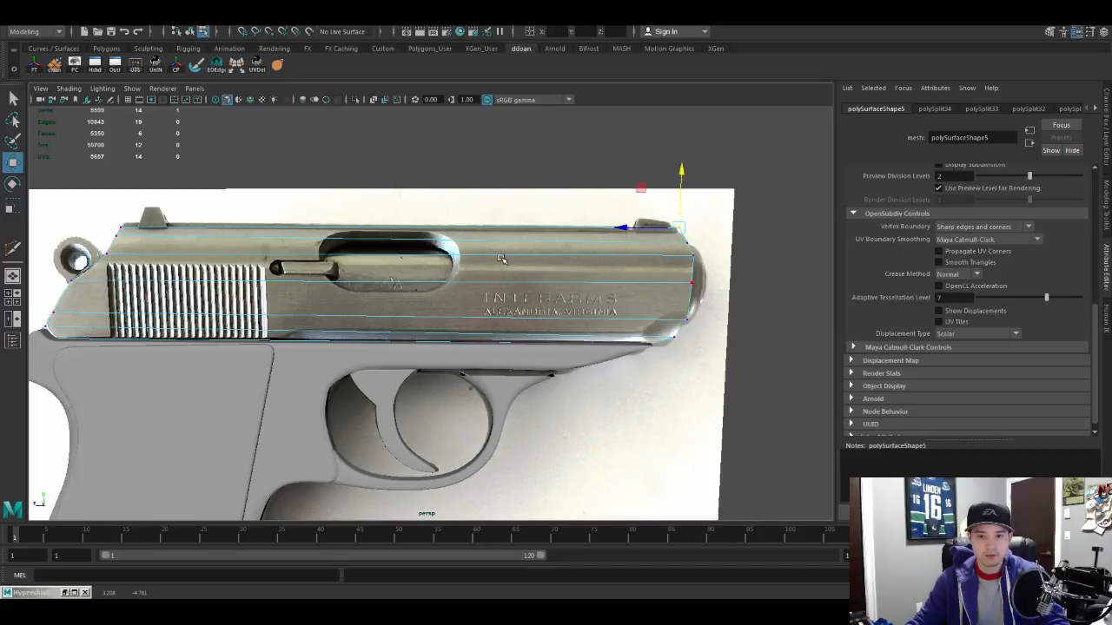
# Step: Level the next muzzle vertices down the front edge with their matching vertices on the slide's back slope
pyautogui.click(686, 251)
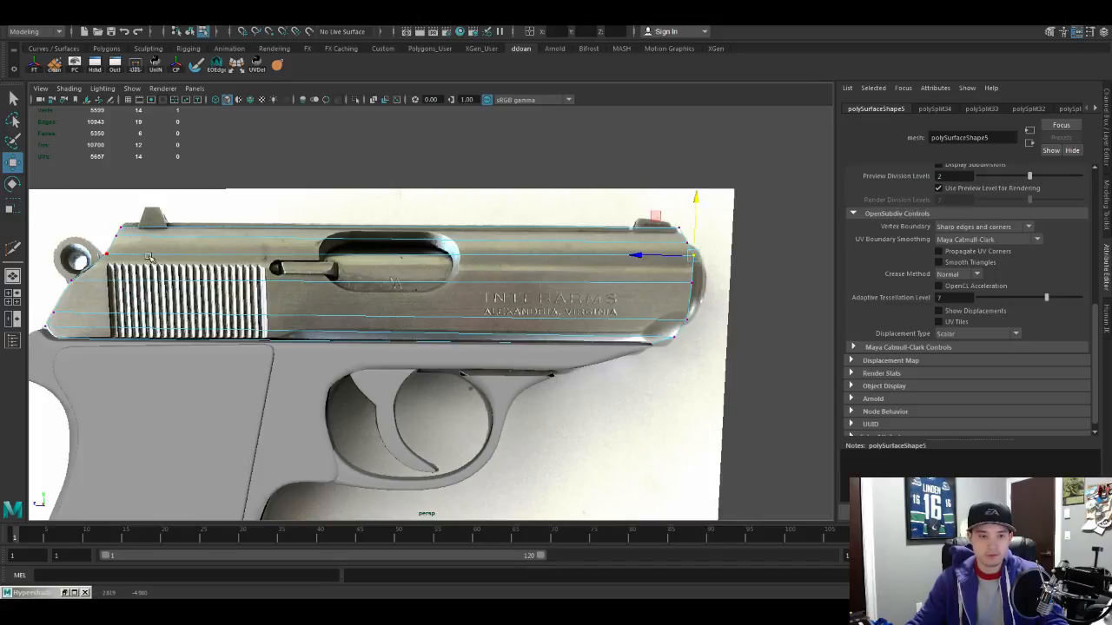
pyautogui.moveTo(695, 200); pyautogui.dragTo(700, 228)
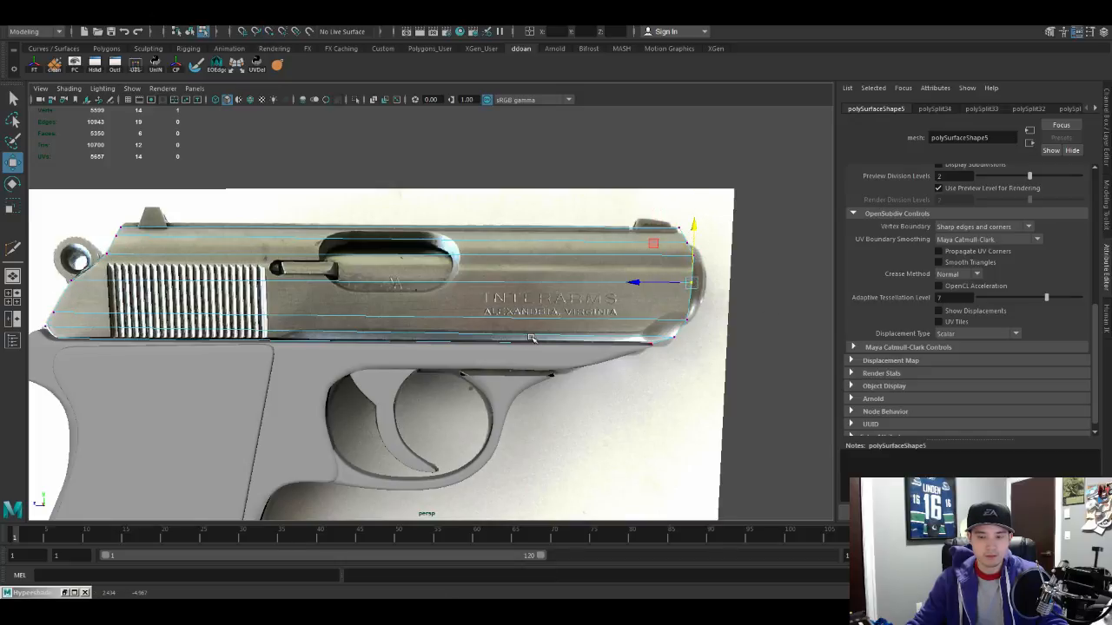
pyautogui.click(687, 319)
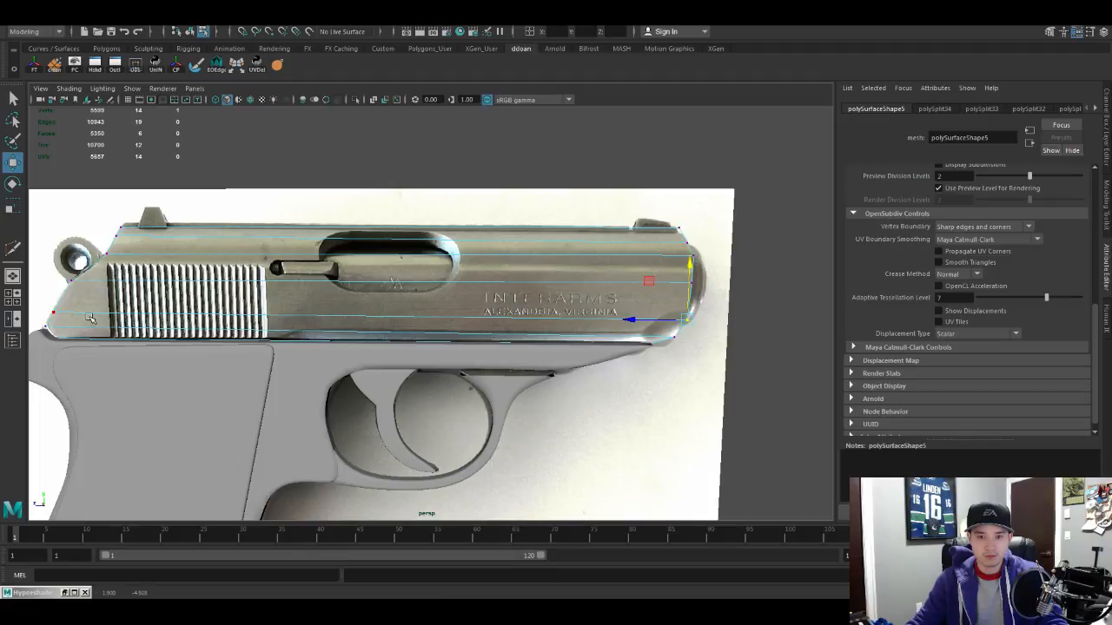
pyautogui.keyDown('alt'); pyautogui.moveTo(626, 352); pyautogui.dragTo(677, 339, button='middle'); pyautogui.keyUp('alt')
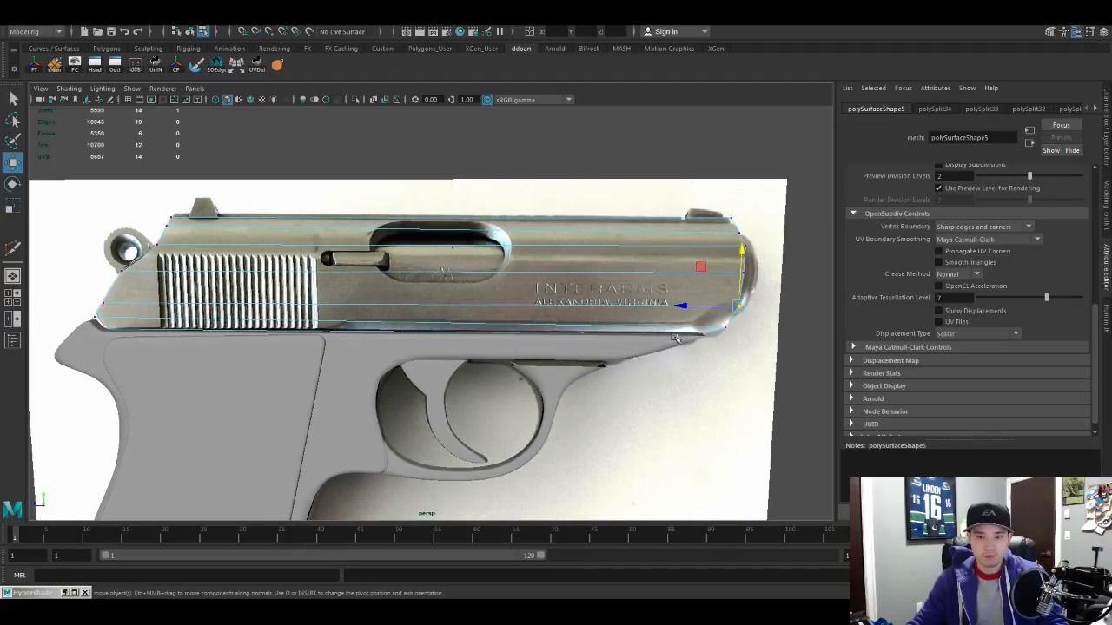
# Step: Snap the muzzle vertex just above the lower front corner vertically to the lower back vertex's height, undoing the first attempt
pyautogui.click(723, 328)
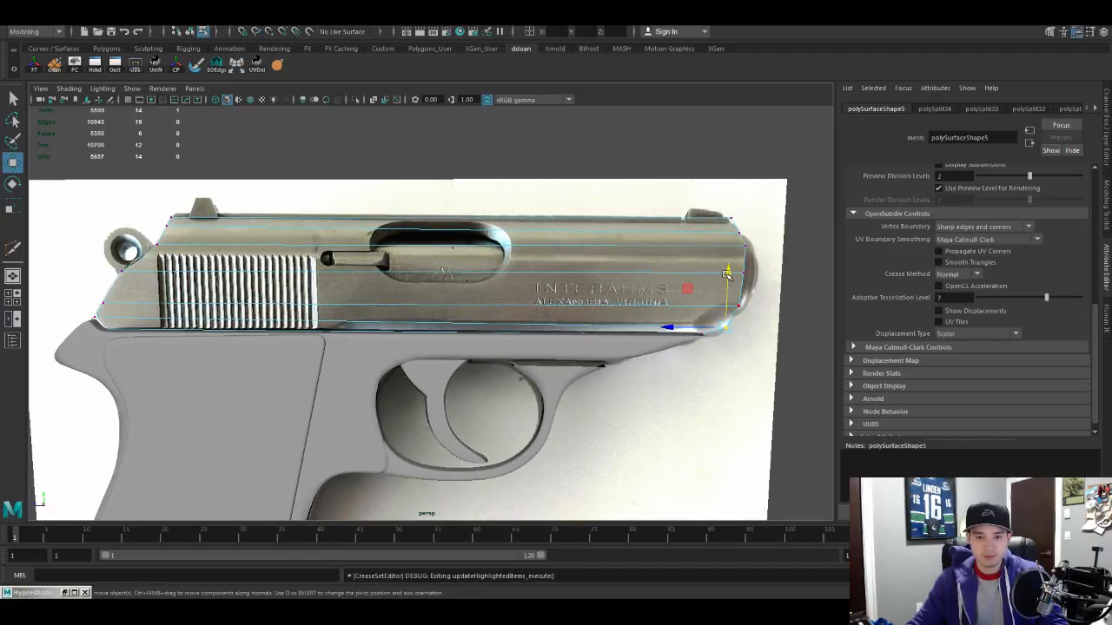
pyautogui.click(731, 271)
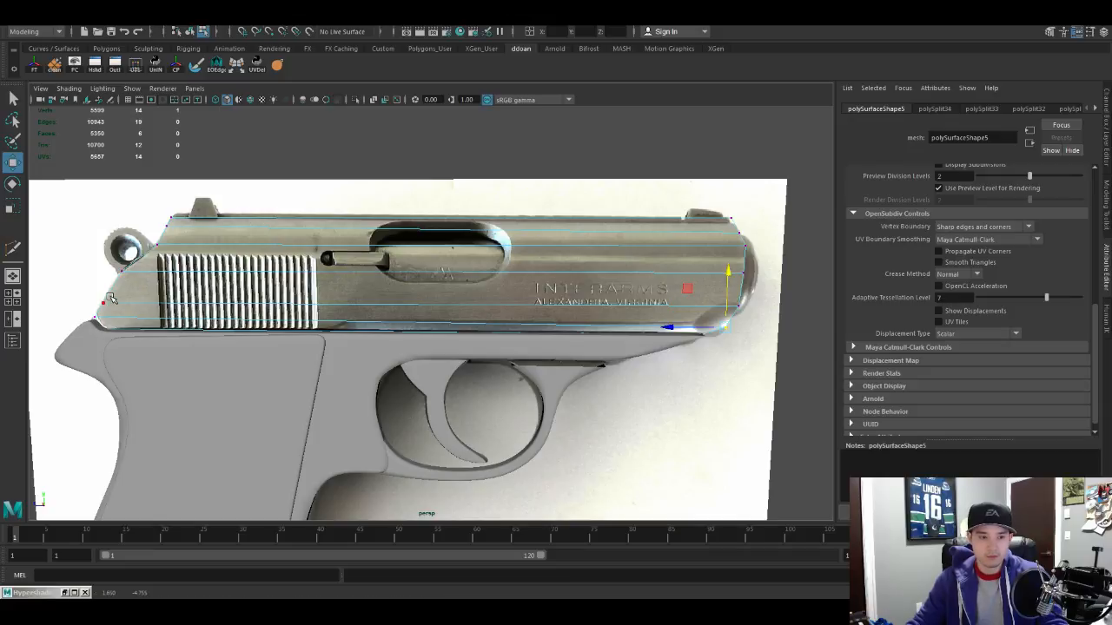
pyautogui.press('v')
pyautogui.moveTo(110, 299); pyautogui.dragTo(101, 314, button='middle')
pyautogui.hotkey('ctrl', 'z')
pyautogui.press('v')
pyautogui.keyDown('alt'); pyautogui.moveTo(528, 322); pyautogui.dragTo(415, 322, button='middle'); pyautogui.keyUp('alt')
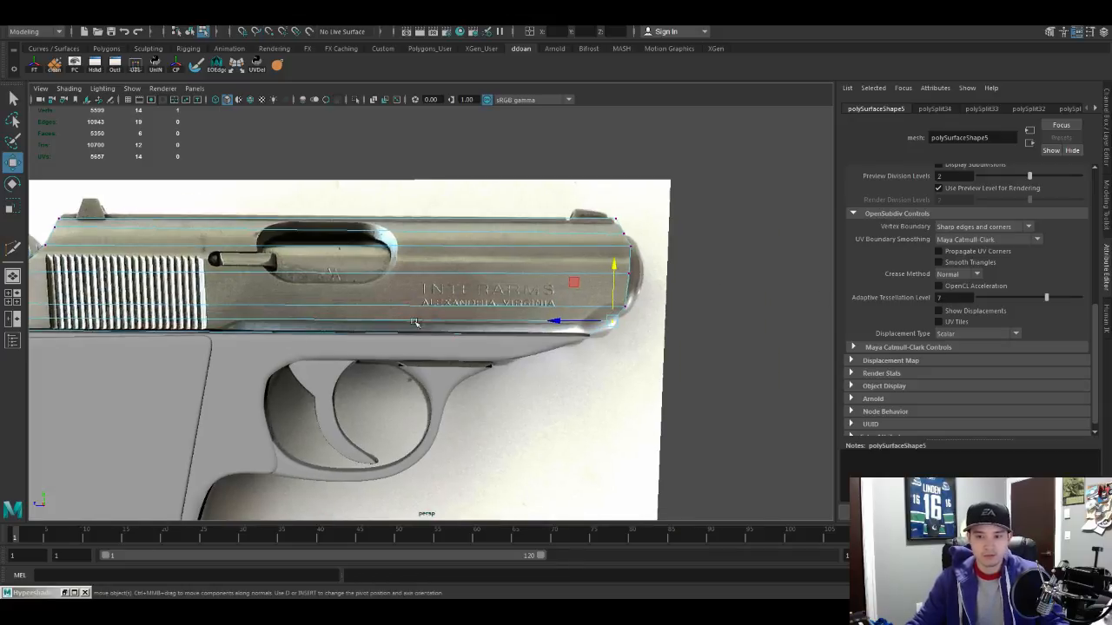
pyautogui.scroll(3, 414, 323)
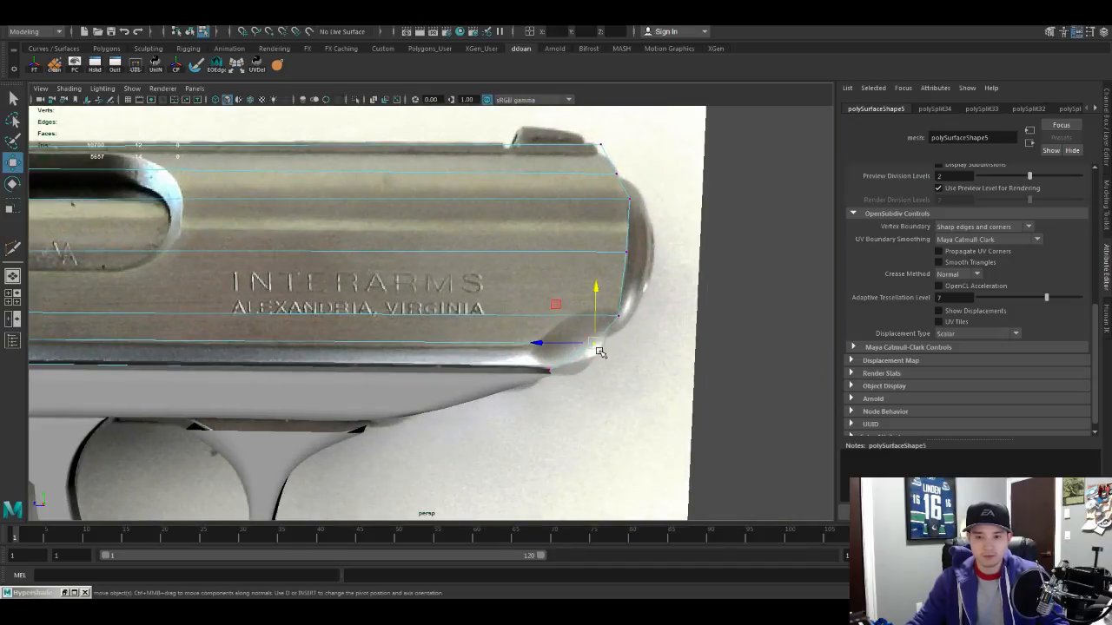
# Step: Adjust the vertex at the slide's lower front corner to follow the muzzle curve in the reference image, and return to object mode
pyautogui.moveTo(588, 347)
pyautogui.mouseDown()
pyautogui.moveTo(553, 348)
pyautogui.moveTo(605, 305)
pyautogui.mouseUp()
pyautogui.hotkey('ctrl', 'z')
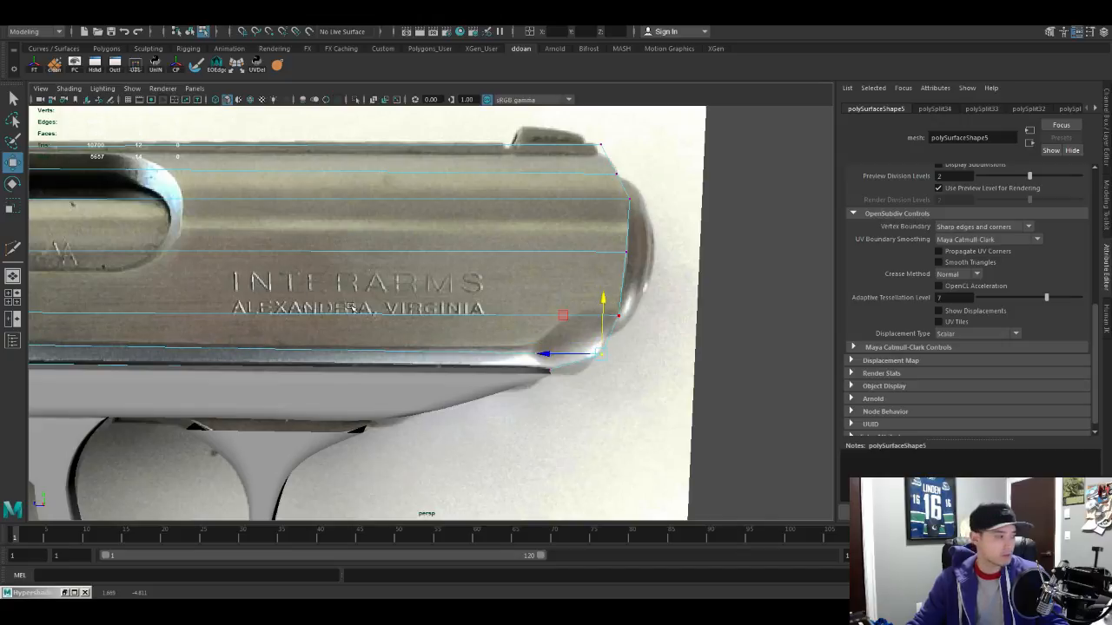
pyautogui.press('F8')
pyautogui.press('f')
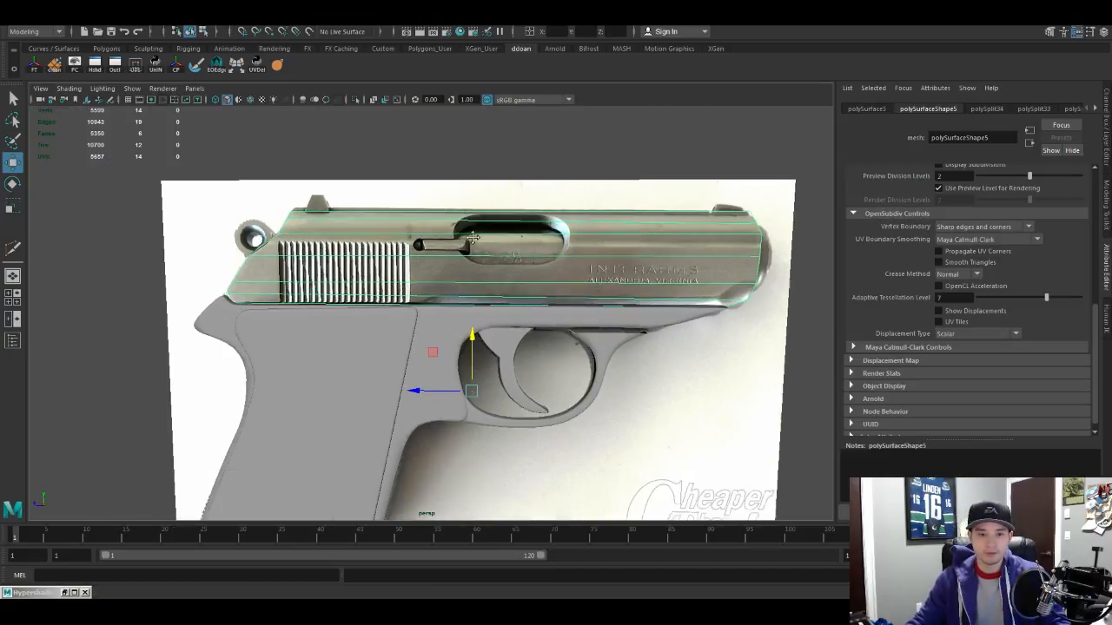
pyautogui.scroll(2, 482, 278)
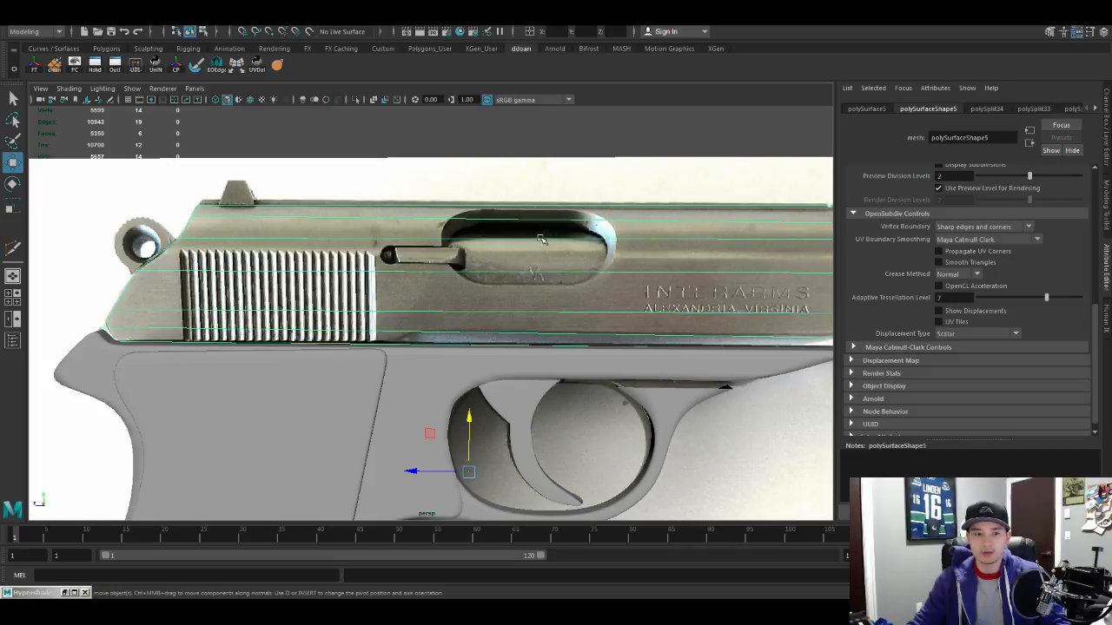
# Step: Preview the slide mesh smoothed and move its top edge inward toward the gun's centreline
pyautogui.press('space')
pyautogui.press('space')
pyautogui.keyDown('alt'); pyautogui.moveTo(540, 237); pyautogui.dragTo(534, 222); pyautogui.keyUp('alt')
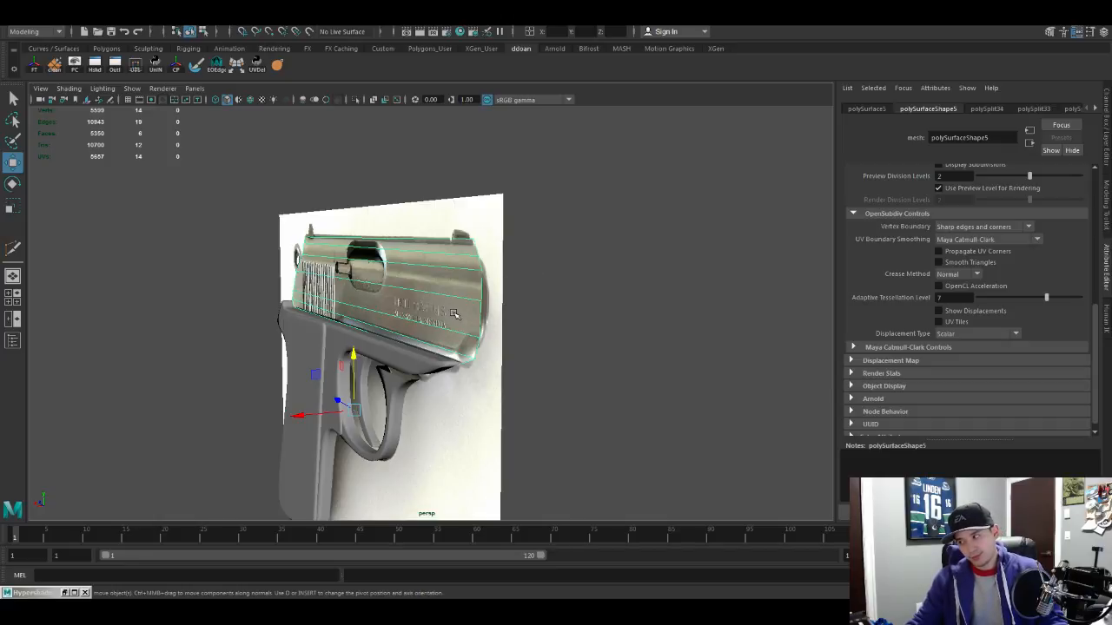
pyautogui.keyDown('alt'); pyautogui.moveTo(453, 315); pyautogui.dragTo(533, 238); pyautogui.keyUp('alt')
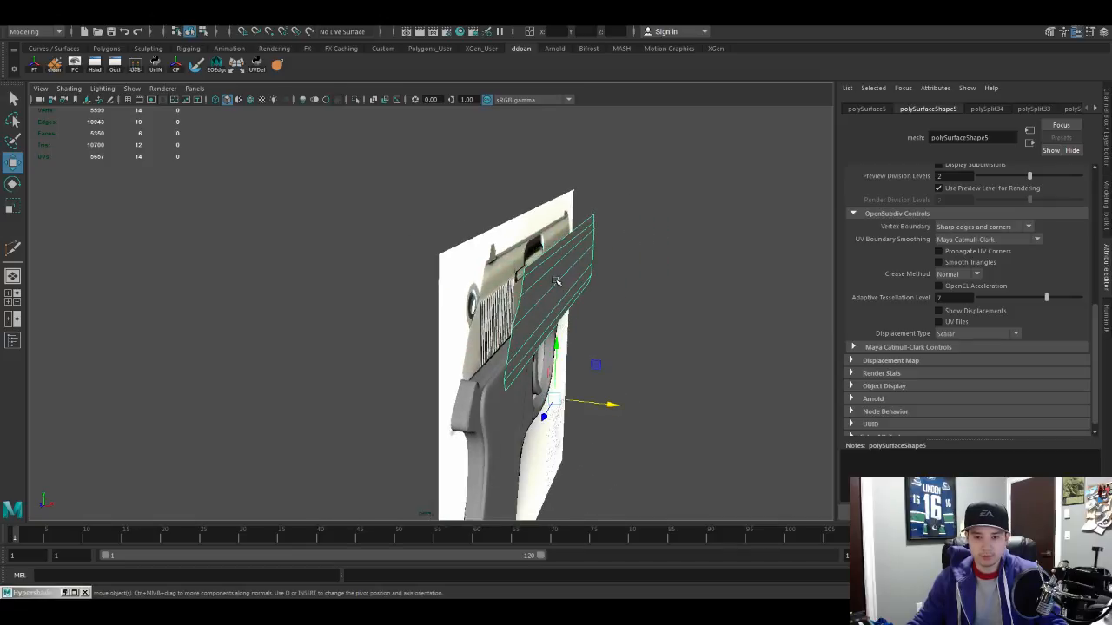
pyautogui.keyDown('alt'); pyautogui.moveTo(557, 281); pyautogui.dragTo(550, 279); pyautogui.keyUp('alt')
pyautogui.moveTo(560, 268); pyautogui.dragTo(559, 237, button='right')
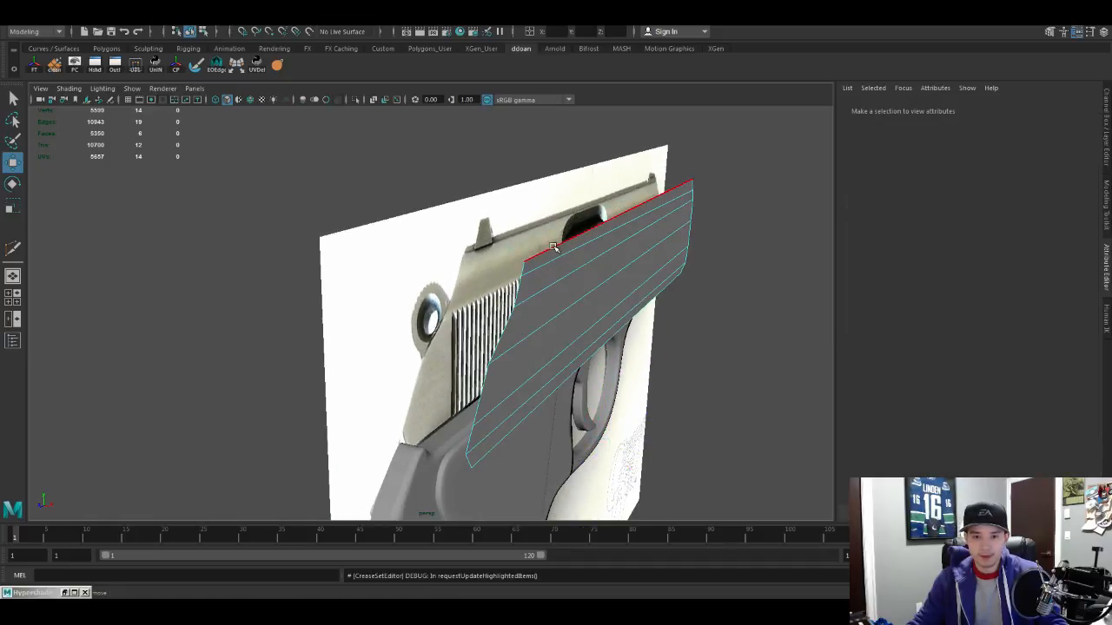
pyautogui.doubleClick(553, 248)
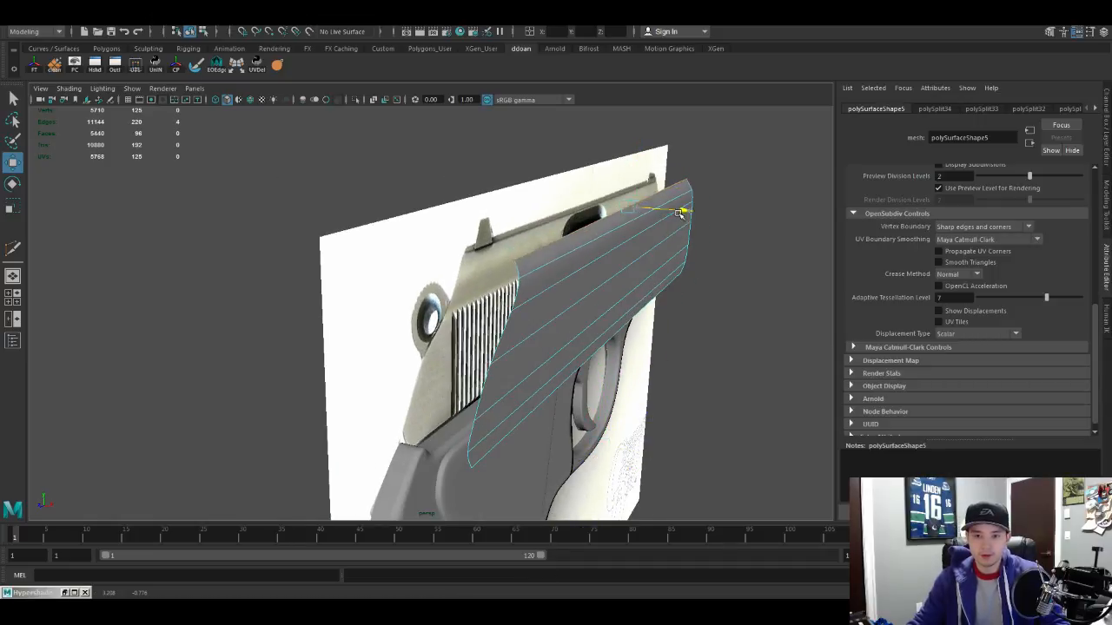
pyautogui.keyDown('alt'); pyautogui.moveTo(681, 214); pyautogui.dragTo(605, 265); pyautogui.keyUp('alt')
pyautogui.press('F8')
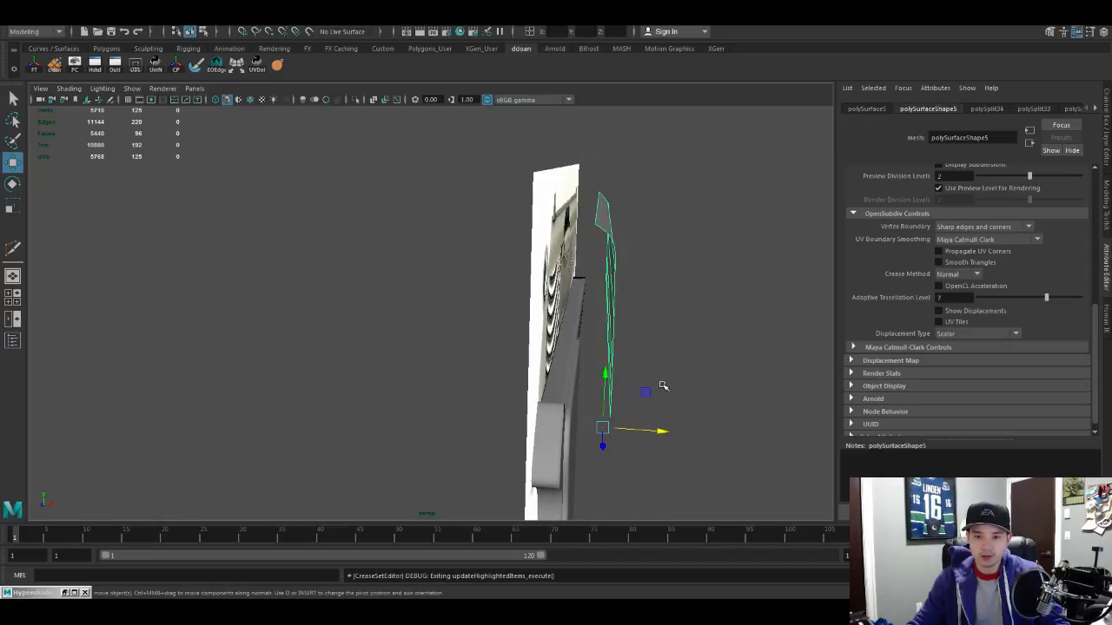
# Step: Move the slide mesh sideways closer to the frame and snap its top edge to the grid at the centre plane
pyautogui.moveTo(657, 432); pyautogui.dragTo(640, 427)
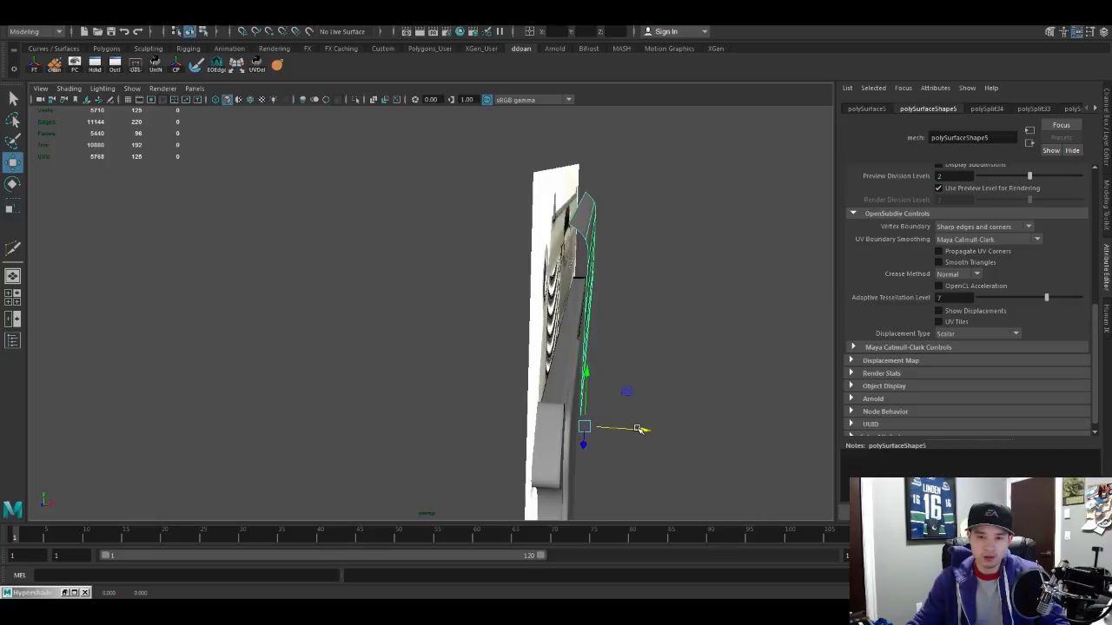
pyautogui.keyDown('alt'); pyautogui.moveTo(626, 291); pyautogui.dragTo(624, 282); pyautogui.keyUp('alt')
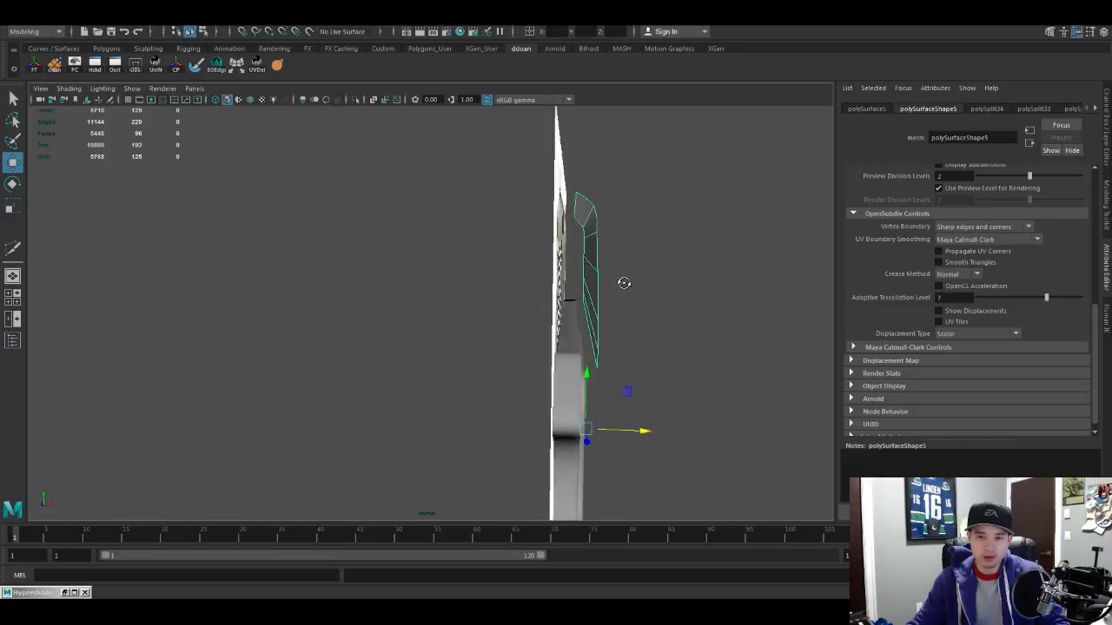
pyautogui.doubleClick(586, 193)
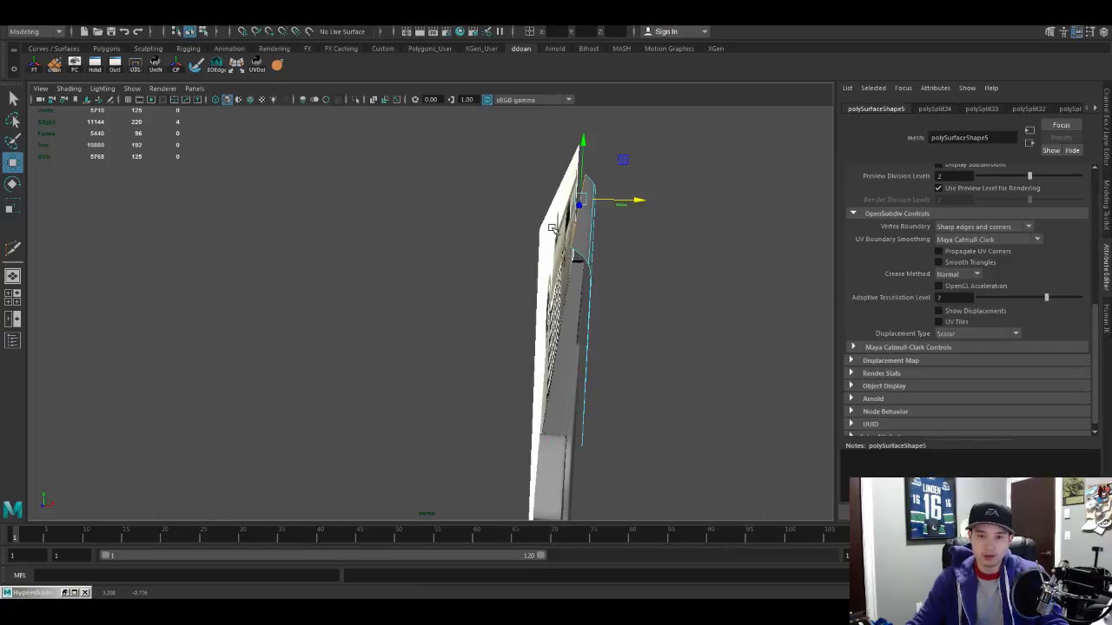
pyautogui.press('x')
pyautogui.moveTo(546, 232); pyautogui.dragTo(544, 233, button='middle')
# Step: Move the second lengthwise edge from the slide's top inward to round the upper corner, and return to object mode
pyautogui.keyDown('alt'); pyautogui.moveTo(591, 263); pyautogui.dragTo(321, 276); pyautogui.keyUp('alt')
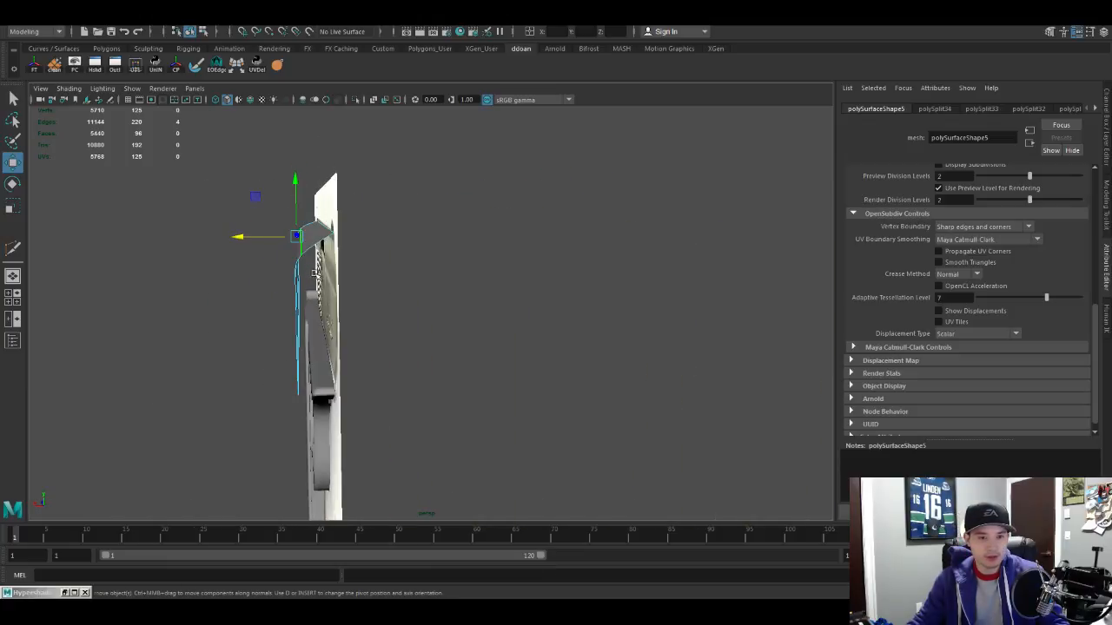
pyautogui.keyDown('alt'); pyautogui.moveTo(439, 261); pyautogui.dragTo(403, 252); pyautogui.keyUp('alt')
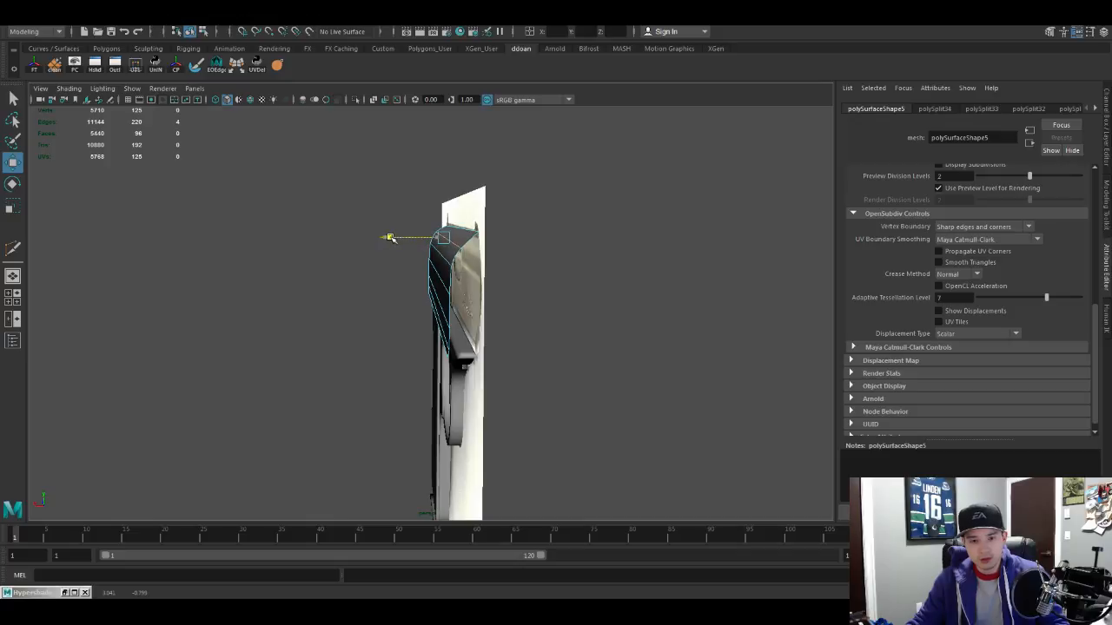
pyautogui.keyDown('alt'); pyautogui.moveTo(390, 238); pyautogui.dragTo(529, 252); pyautogui.keyUp('alt')
pyautogui.click(446, 273)
pyautogui.press('F8')
pyautogui.scroll(-6, 558, 309)
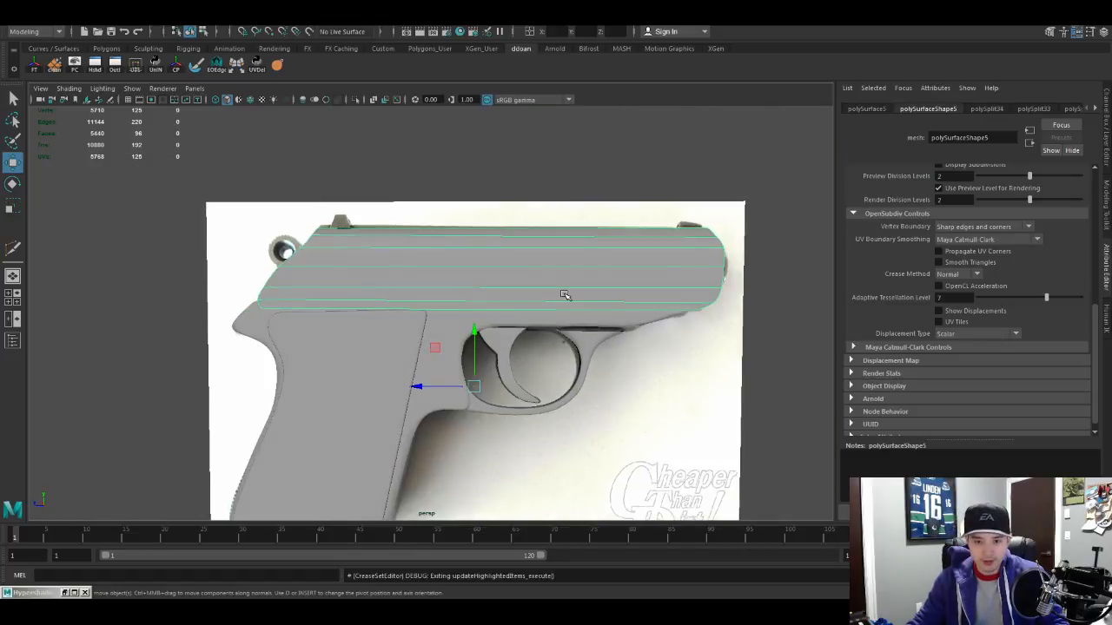
# Step: Cut two slanted vertical edge lines through the slide at the front and rear ends of the ejection port
pyautogui.scroll(8, 589, 319)
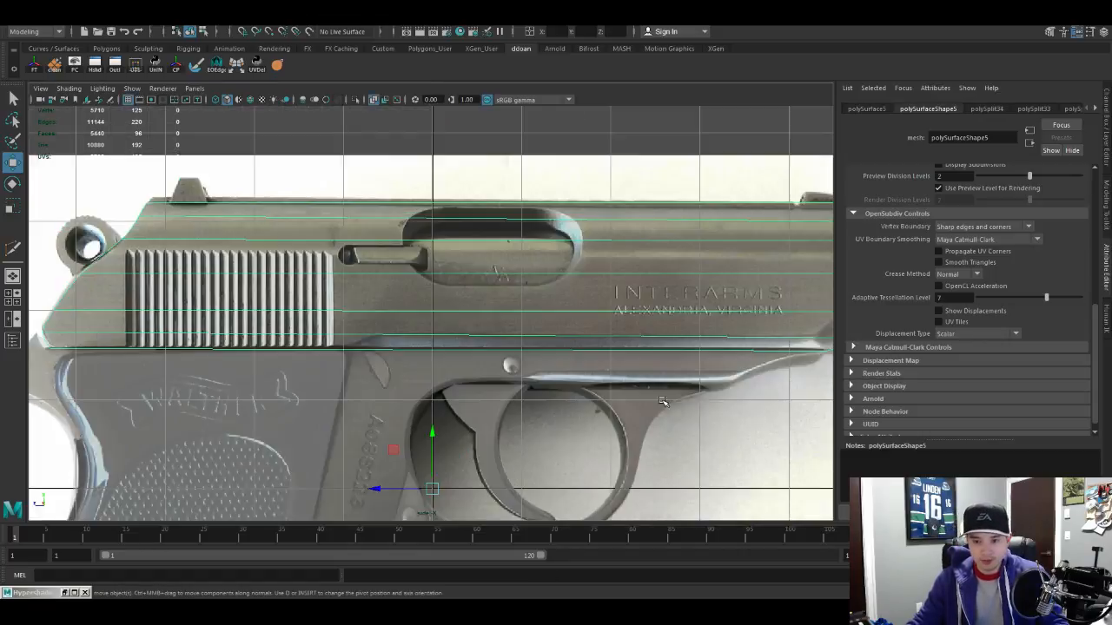
pyautogui.moveTo(589, 320)
pyautogui.keyDown('alt'); pyautogui.mouseDown(button='middle')
pyautogui.moveTo(548, 325)
pyautogui.moveTo(608, 313)
pyautogui.moveTo(512, 320)
pyautogui.moveTo(598, 304)
pyautogui.mouseUp(button='middle'); pyautogui.keyUp('alt')
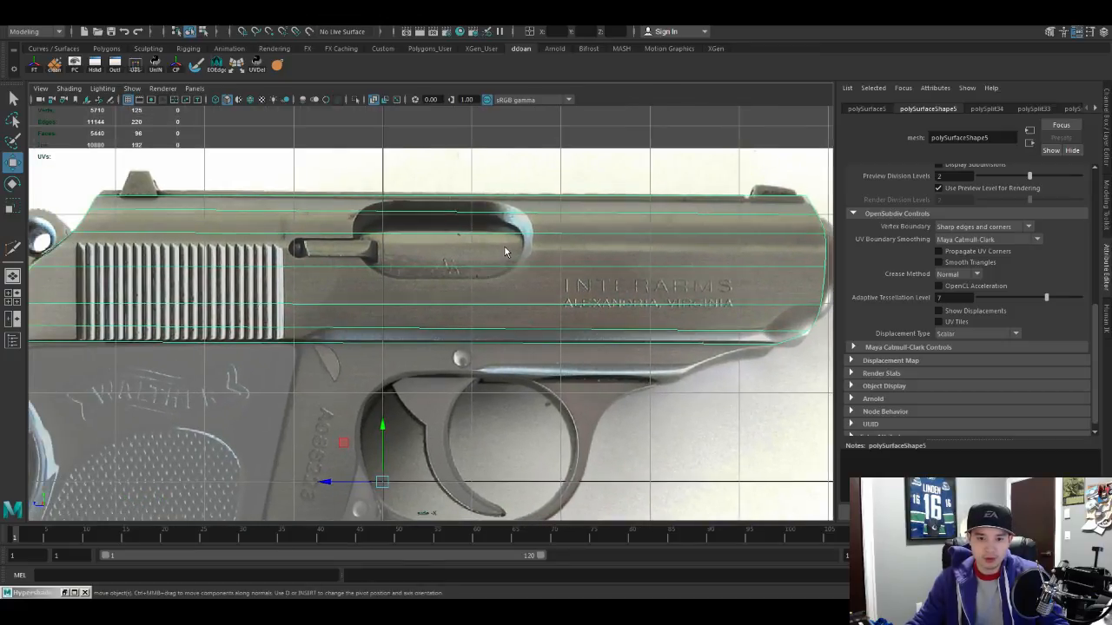
pyautogui.press('y')
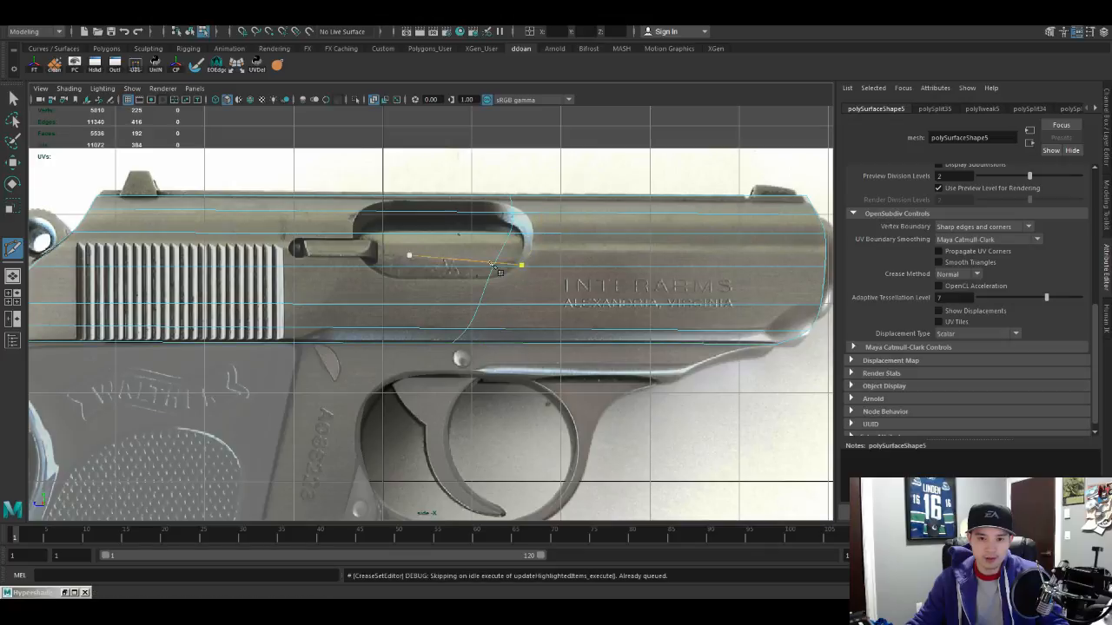
pyautogui.press('Return')
pyautogui.keyDown('alt'); pyautogui.moveTo(372, 246); pyautogui.dragTo(485, 252, button='middle'); pyautogui.keyUp('alt')
pyautogui.press('Return')
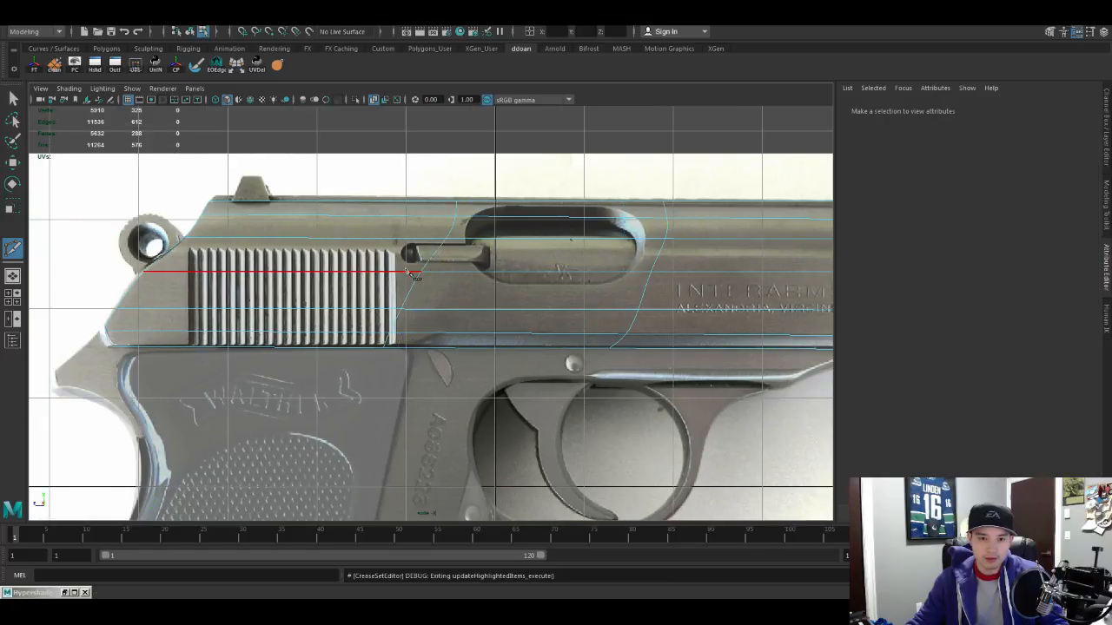
# Step: Cut two more slanted edge lines through the slide, one across the rear serrations and one through the engraved lettering near the muzzle
pyautogui.keyDown('alt'); pyautogui.moveTo(437, 279); pyautogui.dragTo(463, 272, button='middle'); pyautogui.keyUp('alt')
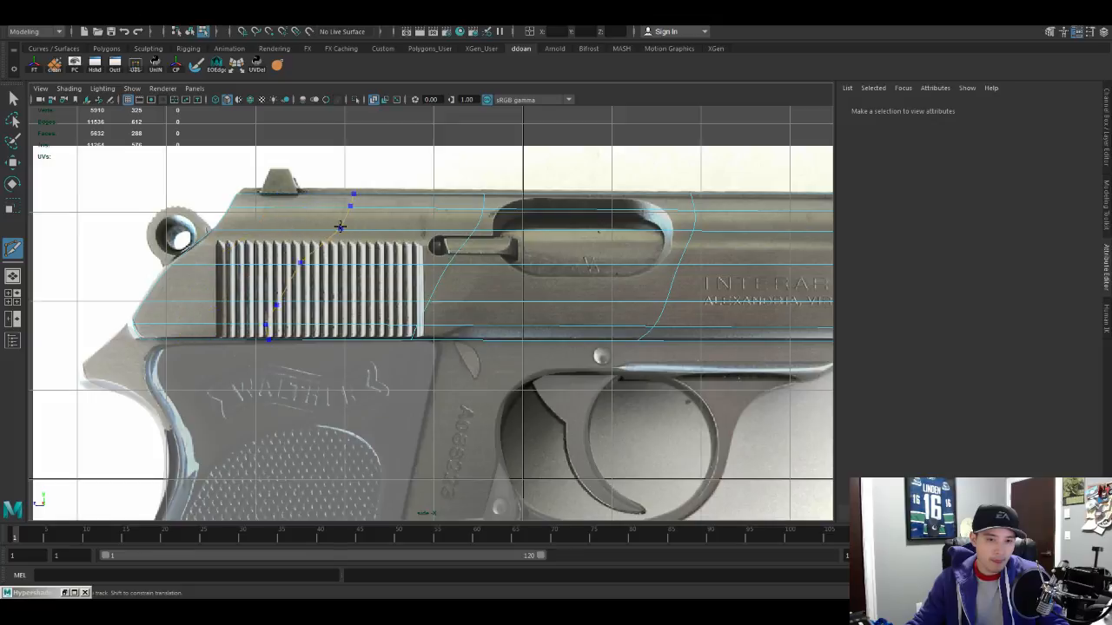
pyautogui.press('Return')
pyautogui.keyDown('alt'); pyautogui.moveTo(700, 265); pyautogui.dragTo(503, 299, button='middle'); pyautogui.keyUp('alt')
pyautogui.press('Return')
pyautogui.press('w')
pyautogui.click(530, 331)
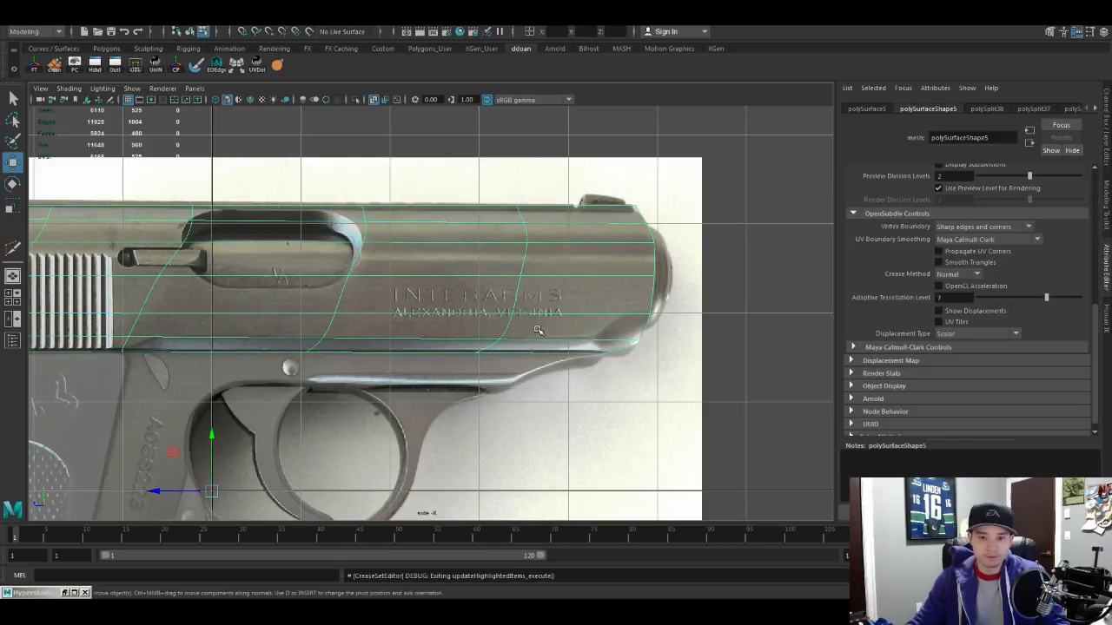
pyautogui.press('space')
pyautogui.press('space')
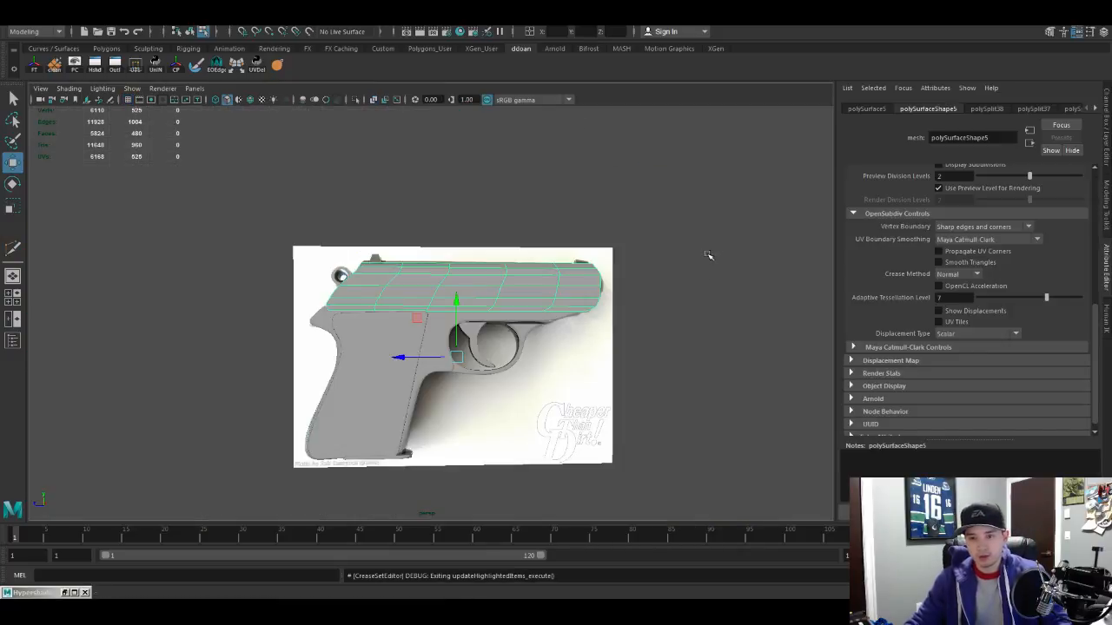
pyautogui.keyDown('alt'); pyautogui.moveTo(707, 255); pyautogui.dragTo(585, 283); pyautogui.keyUp('alt')
# Step: Select the slide's bottom border edges forward of the rear serrations and move them inward toward the frame
pyautogui.press('space')
pyautogui.press('space')
pyautogui.scroll(5, 508, 318)
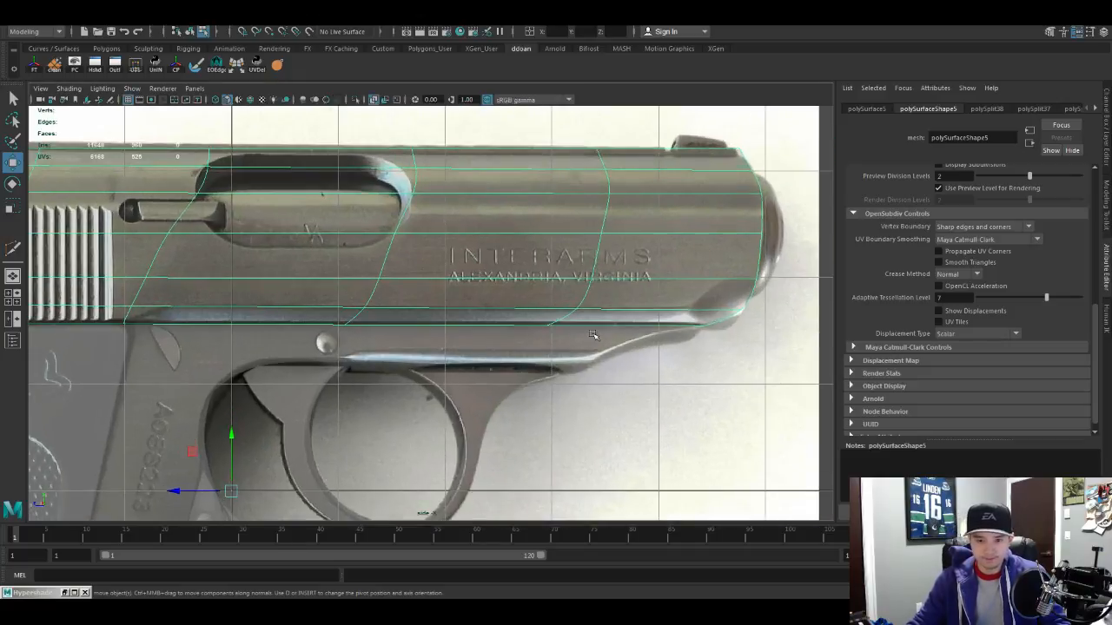
pyautogui.keyDown('alt'); pyautogui.moveTo(506, 317); pyautogui.dragTo(629, 320, button='middle'); pyautogui.keyUp('alt')
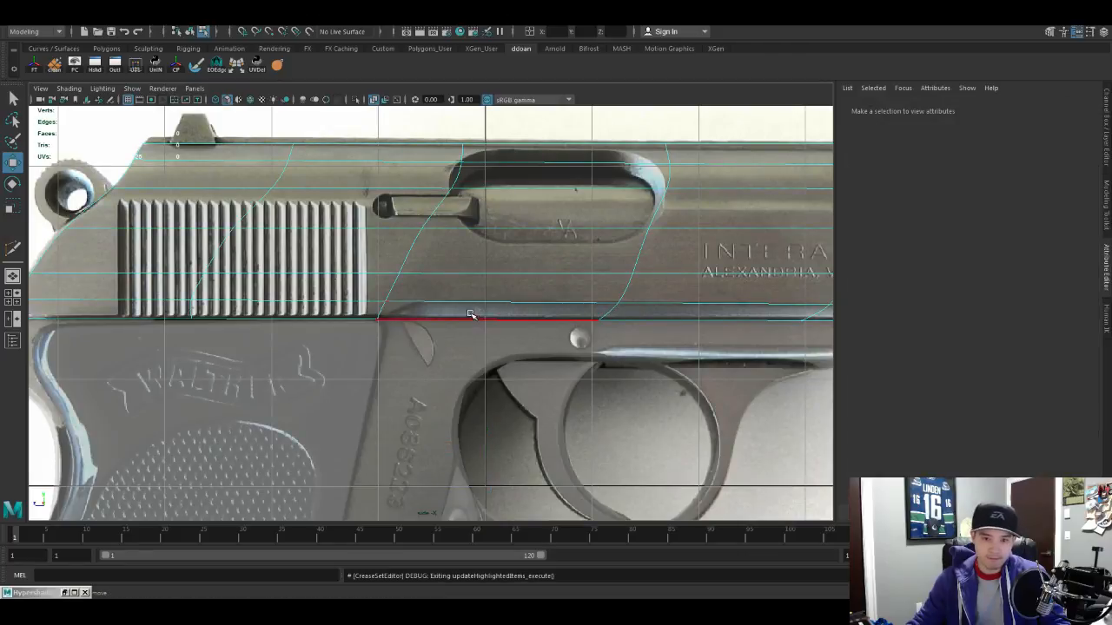
pyautogui.click(469, 318)
pyautogui.keyDown('alt'); pyautogui.moveTo(469, 318); pyautogui.dragTo(341, 318, button='middle'); pyautogui.keyUp('alt')
pyautogui.keyDown('shift'); pyautogui.click(706, 320); pyautogui.keyUp('shift')
pyautogui.scroll(-4, 706, 326)
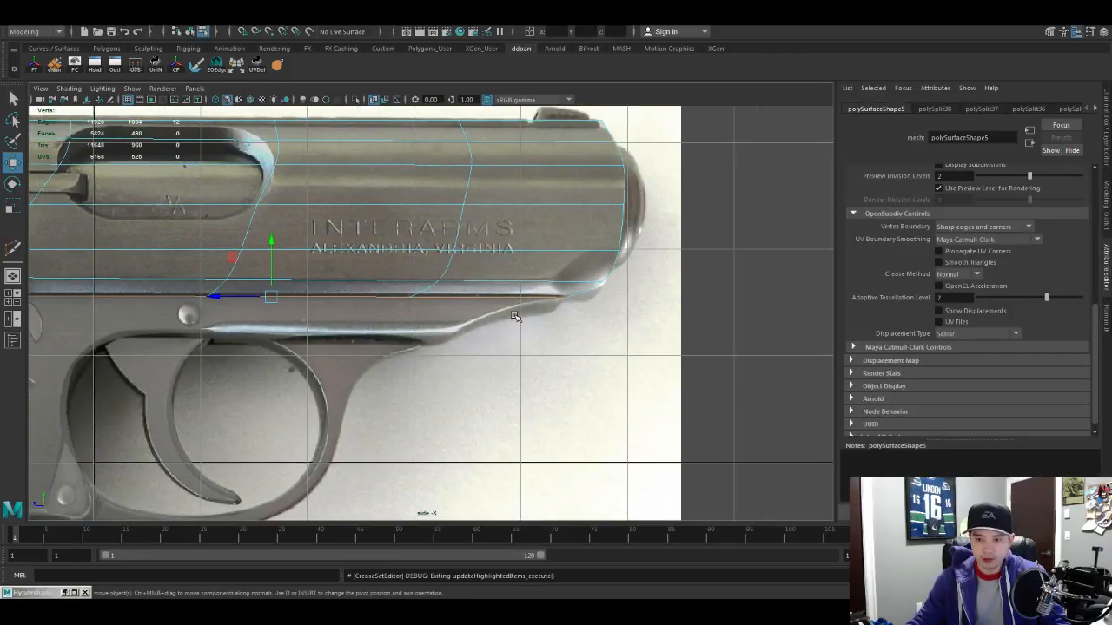
pyautogui.press('space')
pyautogui.press('space')
pyautogui.keyDown('alt'); pyautogui.moveTo(609, 261); pyautogui.dragTo(452, 248); pyautogui.keyUp('alt')
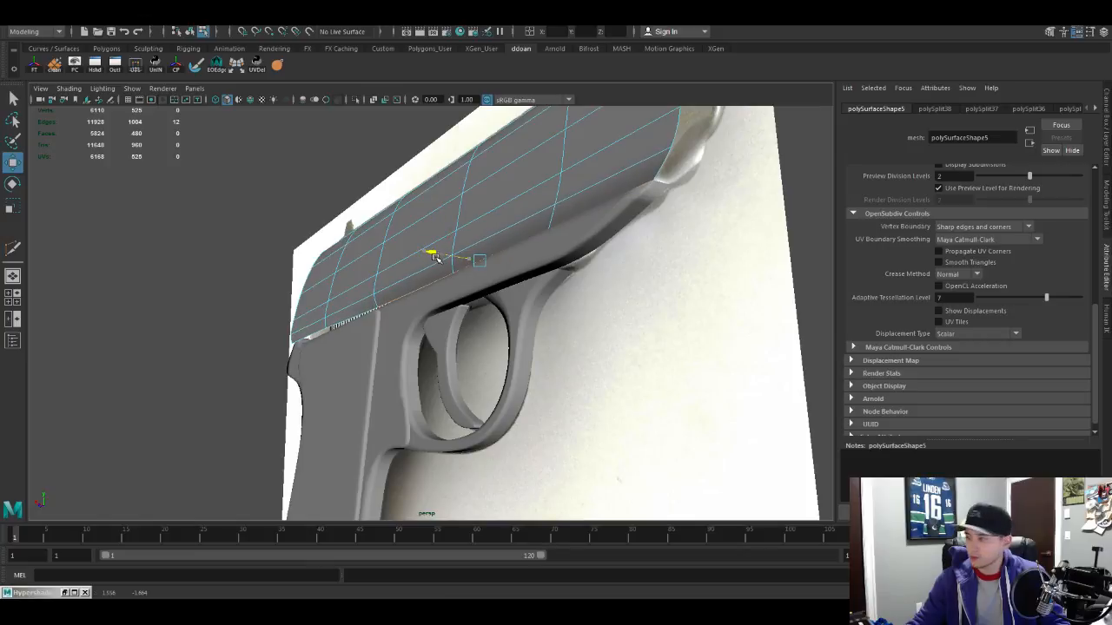
pyautogui.keyDown('alt'); pyautogui.moveTo(436, 259); pyautogui.dragTo(504, 268); pyautogui.keyUp('alt')
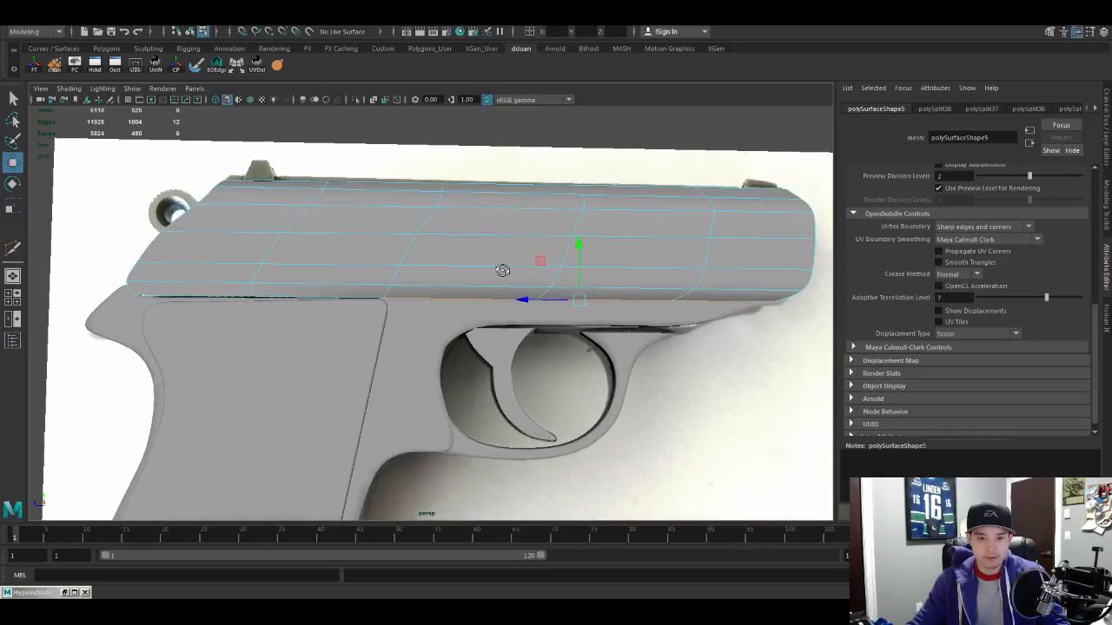
# Step: Curve the slide's lower side inward by moving its full bottom border edge toward the frame, and return to object mode
pyautogui.scroll(3, 499, 270)
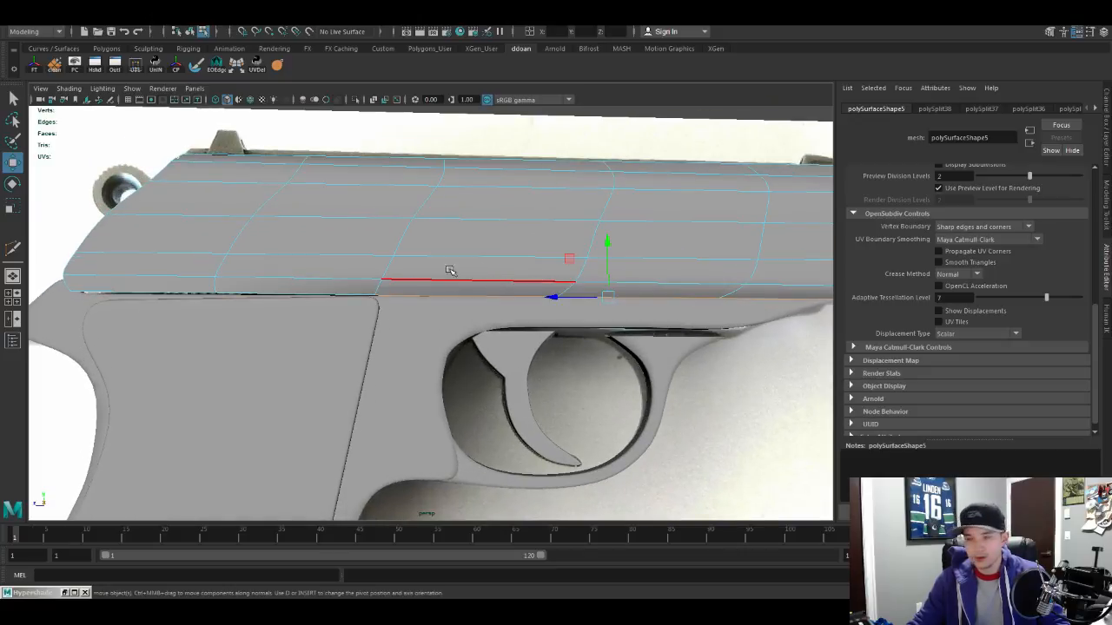
pyautogui.scroll(-5, 450, 271)
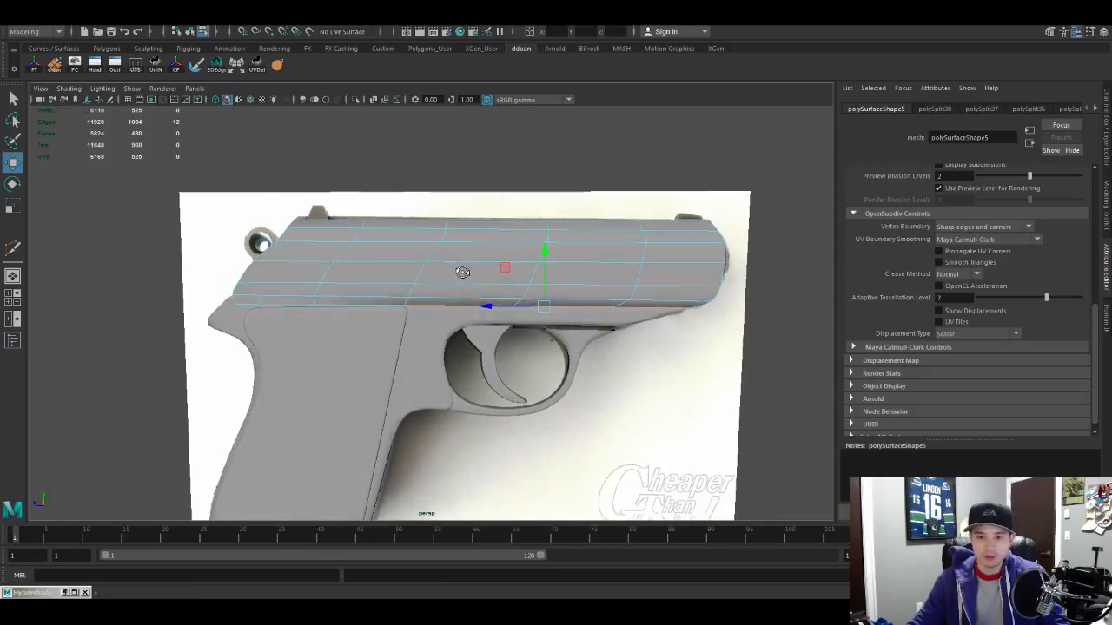
pyautogui.keyDown('alt'); pyautogui.moveTo(463, 272); pyautogui.dragTo(443, 245); pyautogui.keyUp('alt')
pyautogui.press('z')
pyautogui.scroll(2, 428, 266)
pyautogui.press('F8')
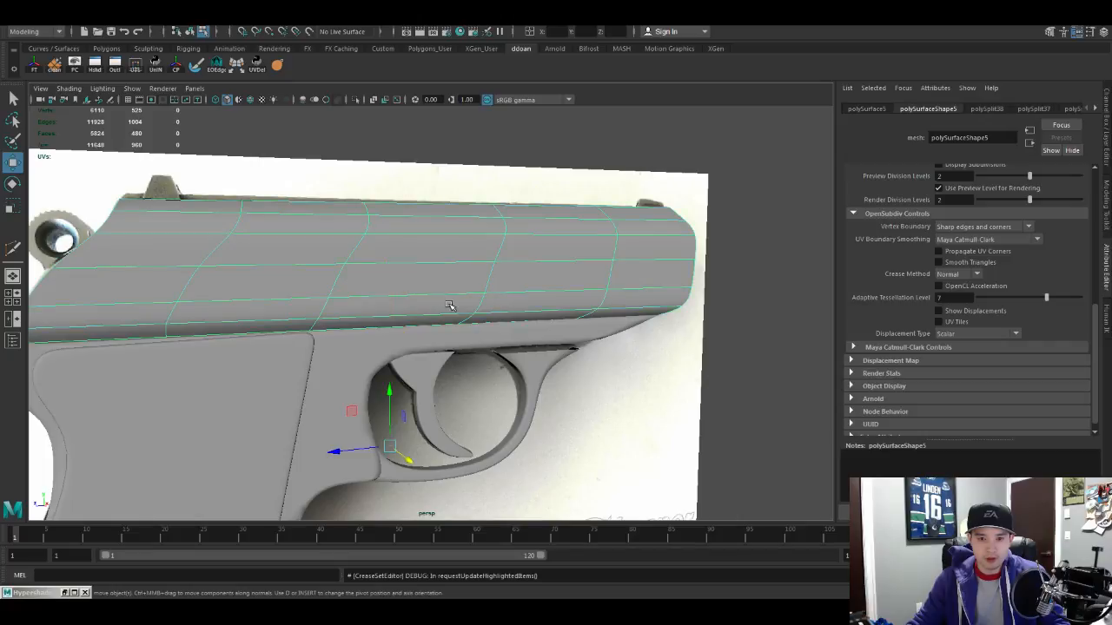
# Step: Examine the rounded slide mesh against the frame and the reference image from the side and the muzzle end
pyautogui.keyDown('alt'); pyautogui.moveTo(451, 307); pyautogui.dragTo(411, 285, button='right'); pyautogui.keyUp('alt')
pyautogui.keyDown('alt'); pyautogui.moveTo(412, 285); pyautogui.dragTo(411, 298); pyautogui.keyUp('alt')
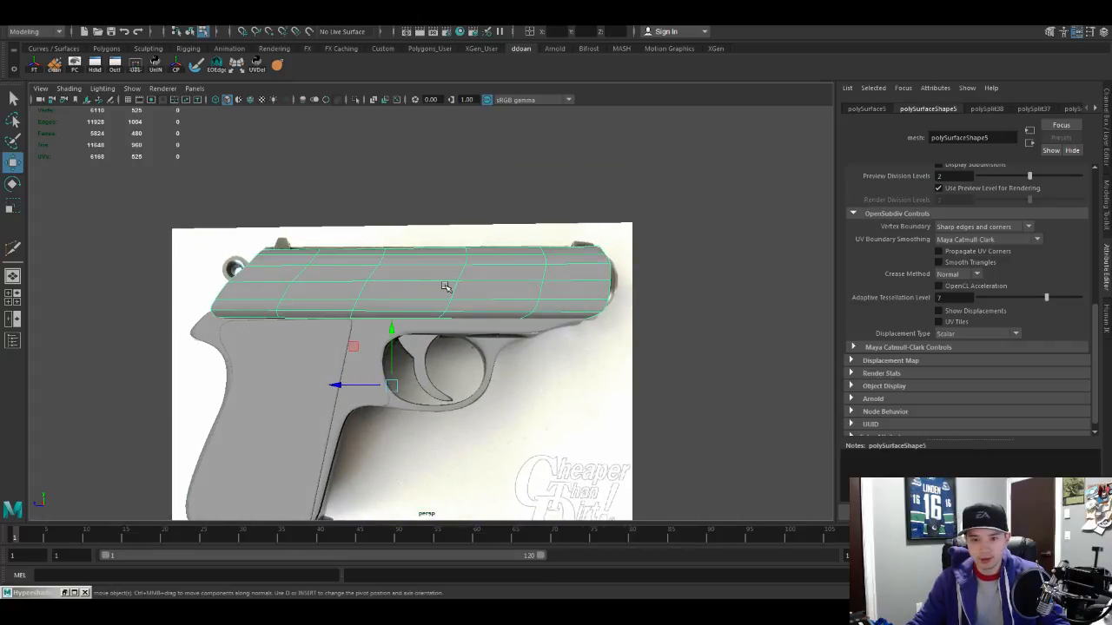
pyautogui.keyDown('alt'); pyautogui.moveTo(445, 286); pyautogui.dragTo(508, 264, button='middle'); pyautogui.keyUp('alt')
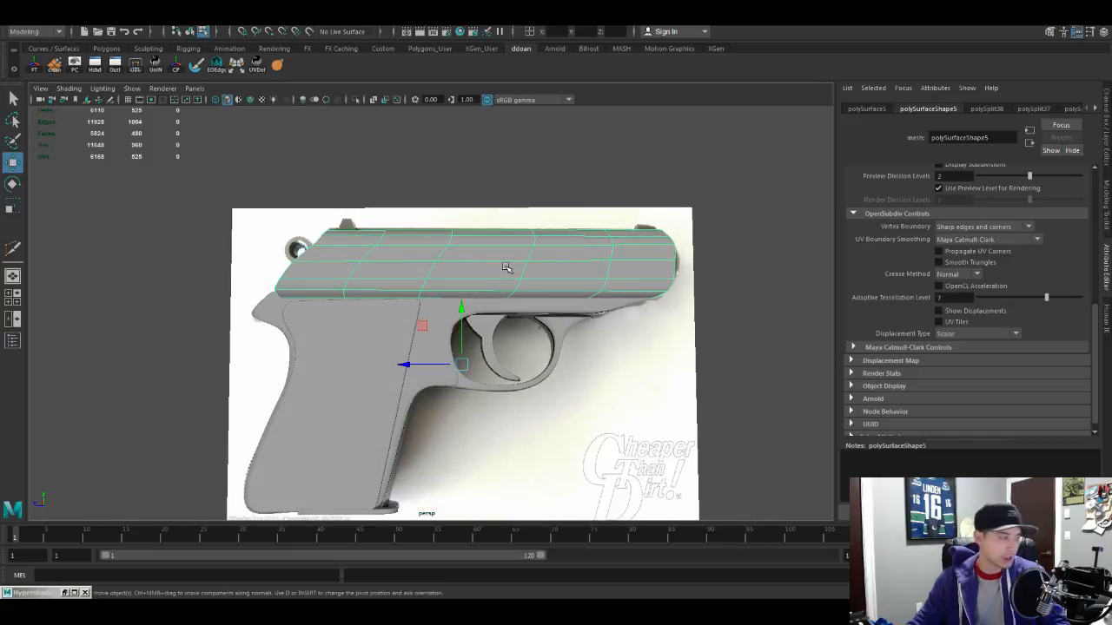
pyautogui.scroll(3, 583, 273)
pyautogui.scroll(-2, 581, 279)
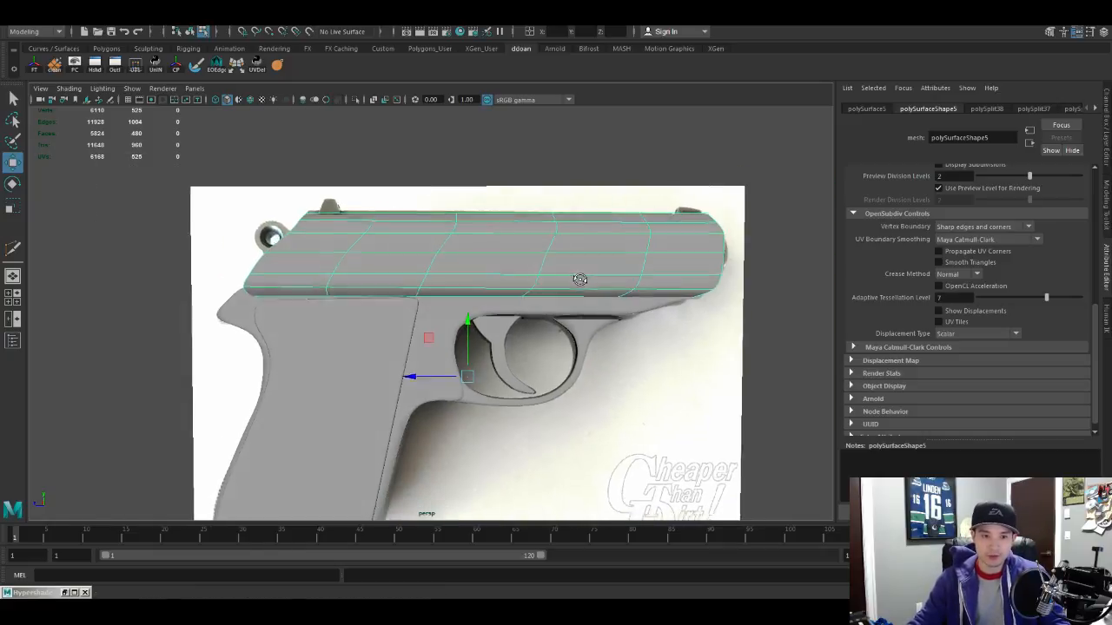
pyautogui.keyDown('alt'); pyautogui.moveTo(518, 272); pyautogui.dragTo(420, 272); pyautogui.keyUp('alt')
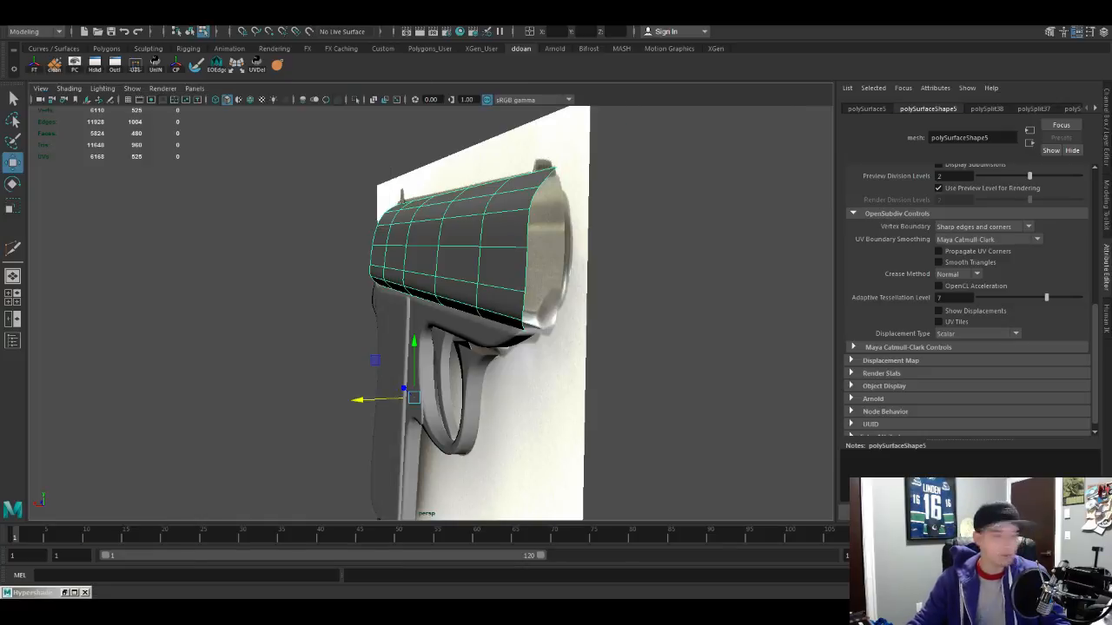
# Step: Examine the slide's rounded profile, its upper edge loop and its bottom border from the rear and the side
pyautogui.keyDown('alt'); pyautogui.moveTo(749, 122); pyautogui.dragTo(651, 231); pyautogui.keyUp('alt')
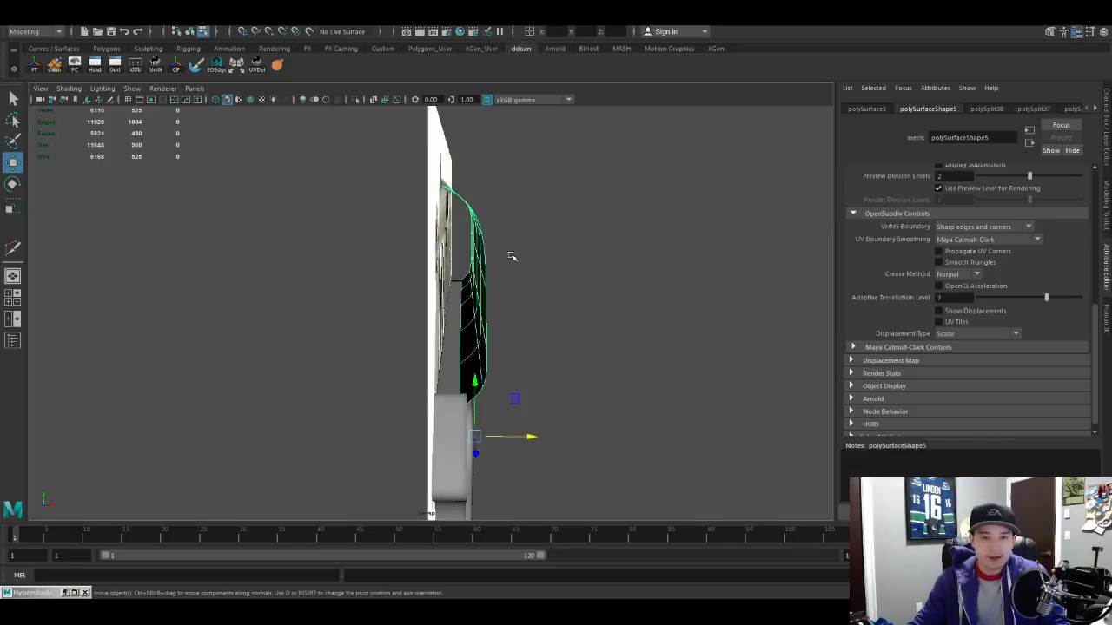
pyautogui.keyDown('alt'); pyautogui.moveTo(511, 256); pyautogui.dragTo(502, 256); pyautogui.keyUp('alt')
pyautogui.press('F10')
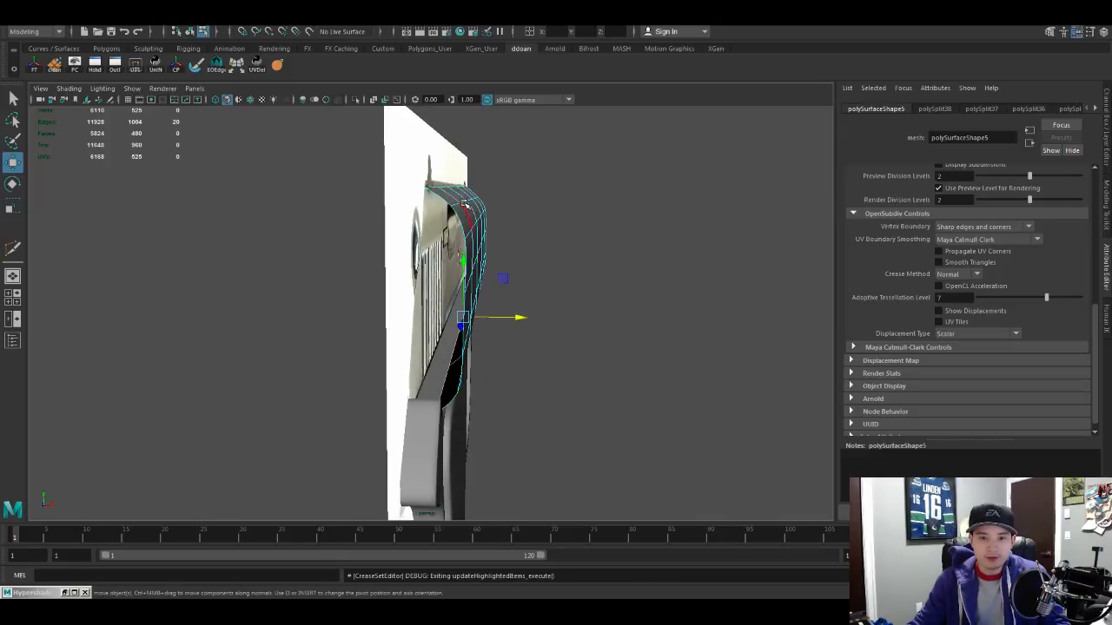
pyautogui.doubleClick(472, 201)
pyautogui.keyDown('alt'); pyautogui.moveTo(512, 214); pyautogui.dragTo(447, 216); pyautogui.keyUp('alt')
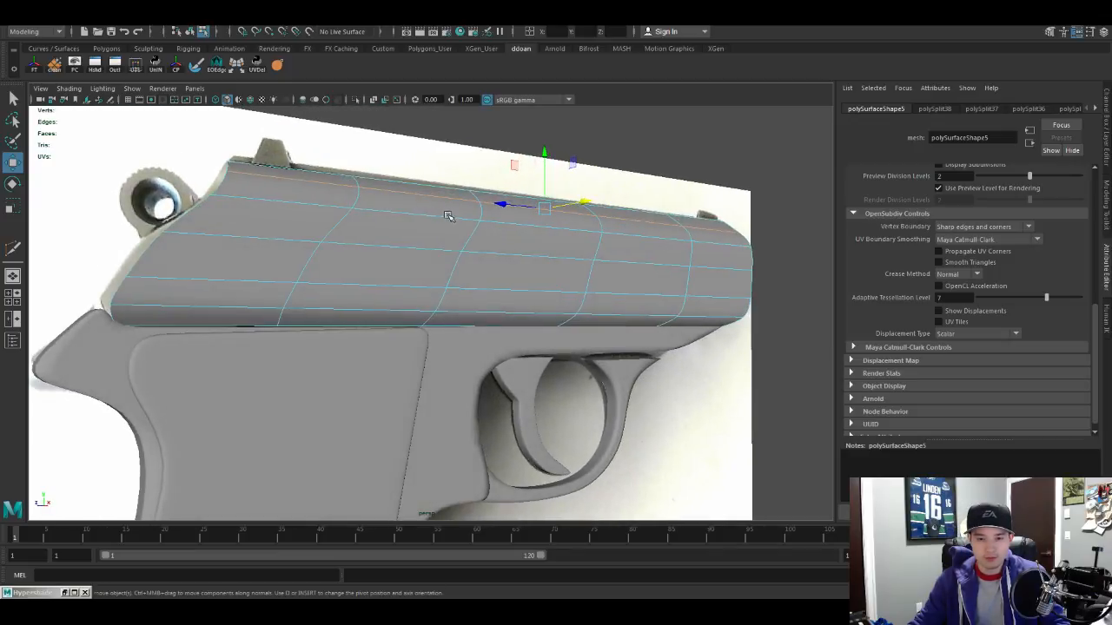
pyautogui.keyDown('alt'); pyautogui.moveTo(591, 321); pyautogui.dragTo(548, 328); pyautogui.keyUp('alt')
pyautogui.doubleClick(274, 311)
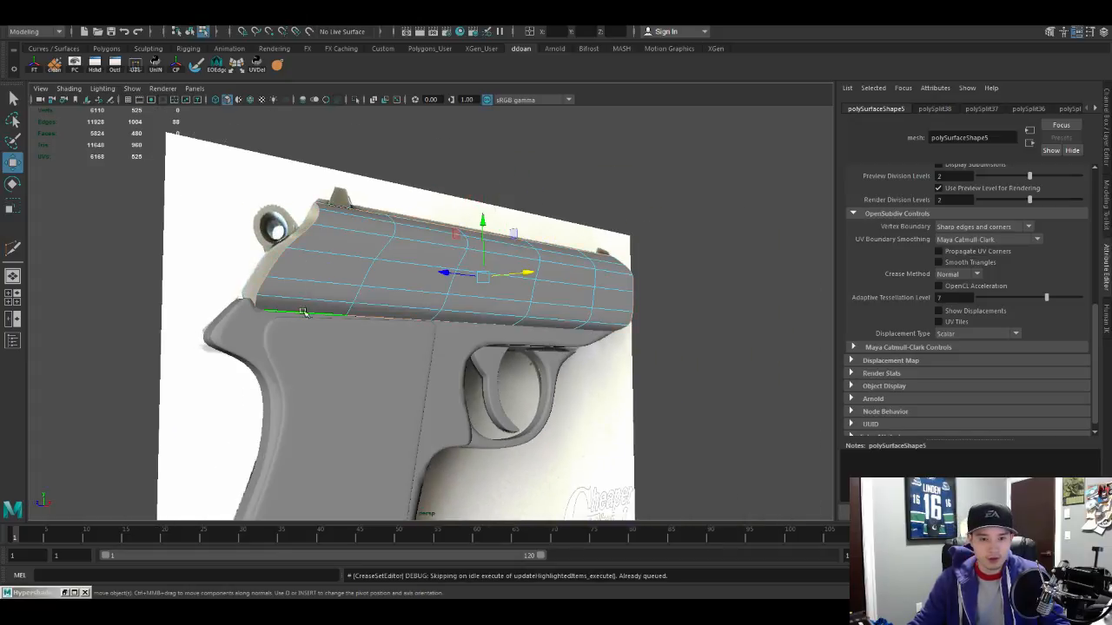
pyautogui.keyDown('alt'); pyautogui.moveTo(274, 311); pyautogui.dragTo(395, 366); pyautogui.keyUp('alt')
pyautogui.moveTo(338, 346); pyautogui.dragTo(340, 290, button='right')
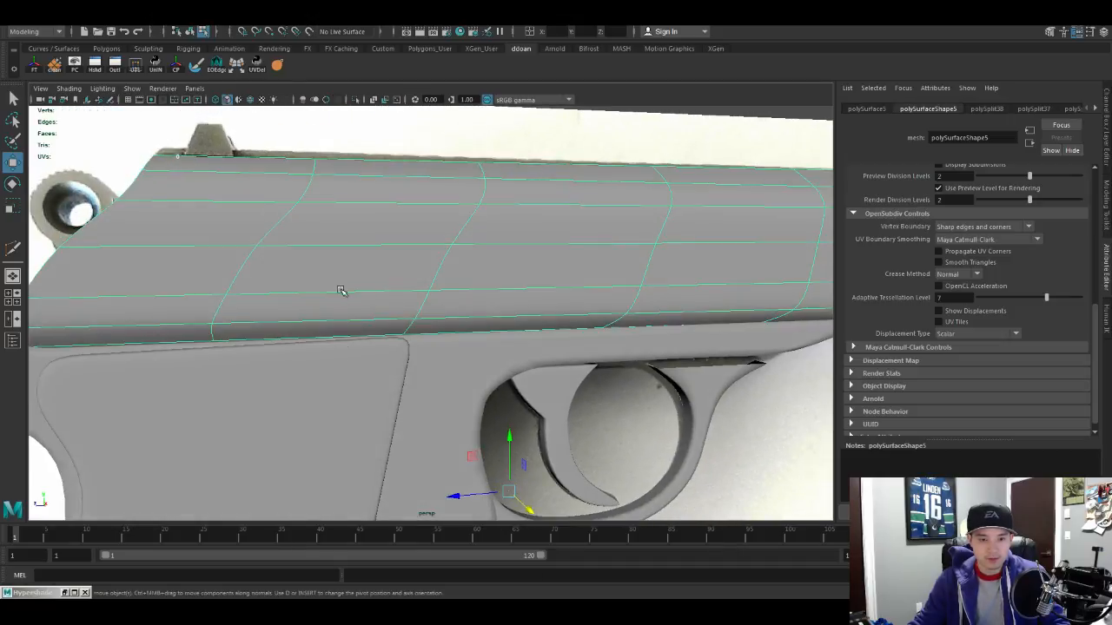
# Step: Turn off the slide's smooth preview and extrude its bottom border edges inward to the pistol's centre plane
pyautogui.press('1')
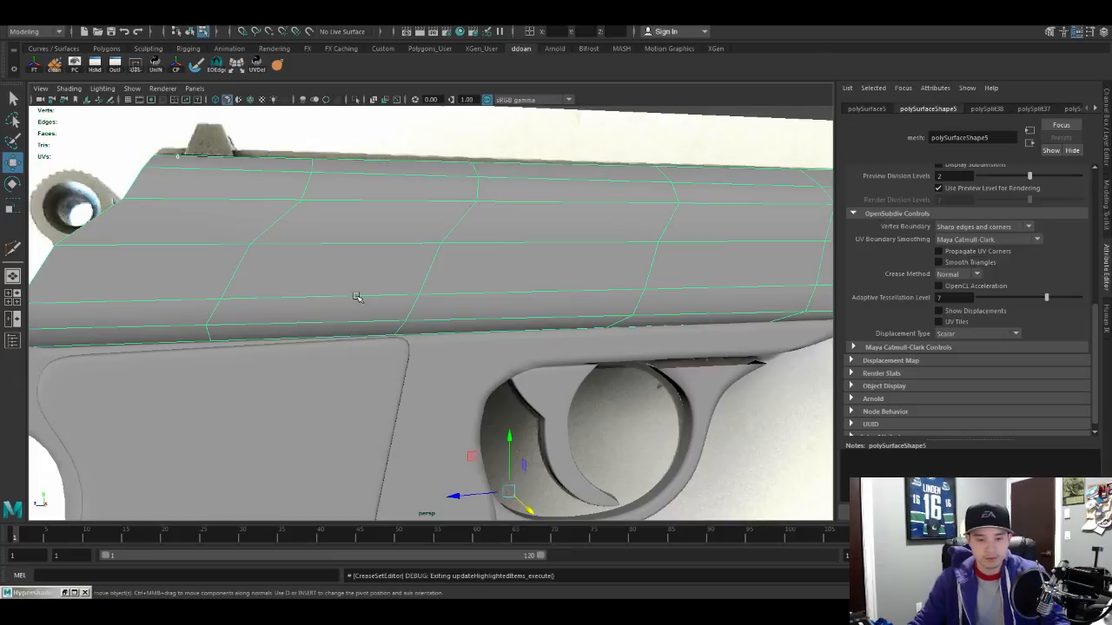
pyautogui.keyDown('alt'); pyautogui.moveTo(358, 296); pyautogui.dragTo(348, 280); pyautogui.keyUp('alt')
pyautogui.moveTo(321, 253); pyautogui.dragTo(322, 227, button='right')
pyautogui.click(202, 344)
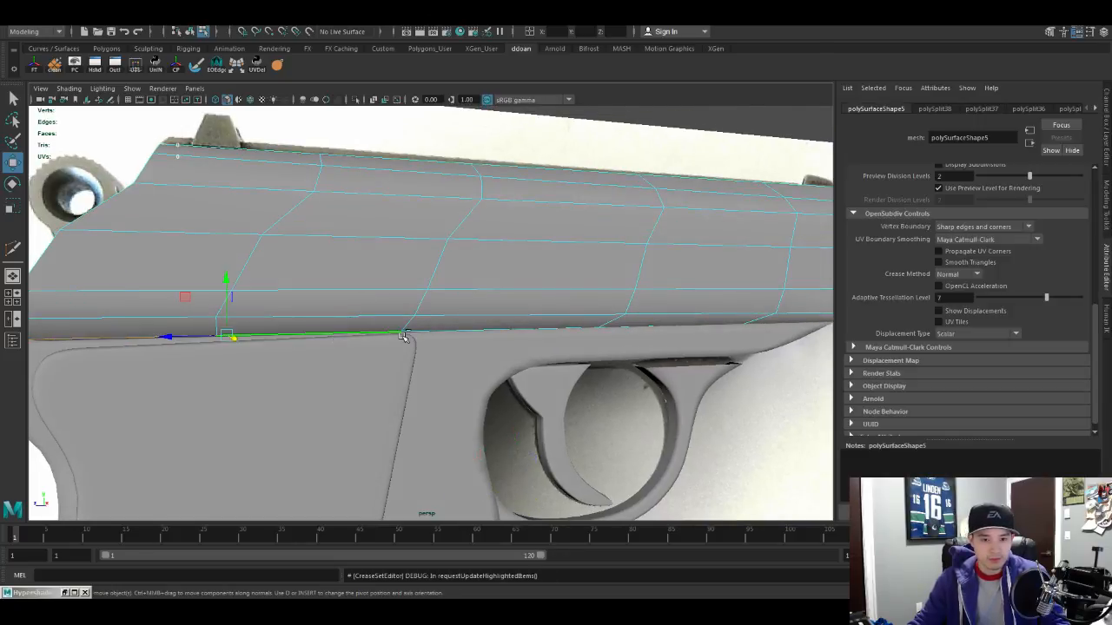
pyautogui.click(374, 334)
pyautogui.keyDown('alt'); pyautogui.moveTo(430, 332); pyautogui.dragTo(271, 346, button='middle'); pyautogui.keyUp('alt')
pyautogui.keyDown('alt'); pyautogui.moveTo(271, 346); pyautogui.dragTo(252, 340); pyautogui.keyUp('alt')
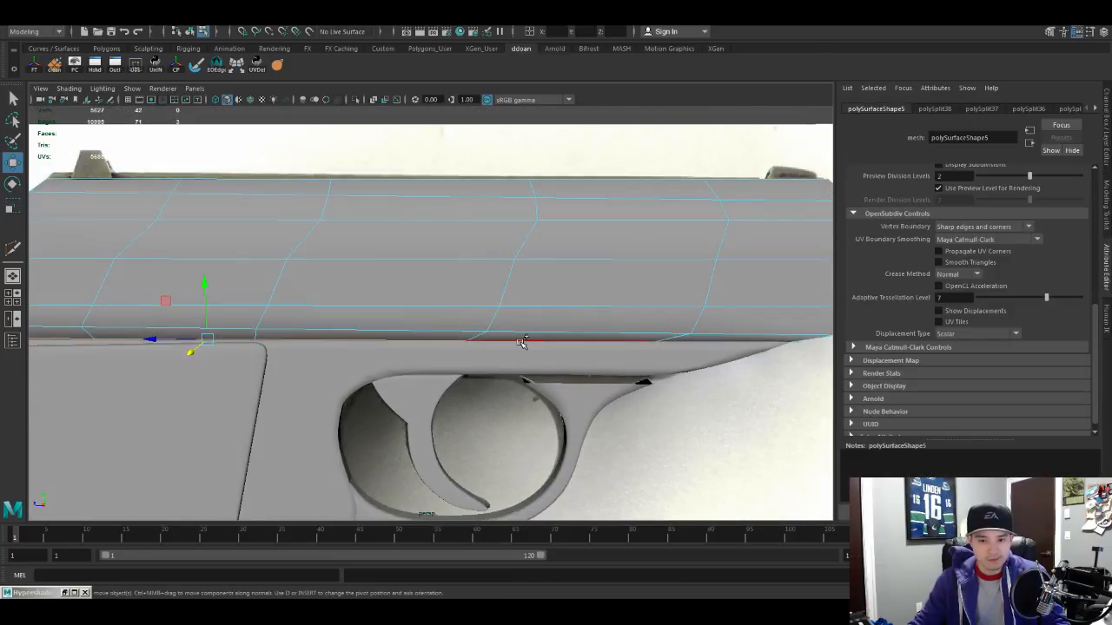
pyautogui.keyDown('shift'); pyautogui.click(521, 343); pyautogui.keyUp('shift')
pyautogui.keyDown('alt'); pyautogui.moveTo(522, 342); pyautogui.dragTo(378, 343, button='middle'); pyautogui.keyUp('alt')
pyautogui.keyDown('alt'); pyautogui.moveTo(621, 346); pyautogui.dragTo(469, 346); pyautogui.keyUp('alt')
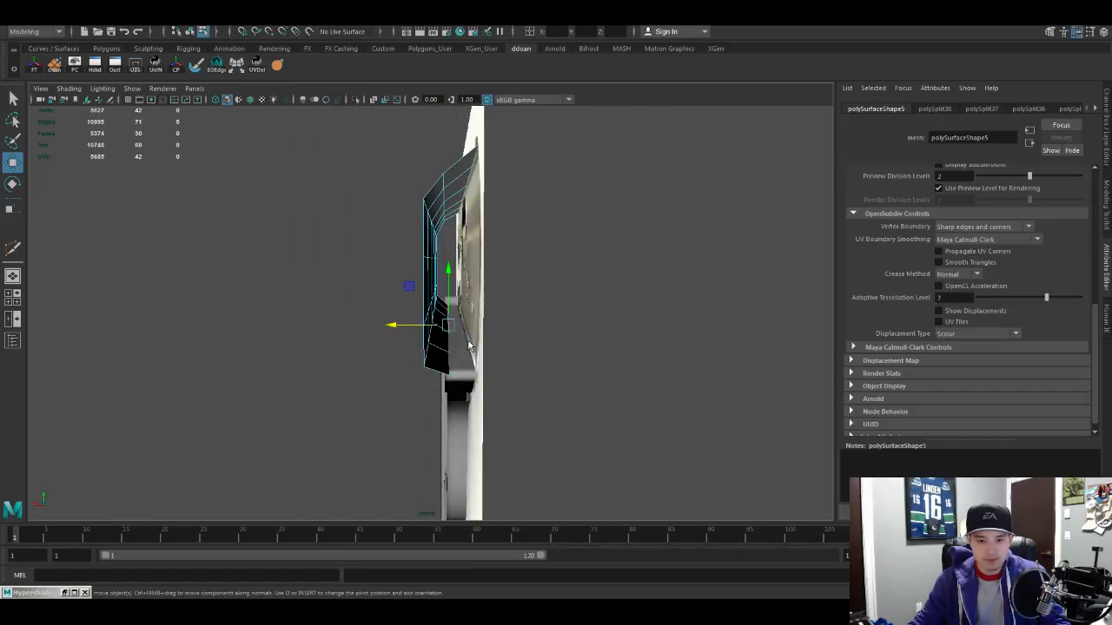
pyautogui.hotkey('ctrl', 'e')
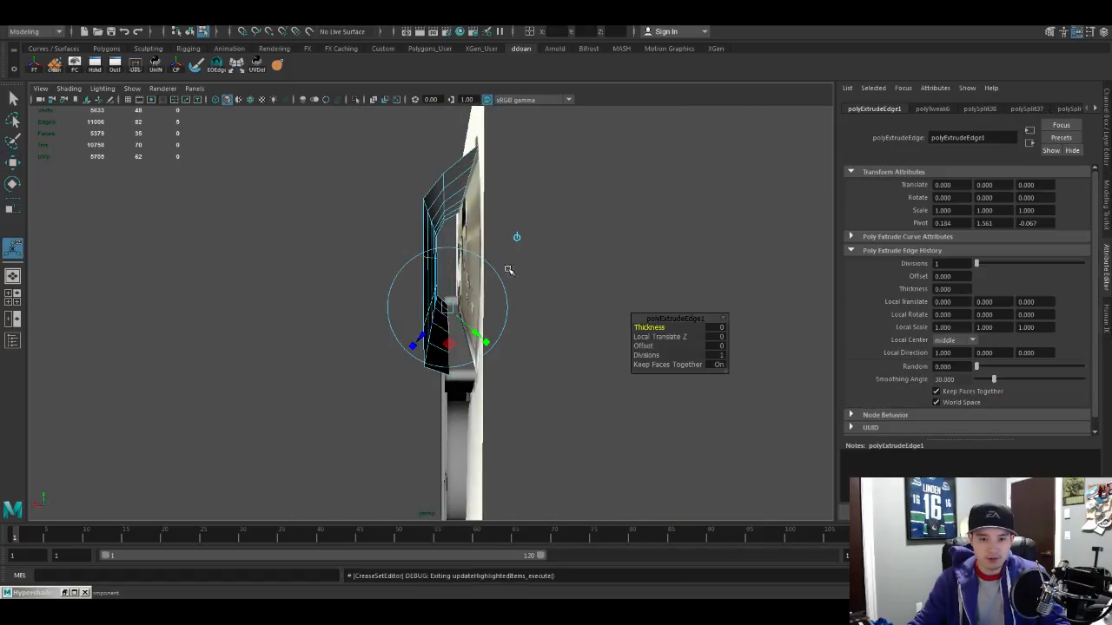
pyautogui.moveTo(423, 328); pyautogui.dragTo(508, 381)
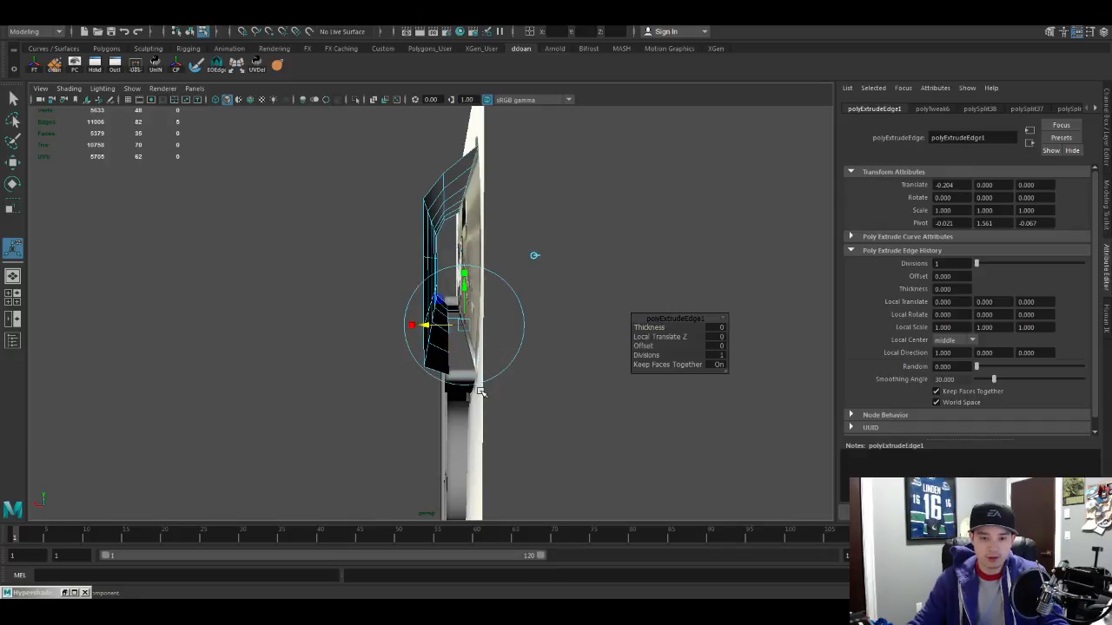
pyautogui.press('x')
pyautogui.moveTo(480, 392); pyautogui.dragTo(482, 397, button='middle')
# Step: Preview the slide smoothed and examine how its closed underside meets the frame from front to rear
pyautogui.keyDown('alt'); pyautogui.moveTo(482, 387); pyautogui.dragTo(550, 281); pyautogui.keyUp('alt')
pyautogui.press('3')
pyautogui.scroll(-3, 608, 323)
pyautogui.click(755, 269)
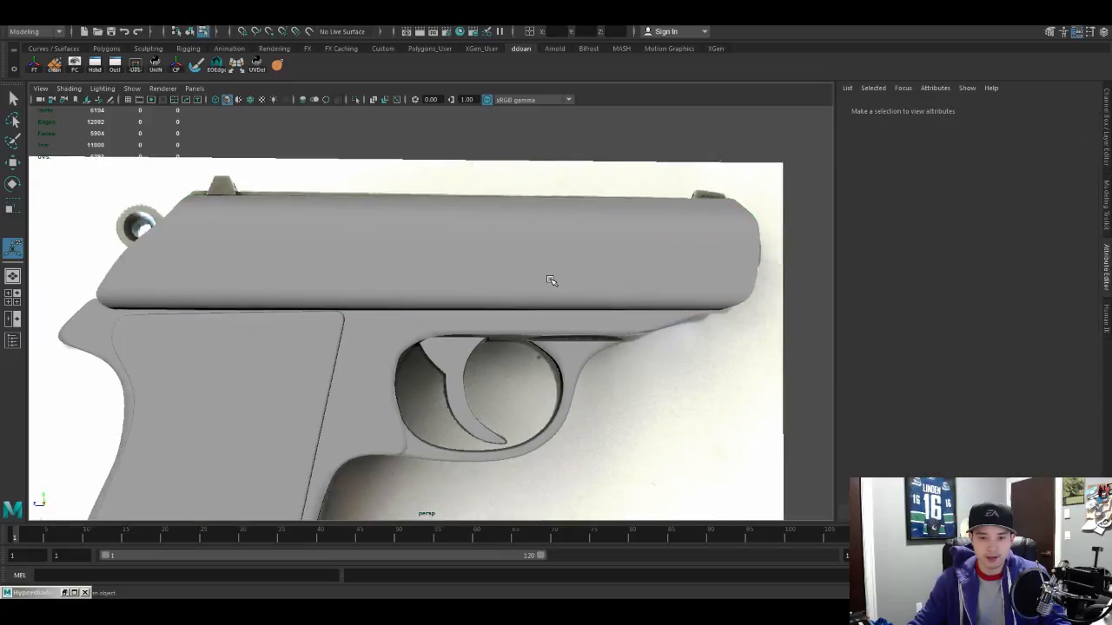
pyautogui.scroll(2, 551, 281)
pyautogui.keyDown('alt'); pyautogui.moveTo(451, 283); pyautogui.dragTo(511, 284, button='middle'); pyautogui.keyUp('alt')
pyautogui.scroll(-3, 512, 283)
pyautogui.scroll(3, 461, 286)
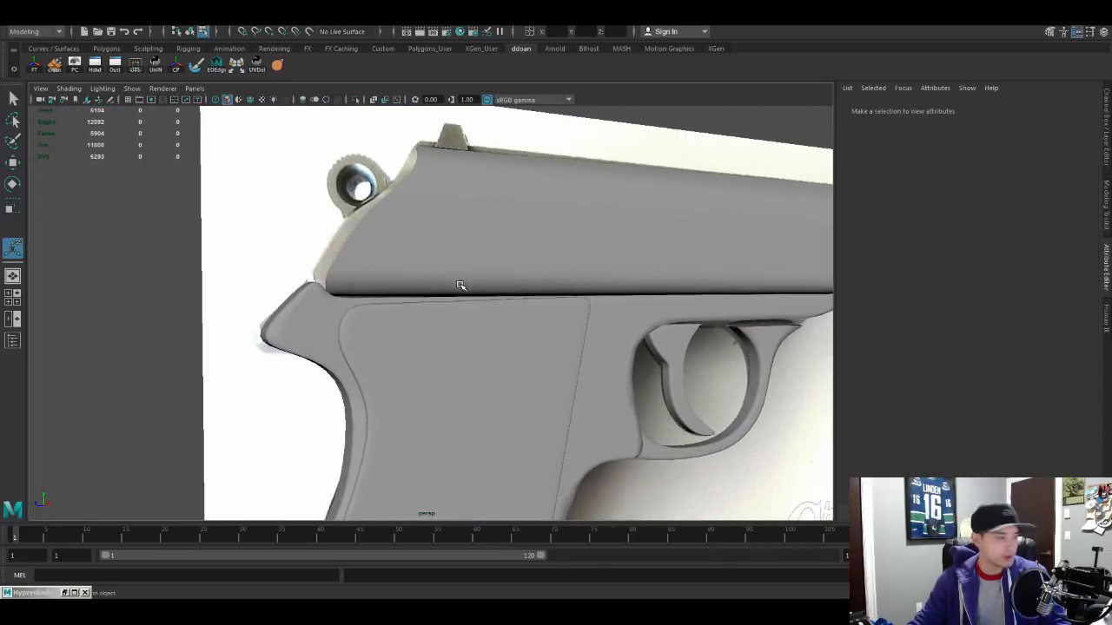
pyautogui.scroll(-2, 363, 304)
# Step: Extrude the unsmoothed slide's open rear border edges inward toward the centre plane to form the back face
pyautogui.click(422, 261)
pyautogui.keyDown('alt'); pyautogui.moveTo(422, 261); pyautogui.dragTo(472, 270); pyautogui.keyUp('alt')
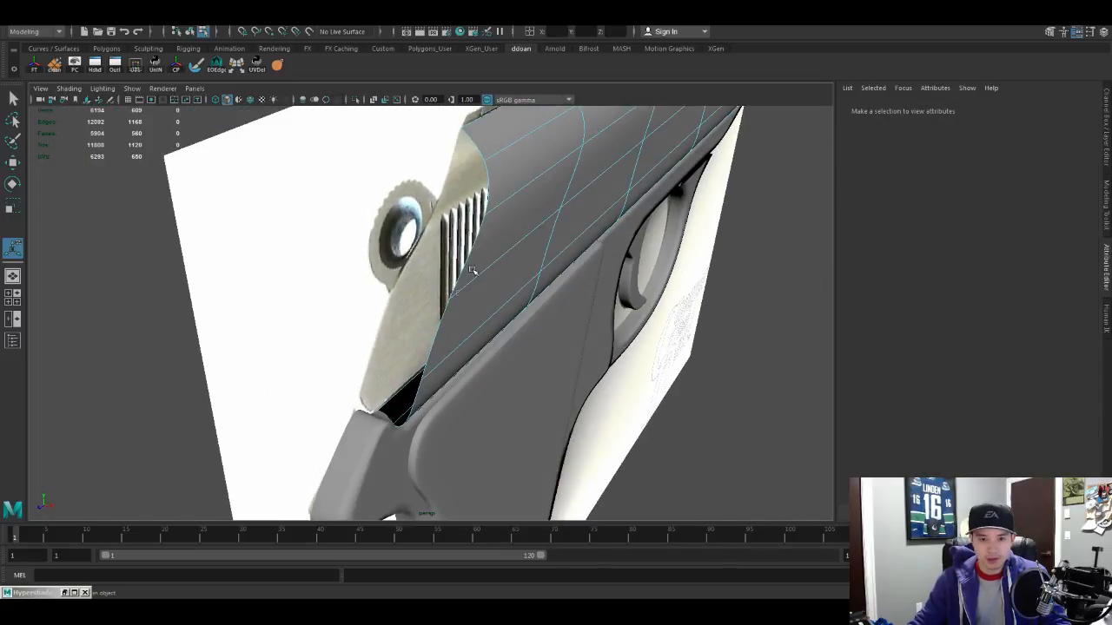
pyautogui.moveTo(496, 310); pyautogui.dragTo(540, 308, button='right')
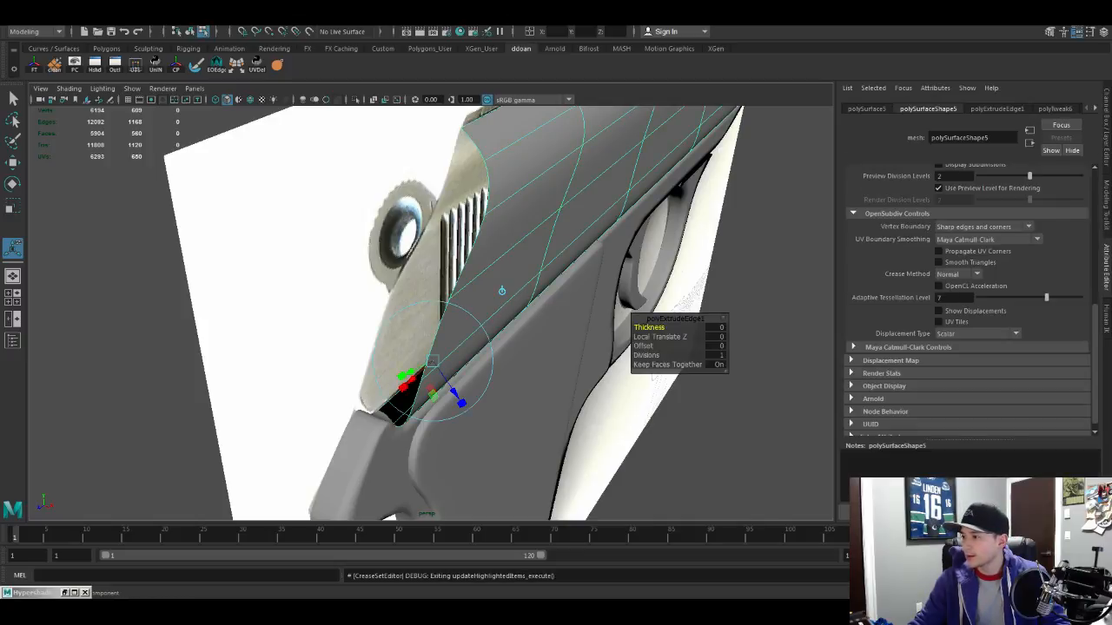
pyautogui.keyDown('alt'); pyautogui.moveTo(662, 240); pyautogui.dragTo(491, 165); pyautogui.keyUp('alt')
pyautogui.scroll(3, 491, 166)
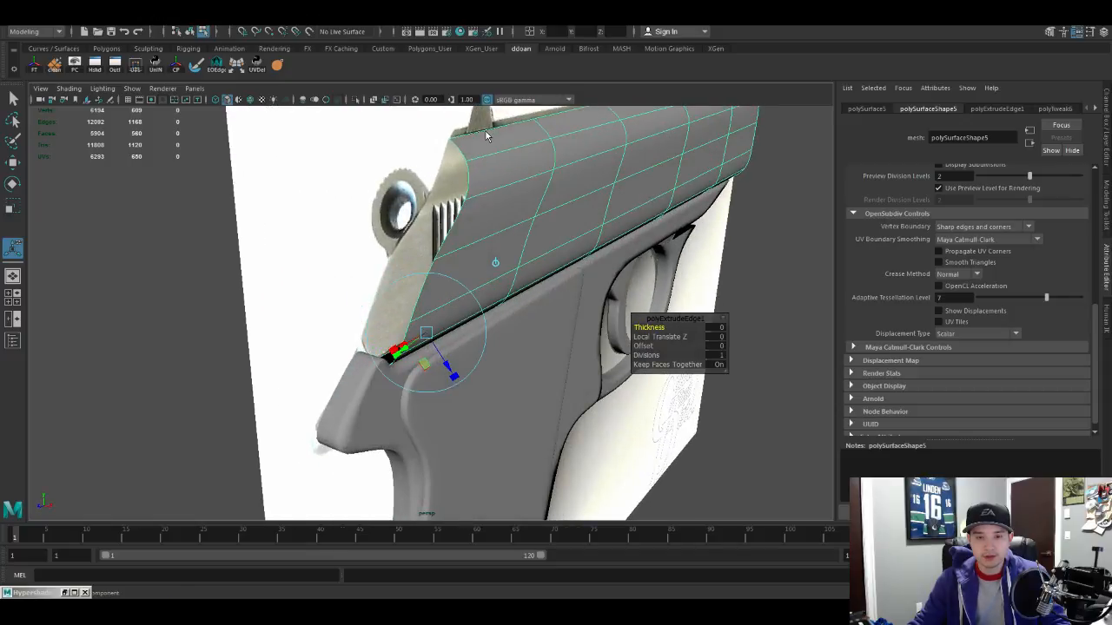
pyautogui.press('q')
pyautogui.keyDown('alt'); pyautogui.moveTo(473, 151); pyautogui.dragTo(460, 260); pyautogui.keyUp('alt')
pyautogui.click(474, 200)
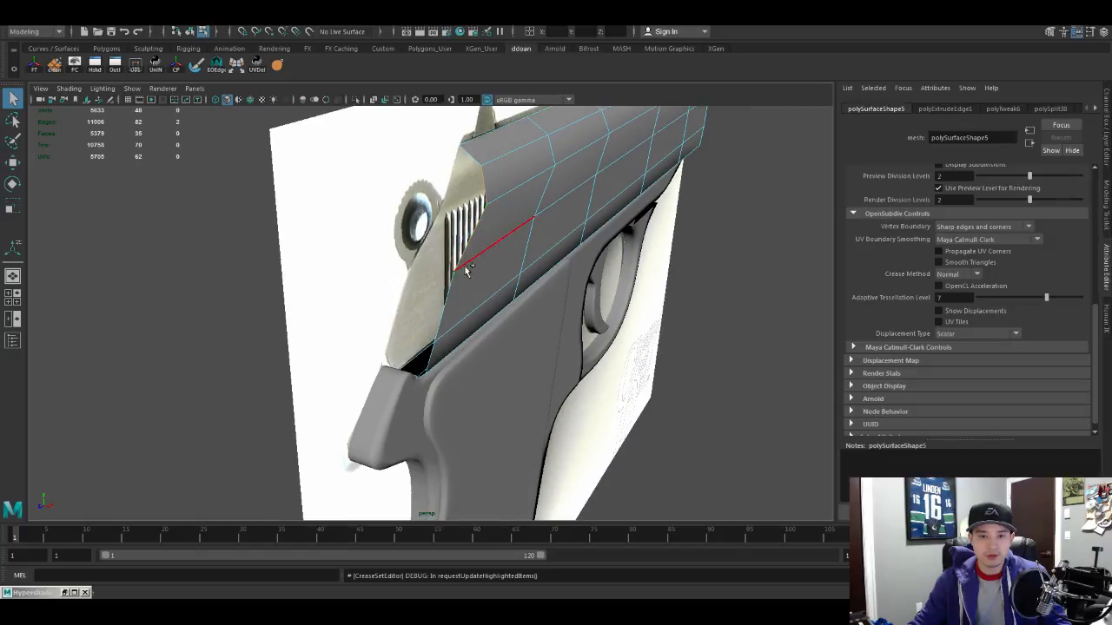
pyautogui.keyDown('alt'); pyautogui.moveTo(451, 334); pyautogui.dragTo(522, 343); pyautogui.keyUp('alt')
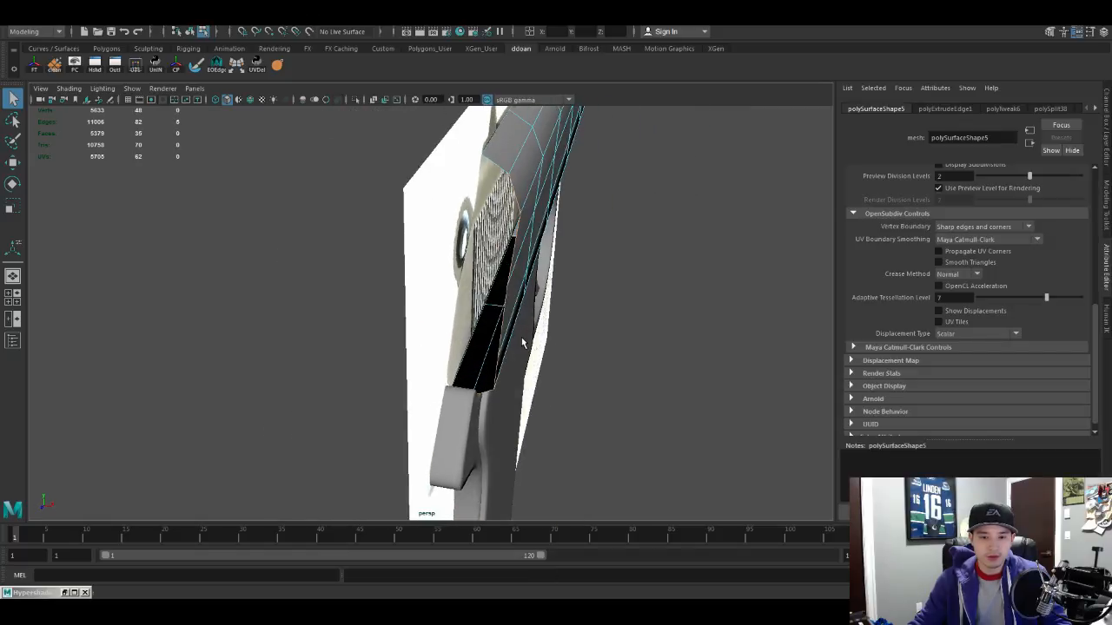
pyautogui.keyDown('shift'); pyautogui.moveTo(528, 284); pyautogui.dragTo(550, 371, button='right'); pyautogui.keyUp('shift')
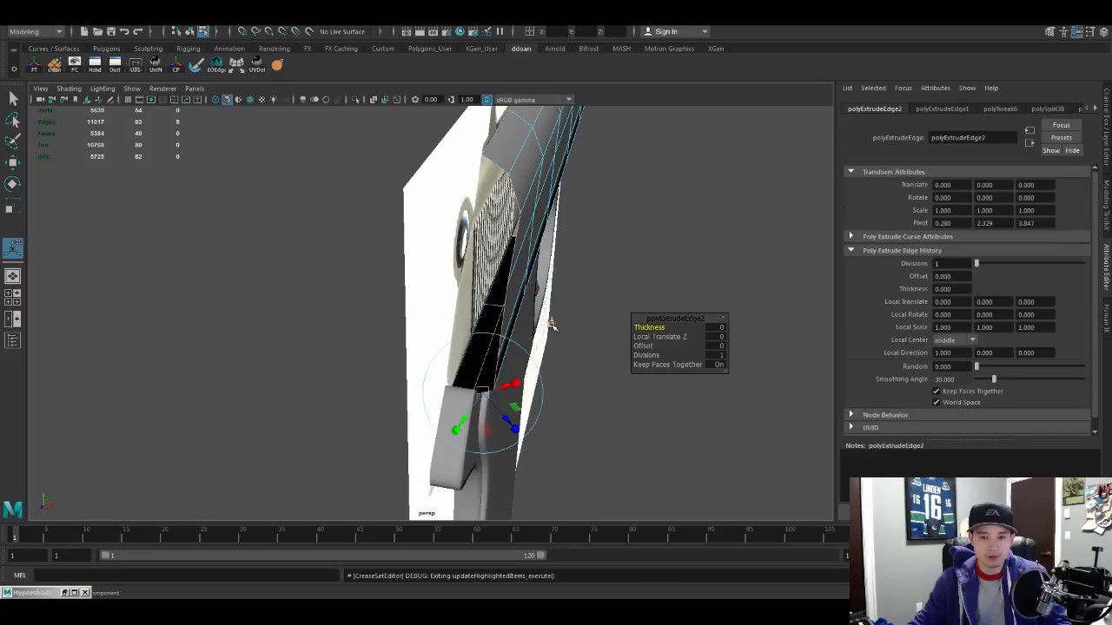
pyautogui.moveTo(542, 296); pyautogui.dragTo(507, 294)
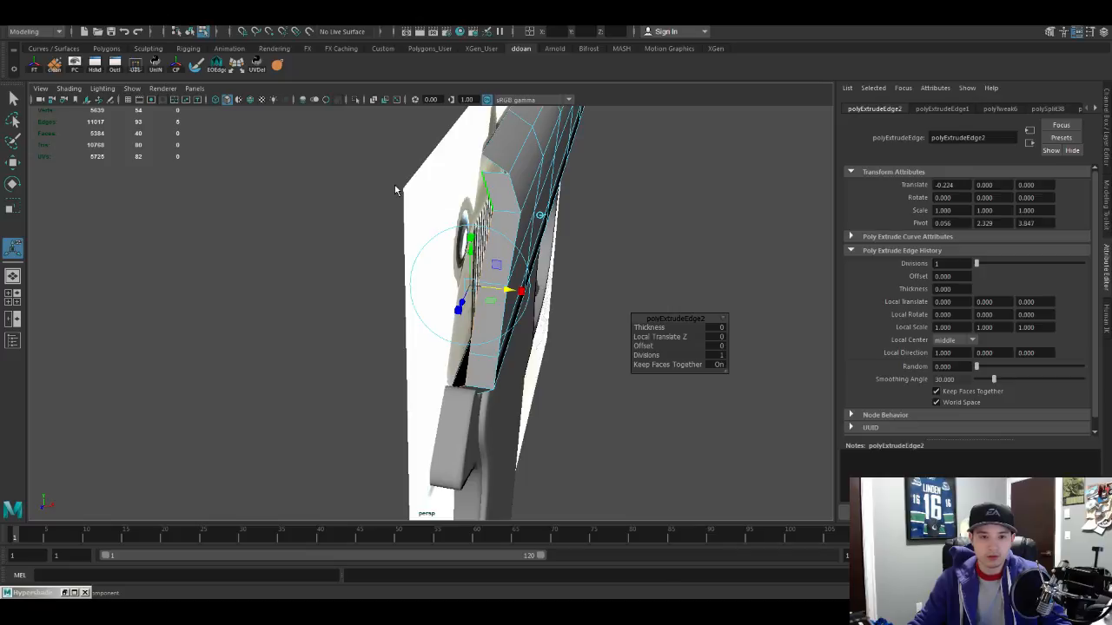
# Step: Convert the extruded rear edges to vertices and snap them onto the pistol's centre plane
pyautogui.hotkey('ctrl', 'F9')
pyautogui.press('w')
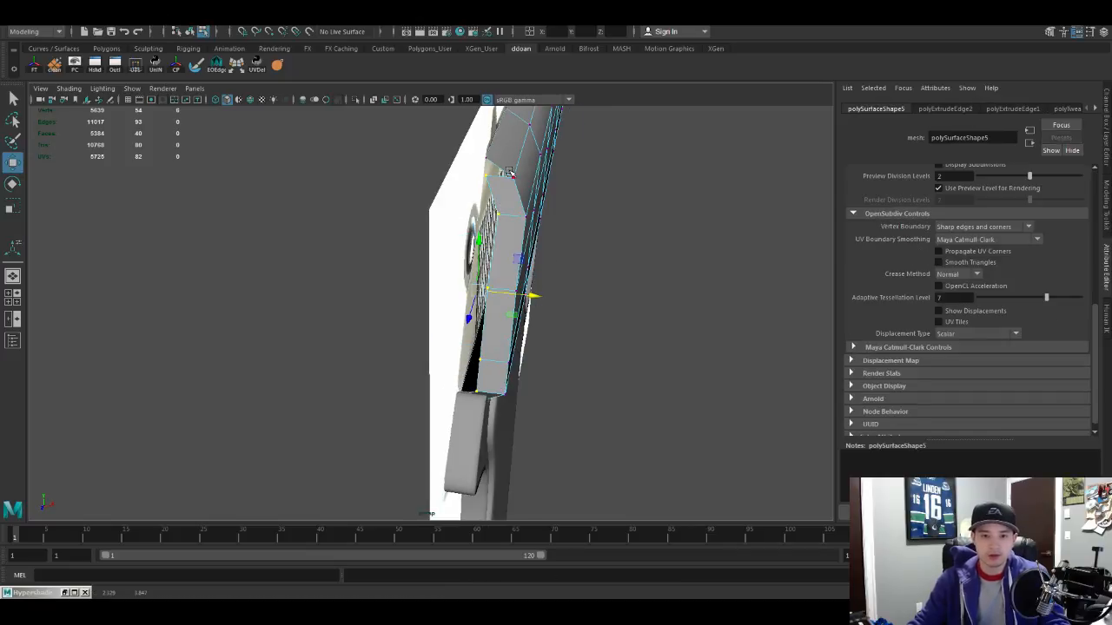
pyautogui.moveTo(489, 162); pyautogui.dragTo(486, 158, button='middle')
pyautogui.keyDown('alt'); pyautogui.moveTo(526, 177); pyautogui.dragTo(504, 183); pyautogui.keyUp('alt')
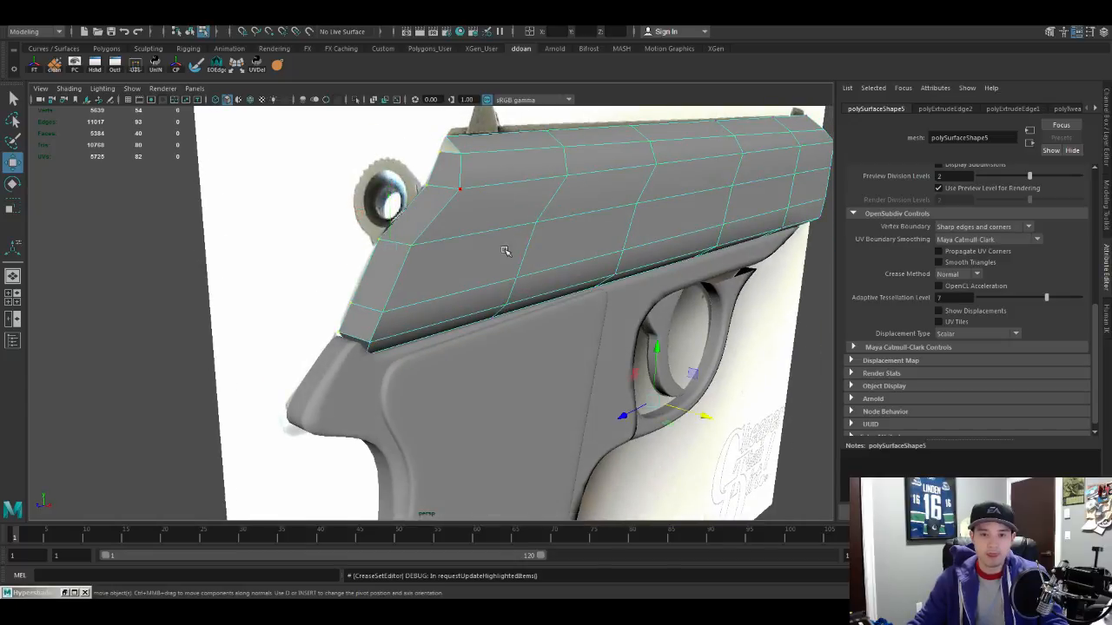
# Step: Return to object mode and isolate the slide mesh, viewing its rear end
pyautogui.press('F8')
pyautogui.hotkey('ctrl', '1')
pyautogui.moveTo(507, 249)
pyautogui.keyDown('alt'); pyautogui.mouseDown()
pyautogui.moveTo(484, 269)
pyautogui.moveTo(522, 253)
pyautogui.moveTo(512, 245)
pyautogui.mouseUp(); pyautogui.keyUp('alt')
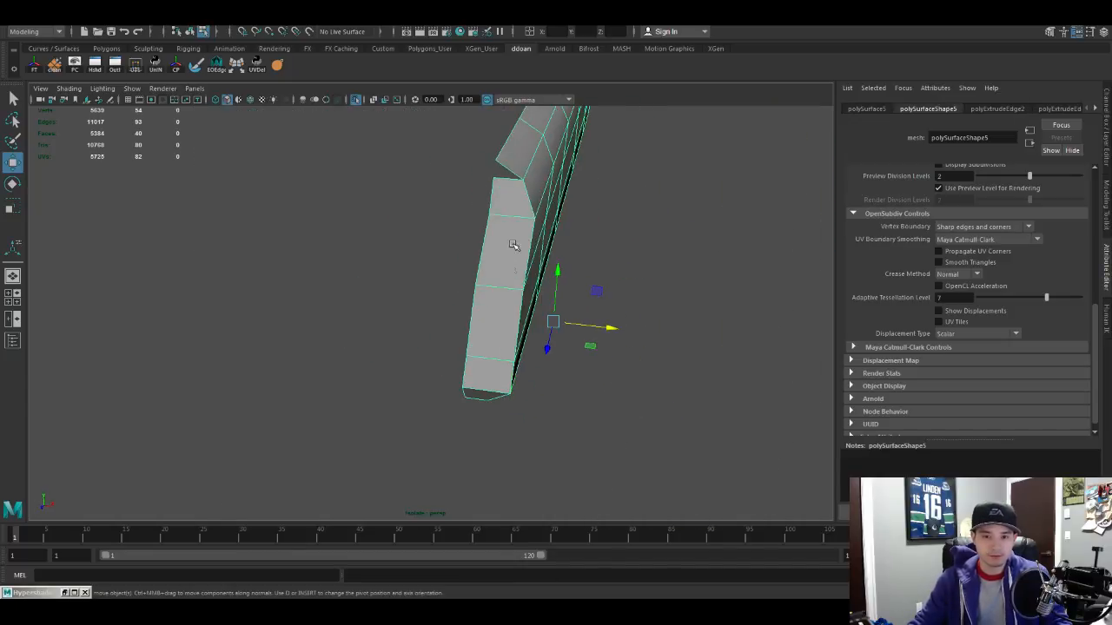
# Step: Try to bridge the two open edges of the gap at the slide's top rear corner
pyautogui.press('F9')
pyautogui.click(509, 177)
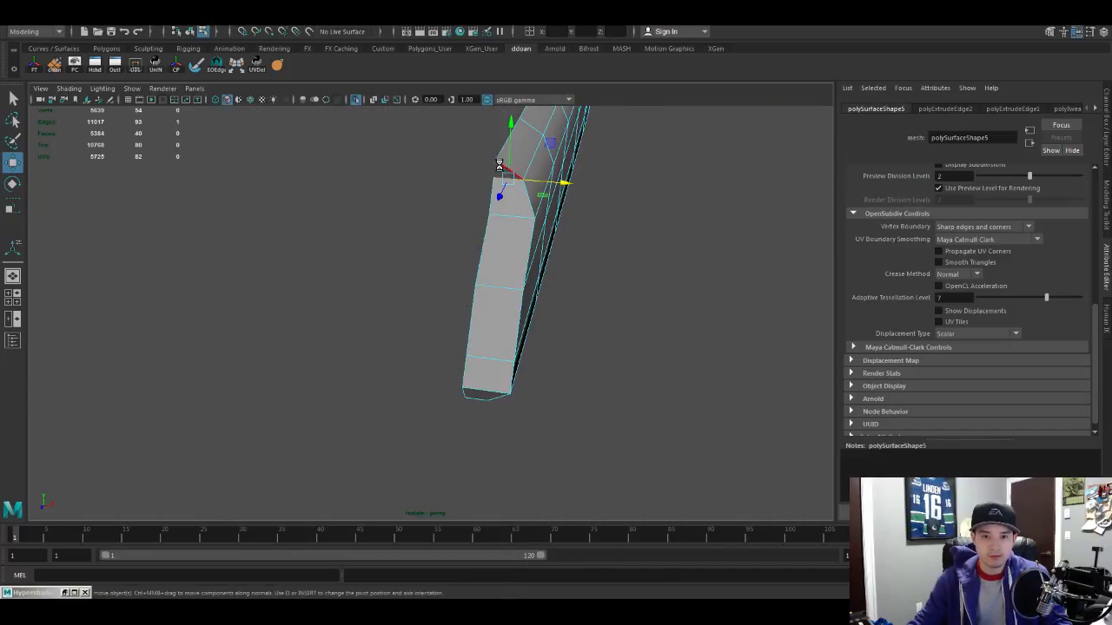
pyautogui.keyDown('shift'); pyautogui.click(500, 164); pyautogui.keyUp('shift')
pyautogui.press('g')
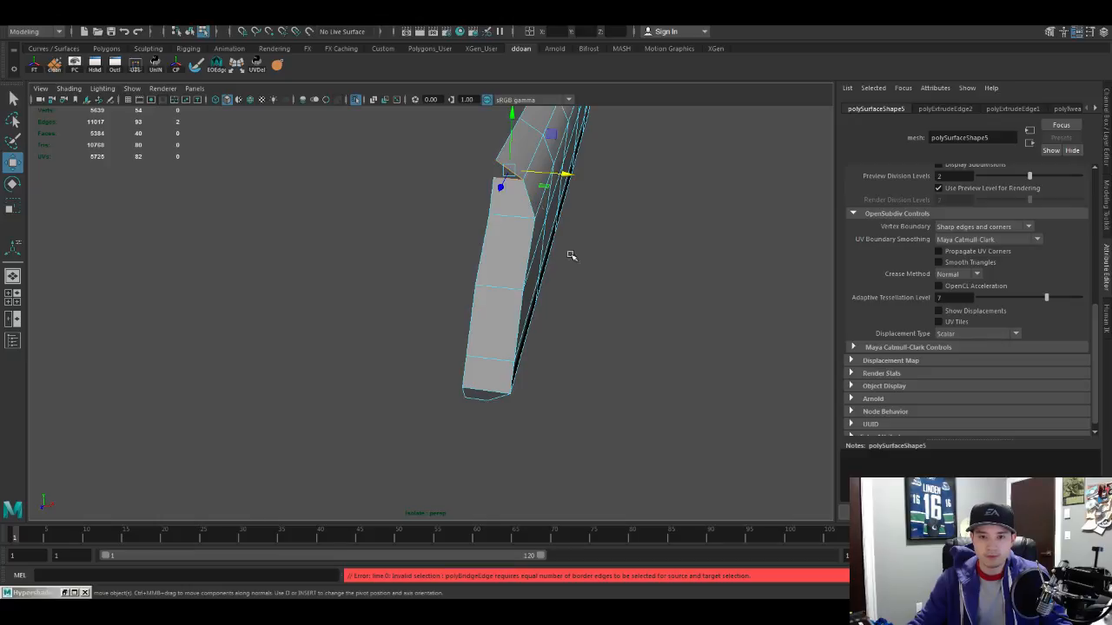
# Step: Close the gap at the top rear corner by snapping the back face's upper inner vertex onto the slide's top vertex
pyautogui.scroll(2, 538, 265)
pyautogui.keyDown('alt'); pyautogui.moveTo(539, 265); pyautogui.dragTo(548, 365, button='middle'); pyautogui.keyUp('alt')
pyautogui.keyDown('alt'); pyautogui.moveTo(548, 365); pyautogui.dragTo(527, 240); pyautogui.keyUp('alt')
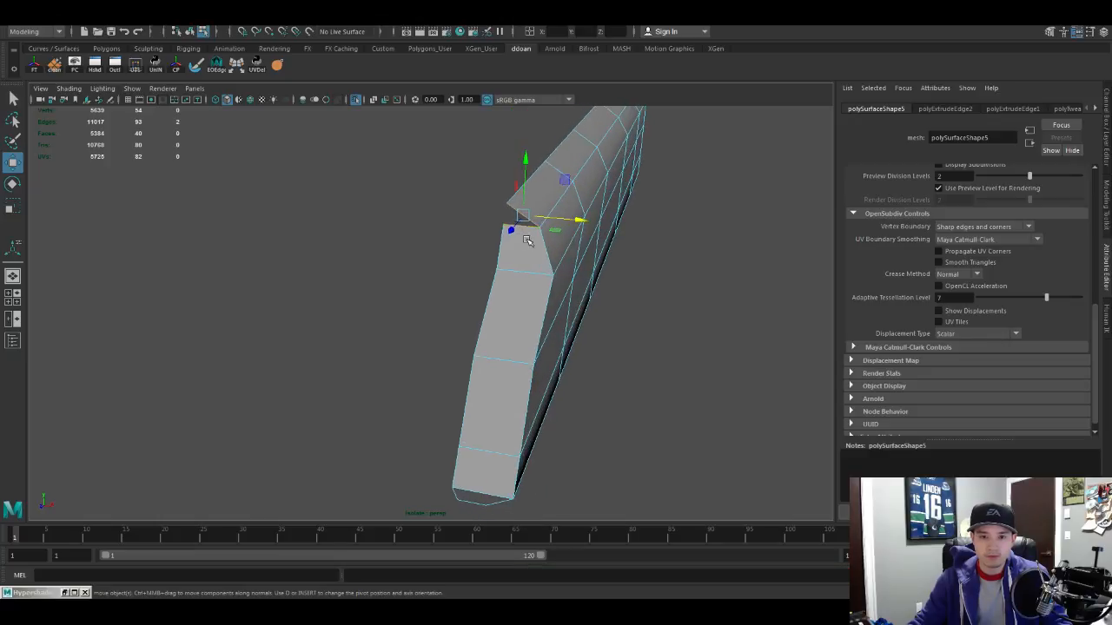
pyautogui.click(456, 206)
pyautogui.moveTo(507, 225); pyautogui.dragTo(508, 203)
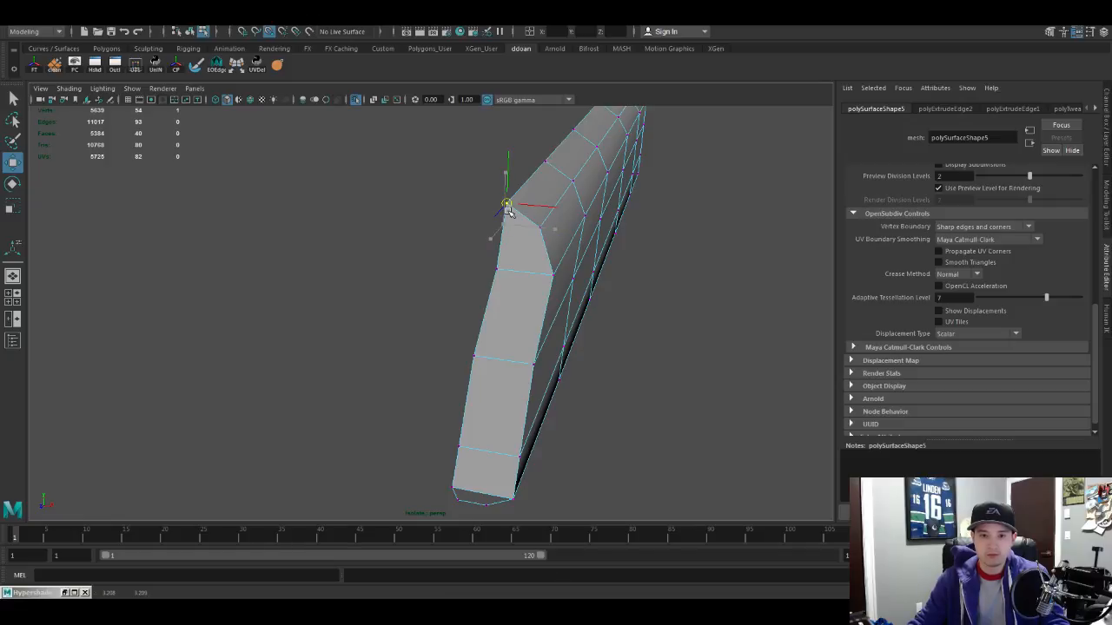
# Step: Merge the two overlapping vertices at the slide's top rear corner
pyautogui.keyDown('alt'); pyautogui.moveTo(545, 255); pyautogui.dragTo(516, 247); pyautogui.keyUp('alt')
pyautogui.moveTo(449, 162); pyautogui.dragTo(484, 196)
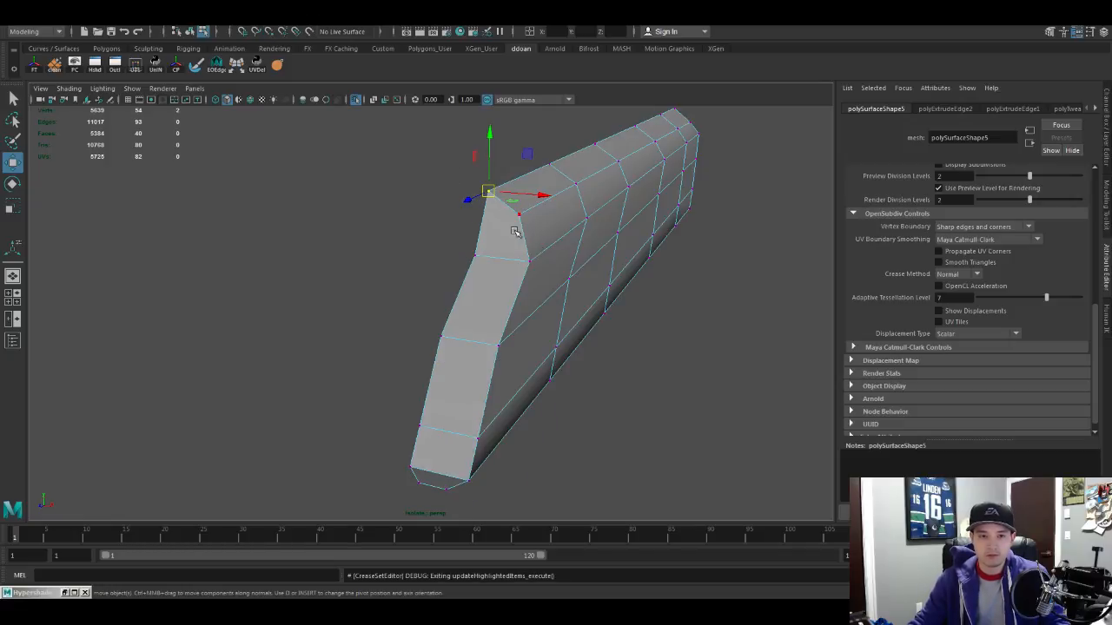
pyautogui.press('g')
pyautogui.keyDown('alt'); pyautogui.moveTo(596, 229); pyautogui.dragTo(568, 209); pyautogui.keyUp('alt')
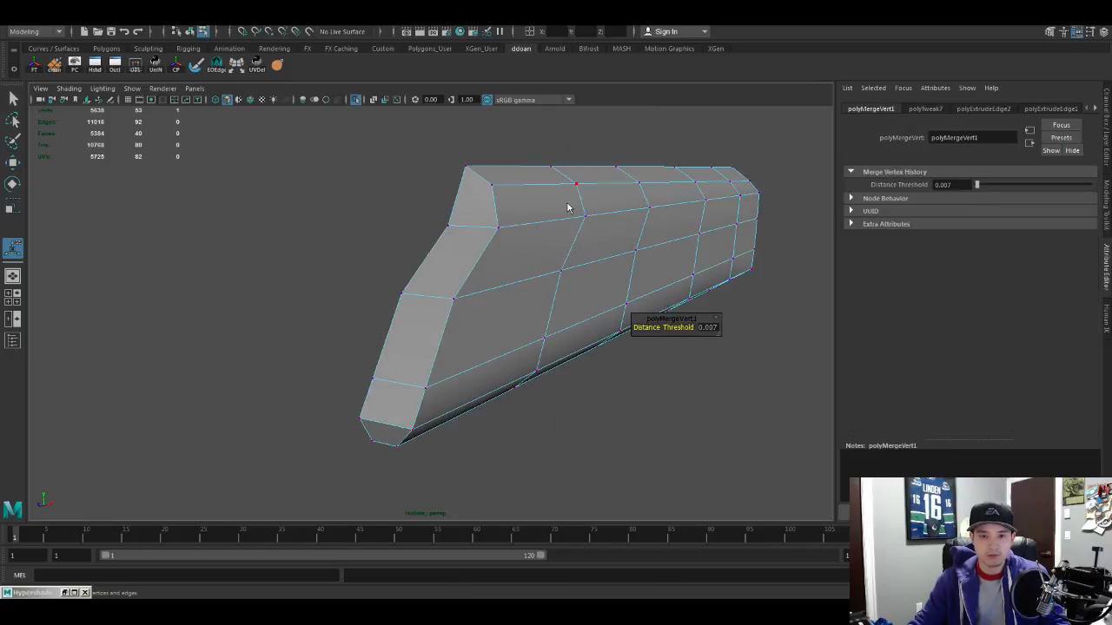
# Step: Show the whole pistol again and compare the slide's rear end with smooth preview on and off
pyautogui.click(568, 278)
pyautogui.keyDown('alt'); pyautogui.moveTo(568, 278); pyautogui.dragTo(510, 231); pyautogui.keyUp('alt')
pyautogui.hotkey('ctrl', '1')
pyautogui.press('3')
pyautogui.scroll(-5, 553, 271)
pyautogui.scroll(2, 545, 261)
pyautogui.press('1')
pyautogui.press('3')
pyautogui.press('1')
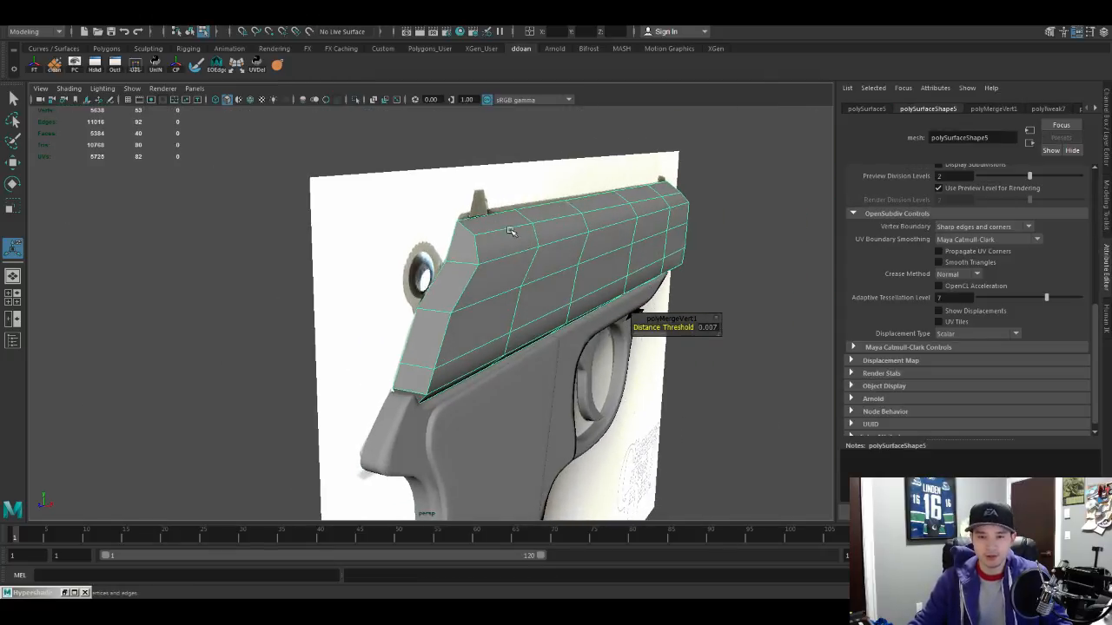
# Step: Crease the short edge at the slide's top rear corner and inspect the smoothed slide from the side and rear
pyautogui.moveTo(507, 205); pyautogui.dragTo(507, 184, button='right')
pyautogui.click(483, 239)
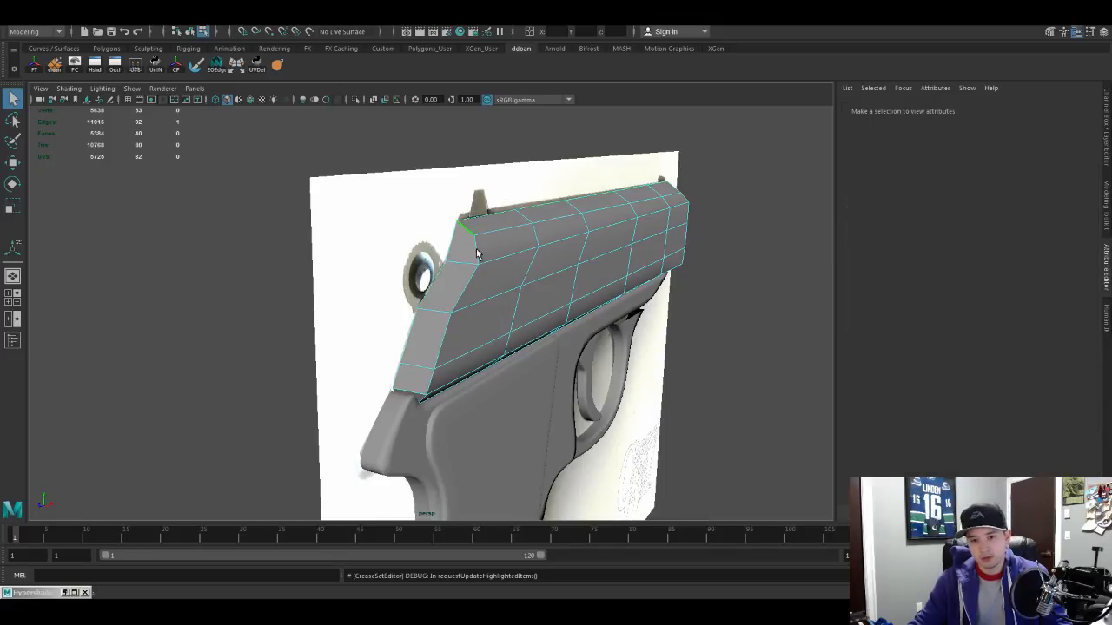
pyautogui.keyDown('alt'); pyautogui.moveTo(483, 250); pyautogui.dragTo(487, 255); pyautogui.keyUp('alt')
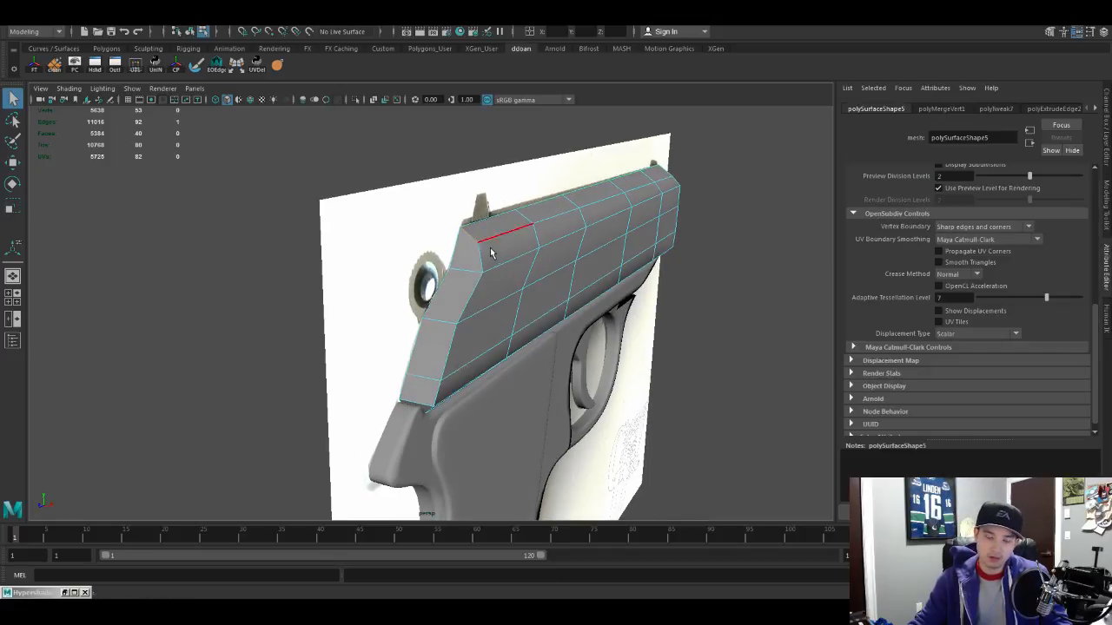
pyautogui.keyDown('alt'); pyautogui.moveTo(500, 376); pyautogui.dragTo(499, 359); pyautogui.keyUp('alt')
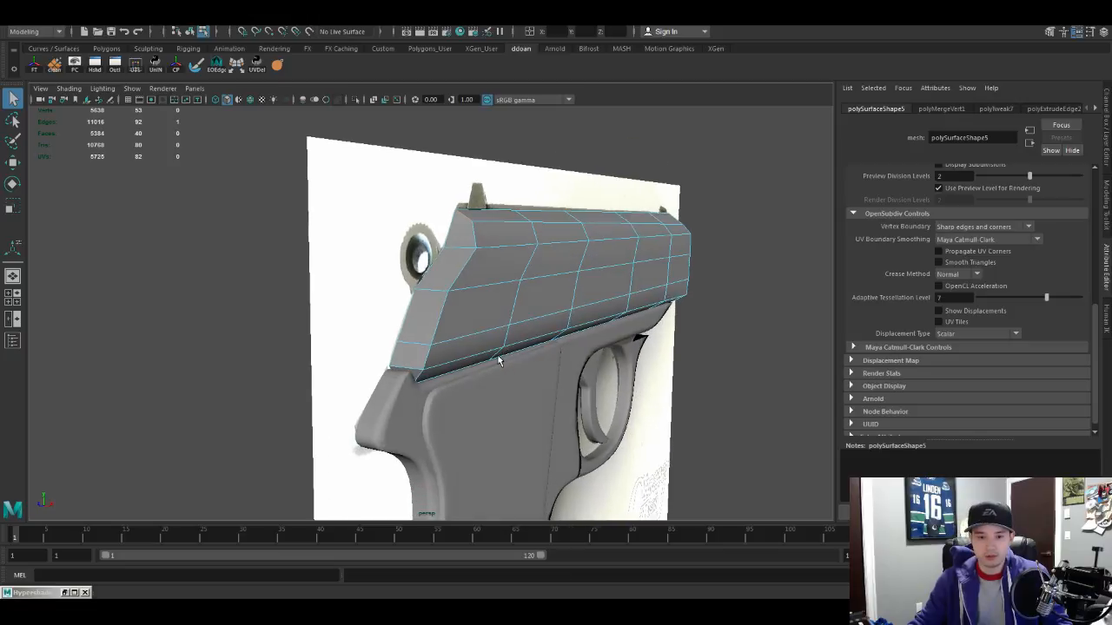
pyautogui.keyDown('alt'); pyautogui.moveTo(673, 251); pyautogui.dragTo(419, 266); pyautogui.keyUp('alt')
pyautogui.press('3')
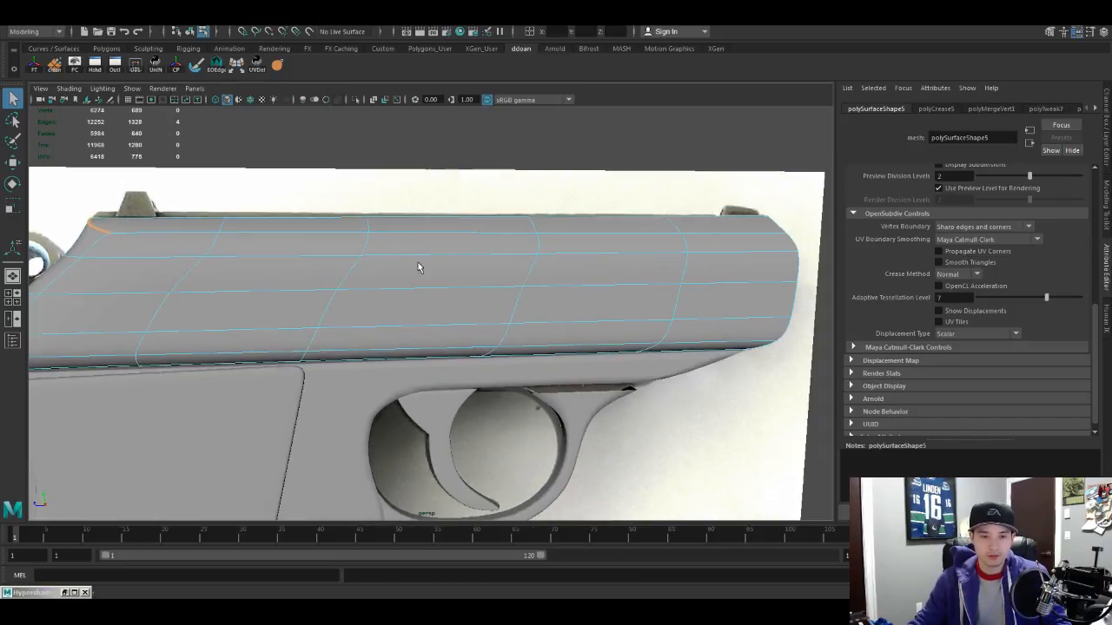
pyautogui.keyDown('alt'); pyautogui.moveTo(591, 258); pyautogui.dragTo(432, 257, button='middle'); pyautogui.keyUp('alt')
pyautogui.moveTo(576, 257)
pyautogui.keyDown('alt'); pyautogui.mouseDown()
pyautogui.moveTo(493, 251)
pyautogui.moveTo(561, 258)
pyautogui.mouseUp(); pyautogui.keyUp('alt')
pyautogui.keyDown('alt'); pyautogui.moveTo(561, 258); pyautogui.dragTo(756, 243, button='middle'); pyautogui.keyUp('alt')
pyautogui.keyDown('alt'); pyautogui.moveTo(521, 247); pyautogui.dragTo(485, 228); pyautogui.keyUp('alt')
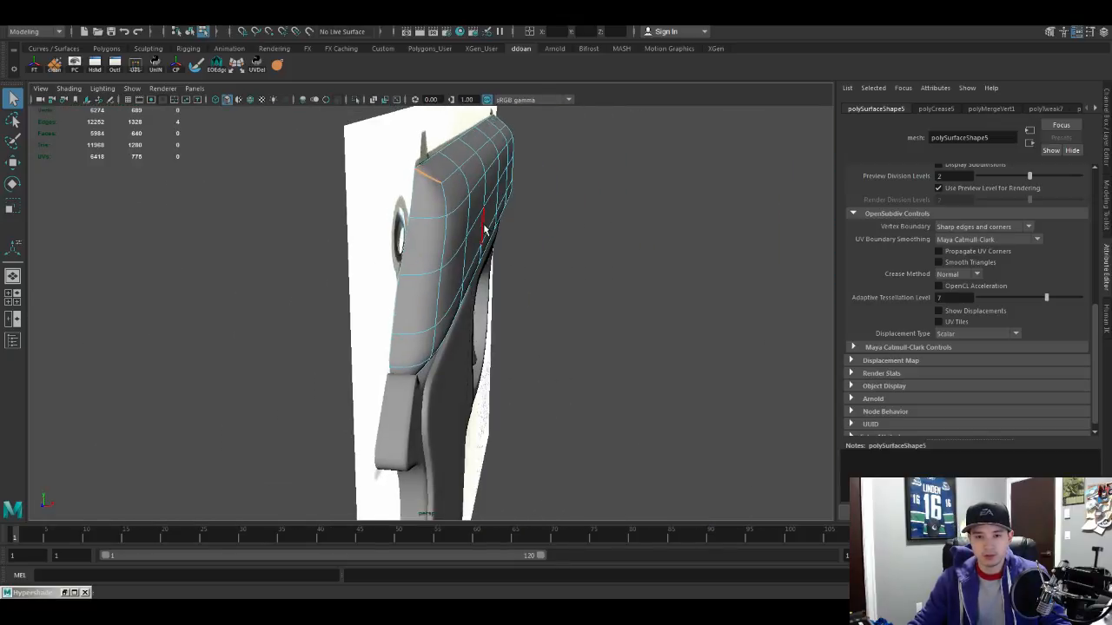
# Step: Crease the vertical edge loop running down the rear corner between the slide's side and back face
pyautogui.click(441, 203)
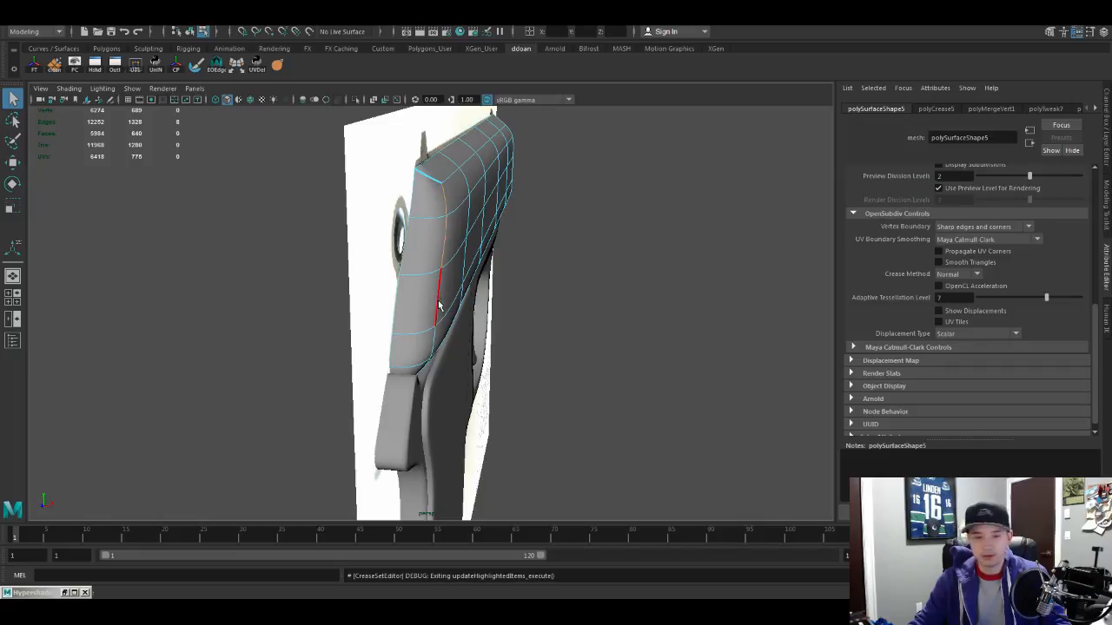
pyautogui.keyDown('shift'); pyautogui.click(439, 300); pyautogui.keyUp('shift')
pyautogui.keyDown('alt'); pyautogui.moveTo(439, 348); pyautogui.dragTo(423, 288); pyautogui.keyUp('alt')
pyautogui.keyDown('shift'); pyautogui.click(419, 219); pyautogui.keyUp('shift')
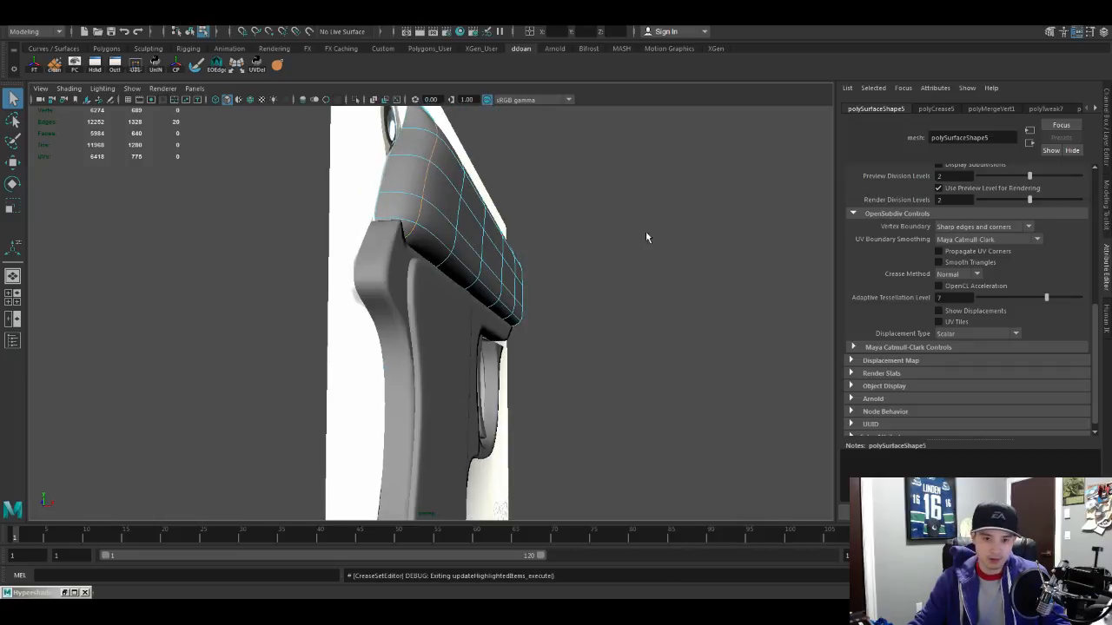
pyautogui.keyDown('alt'); pyautogui.moveTo(420, 219); pyautogui.dragTo(472, 243); pyautogui.keyUp('alt')
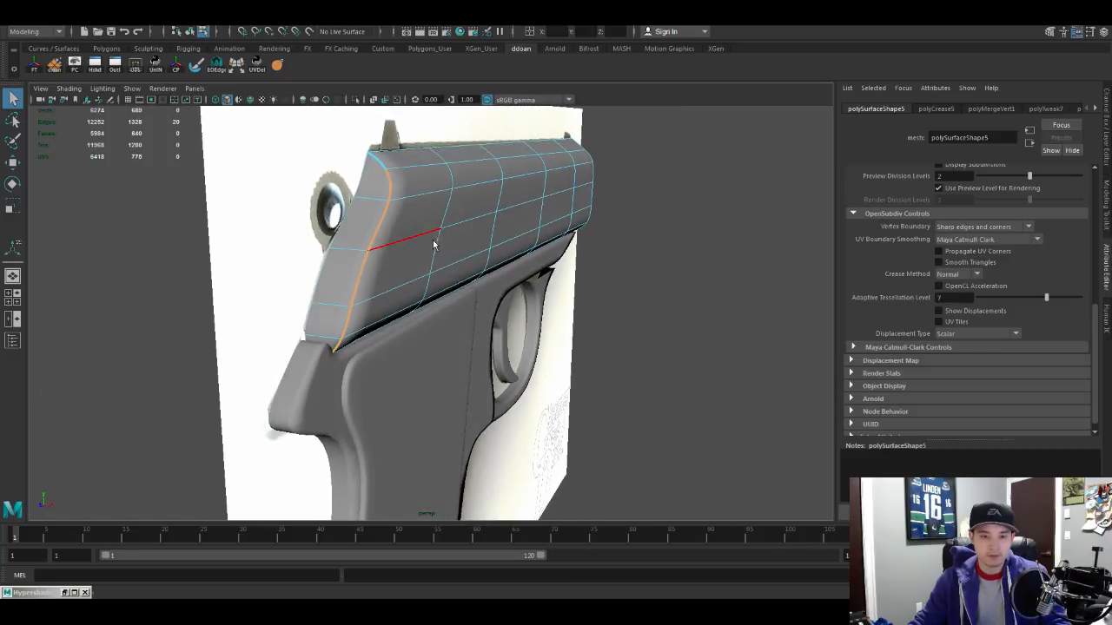
# Step: Isolate the slide and crease the long lower edge between its side and underside
pyautogui.hotkey('ctrl', '1')
pyautogui.keyDown('alt'); pyautogui.moveTo(426, 293); pyautogui.dragTo(376, 242); pyautogui.keyUp('alt')
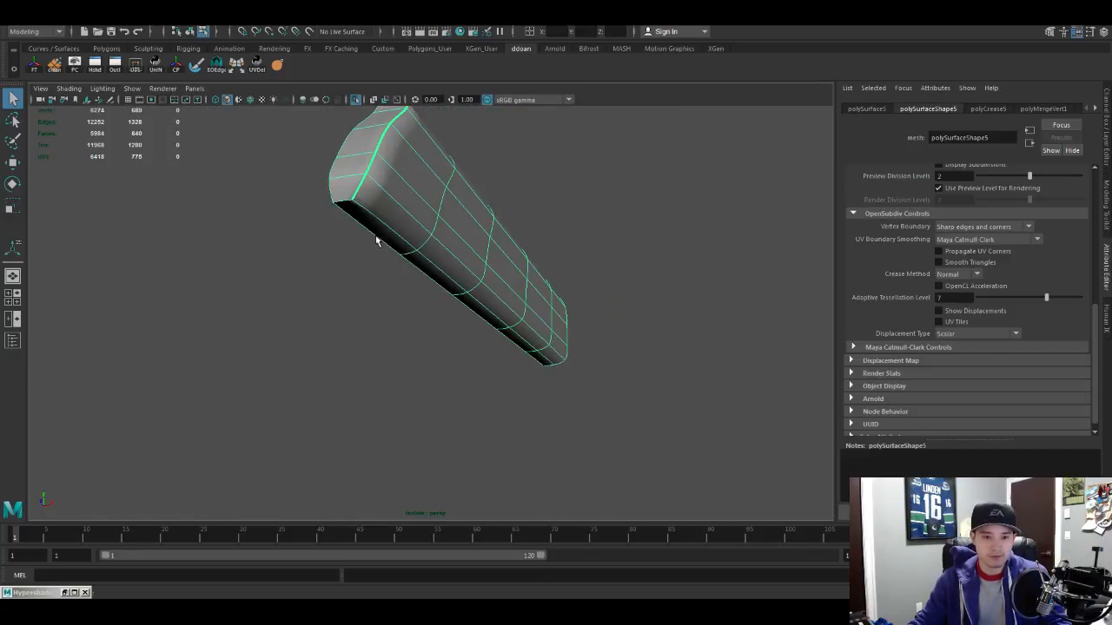
pyautogui.press('F10')
pyautogui.doubleClick(368, 218)
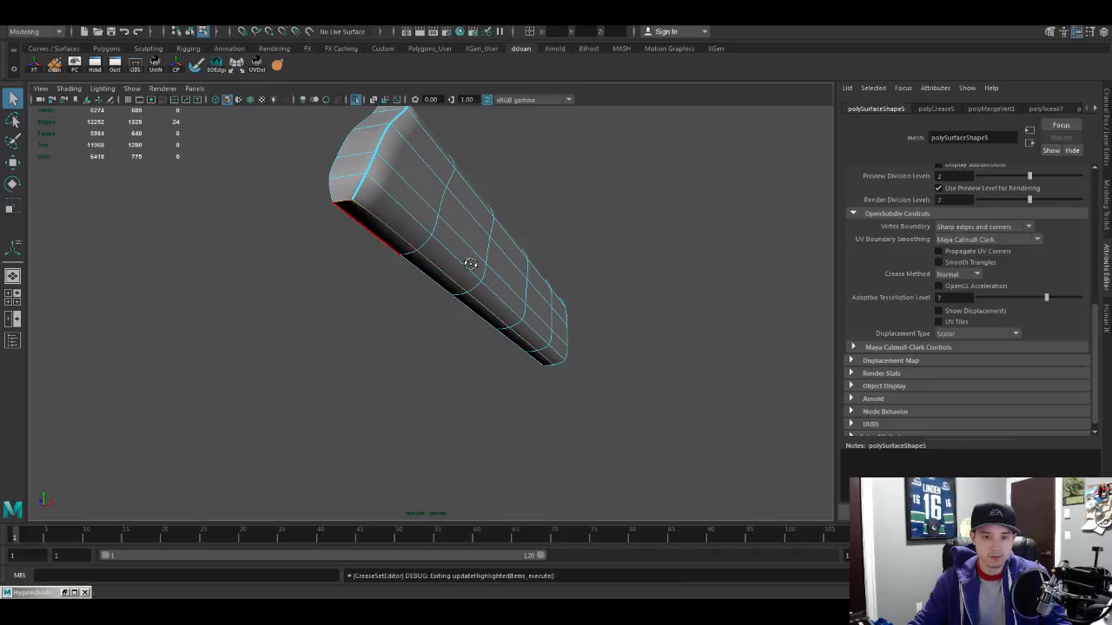
pyautogui.keyDown('alt'); pyautogui.moveTo(469, 263); pyautogui.dragTo(417, 261); pyautogui.keyUp('alt')
pyautogui.press('g')
pyautogui.keyDown('alt'); pyautogui.moveTo(398, 319); pyautogui.dragTo(439, 278); pyautogui.keyUp('alt')
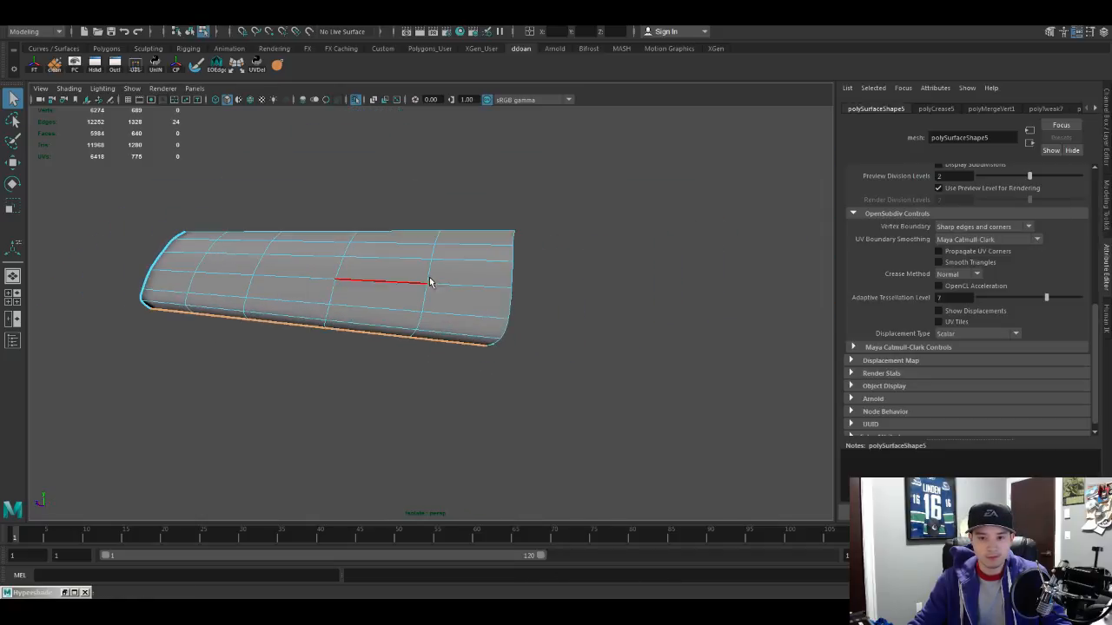
# Step: Show the whole pistol again and select the open border edge loop of the slide
pyautogui.press('F8')
pyautogui.hotkey('ctrl', '1')
pyautogui.keyDown('alt'); pyautogui.moveTo(432, 347); pyautogui.dragTo(508, 343); pyautogui.keyUp('alt')
pyautogui.click(509, 343)
pyautogui.keyDown('alt'); pyautogui.moveTo(391, 324); pyautogui.dragTo(449, 303); pyautogui.keyUp('alt')
pyautogui.scroll(3, 448, 331)
pyautogui.moveTo(449, 303); pyautogui.dragTo(449, 270, button='right')
pyautogui.keyDown('alt'); pyautogui.moveTo(438, 282); pyautogui.dragTo(465, 297); pyautogui.keyUp('alt')
pyautogui.click(436, 331)
pyautogui.moveTo(477, 277); pyautogui.dragTo(476, 242, button='right')
pyautogui.doubleClick(467, 278)
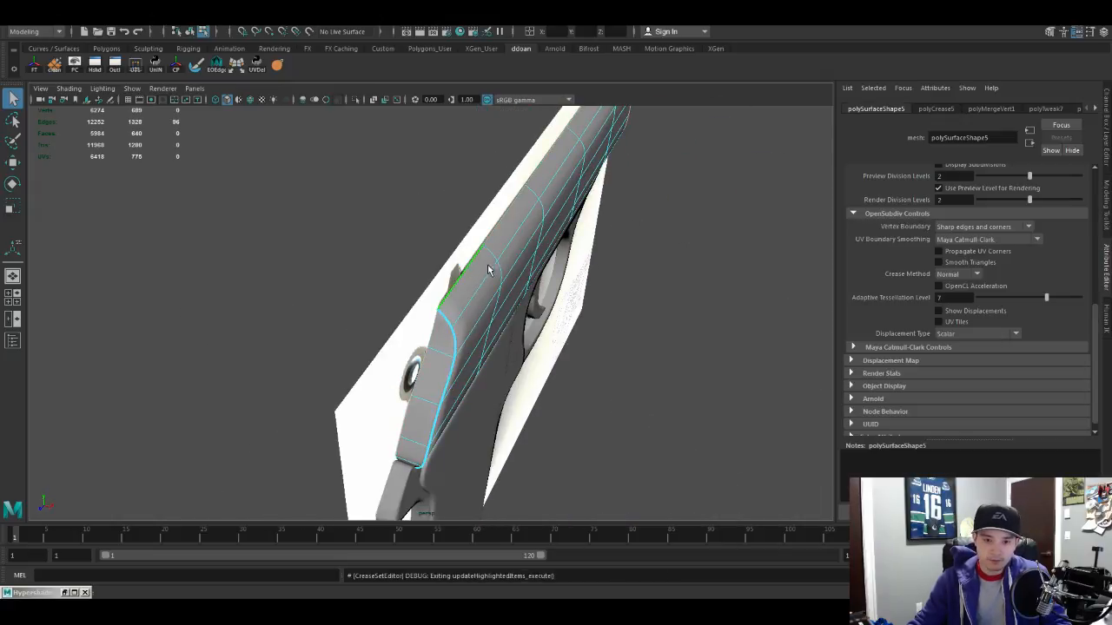
# Step: Remove the open front edges of the slide from the border selection, using wireframe display
pyautogui.keyDown('alt'); pyautogui.moveTo(489, 265); pyautogui.dragTo(323, 295); pyautogui.keyUp('alt')
pyautogui.keyDown('ctrl'); pyautogui.doubleClick(630, 270); pyautogui.keyUp('ctrl')
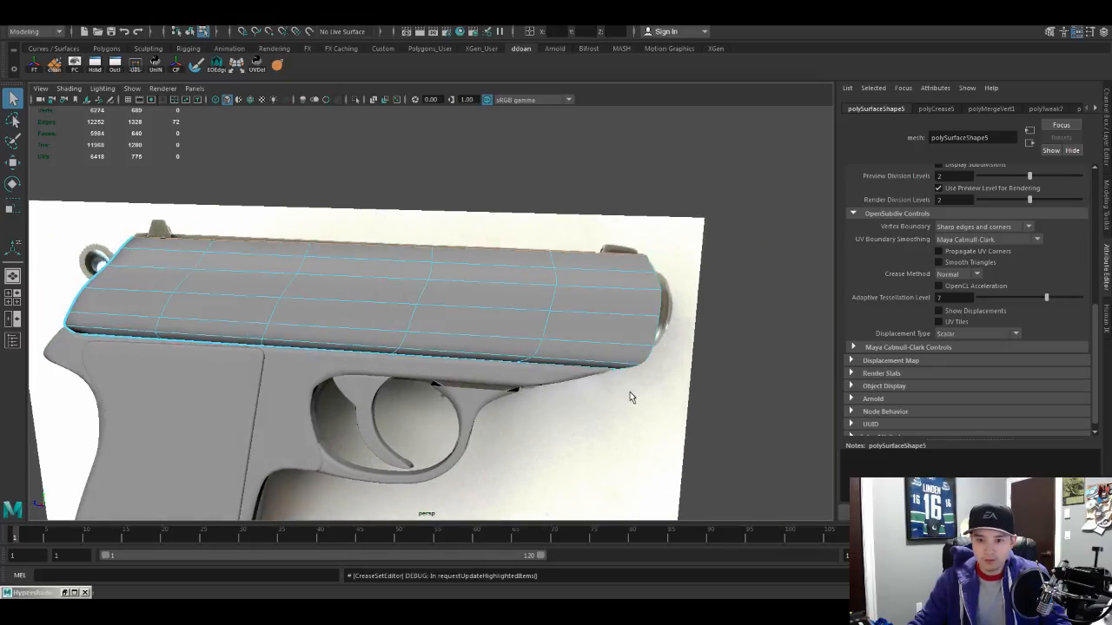
pyautogui.keyDown('alt'); pyautogui.moveTo(633, 391); pyautogui.dragTo(529, 390); pyautogui.keyUp('alt')
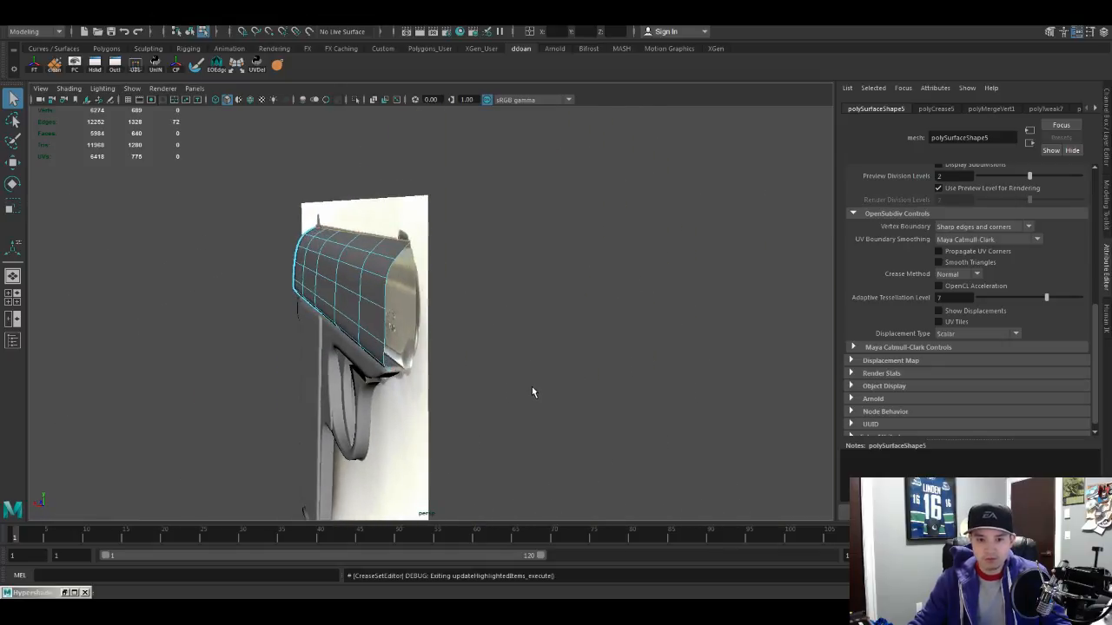
pyautogui.press('4')
pyautogui.keyDown('ctrl'); pyautogui.doubleClick(429, 390); pyautogui.keyUp('ctrl')
pyautogui.keyDown('alt'); pyautogui.moveTo(429, 390); pyautogui.dragTo(493, 360); pyautogui.keyUp('alt')
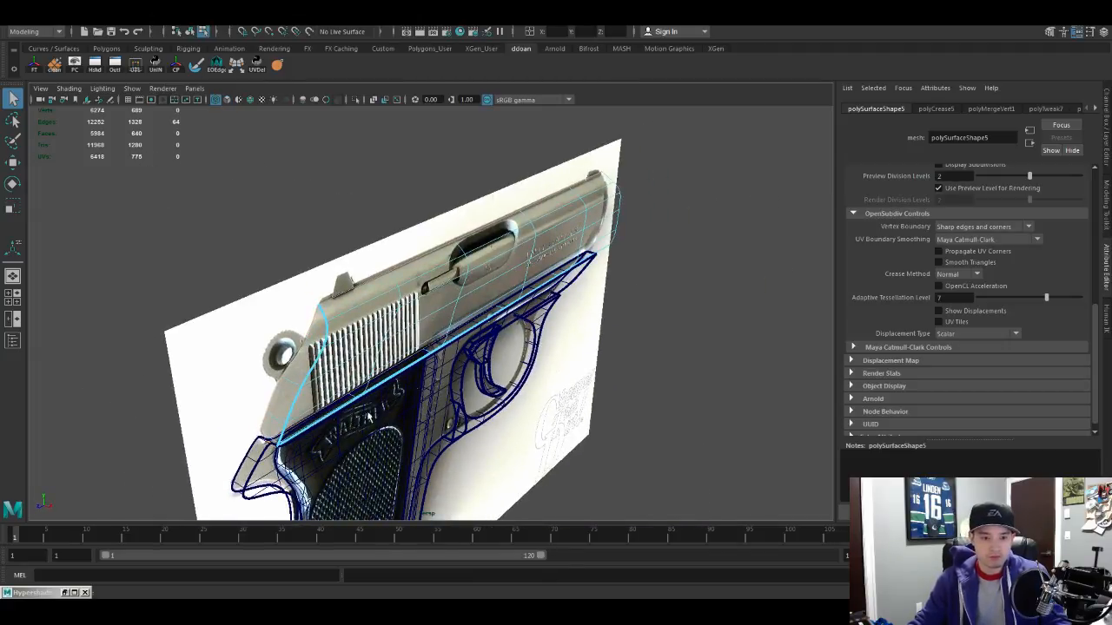
# Step: Remove the slide's underside edges from the border selection, keeping the top edges selected
pyautogui.keyDown('ctrl'); pyautogui.doubleClick(391, 369); pyautogui.keyUp('ctrl')
pyautogui.keyDown('alt'); pyautogui.moveTo(424, 369); pyautogui.dragTo(373, 389); pyautogui.keyUp('alt')
pyautogui.keyDown('ctrl'); pyautogui.doubleClick(407, 315); pyautogui.keyUp('ctrl')
pyautogui.keyDown('ctrl'); pyautogui.moveTo(546, 272); pyautogui.dragTo(598, 318); pyautogui.keyUp('ctrl')
pyautogui.press('w')
pyautogui.keyDown('alt'); pyautogui.moveTo(509, 372); pyautogui.dragTo(434, 375); pyautogui.keyUp('alt')
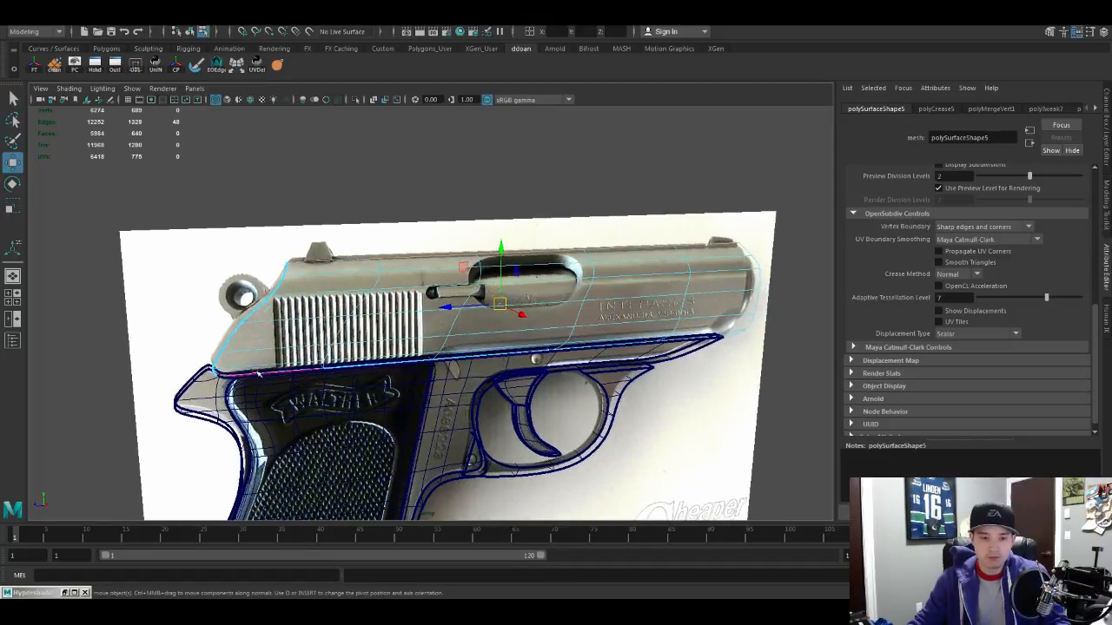
pyautogui.keyDown('ctrl'); pyautogui.moveTo(184, 344); pyautogui.dragTo(585, 425); pyautogui.keyUp('ctrl')
pyautogui.keyDown('ctrl'); pyautogui.doubleClick(284, 348); pyautogui.keyUp('ctrl')
pyautogui.keyDown('ctrl'); pyautogui.doubleClick(347, 346); pyautogui.keyUp('ctrl')
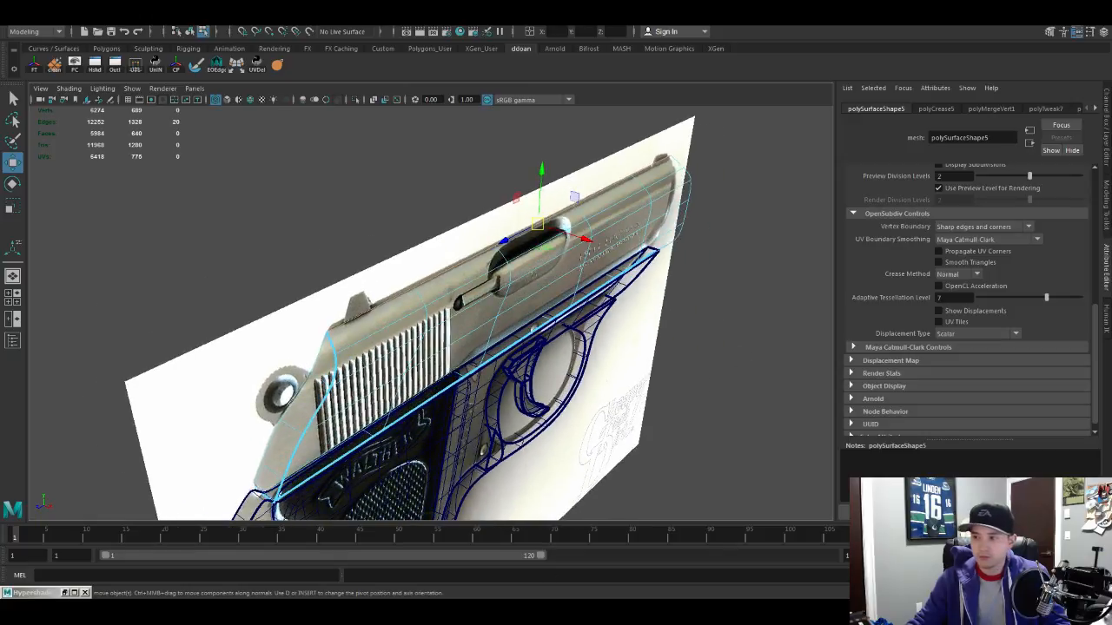
pyautogui.keyDown('alt'); pyautogui.moveTo(396, 281); pyautogui.dragTo(460, 265); pyautogui.keyUp('alt')
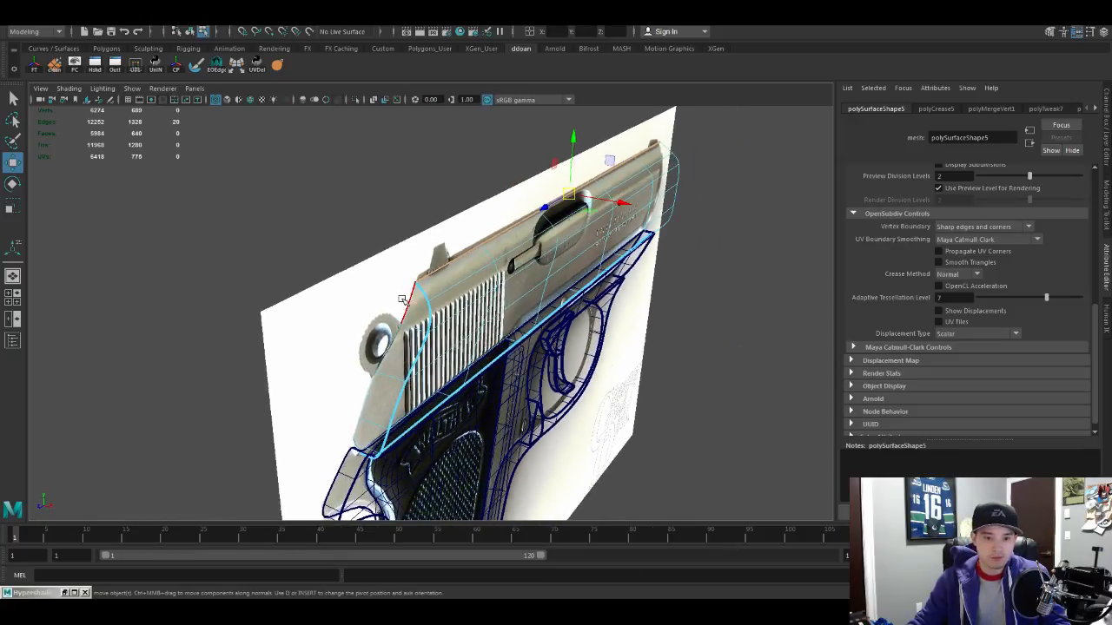
# Step: Reselect the slide's border, drop the front edges, and crease the remaining border along the top and rear
pyautogui.keyDown('ctrl'); pyautogui.doubleClick(405, 303); pyautogui.keyUp('ctrl')
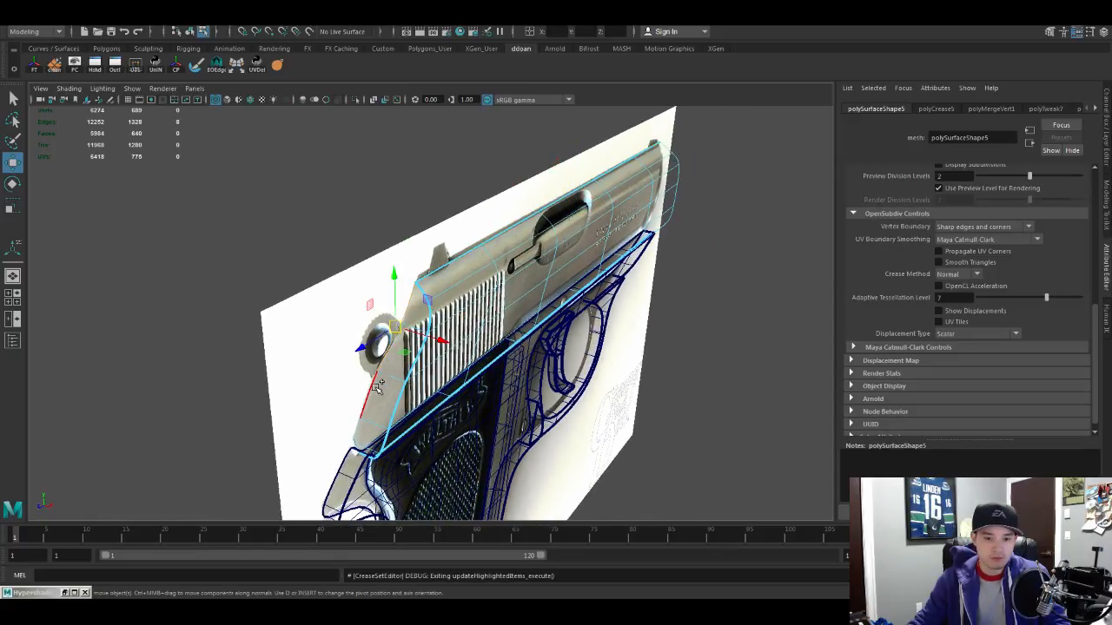
pyautogui.keyDown('shift'); pyautogui.doubleClick(363, 436); pyautogui.keyUp('shift')
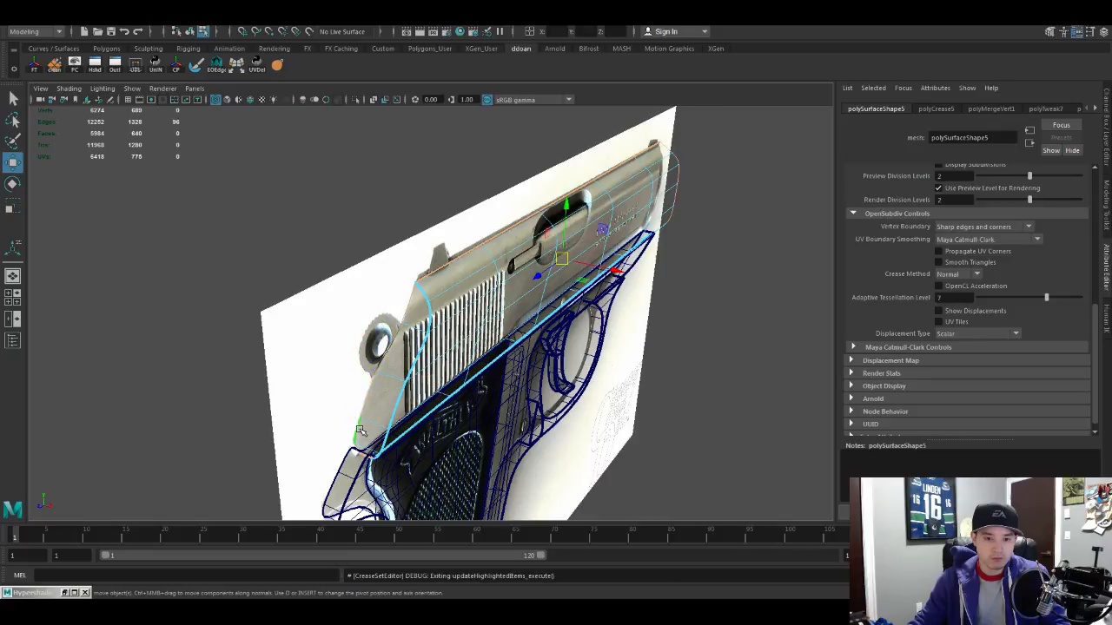
pyautogui.keyDown('alt'); pyautogui.moveTo(645, 290); pyautogui.dragTo(511, 264); pyautogui.keyUp('alt')
pyautogui.keyDown('ctrl'); pyautogui.doubleClick(532, 211); pyautogui.keyUp('ctrl')
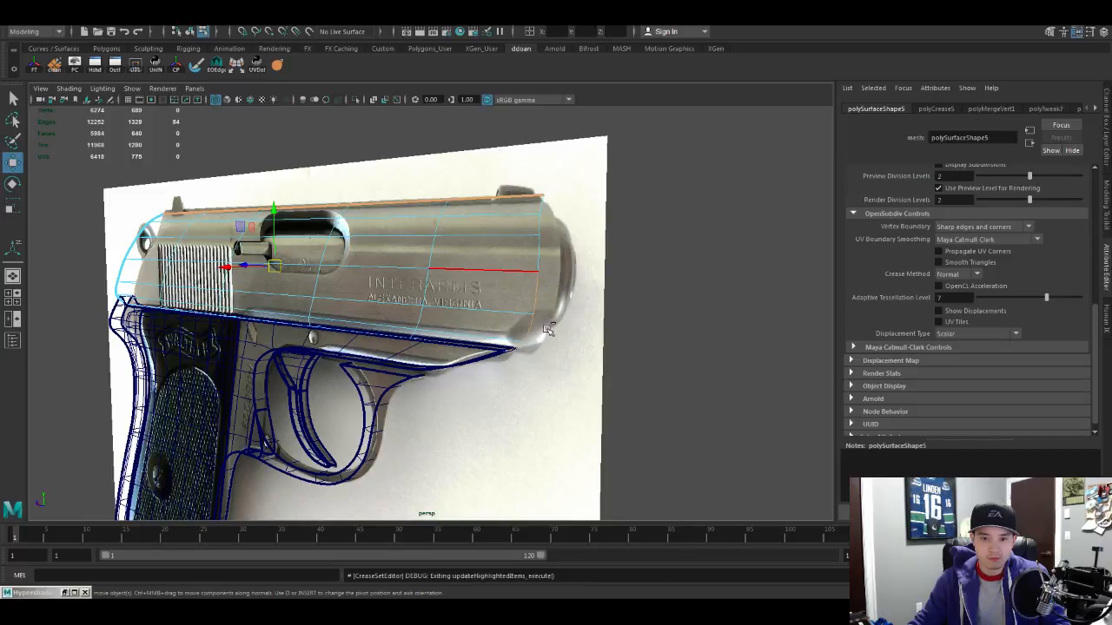
pyautogui.keyDown('alt'); pyautogui.moveTo(540, 372); pyautogui.dragTo(503, 228); pyautogui.keyUp('alt')
pyautogui.keyDown('shift'); pyautogui.doubleClick(502, 231); pyautogui.keyUp('shift')
pyautogui.keyDown('alt'); pyautogui.moveTo(578, 255); pyautogui.dragTo(584, 299); pyautogui.keyUp('alt')
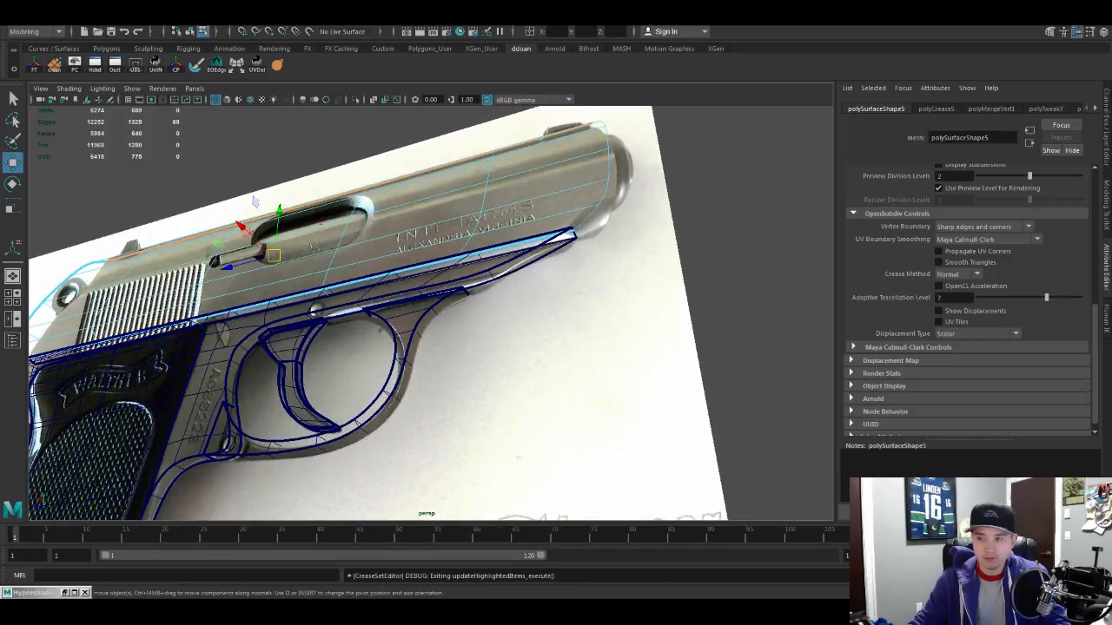
pyautogui.keyDown('alt'); pyautogui.moveTo(336, 243); pyautogui.dragTo(591, 382); pyautogui.keyUp('alt')
# Step: Return to object mode and inspect the creased slide in shaded display from the side and rear
pyautogui.press('F8')
pyautogui.hotkey('ctrl', 'a')
pyautogui.press('f')
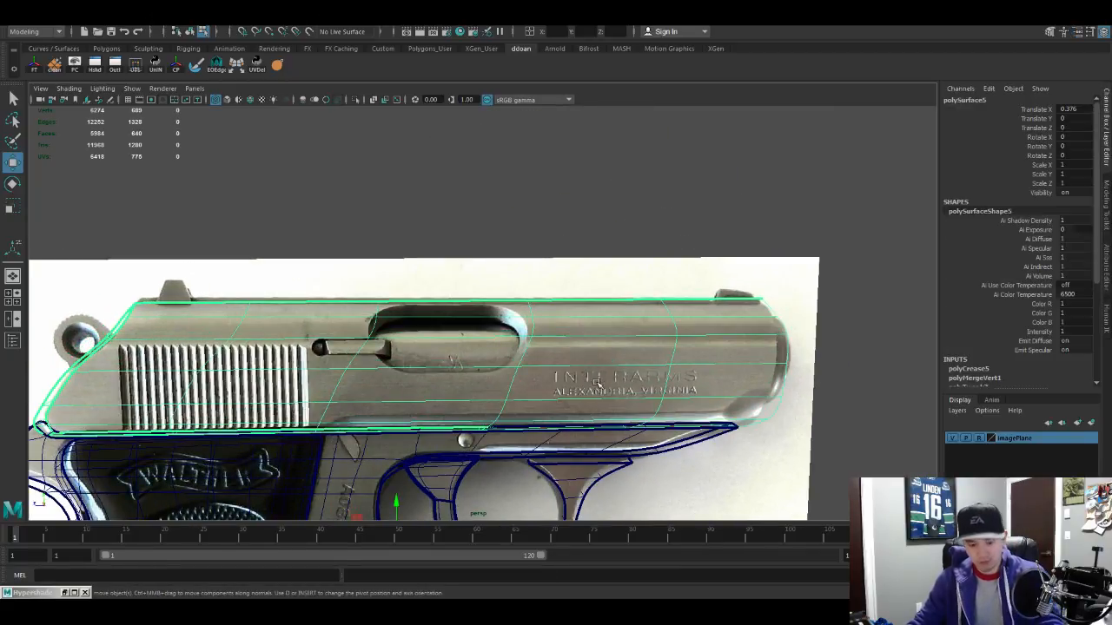
pyautogui.hotkey('alt', 'a')
pyautogui.click(889, 357)
pyautogui.keyDown('alt'); pyautogui.moveTo(889, 357); pyautogui.dragTo(683, 367); pyautogui.keyUp('alt')
pyautogui.keyDown('alt'); pyautogui.moveTo(339, 361); pyautogui.dragTo(471, 353, button='middle'); pyautogui.keyUp('alt')
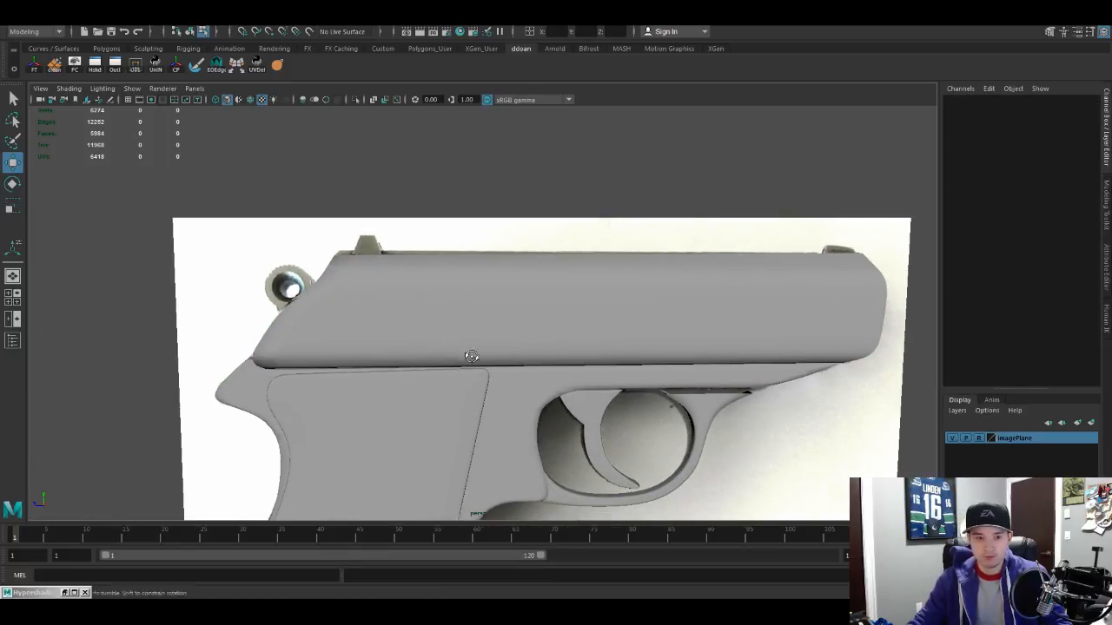
pyautogui.keyDown('alt'); pyautogui.moveTo(471, 353); pyautogui.dragTo(413, 334); pyautogui.keyUp('alt')
pyautogui.click(422, 325)
pyautogui.hotkey('ctrl', 'z')
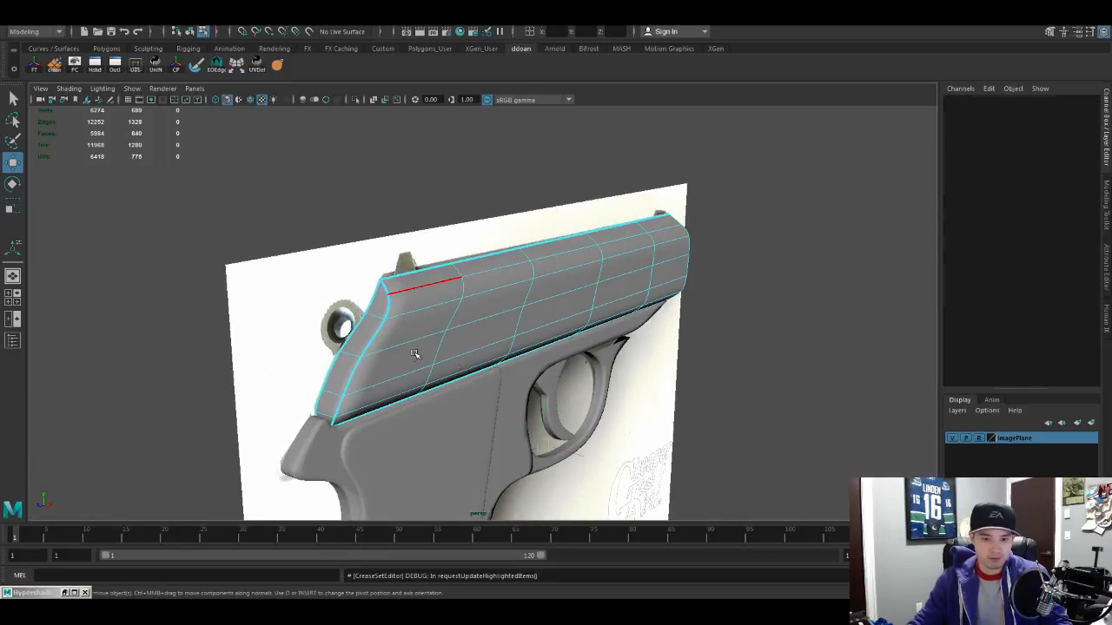
# Step: Examine the trigger guard up close where its front end meets the underside of the frame
pyautogui.press('f')
pyautogui.click(750, 370)
pyautogui.keyDown('alt'); pyautogui.moveTo(750, 370); pyautogui.dragTo(655, 374); pyautogui.keyUp('alt')
pyautogui.keyDown('alt'); pyautogui.moveTo(655, 374); pyautogui.dragTo(622, 348, button='middle'); pyautogui.keyUp('alt')
pyautogui.scroll(3, 622, 348)
pyautogui.keyDown('alt'); pyautogui.moveTo(622, 347); pyautogui.dragTo(475, 366); pyautogui.keyUp('alt')
pyautogui.click(465, 360)
pyautogui.keyDown('alt'); pyautogui.moveTo(483, 265); pyautogui.dragTo(524, 221, button='middle'); pyautogui.keyUp('alt')
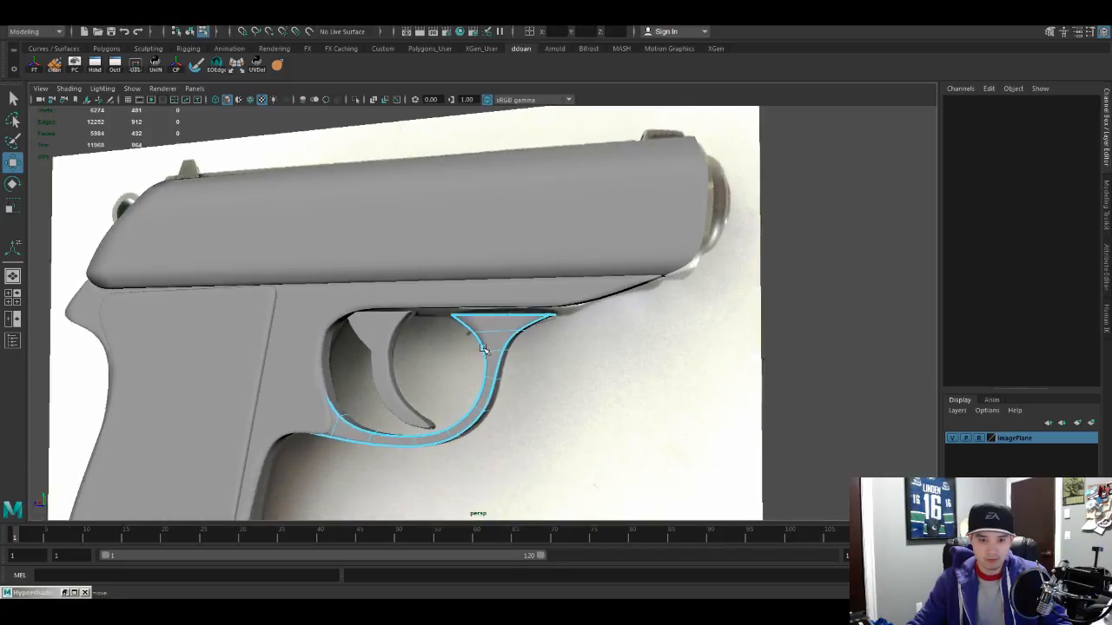
pyautogui.scroll(3, 509, 379)
pyautogui.keyDown('alt'); pyautogui.moveTo(509, 380); pyautogui.dragTo(428, 287); pyautogui.keyUp('alt')
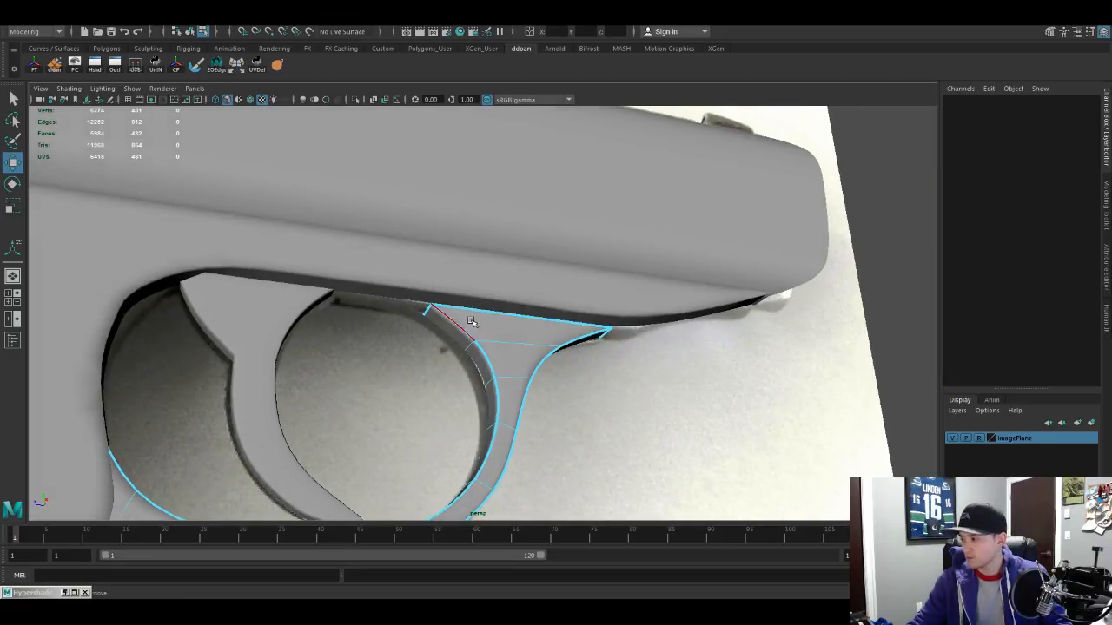
pyautogui.keyDown('alt'); pyautogui.moveTo(465, 321); pyautogui.dragTo(511, 338); pyautogui.keyUp('alt')
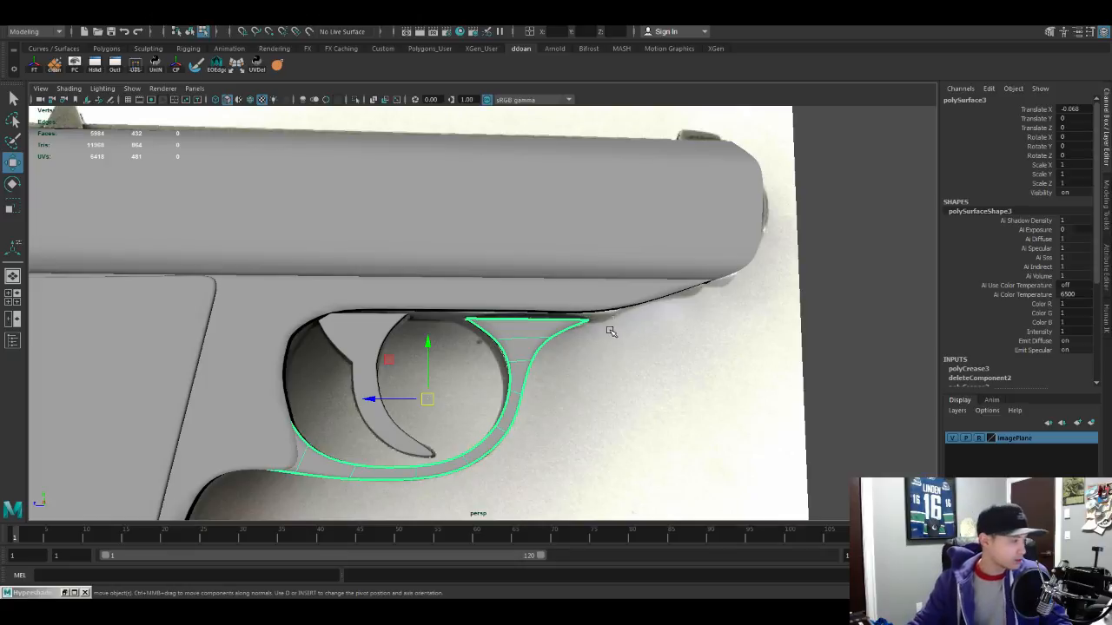
# Step: Review the whole pistol from the side, then select the slide and examine its open front end
pyautogui.scroll(-5, 575, 286)
pyautogui.click(695, 273)
pyautogui.keyDown('alt'); pyautogui.moveTo(663, 278); pyautogui.dragTo(475, 256); pyautogui.keyUp('alt')
pyautogui.keyDown('alt'); pyautogui.moveTo(475, 255); pyautogui.dragTo(609, 224, button='middle'); pyautogui.keyUp('alt')
pyautogui.keyDown('alt'); pyautogui.moveTo(643, 356); pyautogui.dragTo(594, 333); pyautogui.keyUp('alt')
pyautogui.scroll(1, 539, 282)
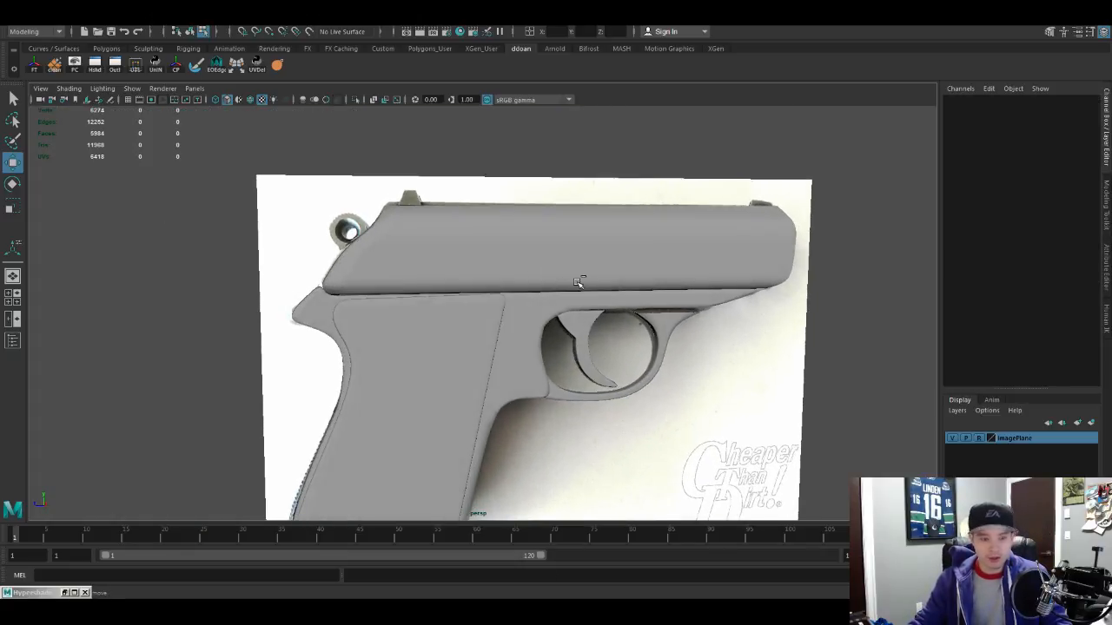
pyautogui.scroll(1, 521, 252)
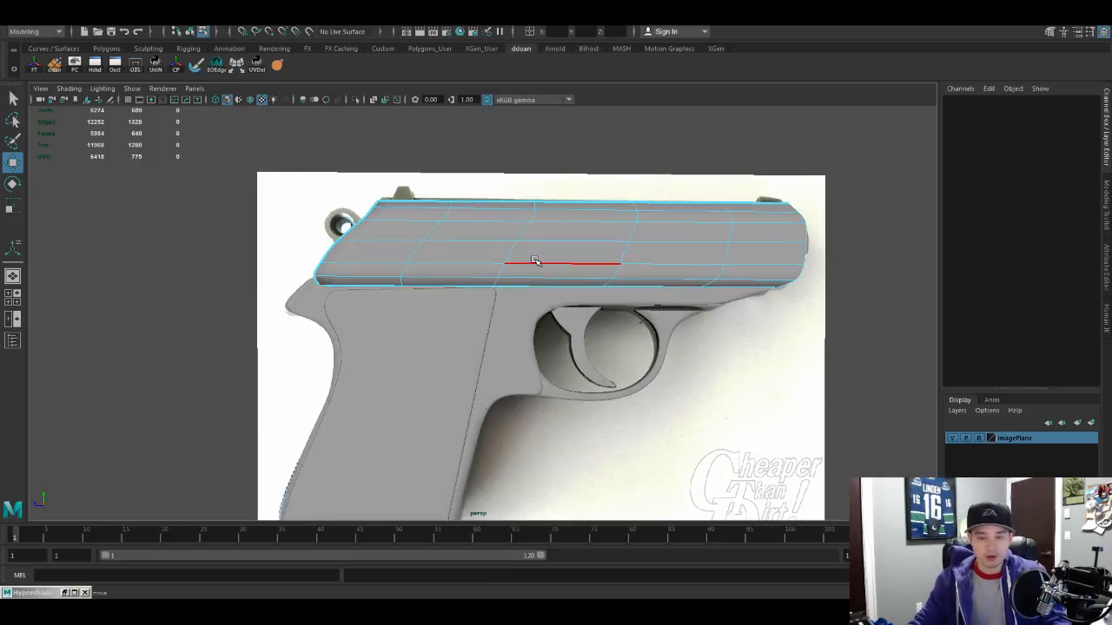
pyautogui.click(530, 263)
pyautogui.scroll(2, 566, 290)
pyautogui.moveTo(565, 290)
pyautogui.keyDown('alt'); pyautogui.mouseDown()
pyautogui.moveTo(469, 278)
pyautogui.moveTo(562, 287)
pyautogui.mouseUp(); pyautogui.keyUp('alt')
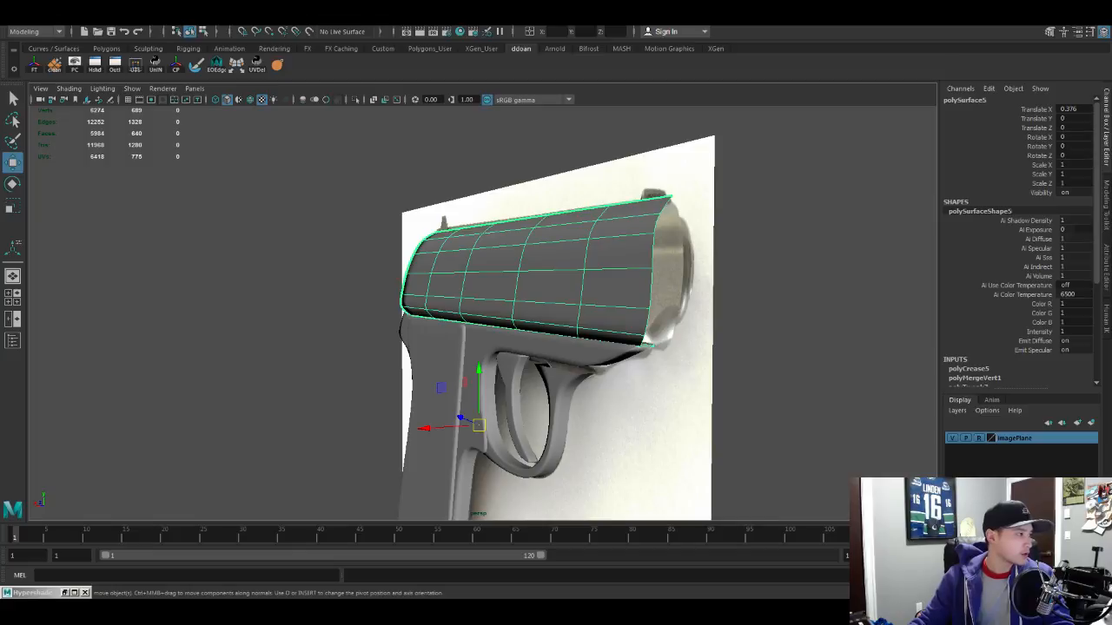
# Step: Switch to the web browser and search Google for "walther ppk front"
pyautogui.moveTo(441, 187); pyautogui.dragTo(588, 130)
pyautogui.doubleClick(588, 129)
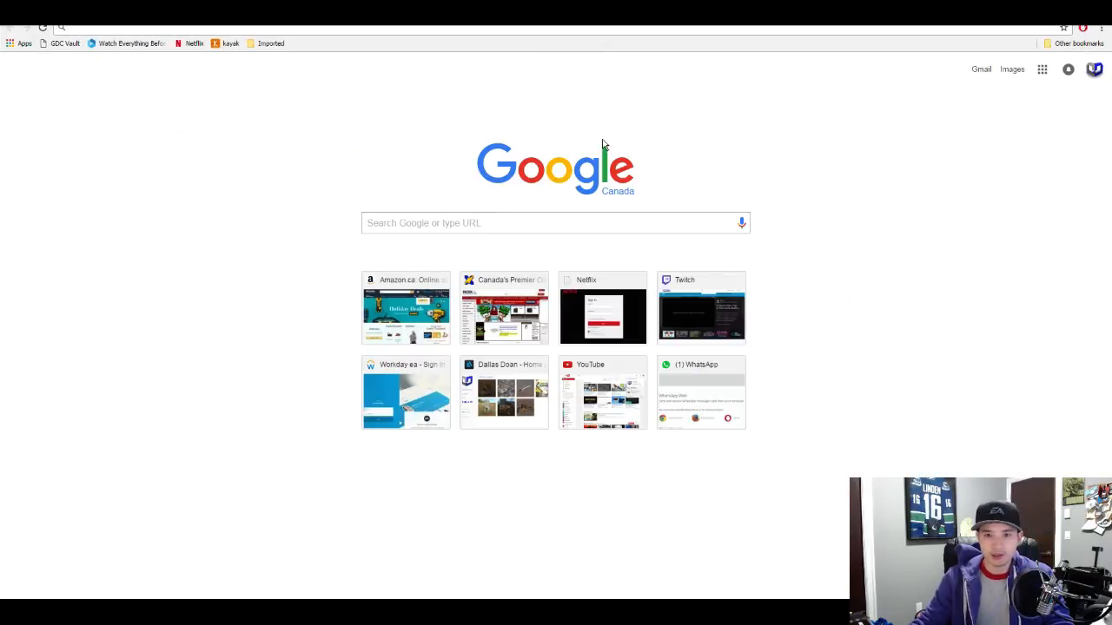
pyautogui.write('p')
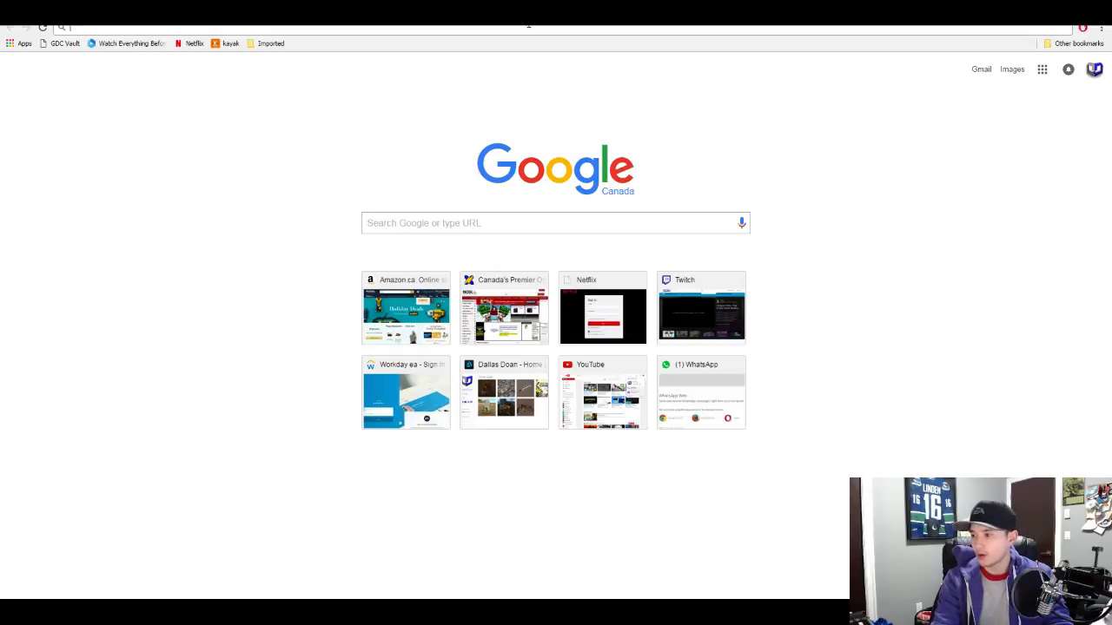
pyautogui.write('walther ppk')
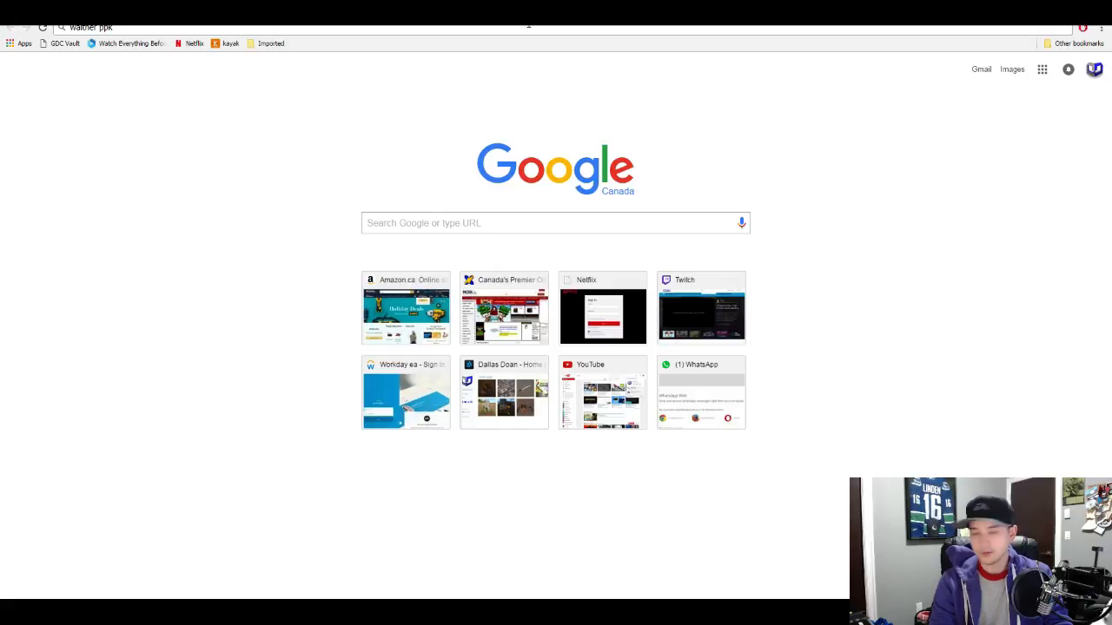
pyautogui.write('ont')
pyautogui.press('Return')
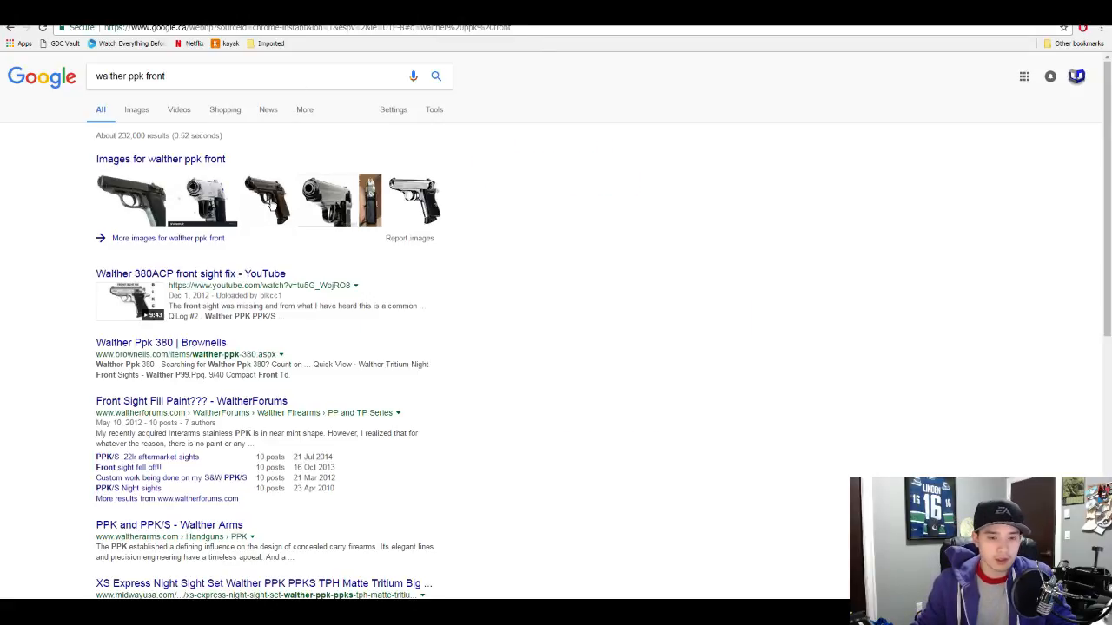
# Step: Filter the image results to large size and open the Deactivated Walther PPK Pistol image showing the muzzle
pyautogui.click(271, 205)
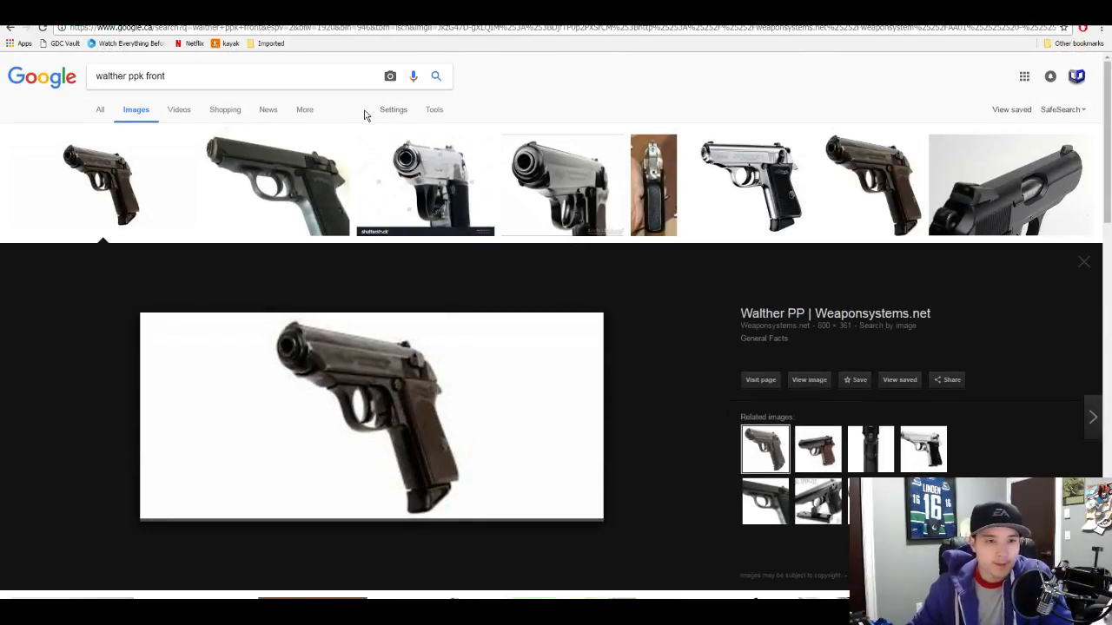
pyautogui.click(398, 111)
pyautogui.click(391, 111)
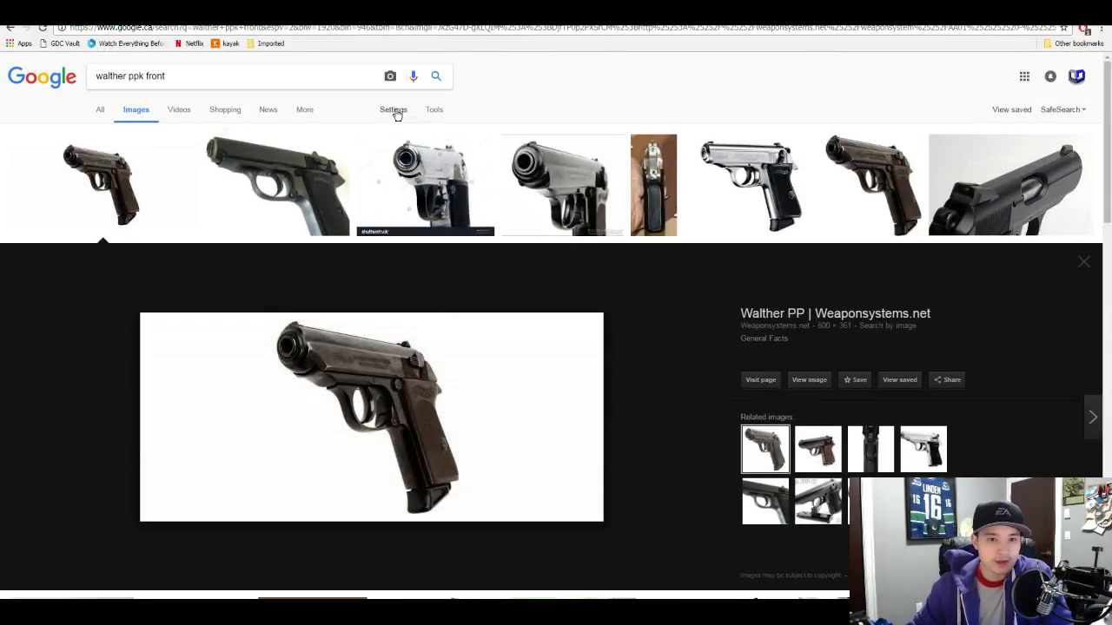
pyautogui.click(431, 112)
pyautogui.click(107, 131)
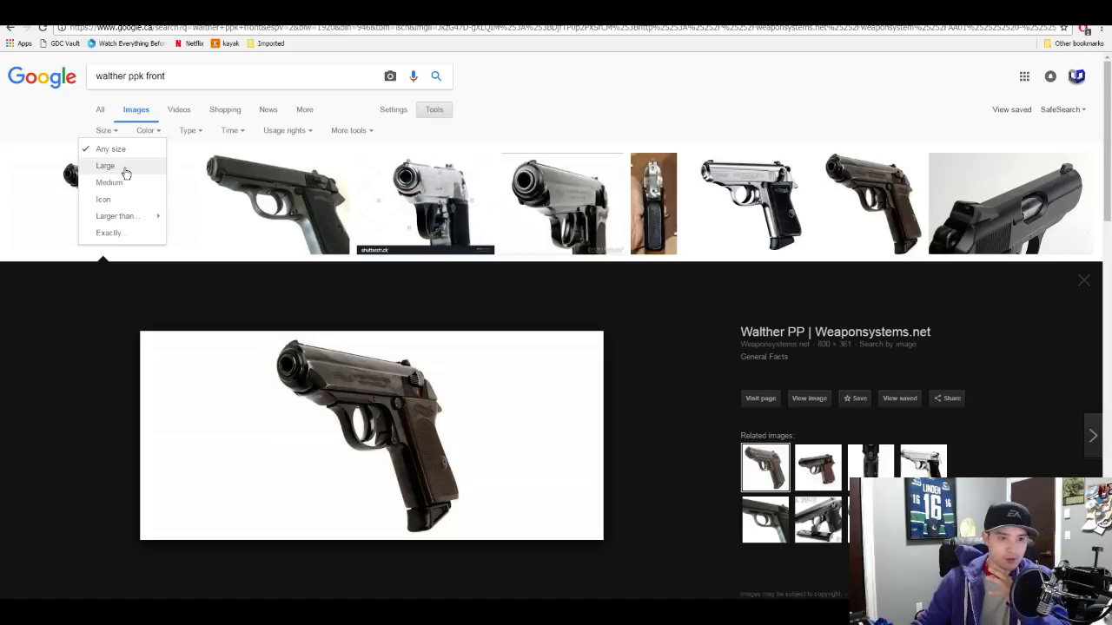
pyautogui.click(105, 166)
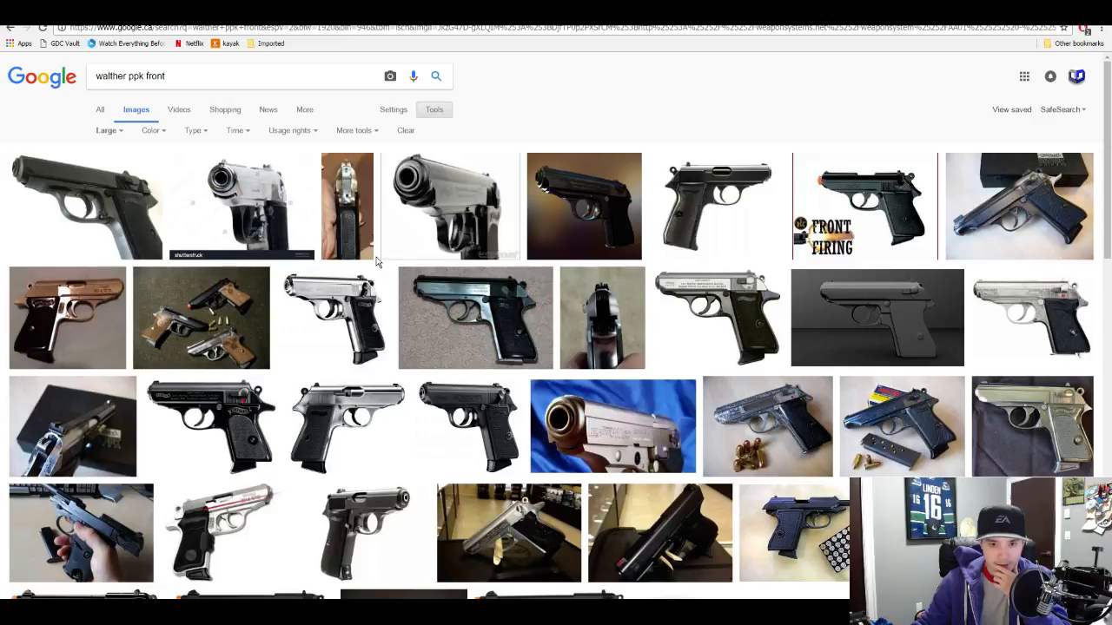
pyautogui.click(434, 225)
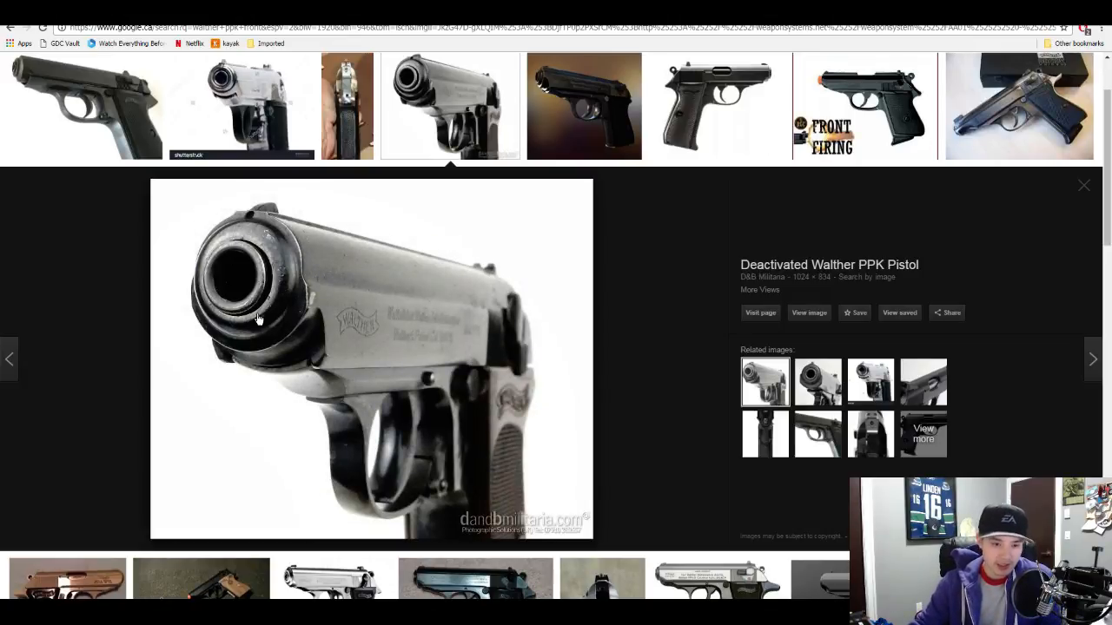
# Step: Save the Deactivated Walther PPK Pistol image to disk as a JPEG under its suggested file name
pyautogui.scroll(-2, 330, 310)
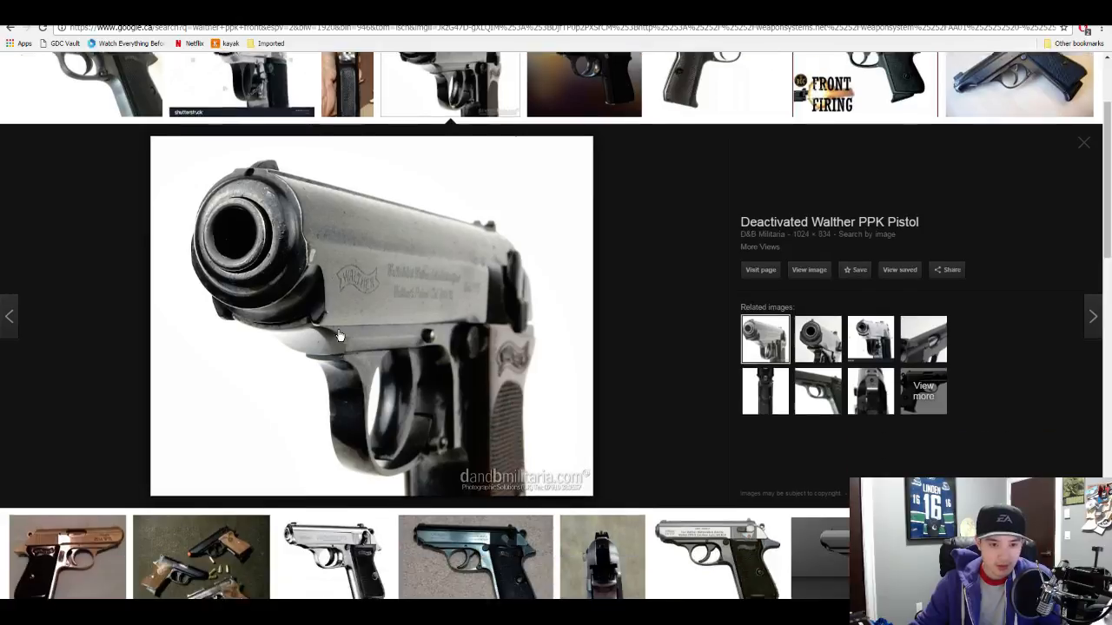
pyautogui.scroll(1, 348, 304)
pyautogui.rightClick(359, 297)
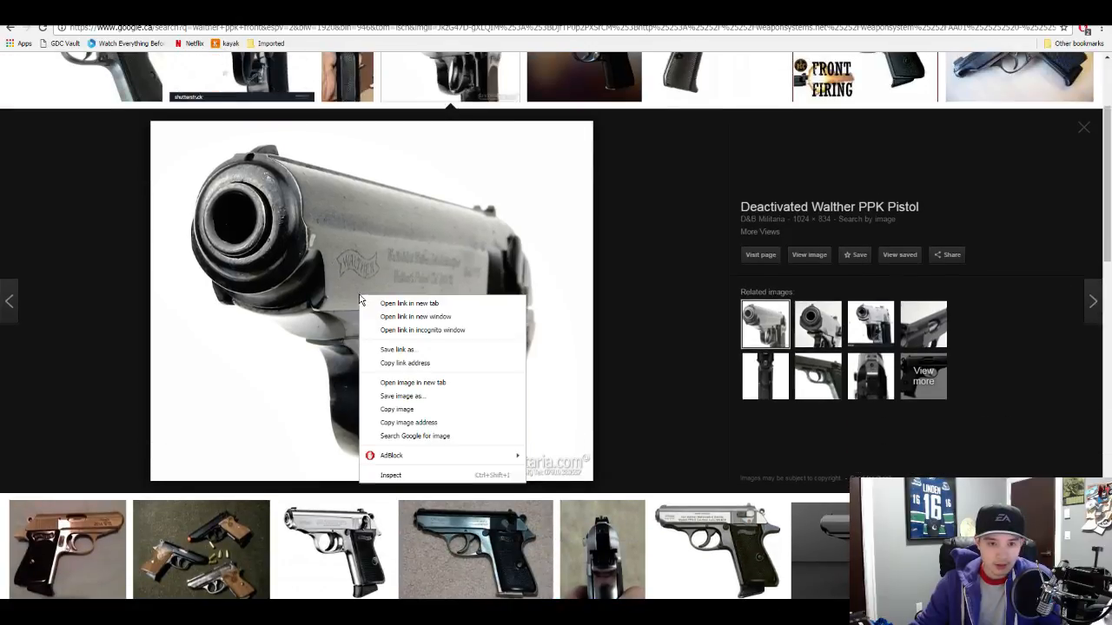
pyautogui.click(424, 396)
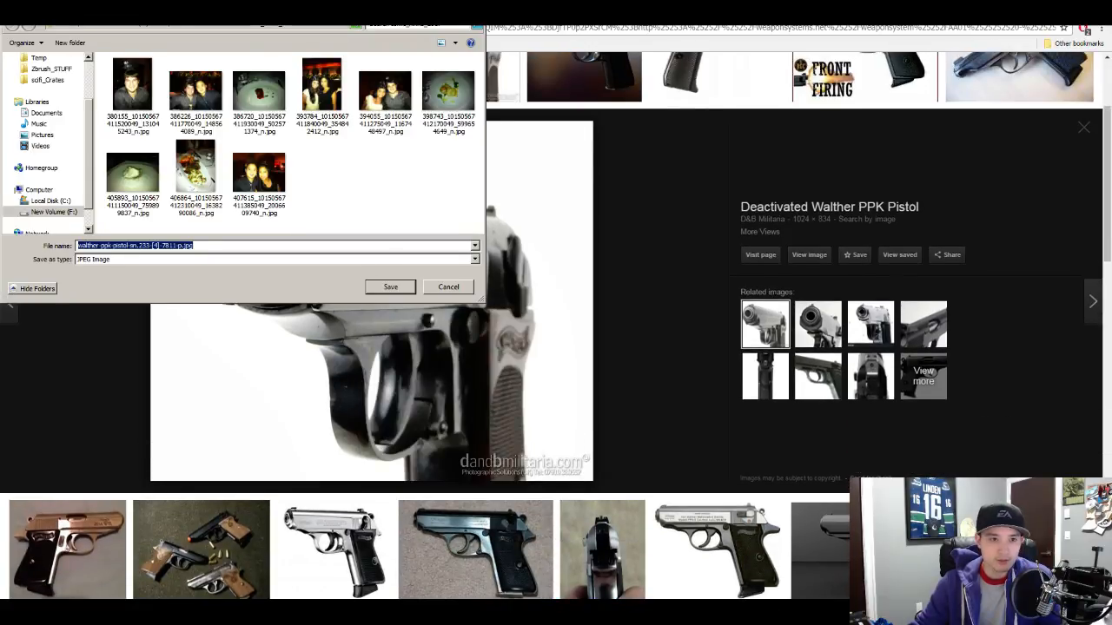
pyautogui.press('Return')
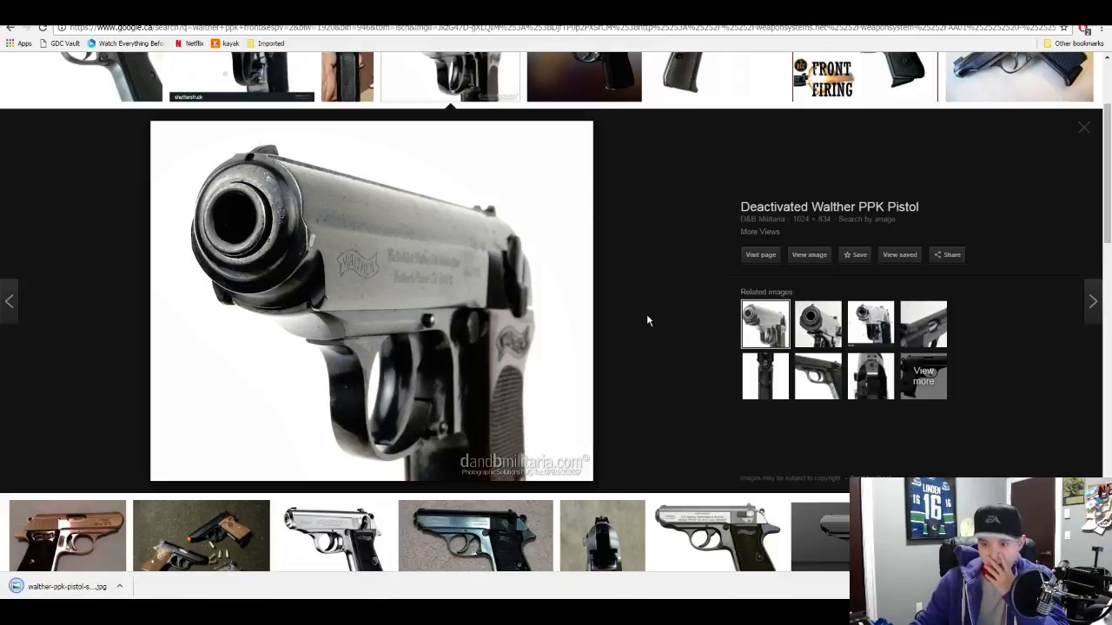
# Step: Browse the image results for more muzzle views, comparing the Average Joe's Handgun Reviews and Walther PPK/S BB Pistol images
pyautogui.scroll(-3, 658, 319)
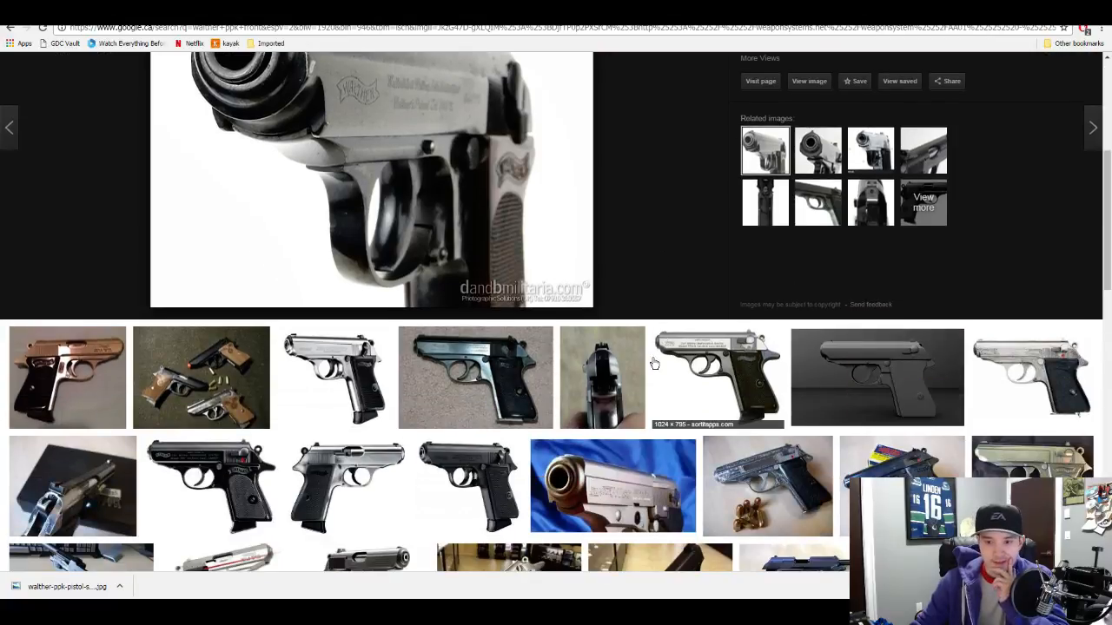
pyautogui.scroll(-1, 667, 383)
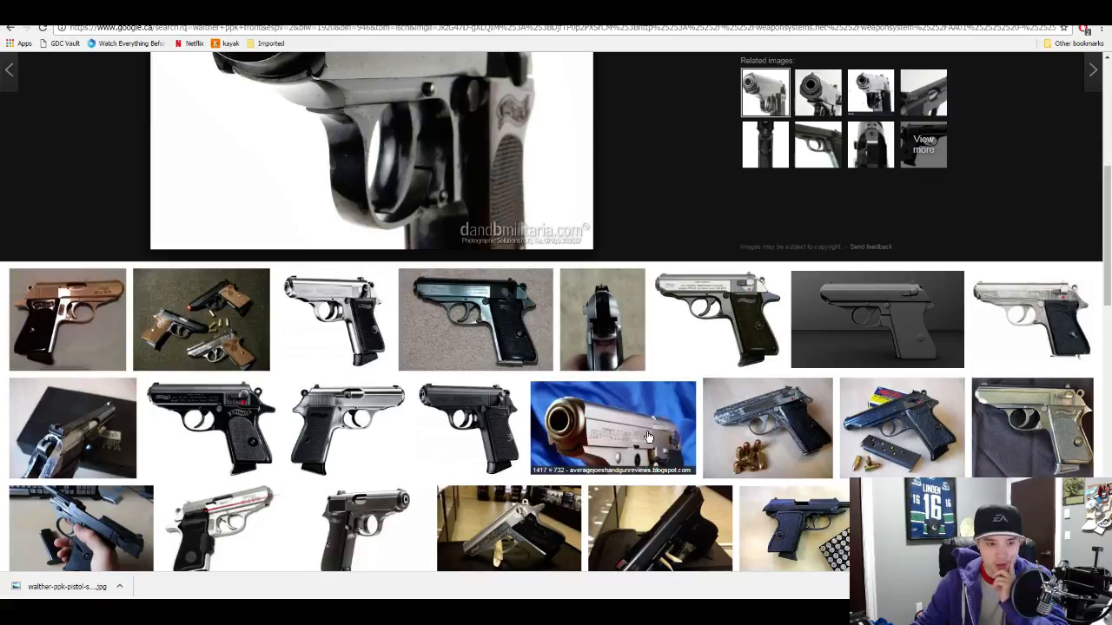
pyautogui.click(566, 417)
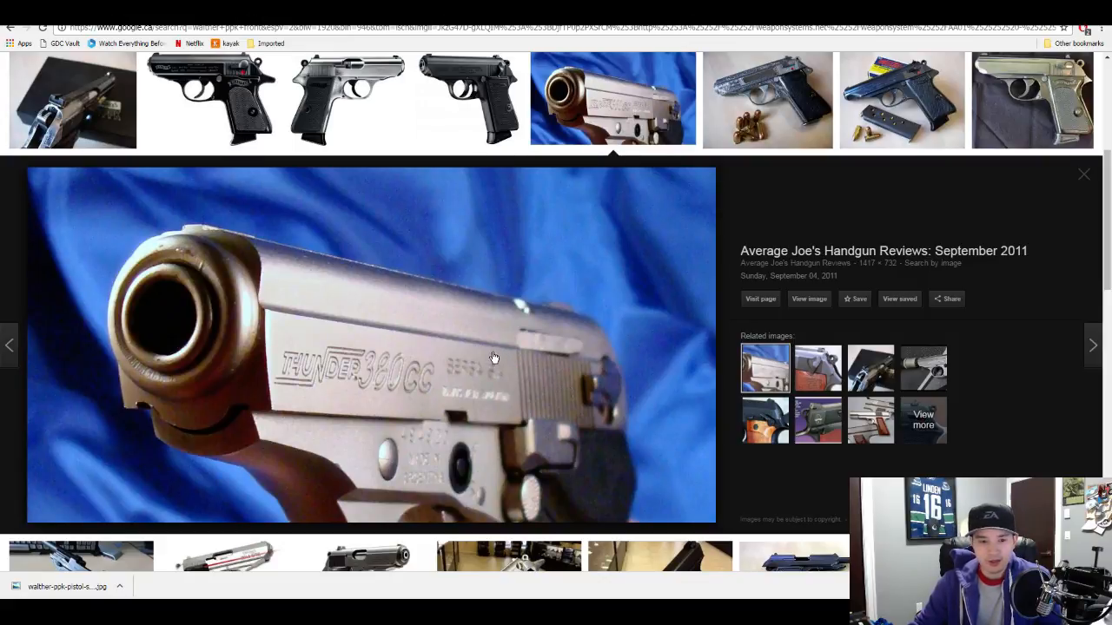
pyautogui.scroll(-4, 491, 359)
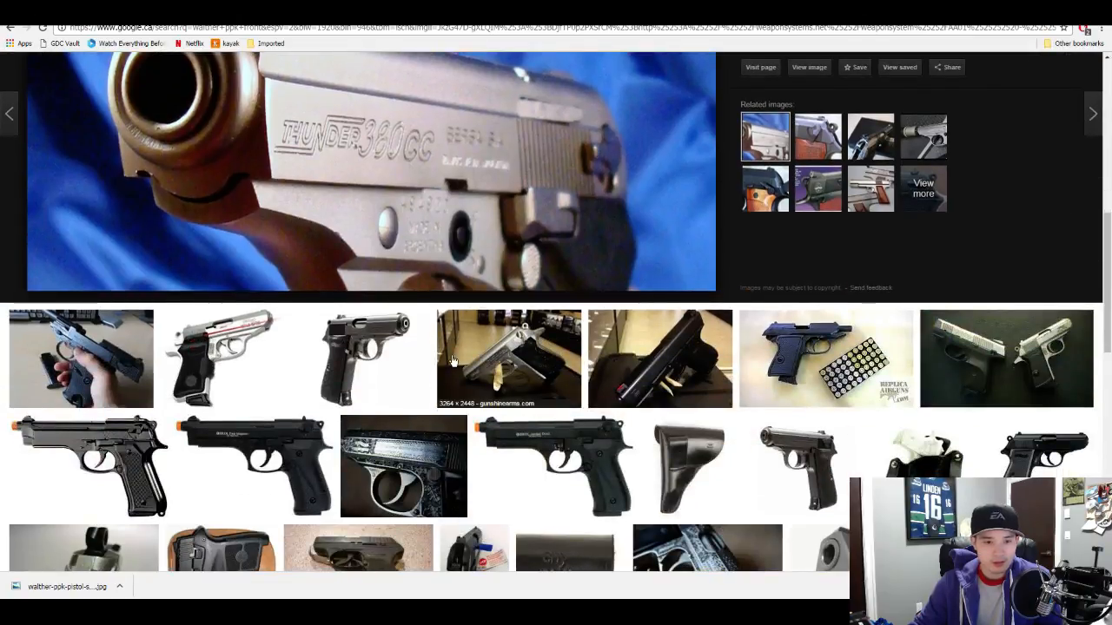
pyautogui.click(414, 356)
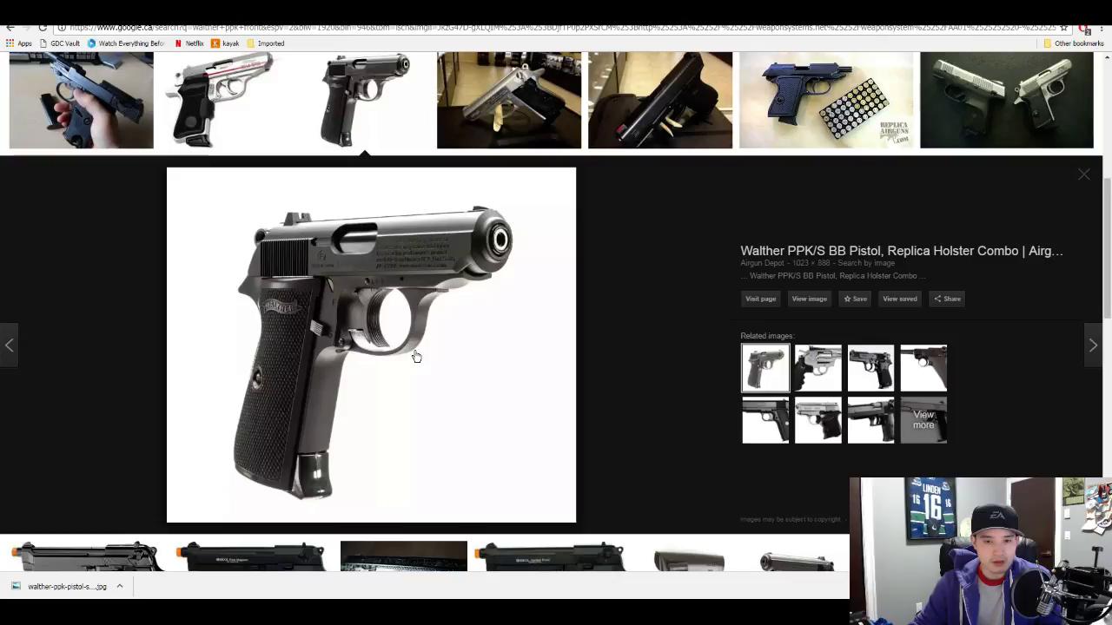
pyautogui.scroll(5, 416, 356)
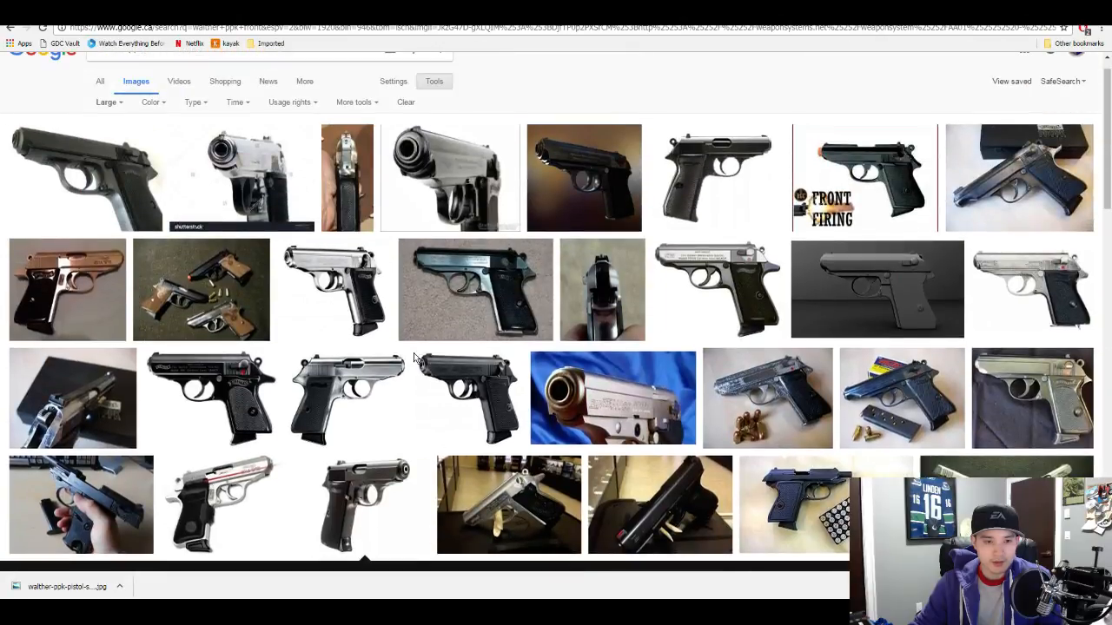
pyautogui.scroll(-2, 417, 358)
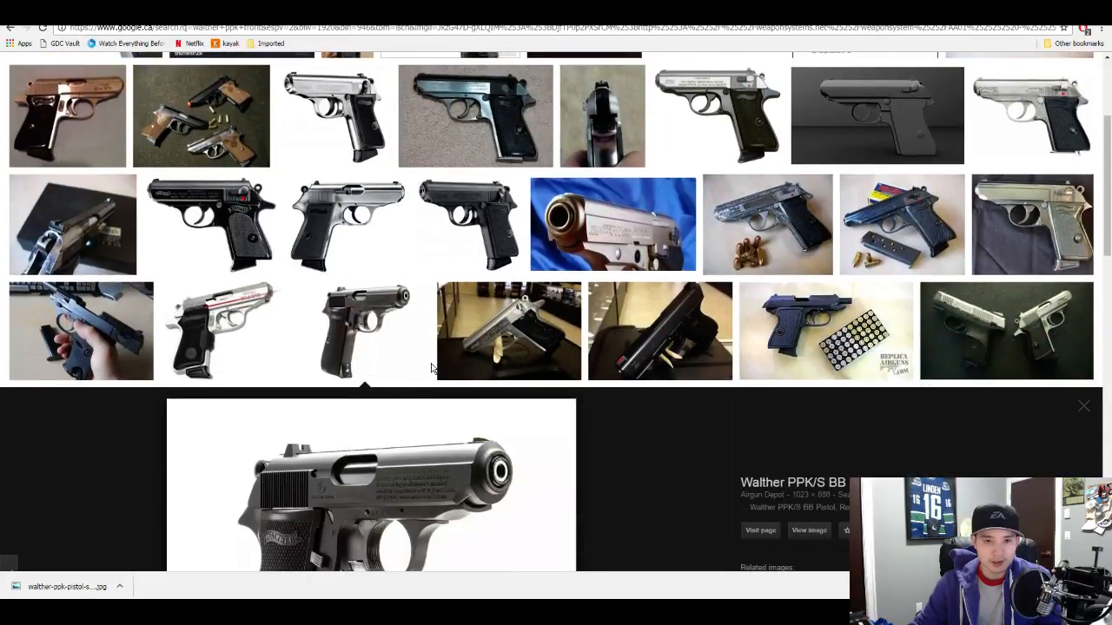
# Step: Reopen the Average Joe's Handgun Reviews image and save it as Bersa front quarter.JPG
pyautogui.click(670, 218)
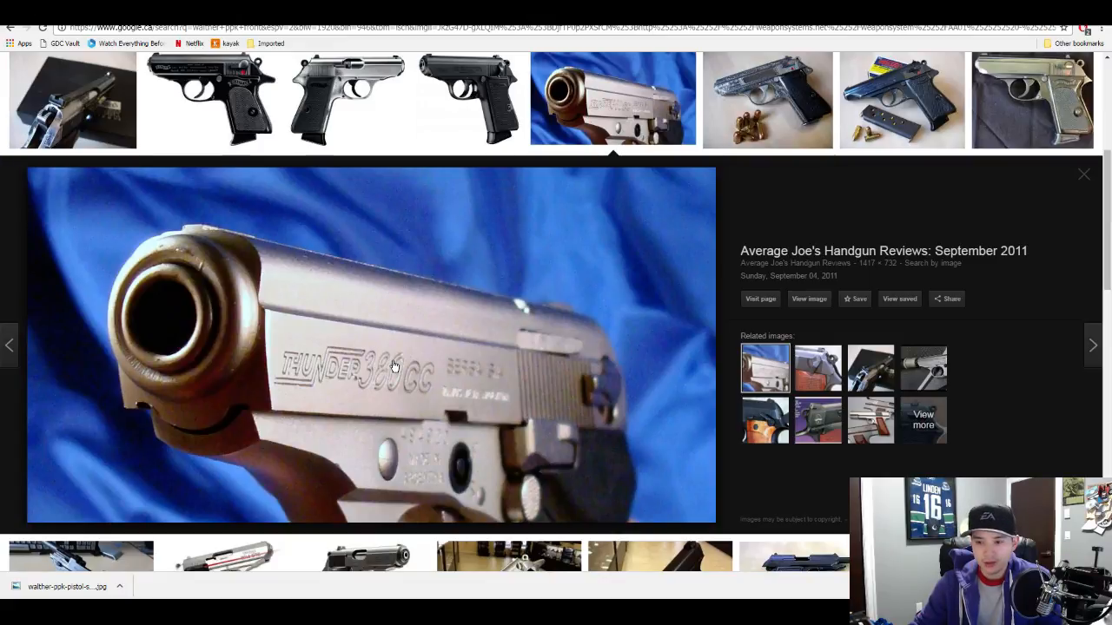
pyautogui.scroll(-2, 396, 366)
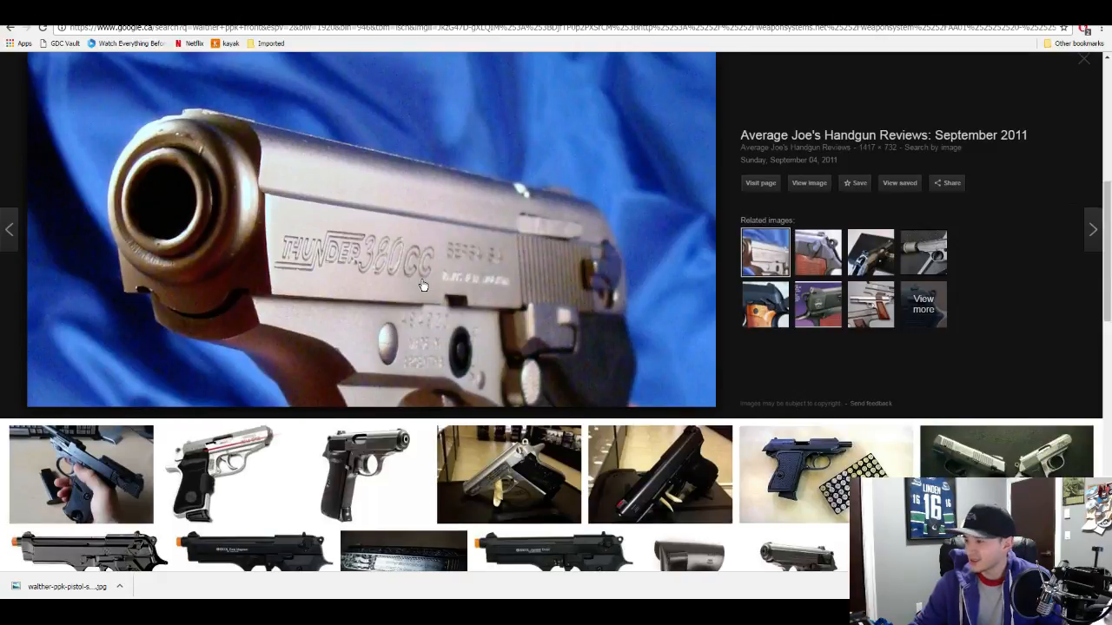
pyautogui.rightClick(422, 285)
pyautogui.click(354, 308)
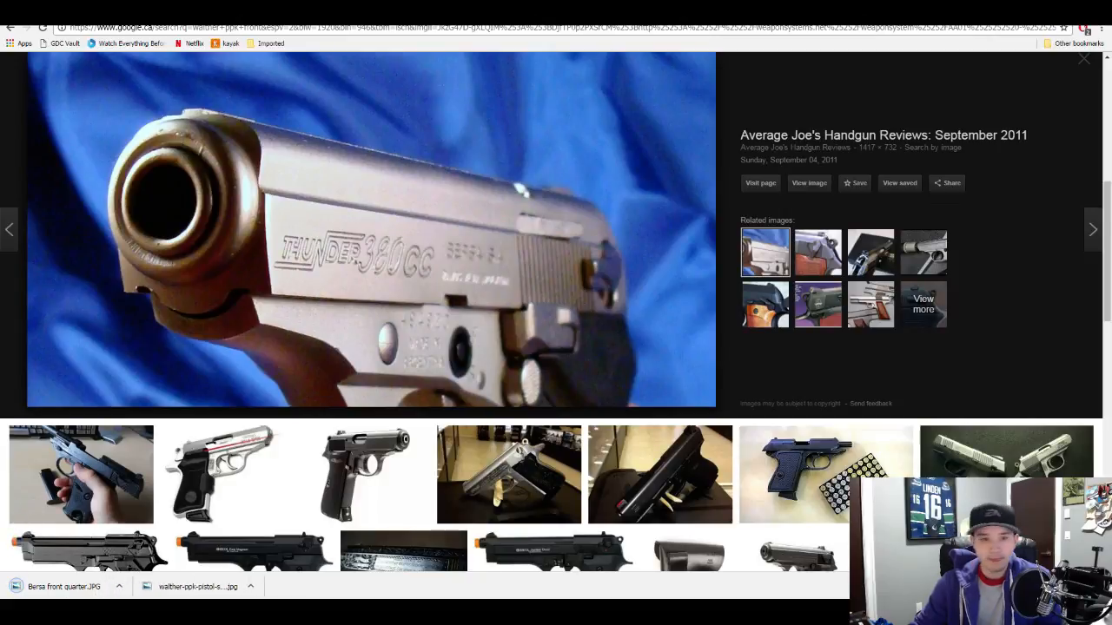
# Step: Switch back to Maya, move the pistol photo's viewer window off the modeling viewport and clear the slide selection
pyautogui.hotkey('alt', 'Tab')
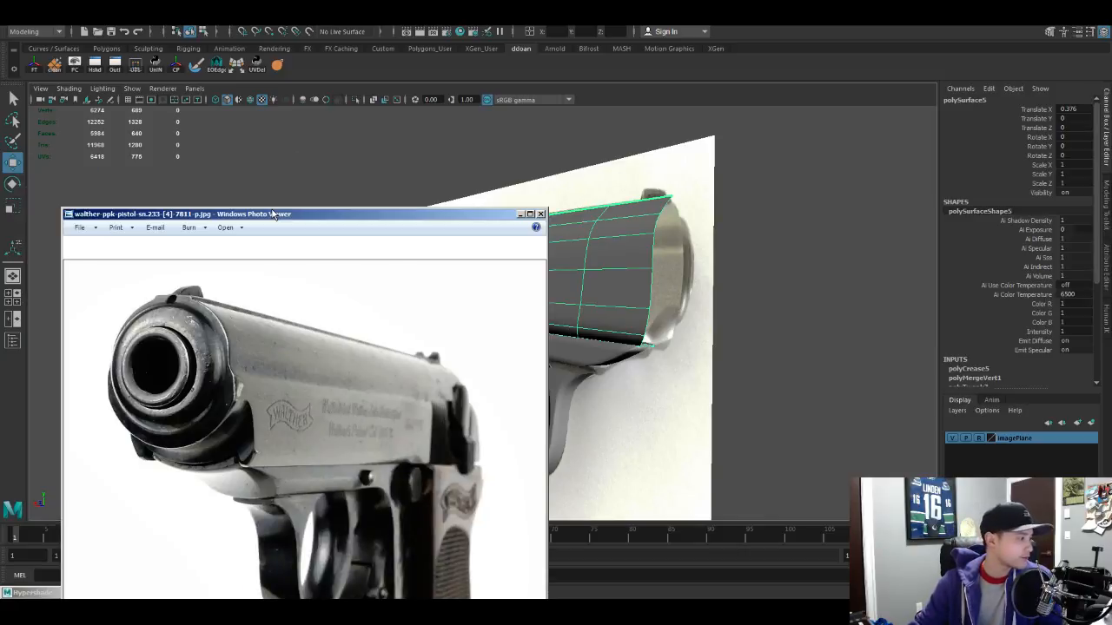
pyautogui.moveTo(273, 214); pyautogui.dragTo(1111, 304)
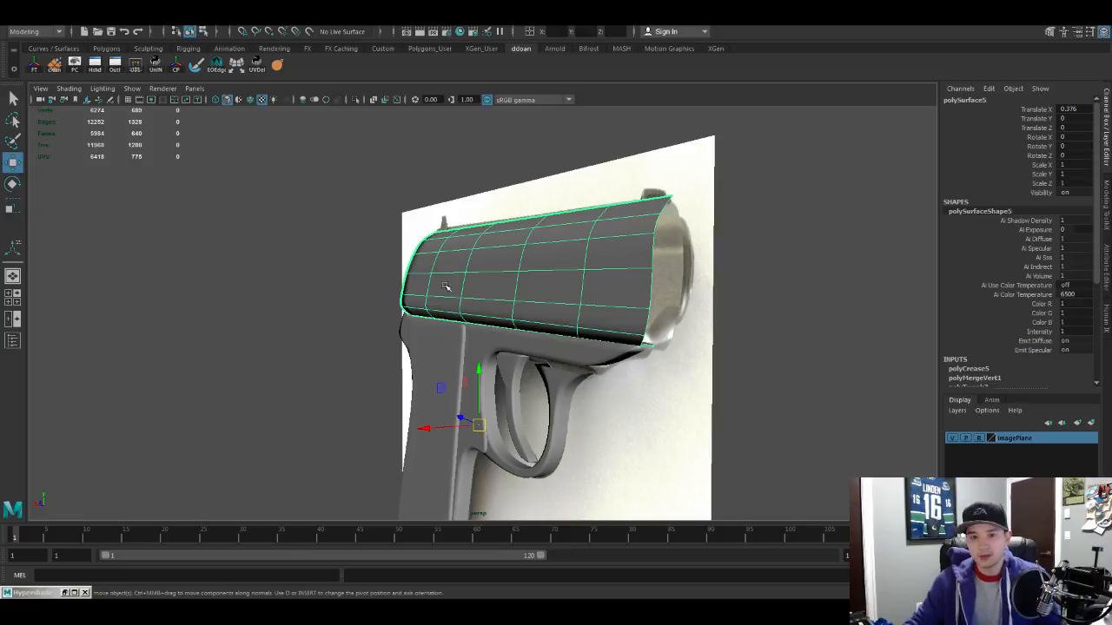
pyautogui.click(667, 358)
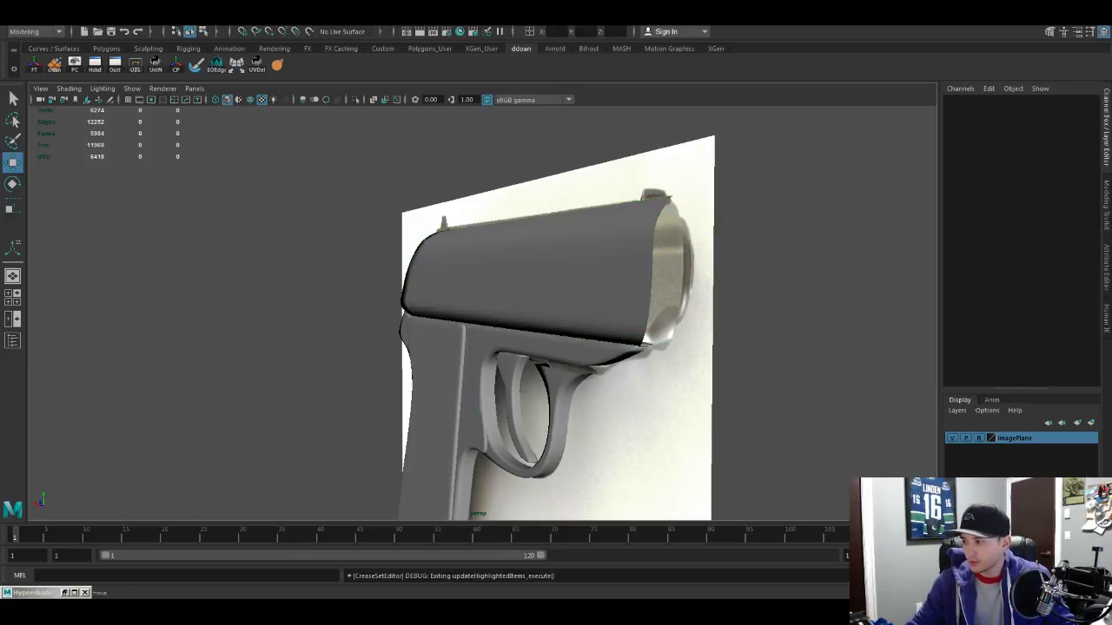
# Step: Select the slide and pick the edges running down its open front end
pyautogui.keyDown('alt'); pyautogui.moveTo(657, 294); pyautogui.dragTo(554, 292); pyautogui.keyUp('alt')
pyautogui.click(476, 282)
pyautogui.keyDown('alt'); pyautogui.moveTo(476, 286); pyautogui.dragTo(539, 307); pyautogui.keyUp('alt')
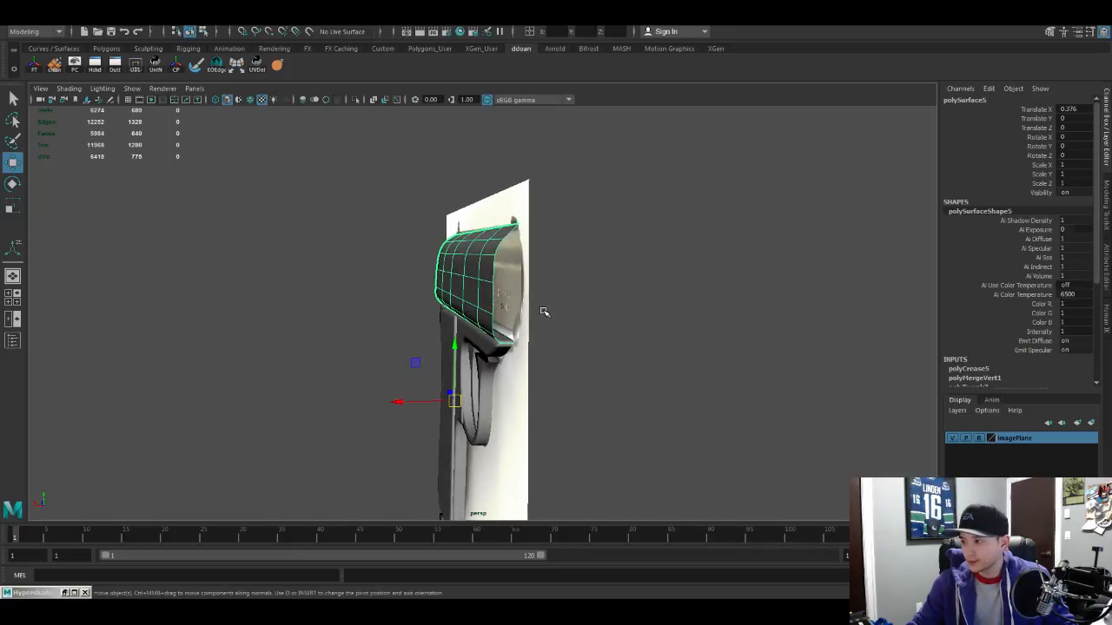
pyautogui.keyDown('alt'); pyautogui.moveTo(539, 311); pyautogui.dragTo(581, 315); pyautogui.keyUp('alt')
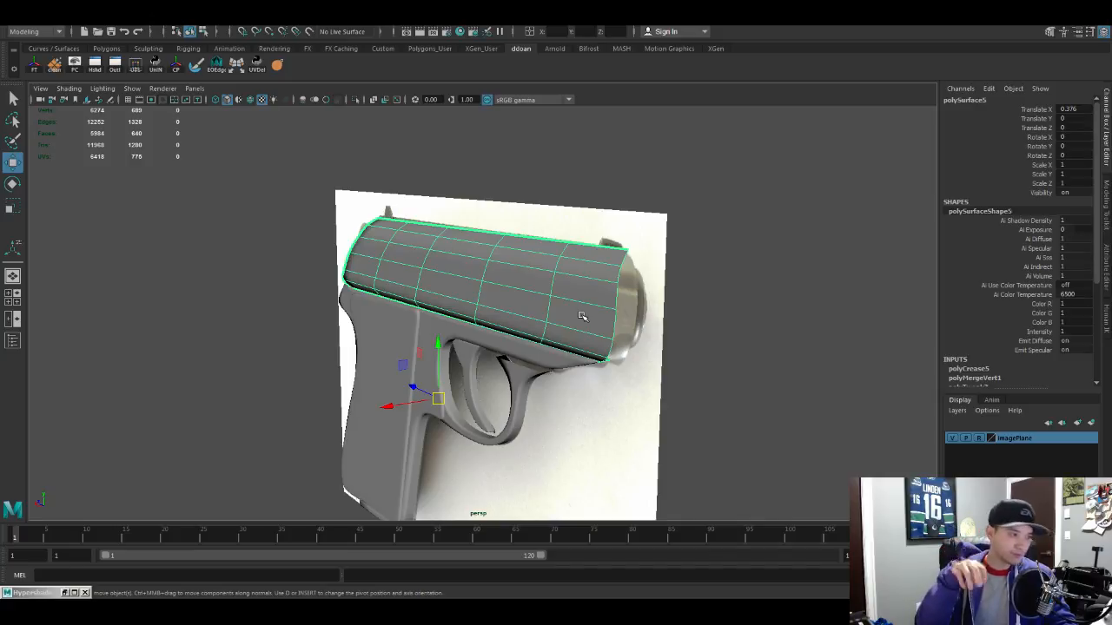
pyautogui.keyDown('alt'); pyautogui.moveTo(582, 310); pyautogui.dragTo(627, 311); pyautogui.keyUp('alt')
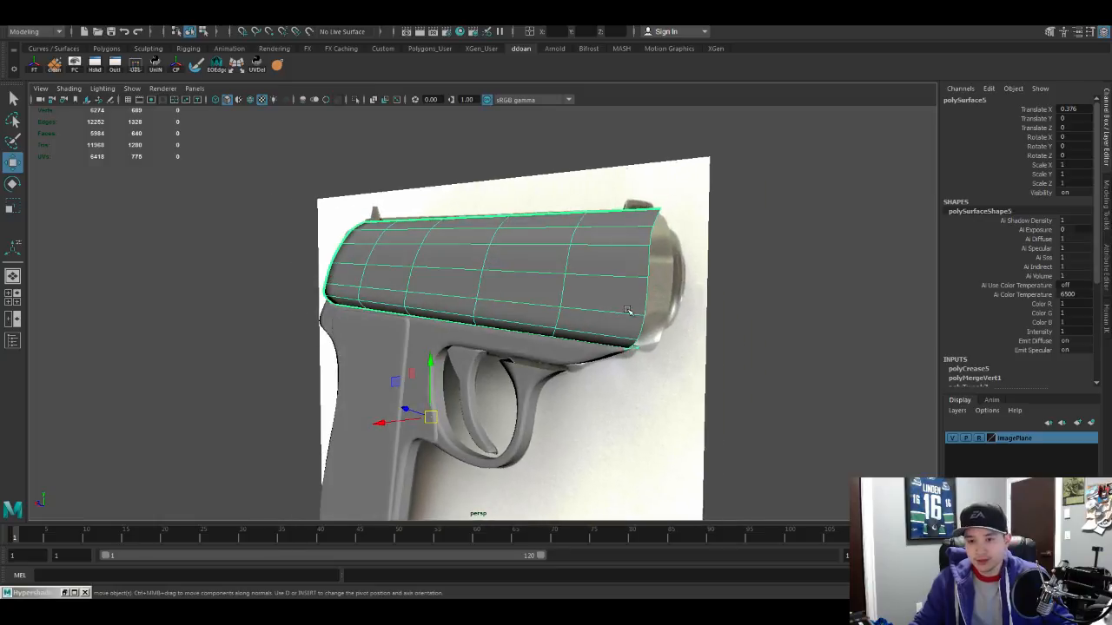
pyautogui.moveTo(641, 222); pyautogui.dragTo(639, 202, button='right')
pyautogui.click(656, 218)
pyautogui.keyDown('shift'); pyautogui.click(652, 238); pyautogui.keyUp('shift')
pyautogui.keyDown('shift'); pyautogui.click(649, 261); pyautogui.keyUp('shift')
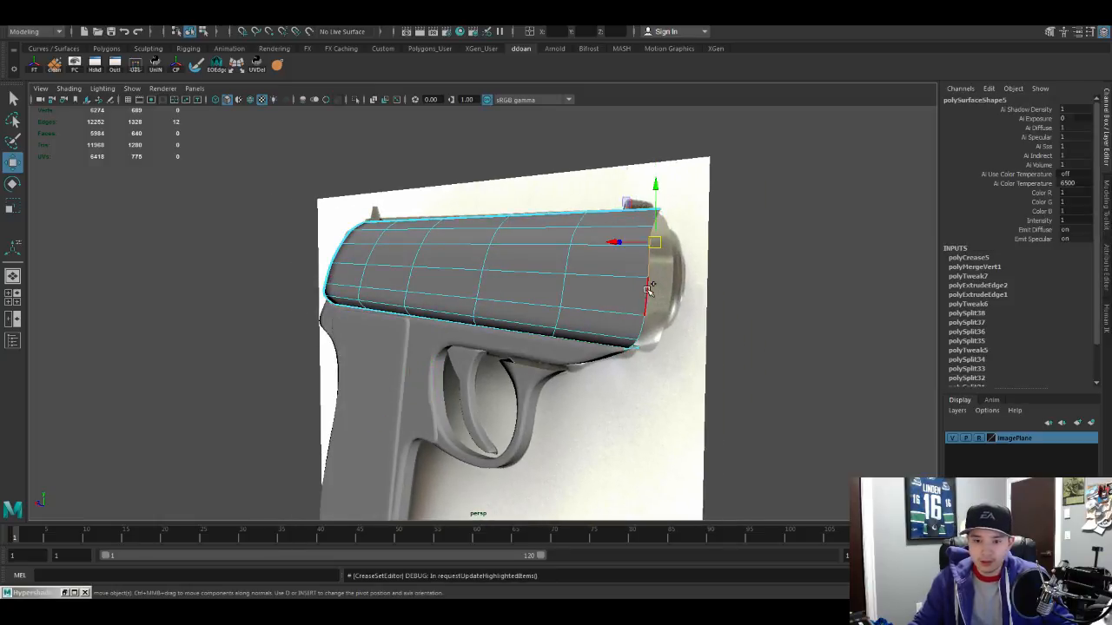
pyautogui.keyDown('shift'); pyautogui.click(648, 304); pyautogui.keyUp('shift')
# Step: Isolate the slide in the viewport so the frame and reference image are hidden
pyautogui.keyDown('alt'); pyautogui.moveTo(648, 304); pyautogui.dragTo(567, 289); pyautogui.keyUp('alt')
pyautogui.keyDown('shift'); pyautogui.click(645, 235); pyautogui.keyUp('shift')
pyautogui.press('F8')
pyautogui.hotkey('ctrl', '1')
pyautogui.click(596, 153)
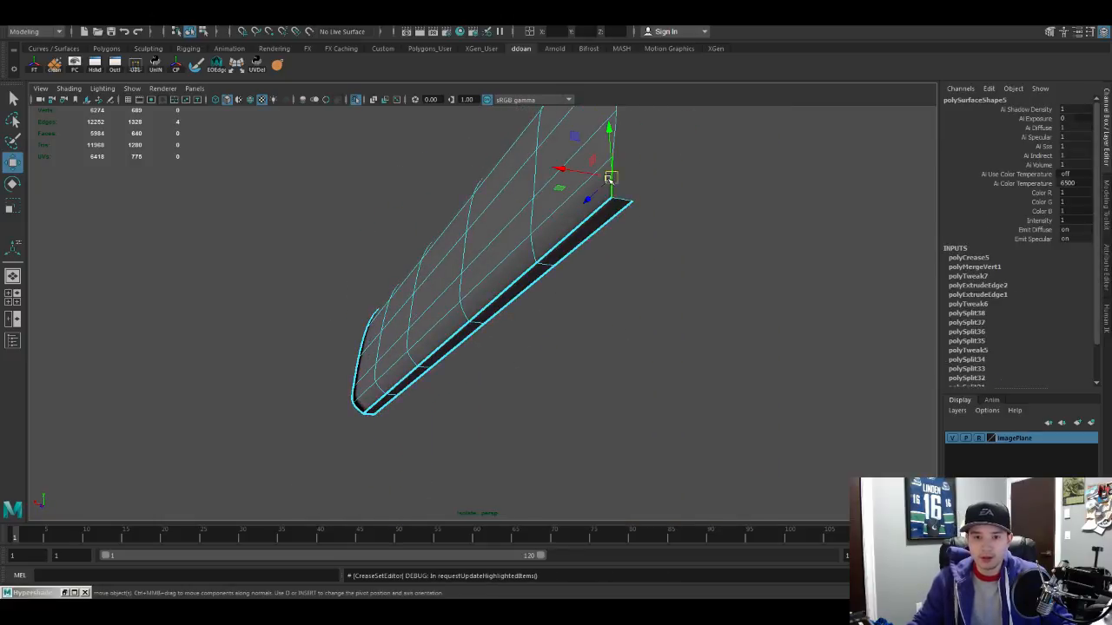
# Step: Extrude the slide's front border edges, turn off smooth preview and pull the new edges inward to form a front face
pyautogui.keyDown('alt'); pyautogui.moveTo(599, 164); pyautogui.dragTo(633, 289); pyautogui.keyUp('alt')
pyautogui.doubleClick(669, 383)
pyautogui.hotkey('ctrl', 'e')
pyautogui.hotkey('ctrl', 'z')
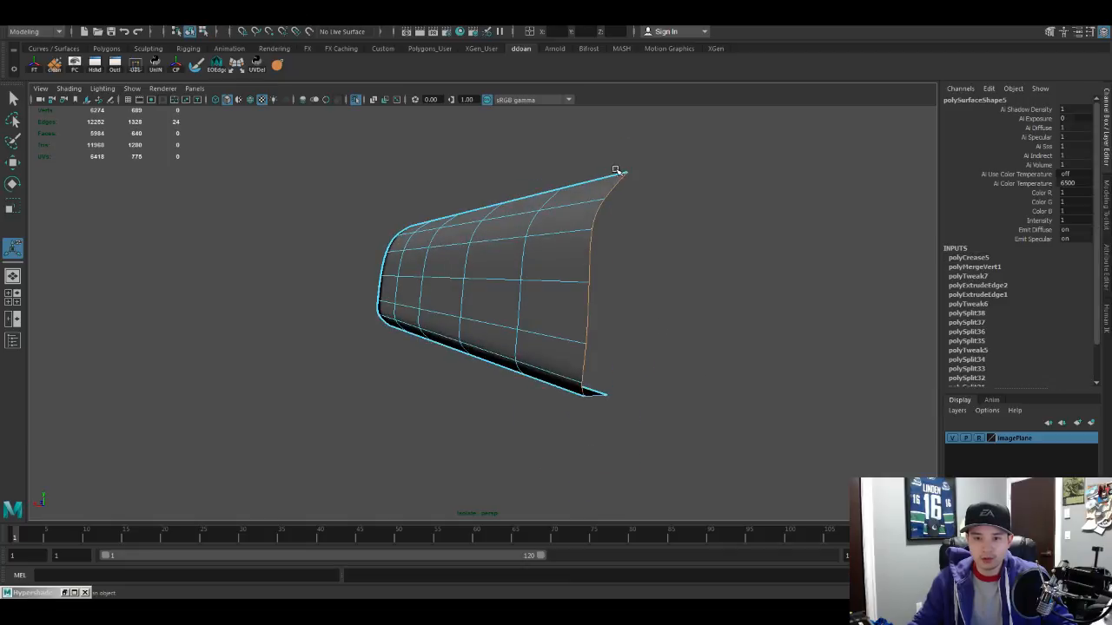
pyautogui.keyDown('alt'); pyautogui.moveTo(617, 203); pyautogui.dragTo(620, 216); pyautogui.keyUp('alt')
pyautogui.press('q')
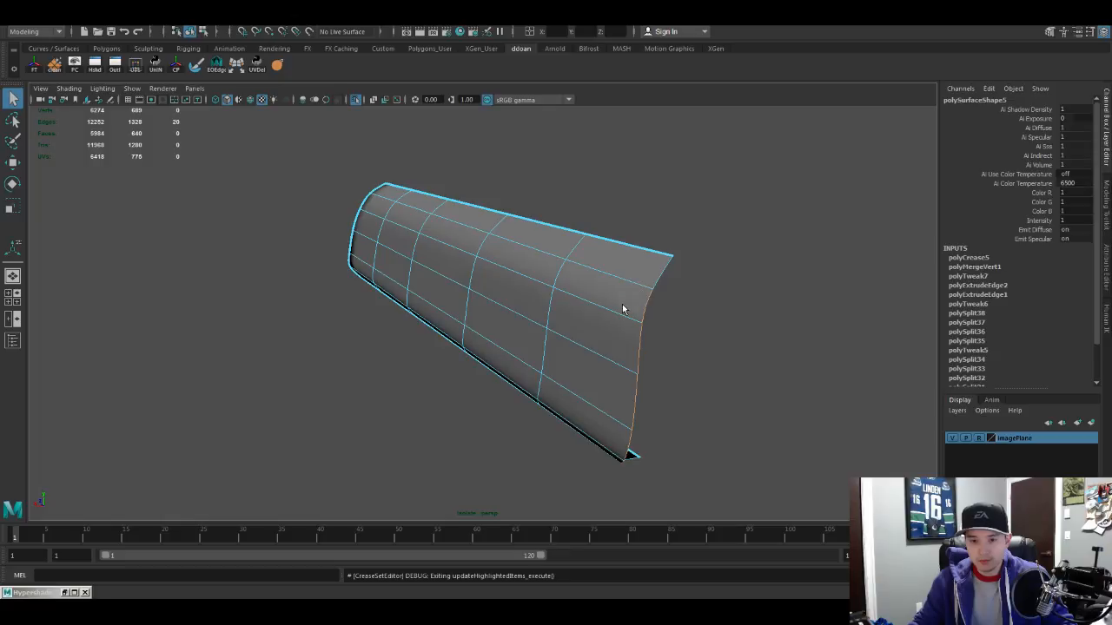
pyautogui.hotkey('ctrl', 'e')
pyautogui.keyDown('alt'); pyautogui.moveTo(675, 355); pyautogui.dragTo(648, 385); pyautogui.keyUp('alt')
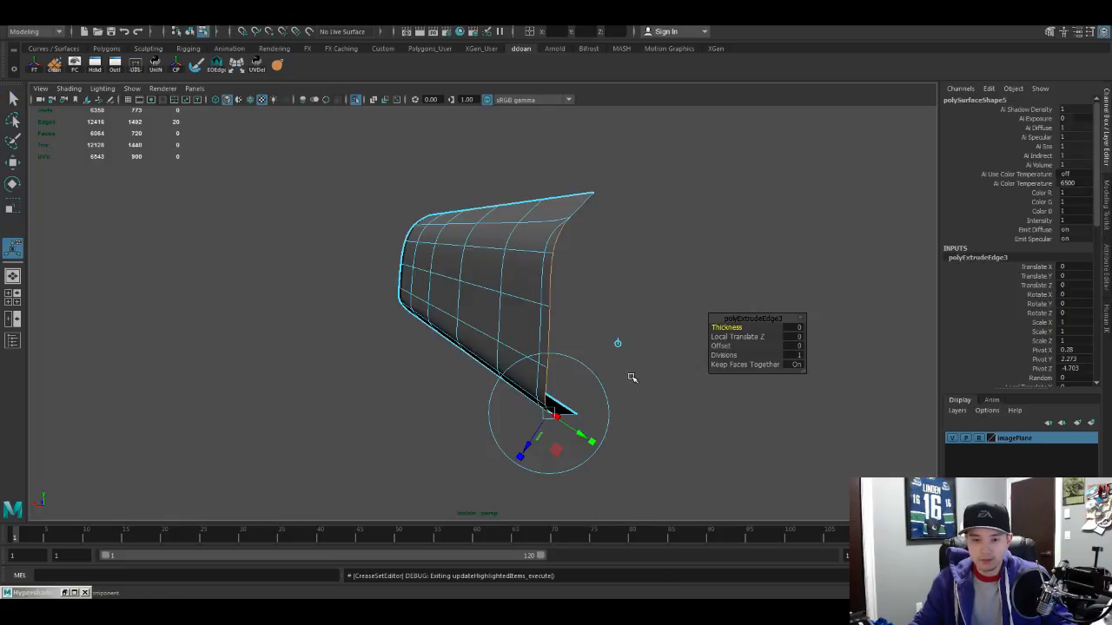
pyautogui.press('1')
pyautogui.click(619, 344)
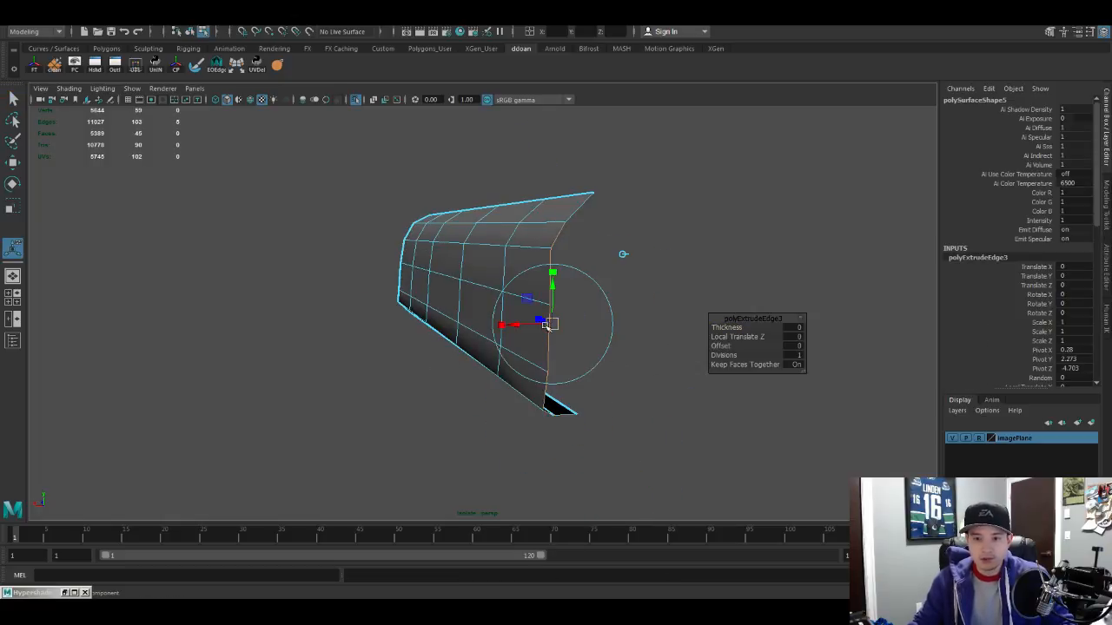
pyautogui.moveTo(513, 324); pyautogui.dragTo(569, 297)
# Step: Snap the lowest vertex of the new front face to the corner of the slide's bottom lip and merge the two vertices
pyautogui.press('q')
pyautogui.press('F9')
pyautogui.press('w')
pyautogui.press('v')
pyautogui.click(564, 310)
pyautogui.scroll(1, 564, 309)
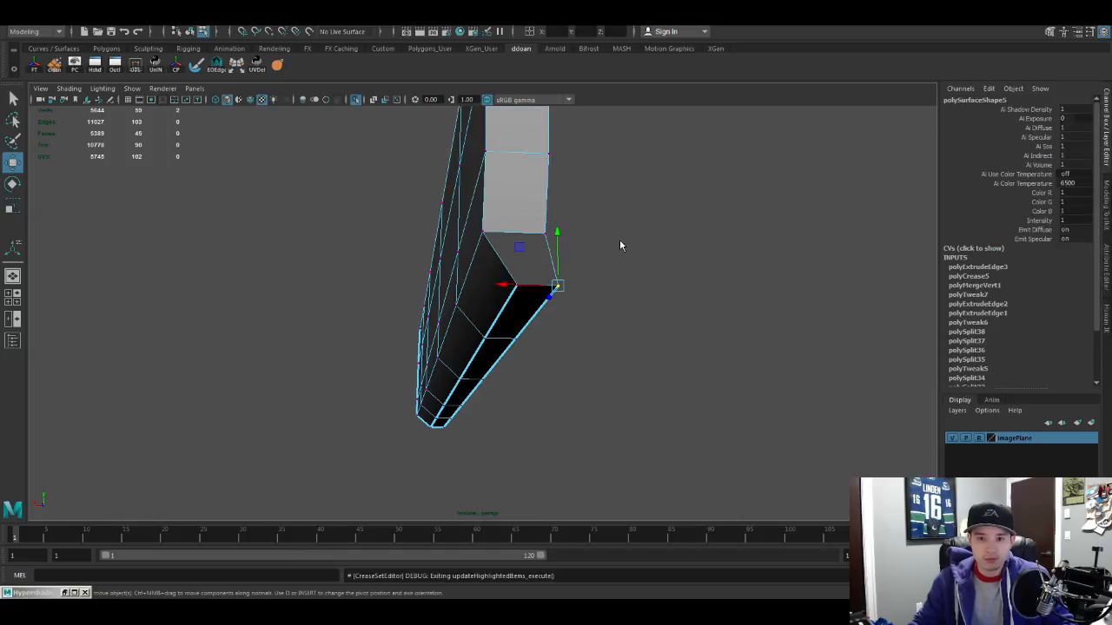
pyautogui.keyDown('shift'); pyautogui.moveTo(662, 230); pyautogui.dragTo(621, 178, button='right'); pyautogui.keyUp('shift')
# Step: Snap the topmost inner vertex of the new front face to the slide's upper front corner
pyautogui.keyDown('alt'); pyautogui.moveTo(583, 186); pyautogui.dragTo(565, 300); pyautogui.keyUp('alt')
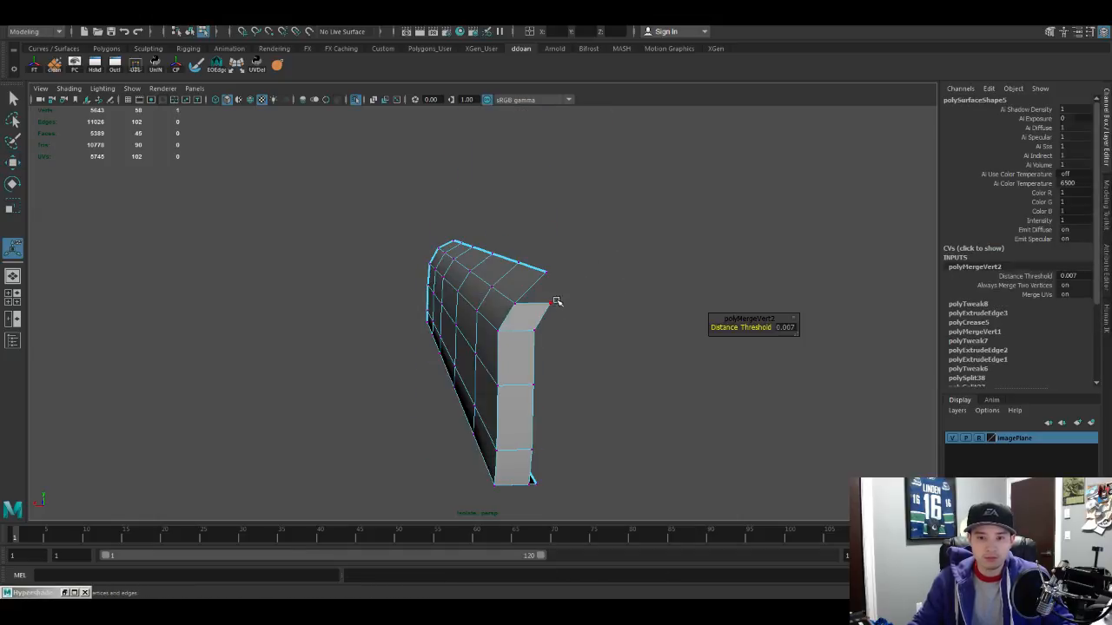
pyautogui.click(551, 306)
pyautogui.press('v')
pyautogui.click(549, 281)
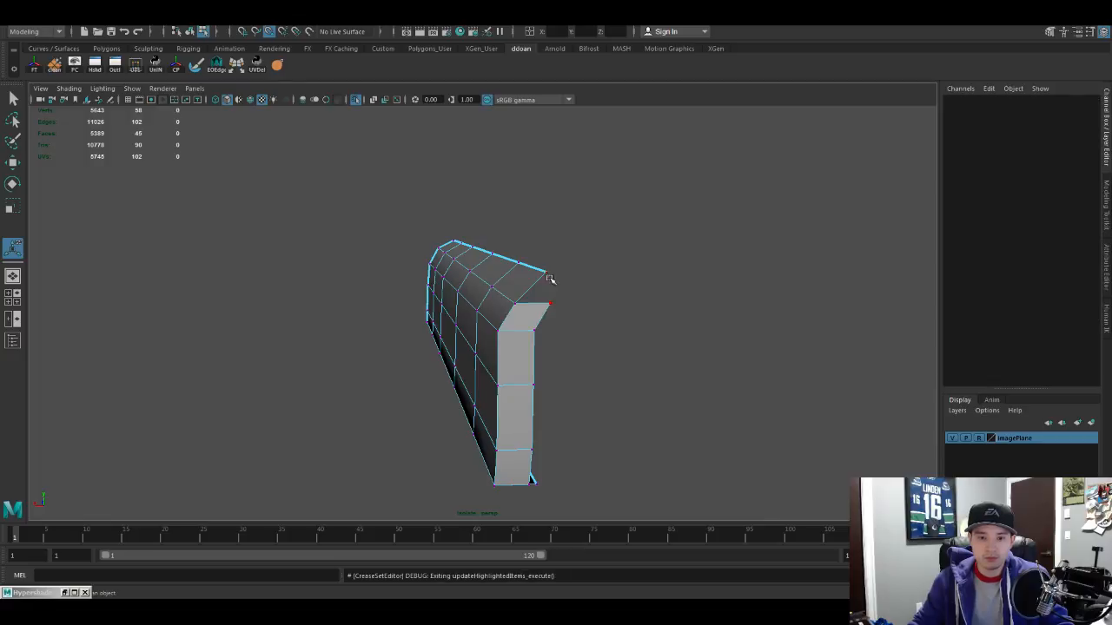
pyautogui.click(550, 304)
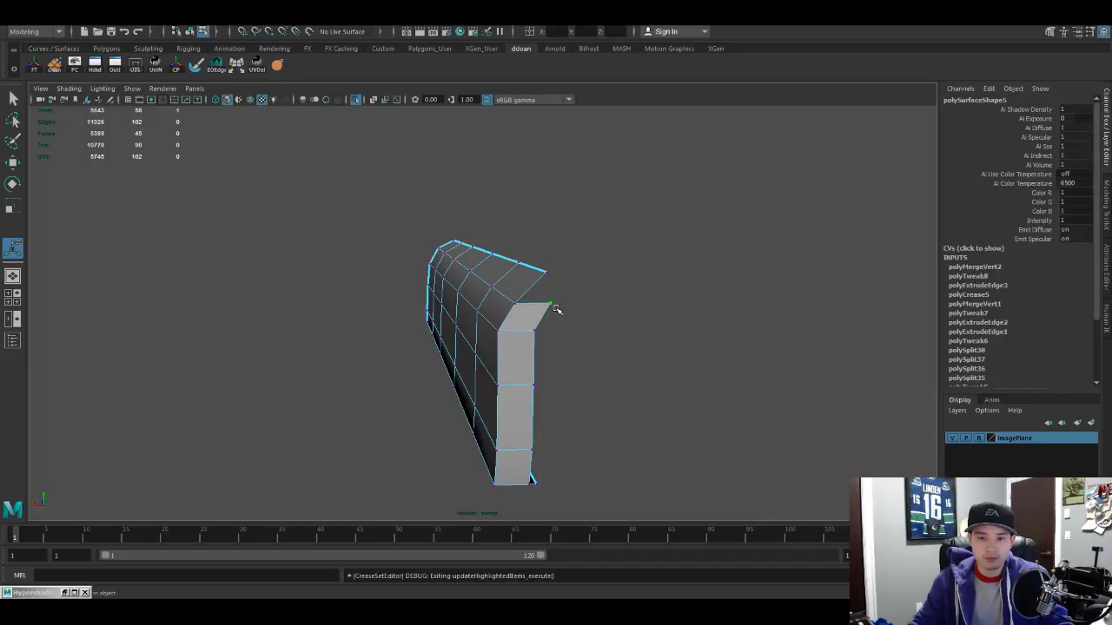
pyautogui.press('w')
pyautogui.moveTo(551, 304); pyautogui.dragTo(547, 272)
# Step: Compare how the edges meet at the upper corners of the slide's front and rear faces
pyautogui.scroll(3, 556, 337)
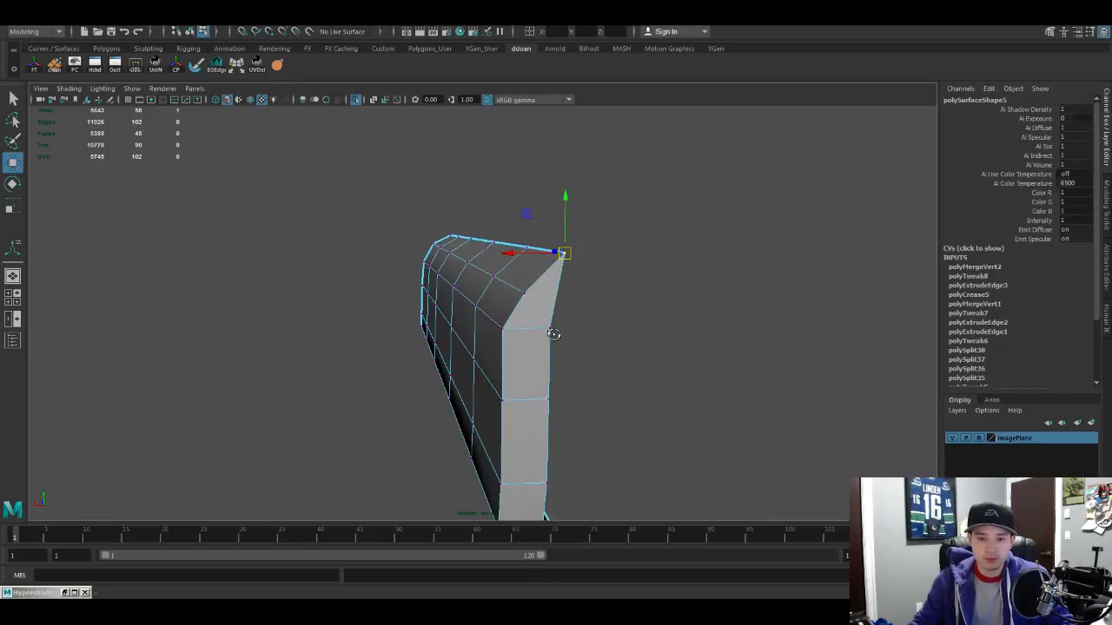
pyautogui.keyDown('alt'); pyautogui.moveTo(556, 334); pyautogui.dragTo(499, 330); pyautogui.keyUp('alt')
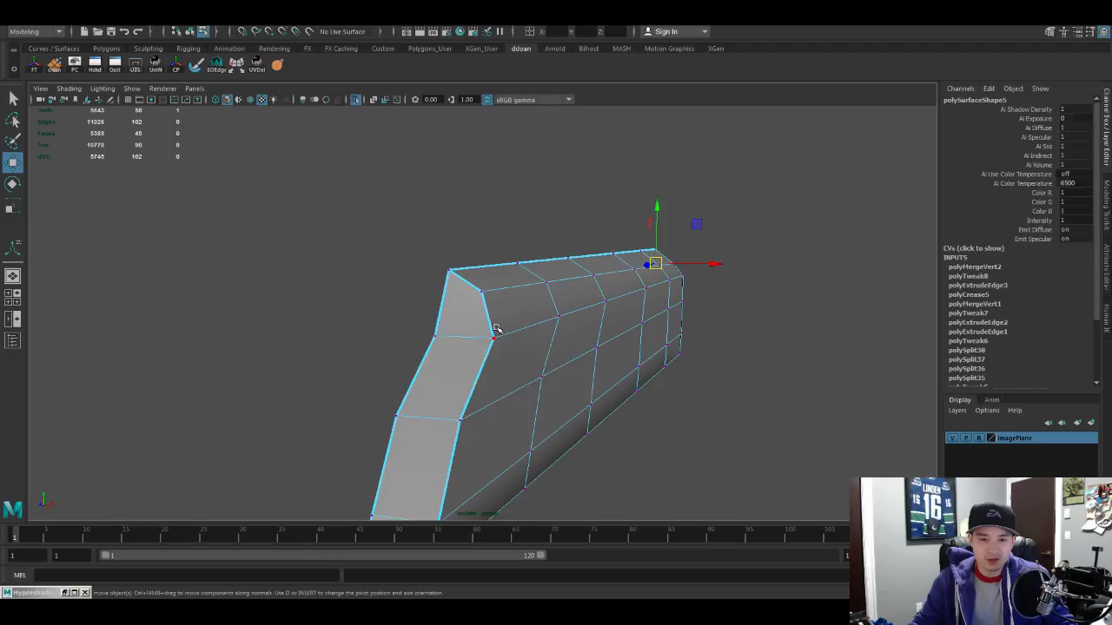
pyautogui.keyDown('alt'); pyautogui.moveTo(496, 328); pyautogui.dragTo(591, 308); pyautogui.keyUp('alt')
pyautogui.press('v')
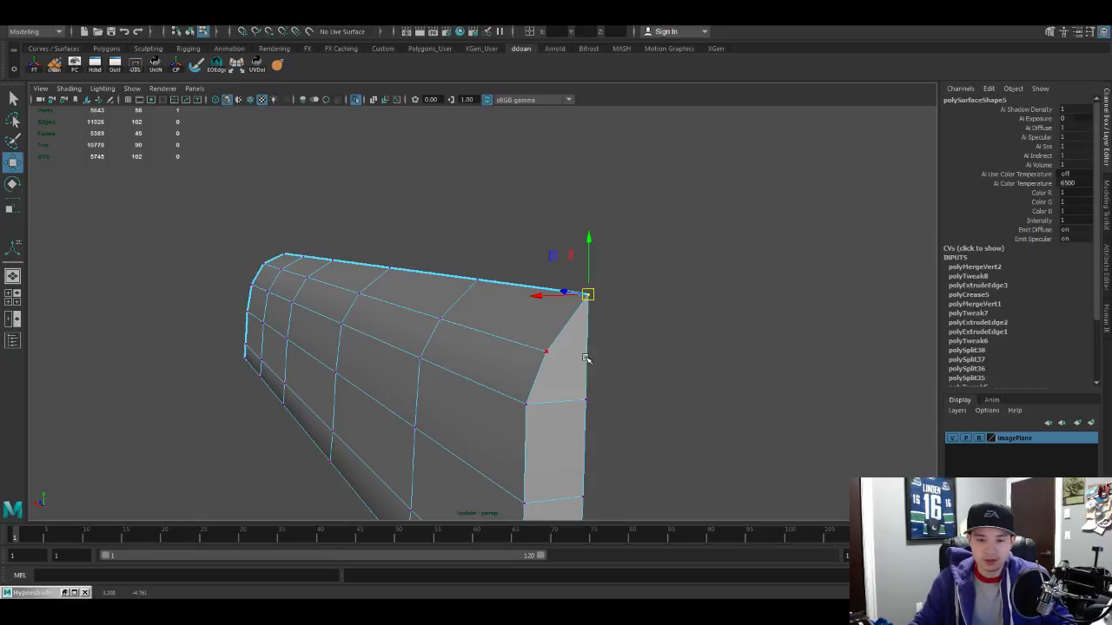
pyautogui.keyDown('alt'); pyautogui.moveTo(585, 358); pyautogui.dragTo(540, 324); pyautogui.keyUp('alt')
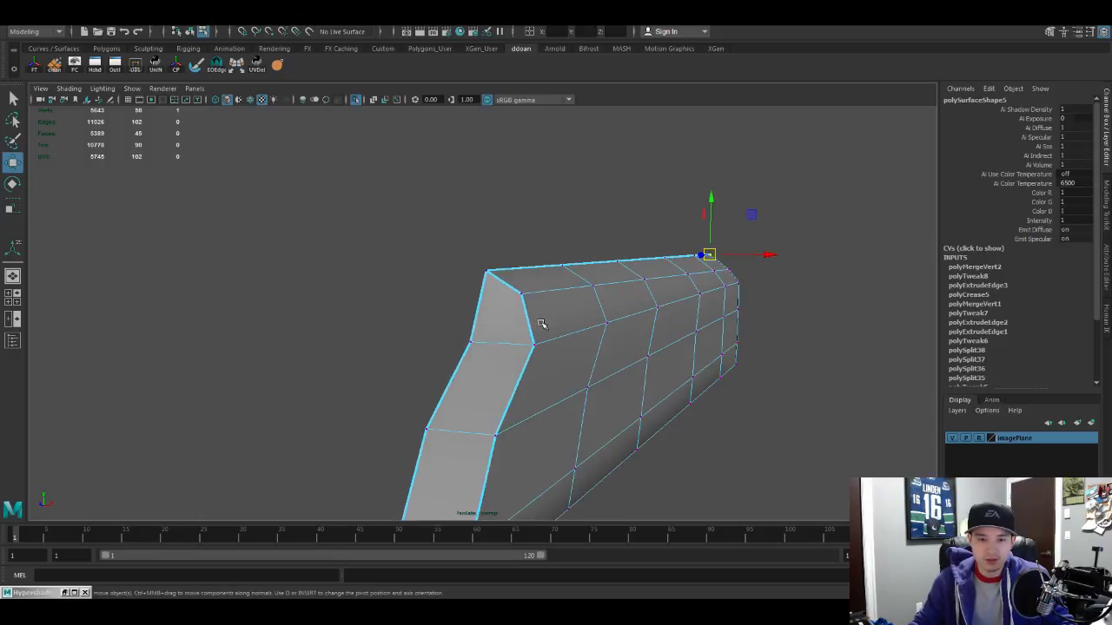
pyautogui.hotkey('ctrl', 'shift', 'x')
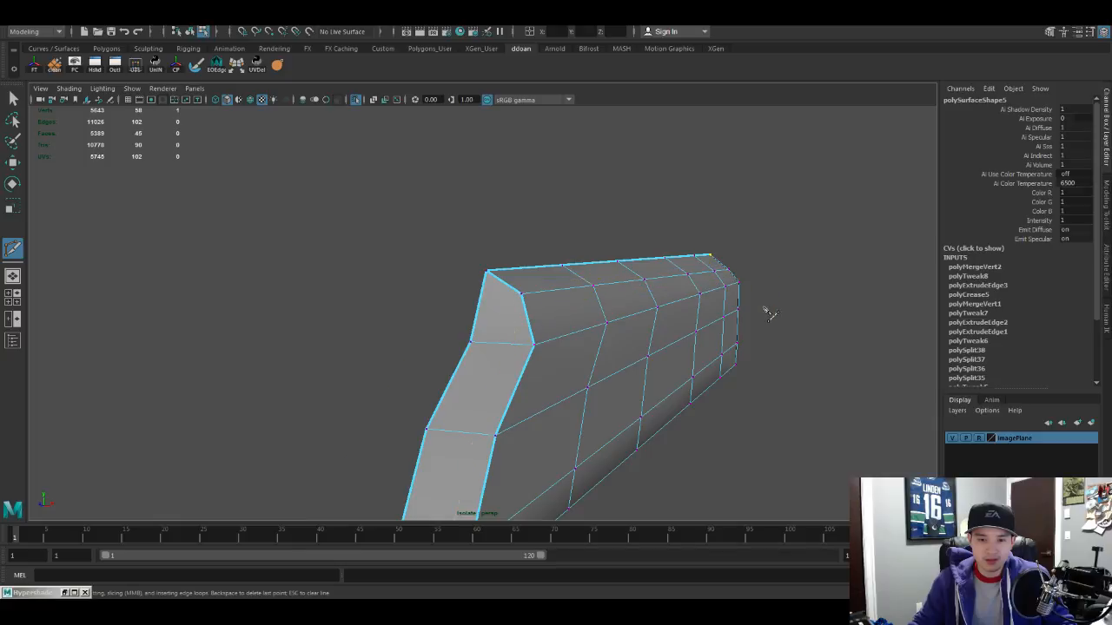
pyautogui.keyDown('alt'); pyautogui.moveTo(767, 310); pyautogui.dragTo(452, 317); pyautogui.keyUp('alt')
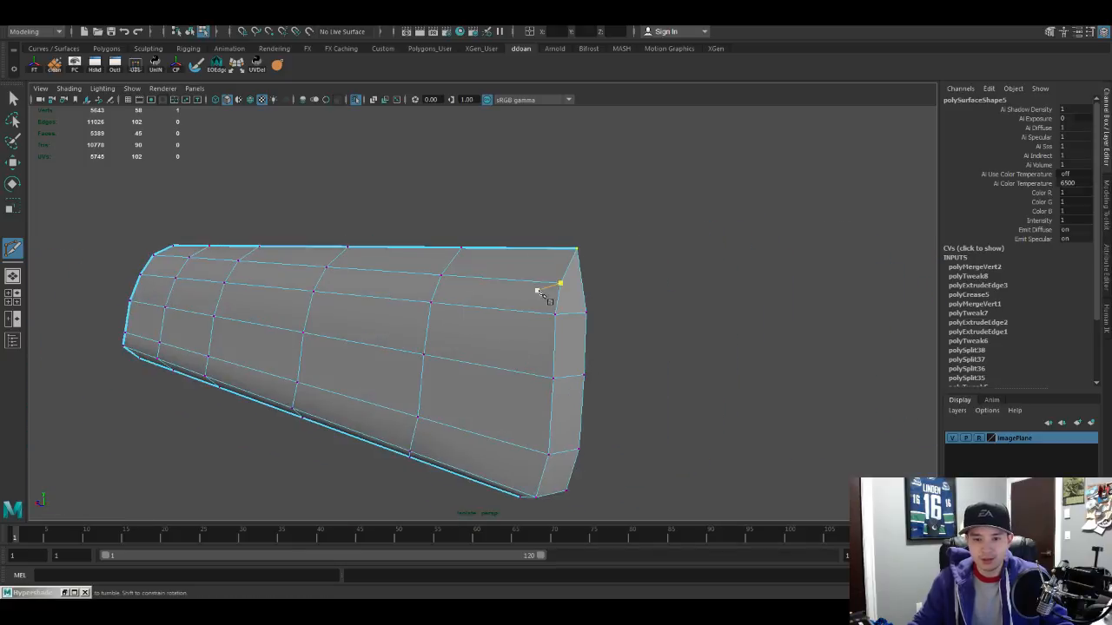
pyautogui.keyDown('ctrl'); pyautogui.click(565, 271); pyautogui.keyUp('ctrl')
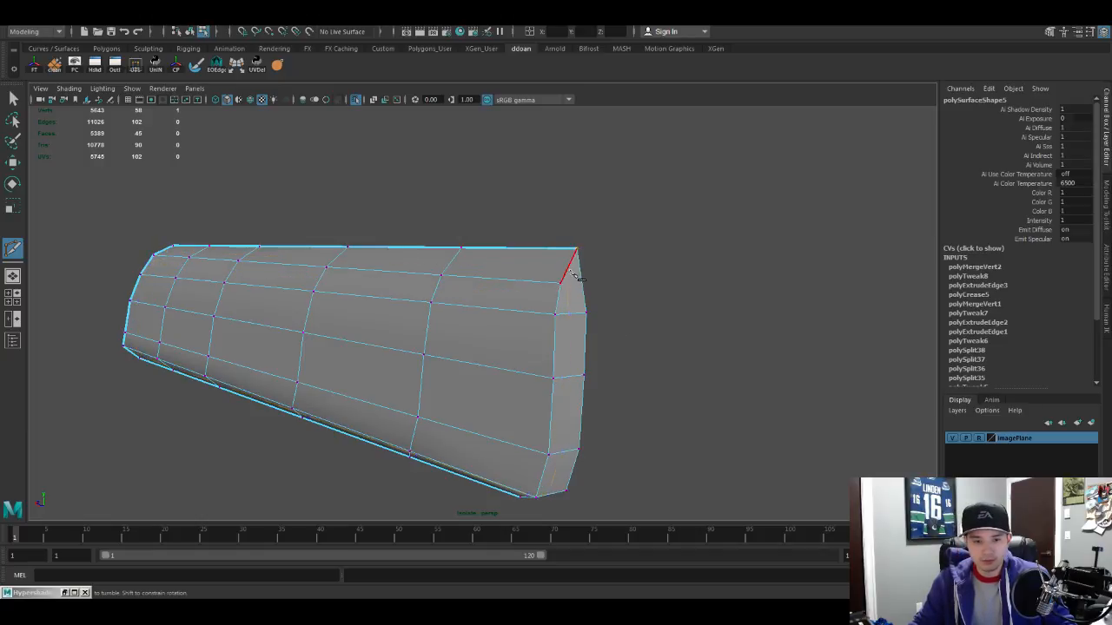
# Step: Merge the two overlapping vertices at the slide's upper front corner and check the slide's smoothed shape
pyautogui.press('w')
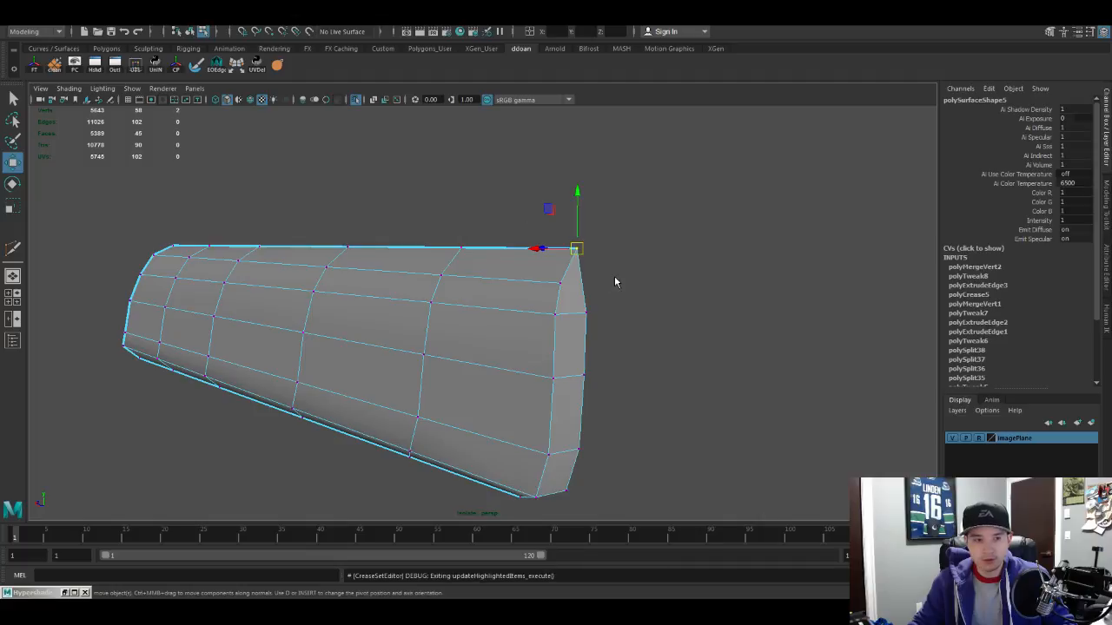
pyautogui.press('g')
pyautogui.keyDown('alt'); pyautogui.moveTo(623, 248); pyautogui.dragTo(574, 295); pyautogui.keyUp('alt')
pyautogui.press('w')
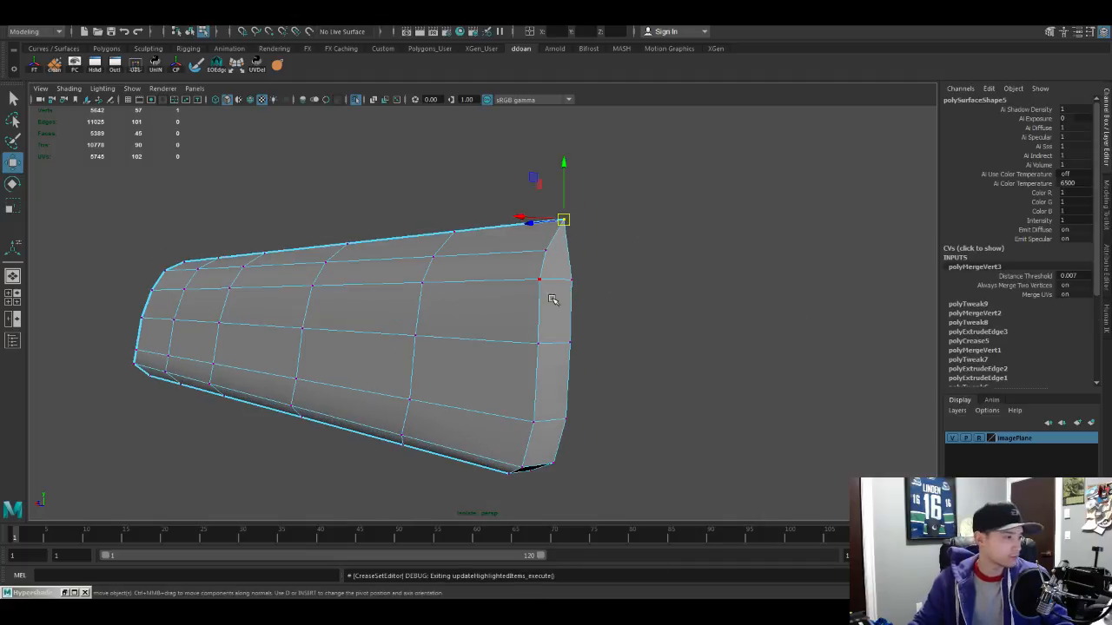
pyautogui.press('F8')
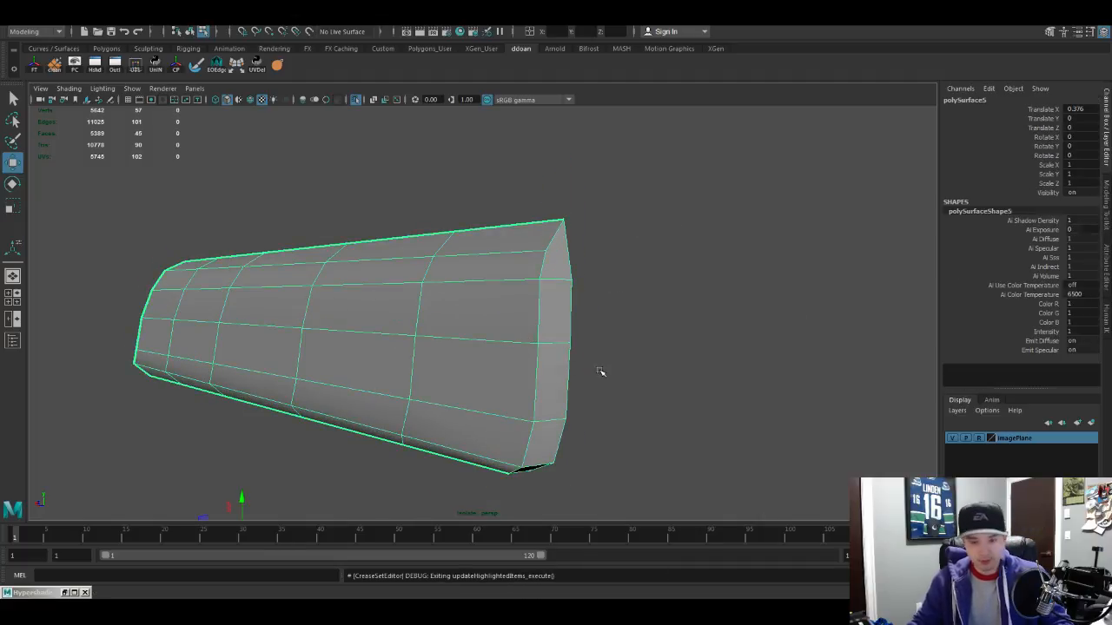
pyautogui.keyDown('alt'); pyautogui.moveTo(600, 372); pyautogui.dragTo(554, 350); pyautogui.keyUp('alt')
pyautogui.press('3')
pyautogui.press('1')
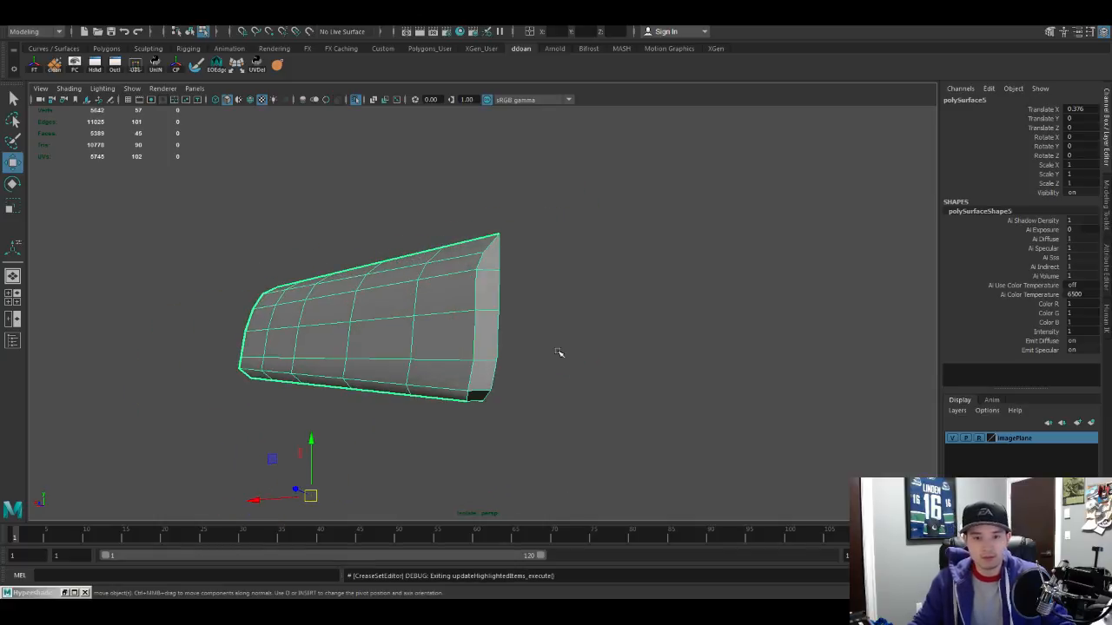
pyautogui.keyDown('alt'); pyautogui.moveTo(496, 282); pyautogui.dragTo(475, 267); pyautogui.keyUp('alt')
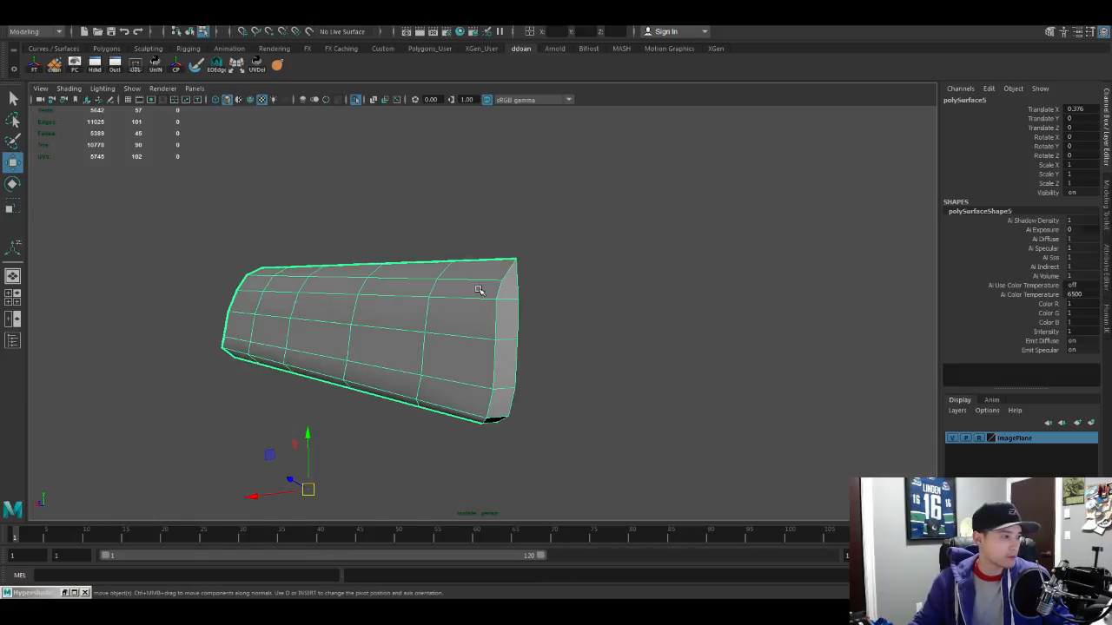
# Step: Crease the edges where the slide's side meets its new front face, including the face's bottom edge, and turn on smooth preview
pyautogui.press('F10')
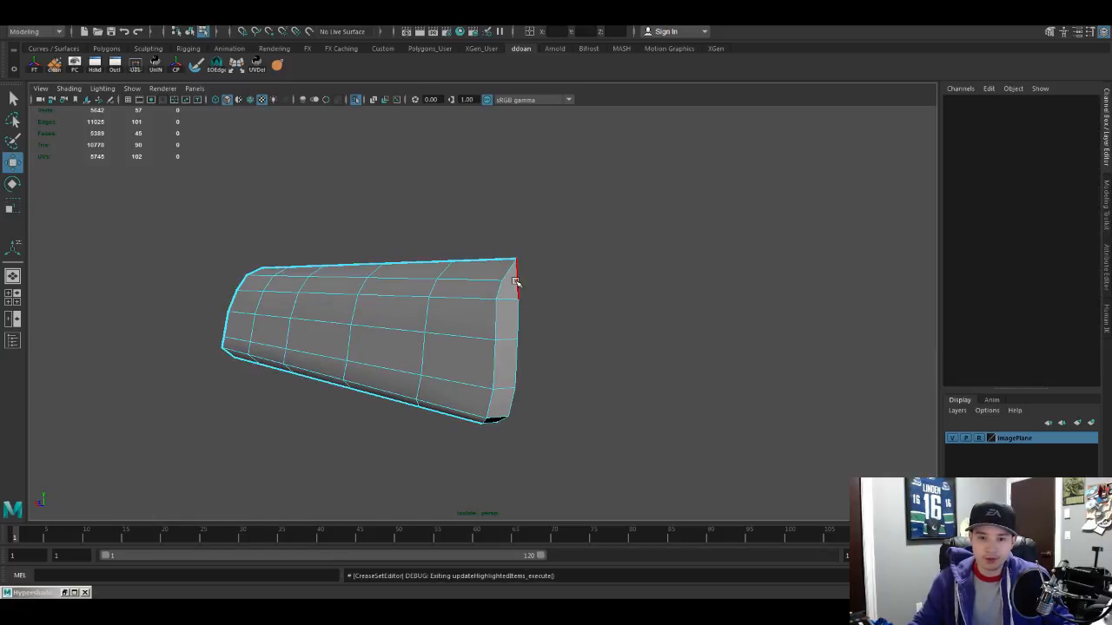
pyautogui.click(513, 278)
pyautogui.press('f')
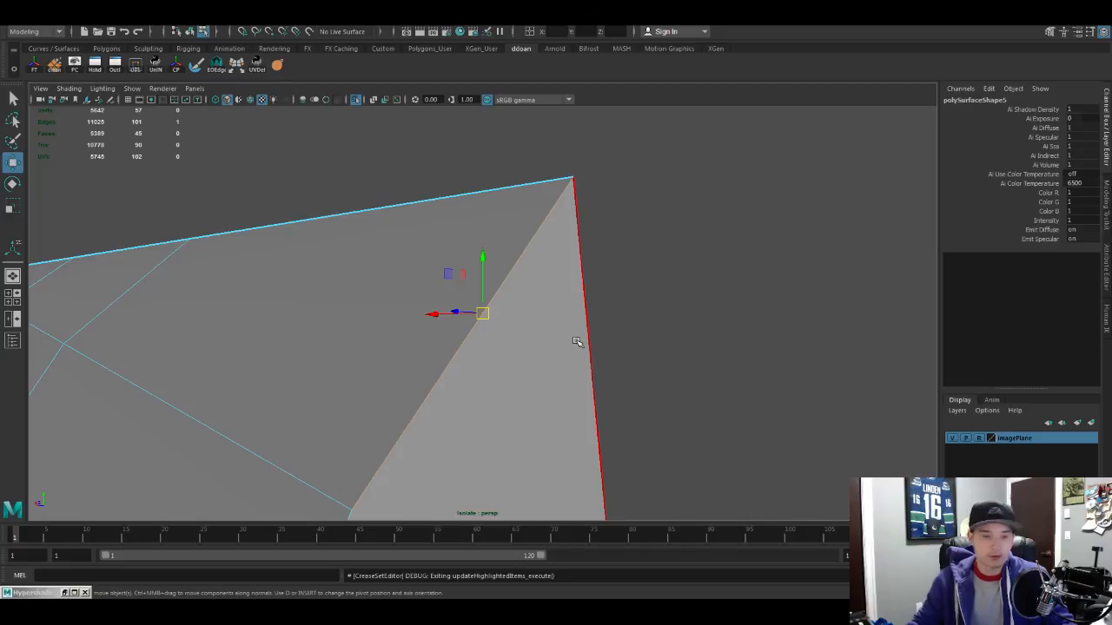
pyautogui.moveTo(572, 339)
pyautogui.keyDown('alt'); pyautogui.mouseDown(button='right')
pyautogui.moveTo(551, 324)
pyautogui.moveTo(556, 340)
pyautogui.mouseUp(button='right'); pyautogui.keyUp('alt')
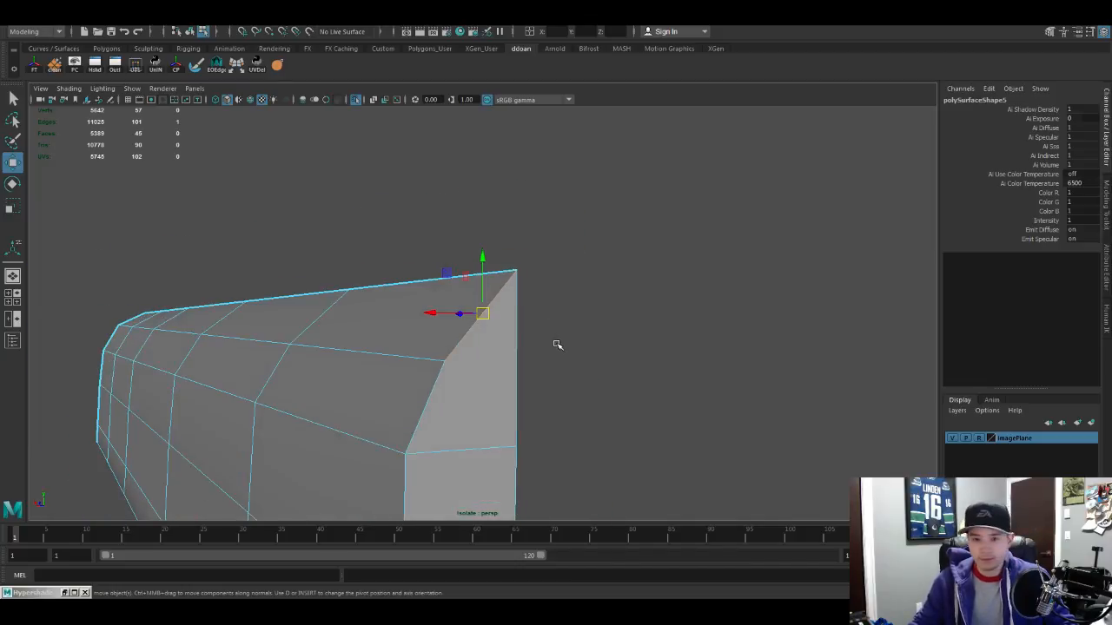
pyautogui.keyDown('alt'); pyautogui.moveTo(563, 350); pyautogui.dragTo(507, 360); pyautogui.keyUp('alt')
pyautogui.press('3')
pyautogui.press('1')
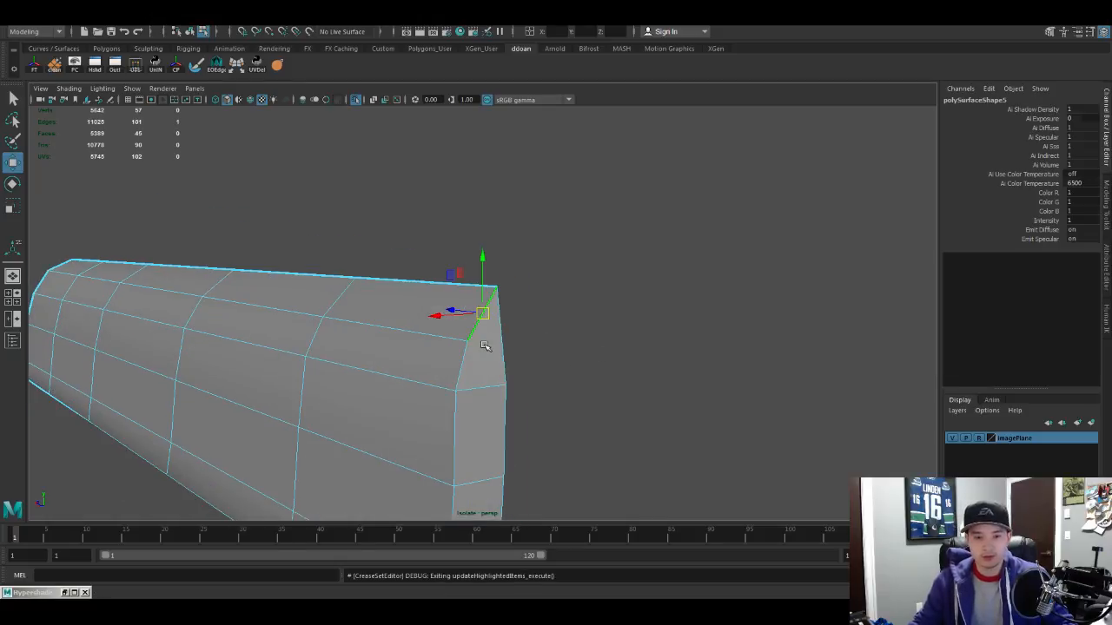
pyautogui.keyDown('alt'); pyautogui.moveTo(536, 373); pyautogui.dragTo(498, 440); pyautogui.keyUp('alt')
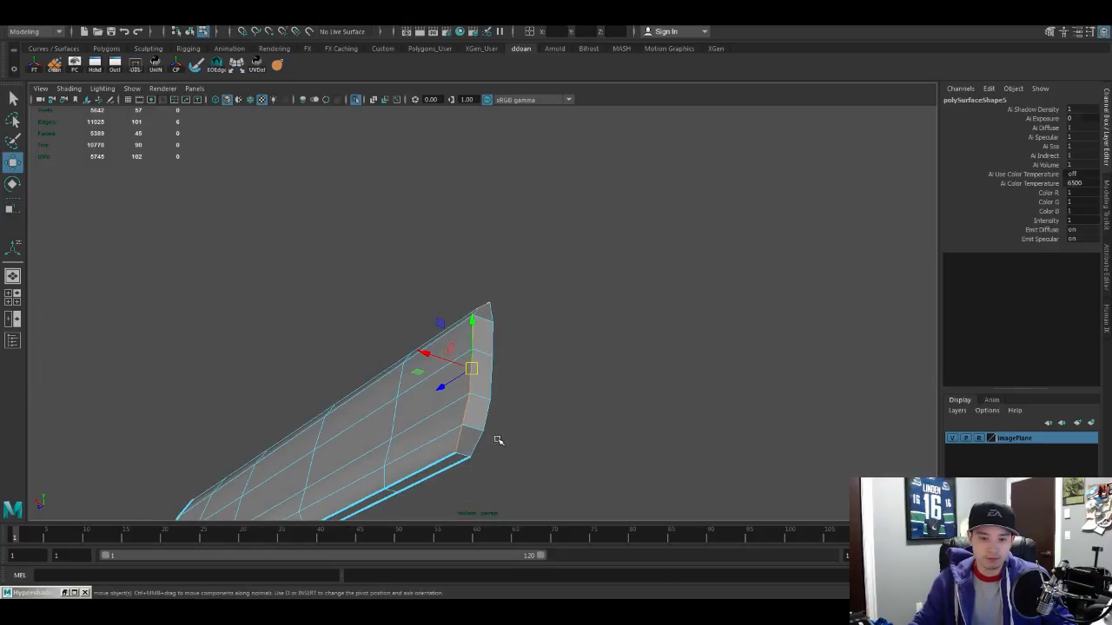
pyautogui.keyDown('shift'); pyautogui.click(461, 454); pyautogui.keyUp('shift')
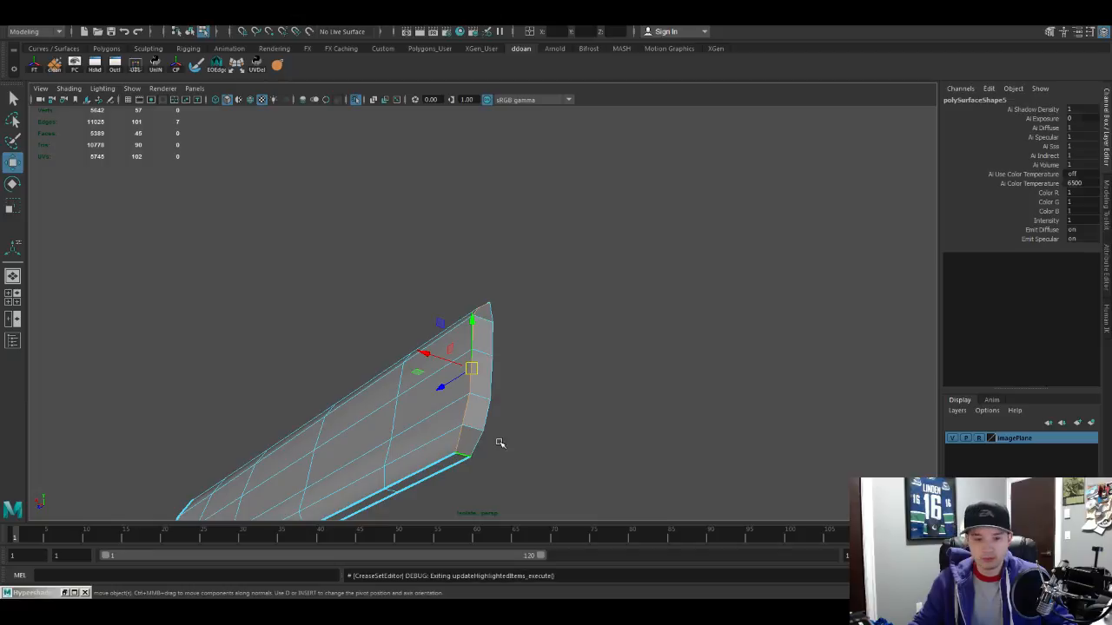
pyautogui.keyDown('alt'); pyautogui.moveTo(542, 418); pyautogui.dragTo(555, 424); pyautogui.keyUp('alt')
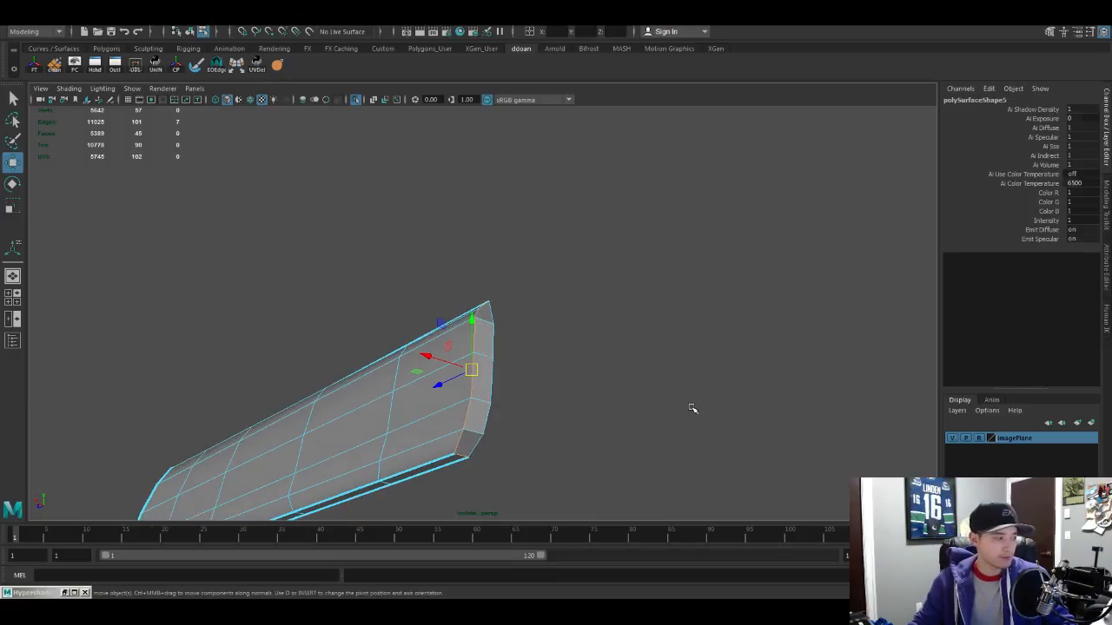
pyautogui.keyDown('alt'); pyautogui.moveTo(360, 465); pyautogui.dragTo(415, 338); pyautogui.keyUp('alt')
pyautogui.moveTo(412, 389); pyautogui.dragTo(422, 360, button='right')
pyautogui.press('3')
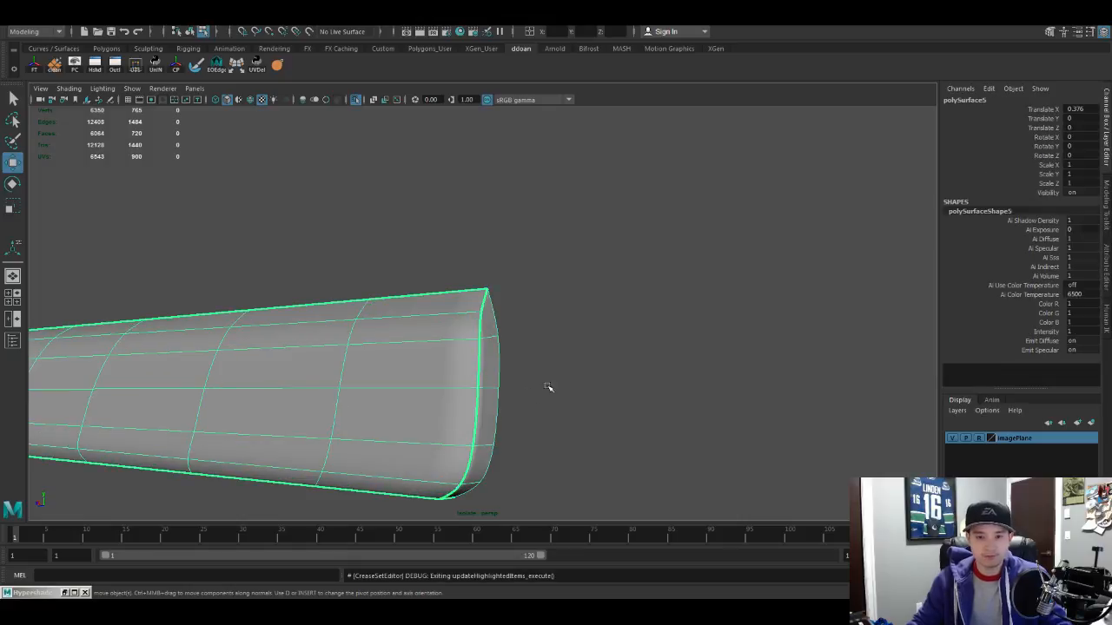
# Step: Examine the smoothed slide and its creased front edge from several angles, with and without the wireframe
pyautogui.keyDown('alt'); pyautogui.moveTo(551, 387); pyautogui.dragTo(618, 395); pyautogui.keyUp('alt')
pyautogui.click(565, 380)
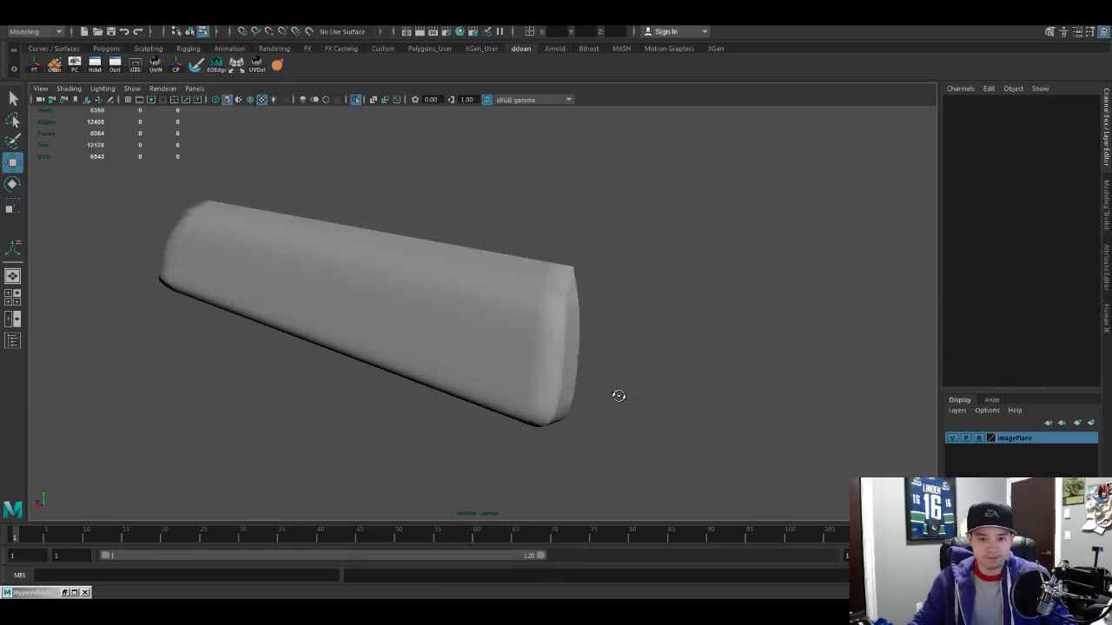
pyautogui.scroll(4, 548, 372)
pyautogui.hotkey('ctrl', 'z')
pyautogui.keyDown('alt'); pyautogui.moveTo(547, 376); pyautogui.dragTo(522, 381); pyautogui.keyUp('alt')
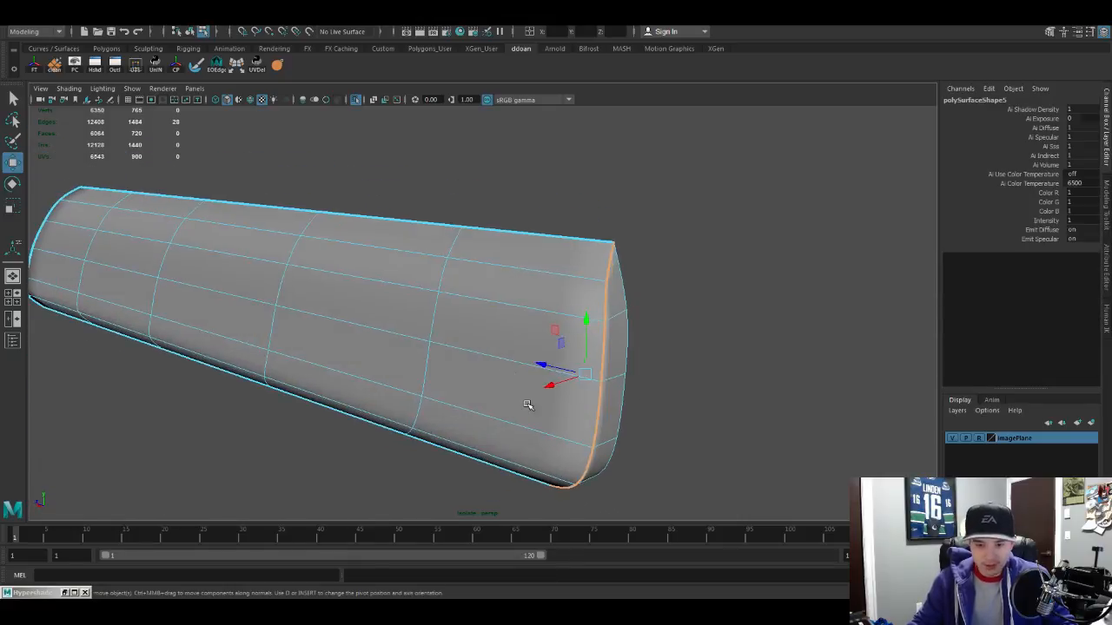
pyautogui.moveTo(516, 360); pyautogui.dragTo(536, 350, button='right')
pyautogui.scroll(-4, 536, 350)
pyautogui.keyDown('alt'); pyautogui.moveTo(536, 350); pyautogui.dragTo(548, 321); pyautogui.keyUp('alt')
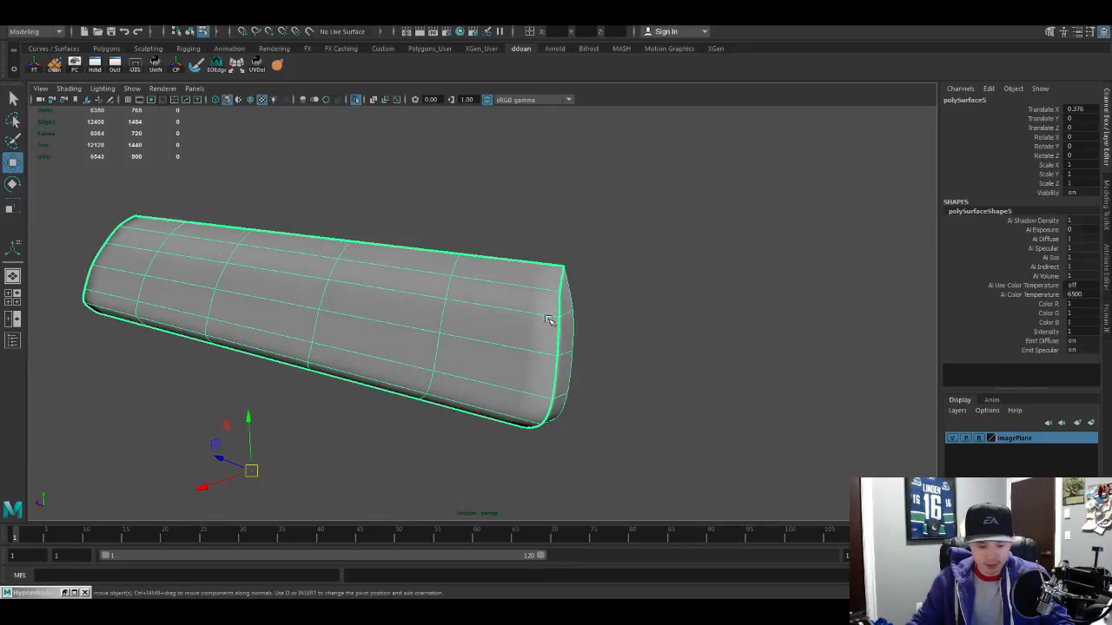
pyautogui.keyDown('alt'); pyautogui.moveTo(603, 345); pyautogui.dragTo(519, 339, button='right'); pyautogui.keyUp('alt')
pyautogui.keyDown('alt'); pyautogui.moveTo(518, 339); pyautogui.dragTo(544, 300); pyautogui.keyUp('alt')
pyautogui.scroll(-3, 544, 301)
pyautogui.click(559, 251)
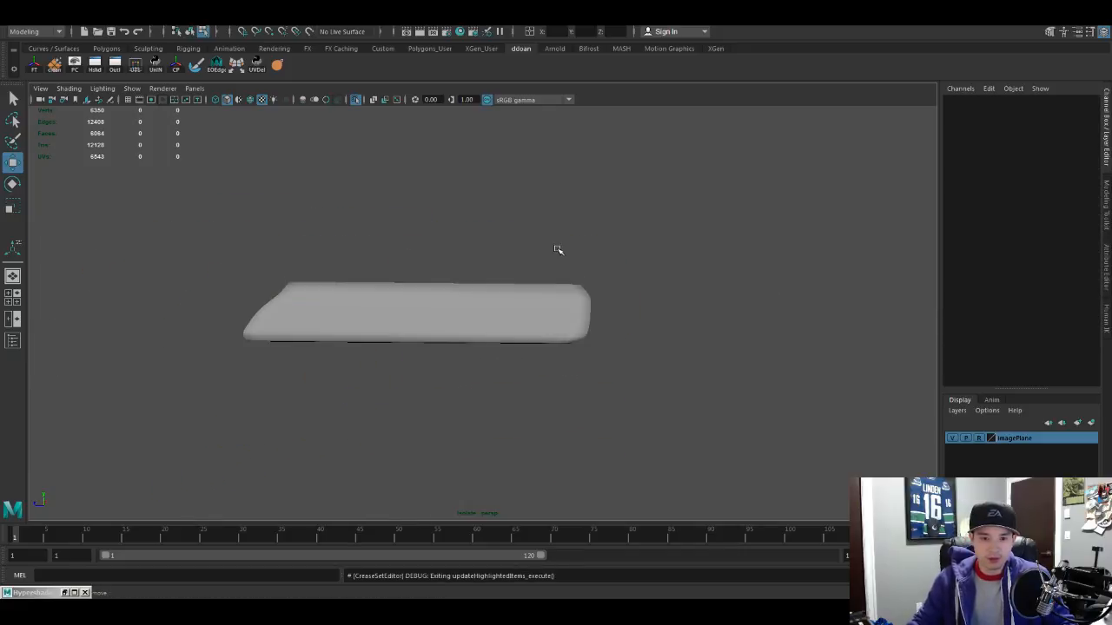
# Step: Reselect the slide in object mode and end its isolation to show the frame and reference image again
pyautogui.hotkey('ctrl', 'z')
pyautogui.hotkey('ctrl', 'z')
pyautogui.press('F8')
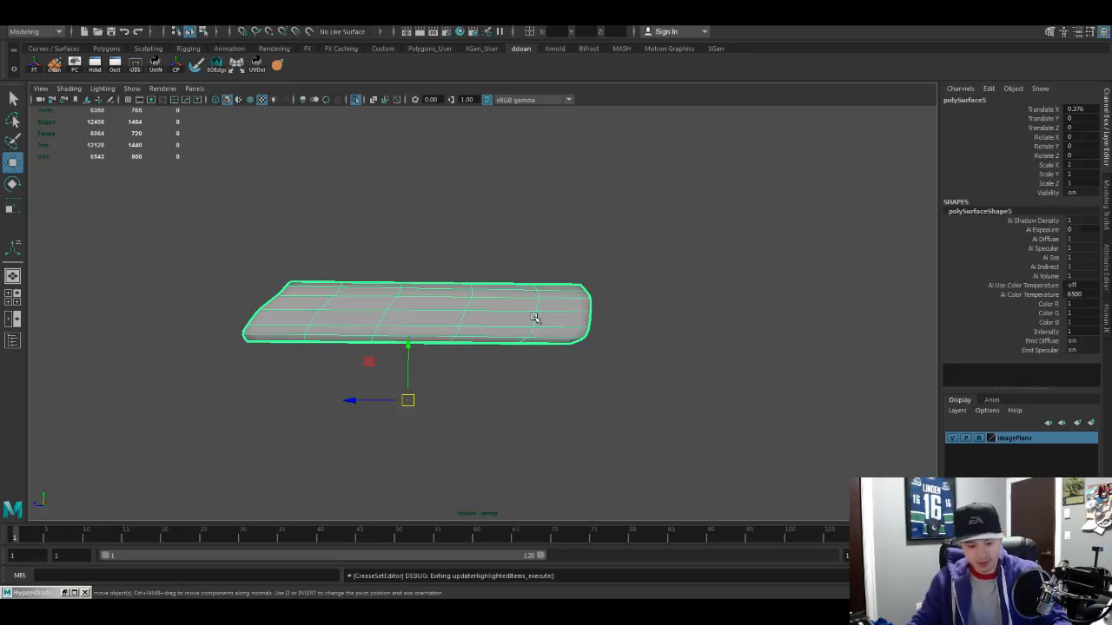
pyautogui.hotkey('ctrl', '1')
# Step: Compare the smoothed slide's outline with the pistol frame and the side reference image
pyautogui.keyDown('alt'); pyautogui.moveTo(536, 321); pyautogui.dragTo(548, 312); pyautogui.keyUp('alt')
pyautogui.click(698, 341)
pyautogui.scroll(3, 698, 341)
pyautogui.keyDown('alt'); pyautogui.moveTo(699, 341); pyautogui.dragTo(652, 348); pyautogui.keyUp('alt')
pyautogui.keyDown('alt'); pyautogui.moveTo(652, 347); pyautogui.dragTo(582, 355, button='middle'); pyautogui.keyUp('alt')
pyautogui.keyDown('alt'); pyautogui.moveTo(583, 355); pyautogui.dragTo(573, 353); pyautogui.keyUp('alt')
pyautogui.keyDown('alt'); pyautogui.moveTo(573, 352); pyautogui.dragTo(549, 337, button='right'); pyautogui.keyUp('alt')
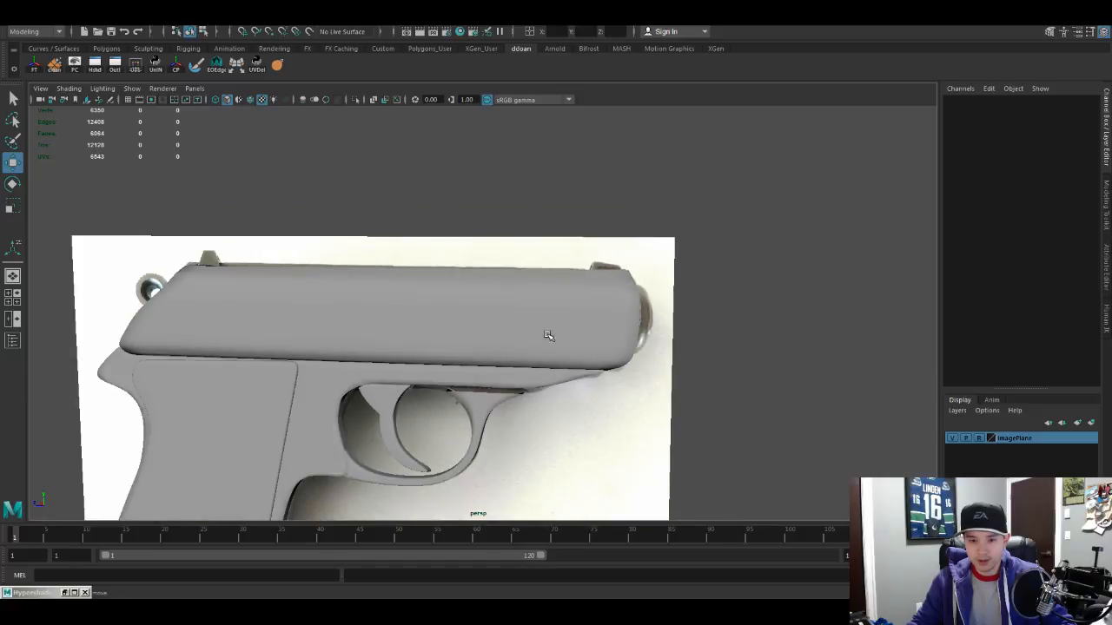
pyautogui.keyDown('alt'); pyautogui.moveTo(549, 338); pyautogui.dragTo(591, 289, button='middle'); pyautogui.keyUp('alt')
pyautogui.keyDown('alt'); pyautogui.moveTo(590, 290); pyautogui.dragTo(583, 287, button='right'); pyautogui.keyUp('alt')
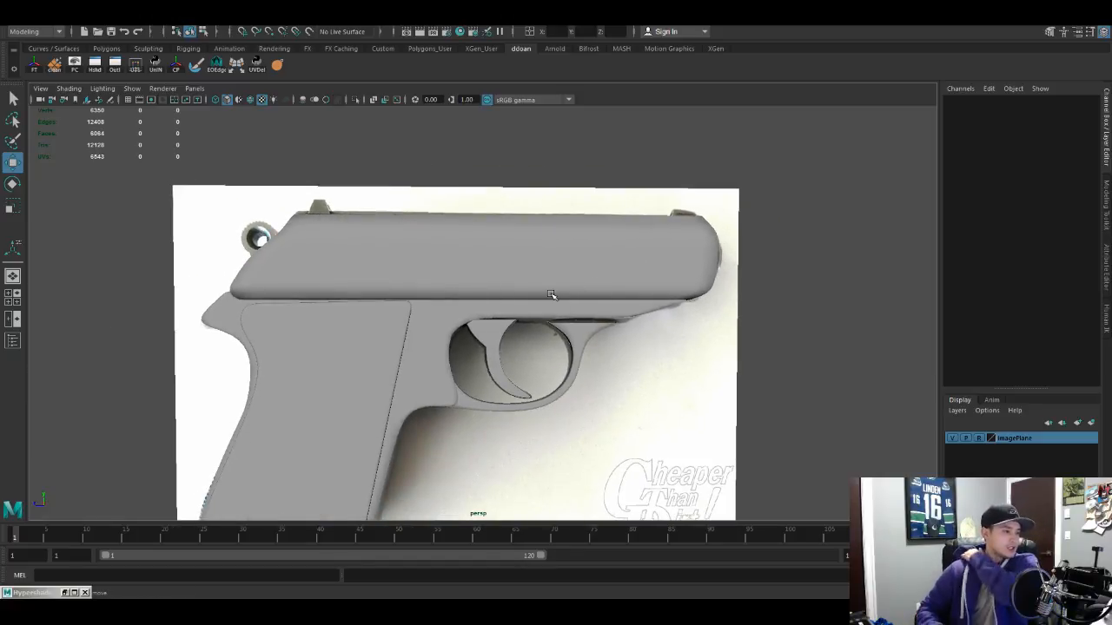
pyautogui.click(579, 252)
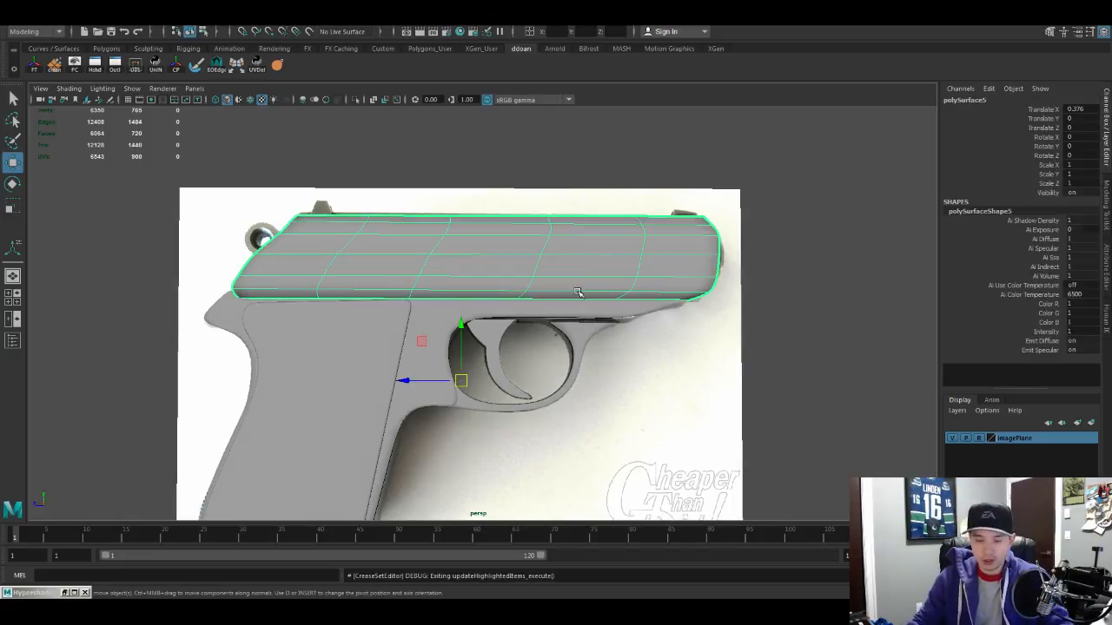
pyautogui.keyDown('alt'); pyautogui.moveTo(590, 328); pyautogui.dragTo(559, 323); pyautogui.keyUp('alt')
pyautogui.click(864, 319)
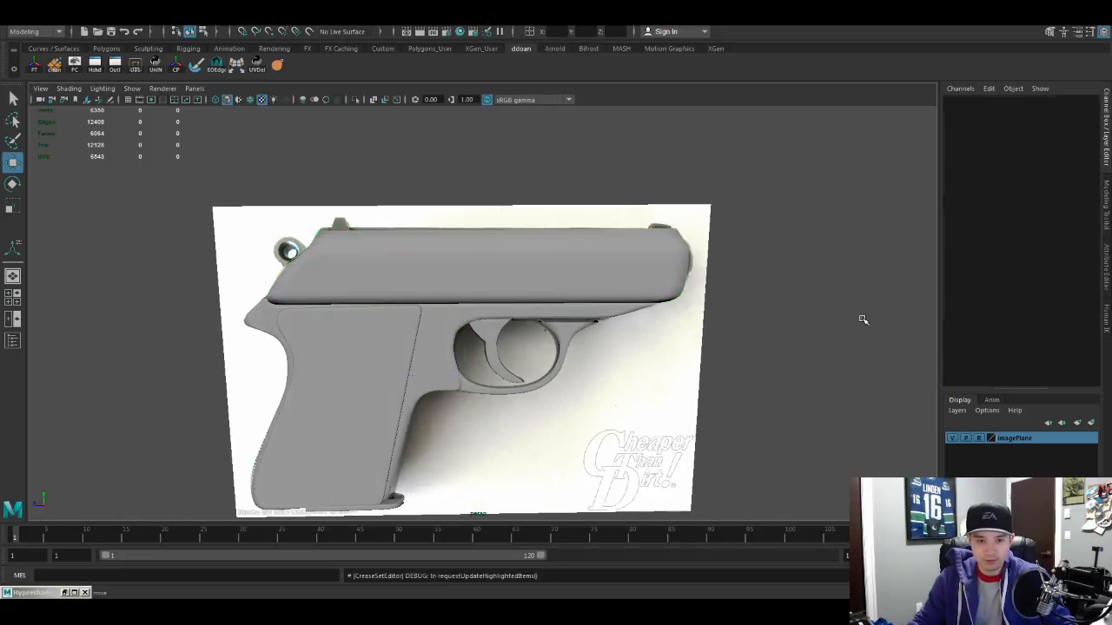
# Step: Examine the slide's rear end against the hammer and rear sight in the reference, then review the whole pistol
pyautogui.keyDown('alt'); pyautogui.moveTo(864, 319); pyautogui.dragTo(667, 278); pyautogui.keyUp('alt')
pyautogui.keyDown('alt'); pyautogui.moveTo(608, 278); pyautogui.dragTo(660, 278, button='right'); pyautogui.keyUp('alt')
pyautogui.keyDown('alt'); pyautogui.moveTo(573, 260); pyautogui.dragTo(604, 309, button='middle'); pyautogui.keyUp('alt')
pyautogui.keyDown('alt'); pyautogui.moveTo(521, 288); pyautogui.dragTo(573, 287, button='right'); pyautogui.keyUp('alt')
pyautogui.keyDown('alt'); pyautogui.moveTo(573, 288); pyautogui.dragTo(606, 372, button='middle'); pyautogui.keyUp('alt')
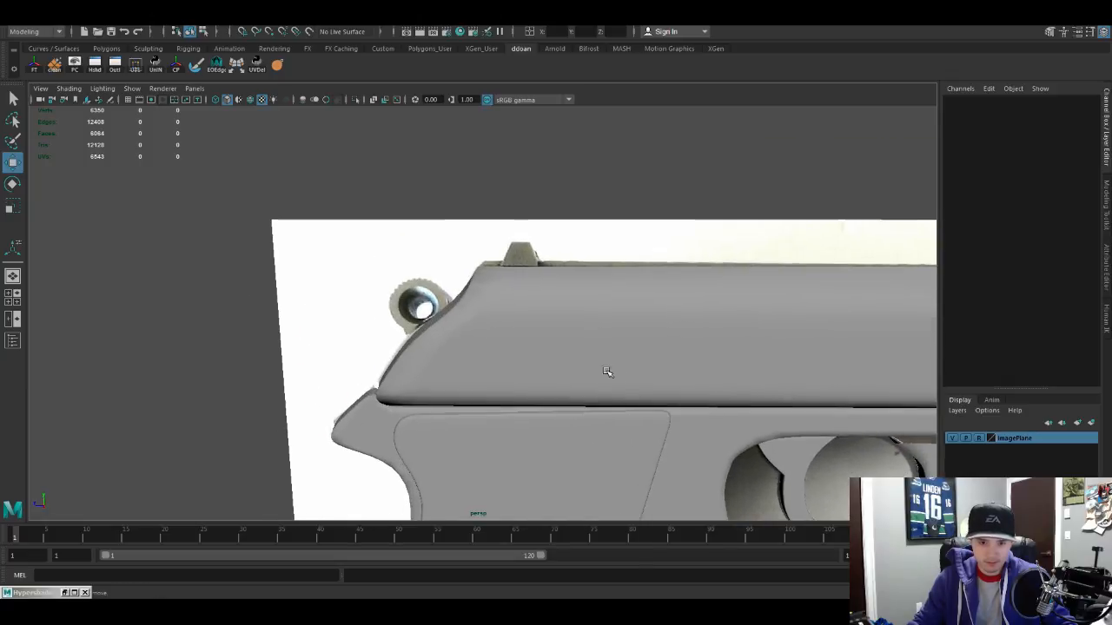
pyautogui.keyDown('alt'); pyautogui.moveTo(607, 371); pyautogui.dragTo(626, 347); pyautogui.keyUp('alt')
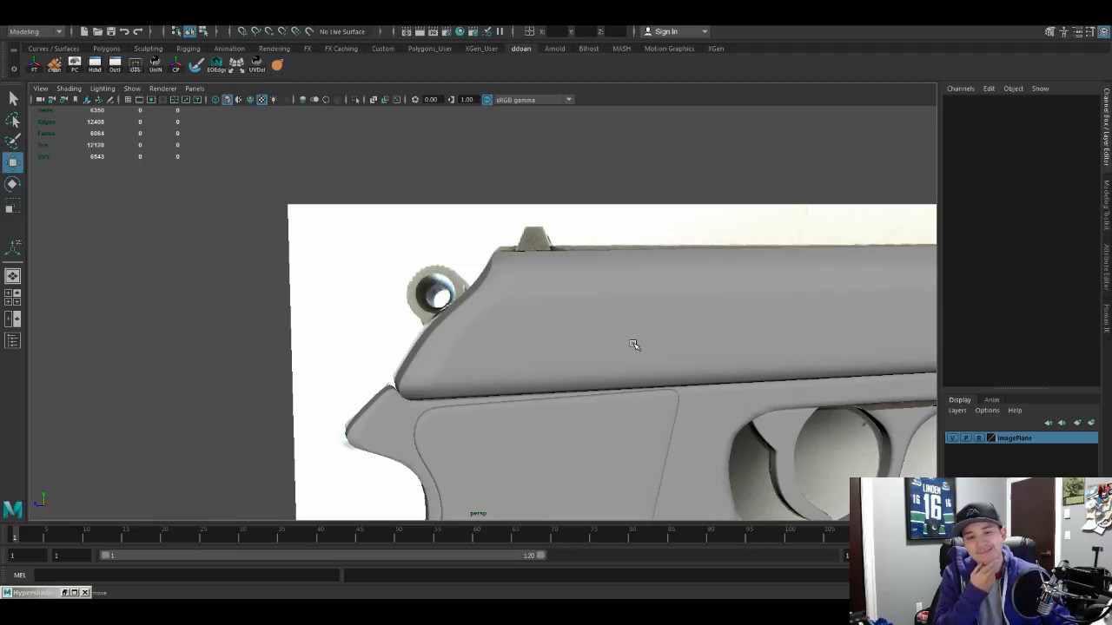
pyautogui.scroll(-4, 599, 339)
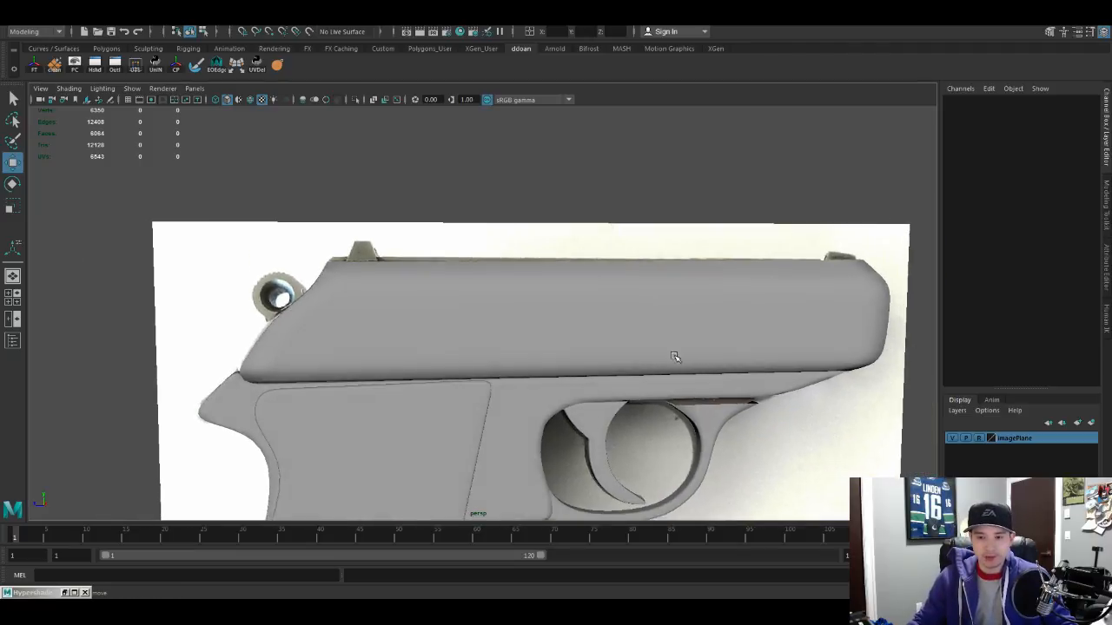
pyautogui.keyDown('alt'); pyautogui.moveTo(674, 355); pyautogui.dragTo(570, 340, button='middle'); pyautogui.keyUp('alt')
pyautogui.scroll(-3, 569, 339)
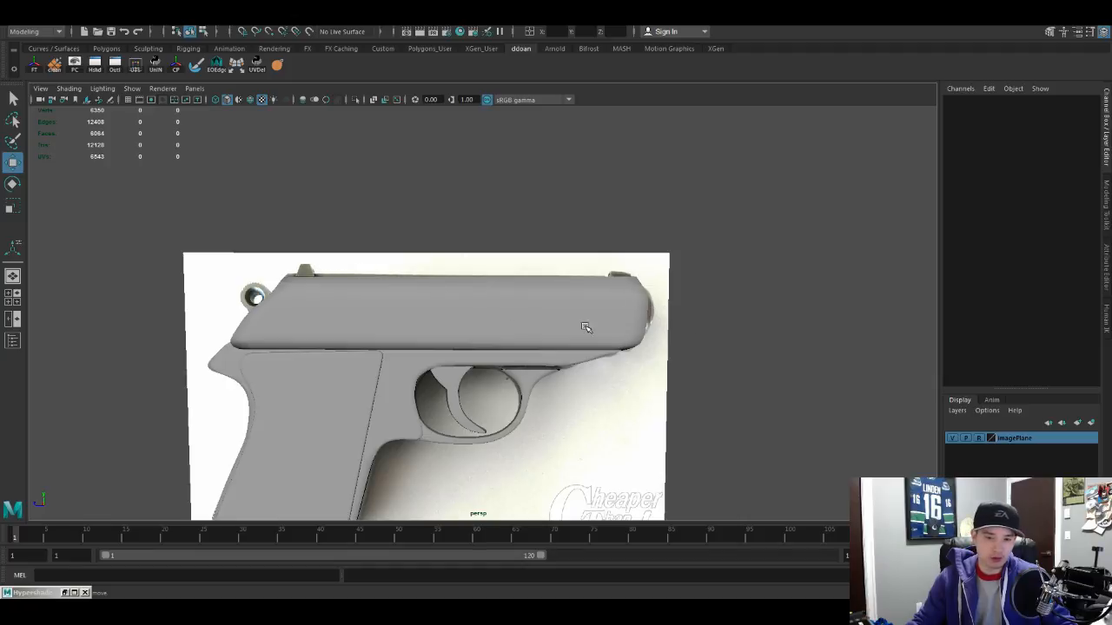
pyautogui.scroll(-3, 586, 327)
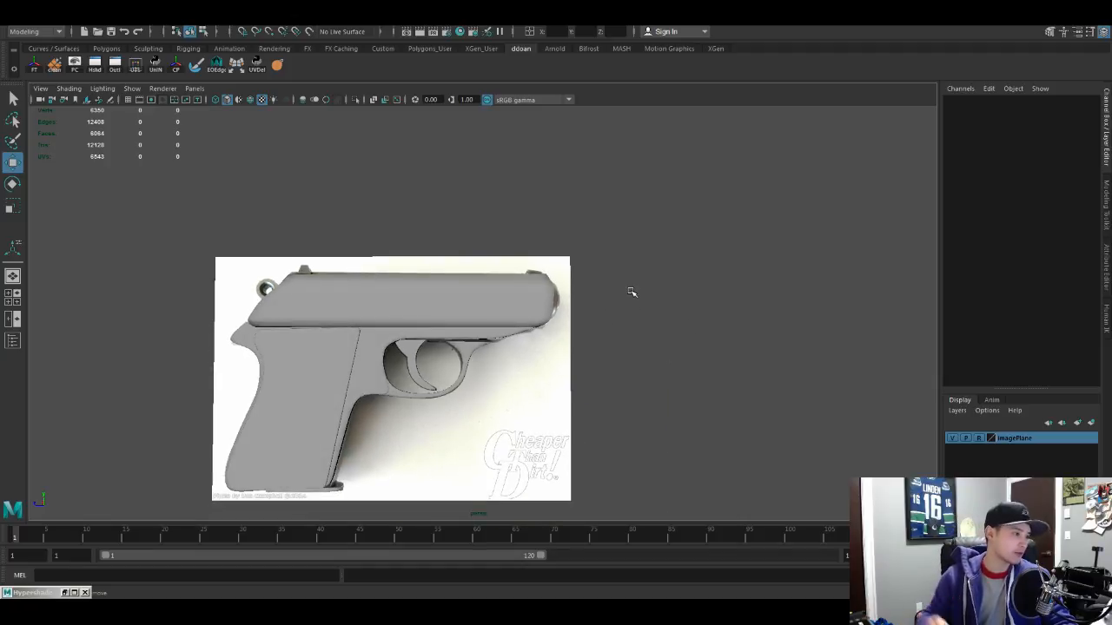
pyautogui.keyDown('alt'); pyautogui.moveTo(632, 293); pyautogui.dragTo(660, 273, button='middle'); pyautogui.keyUp('alt')
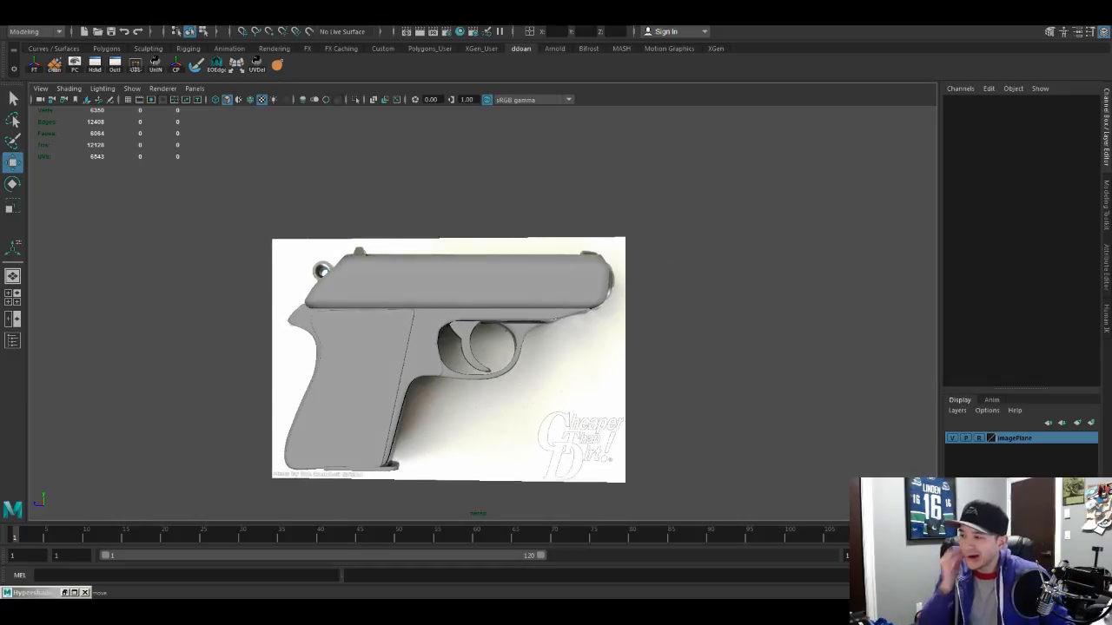
# Step: Examine the whole pistol over the reference image, then select the slide and inspect its wireframe from slightly different angles
pyautogui.keyDown('alt'); pyautogui.moveTo(703, 320); pyautogui.dragTo(652, 322); pyautogui.keyUp('alt')
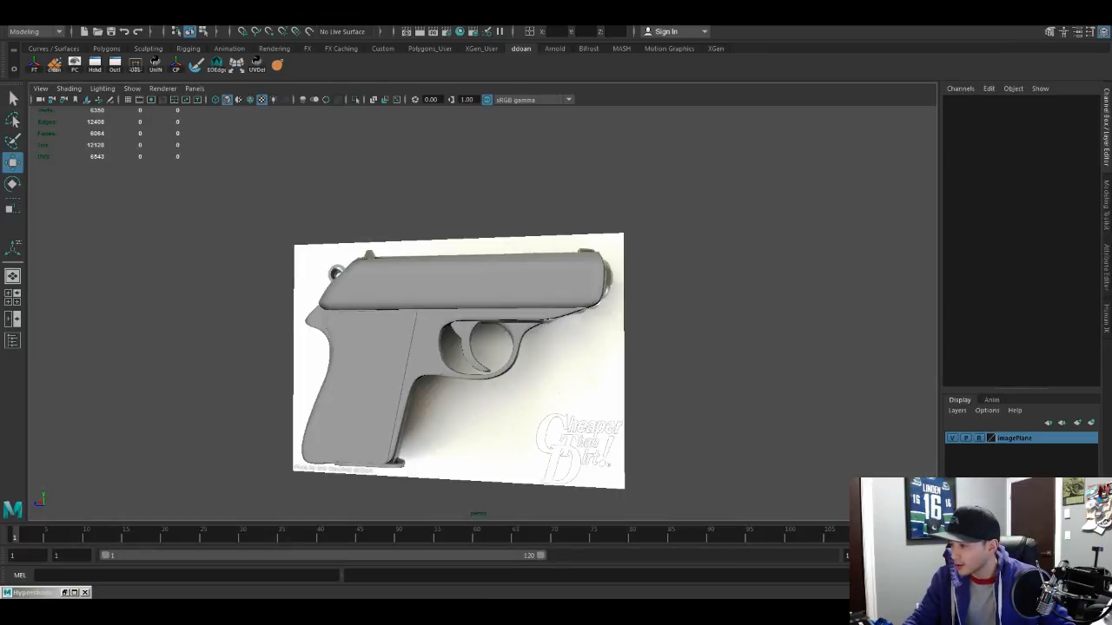
pyautogui.click(463, 335)
pyautogui.scroll(3, 484, 325)
pyautogui.keyDown('alt'); pyautogui.moveTo(486, 325); pyautogui.dragTo(499, 328); pyautogui.keyUp('alt')
pyautogui.click(623, 357)
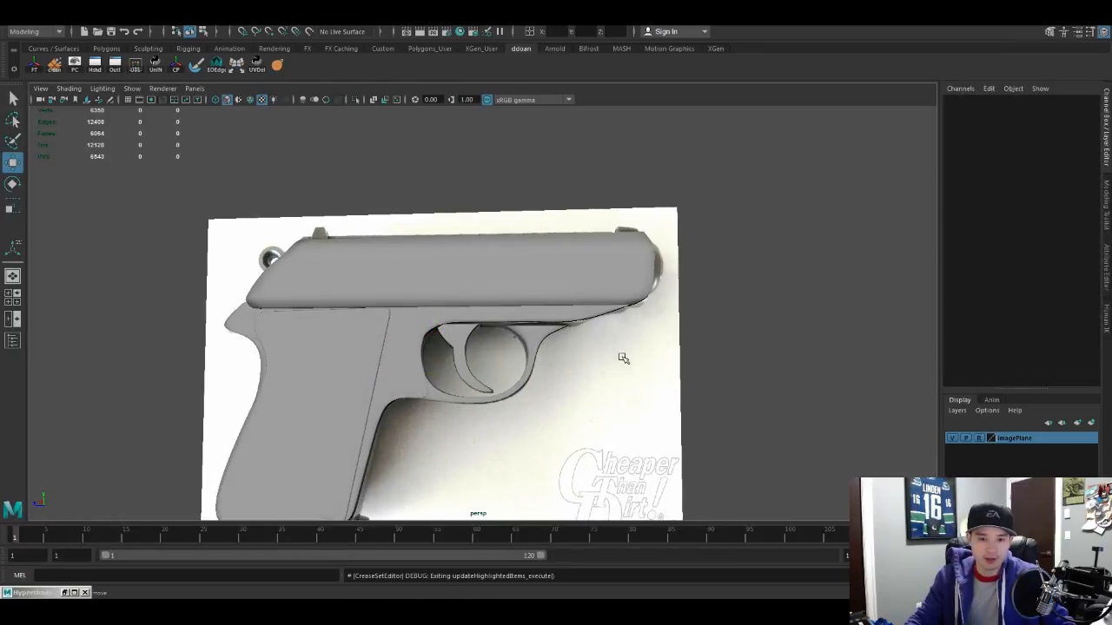
pyautogui.keyDown('alt'); pyautogui.moveTo(622, 357); pyautogui.dragTo(635, 358); pyautogui.keyUp('alt')
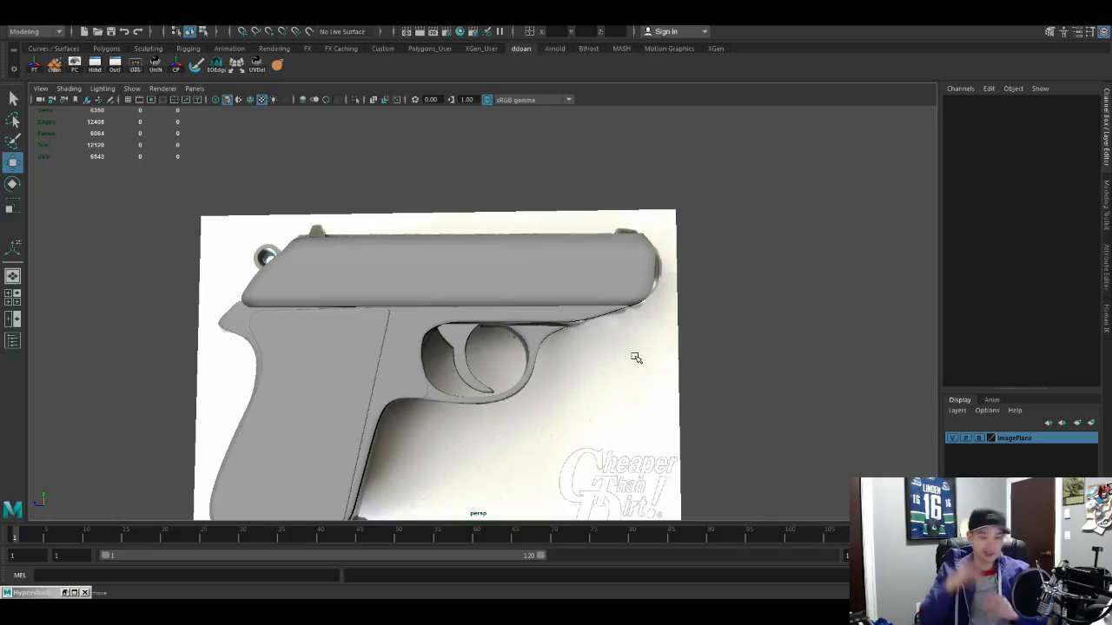
pyautogui.scroll(2, 495, 299)
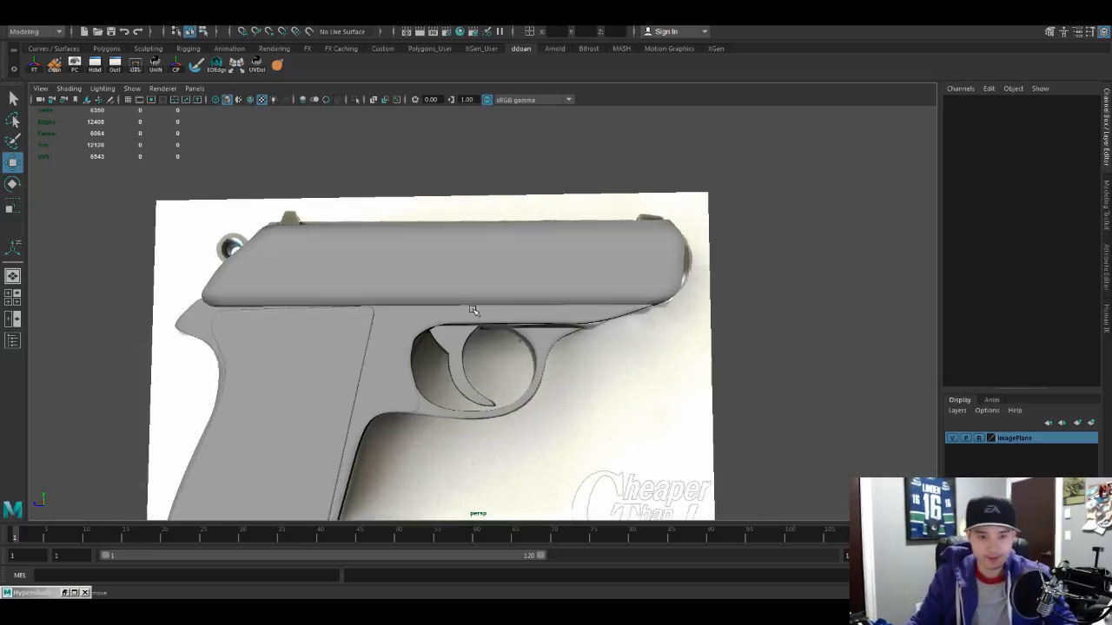
pyautogui.click(492, 271)
pyautogui.scroll(3, 553, 303)
pyautogui.scroll(-3, 536, 330)
pyautogui.keyDown('alt'); pyautogui.moveTo(536, 330); pyautogui.dragTo(457, 366); pyautogui.keyUp('alt')
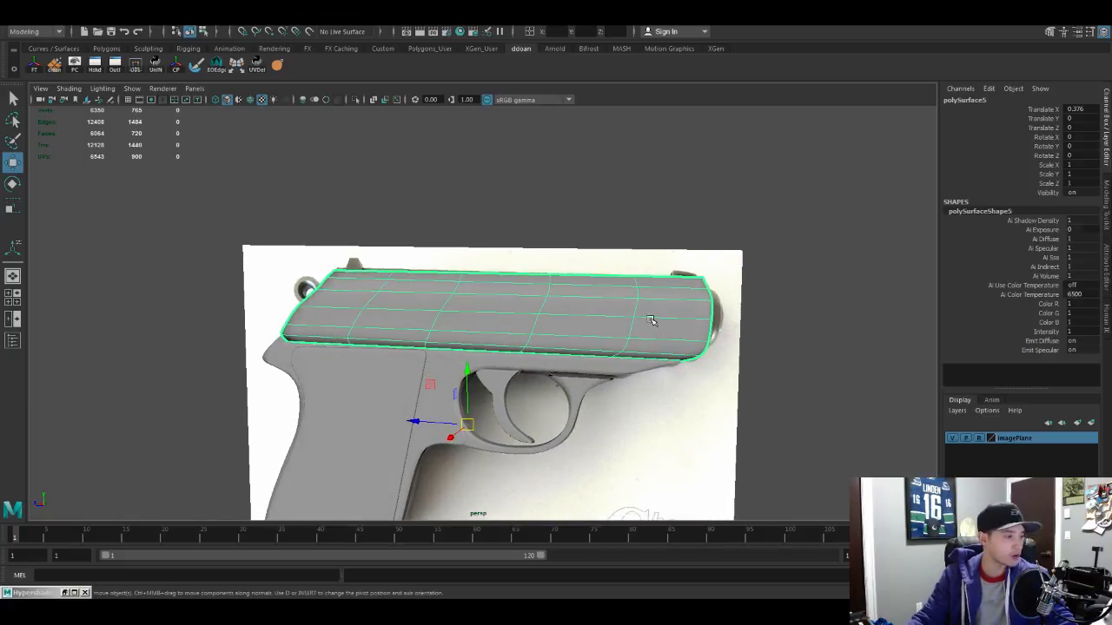
pyautogui.keyDown('alt'); pyautogui.moveTo(849, 308); pyautogui.dragTo(790, 331); pyautogui.keyUp('alt')
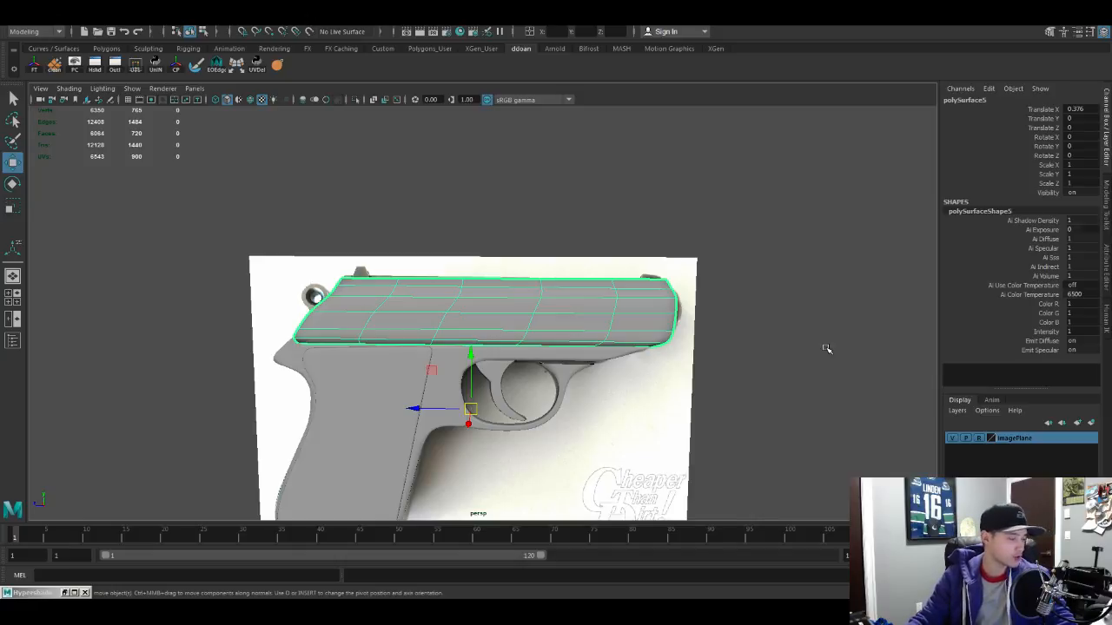
pyautogui.keyDown('alt'); pyautogui.moveTo(795, 320); pyautogui.dragTo(724, 308); pyautogui.keyUp('alt')
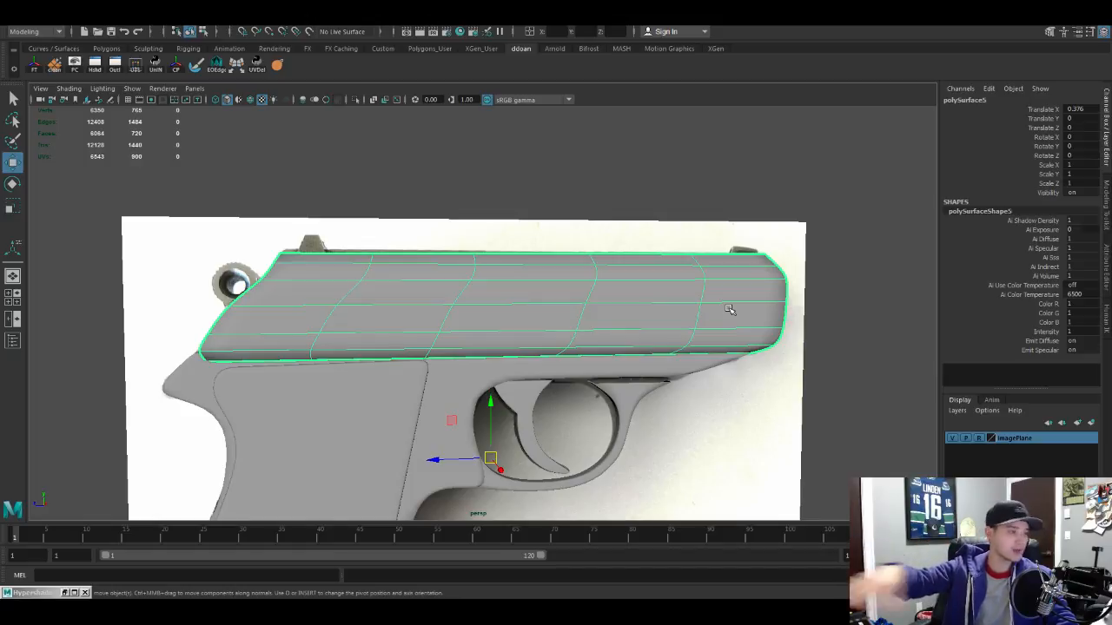
pyautogui.scroll(-3, 713, 309)
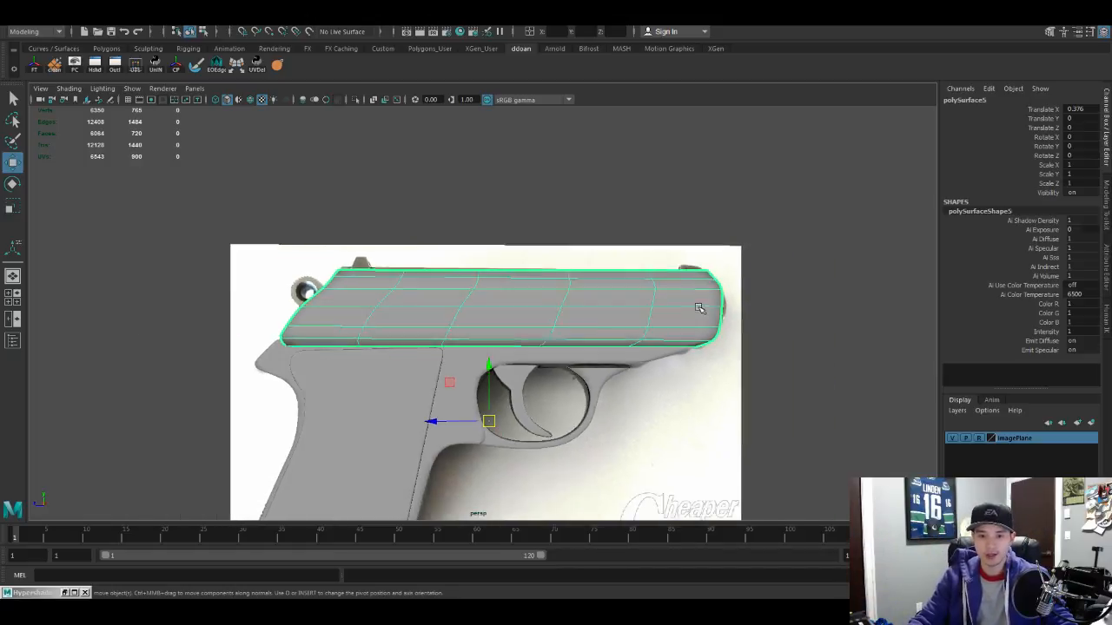
pyautogui.keyDown('alt'); pyautogui.moveTo(698, 308); pyautogui.dragTo(699, 343); pyautogui.keyUp('alt')
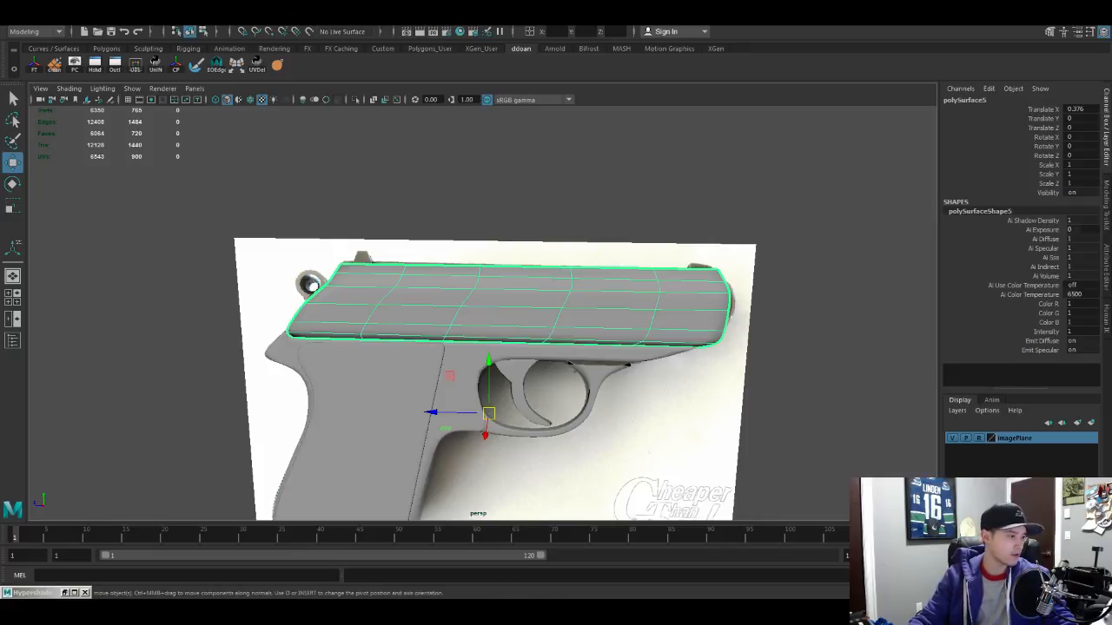
pyautogui.moveTo(707, 340)
pyautogui.keyDown('alt'); pyautogui.mouseDown()
pyautogui.moveTo(724, 339)
pyautogui.moveTo(586, 325)
pyautogui.moveTo(742, 344)
pyautogui.moveTo(722, 385)
pyautogui.moveTo(707, 346)
pyautogui.mouseUp(); pyautogui.keyUp('alt')
# Step: With the slide deselected, trace the front sight in the side view with a four-point polygon face
pyautogui.press('space')
pyautogui.scroll(-2, 779, 414)
pyautogui.press('space')
pyautogui.scroll(4, 628, 308)
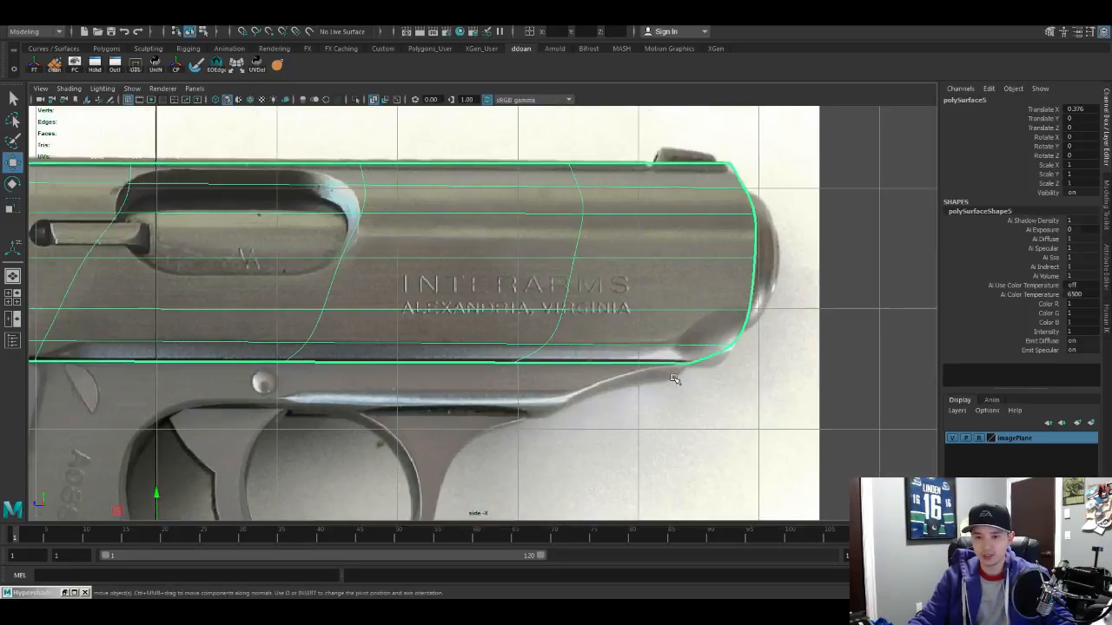
pyautogui.scroll(-4, 628, 307)
pyautogui.scroll(3, 633, 333)
pyautogui.scroll(3, 634, 333)
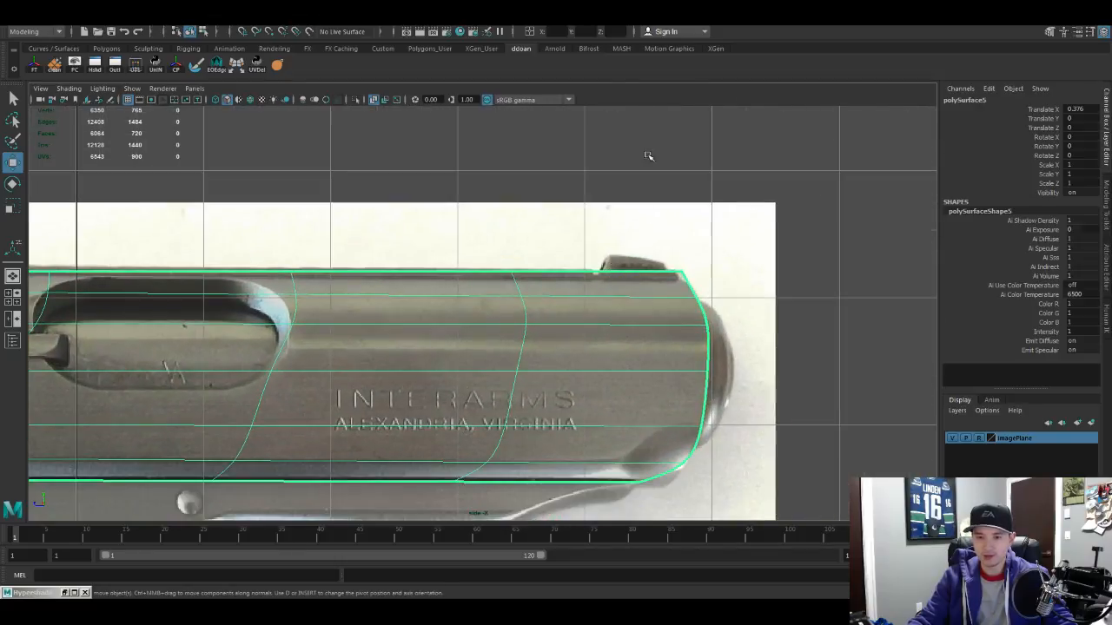
pyautogui.click(644, 173)
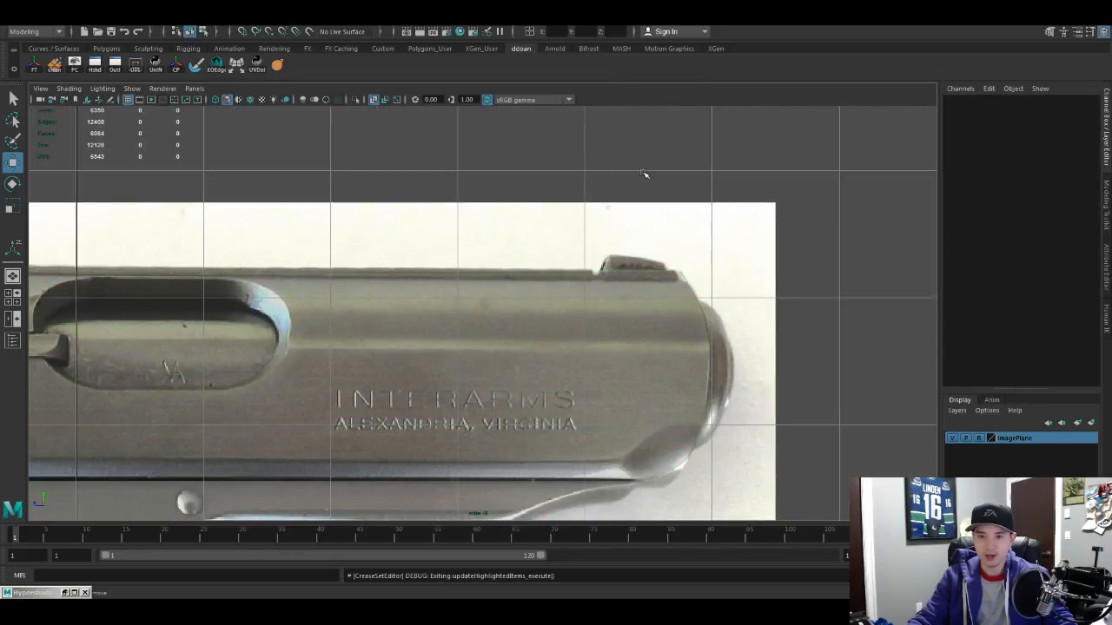
pyautogui.press('y')
pyautogui.keyDown('alt'); pyautogui.moveTo(618, 293); pyautogui.dragTo(597, 310, button='middle'); pyautogui.keyUp('alt')
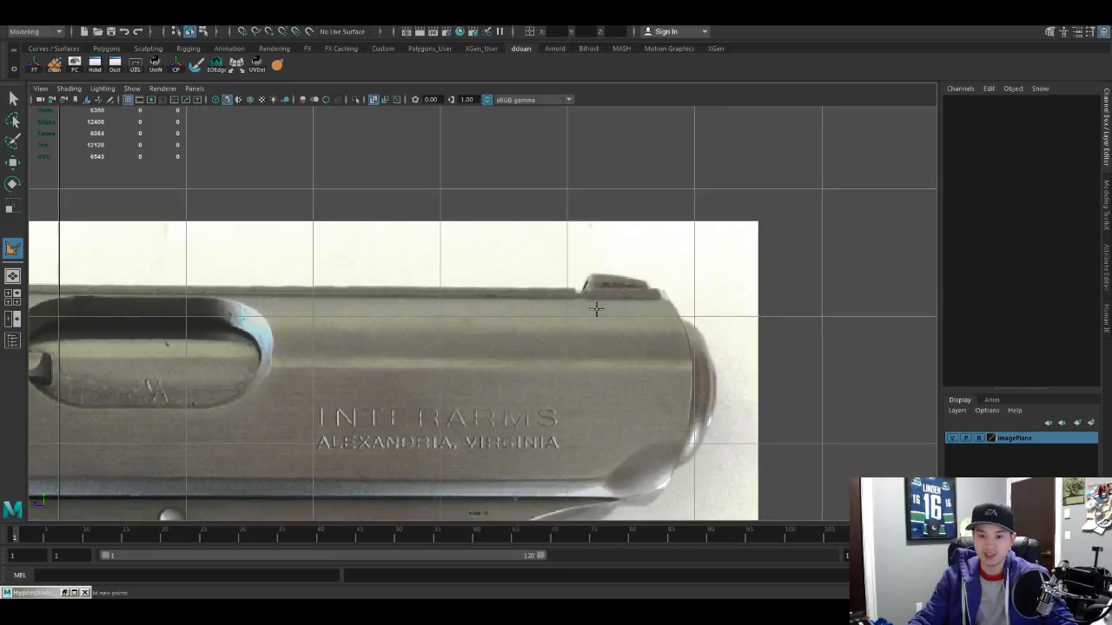
pyautogui.click(591, 277)
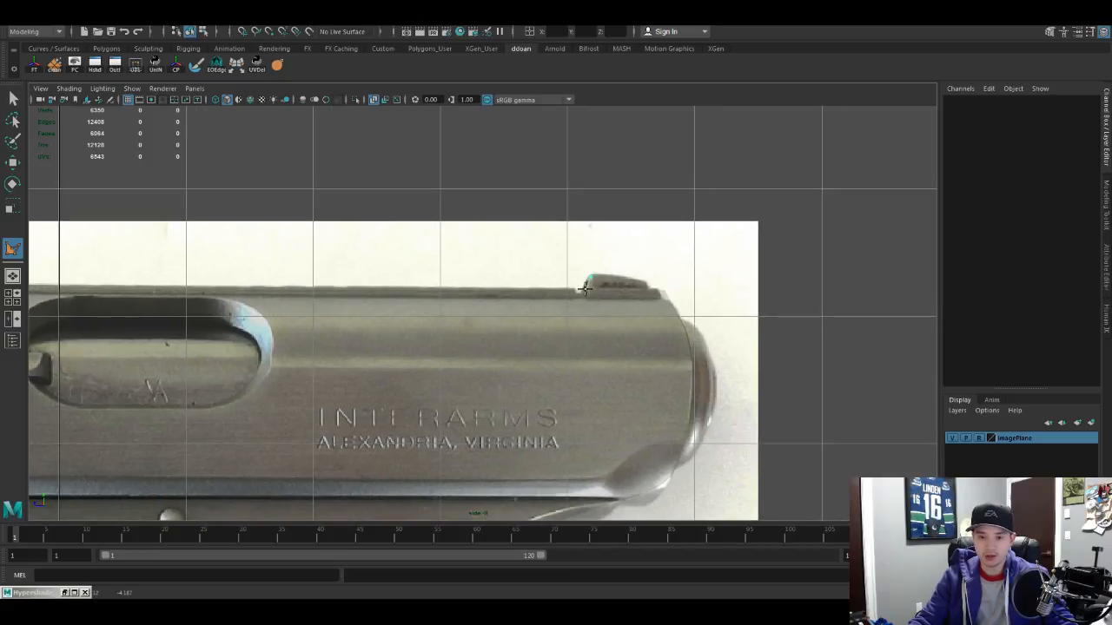
pyautogui.click(652, 296)
pyautogui.click(645, 284)
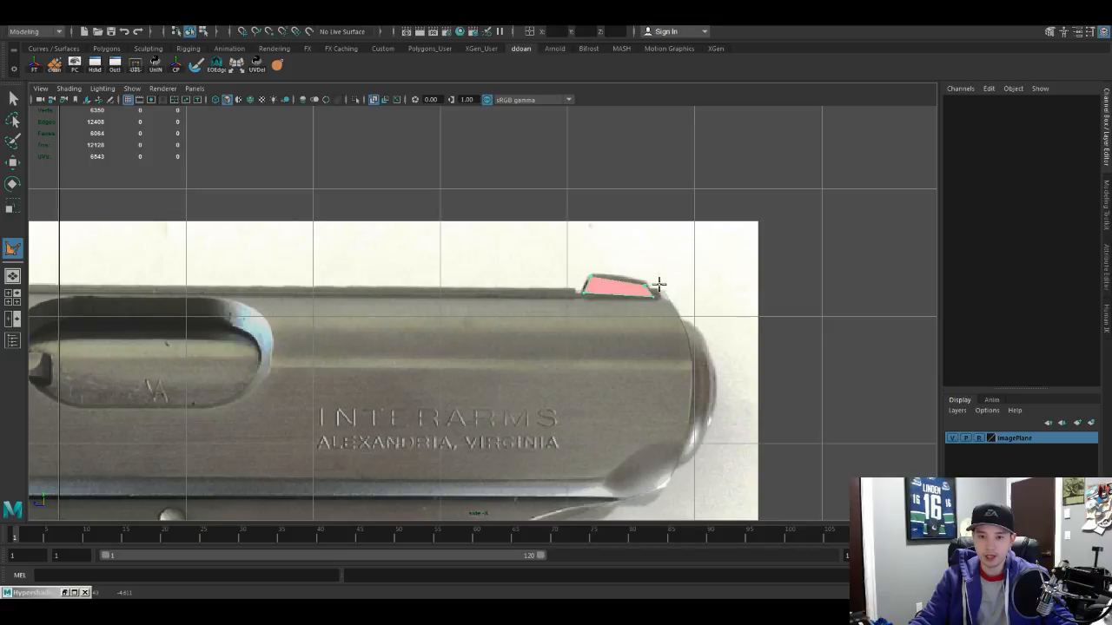
pyautogui.press('Return')
pyautogui.press('w')
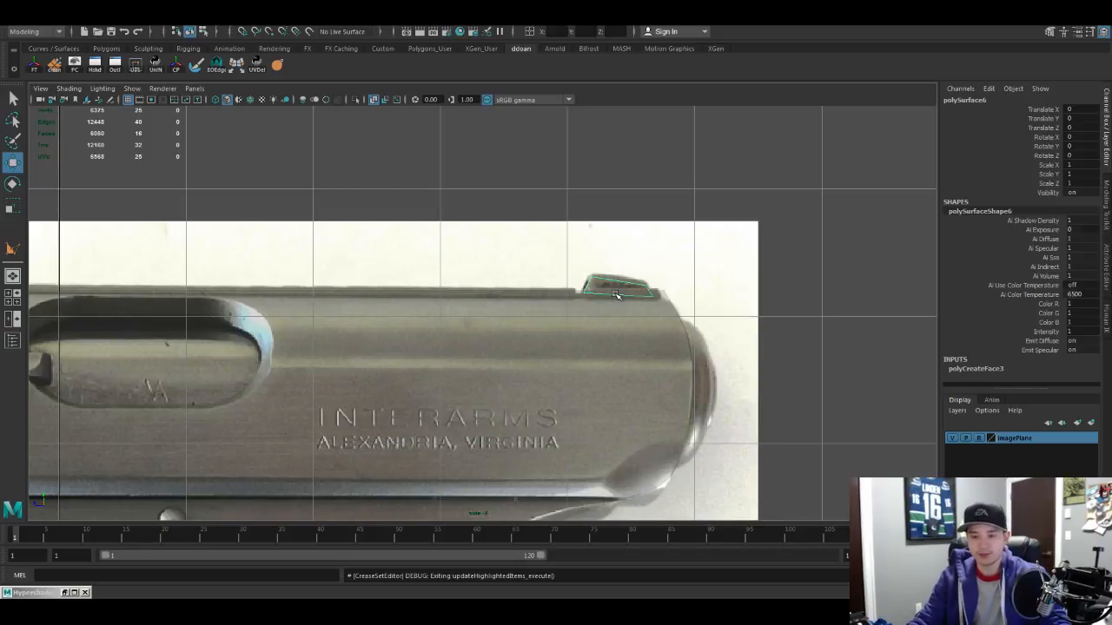
# Step: Move the new front sight face sideways to Translate X 0.137, above the slide's front end
pyautogui.press('space')
pyautogui.press('space')
pyautogui.scroll(2, 653, 270)
pyautogui.keyDown('alt'); pyautogui.moveTo(633, 236); pyautogui.dragTo(660, 294); pyautogui.keyUp('alt')
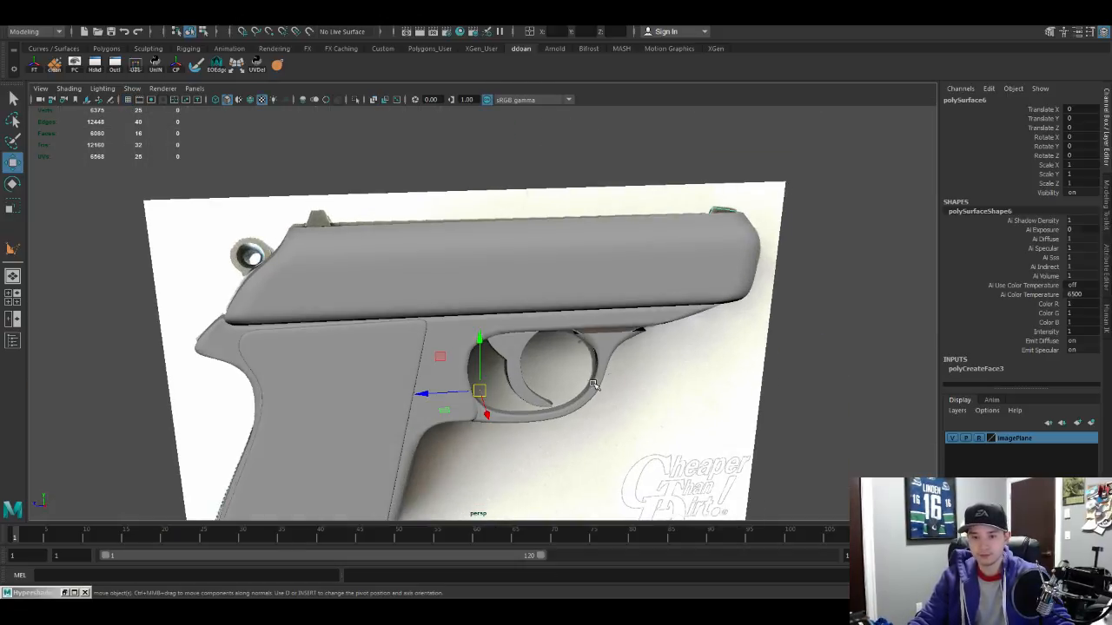
pyautogui.press('f')
pyautogui.scroll(-5, 527, 408)
pyautogui.keyDown('alt'); pyautogui.moveTo(536, 403); pyautogui.dragTo(491, 332); pyautogui.keyUp('alt')
pyautogui.press('f')
pyautogui.keyDown('alt'); pyautogui.moveTo(442, 298); pyautogui.dragTo(423, 313); pyautogui.keyUp('alt')
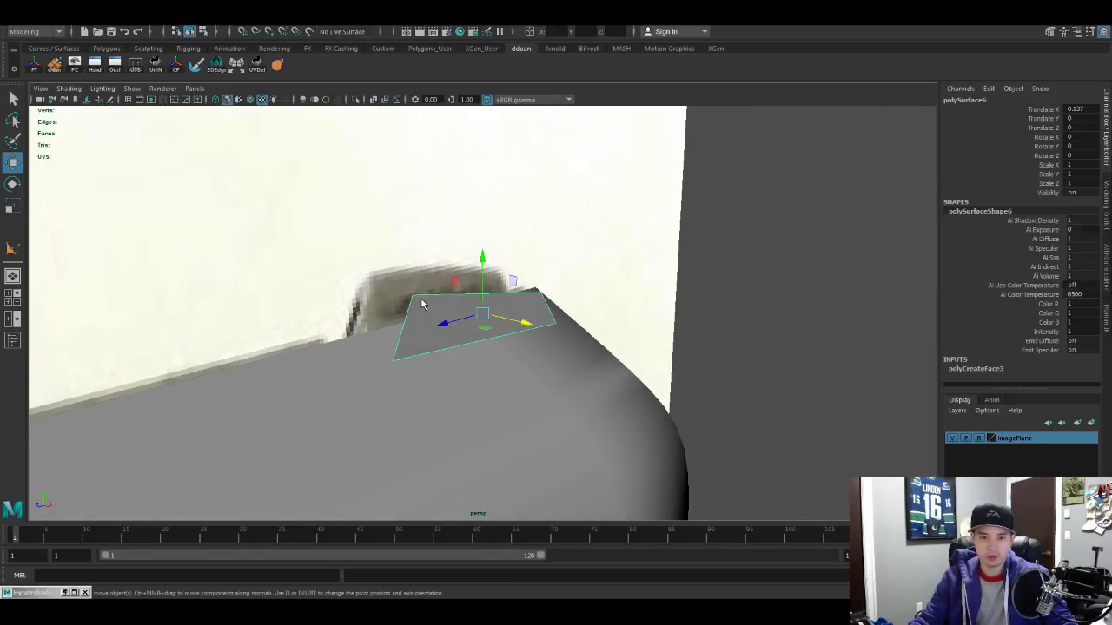
# Step: Set UV Boundary Smoothing to Preserve Edges and Corners on the front sight face and on the slide
pyautogui.hotkey('ctrl', 'a')
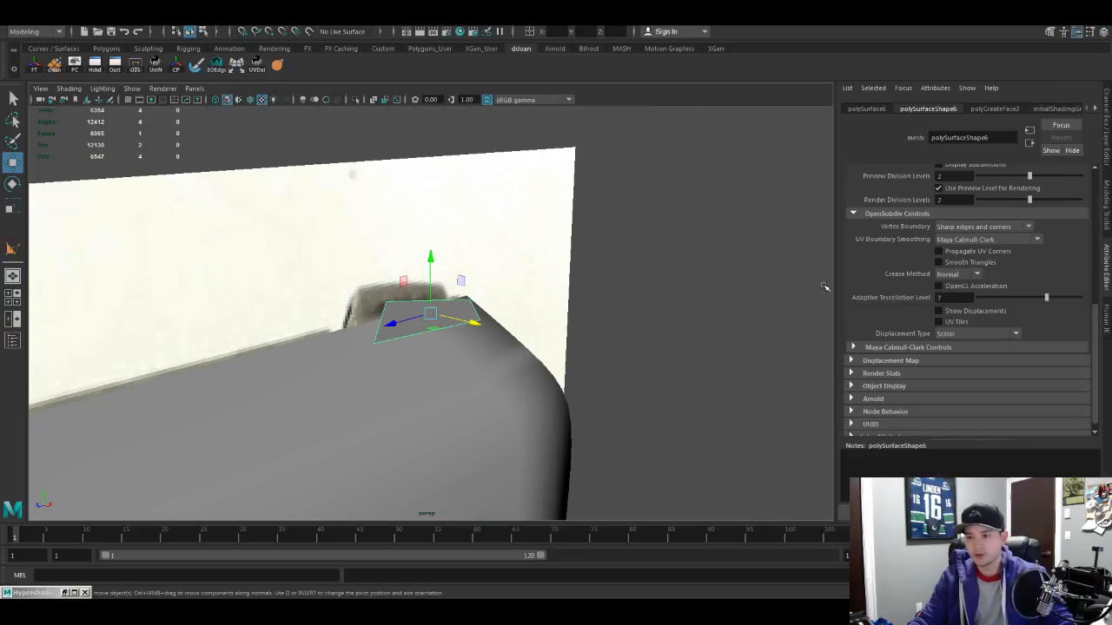
pyautogui.click(987, 239)
pyautogui.click(977, 259)
pyautogui.keyDown('alt'); pyautogui.moveTo(278, 357); pyautogui.dragTo(487, 319); pyautogui.keyUp('alt')
pyautogui.click(488, 317)
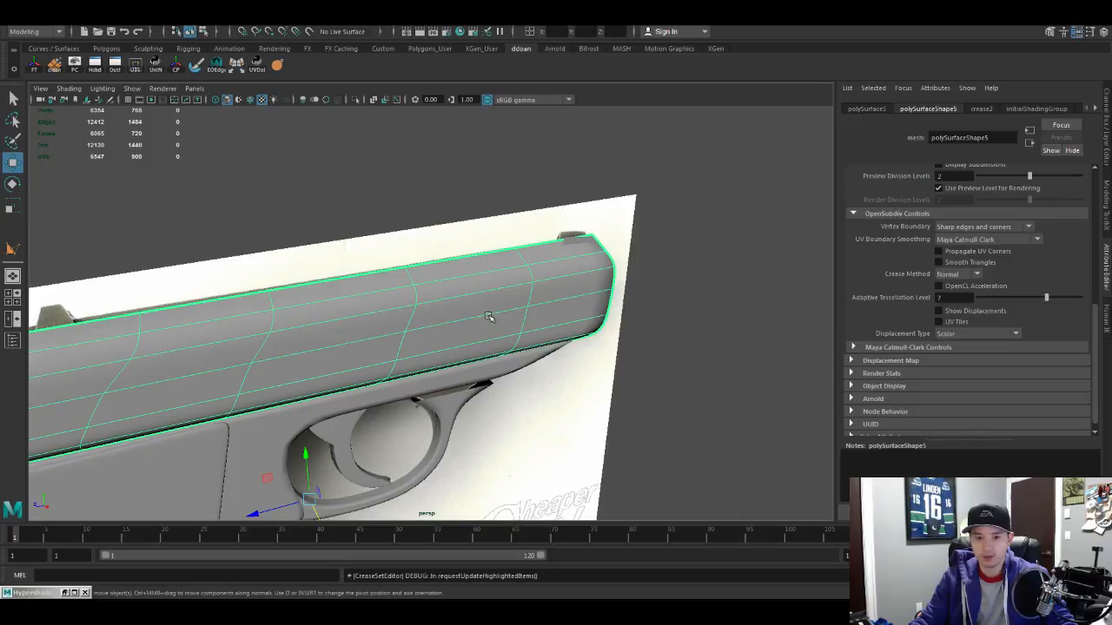
pyautogui.click(953, 239)
pyautogui.click(951, 261)
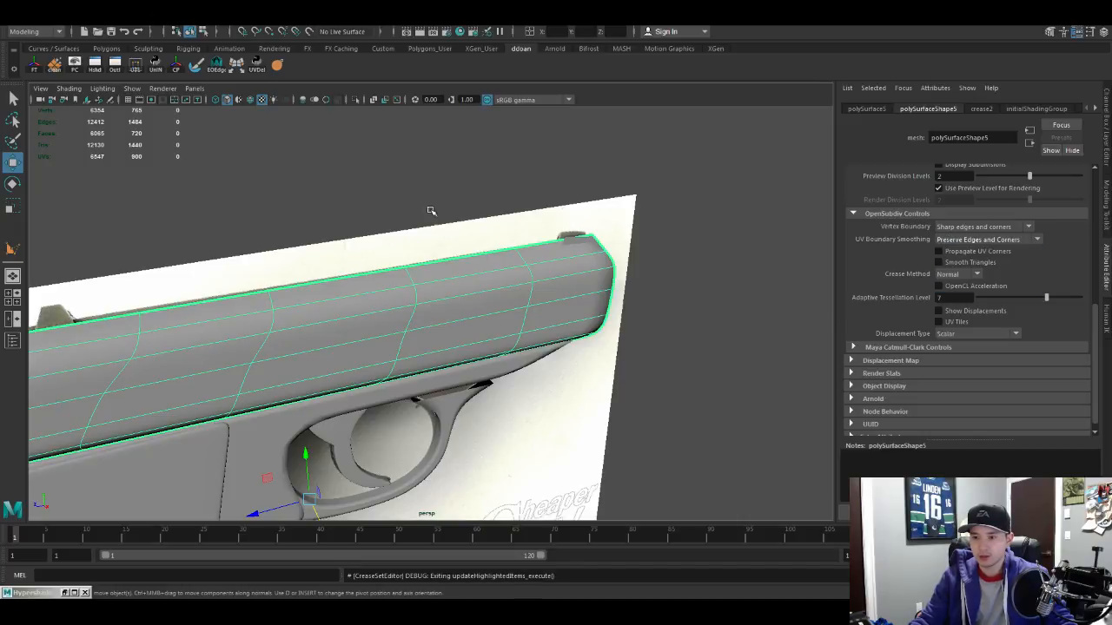
# Step: Check the frame's UV Boundary Smoothing and set the grip panel's to Preserve Edges and Corners
pyautogui.keyDown('alt'); pyautogui.moveTo(431, 210); pyautogui.dragTo(474, 235); pyautogui.keyUp('alt')
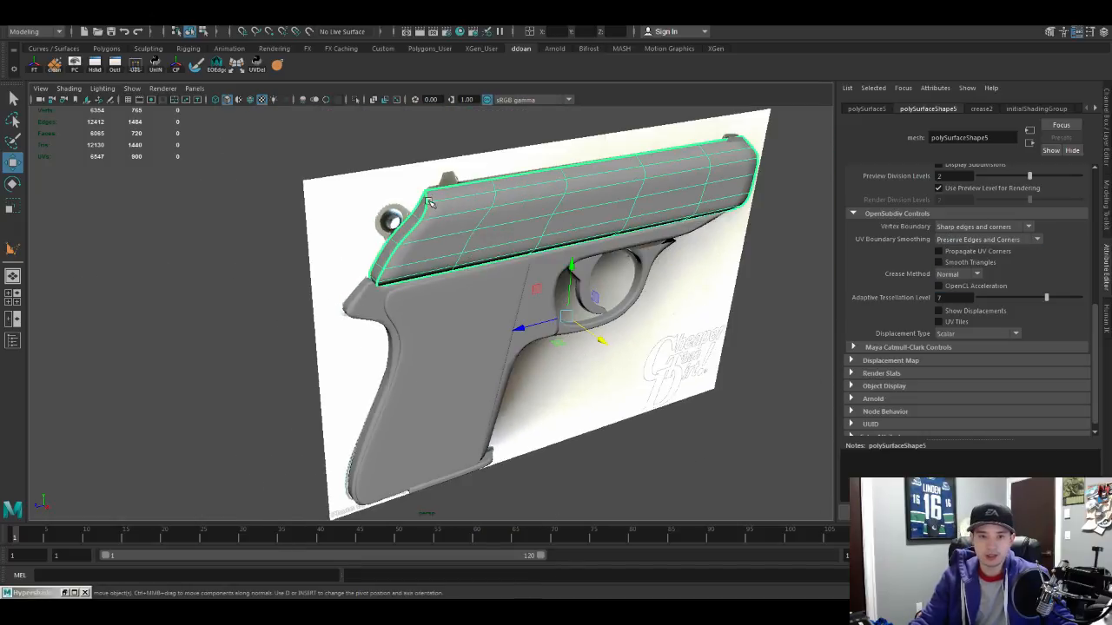
pyautogui.click(401, 300)
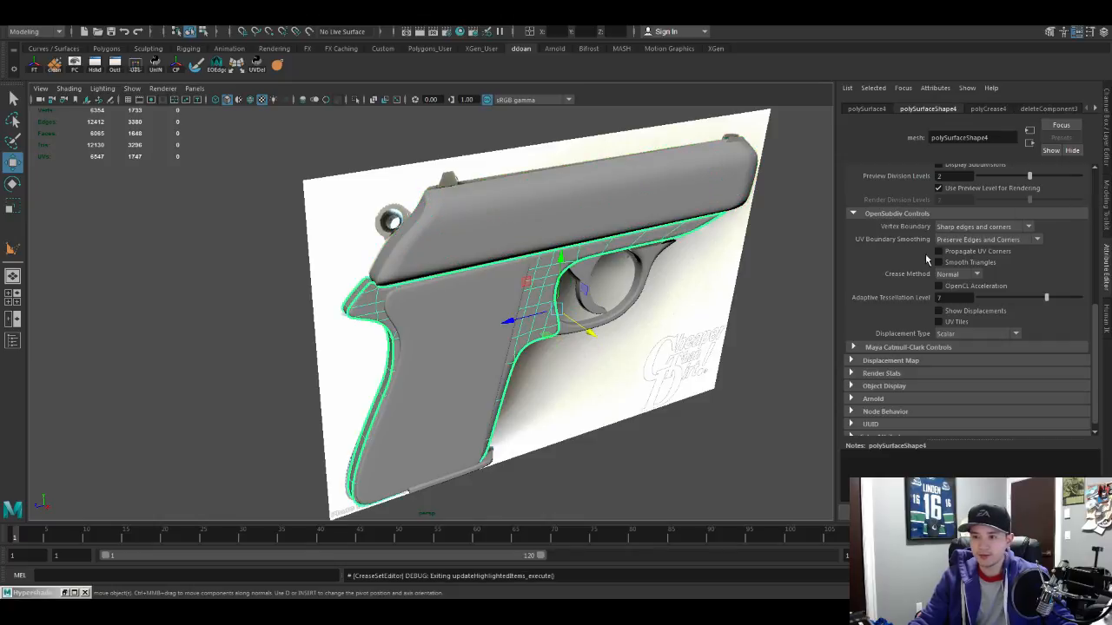
pyautogui.click(494, 328)
pyautogui.click(953, 239)
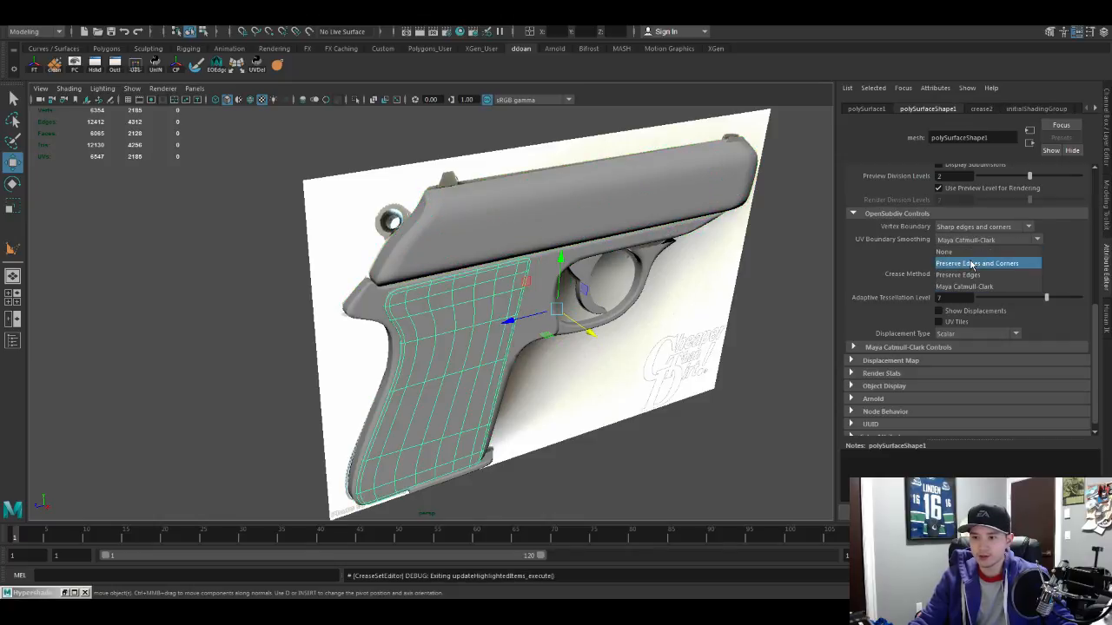
pyautogui.click(951, 263)
# Step: Set UV Boundary Smoothing to Preserve Edges and Corners on the trigger and the trigger guard, then clear the selection
pyautogui.scroll(4, 608, 314)
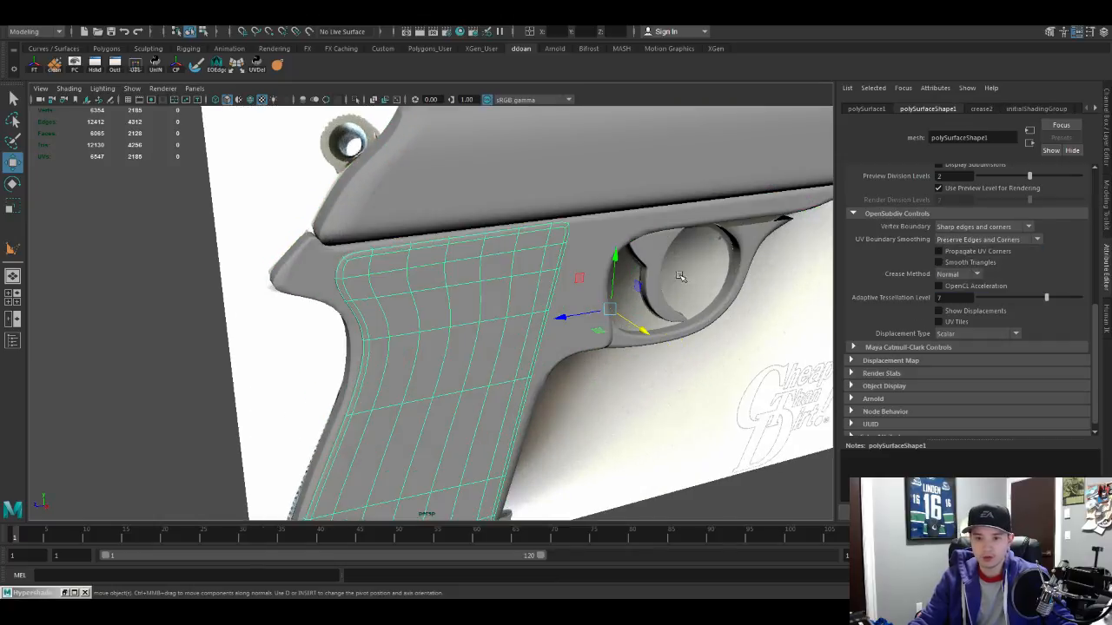
pyautogui.click(653, 278)
pyautogui.click(964, 240)
pyautogui.click(956, 261)
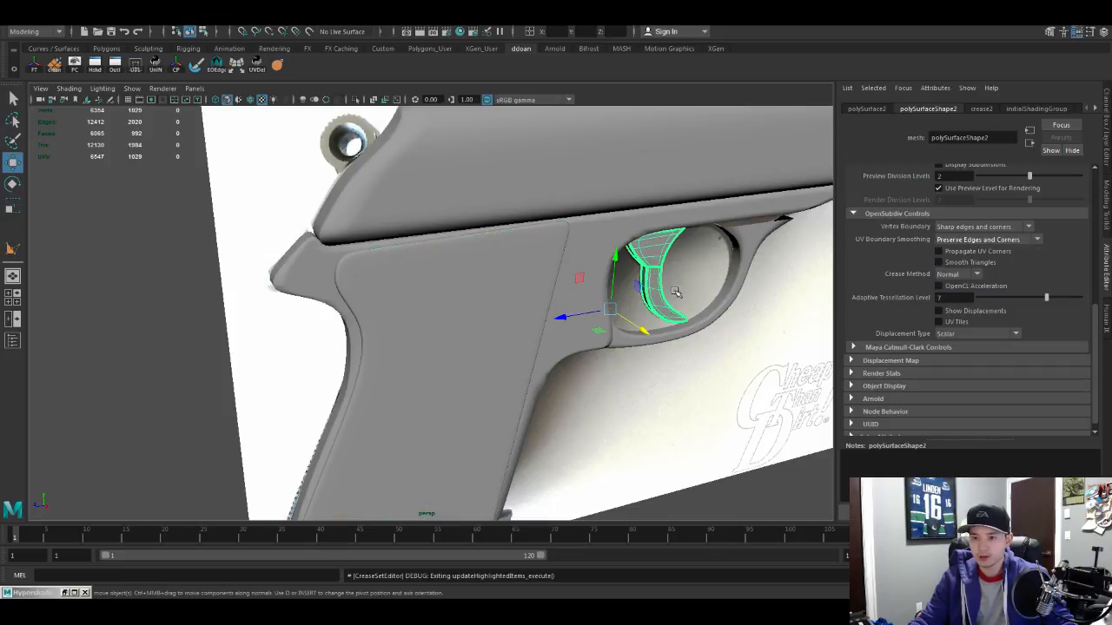
pyautogui.click(732, 265)
pyautogui.click(964, 240)
pyautogui.click(956, 262)
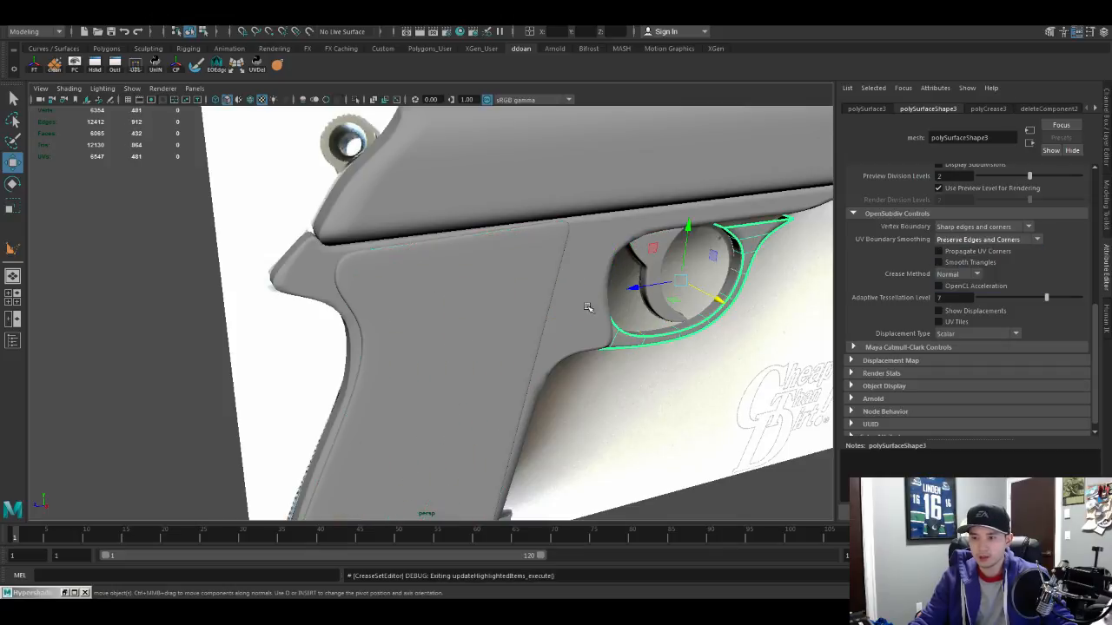
pyautogui.press('a')
pyautogui.click(714, 296)
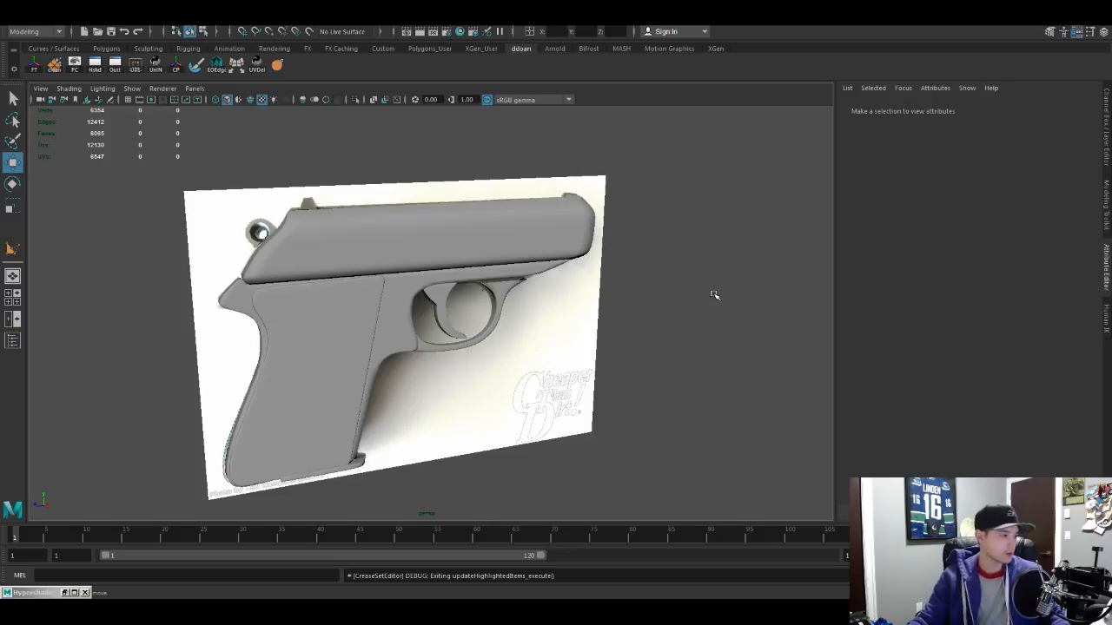
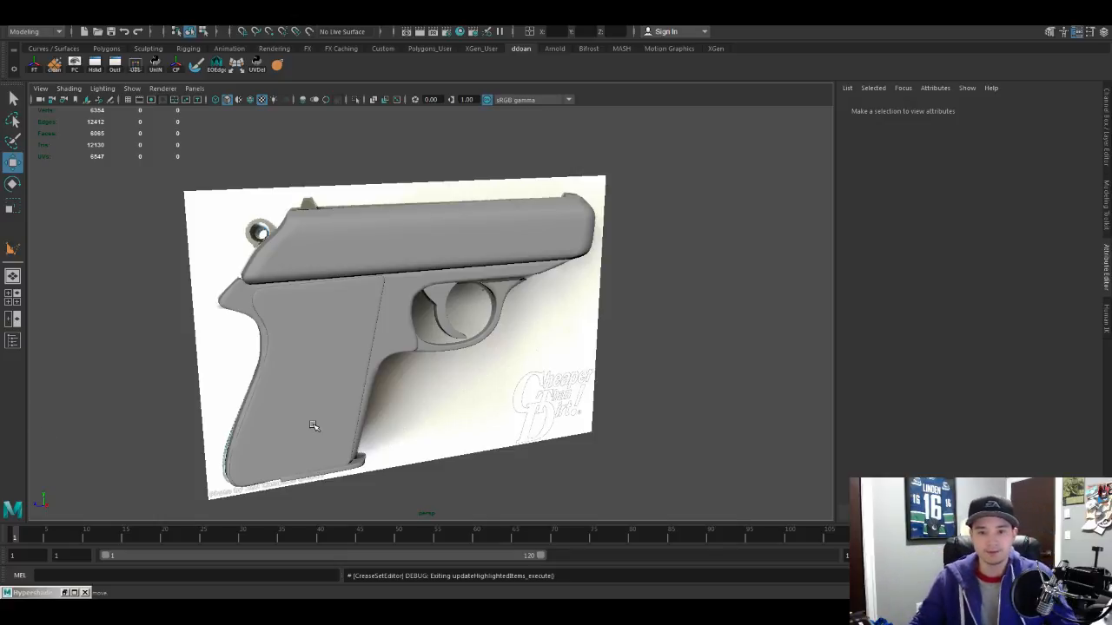
# Step: Review the pistol against the reference image, selecting the frame and the slide in turn
pyautogui.keyDown('alt'); pyautogui.moveTo(524, 450); pyautogui.dragTo(497, 423); pyautogui.keyUp('alt')
pyautogui.scroll(3, 490, 434)
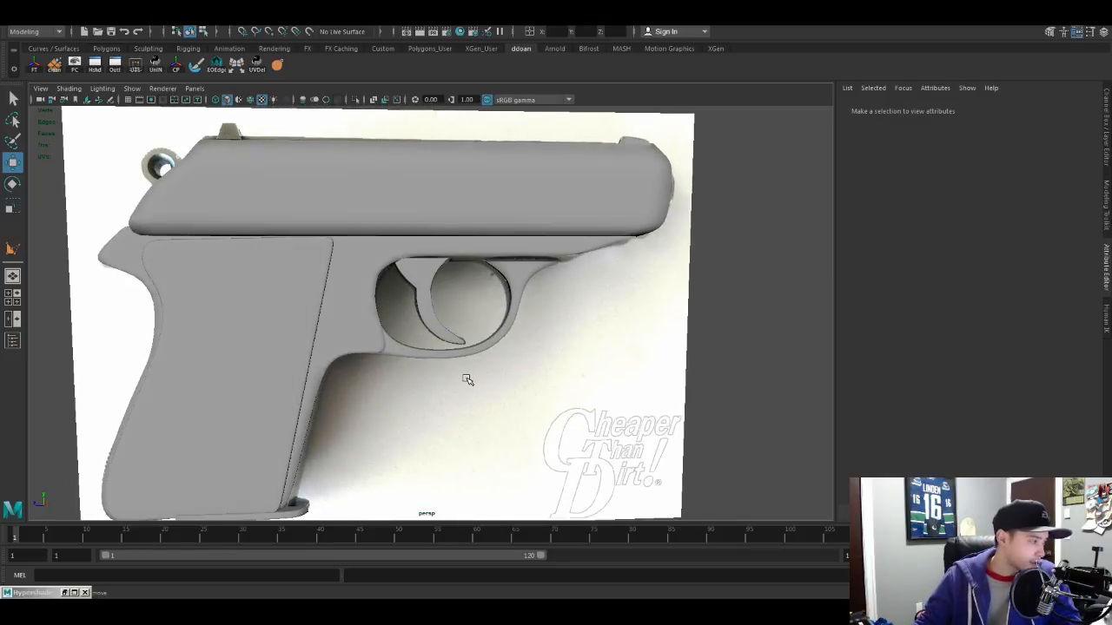
pyautogui.scroll(2, 337, 316)
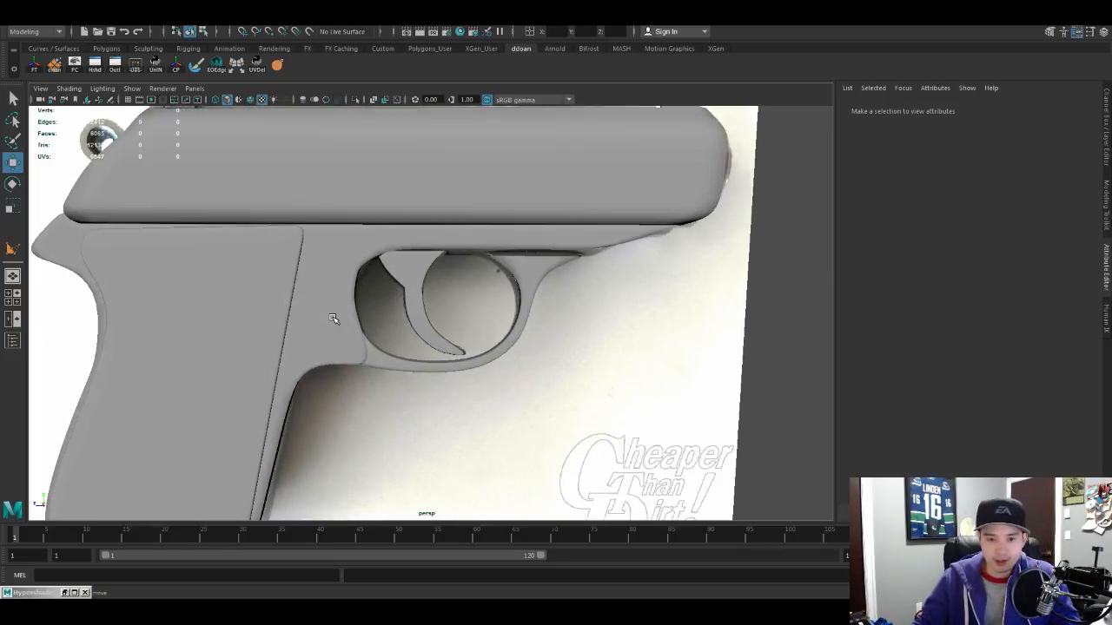
pyautogui.click(337, 318)
pyautogui.press('f')
pyautogui.scroll(-4, 428, 365)
pyautogui.scroll(3, 433, 351)
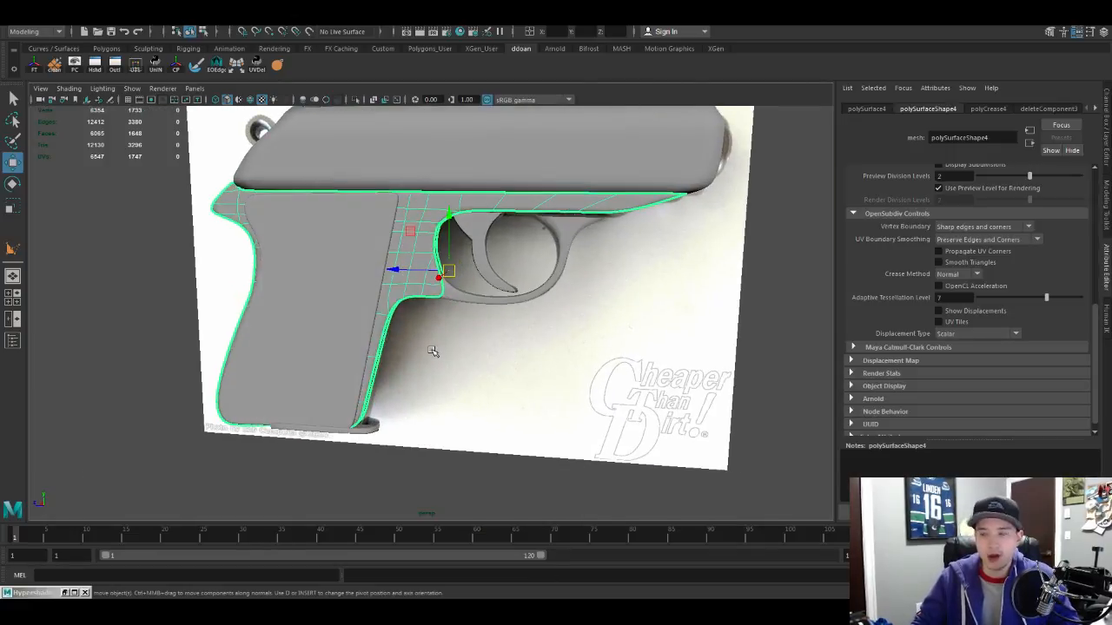
pyautogui.keyDown('alt'); pyautogui.moveTo(512, 384); pyautogui.dragTo(542, 412); pyautogui.keyUp('alt')
pyautogui.click(522, 238)
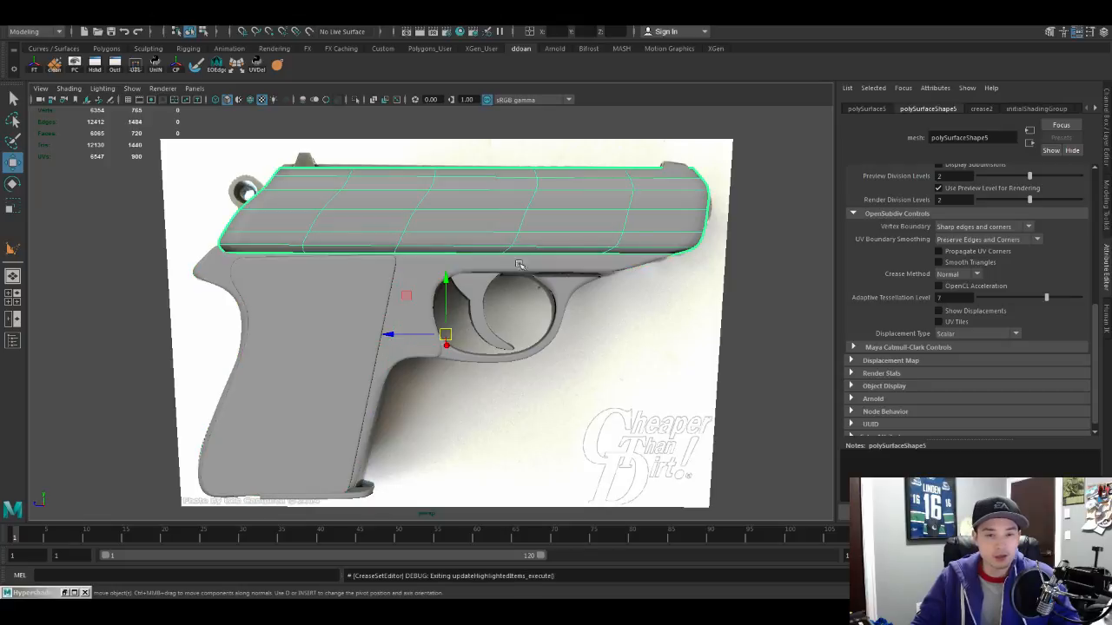
# Step: Insert an edge loop across the front sight face in the side view and raise its top vertex to the reference outline
pyautogui.keyDown('alt'); pyautogui.moveTo(521, 238); pyautogui.dragTo(690, 300); pyautogui.keyUp('alt')
pyautogui.scroll(3, 639, 291)
pyautogui.click(658, 224)
pyautogui.press('f')
pyautogui.scroll(-5, 700, 305)
pyautogui.scroll(-3, 657, 307)
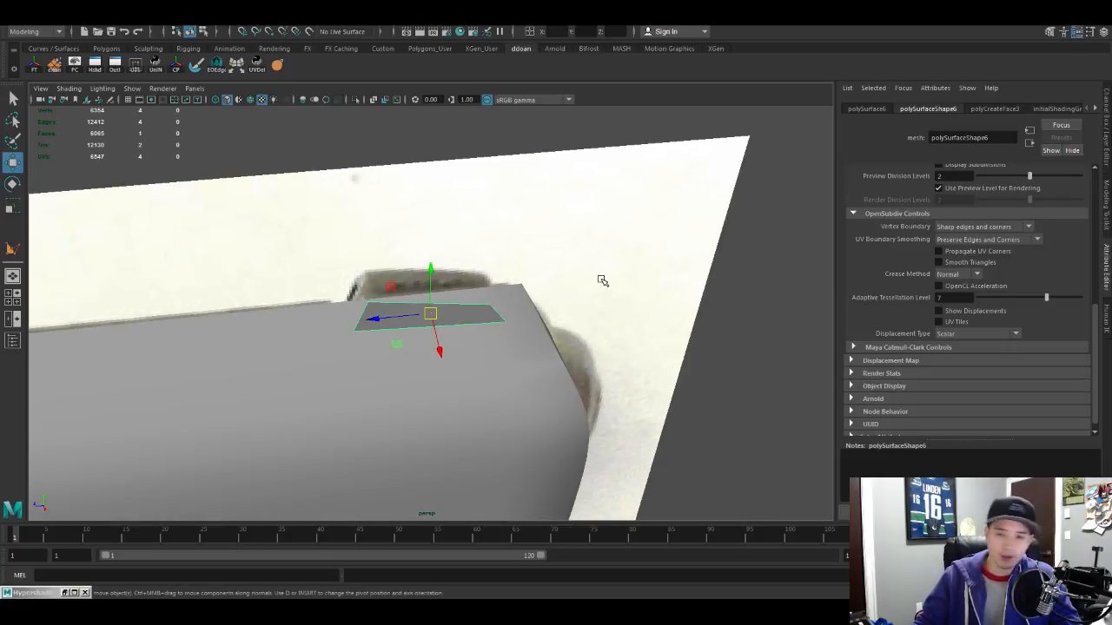
pyautogui.keyDown('alt'); pyautogui.moveTo(581, 304); pyautogui.dragTo(573, 277); pyautogui.keyUp('alt')
pyautogui.press('space')
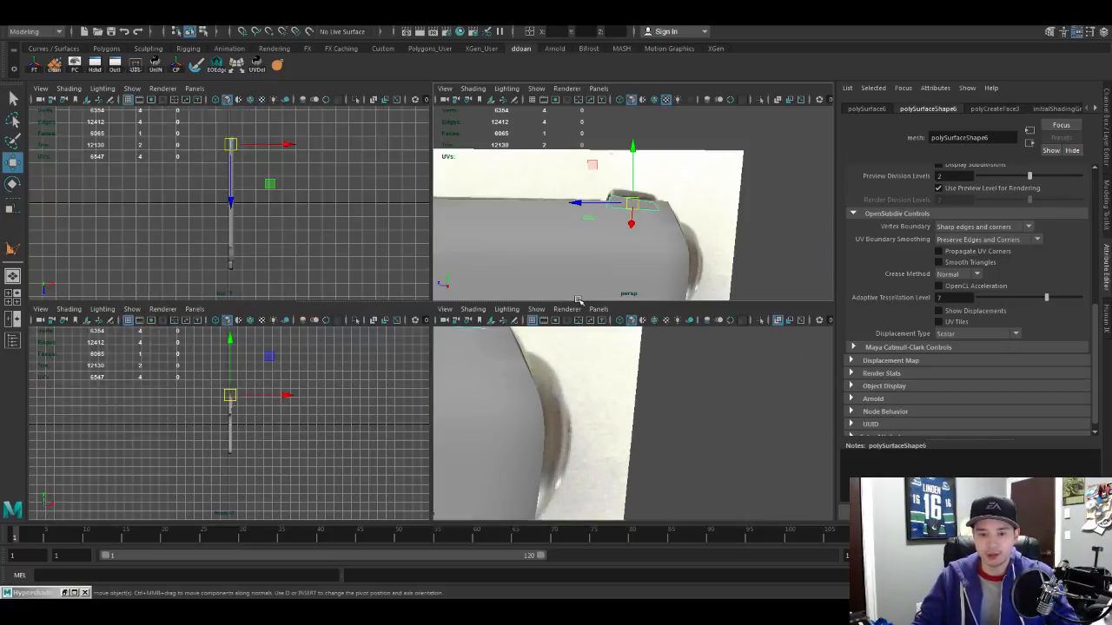
pyautogui.press('space')
pyautogui.scroll(5, 526, 310)
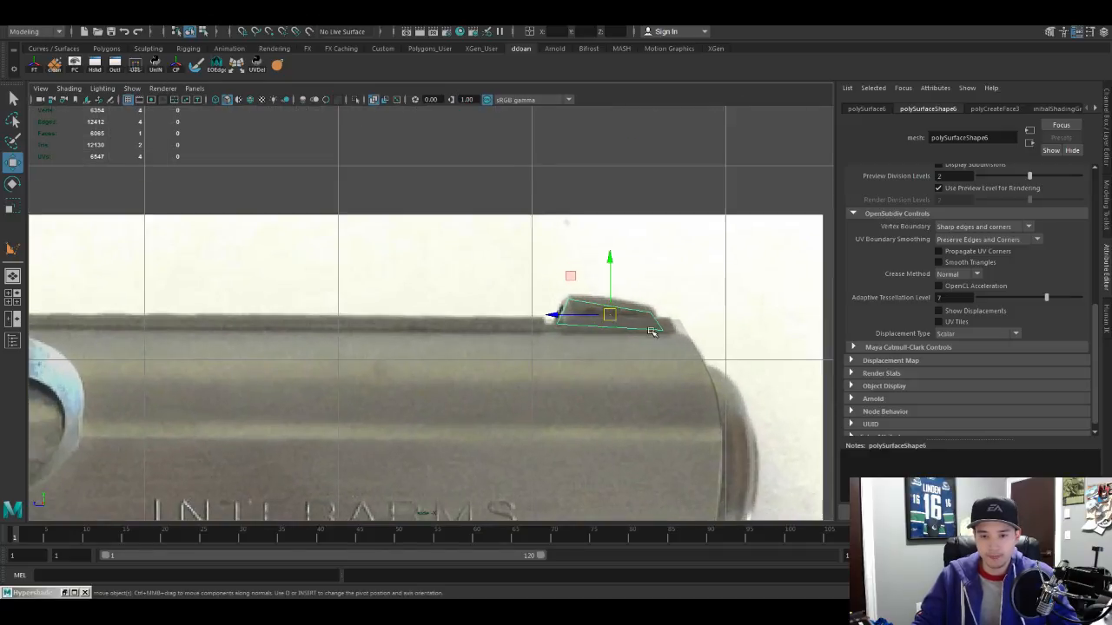
pyautogui.hotkey('ctrl', 'shift', 'x')
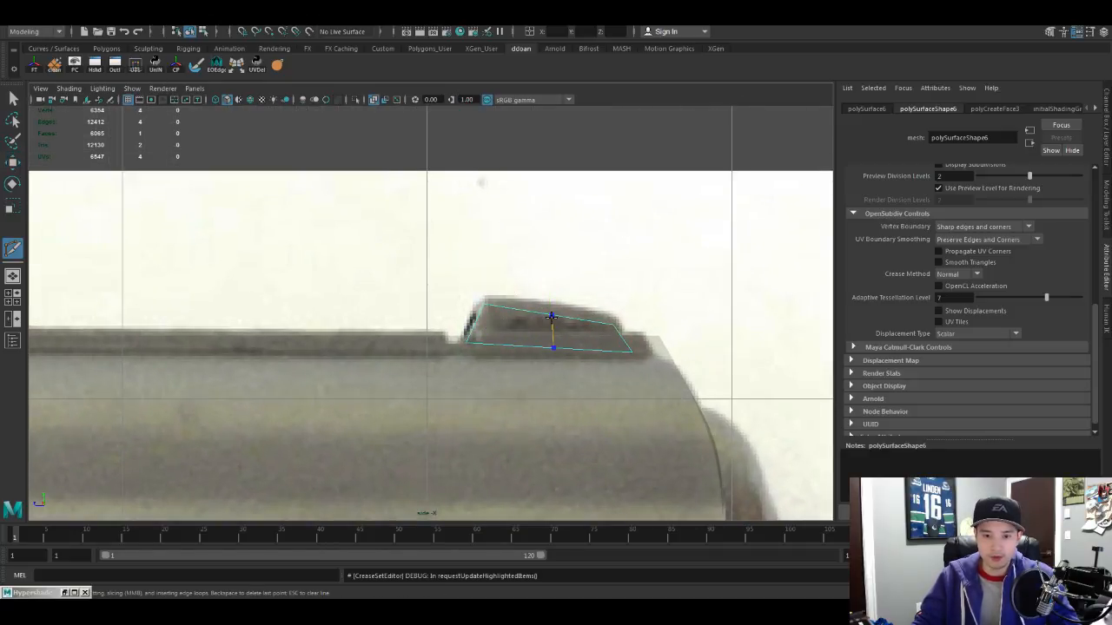
pyautogui.keyDown('ctrl'); pyautogui.click(529, 318); pyautogui.keyUp('ctrl')
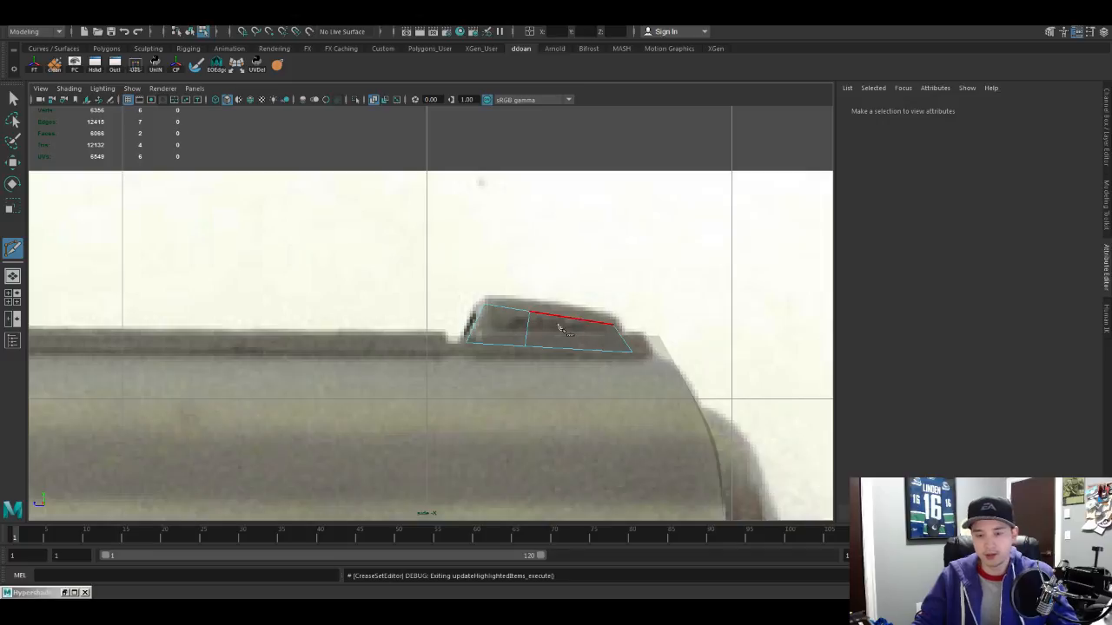
pyautogui.press('w')
pyautogui.click(530, 311)
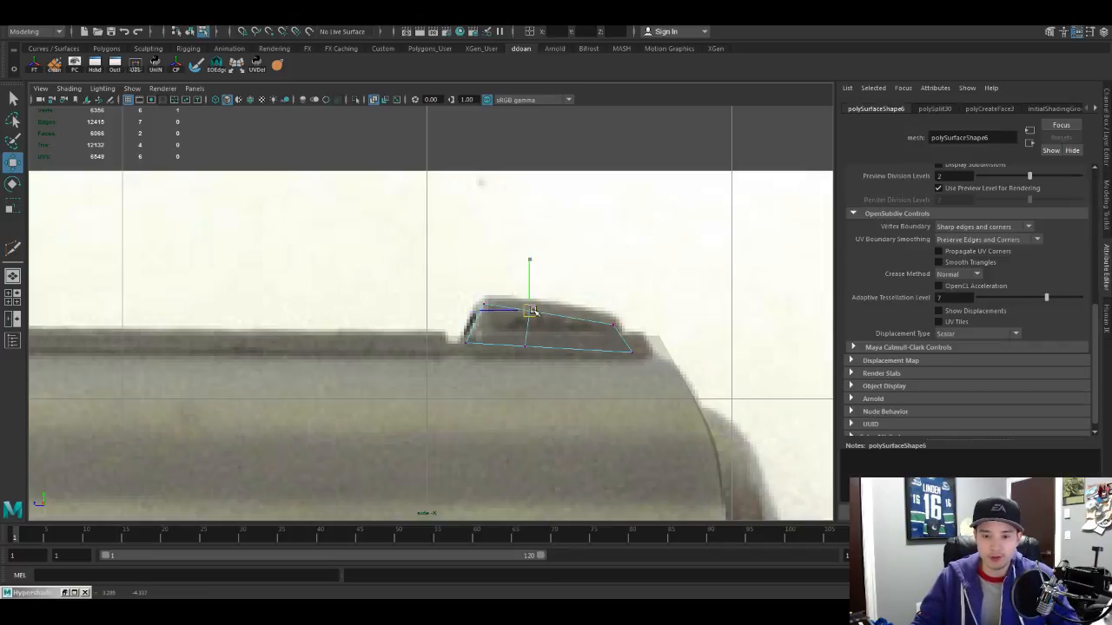
pyautogui.moveTo(530, 311); pyautogui.dragTo(532, 302)
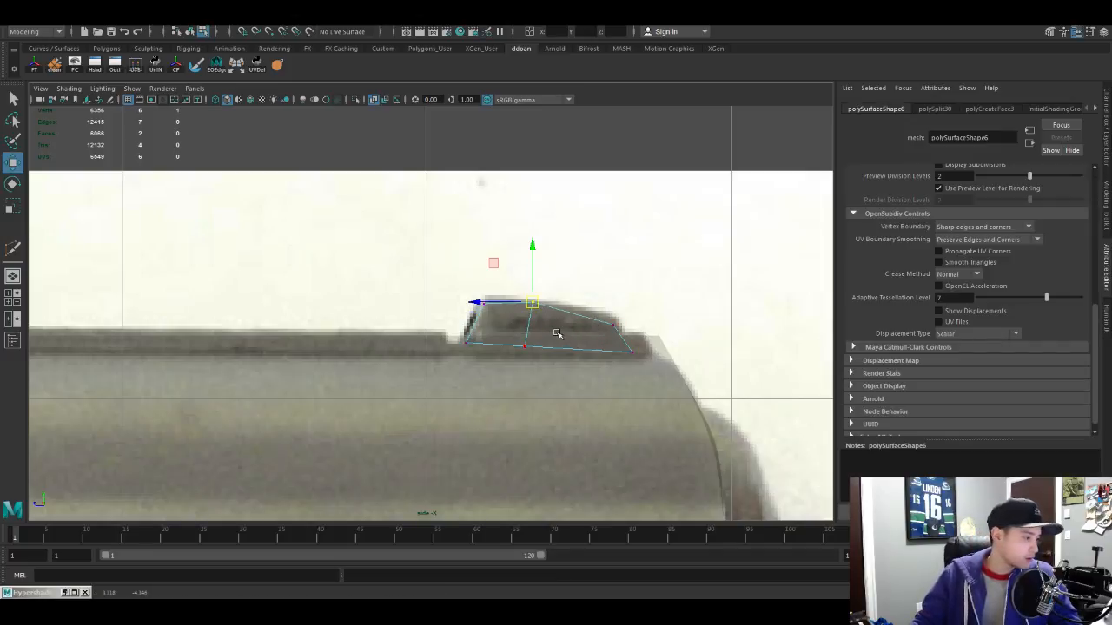
# Step: Insert a second edge loop nearer the muzzle end of the front sight face and fit its top vertex to the reference curve
pyautogui.keyDown('alt'); pyautogui.moveTo(540, 342); pyautogui.dragTo(588, 338, button='right'); pyautogui.keyUp('alt')
pyautogui.keyDown('alt'); pyautogui.moveTo(588, 338); pyautogui.dragTo(558, 343, button='middle'); pyautogui.keyUp('alt')
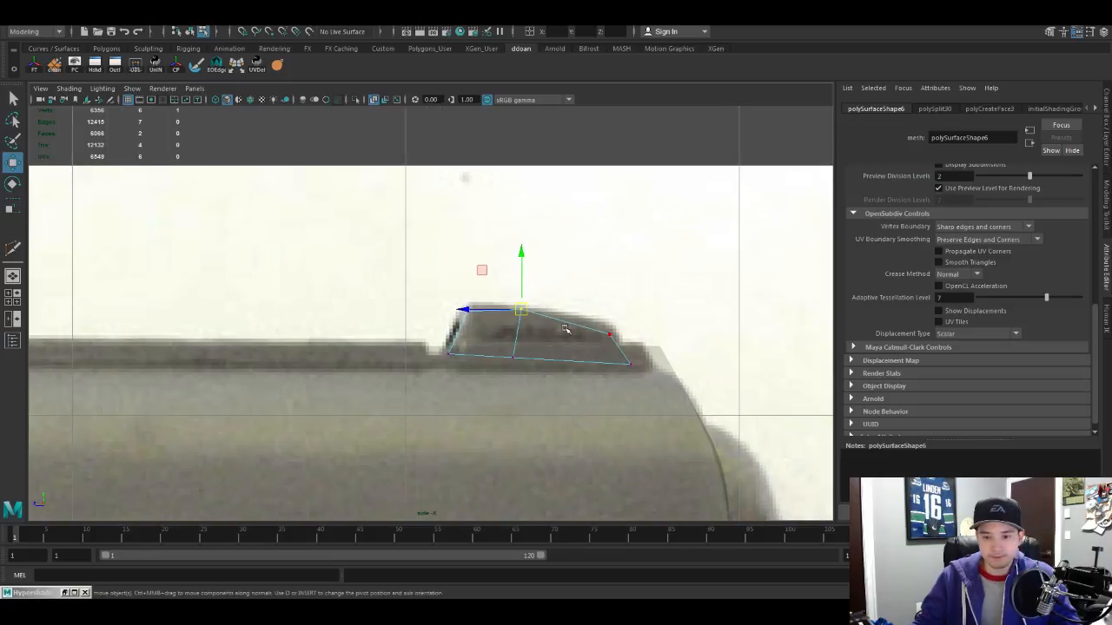
pyautogui.hotkey('ctrl', 'shift', 'x')
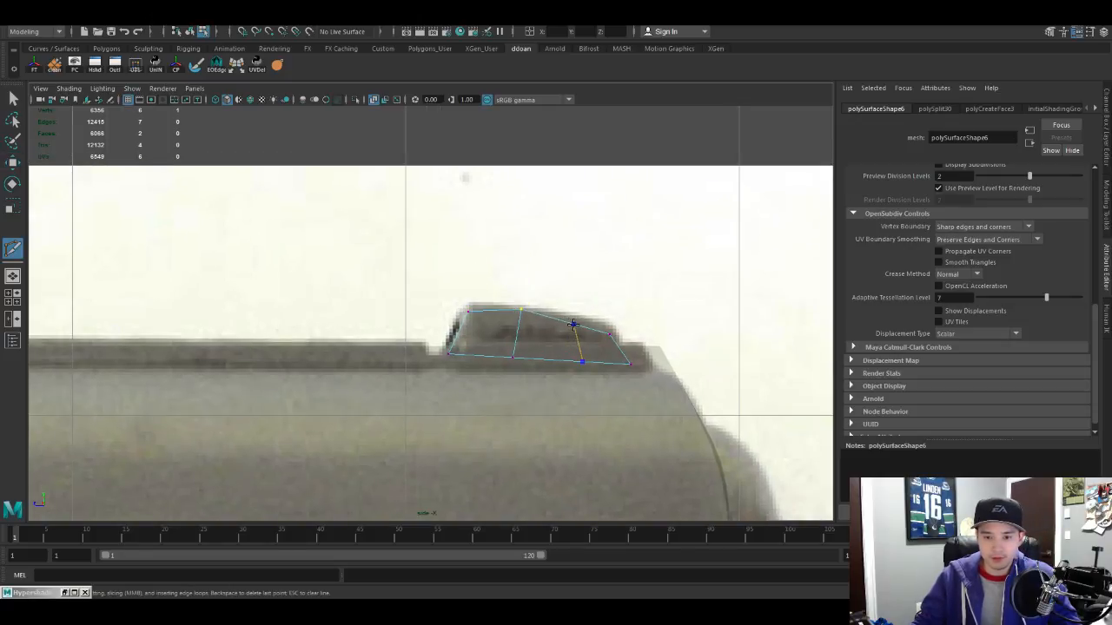
pyautogui.keyDown('ctrl'); pyautogui.click(572, 325); pyautogui.keyUp('ctrl')
pyautogui.press('w')
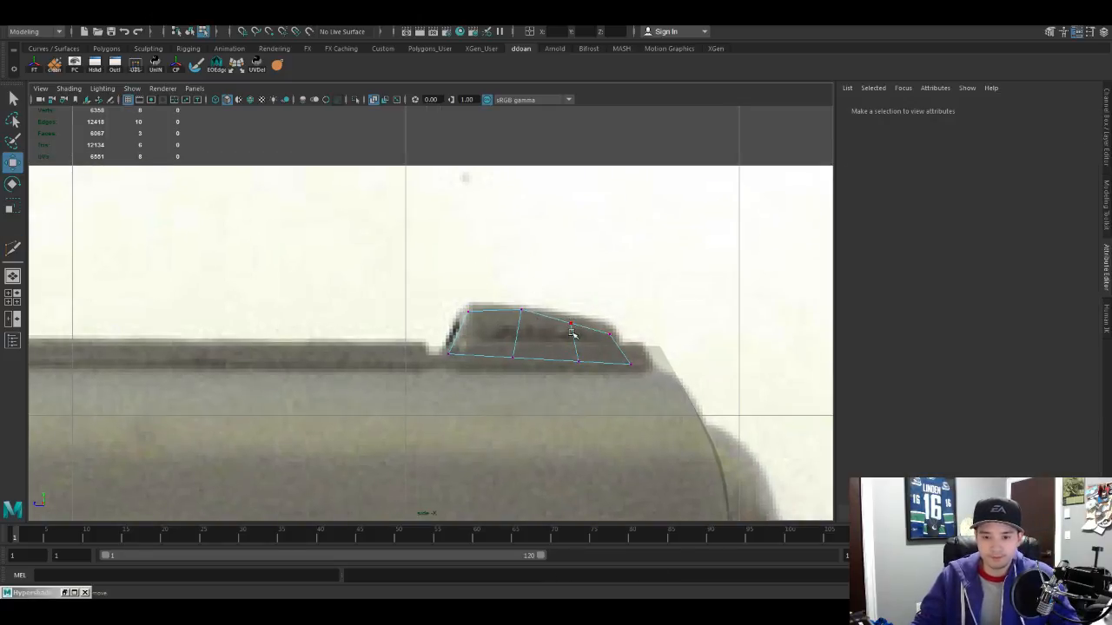
pyautogui.click(572, 325)
pyautogui.moveTo(572, 327); pyautogui.dragTo(613, 333)
pyautogui.click(522, 356)
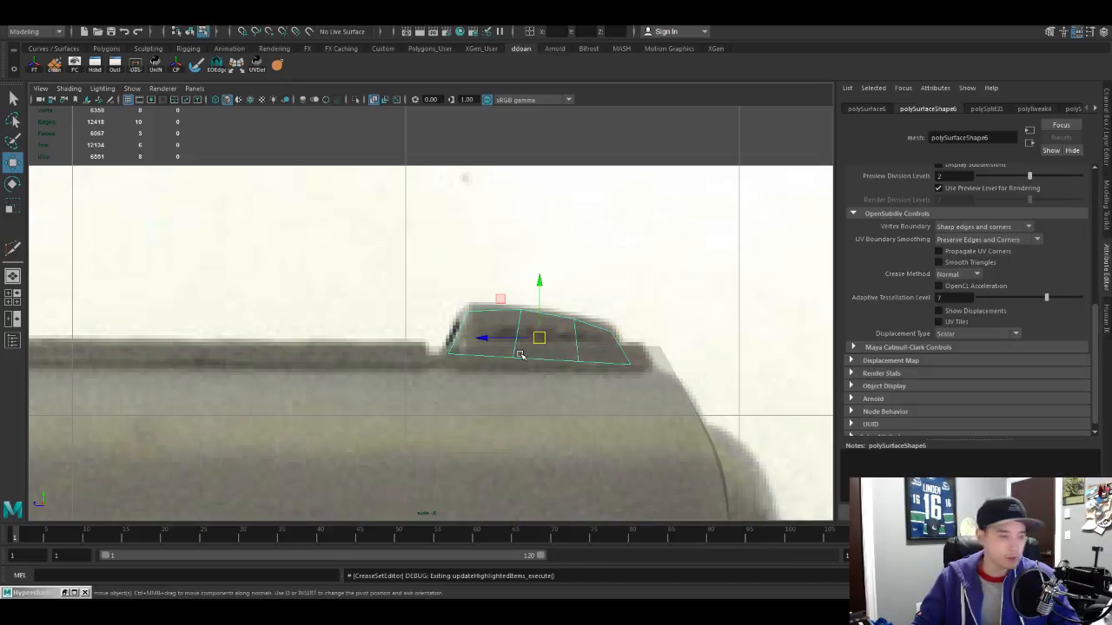
# Step: Extrude all three front sight faces sideways into a block and return to object selection
pyautogui.press('space')
pyautogui.keyDown('alt'); pyautogui.moveTo(578, 348); pyautogui.dragTo(591, 272); pyautogui.keyUp('alt')
pyautogui.press('space')
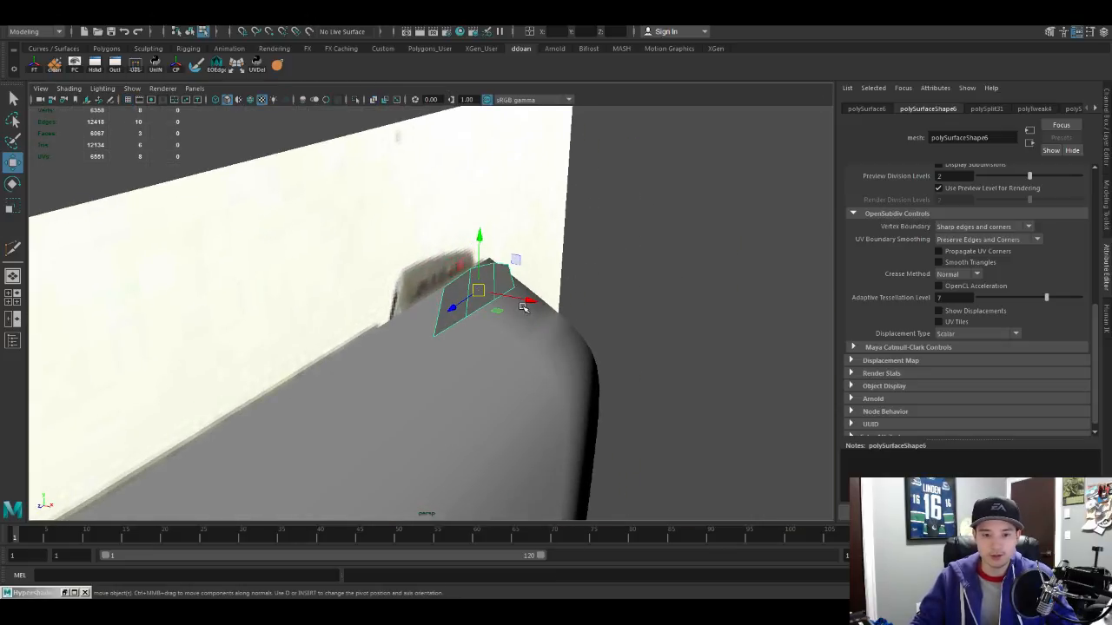
pyautogui.keyDown('alt'); pyautogui.moveTo(525, 308); pyautogui.dragTo(460, 287); pyautogui.keyUp('alt')
pyautogui.scroll(4, 487, 300)
pyautogui.moveTo(459, 287); pyautogui.dragTo(455, 304, button='right')
pyautogui.click(451, 292)
pyautogui.keyDown('shift'); pyautogui.click(490, 292); pyautogui.keyUp('shift')
pyautogui.keyDown('shift'); pyautogui.click(523, 292); pyautogui.keyUp('shift')
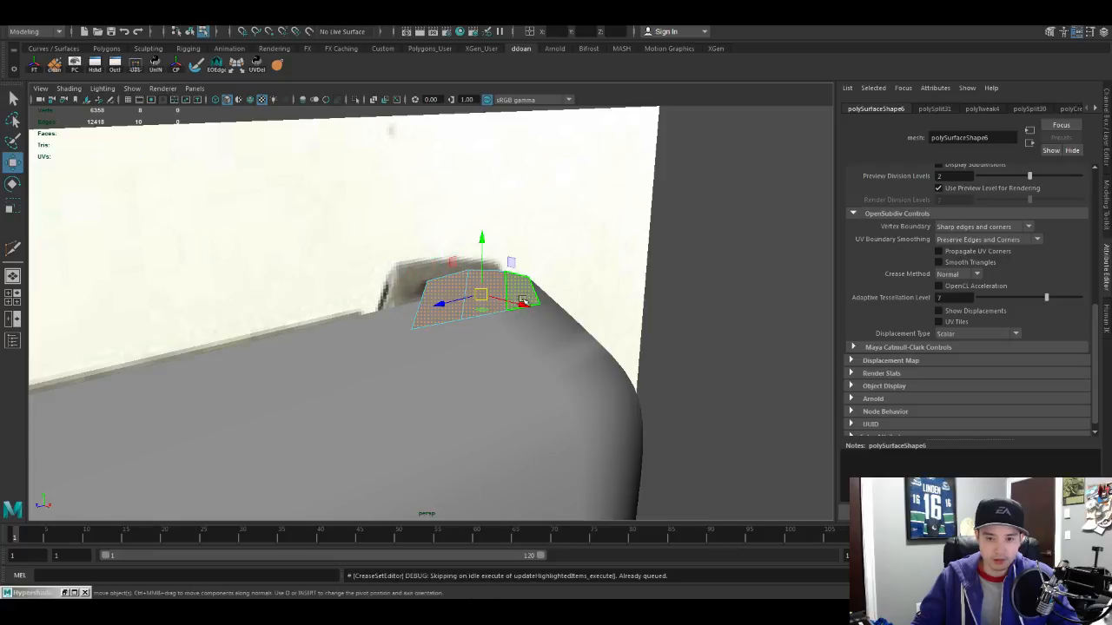
pyautogui.keyDown('alt'); pyautogui.moveTo(529, 291); pyautogui.dragTo(643, 271); pyautogui.keyUp('alt')
pyautogui.hotkey('ctrl', 'e')
pyautogui.keyDown('alt'); pyautogui.moveTo(586, 301); pyautogui.dragTo(521, 298); pyautogui.keyUp('alt')
pyautogui.press('w')
pyautogui.press('F8')
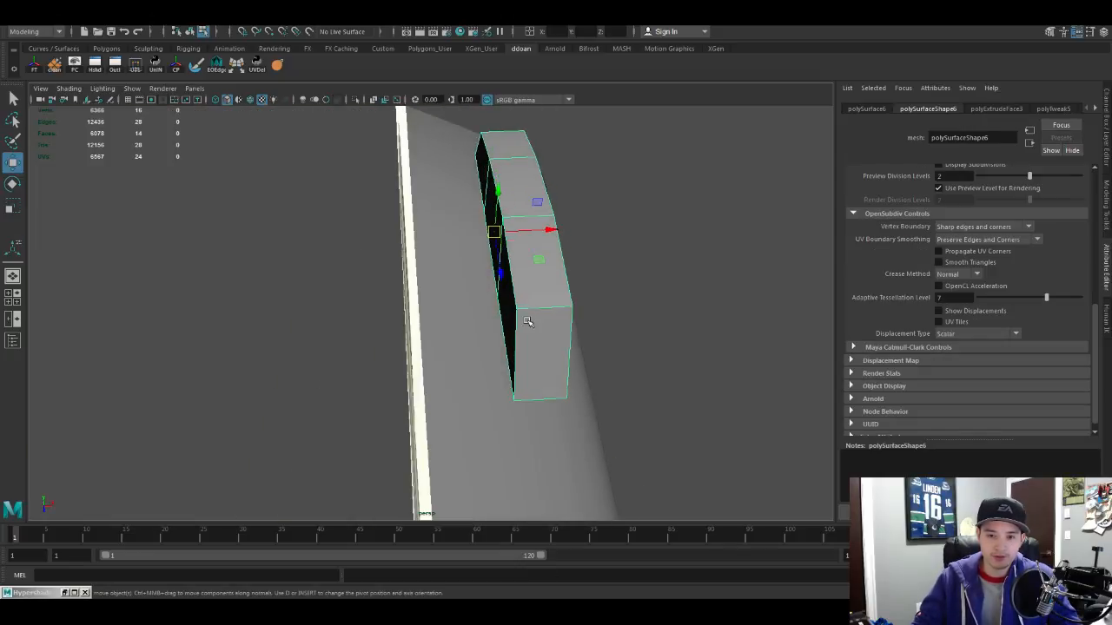
# Step: Delete the three inner side faces of the front sight block
pyautogui.press('F11')
pyautogui.click(494, 254)
pyautogui.keyDown('alt'); pyautogui.moveTo(494, 255); pyautogui.dragTo(417, 318); pyautogui.keyUp('alt')
pyautogui.click(464, 247)
pyautogui.click(515, 304)
pyautogui.click(505, 335)
pyautogui.hotkey('ctrl', 'e')
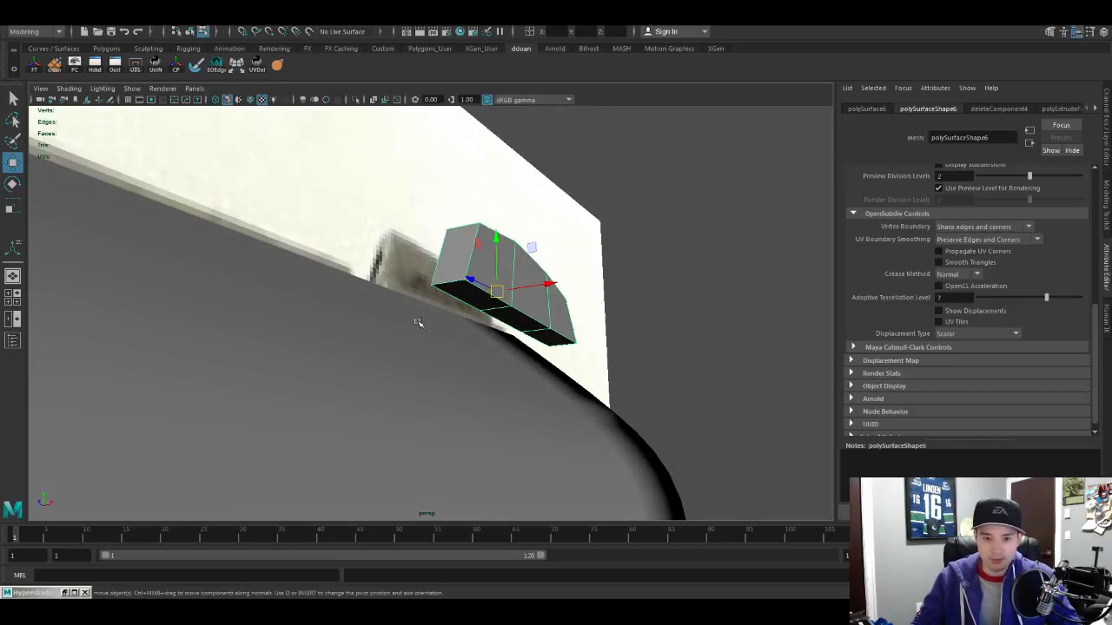
# Step: Delete the three bottom faces of the front sight block
pyautogui.moveTo(459, 272); pyautogui.dragTo(460, 290, button='right')
pyautogui.click(459, 290)
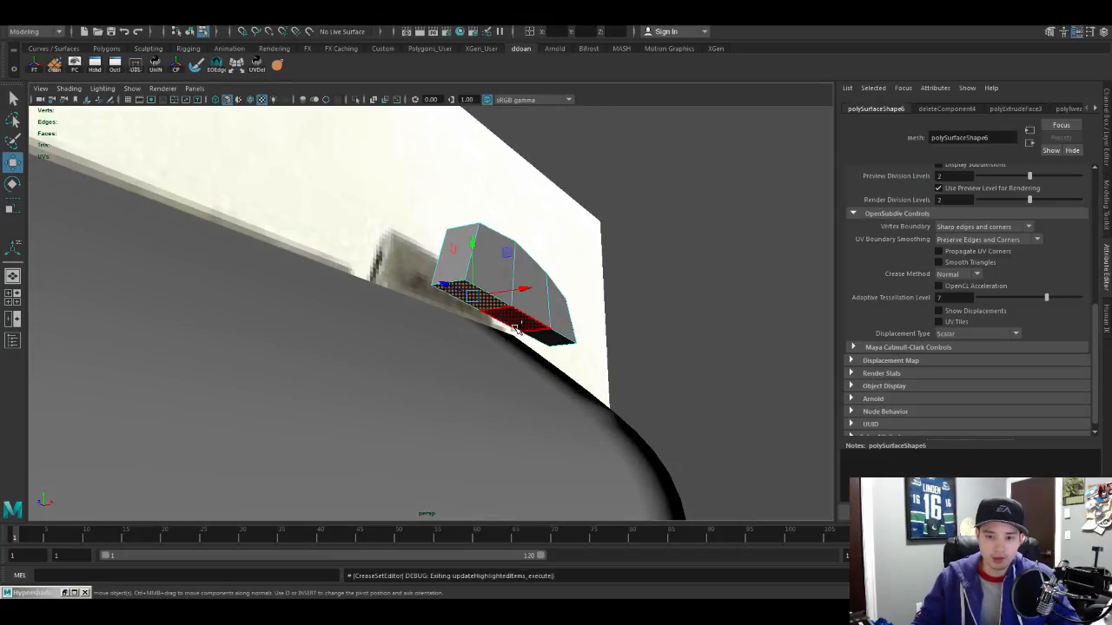
pyautogui.keyDown('shift'); pyautogui.click(513, 319); pyautogui.keyUp('shift')
pyautogui.keyDown('shift'); pyautogui.click(548, 335); pyautogui.keyUp('shift')
pyautogui.keyDown('alt'); pyautogui.moveTo(551, 337); pyautogui.dragTo(465, 328); pyautogui.keyUp('alt')
pyautogui.press('Delete')
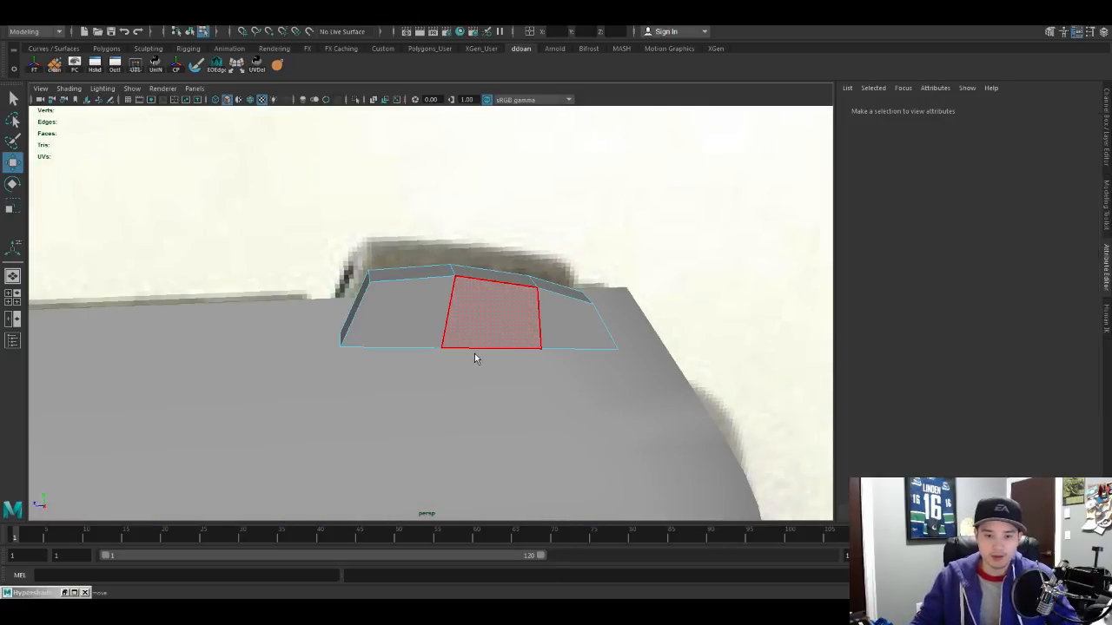
# Step: Move the whole front sight along the X axis toward the slide's centre plane, close to the reference image
pyautogui.moveTo(474, 353); pyautogui.dragTo(513, 330, button='right')
pyautogui.keyDown('alt'); pyautogui.moveTo(492, 345); pyautogui.dragTo(564, 318); pyautogui.keyUp('alt')
pyautogui.press('f')
pyautogui.scroll(-5, 538, 332)
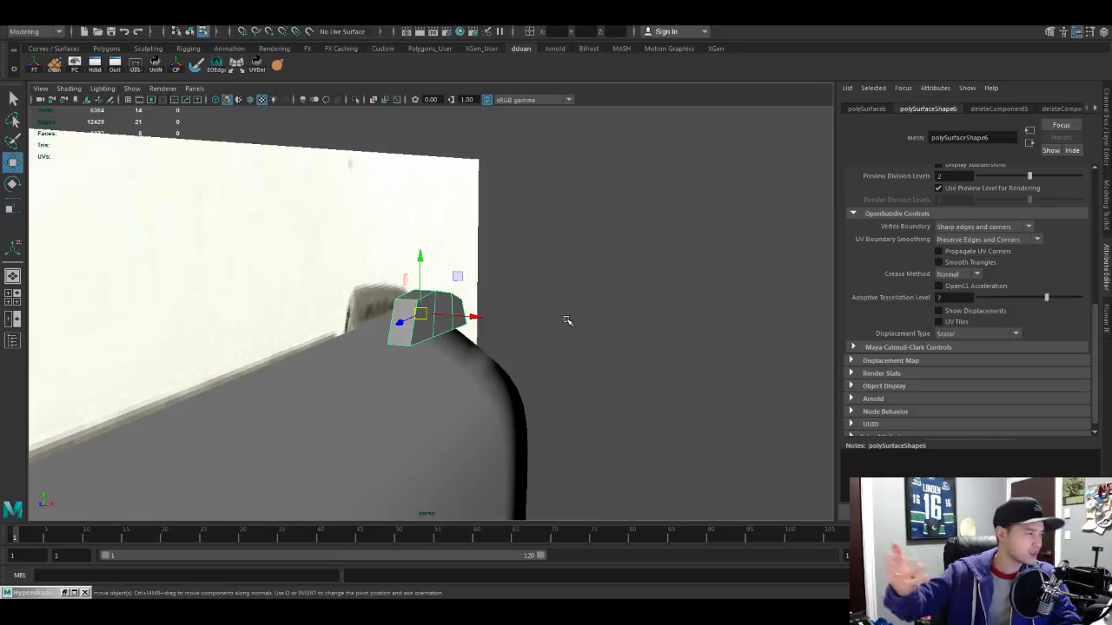
pyautogui.press('f')
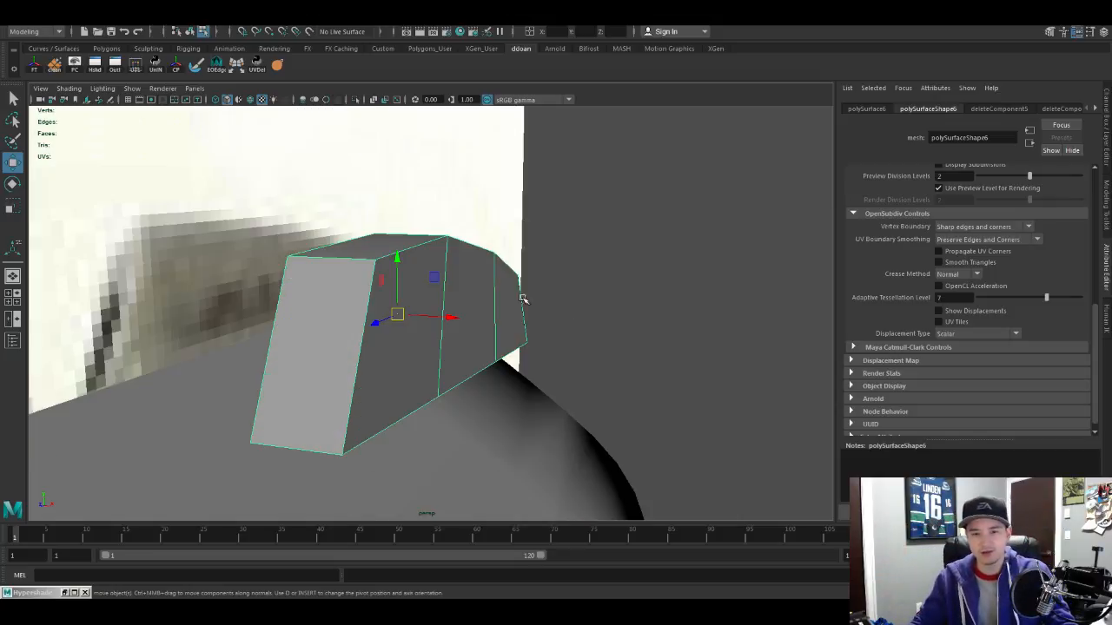
pyautogui.scroll(-4, 521, 297)
pyautogui.keyDown('alt'); pyautogui.moveTo(520, 297); pyautogui.dragTo(538, 333); pyautogui.keyUp('alt')
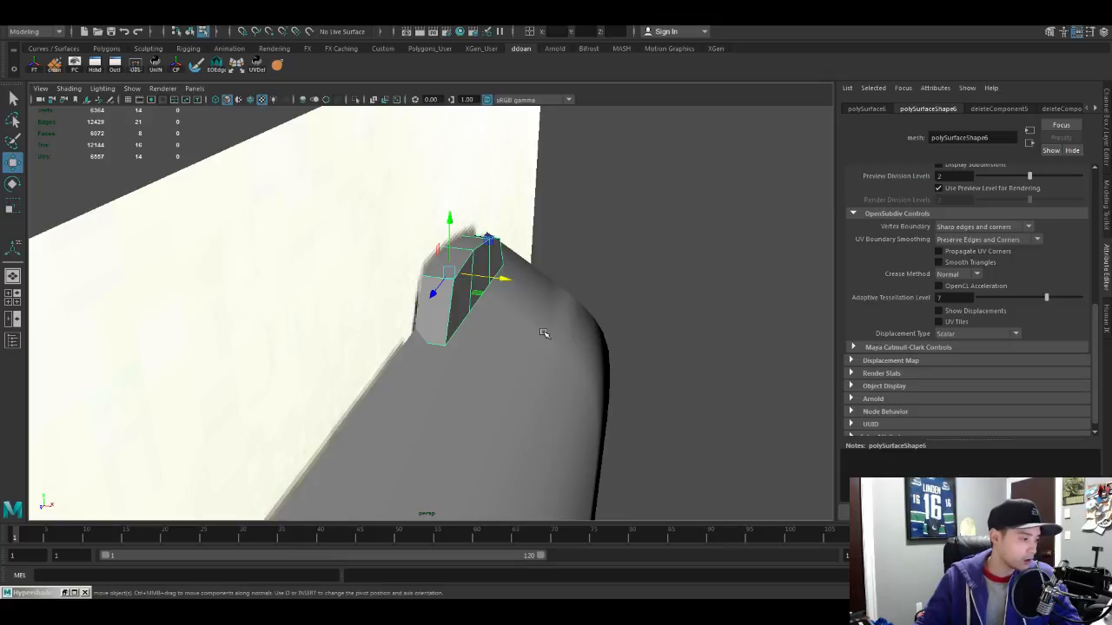
pyautogui.keyDown('alt'); pyautogui.moveTo(543, 333); pyautogui.dragTo(461, 301); pyautogui.keyUp('alt')
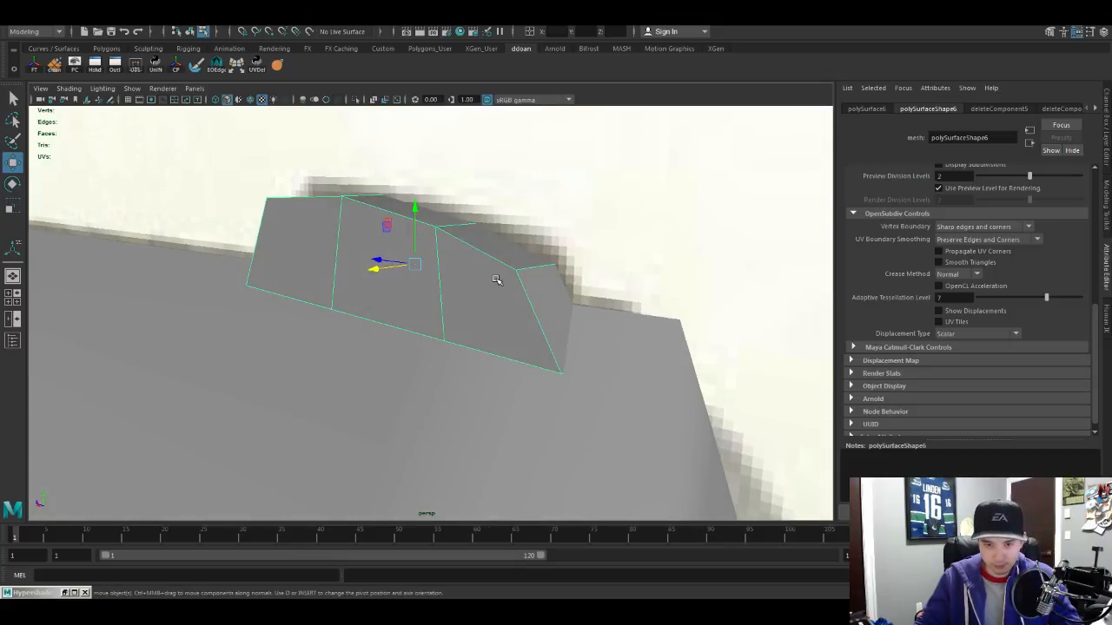
# Step: Preview the front sight smoothed and unsmoothed, and examine its edges from several angles against the reference image
pyautogui.press('3')
pyautogui.press('1')
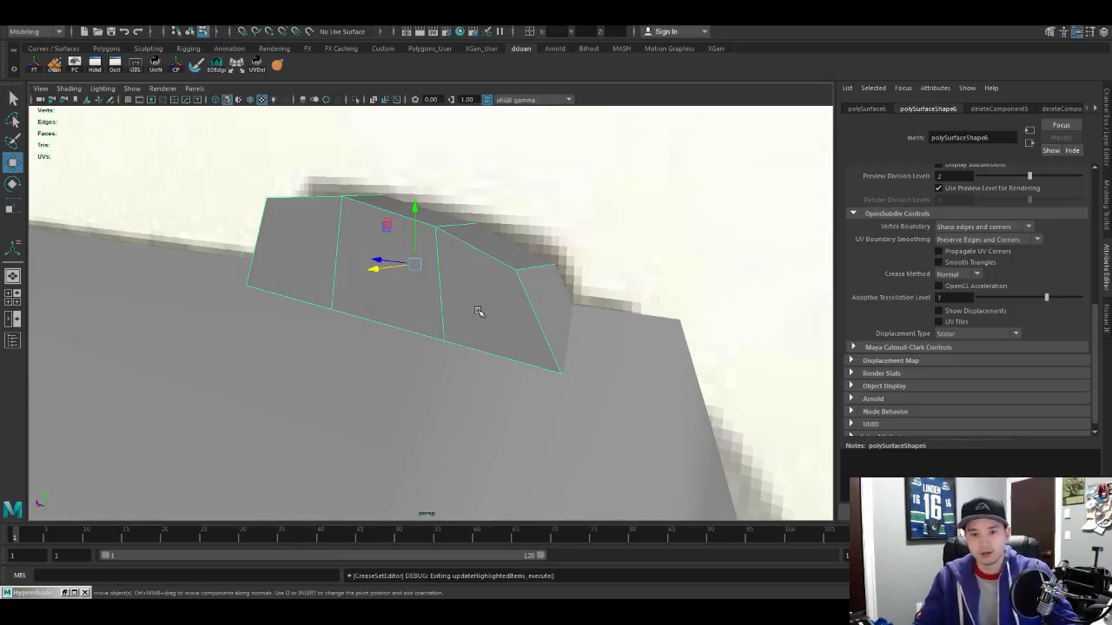
pyautogui.keyDown('alt'); pyautogui.moveTo(478, 311); pyautogui.dragTo(555, 313); pyautogui.keyUp('alt')
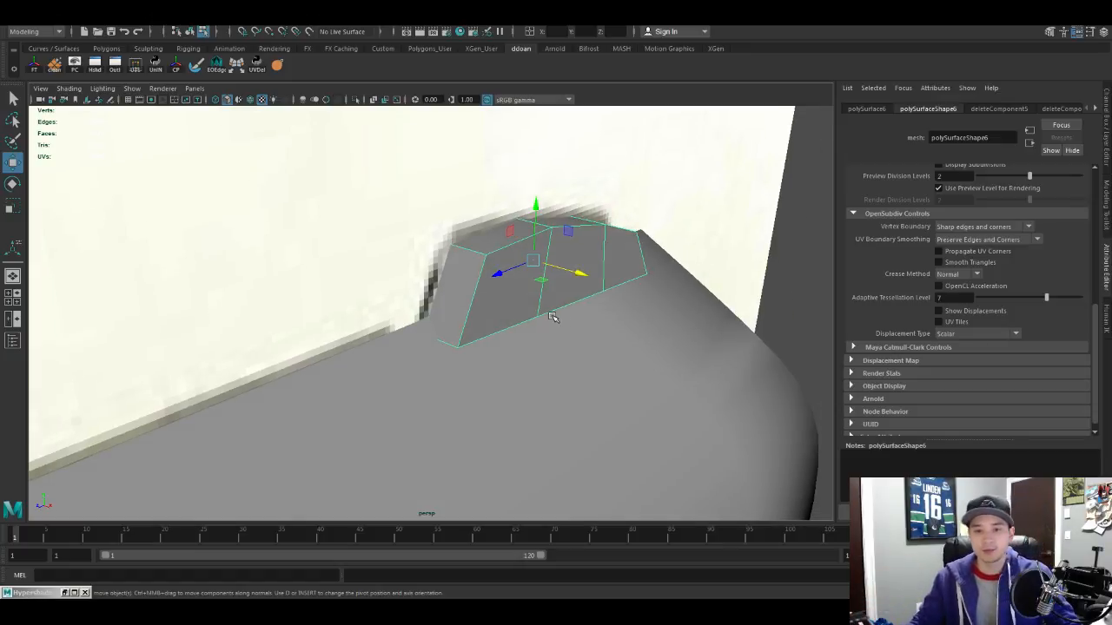
pyautogui.scroll(2, 554, 313)
pyautogui.keyDown('alt'); pyautogui.moveTo(556, 308); pyautogui.dragTo(561, 356); pyautogui.keyUp('alt')
pyautogui.press('3')
pyautogui.press('1')
pyautogui.press('F10')
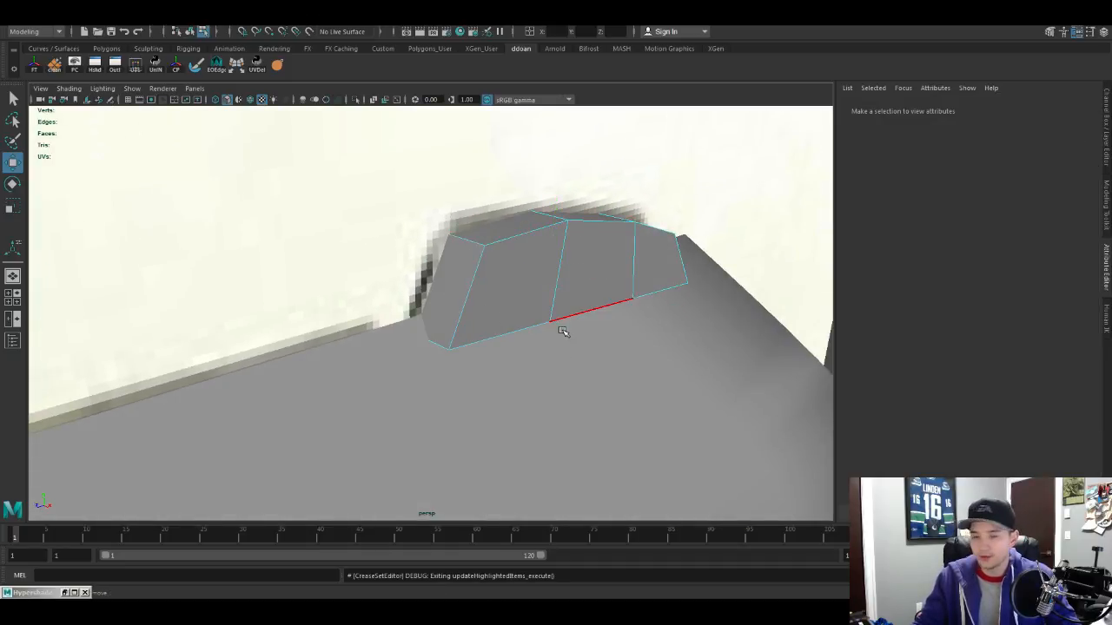
pyautogui.keyDown('alt'); pyautogui.moveTo(559, 322); pyautogui.dragTo(496, 323); pyautogui.keyUp('alt')
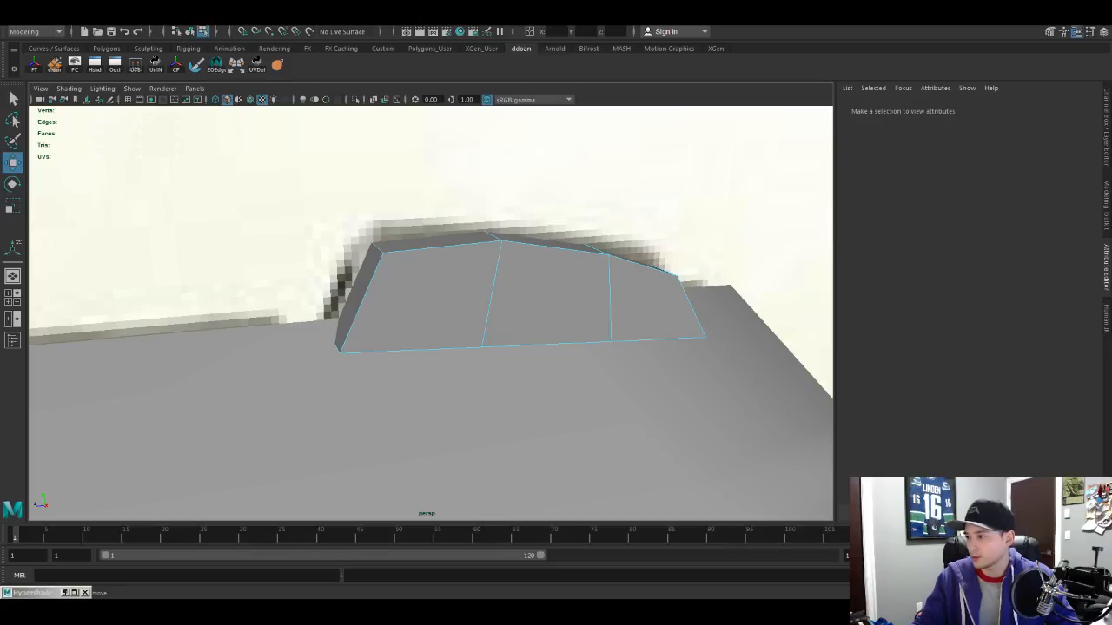
pyautogui.keyDown('alt'); pyautogui.moveTo(427, 266); pyautogui.dragTo(527, 205); pyautogui.keyUp('alt')
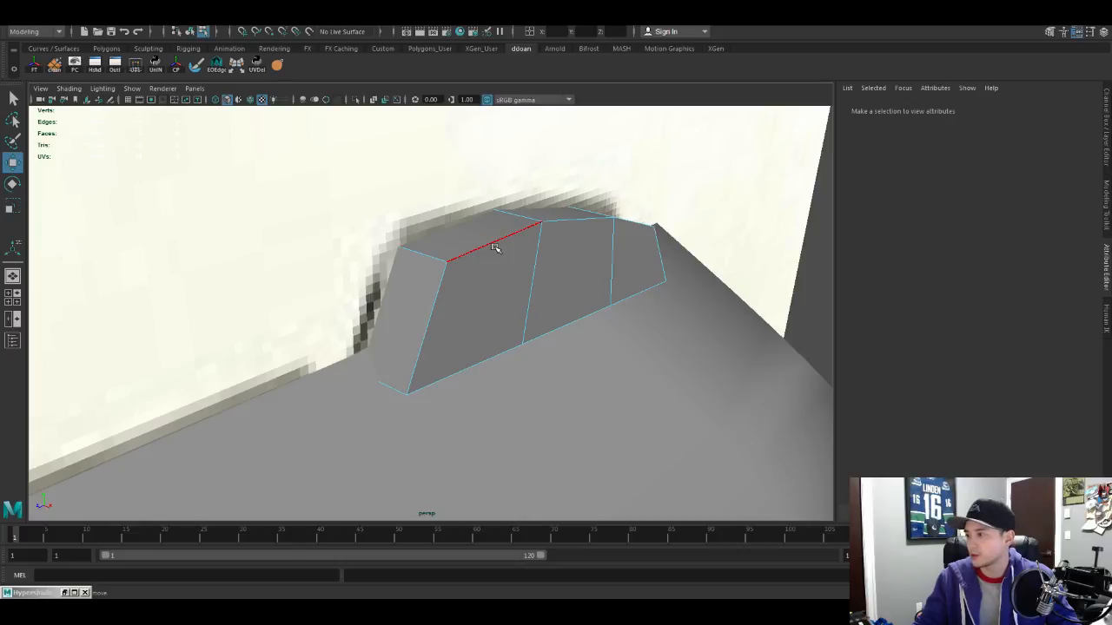
pyautogui.keyDown('alt'); pyautogui.moveTo(494, 249); pyautogui.dragTo(487, 310); pyautogui.keyUp('alt')
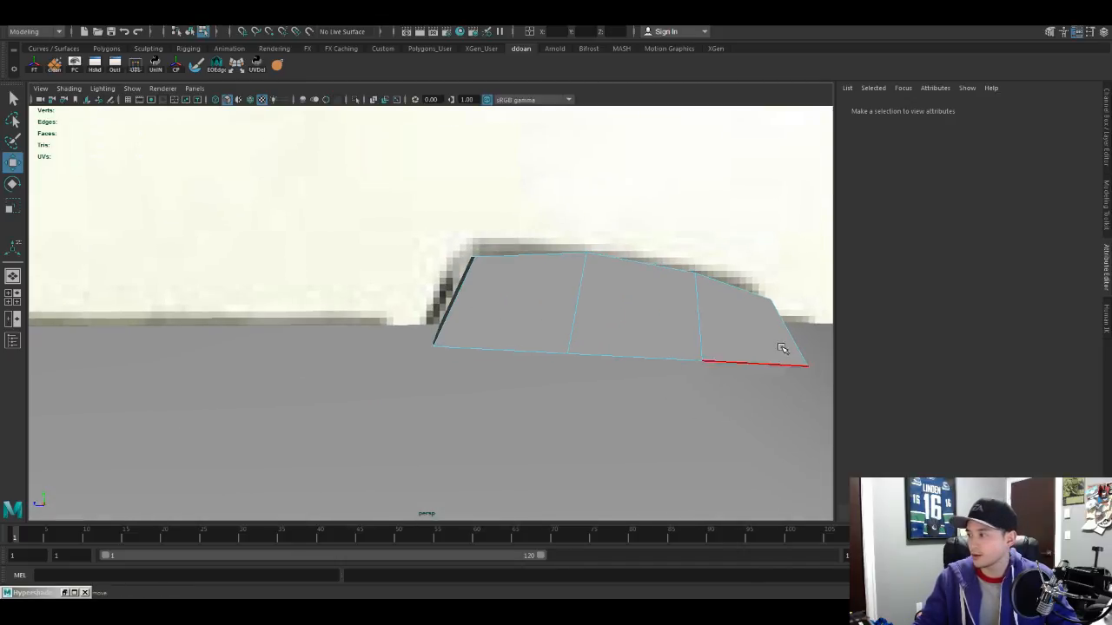
# Step: Raise the front sight's top rear corner vertex to the reference outline in the side view
pyautogui.keyDown('alt'); pyautogui.moveTo(490, 268); pyautogui.dragTo(500, 244); pyautogui.keyUp('alt')
pyautogui.click(484, 270)
pyautogui.press('space')
pyautogui.press('space')
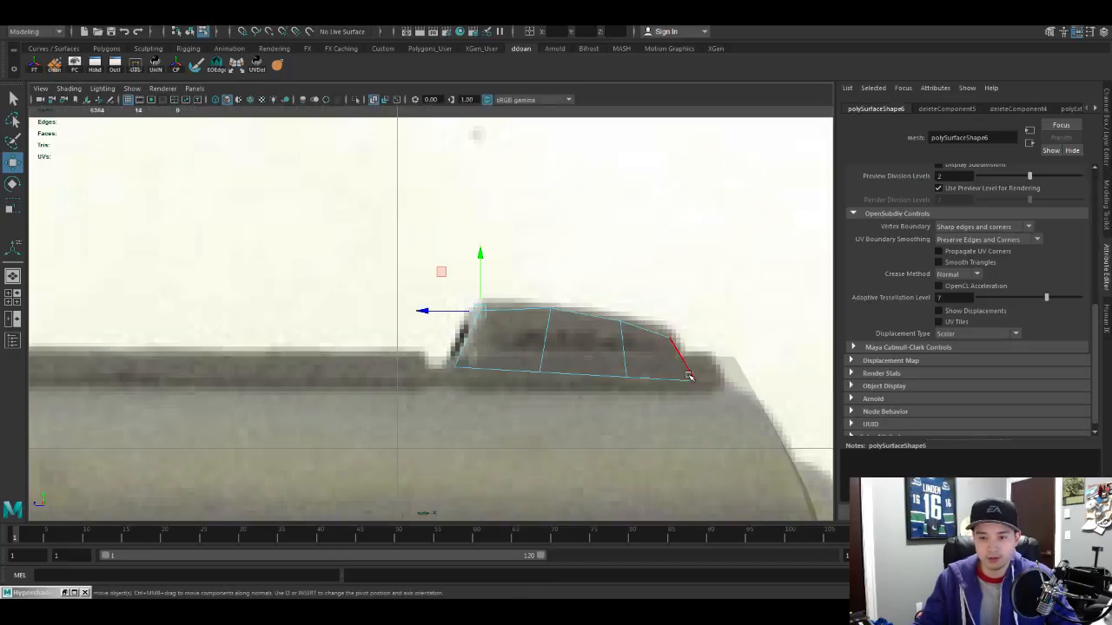
pyautogui.scroll(4, 566, 318)
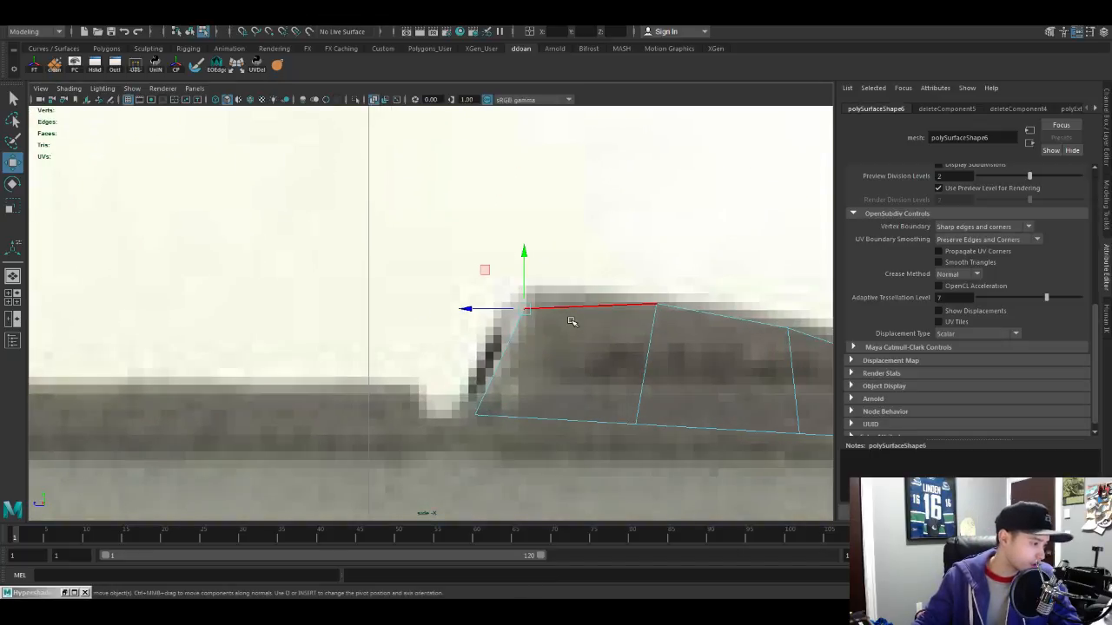
pyautogui.scroll(3, 571, 323)
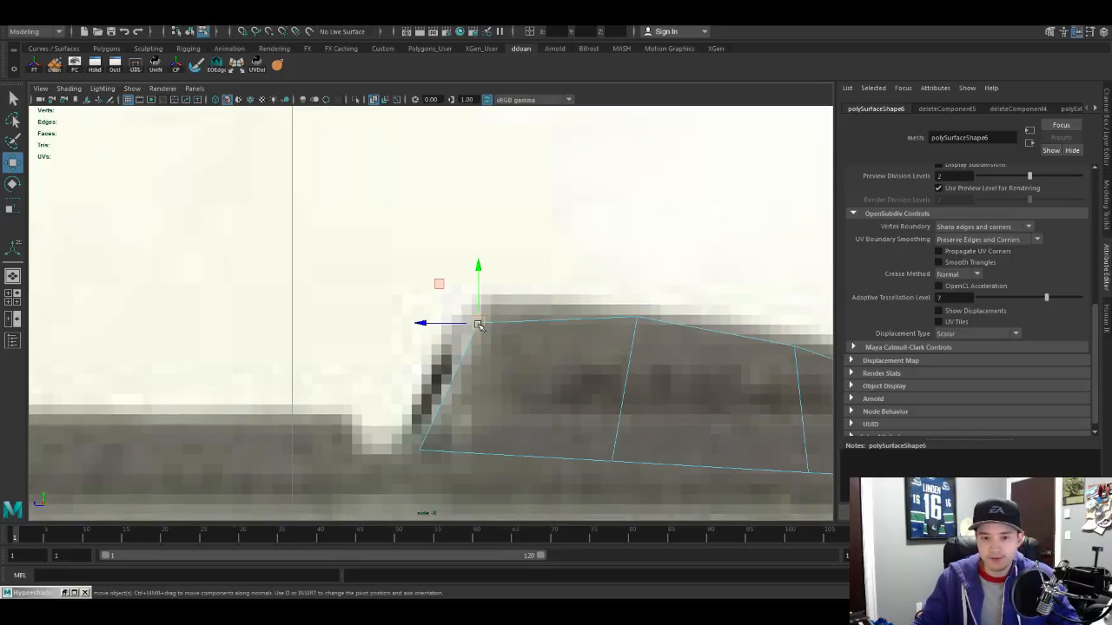
pyautogui.keyDown('alt'); pyautogui.moveTo(486, 302); pyautogui.dragTo(406, 280, button='middle'); pyautogui.keyUp('alt')
# Step: Fit the two middle vertices on the front sight's top edge to the reference outline
pyautogui.click(581, 308)
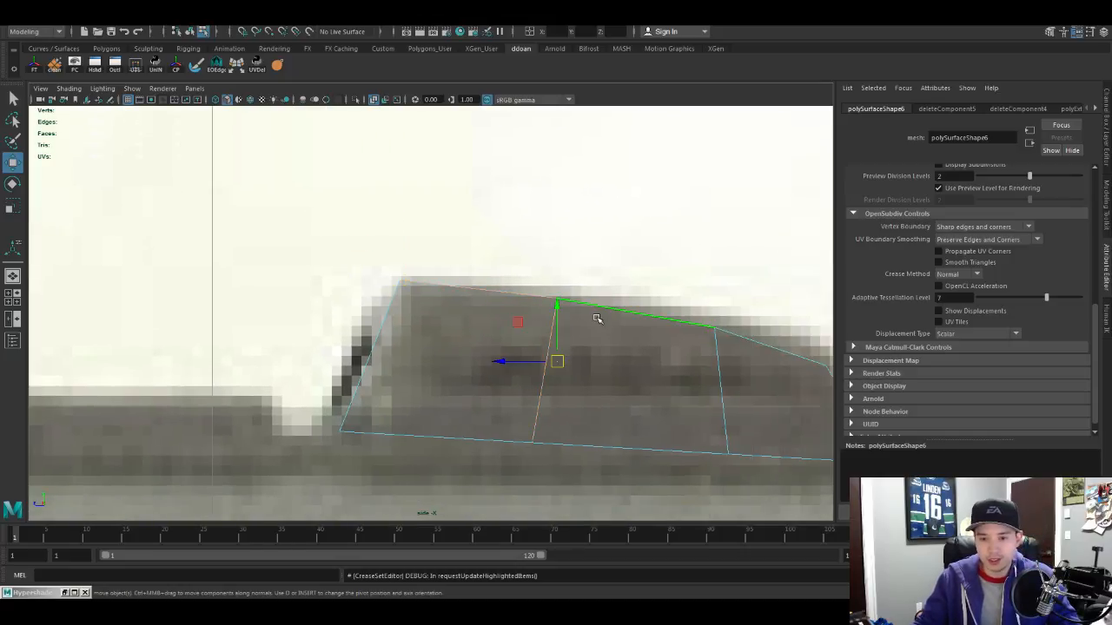
pyautogui.press('F9')
pyautogui.moveTo(516, 285); pyautogui.dragTo(603, 333)
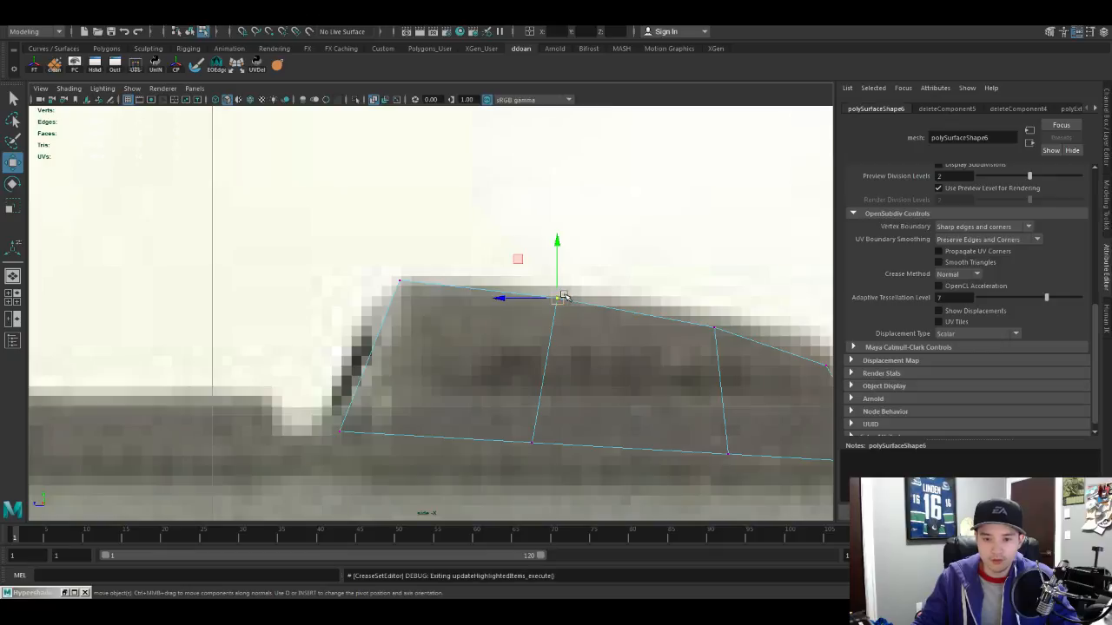
pyautogui.moveTo(559, 299); pyautogui.dragTo(562, 296)
pyautogui.keyDown('alt'); pyautogui.moveTo(768, 323); pyautogui.dragTo(628, 309, button='middle'); pyautogui.keyUp('alt')
pyautogui.moveTo(567, 301); pyautogui.dragTo(622, 344)
pyautogui.moveTo(575, 313); pyautogui.dragTo(587, 315)
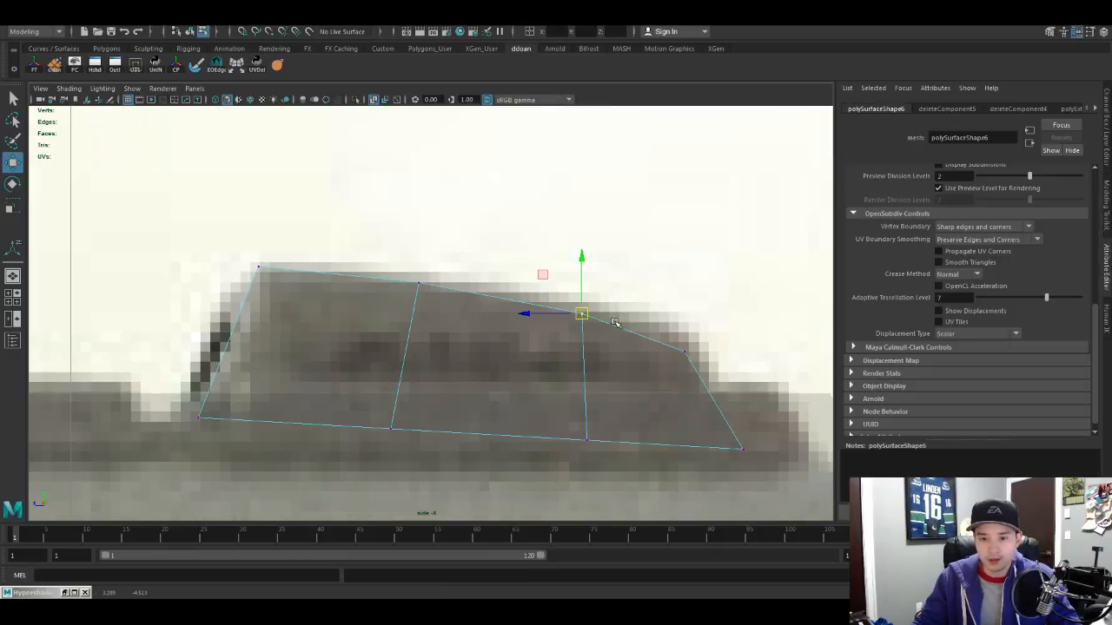
# Step: Adjust the front sight's top vertex at the muzzle end to the reference and return to object selection
pyautogui.keyDown('alt'); pyautogui.moveTo(621, 331); pyautogui.dragTo(596, 325, button='middle'); pyautogui.keyUp('alt')
pyautogui.moveTo(616, 305); pyautogui.dragTo(662, 357)
pyautogui.keyDown('alt'); pyautogui.moveTo(430, 319); pyautogui.dragTo(581, 322, button='middle'); pyautogui.keyUp('alt')
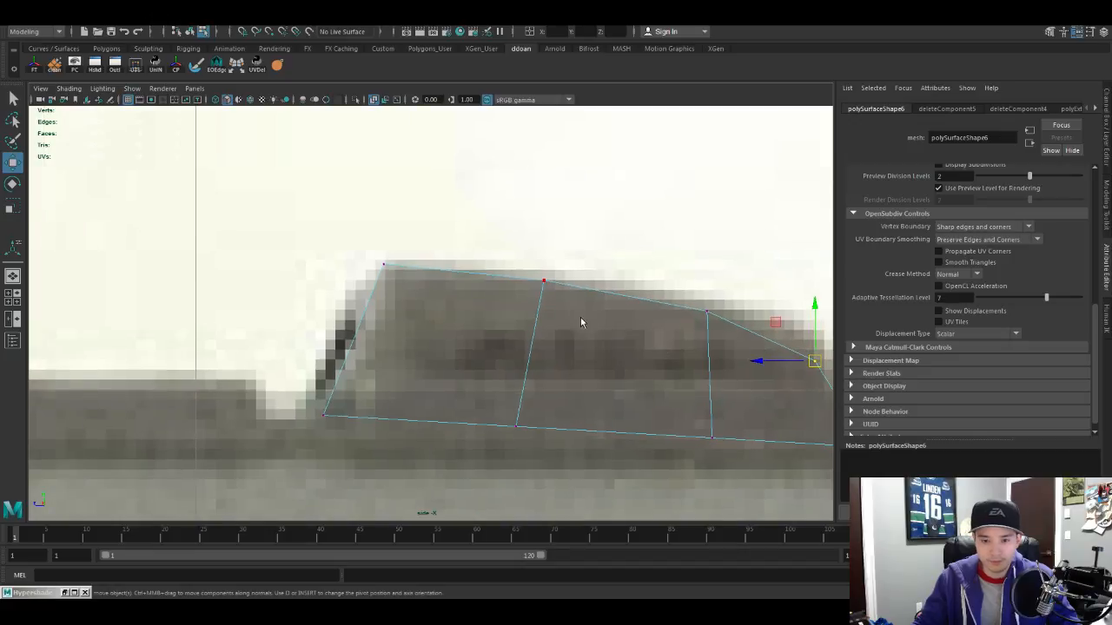
pyautogui.press('F8')
pyautogui.keyDown('alt'); pyautogui.moveTo(498, 354); pyautogui.dragTo(581, 351, button='middle'); pyautogui.keyUp('alt')
pyautogui.keyDown('alt'); pyautogui.moveTo(480, 371); pyautogui.dragTo(497, 370, button='middle'); pyautogui.keyUp('alt')
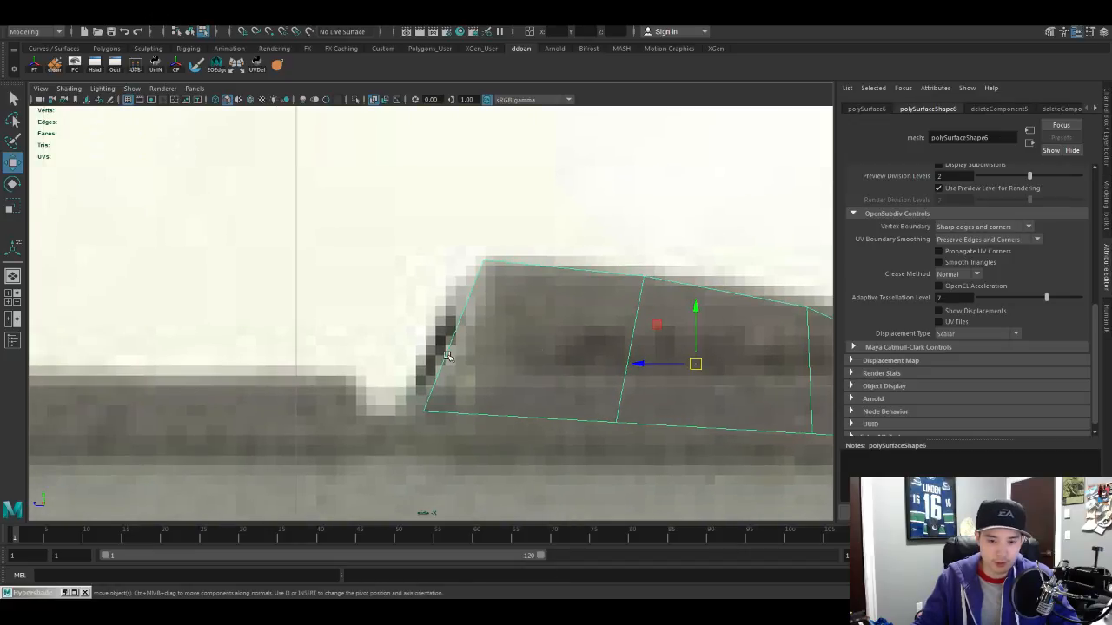
# Step: Examine the front sight's fit to the reference outline in the side view and its seat on the slide in perspective
pyautogui.press('F8')
pyautogui.moveTo(399, 397)
pyautogui.mouseDown()
pyautogui.moveTo(438, 425)
pyautogui.moveTo(408, 416)
pyautogui.mouseUp()
pyautogui.scroll(-8, 481, 403)
pyautogui.press('F8')
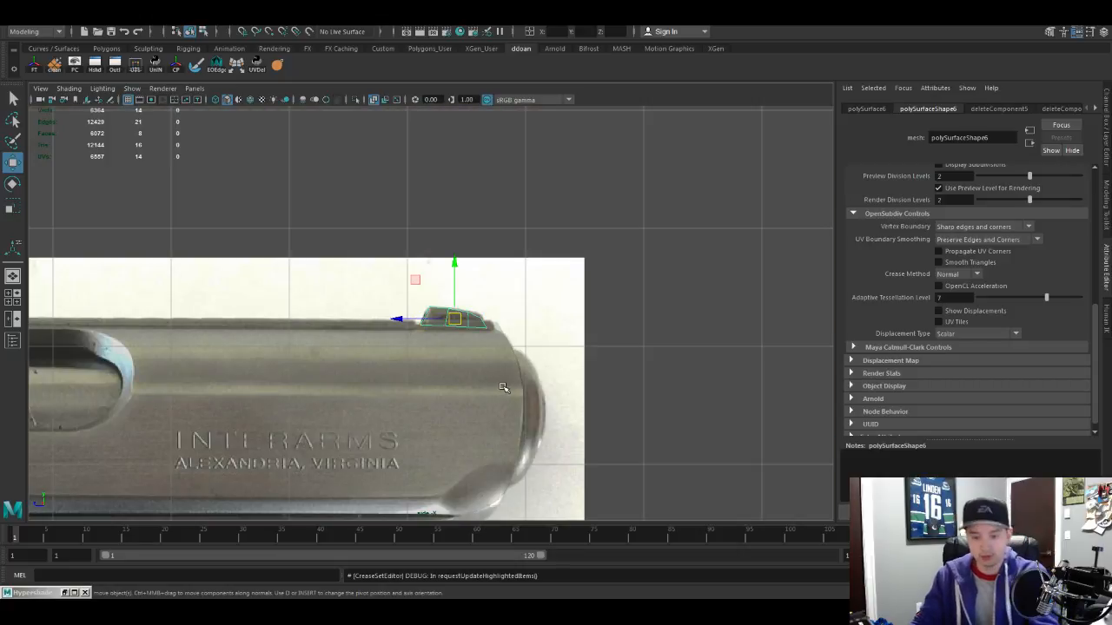
pyautogui.press('f')
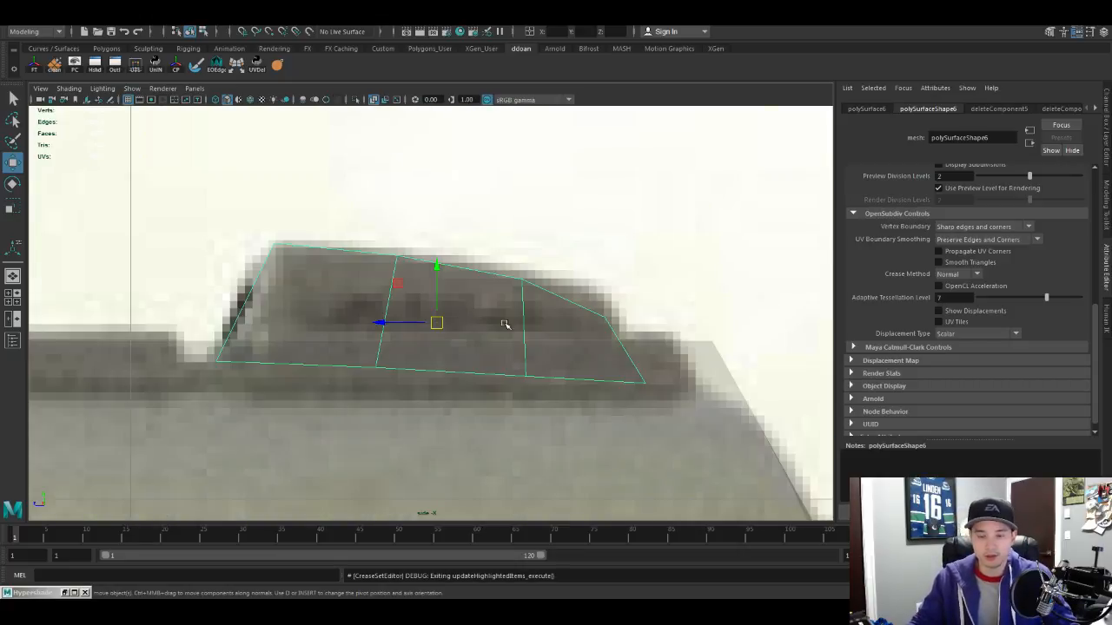
pyautogui.press('space')
pyautogui.press('space')
pyautogui.keyDown('alt'); pyautogui.moveTo(516, 278); pyautogui.dragTo(454, 354); pyautogui.keyUp('alt')
# Step: Raise the slide's top edge loop slightly and return to object selection
pyautogui.click(423, 360)
pyautogui.moveTo(422, 314); pyautogui.dragTo(420, 265, button='right')
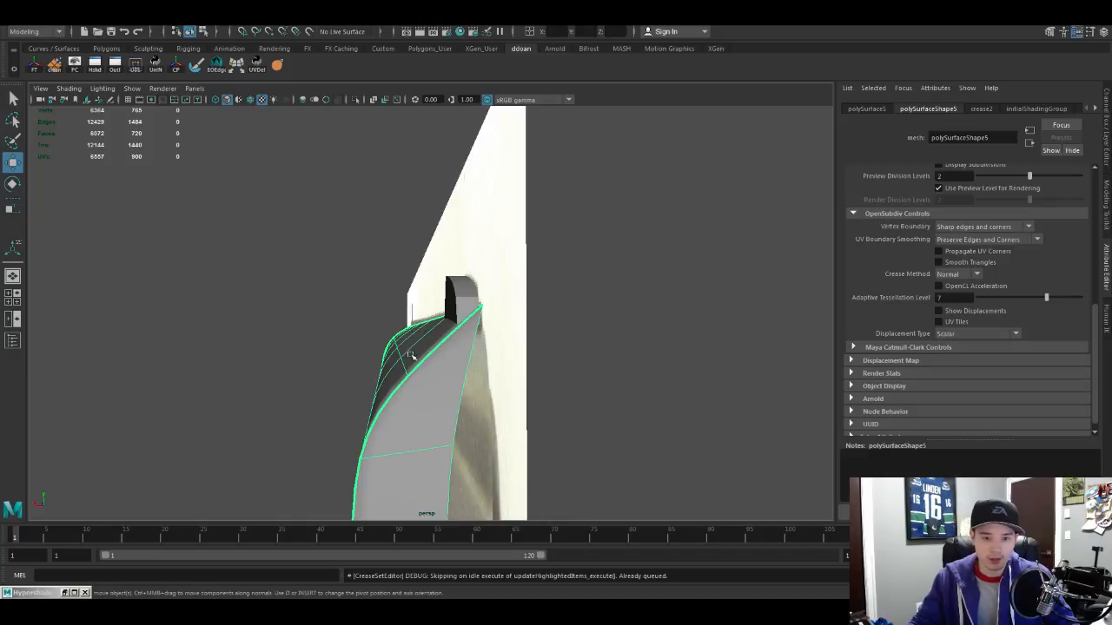
pyautogui.doubleClick(403, 370)
pyautogui.keyDown('alt'); pyautogui.moveTo(402, 370); pyautogui.dragTo(385, 353); pyautogui.keyUp('alt')
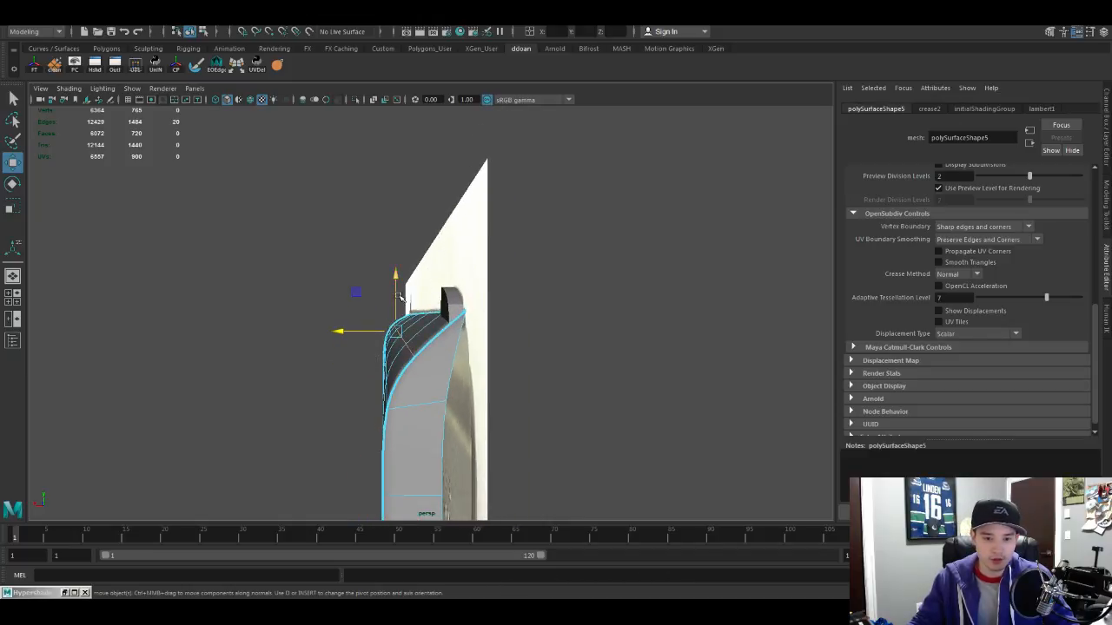
pyautogui.moveTo(397, 290); pyautogui.dragTo(397, 280)
pyautogui.keyDown('alt'); pyautogui.moveTo(398, 304); pyautogui.dragTo(474, 359); pyautogui.keyUp('alt')
pyautogui.press('F8')
# Step: Select the front sight on the slide and isolate it in the perspective view
pyautogui.scroll(4, 514, 384)
pyautogui.click(510, 306)
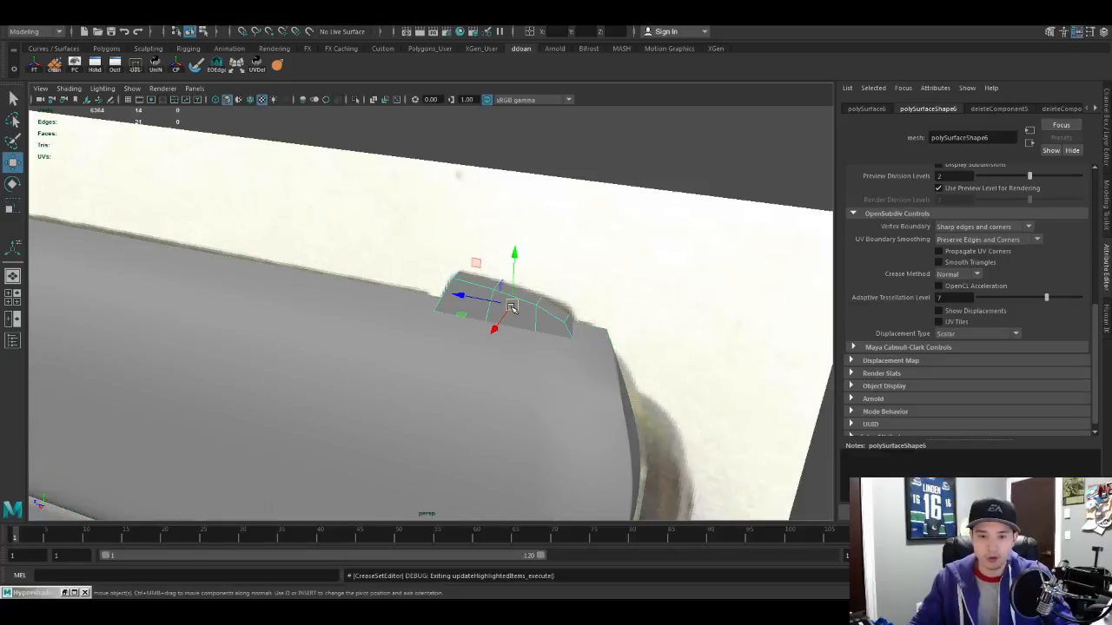
pyautogui.keyDown('alt'); pyautogui.moveTo(513, 315); pyautogui.dragTo(432, 345); pyautogui.keyUp('alt')
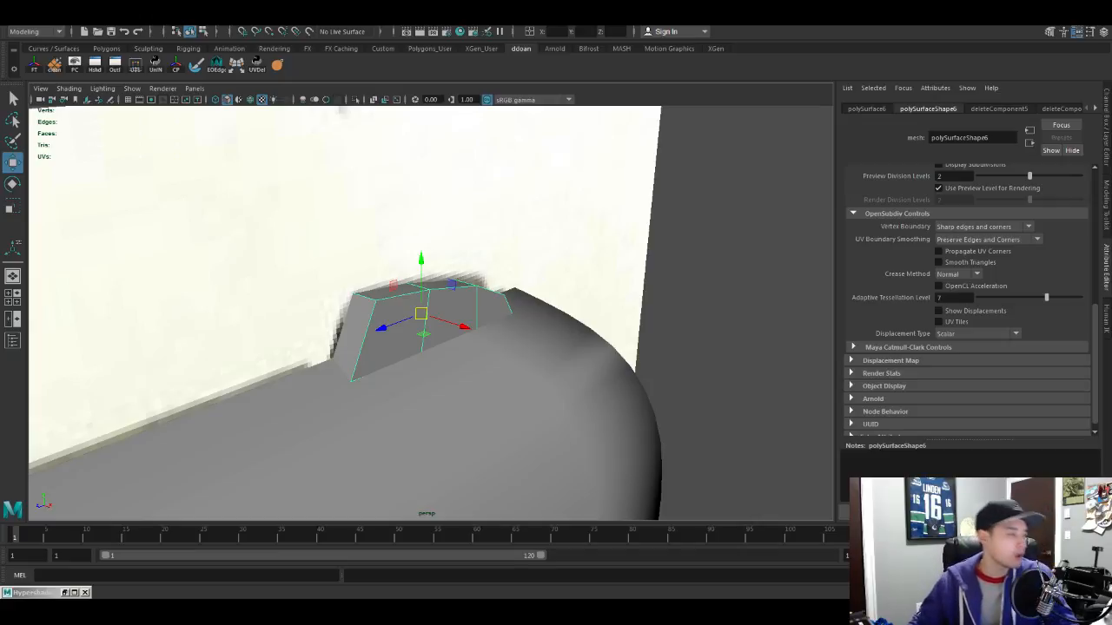
pyautogui.scroll(3, 573, 412)
pyautogui.keyDown('alt'); pyautogui.moveTo(439, 397); pyautogui.dragTo(576, 373, button='middle'); pyautogui.keyUp('alt')
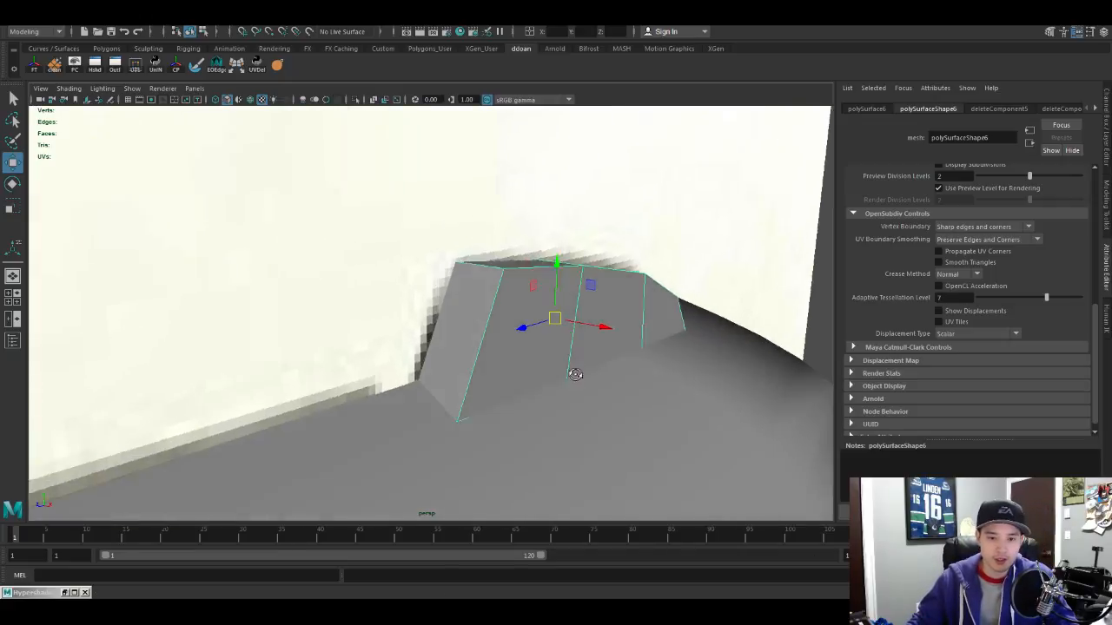
pyautogui.keyDown('alt'); pyautogui.moveTo(576, 373); pyautogui.dragTo(517, 354); pyautogui.keyUp('alt')
pyautogui.scroll(2, 525, 382)
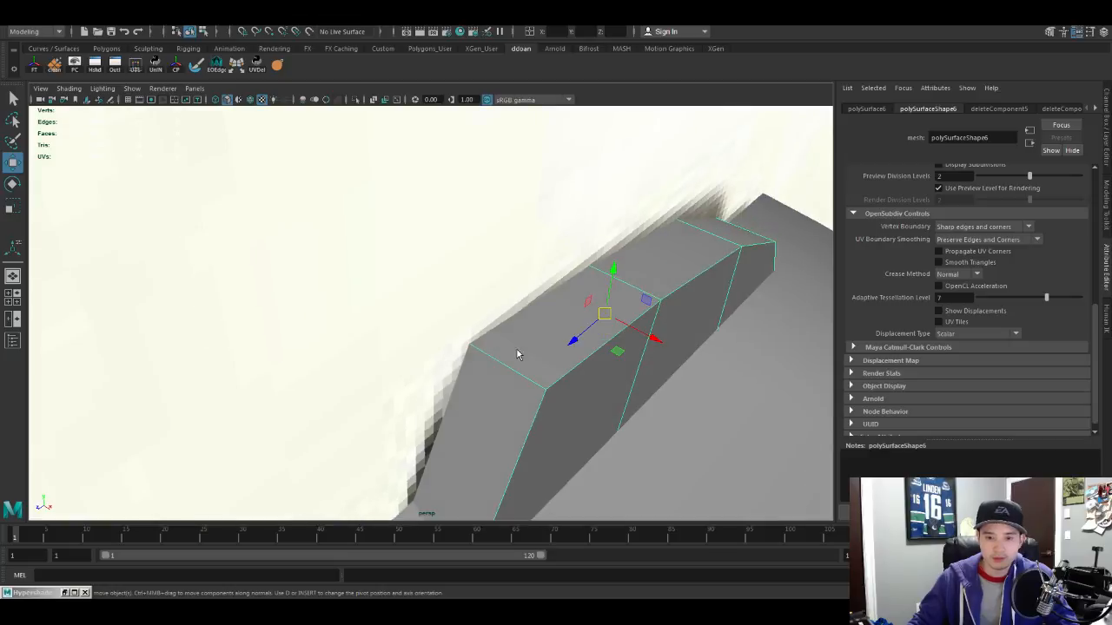
pyautogui.keyDown('alt'); pyautogui.moveTo(519, 277); pyautogui.dragTo(546, 377); pyautogui.keyUp('alt')
pyautogui.keyDown('shift'); pyautogui.click(483, 354); pyautogui.keyUp('shift')
pyautogui.press('F8')
pyautogui.hotkey('ctrl', '1')
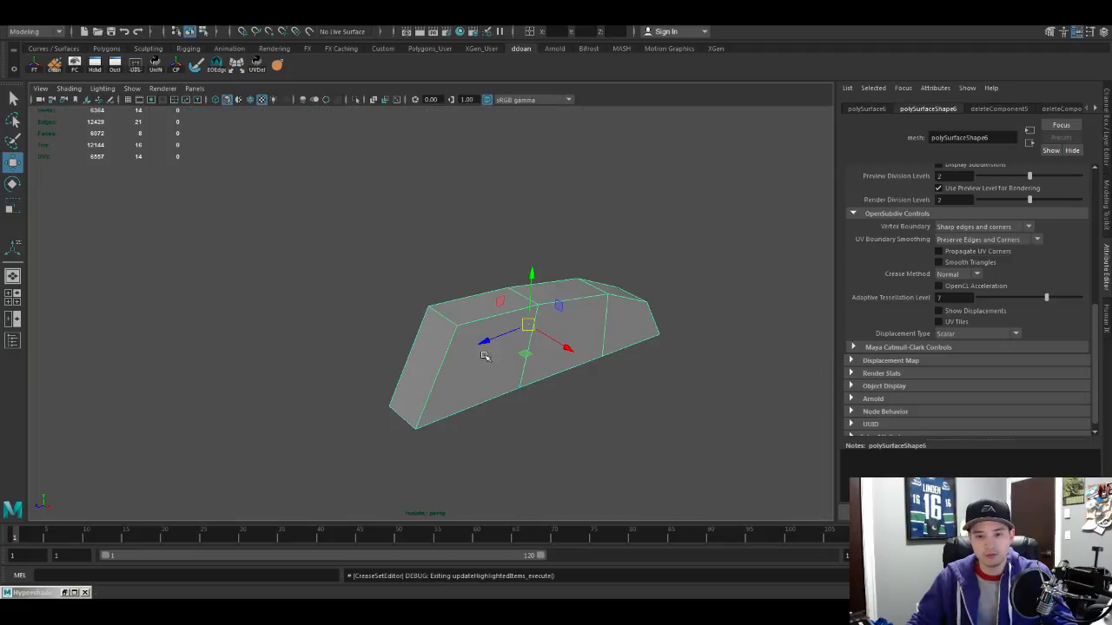
# Step: Select the front sight's outline edges on both sides and its end edges, excluding the middle cross edges, and crease them
pyautogui.press('F8')
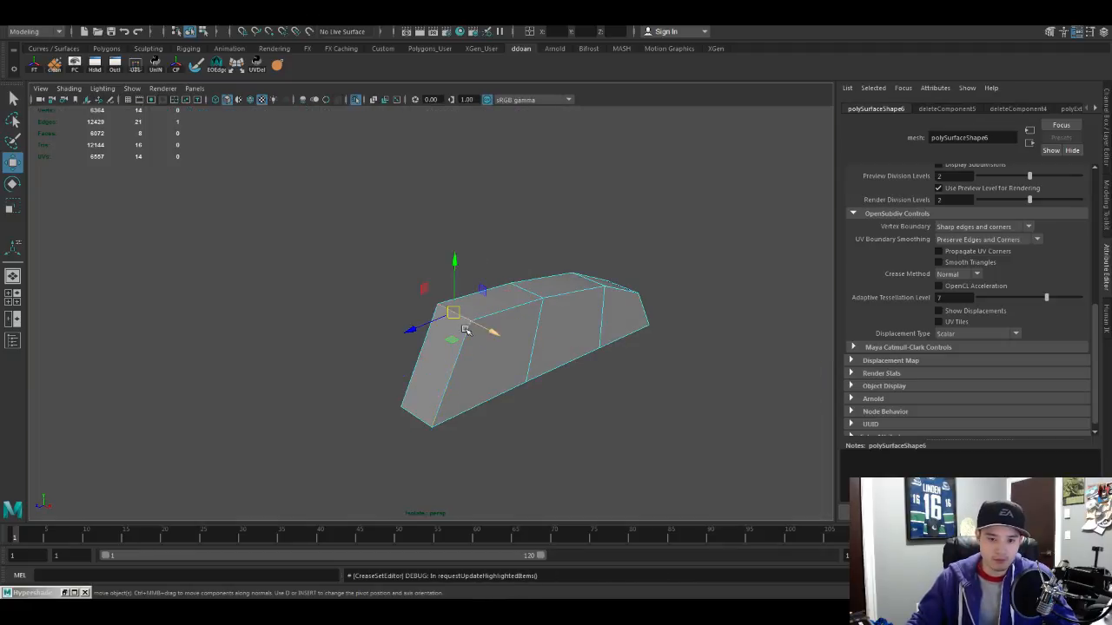
pyautogui.keyDown('alt'); pyautogui.moveTo(429, 425); pyautogui.dragTo(461, 365); pyautogui.keyUp('alt')
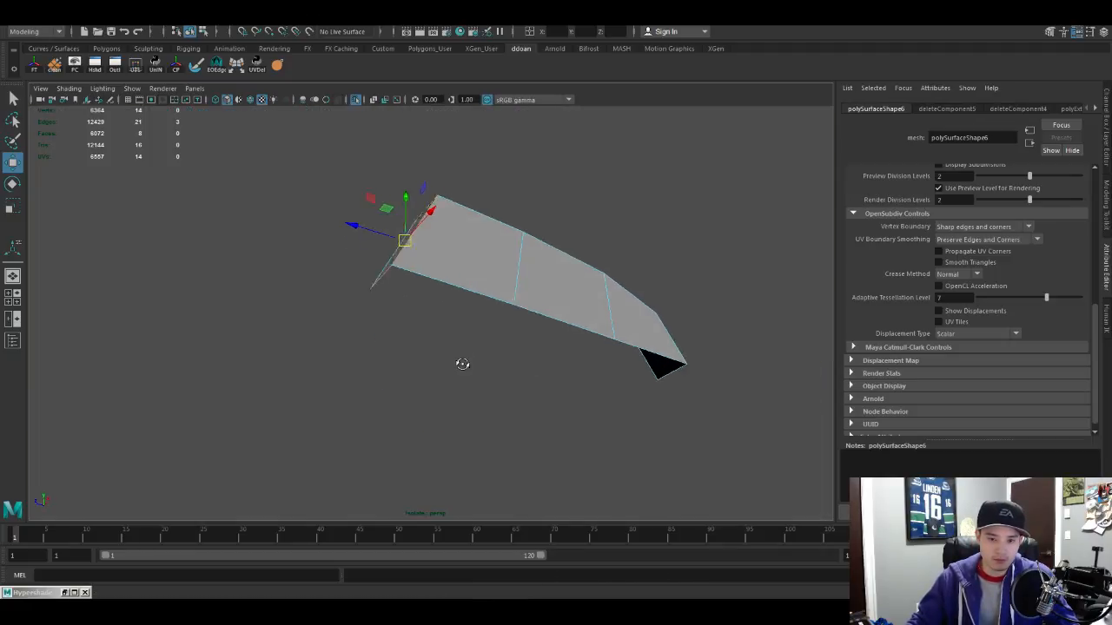
pyautogui.click(461, 305)
pyautogui.keyDown('alt'); pyautogui.moveTo(637, 362); pyautogui.dragTo(521, 359); pyautogui.keyUp('alt')
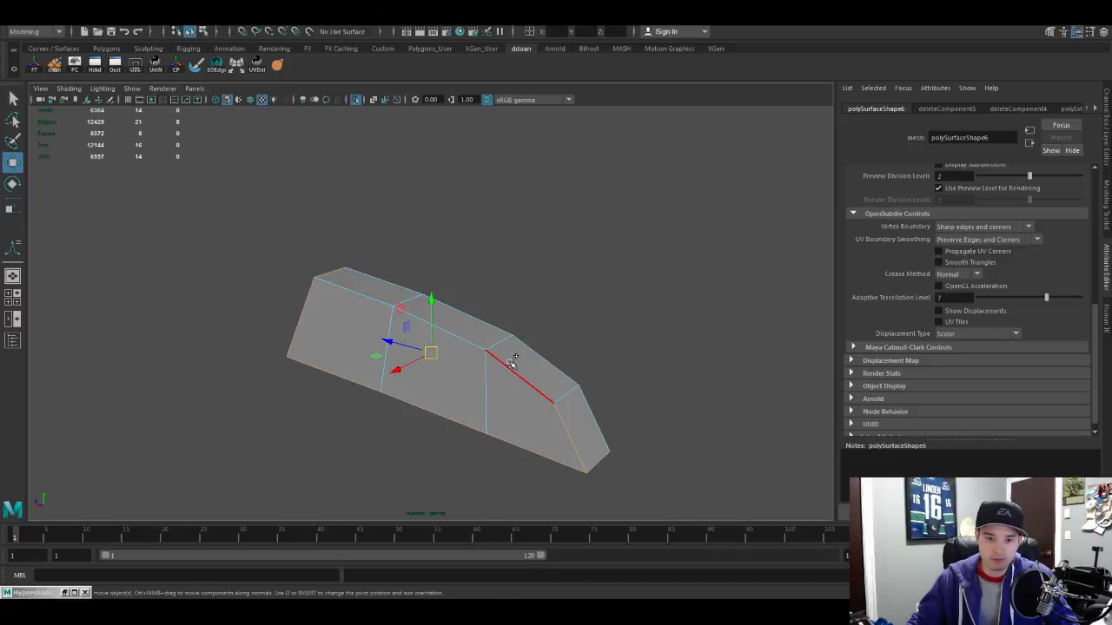
pyautogui.keyDown('alt'); pyautogui.moveTo(375, 286); pyautogui.dragTo(602, 385); pyautogui.keyUp('alt')
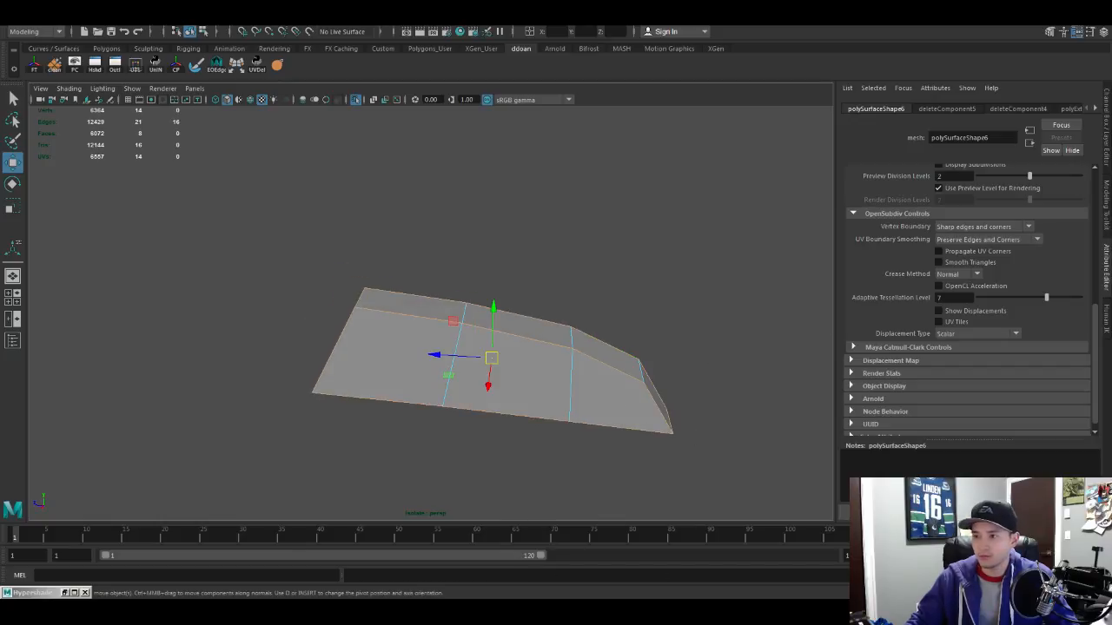
pyautogui.keyDown('alt'); pyautogui.moveTo(406, 419); pyautogui.dragTo(429, 402); pyautogui.keyUp('alt')
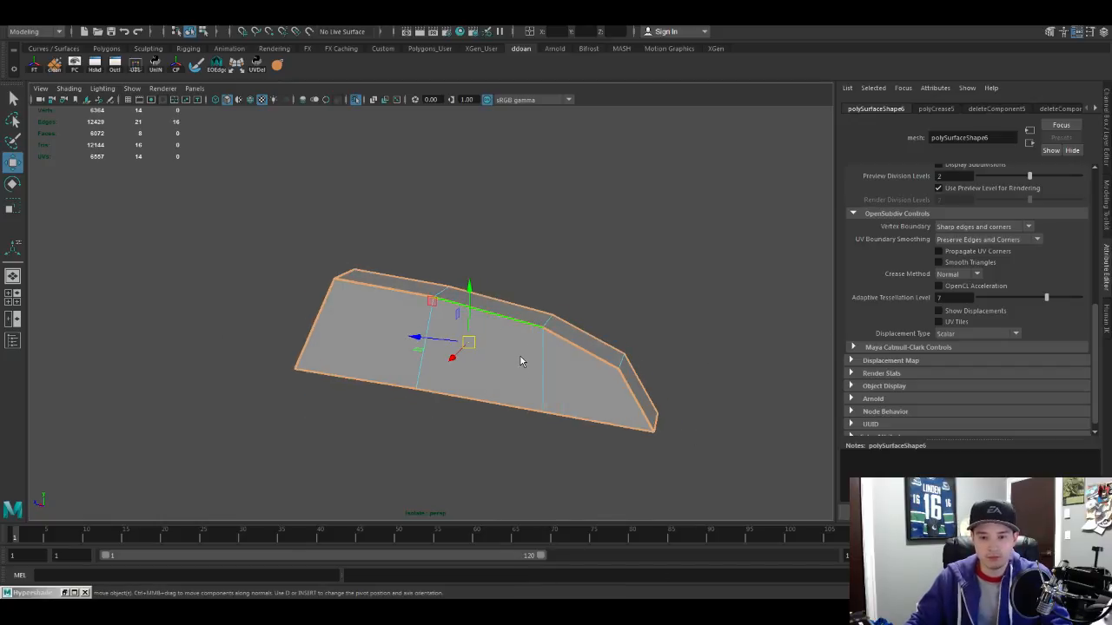
# Step: Turn on the smooth preview for the creased front sight and bring the rest of the pistol back into view
pyautogui.press('F8')
pyautogui.press('3')
pyautogui.keyDown('alt'); pyautogui.moveTo(565, 385); pyautogui.dragTo(417, 306); pyautogui.keyUp('alt')
pyautogui.click(606, 253)
pyautogui.click(499, 350)
pyautogui.hotkey('ctrl', '1')
# Step: Check where the front sight's rear base edge meets the slide by looking through the geometry at the reference
pyautogui.click(618, 373)
pyautogui.click(472, 330)
pyautogui.click(414, 258)
pyautogui.keyDown('alt'); pyautogui.moveTo(415, 258); pyautogui.dragTo(447, 333); pyautogui.keyUp('alt')
pyautogui.hotkey('alt', 'x')
pyautogui.click(439, 330)
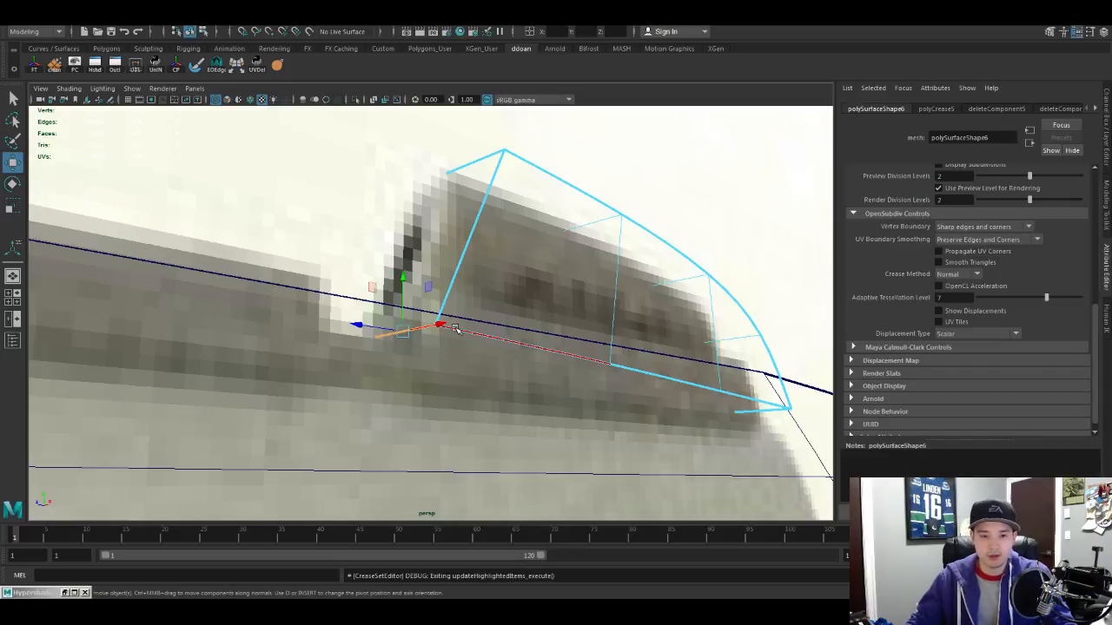
pyautogui.hotkey('alt', 'x')
pyautogui.keyDown('alt'); pyautogui.moveTo(414, 289); pyautogui.dragTo(583, 365); pyautogui.keyUp('alt')
pyautogui.press('F8')
pyautogui.scroll(-8, 608, 354)
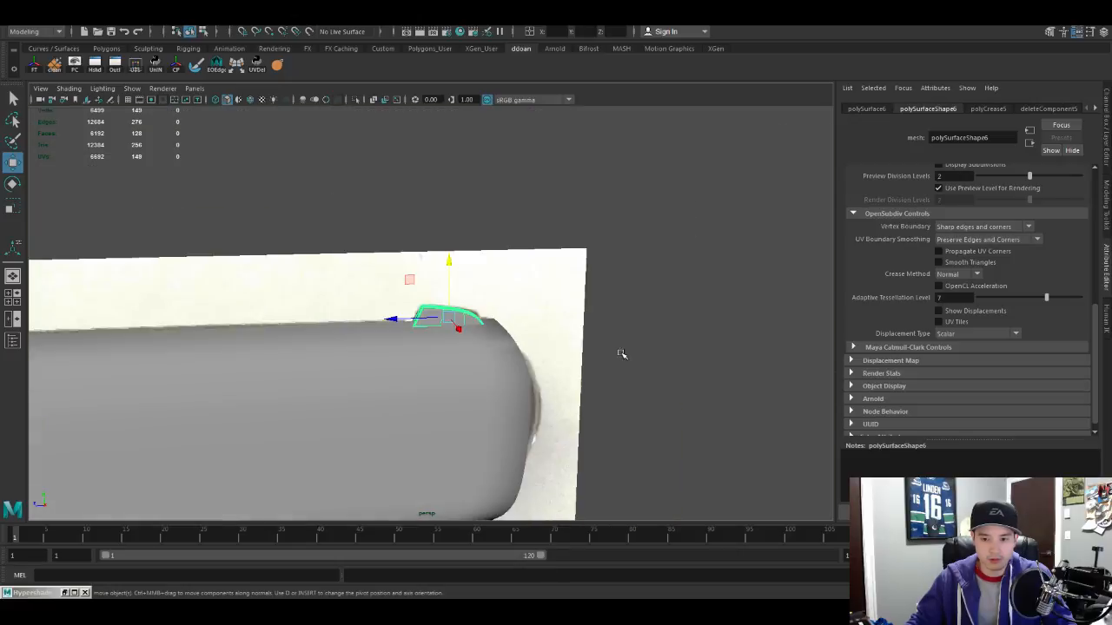
# Step: Inspect the smoothed front sight close up on the slide and within the pistol's full side profile
pyautogui.click(620, 352)
pyautogui.keyDown('alt'); pyautogui.moveTo(695, 345); pyautogui.dragTo(540, 347); pyautogui.keyUp('alt')
pyautogui.scroll(5, 475, 373)
pyautogui.keyDown('alt'); pyautogui.moveTo(469, 352); pyautogui.dragTo(573, 340); pyautogui.keyUp('alt')
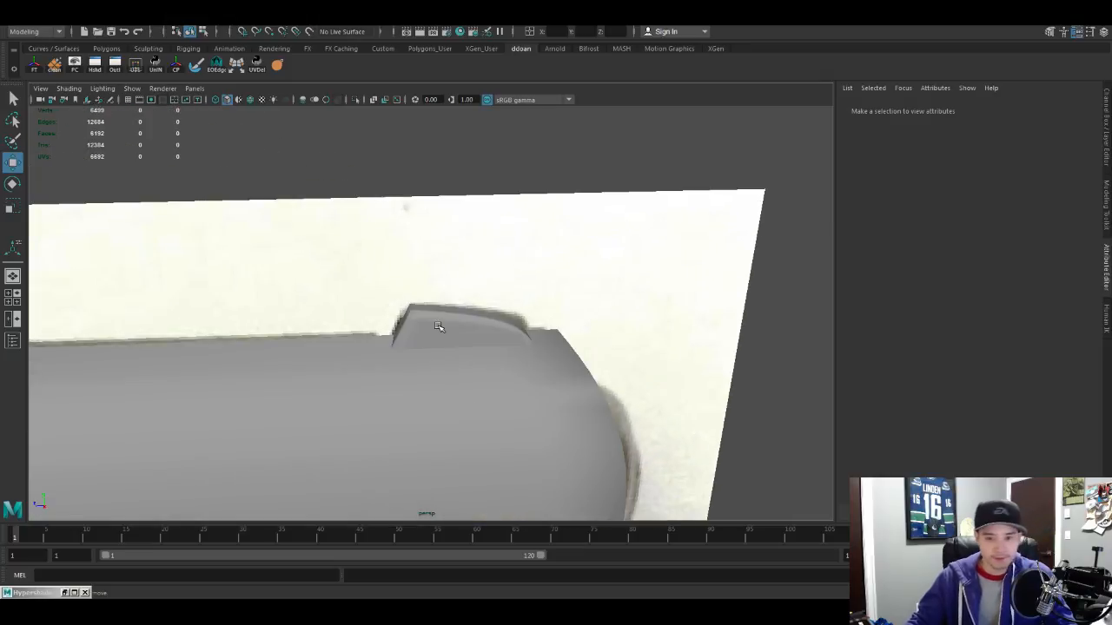
pyautogui.click(443, 330)
pyautogui.press('f')
pyautogui.scroll(-6, 491, 359)
pyautogui.keyDown('alt'); pyautogui.moveTo(492, 358); pyautogui.dragTo(546, 348); pyautogui.keyUp('alt')
pyautogui.click(695, 321)
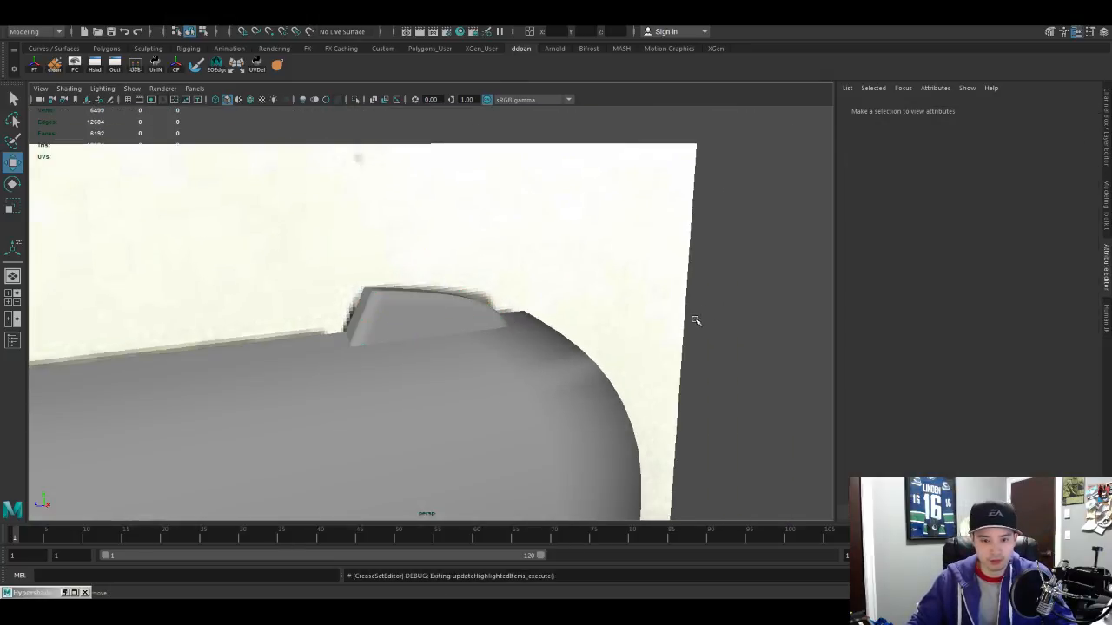
pyautogui.scroll(-4, 695, 321)
pyautogui.keyDown('alt'); pyautogui.moveTo(695, 321); pyautogui.dragTo(460, 300); pyautogui.keyUp('alt')
pyautogui.scroll(-4, 423, 316)
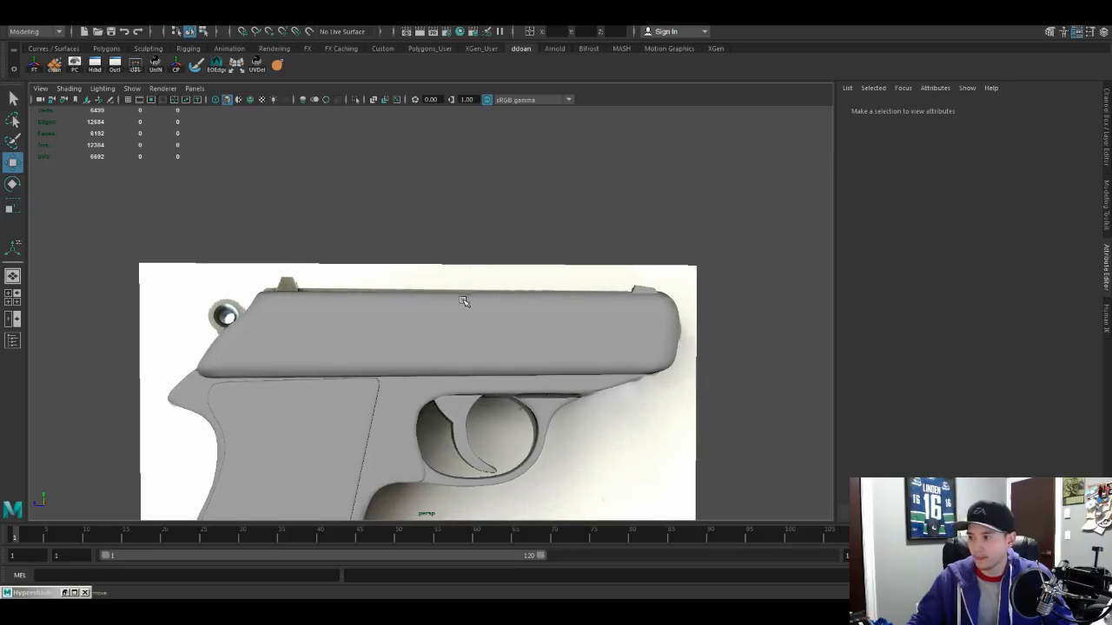
pyautogui.keyDown('alt'); pyautogui.moveTo(464, 301); pyautogui.dragTo(517, 308, button='middle'); pyautogui.keyUp('alt')
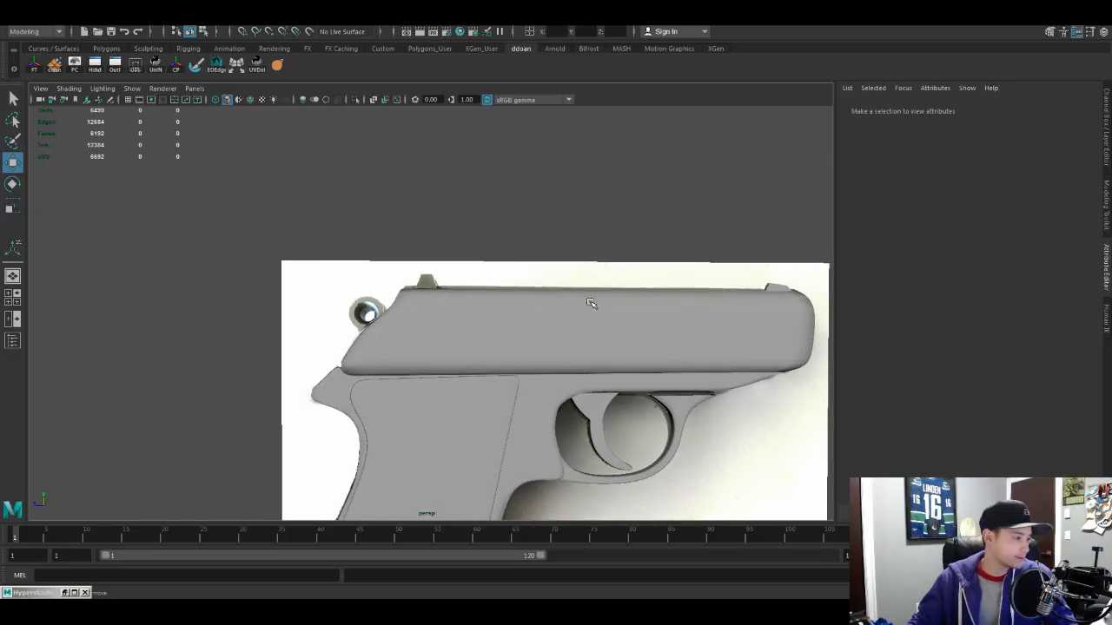
# Step: Select the three faces along the front sight's outer side and return to object selection
pyautogui.keyDown('alt'); pyautogui.moveTo(591, 303); pyautogui.dragTo(369, 304, button='middle'); pyautogui.keyUp('alt')
pyautogui.keyDown('alt'); pyautogui.moveTo(369, 304); pyautogui.dragTo(490, 330); pyautogui.keyUp('alt')
pyautogui.click(524, 335)
pyautogui.press('f')
pyautogui.keyDown('alt'); pyautogui.moveTo(566, 367); pyautogui.dragTo(487, 356); pyautogui.keyUp('alt')
pyautogui.moveTo(406, 232); pyautogui.dragTo(404, 279, button='right')
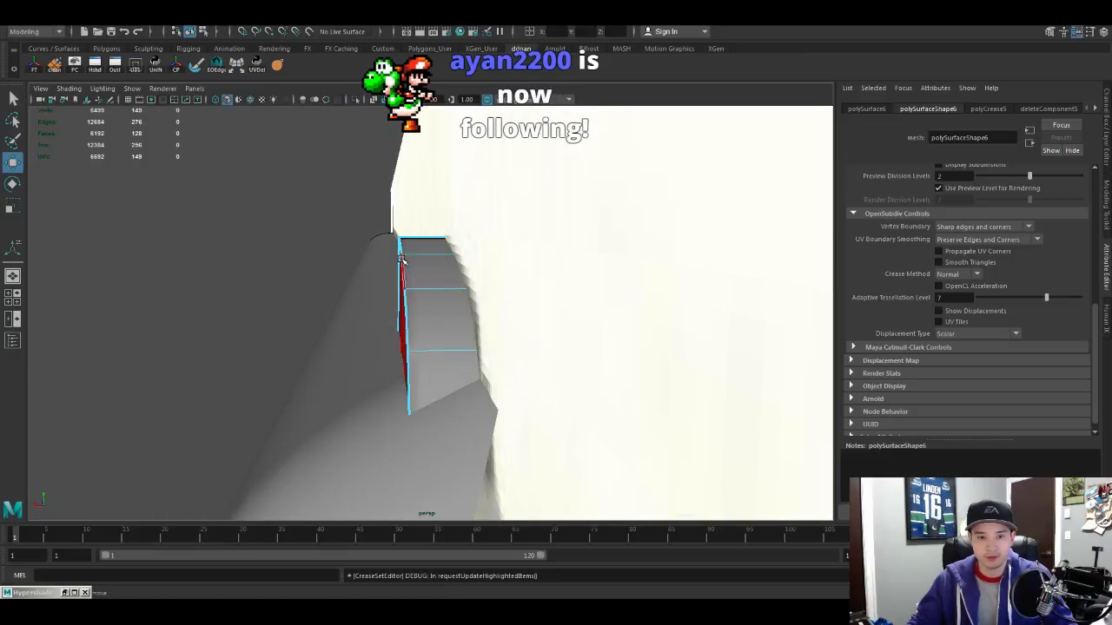
pyautogui.keyDown('alt'); pyautogui.moveTo(405, 279); pyautogui.dragTo(437, 274); pyautogui.keyUp('alt')
pyautogui.click(480, 364)
pyautogui.keyDown('shift'); pyautogui.click(444, 353); pyautogui.keyUp('shift')
pyautogui.keyDown('shift'); pyautogui.click(365, 295); pyautogui.keyUp('shift')
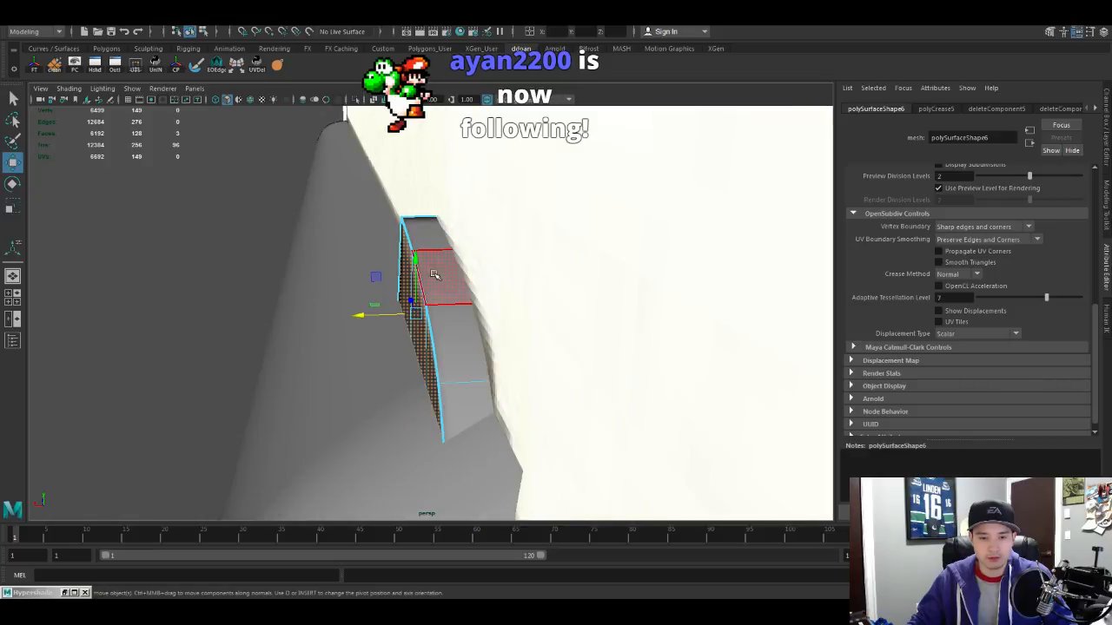
pyautogui.moveTo(422, 370); pyautogui.dragTo(443, 350, button='right')
# Step: Examine the front sight's curved, creased edges up close and from a distance
pyautogui.scroll(-10, 443, 350)
pyautogui.click(496, 362)
pyautogui.keyDown('alt'); pyautogui.moveTo(424, 343); pyautogui.dragTo(534, 340); pyautogui.keyUp('alt')
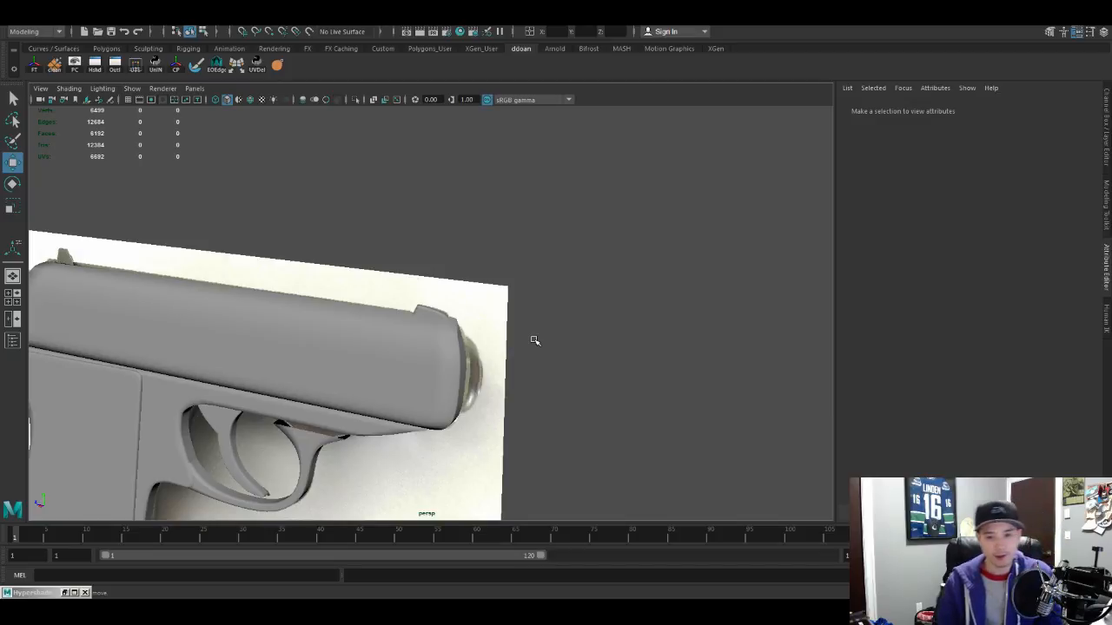
pyautogui.keyDown('alt'); pyautogui.moveTo(534, 340); pyautogui.dragTo(604, 338); pyautogui.keyUp('alt')
pyautogui.click(528, 313)
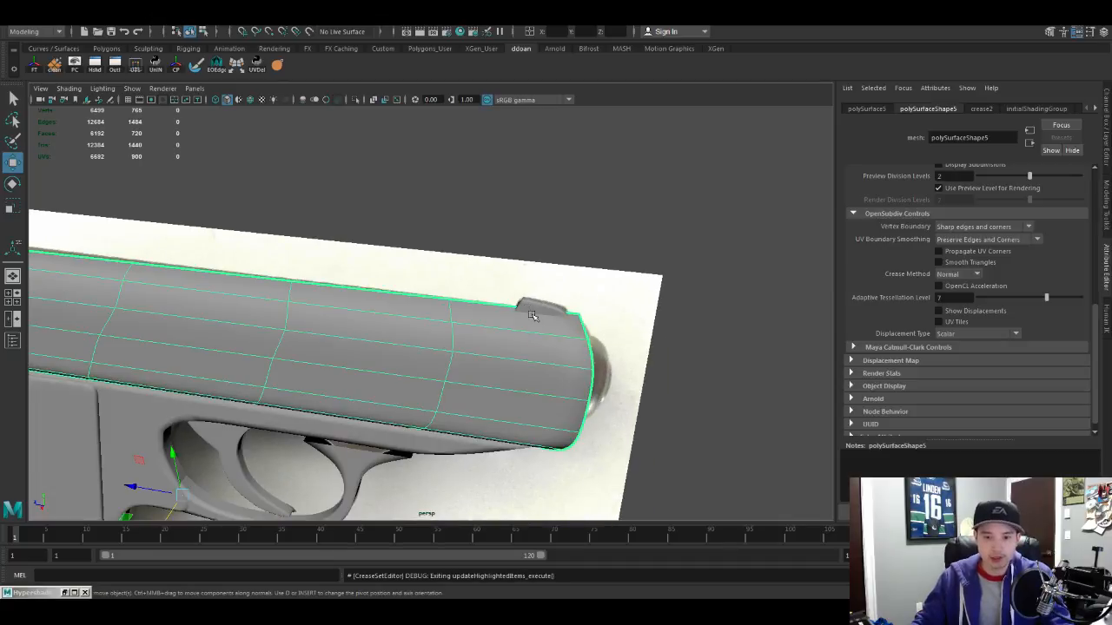
pyautogui.click(533, 309)
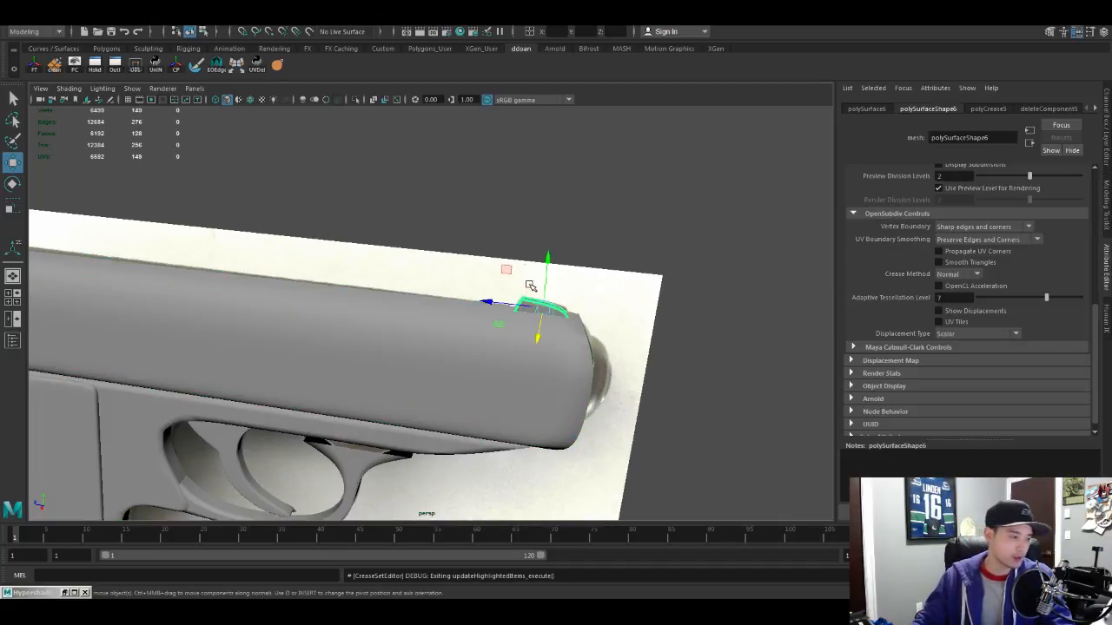
pyautogui.scroll(5, 528, 282)
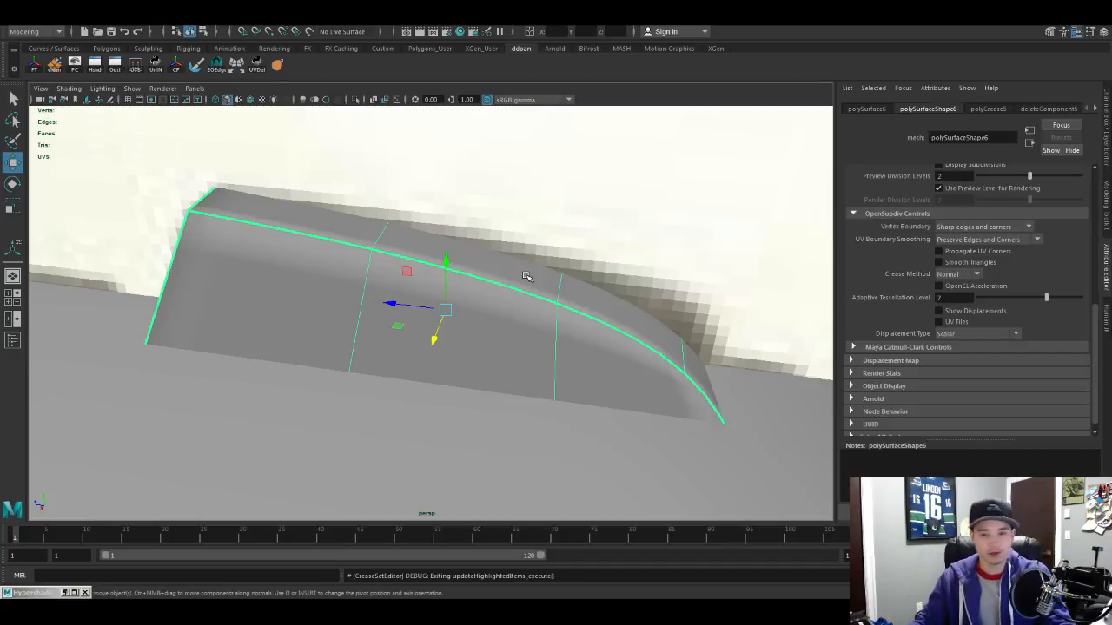
pyautogui.scroll(-5, 504, 289)
pyautogui.scroll(2, 585, 284)
pyautogui.scroll(-3, 585, 284)
# Step: Review the rear of the slide and the whole pistol against the reference image in perspective
pyautogui.keyDown('alt'); pyautogui.moveTo(576, 257); pyautogui.dragTo(812, 235); pyautogui.keyUp('alt')
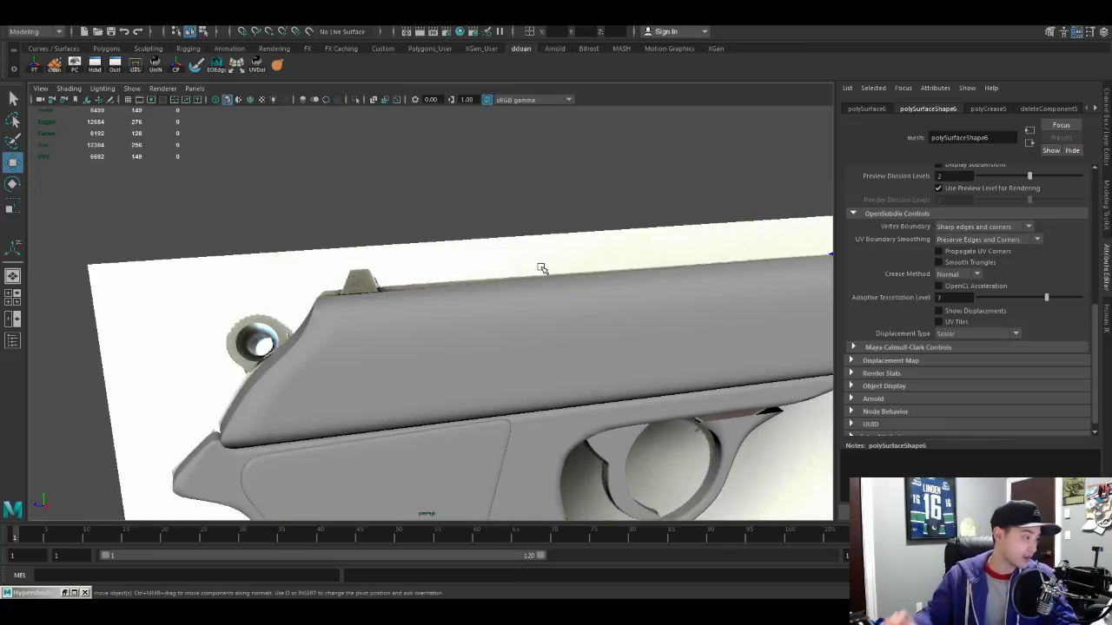
pyautogui.keyDown('alt'); pyautogui.moveTo(542, 268); pyautogui.dragTo(533, 295); pyautogui.keyUp('alt')
pyautogui.keyDown('alt'); pyautogui.moveTo(533, 295); pyautogui.dragTo(435, 284, button='right'); pyautogui.keyUp('alt')
pyautogui.click(434, 284)
pyautogui.keyDown('alt'); pyautogui.moveTo(473, 266); pyautogui.dragTo(603, 255, button='middle'); pyautogui.keyUp('alt')
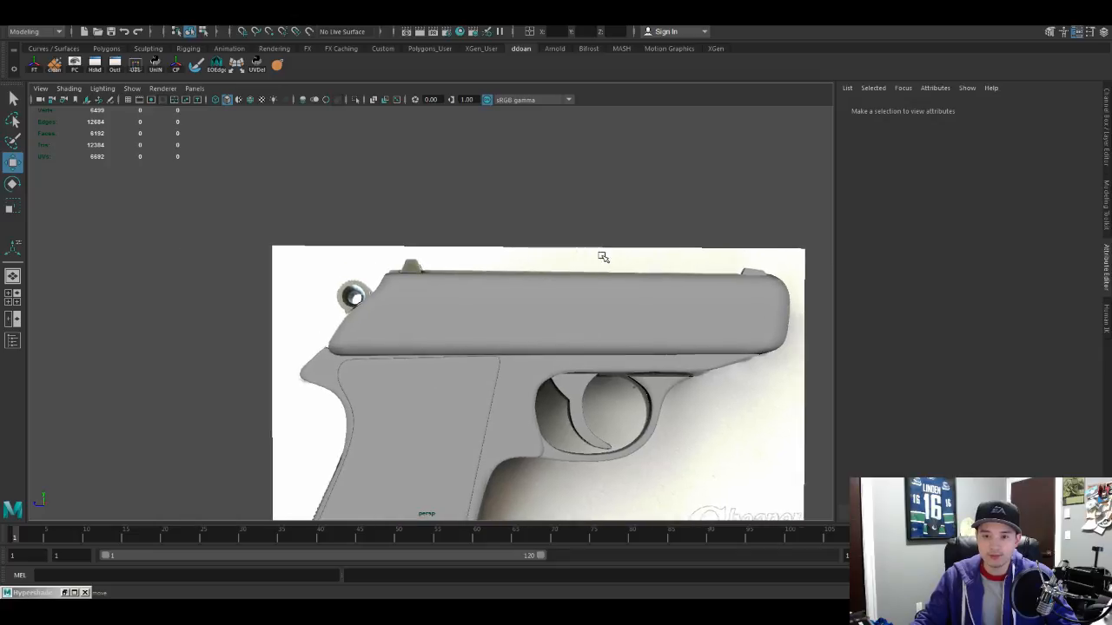
pyautogui.keyDown('alt'); pyautogui.moveTo(603, 255); pyautogui.dragTo(548, 250); pyautogui.keyUp('alt')
pyautogui.keyDown('alt'); pyautogui.moveTo(547, 250); pyautogui.dragTo(526, 253, button='right'); pyautogui.keyUp('alt')
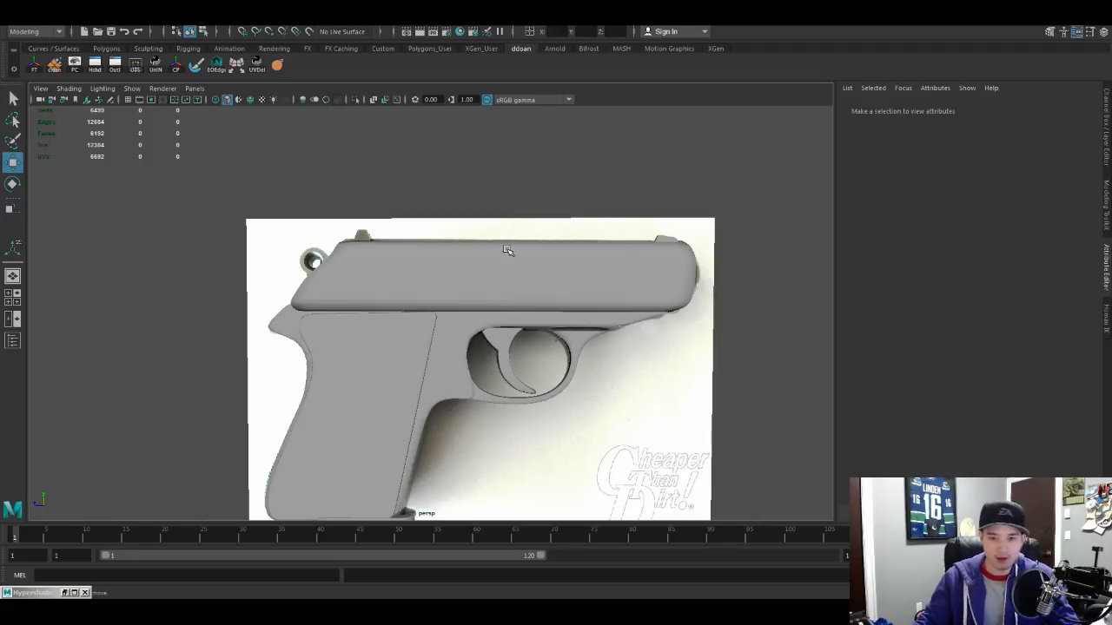
pyautogui.moveTo(509, 248)
pyautogui.keyDown('alt'); pyautogui.mouseDown(button='right')
pyautogui.moveTo(529, 235)
pyautogui.moveTo(514, 248)
pyautogui.mouseUp(button='right'); pyautogui.keyUp('alt')
# Step: Study the reference photo in the side view, from the rear sight and hammer along the slide to the muzzle
pyautogui.press('space')
pyautogui.keyDown('alt'); pyautogui.moveTo(646, 384); pyautogui.dragTo(658, 405, button='right'); pyautogui.keyUp('alt')
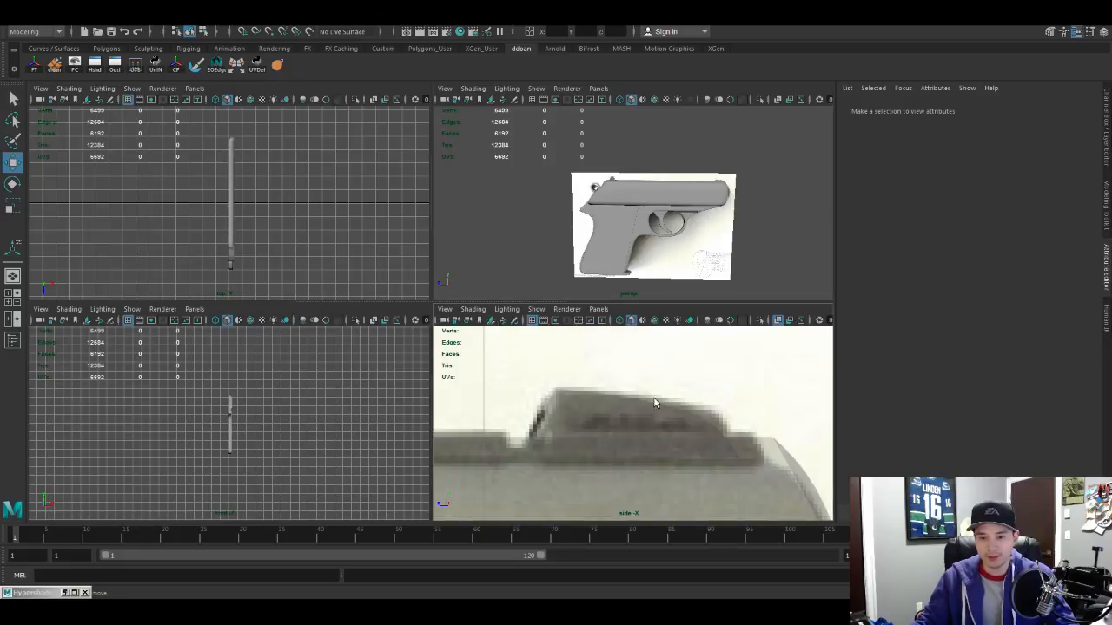
pyautogui.press('space')
pyautogui.keyDown('alt'); pyautogui.moveTo(556, 380); pyautogui.dragTo(754, 382, button='middle'); pyautogui.keyUp('alt')
pyautogui.scroll(5, 565, 378)
pyautogui.scroll(5, 573, 383)
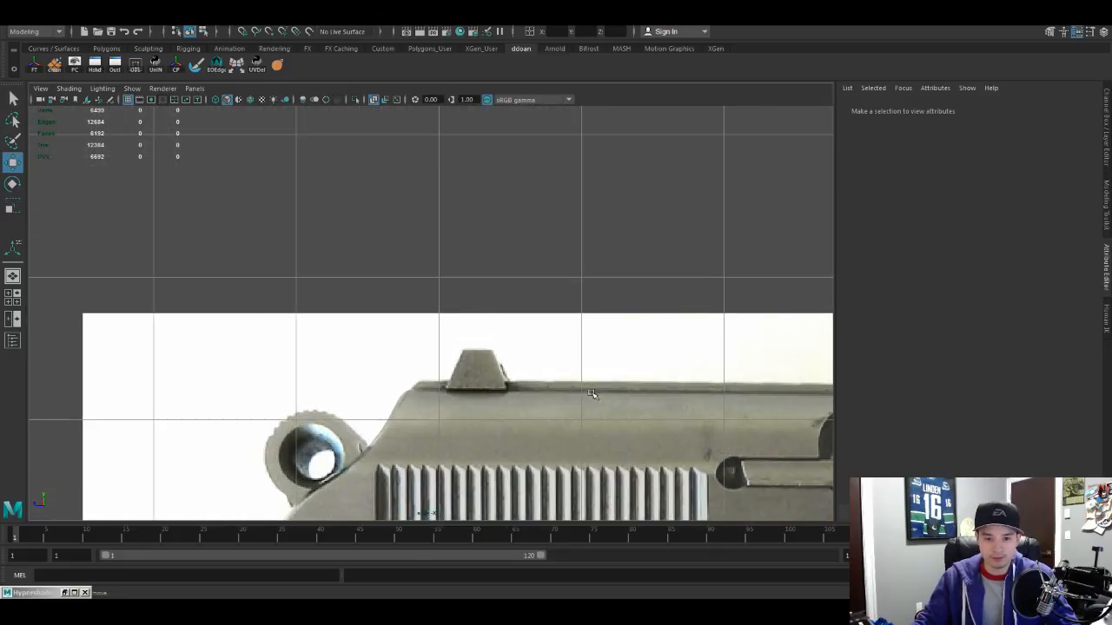
pyautogui.keyDown('alt'); pyautogui.moveTo(591, 390); pyautogui.dragTo(524, 319, button='middle'); pyautogui.keyUp('alt')
pyautogui.scroll(-8, 524, 320)
pyautogui.scroll(4, 524, 320)
pyautogui.scroll(3, 524, 319)
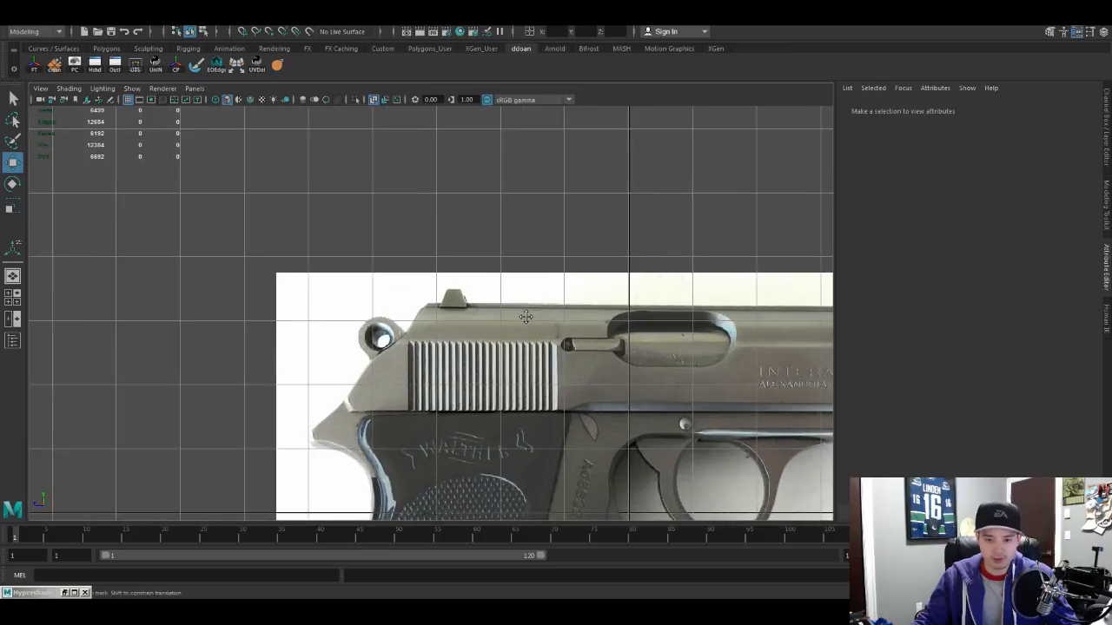
pyautogui.scroll(-3, 487, 327)
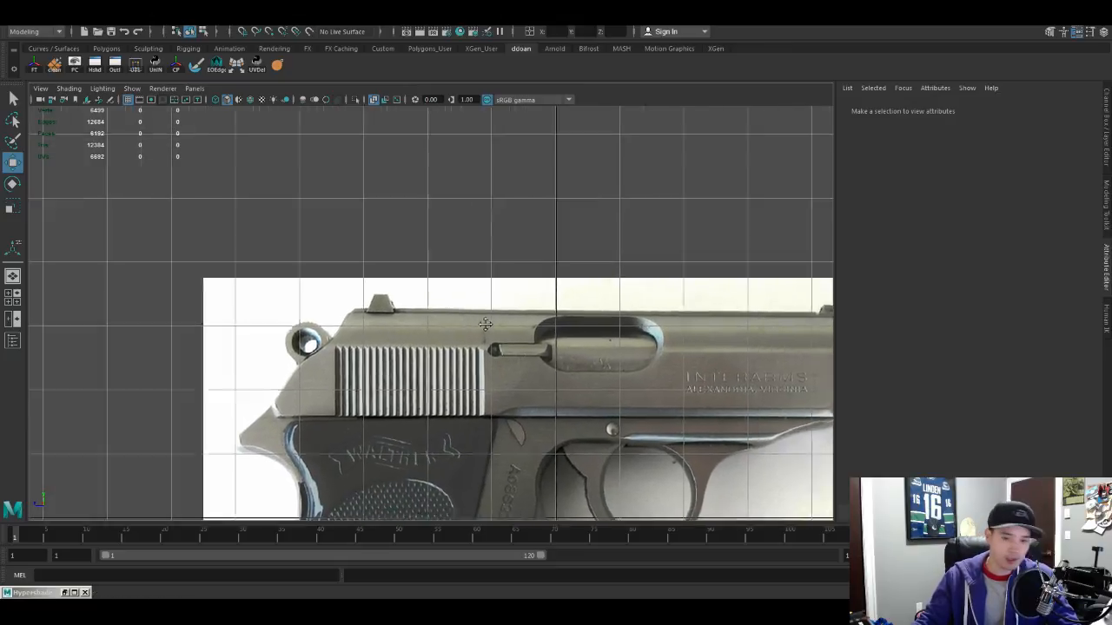
pyautogui.keyDown('alt'); pyautogui.moveTo(491, 312); pyautogui.dragTo(468, 299, button='middle'); pyautogui.keyUp('alt')
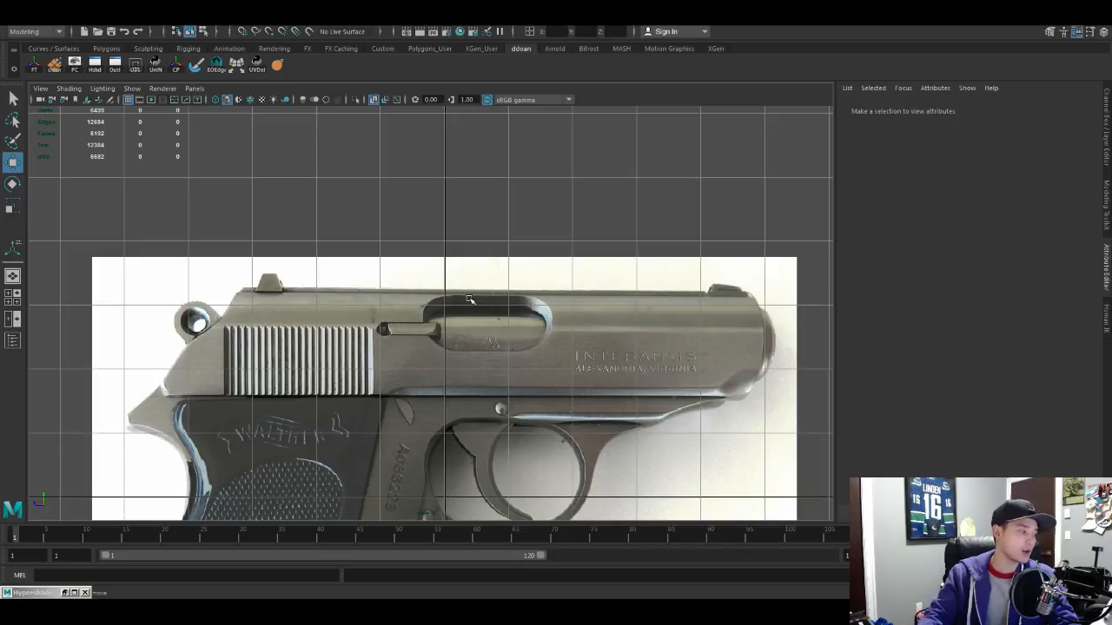
pyautogui.scroll(2, 480, 319)
pyautogui.scroll(-3, 526, 311)
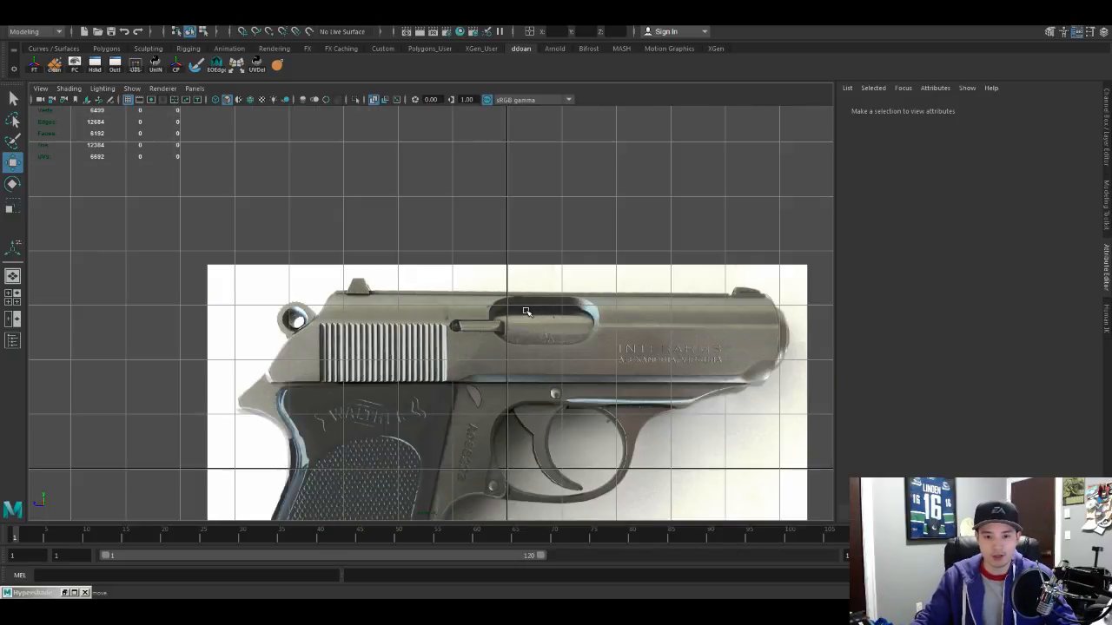
# Step: Trace the rear sight's trapezoid outline in the side view as a four-sided polygon with the Create Polygon tool
pyautogui.scroll(3, 525, 311)
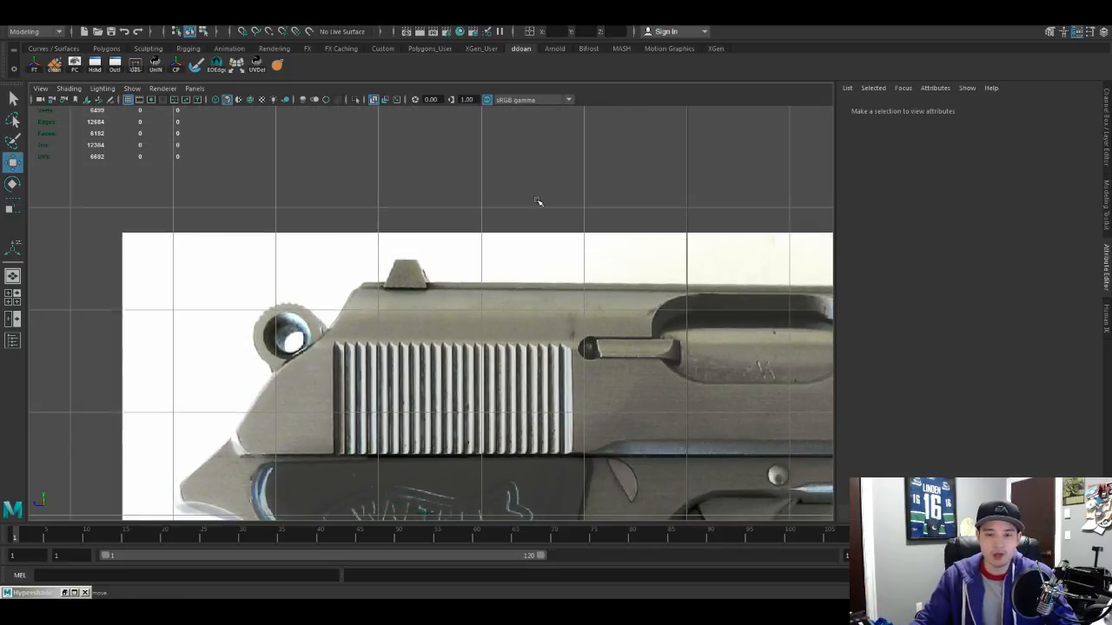
pyautogui.keyDown('shift'); pyautogui.moveTo(523, 164); pyautogui.dragTo(469, 217, button='right'); pyautogui.keyUp('shift')
pyautogui.keyDown('alt'); pyautogui.moveTo(428, 259); pyautogui.dragTo(502, 286, button='middle'); pyautogui.keyUp('alt')
pyautogui.scroll(3, 501, 286)
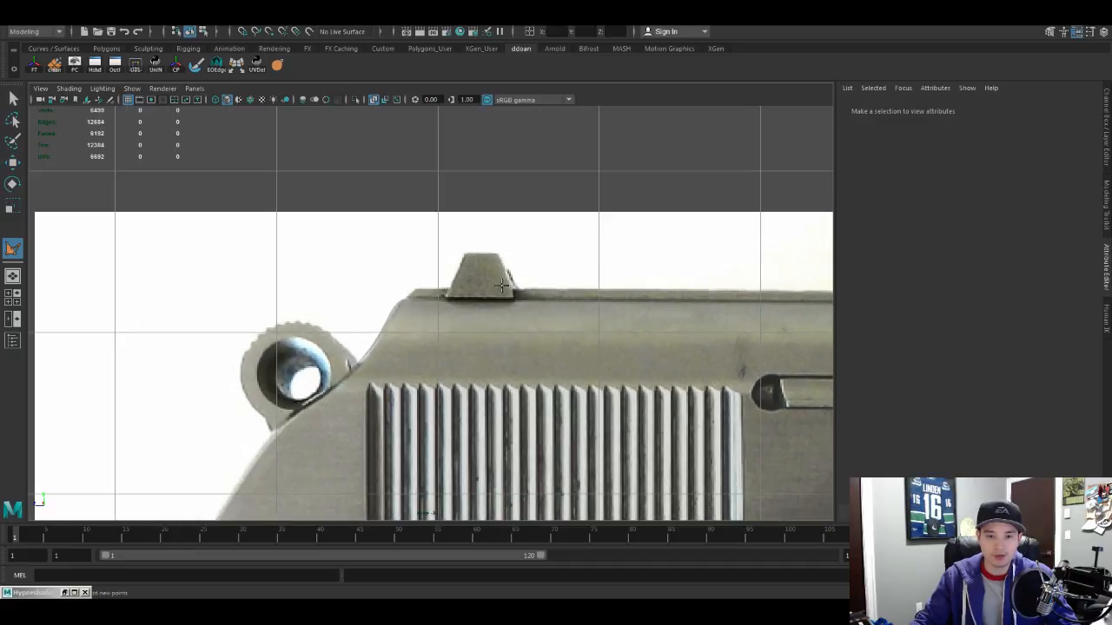
pyautogui.click(446, 297)
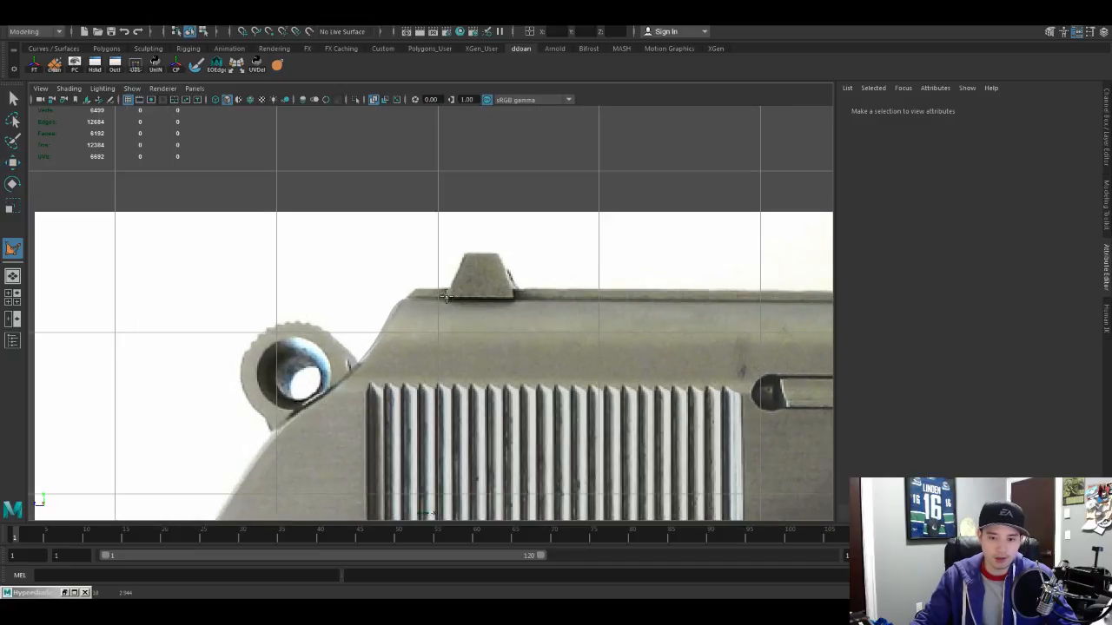
pyautogui.click(515, 298)
pyautogui.click(500, 255)
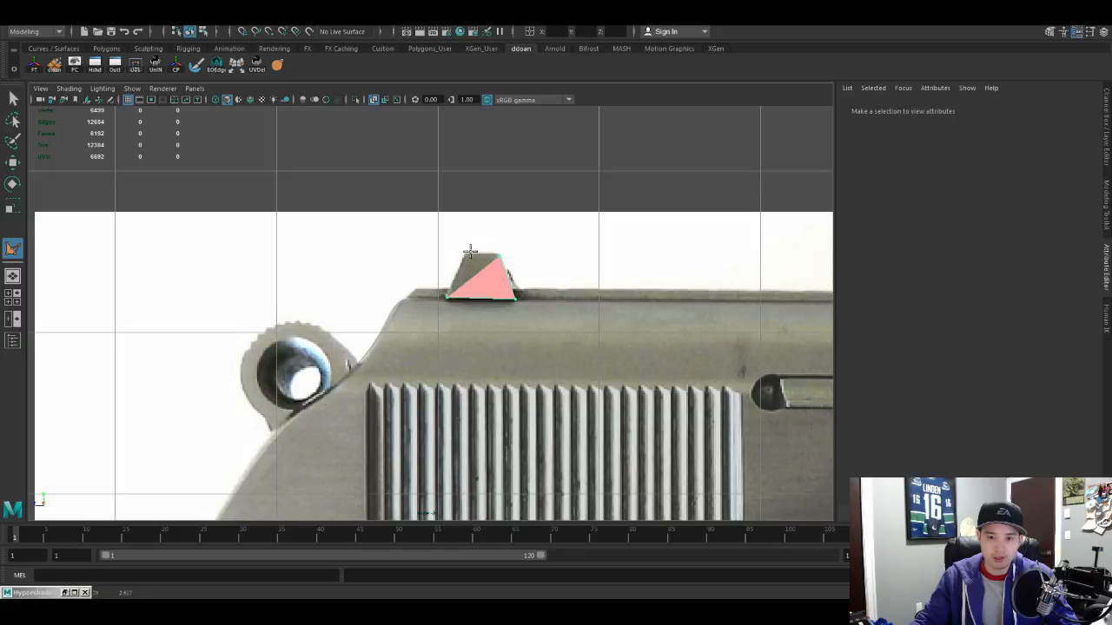
pyautogui.click(466, 253)
pyautogui.press('w')
# Step: Adjust the rear sight polygon's corner vertices to the reference, snapping the upper front corner level with the upper rear corner
pyautogui.scroll(2, 580, 258)
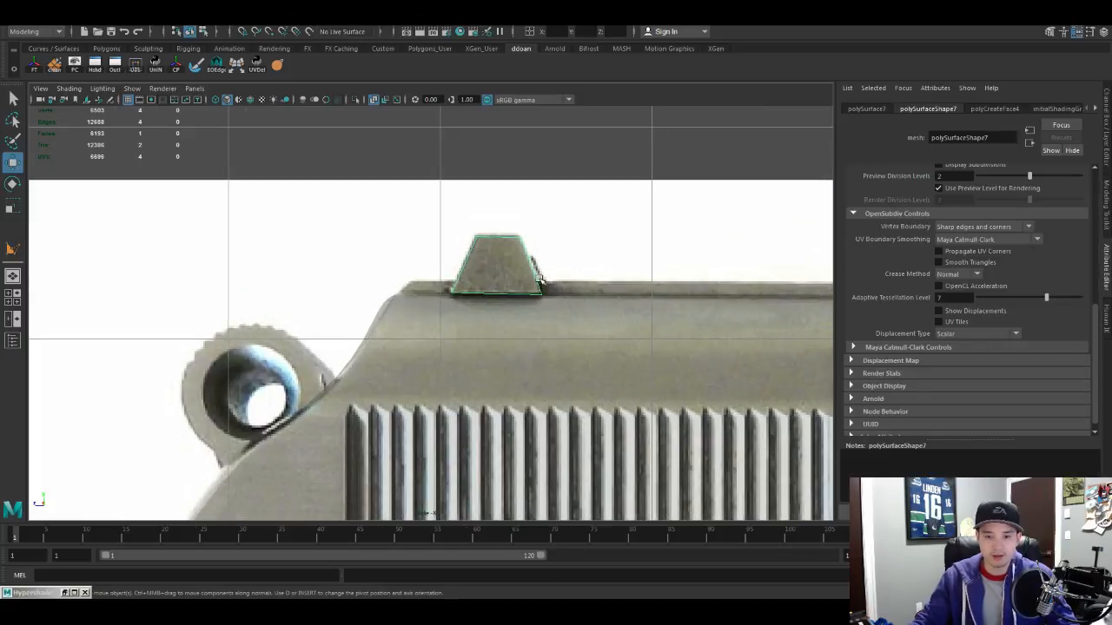
pyautogui.scroll(2, 534, 271)
pyautogui.keyDown('alt'); pyautogui.moveTo(530, 268); pyautogui.dragTo(495, 276, button='middle'); pyautogui.keyUp('alt')
pyautogui.moveTo(494, 247); pyautogui.dragTo(390, 231, button='right')
pyautogui.moveTo(513, 279); pyautogui.dragTo(616, 339)
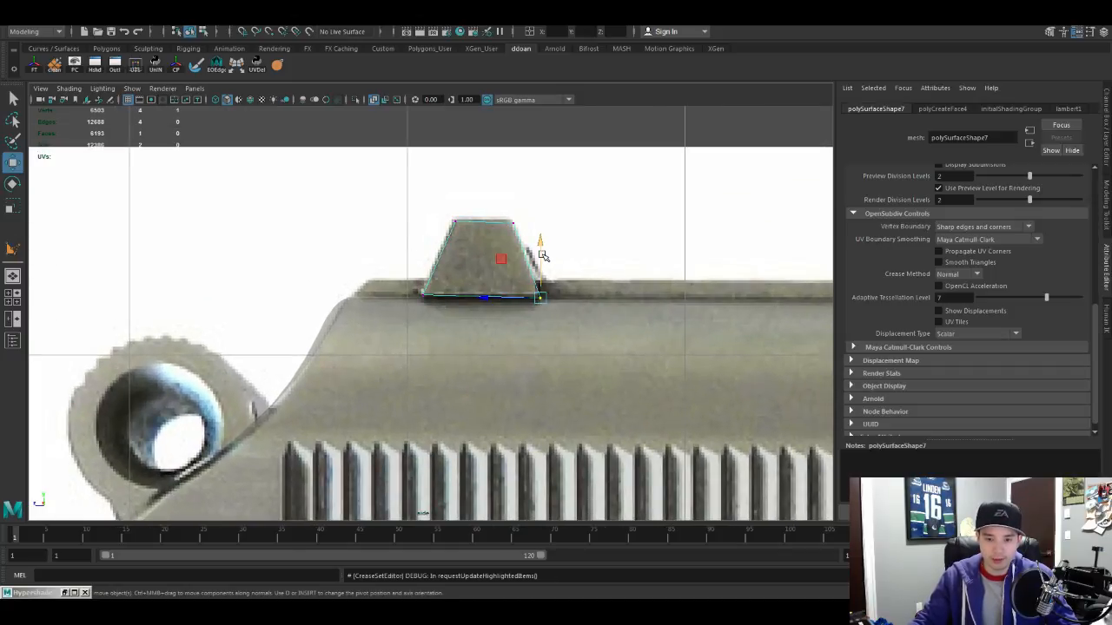
pyautogui.scroll(2, 538, 252)
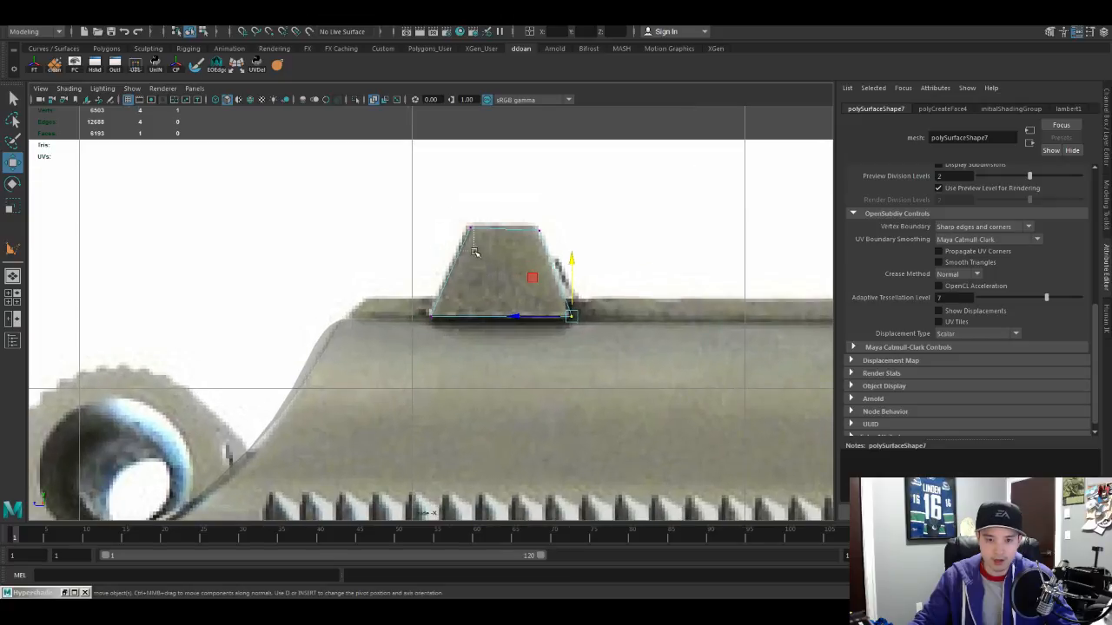
pyautogui.click(469, 229)
pyautogui.click(539, 227)
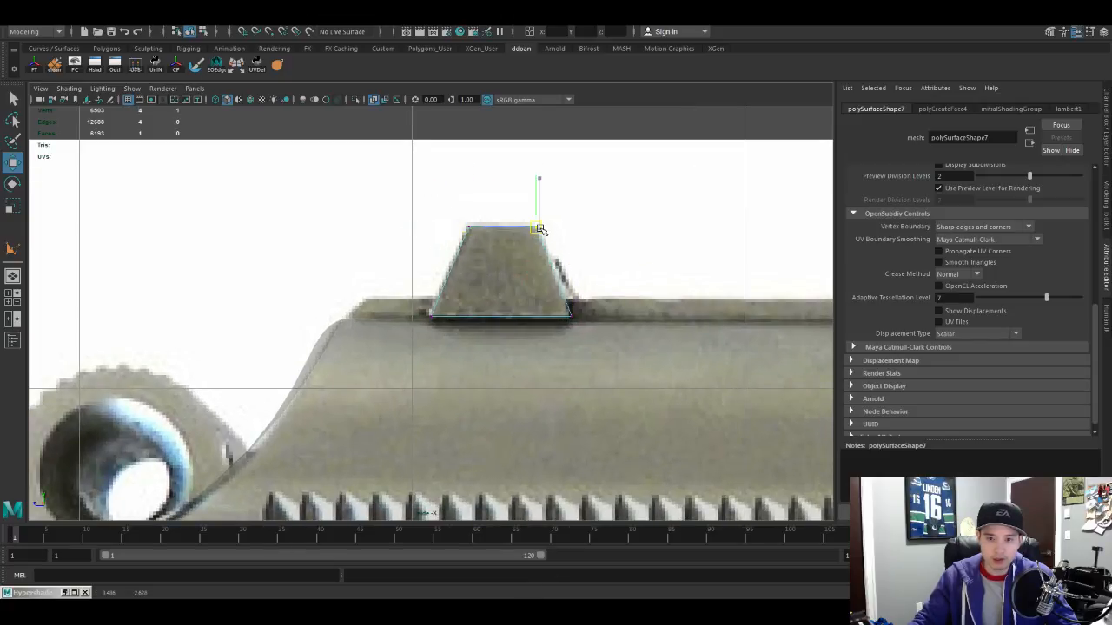
pyautogui.click(535, 172)
pyautogui.press('v')
pyautogui.moveTo(472, 242); pyautogui.dragTo(472, 235, button='middle')
pyautogui.click(470, 228)
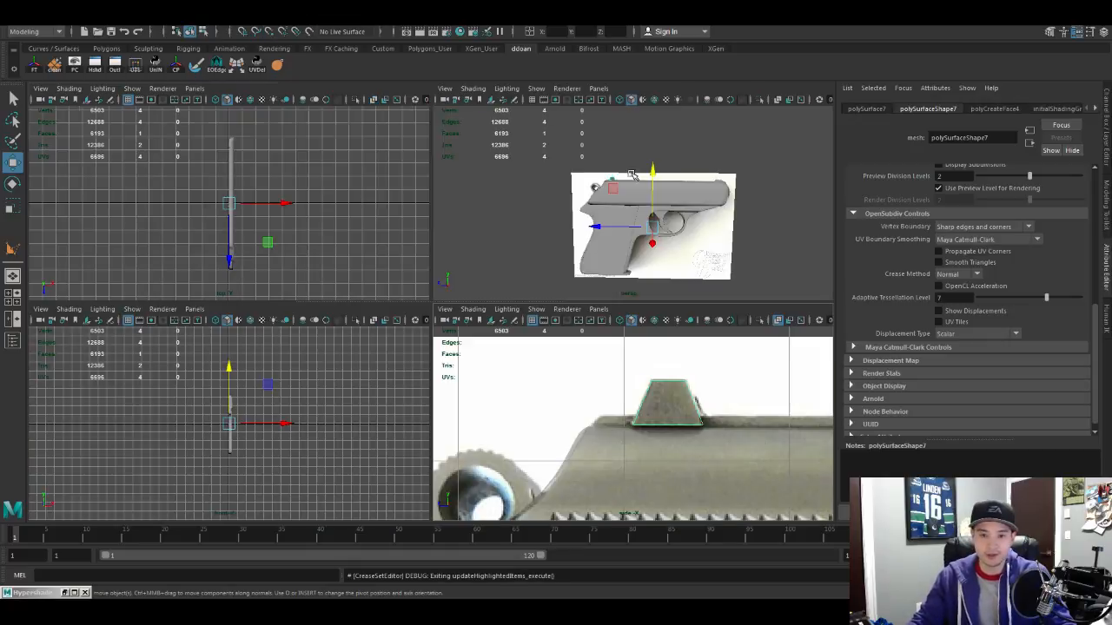
# Step: Frame the rear sight polygon in the perspective view, seen from behind the slide, with the Move tool active
pyautogui.press('space')
pyautogui.press('space')
pyautogui.keyDown('alt'); pyautogui.moveTo(508, 257); pyautogui.dragTo(524, 325); pyautogui.keyUp('alt')
pyautogui.press('f')
pyautogui.press('w')
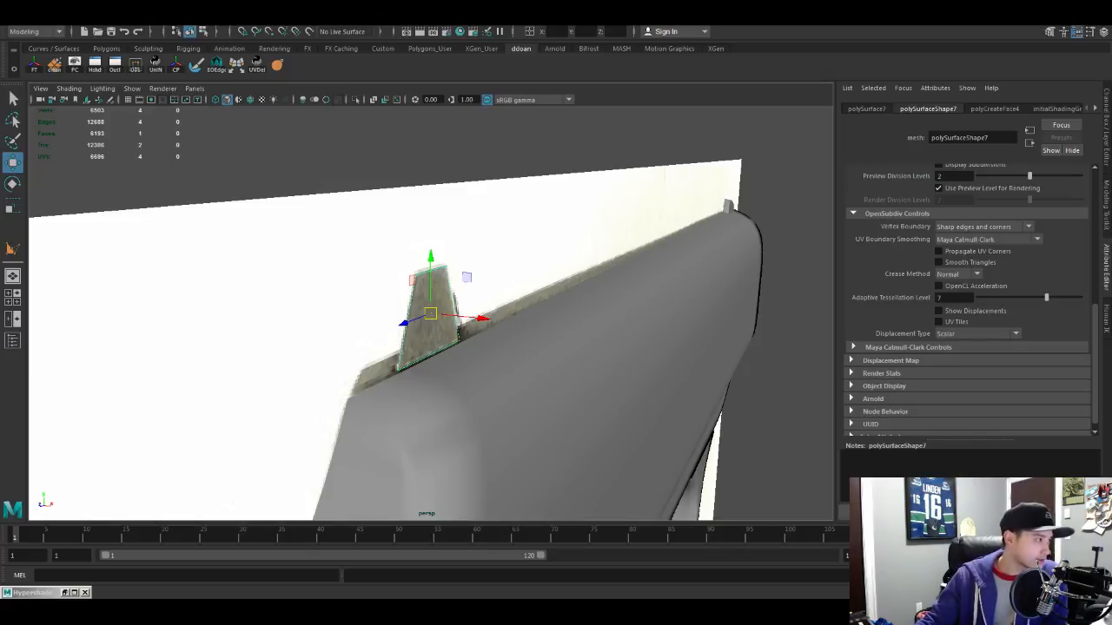
# Step: Switch to the artist's ArtStation portfolio and examine the final render, shadow pass and female character passes of STEAMPUNK | Dynamic Duo
pyautogui.moveTo(1111, 92); pyautogui.dragTo(545, 26)
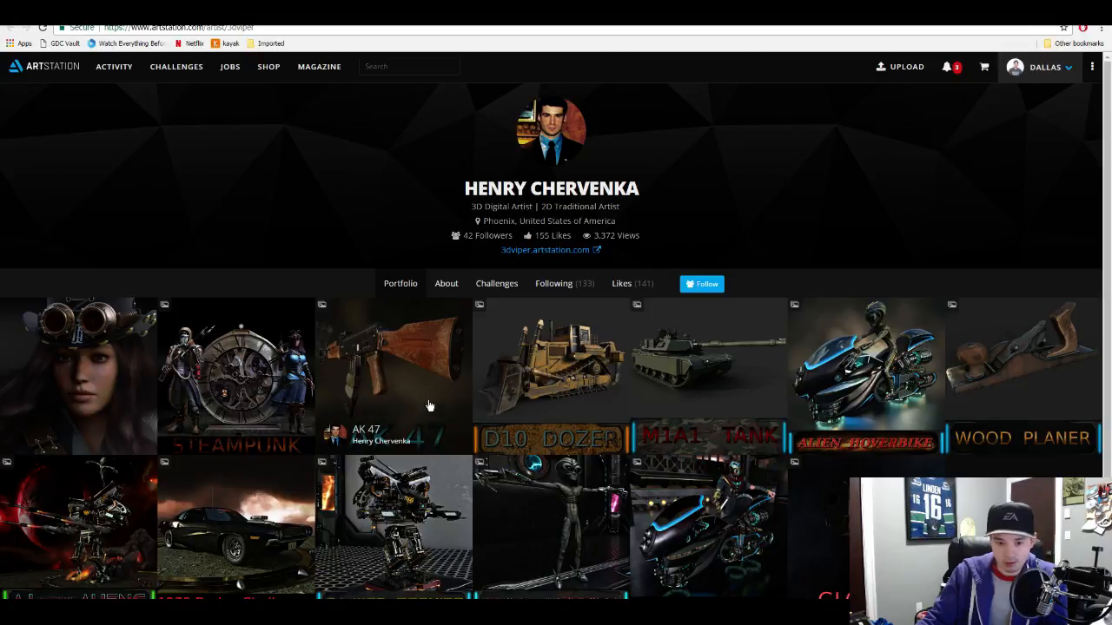
pyautogui.click(287, 369)
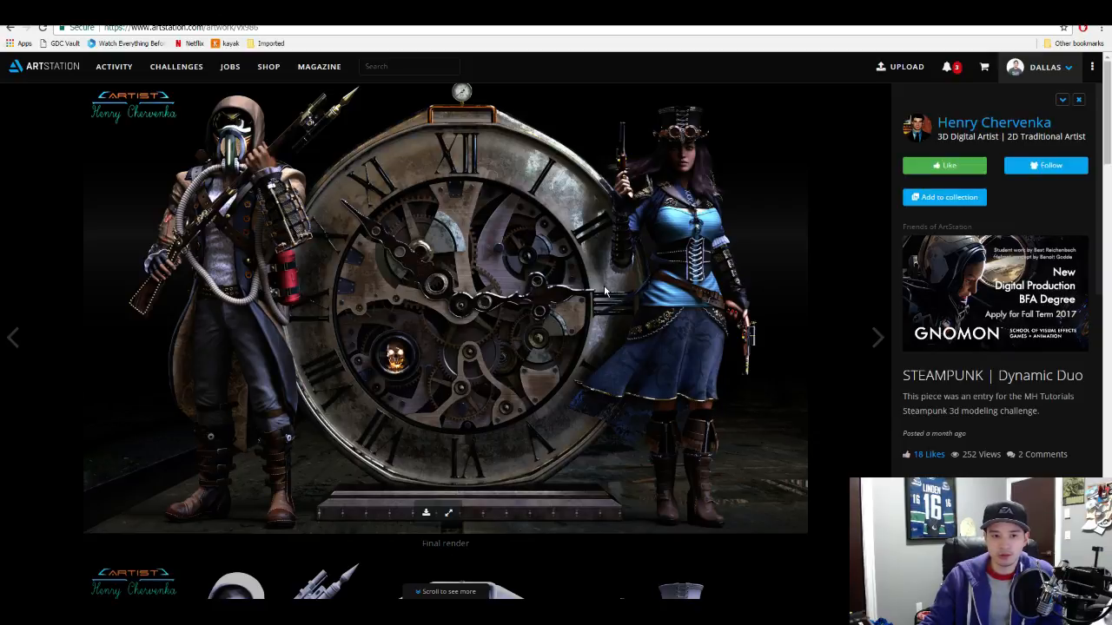
pyautogui.scroll(-5, 606, 291)
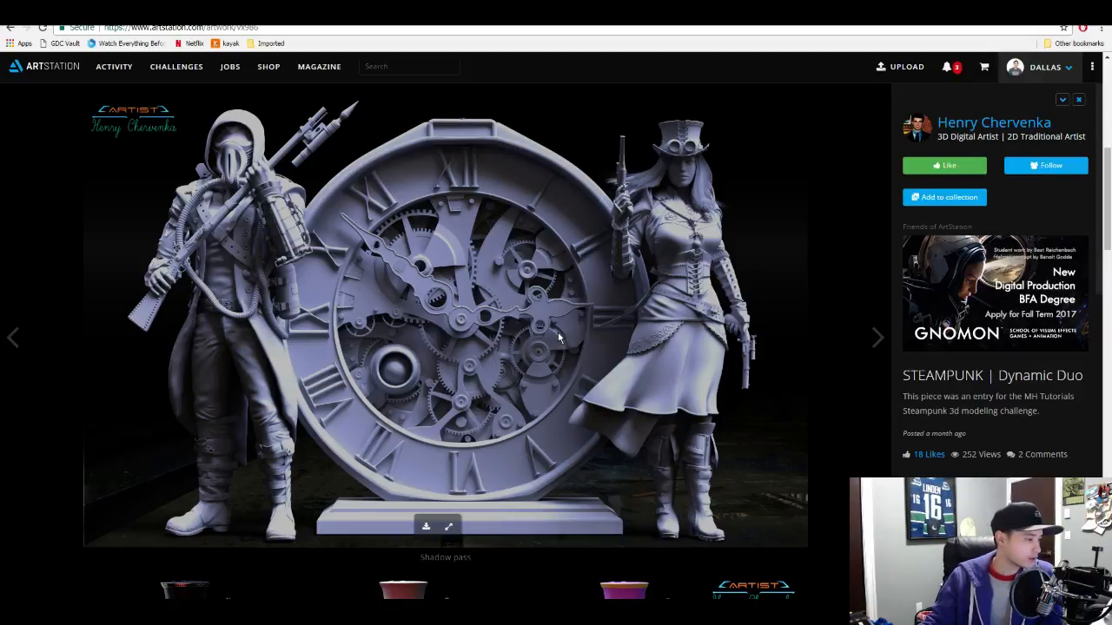
pyautogui.scroll(-2, 557, 335)
pyautogui.scroll(-3, 557, 343)
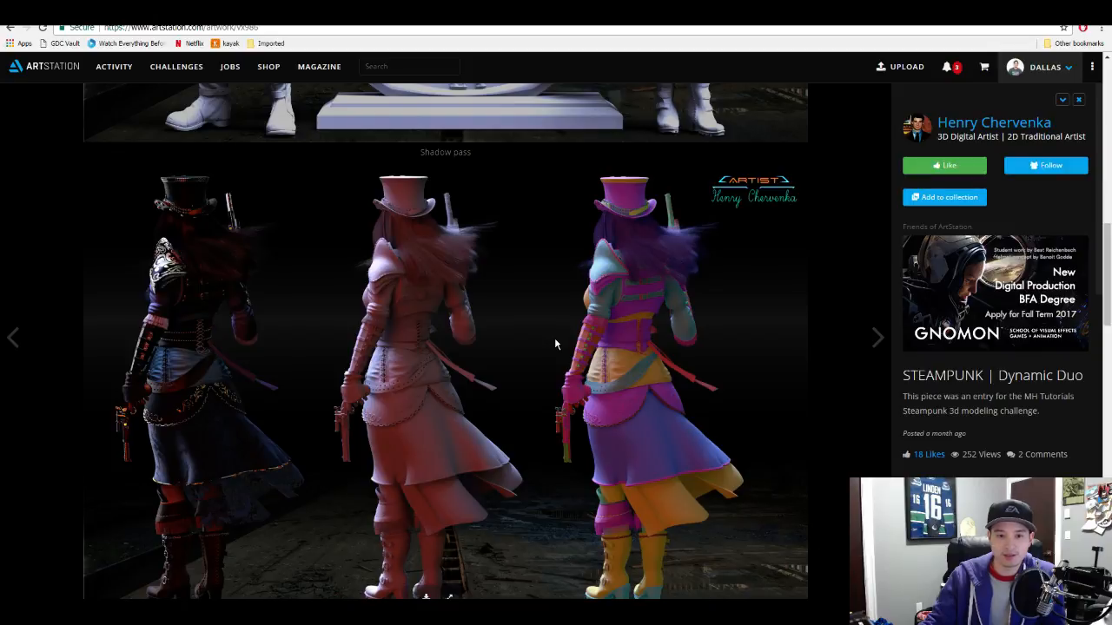
pyautogui.scroll(-3, 554, 339)
pyautogui.scroll(3, 555, 339)
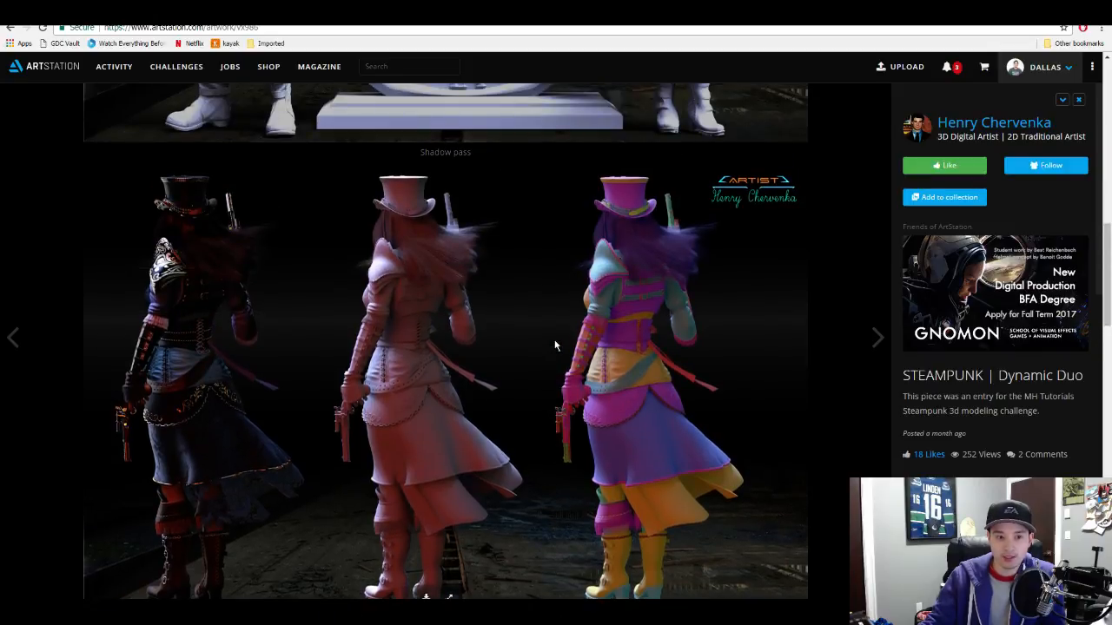
pyautogui.scroll(-2, 554, 345)
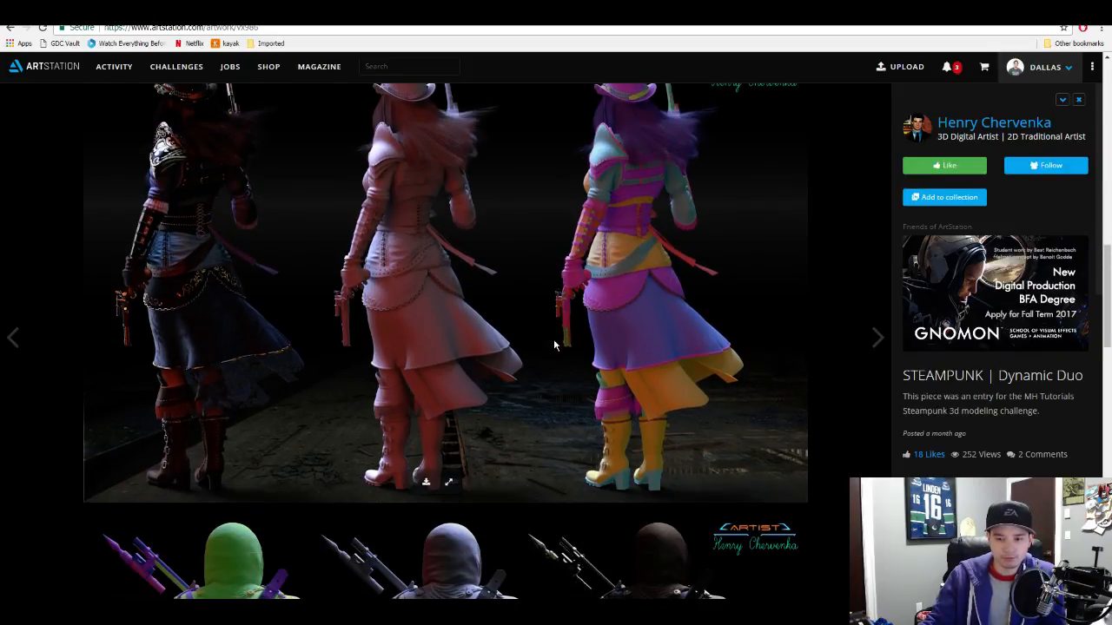
pyautogui.scroll(9, 554, 344)
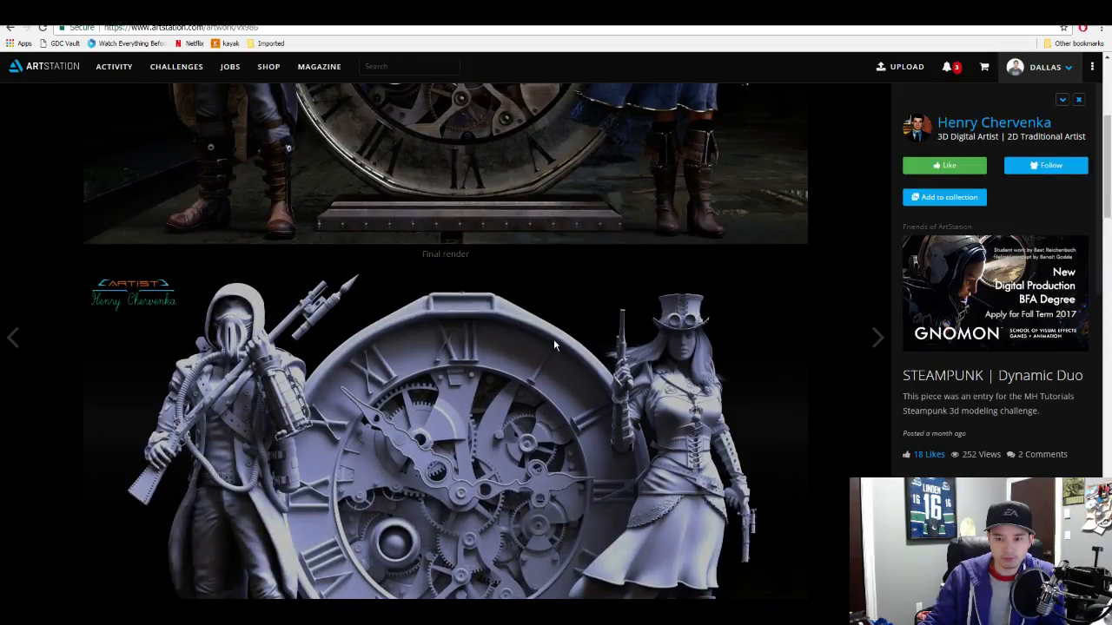
pyautogui.scroll(3, 554, 345)
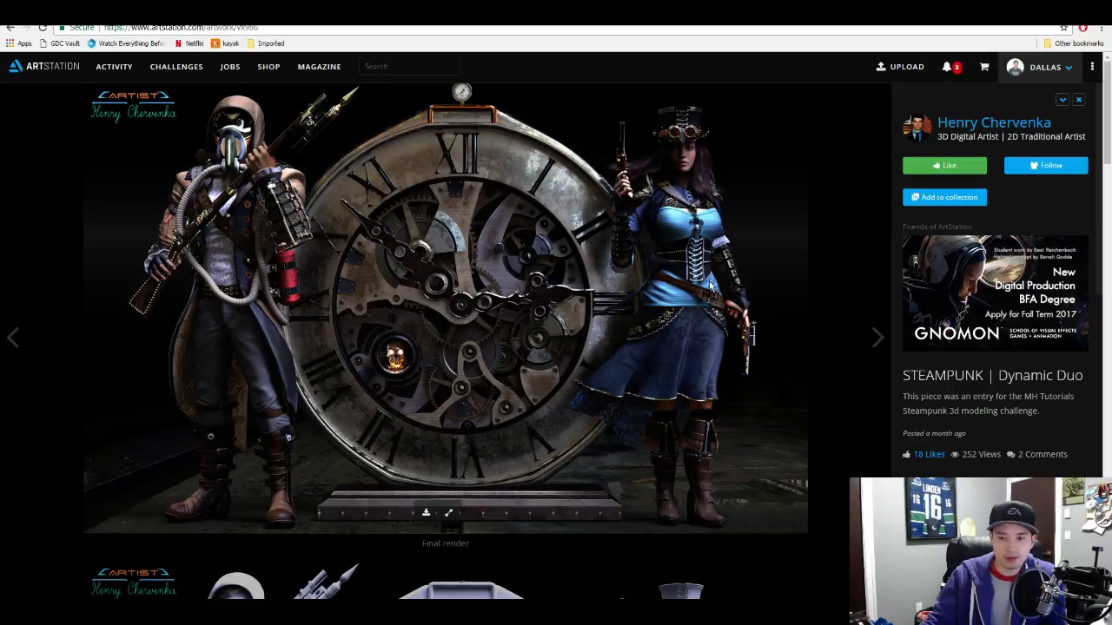
# Step: Review all the Dynamic Duo images, down to the front and back renders of both characters, and return to the final render
pyautogui.scroll(-6, 711, 286)
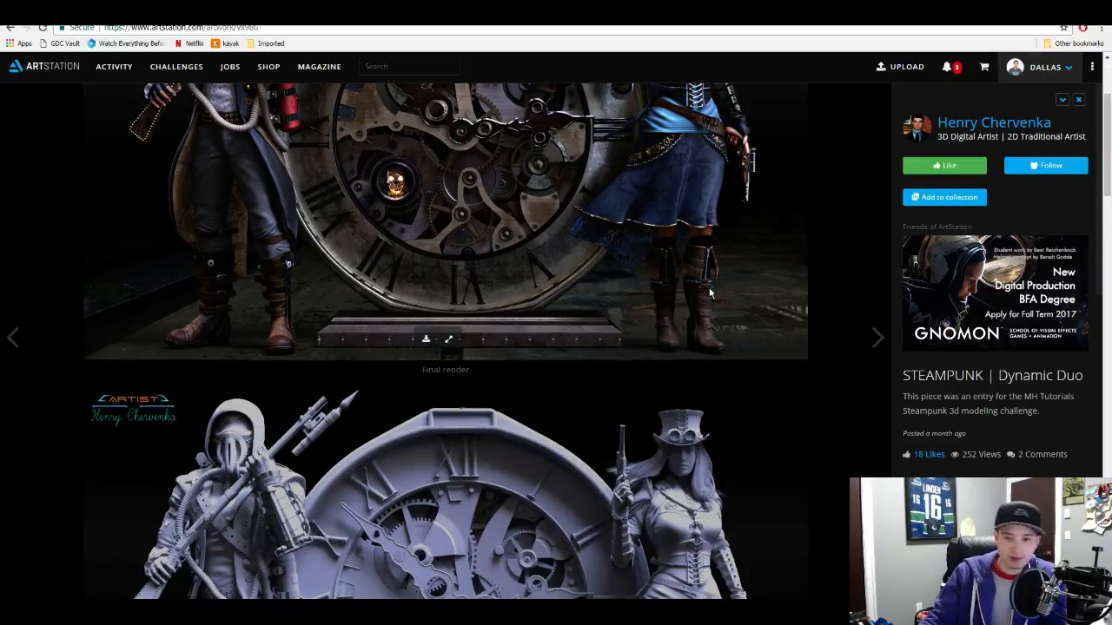
pyautogui.scroll(-10, 707, 295)
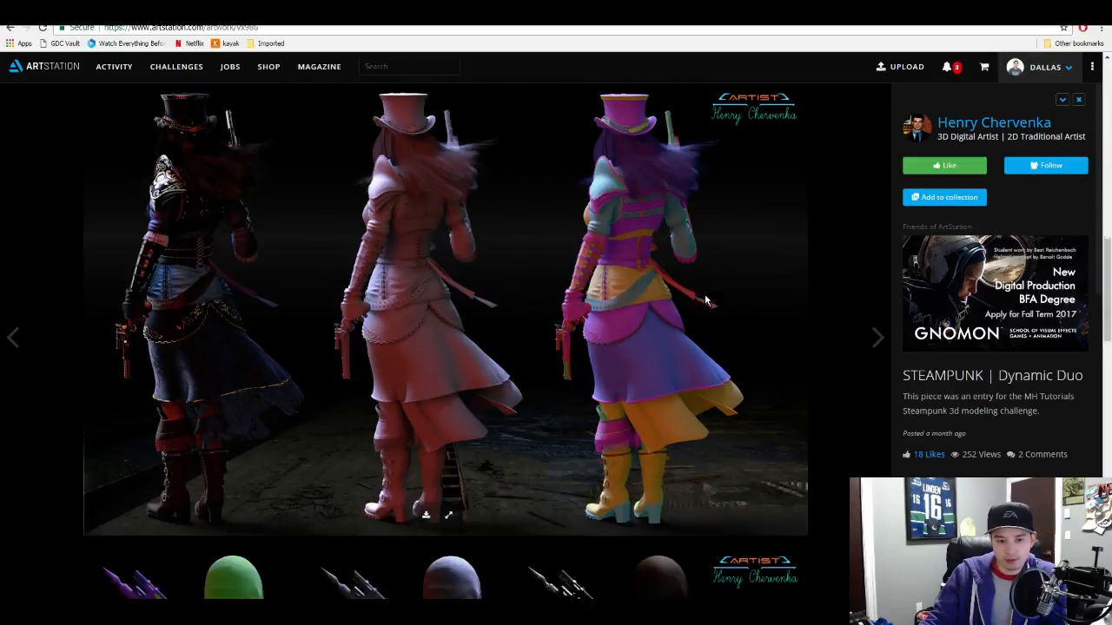
pyautogui.scroll(2, 705, 301)
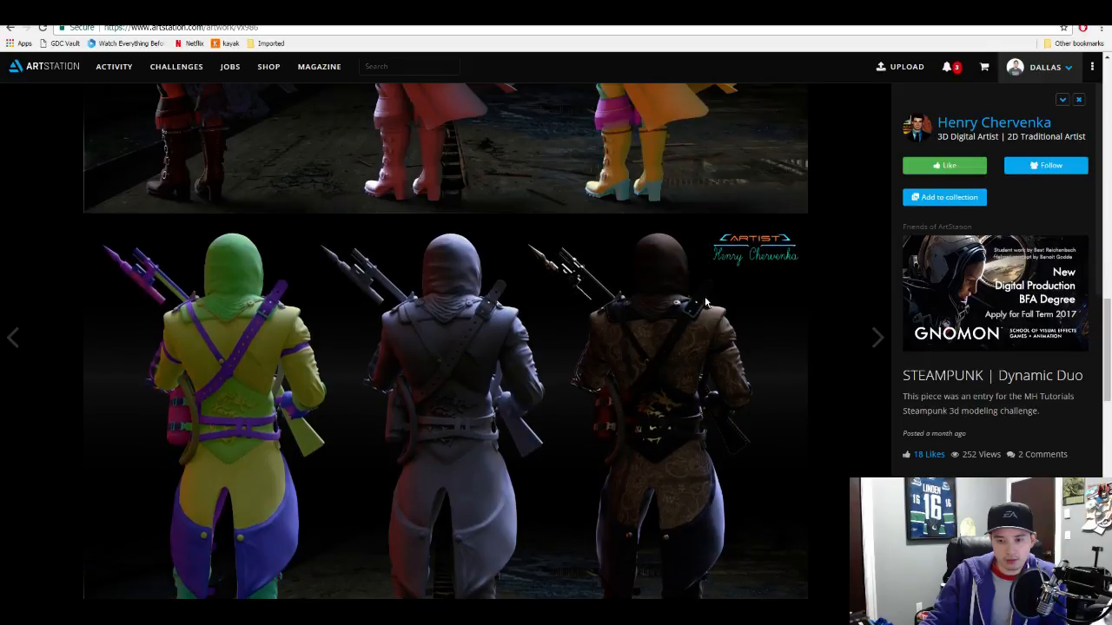
pyautogui.scroll(-2, 705, 302)
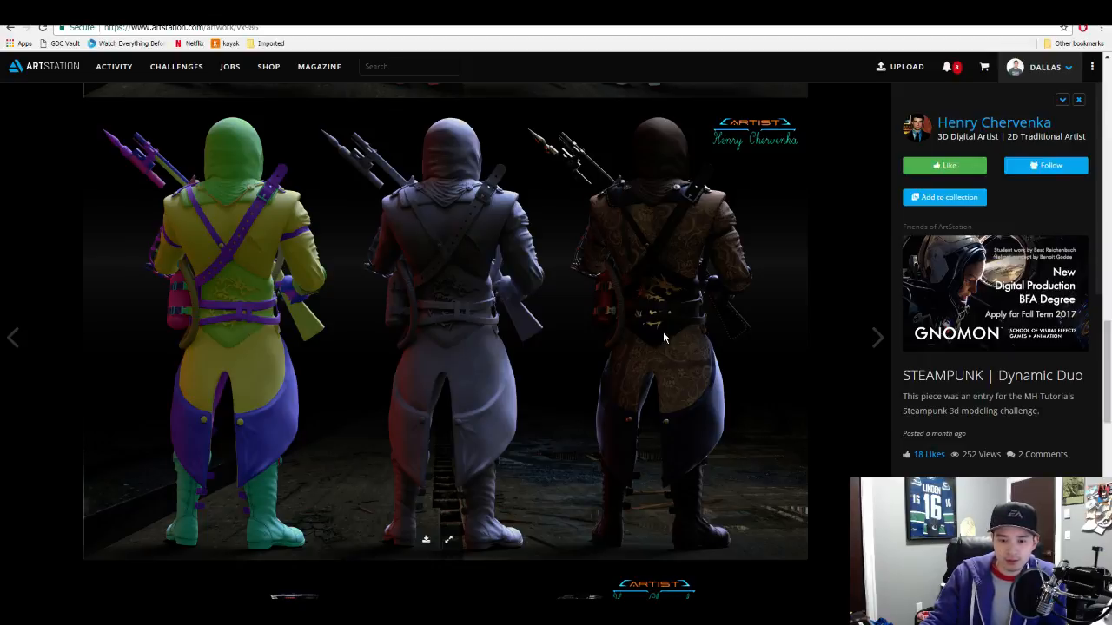
pyautogui.scroll(-4, 472, 300)
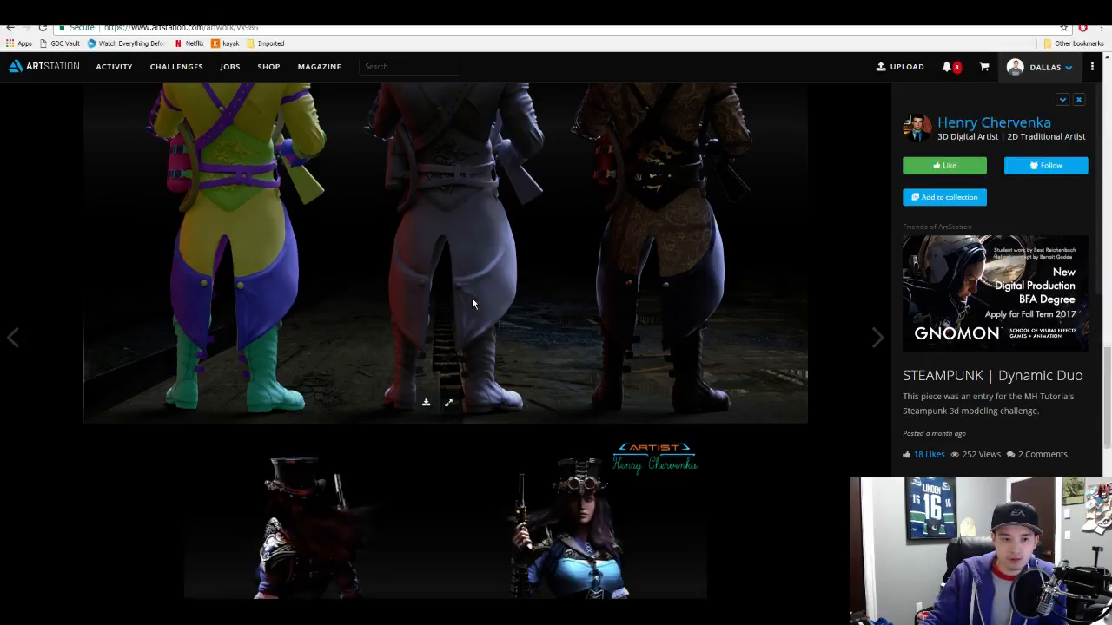
pyautogui.scroll(-2, 472, 303)
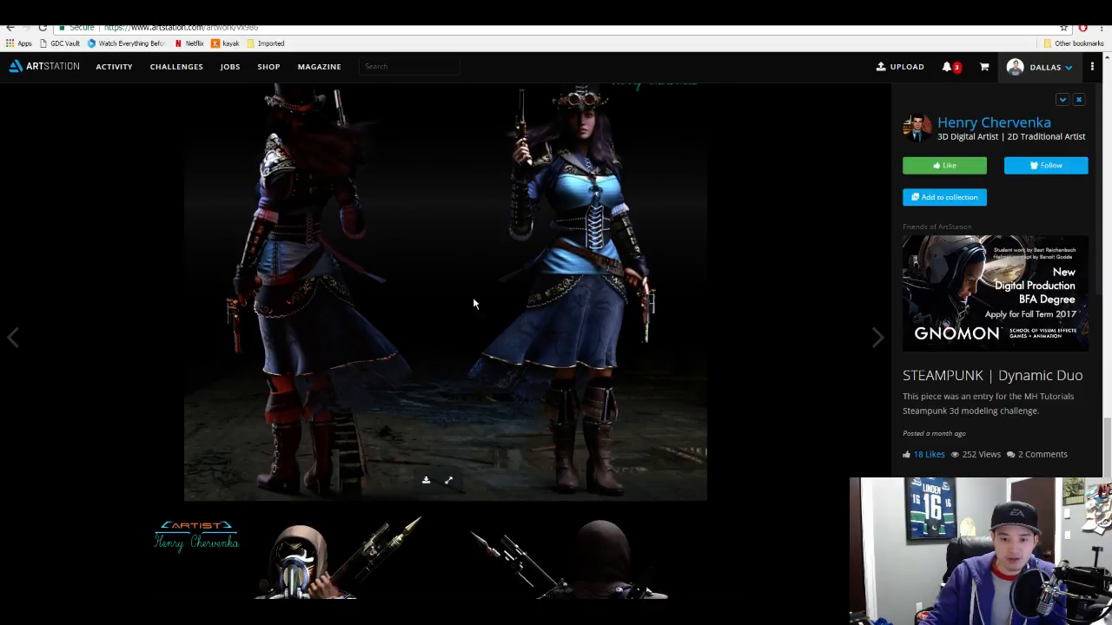
pyautogui.scroll(-3, 473, 303)
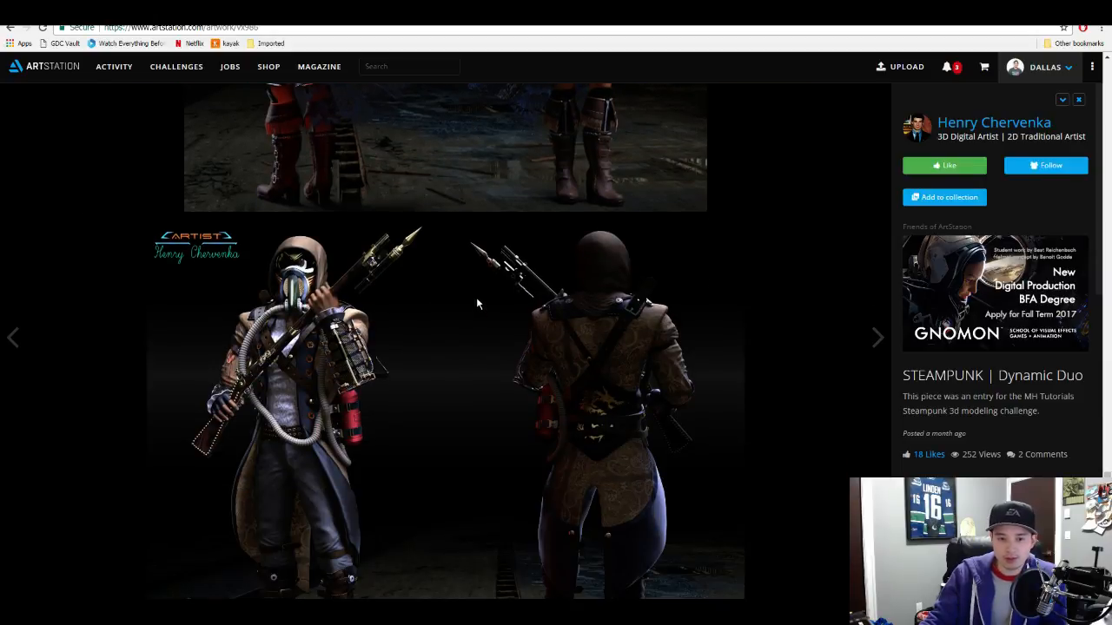
pyautogui.scroll(-1, 476, 303)
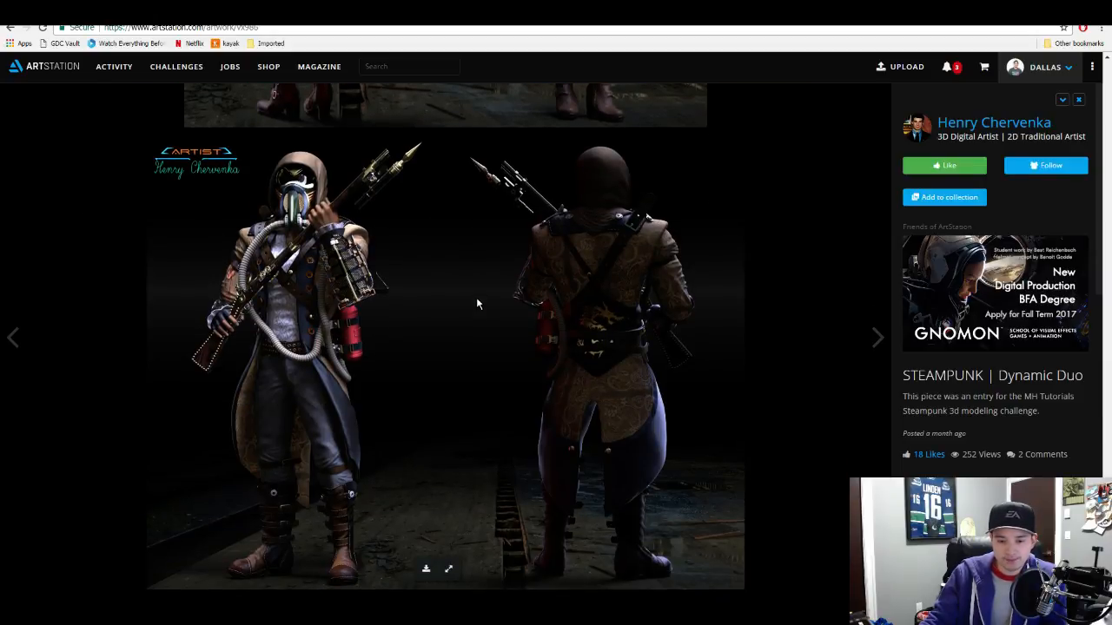
pyautogui.scroll(-10, 478, 304)
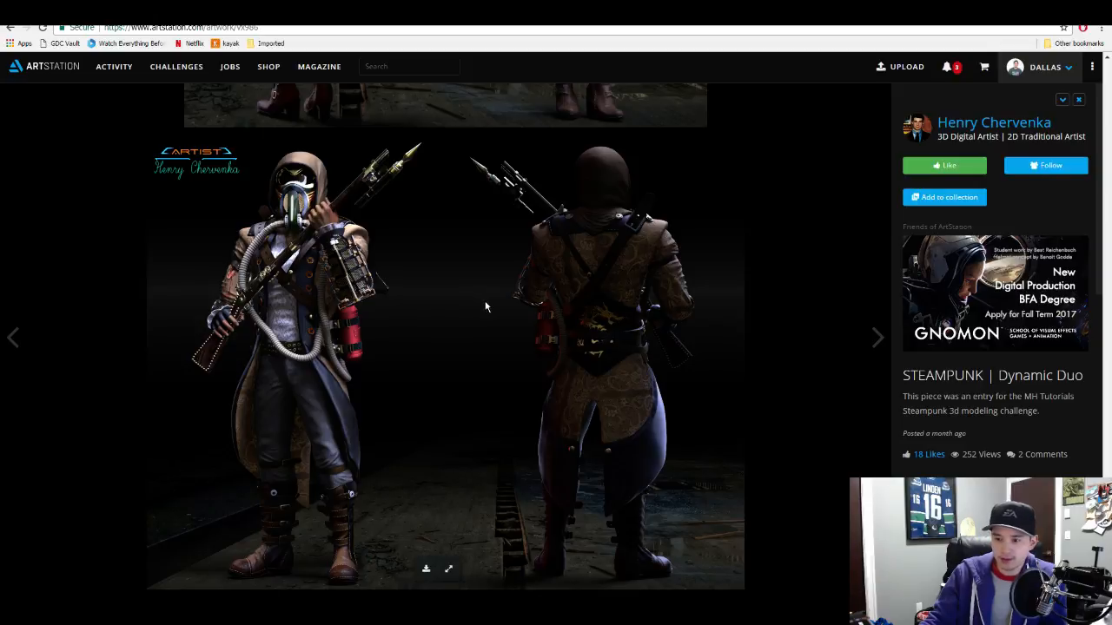
pyautogui.scroll(10, 491, 322)
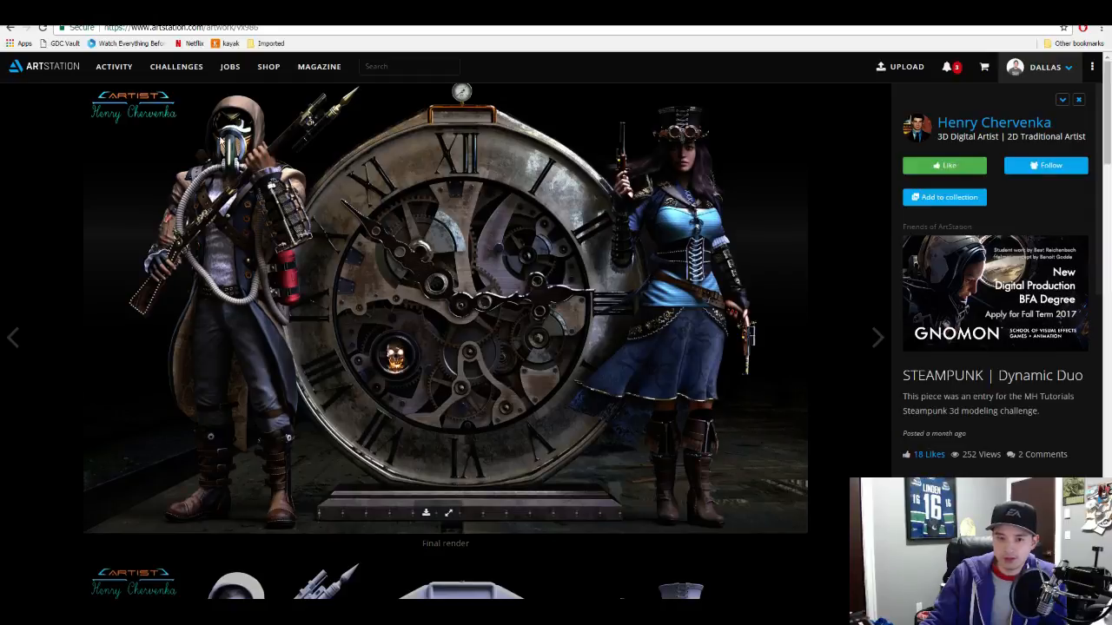
# Step: Open the AK 47 artwork from the artist's portfolio and examine its renders and wireframe image
pyautogui.click(11, 28)
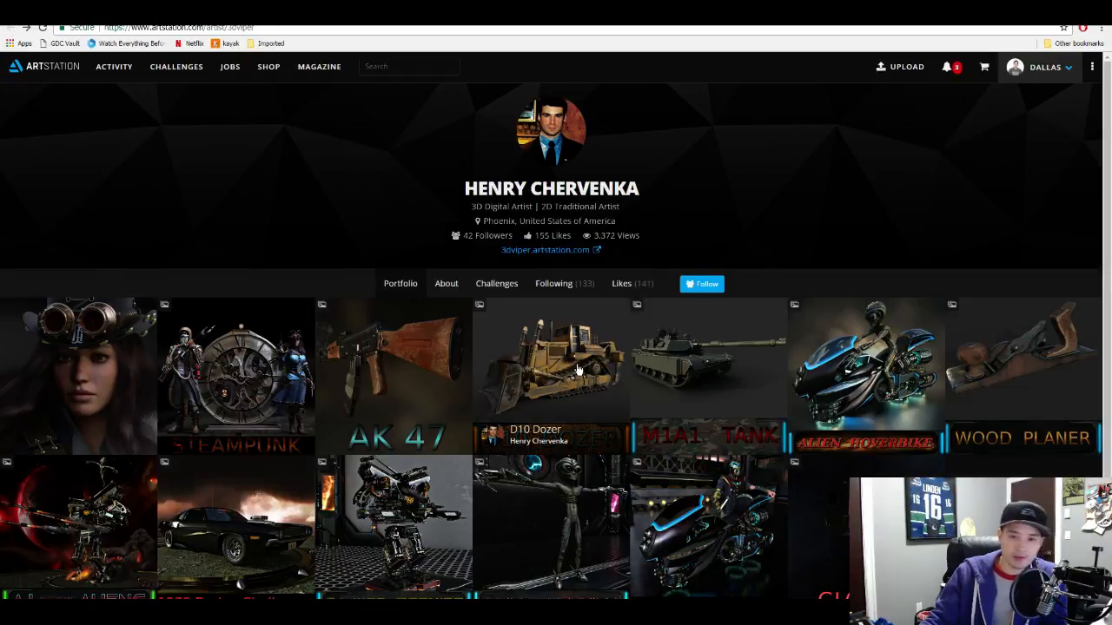
pyautogui.click(423, 351)
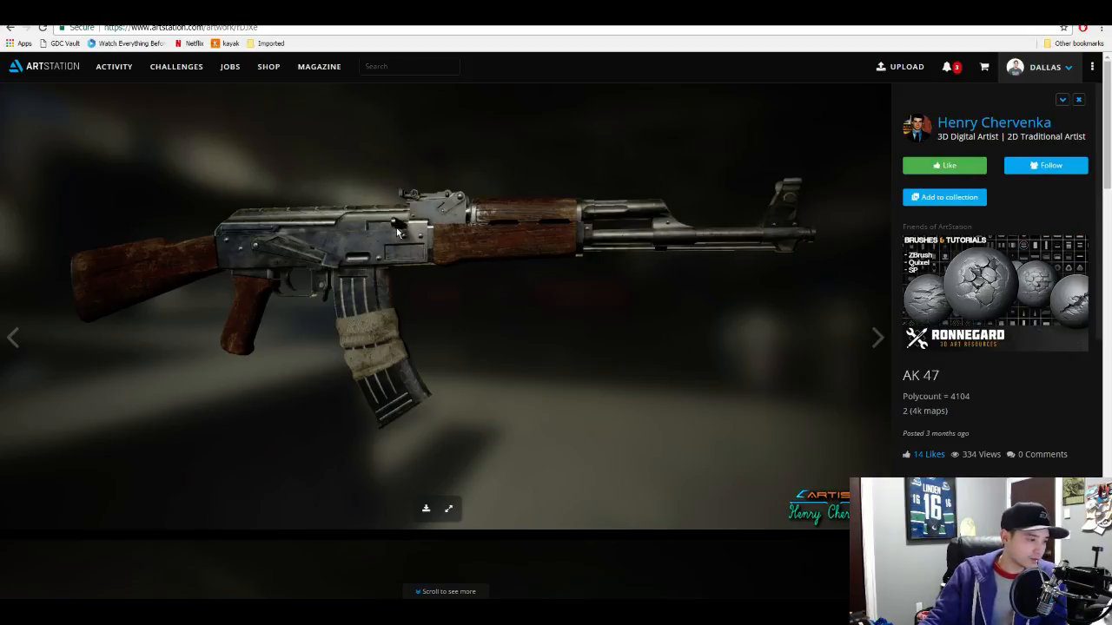
pyautogui.scroll(-5, 427, 265)
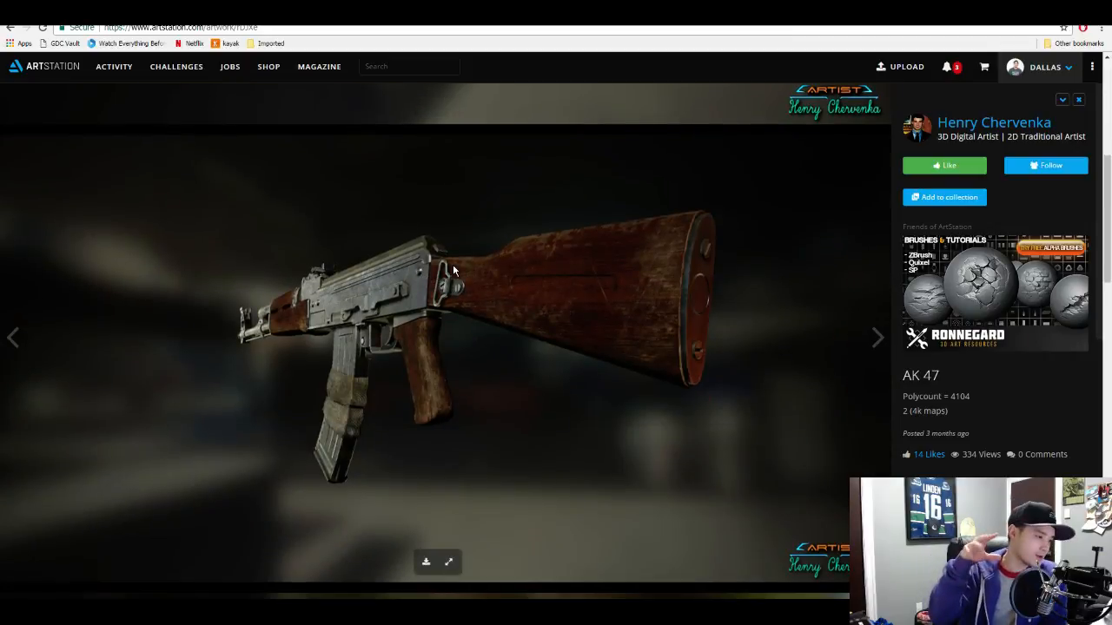
pyautogui.scroll(-5, 451, 274)
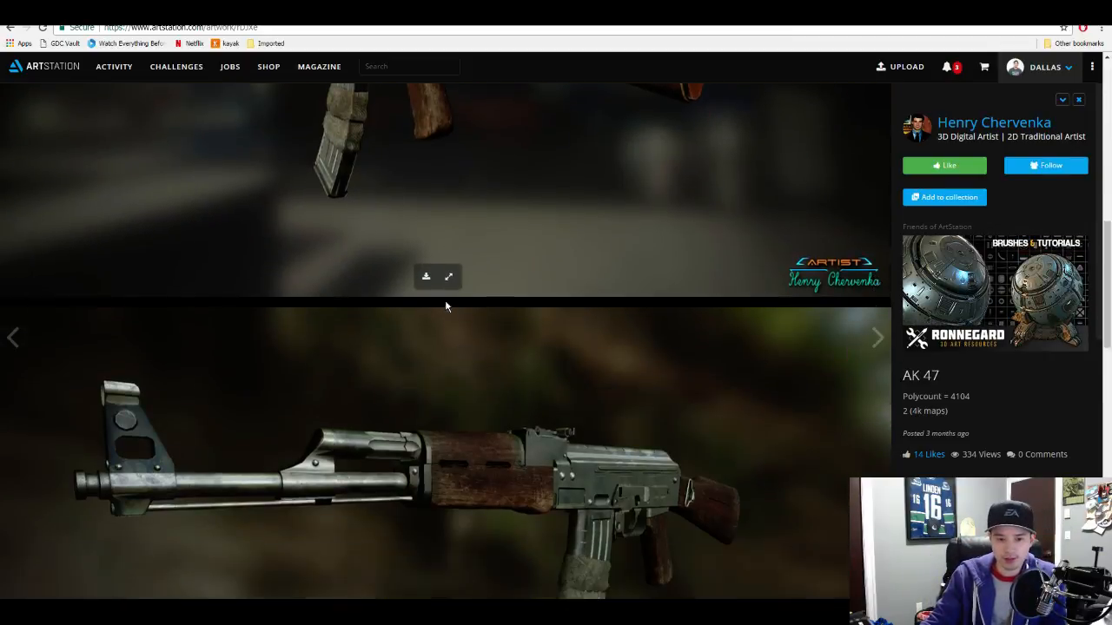
pyautogui.scroll(-10, 473, 312)
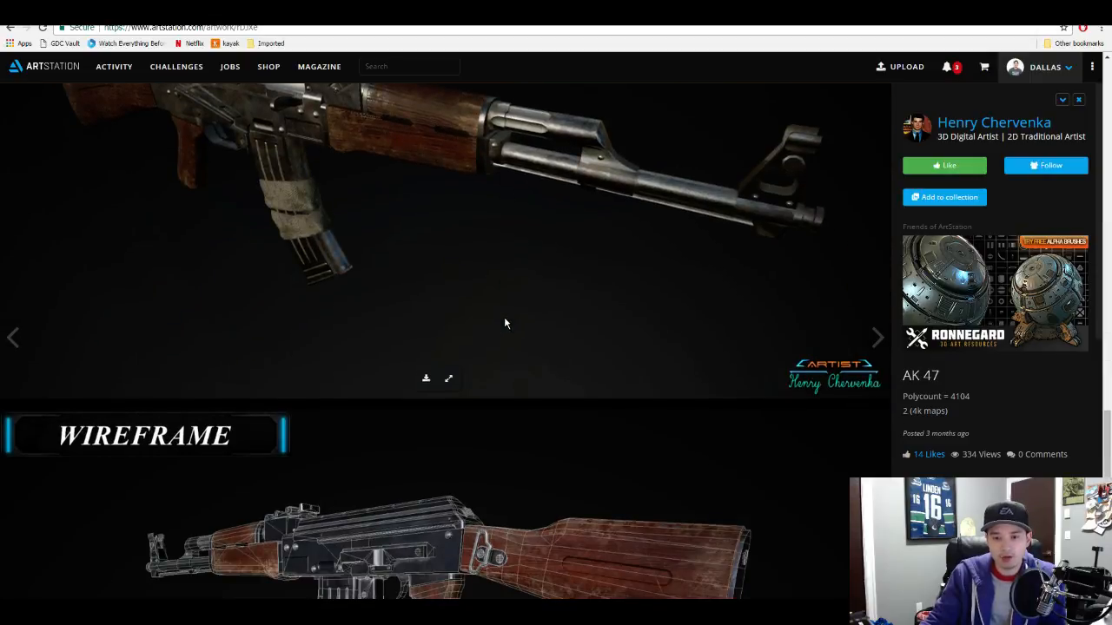
pyautogui.scroll(-8, 504, 323)
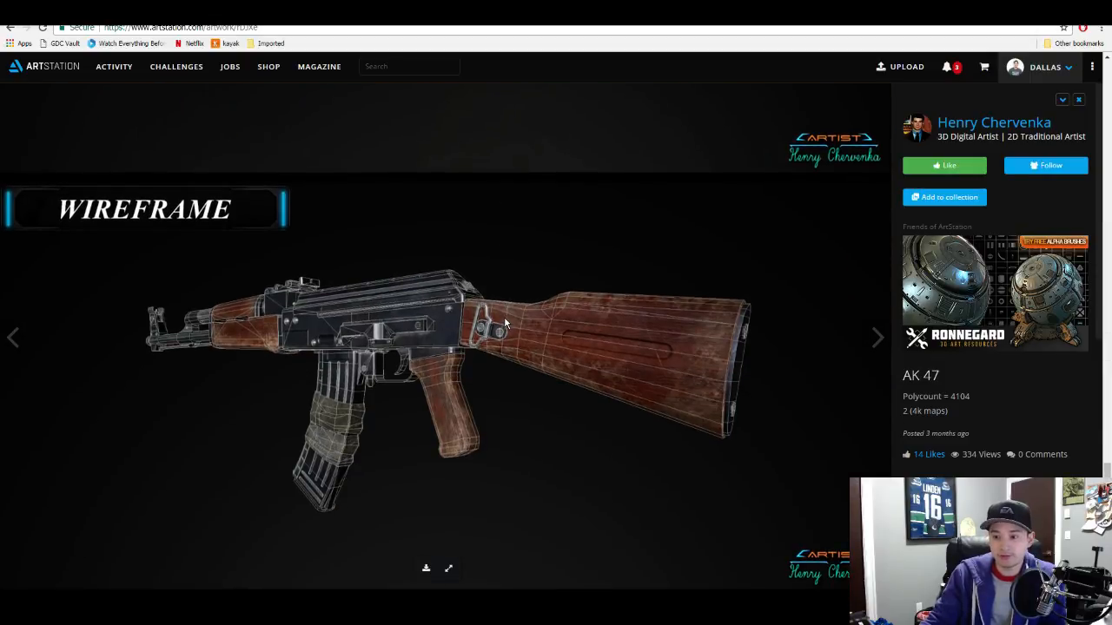
pyautogui.scroll(-6, 510, 325)
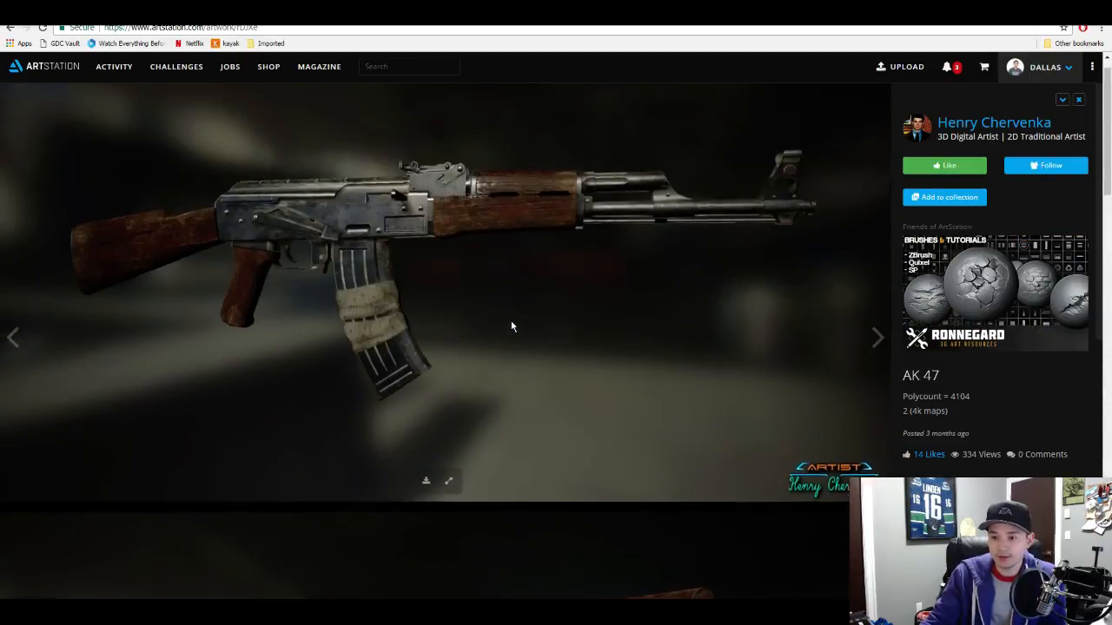
# Step: Return to the artist's portfolio, open the D10 Dozer artwork and examine its renders down to the front blade view
pyautogui.click(11, 27)
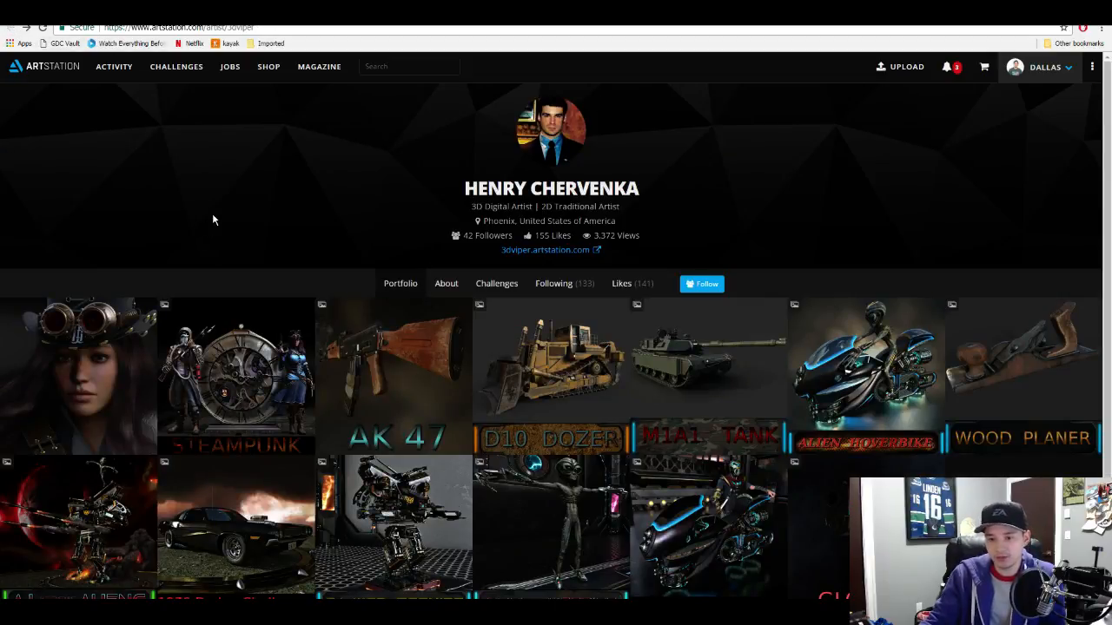
pyautogui.scroll(-1, 353, 375)
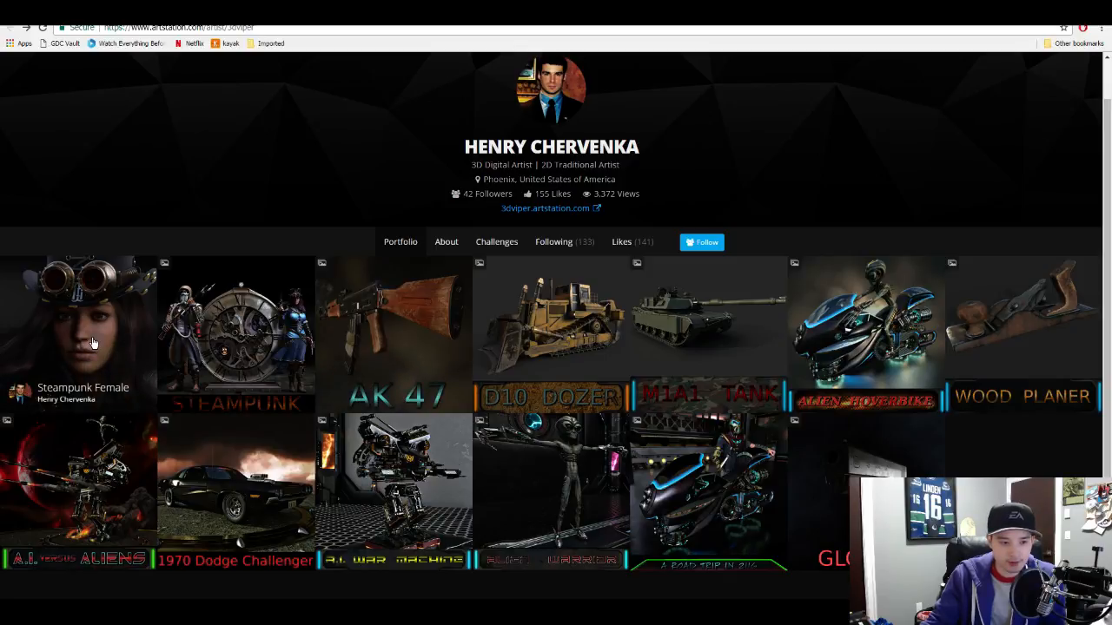
pyautogui.click(542, 348)
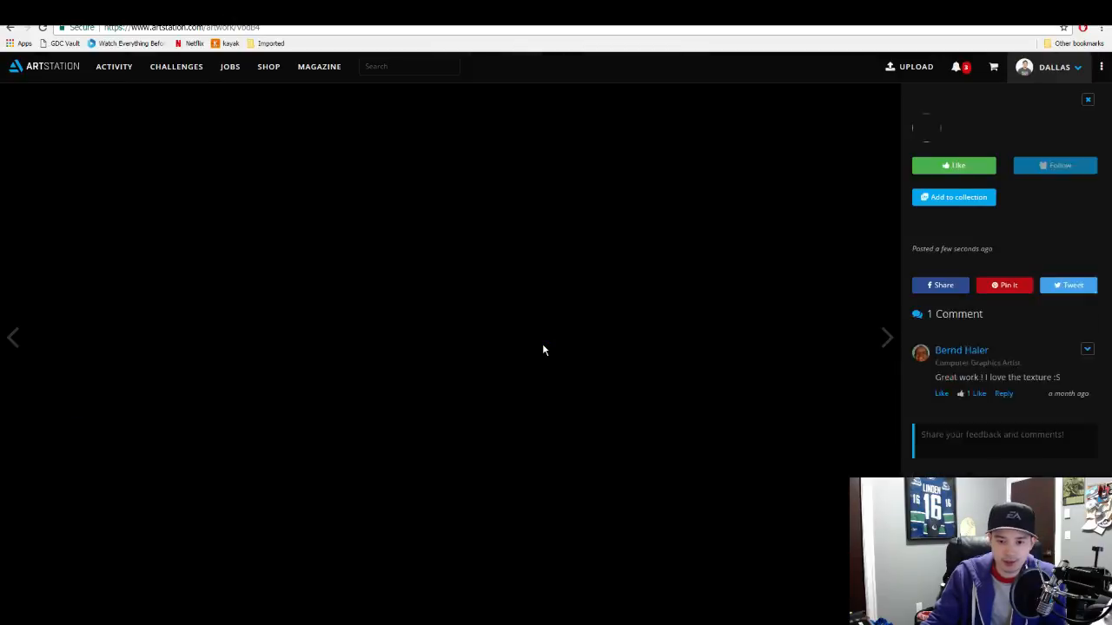
pyautogui.scroll(-15, 532, 357)
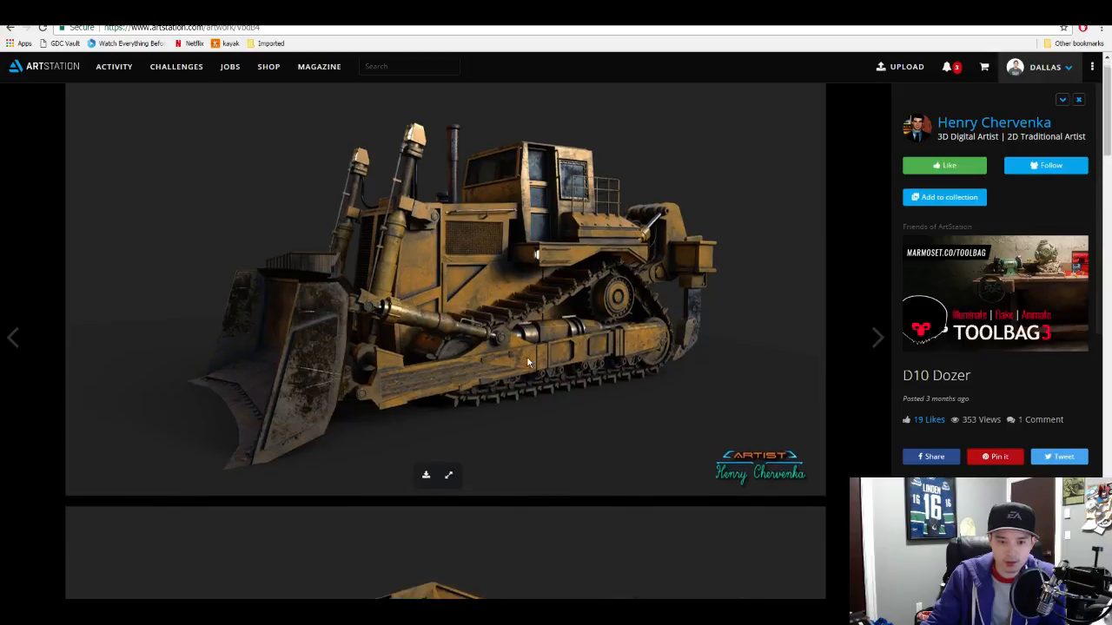
pyautogui.scroll(-10, 528, 361)
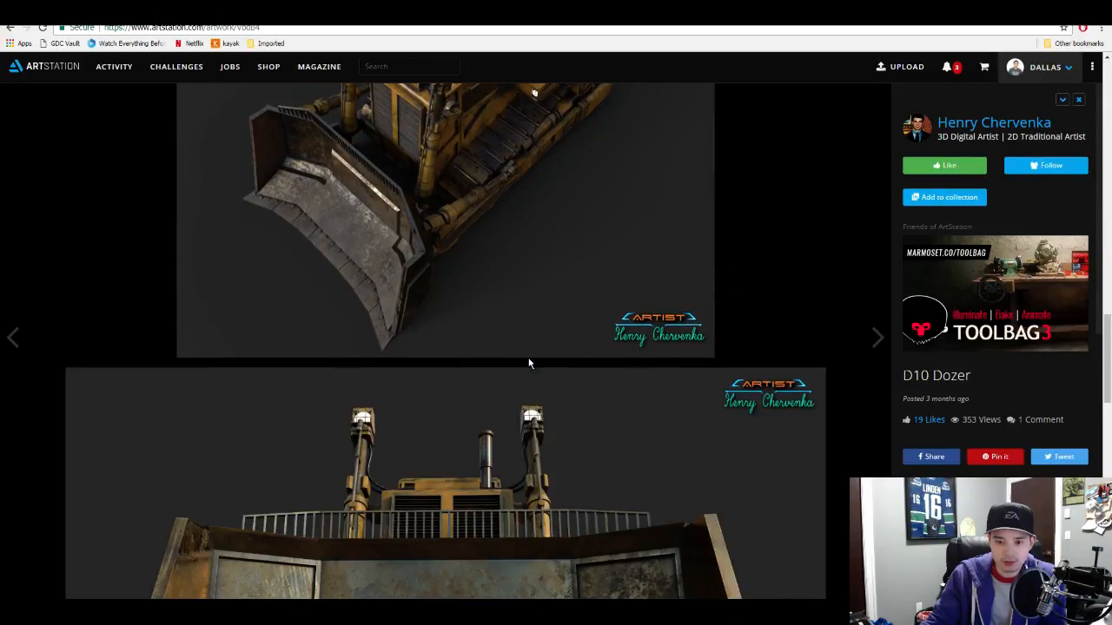
pyautogui.scroll(-3, 529, 363)
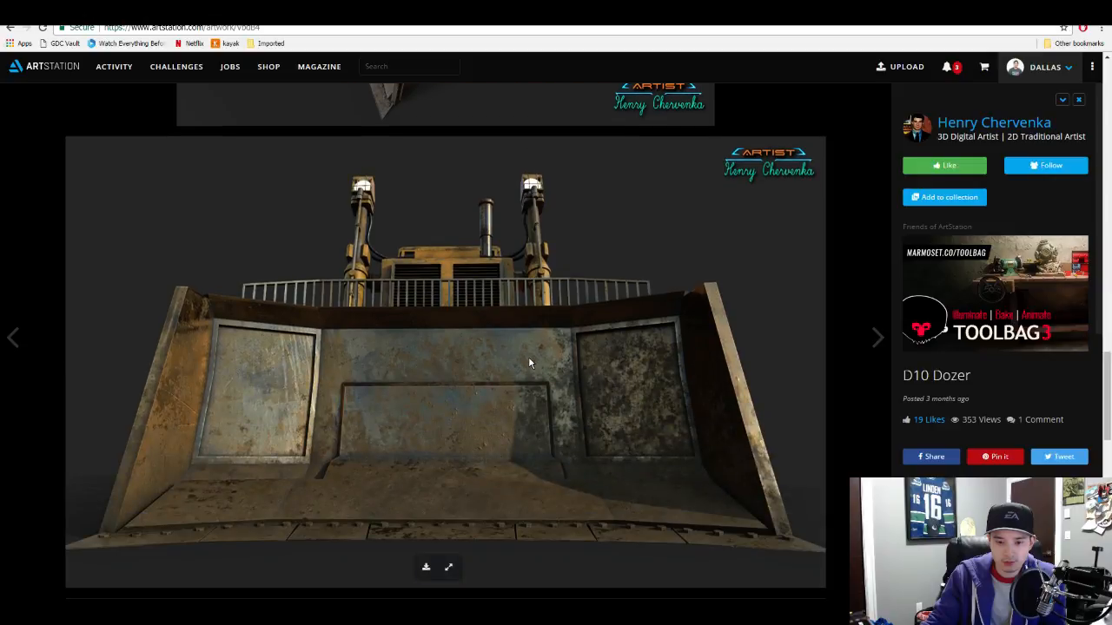
pyautogui.scroll(5, 529, 359)
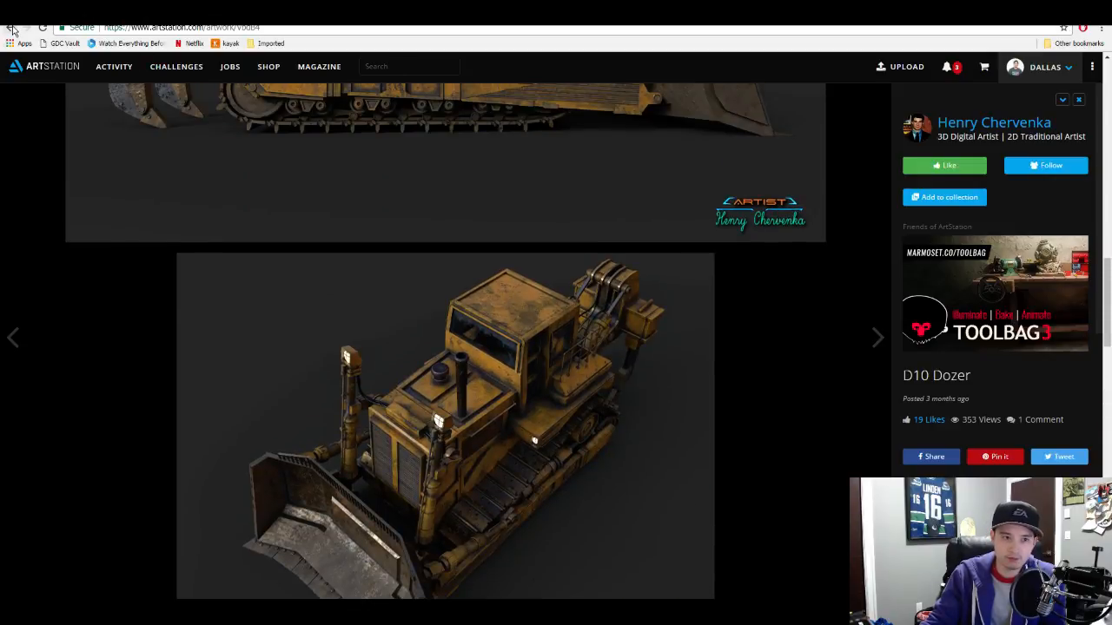
# Step: Leave the D10 Dozer artwork, check the artist's Challenges page and return to the portfolio overview
pyautogui.click(12, 29)
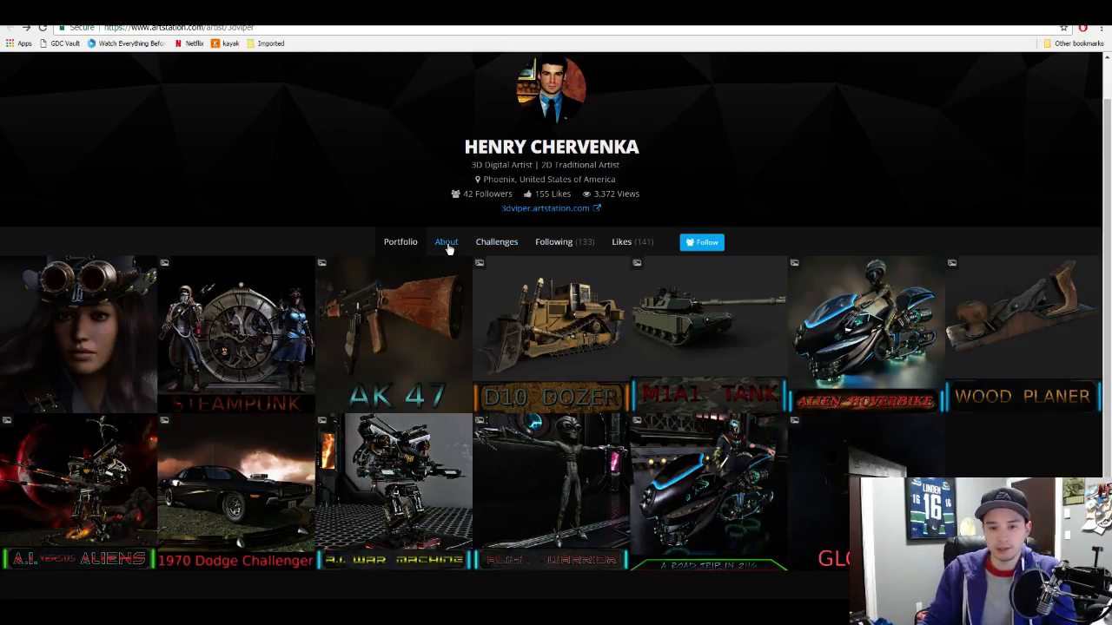
pyautogui.click(480, 245)
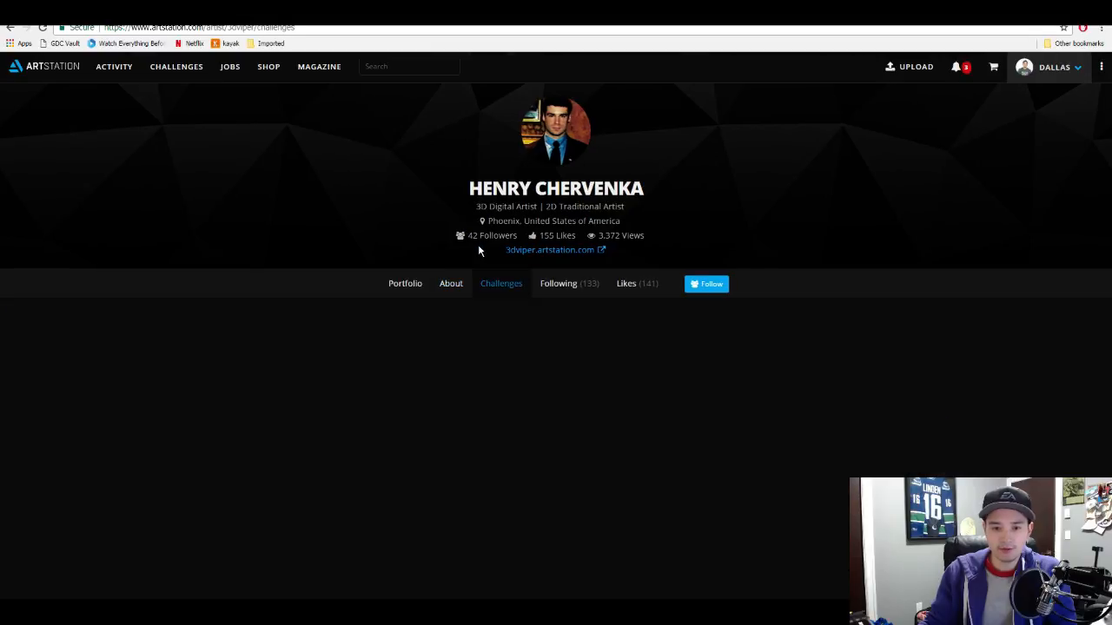
pyautogui.click(405, 284)
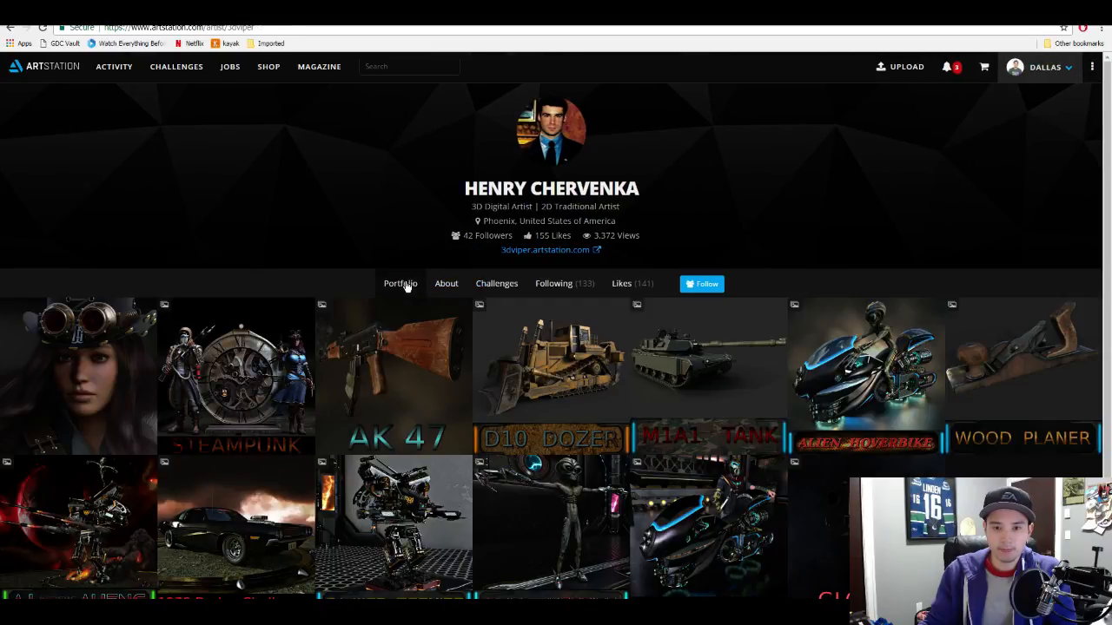
pyautogui.scroll(-1, 408, 287)
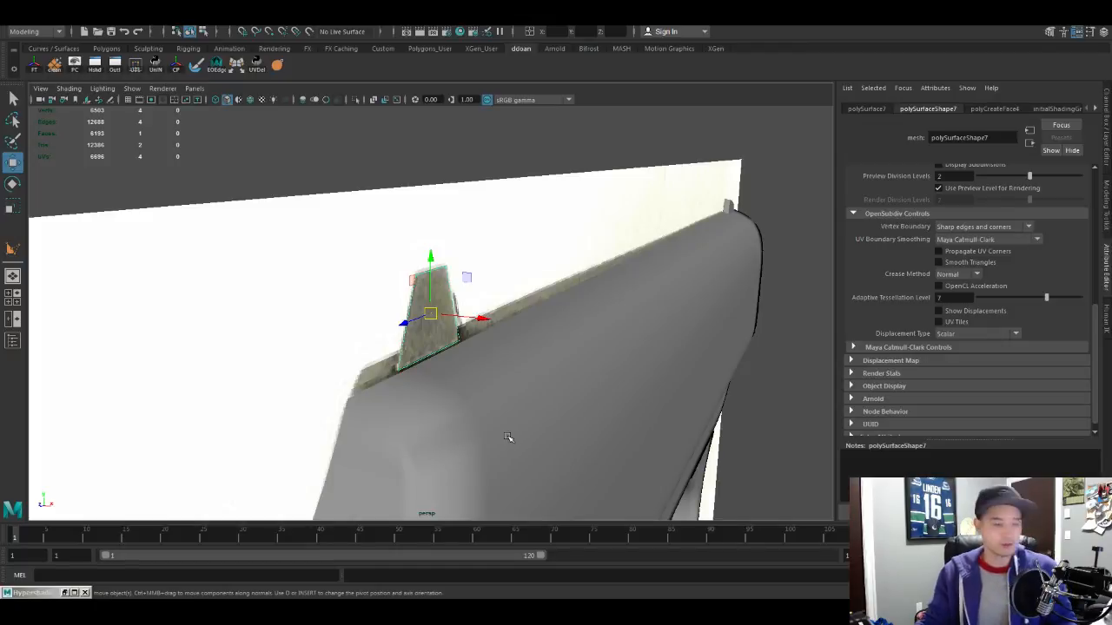
# Step: Switch back to Maya, inspect the slide against the reference image and select the rear sight polygon again
pyautogui.keyDown('alt'); pyautogui.moveTo(583, 444); pyautogui.dragTo(432, 402); pyautogui.keyUp('alt')
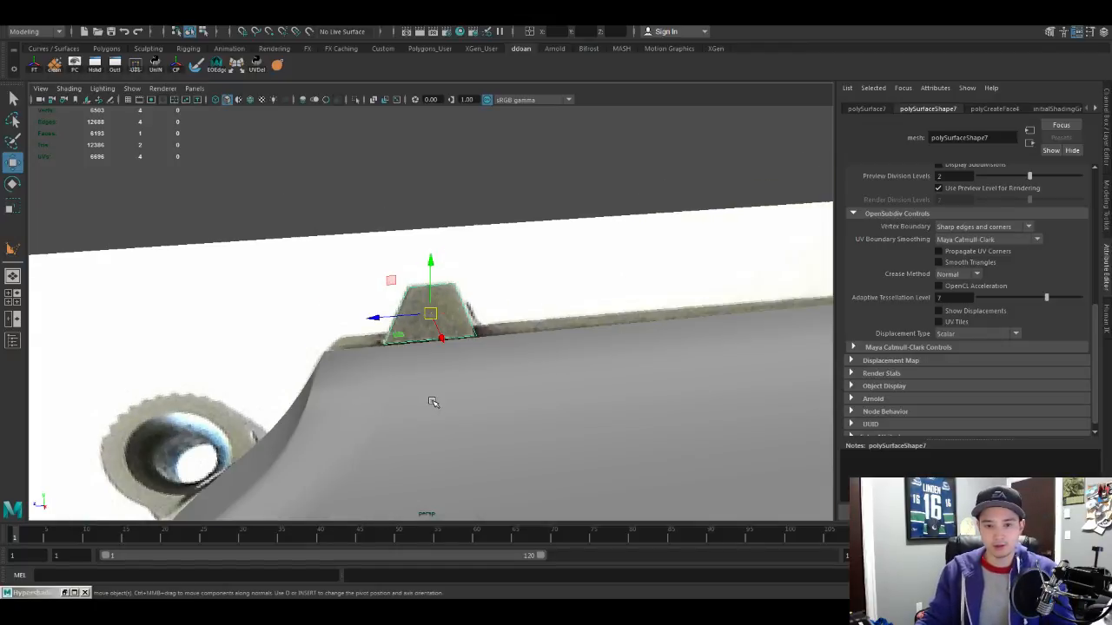
pyautogui.scroll(-5, 574, 412)
pyautogui.keyDown('alt'); pyautogui.moveTo(574, 412); pyautogui.dragTo(475, 366, button='middle'); pyautogui.keyUp('alt')
pyautogui.keyDown('alt'); pyautogui.moveTo(475, 367); pyautogui.dragTo(452, 330); pyautogui.keyUp('alt')
pyautogui.click(452, 343)
pyautogui.scroll(3, 455, 351)
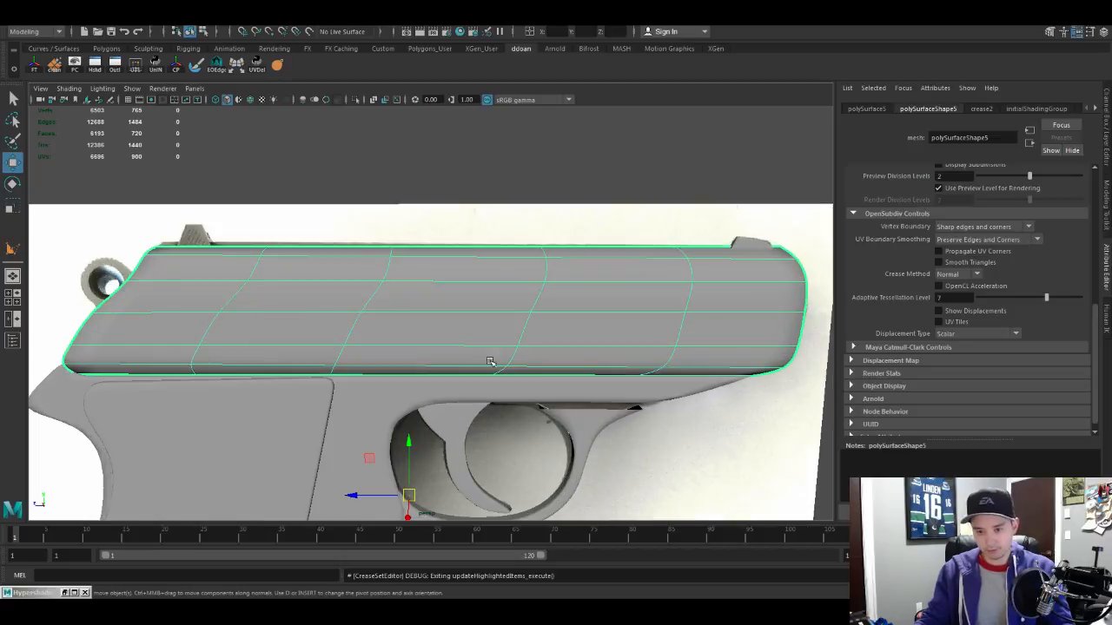
pyautogui.scroll(-4, 551, 360)
pyautogui.keyDown('alt'); pyautogui.moveTo(551, 360); pyautogui.dragTo(373, 211); pyautogui.keyUp('alt')
pyautogui.click(369, 215)
pyautogui.click(371, 263)
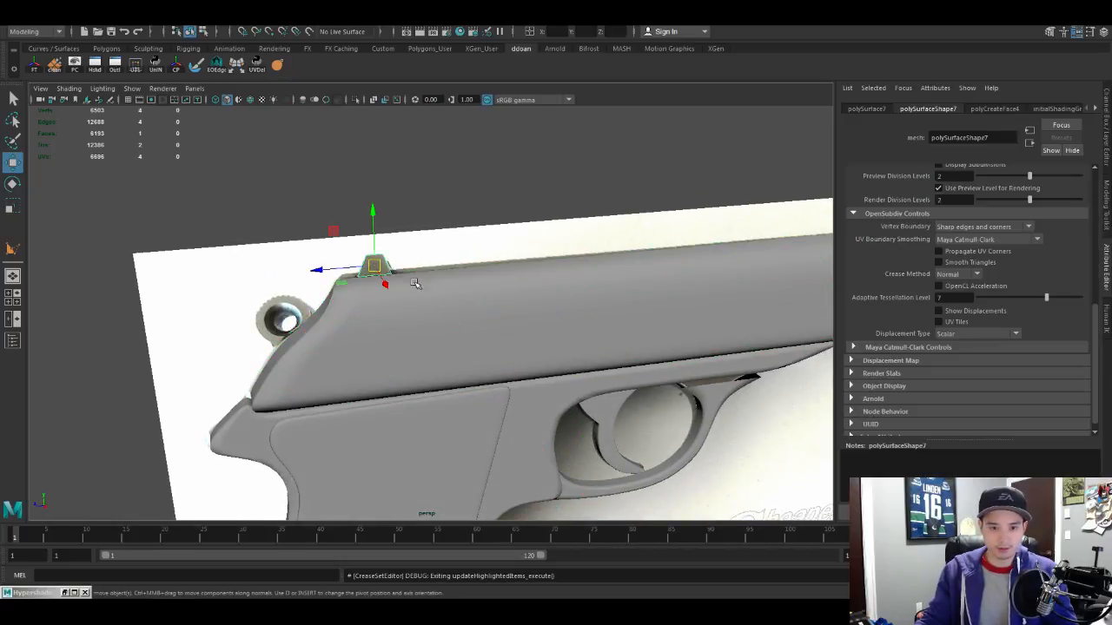
# Step: Extrude the rear sight face sideways over the slide by about 0.094 in local Z to give it thickness
pyautogui.keyDown('alt'); pyautogui.moveTo(417, 280); pyautogui.dragTo(516, 308); pyautogui.keyUp('alt')
pyautogui.scroll(3, 500, 297)
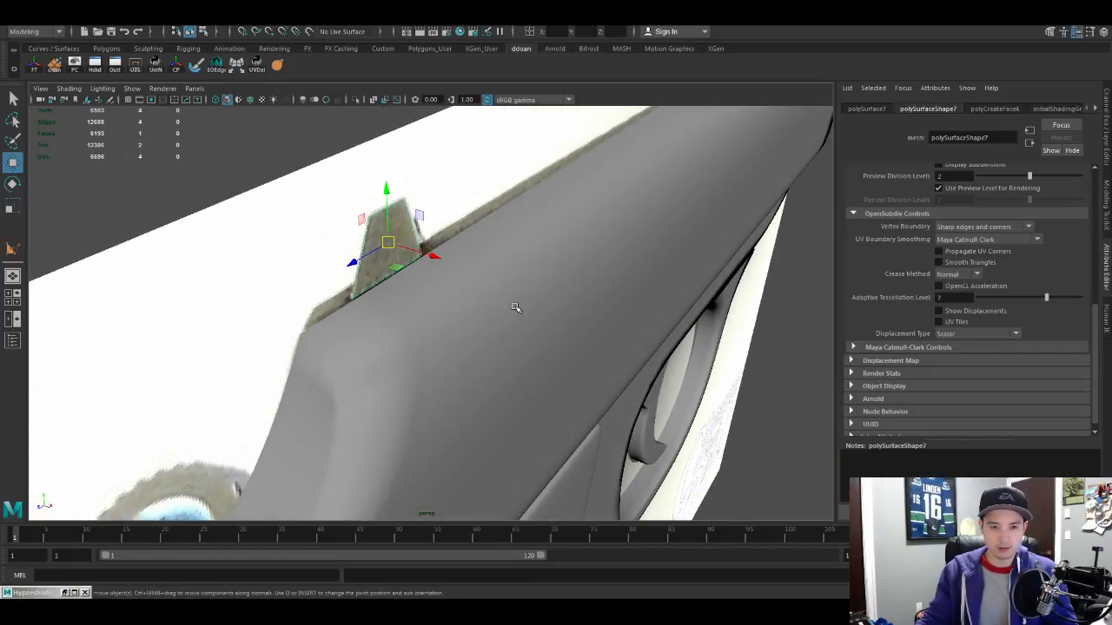
pyautogui.hotkey('ctrl', 'e')
pyautogui.keyDown('alt'); pyautogui.moveTo(503, 244); pyautogui.dragTo(490, 286); pyautogui.keyUp('alt')
pyautogui.moveTo(493, 287); pyautogui.dragTo(518, 295)
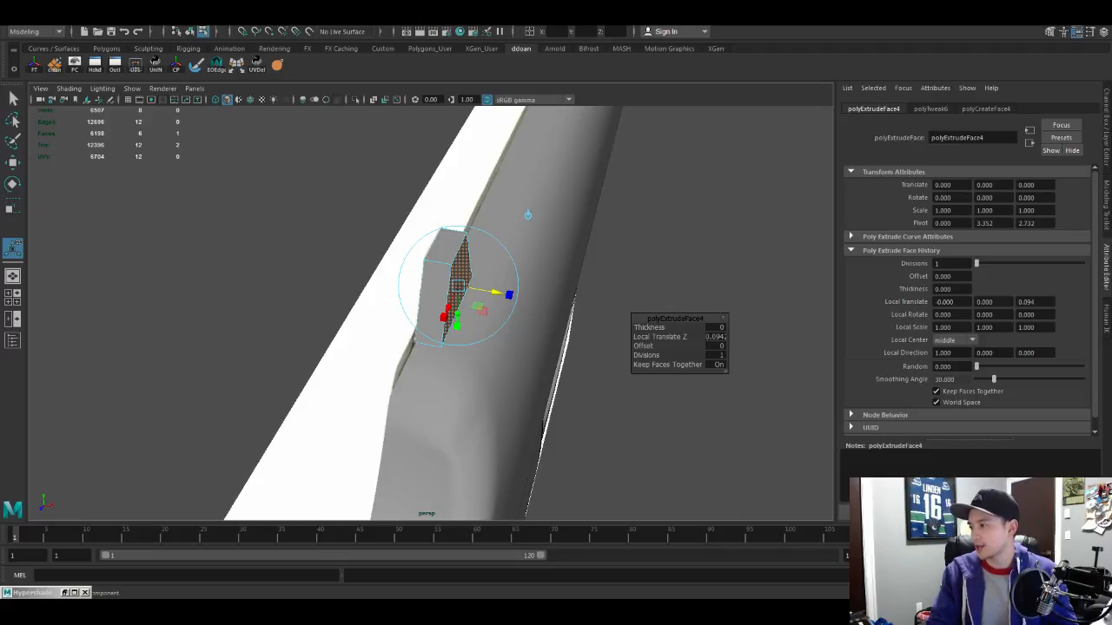
# Step: Delete the bottom face and the inner, centre-facing face of the rear sight block, and return to object mode
pyautogui.keyDown('alt'); pyautogui.moveTo(595, 303); pyautogui.dragTo(566, 359); pyautogui.keyUp('alt')
pyautogui.press('w')
pyautogui.press('f')
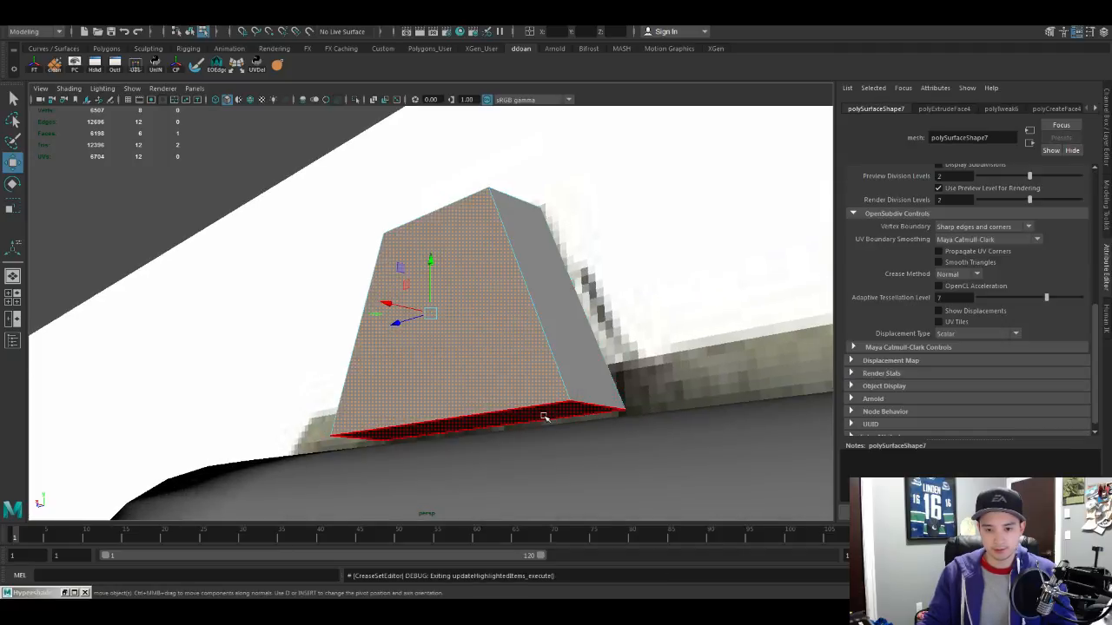
pyautogui.click(544, 416)
pyautogui.keyDown('alt'); pyautogui.moveTo(544, 417); pyautogui.dragTo(464, 261); pyautogui.keyUp('alt')
pyautogui.click(355, 336)
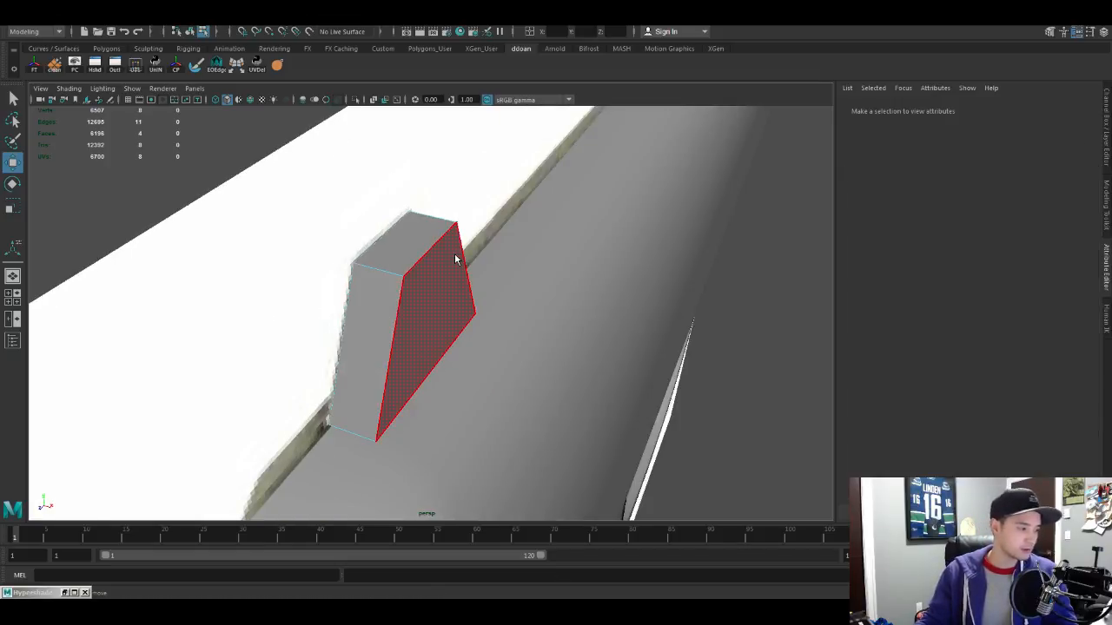
pyautogui.moveTo(456, 258); pyautogui.dragTo(434, 250, button='right')
pyautogui.press('F8')
pyautogui.keyDown('alt'); pyautogui.moveTo(455, 347); pyautogui.dragTo(437, 330); pyautogui.keyUp('alt')
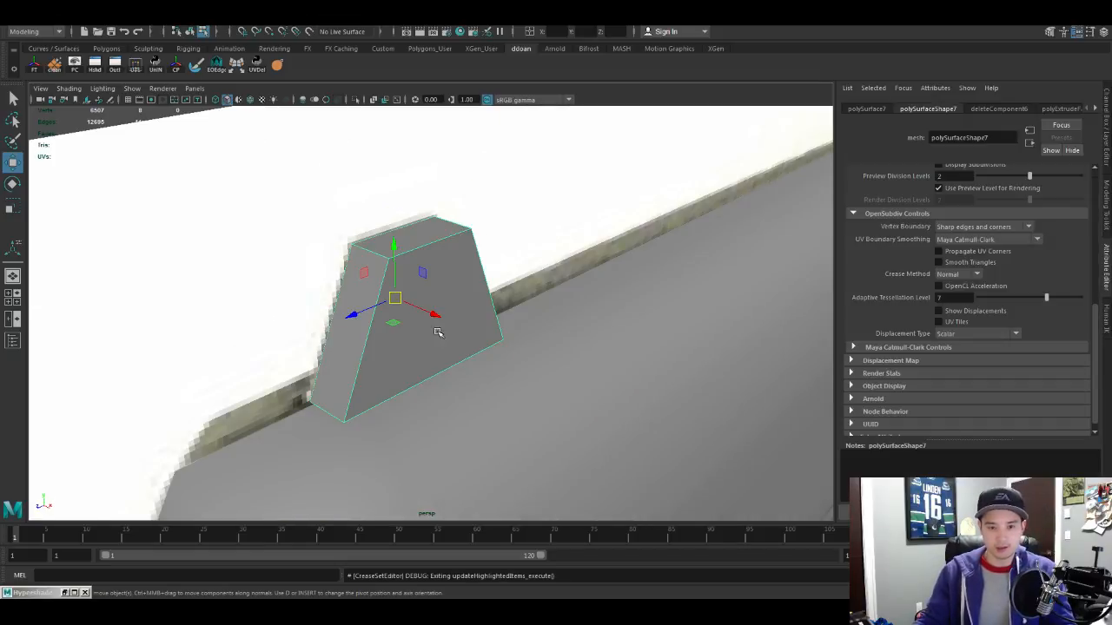
# Step: Examine the rear sight block's silhouette against the reference image and briefly check its smooth preview
pyautogui.keyDown('alt'); pyautogui.moveTo(436, 330); pyautogui.dragTo(476, 369, button='right'); pyautogui.keyUp('alt')
pyautogui.scroll(-6, 409, 319)
pyautogui.keyDown('alt'); pyautogui.moveTo(483, 375); pyautogui.dragTo(365, 307); pyautogui.keyUp('alt')
pyautogui.scroll(5, 409, 320)
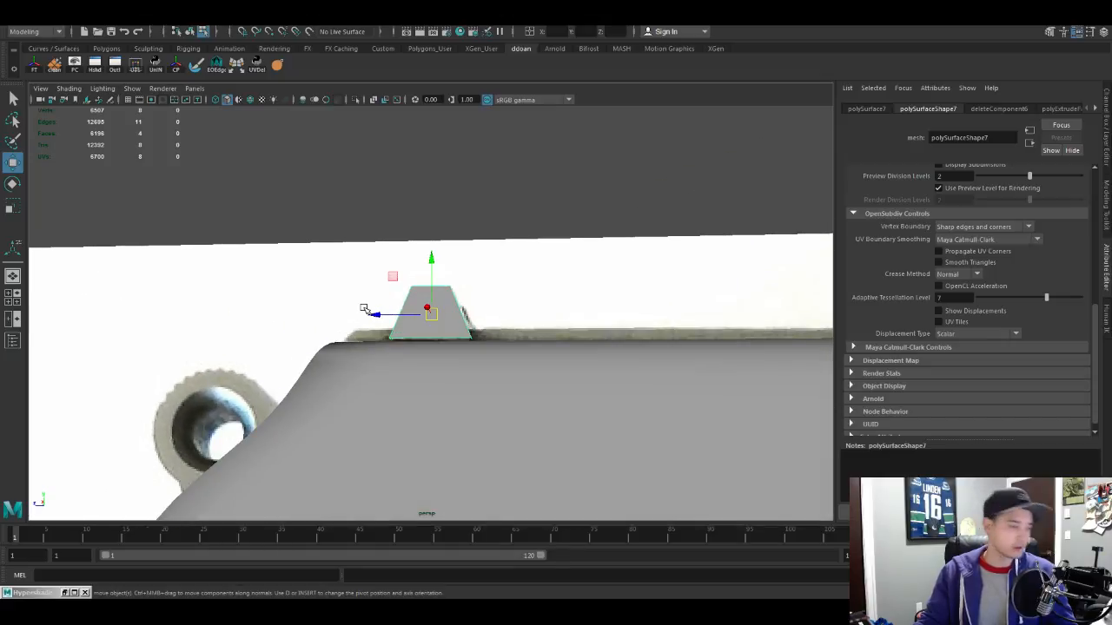
pyautogui.press('f')
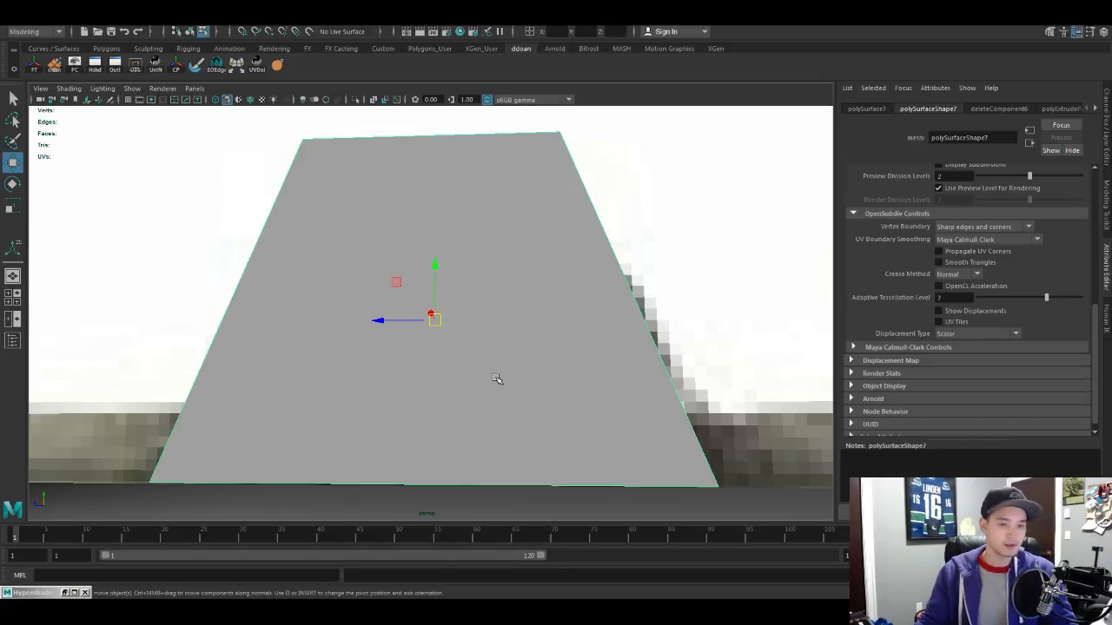
pyautogui.scroll(-2, 499, 377)
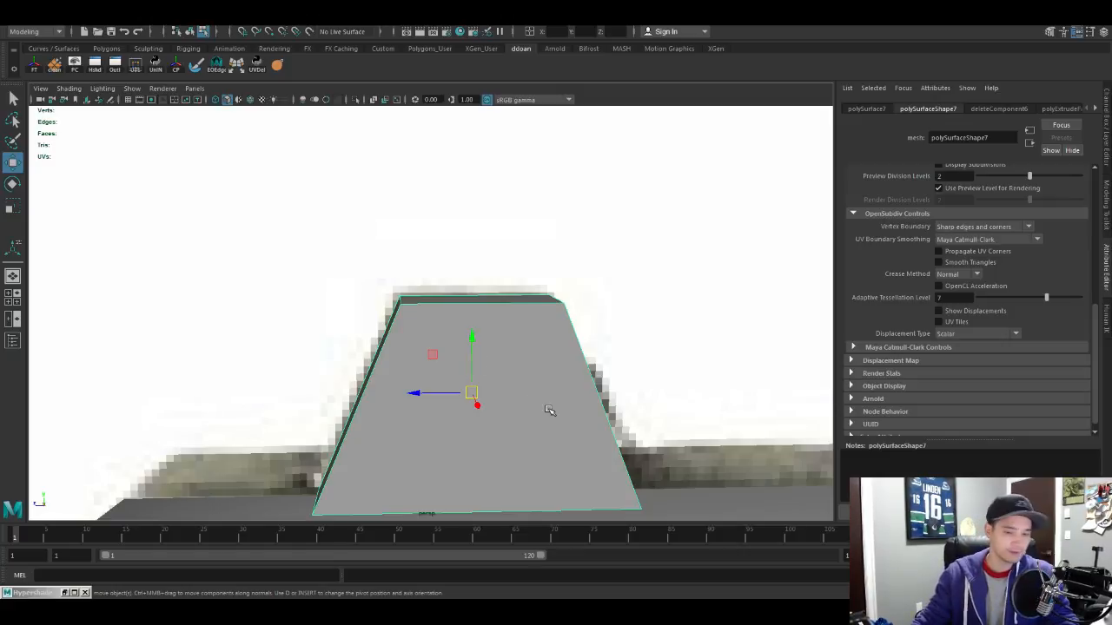
pyautogui.keyDown('alt'); pyautogui.moveTo(562, 402); pyautogui.dragTo(526, 385); pyautogui.keyUp('alt')
pyautogui.press('3')
pyautogui.press('1')
# Step: Select the edges outlining the rear sight block, leaving out its long outer bottom edge, and crease them
pyautogui.moveTo(526, 386); pyautogui.dragTo(526, 252, button='right')
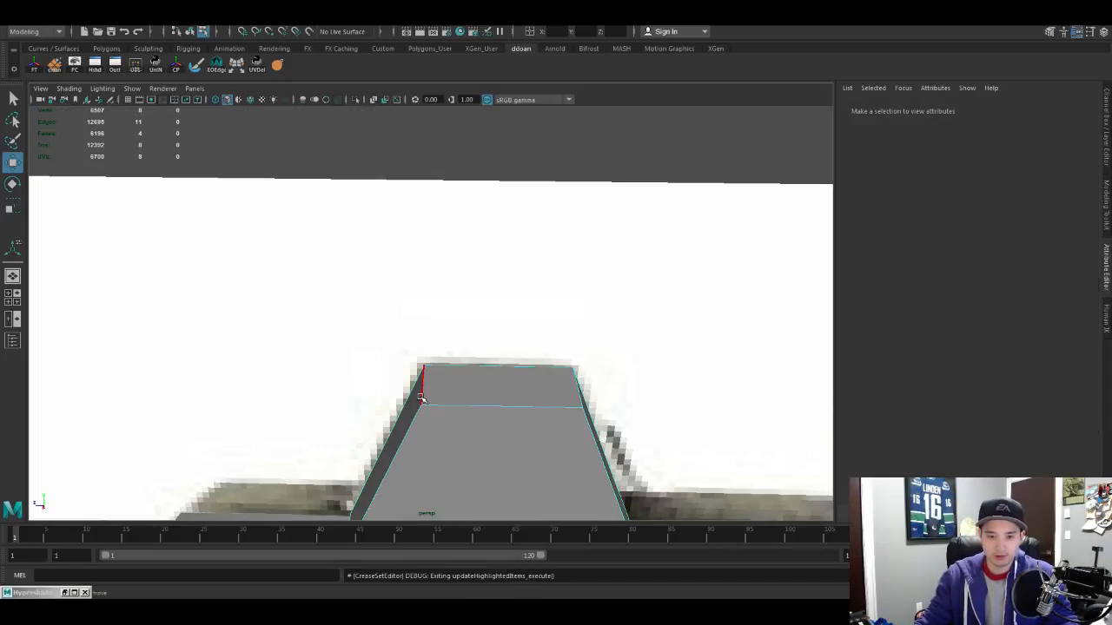
pyautogui.click(423, 393)
pyautogui.keyDown('alt'); pyautogui.moveTo(565, 411); pyautogui.dragTo(505, 408); pyautogui.keyUp('alt')
pyautogui.keyDown('shift'); pyautogui.click(457, 375); pyautogui.keyUp('shift')
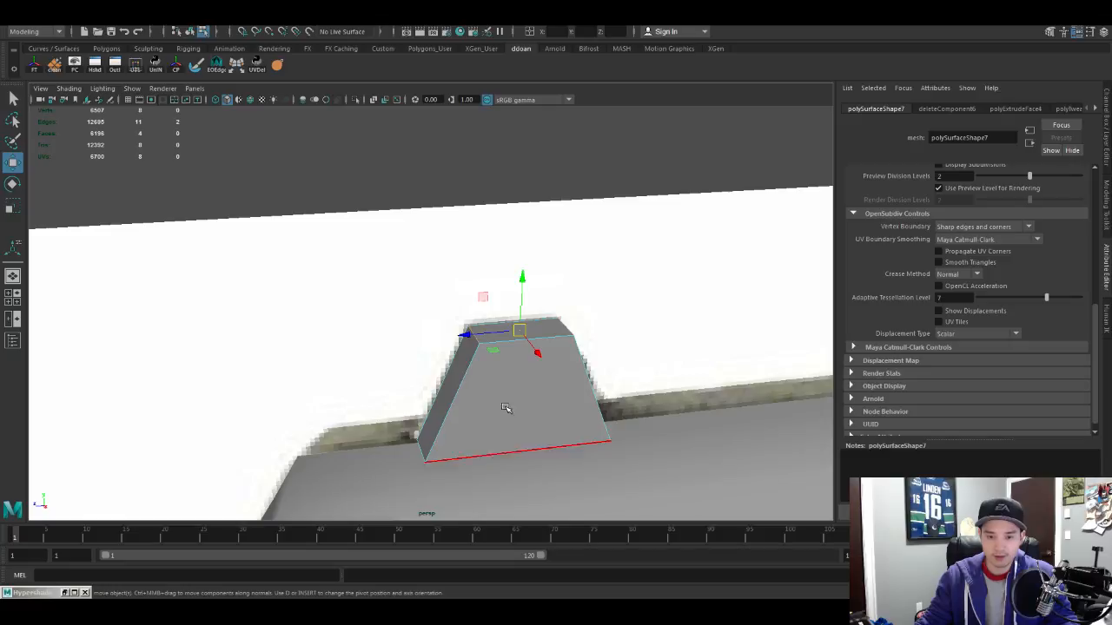
pyautogui.keyDown('shift'); pyautogui.click(424, 448); pyautogui.keyUp('shift')
pyautogui.keyDown('shift'); pyautogui.click(440, 397); pyautogui.keyUp('shift')
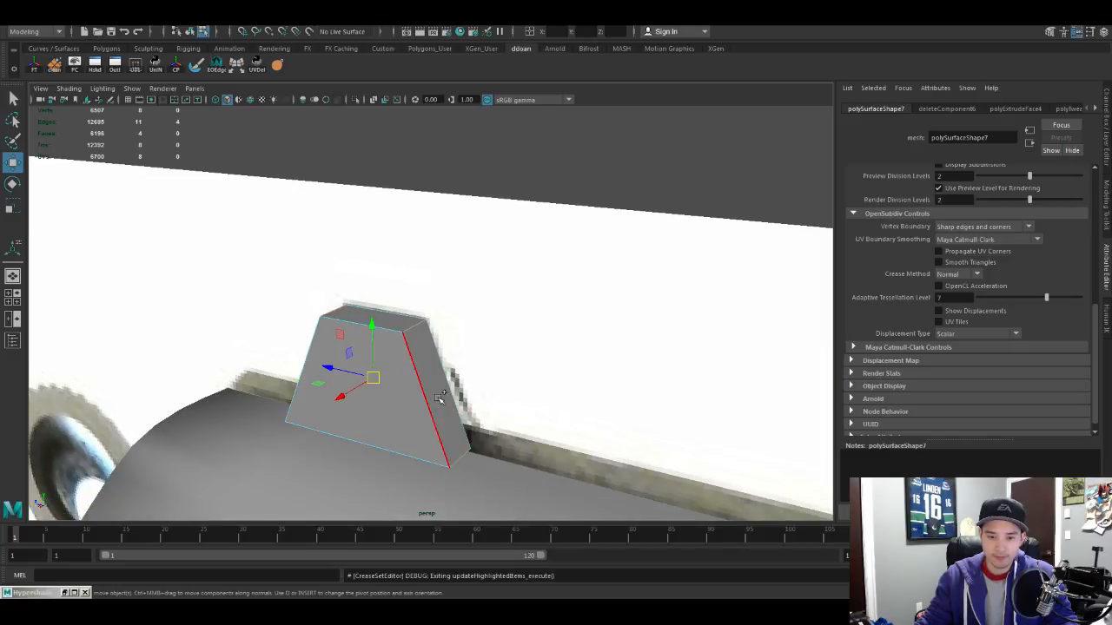
pyautogui.keyDown('shift'); pyautogui.click(412, 316); pyautogui.keyUp('shift')
pyautogui.keyDown('shift'); pyautogui.click(462, 446); pyautogui.keyUp('shift')
pyautogui.keyDown('alt'); pyautogui.moveTo(462, 447); pyautogui.dragTo(549, 473); pyautogui.keyUp('alt')
pyautogui.keyDown('shift'); pyautogui.click(518, 360); pyautogui.keyUp('shift')
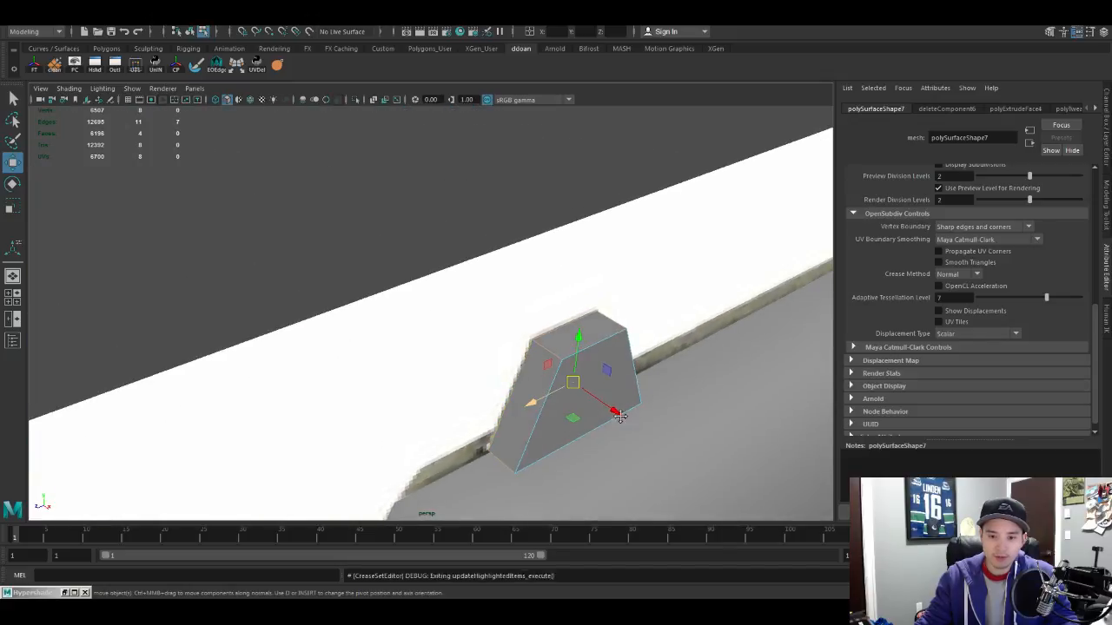
pyautogui.keyDown('alt'); pyautogui.moveTo(518, 360); pyautogui.dragTo(602, 404); pyautogui.keyUp('alt')
pyautogui.keyDown('shift'); pyautogui.click(600, 324); pyautogui.keyUp('shift')
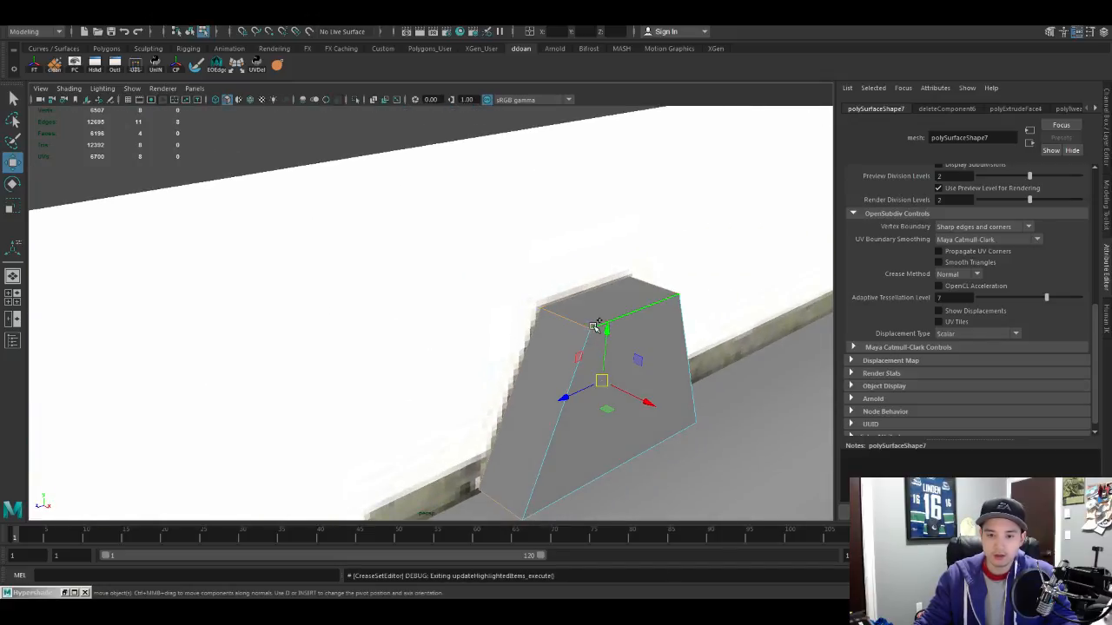
pyautogui.keyDown('alt'); pyautogui.moveTo(685, 354); pyautogui.dragTo(566, 421); pyautogui.keyUp('alt')
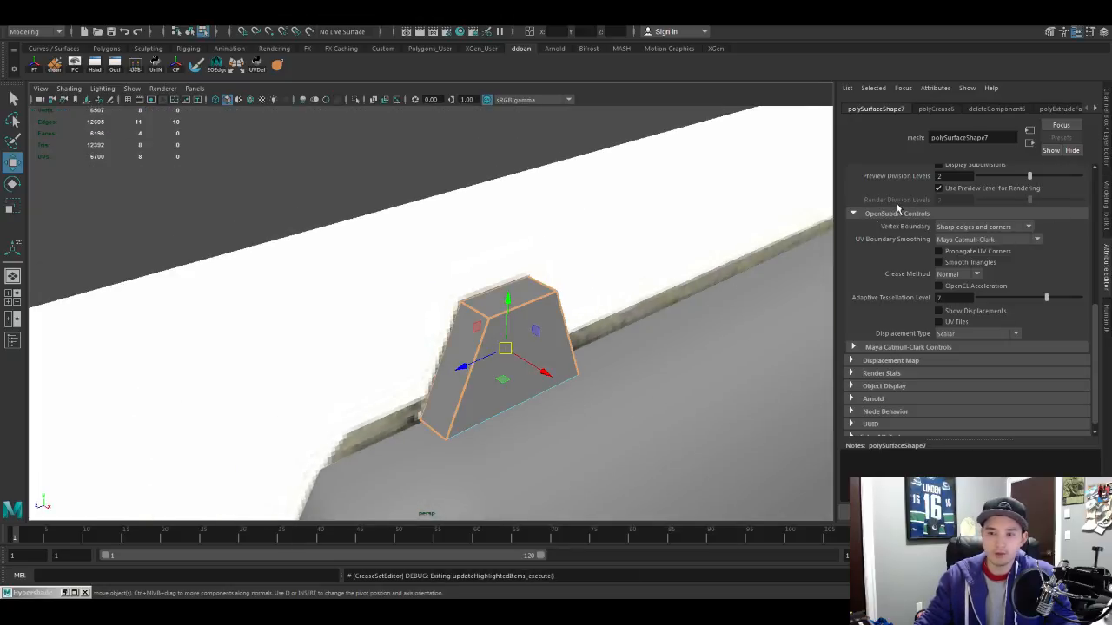
# Step: Set the rear sight block's UV boundary smoothing to Preserve Edges and Corners and return to object mode
pyautogui.click(978, 241)
pyautogui.click(978, 262)
pyautogui.keyDown('alt'); pyautogui.moveTo(521, 404); pyautogui.dragTo(574, 336); pyautogui.keyUp('alt')
pyautogui.press('F8')
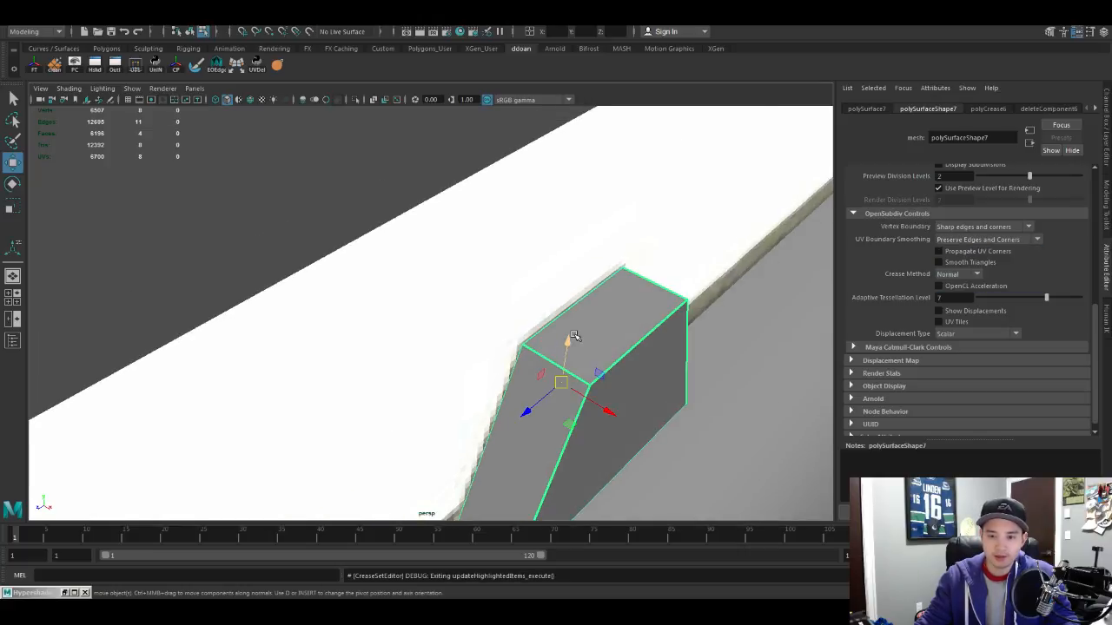
# Step: Crease the open border edges around the rear sight block's missing inner and bottom faces, and return to object mode
pyautogui.keyDown('alt'); pyautogui.moveTo(587, 267); pyautogui.dragTo(718, 291); pyautogui.keyUp('alt')
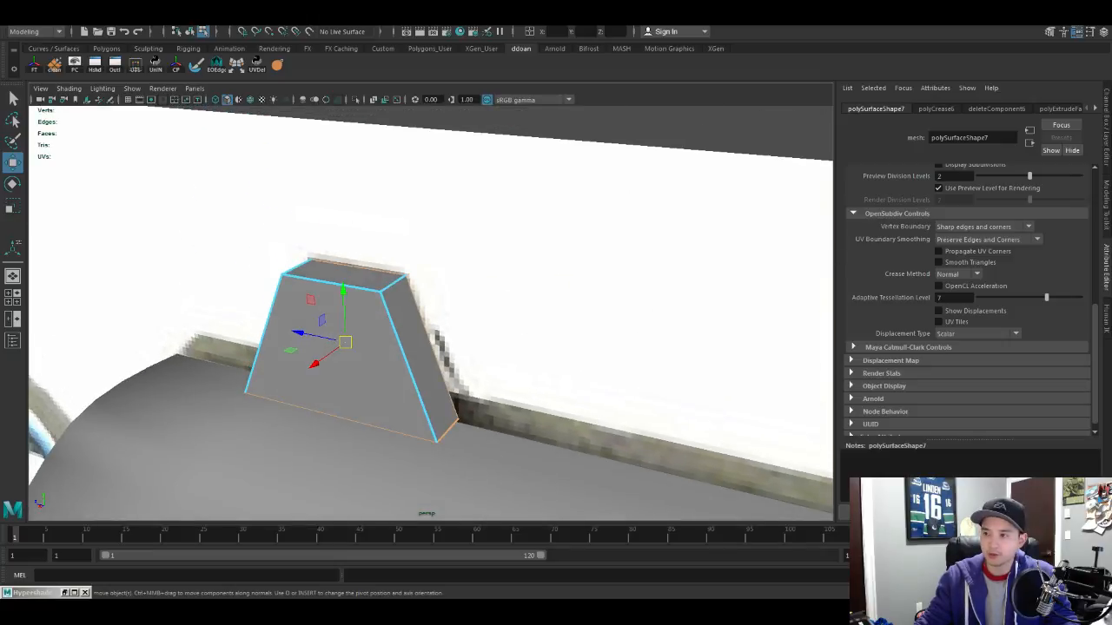
pyautogui.keyDown('alt'); pyautogui.moveTo(199, 346); pyautogui.dragTo(347, 351); pyautogui.keyUp('alt')
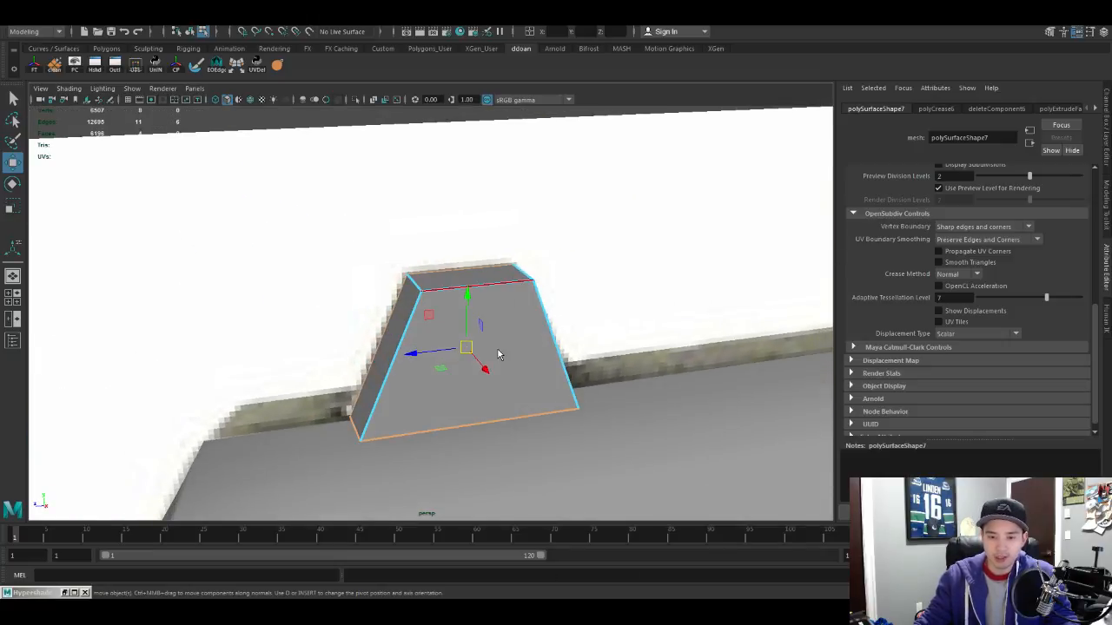
pyautogui.moveTo(498, 354); pyautogui.dragTo(539, 317, button='right')
pyautogui.scroll(-3, 425, 384)
pyautogui.keyDown('alt'); pyautogui.moveTo(425, 385); pyautogui.dragTo(509, 426); pyautogui.keyUp('alt')
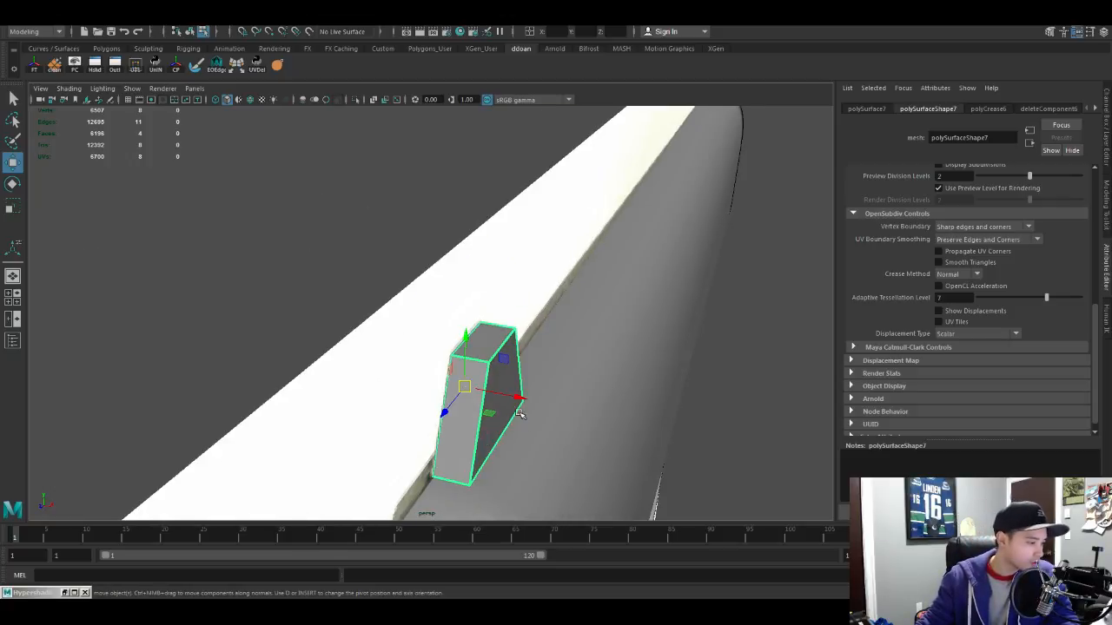
# Step: Examine the creased rear sight block from several angles and in side view against the reference image
pyautogui.keyDown('alt'); pyautogui.moveTo(519, 414); pyautogui.dragTo(543, 397); pyautogui.keyUp('alt')
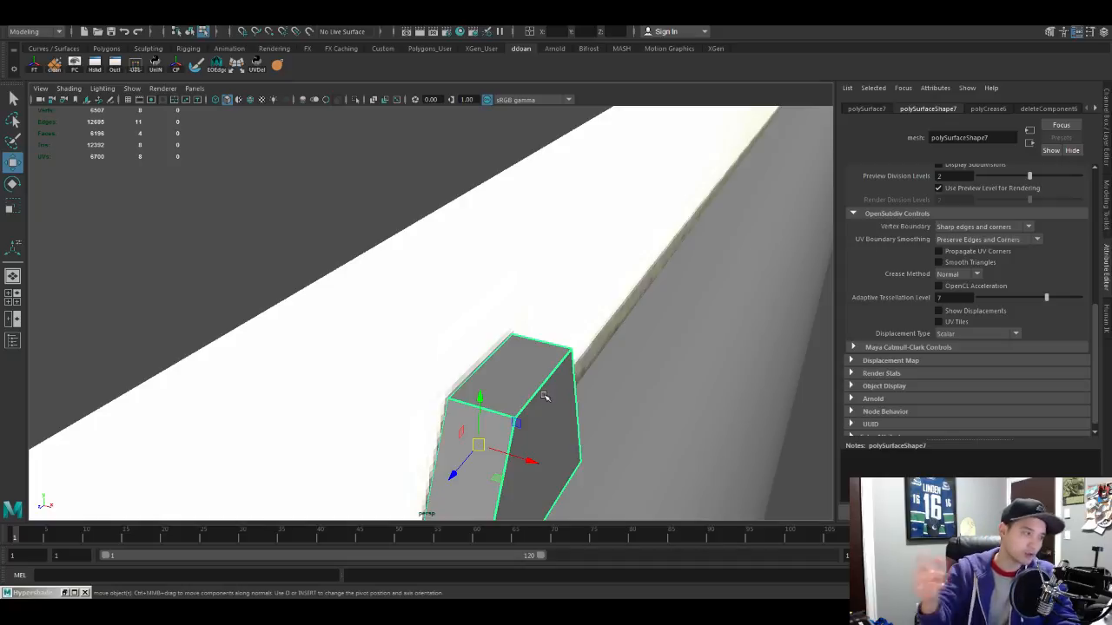
pyautogui.keyDown('alt'); pyautogui.moveTo(560, 387); pyautogui.dragTo(415, 350); pyautogui.keyUp('alt')
pyautogui.press('F11')
pyautogui.press('F8')
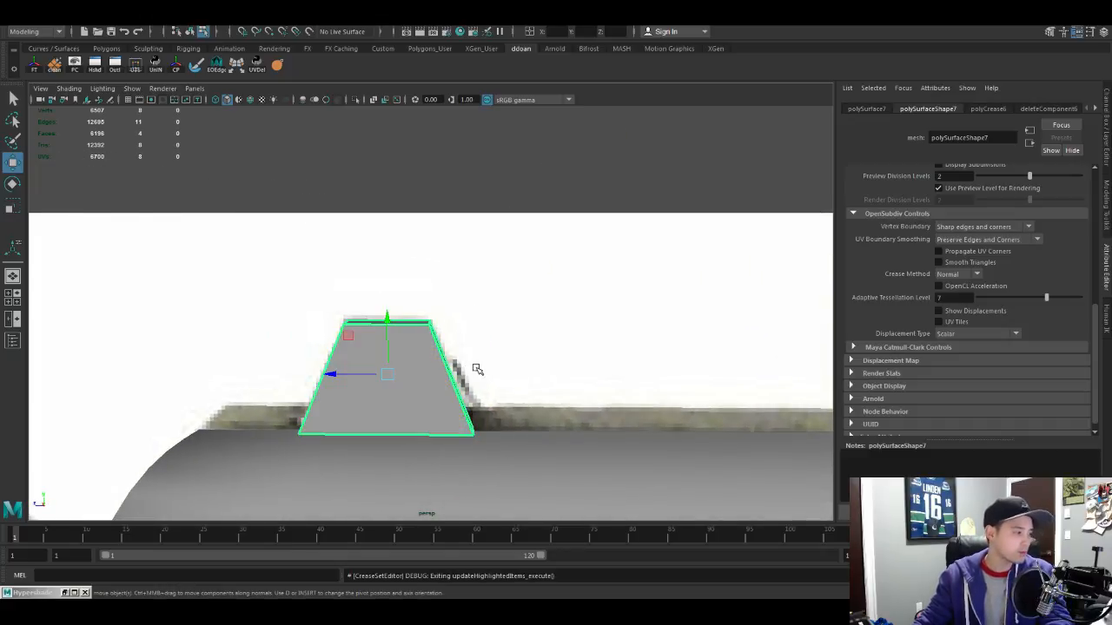
pyautogui.keyDown('alt'); pyautogui.moveTo(477, 370); pyautogui.dragTo(422, 353); pyautogui.keyUp('alt')
pyautogui.scroll(-8, 423, 353)
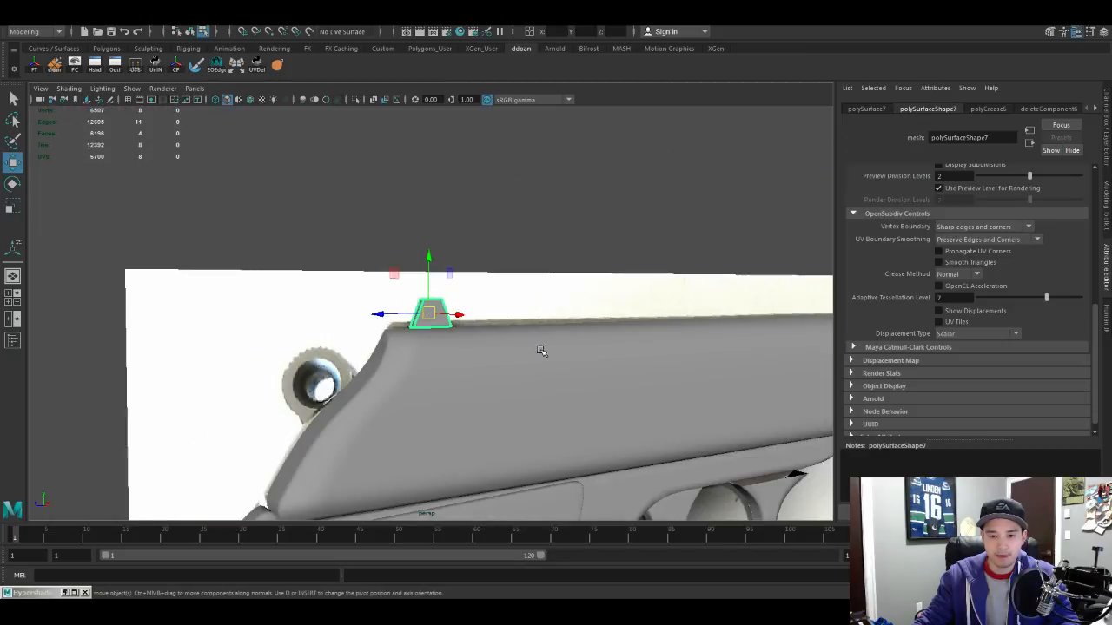
pyautogui.press('F8')
pyautogui.scroll(-5, 608, 334)
pyautogui.keyDown('alt'); pyautogui.moveTo(633, 325); pyautogui.dragTo(655, 325); pyautogui.keyUp('alt')
pyautogui.keyDown('alt'); pyautogui.moveTo(655, 325); pyautogui.dragTo(479, 304, button='middle'); pyautogui.keyUp('alt')
# Step: Turn on the smooth mesh preview for the rear sight block
pyautogui.click(263, 296)
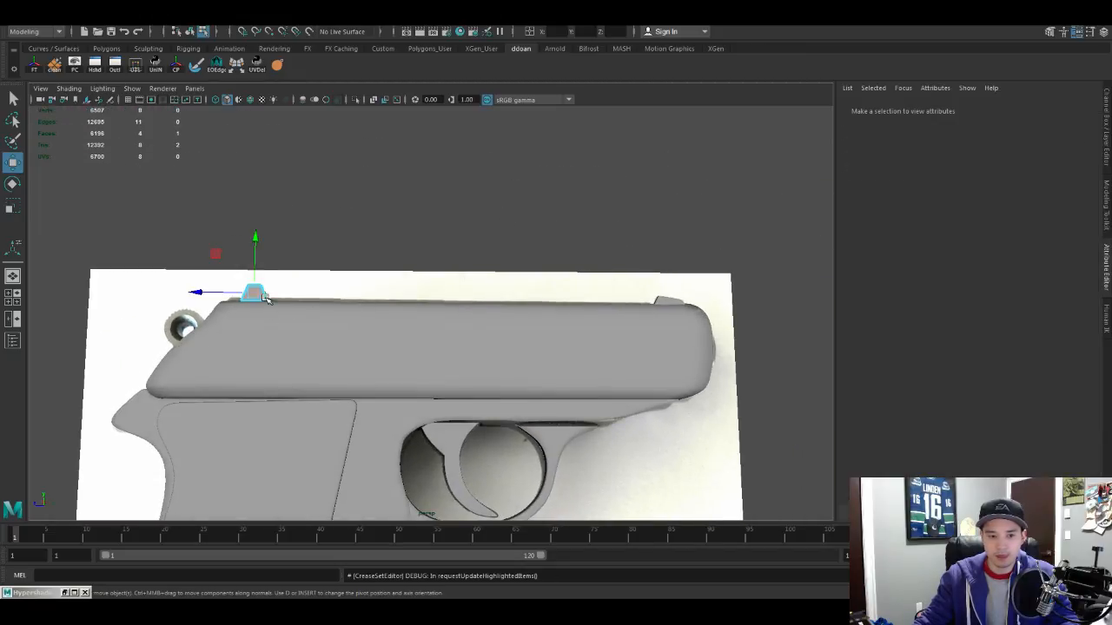
pyautogui.press('f')
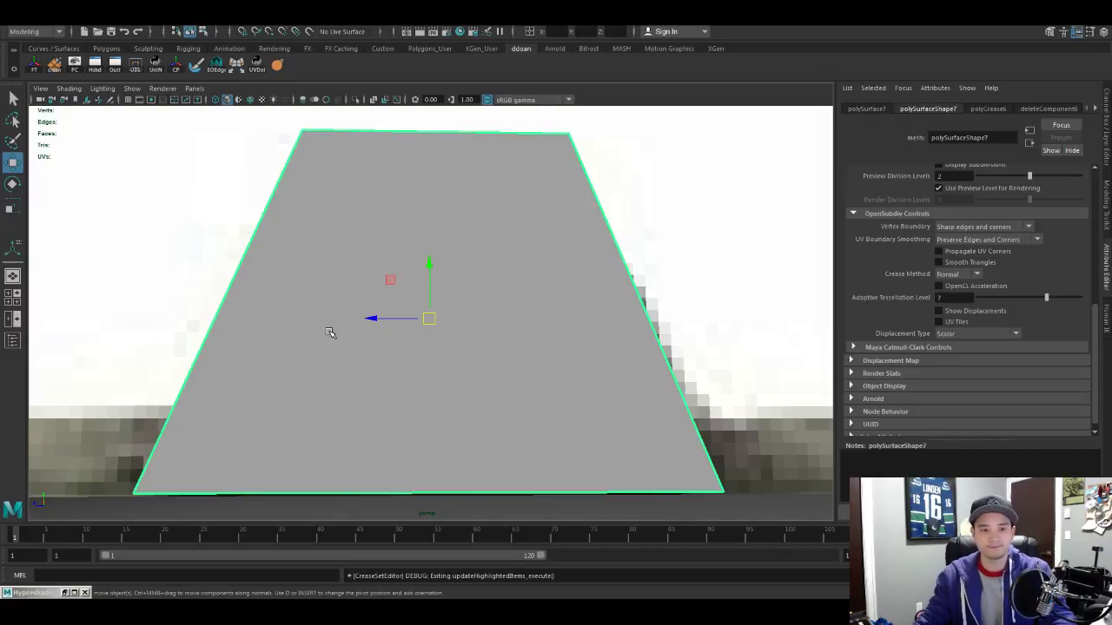
pyautogui.keyDown('alt'); pyautogui.moveTo(330, 330); pyautogui.dragTo(363, 359); pyautogui.keyUp('alt')
pyautogui.scroll(-6, 431, 356)
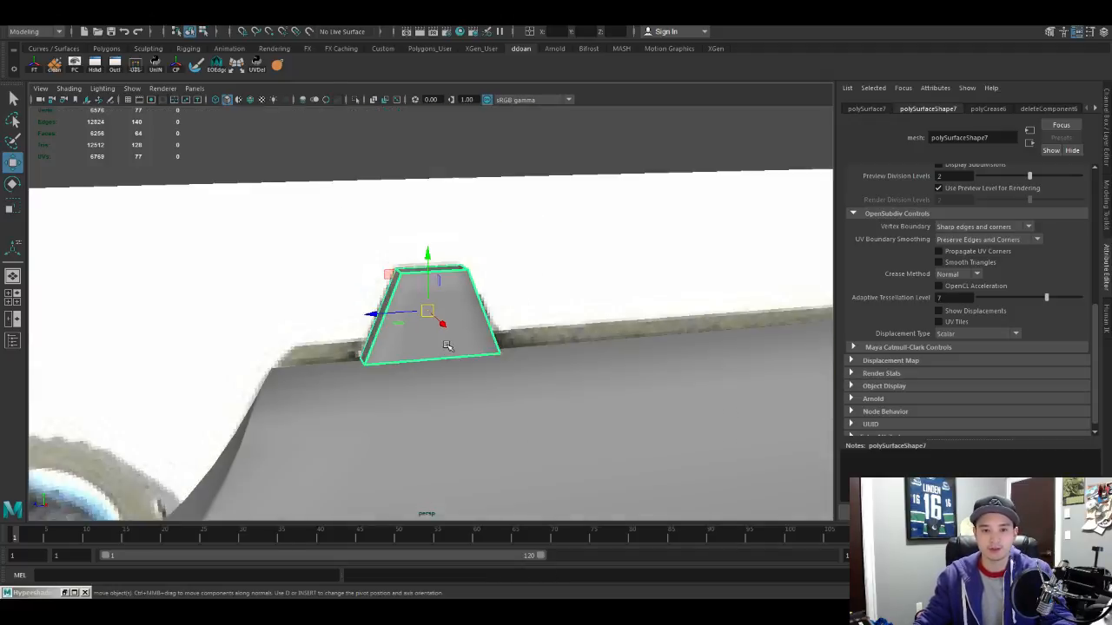
# Step: Examine the smoothed rear sight block and the slide's top profile along the reference image
pyautogui.click(467, 189)
pyautogui.scroll(-4, 522, 365)
pyautogui.keyDown('alt'); pyautogui.moveTo(522, 365); pyautogui.dragTo(562, 379); pyautogui.keyUp('alt')
pyautogui.keyDown('alt'); pyautogui.moveTo(561, 379); pyautogui.dragTo(464, 360, button='right'); pyautogui.keyUp('alt')
pyautogui.keyDown('alt'); pyautogui.moveTo(548, 364); pyautogui.dragTo(375, 338, button='middle'); pyautogui.keyUp('alt')
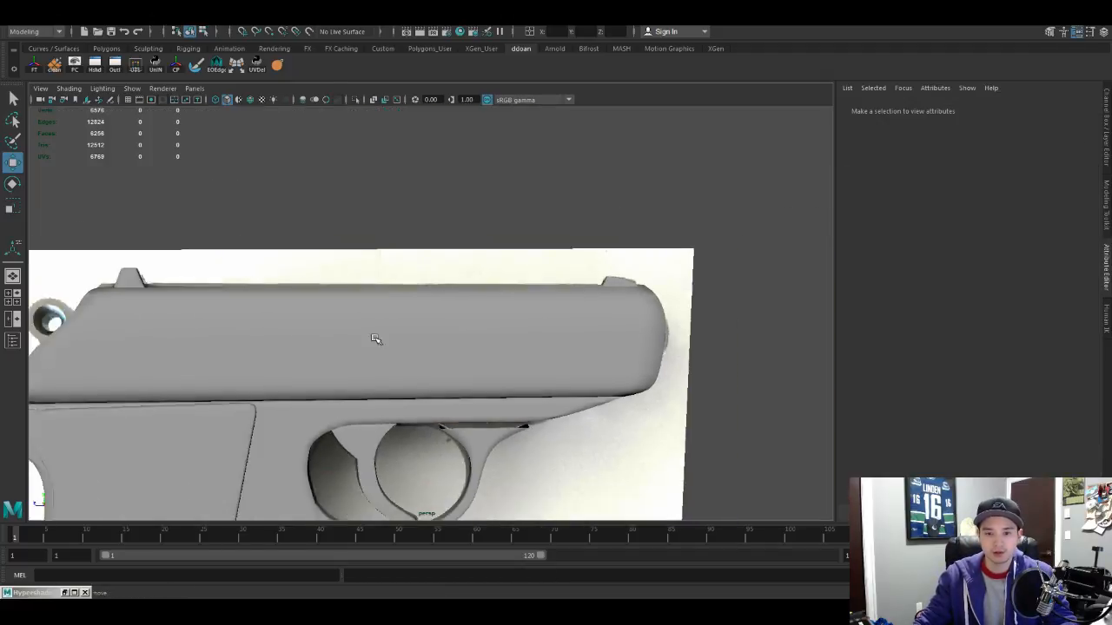
pyautogui.moveTo(375, 338)
pyautogui.keyDown('alt'); pyautogui.mouseDown()
pyautogui.moveTo(365, 330)
pyautogui.moveTo(391, 337)
pyautogui.mouseUp(); pyautogui.keyUp('alt')
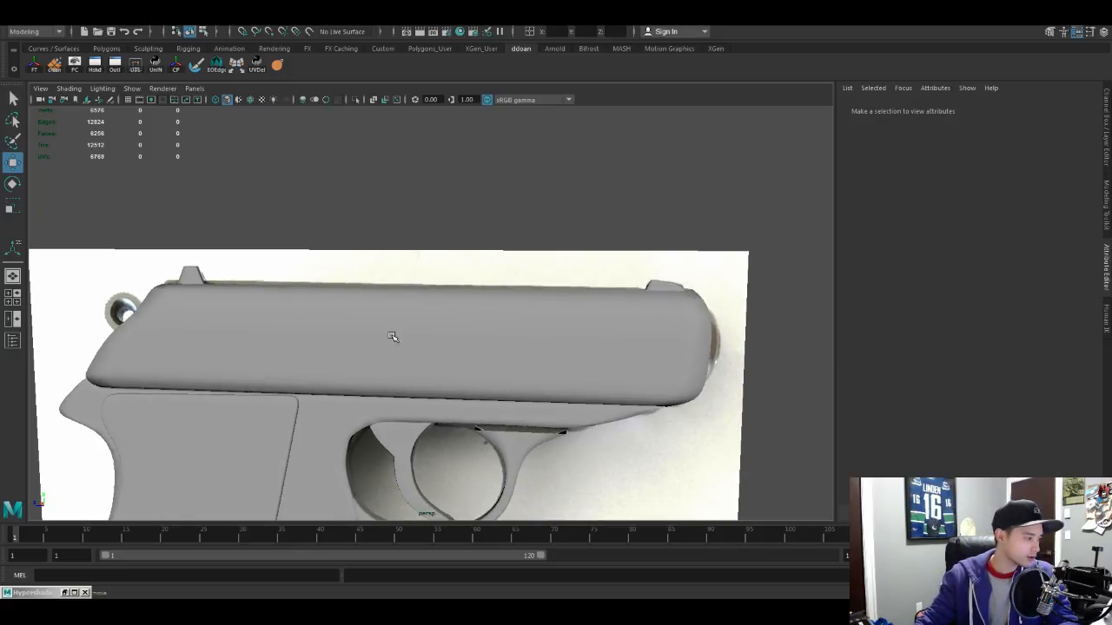
pyautogui.click(196, 275)
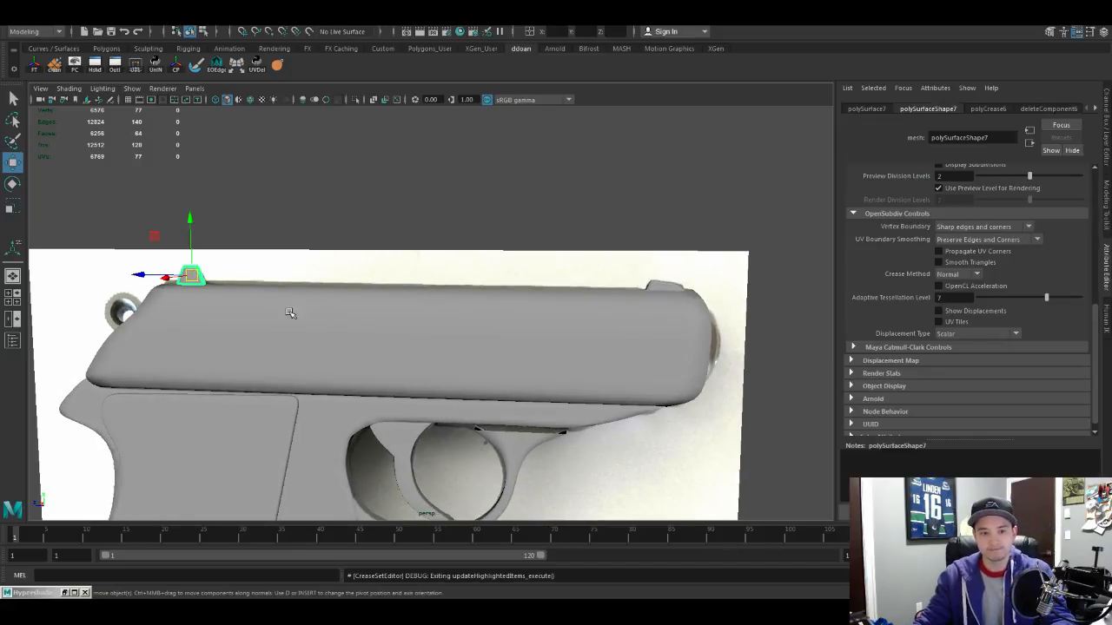
pyautogui.press('f')
pyautogui.keyDown('alt'); pyautogui.moveTo(373, 359); pyautogui.dragTo(448, 360); pyautogui.keyUp('alt')
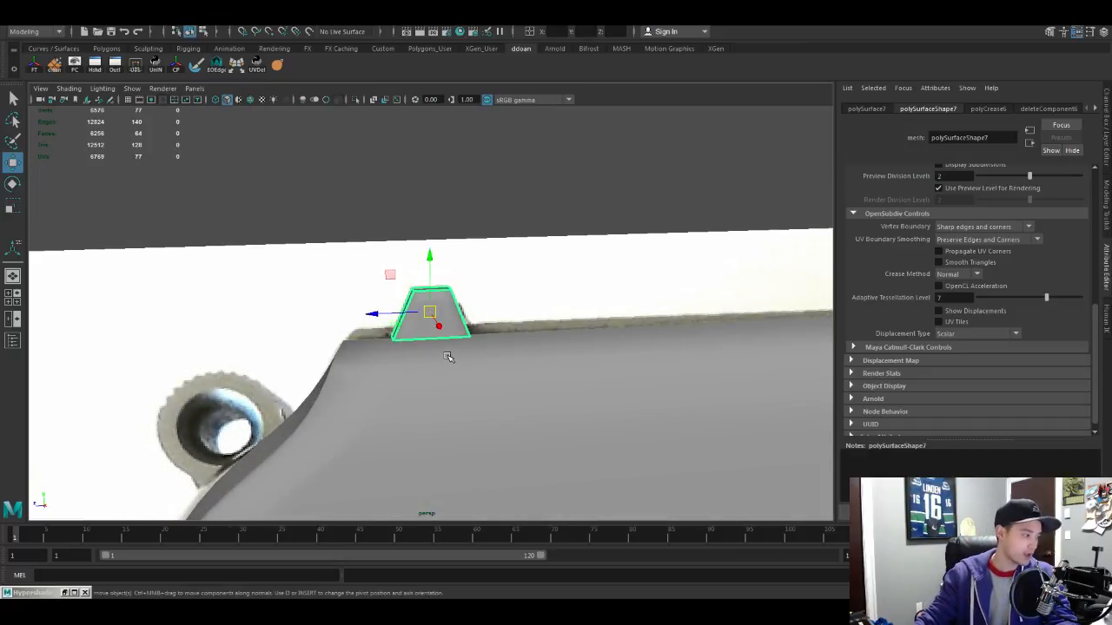
pyautogui.click(487, 245)
pyautogui.keyDown('alt'); pyautogui.moveTo(487, 245); pyautogui.dragTo(522, 305); pyautogui.keyUp('alt')
pyautogui.keyDown('alt'); pyautogui.moveTo(521, 305); pyautogui.dragTo(415, 268, button='middle'); pyautogui.keyUp('alt')
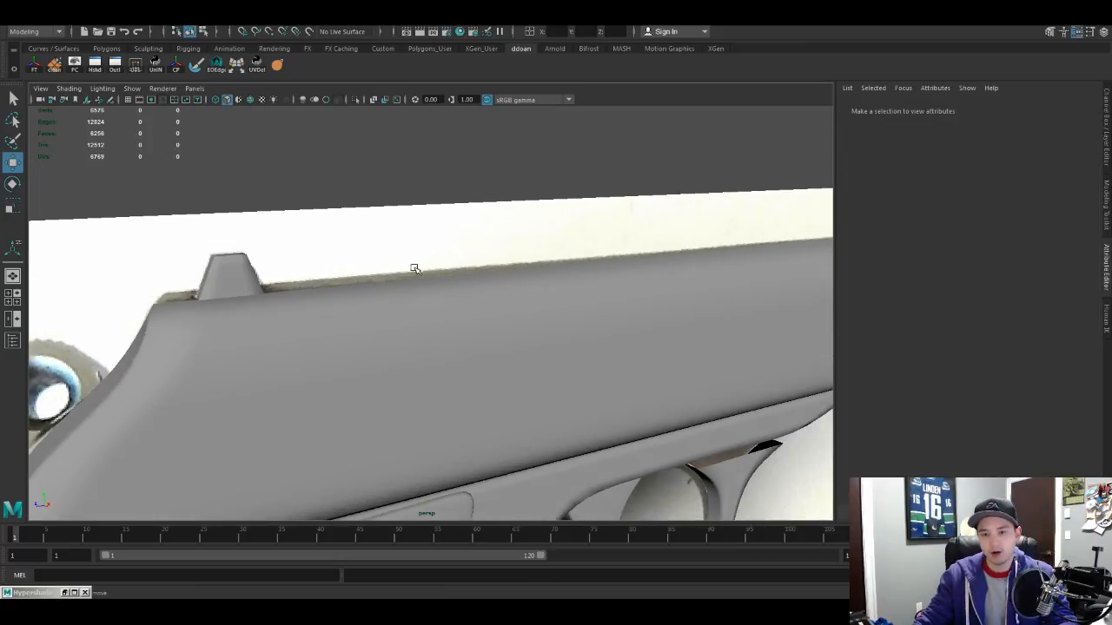
pyautogui.keyDown('alt'); pyautogui.moveTo(414, 268); pyautogui.dragTo(430, 264, button='right'); pyautogui.keyUp('alt')
pyautogui.keyDown('alt'); pyautogui.moveTo(430, 264); pyautogui.dragTo(289, 270, button='middle'); pyautogui.keyUp('alt')
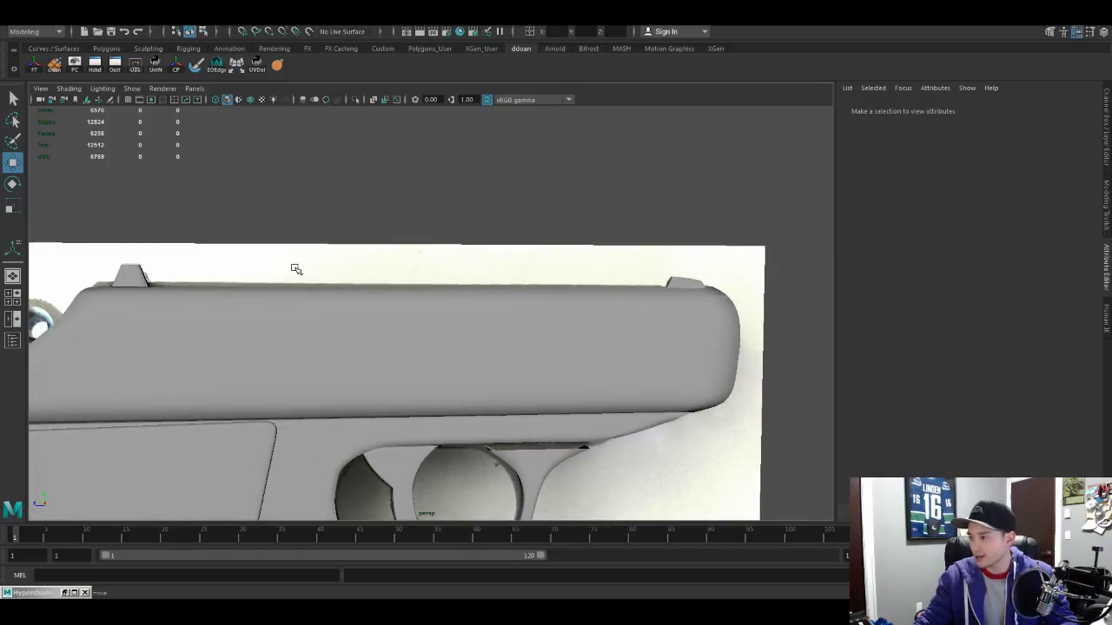
pyautogui.keyDown('alt'); pyautogui.moveTo(359, 297); pyautogui.dragTo(533, 325); pyautogui.keyUp('alt')
# Step: Insert a lengthwise edge loop along the slide's top, close to the centre line beside the rear sight, with Multi-Cut
pyautogui.click(457, 269)
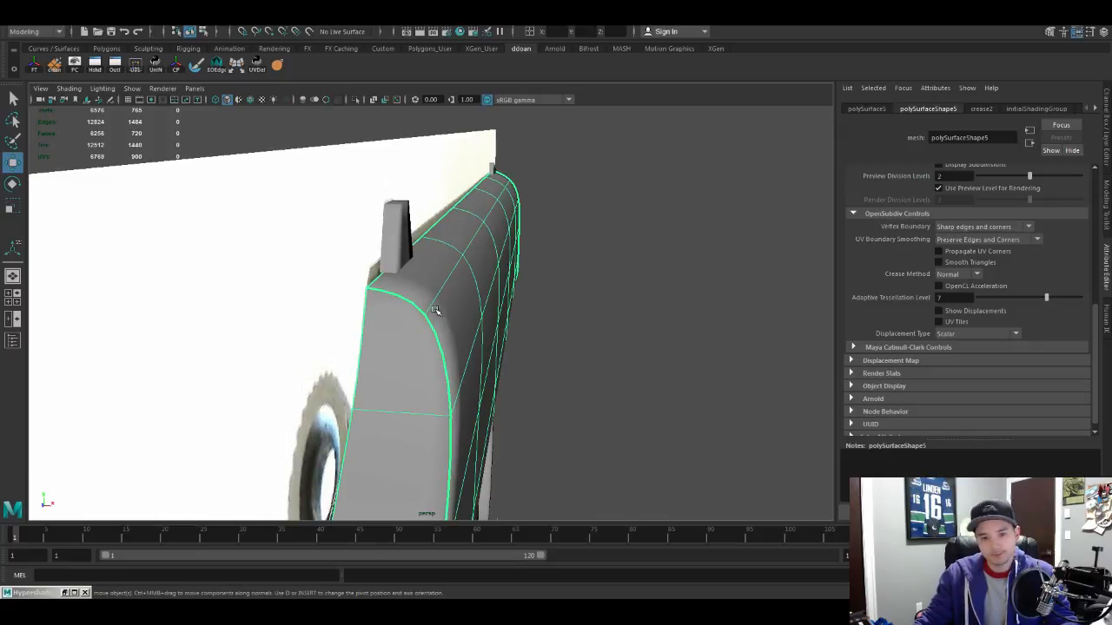
pyautogui.keyDown('alt'); pyautogui.moveTo(434, 310); pyautogui.dragTo(407, 294); pyautogui.keyUp('alt')
pyautogui.press('y')
pyautogui.click(358, 320)
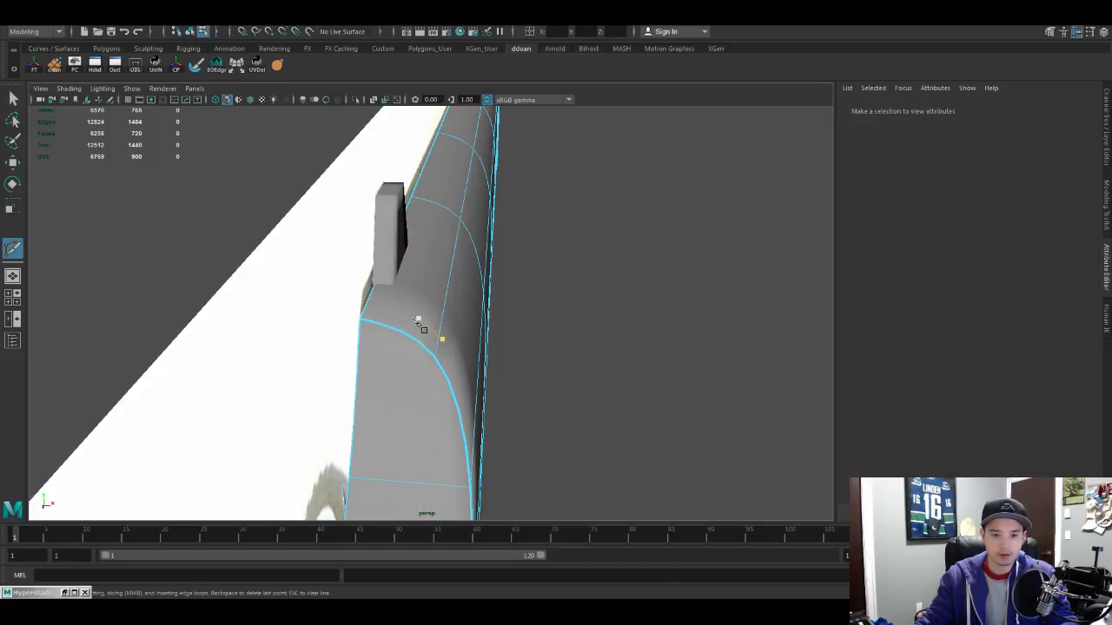
pyautogui.click(388, 322)
pyautogui.keyDown('alt'); pyautogui.moveTo(426, 323); pyautogui.dragTo(417, 299); pyautogui.keyUp('alt')
pyautogui.press('w')
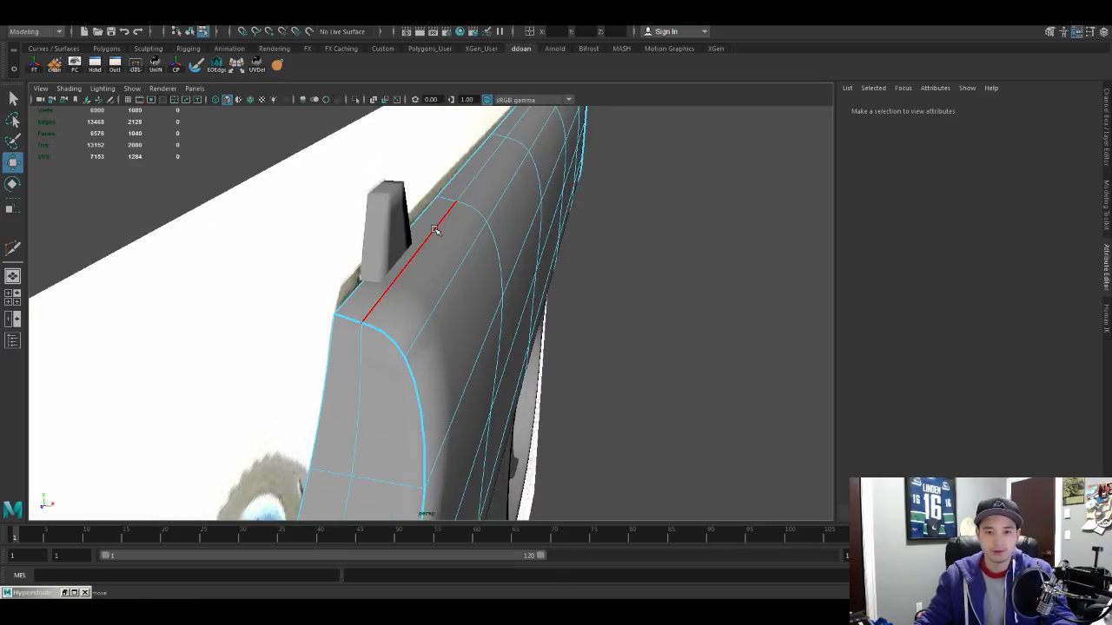
# Step: Extrude the five narrow faces along the slide's top, from the rear end to the front end, upward by about 0.054
pyautogui.doubleClick(422, 231)
pyautogui.click(405, 259)
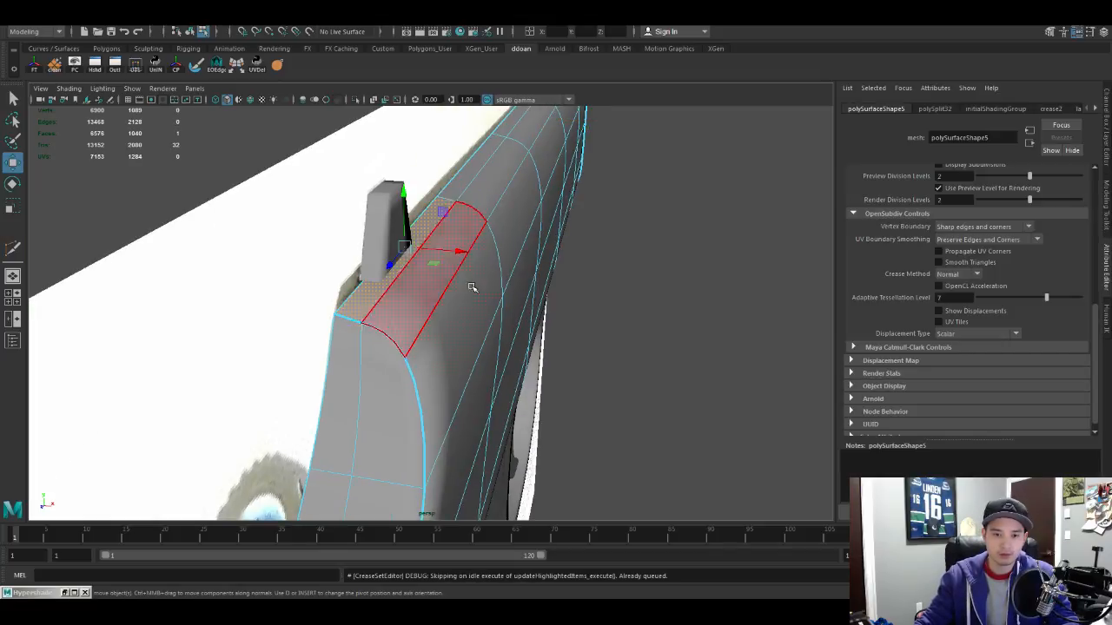
pyautogui.press('f')
pyautogui.keyDown('alt'); pyautogui.moveTo(472, 318); pyautogui.dragTo(434, 305); pyautogui.keyUp('alt')
pyautogui.keyDown('alt'); pyautogui.moveTo(434, 305); pyautogui.dragTo(340, 319, button='middle'); pyautogui.keyUp('alt')
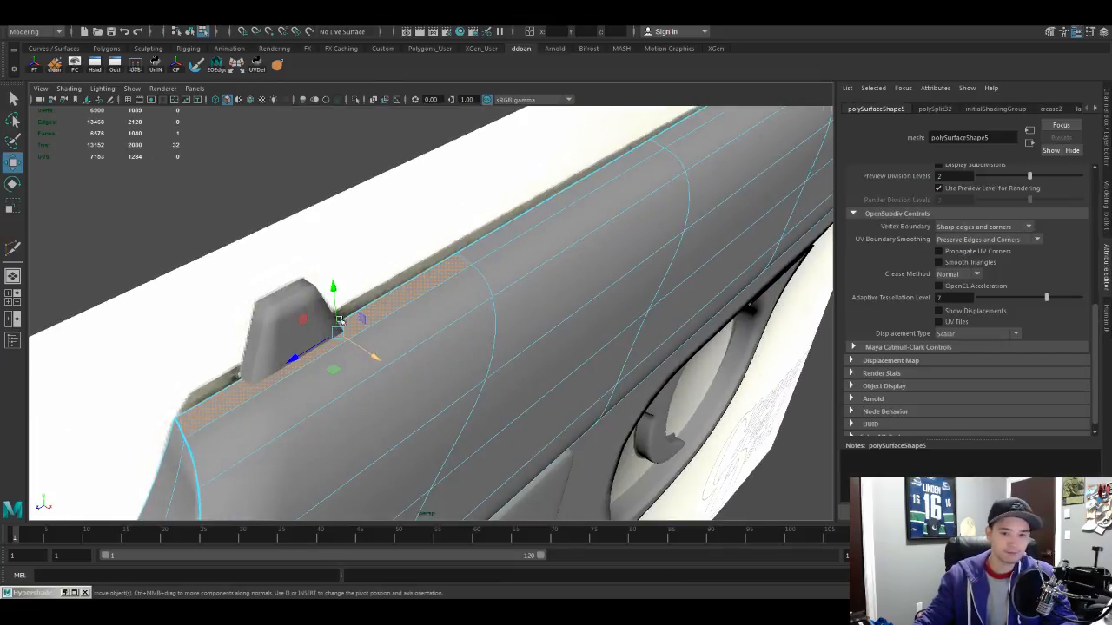
pyautogui.keyDown('shift'); pyautogui.click(515, 222); pyautogui.keyUp('shift')
pyautogui.keyDown('alt'); pyautogui.moveTo(515, 223); pyautogui.dragTo(362, 368, button='middle'); pyautogui.keyUp('alt')
pyautogui.keyDown('alt'); pyautogui.moveTo(362, 367); pyautogui.dragTo(347, 313); pyautogui.keyUp('alt')
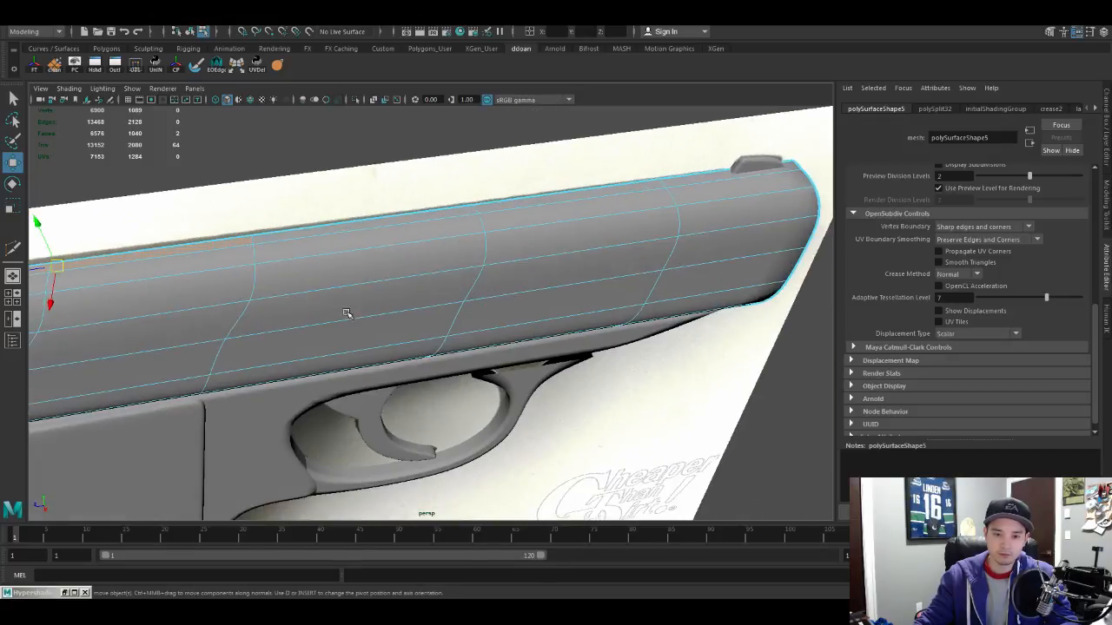
pyautogui.keyDown('shift'); pyautogui.click(398, 217); pyautogui.keyUp('shift')
pyautogui.keyDown('shift'); pyautogui.click(518, 205); pyautogui.keyUp('shift')
pyautogui.keyDown('shift'); pyautogui.click(717, 178); pyautogui.keyUp('shift')
pyautogui.press('f')
pyautogui.keyDown('alt'); pyautogui.moveTo(710, 209); pyautogui.dragTo(501, 221); pyautogui.keyUp('alt')
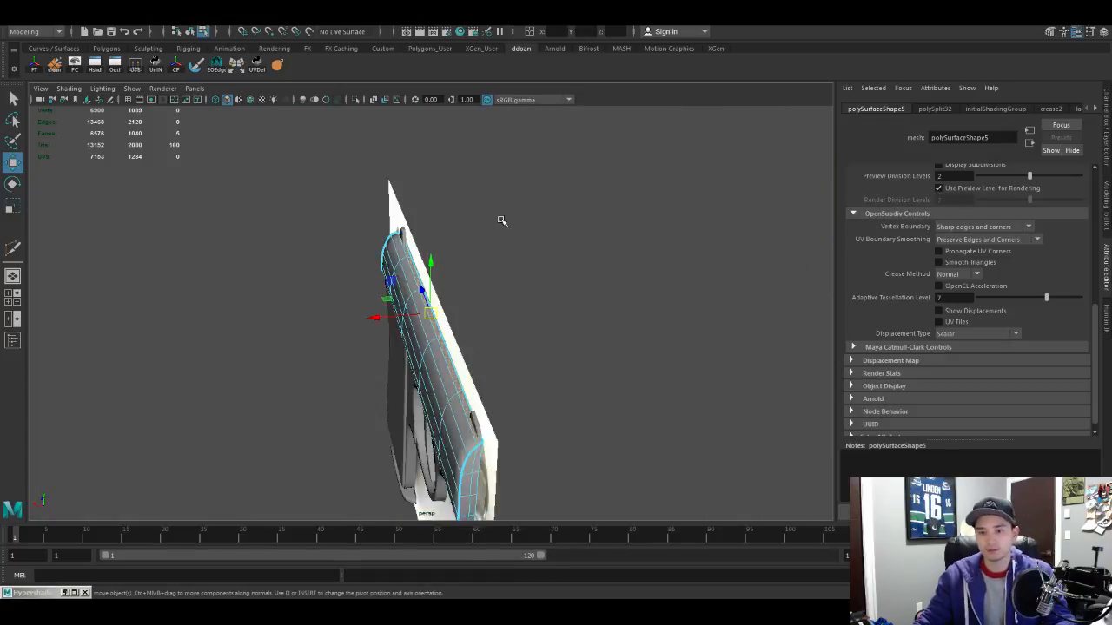
pyautogui.keyDown('alt'); pyautogui.moveTo(501, 220); pyautogui.dragTo(452, 186, button='middle'); pyautogui.keyUp('alt')
pyautogui.keyDown('alt'); pyautogui.moveTo(452, 186); pyautogui.dragTo(539, 178); pyautogui.keyUp('alt')
pyautogui.keyDown('alt'); pyautogui.moveTo(539, 178); pyautogui.dragTo(568, 174, button='right'); pyautogui.keyUp('alt')
pyautogui.keyDown('alt'); pyautogui.moveTo(568, 174); pyautogui.dragTo(536, 185); pyautogui.keyUp('alt')
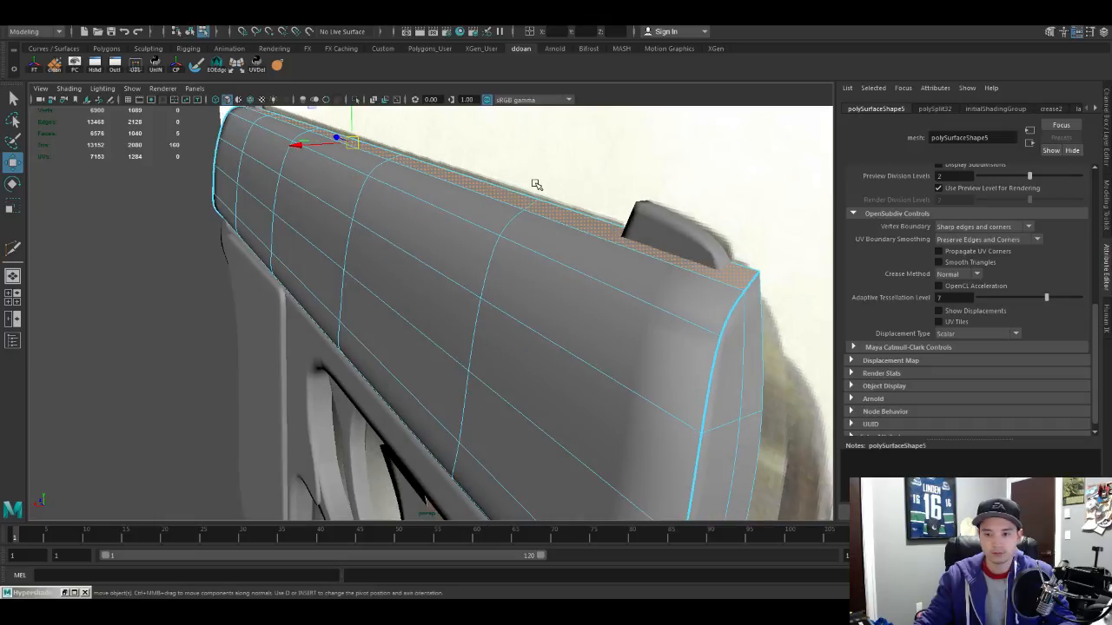
pyautogui.keyDown('alt'); pyautogui.moveTo(536, 184); pyautogui.dragTo(538, 186, button='right'); pyautogui.keyUp('alt')
pyautogui.keyDown('alt'); pyautogui.moveTo(539, 186); pyautogui.dragTo(678, 181); pyautogui.keyUp('alt')
pyautogui.keyDown('alt'); pyautogui.moveTo(678, 181); pyautogui.dragTo(698, 179, button='middle'); pyautogui.keyUp('alt')
pyautogui.keyDown('alt'); pyautogui.moveTo(469, 192); pyautogui.dragTo(538, 191); pyautogui.keyUp('alt')
pyautogui.keyDown('alt'); pyautogui.moveTo(538, 191); pyautogui.dragTo(576, 191, button='middle'); pyautogui.keyUp('alt')
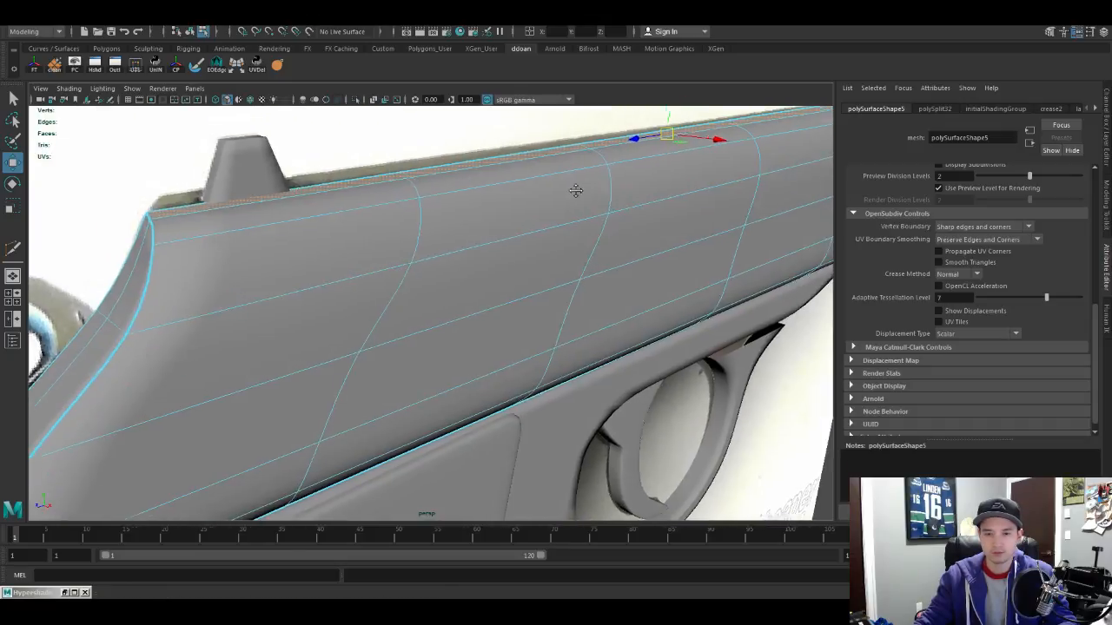
pyautogui.keyDown('alt'); pyautogui.moveTo(576, 190); pyautogui.dragTo(615, 202); pyautogui.keyUp('alt')
pyautogui.hotkey('ctrl', 'e')
pyautogui.keyDown('alt'); pyautogui.moveTo(494, 246); pyautogui.dragTo(512, 258); pyautogui.keyUp('alt')
pyautogui.press('1')
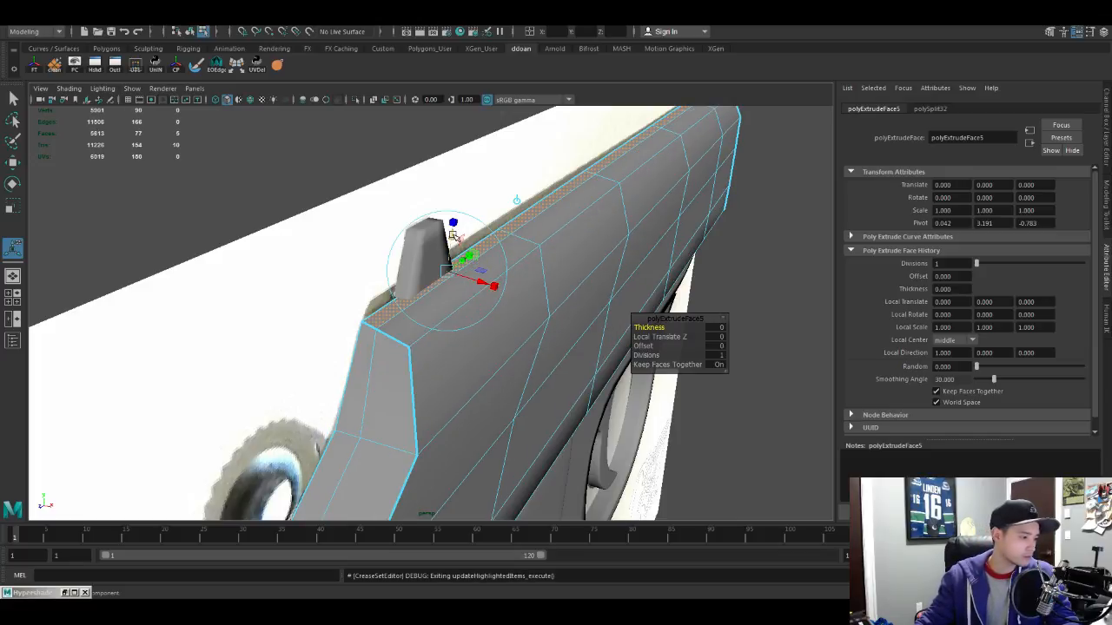
pyautogui.moveTo(452, 224); pyautogui.dragTo(452, 259)
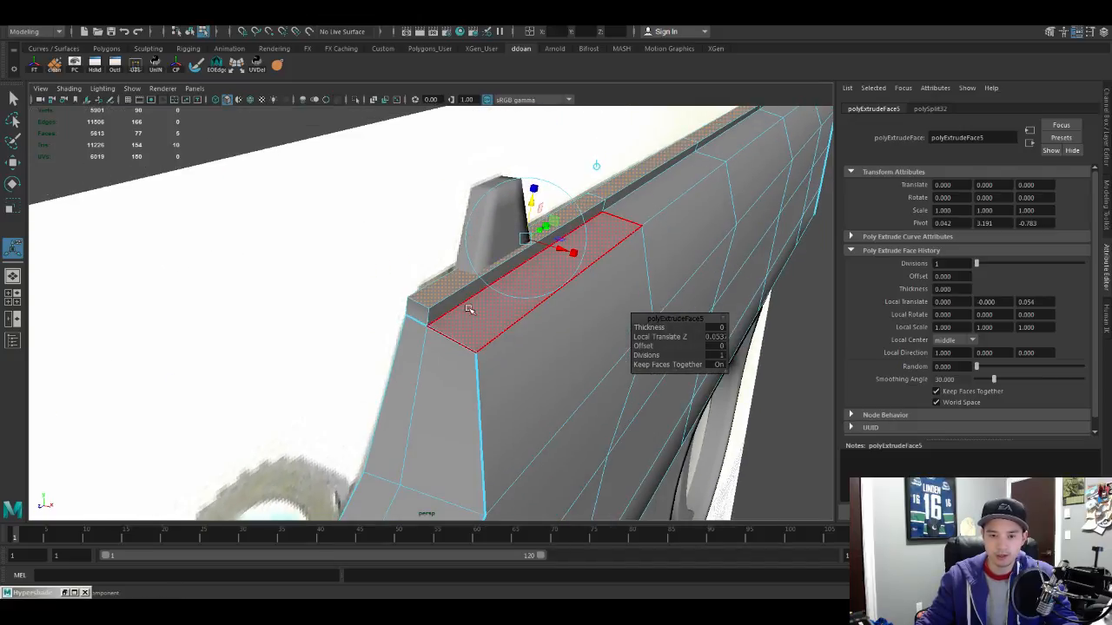
# Step: Leave face editing on the raised strip and isolate the slide mesh in the viewport
pyautogui.press('q')
pyautogui.press('F10')
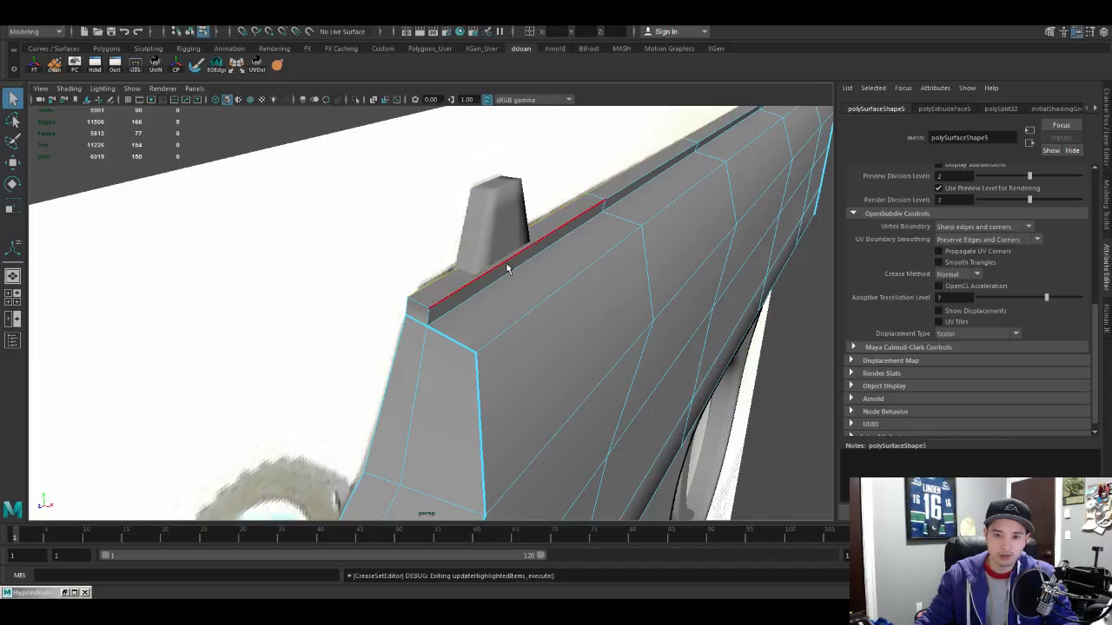
pyautogui.keyDown('alt'); pyautogui.moveTo(507, 267); pyautogui.dragTo(411, 290); pyautogui.keyUp('alt')
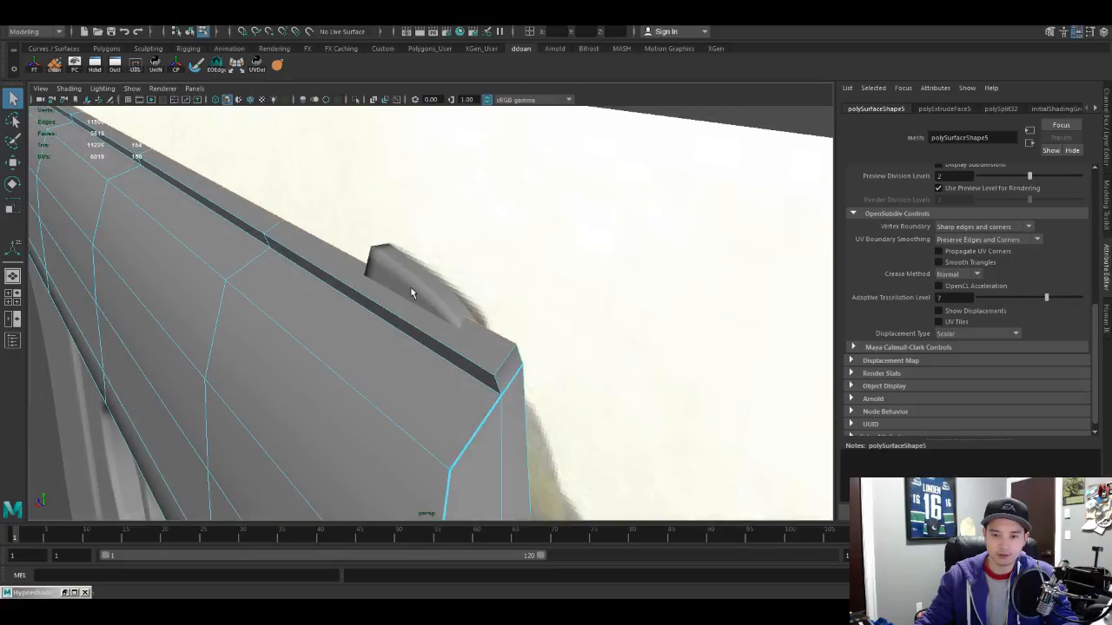
pyautogui.keyDown('alt'); pyautogui.moveTo(559, 366); pyautogui.dragTo(267, 297); pyautogui.keyUp('alt')
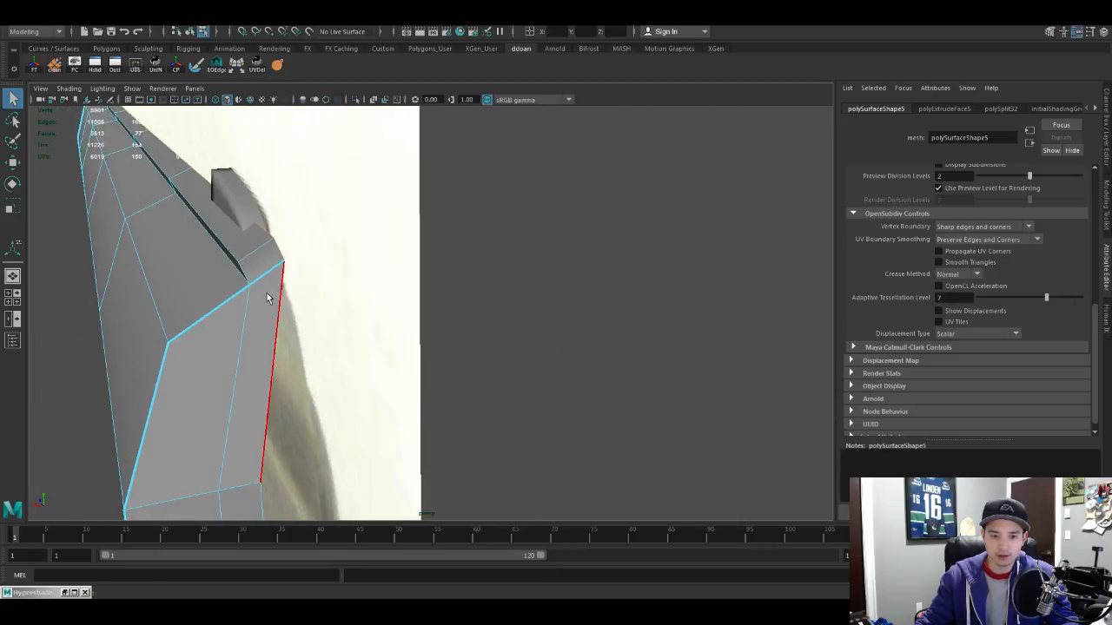
pyautogui.press('F8')
pyautogui.hotkey('ctrl', '1')
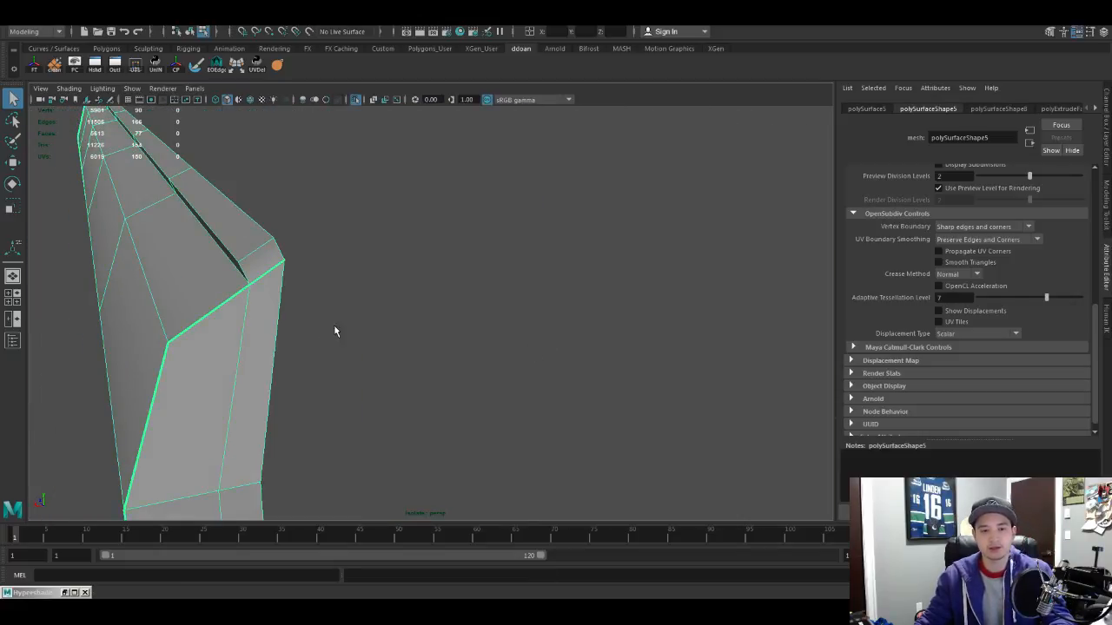
pyautogui.keyDown('alt'); pyautogui.moveTo(335, 327); pyautogui.dragTo(165, 202); pyautogui.keyUp('alt')
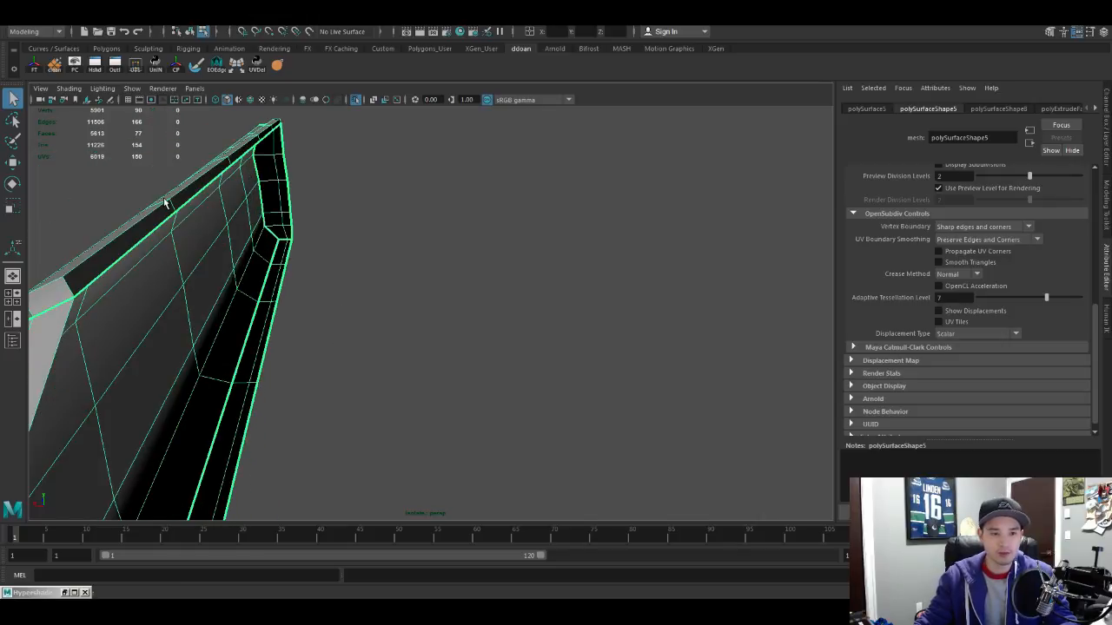
pyautogui.click(158, 214)
pyautogui.press('f')
pyautogui.keyDown('alt'); pyautogui.moveTo(295, 252); pyautogui.dragTo(184, 246); pyautogui.keyUp('alt')
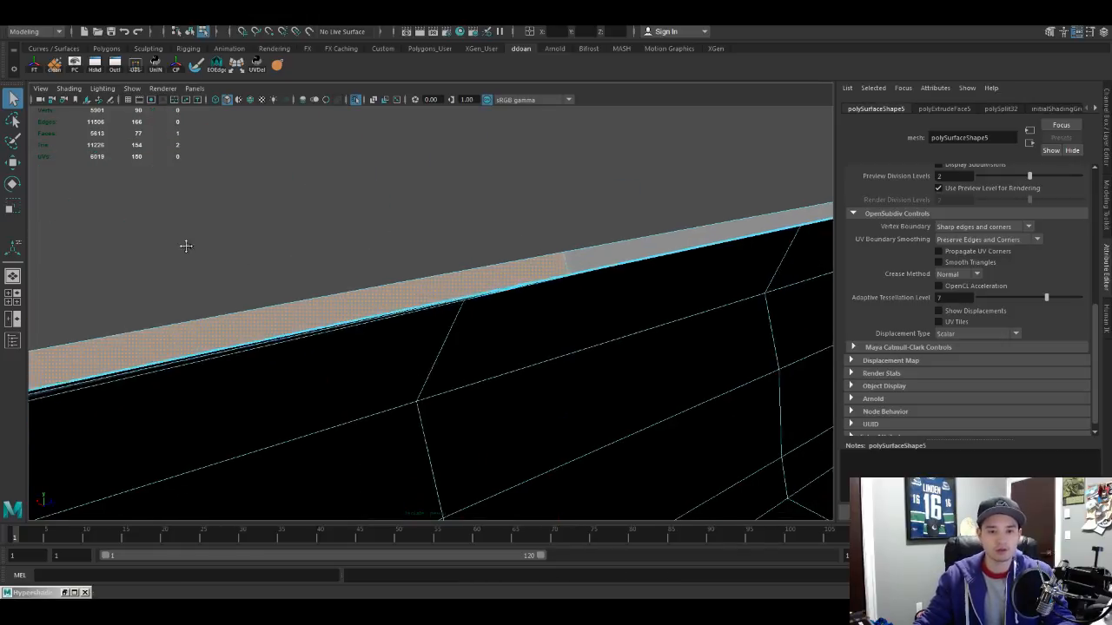
pyautogui.scroll(-4, 503, 251)
pyautogui.scroll(3, 558, 252)
pyautogui.keyDown('alt'); pyautogui.moveTo(558, 252); pyautogui.dragTo(397, 241); pyautogui.keyUp('alt')
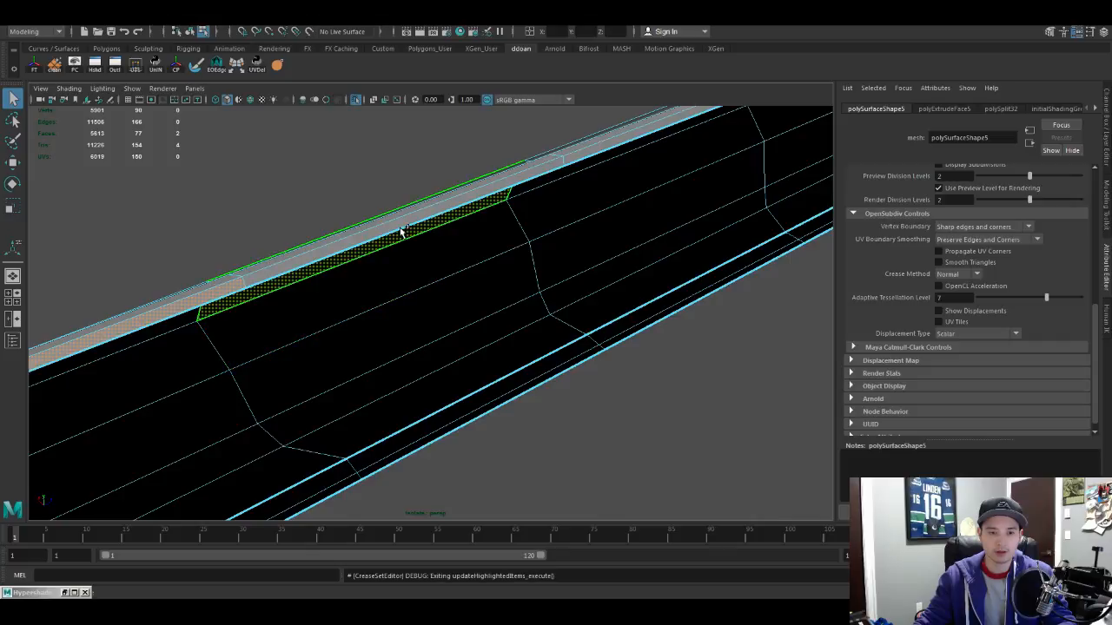
pyautogui.keyDown('shift'); pyautogui.click(328, 250); pyautogui.keyUp('shift')
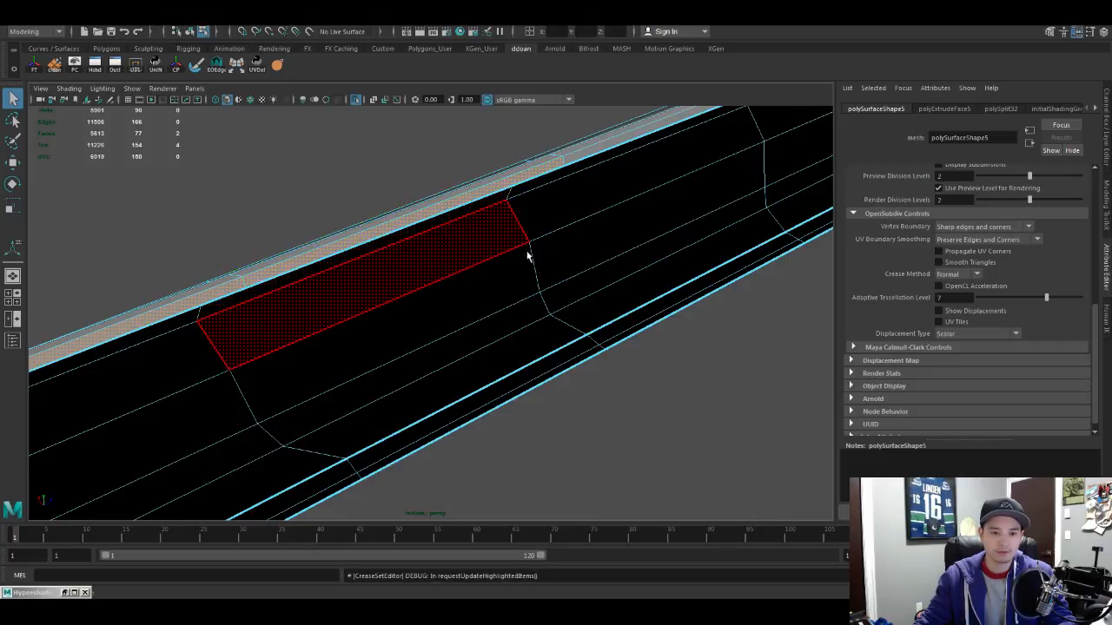
pyautogui.keyDown('alt'); pyautogui.moveTo(526, 255); pyautogui.dragTo(454, 326, button='right'); pyautogui.keyUp('alt')
pyautogui.keyDown('alt'); pyautogui.moveTo(454, 326); pyautogui.dragTo(588, 280); pyautogui.keyUp('alt')
pyautogui.keyDown('ctrl'); pyautogui.click(591, 243); pyautogui.keyUp('ctrl')
pyautogui.keyDown('alt'); pyautogui.moveTo(591, 241); pyautogui.dragTo(483, 239); pyautogui.keyUp('alt')
# Step: Delete the five inner side faces of the raised strip along the slide's centre line
pyautogui.click(382, 271)
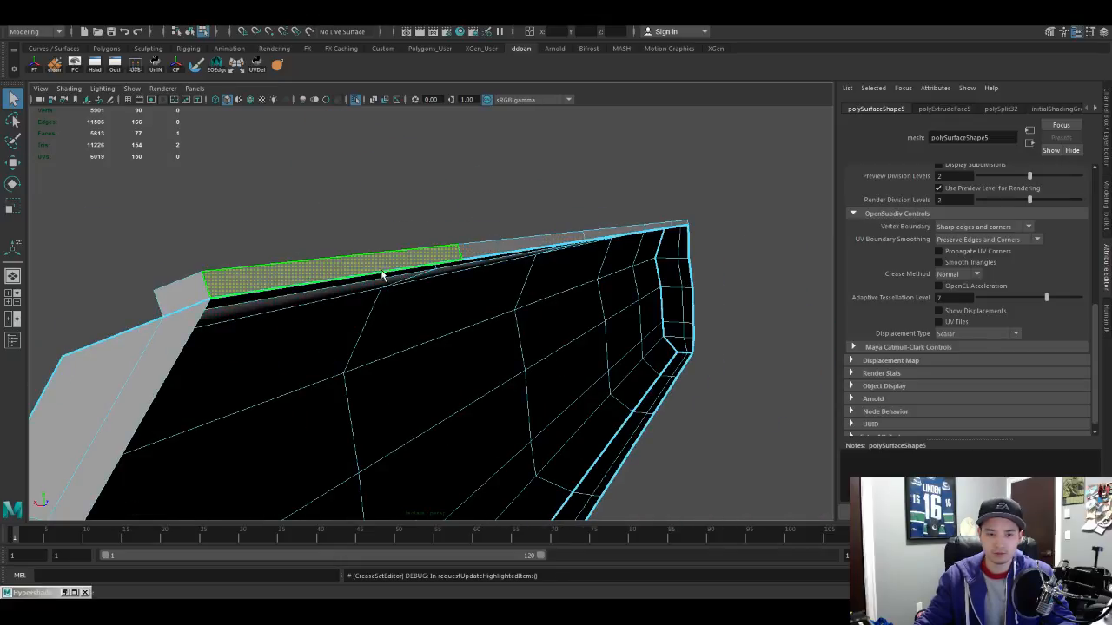
pyautogui.keyDown('shift'); pyautogui.click(483, 254); pyautogui.keyUp('shift')
pyautogui.keyDown('shift'); pyautogui.click(605, 237); pyautogui.keyUp('shift')
pyautogui.keyDown('alt'); pyautogui.moveTo(613, 246); pyautogui.dragTo(521, 239); pyautogui.keyUp('alt')
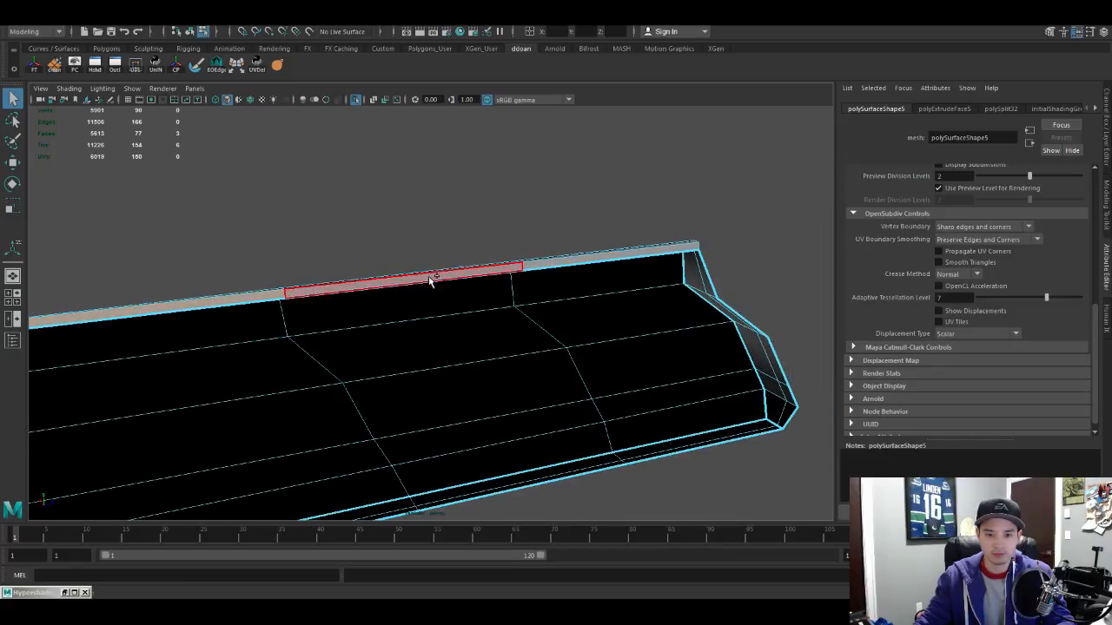
pyautogui.keyDown('shift'); pyautogui.click(436, 279); pyautogui.keyUp('shift')
pyautogui.keyDown('alt'); pyautogui.moveTo(570, 270); pyautogui.dragTo(441, 283); pyautogui.keyUp('alt')
pyautogui.click(505, 266)
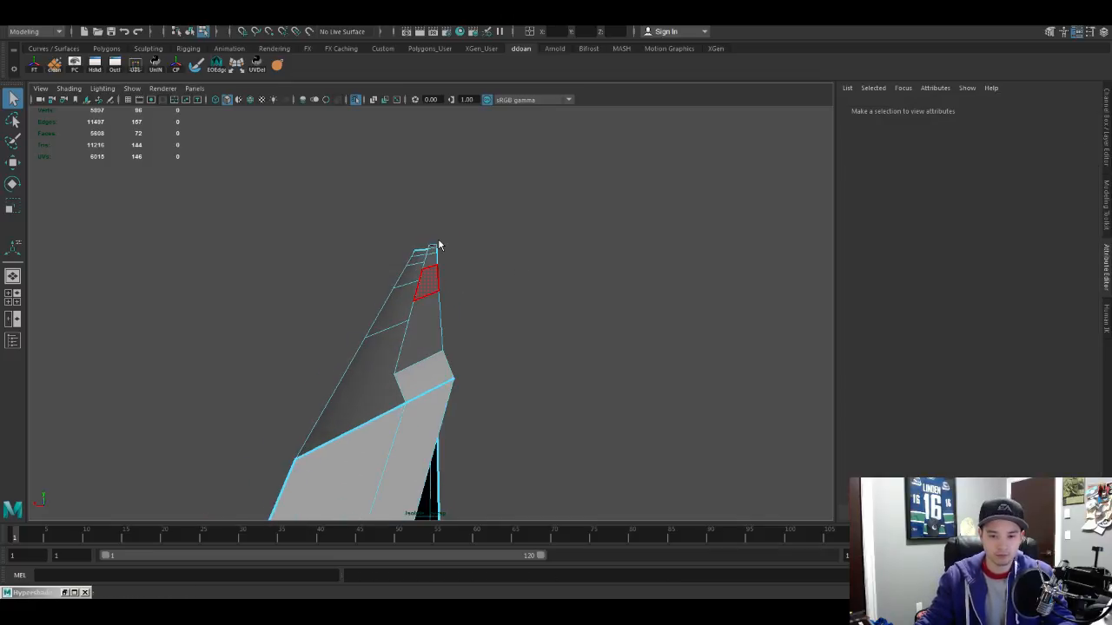
# Step: Move the strip's five top centre-line edges along X to align them vertically with the slide's centre line
pyautogui.click(439, 328)
pyautogui.keyDown('alt'); pyautogui.moveTo(484, 321); pyautogui.dragTo(390, 318); pyautogui.keyUp('alt')
pyautogui.keyDown('alt'); pyautogui.moveTo(390, 317); pyautogui.dragTo(539, 417, button='middle'); pyautogui.keyUp('alt')
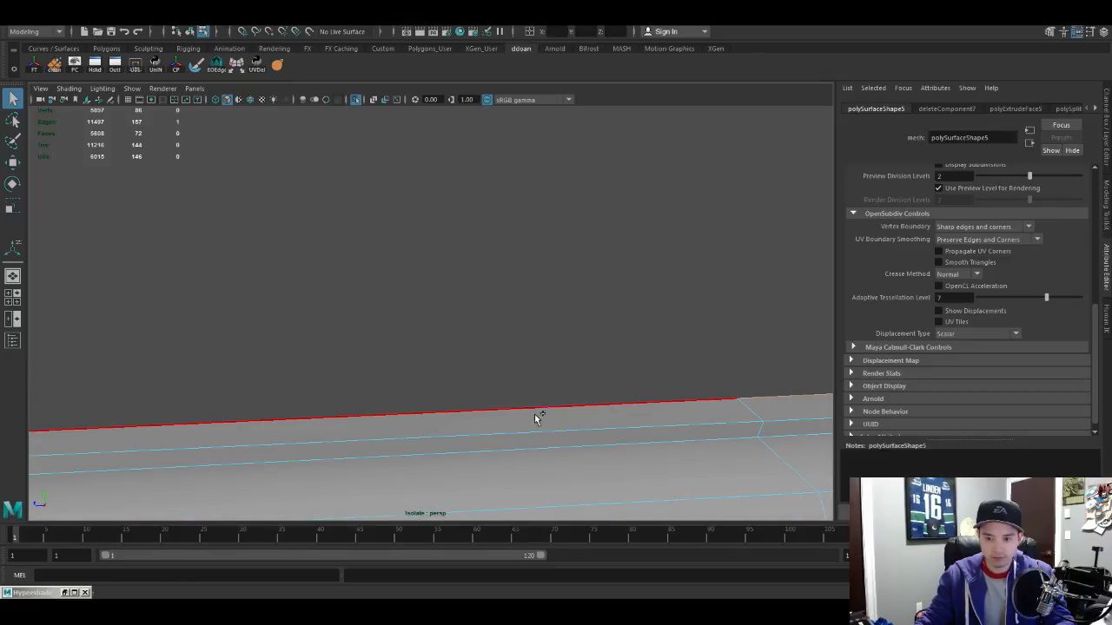
pyautogui.keyDown('shift'); pyautogui.click(449, 399); pyautogui.keyUp('shift')
pyautogui.keyDown('alt'); pyautogui.moveTo(449, 399); pyautogui.dragTo(509, 329); pyautogui.keyUp('alt')
pyautogui.keyDown('shift'); pyautogui.click(524, 341); pyautogui.keyUp('shift')
pyautogui.keyDown('shift'); pyautogui.click(431, 342); pyautogui.keyUp('shift')
pyautogui.keyDown('alt'); pyautogui.moveTo(355, 352); pyautogui.dragTo(425, 321); pyautogui.keyUp('alt')
pyautogui.keyDown('shift'); pyautogui.click(538, 333); pyautogui.keyUp('shift')
pyautogui.press('w')
pyautogui.press('f')
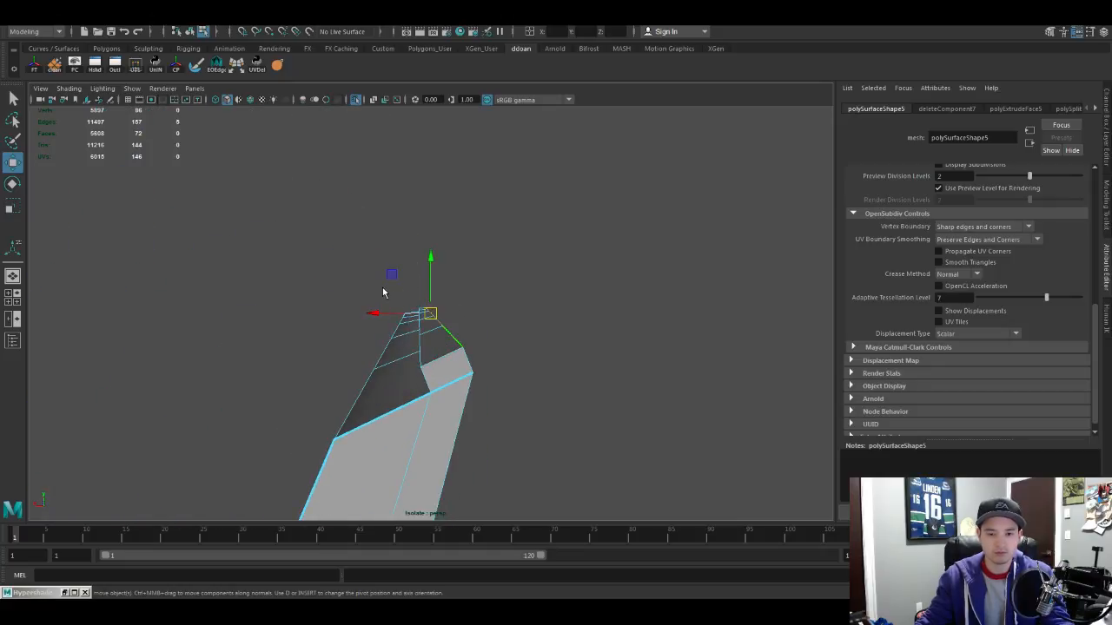
pyautogui.press('F9')
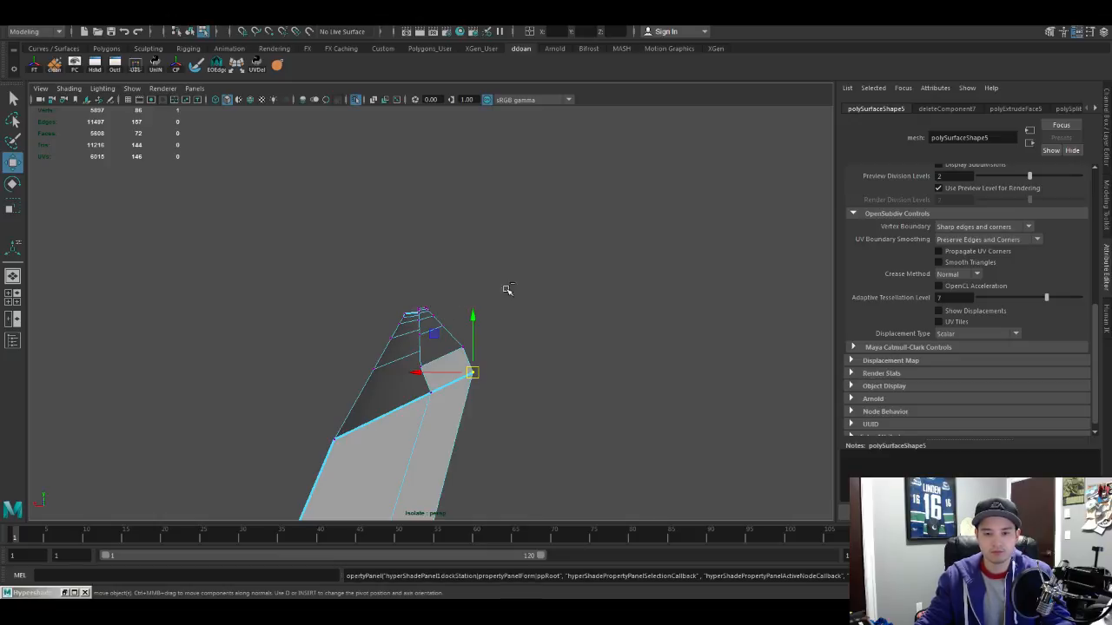
pyautogui.click(426, 312)
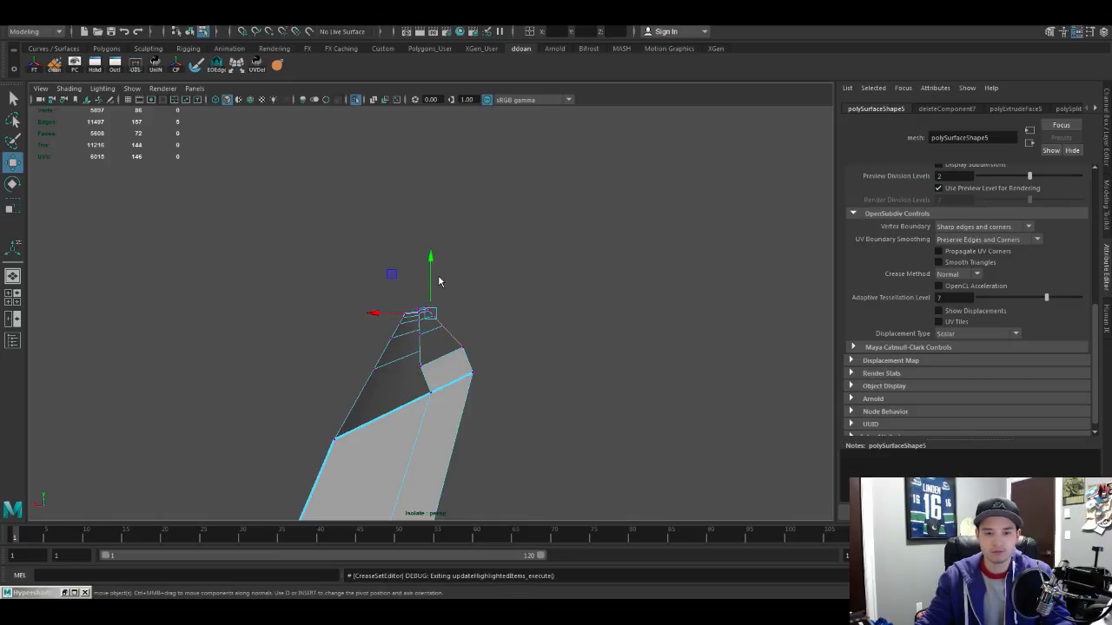
pyautogui.keyDown('alt'); pyautogui.moveTo(477, 345); pyautogui.dragTo(481, 359); pyautogui.keyUp('alt')
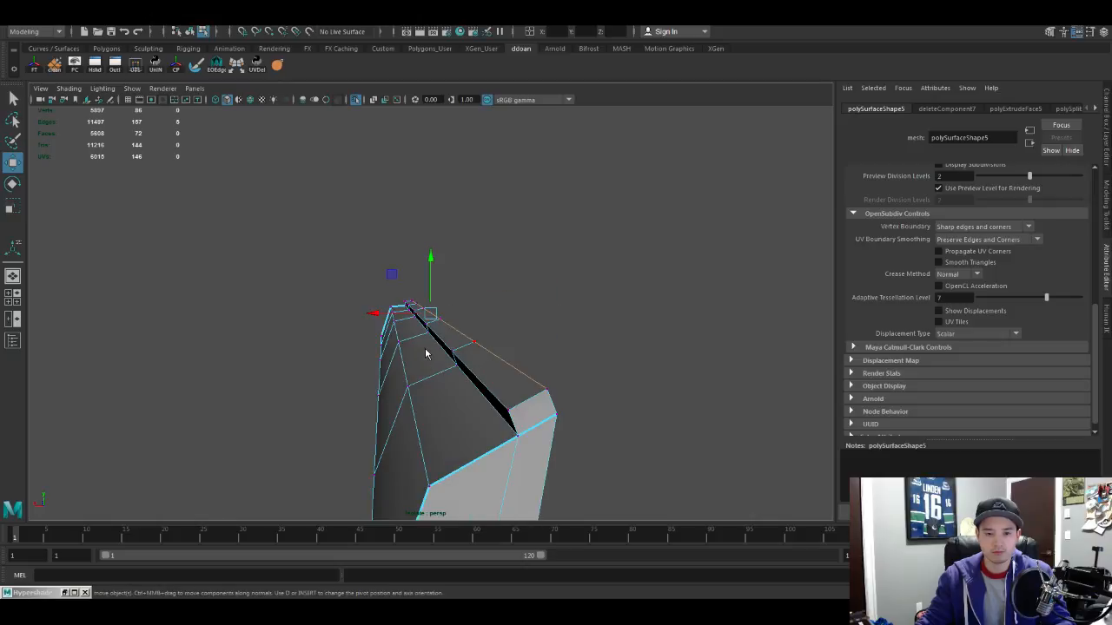
pyautogui.keyDown('alt'); pyautogui.moveTo(509, 345); pyautogui.dragTo(390, 322); pyautogui.keyUp('alt')
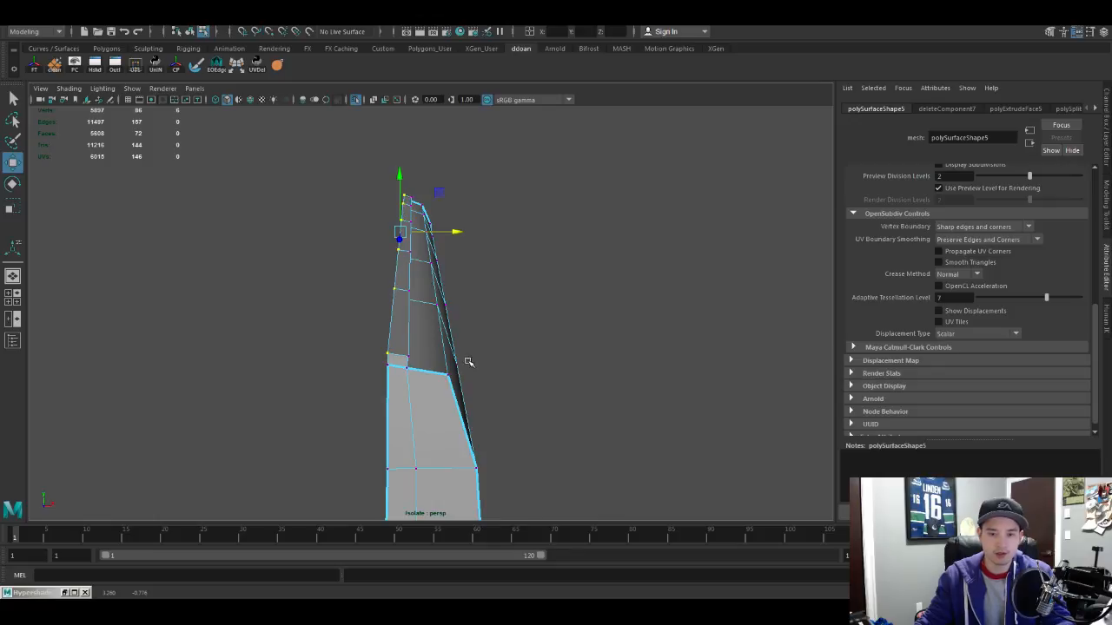
pyautogui.moveTo(467, 361)
pyautogui.keyDown('alt'); pyautogui.mouseDown()
pyautogui.moveTo(437, 348)
pyautogui.moveTo(456, 357)
pyautogui.mouseUp(); pyautogui.keyUp('alt')
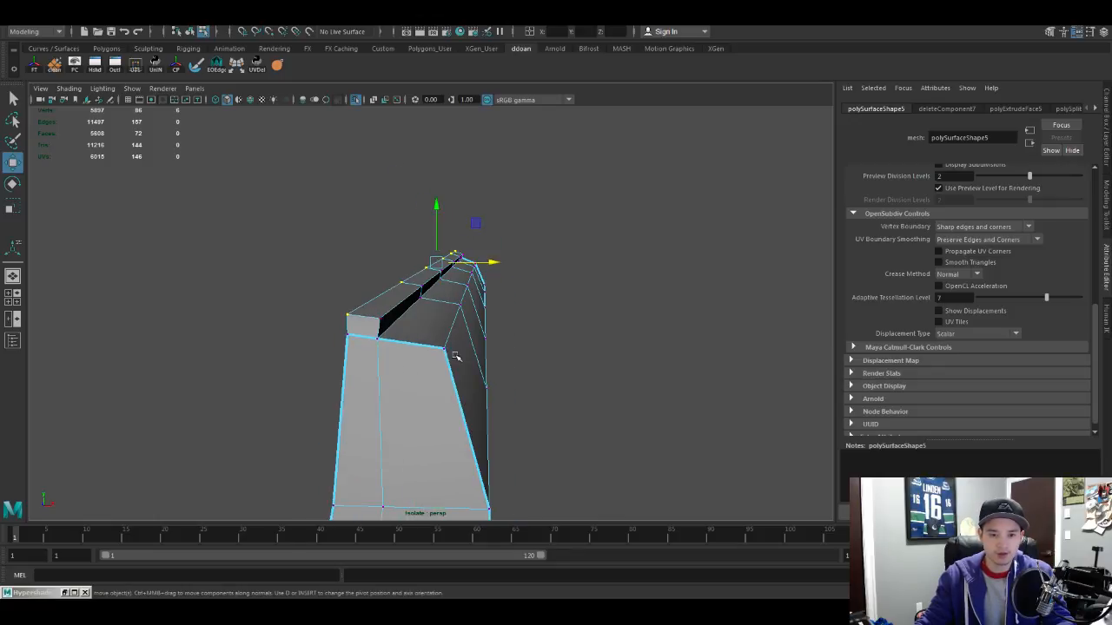
# Step: Move the five outer top edges of the strip along X to sit vertically above its outer base edges
pyautogui.click(403, 300)
pyautogui.press('f')
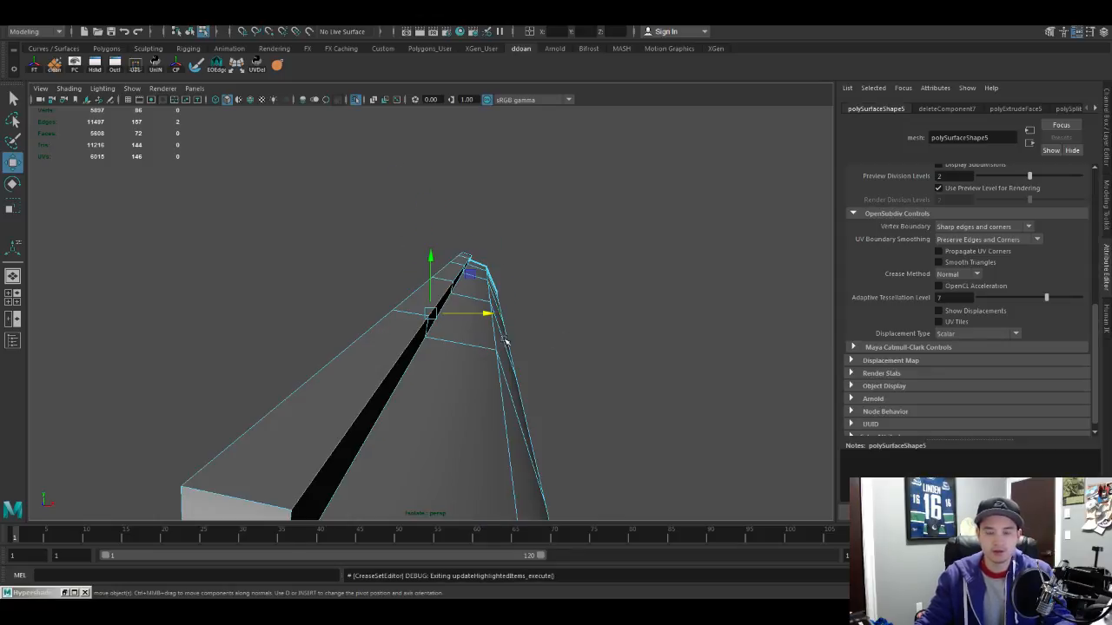
pyautogui.keyDown('alt'); pyautogui.moveTo(491, 291); pyautogui.dragTo(495, 330); pyautogui.keyUp('alt')
pyautogui.keyDown('shift'); pyautogui.click(497, 330); pyautogui.keyUp('shift')
pyautogui.keyDown('alt'); pyautogui.moveTo(660, 336); pyautogui.dragTo(450, 334, button='middle'); pyautogui.keyUp('alt')
pyautogui.keyDown('shift'); pyautogui.click(543, 345); pyautogui.keyUp('shift')
pyautogui.keyDown('alt'); pyautogui.moveTo(695, 326); pyautogui.dragTo(530, 320, button='middle'); pyautogui.keyUp('alt')
pyautogui.keyDown('shift'); pyautogui.click(592, 361); pyautogui.keyUp('shift')
pyautogui.keyDown('alt'); pyautogui.moveTo(592, 362); pyautogui.dragTo(385, 331); pyautogui.keyUp('alt')
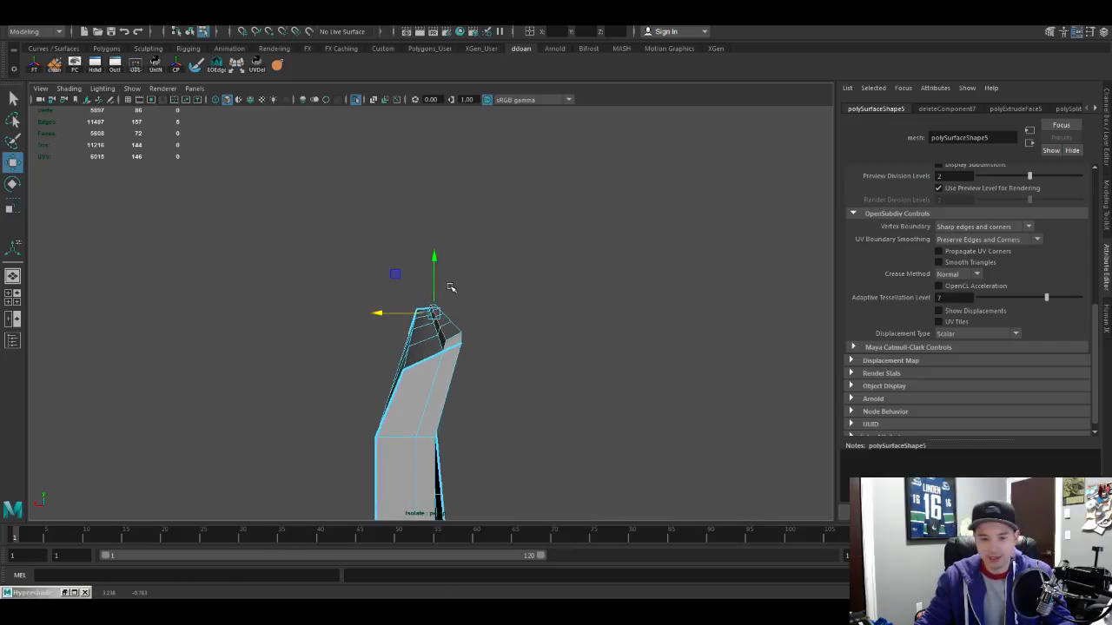
pyautogui.keyDown('alt'); pyautogui.moveTo(476, 319); pyautogui.dragTo(489, 330); pyautogui.keyUp('alt')
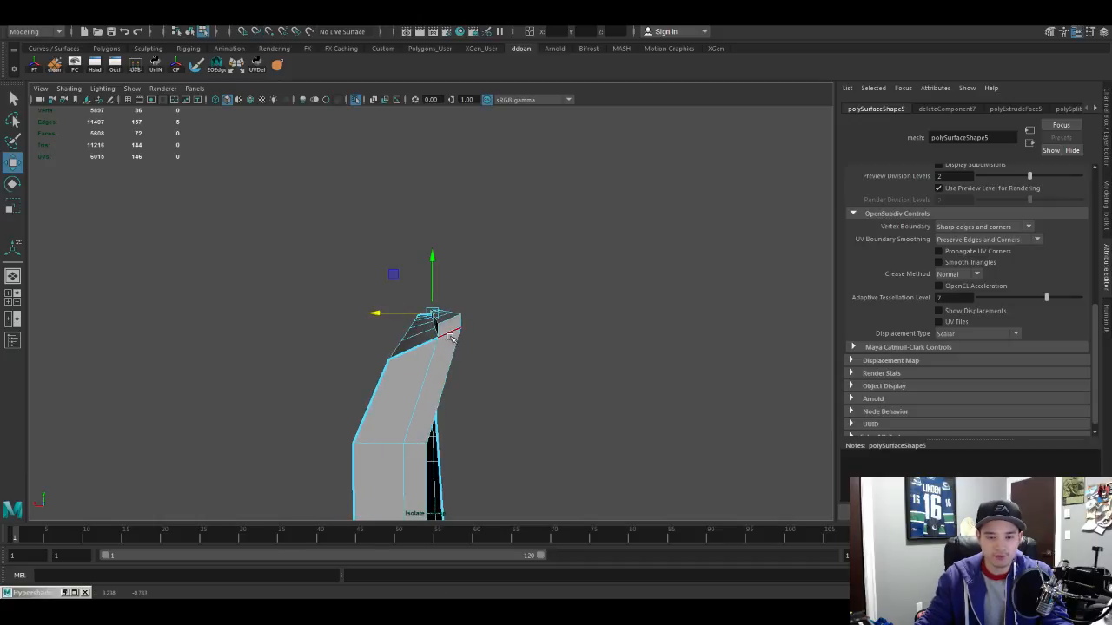
# Step: Crease the edges outlining the small end face of the raised strip at the slide's rear
pyautogui.press('f')
pyautogui.keyDown('alt'); pyautogui.moveTo(522, 355); pyautogui.dragTo(411, 314); pyautogui.keyUp('alt')
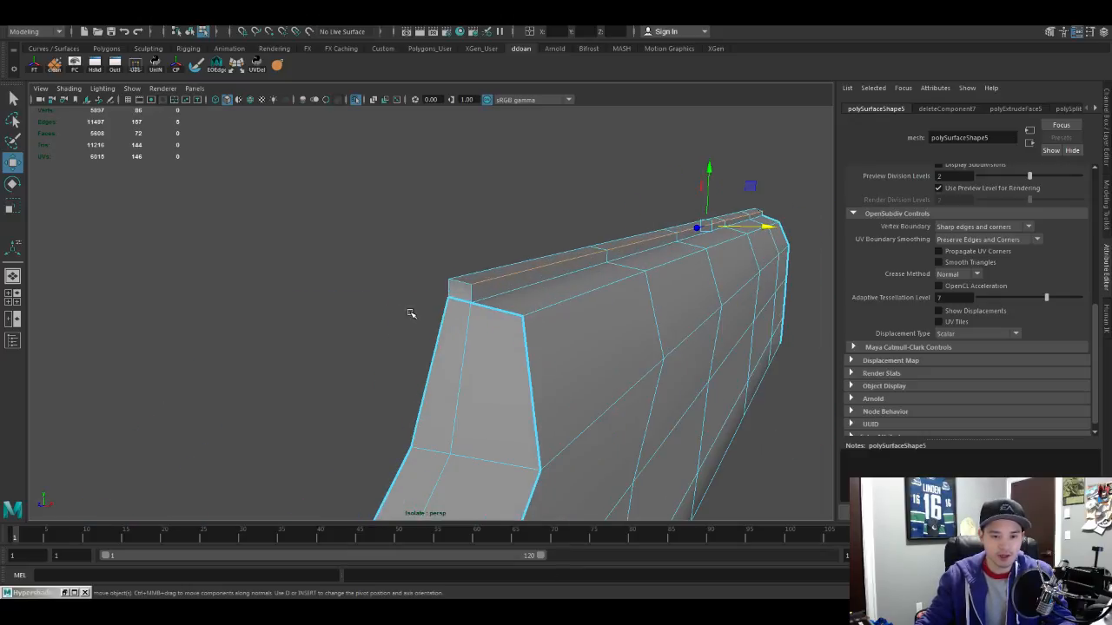
pyautogui.click(465, 290)
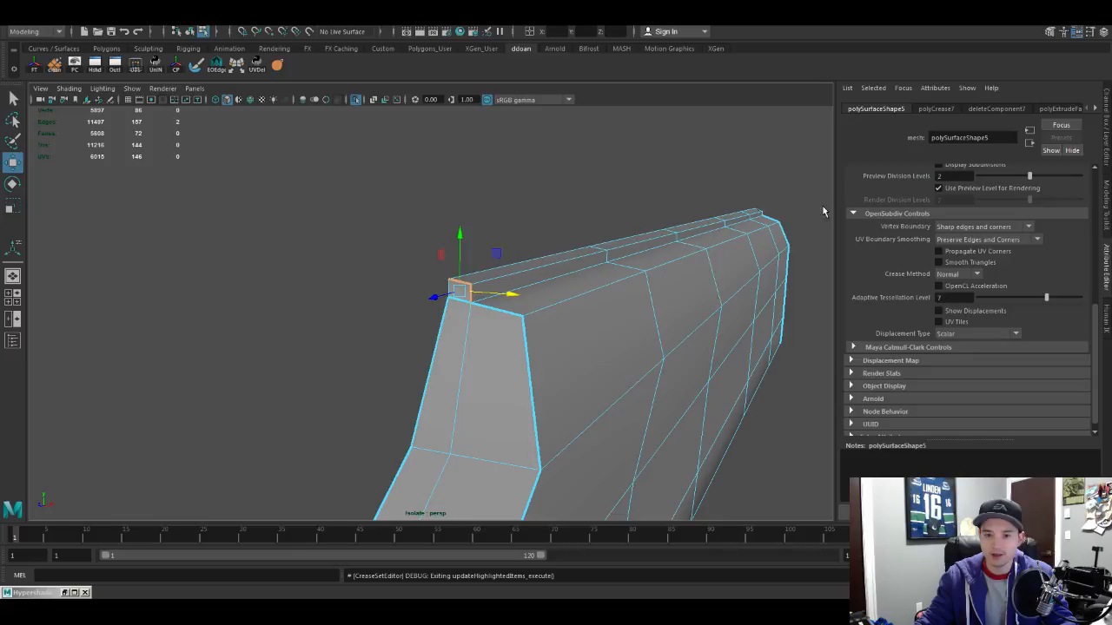
pyautogui.click(450, 288)
pyautogui.click(450, 289)
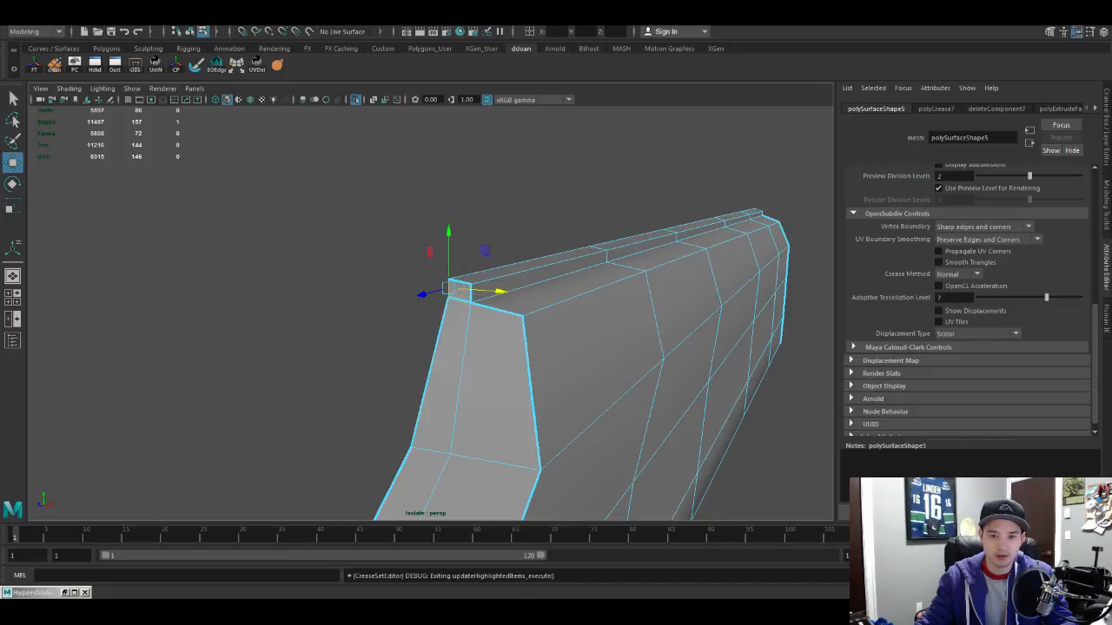
pyautogui.click(457, 300)
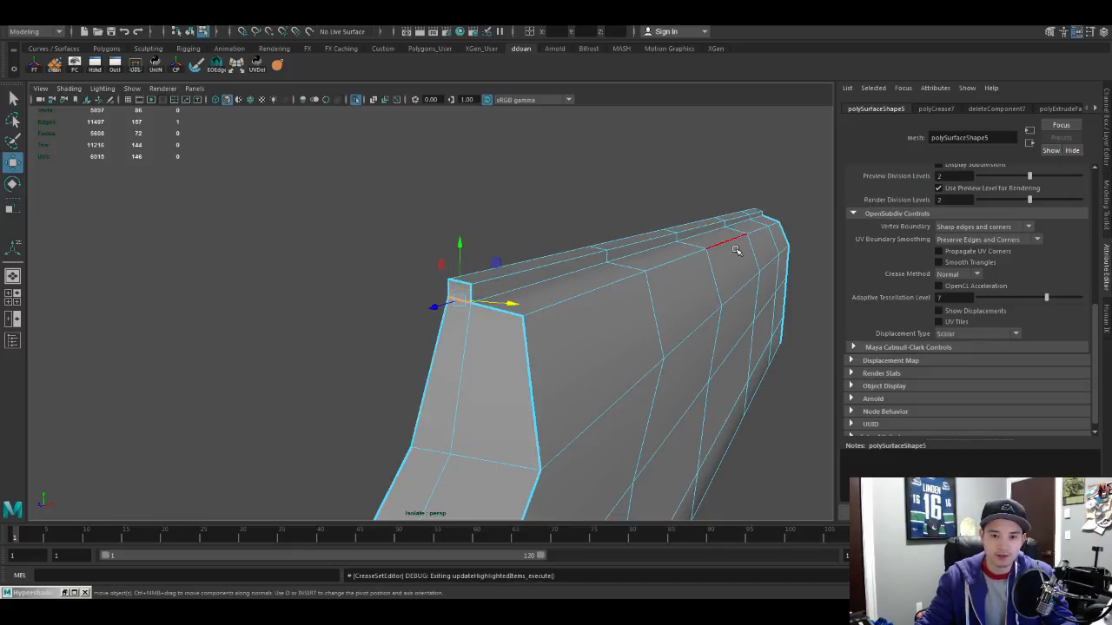
# Step: Crease the edges outlining the small end face of the raised strip at the slide's muzzle end
pyautogui.keyDown('alt'); pyautogui.moveTo(625, 319); pyautogui.dragTo(408, 309); pyautogui.keyUp('alt')
pyautogui.keyDown('alt'); pyautogui.moveTo(620, 288); pyautogui.dragTo(246, 293); pyautogui.keyUp('alt')
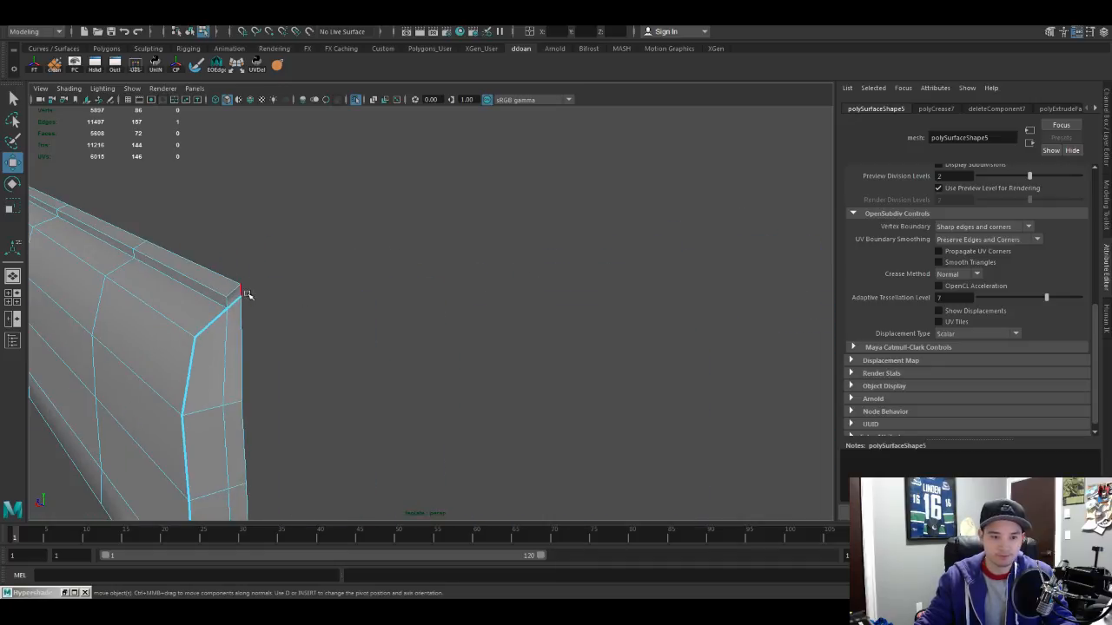
pyautogui.click(248, 292)
pyautogui.press('f')
pyautogui.keyDown('alt'); pyautogui.moveTo(447, 339); pyautogui.dragTo(385, 336, button='right'); pyautogui.keyUp('alt')
pyautogui.keyDown('alt'); pyautogui.moveTo(384, 336); pyautogui.dragTo(373, 344); pyautogui.keyUp('alt')
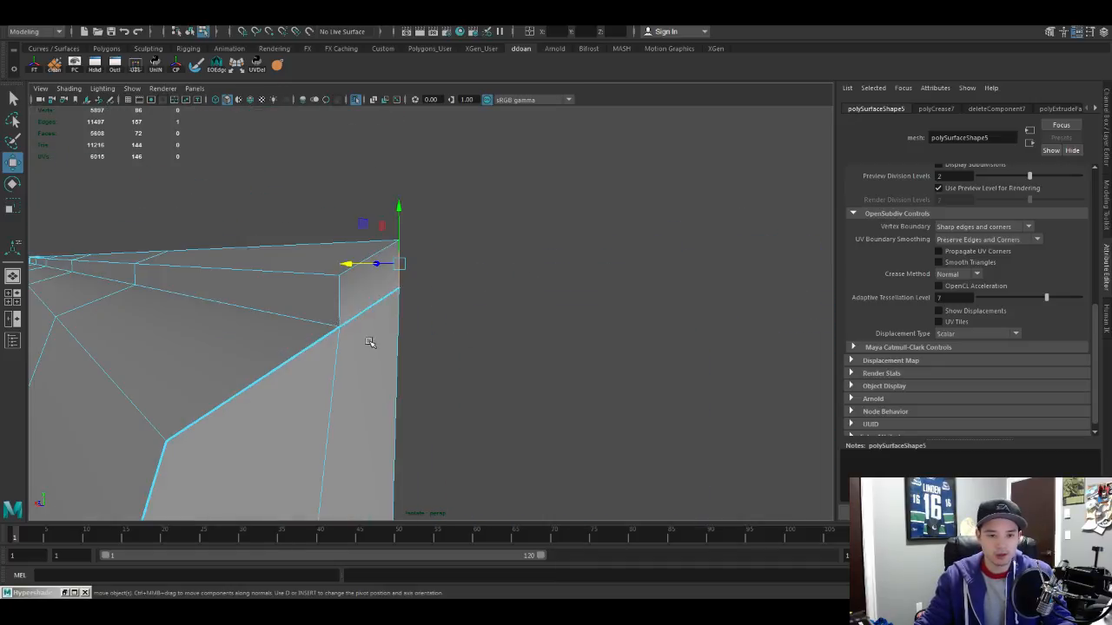
pyautogui.click(341, 300)
pyautogui.keyDown('shift'); pyautogui.click(372, 258); pyautogui.keyUp('shift')
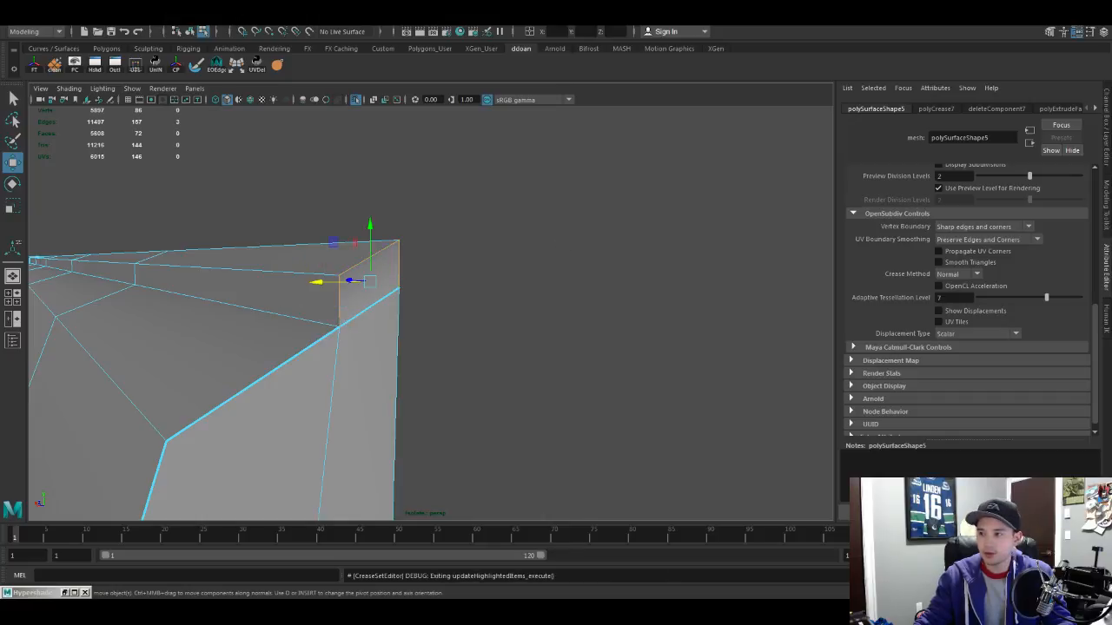
pyautogui.click(406, 302)
# Step: Crease the five base edges where the outer side of the raised strip meets the top of the slide
pyautogui.keyDown('alt'); pyautogui.moveTo(374, 303); pyautogui.dragTo(333, 321); pyautogui.keyUp('alt')
pyautogui.click(312, 321)
pyautogui.keyDown('alt'); pyautogui.moveTo(269, 342); pyautogui.dragTo(318, 336); pyautogui.keyUp('alt')
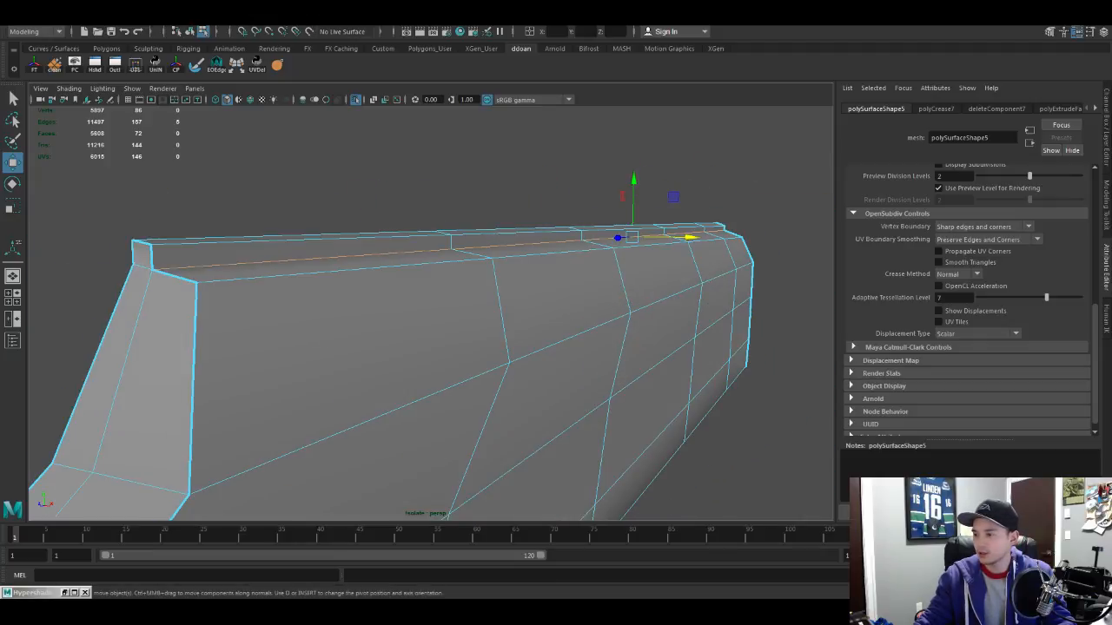
# Step: Preview the slide smoothed in object mode and end its isolation so the whole pistol is displayed
pyautogui.press('F8')
pyautogui.press('3')
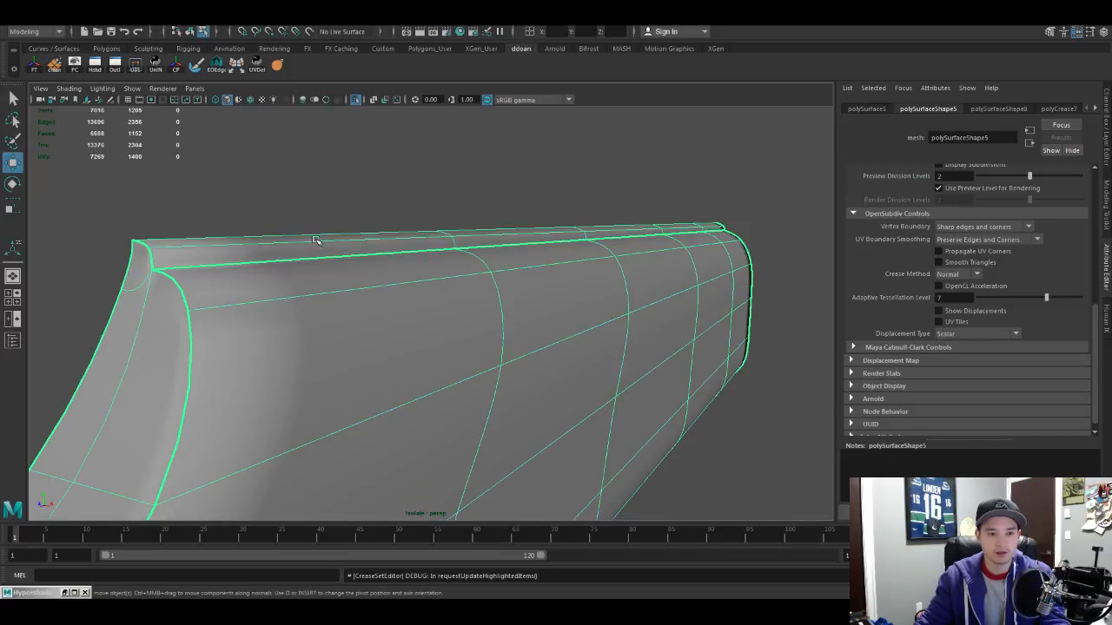
pyautogui.click(348, 204)
pyautogui.keyDown('alt'); pyautogui.moveTo(347, 204); pyautogui.dragTo(602, 329); pyautogui.keyUp('alt')
pyautogui.click(561, 377)
pyautogui.hotkey('ctrl', '1')
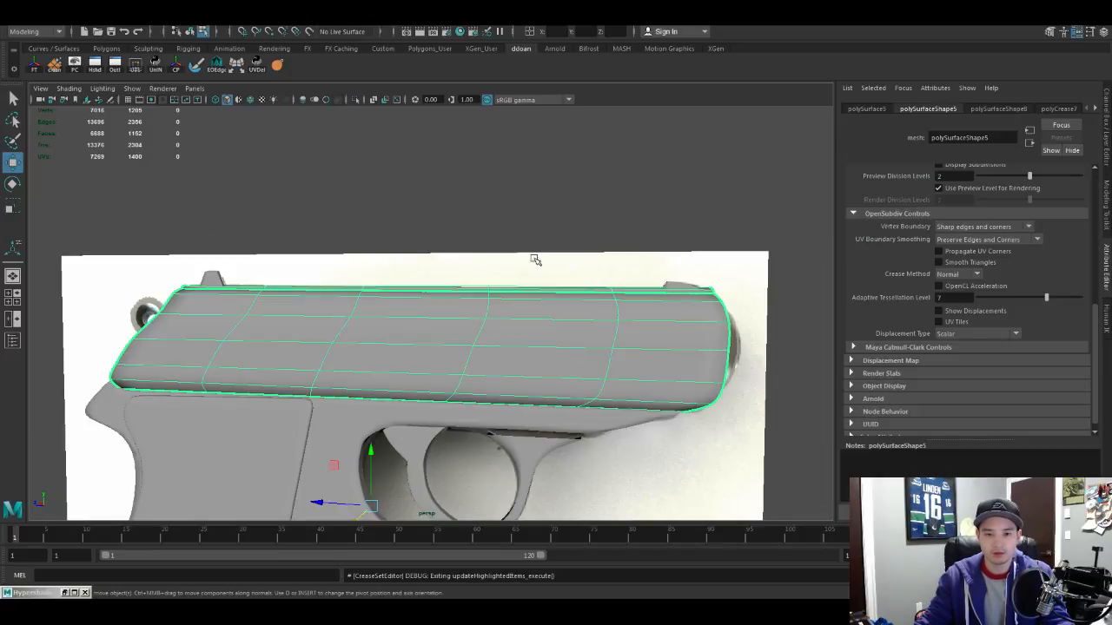
pyautogui.click(535, 260)
# Step: Examine the pistol's overall silhouette and its rear sight against the reference photo
pyautogui.moveTo(535, 260)
pyautogui.keyDown('alt'); pyautogui.mouseDown()
pyautogui.moveTo(521, 318)
pyautogui.moveTo(598, 278)
pyautogui.moveTo(498, 285)
pyautogui.moveTo(523, 278)
pyautogui.mouseUp(); pyautogui.keyUp('alt')
pyautogui.scroll(-6, 599, 278)
pyautogui.scroll(-4, 528, 275)
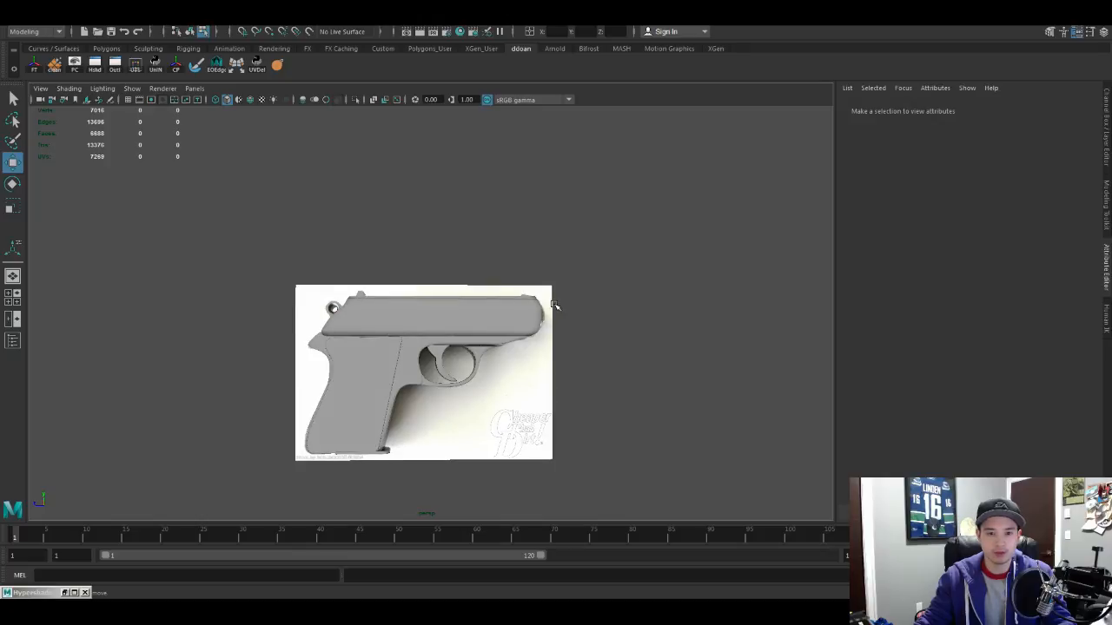
pyautogui.scroll(3, 522, 238)
pyautogui.moveTo(521, 238)
pyautogui.keyDown('alt'); pyautogui.mouseDown()
pyautogui.moveTo(521, 253)
pyautogui.moveTo(528, 239)
pyautogui.mouseUp(); pyautogui.keyUp('alt')
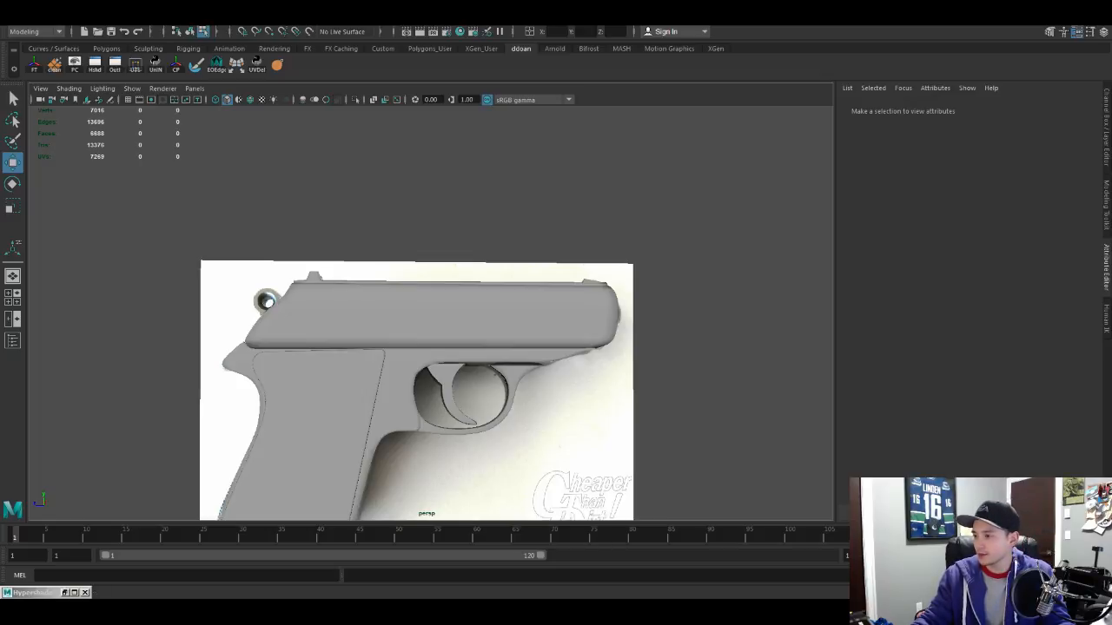
pyautogui.scroll(3, 727, 197)
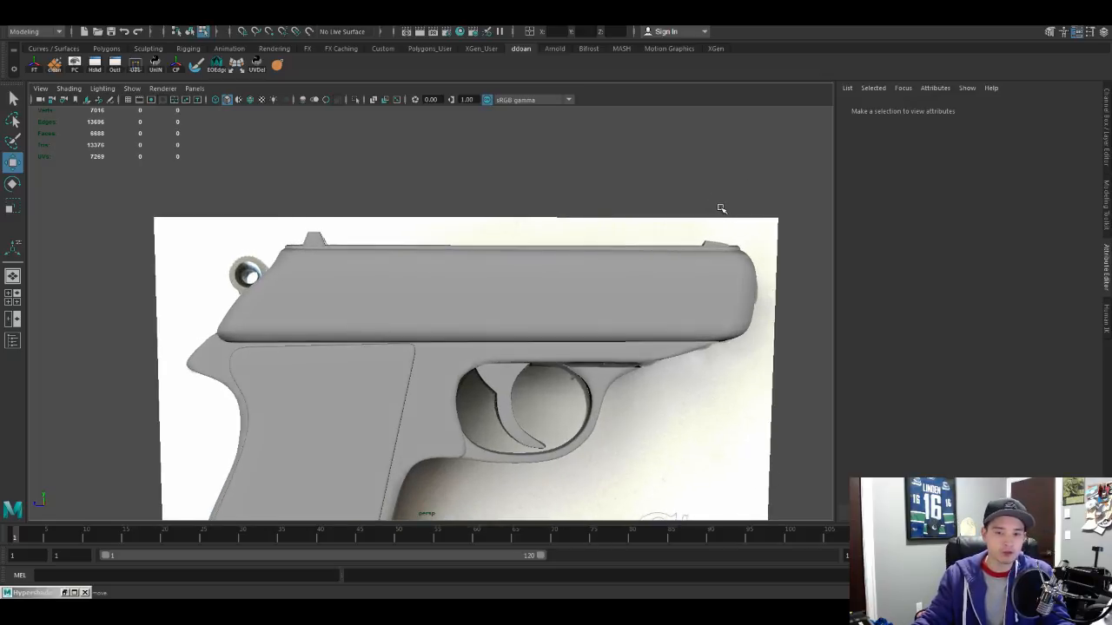
pyautogui.click(316, 240)
pyautogui.click(329, 239)
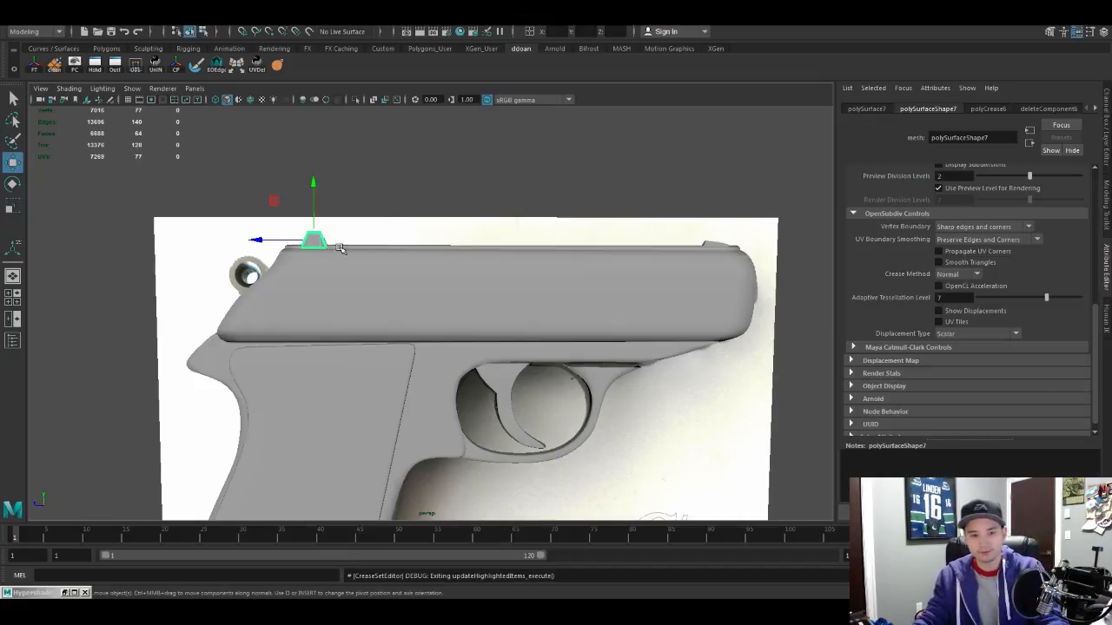
pyautogui.press('f')
pyautogui.scroll(-3, 466, 315)
pyautogui.keyDown('alt'); pyautogui.moveTo(466, 314); pyautogui.dragTo(484, 262); pyautogui.keyUp('alt')
pyautogui.click(687, 286)
pyautogui.scroll(-2, 506, 290)
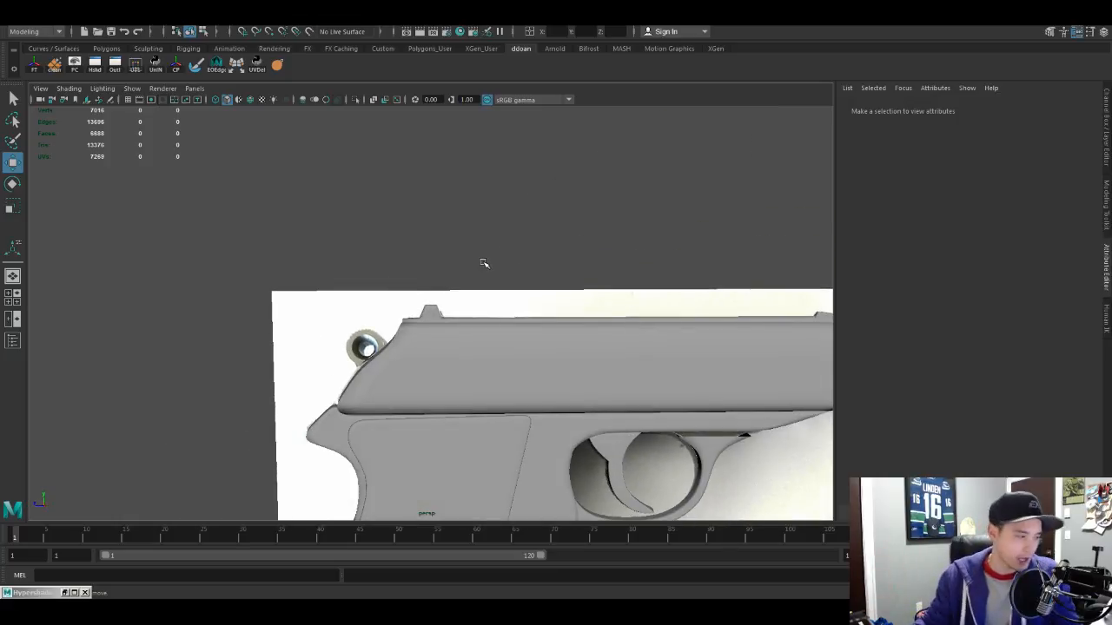
pyautogui.keyDown('alt'); pyautogui.moveTo(553, 288); pyautogui.dragTo(451, 297); pyautogui.keyUp('alt')
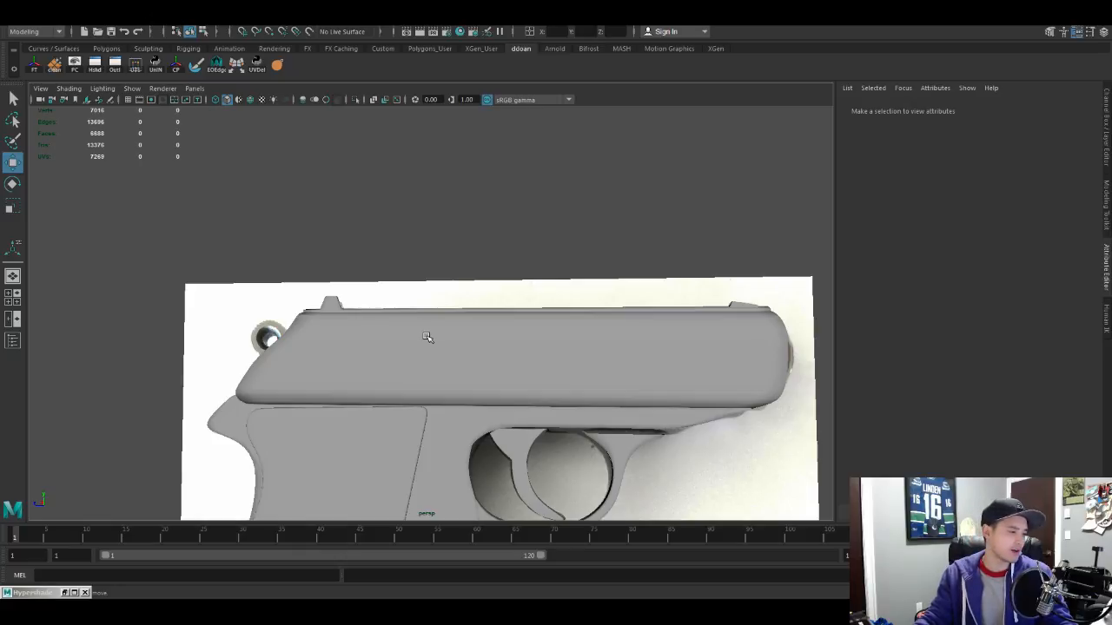
pyautogui.scroll(-2, 591, 352)
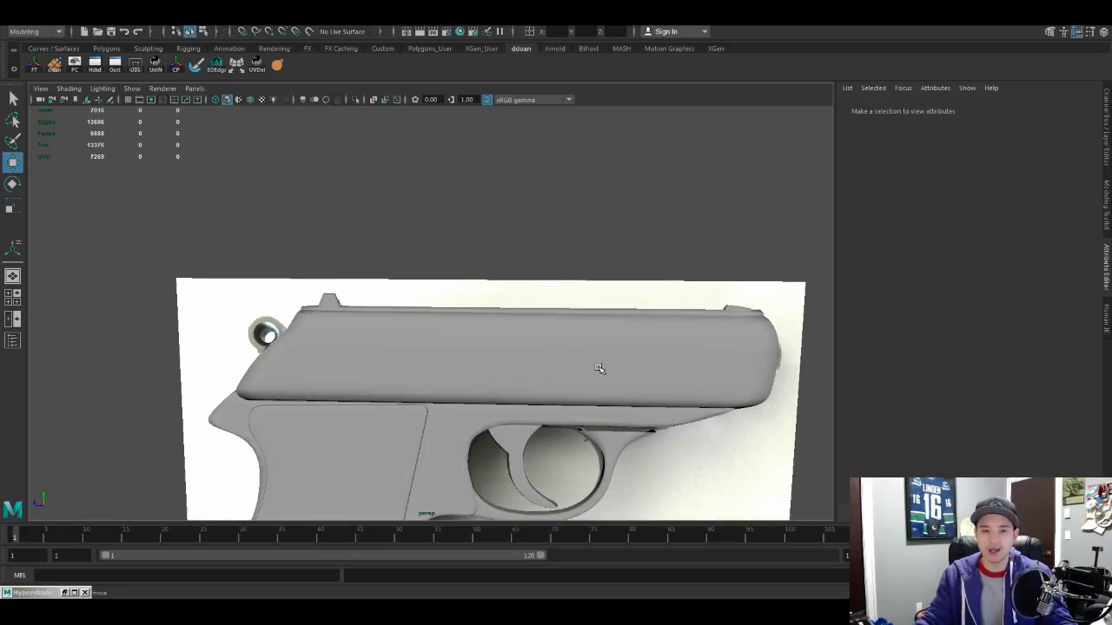
# Step: Examine the front sight near the muzzle and the full side profile of the pistol
pyautogui.doubleClick(726, 309)
pyautogui.press('f')
pyautogui.moveTo(667, 330)
pyautogui.keyDown('alt'); pyautogui.mouseDown()
pyautogui.moveTo(556, 340)
pyautogui.moveTo(660, 335)
pyautogui.mouseUp(); pyautogui.keyUp('alt')
pyautogui.scroll(-3, 556, 340)
pyautogui.click(390, 194)
pyautogui.scroll(-3, 547, 273)
pyautogui.keyDown('alt'); pyautogui.moveTo(390, 194); pyautogui.dragTo(555, 234); pyautogui.keyUp('alt')
pyautogui.scroll(-3, 756, 191)
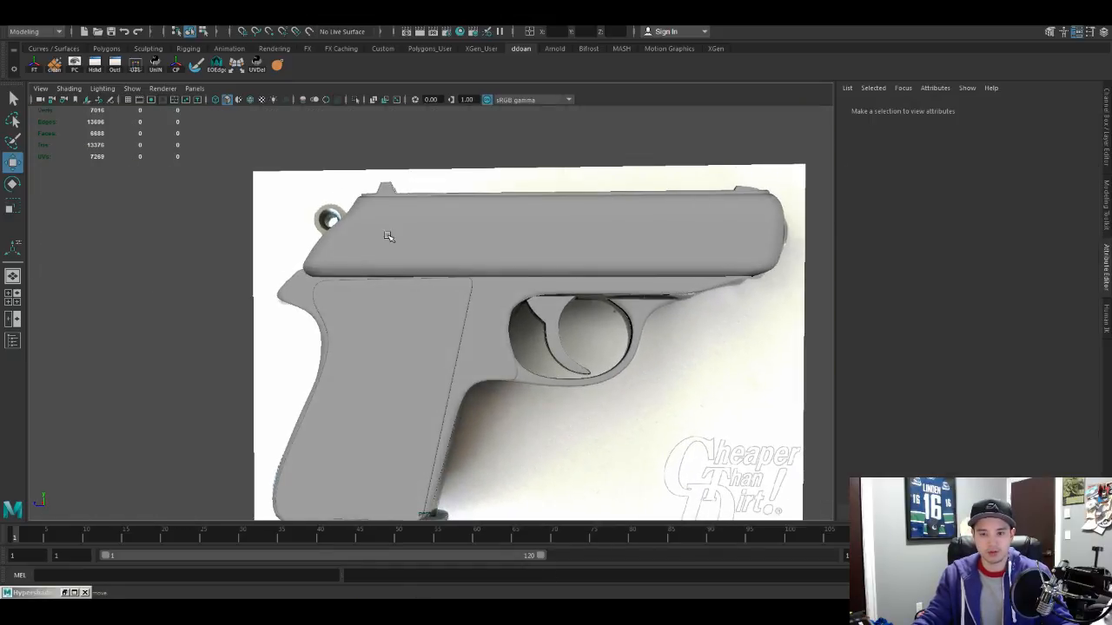
# Step: Adjust the frame's edges at the upper rear corner of the trigger opening and just above the trigger
pyautogui.scroll(5, 555, 339)
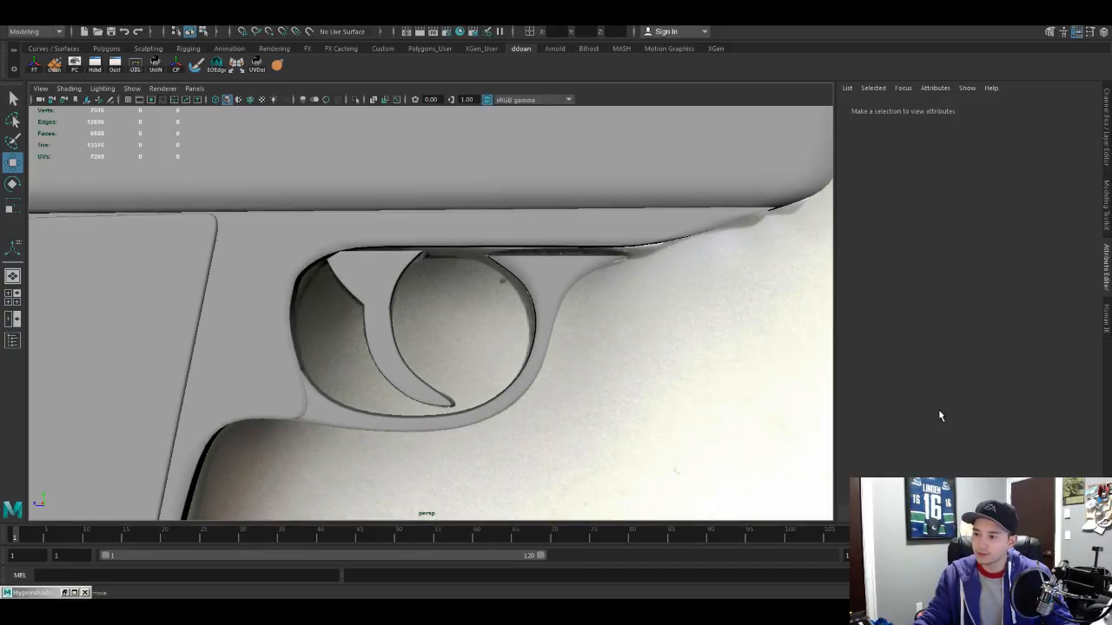
pyautogui.click(500, 240)
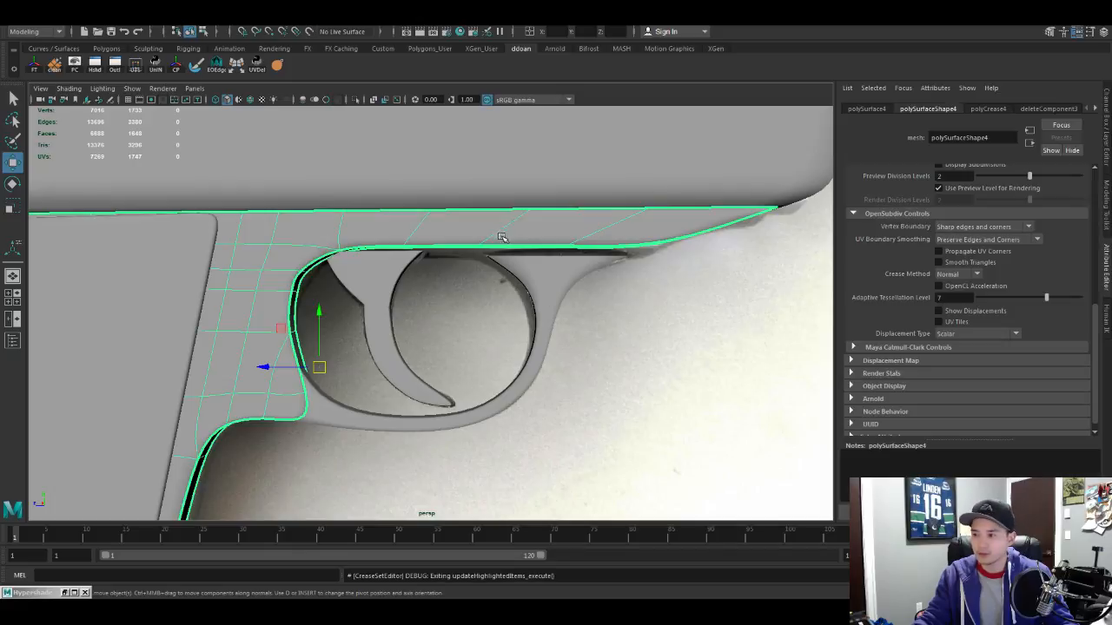
pyautogui.scroll(4, 412, 303)
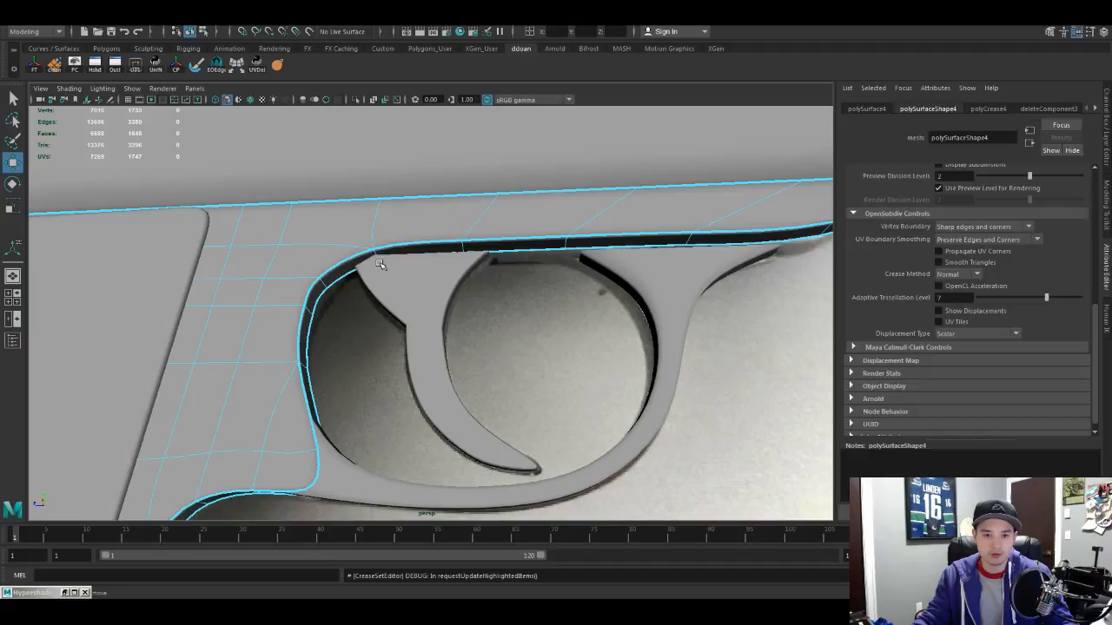
pyautogui.moveTo(380, 265); pyautogui.dragTo(366, 245)
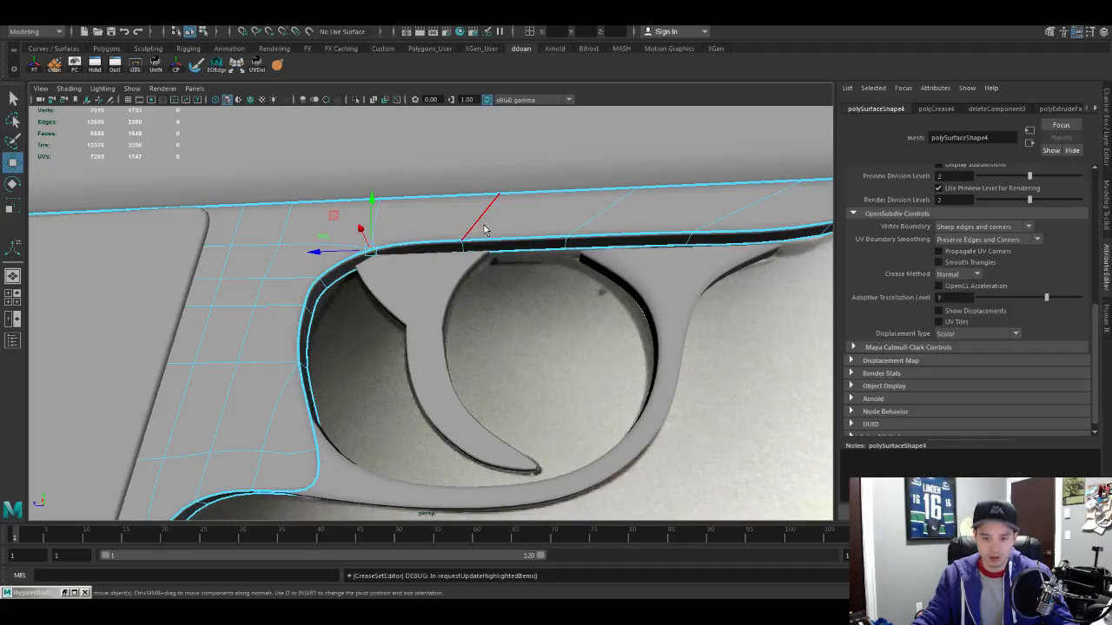
pyautogui.keyDown('alt'); pyautogui.moveTo(304, 252); pyautogui.dragTo(315, 273); pyautogui.keyUp('alt')
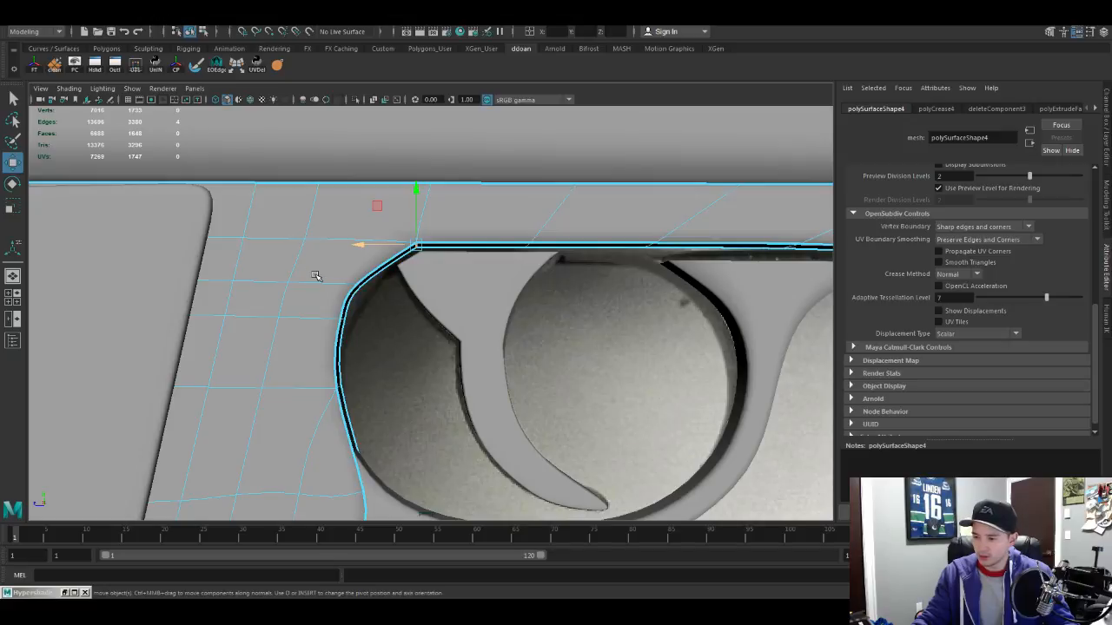
pyautogui.keyDown('alt'); pyautogui.moveTo(521, 264); pyautogui.dragTo(526, 246); pyautogui.keyUp('alt')
pyautogui.click(525, 246)
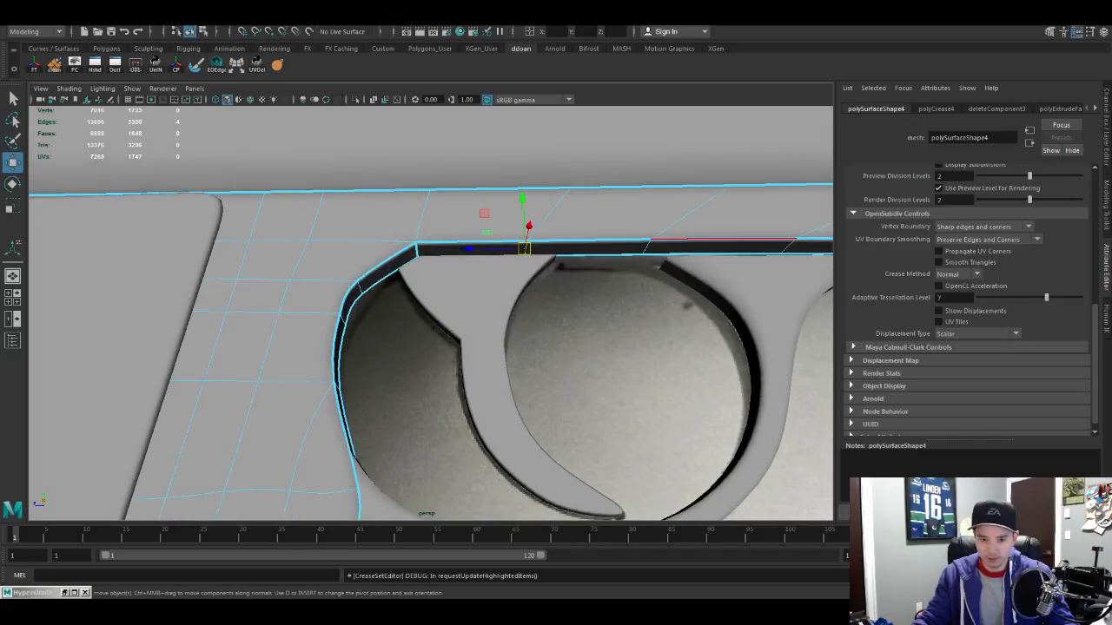
pyautogui.keyDown('alt'); pyautogui.moveTo(372, 259); pyautogui.dragTo(381, 270); pyautogui.keyUp('alt')
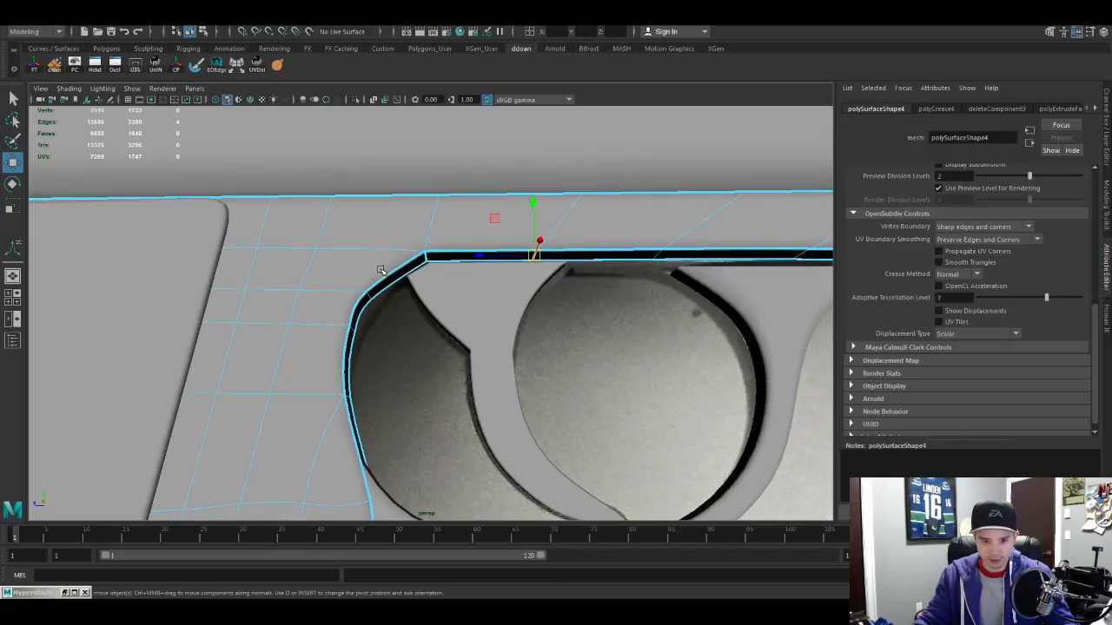
pyautogui.click(424, 256)
pyautogui.keyDown('alt'); pyautogui.moveTo(528, 258); pyautogui.dragTo(521, 281); pyautogui.keyUp('alt')
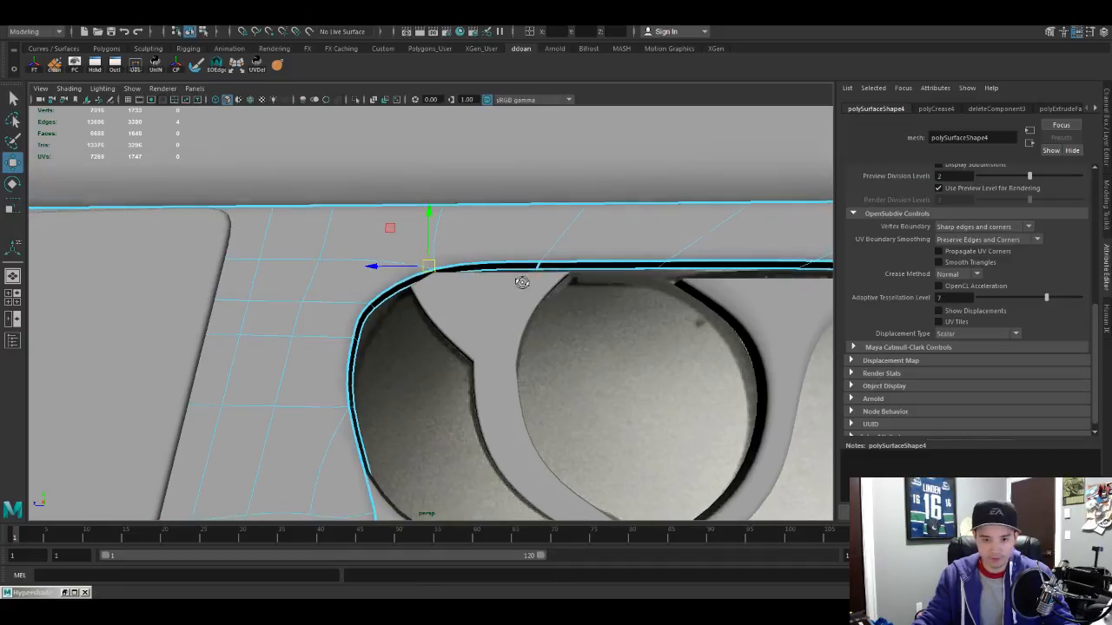
pyautogui.keyDown('alt'); pyautogui.moveTo(521, 280); pyautogui.dragTo(529, 293, button='right'); pyautogui.keyUp('alt')
pyautogui.keyDown('alt'); pyautogui.moveTo(529, 293); pyautogui.dragTo(576, 310, button='middle'); pyautogui.keyUp('alt')
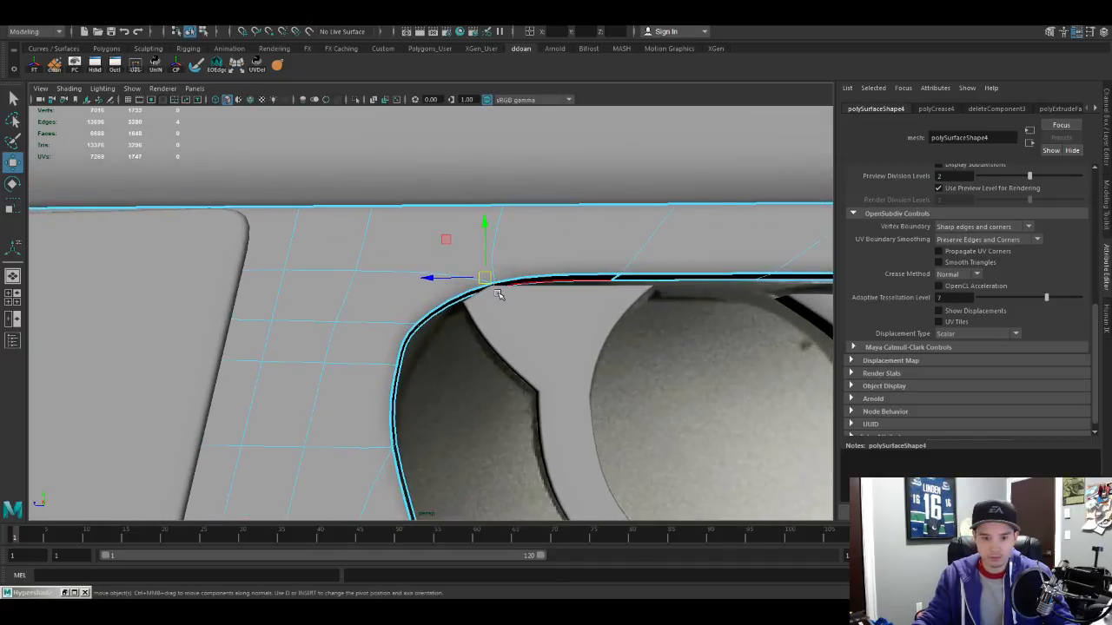
# Step: Move the edges just below the trigger opening's upper rear corner up and forward to round its curve
pyautogui.keyDown('alt'); pyautogui.moveTo(430, 336); pyautogui.dragTo(469, 347); pyautogui.keyUp('alt')
pyautogui.click(417, 337)
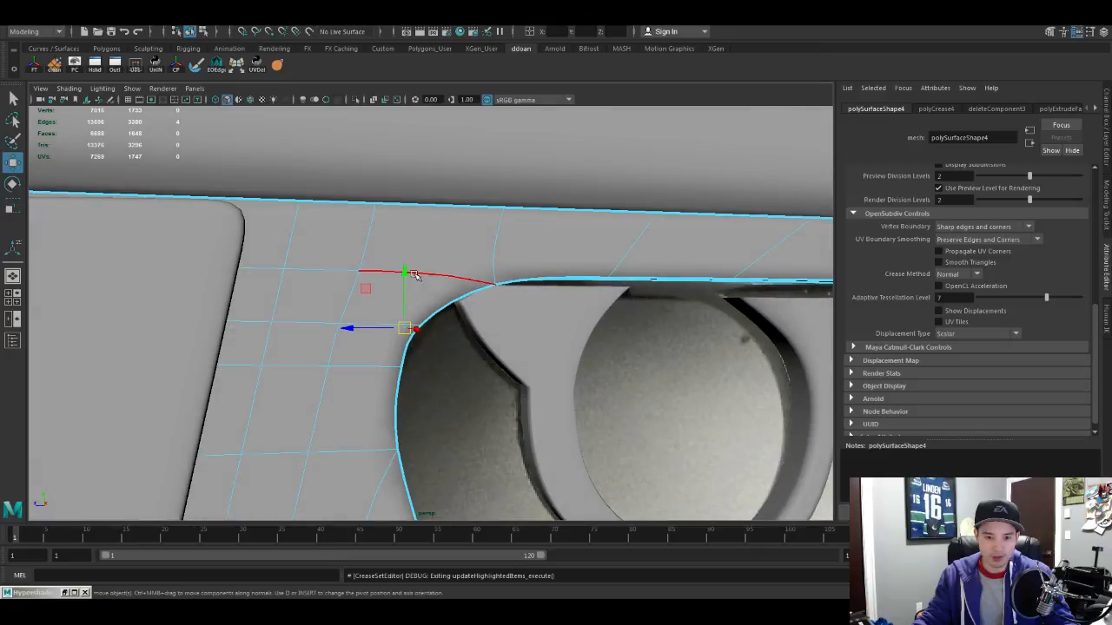
pyautogui.moveTo(405, 273); pyautogui.dragTo(409, 255)
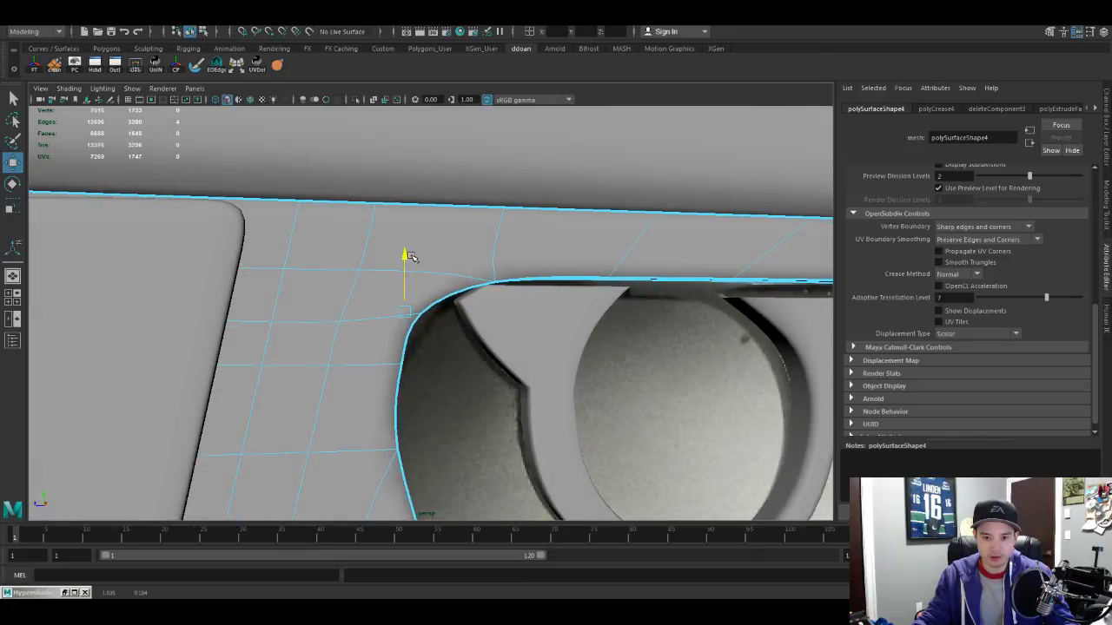
pyautogui.moveTo(377, 313)
pyautogui.mouseDown()
pyautogui.moveTo(362, 315)
pyautogui.moveTo(385, 318)
pyautogui.mouseUp()
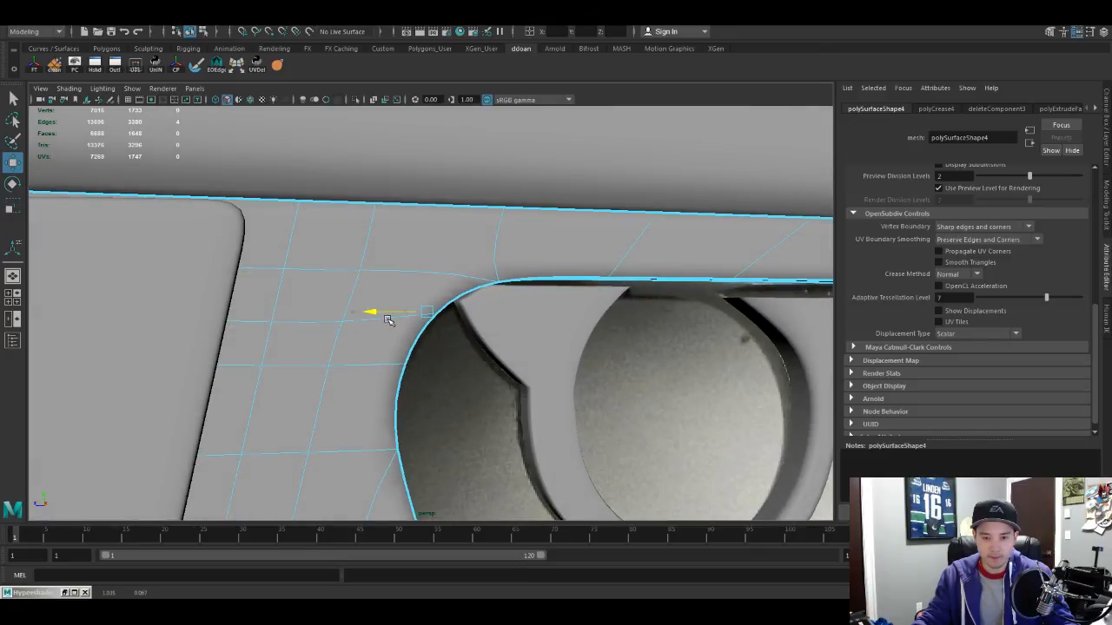
pyautogui.scroll(-5, 458, 331)
pyautogui.scroll(5, 452, 336)
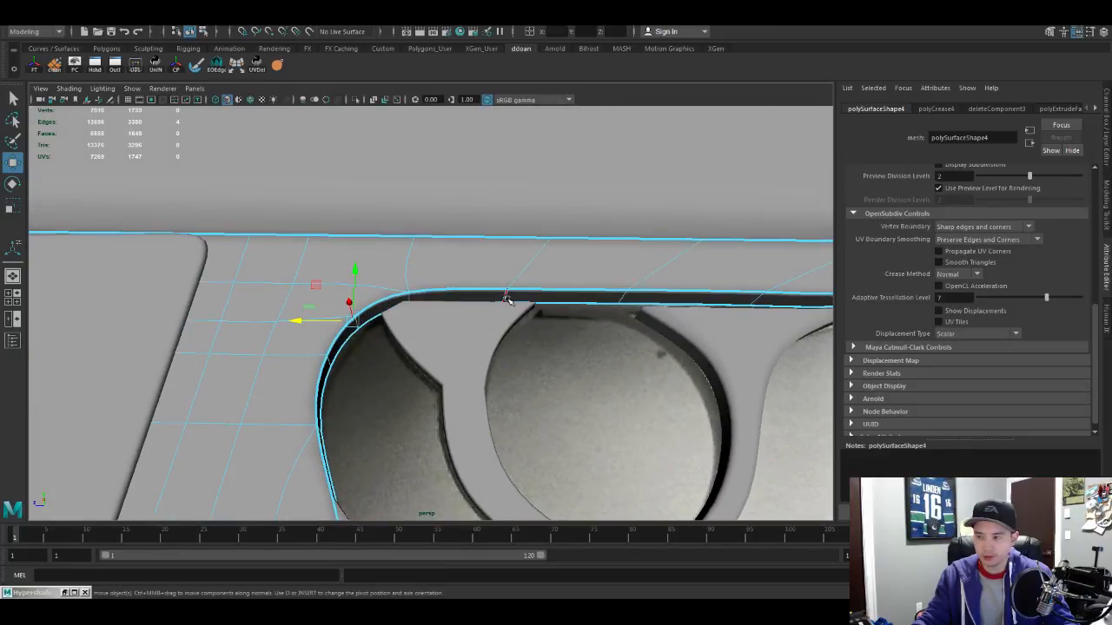
# Step: Lower the twelve edges along the frame's underside above the trigger opening to meet the trigger guard
pyautogui.keyDown('alt'); pyautogui.moveTo(507, 298); pyautogui.dragTo(487, 318); pyautogui.keyUp('alt')
pyautogui.keyDown('shift'); pyautogui.doubleClick(643, 321); pyautogui.keyUp('shift')
pyautogui.keyDown('alt'); pyautogui.moveTo(653, 323); pyautogui.dragTo(648, 348); pyautogui.keyUp('alt')
pyautogui.moveTo(410, 267); pyautogui.dragTo(284, 236)
pyautogui.keyDown('alt'); pyautogui.moveTo(512, 283); pyautogui.dragTo(495, 276); pyautogui.keyUp('alt')
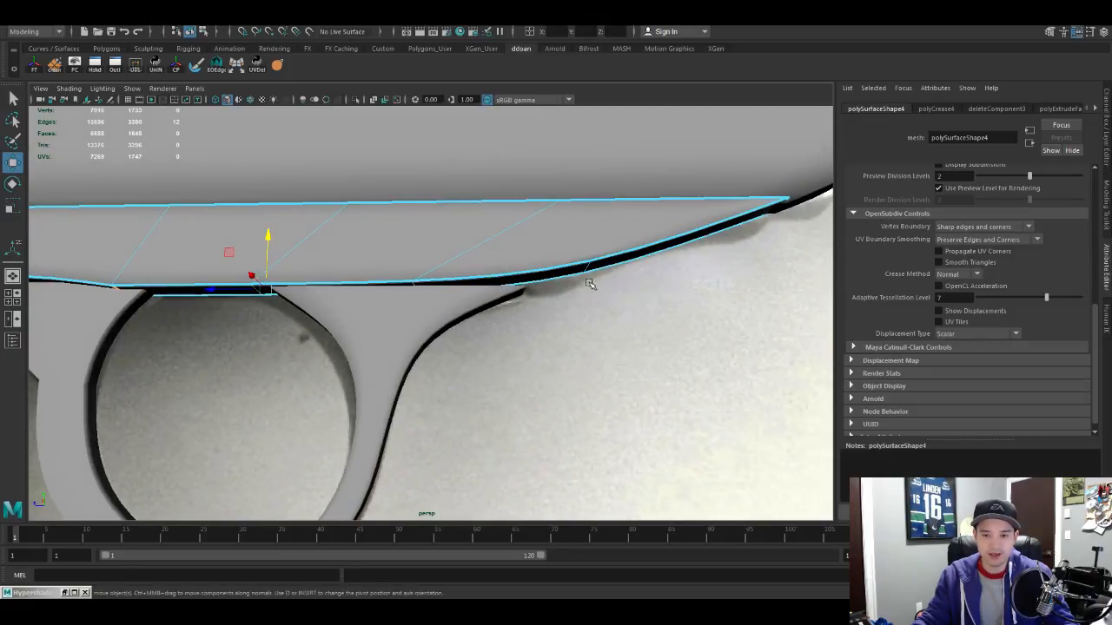
# Step: Fine-tune the height of individual underside edges where the frame meets the trigger guard, and return to object mode
pyautogui.moveTo(556, 300); pyautogui.dragTo(412, 232)
pyautogui.keyDown('alt'); pyautogui.moveTo(412, 233); pyautogui.dragTo(423, 275); pyautogui.keyUp('alt')
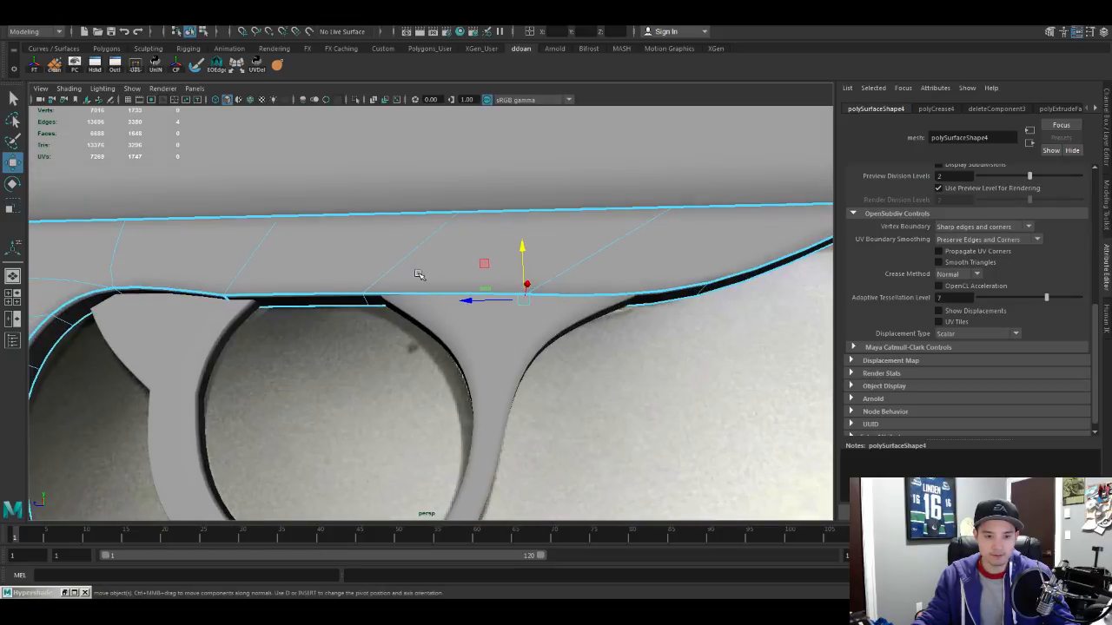
pyautogui.keyDown('alt'); pyautogui.moveTo(365, 301); pyautogui.dragTo(385, 330); pyautogui.keyUp('alt')
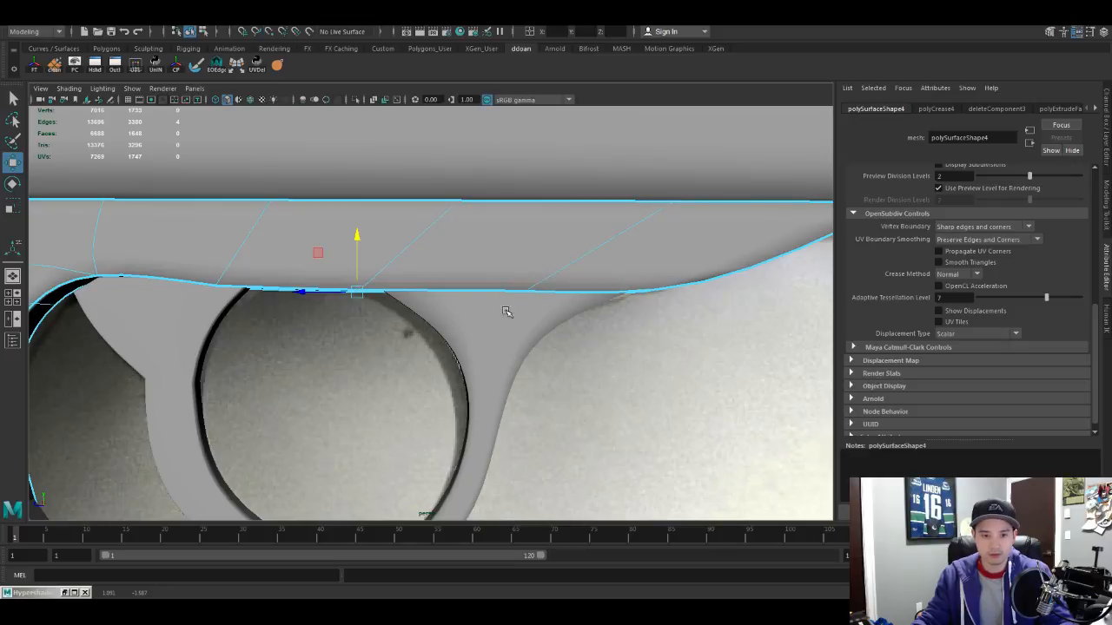
pyautogui.keyDown('alt'); pyautogui.moveTo(504, 310); pyautogui.dragTo(346, 267); pyautogui.keyUp('alt')
pyautogui.moveTo(337, 339); pyautogui.dragTo(377, 332, button='right')
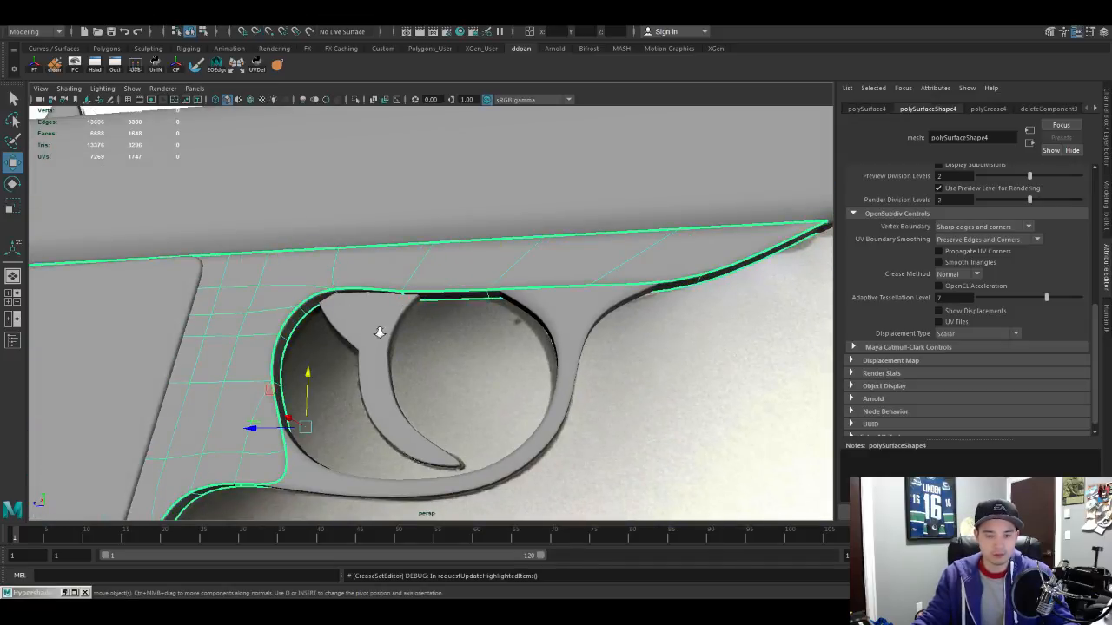
# Step: Compare the frame's lower outline around the trigger guard with the reference photo in the side view
pyautogui.scroll(-10, 377, 332)
pyautogui.keyDown('alt'); pyautogui.moveTo(600, 318); pyautogui.dragTo(651, 325); pyautogui.keyUp('alt')
pyautogui.click(651, 325)
pyautogui.scroll(10, 577, 350)
pyautogui.click(568, 278)
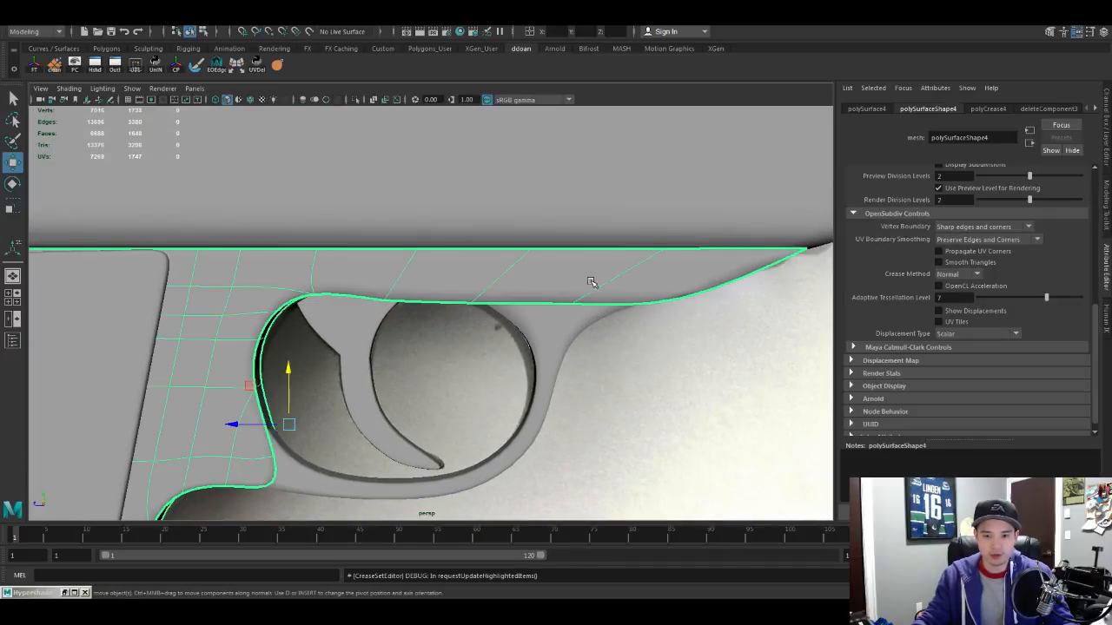
pyautogui.keyDown('alt'); pyautogui.moveTo(589, 281); pyautogui.dragTo(547, 293); pyautogui.keyUp('alt')
pyautogui.press('space')
pyautogui.press('space')
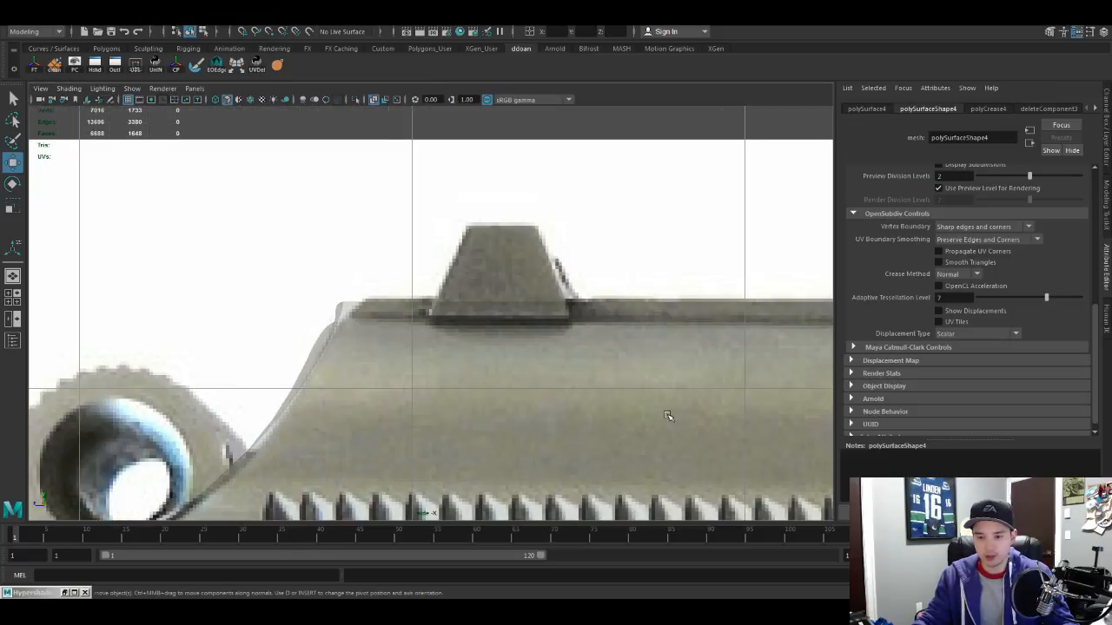
pyautogui.scroll(-10, 667, 417)
pyautogui.scroll(4, 525, 382)
pyautogui.scroll(5, 536, 394)
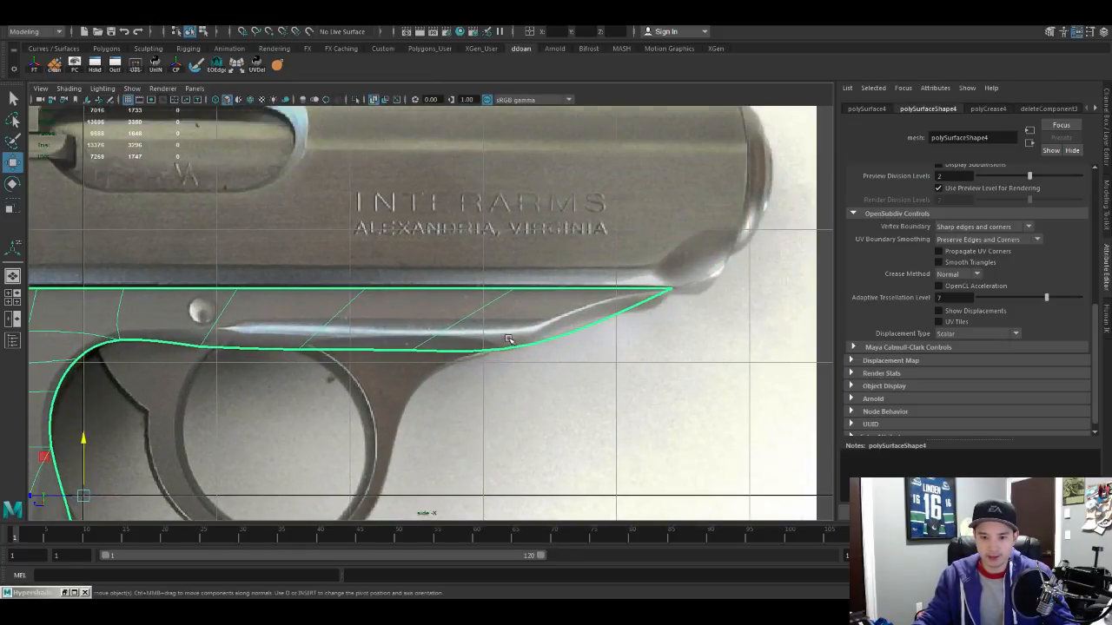
pyautogui.scroll(-6, 424, 322)
pyautogui.scroll(3, 424, 322)
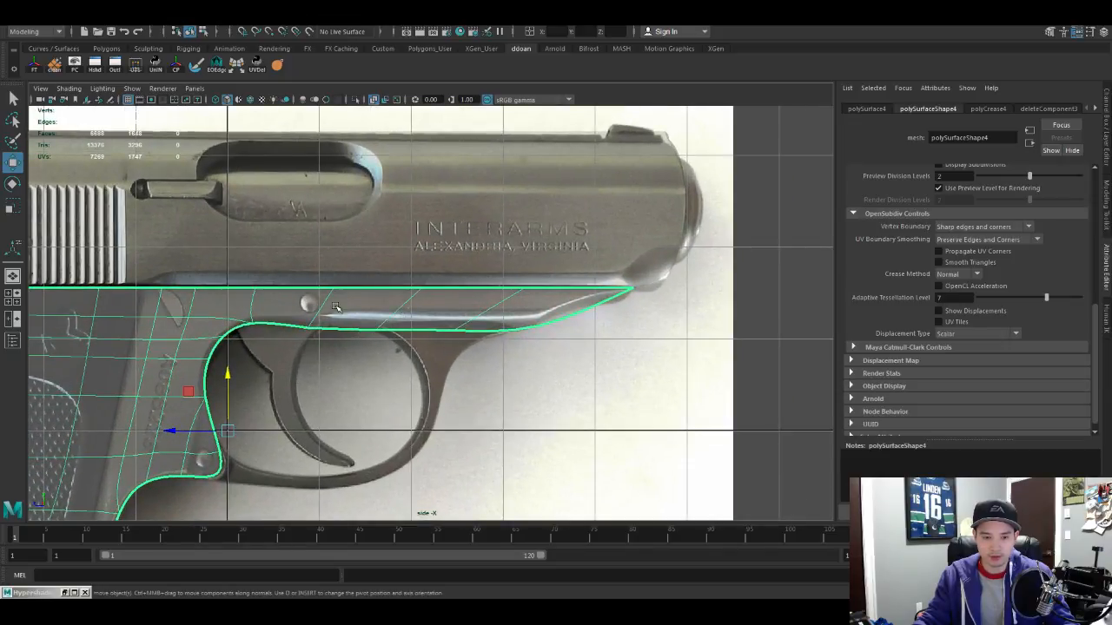
# Step: Insert an edge loop with Multi-Cut lengthwise along the frame strip between the slide and the trigger guard
pyautogui.press('F11')
pyautogui.press('F8')
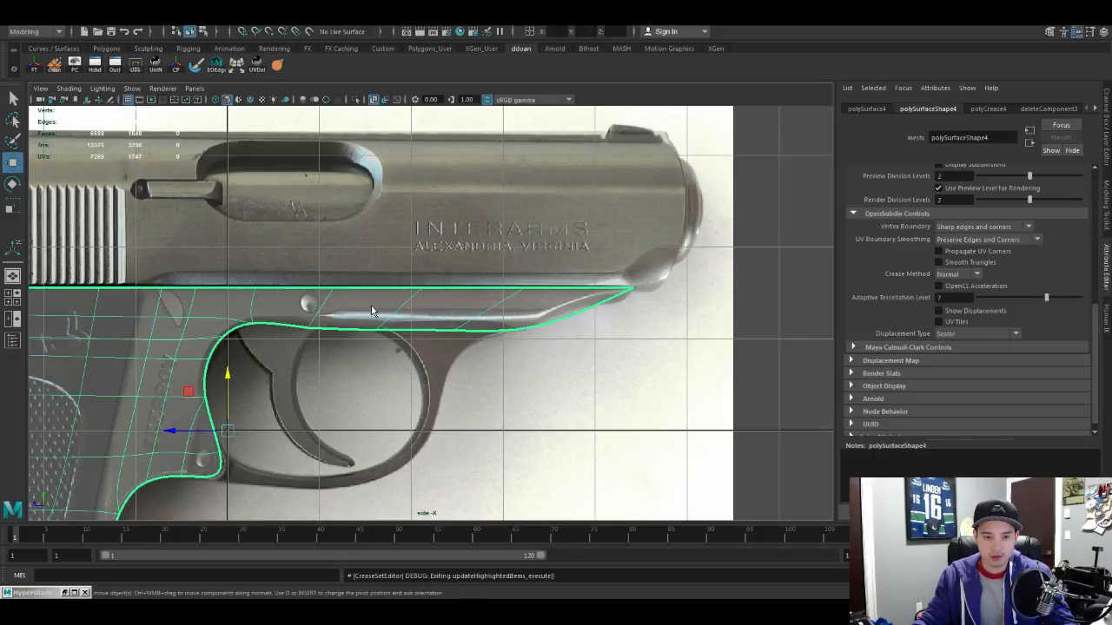
pyautogui.hotkey('ctrl', 'shift', 'x')
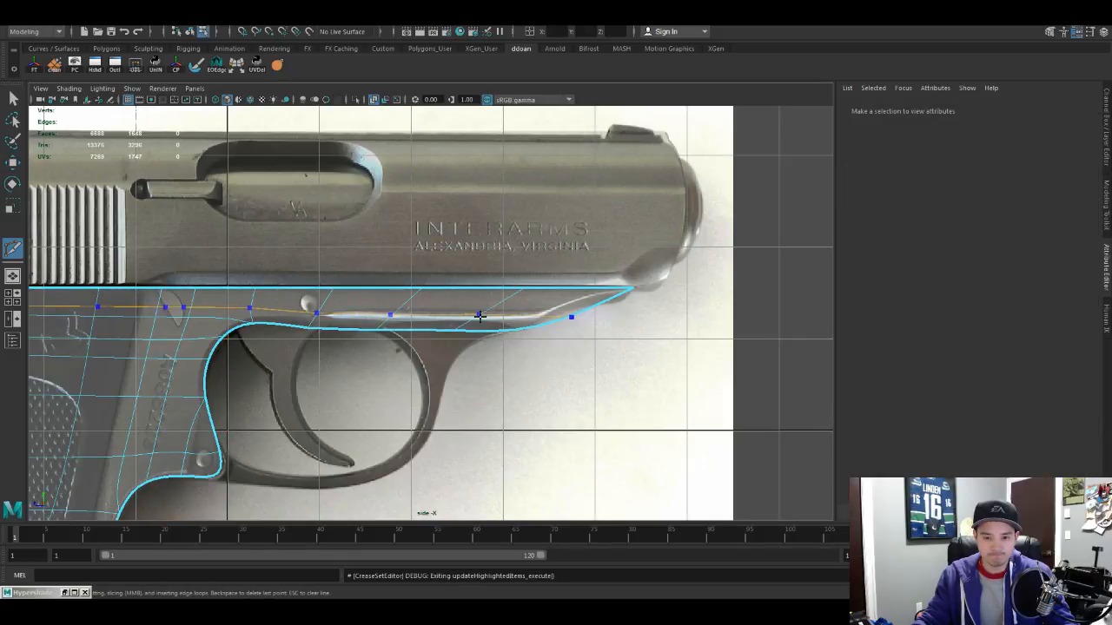
pyautogui.keyDown('ctrl'); pyautogui.click(481, 315); pyautogui.keyUp('ctrl')
pyautogui.scroll(2, 482, 317)
pyautogui.keyDown('alt'); pyautogui.moveTo(410, 318); pyautogui.dragTo(301, 321, button='middle'); pyautogui.keyUp('alt')
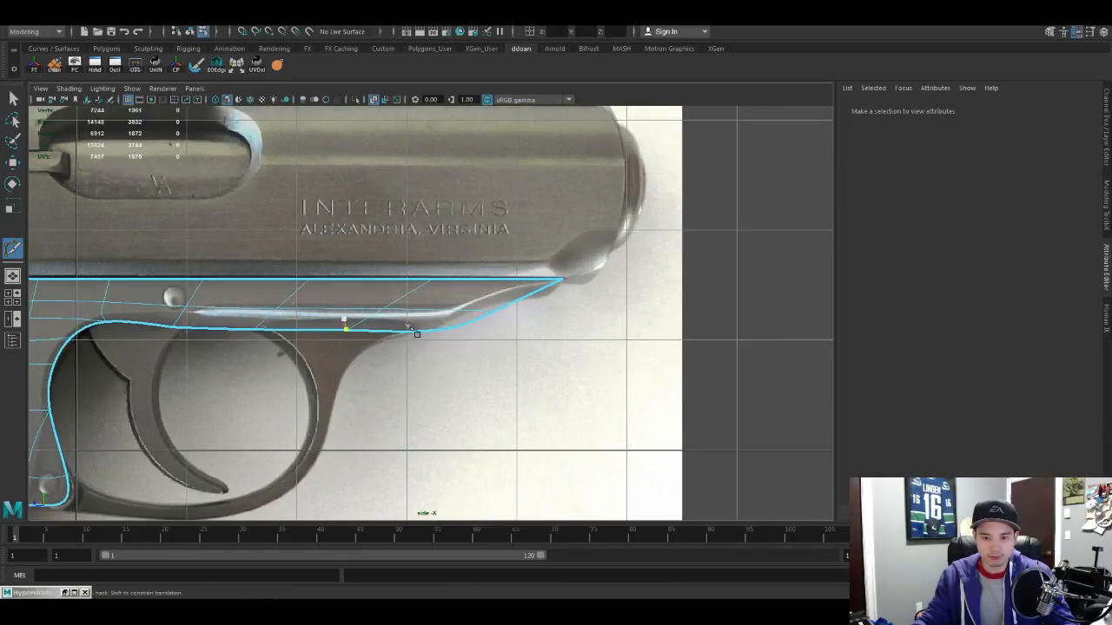
# Step: Move the new loop's foremost vertices slightly up and rearward near the frame's tip, and return to object mode
pyautogui.press('w')
pyautogui.click(478, 307)
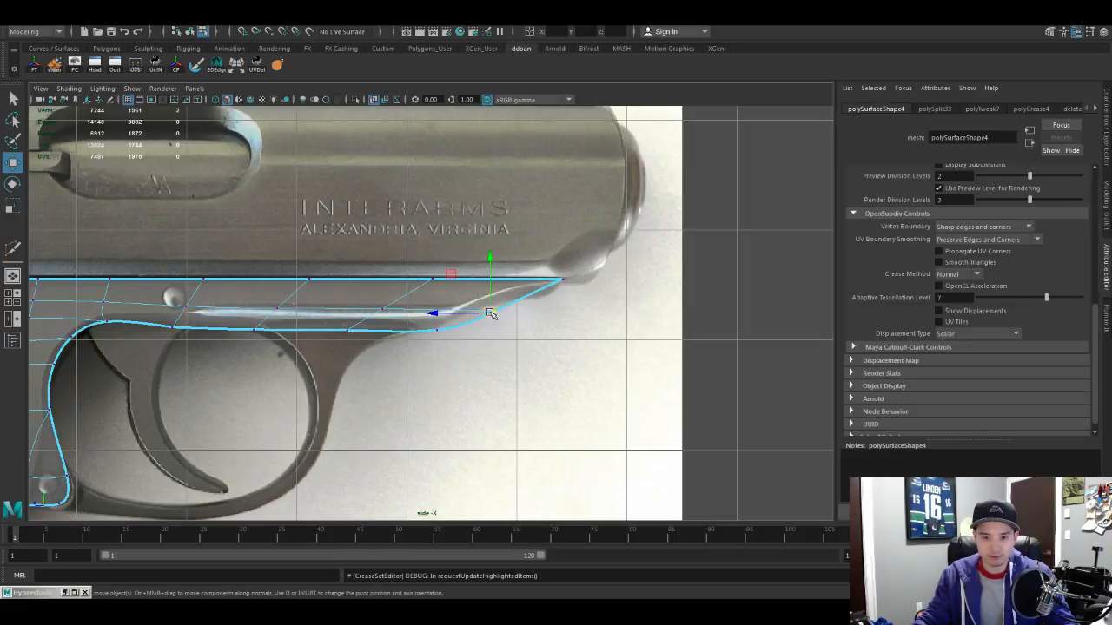
pyautogui.moveTo(479, 308)
pyautogui.mouseDown()
pyautogui.moveTo(471, 302)
pyautogui.moveTo(481, 306)
pyautogui.mouseUp()
pyautogui.keyDown('alt'); pyautogui.moveTo(262, 292); pyautogui.dragTo(471, 291, button='middle'); pyautogui.keyUp('alt')
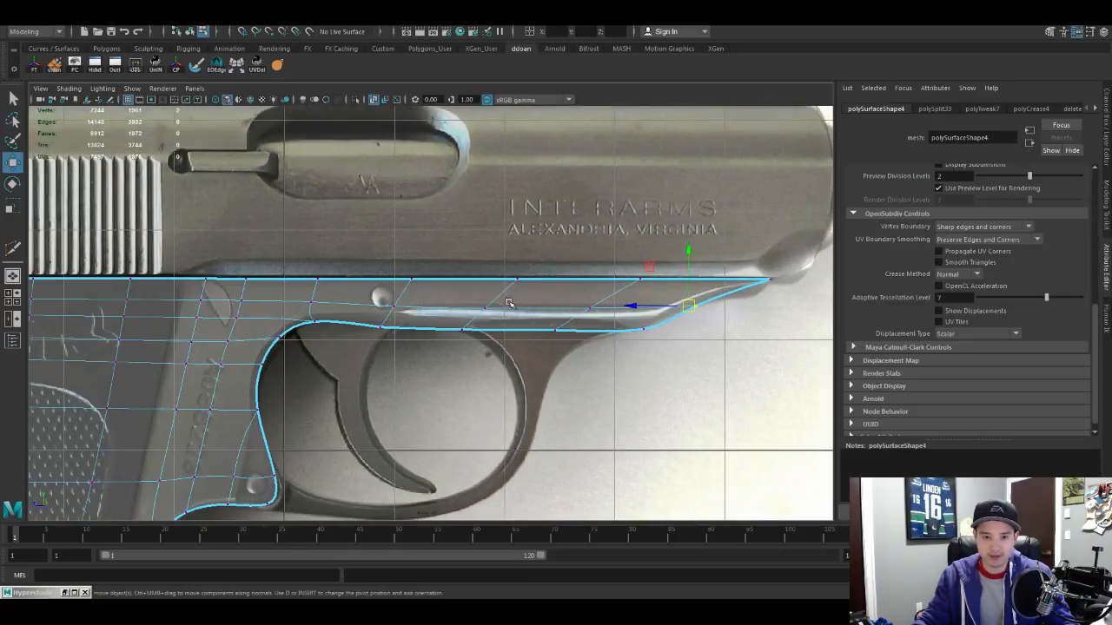
pyautogui.press('F8')
pyautogui.hotkey('ctrl', 'a')
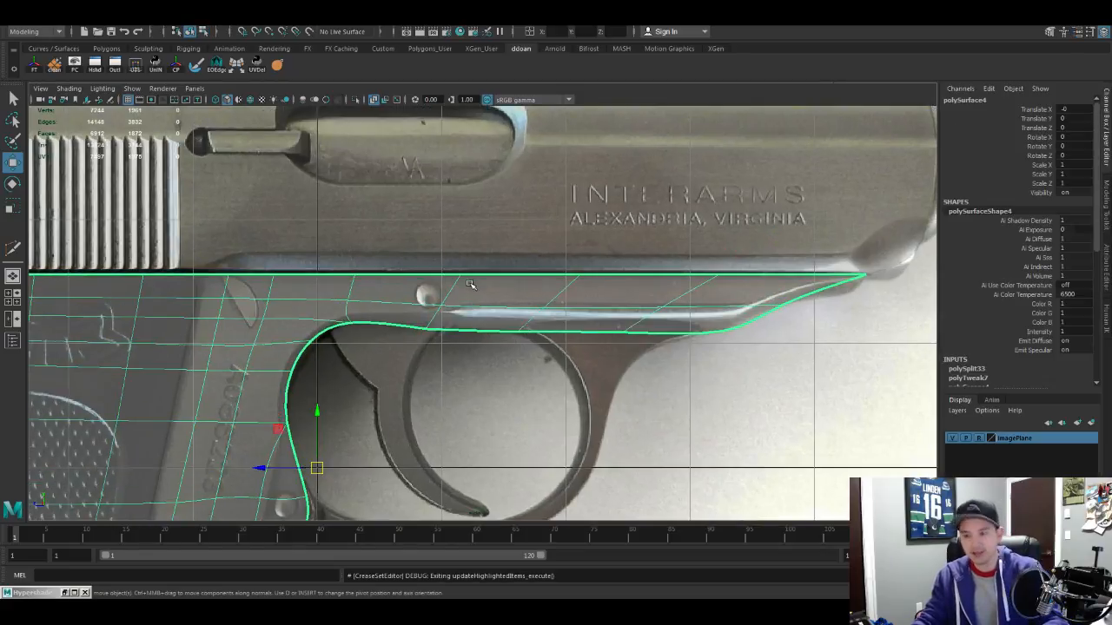
# Step: Examine the front of the frame and slide against the reference photo in the side and perspective views
pyautogui.scroll(-8, 541, 315)
pyautogui.click(603, 318)
pyautogui.scroll(4, 536, 339)
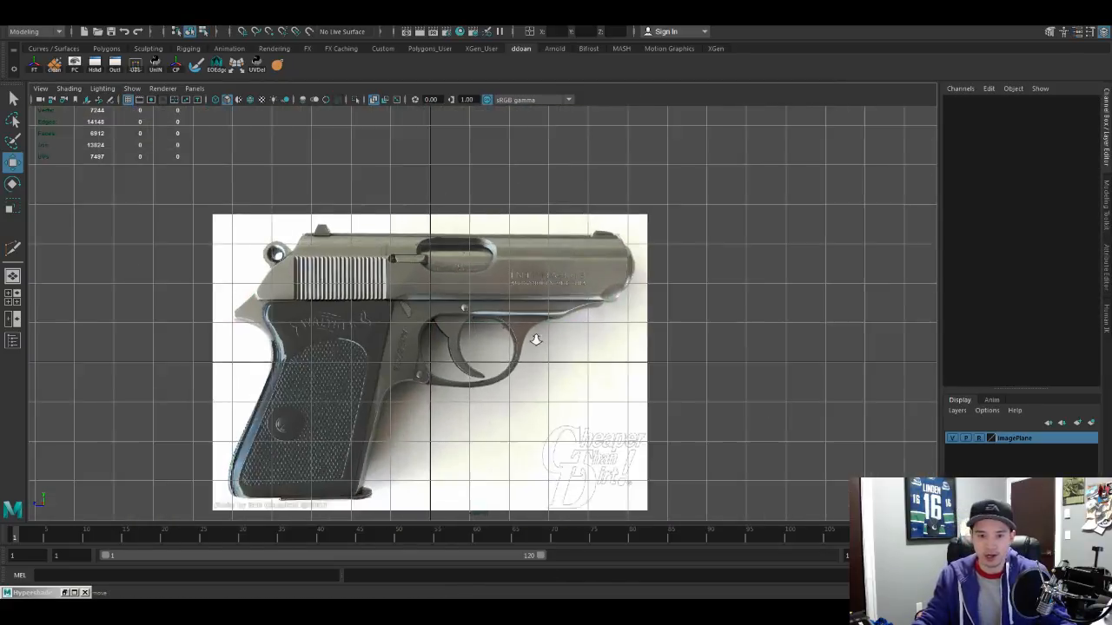
pyautogui.keyDown('alt'); pyautogui.moveTo(401, 339); pyautogui.dragTo(545, 314, button='middle'); pyautogui.keyUp('alt')
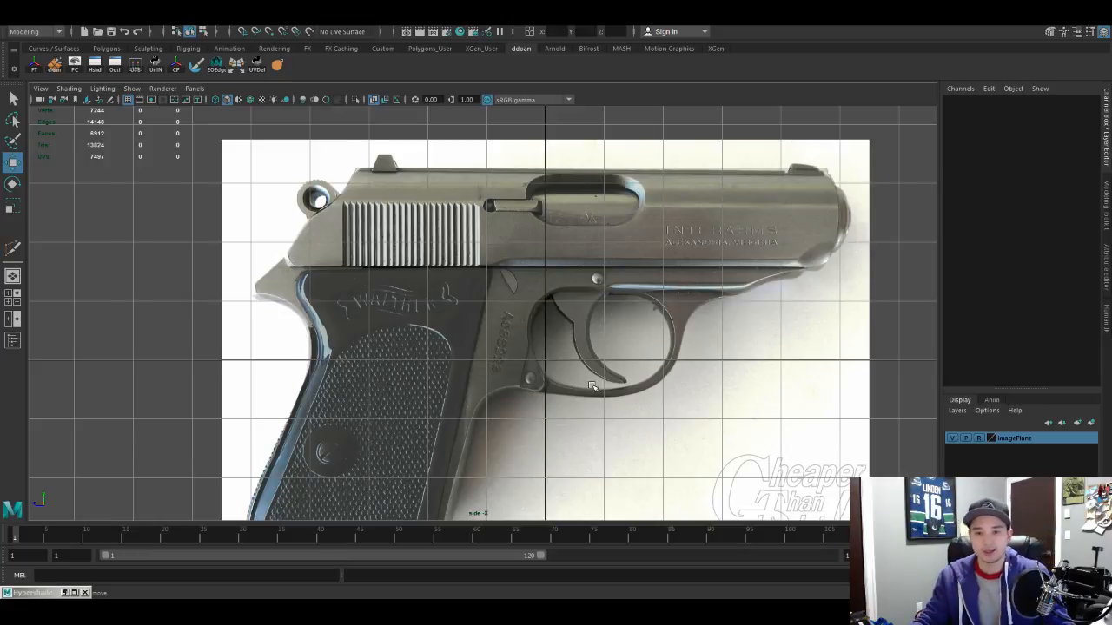
pyautogui.scroll(-3, 522, 356)
pyautogui.press('space')
pyautogui.scroll(-4, 708, 261)
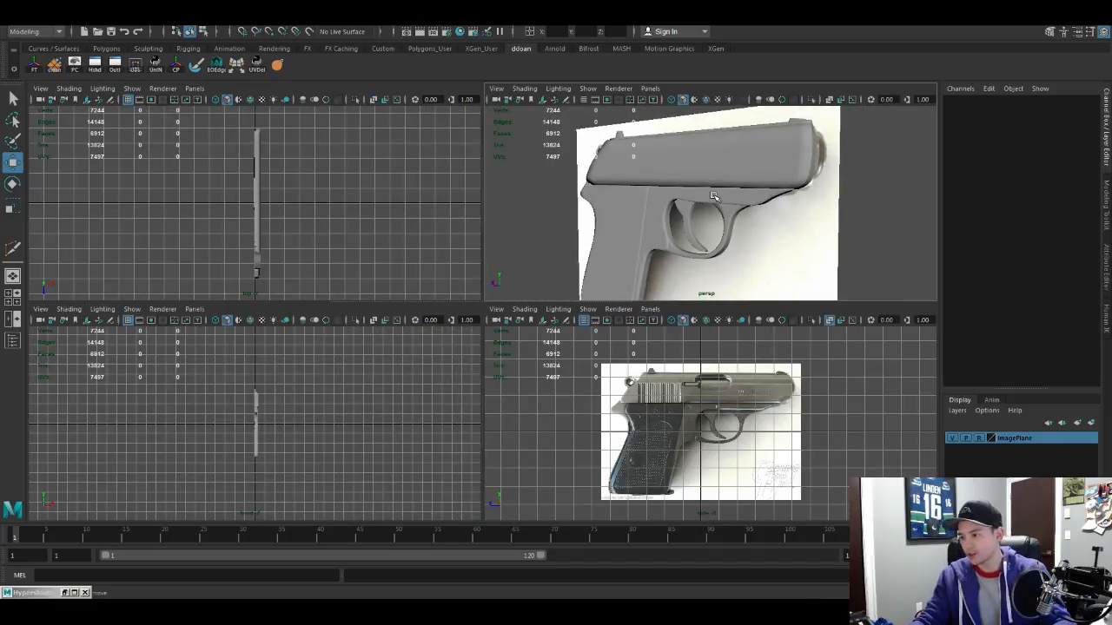
pyautogui.click(714, 195)
pyautogui.keyDown('alt'); pyautogui.moveTo(715, 198); pyautogui.dragTo(660, 289); pyautogui.keyUp('alt')
pyautogui.scroll(5, 720, 257)
pyautogui.press('w')
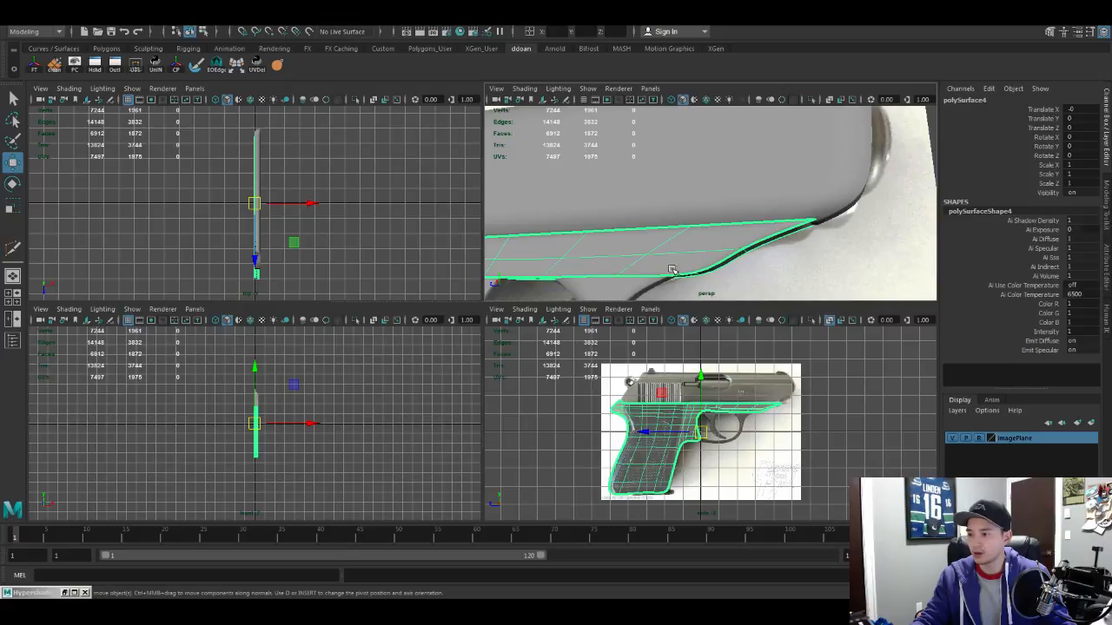
pyautogui.scroll(-5, 699, 262)
pyautogui.click(752, 198)
pyautogui.scroll(4, 716, 212)
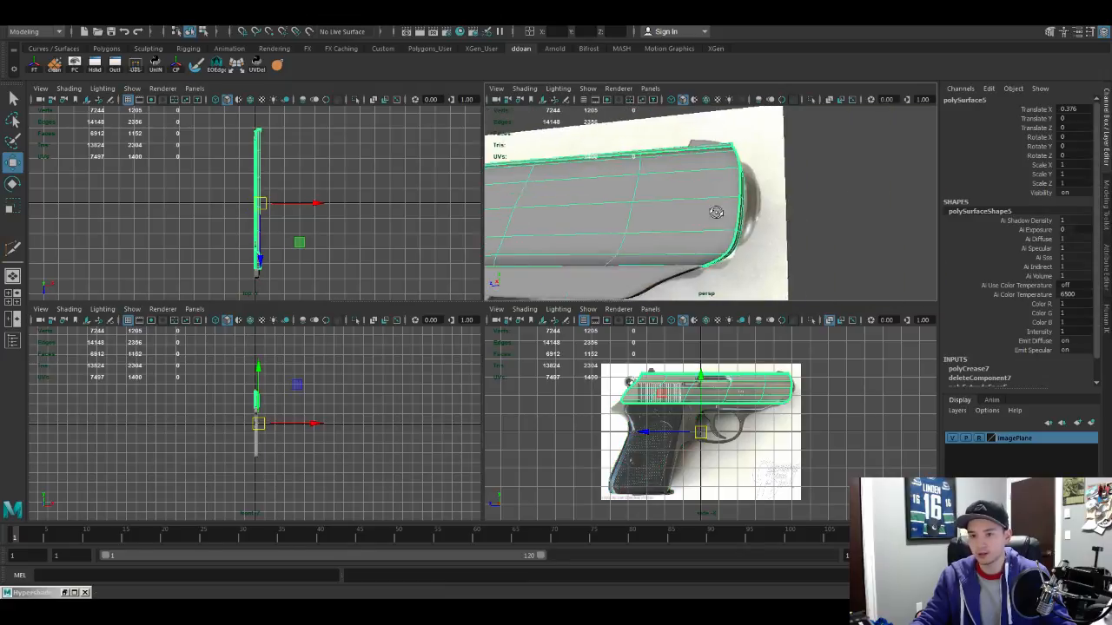
pyautogui.keyDown('alt'); pyautogui.moveTo(716, 212); pyautogui.dragTo(737, 215); pyautogui.keyUp('alt')
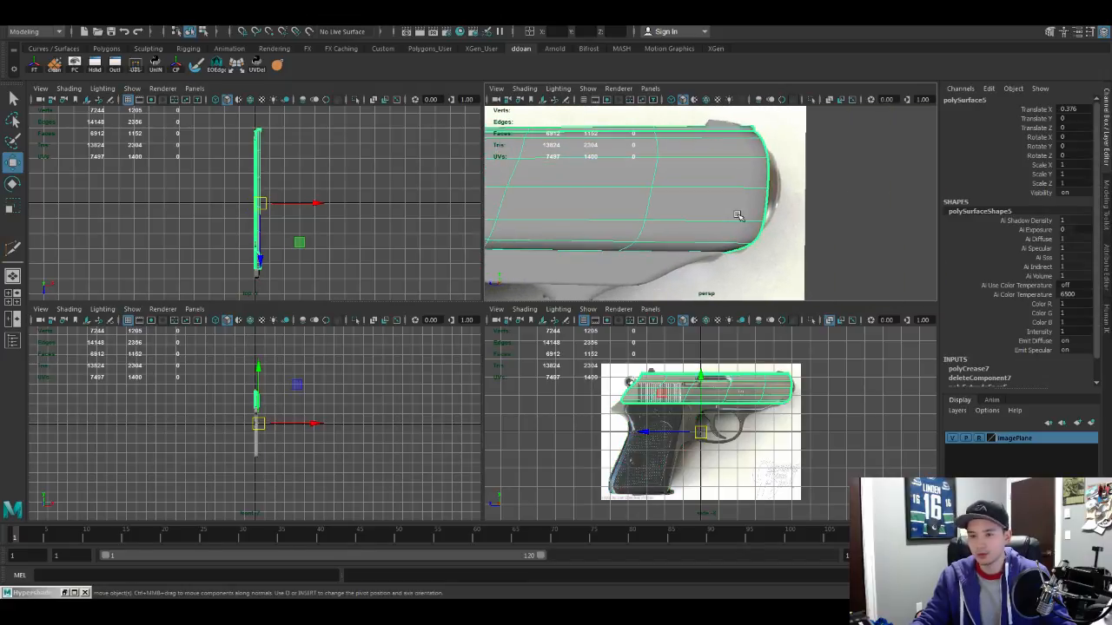
pyautogui.scroll(-5, 753, 228)
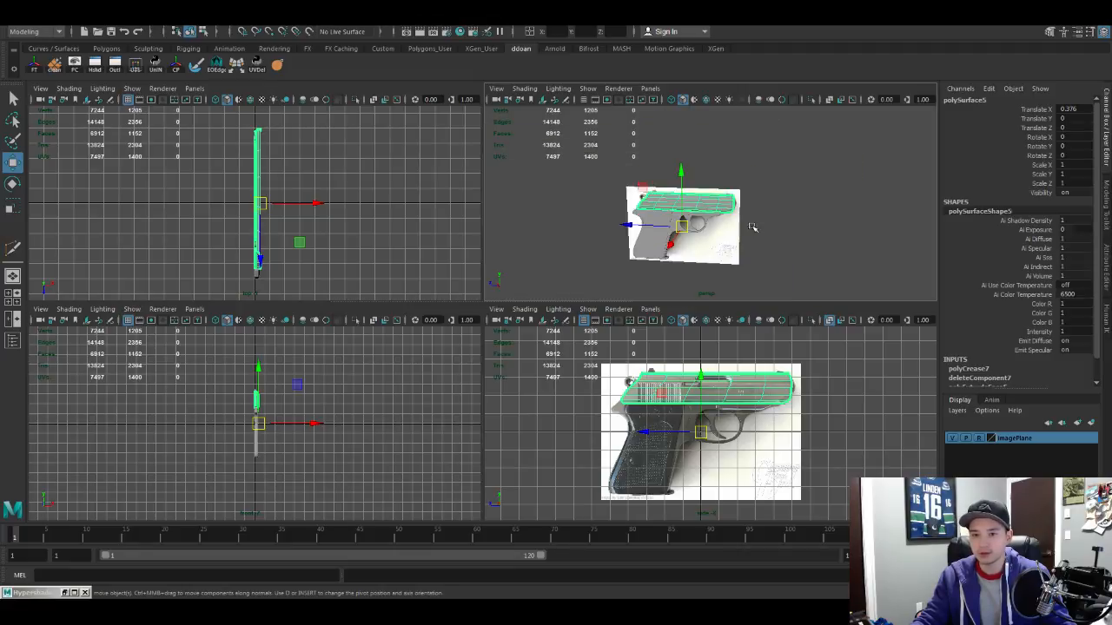
# Step: Examine the slide's rear end and the round hammer behind it in the side view's reference photo
pyautogui.press('space')
pyautogui.scroll(5, 626, 258)
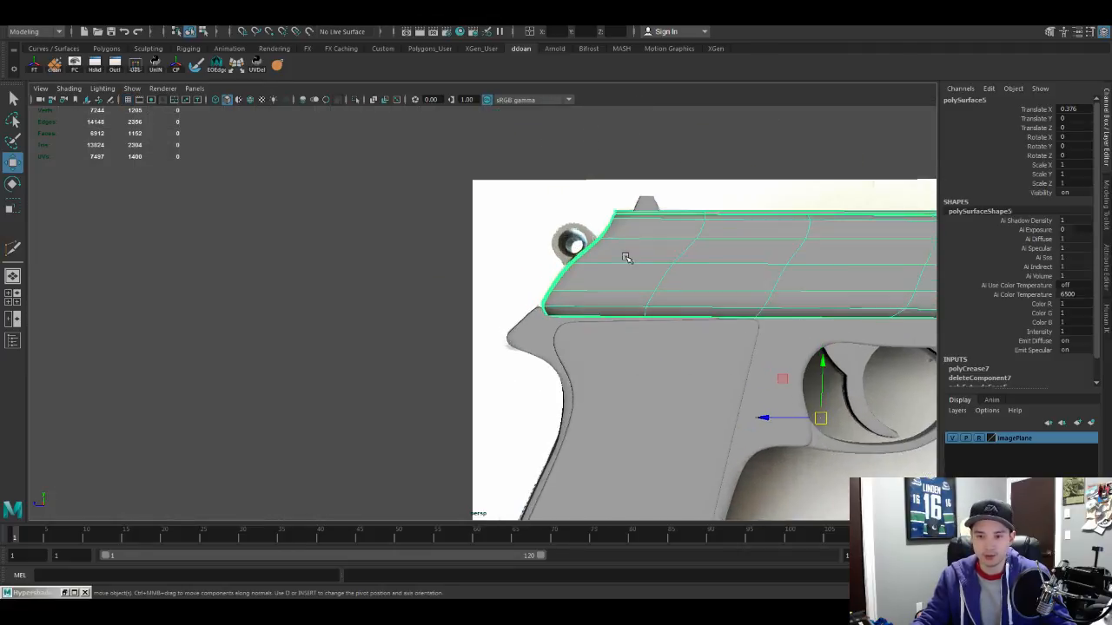
pyautogui.keyDown('alt'); pyautogui.moveTo(625, 258); pyautogui.dragTo(494, 242, button='middle'); pyautogui.keyUp('alt')
pyautogui.press('space')
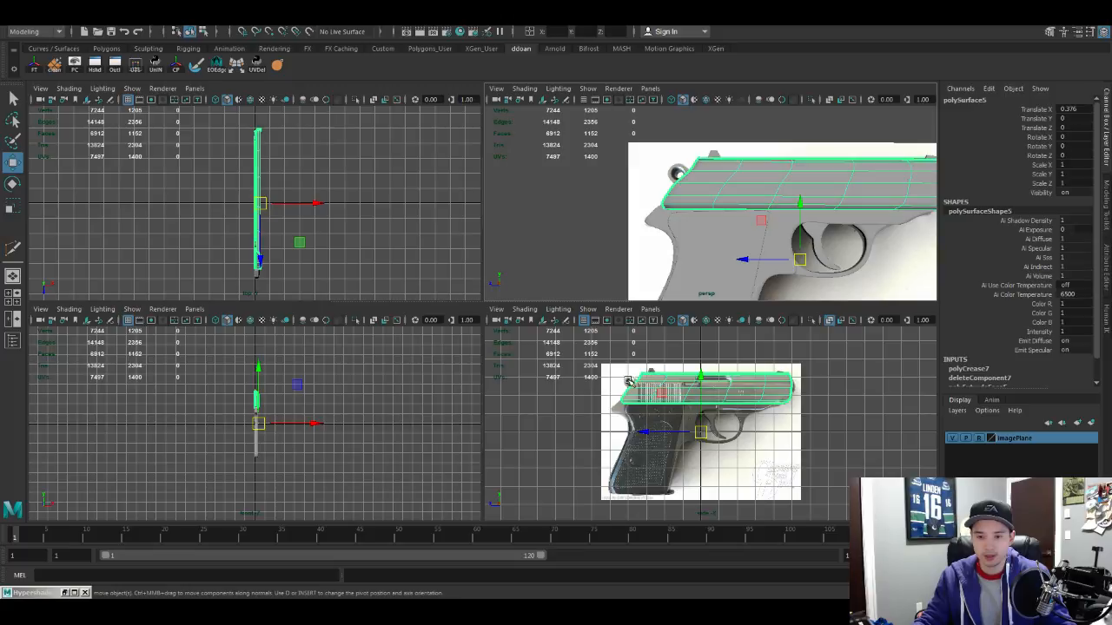
pyautogui.press('space')
pyautogui.scroll(3, 457, 257)
pyautogui.keyDown('alt'); pyautogui.moveTo(458, 255); pyautogui.dragTo(611, 369, button='middle'); pyautogui.keyUp('alt')
pyautogui.scroll(4, 611, 369)
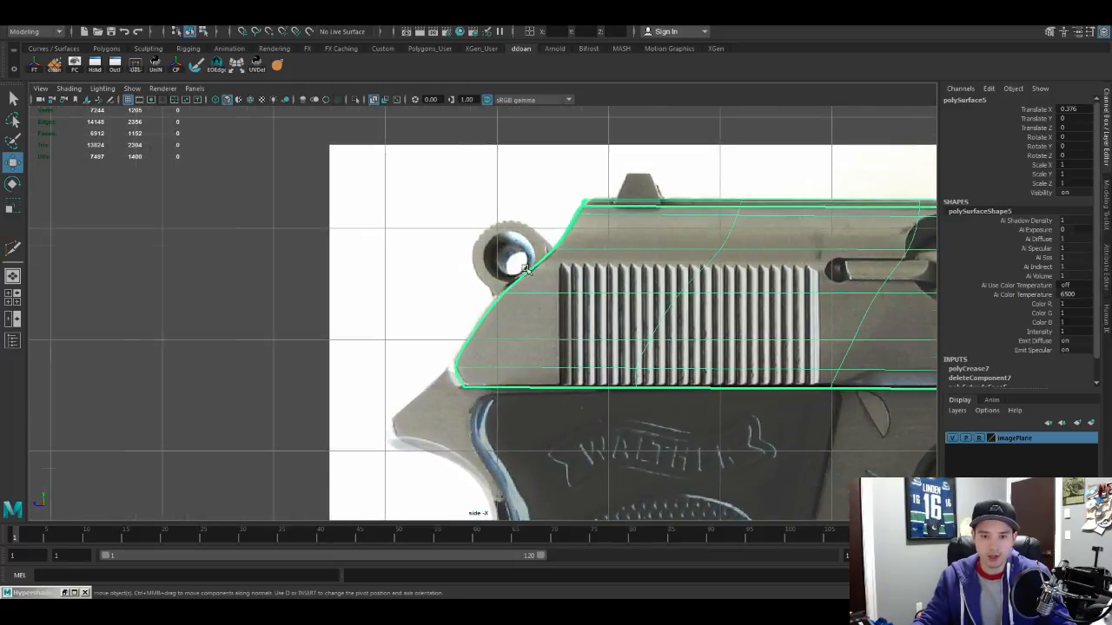
pyautogui.keyDown('alt'); pyautogui.moveTo(522, 271); pyautogui.dragTo(401, 315, button='middle'); pyautogui.keyUp('alt')
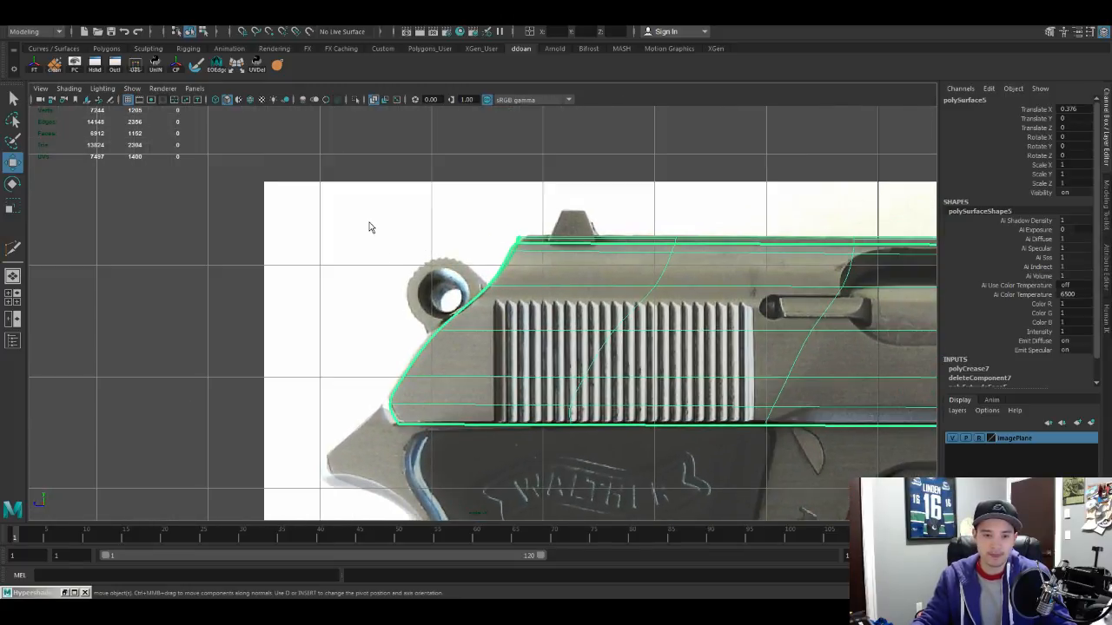
pyautogui.press('y')
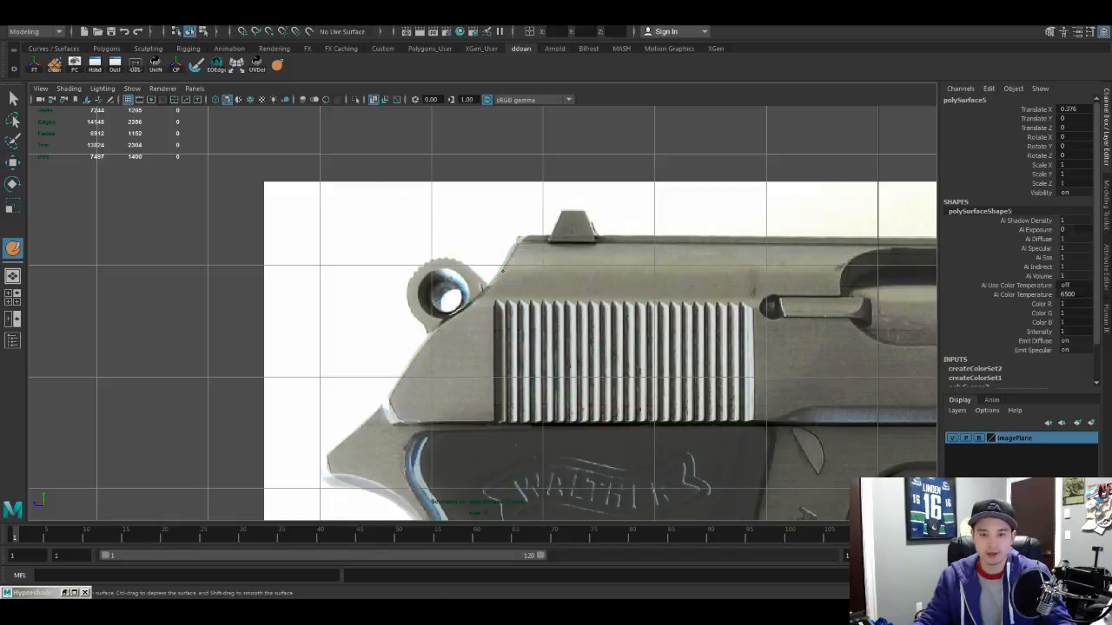
pyautogui.press('w')
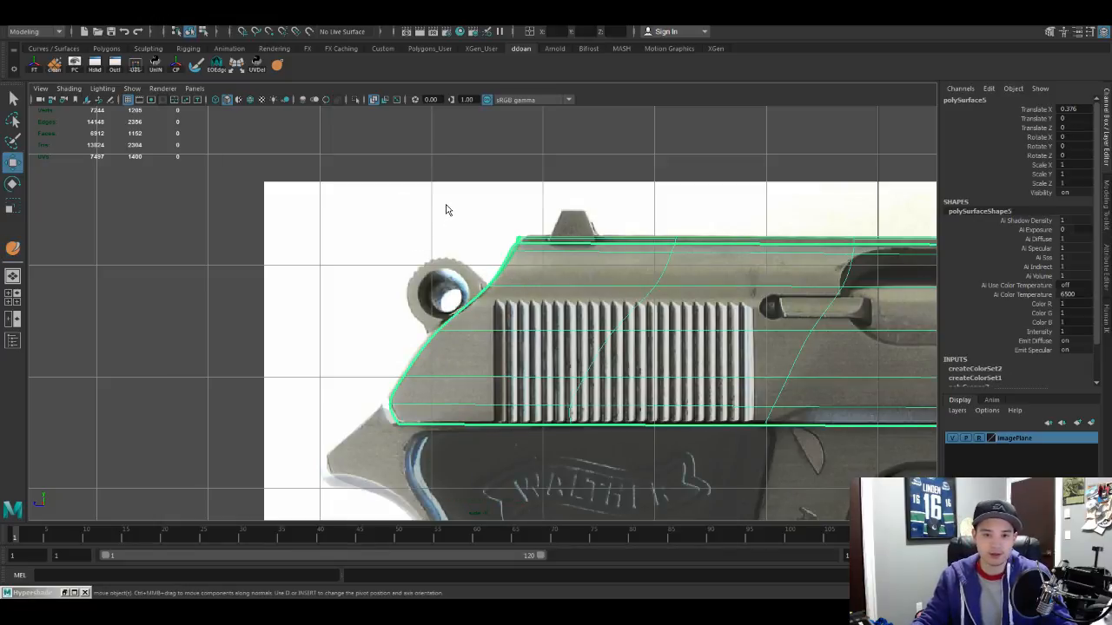
# Step: Create a polygon cylinder and move it over the hammer, at Translate Y 2.829 and Translate Z 3.716
pyautogui.click(473, 174)
pyautogui.keyDown('shift'); pyautogui.moveTo(417, 156); pyautogui.dragTo(417, 209, button='right'); pyautogui.keyUp('shift')
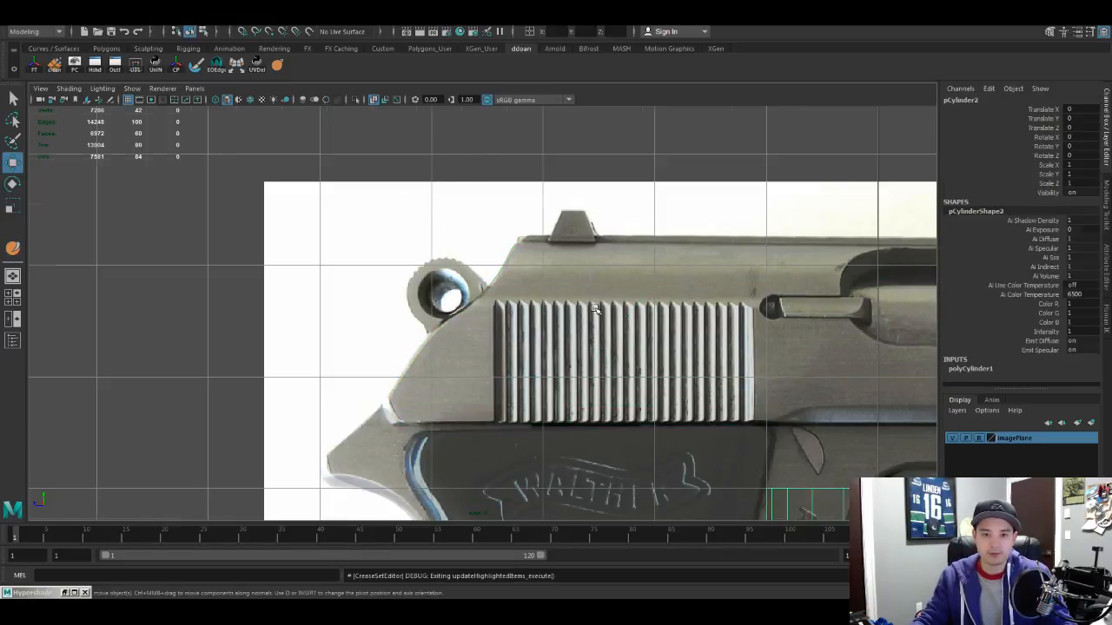
pyautogui.scroll(-7, 636, 340)
pyautogui.moveTo(553, 394); pyautogui.dragTo(441, 393)
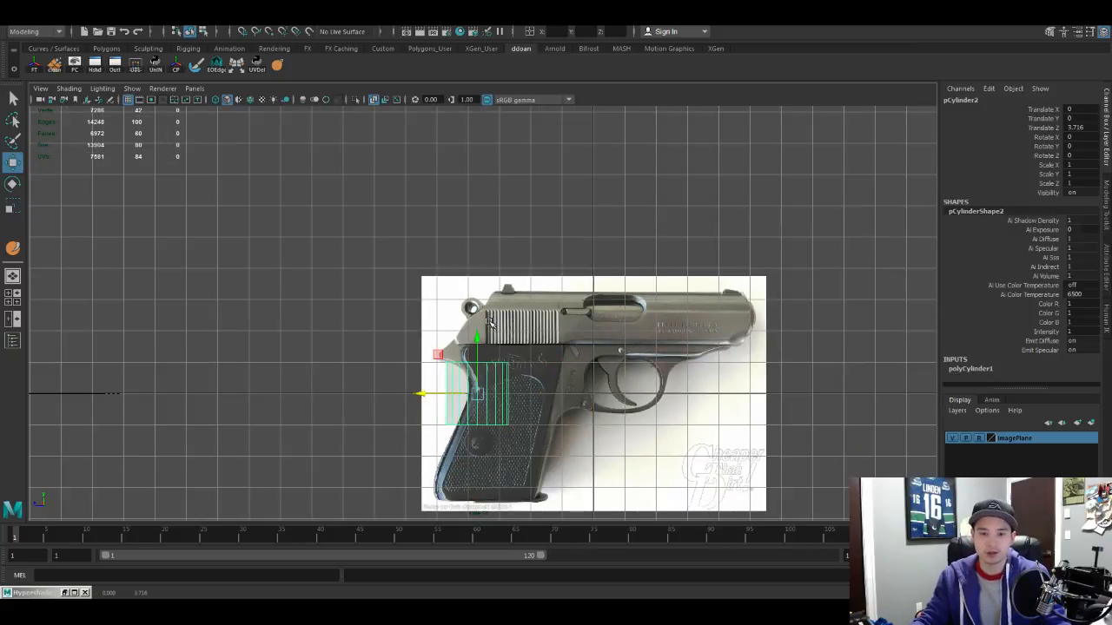
pyautogui.moveTo(482, 339); pyautogui.dragTo(478, 251)
pyautogui.press('f')
pyautogui.scroll(-5, 491, 308)
# Step: Rotate the cylinder -90 degrees about Z so its round cap faces the side view
pyautogui.press('e')
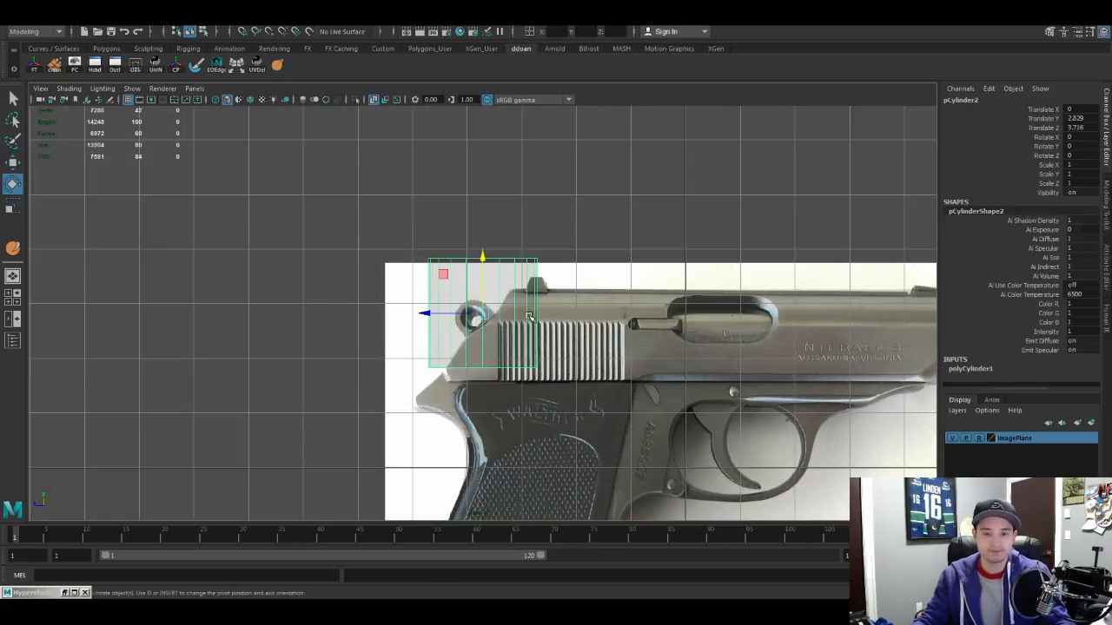
pyautogui.moveTo(526, 287); pyautogui.dragTo(508, 348)
pyautogui.press('w')
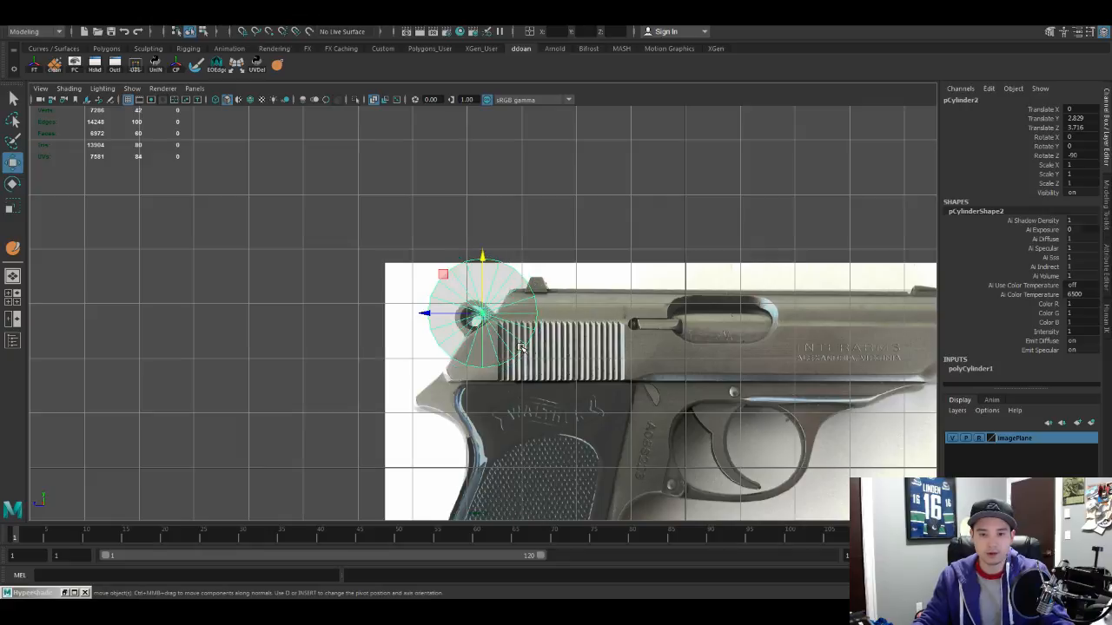
# Step: Set the cylinder's Subdivisions Caps to 2
pyautogui.scroll(5, 509, 347)
pyautogui.click(969, 370)
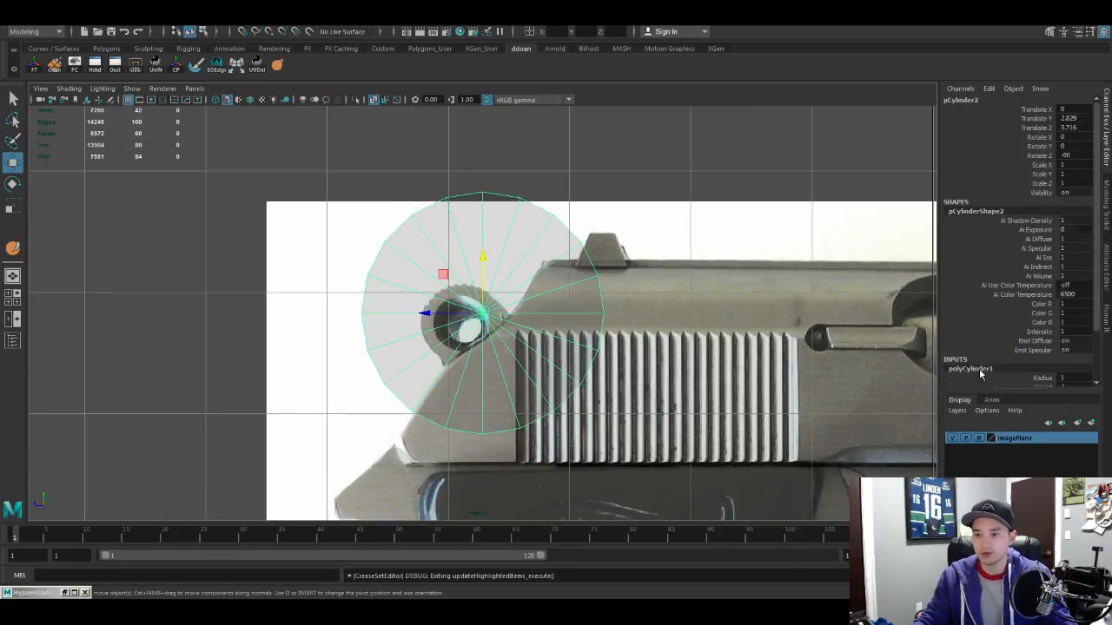
pyautogui.scroll(-2, 988, 376)
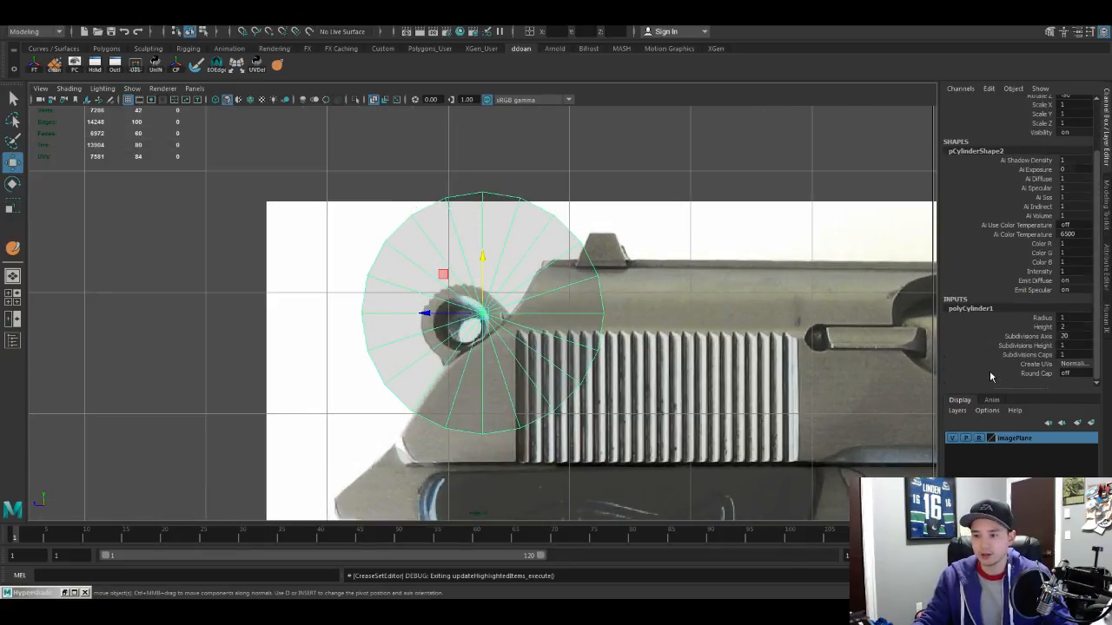
pyautogui.doubleClick(1075, 353)
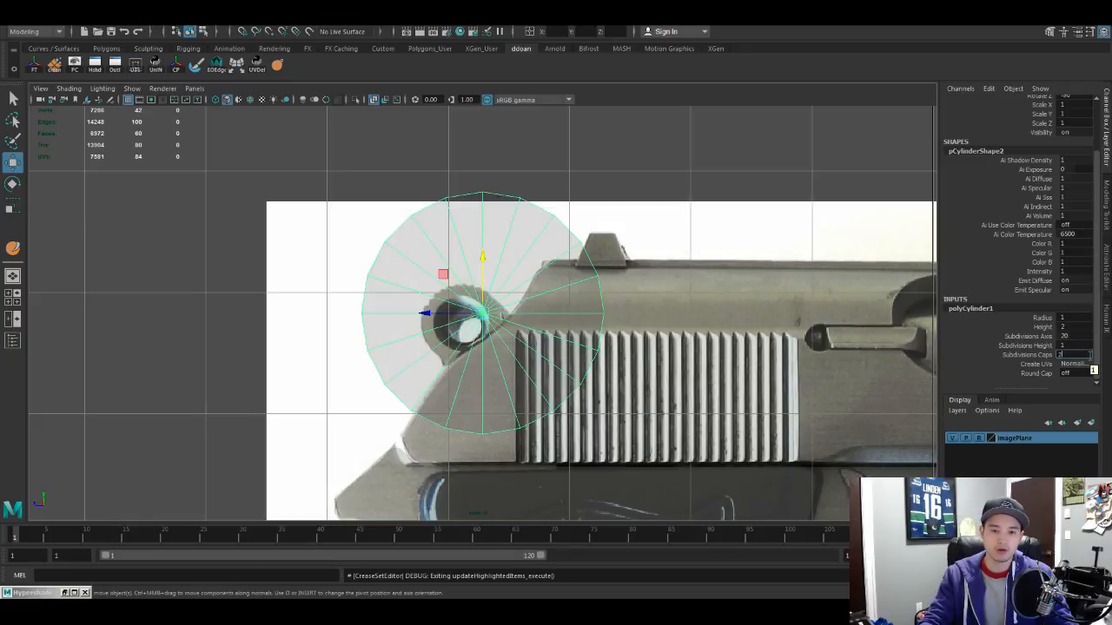
pyautogui.write('2')
pyautogui.press('Return')
# Step: Delete the inner ring of cap faces on both ends of the cylinder to open a central hole
pyautogui.scroll(5, 569, 294)
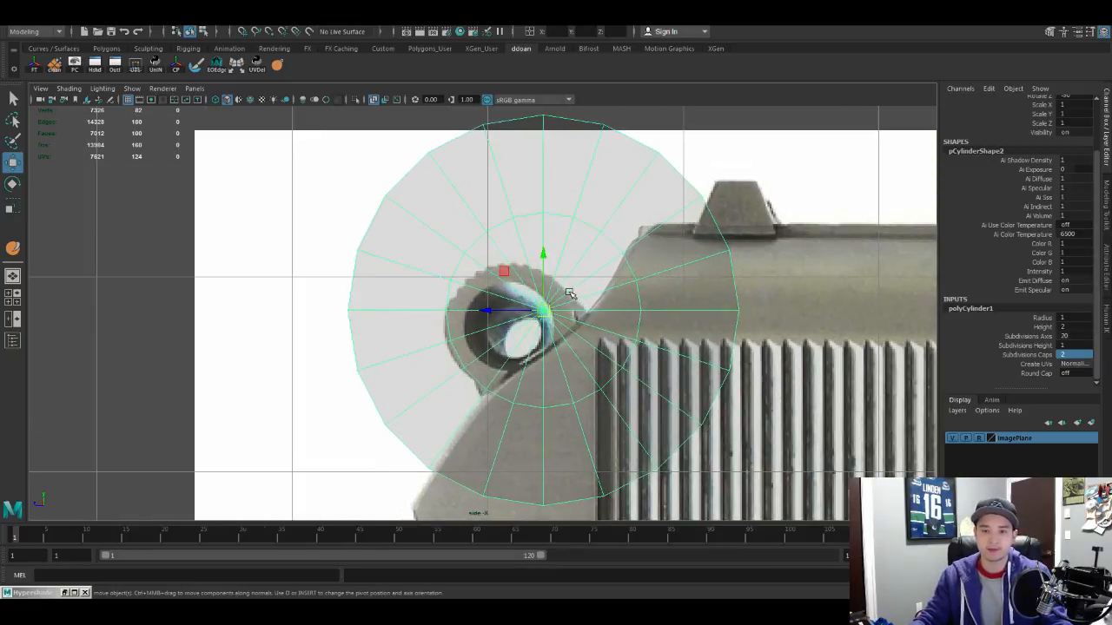
pyautogui.keyDown('alt'); pyautogui.moveTo(574, 286); pyautogui.dragTo(543, 294, button='middle'); pyautogui.keyUp('alt')
pyautogui.press('F11')
pyautogui.moveTo(473, 273); pyautogui.dragTo(558, 345)
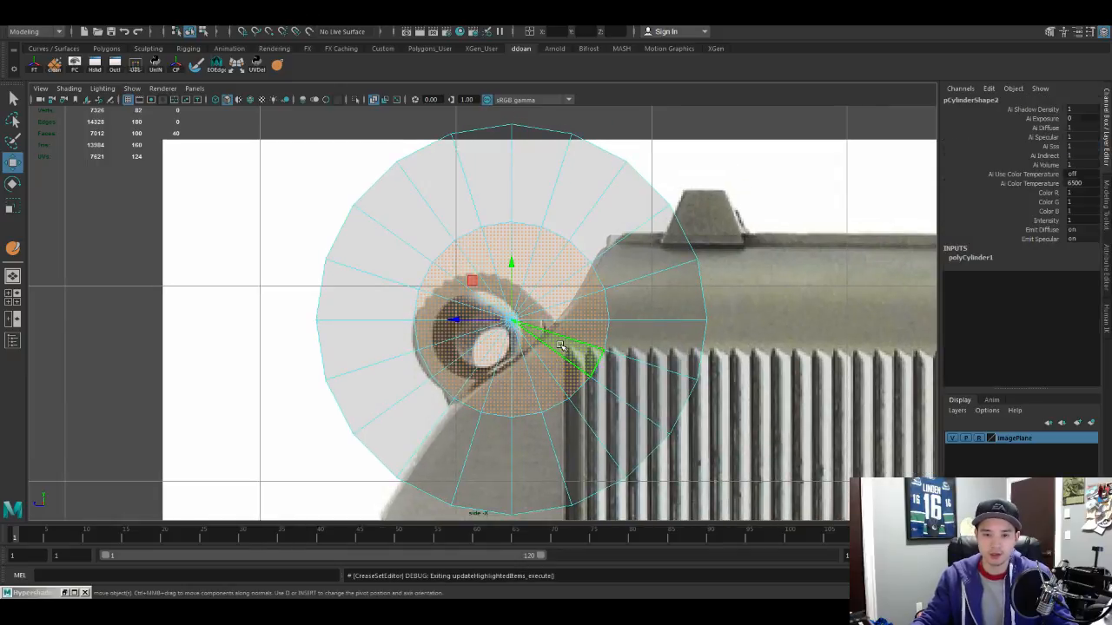
pyautogui.press('Delete')
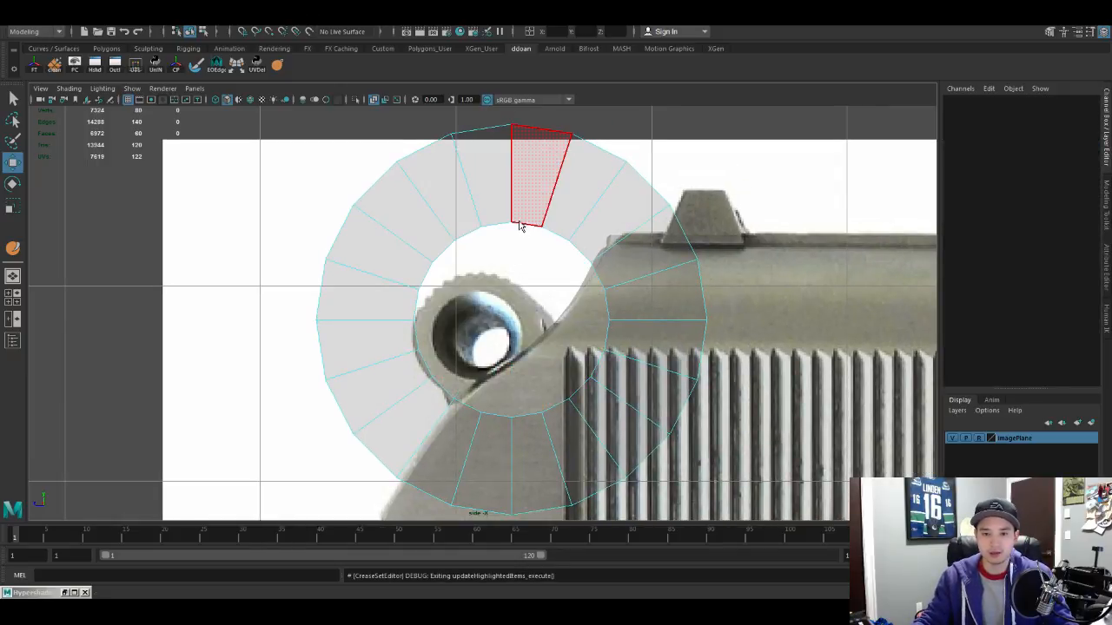
# Step: Scale the cylinder uniformly to 0.367 and move it onto the hammer, at Translate Y 2.707 and Translate Z 3.87
pyautogui.press('F8')
pyautogui.press('r')
pyautogui.moveTo(512, 320); pyautogui.dragTo(303, 372)
pyautogui.press('w')
pyautogui.moveTo(499, 326); pyautogui.dragTo(475, 345)
pyautogui.keyDown('alt'); pyautogui.moveTo(548, 327); pyautogui.dragTo(568, 321, button='middle'); pyautogui.keyUp('alt')
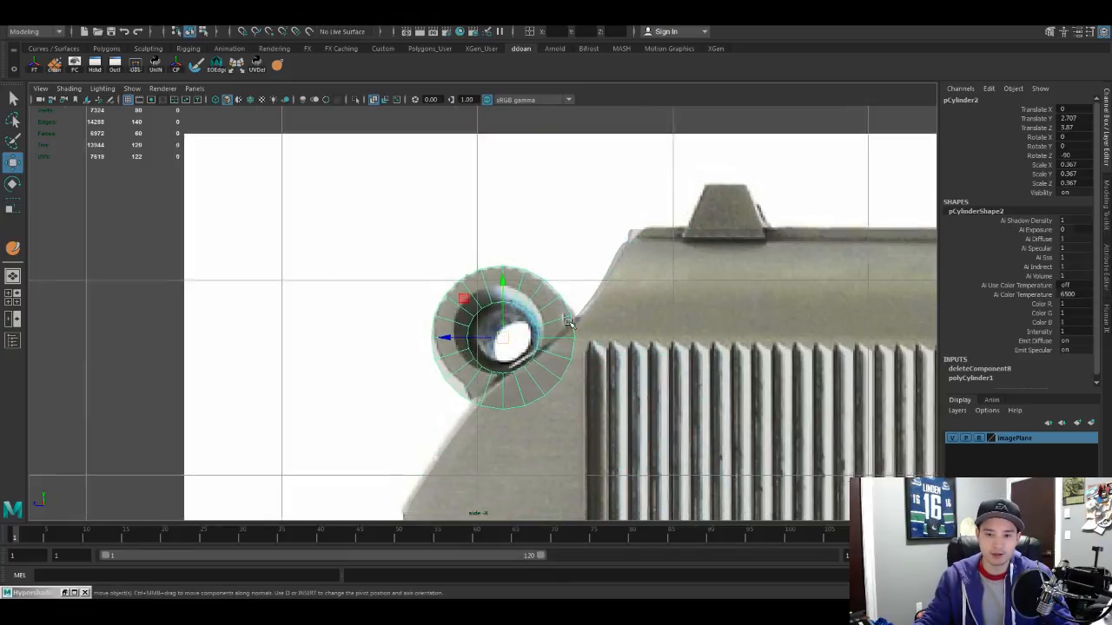
pyautogui.scroll(1, 568, 322)
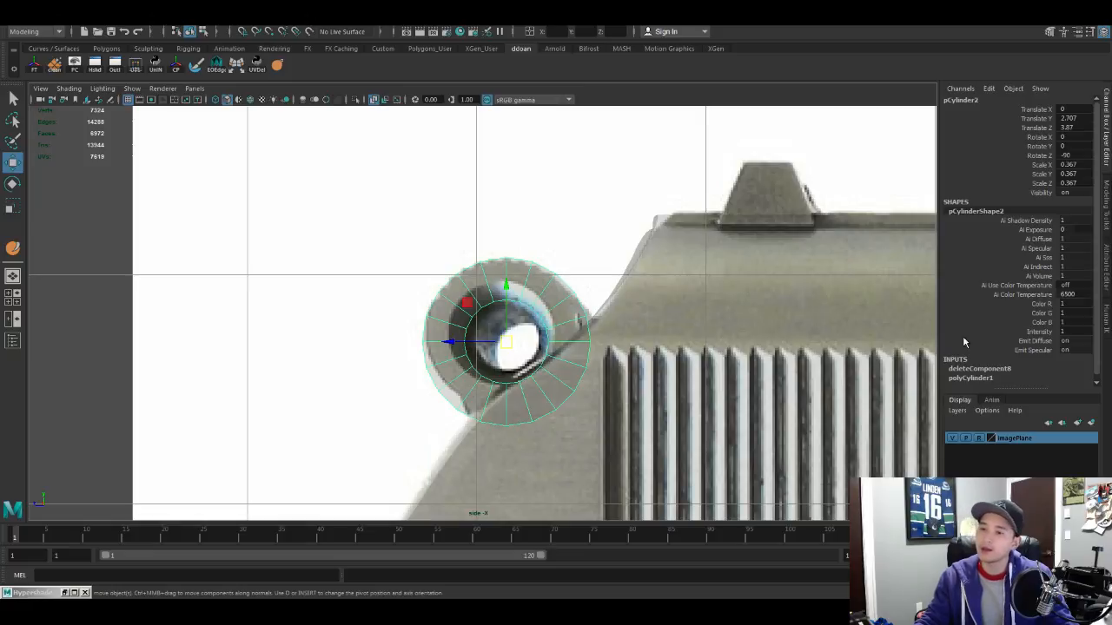
# Step: Set the hammer cylinder's Subdivisions Axis to 6
pyautogui.scroll(-1, 1042, 302)
pyautogui.click(981, 377)
pyautogui.scroll(-3, 987, 382)
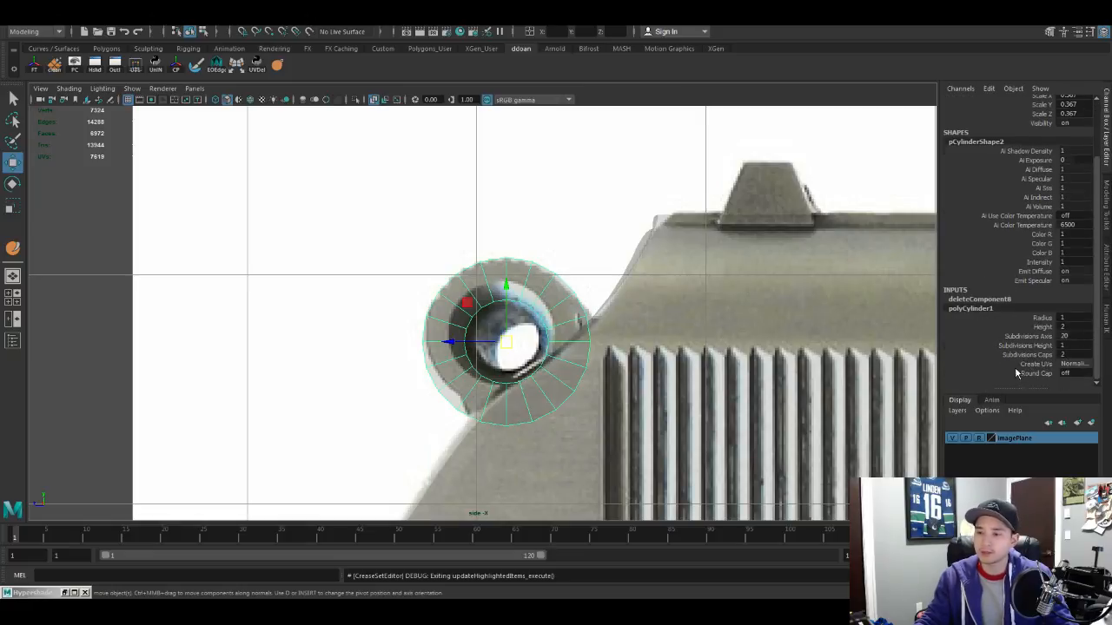
pyautogui.click(1064, 336)
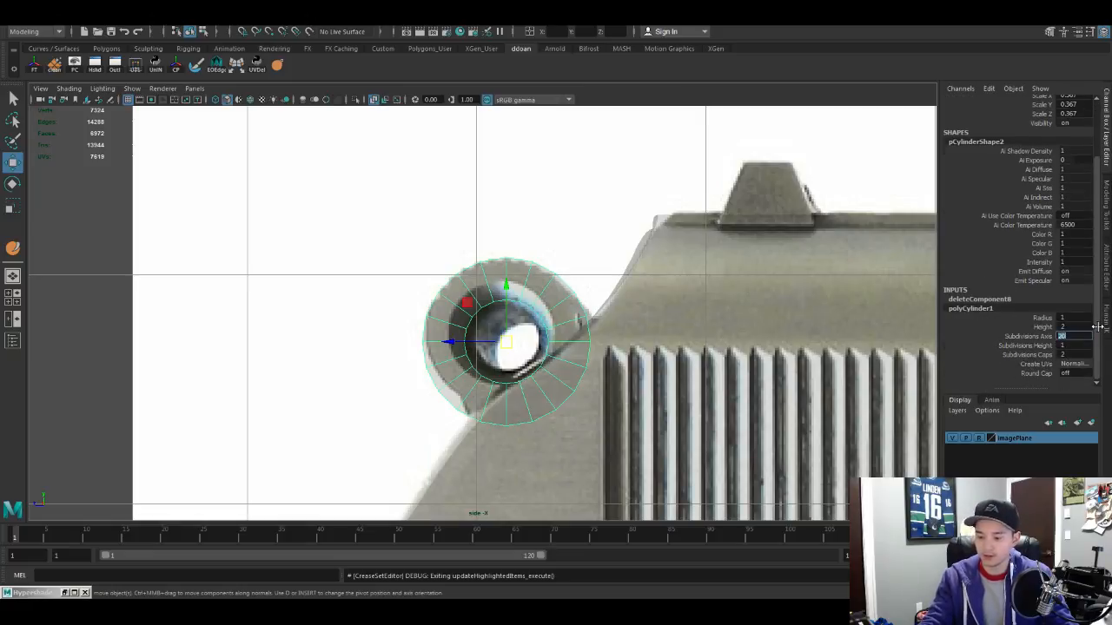
pyautogui.write('6')
pyautogui.press('Return')
# Step: Examine the six-sided hammer cylinder against the slide in the perspective view, with and without smooth preview
pyautogui.scroll(-3, 583, 297)
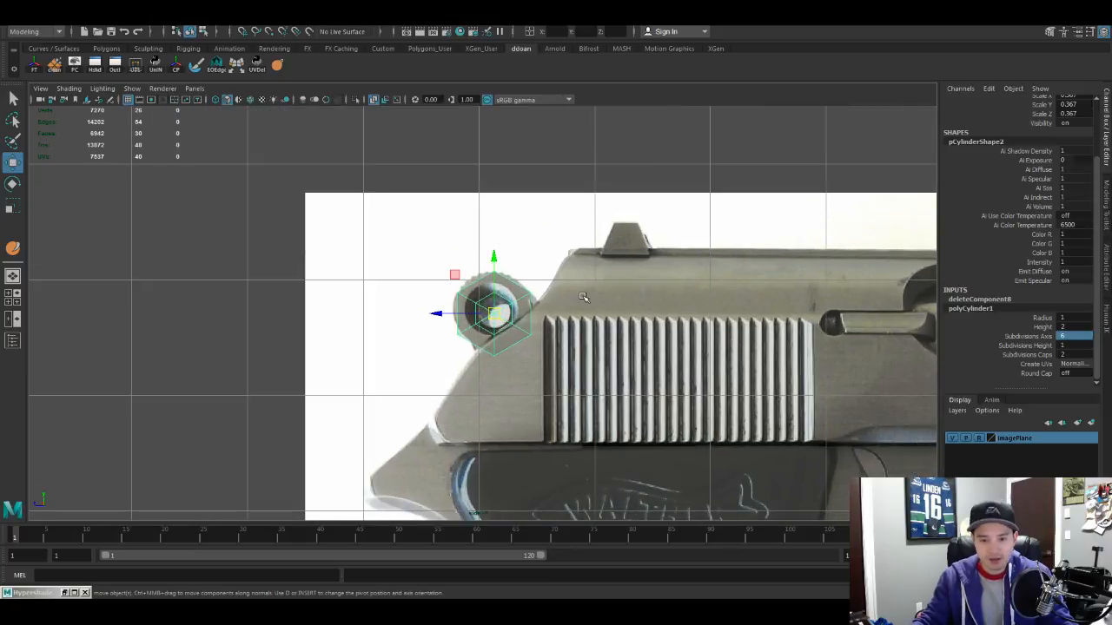
pyautogui.press('space')
pyautogui.press('space')
pyautogui.keyDown('alt'); pyautogui.moveTo(678, 218); pyautogui.dragTo(539, 284); pyautogui.keyUp('alt')
pyautogui.scroll(4, 539, 283)
pyautogui.keyDown('alt'); pyautogui.moveTo(539, 283); pyautogui.dragTo(588, 294, button='middle'); pyautogui.keyUp('alt')
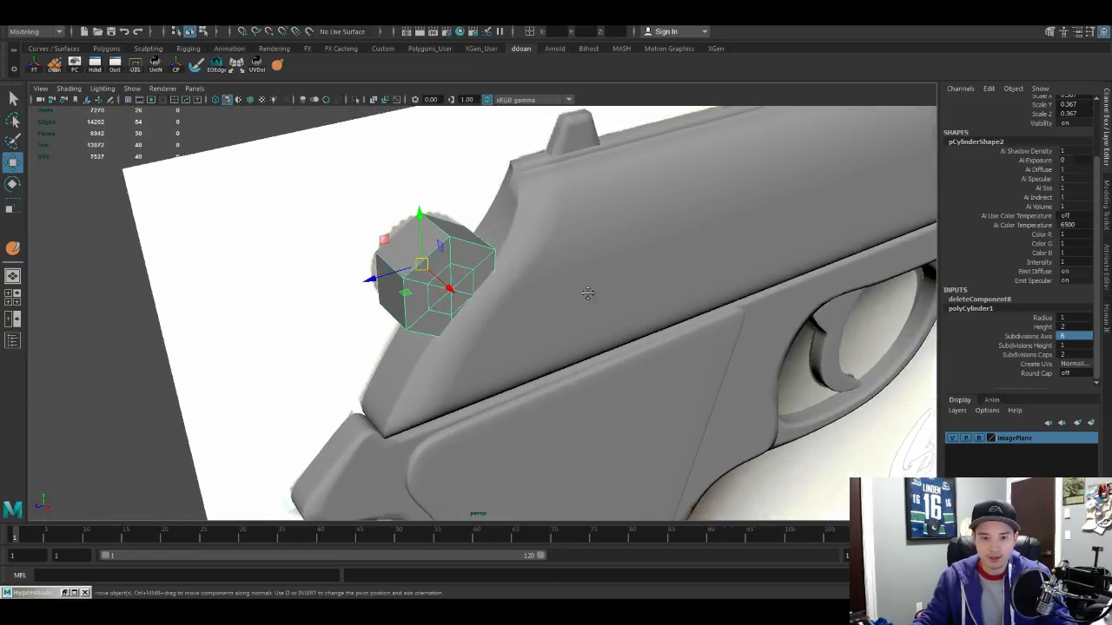
pyautogui.keyDown('alt'); pyautogui.moveTo(588, 294); pyautogui.dragTo(516, 280); pyautogui.keyUp('alt')
pyautogui.press('3')
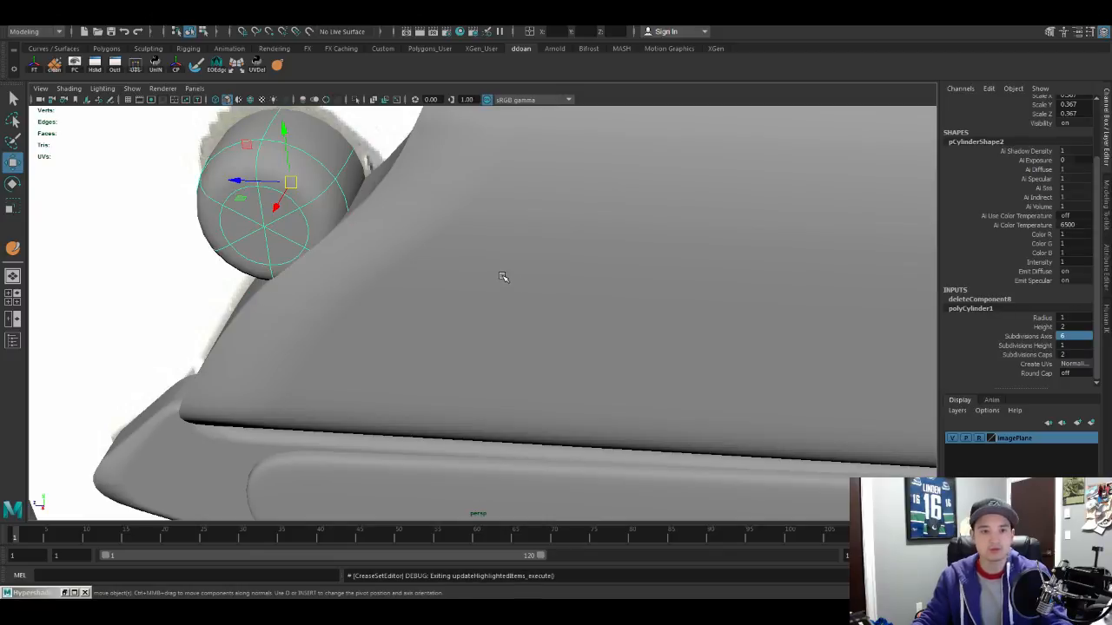
pyautogui.press('1')
pyautogui.keyDown('alt'); pyautogui.moveTo(407, 256); pyautogui.dragTo(425, 259, button='middle'); pyautogui.keyUp('alt')
pyautogui.keyDown('alt'); pyautogui.moveTo(425, 259); pyautogui.dragTo(460, 251); pyautogui.keyUp('alt')
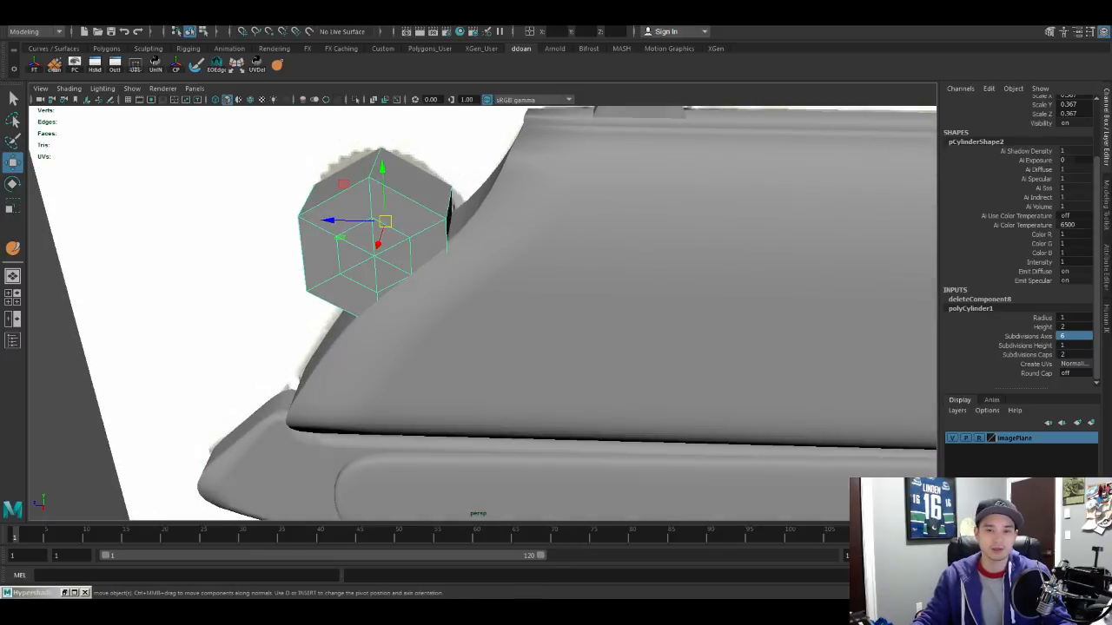
# Step: Set the hammer cylinder's Subdivisions Axis to 8 and check its roundness in smooth preview
pyautogui.click(1091, 336)
pyautogui.write('8')
pyautogui.press('Return')
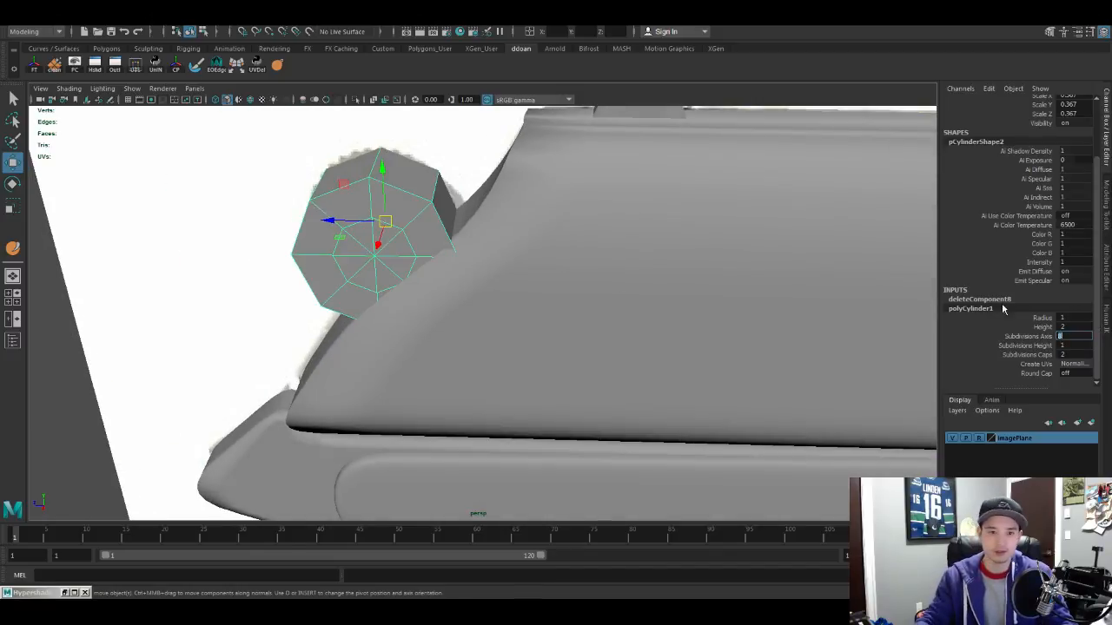
pyautogui.keyDown('alt'); pyautogui.moveTo(529, 292); pyautogui.dragTo(556, 293, button='middle'); pyautogui.keyUp('alt')
pyautogui.press('3')
pyautogui.press('1')
pyautogui.keyDown('alt'); pyautogui.moveTo(467, 258); pyautogui.dragTo(501, 267, button='middle'); pyautogui.keyUp('alt')
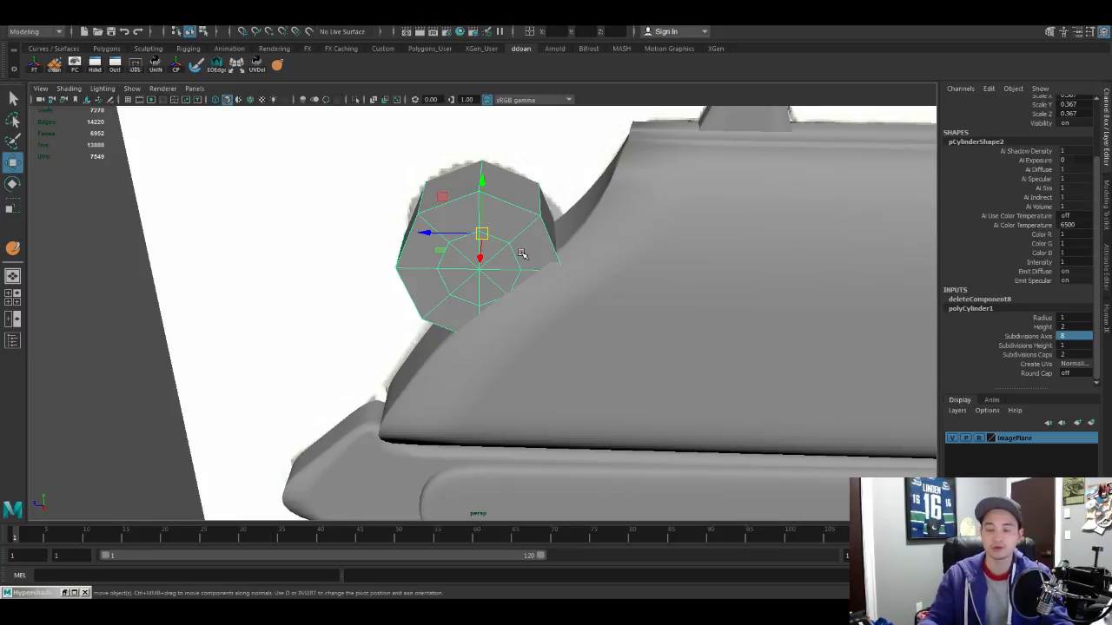
# Step: Insert an edge loop around the middle of the cylinder's width and delete the half beyond the reference image plane
pyautogui.keyDown('alt'); pyautogui.moveTo(510, 241); pyautogui.dragTo(589, 242); pyautogui.keyUp('alt')
pyautogui.press('F10')
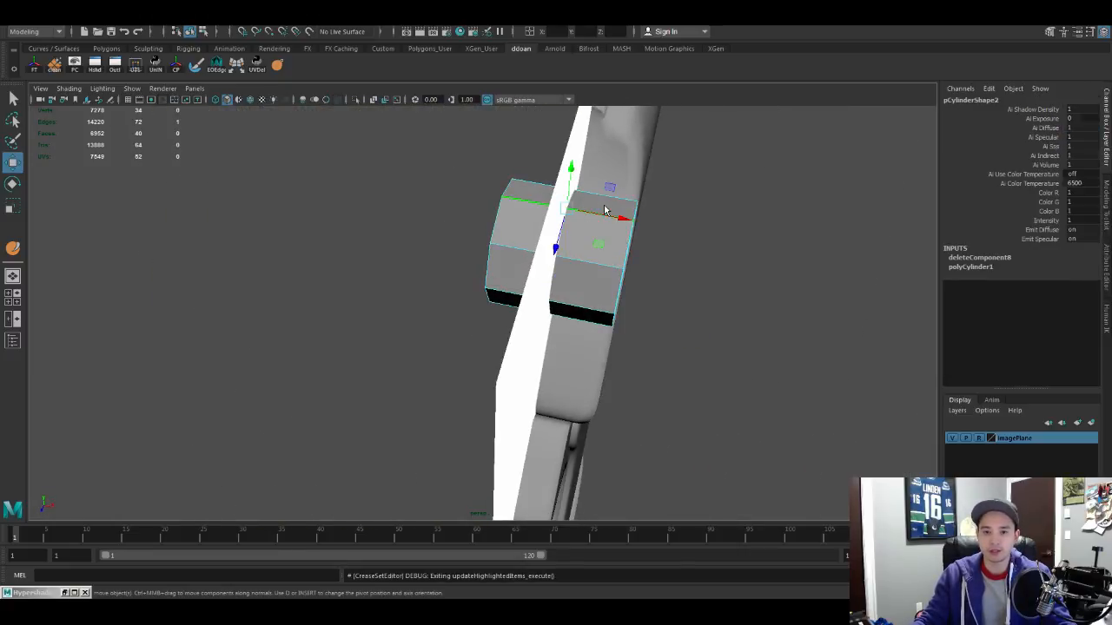
pyautogui.click(582, 254)
pyautogui.keyDown('alt'); pyautogui.moveTo(582, 254); pyautogui.dragTo(568, 251); pyautogui.keyUp('alt')
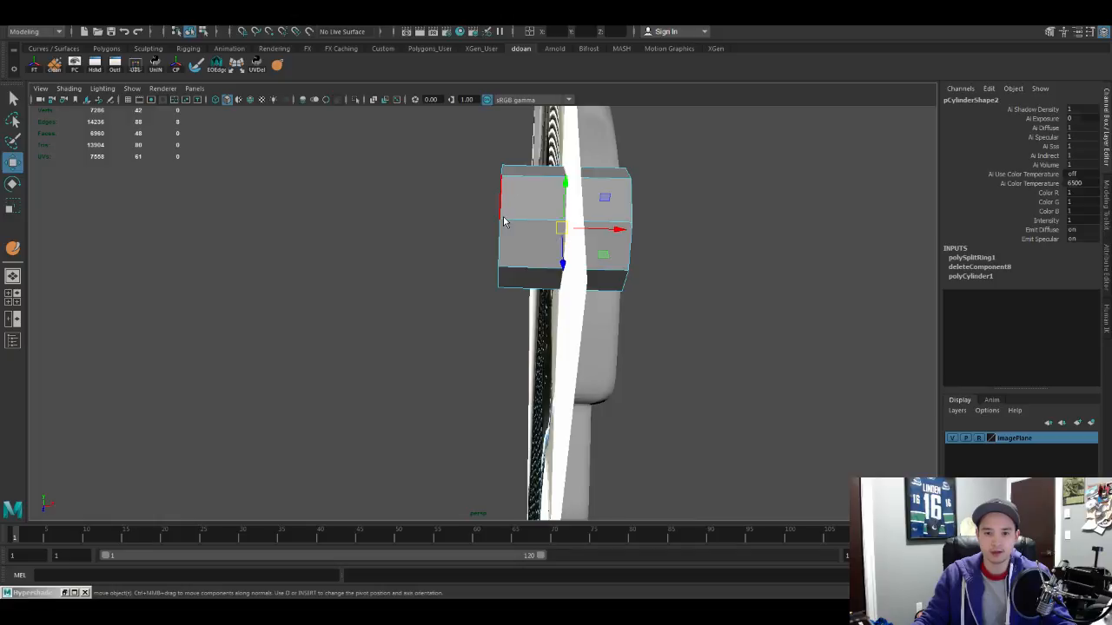
pyautogui.press('F11')
pyautogui.moveTo(451, 128); pyautogui.dragTo(525, 353)
pyautogui.press('Delete')
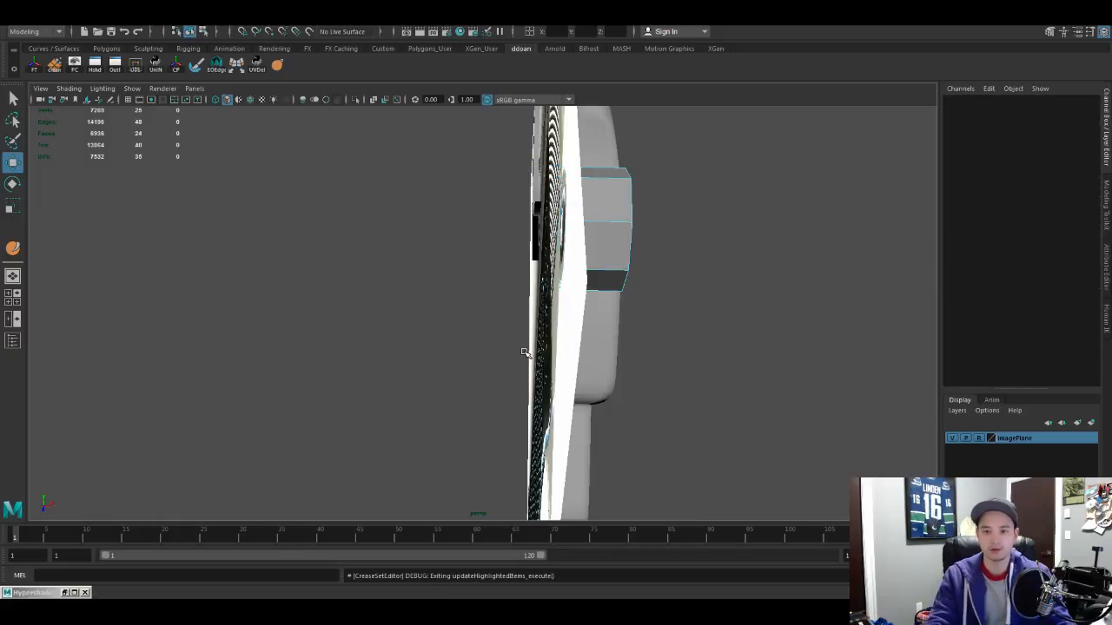
pyautogui.keyDown('alt'); pyautogui.moveTo(512, 315); pyautogui.dragTo(642, 282); pyautogui.keyUp('alt')
pyautogui.press('F8')
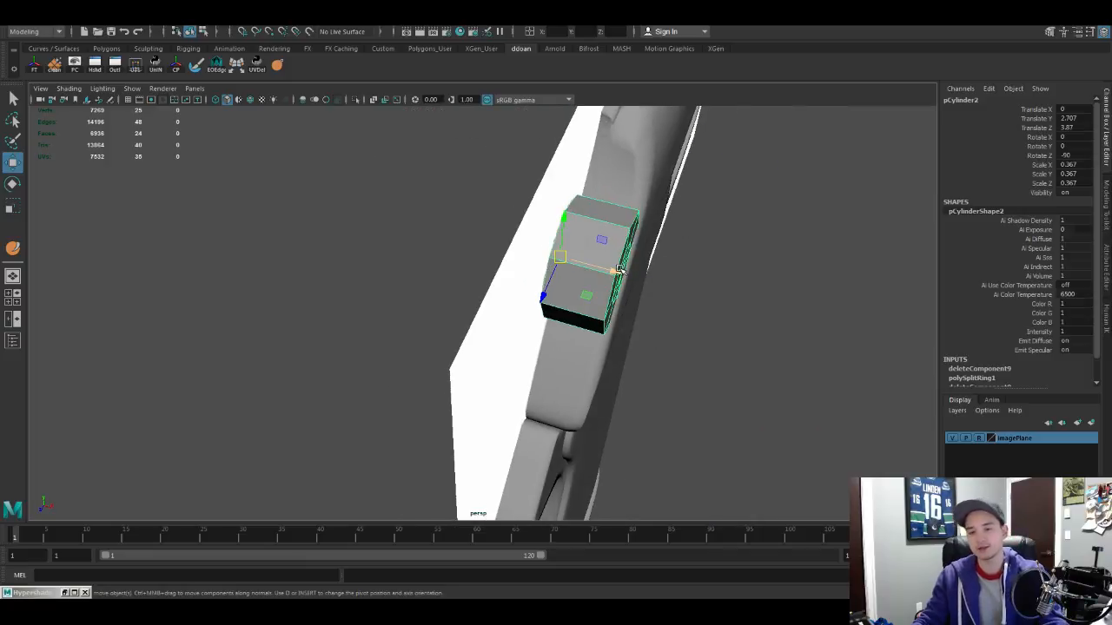
# Step: Move the cylinder's outer cap vertices inward along X to about half its width, making the hammer thinner
pyautogui.press('F9')
pyautogui.keyDown('alt'); pyautogui.moveTo(623, 241); pyautogui.dragTo(633, 350); pyautogui.keyUp('alt')
pyautogui.moveTo(691, 375); pyautogui.dragTo(605, 169)
pyautogui.keyDown('alt'); pyautogui.moveTo(606, 168); pyautogui.dragTo(658, 238); pyautogui.keyUp('alt')
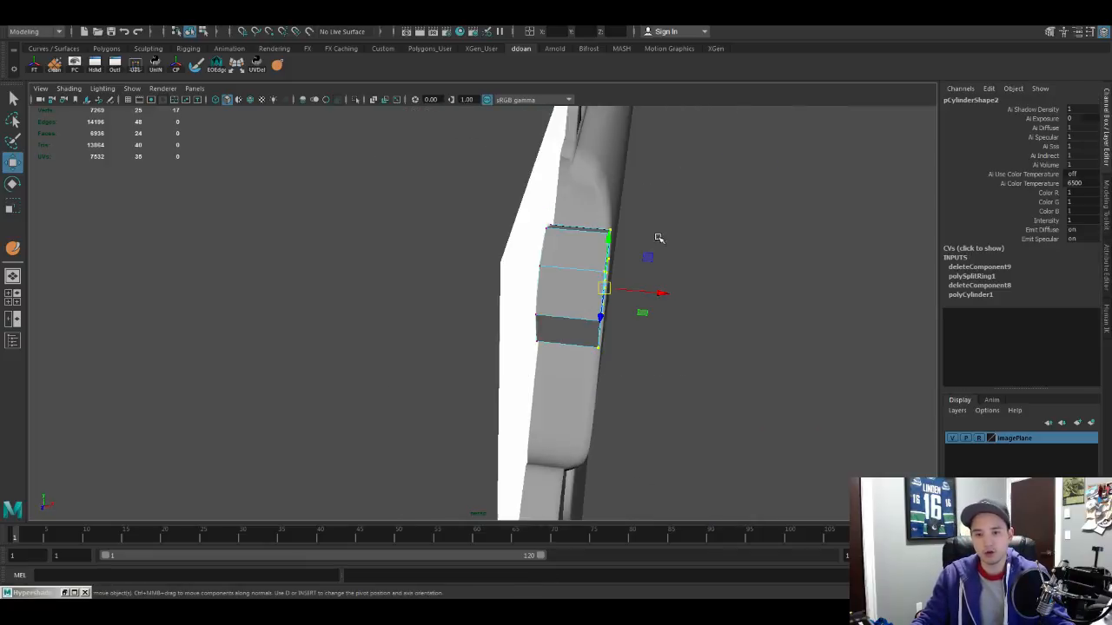
pyautogui.moveTo(666, 290); pyautogui.dragTo(635, 291)
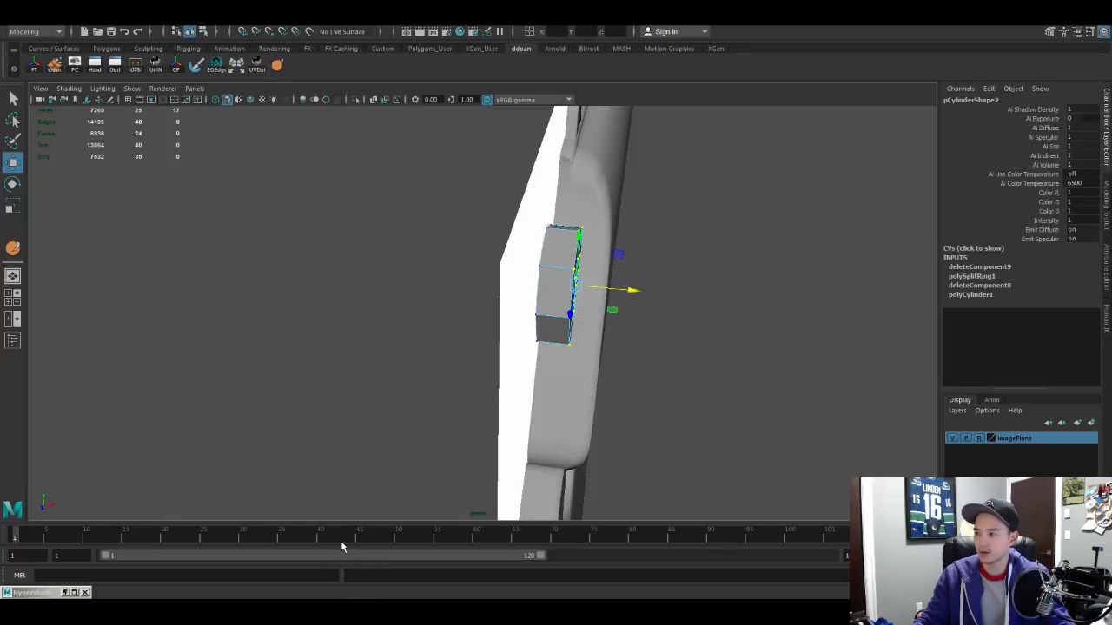
pyautogui.keyDown('alt'); pyautogui.moveTo(681, 361); pyautogui.dragTo(539, 347); pyautogui.keyUp('alt')
pyautogui.press('F8')
pyautogui.keyDown('alt'); pyautogui.moveTo(517, 346); pyautogui.dragTo(543, 332, button='right'); pyautogui.keyUp('alt')
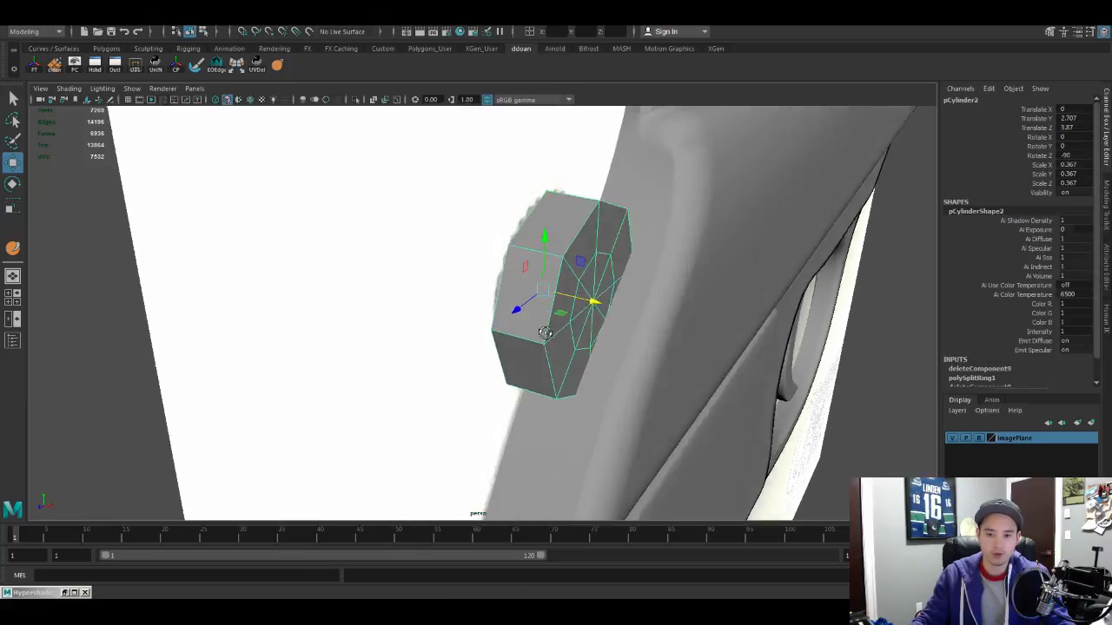
# Step: Delete the inner ring of triangular faces on the cylinder's cap to open the hammer's central hole
pyautogui.keyDown('alt'); pyautogui.moveTo(544, 333); pyautogui.dragTo(554, 305); pyautogui.keyUp('alt')
pyautogui.press('F8')
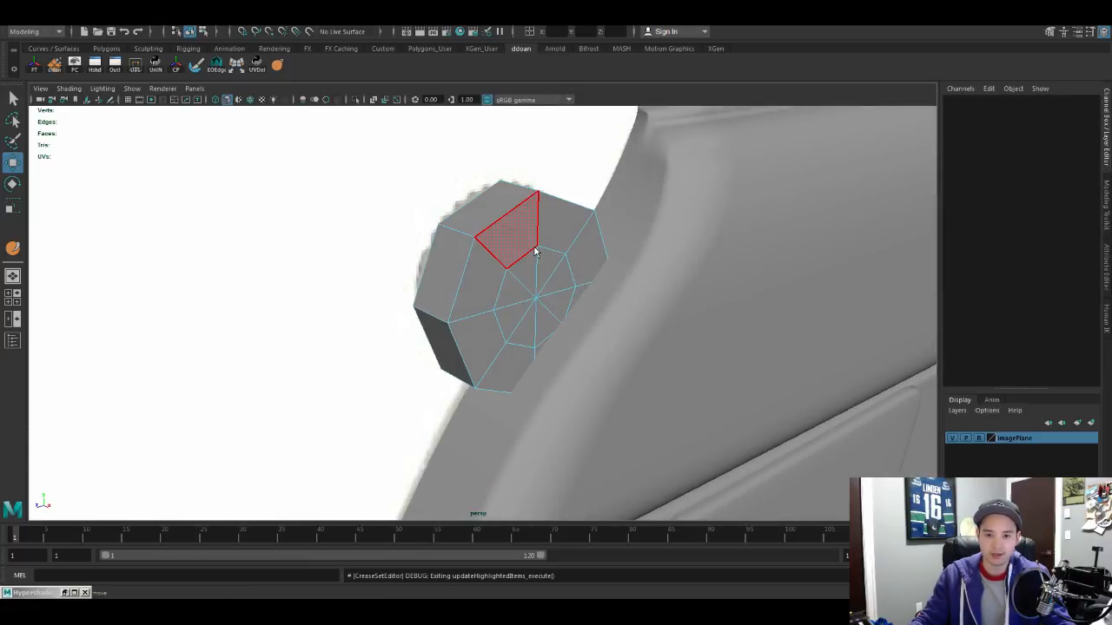
pyautogui.press('F8')
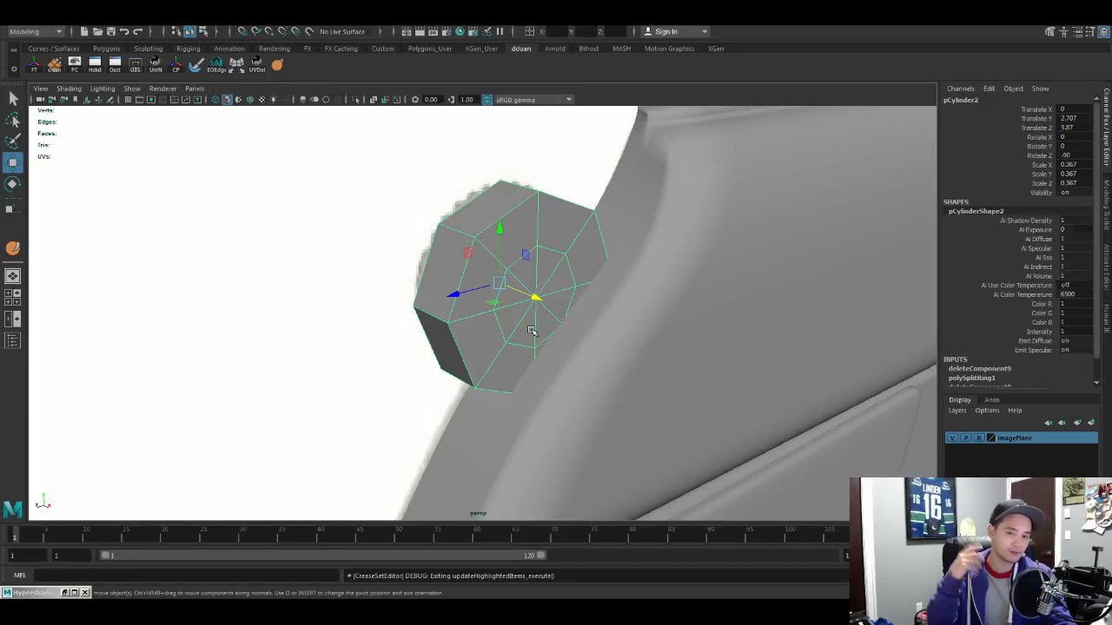
pyautogui.keyDown('alt'); pyautogui.moveTo(591, 312); pyautogui.dragTo(551, 298); pyautogui.keyUp('alt')
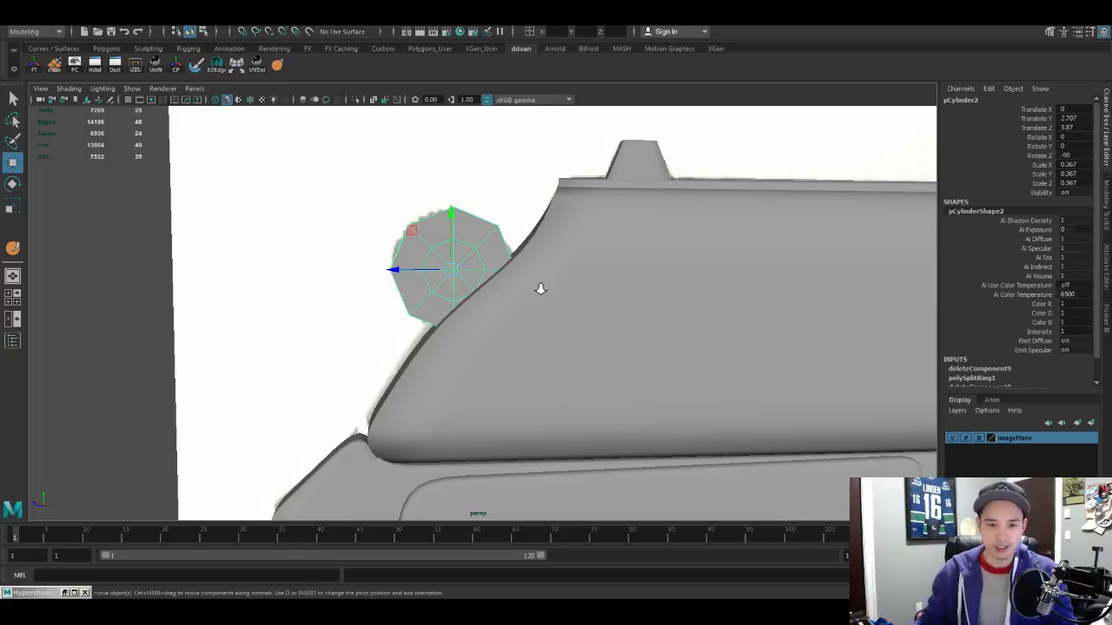
pyautogui.scroll(-2, 540, 289)
pyautogui.keyDown('alt'); pyautogui.moveTo(539, 290); pyautogui.dragTo(561, 299, button='middle'); pyautogui.keyUp('alt')
pyautogui.scroll(3, 561, 299)
pyautogui.press('F11')
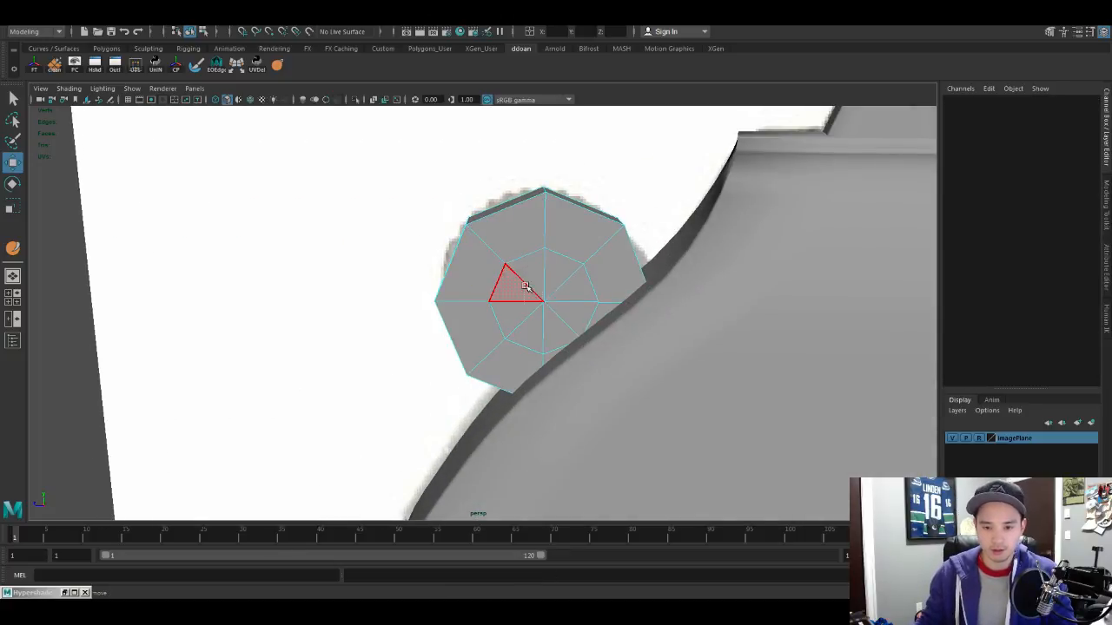
pyautogui.moveTo(509, 276); pyautogui.dragTo(599, 271)
pyautogui.press('Delete')
pyautogui.press('F8')
# Step: Isolate the hammer ring and extrude the hole's border edges by -0.195 in X to form the inner wall
pyautogui.hotkey('ctrl', '1')
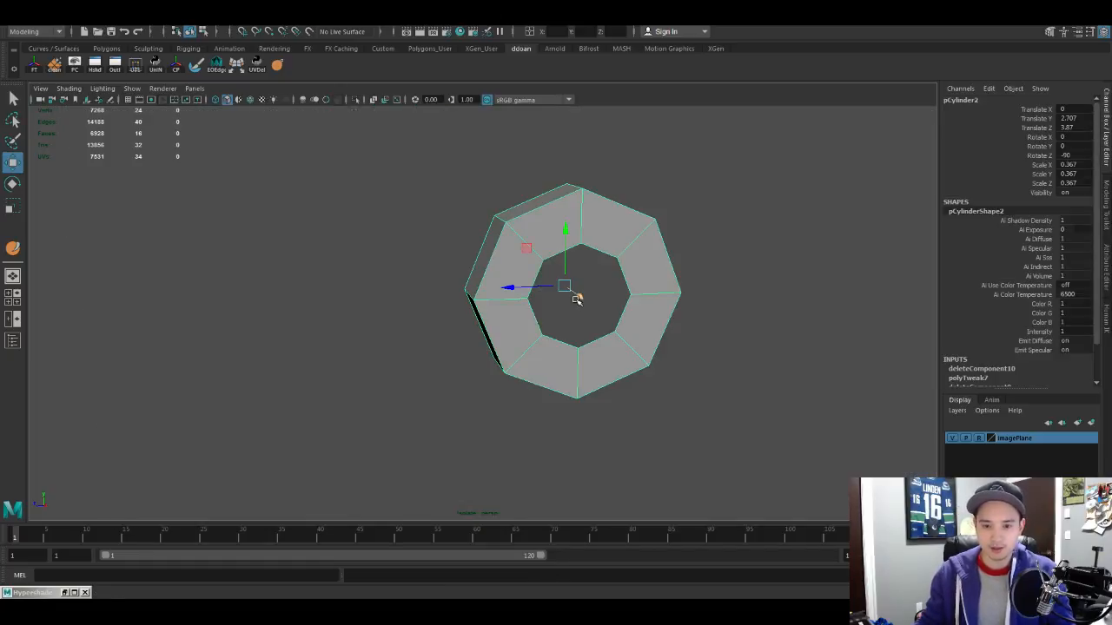
pyautogui.scroll(2, 580, 321)
pyautogui.keyDown('alt'); pyautogui.moveTo(580, 320); pyautogui.dragTo(548, 308); pyautogui.keyUp('alt')
pyautogui.press('F10')
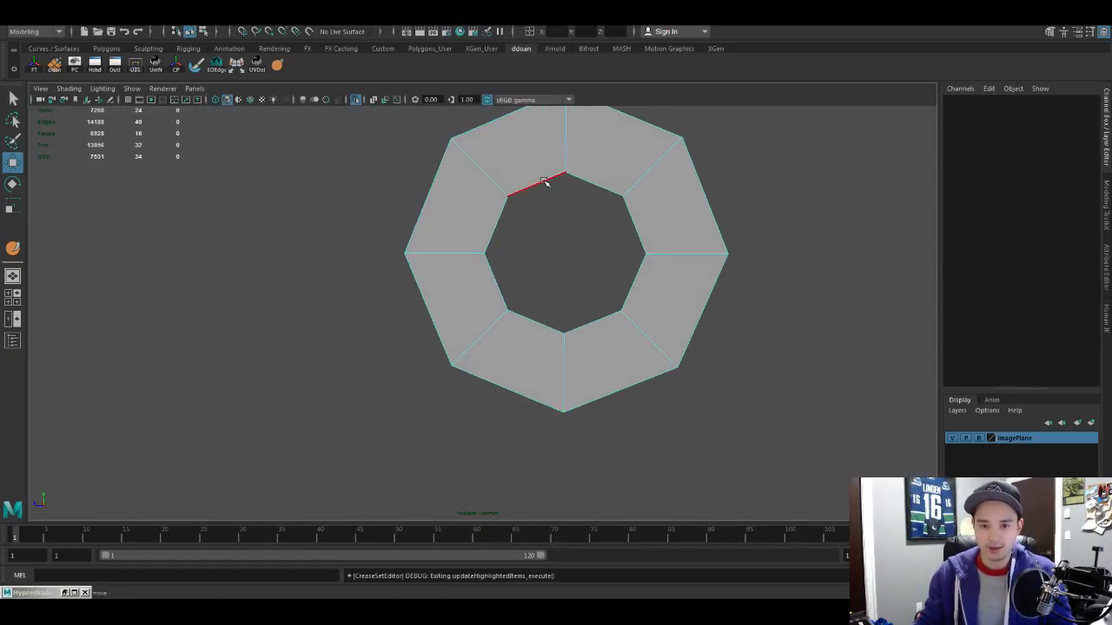
pyautogui.click(593, 196)
pyautogui.doubleClick(640, 277)
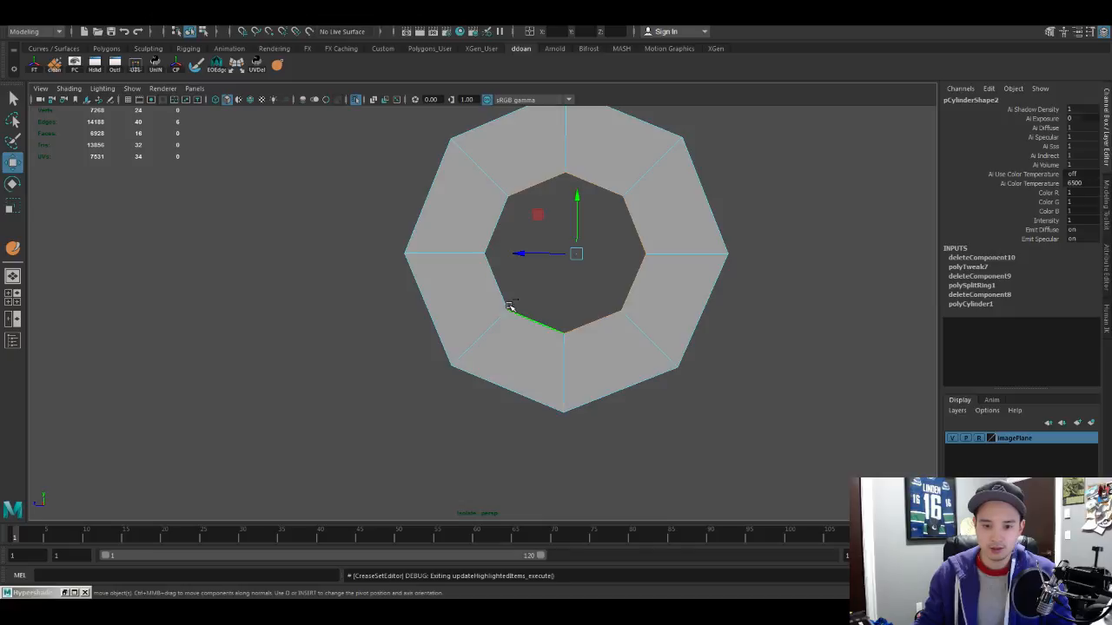
pyautogui.keyDown('alt'); pyautogui.moveTo(496, 235); pyautogui.dragTo(695, 323); pyautogui.keyUp('alt')
pyautogui.hotkey('ctrl', 'e')
pyautogui.keyDown('alt'); pyautogui.moveTo(696, 323); pyautogui.dragTo(592, 287, button='middle'); pyautogui.keyUp('alt')
pyautogui.click(680, 267)
pyautogui.moveTo(565, 346); pyautogui.dragTo(583, 302)
pyautogui.press('w')
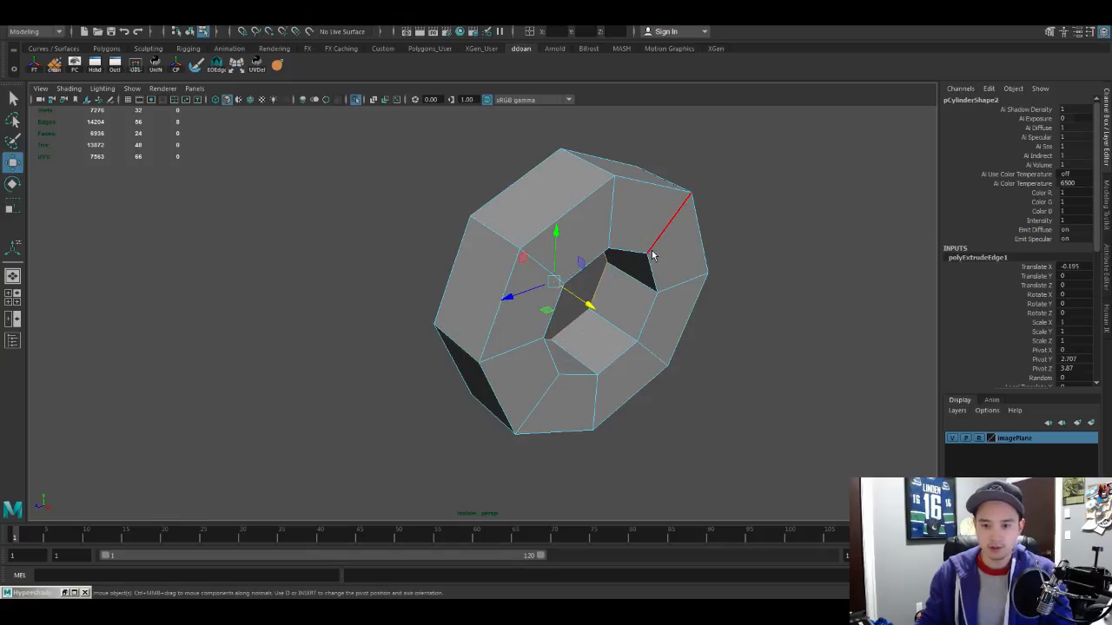
# Step: Check the hammer ring in smooth preview, then show the rest of the pistol again and view the hole against the photo
pyautogui.press('F8')
pyautogui.keyDown('alt'); pyautogui.moveTo(648, 353); pyautogui.dragTo(621, 351); pyautogui.keyUp('alt')
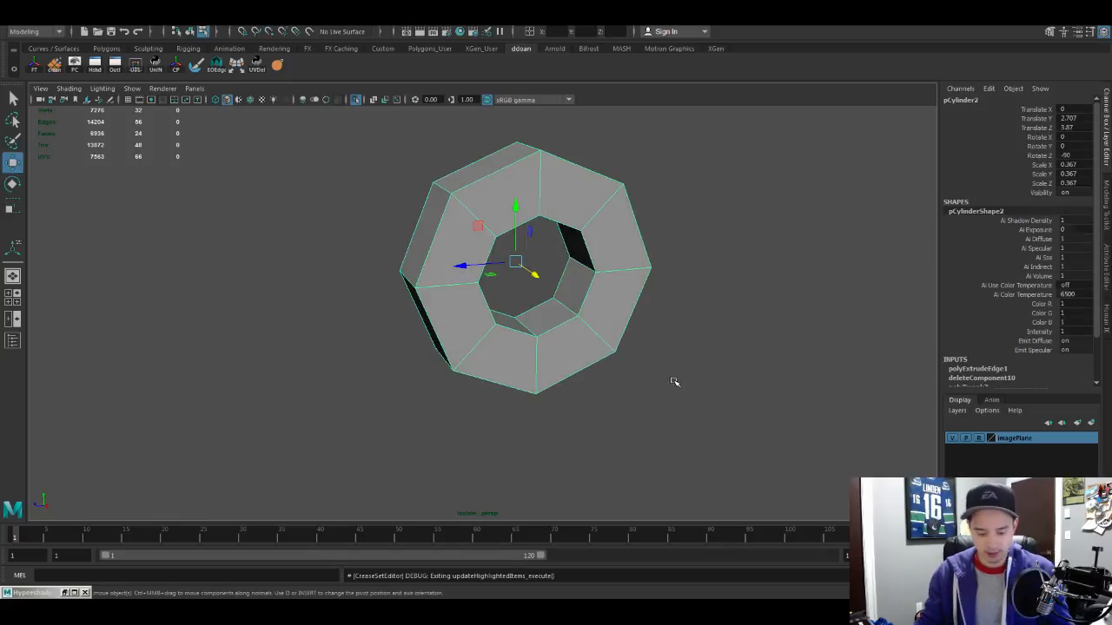
pyautogui.press('3')
pyautogui.press('1')
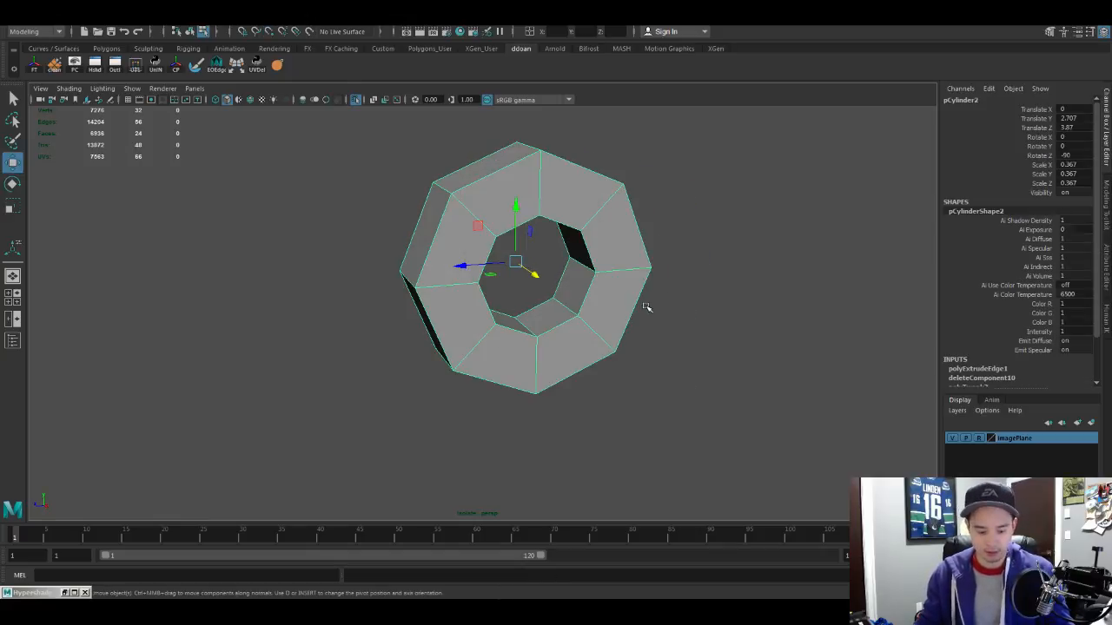
pyautogui.hotkey('ctrl', '1')
pyautogui.keyDown('alt'); pyautogui.moveTo(646, 308); pyautogui.dragTo(594, 308); pyautogui.keyUp('alt')
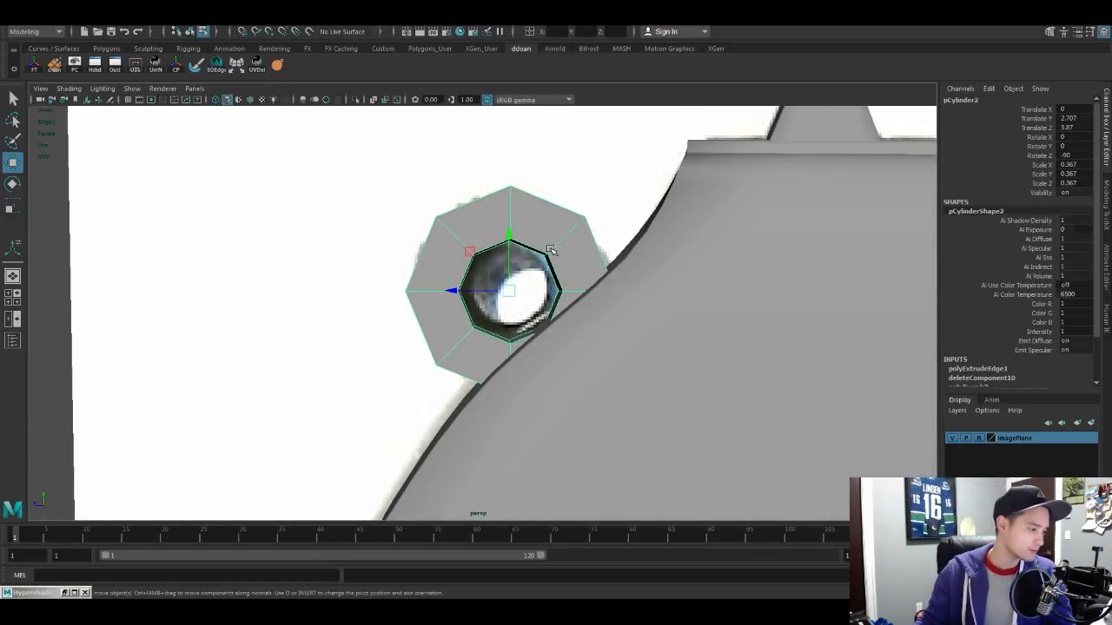
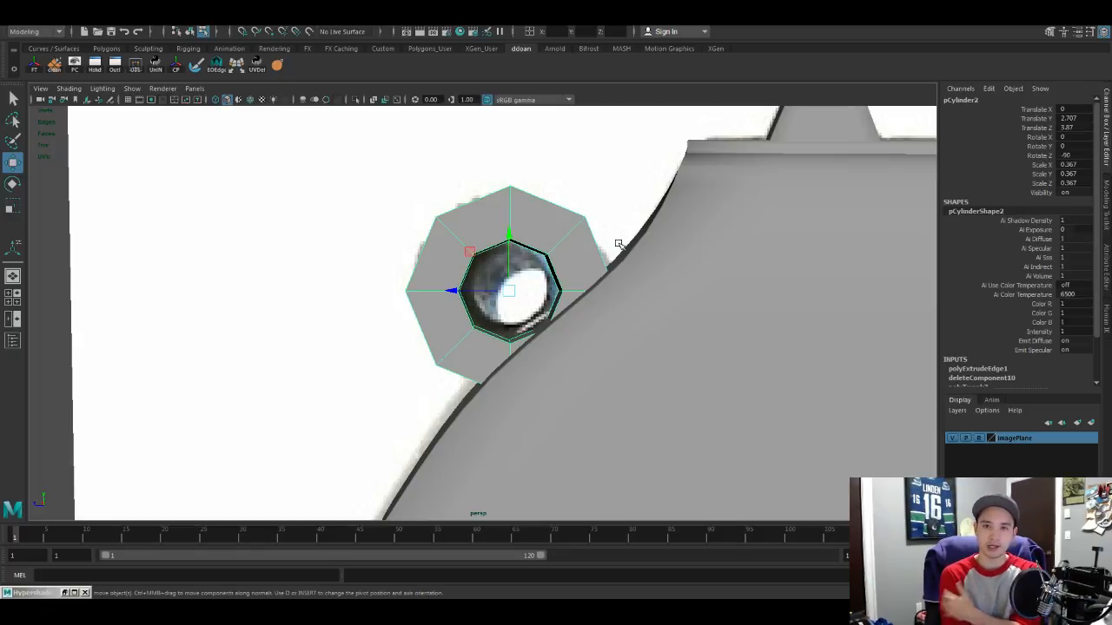
# Step: Crease the outer edge loops on both sides of the hammer ring
pyautogui.keyDown('alt'); pyautogui.moveTo(615, 328); pyautogui.dragTo(491, 268); pyautogui.keyUp('alt')
pyautogui.moveTo(494, 251); pyautogui.dragTo(481, 214, button='right')
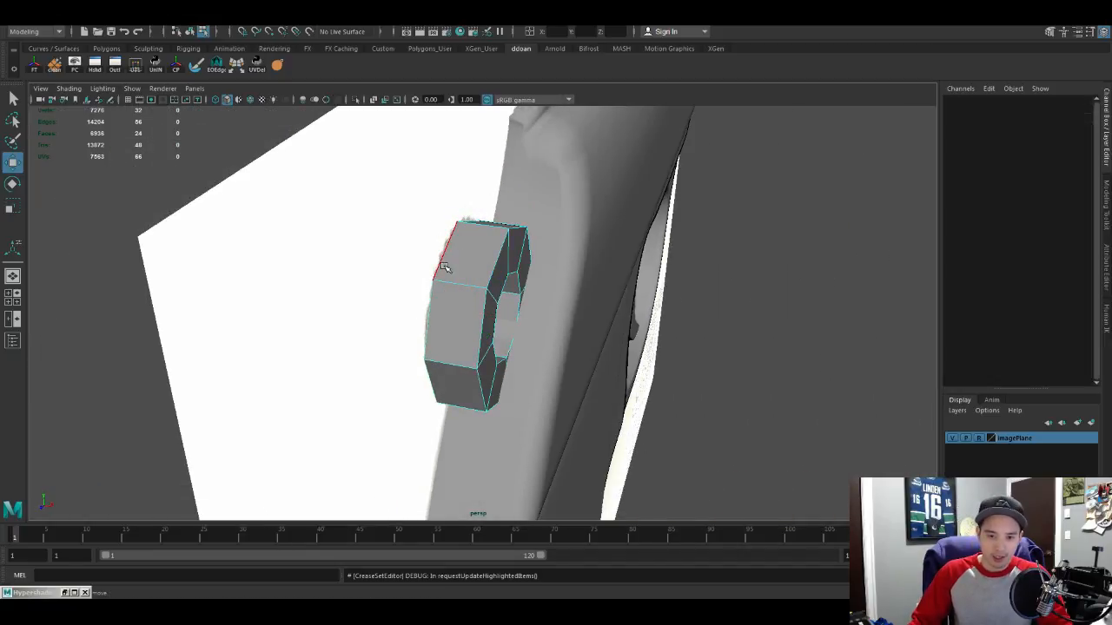
pyautogui.doubleClick(442, 259)
pyautogui.keyDown('alt'); pyautogui.moveTo(489, 264); pyautogui.dragTo(502, 266); pyautogui.keyUp('alt')
pyautogui.keyDown('alt'); pyautogui.moveTo(372, 309); pyautogui.dragTo(425, 273); pyautogui.keyUp('alt')
pyautogui.doubleClick(499, 229)
pyautogui.keyDown('alt'); pyautogui.moveTo(569, 251); pyautogui.dragTo(651, 243); pyautogui.keyUp('alt')
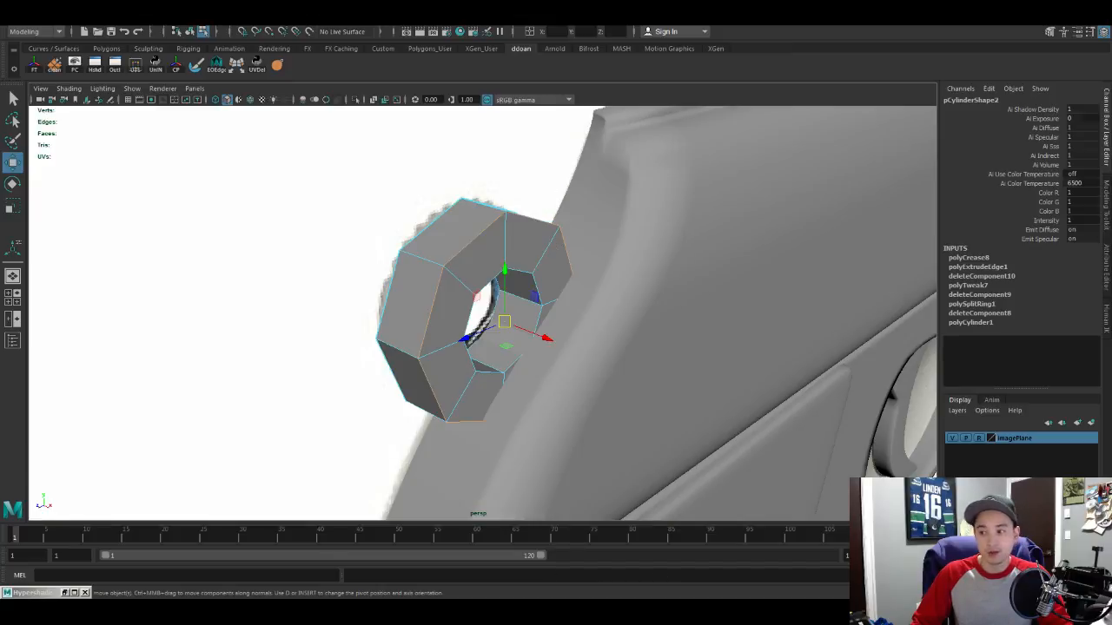
# Step: Crease the edge loops at both ends of the ring's central hole and display the ring in smooth preview
pyautogui.keyDown('alt'); pyautogui.moveTo(628, 322); pyautogui.dragTo(596, 343); pyautogui.keyUp('alt')
pyautogui.doubleClick(524, 239)
pyautogui.press('g')
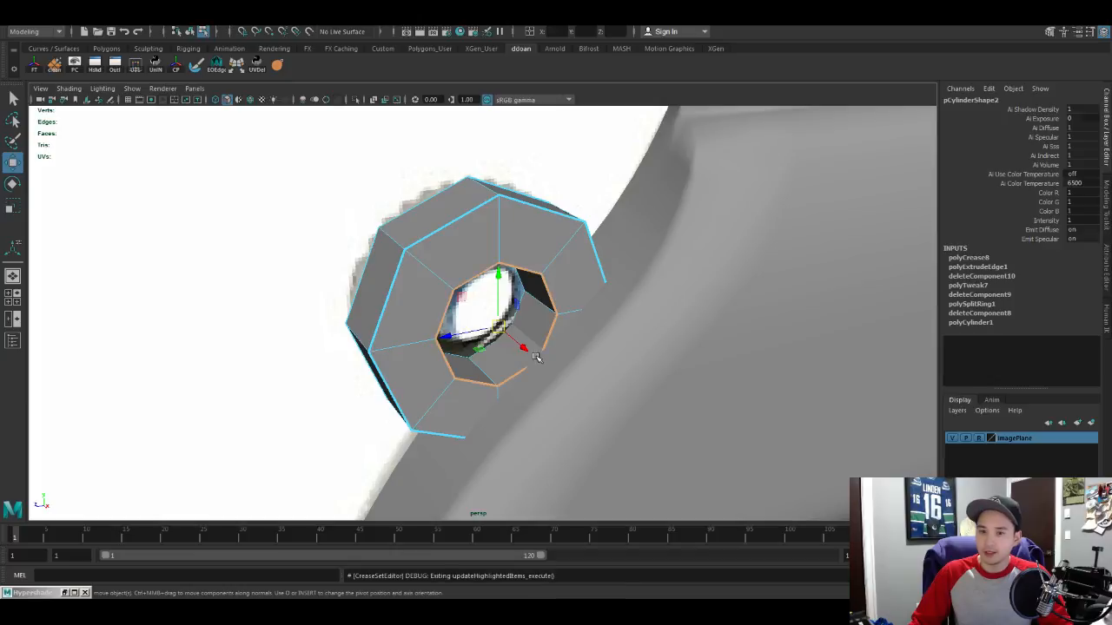
pyautogui.keyDown('alt'); pyautogui.moveTo(469, 287); pyautogui.dragTo(519, 279, button='right'); pyautogui.keyUp('alt')
pyautogui.doubleClick(524, 266)
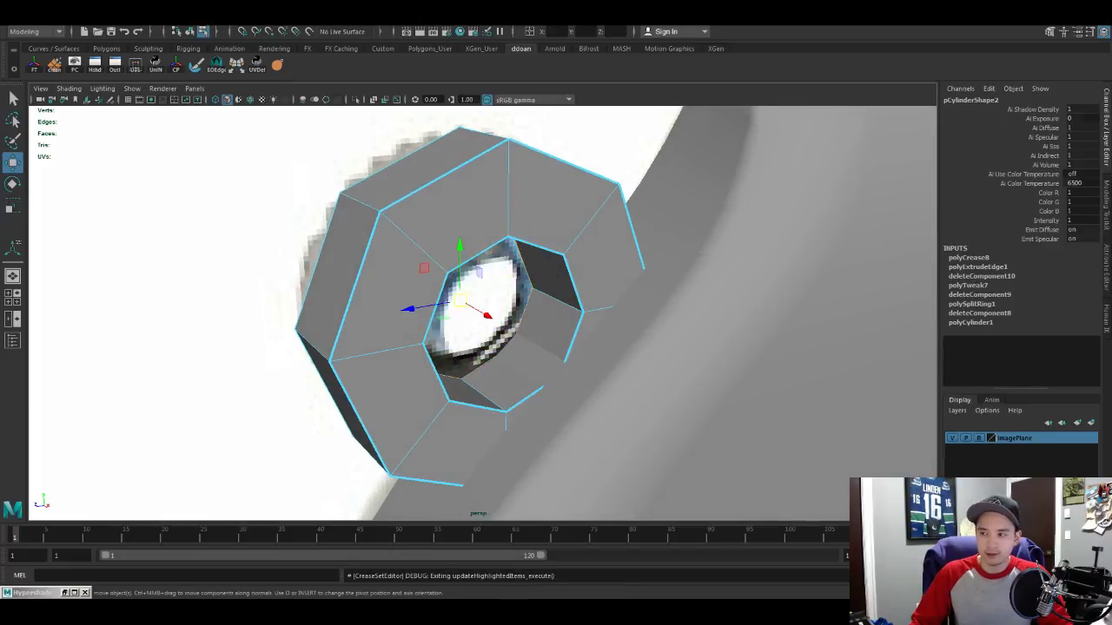
pyautogui.keyDown('alt'); pyautogui.moveTo(448, 271); pyautogui.dragTo(431, 241); pyautogui.keyUp('alt')
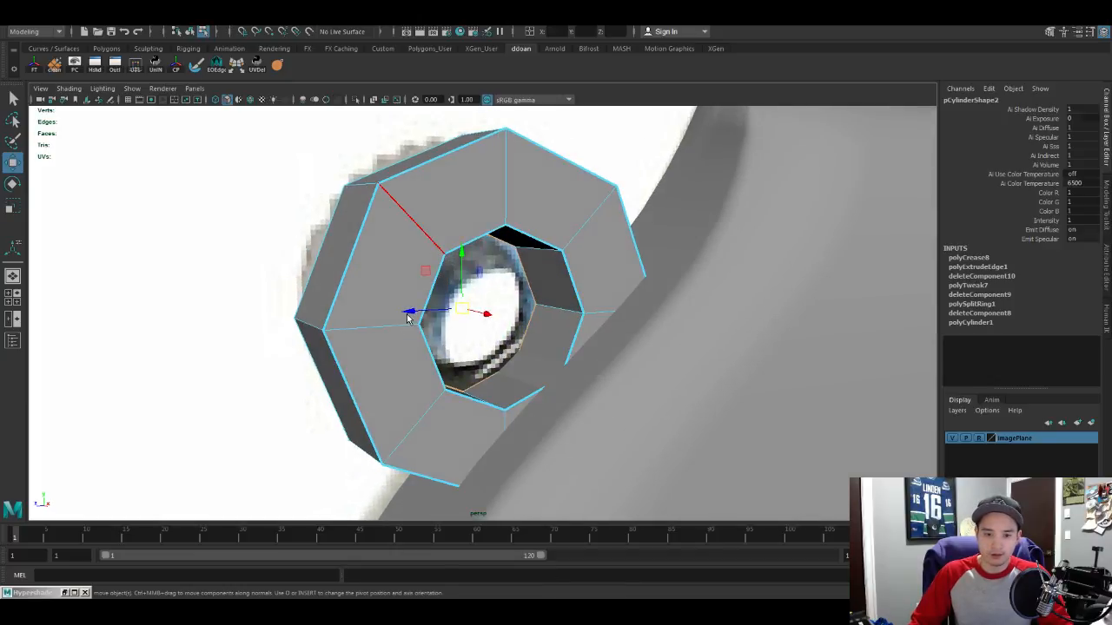
pyautogui.press('F8')
pyautogui.keyDown('alt'); pyautogui.moveTo(408, 321); pyautogui.dragTo(550, 426); pyautogui.keyUp('alt')
pyautogui.press('3')
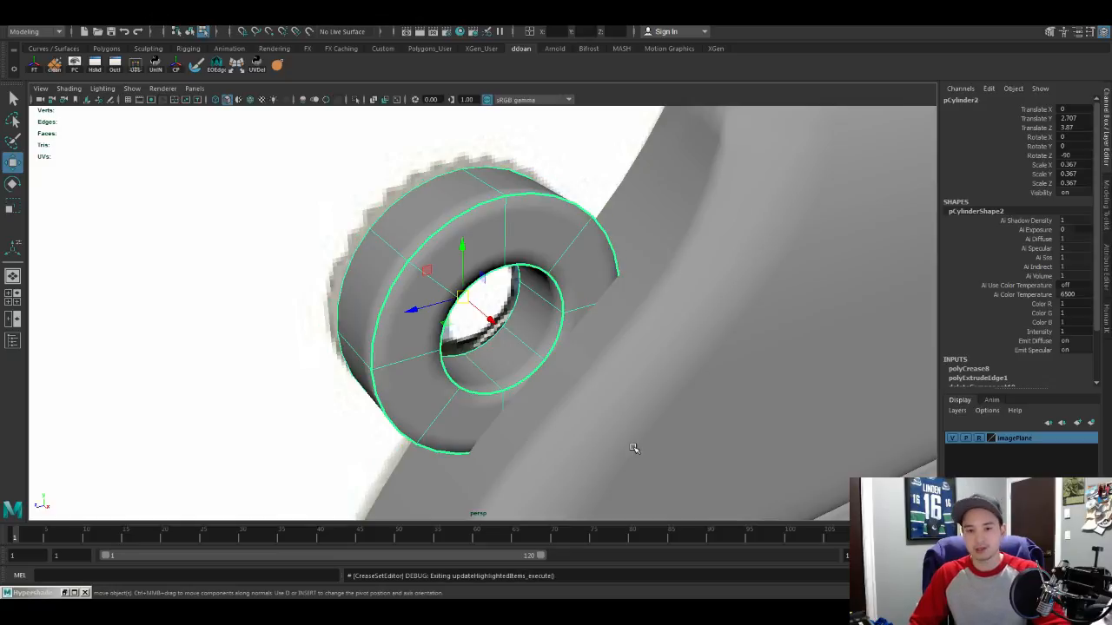
# Step: Compare the smoothed hammer ring's outline and hole with the hammer in the reference photo from the side view
pyautogui.keyDown('alt'); pyautogui.moveTo(608, 331); pyautogui.dragTo(599, 318); pyautogui.keyUp('alt')
pyautogui.scroll(-3, 593, 316)
pyautogui.keyDown('alt'); pyautogui.moveTo(593, 316); pyautogui.dragTo(566, 304); pyautogui.keyUp('alt')
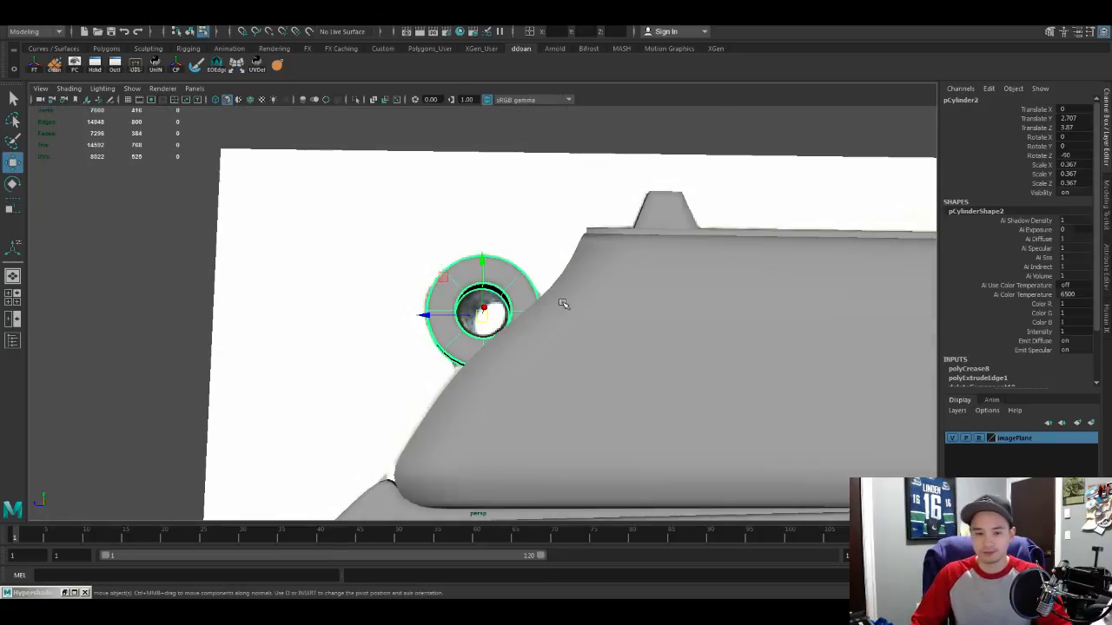
pyautogui.scroll(3, 565, 305)
pyautogui.scroll(-3, 603, 339)
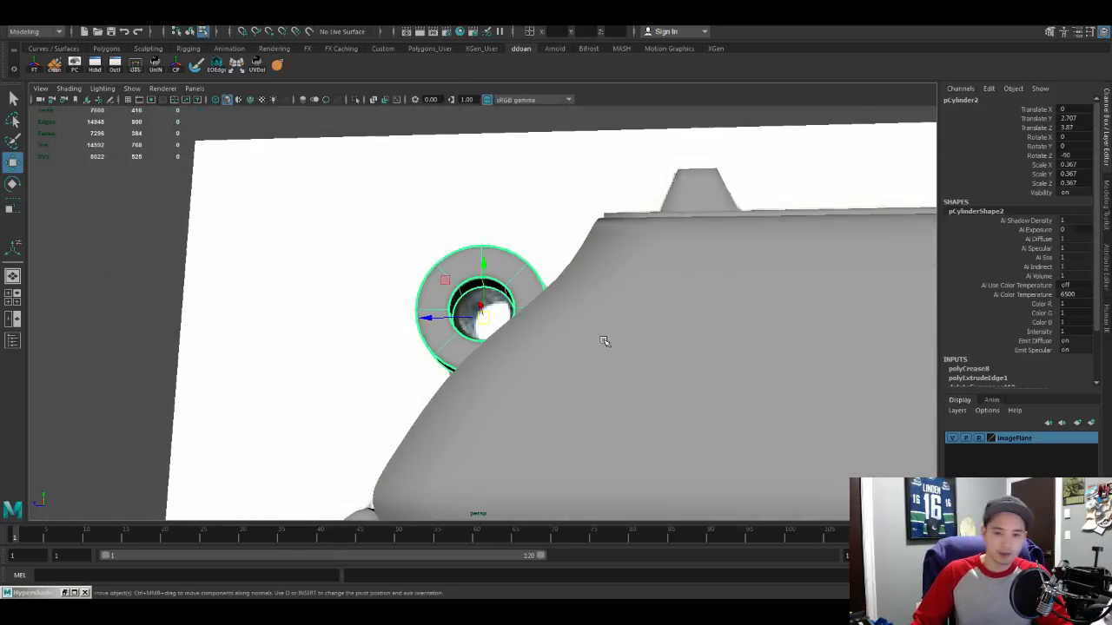
pyautogui.keyDown('alt'); pyautogui.moveTo(603, 339); pyautogui.dragTo(617, 372); pyautogui.keyUp('alt')
pyautogui.press('space')
pyautogui.press('space')
pyautogui.scroll(5, 629, 365)
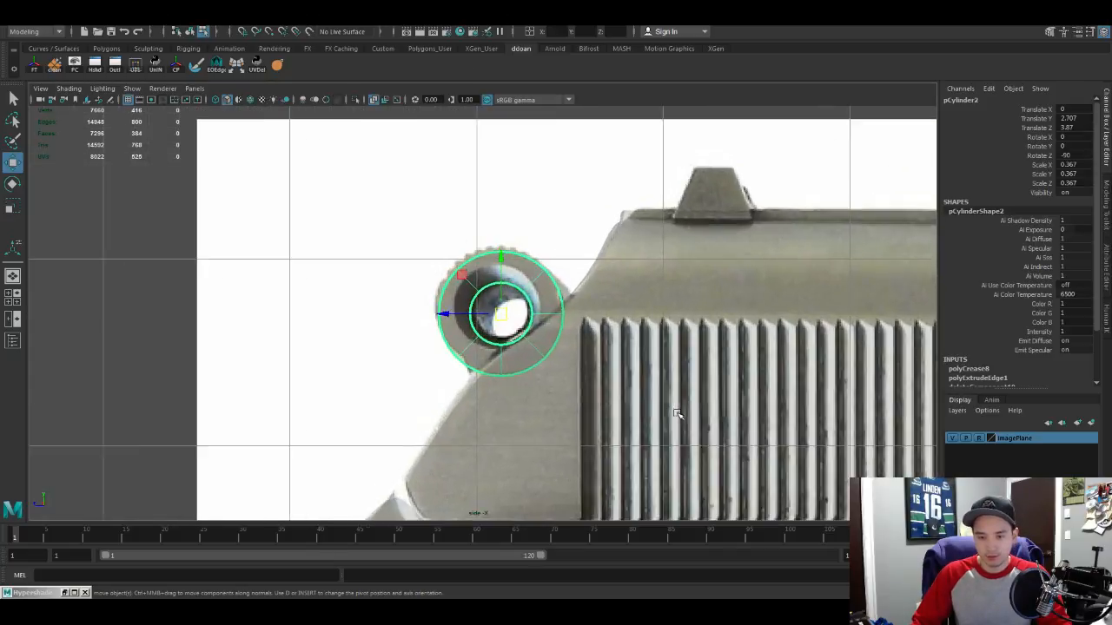
pyautogui.keyDown('alt'); pyautogui.moveTo(609, 330); pyautogui.dragTo(599, 320, button='middle'); pyautogui.keyUp('alt')
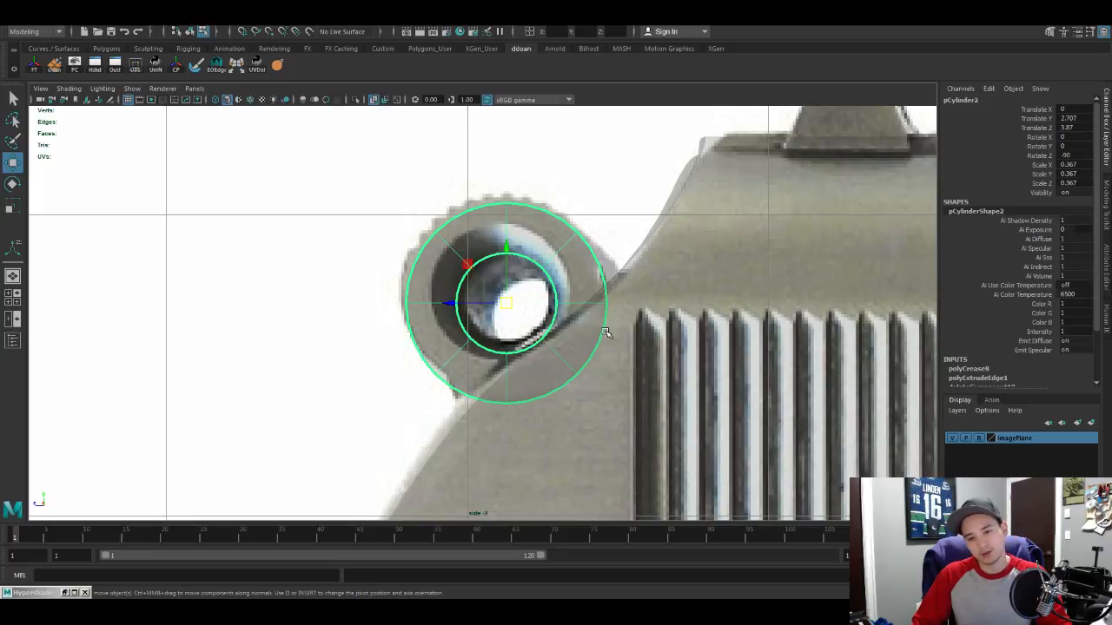
# Step: Pull the hammer ring's outer vertices on the slide-facing side farther into the slide in the side view
pyautogui.keyDown('alt'); pyautogui.moveTo(550, 364); pyautogui.dragTo(564, 348, button='middle'); pyautogui.keyUp('alt')
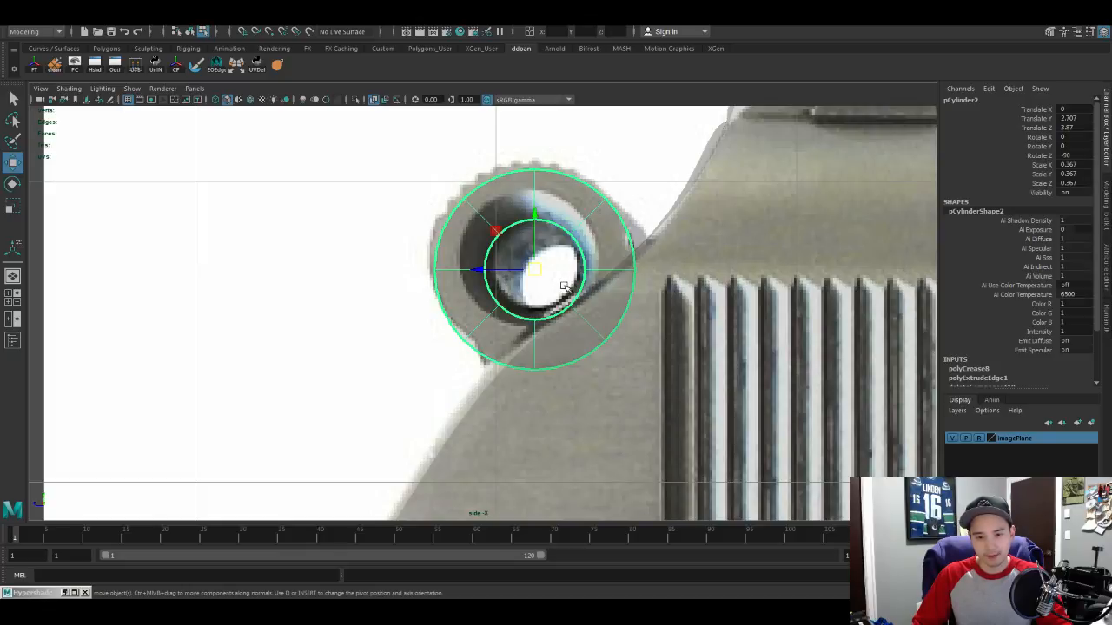
pyautogui.keyDown('alt'); pyautogui.moveTo(560, 418); pyautogui.dragTo(554, 454, button='middle'); pyautogui.keyUp('alt')
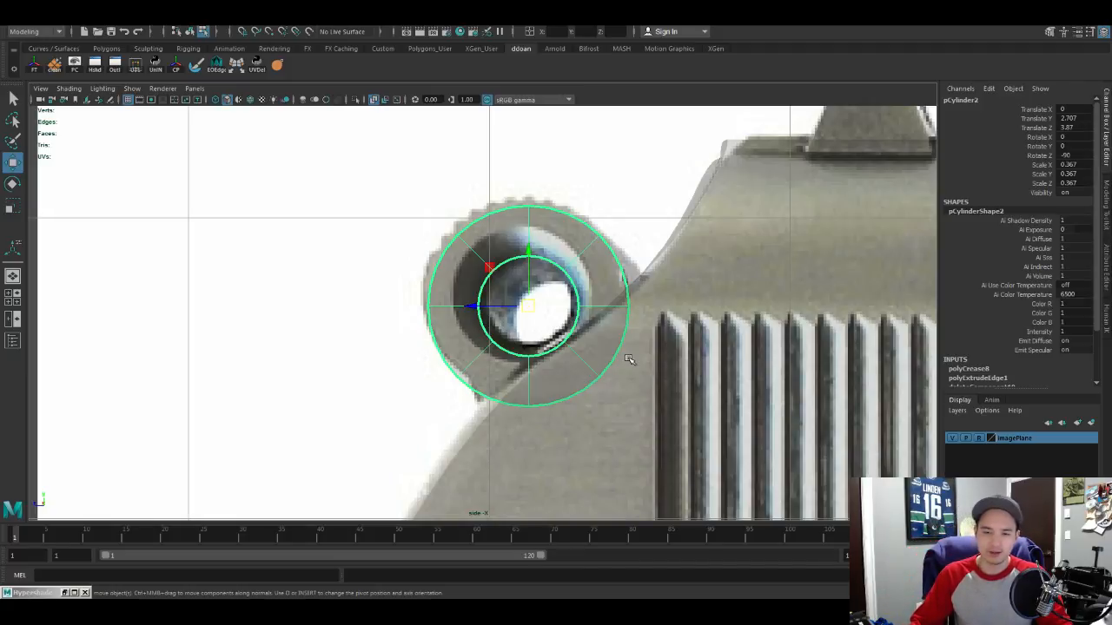
pyautogui.press('F9')
pyautogui.click(627, 301)
pyautogui.moveTo(627, 300); pyautogui.dragTo(677, 315)
pyautogui.keyDown('alt'); pyautogui.moveTo(677, 316); pyautogui.dragTo(699, 290, button='middle'); pyautogui.keyUp('alt')
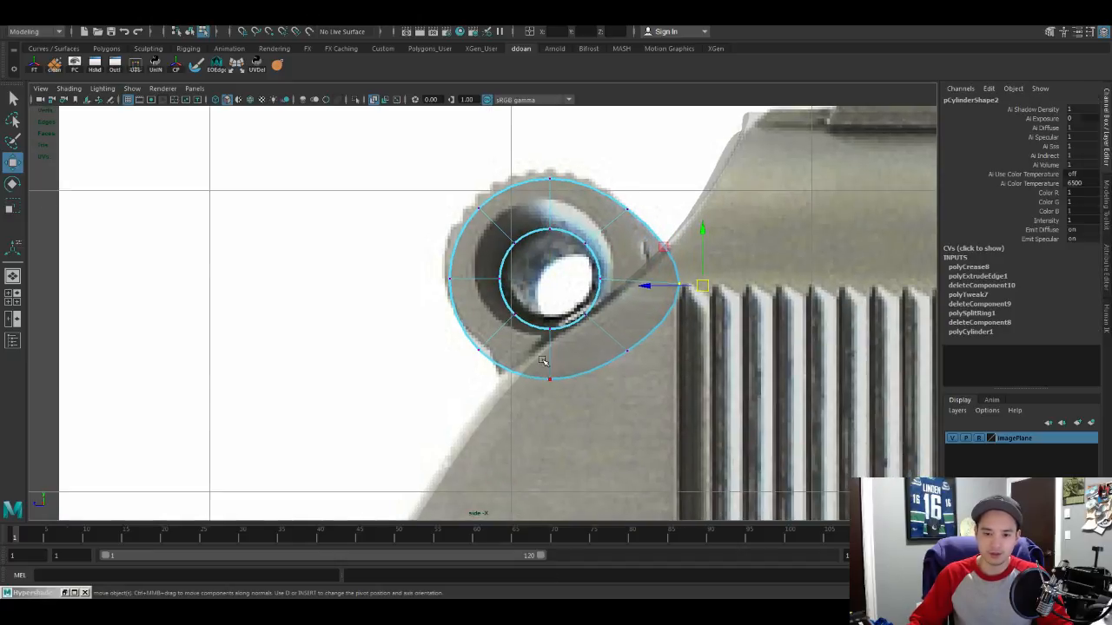
# Step: Try to pull the ring's lowest outer vertices downward, and undo the move
pyautogui.click(550, 388)
pyautogui.moveTo(550, 388); pyautogui.dragTo(543, 408)
pyautogui.hotkey('ctrl', 'z')
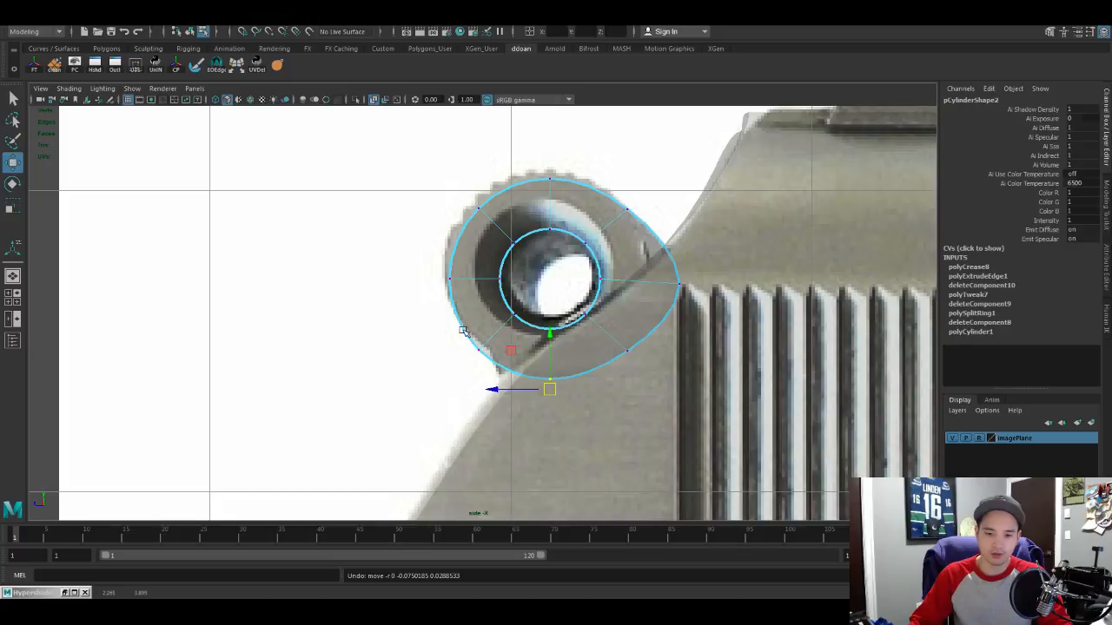
# Step: Cut a new edge with Multi-Cut from the ring's lower rear outline, near the photo's notch, to the central hole
pyautogui.click(479, 348)
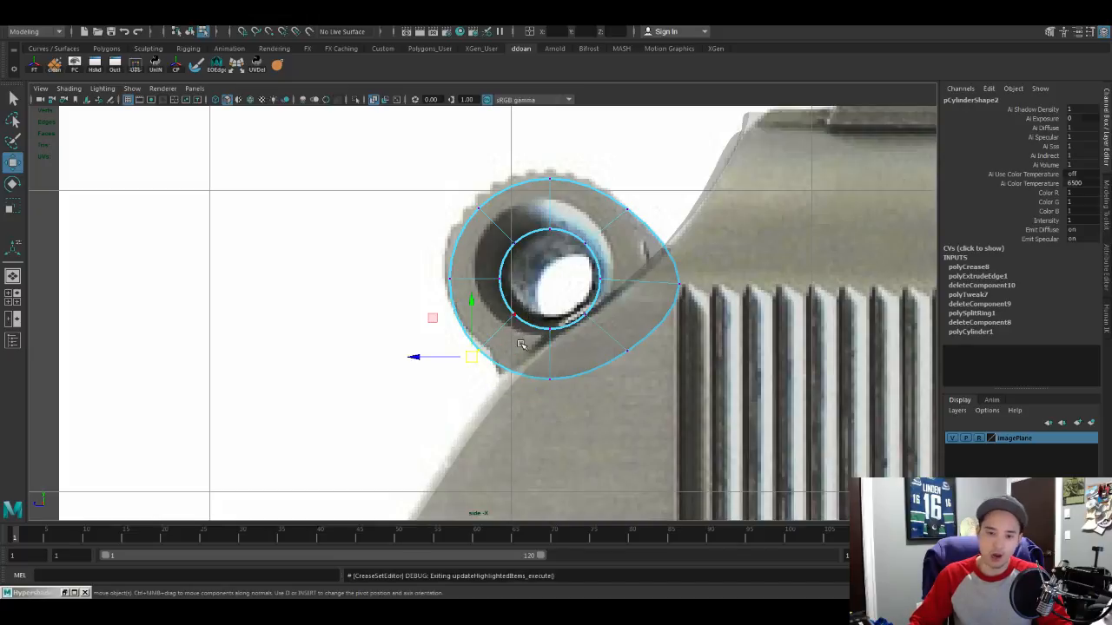
pyautogui.hotkey('ctrl', 'shift', 'x')
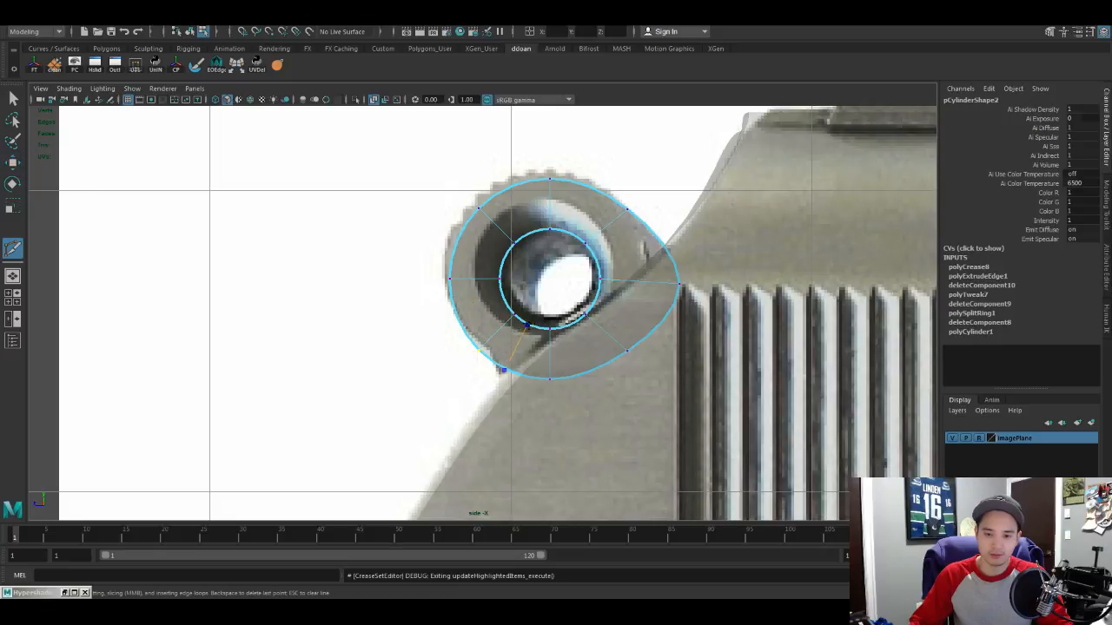
pyautogui.click(510, 373)
pyautogui.click(529, 327)
pyautogui.press('w')
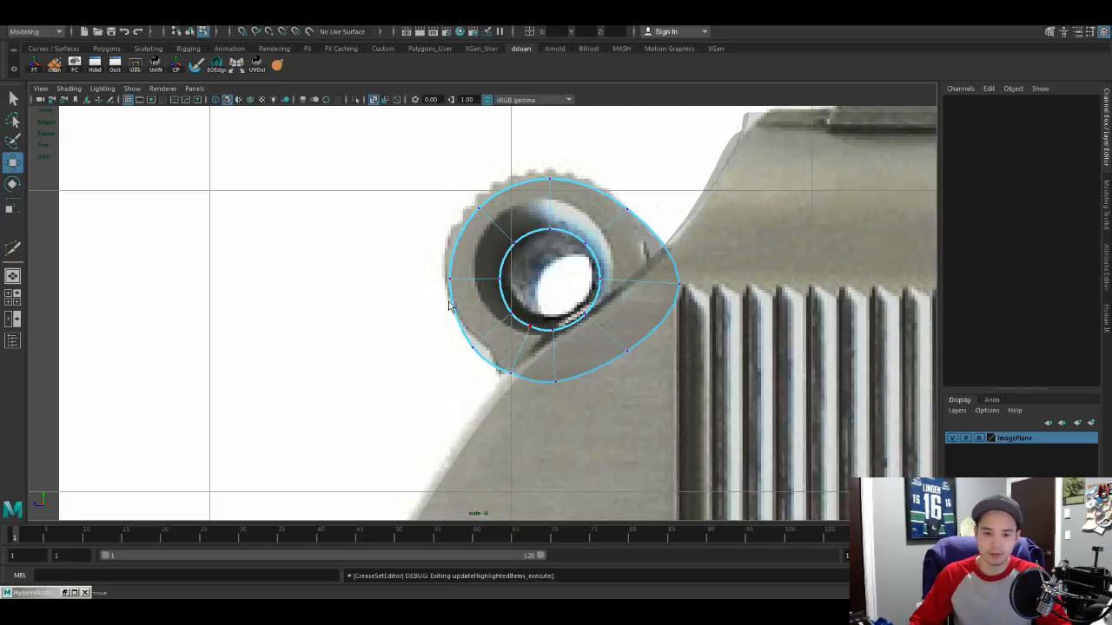
# Step: Try to reposition the outer vertices around the new cut, and undo the moves
pyautogui.click(511, 376)
pyautogui.moveTo(513, 376); pyautogui.dragTo(489, 348)
pyautogui.hotkey('ctrl', 'z')
pyautogui.click(469, 350)
pyautogui.hotkey('ctrl', 'z')
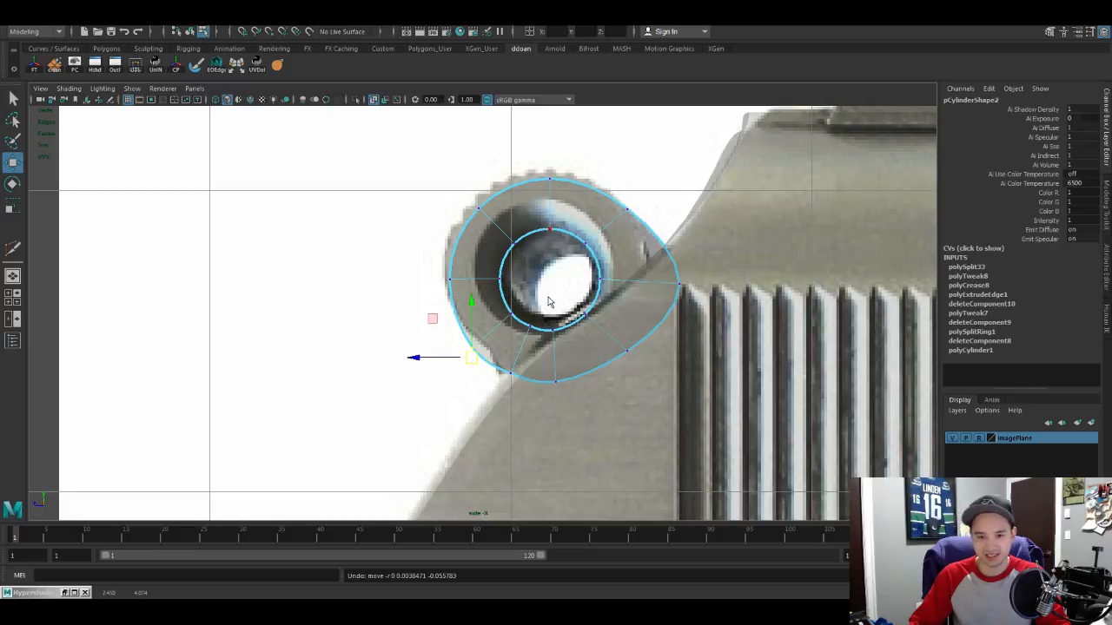
# Step: Scale the hammer uniformly to 0.355 and move it to Translate Y 2.738 and Z 3.884 to fit the photo
pyautogui.press('F8')
pyautogui.press('r')
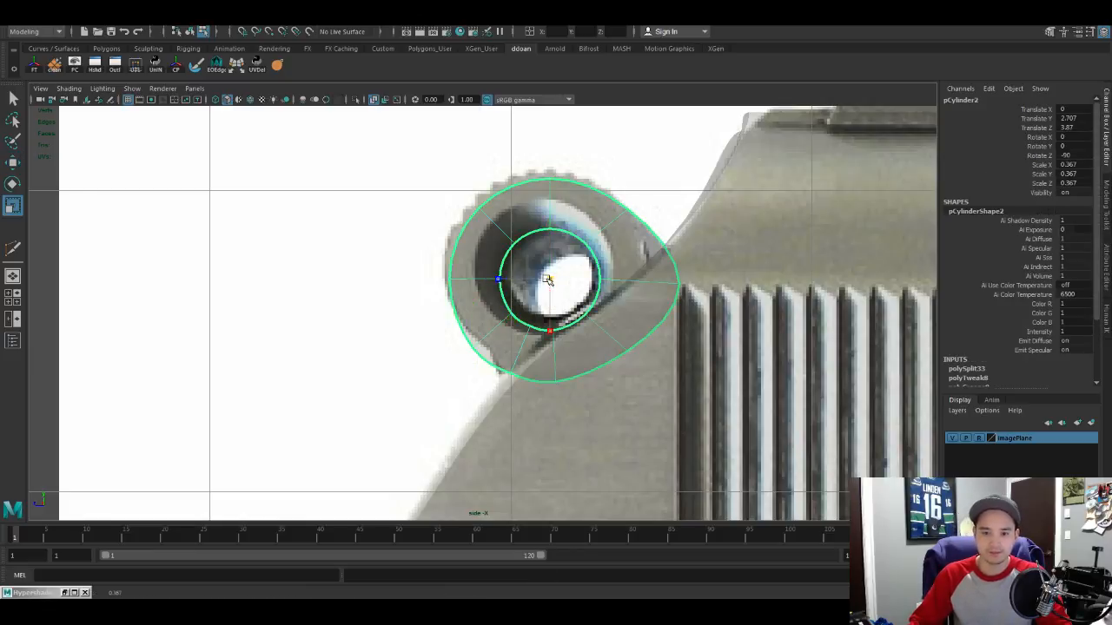
pyautogui.moveTo(549, 279)
pyautogui.mouseDown()
pyautogui.moveTo(532, 280)
pyautogui.moveTo(541, 275)
pyautogui.mouseUp()
pyautogui.press('w')
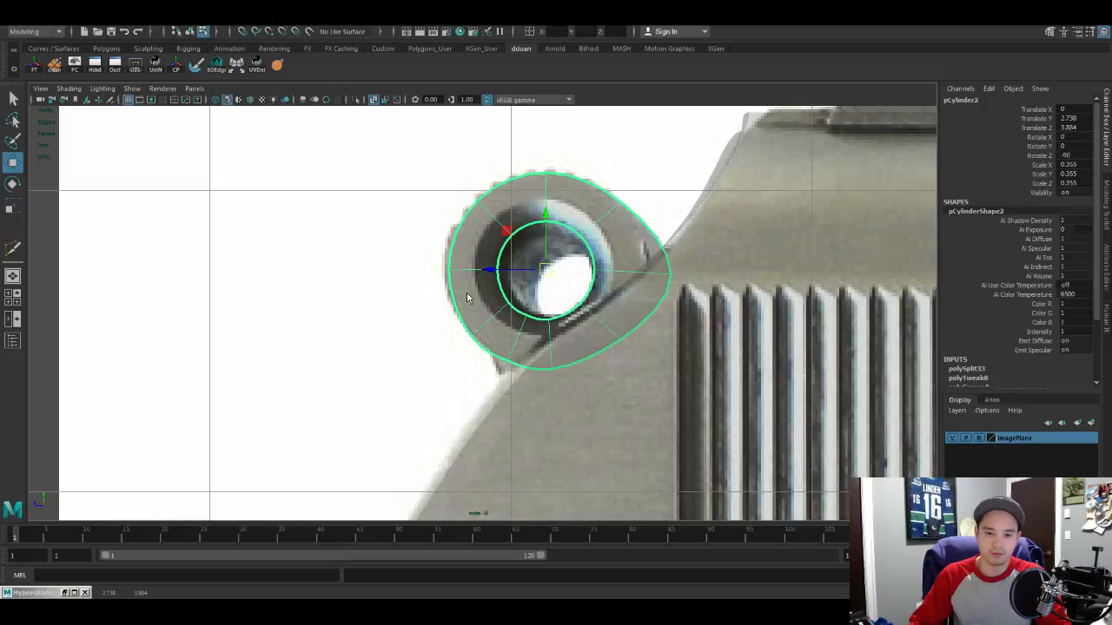
# Step: Pull the hammer's lowest outer vertices down and rearward into the slide to form its tail
pyautogui.moveTo(465, 287); pyautogui.dragTo(410, 287, button='right')
pyautogui.moveTo(533, 398); pyautogui.dragTo(558, 363)
pyautogui.moveTo(545, 377); pyautogui.dragTo(503, 453)
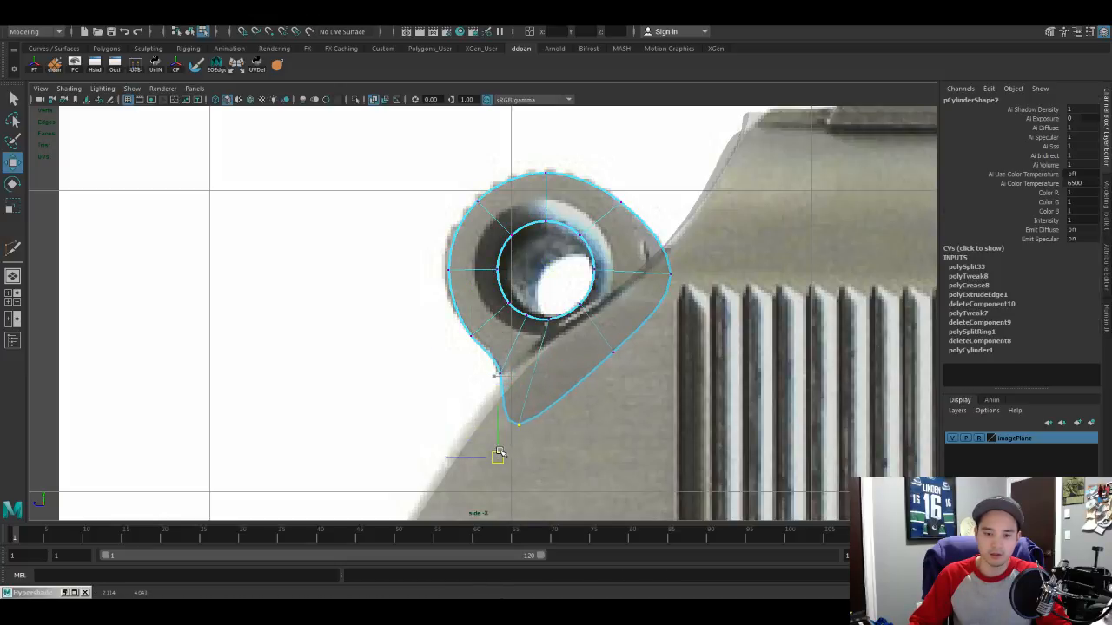
# Step: Try to adjust the notch vertices above the hammer's tail, and undo back to the tail selection
pyautogui.click(493, 369)
pyautogui.click(489, 366)
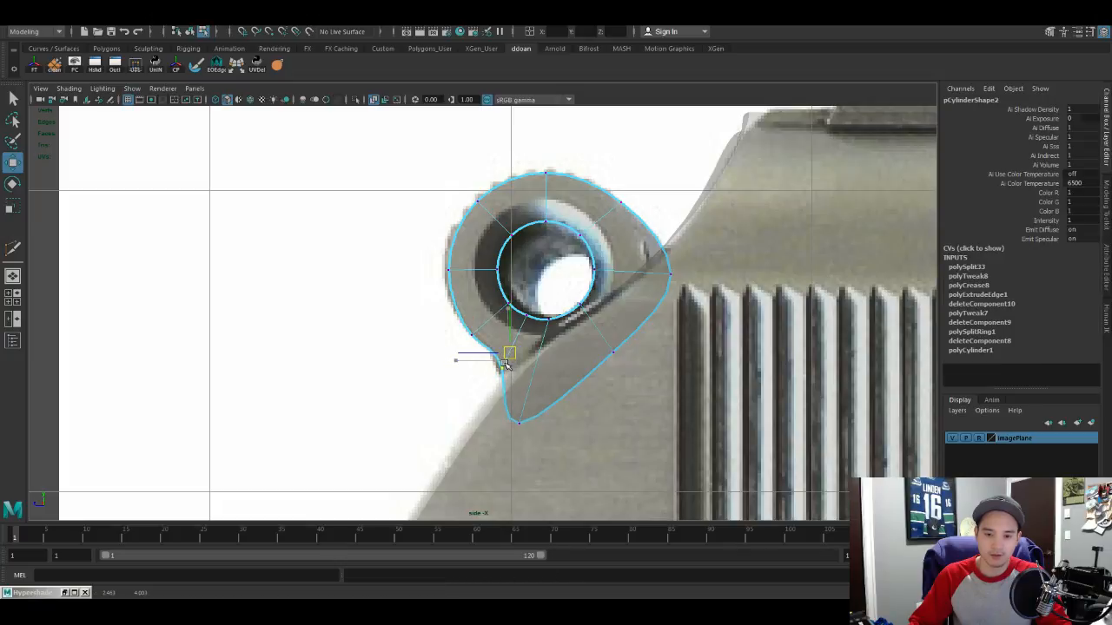
pyautogui.click(512, 423)
pyautogui.click(505, 401)
pyautogui.hotkey('ctrl', 'z')
pyautogui.hotkey('ctrl', 'z')
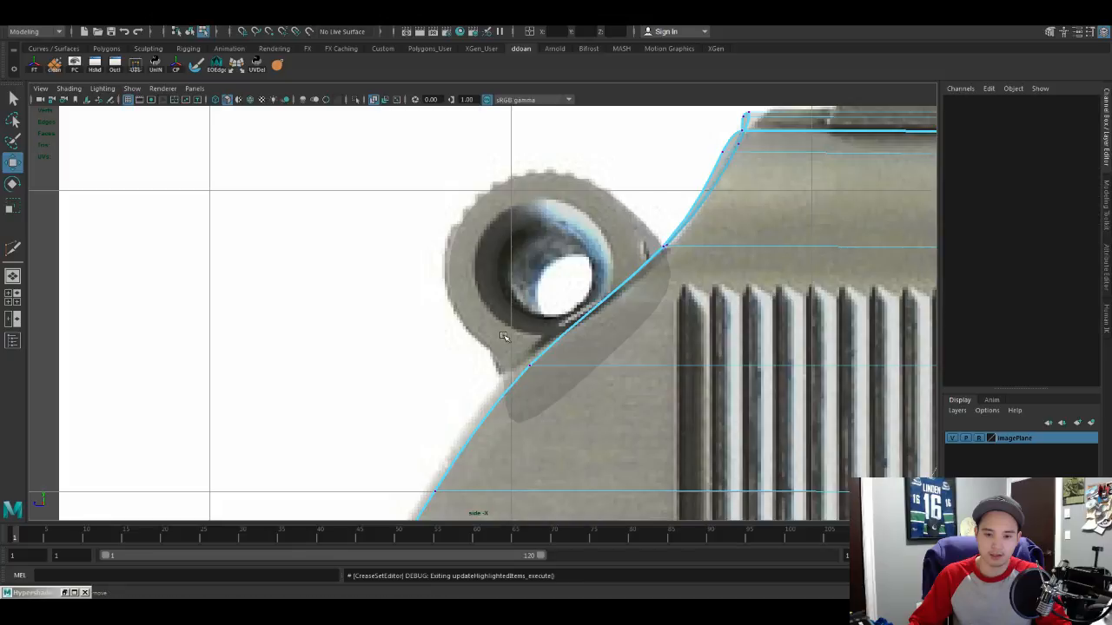
# Step: Extend the hammer's tail vertices slightly farther down and push the lower slide-side vertices outward to refine the outline
pyautogui.click(519, 423)
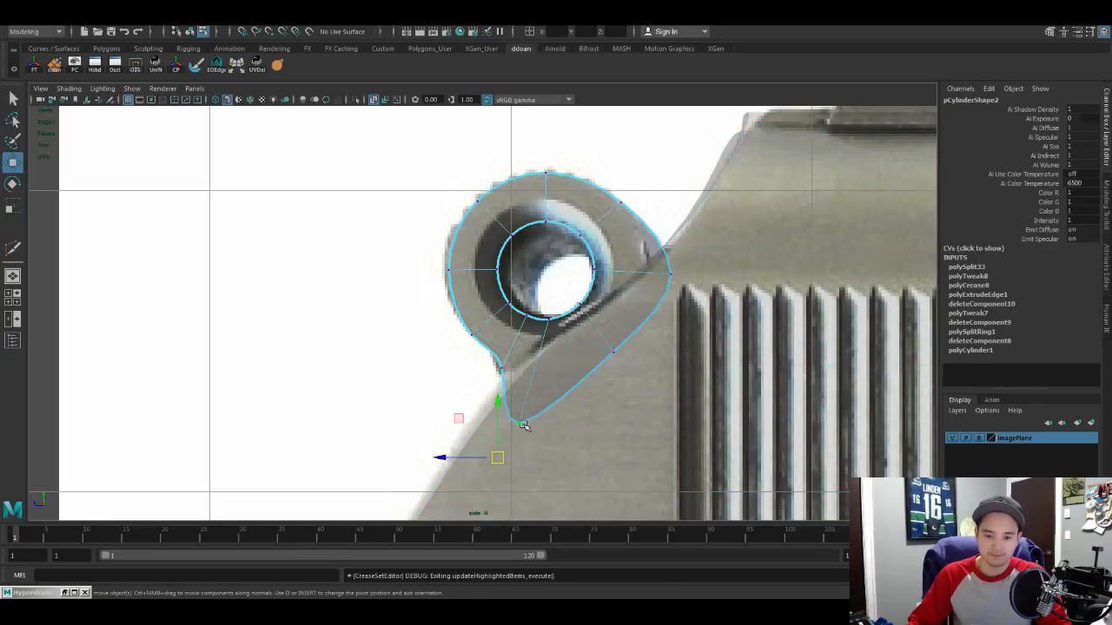
pyautogui.click(519, 423)
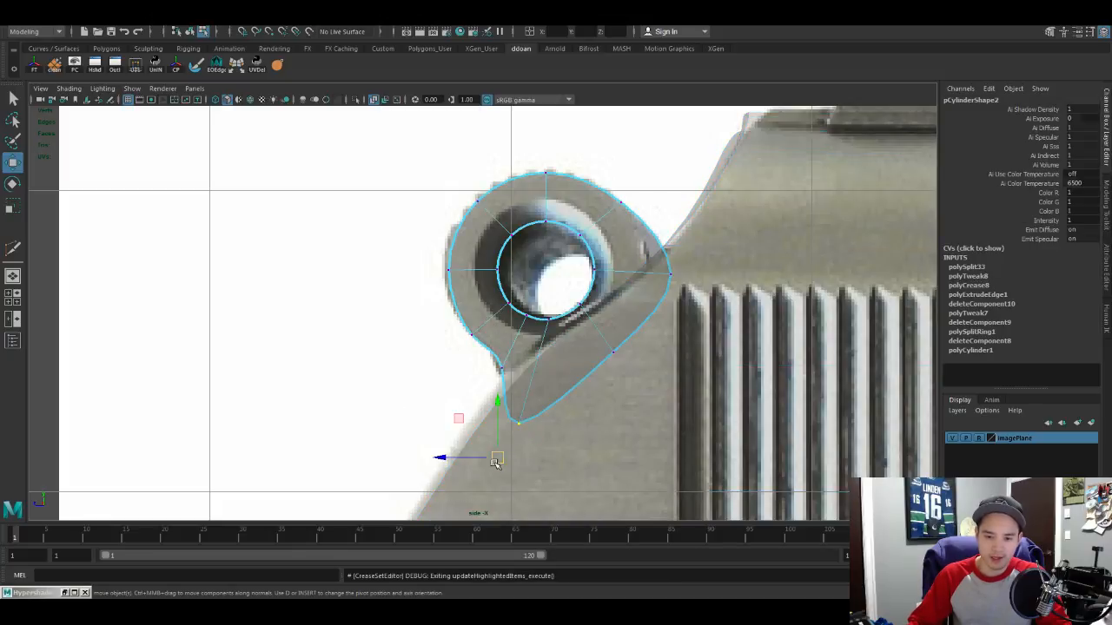
pyautogui.moveTo(491, 459); pyautogui.dragTo(484, 469)
pyautogui.keyDown('alt'); pyautogui.moveTo(663, 345); pyautogui.dragTo(657, 363, button='middle'); pyautogui.keyUp('alt')
pyautogui.moveTo(570, 362); pyautogui.dragTo(626, 381)
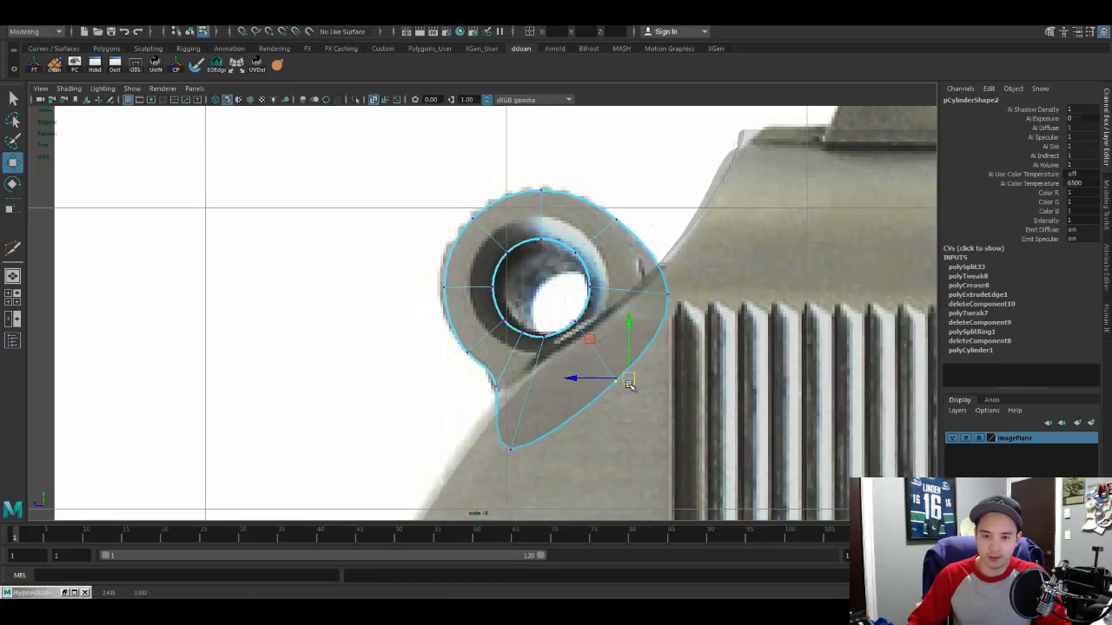
pyautogui.keyDown('alt'); pyautogui.moveTo(591, 216); pyautogui.dragTo(591, 230, button='middle'); pyautogui.keyUp('alt')
pyautogui.press('F8')
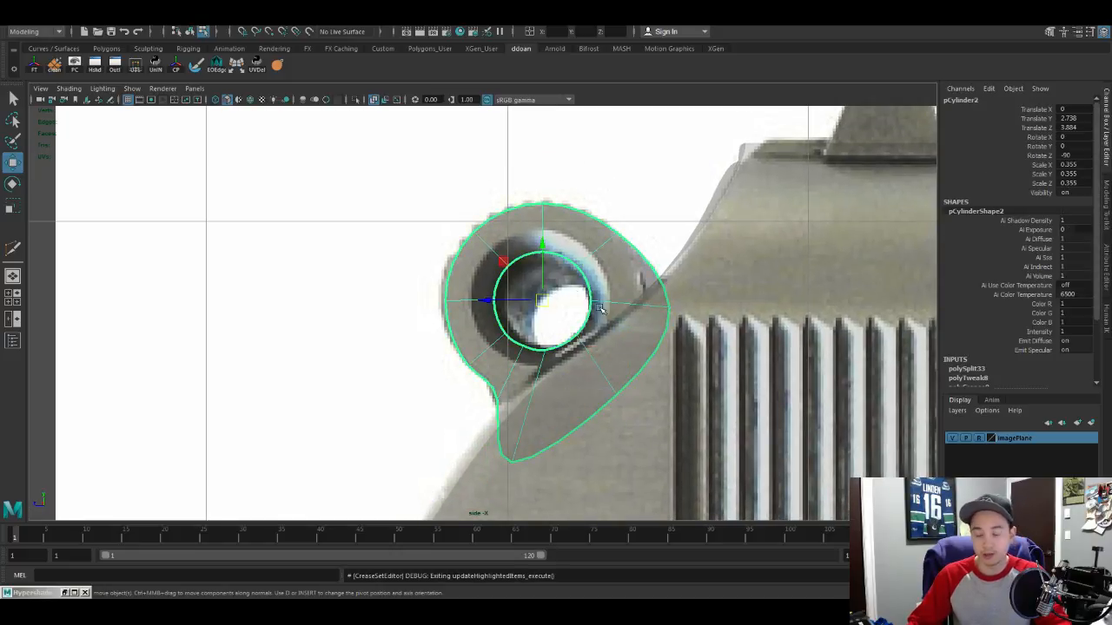
# Step: Examine the reshaped hammer against the slide up close in the perspective view
pyautogui.press('space')
pyautogui.press('space')
pyautogui.keyDown('alt'); pyautogui.moveTo(646, 266); pyautogui.dragTo(580, 290); pyautogui.keyUp('alt')
pyautogui.click(638, 271)
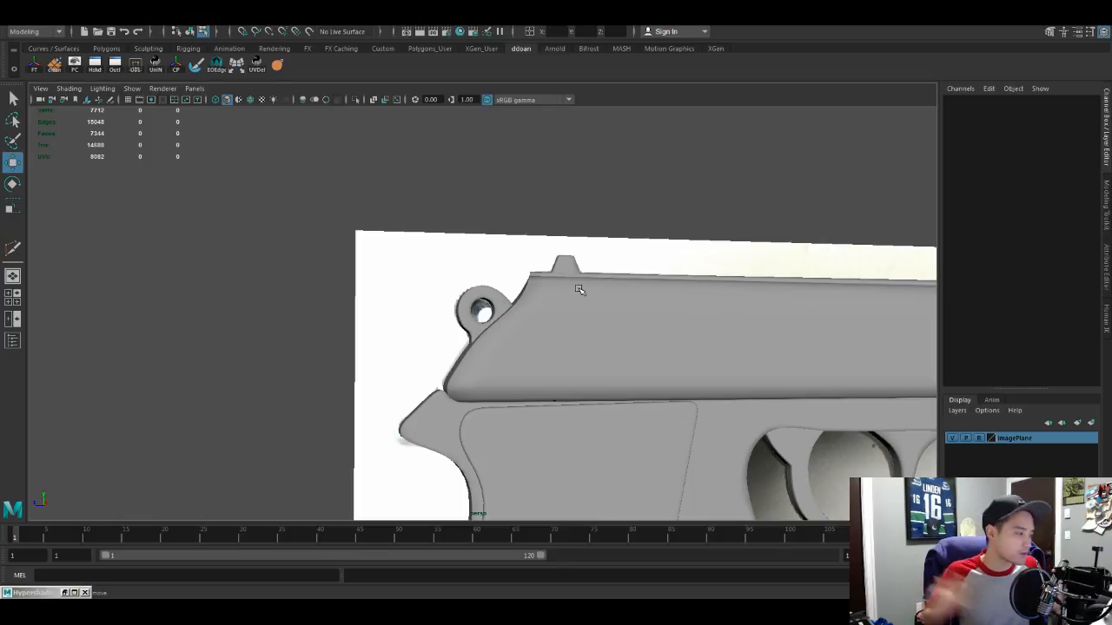
pyautogui.keyDown('alt'); pyautogui.moveTo(580, 289); pyautogui.dragTo(488, 306); pyautogui.keyUp('alt')
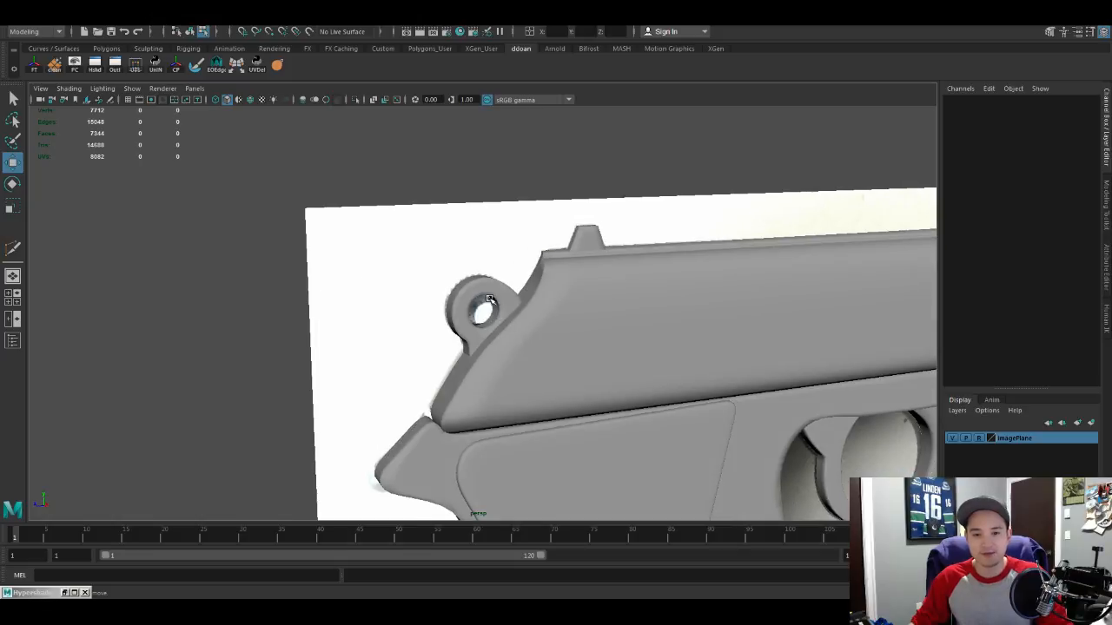
pyautogui.click(487, 306)
pyautogui.press('f')
pyautogui.scroll(-10, 521, 372)
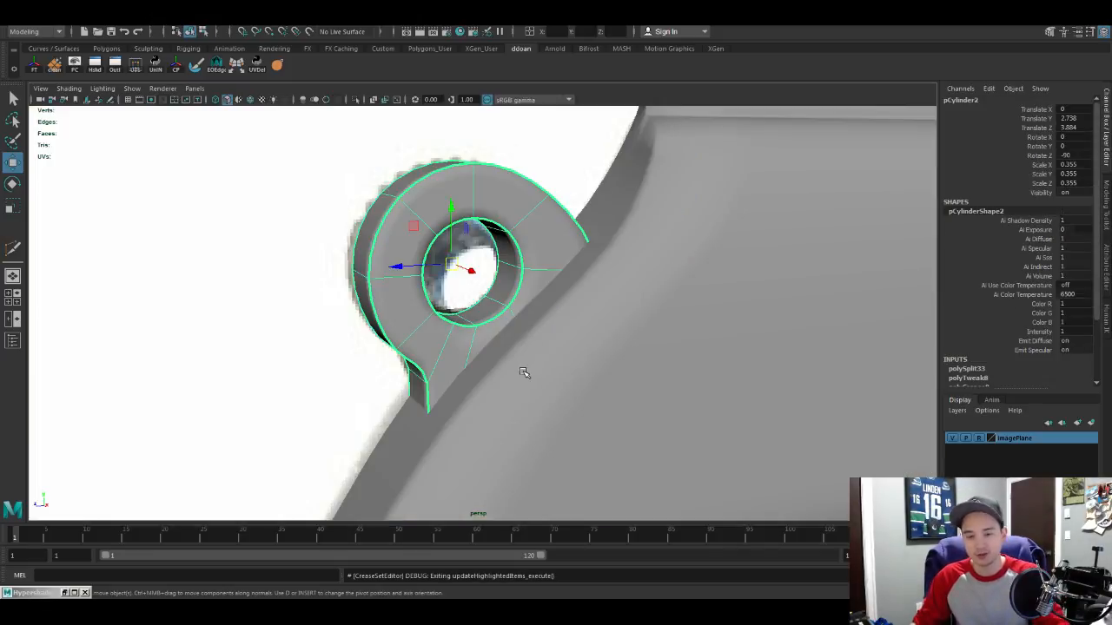
# Step: Review the hammer's shape and proportions in relation to the whole pistol and the reference photo
pyautogui.click(605, 263)
pyautogui.scroll(-5, 606, 264)
pyautogui.keyDown('alt'); pyautogui.moveTo(606, 263); pyautogui.dragTo(591, 247, button='middle'); pyautogui.keyUp('alt')
pyautogui.keyDown('alt'); pyautogui.moveTo(590, 247); pyautogui.dragTo(579, 232); pyautogui.keyUp('alt')
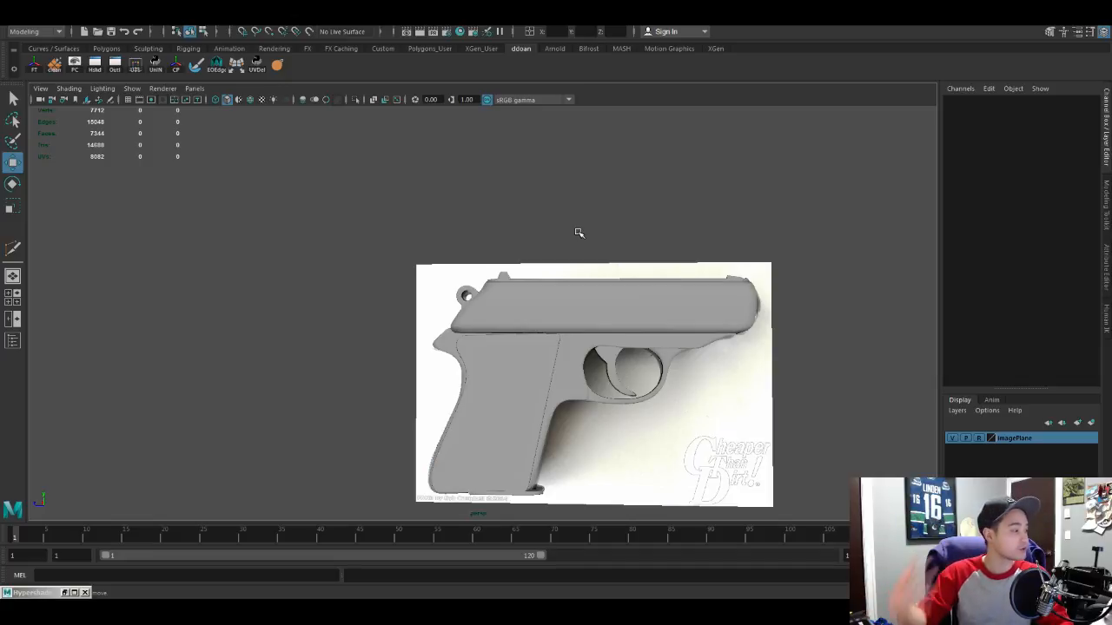
pyautogui.scroll(5, 487, 320)
pyautogui.click(447, 273)
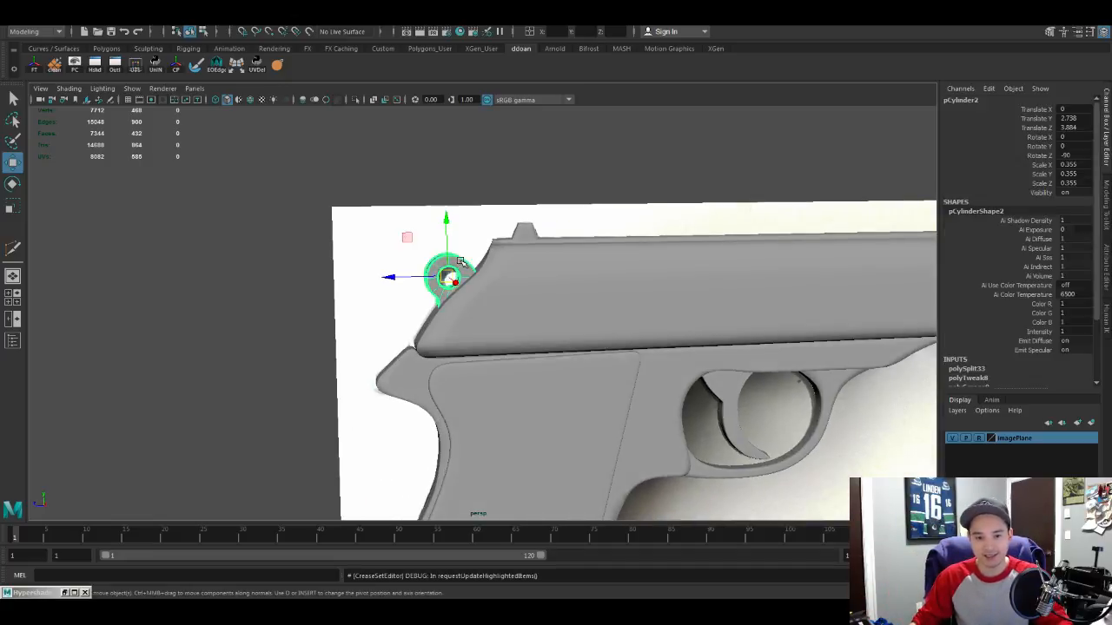
pyautogui.scroll(10, 443, 272)
pyautogui.keyDown('alt'); pyautogui.moveTo(469, 278); pyautogui.dragTo(515, 279); pyautogui.keyUp('alt')
pyautogui.scroll(-10, 545, 297)
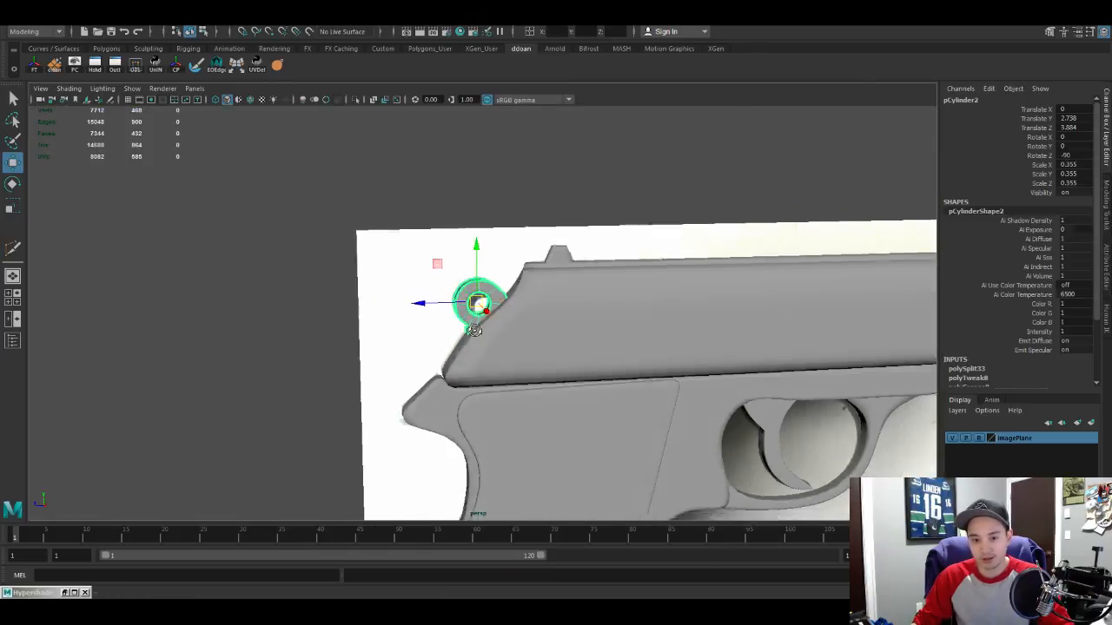
pyautogui.click(624, 220)
pyautogui.scroll(10, 621, 225)
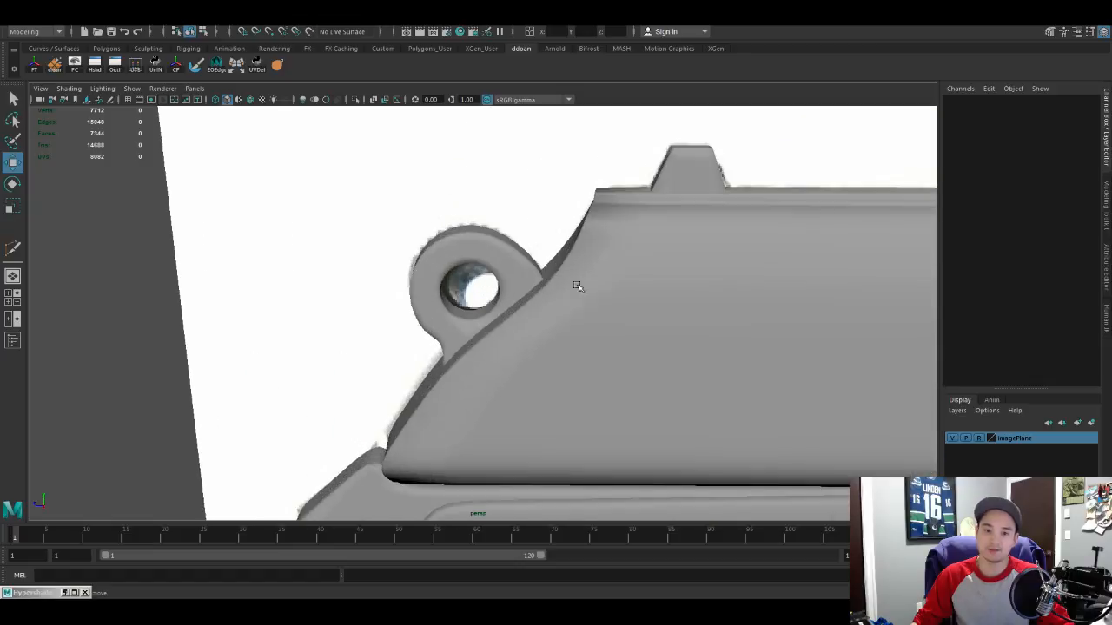
pyautogui.click(547, 279)
pyautogui.scroll(-10, 547, 279)
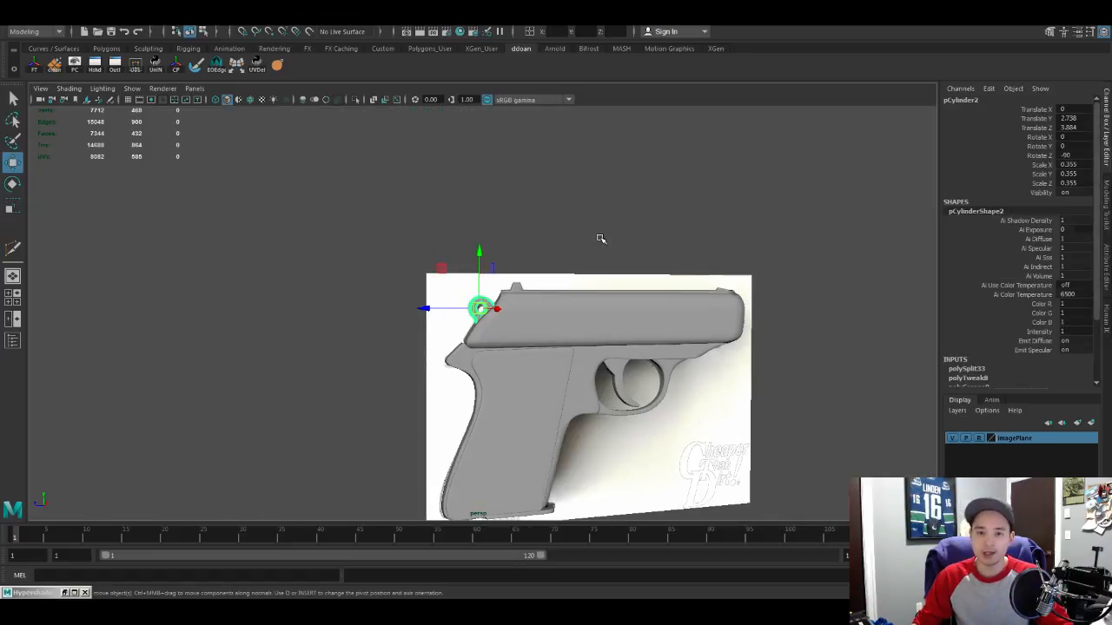
pyautogui.click(599, 239)
pyautogui.scroll(6, 594, 252)
pyautogui.scroll(-8, 594, 253)
pyautogui.scroll(4, 564, 243)
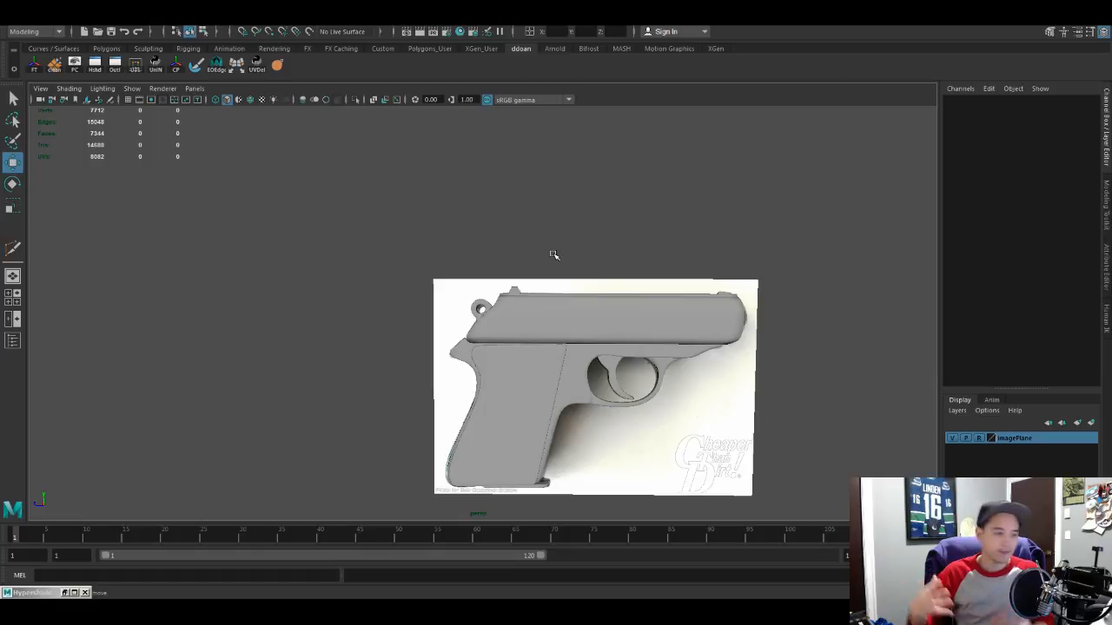
# Step: Insert a centred edge loop around the inner wall of the hammer's hole with Multi-Cut
pyautogui.scroll(5, 589, 278)
pyautogui.keyDown('alt'); pyautogui.moveTo(588, 278); pyautogui.dragTo(565, 301); pyautogui.keyUp('alt')
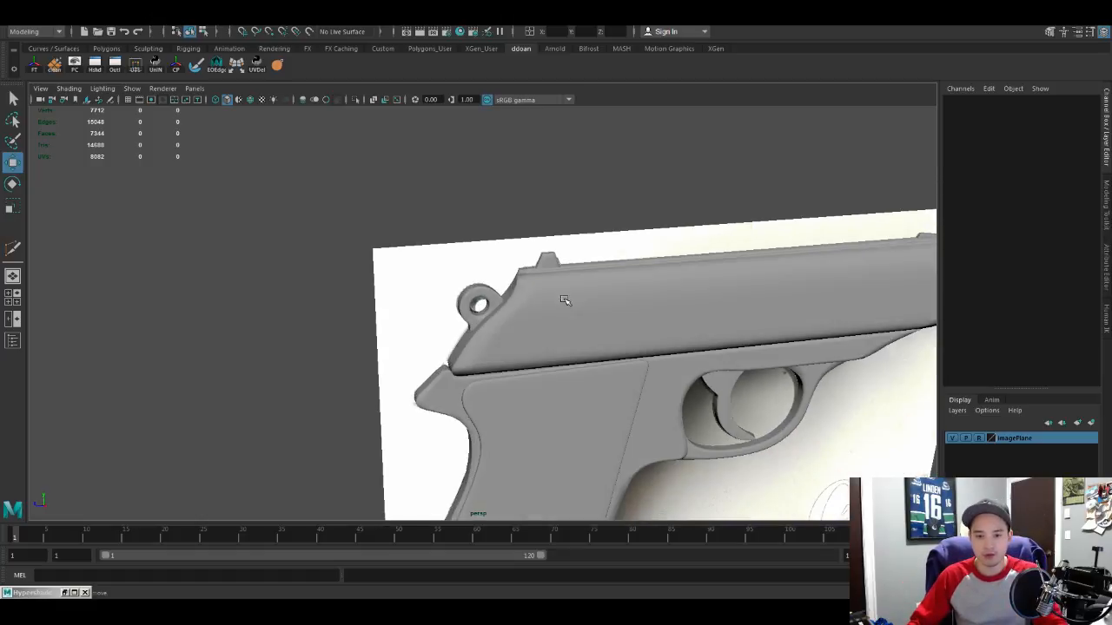
pyautogui.click(490, 298)
pyautogui.press('f')
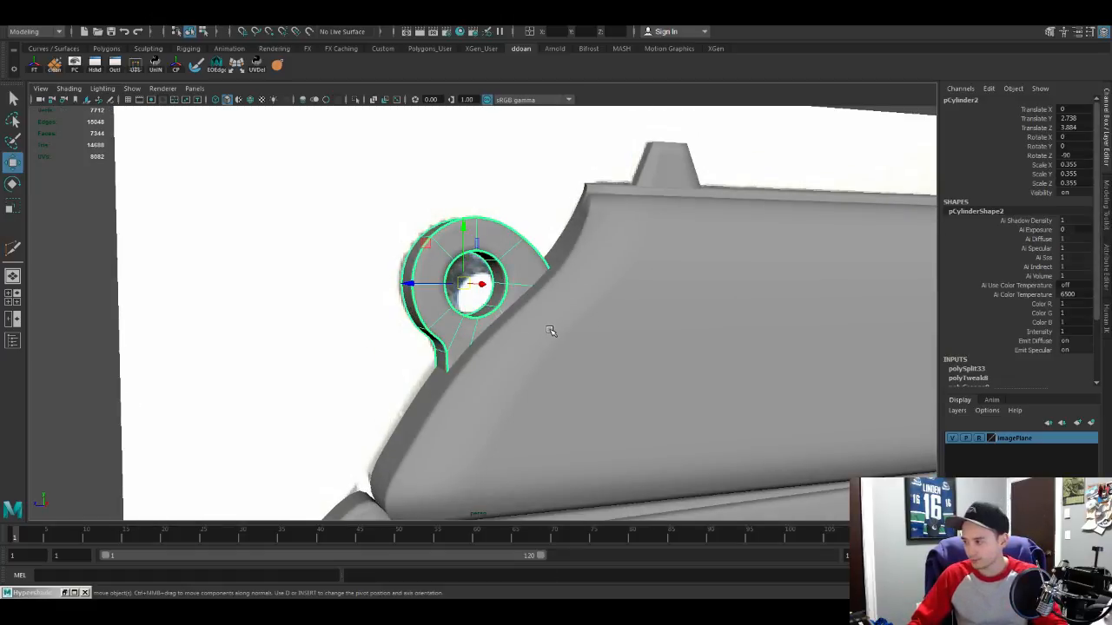
pyautogui.scroll(3, 547, 329)
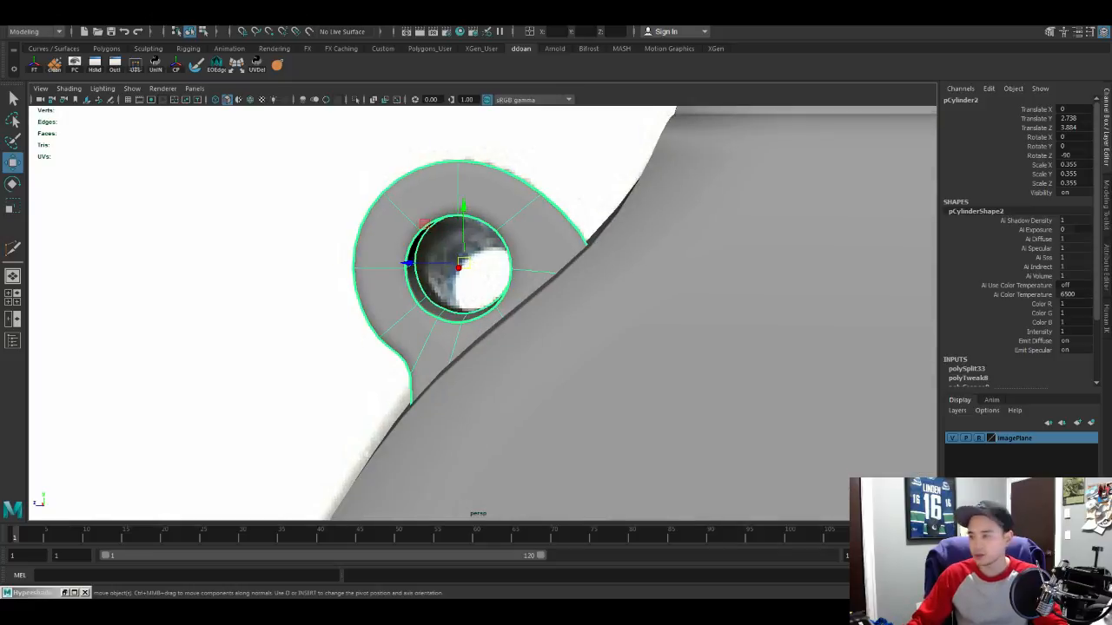
pyautogui.keyDown('alt'); pyautogui.moveTo(436, 281); pyautogui.dragTo(445, 205); pyautogui.keyUp('alt')
pyautogui.scroll(4, 434, 251)
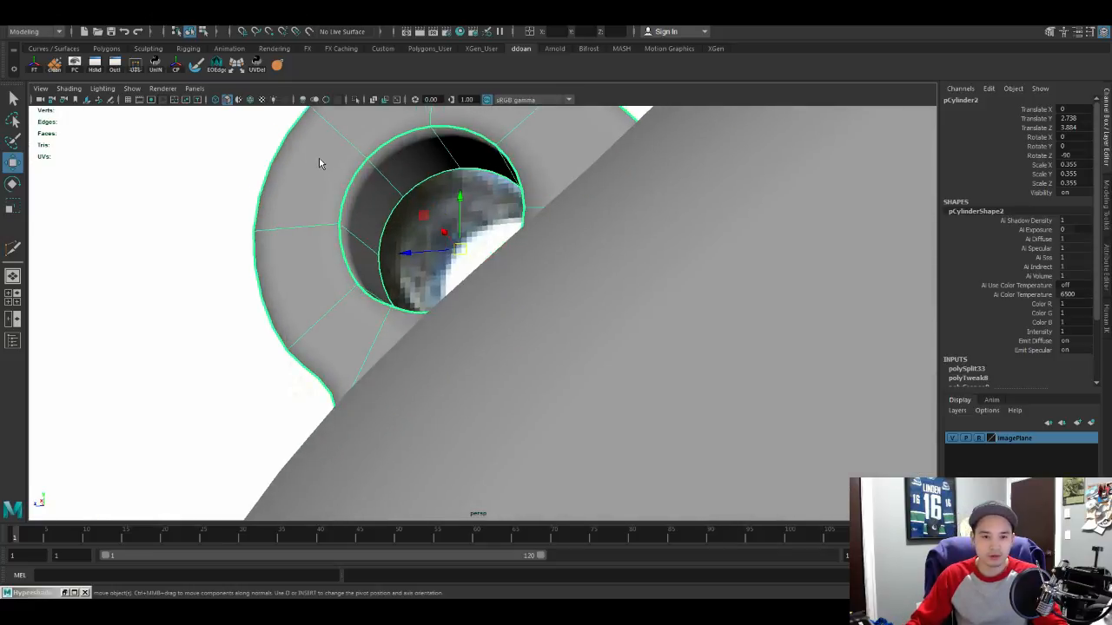
pyautogui.press('y')
pyautogui.keyDown('ctrl'); pyautogui.middleClick(388, 179); pyautogui.keyUp('ctrl')
pyautogui.keyDown('alt'); pyautogui.moveTo(454, 243); pyautogui.dragTo(434, 280); pyautogui.keyUp('alt')
pyautogui.press('w')
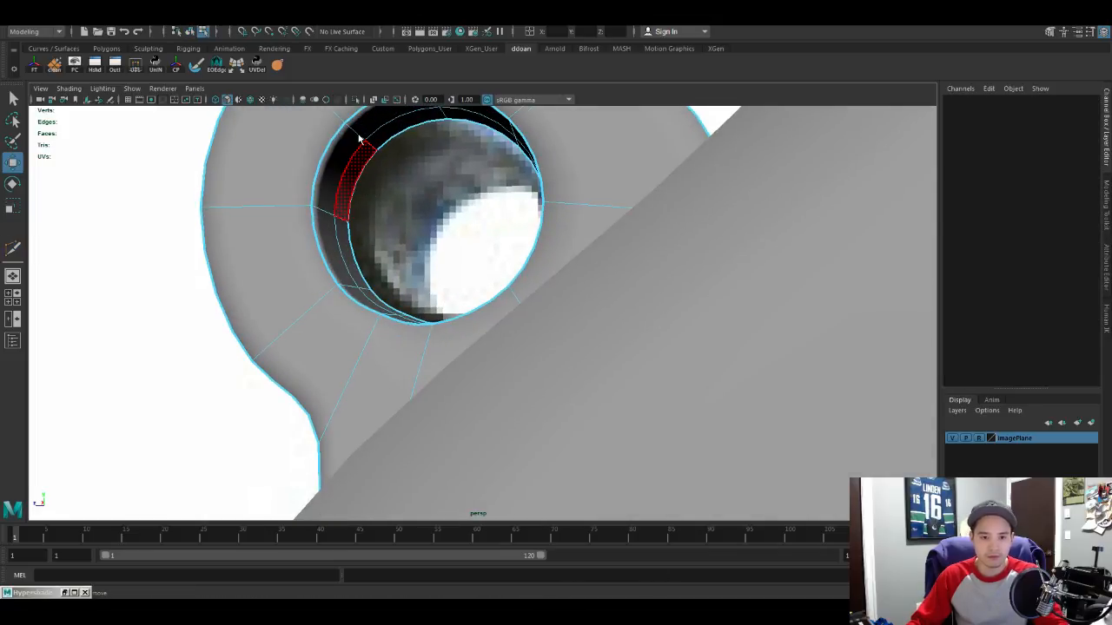
# Step: Select the far face ring inside the hammer's hole and scale it inward to narrow that part of the opening
pyautogui.doubleClick(357, 160)
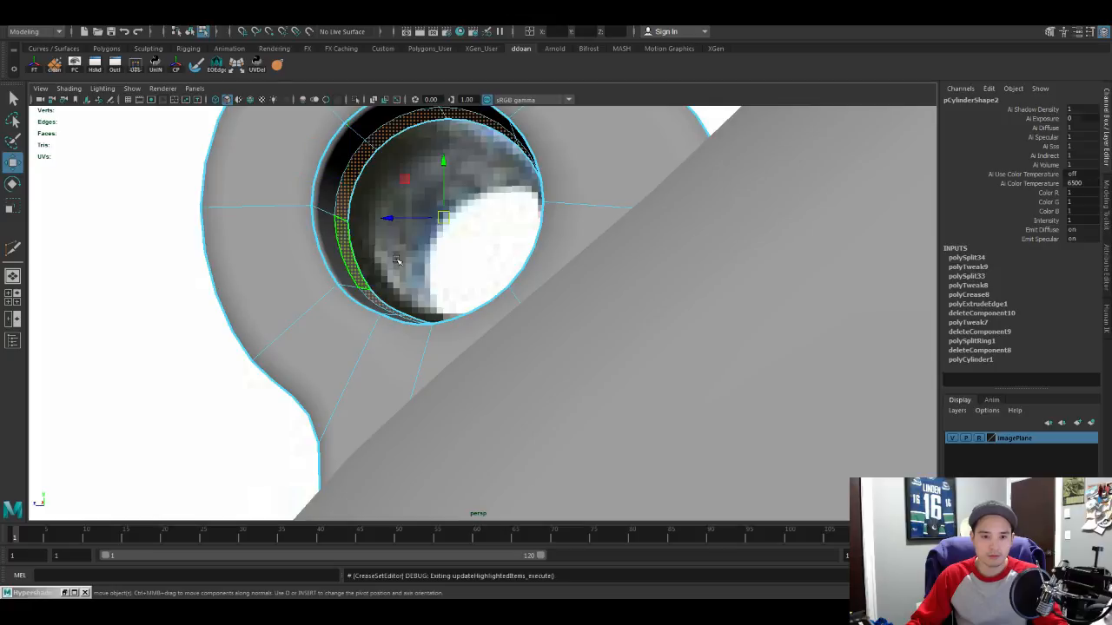
pyautogui.keyDown('alt'); pyautogui.moveTo(396, 259); pyautogui.dragTo(422, 256); pyautogui.keyUp('alt')
pyautogui.press('r')
pyautogui.scroll(3, 422, 255)
pyautogui.keyDown('alt'); pyautogui.moveTo(387, 154); pyautogui.dragTo(374, 134); pyautogui.keyUp('alt')
# Step: Crease the inserted edge loop inside the hammer's hole and check the resulting step from an angle
pyautogui.press('F10')
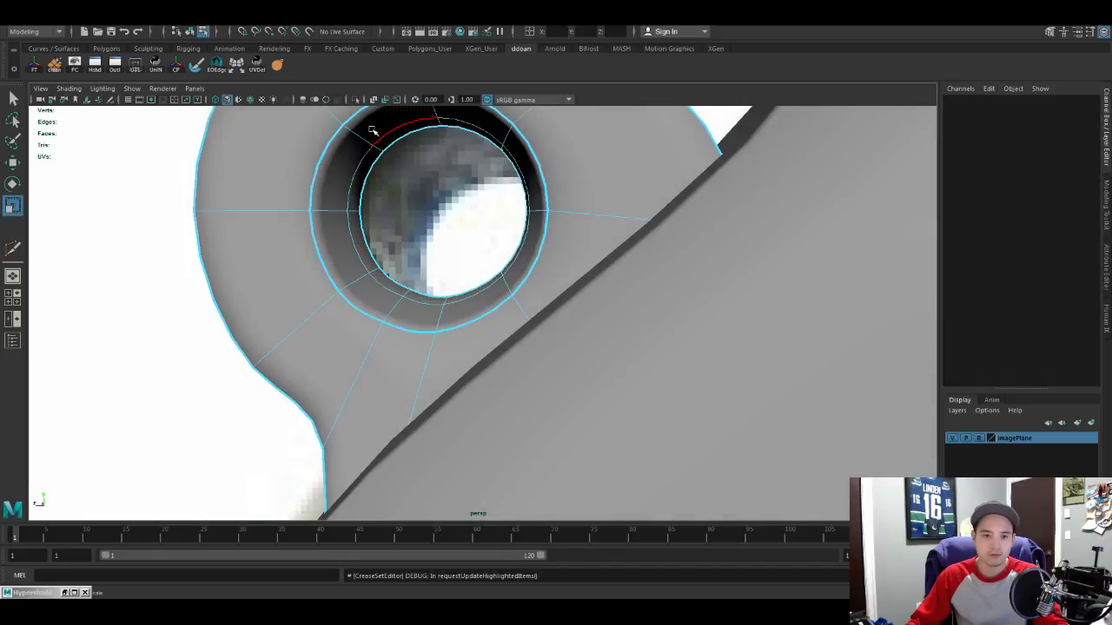
pyautogui.doubleClick(372, 130)
pyautogui.keyDown('alt'); pyautogui.moveTo(378, 175); pyautogui.dragTo(710, 159); pyautogui.keyUp('alt')
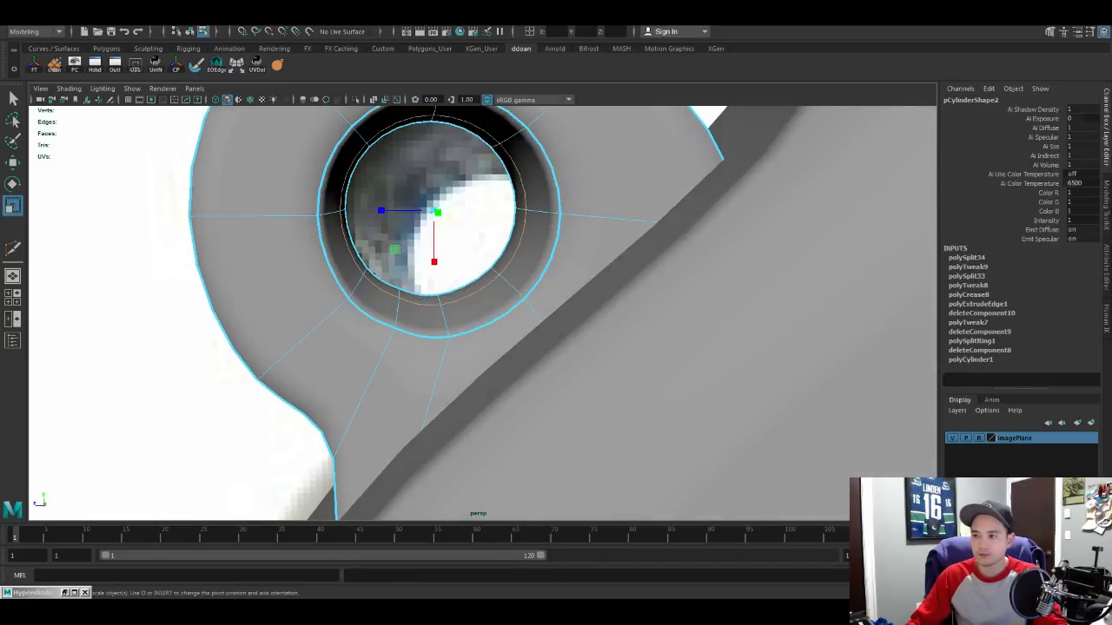
pyautogui.press('g')
pyautogui.keyDown('alt'); pyautogui.moveTo(281, 230); pyautogui.dragTo(295, 255, button='middle'); pyautogui.keyUp('alt')
pyautogui.keyDown('alt'); pyautogui.moveTo(296, 256); pyautogui.dragTo(359, 253, button='right'); pyautogui.keyUp('alt')
pyautogui.keyDown('alt'); pyautogui.moveTo(360, 252); pyautogui.dragTo(523, 220); pyautogui.keyUp('alt')
pyautogui.click(509, 186)
pyautogui.click(487, 134)
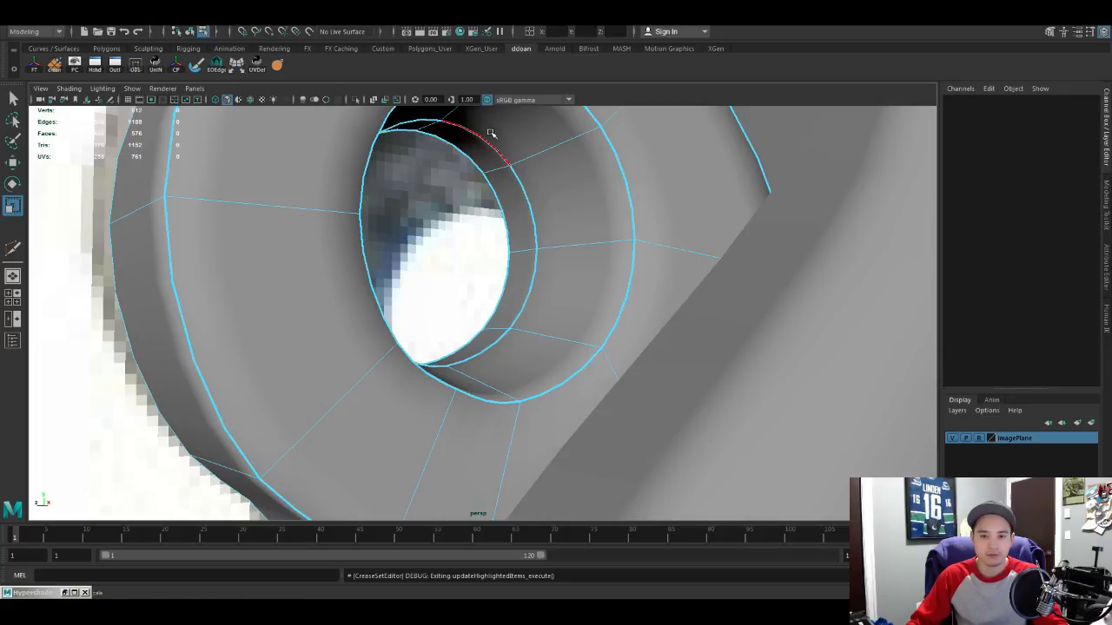
# Step: Select the inserted edge loop inside the hammer's hole and adjust its position along the hole's depth
pyautogui.doubleClick(531, 215)
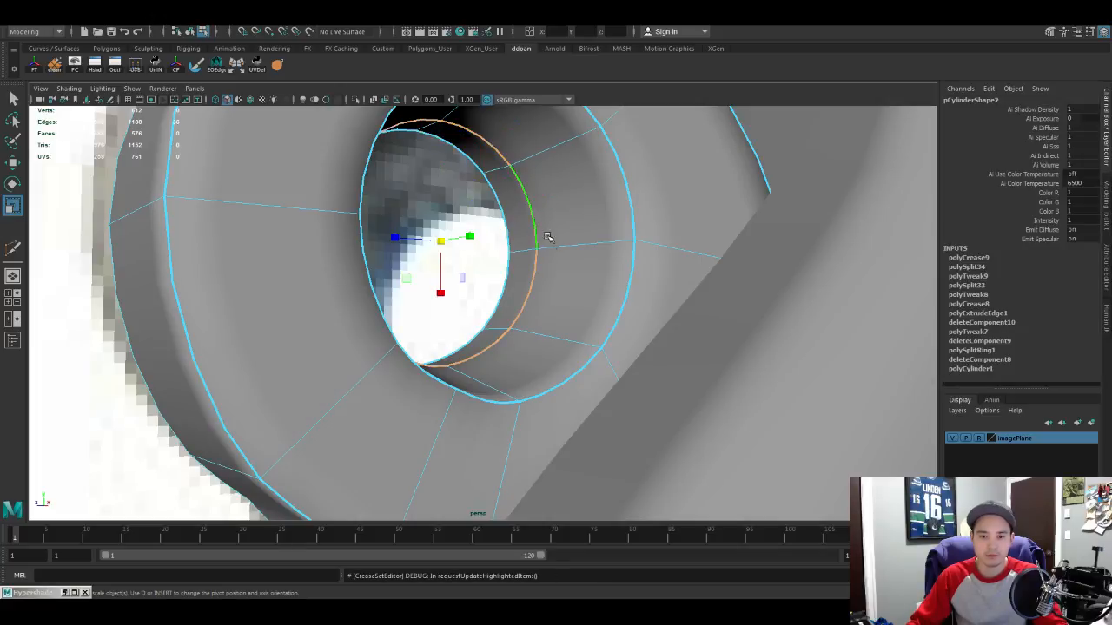
pyautogui.keyDown('alt'); pyautogui.moveTo(549, 241); pyautogui.dragTo(466, 290); pyautogui.keyUp('alt')
pyautogui.press('w')
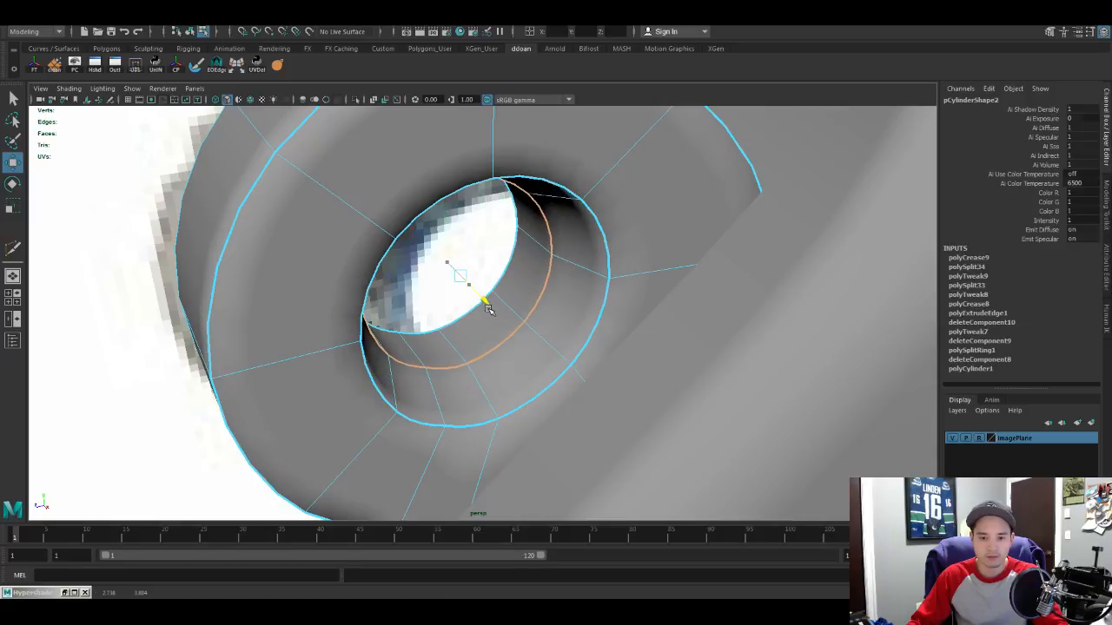
pyautogui.keyDown('alt'); pyautogui.moveTo(519, 333); pyautogui.dragTo(495, 217); pyautogui.keyUp('alt')
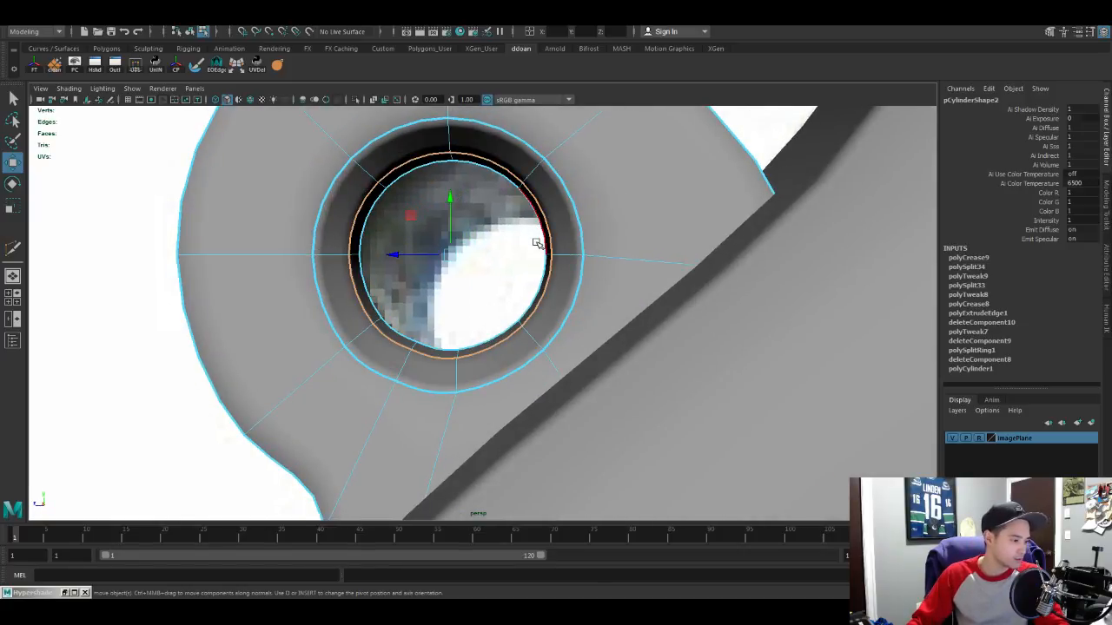
# Step: Select the far face ring inside the hammer's hole and scale it inward to narrow the opening further
pyautogui.scroll(3, 531, 242)
pyautogui.click(506, 139)
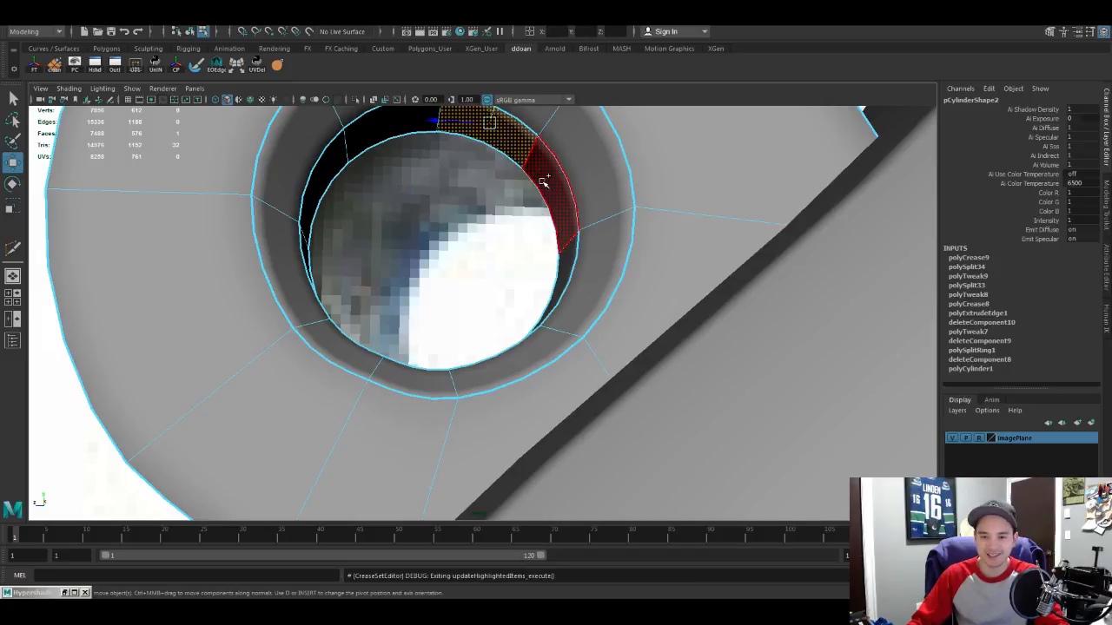
pyautogui.keyDown('shift'); pyautogui.doubleClick(544, 181); pyautogui.keyUp('shift')
pyautogui.scroll(-4, 543, 229)
pyautogui.keyDown('alt'); pyautogui.moveTo(543, 229); pyautogui.dragTo(462, 245); pyautogui.keyUp('alt')
pyautogui.press('r')
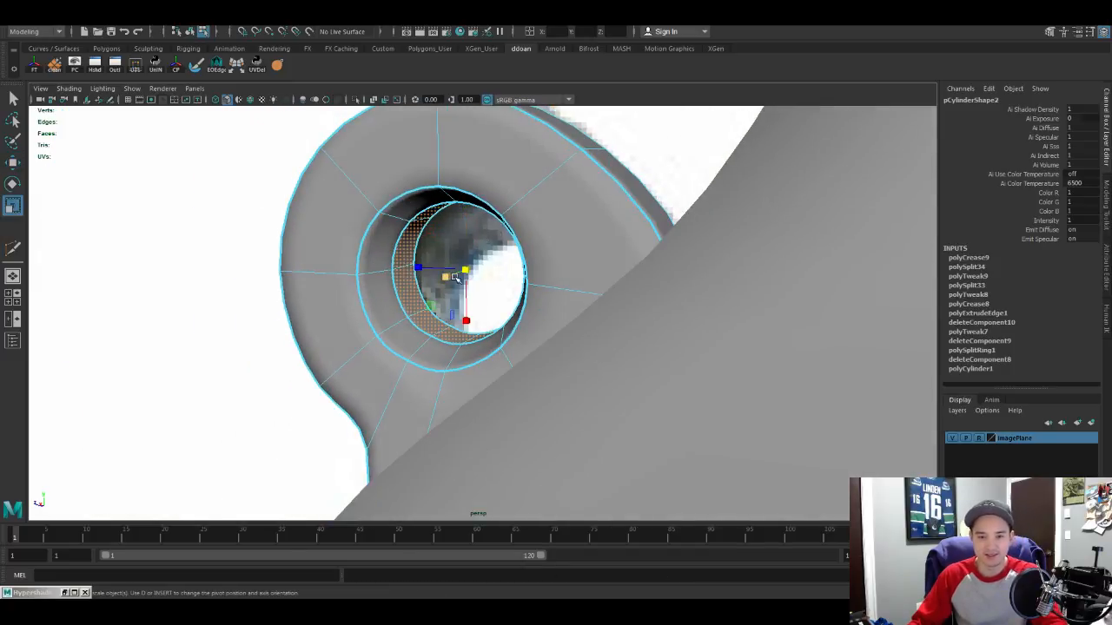
pyautogui.keyDown('alt'); pyautogui.moveTo(466, 289); pyautogui.dragTo(567, 215); pyautogui.keyUp('alt')
pyautogui.press('w')
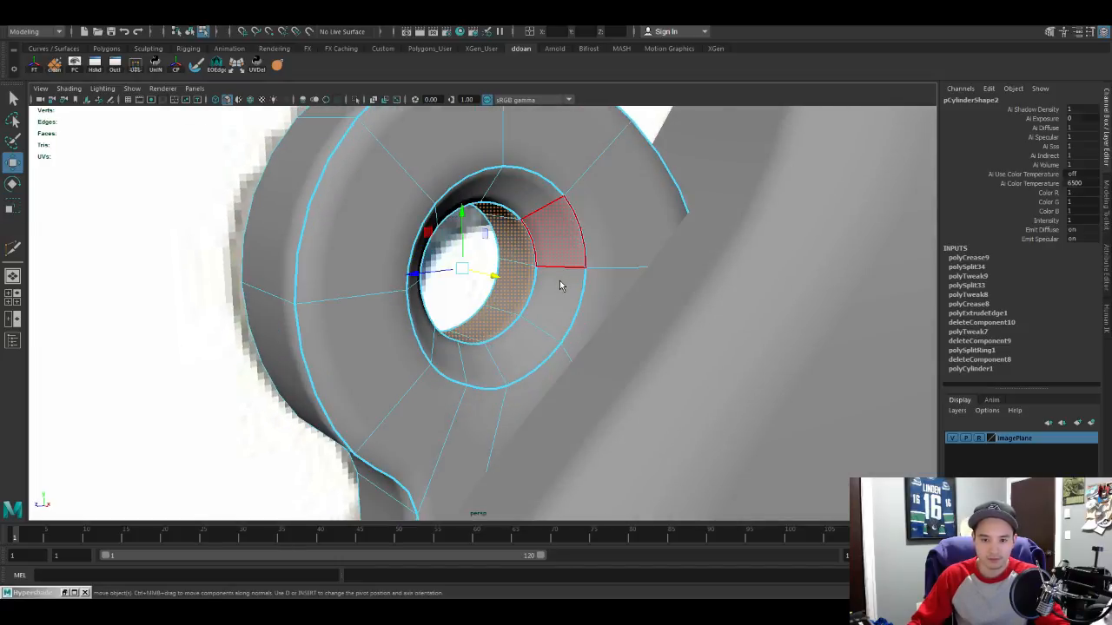
# Step: Examine the hammer and its stepped hole beside the slide, both at a distance and up close
pyautogui.press('F8')
pyautogui.scroll(-6, 568, 288)
pyautogui.keyDown('alt'); pyautogui.moveTo(568, 288); pyautogui.dragTo(515, 309); pyautogui.keyUp('alt')
pyautogui.scroll(-4, 515, 309)
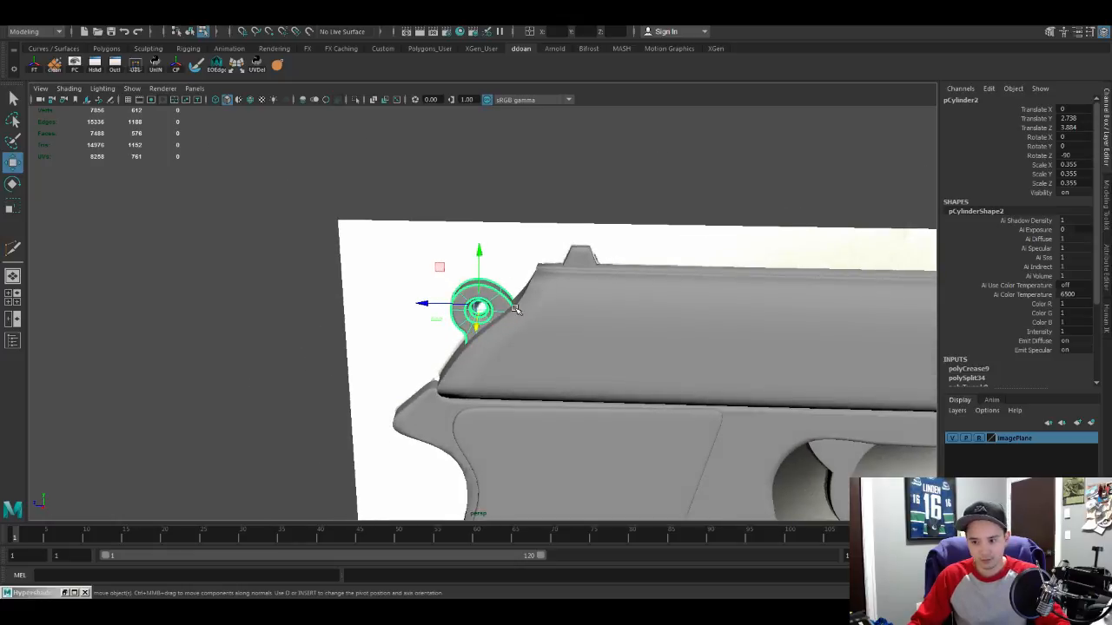
pyautogui.click(581, 298)
pyautogui.scroll(5, 504, 313)
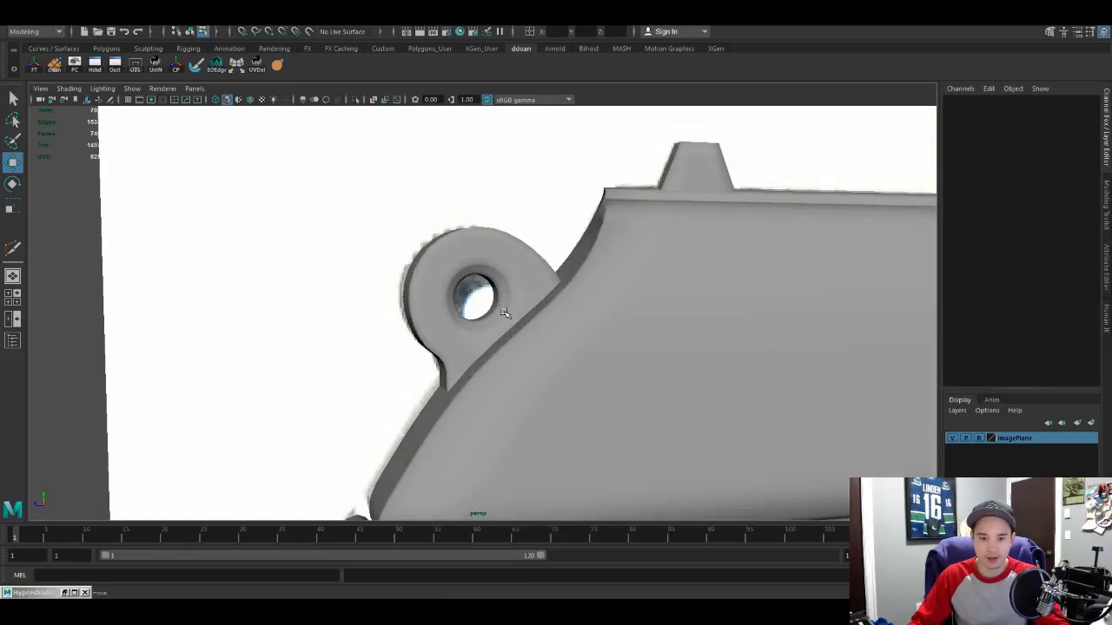
pyautogui.scroll(3, 504, 313)
pyautogui.click(503, 291)
pyautogui.scroll(4, 501, 284)
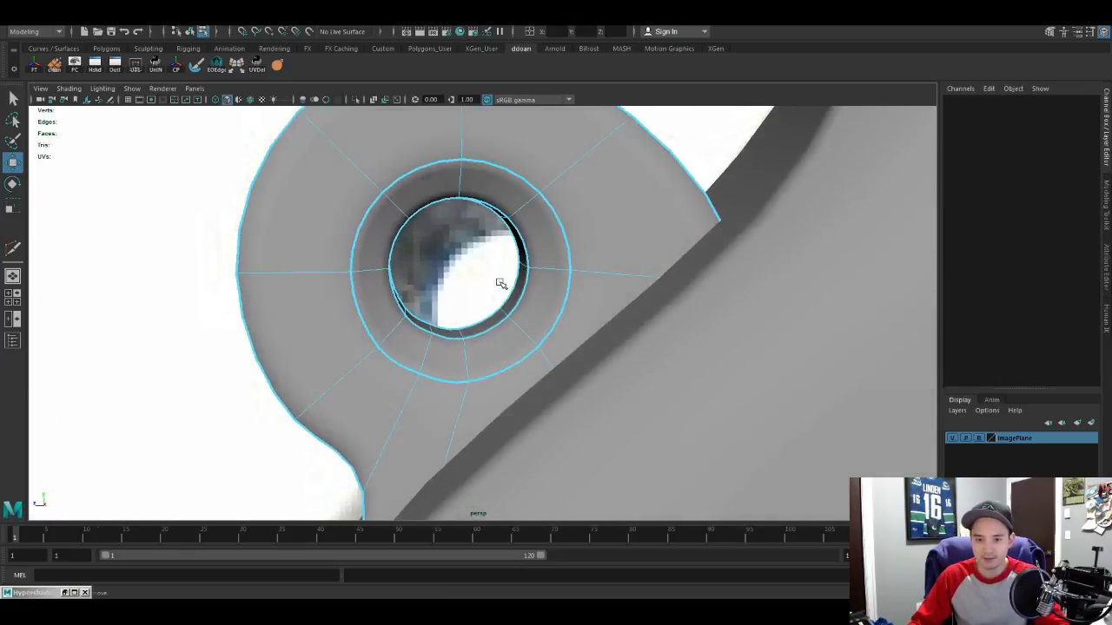
pyautogui.keyDown('alt'); pyautogui.moveTo(482, 261); pyautogui.dragTo(489, 305); pyautogui.keyUp('alt')
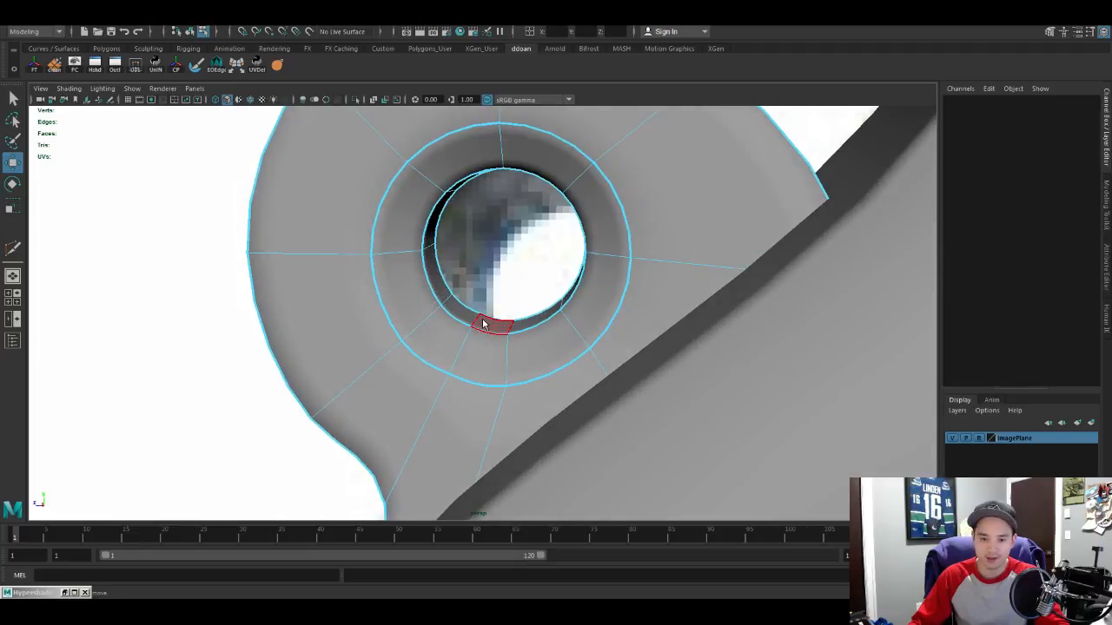
# Step: In the side view, shift the lower vertices of the hammer hole's outer ring to make its curve rounder
pyautogui.press('w')
pyautogui.scroll(-4, 476, 315)
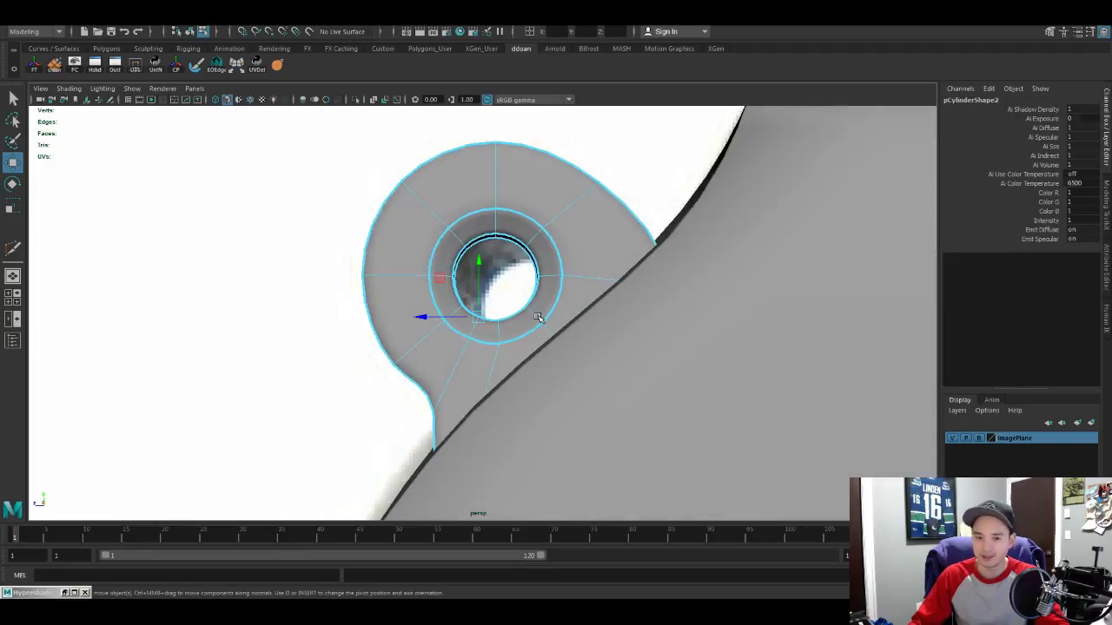
pyautogui.press('space')
pyautogui.press('space')
pyautogui.scroll(6, 575, 321)
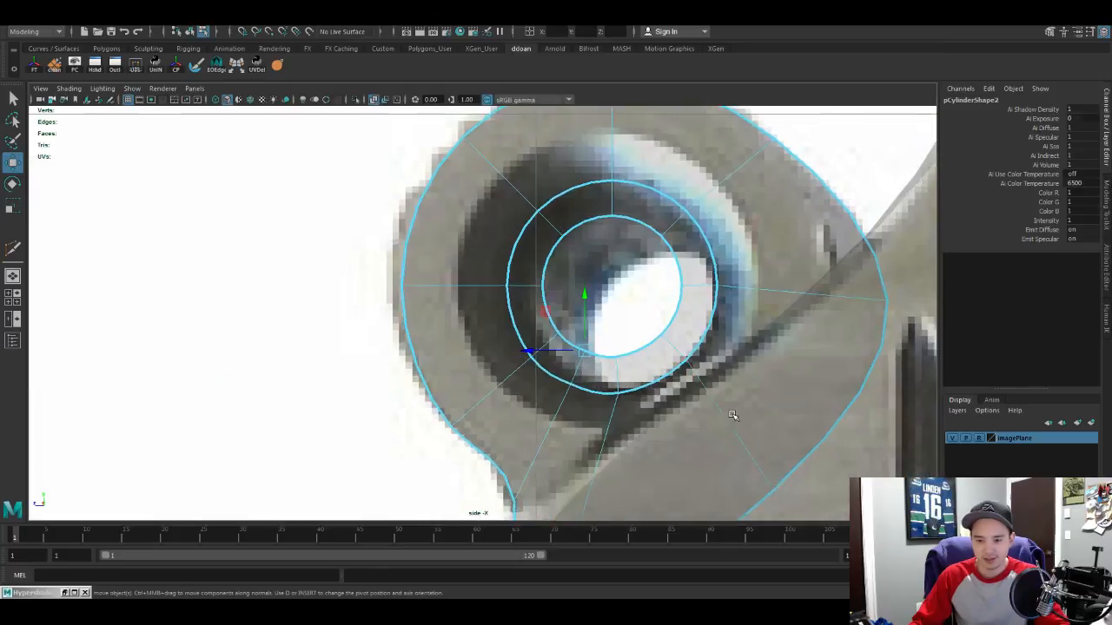
pyautogui.click(575, 318)
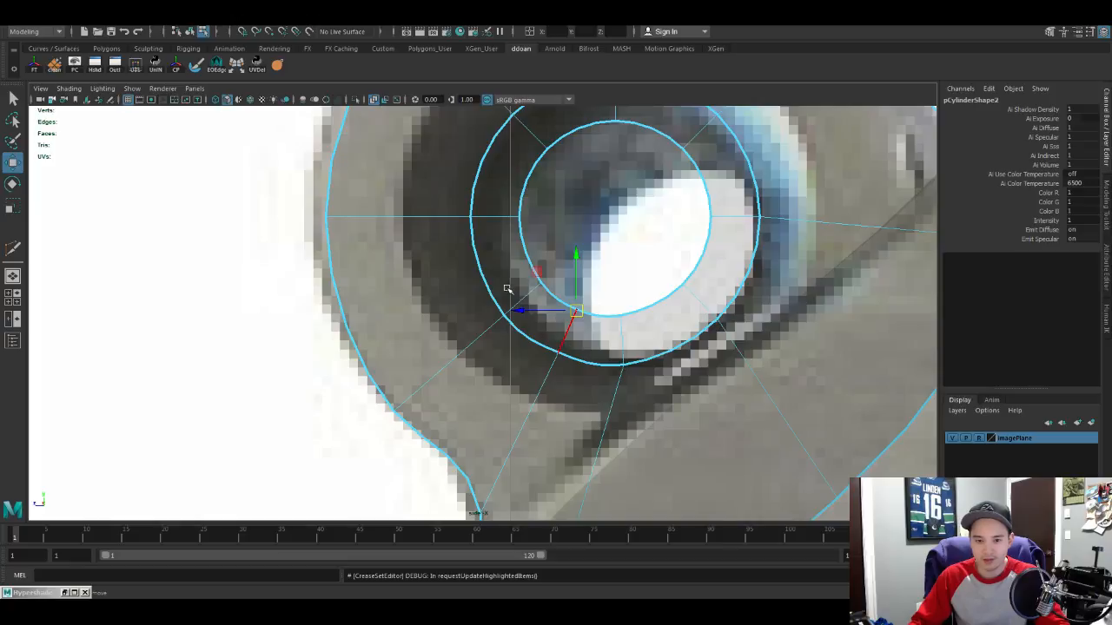
pyautogui.press('F9')
pyautogui.click(559, 354)
pyautogui.moveTo(560, 354); pyautogui.dragTo(561, 362)
pyautogui.click(619, 368)
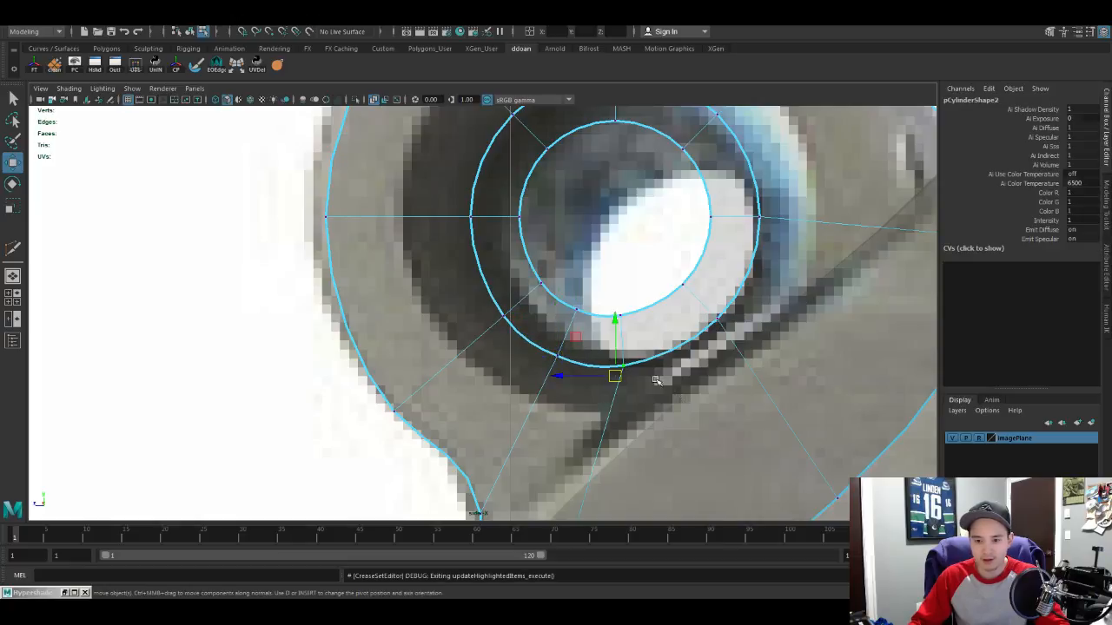
pyautogui.keyDown('alt'); pyautogui.moveTo(672, 391); pyautogui.dragTo(633, 369, button='middle'); pyautogui.keyUp('alt')
pyautogui.moveTo(587, 356); pyautogui.dragTo(597, 356)
pyautogui.keyDown('alt'); pyautogui.moveTo(607, 346); pyautogui.dragTo(606, 359, button='middle'); pyautogui.keyUp('alt')
# Step: Adjust the lower vertices of the hammer hole's inner ring to even out its circular outline
pyautogui.click(579, 289)
pyautogui.click(578, 304)
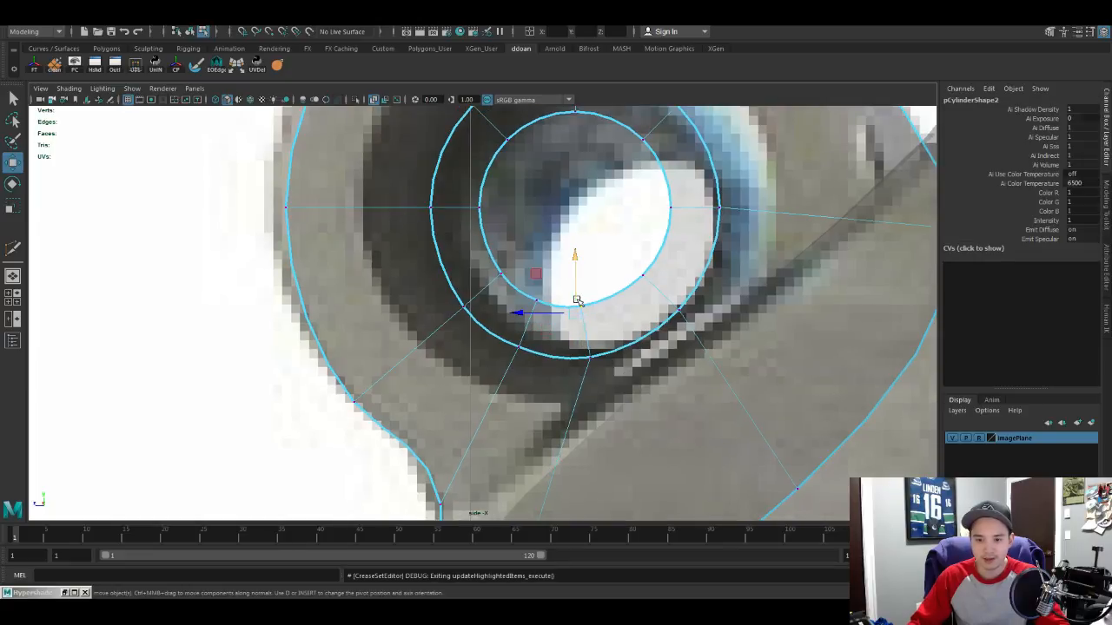
pyautogui.moveTo(580, 306); pyautogui.dragTo(589, 307)
pyautogui.click(535, 302)
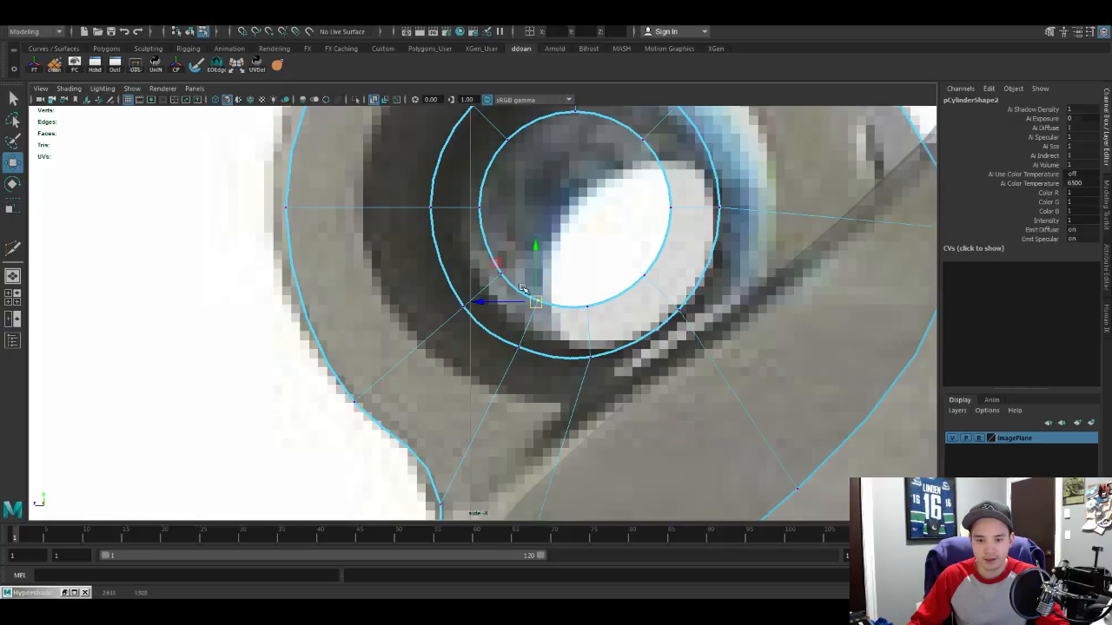
pyautogui.moveTo(467, 245); pyautogui.dragTo(508, 282)
pyautogui.moveTo(501, 265); pyautogui.dragTo(493, 269)
pyautogui.keyDown('alt'); pyautogui.moveTo(566, 225); pyautogui.dragTo(561, 321, button='middle'); pyautogui.keyUp('alt')
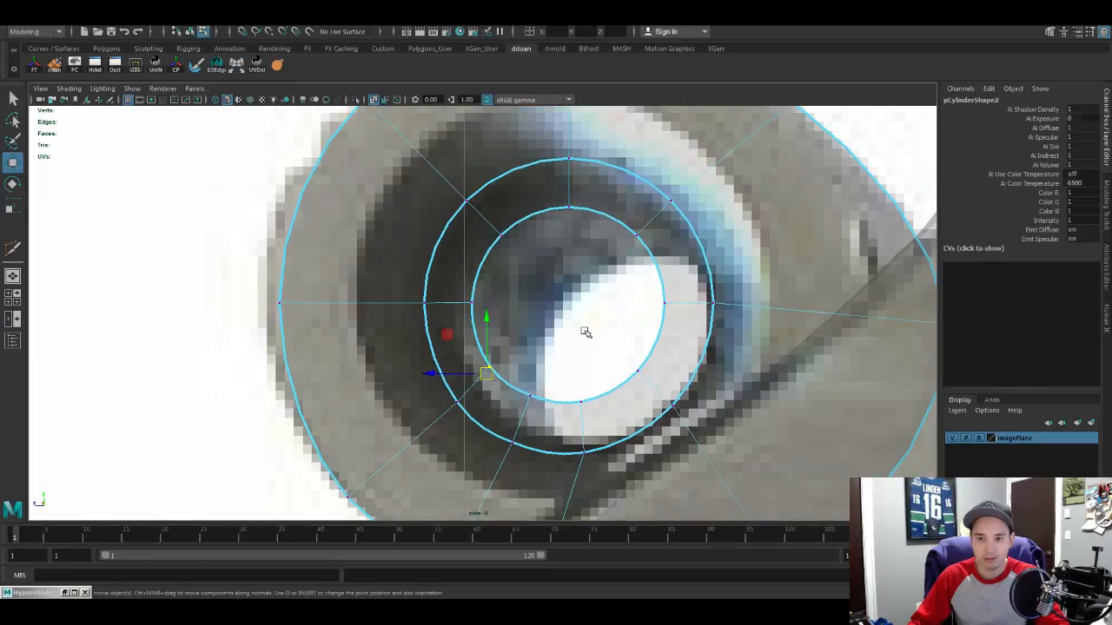
# Step: Return to object mode and check the hammer against the slide in the perspective view
pyautogui.moveTo(587, 331); pyautogui.dragTo(605, 307, button='right')
pyautogui.press('f')
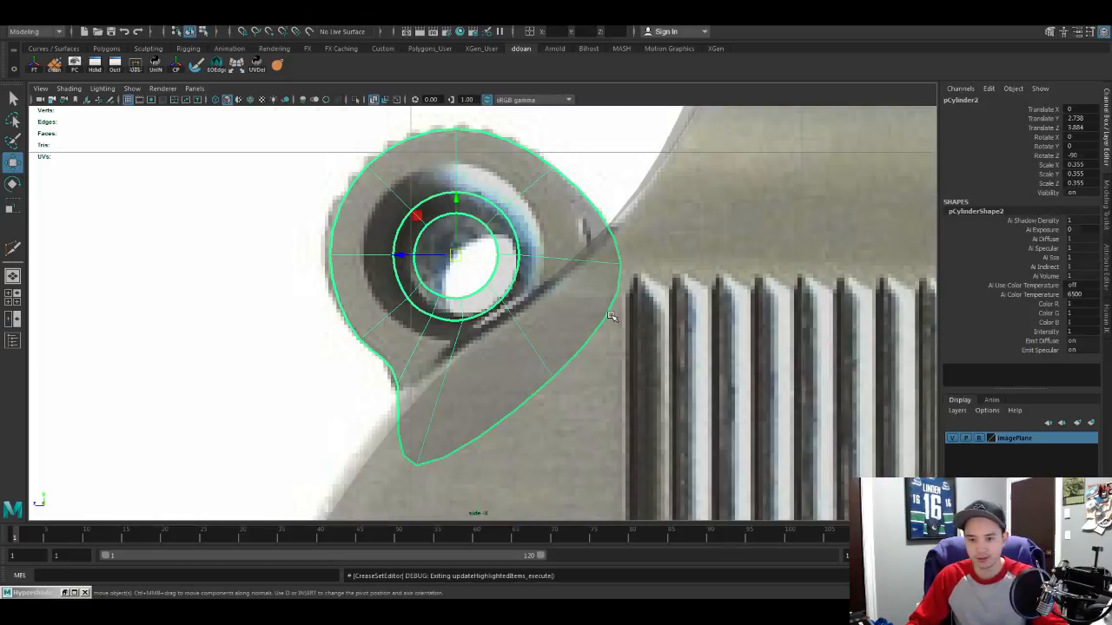
pyautogui.scroll(-10, 610, 318)
pyautogui.press('space')
pyautogui.scroll(-8, 644, 219)
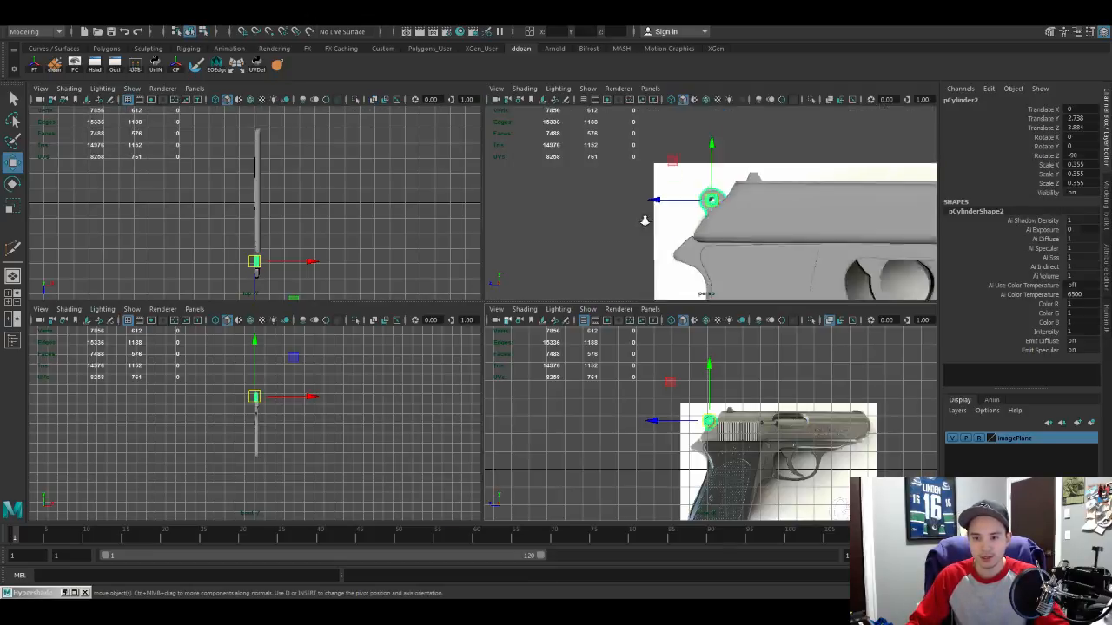
pyautogui.keyDown('alt'); pyautogui.moveTo(644, 219); pyautogui.dragTo(682, 252); pyautogui.keyUp('alt')
pyautogui.click(759, 133)
pyautogui.scroll(7, 751, 203)
pyautogui.scroll(2, 760, 198)
pyautogui.scroll(-6, 781, 178)
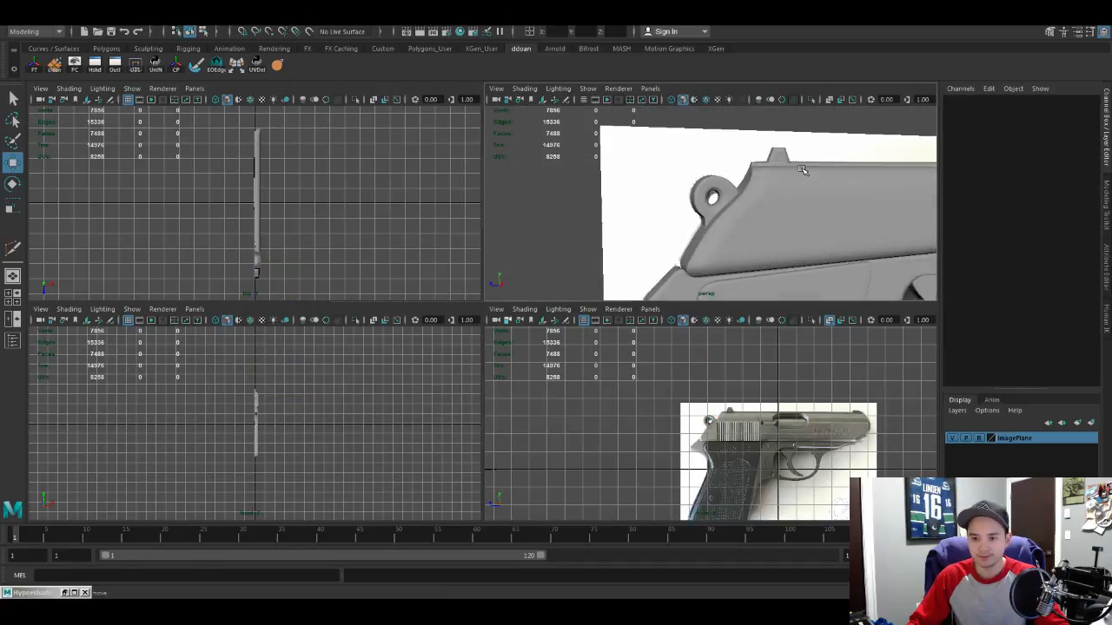
pyautogui.keyDown('alt'); pyautogui.moveTo(707, 169); pyautogui.dragTo(744, 174); pyautogui.keyUp('alt')
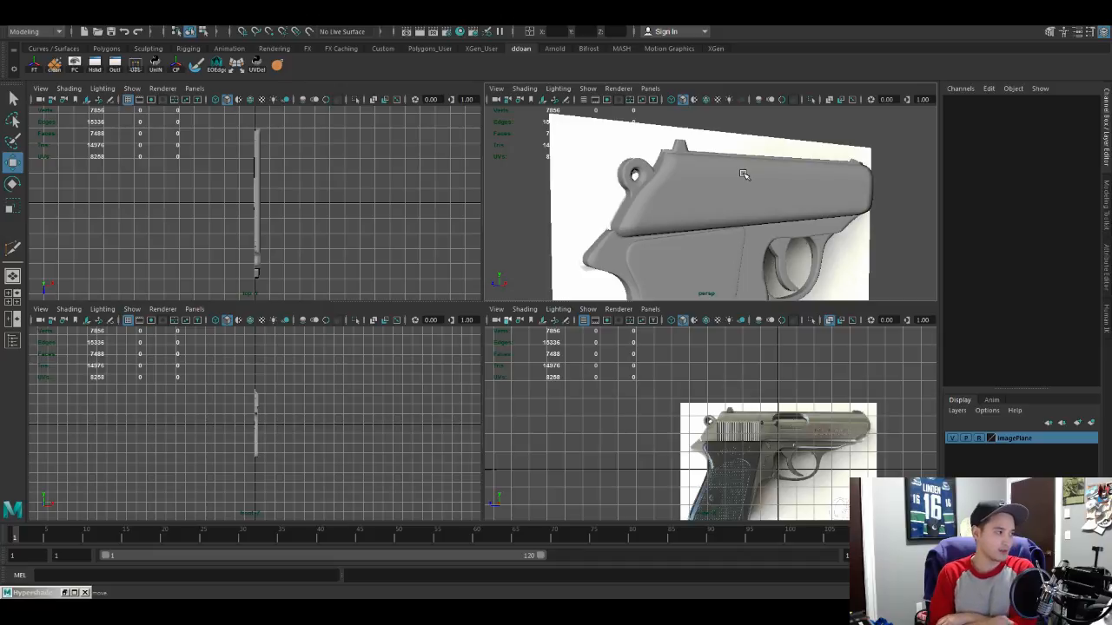
# Step: Examine the hammer's size and fit in relation to the complete pistol and the reference photo
pyautogui.keyDown('alt'); pyautogui.moveTo(741, 174); pyautogui.dragTo(721, 201, button='middle'); pyautogui.keyUp('alt')
pyautogui.scroll(2, 720, 200)
pyautogui.keyDown('alt'); pyautogui.moveTo(720, 201); pyautogui.dragTo(650, 193); pyautogui.keyUp('alt')
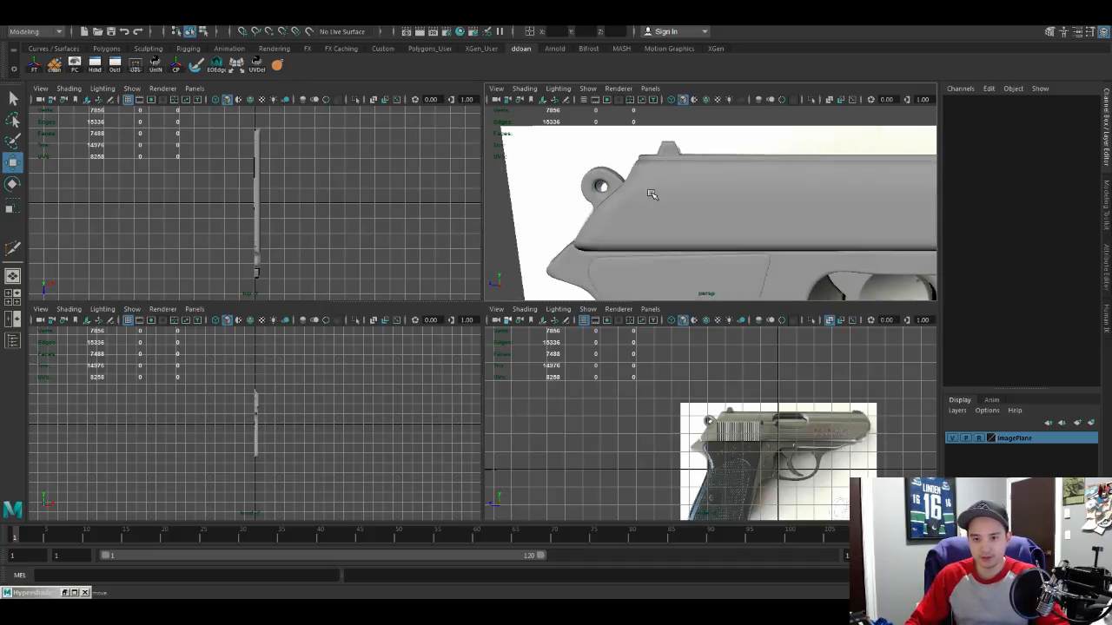
pyautogui.scroll(-5, 707, 211)
pyautogui.scroll(8, 689, 193)
pyautogui.scroll(-2, 689, 193)
pyautogui.press('space')
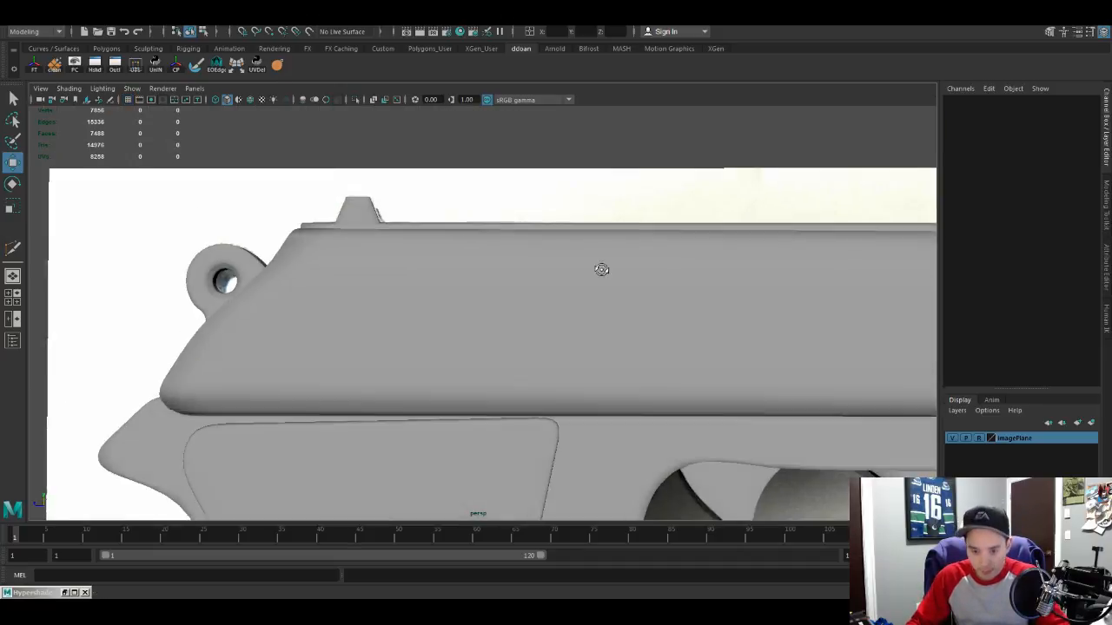
pyautogui.scroll(-4, 598, 243)
pyautogui.scroll(-2, 585, 233)
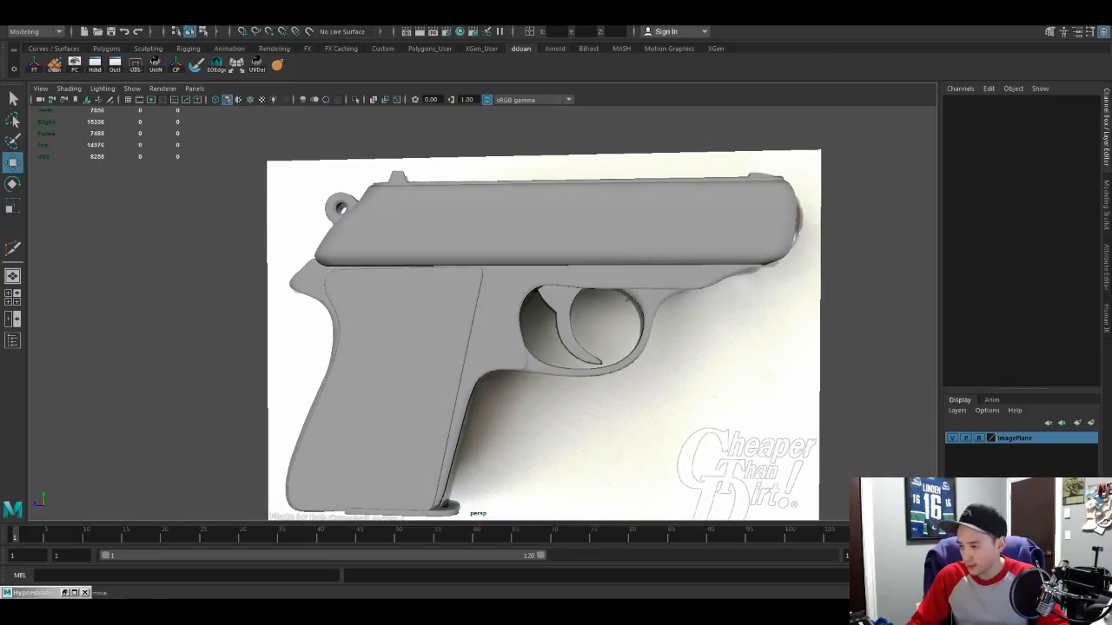
pyautogui.keyDown('alt'); pyautogui.moveTo(598, 344); pyautogui.dragTo(513, 324); pyautogui.keyUp('alt')
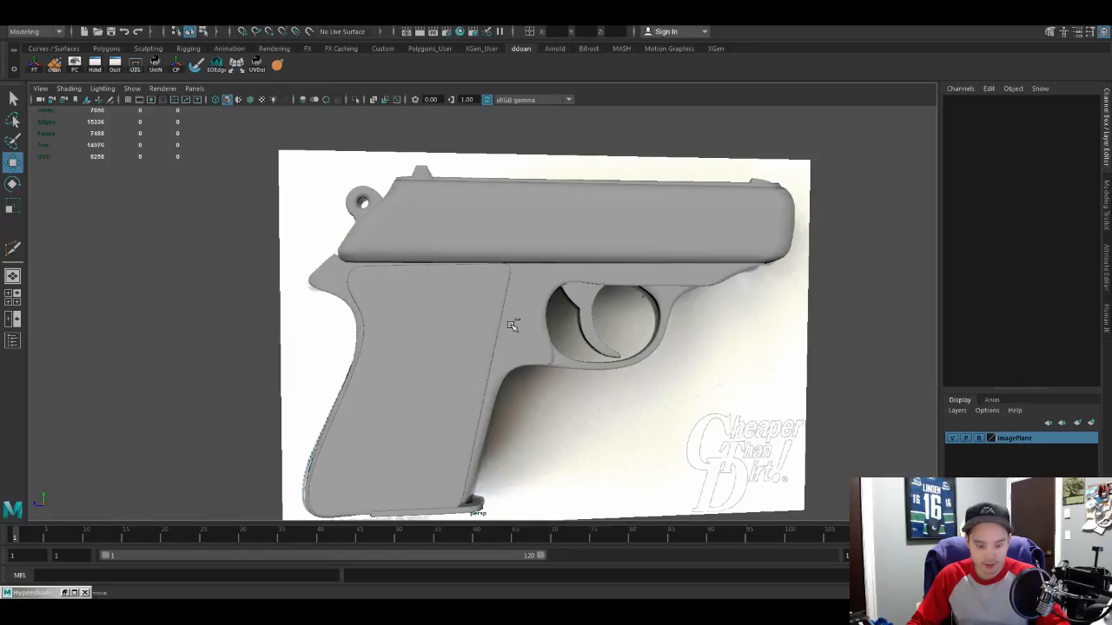
# Step: Save the scene and inspect the whole pistol model from several angles
pyautogui.hotkey('ctrl', 's')
pyautogui.keyDown('alt'); pyautogui.moveTo(524, 310); pyautogui.dragTo(601, 261, button='middle'); pyautogui.keyUp('alt')
pyautogui.keyDown('alt'); pyautogui.moveTo(601, 260); pyautogui.dragTo(547, 270); pyautogui.keyUp('alt')
pyautogui.keyDown('alt'); pyautogui.moveTo(547, 270); pyautogui.dragTo(452, 330, button='middle'); pyautogui.keyUp('alt')
pyautogui.scroll(-4, 554, 269)
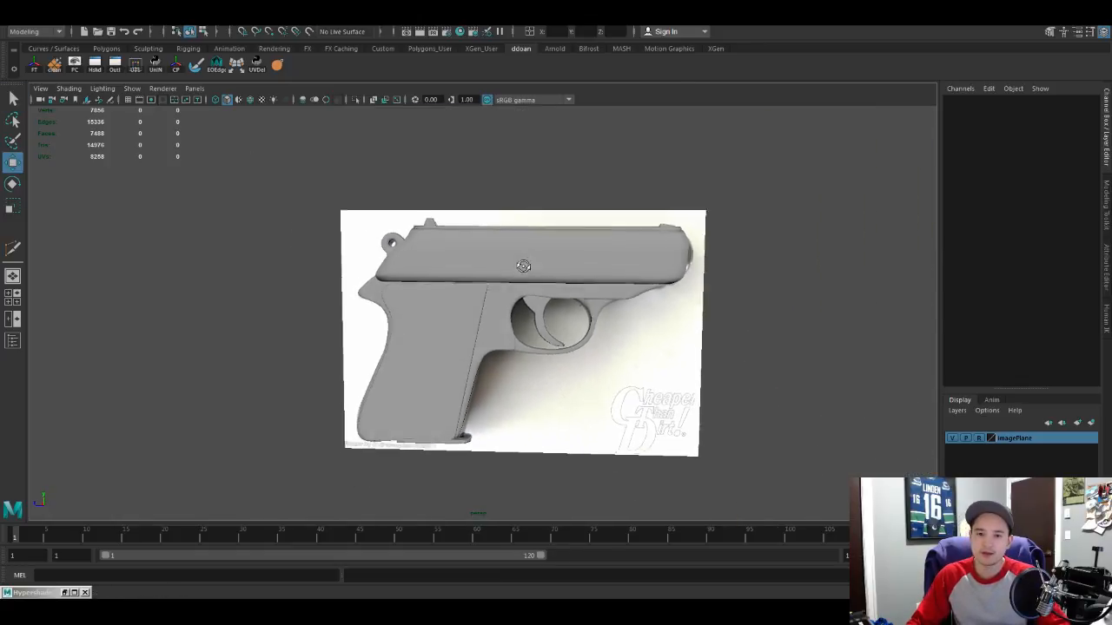
pyautogui.keyDown('alt'); pyautogui.moveTo(528, 261); pyautogui.dragTo(420, 272, button='middle'); pyautogui.keyUp('alt')
pyautogui.keyDown('alt'); pyautogui.moveTo(421, 272); pyautogui.dragTo(558, 296); pyautogui.keyUp('alt')
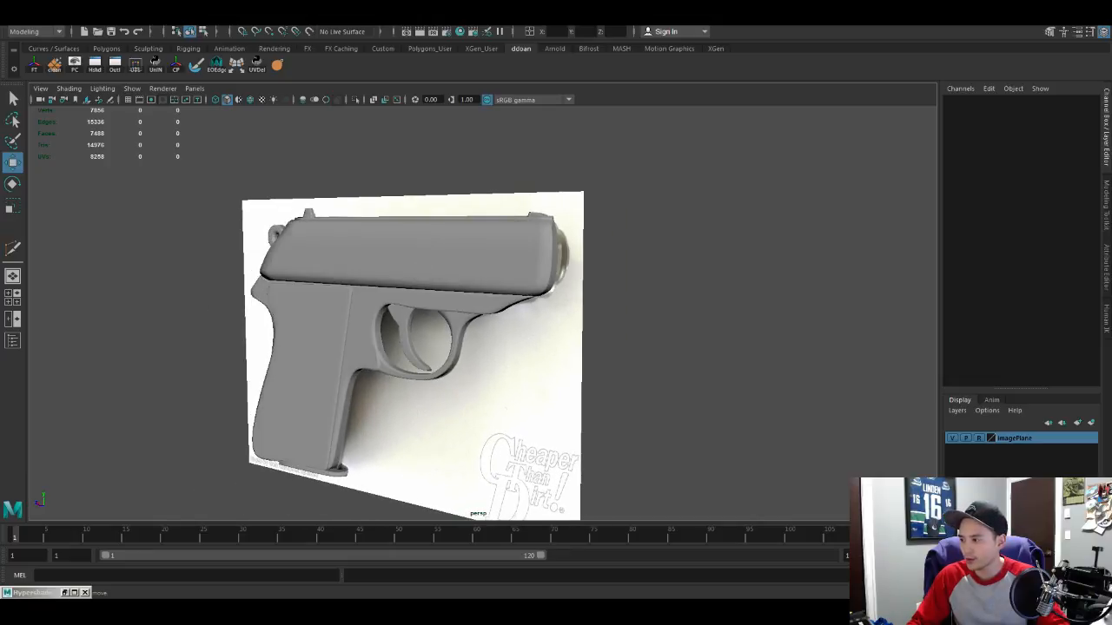
pyautogui.keyDown('alt'); pyautogui.moveTo(607, 336); pyautogui.dragTo(645, 318); pyautogui.keyUp('alt')
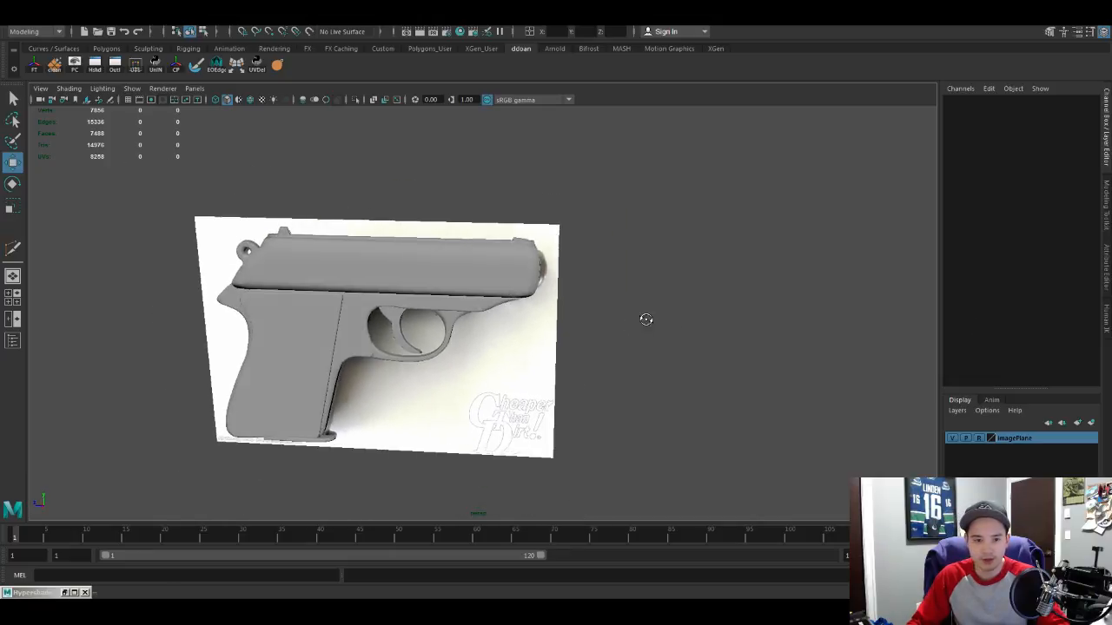
# Step: Change the UV Boundary Smoothing option in the hammer's OpenSubdiv controls and deselect it
pyautogui.click(239, 242)
pyautogui.hotkey('ctrl', 'a')
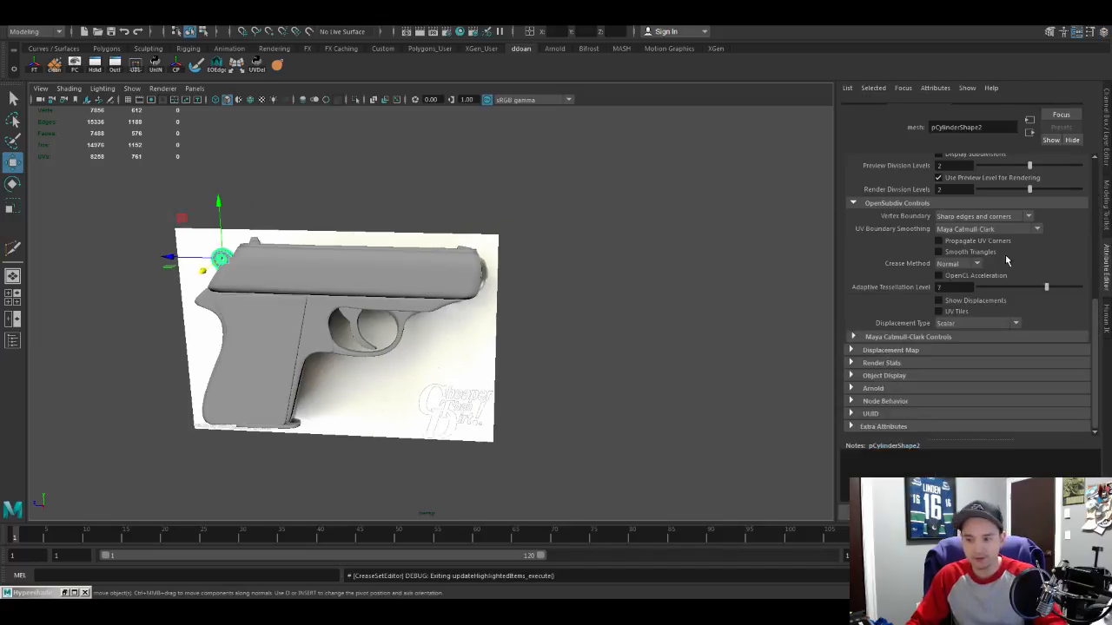
pyautogui.click(986, 239)
pyautogui.click(974, 268)
pyautogui.click(567, 289)
pyautogui.keyDown('alt'); pyautogui.moveTo(566, 289); pyautogui.dragTo(538, 282, button='right'); pyautogui.keyUp('alt')
pyautogui.keyDown('alt'); pyautogui.moveTo(539, 283); pyautogui.dragTo(644, 251); pyautogui.keyUp('alt')
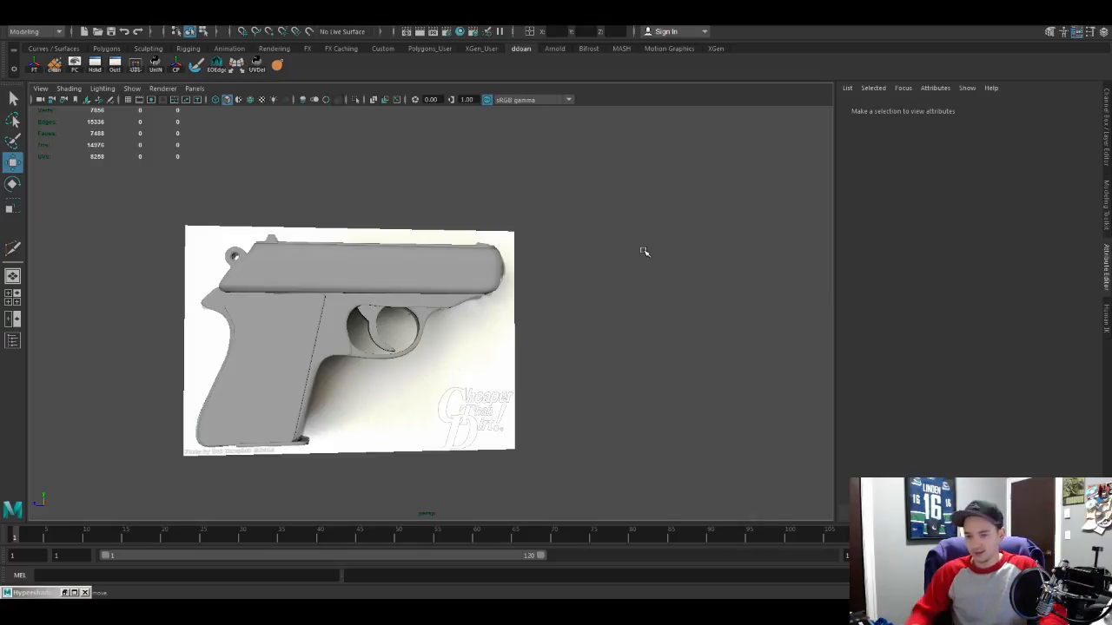
# Step: Select the pistol's slide and frame its front end from the muzzle side
pyautogui.scroll(3, 583, 287)
pyautogui.click(466, 249)
pyautogui.click(726, 273)
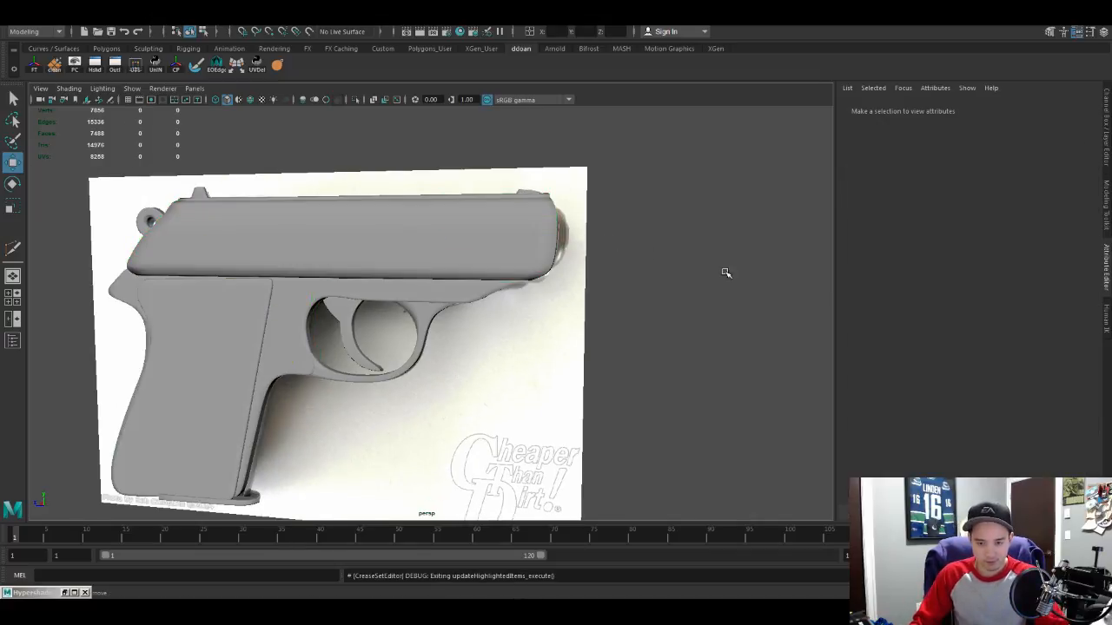
pyautogui.keyDown('alt'); pyautogui.moveTo(726, 272); pyautogui.dragTo(558, 266); pyautogui.keyUp('alt')
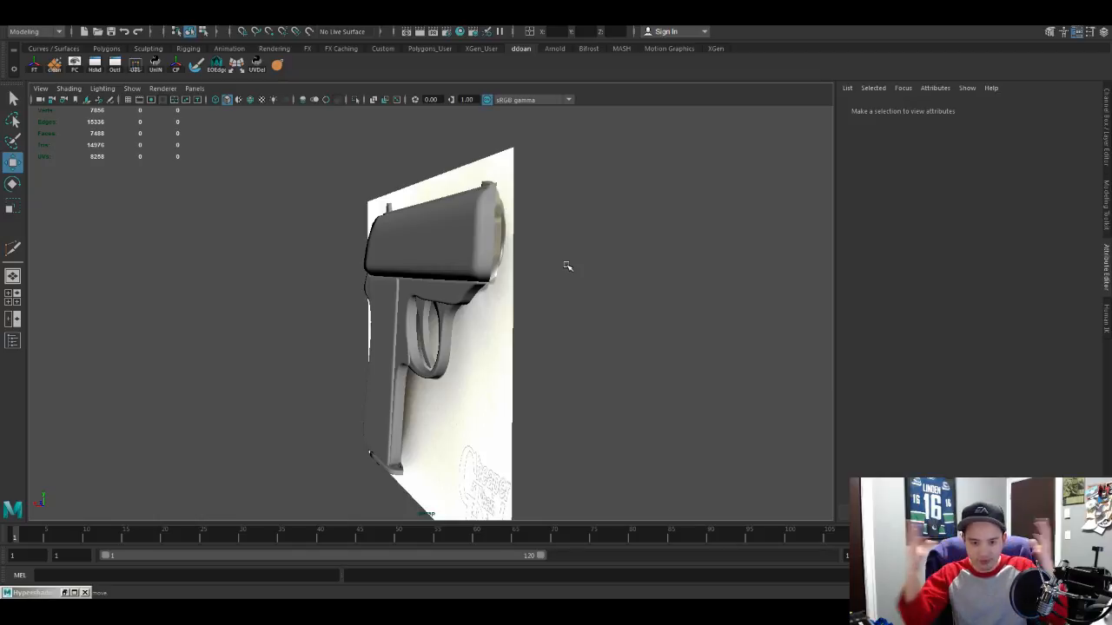
pyautogui.click(466, 252)
pyautogui.press('f')
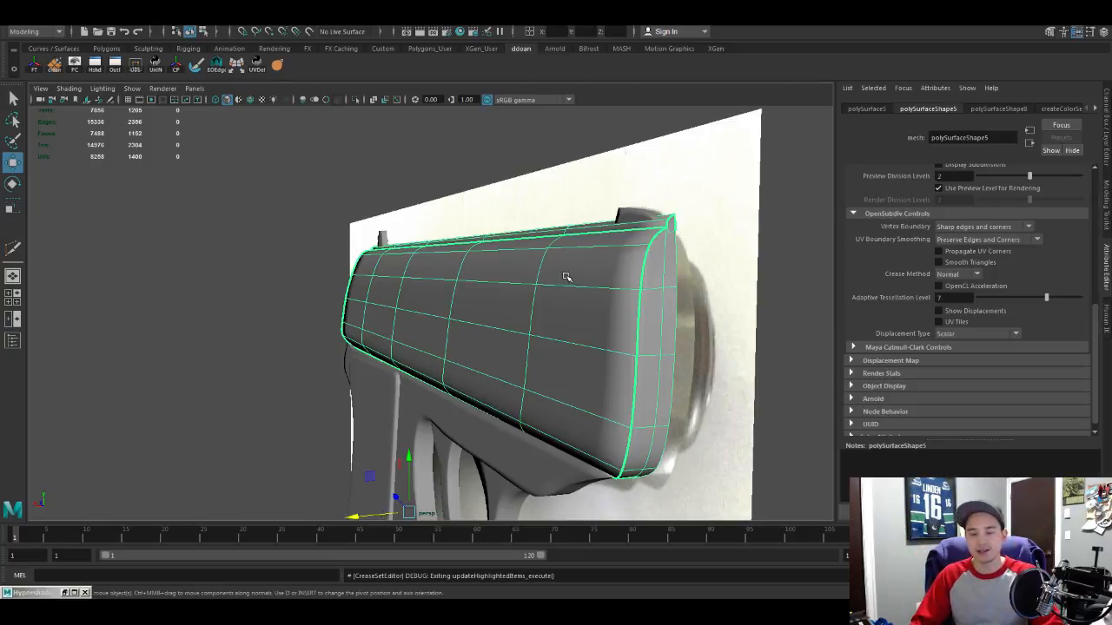
pyautogui.scroll(-3, 566, 278)
pyautogui.keyDown('alt'); pyautogui.moveTo(566, 278); pyautogui.dragTo(539, 373); pyautogui.keyUp('alt')
pyautogui.scroll(3, 580, 364)
pyautogui.scroll(4, 528, 372)
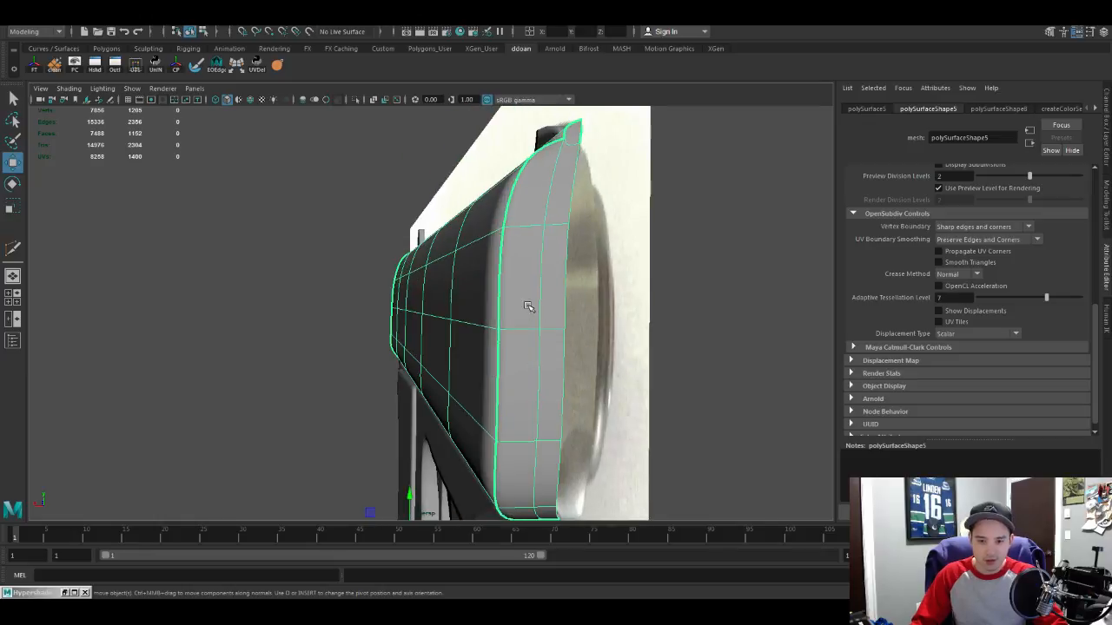
# Step: Select the slide's open border edge loop, turn off the smooth preview and isolate the slide
pyautogui.moveTo(550, 225); pyautogui.dragTo(565, 188, button='right')
pyautogui.doubleClick(565, 187)
pyautogui.keyDown('alt'); pyautogui.moveTo(565, 186); pyautogui.dragTo(476, 320); pyautogui.keyUp('alt')
pyautogui.press('1')
pyautogui.hotkey('ctrl', '1')
pyautogui.moveTo(471, 317)
pyautogui.keyDown('alt'); pyautogui.mouseDown()
pyautogui.moveTo(474, 297)
pyautogui.moveTo(469, 309)
pyautogui.mouseUp(); pyautogui.keyUp('alt')
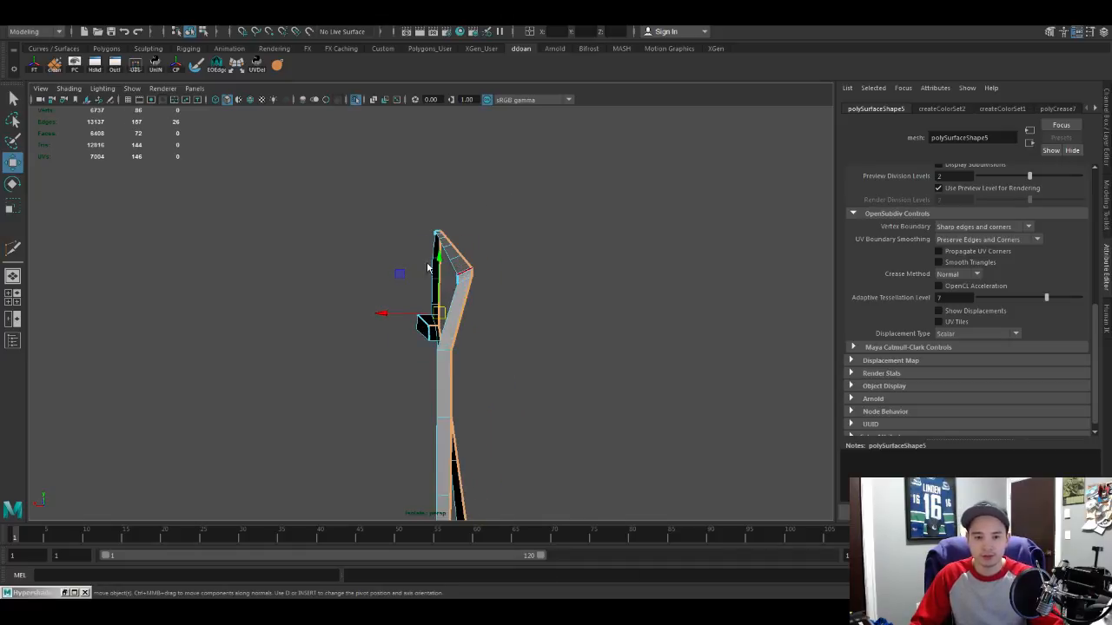
# Step: Convert the slide's open border edges to vertices and snap them flat onto the centre line along X
pyautogui.keyDown('alt'); pyautogui.moveTo(428, 268); pyautogui.dragTo(499, 309); pyautogui.keyUp('alt')
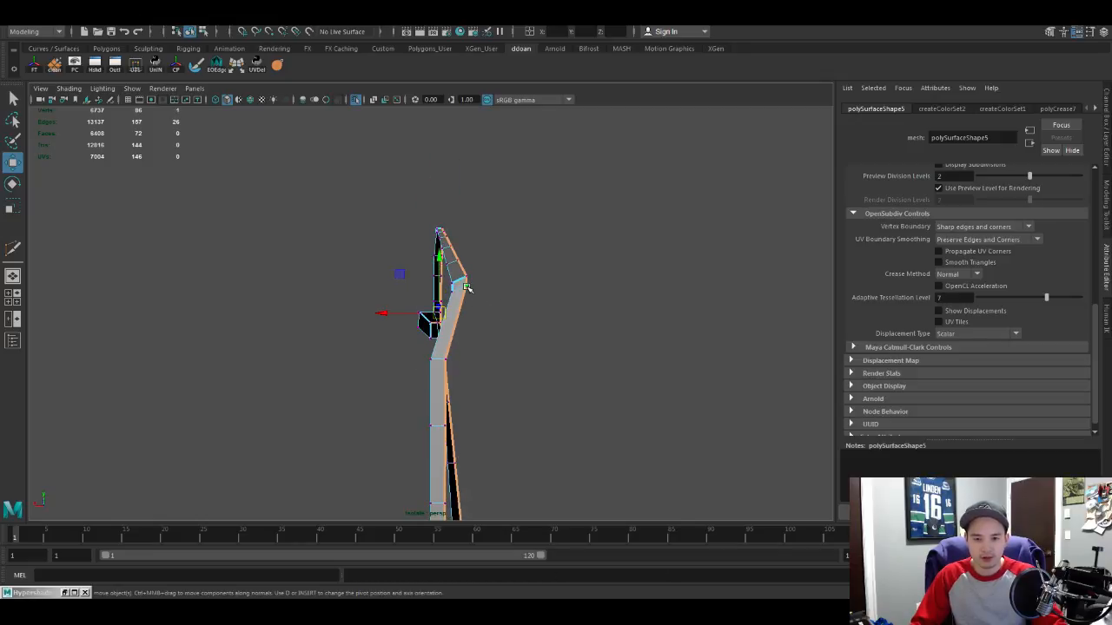
pyautogui.moveTo(468, 285); pyautogui.dragTo(467, 250, button='right')
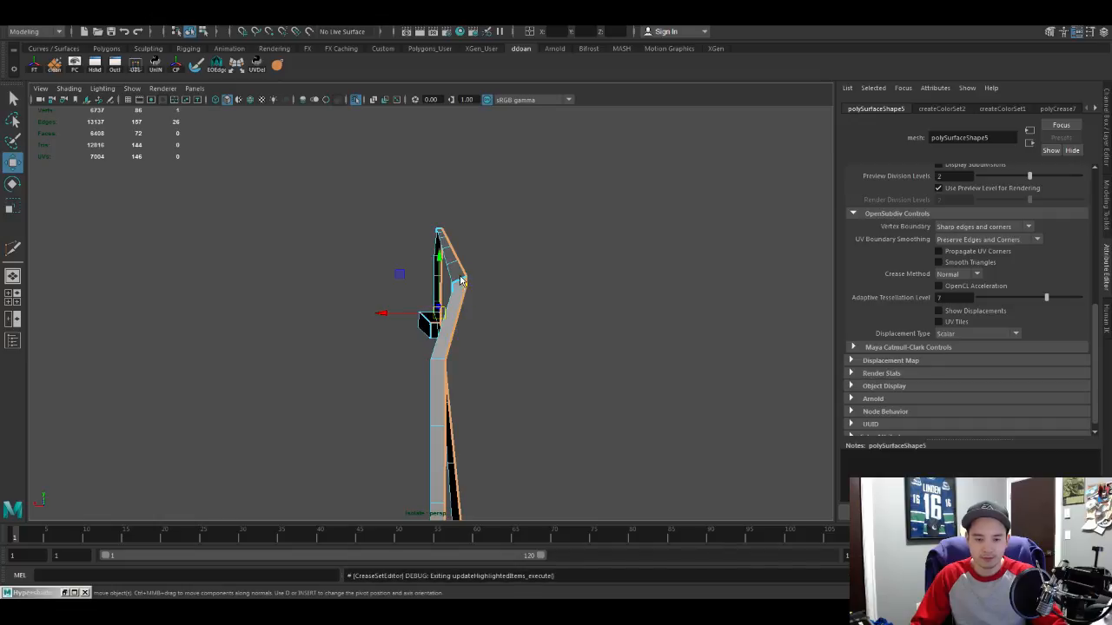
pyautogui.keyDown('ctrl'); pyautogui.moveTo(404, 275); pyautogui.dragTo(372, 274, button='right'); pyautogui.keyUp('ctrl')
pyautogui.keyDown('alt'); pyautogui.moveTo(474, 280); pyautogui.dragTo(458, 320); pyautogui.keyUp('alt')
pyautogui.press('x')
pyautogui.moveTo(388, 314); pyautogui.dragTo(436, 318)
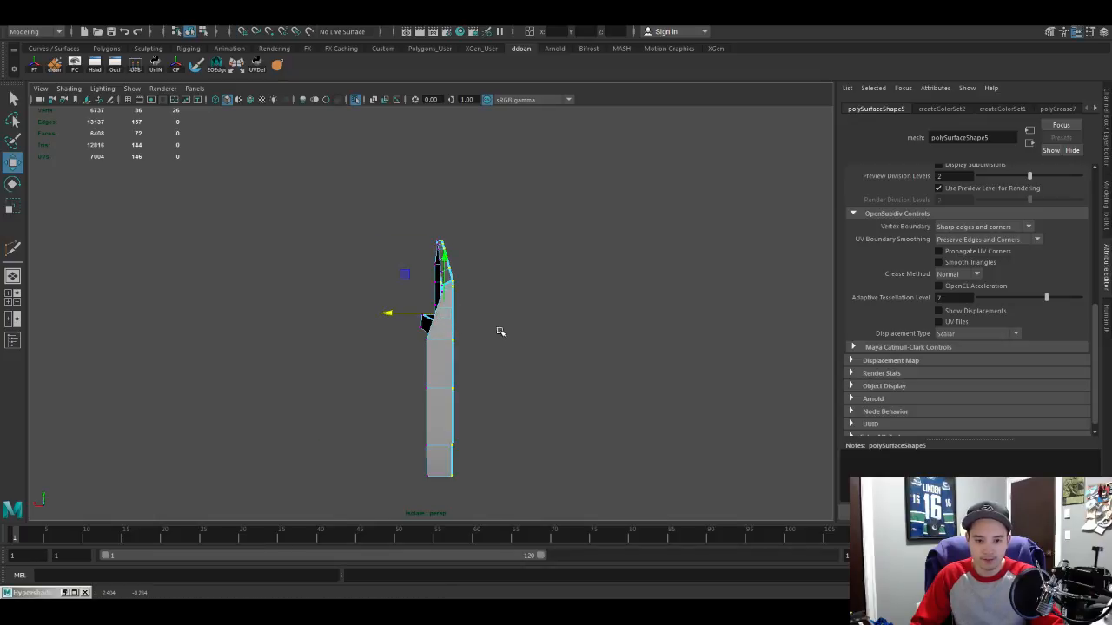
# Step: Restore the slide's smooth preview, bring back the other pistol parts, clear the selection and frame the front end
pyautogui.keyDown('alt'); pyautogui.moveTo(500, 331); pyautogui.dragTo(482, 339); pyautogui.keyUp('alt')
pyautogui.moveTo(597, 373)
pyautogui.mouseDown(button='right')
pyautogui.moveTo(611, 351)
pyautogui.moveTo(616, 365)
pyautogui.mouseUp(button='right')
pyautogui.keyDown('alt'); pyautogui.moveTo(616, 364); pyautogui.dragTo(596, 362); pyautogui.keyUp('alt')
pyautogui.keyDown('alt'); pyautogui.moveTo(596, 362); pyautogui.dragTo(587, 363, button='right'); pyautogui.keyUp('alt')
pyautogui.moveTo(587, 363)
pyautogui.keyDown('alt'); pyautogui.mouseDown()
pyautogui.moveTo(579, 359)
pyautogui.moveTo(613, 343)
pyautogui.moveTo(600, 348)
pyautogui.mouseUp(); pyautogui.keyUp('alt')
pyautogui.click(635, 360)
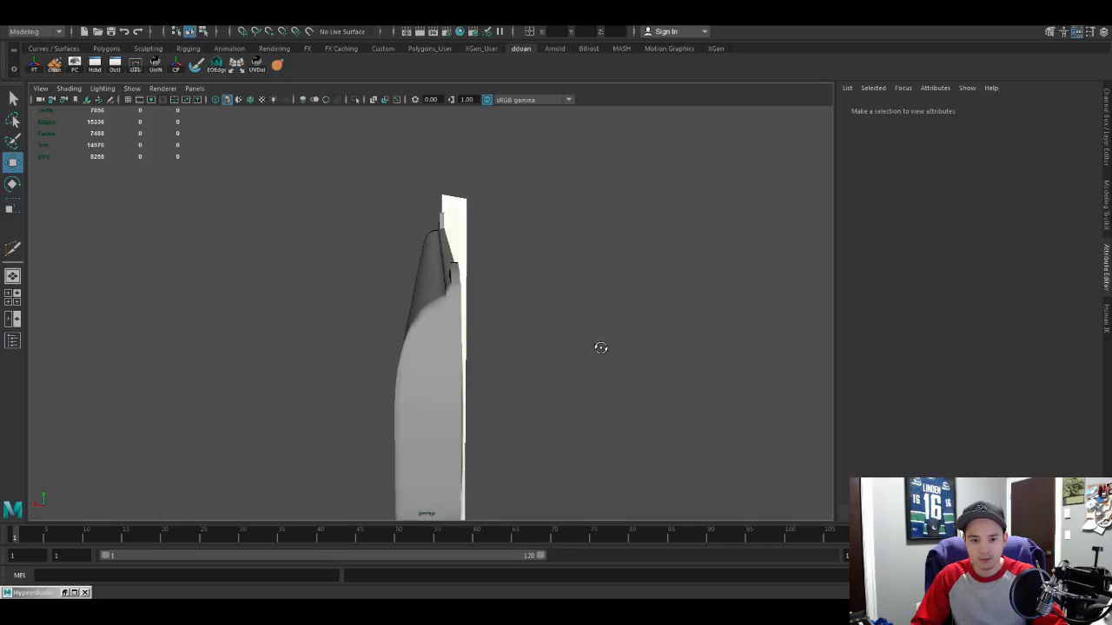
pyautogui.click(446, 381)
pyautogui.press('f')
pyautogui.keyDown('alt'); pyautogui.moveTo(445, 371); pyautogui.dragTo(449, 367); pyautogui.keyUp('alt')
pyautogui.click(539, 351)
pyautogui.scroll(5, 539, 351)
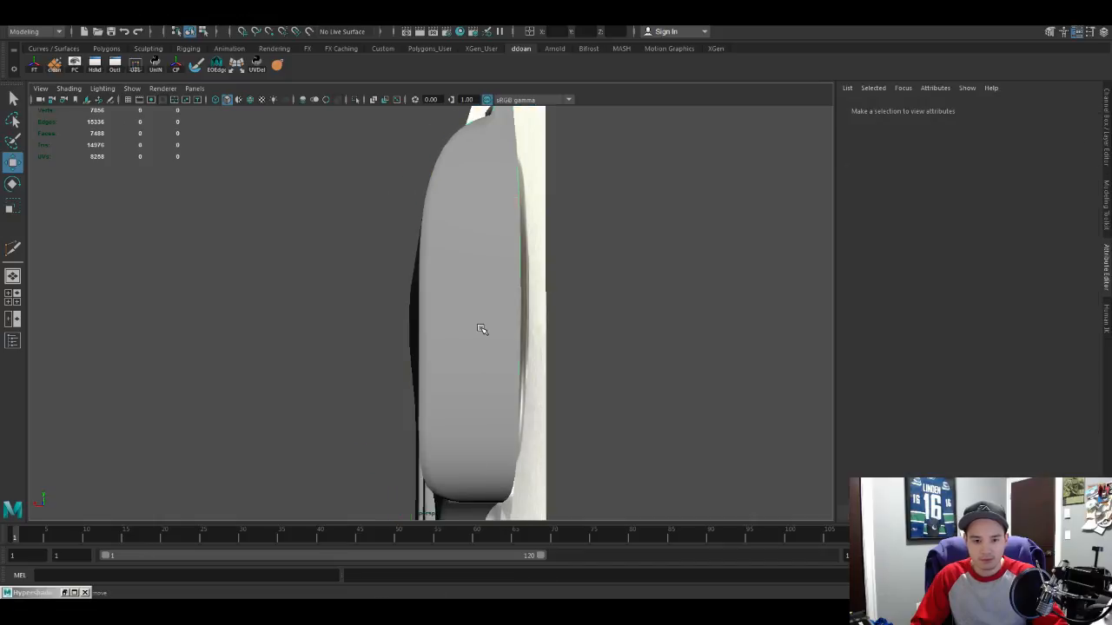
# Step: Examine the slide's open border along its length from the muzzle end and the side, checking that it runs straight
pyautogui.click(483, 267)
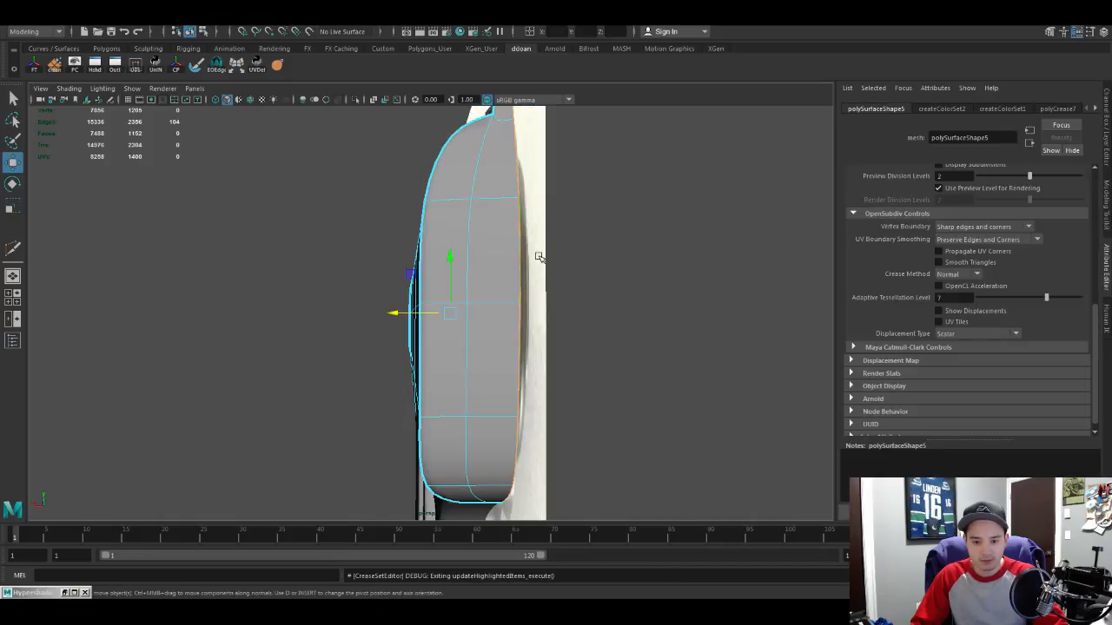
pyautogui.keyDown('alt'); pyautogui.moveTo(541, 255); pyautogui.dragTo(460, 323); pyautogui.keyUp('alt')
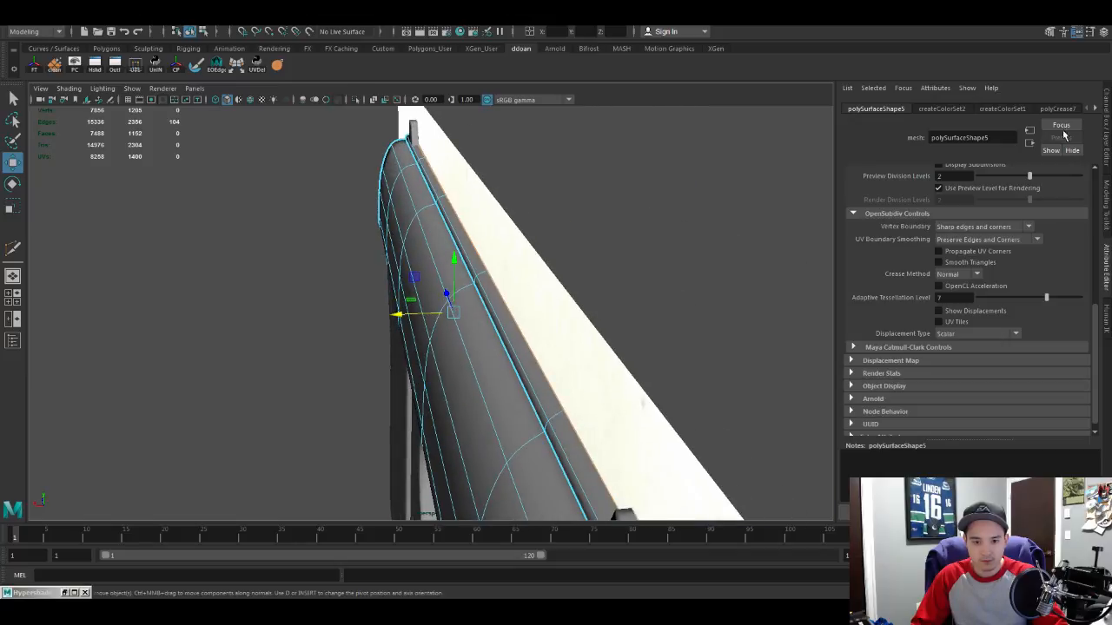
pyautogui.keyDown('alt'); pyautogui.moveTo(360, 368); pyautogui.dragTo(414, 352); pyautogui.keyUp('alt')
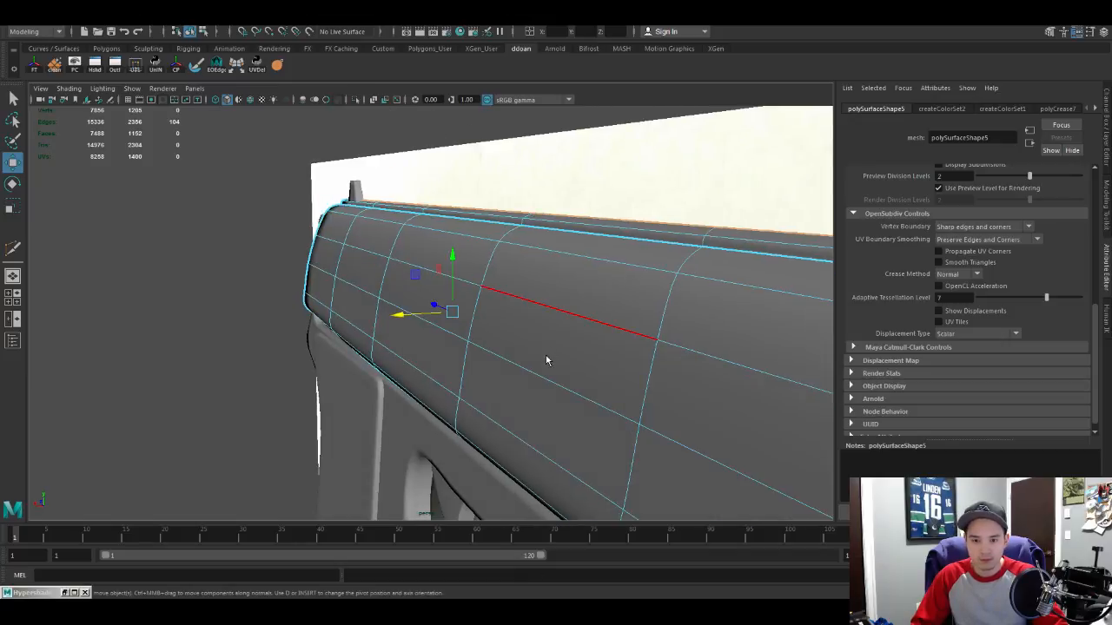
pyautogui.press('F8')
pyautogui.press('f')
pyautogui.keyDown('alt'); pyautogui.moveTo(558, 357); pyautogui.dragTo(664, 364); pyautogui.keyUp('alt')
pyautogui.click(663, 360)
pyautogui.scroll(5, 643, 361)
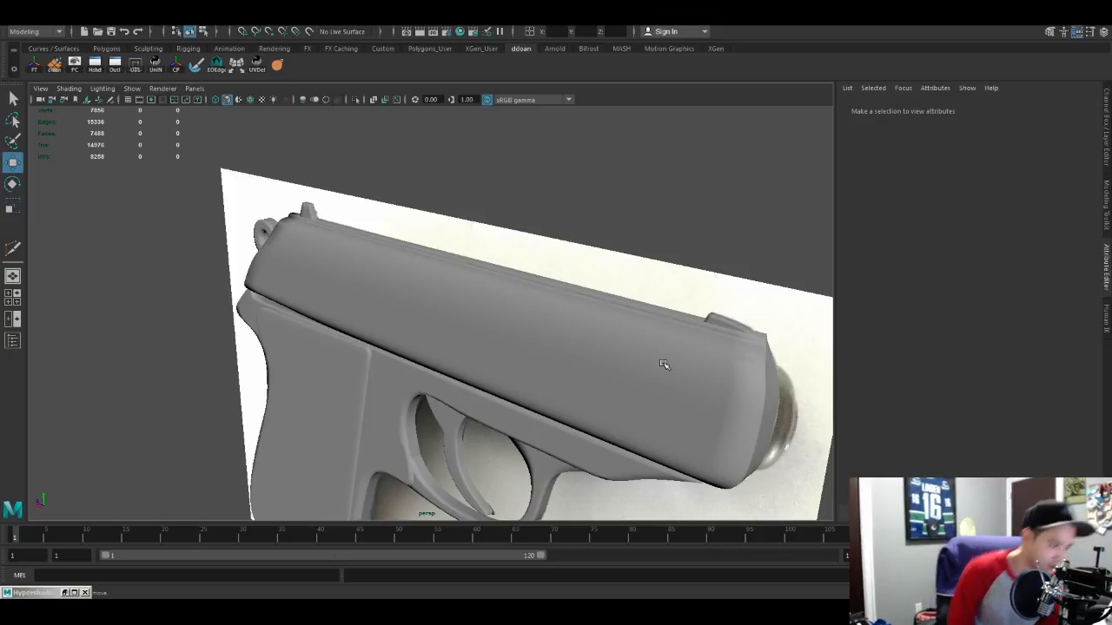
# Step: Compare the slide's side profile and front end with the reference photo
pyautogui.keyDown('alt'); pyautogui.moveTo(664, 365); pyautogui.dragTo(566, 328); pyautogui.keyUp('alt')
pyautogui.click(566, 330)
pyautogui.scroll(2, 564, 330)
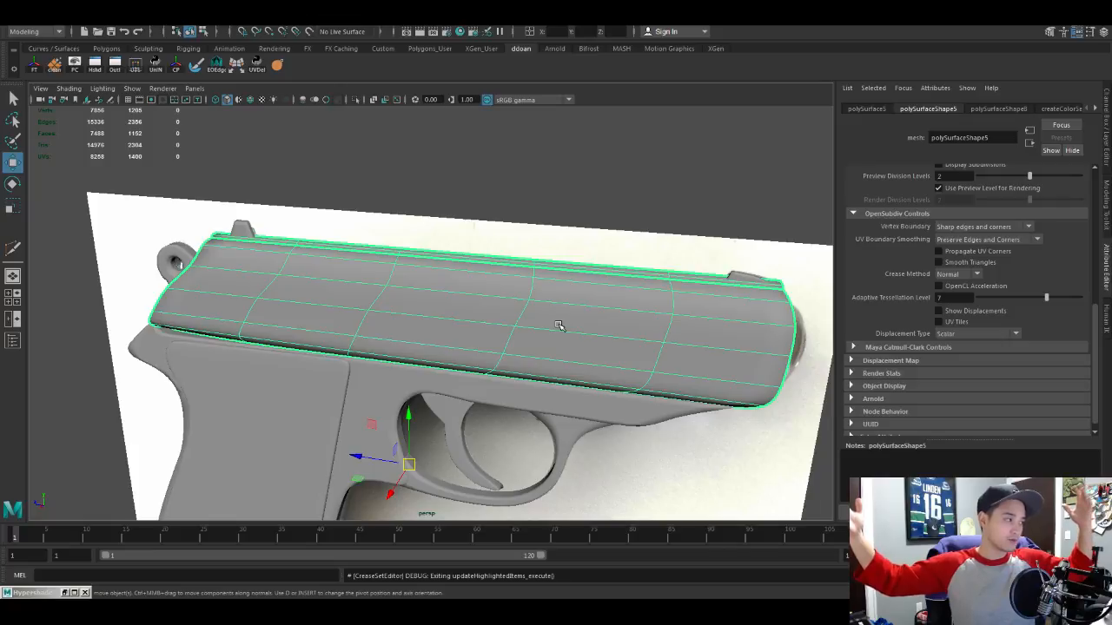
pyautogui.keyDown('alt'); pyautogui.moveTo(568, 282); pyautogui.dragTo(637, 345); pyautogui.keyUp('alt')
pyautogui.click(516, 243)
pyautogui.keyDown('alt'); pyautogui.moveTo(638, 345); pyautogui.dragTo(465, 262, button='middle'); pyautogui.keyUp('alt')
pyautogui.scroll(3, 466, 261)
pyautogui.keyDown('alt'); pyautogui.moveTo(466, 262); pyautogui.dragTo(548, 250); pyautogui.keyUp('alt')
pyautogui.scroll(-3, 526, 253)
pyautogui.scroll(-5, 548, 251)
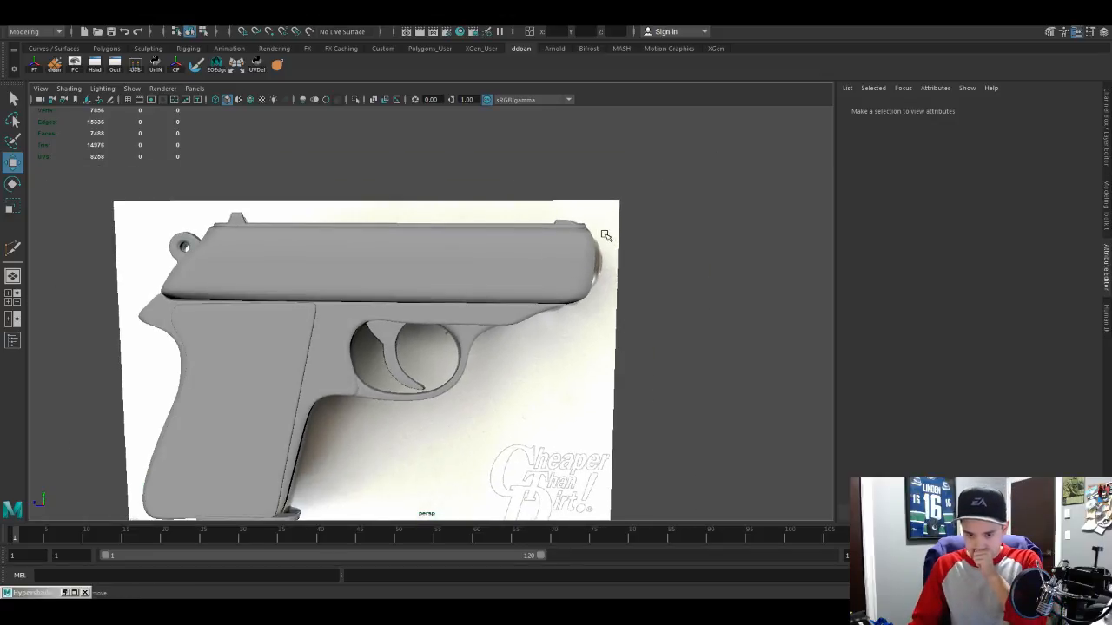
pyautogui.scroll(3, 575, 254)
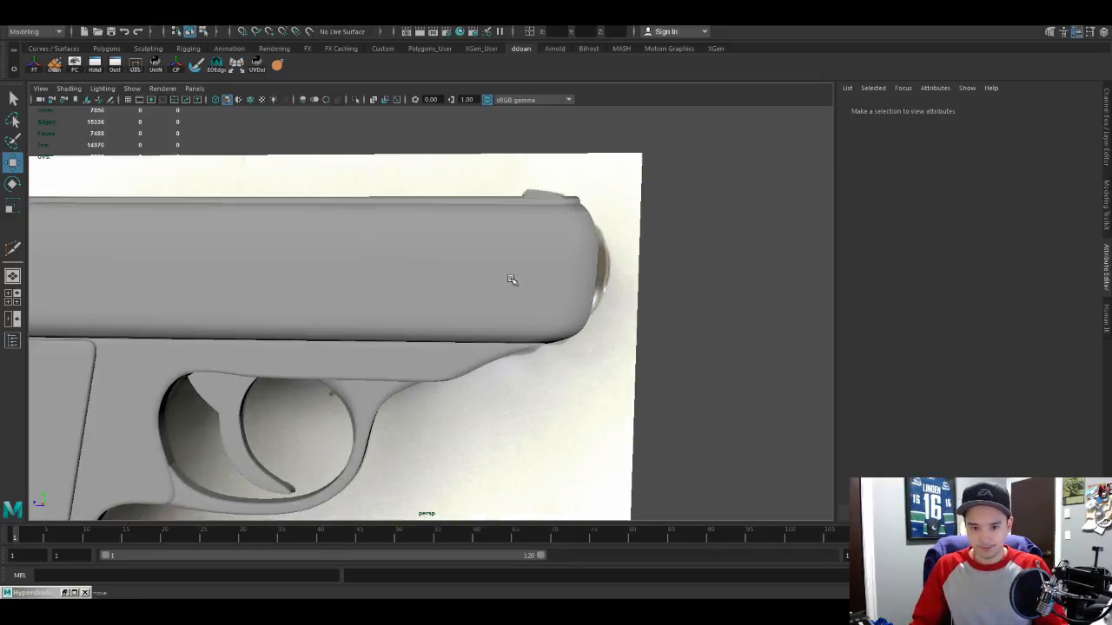
# Step: Try to move the vertex at the slide's top front corner beside the front sight
pyautogui.click(529, 255)
pyautogui.keyDown('alt'); pyautogui.moveTo(529, 255); pyautogui.dragTo(484, 263, button='middle'); pyautogui.keyUp('alt')
pyautogui.scroll(2, 484, 263)
pyautogui.keyDown('alt'); pyautogui.moveTo(470, 270); pyautogui.dragTo(411, 252); pyautogui.keyUp('alt')
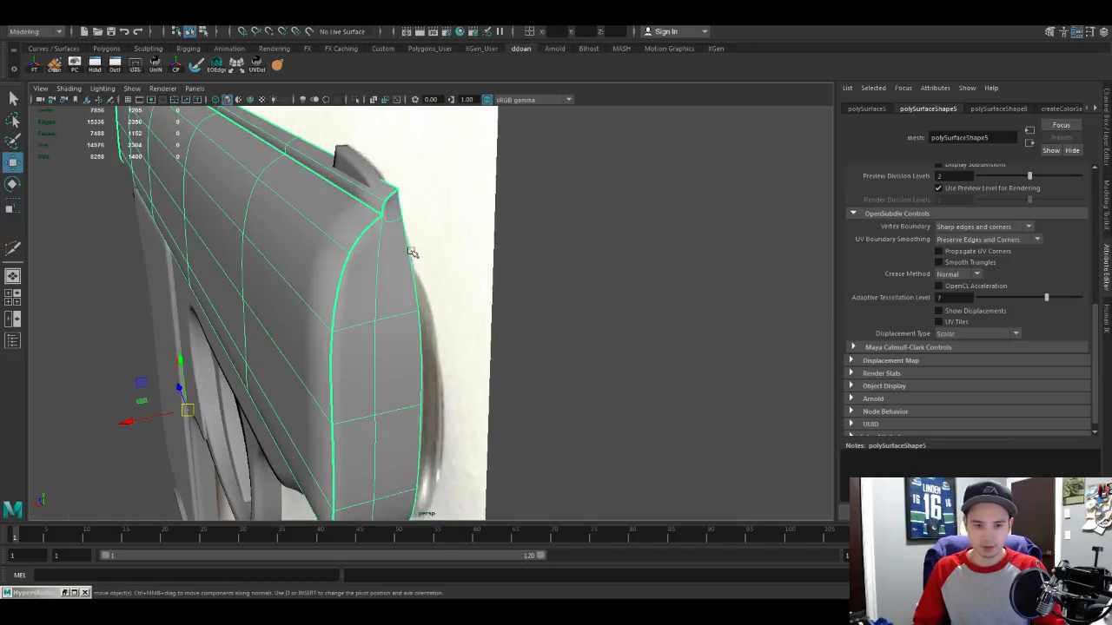
pyautogui.press('F10')
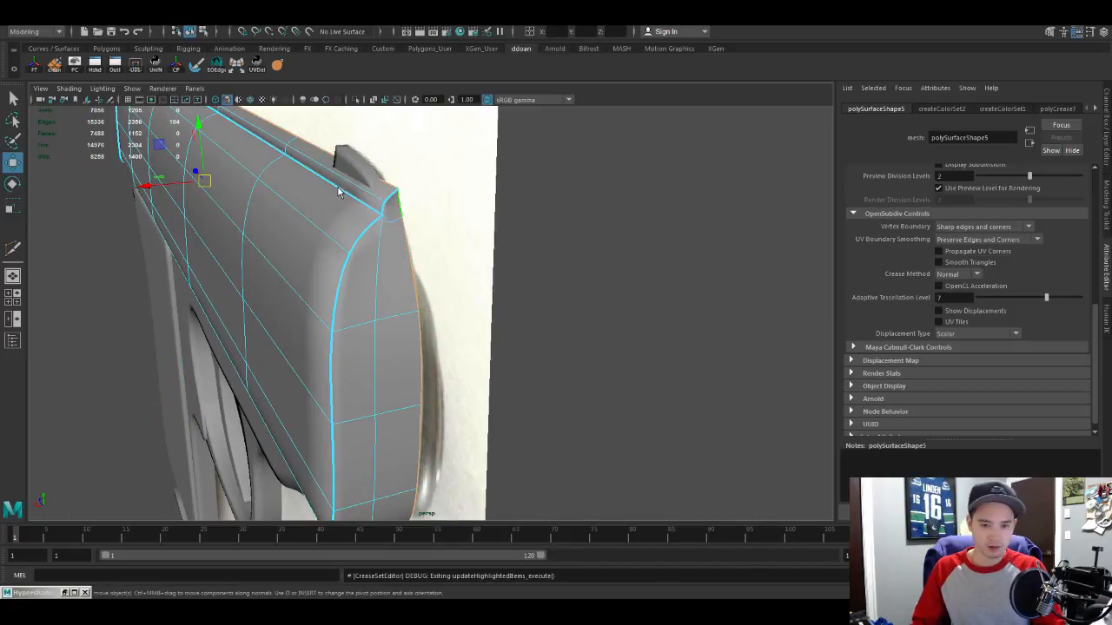
pyautogui.press('F9')
pyautogui.click(388, 204)
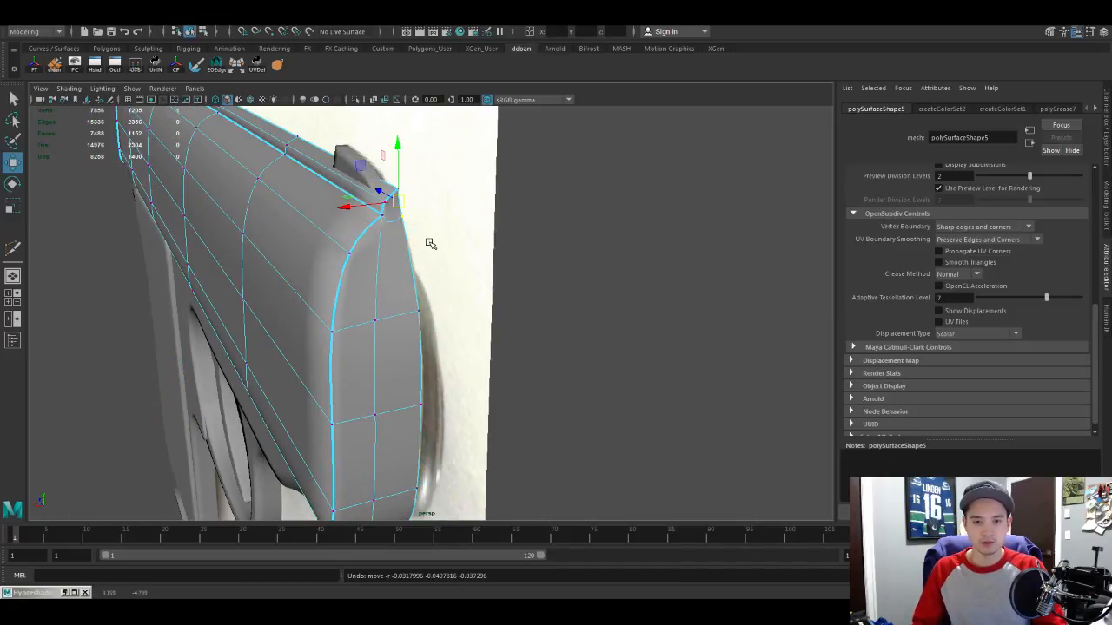
pyautogui.keyDown('alt'); pyautogui.moveTo(427, 233); pyautogui.dragTo(400, 336); pyautogui.keyUp('alt')
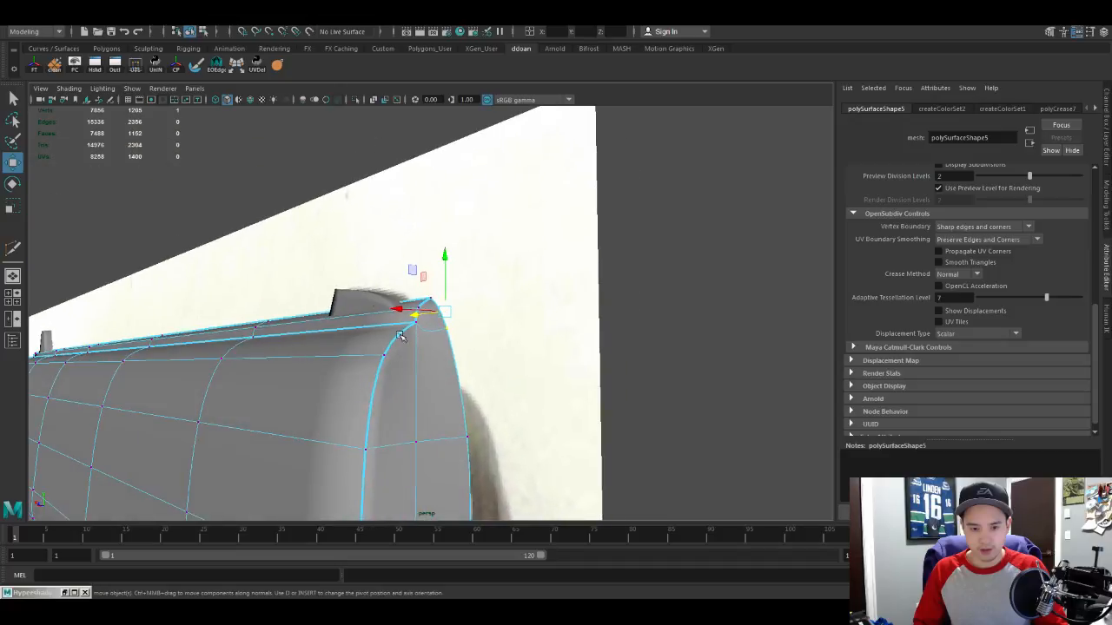
# Step: Move the slide's top front corner vertex forward along Z and snap the border vertex below it into line
pyautogui.press('F10')
pyautogui.doubleClick(427, 328)
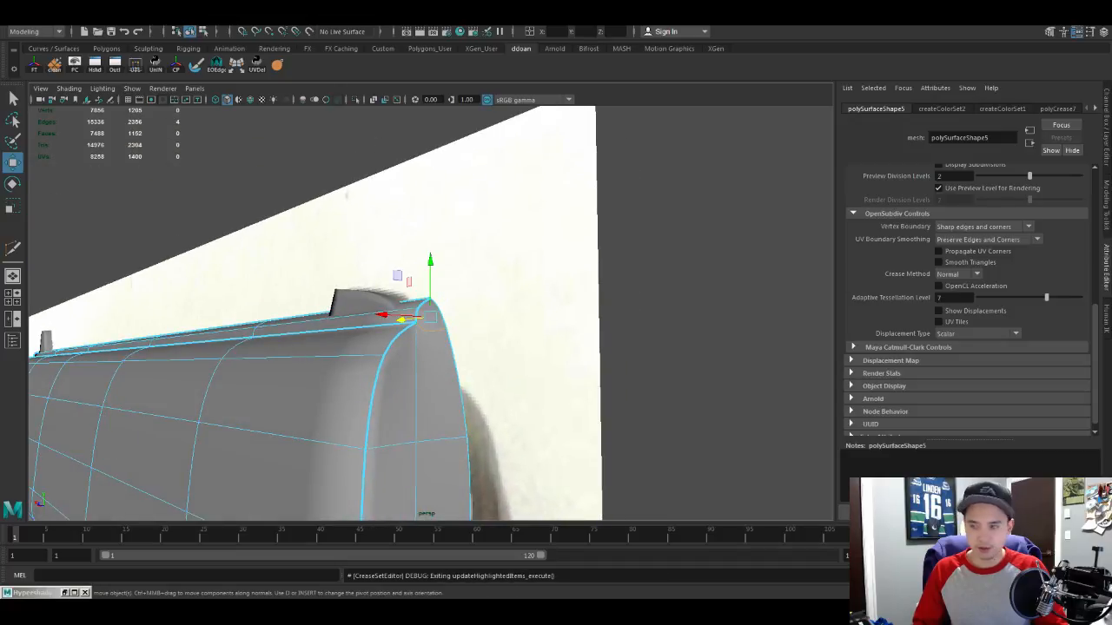
pyautogui.keyDown('alt'); pyautogui.moveTo(427, 328); pyautogui.dragTo(437, 350); pyautogui.keyUp('alt')
pyautogui.moveTo(422, 316); pyautogui.dragTo(358, 276, button='right')
pyautogui.moveTo(426, 278); pyautogui.dragTo(446, 316)
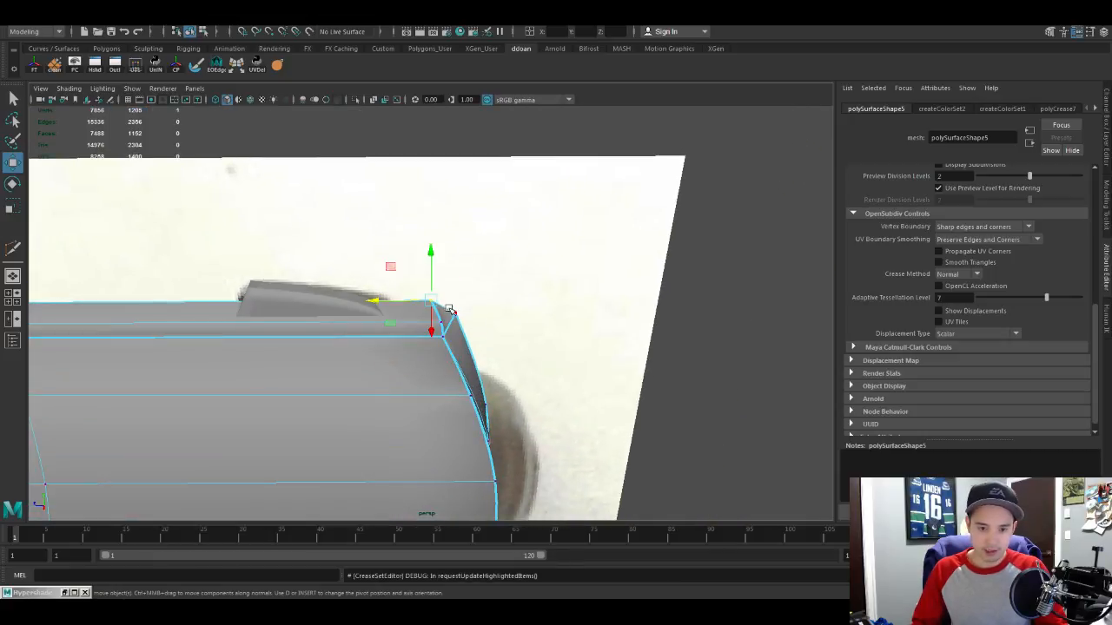
pyautogui.moveTo(375, 300); pyautogui.dragTo(427, 347)
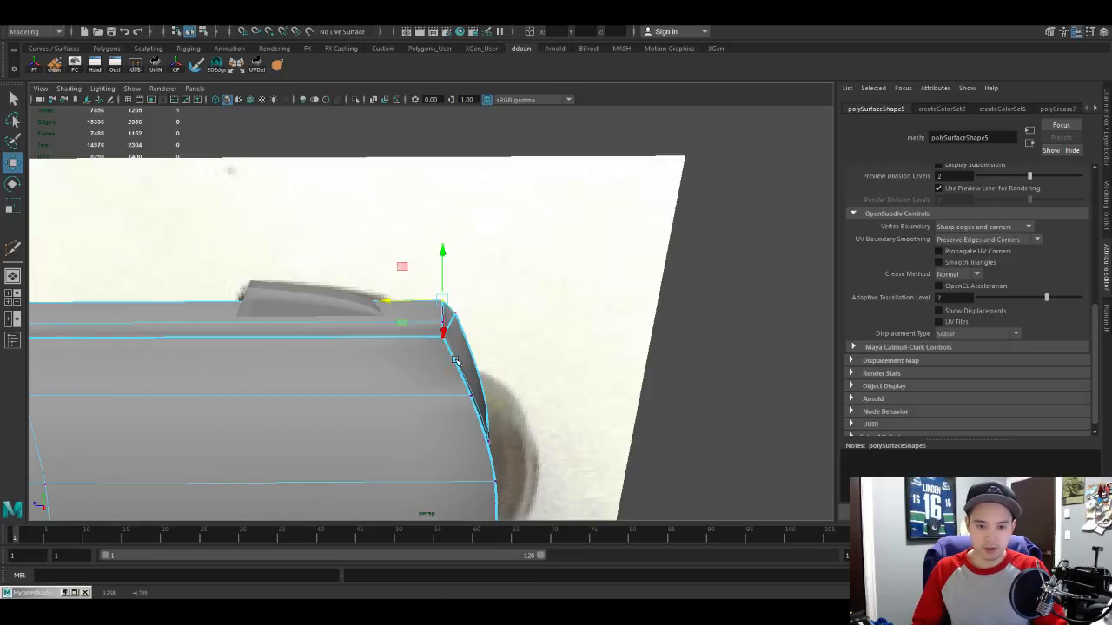
pyautogui.moveTo(387, 300); pyautogui.dragTo(401, 313)
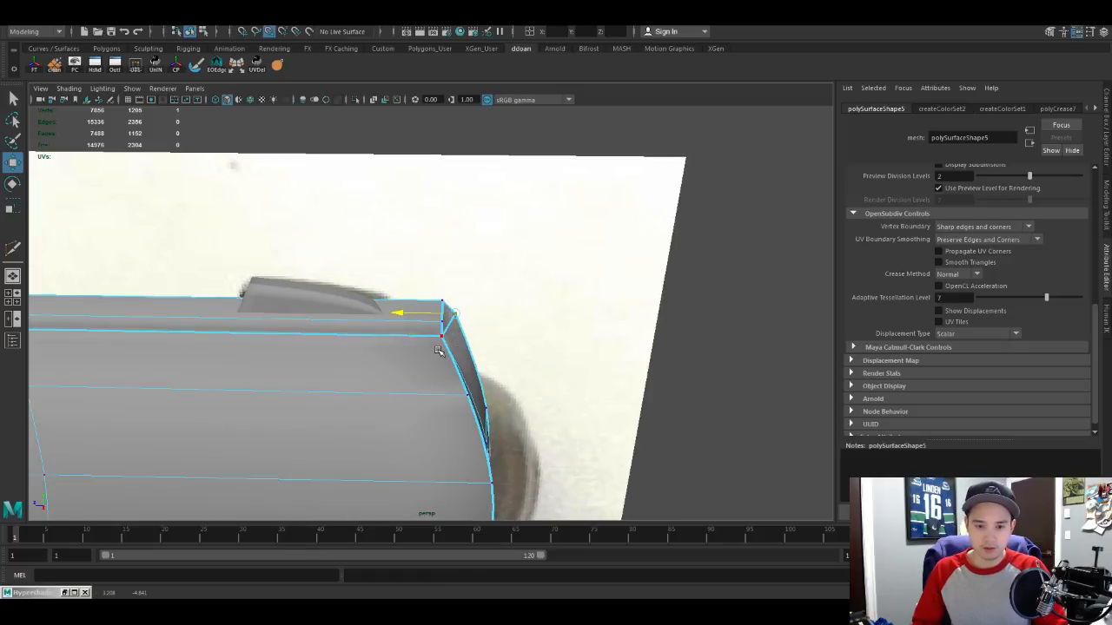
pyautogui.keyDown('alt'); pyautogui.moveTo(451, 384); pyautogui.dragTo(393, 300); pyautogui.keyUp('alt')
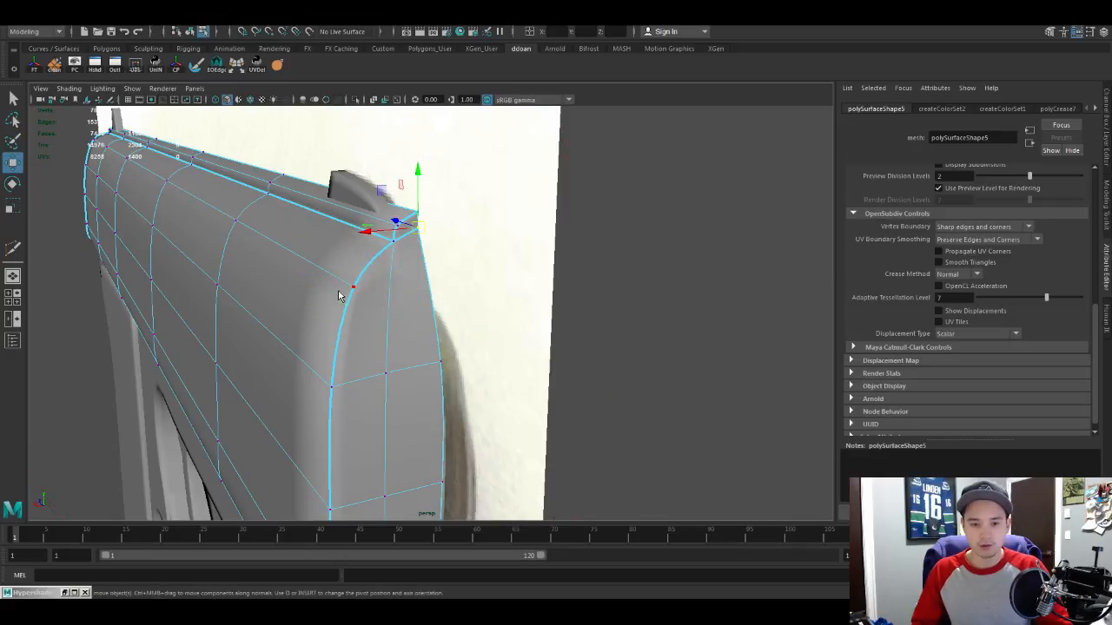
# Step: Cut a new edge with Multi-Cut across the slide's front face from the upper side corner vertex to the open border
pyautogui.press('y')
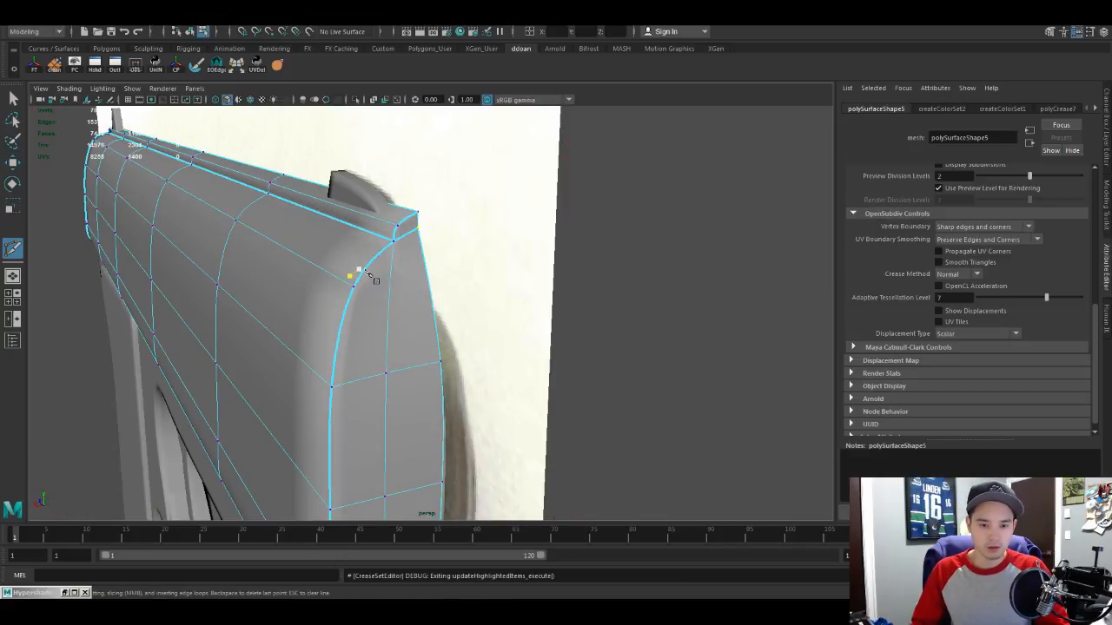
pyautogui.moveTo(426, 278)
pyautogui.keyDown('alt'); pyautogui.mouseDown()
pyautogui.moveTo(409, 293)
pyautogui.moveTo(427, 274)
pyautogui.mouseUp(); pyautogui.keyUp('alt')
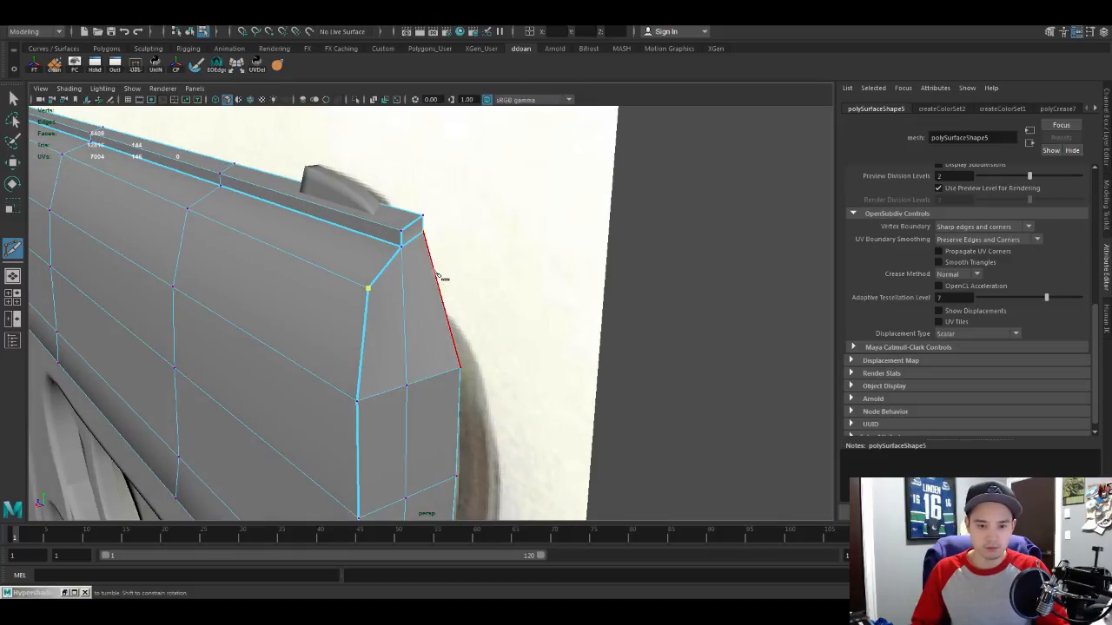
pyautogui.click(403, 279)
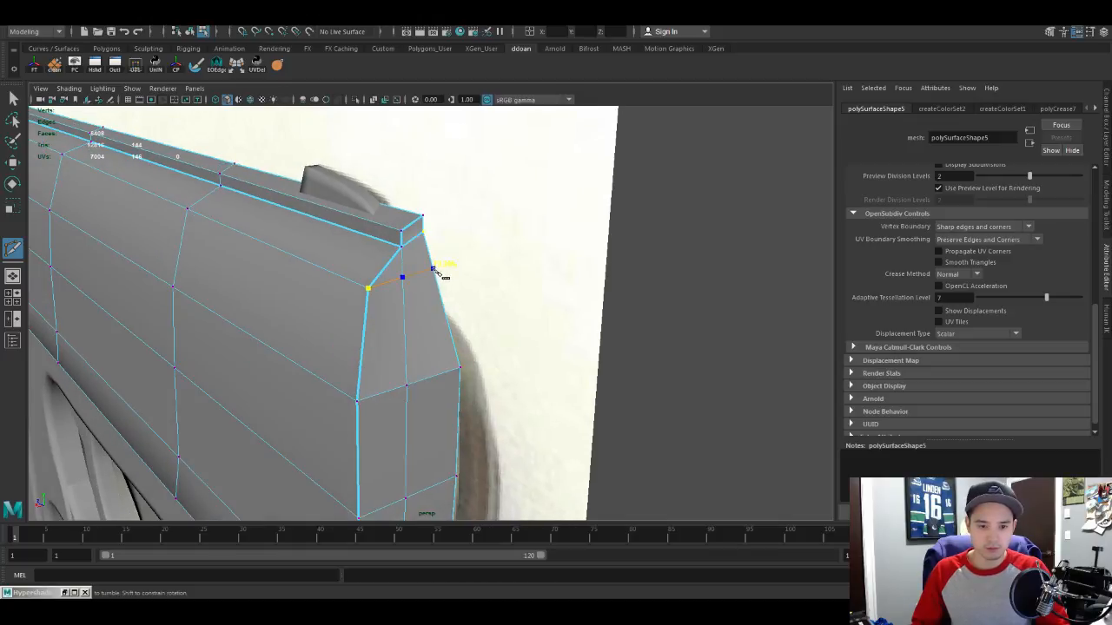
pyautogui.rightClick(445, 271)
pyautogui.scroll(3, 447, 325)
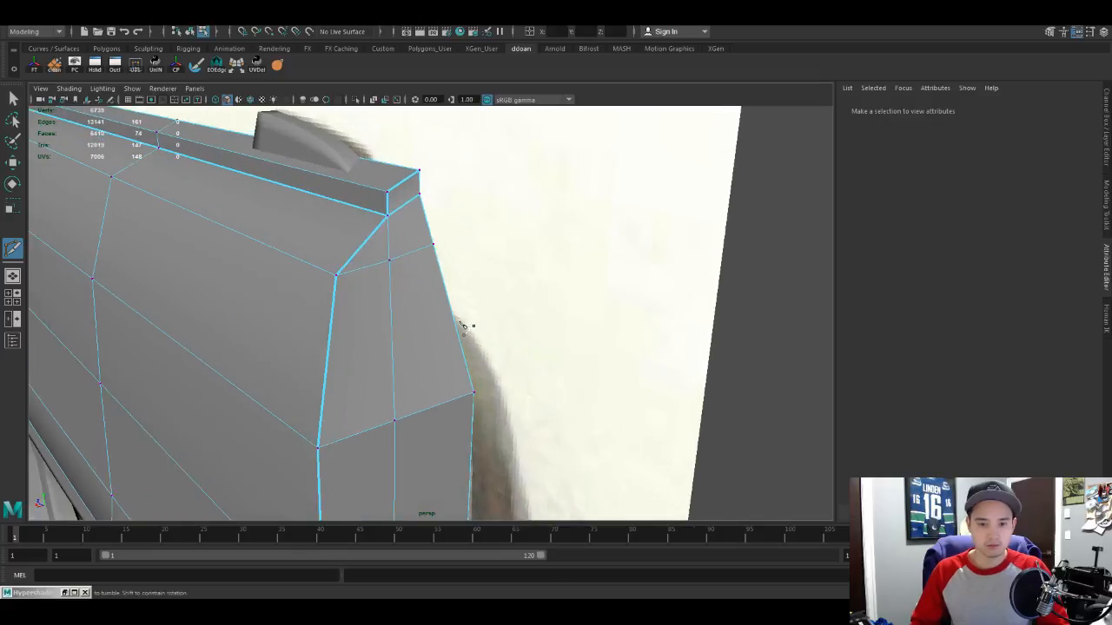
pyautogui.moveTo(461, 325)
pyautogui.keyDown('alt'); pyautogui.mouseDown()
pyautogui.moveTo(519, 313)
pyautogui.moveTo(442, 305)
pyautogui.moveTo(445, 331)
pyautogui.mouseUp(); pyautogui.keyUp('alt')
pyautogui.click(435, 266)
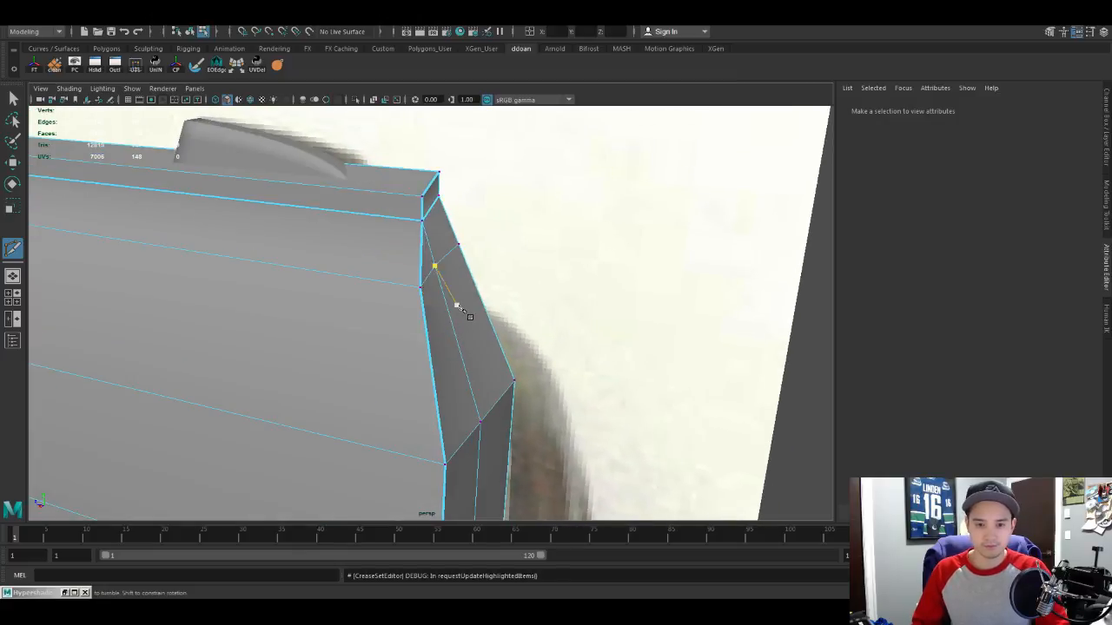
pyautogui.press('3')
pyautogui.press('1')
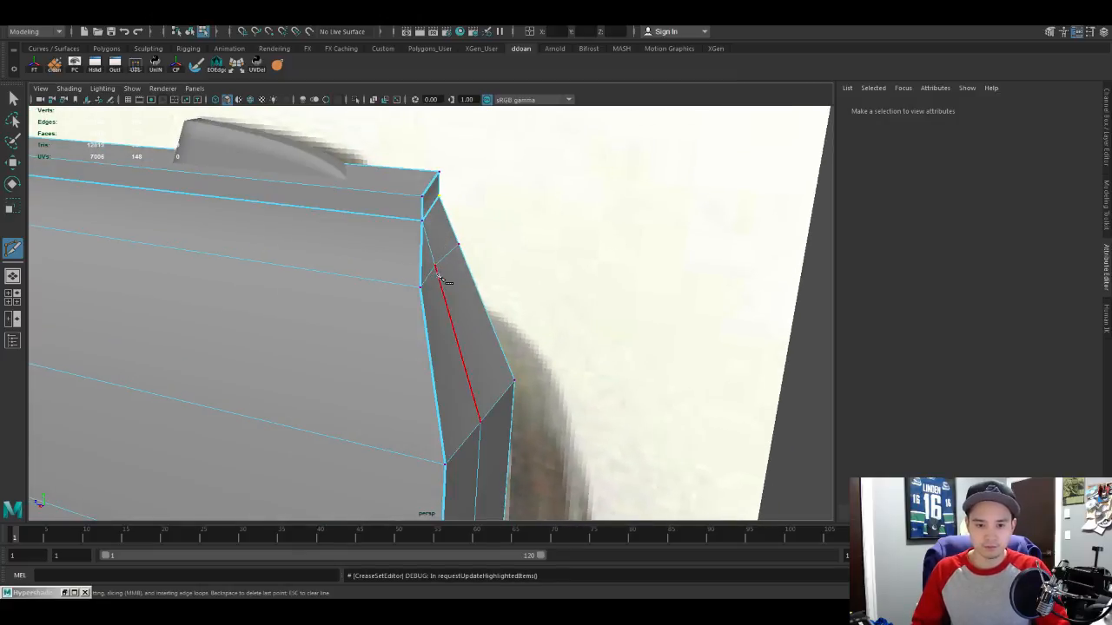
# Step: Move the new cut's inner vertices and the other front face vertices along Z so the slide's muzzle face is flat
pyautogui.press('w')
pyautogui.click(437, 266)
pyautogui.keyDown('alt'); pyautogui.moveTo(461, 271); pyautogui.dragTo(453, 329); pyautogui.keyUp('alt')
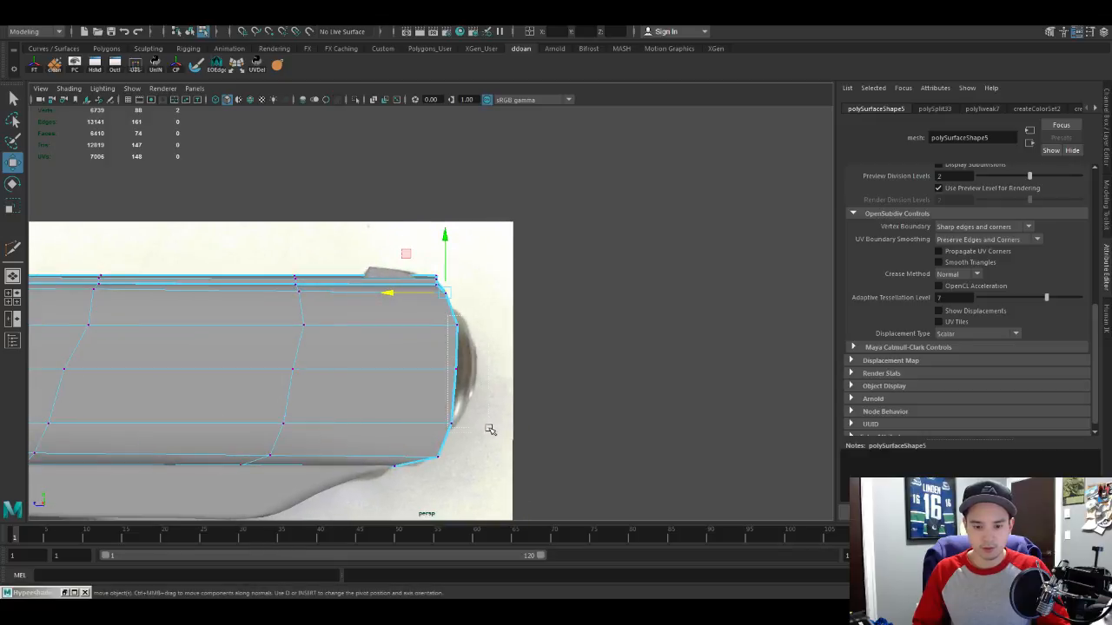
pyautogui.moveTo(490, 429); pyautogui.dragTo(491, 430)
pyautogui.keyDown('alt'); pyautogui.moveTo(486, 385); pyautogui.dragTo(426, 303); pyautogui.keyUp('alt')
pyautogui.click(410, 376)
pyautogui.scroll(4, 432, 286)
pyautogui.click(449, 224)
pyautogui.keyDown('alt'); pyautogui.moveTo(461, 226); pyautogui.dragTo(505, 216); pyautogui.keyUp('alt')
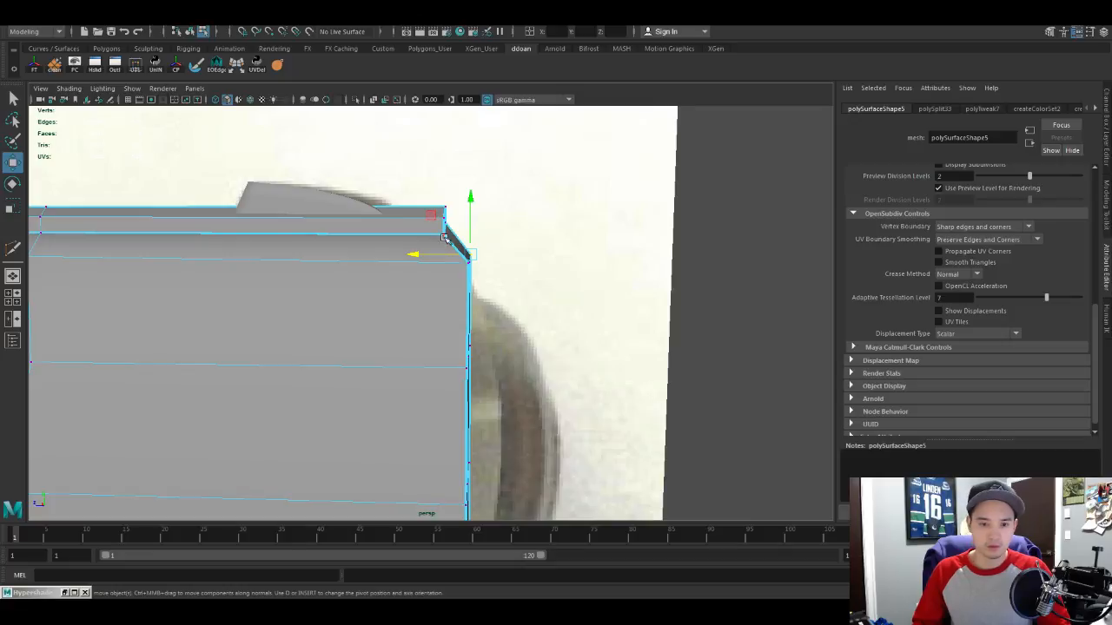
# Step: Undo the last three changes at the slide's top front corner
pyautogui.keyDown('alt'); pyautogui.moveTo(444, 238); pyautogui.dragTo(425, 258); pyautogui.keyUp('alt')
pyautogui.click(432, 205)
pyautogui.hotkey('ctrl', 'z')
pyautogui.hotkey('ctrl', 'z')
pyautogui.hotkey('ctrl', 'z')
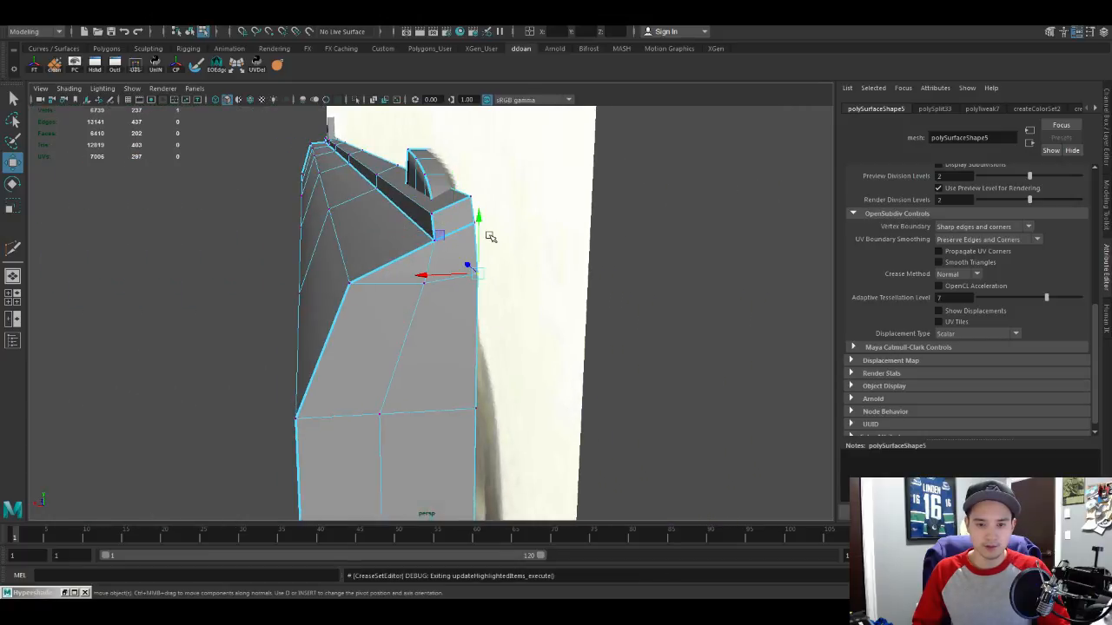
# Step: Snap the open border vertices below the slide's top rib to the adjacent corner vertex's height and return to the smoothed object
pyautogui.click(468, 178)
pyautogui.press('v')
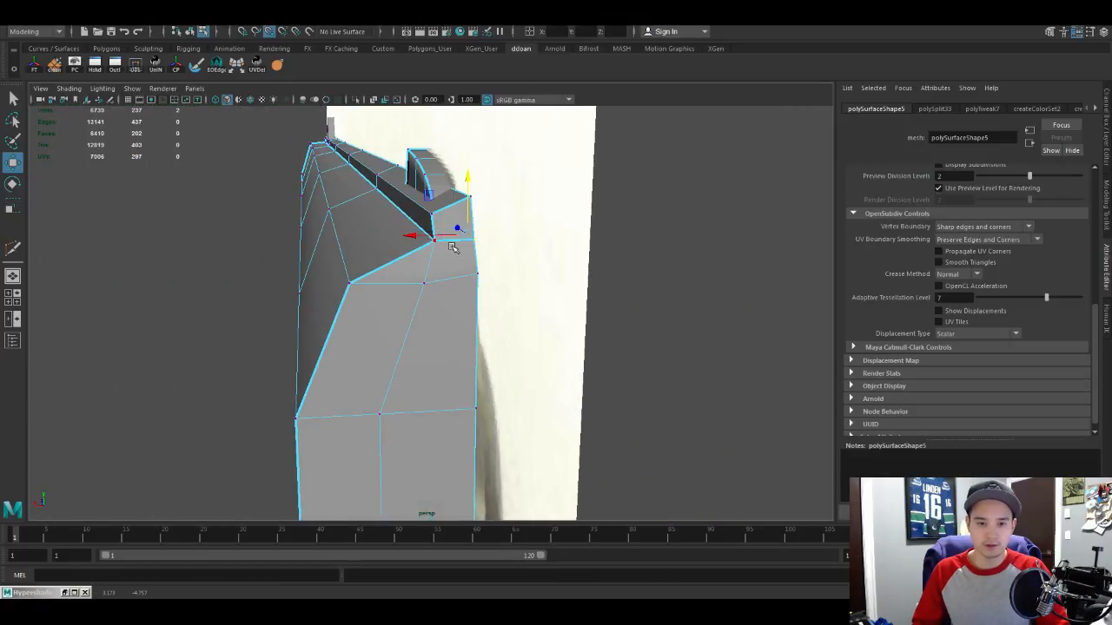
pyautogui.keyDown('alt'); pyautogui.moveTo(454, 252); pyautogui.dragTo(487, 265); pyautogui.keyUp('alt')
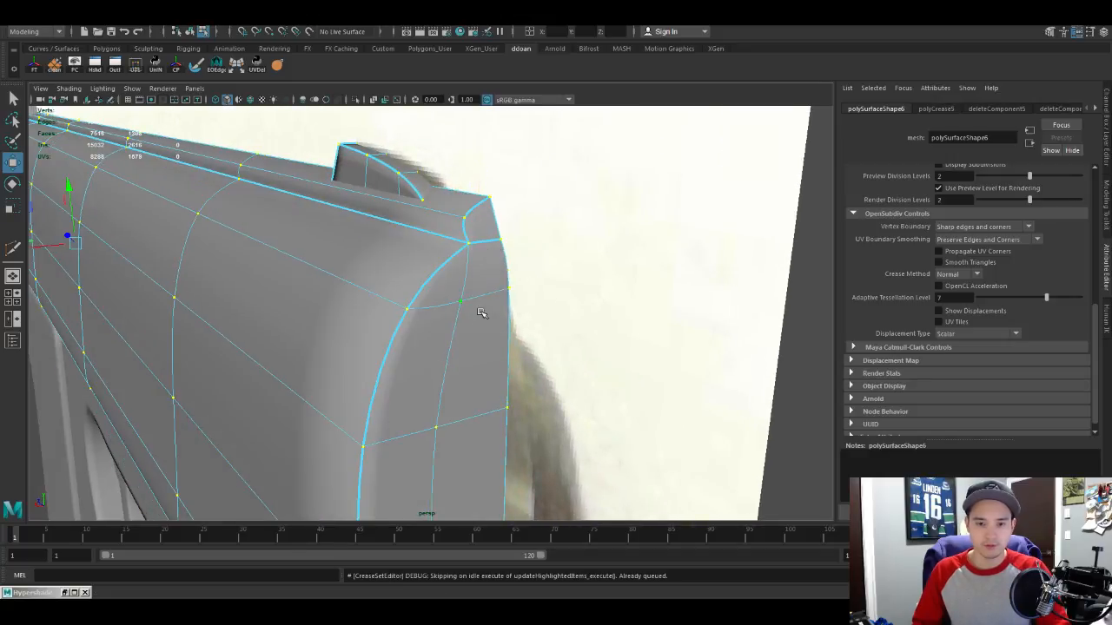
pyautogui.keyDown('alt'); pyautogui.moveTo(466, 305); pyautogui.dragTo(407, 318); pyautogui.keyUp('alt')
pyautogui.press('F8')
pyautogui.scroll(-8, 399, 358)
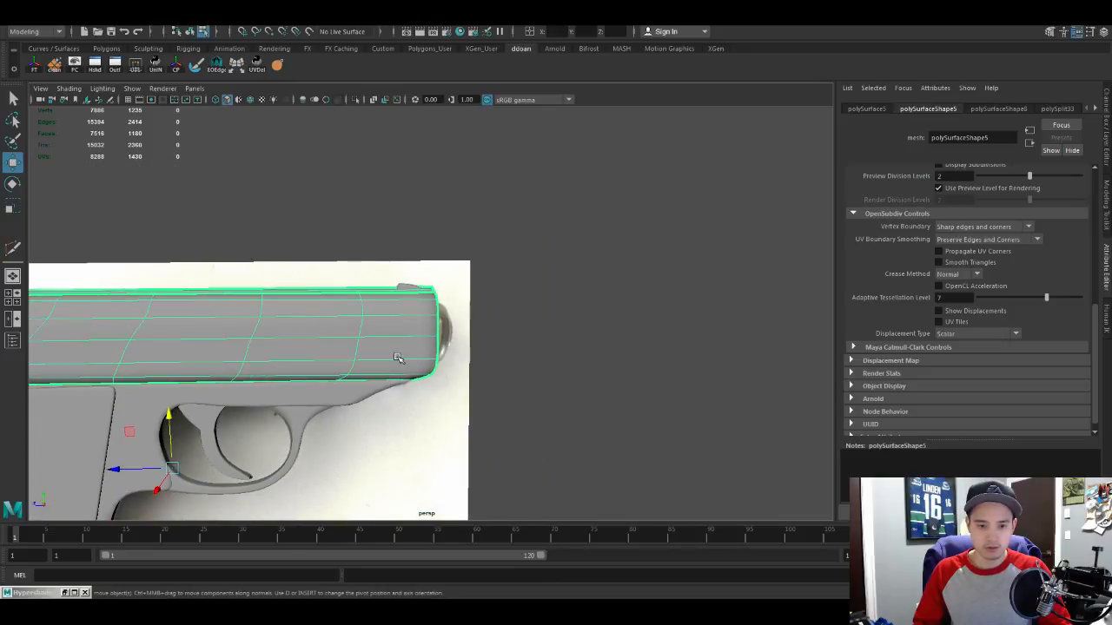
# Step: Examine the slide's reshaped front end against the reference photo from the side and at an angle
pyautogui.click(494, 368)
pyautogui.scroll(3, 494, 367)
pyautogui.keyDown('alt'); pyautogui.moveTo(494, 367); pyautogui.dragTo(526, 326); pyautogui.keyUp('alt')
pyautogui.scroll(2, 527, 326)
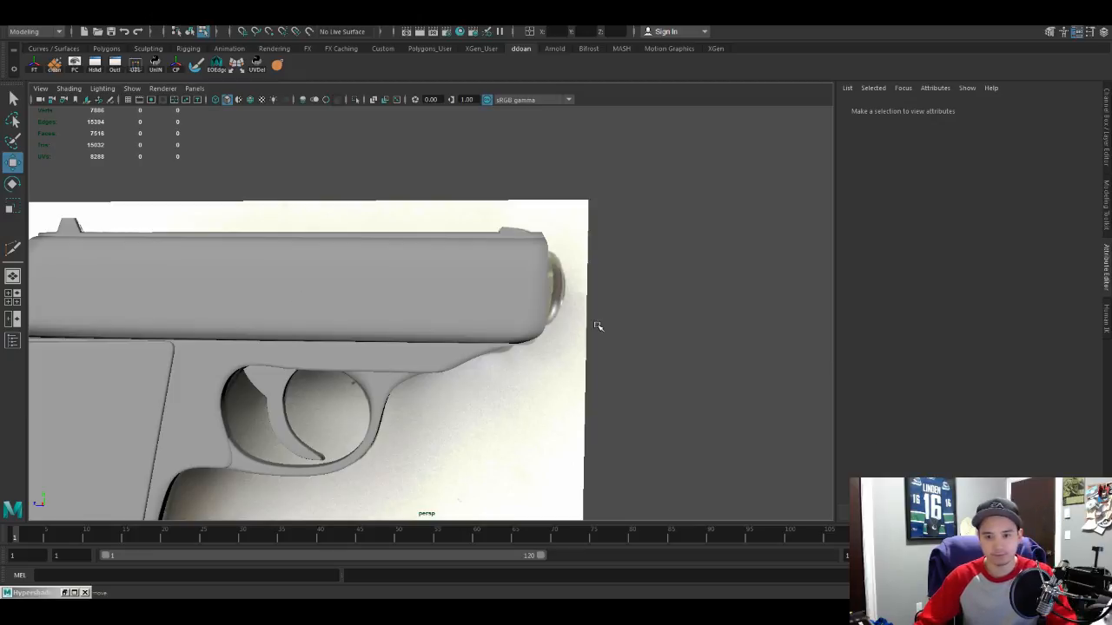
pyautogui.scroll(3, 598, 326)
pyautogui.keyDown('alt'); pyautogui.moveTo(598, 326); pyautogui.dragTo(511, 310); pyautogui.keyUp('alt')
pyautogui.hotkey('ctrl', 'z')
pyautogui.scroll(-3, 528, 298)
pyautogui.press('F8')
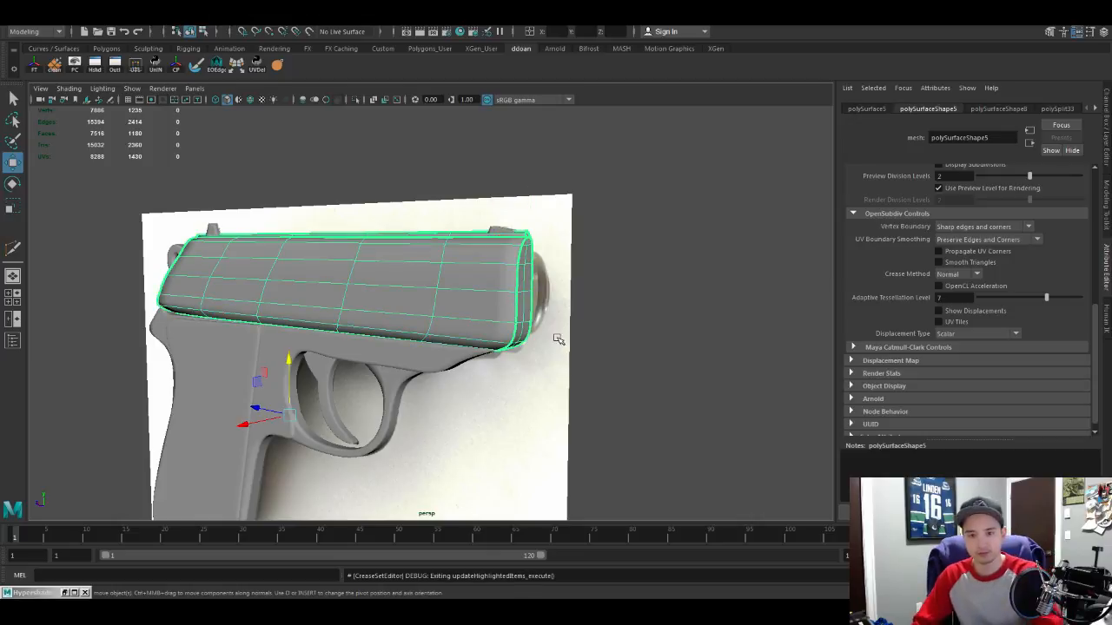
# Step: Show the slide's channel attributes and delete its construction history
pyautogui.scroll(2, 556, 343)
pyautogui.keyDown('alt'); pyautogui.moveTo(556, 343); pyautogui.dragTo(623, 345); pyautogui.keyUp('alt')
pyautogui.click(678, 358)
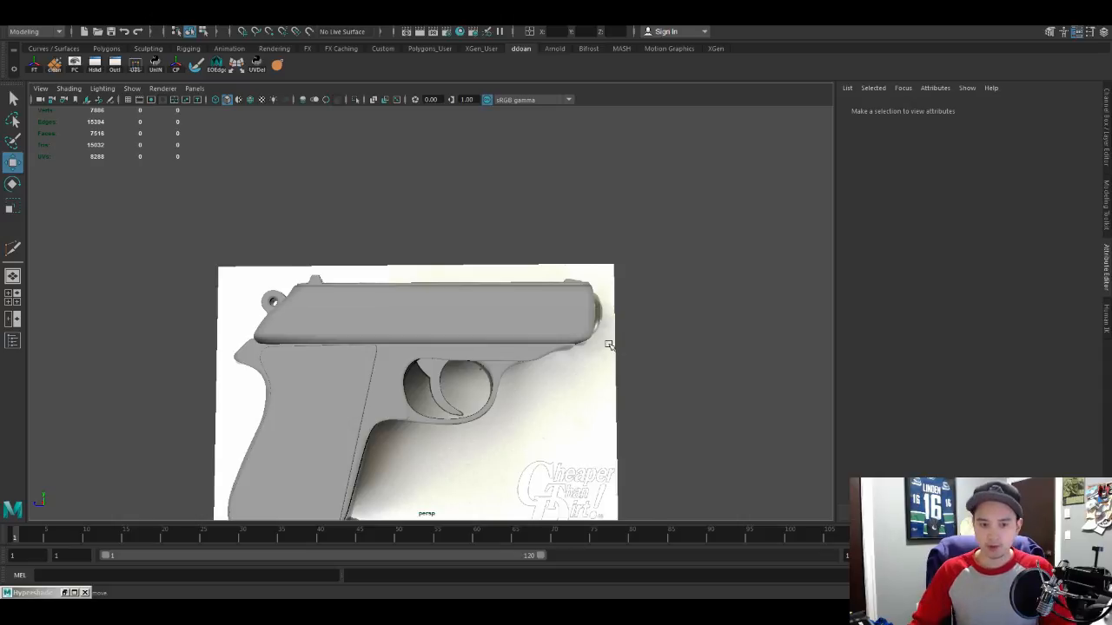
pyautogui.keyDown('alt'); pyautogui.moveTo(612, 346); pyautogui.dragTo(602, 326); pyautogui.keyUp('alt')
pyautogui.click(598, 243)
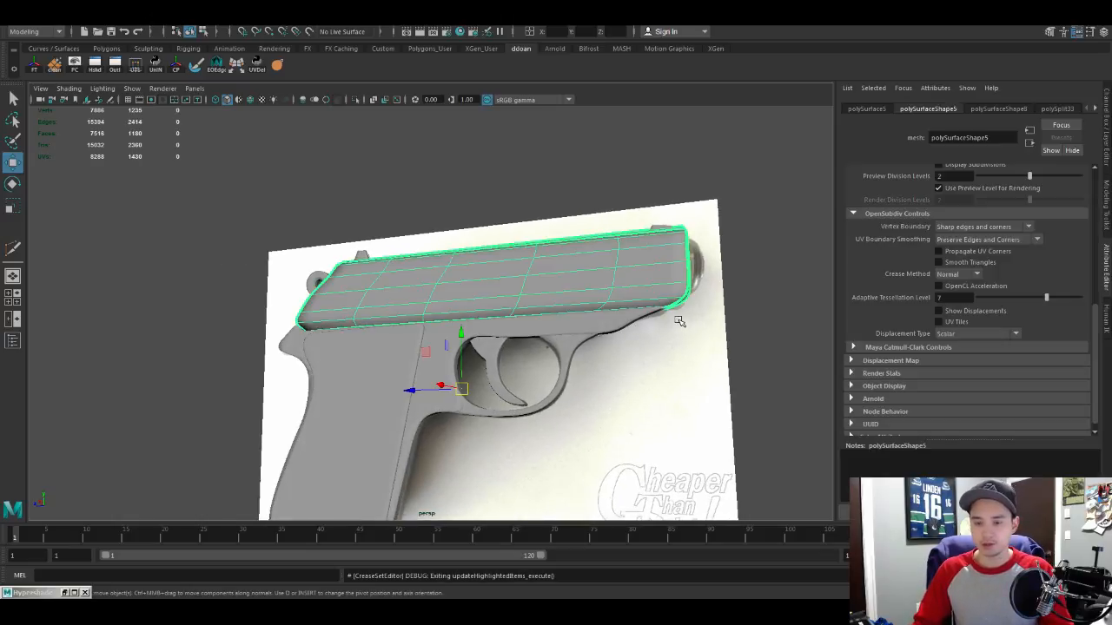
pyautogui.press('f')
pyautogui.keyDown('alt'); pyautogui.moveTo(690, 350); pyautogui.dragTo(561, 328); pyautogui.keyUp('alt')
pyautogui.hotkey('ctrl', 'a')
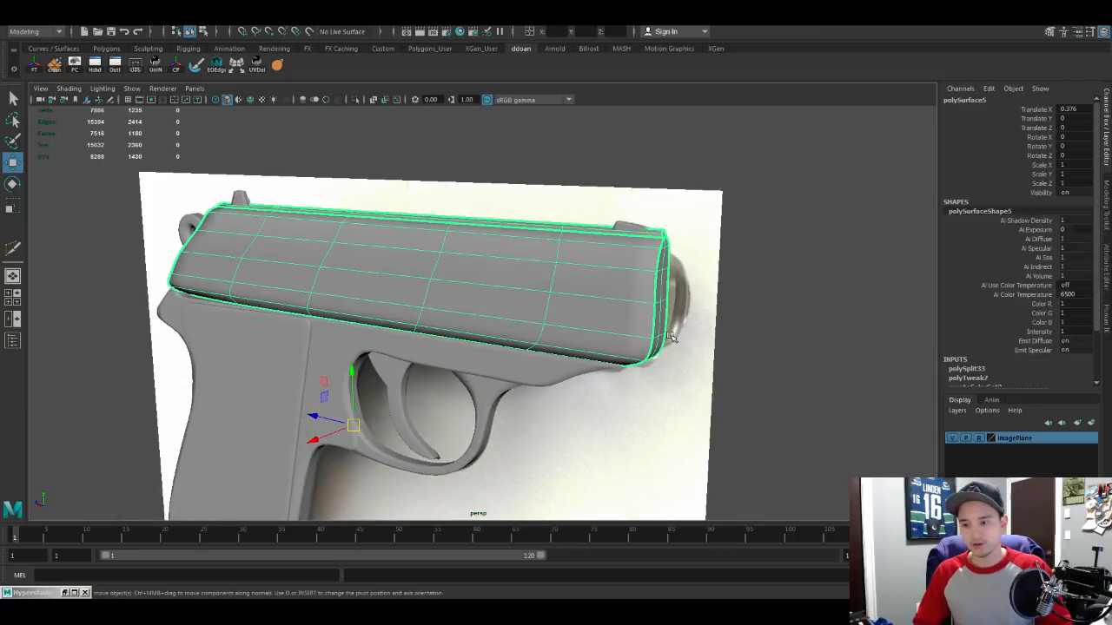
pyautogui.keyDown('alt'); pyautogui.moveTo(670, 337); pyautogui.dragTo(707, 377); pyautogui.keyUp('alt')
pyautogui.hotkey('alt', 'shift', 'd')
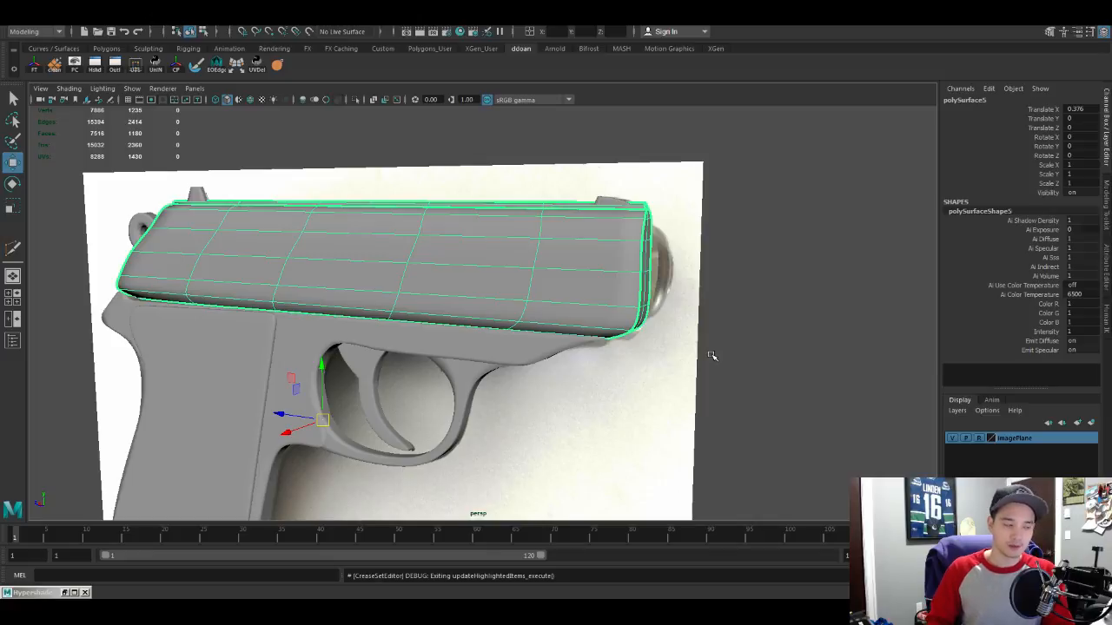
# Step: Examine the slide's side surface, lower edge and front corner against the reference photo at close and full range
pyautogui.keyDown('alt'); pyautogui.moveTo(710, 356); pyautogui.dragTo(753, 346); pyautogui.keyUp('alt')
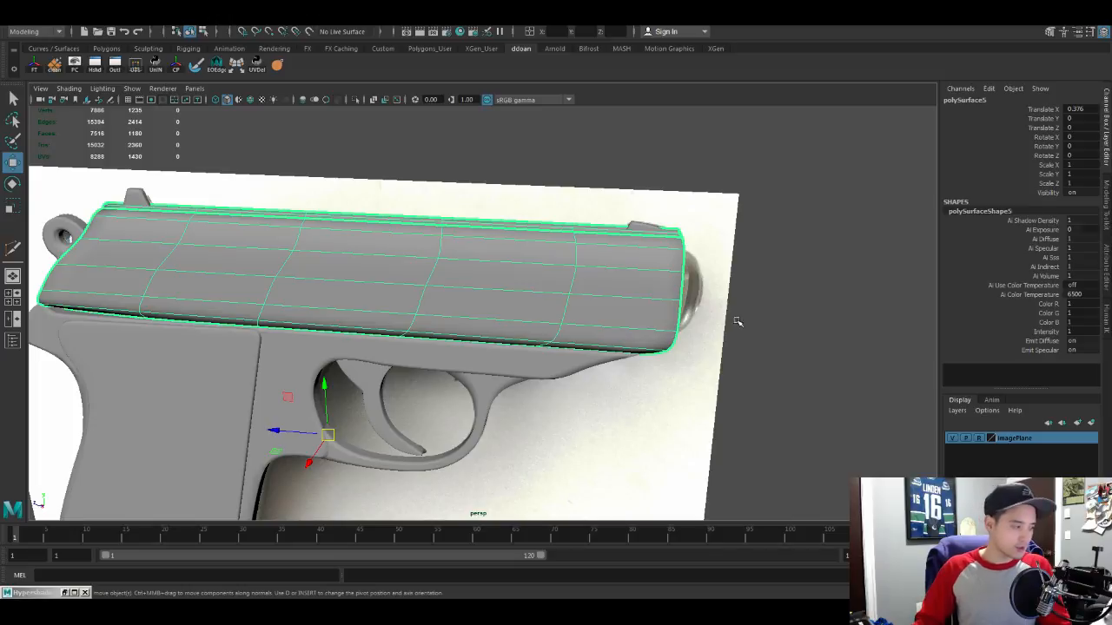
pyautogui.keyDown('alt'); pyautogui.moveTo(739, 318); pyautogui.dragTo(638, 322, button='right'); pyautogui.keyUp('alt')
pyautogui.keyDown('alt'); pyautogui.moveTo(640, 321); pyautogui.dragTo(659, 288); pyautogui.keyUp('alt')
pyautogui.click(661, 287)
pyautogui.keyDown('alt'); pyautogui.moveTo(663, 288); pyautogui.dragTo(686, 288, button='right'); pyautogui.keyUp('alt')
pyautogui.click(569, 284)
pyautogui.press('f')
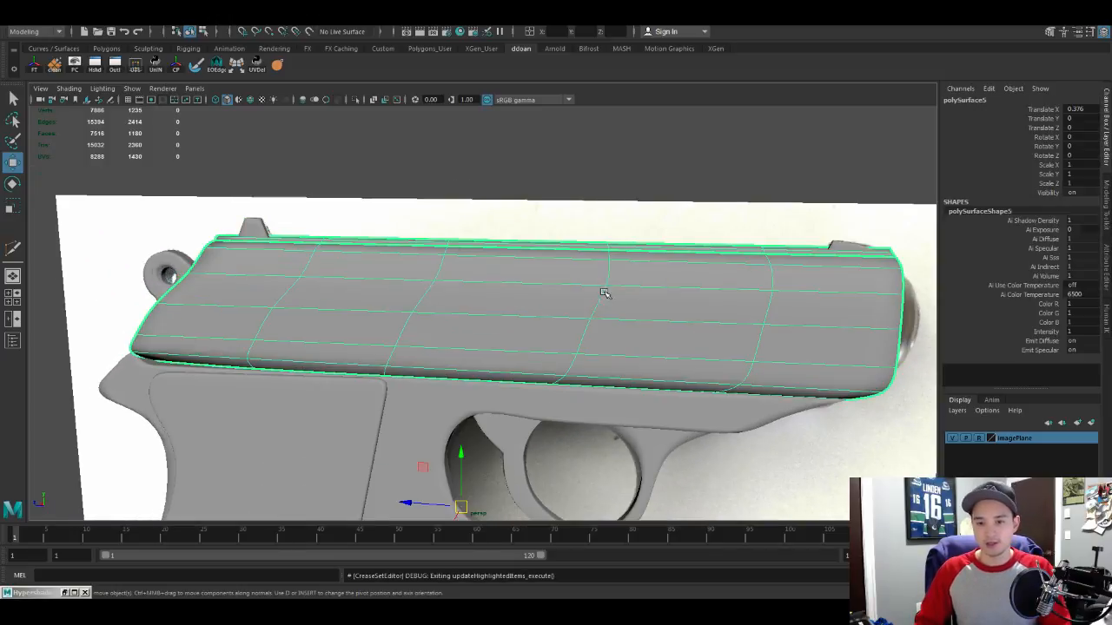
pyautogui.keyDown('alt'); pyautogui.moveTo(636, 316); pyautogui.dragTo(496, 252, button='middle'); pyautogui.keyUp('alt')
pyautogui.keyDown('alt'); pyautogui.moveTo(516, 281); pyautogui.dragTo(536, 261, button='right'); pyautogui.keyUp('alt')
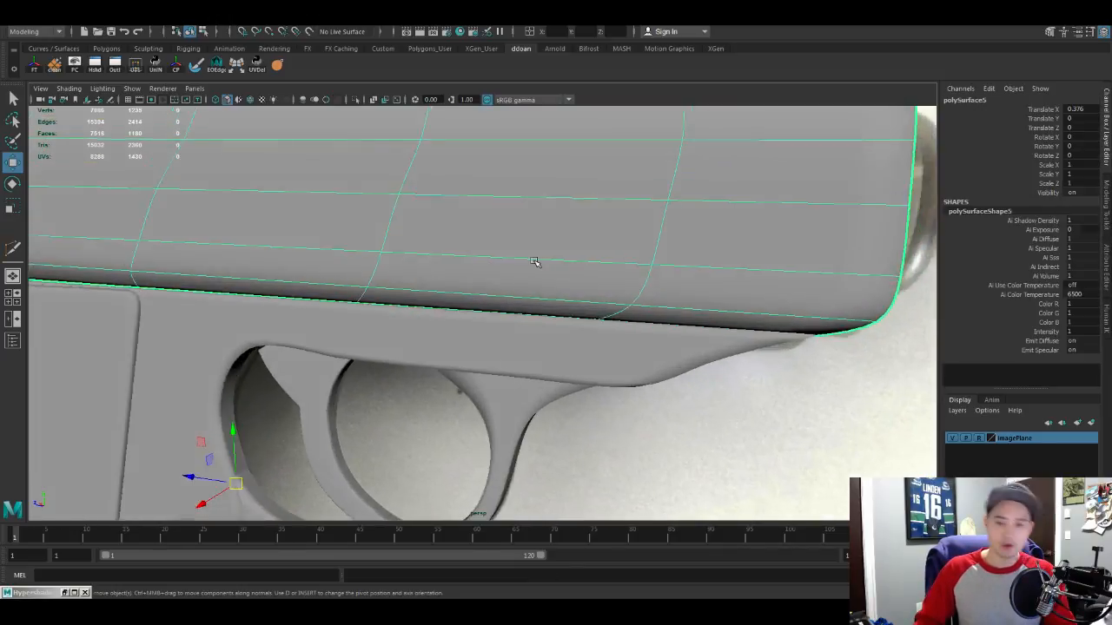
pyautogui.keyDown('alt'); pyautogui.moveTo(536, 260); pyautogui.dragTo(483, 327); pyautogui.keyUp('alt')
pyautogui.scroll(-3, 499, 315)
pyautogui.click(550, 325)
pyautogui.click(519, 326)
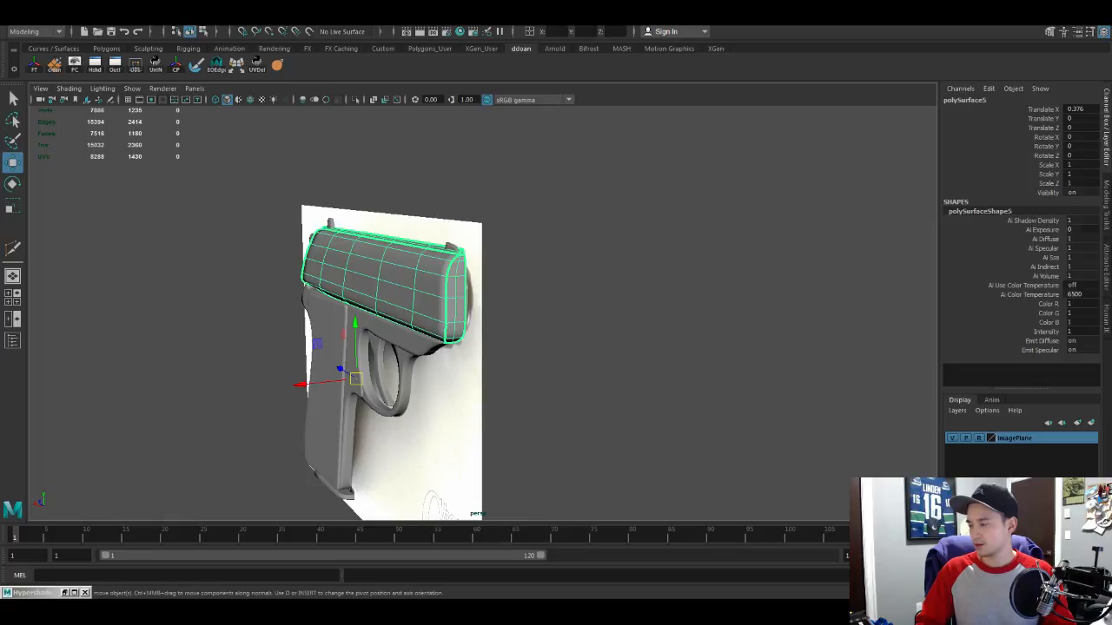
pyautogui.scroll(8, 600, 298)
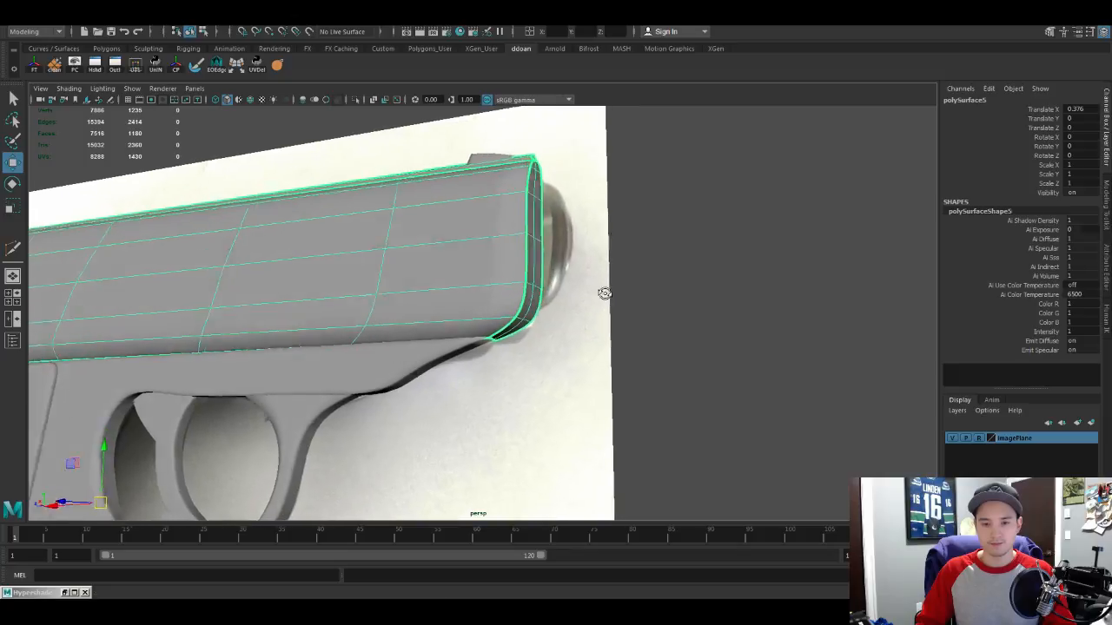
pyautogui.scroll(4, 612, 294)
pyautogui.scroll(-6, 590, 295)
pyautogui.scroll(2, 582, 291)
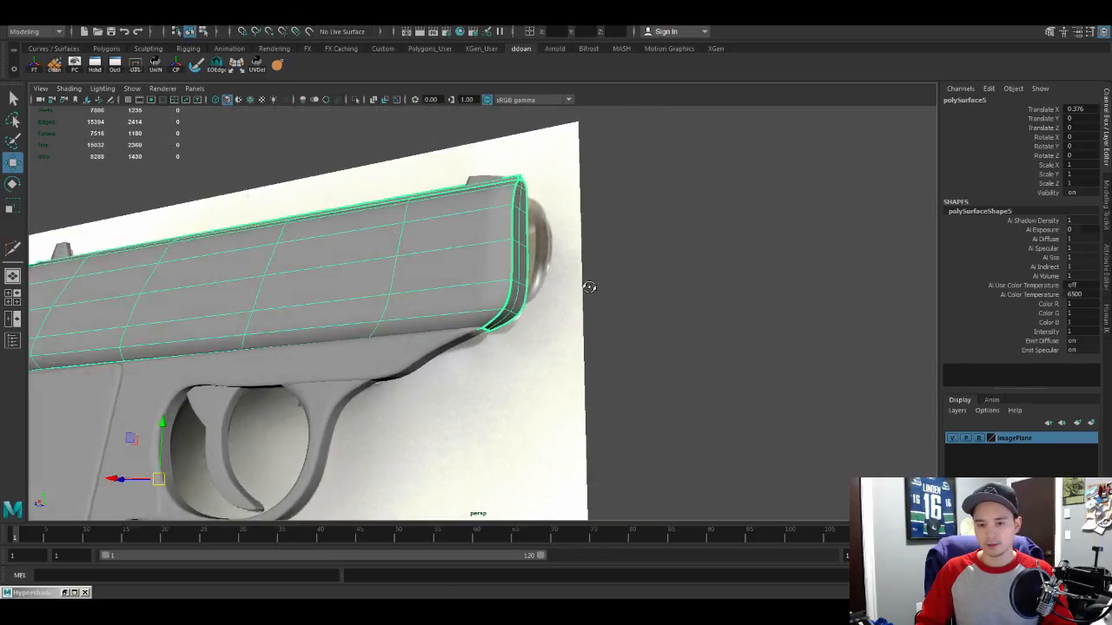
pyautogui.scroll(1, 608, 286)
pyautogui.scroll(3, 573, 294)
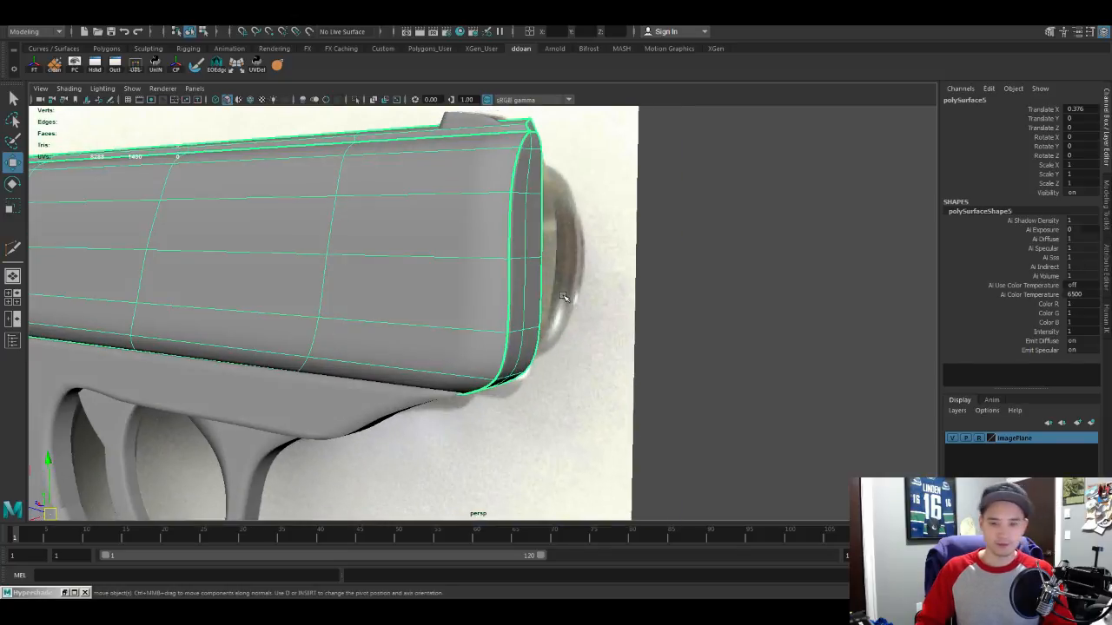
pyautogui.scroll(-6, 612, 313)
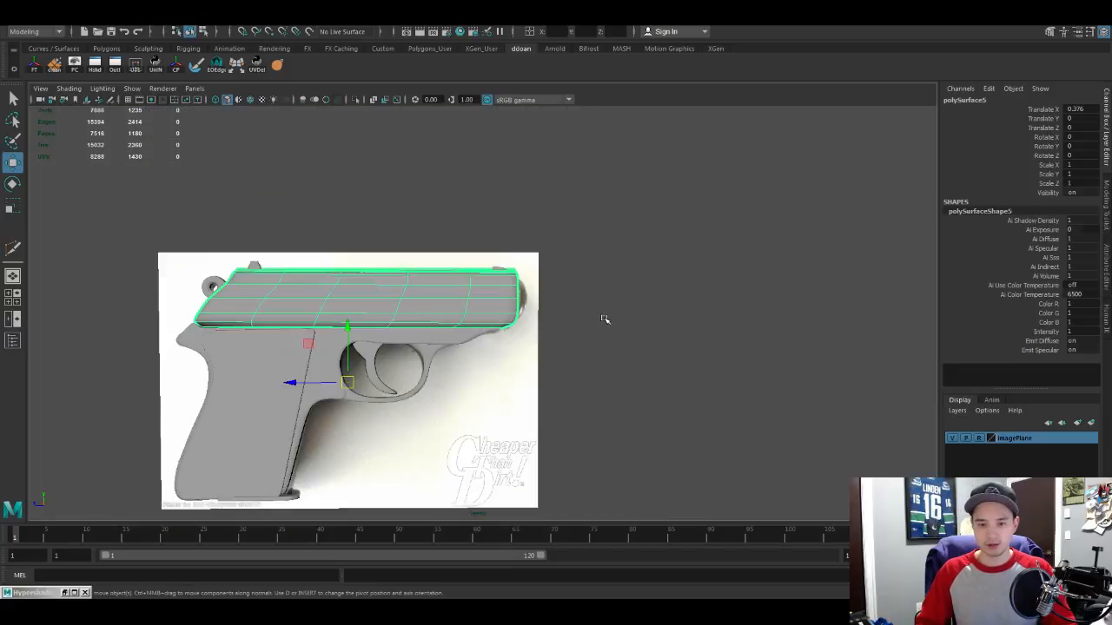
# Step: On the unsmoothed slide, cut from the lower front border vertex diagonally across the lowest side edge loop to the bottom edge
pyautogui.press('space')
pyautogui.press('space')
pyautogui.scroll(4, 777, 395)
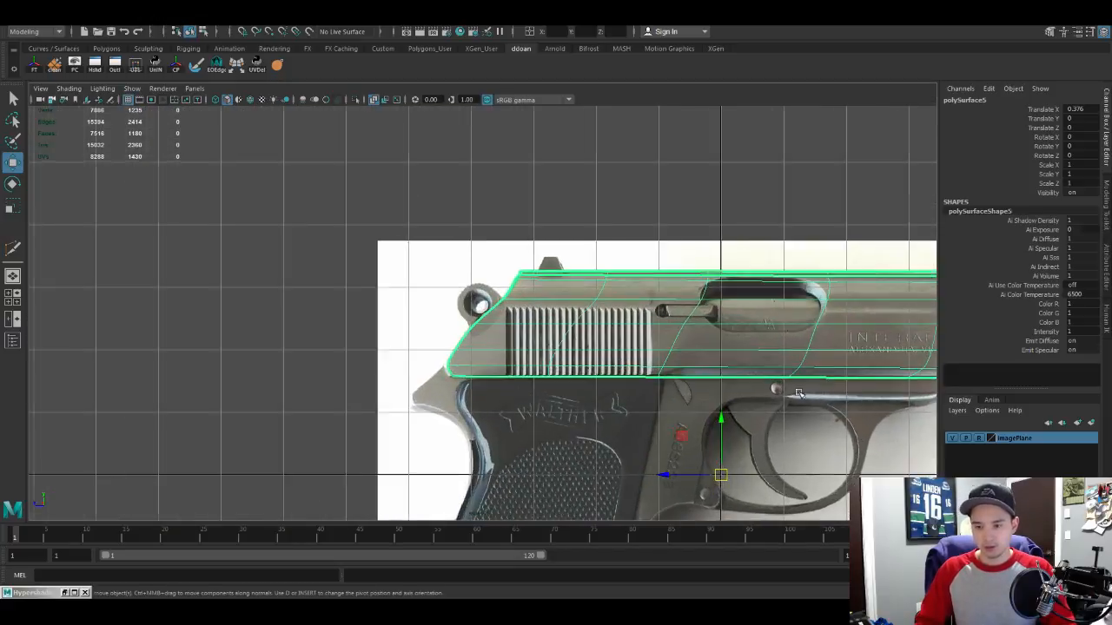
pyautogui.keyDown('alt'); pyautogui.moveTo(799, 394); pyautogui.dragTo(419, 399, button='middle'); pyautogui.keyUp('alt')
pyautogui.keyDown('alt'); pyautogui.moveTo(419, 399); pyautogui.dragTo(659, 424, button='right'); pyautogui.keyUp('alt')
pyautogui.keyDown('alt'); pyautogui.moveTo(658, 424); pyautogui.dragTo(449, 368, button='middle'); pyautogui.keyUp('alt')
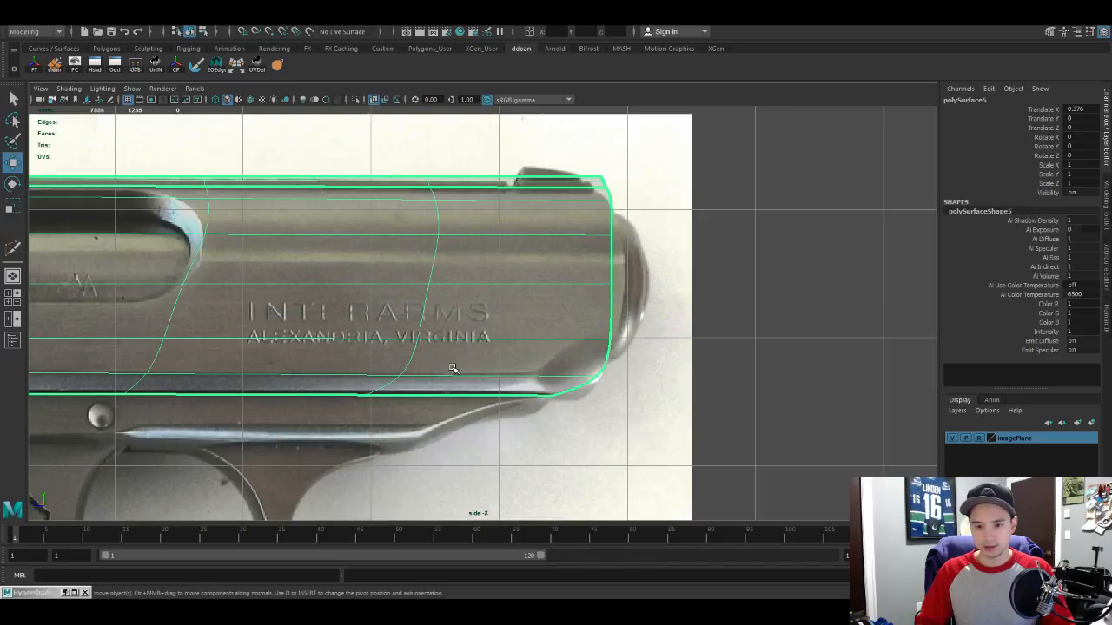
pyautogui.scroll(1, 533, 389)
pyautogui.keyDown('alt'); pyautogui.moveTo(540, 383); pyautogui.dragTo(566, 319, button='middle'); pyautogui.keyUp('alt')
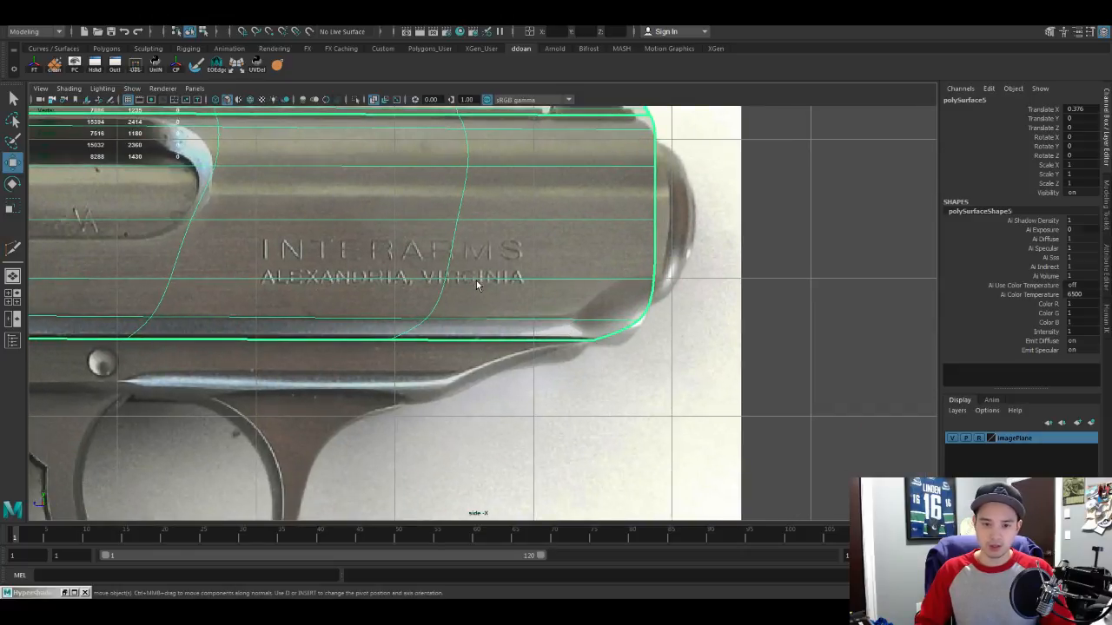
pyautogui.hotkey('ctrl', 'shift', 'x')
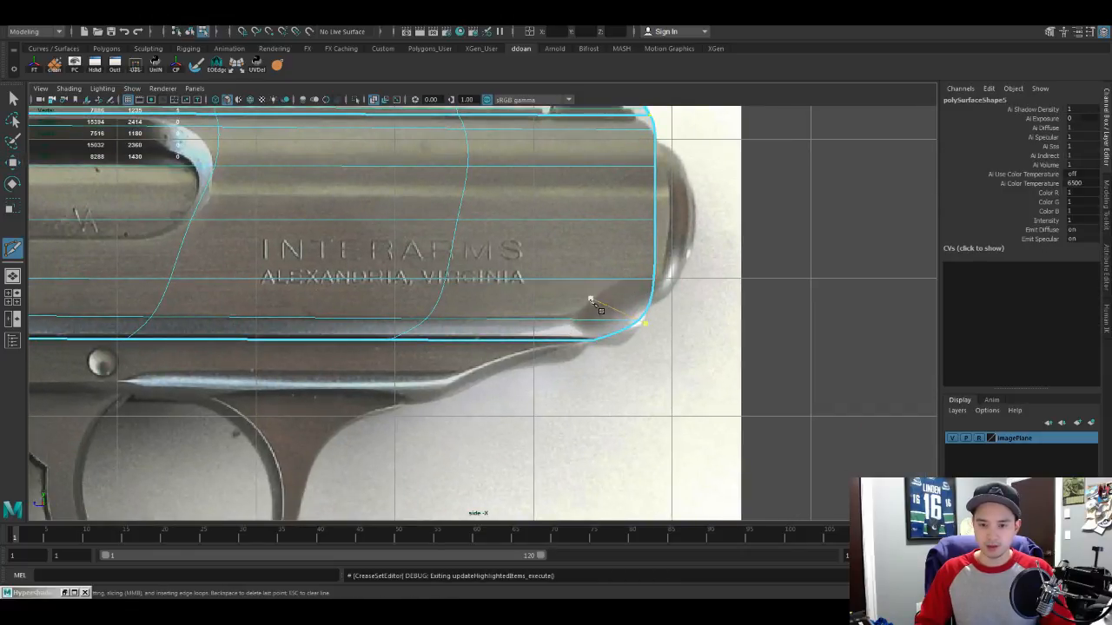
pyautogui.click(654, 282)
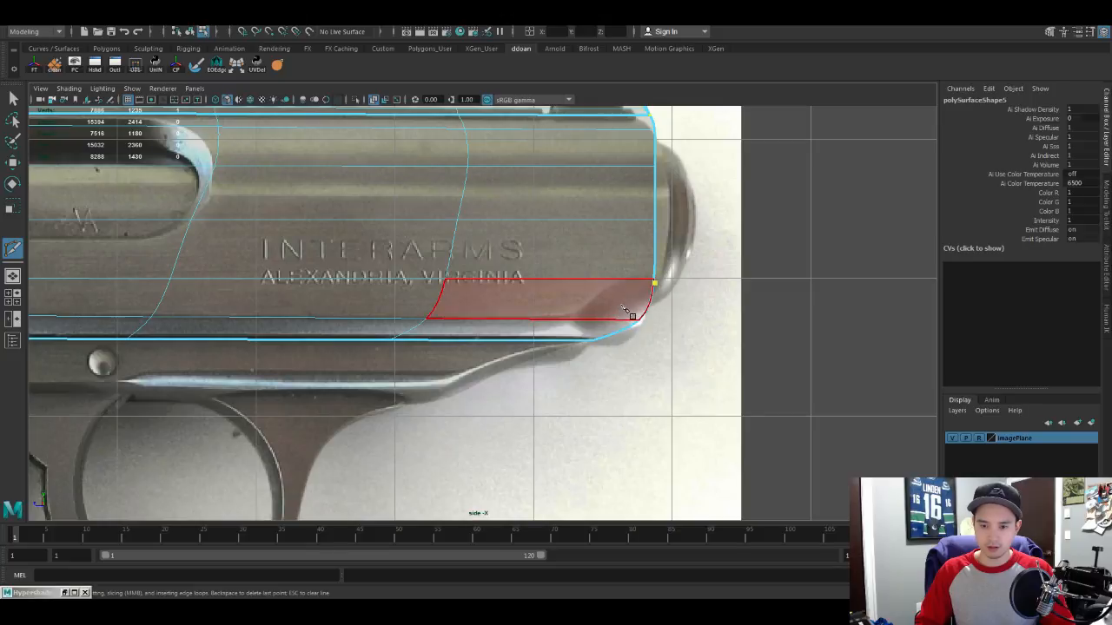
pyautogui.press('1')
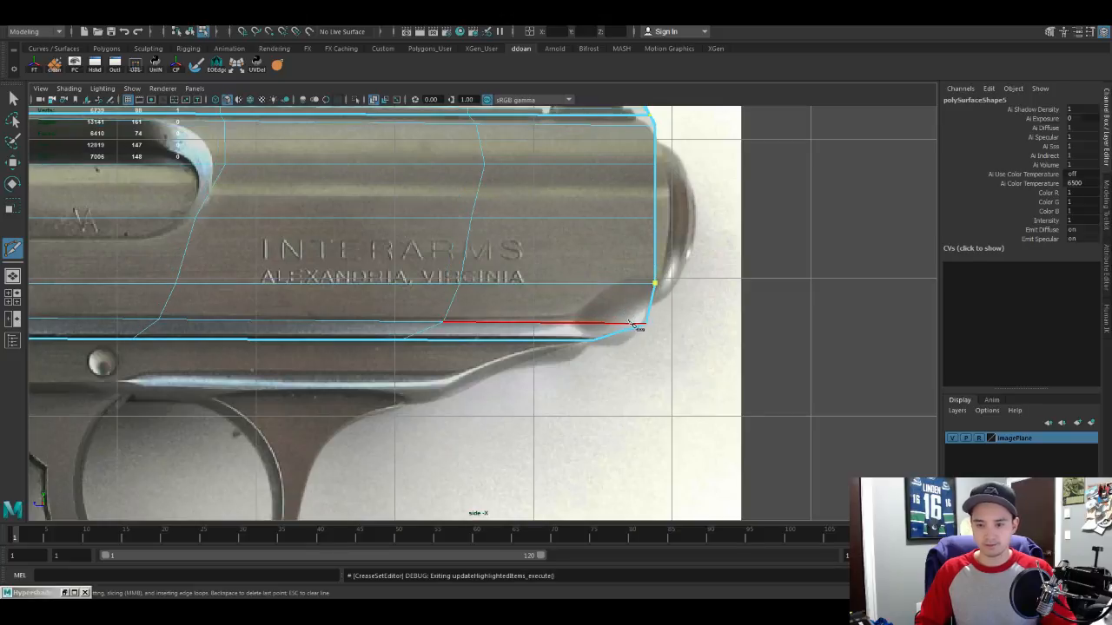
pyautogui.click(569, 324)
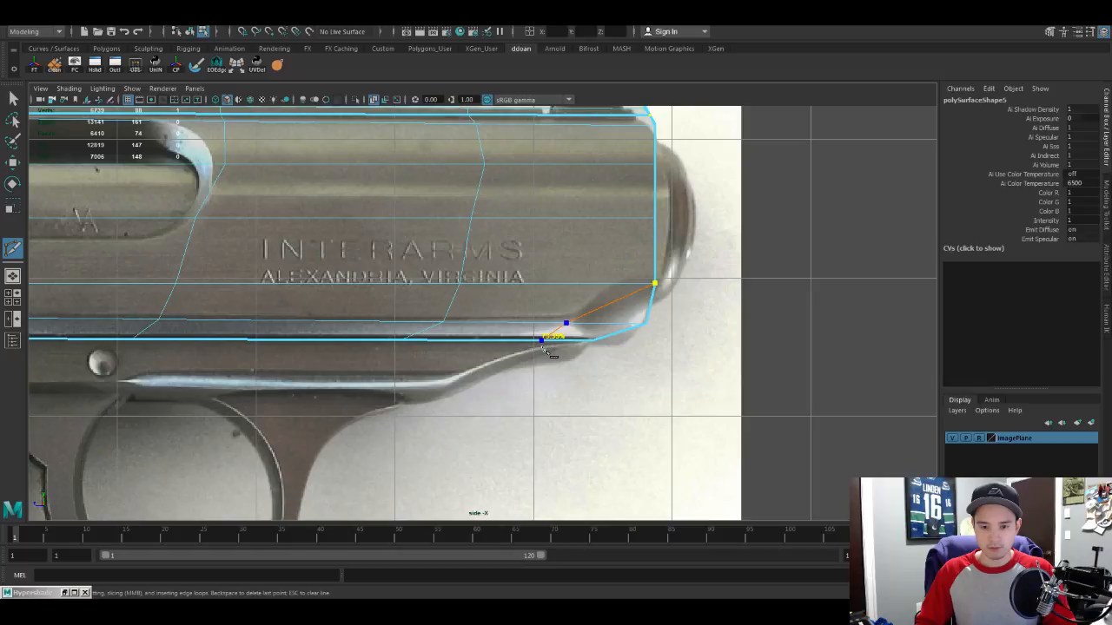
pyautogui.click(541, 345)
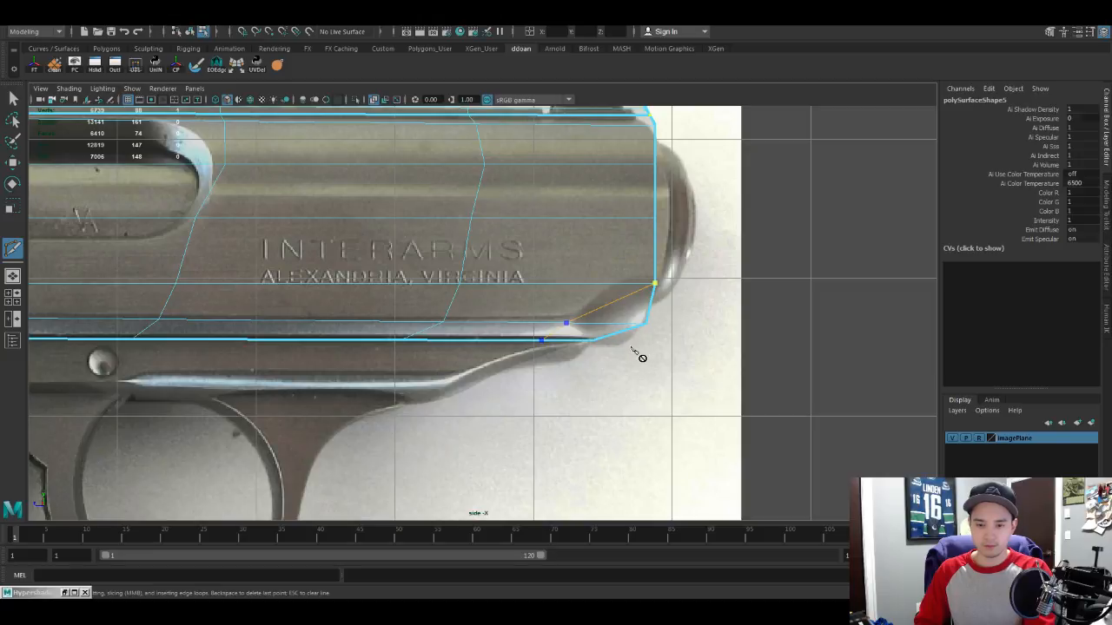
# Step: Isolate the slide and continue the new diagonal cut across its underside strip to the inner border with Multi-Cut
pyautogui.press('space')
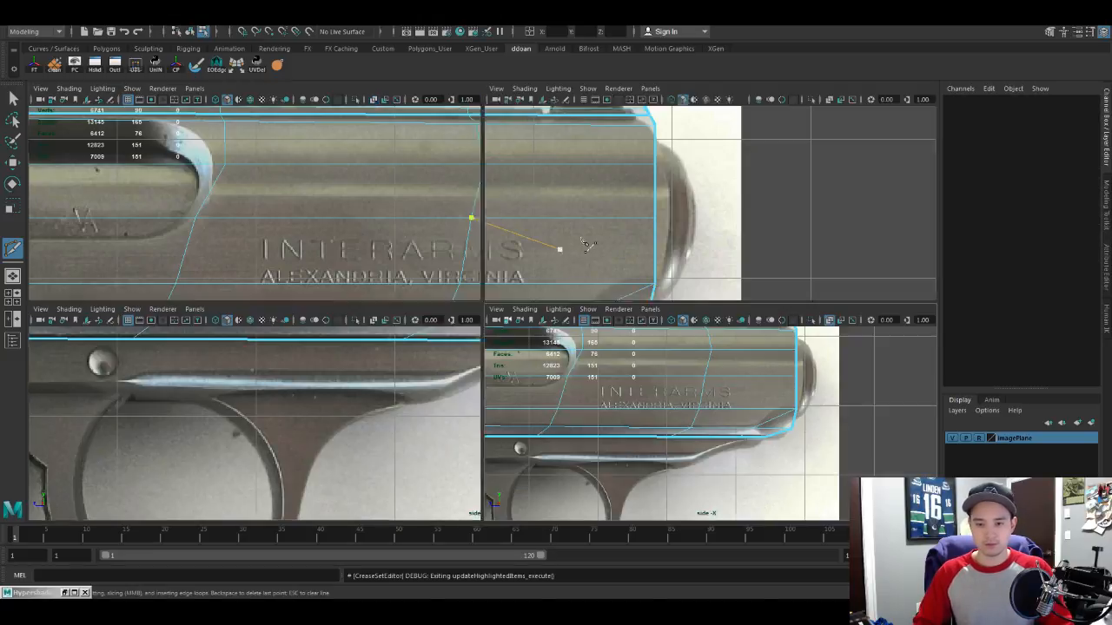
pyautogui.press('space')
pyautogui.keyDown('alt'); pyautogui.moveTo(620, 244); pyautogui.dragTo(555, 225); pyautogui.keyUp('alt')
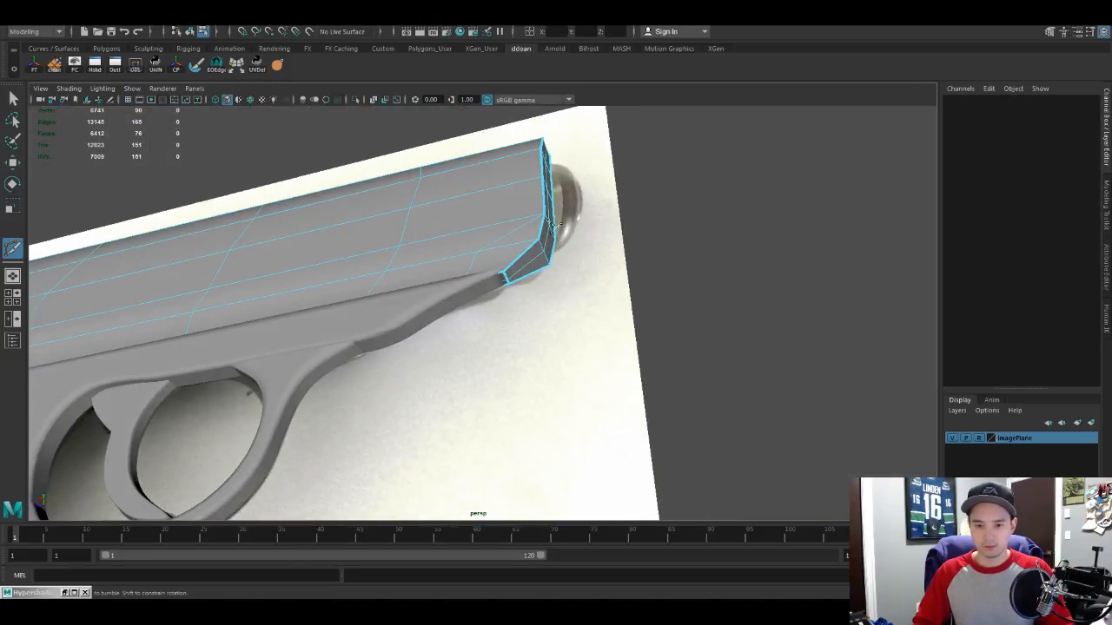
pyautogui.press('F8')
pyautogui.hotkey('ctrl', '1')
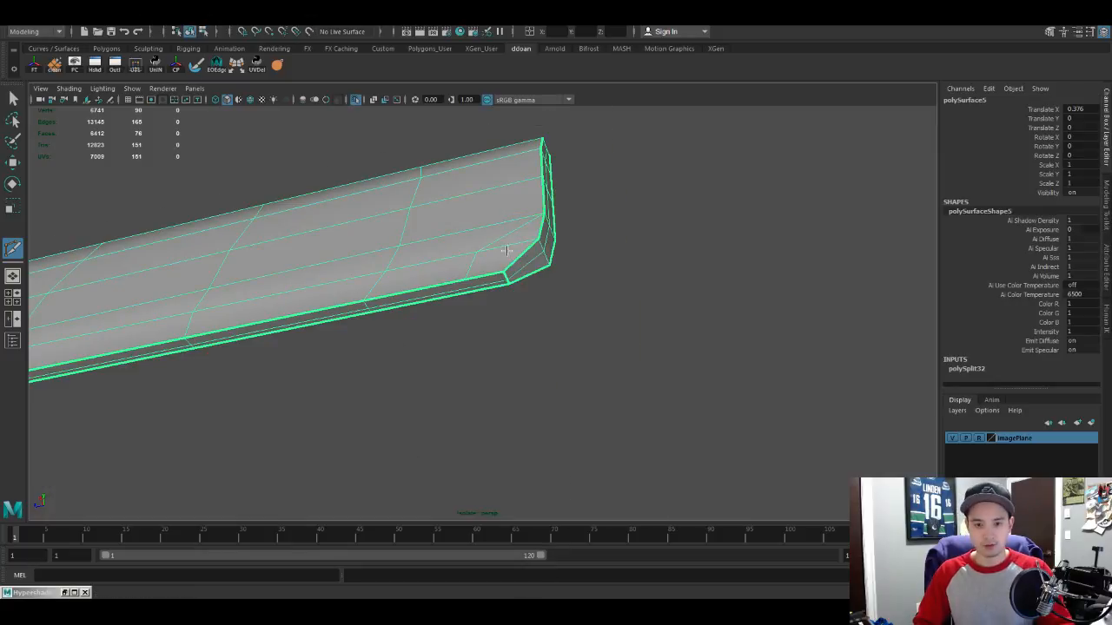
pyautogui.scroll(3, 507, 251)
pyautogui.press('w')
pyautogui.press('y')
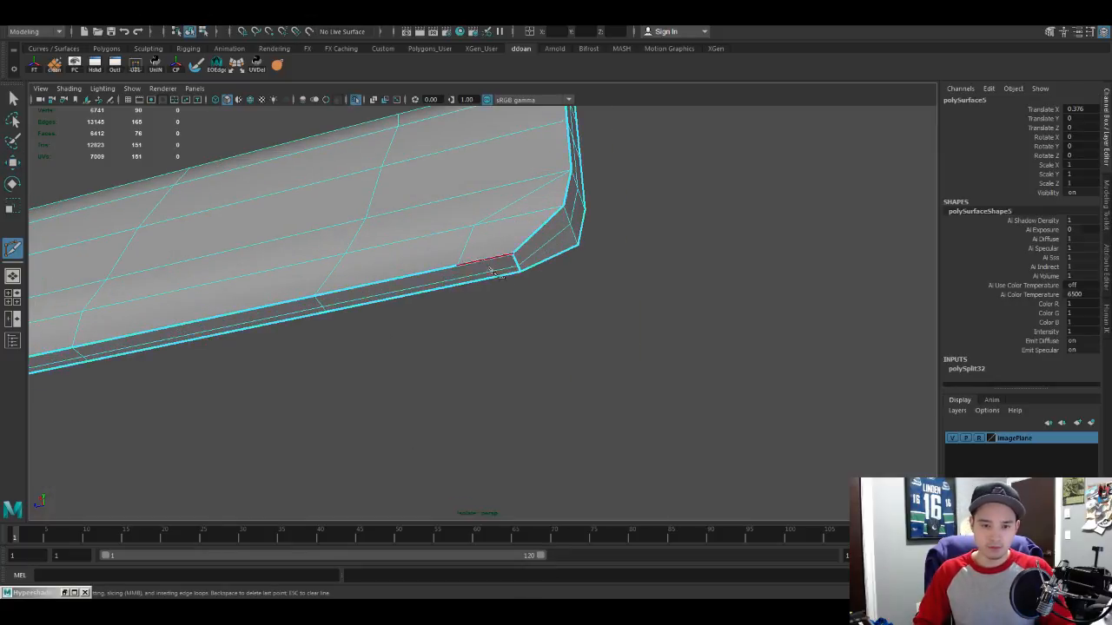
pyautogui.click(457, 265)
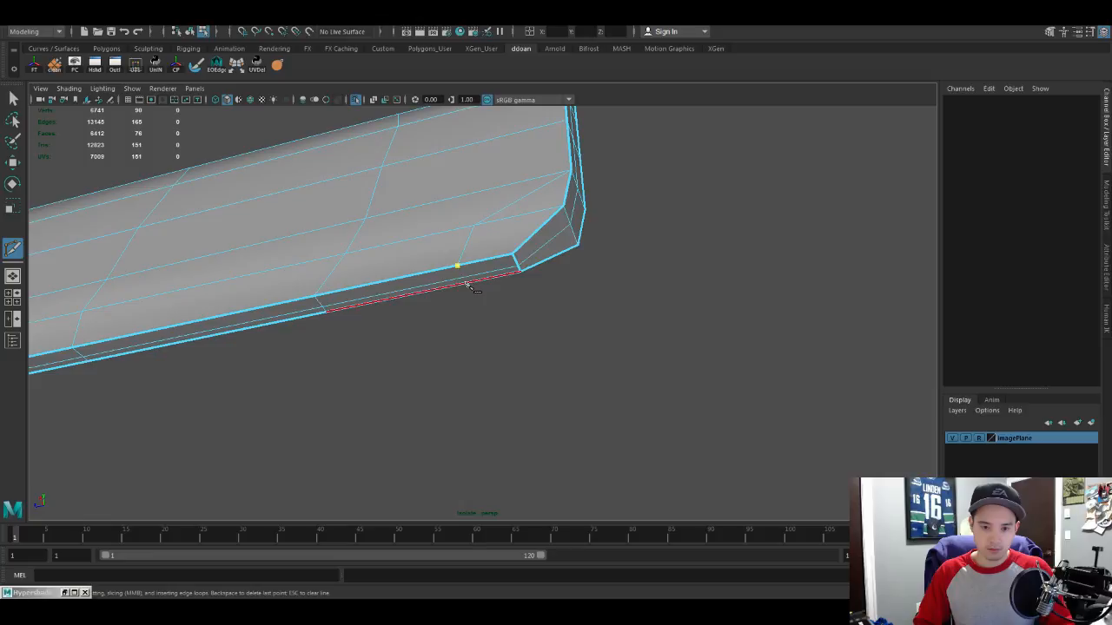
pyautogui.click(466, 282)
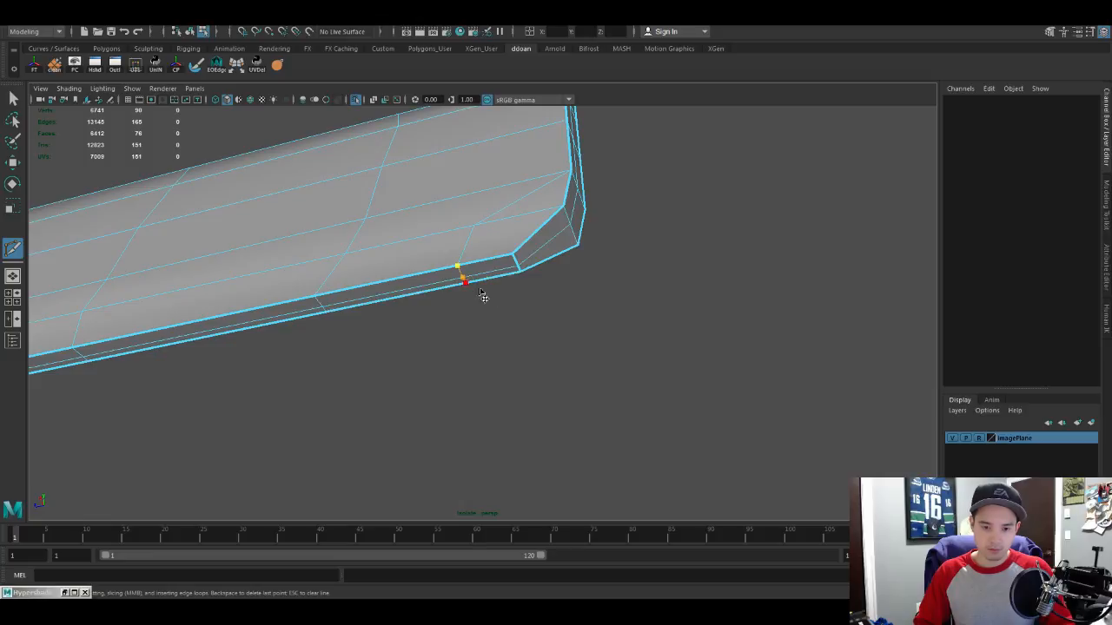
pyautogui.keyDown('alt'); pyautogui.moveTo(482, 296); pyautogui.dragTo(547, 293); pyautogui.keyUp('alt')
pyautogui.press('w')
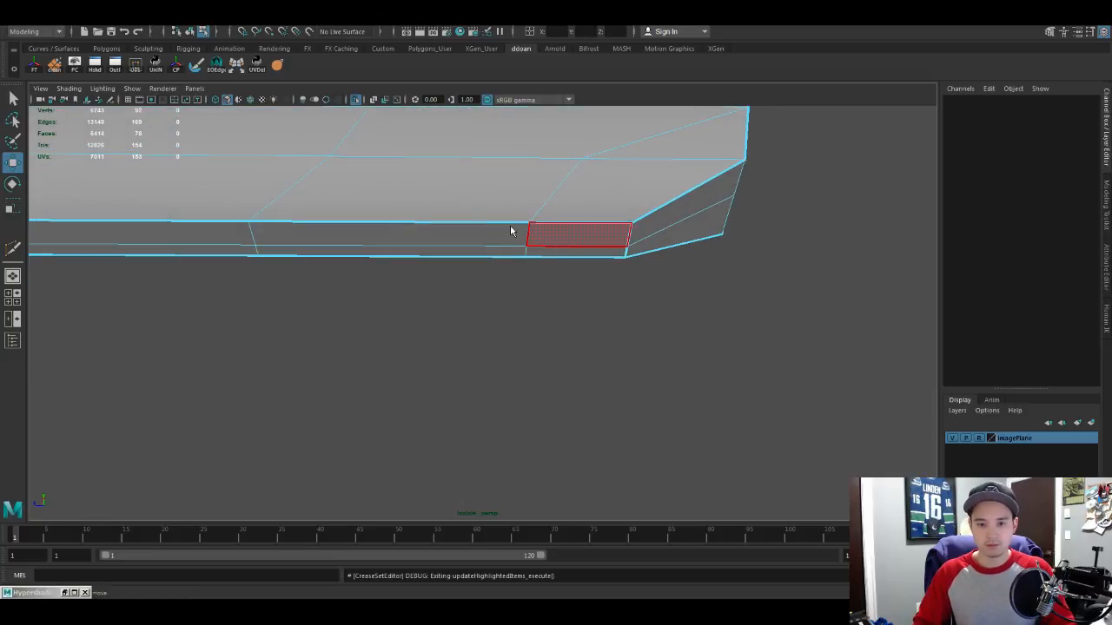
# Step: Select the new cut's underside vertices, then show the whole pistol again and preview the slide smoothed
pyautogui.moveTo(506, 237); pyautogui.dragTo(544, 275)
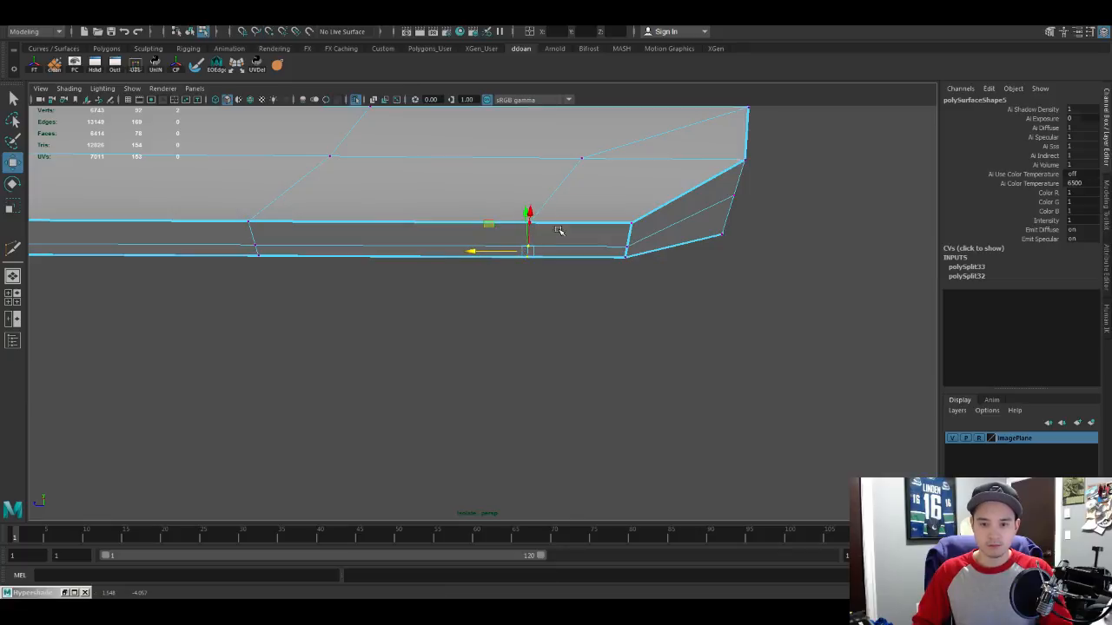
pyautogui.keyDown('alt'); pyautogui.moveTo(558, 230); pyautogui.dragTo(583, 253); pyautogui.keyUp('alt')
pyautogui.press('F8')
pyautogui.keyDown('alt'); pyautogui.moveTo(616, 298); pyautogui.dragTo(634, 316, button='right'); pyautogui.keyUp('alt')
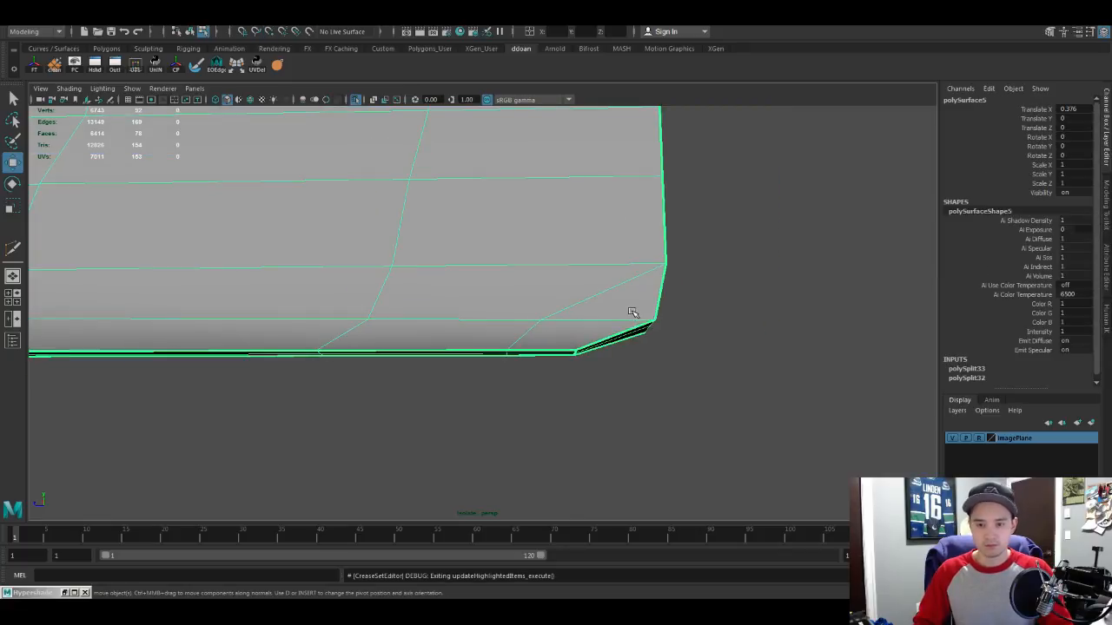
pyautogui.hotkey('ctrl', '1')
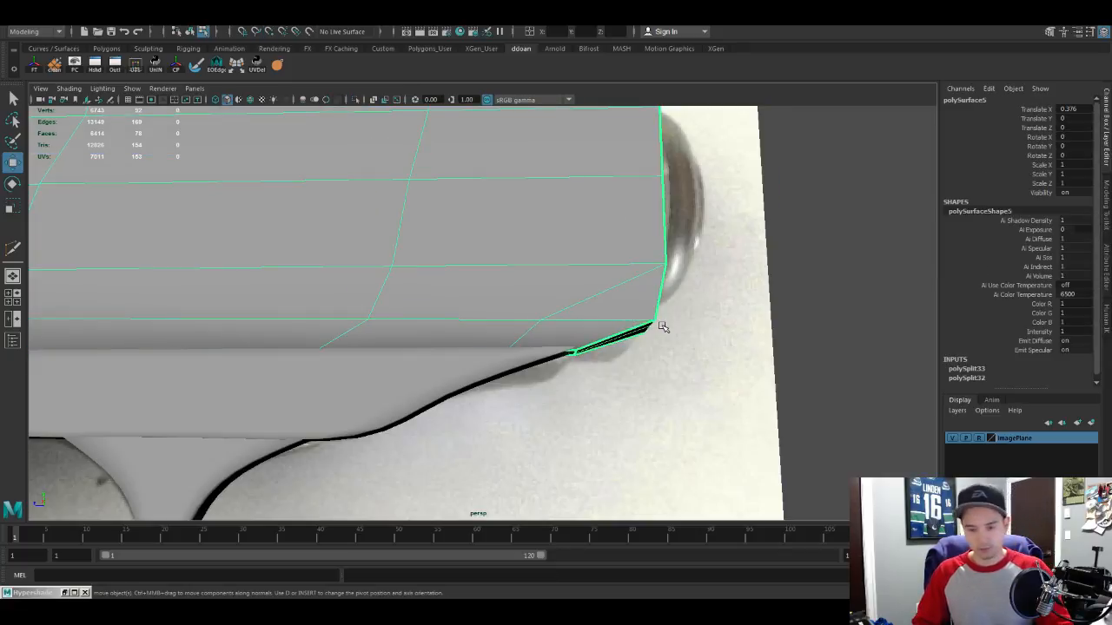
pyautogui.scroll(-4, 656, 324)
pyautogui.keyDown('alt'); pyautogui.moveTo(650, 323); pyautogui.dragTo(633, 372); pyautogui.keyUp('alt')
pyautogui.scroll(5, 581, 345)
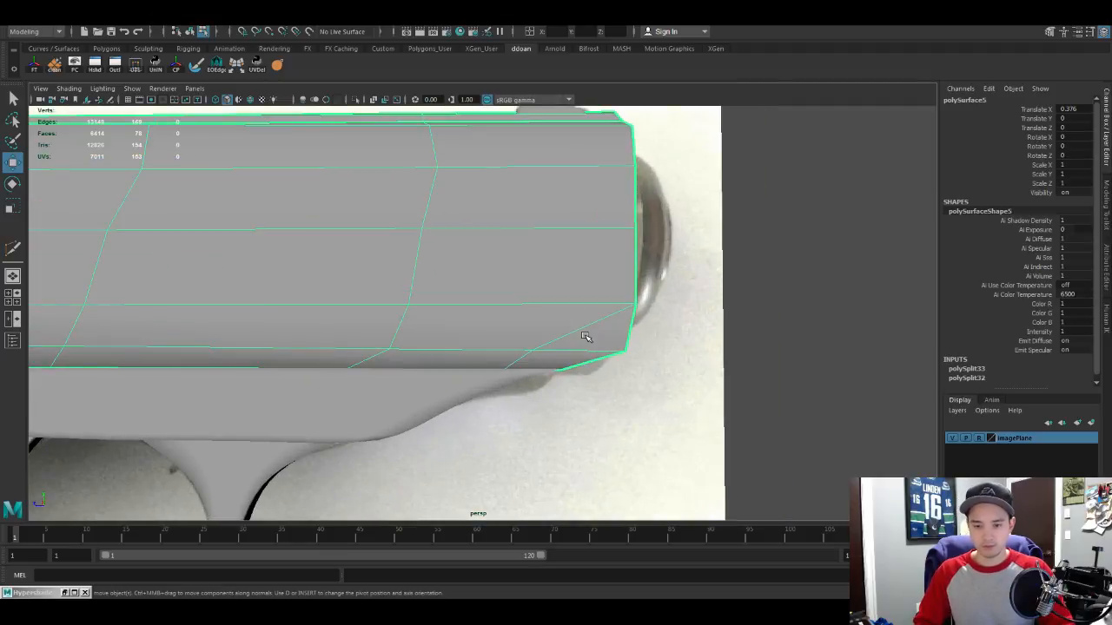
pyautogui.press('3')
pyautogui.keyDown('alt'); pyautogui.moveTo(583, 335); pyautogui.dragTo(530, 332); pyautogui.keyUp('alt')
# Step: Select the slide's front border edges at the lower corner and compare the corner with the reference photo in the side view
pyautogui.press('F10')
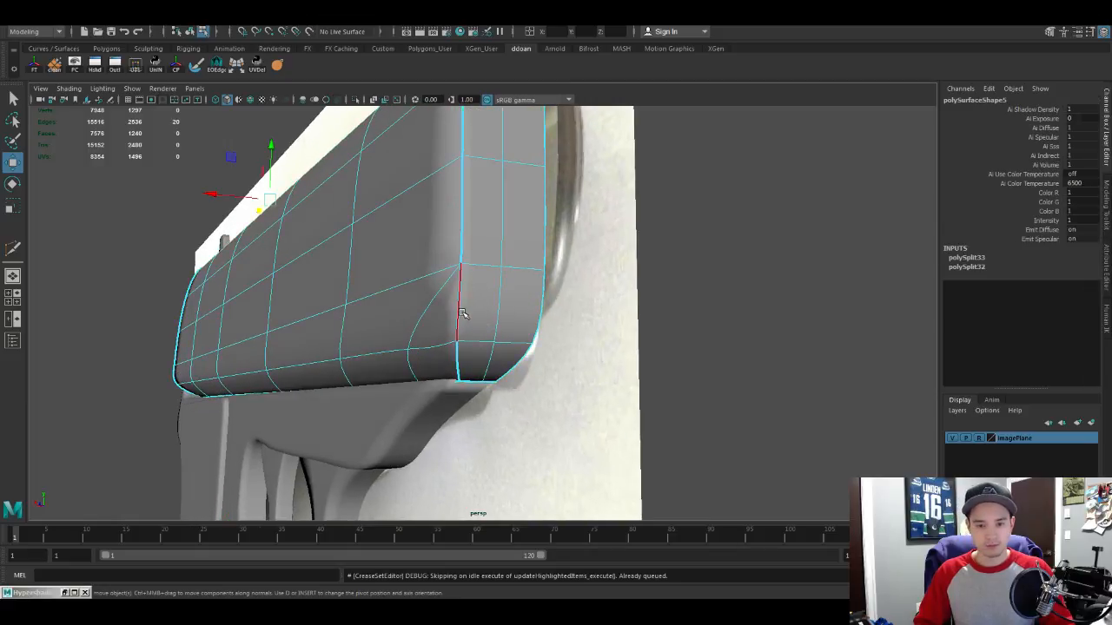
pyautogui.doubleClick(461, 313)
pyautogui.moveTo(461, 312)
pyautogui.keyDown('alt'); pyautogui.mouseDown()
pyautogui.moveTo(349, 262)
pyautogui.moveTo(441, 307)
pyautogui.mouseUp(); pyautogui.keyUp('alt')
pyautogui.keyDown('alt'); pyautogui.moveTo(441, 308); pyautogui.dragTo(487, 305, button='right'); pyautogui.keyUp('alt')
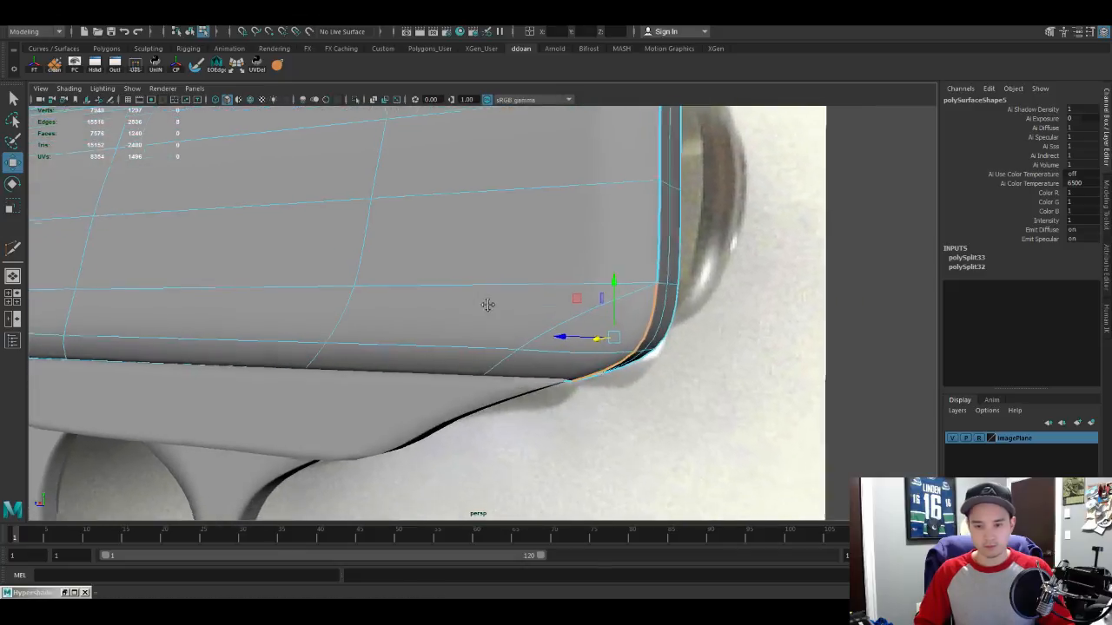
pyautogui.keyDown('alt'); pyautogui.moveTo(488, 305); pyautogui.dragTo(537, 287); pyautogui.keyUp('alt')
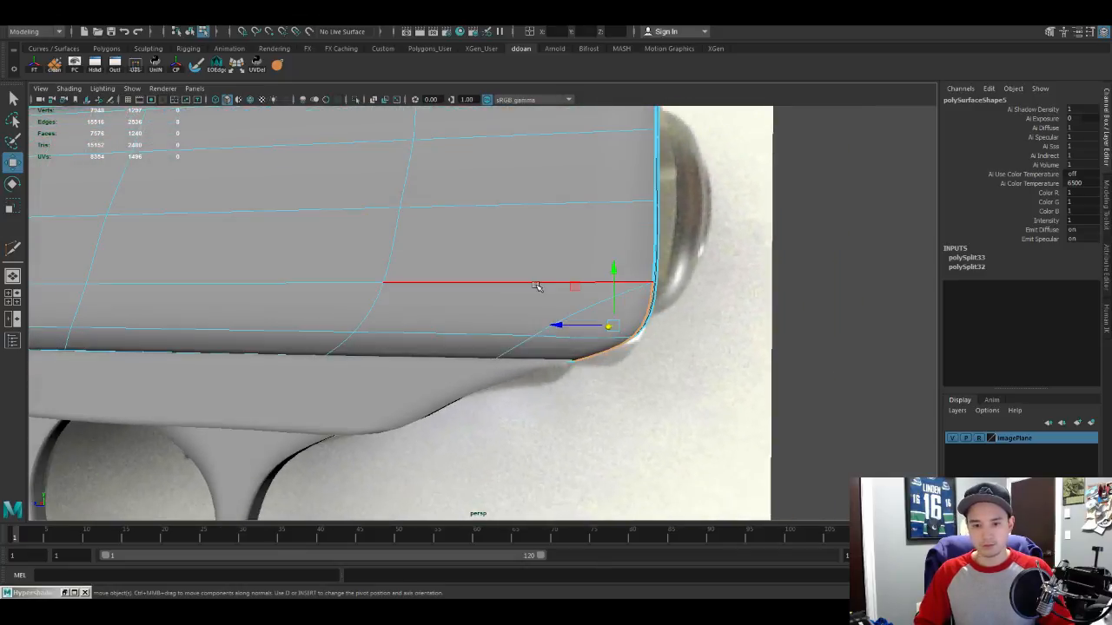
pyautogui.press('space')
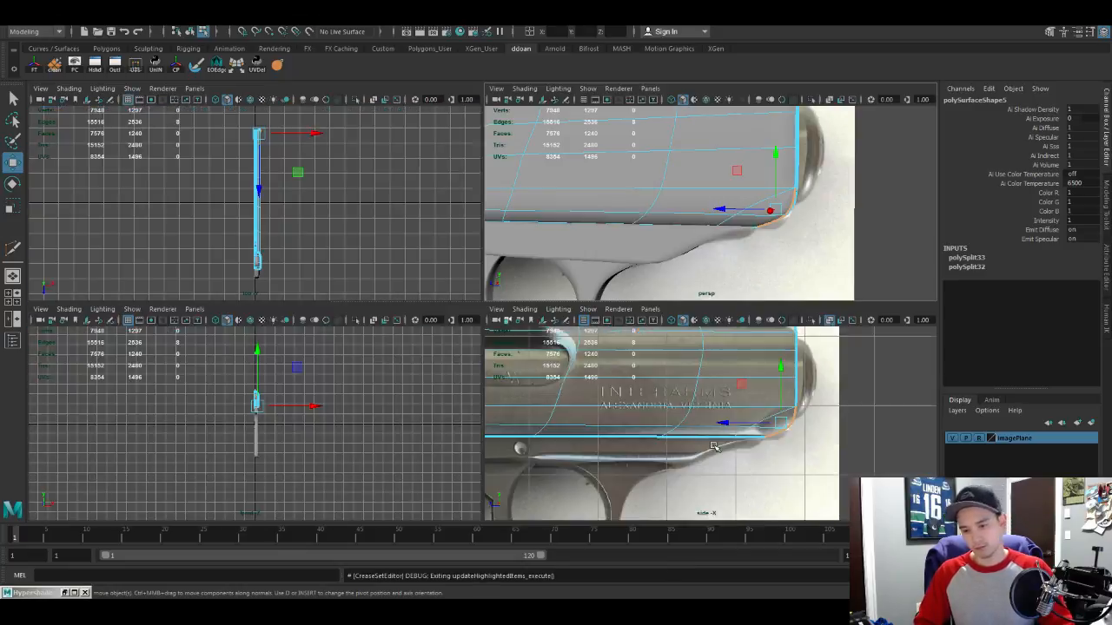
pyautogui.press('space')
pyautogui.scroll(-2, 629, 409)
pyautogui.scroll(3, 608, 339)
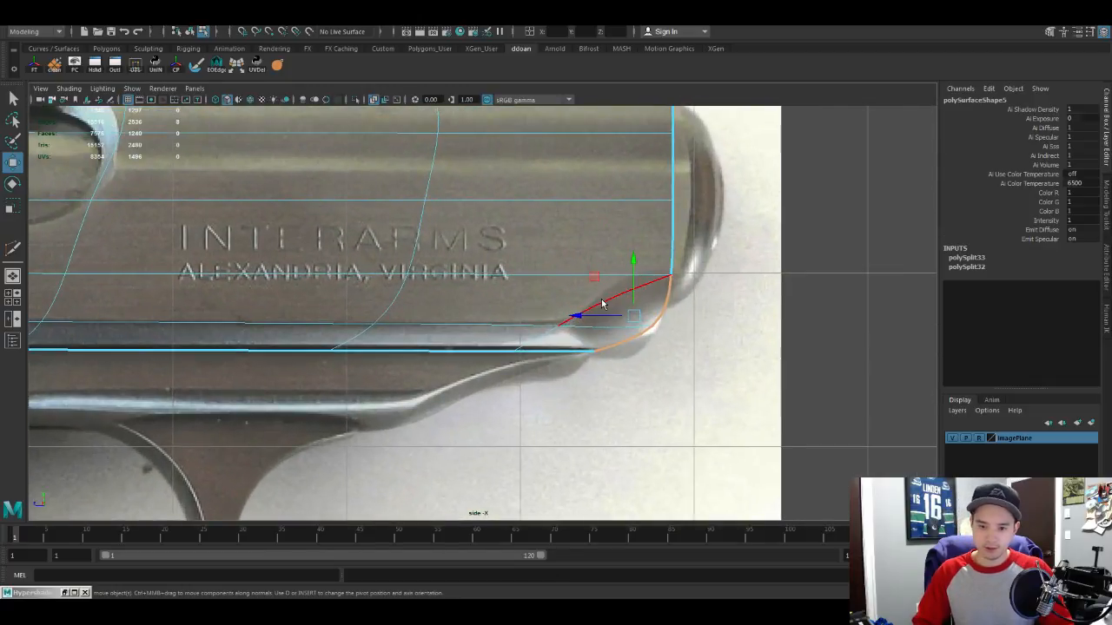
# Step: Try to move the diagonal cut's edge lengthwise along the slide at the lower front corner, then undo the move
pyautogui.moveTo(608, 313); pyautogui.dragTo(569, 305)
pyautogui.hotkey('ctrl', 'z')
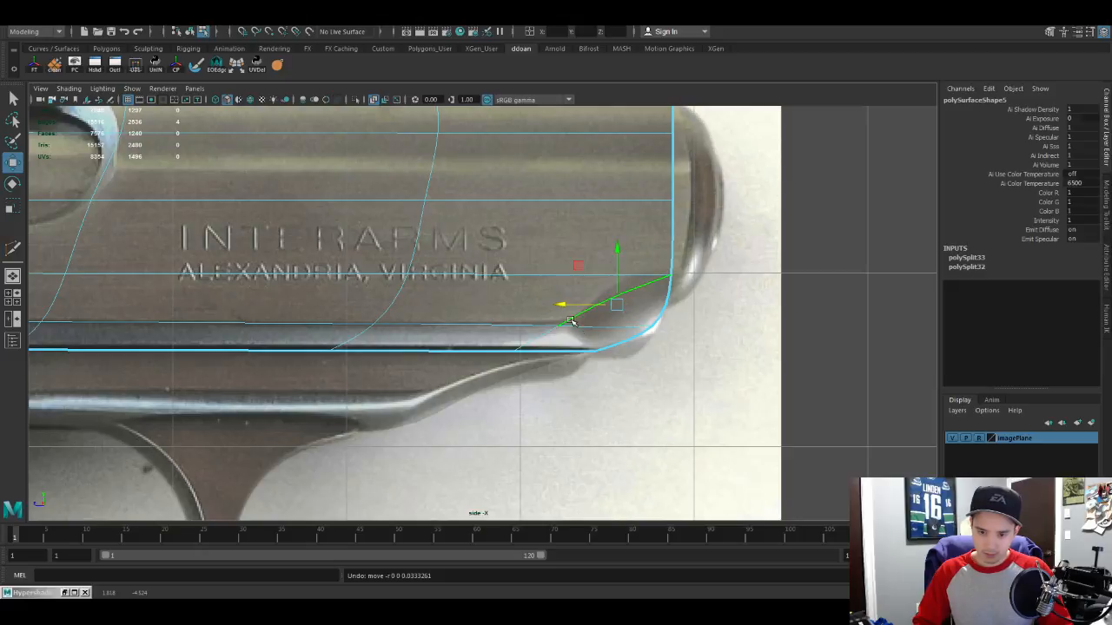
pyautogui.hotkey('ctrl', 'z')
# Step: Select the diagonal cut's whole edge loop at the slide's lower front corner and delete it
pyautogui.keyDown('alt'); pyautogui.moveTo(616, 280); pyautogui.dragTo(583, 372, button='middle'); pyautogui.keyUp('alt')
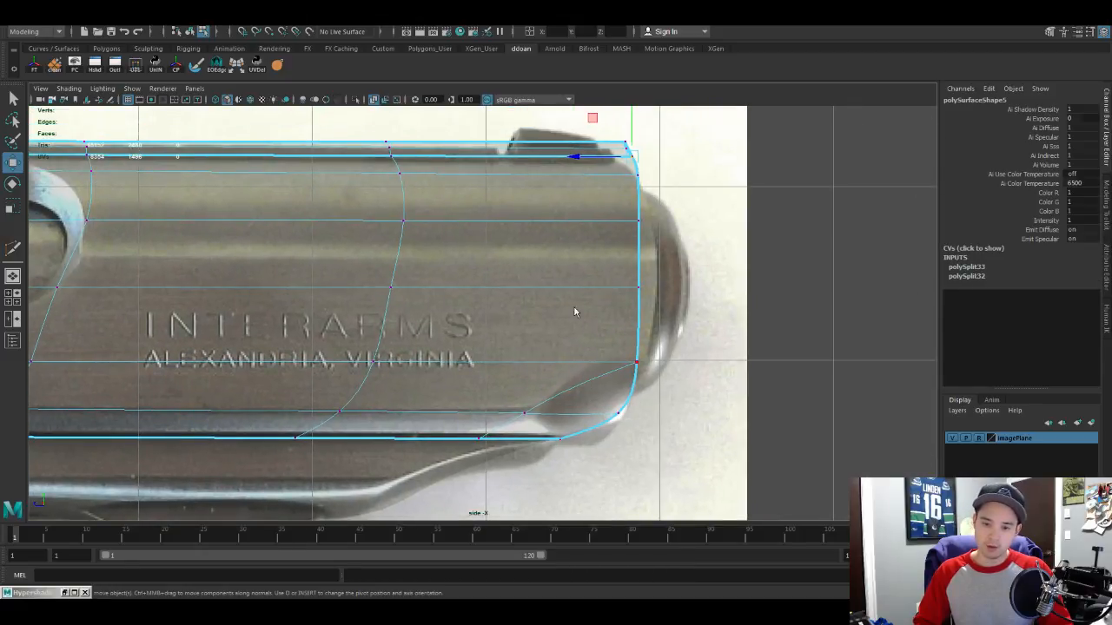
pyautogui.moveTo(579, 258); pyautogui.dragTo(580, 208, button='right')
pyautogui.doubleClick(544, 405)
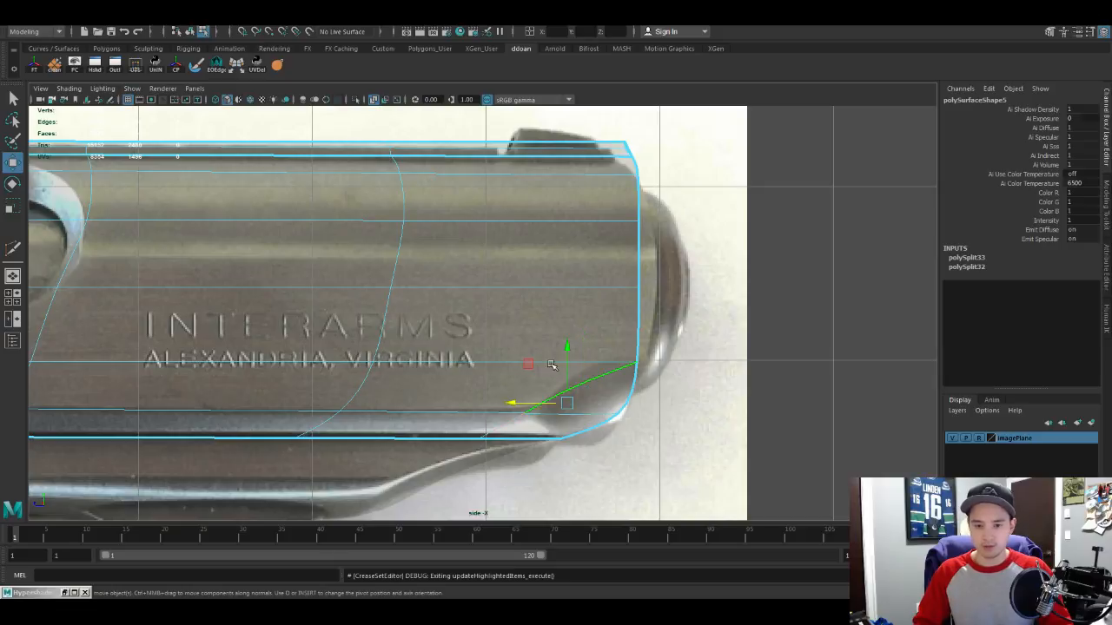
pyautogui.click(571, 340)
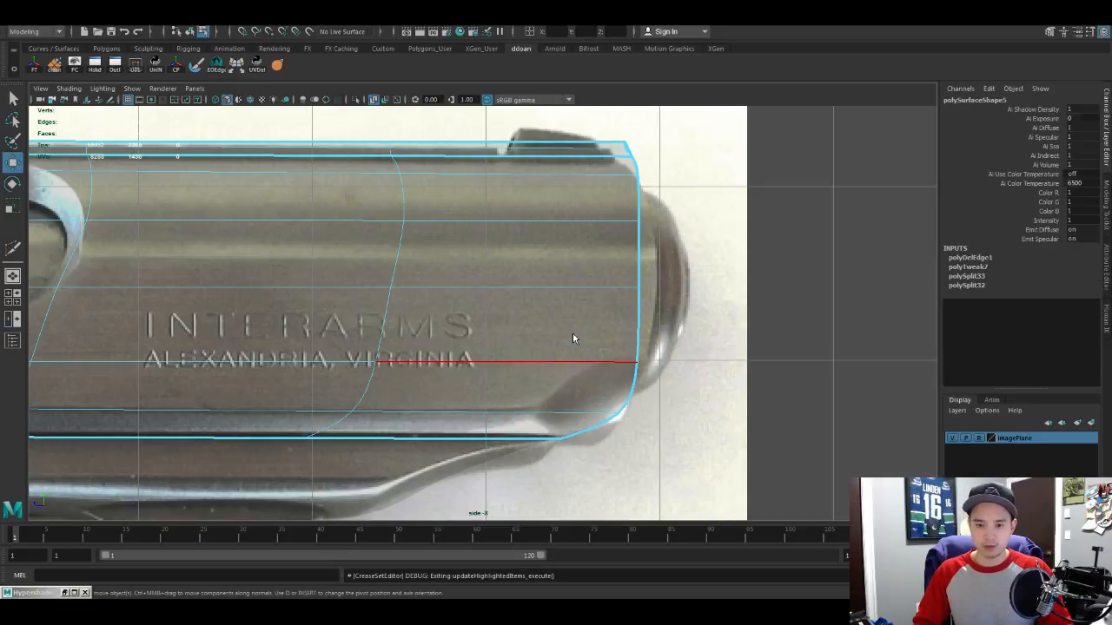
# Step: Insert an edge loop near the slide's front end with Multi-Cut and try a diagonal cut from its lower vertex to the front border
pyautogui.hotkey('ctrl', 'shift', 'x')
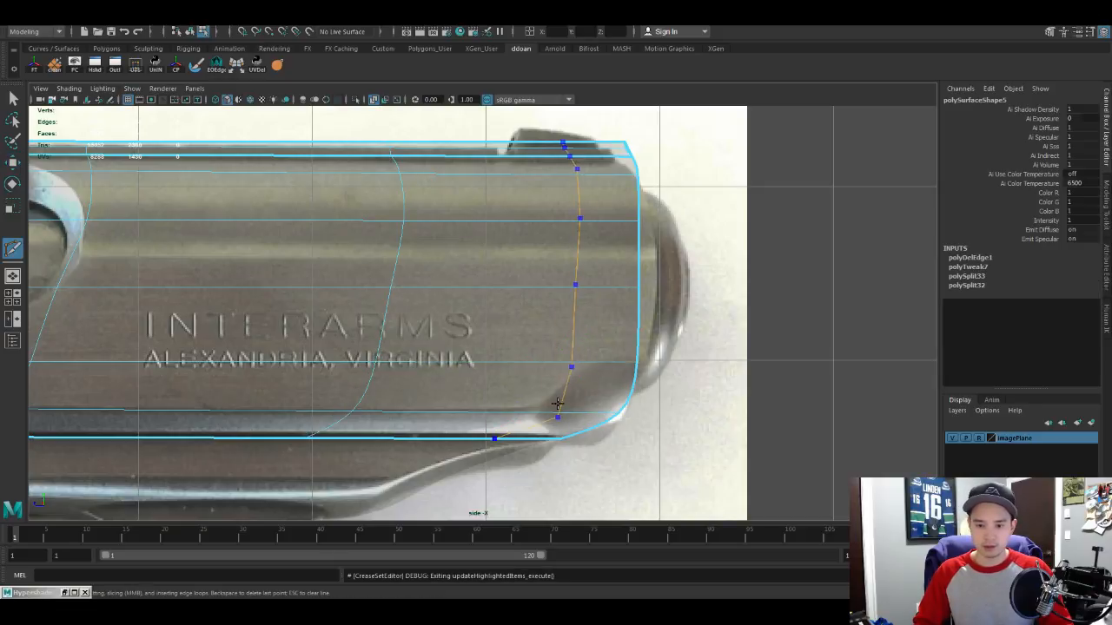
pyautogui.keyDown('ctrl'); pyautogui.click(533, 406); pyautogui.keyUp('ctrl')
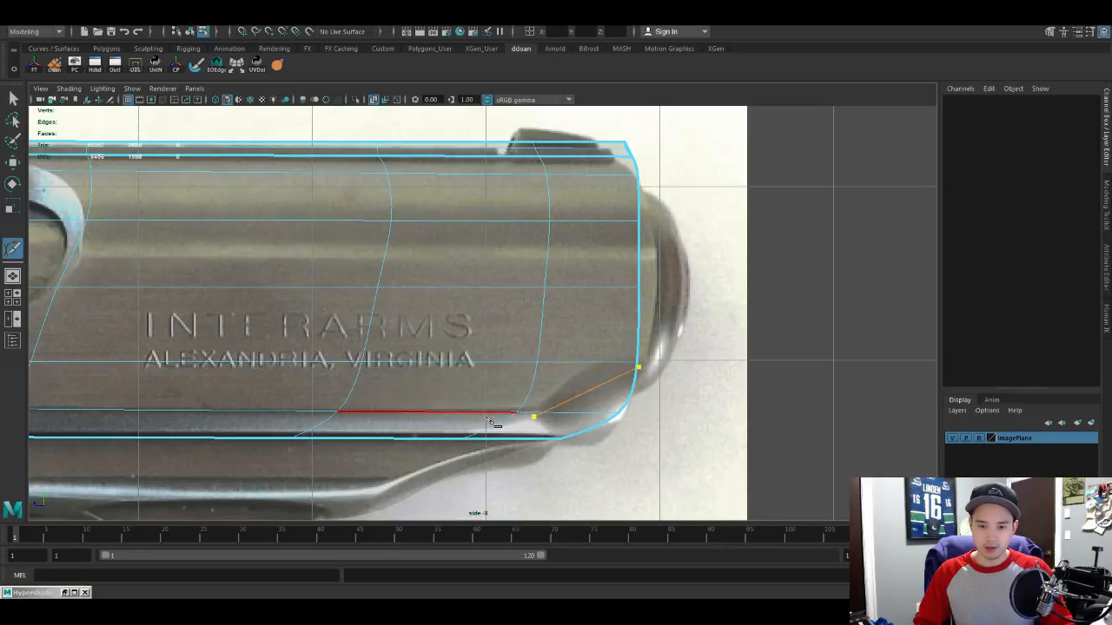
pyautogui.press('1')
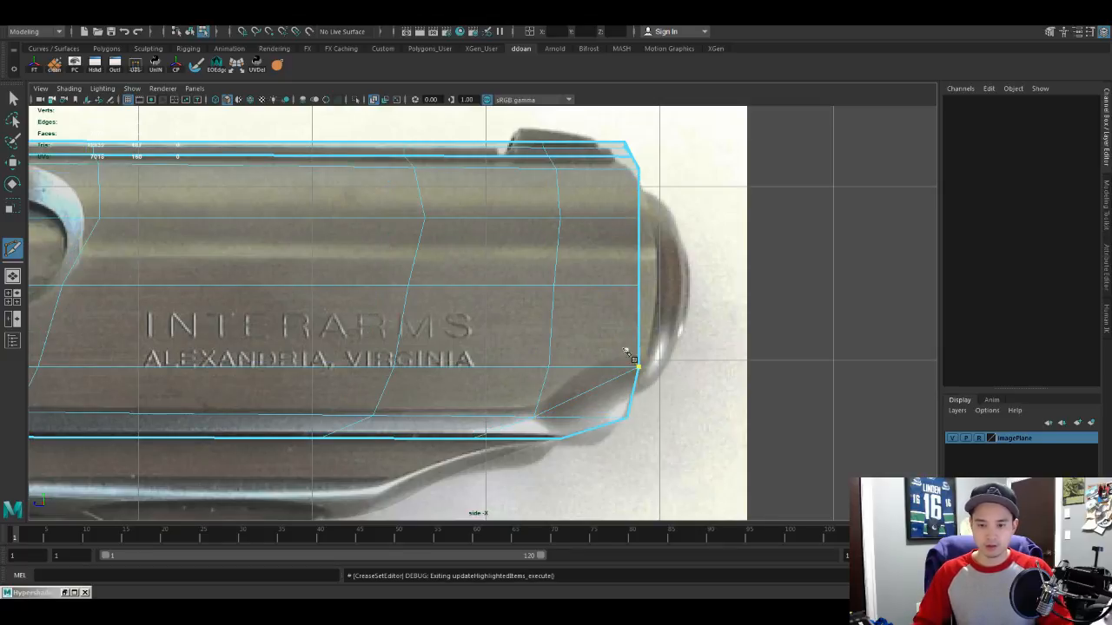
pyautogui.click(628, 354)
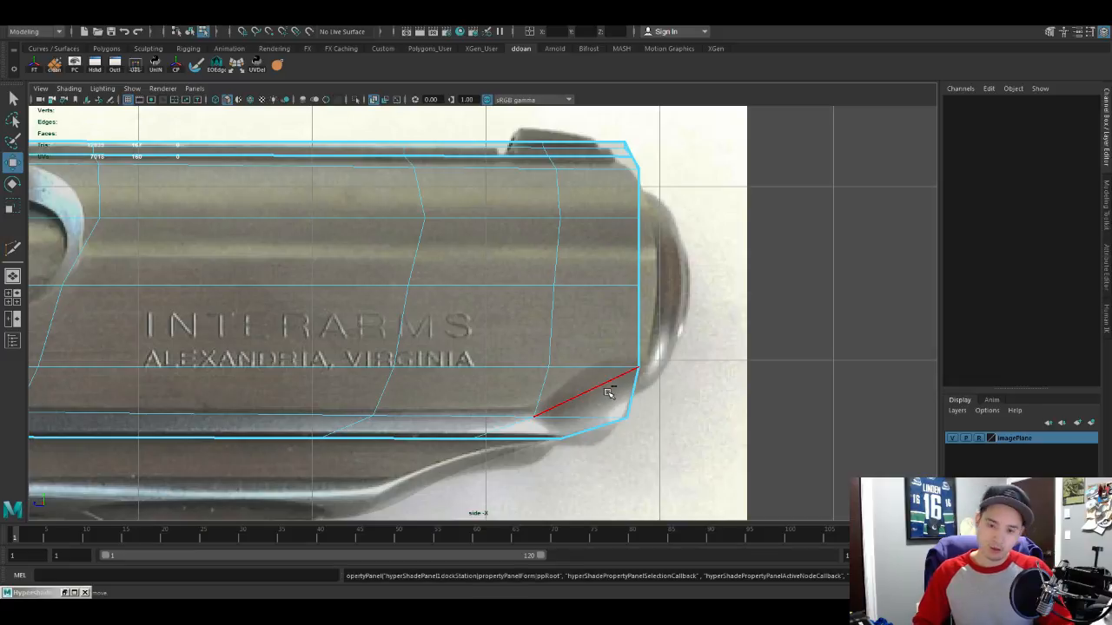
# Step: Move the new loop's vertices above the lowest side line forward, aligning them into a vertical line close to the slide's front border
pyautogui.press('F9')
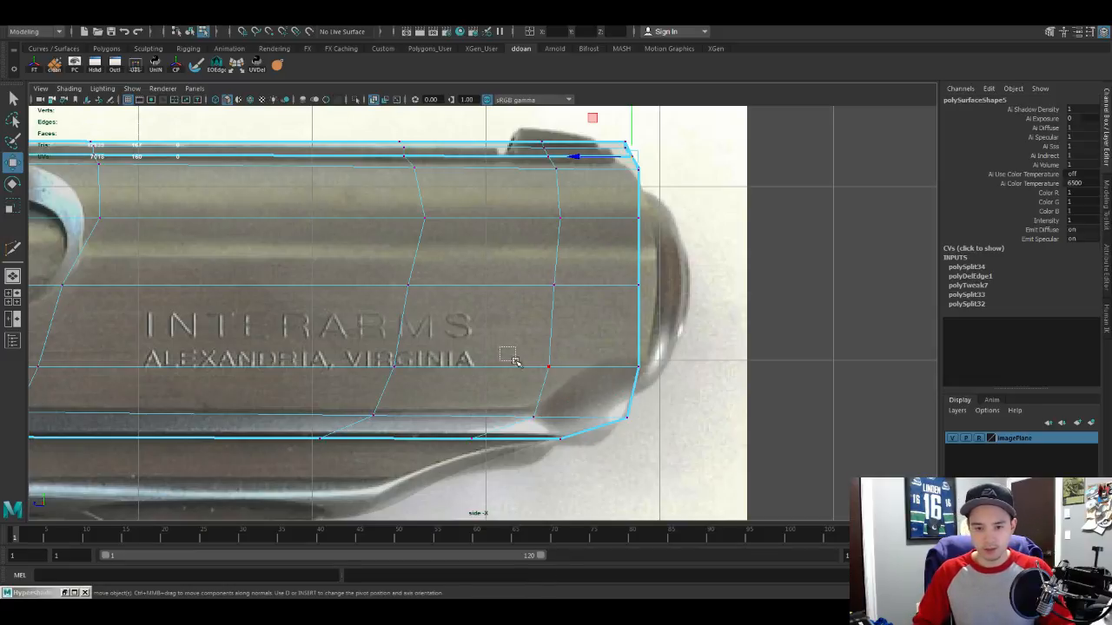
pyautogui.moveTo(509, 352); pyautogui.dragTo(545, 365)
pyautogui.click(553, 286)
pyautogui.keyDown('alt'); pyautogui.moveTo(569, 227); pyautogui.dragTo(565, 272, button='middle'); pyautogui.keyUp('alt')
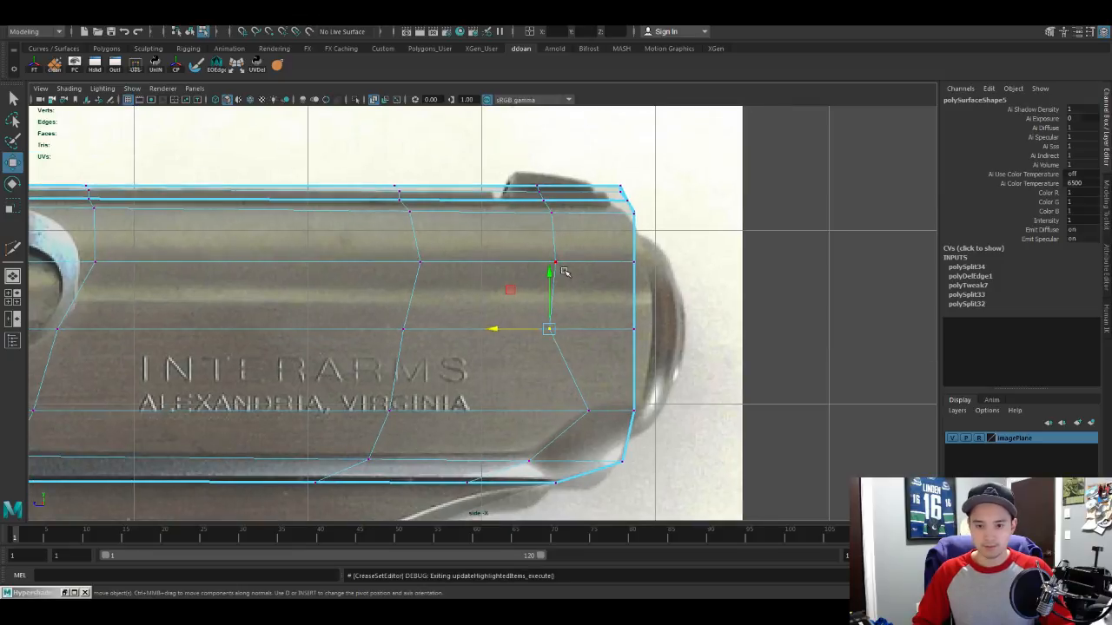
pyautogui.click(553, 260)
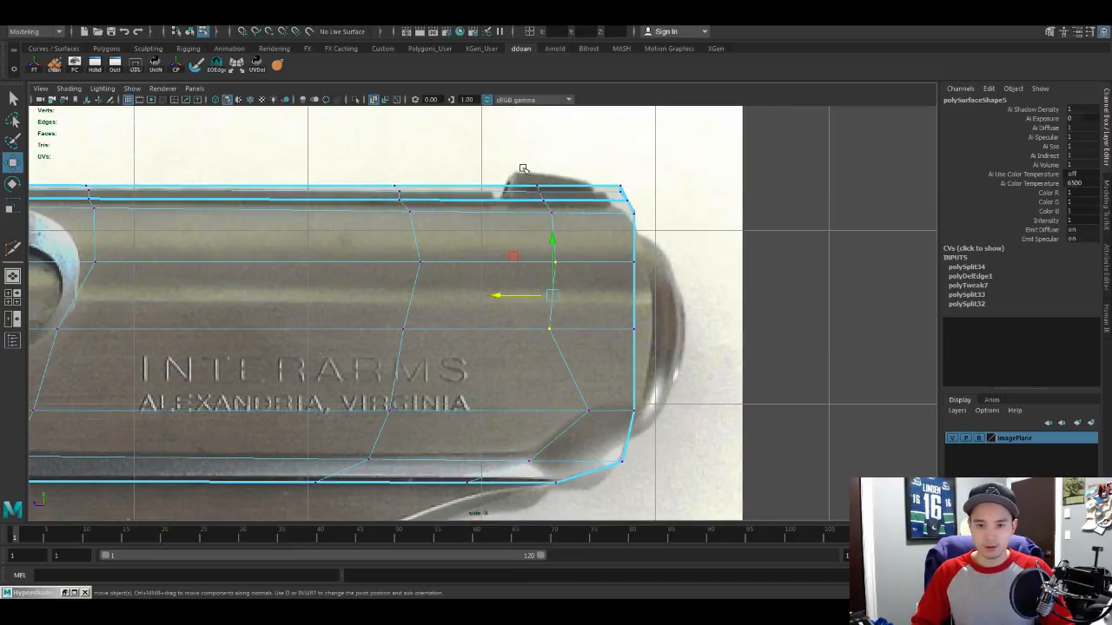
pyautogui.moveTo(500, 257); pyautogui.dragTo(535, 262)
pyautogui.click(596, 265)
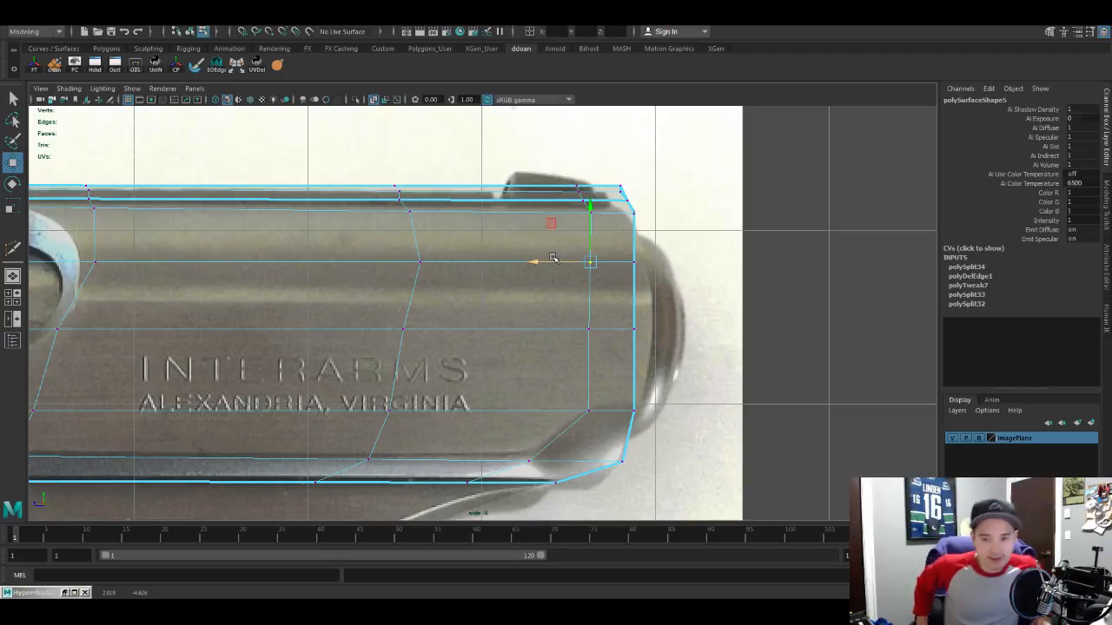
# Step: Delete the slide's construction history and select the three edges stepping from the front border down around the corner to the bottom edge
pyautogui.press('F8')
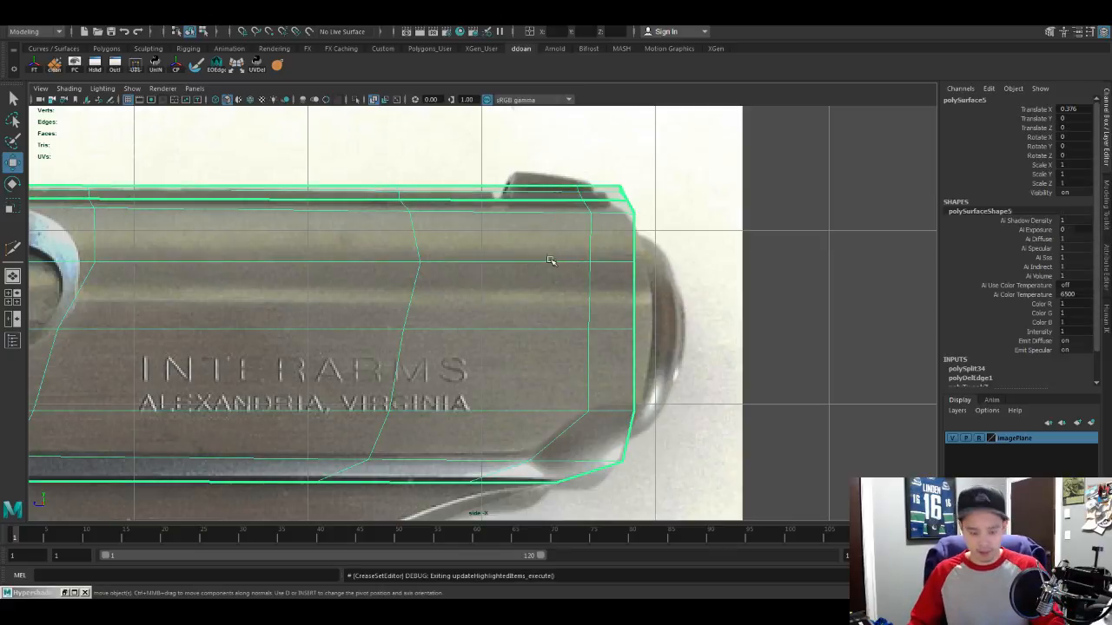
pyautogui.hotkey('alt', 'shift', 'd')
pyautogui.keyDown('alt'); pyautogui.moveTo(568, 420); pyautogui.dragTo(592, 337, button='middle'); pyautogui.keyUp('alt')
pyautogui.keyDown('alt'); pyautogui.moveTo(593, 337); pyautogui.dragTo(614, 337, button='right'); pyautogui.keyUp('alt')
pyautogui.press('F10')
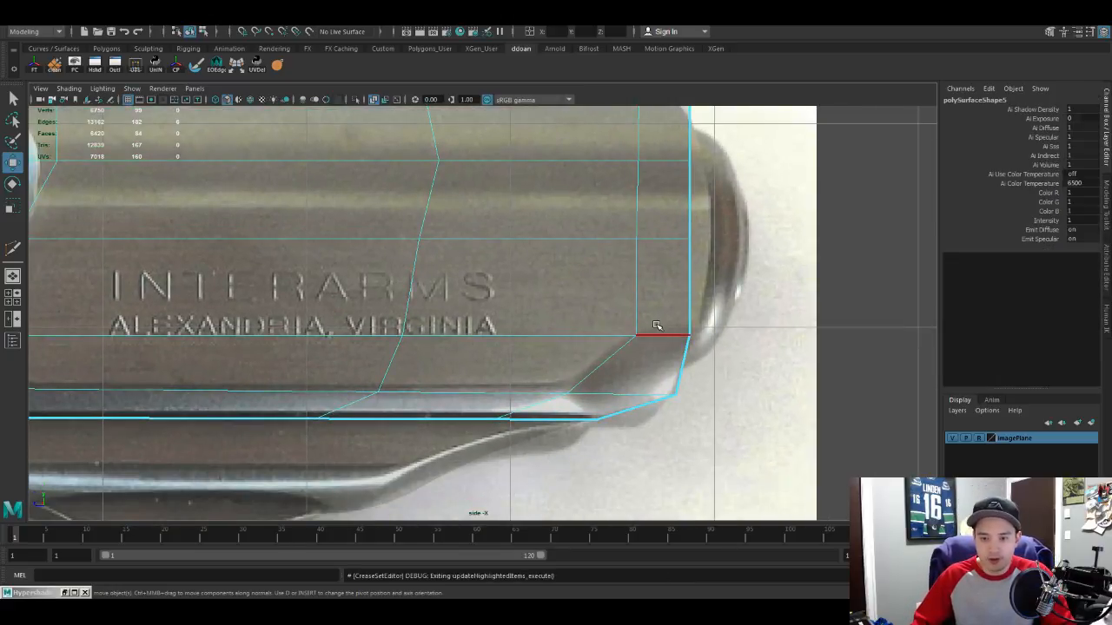
pyautogui.click(657, 333)
pyautogui.keyDown('shift'); pyautogui.click(596, 372); pyautogui.keyUp('shift')
pyautogui.keyDown('shift'); pyautogui.click(525, 410); pyautogui.keyUp('shift')
pyautogui.press('space')
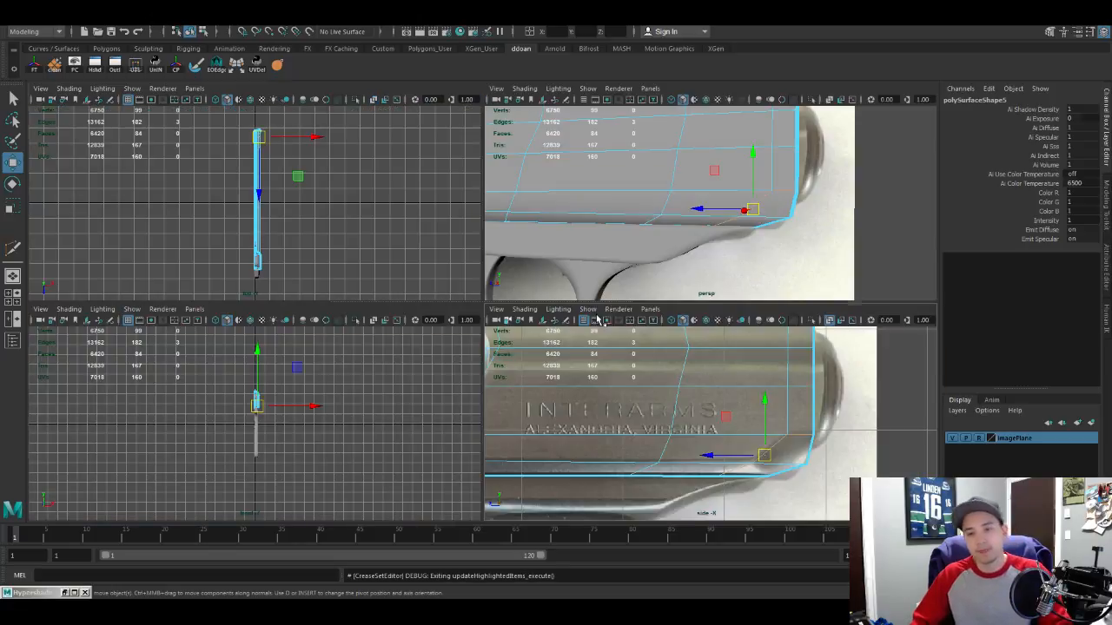
# Step: Isolate the pistol slide and select the diagonal corner edges at its lower front end
pyautogui.press('space')
pyautogui.press('space')
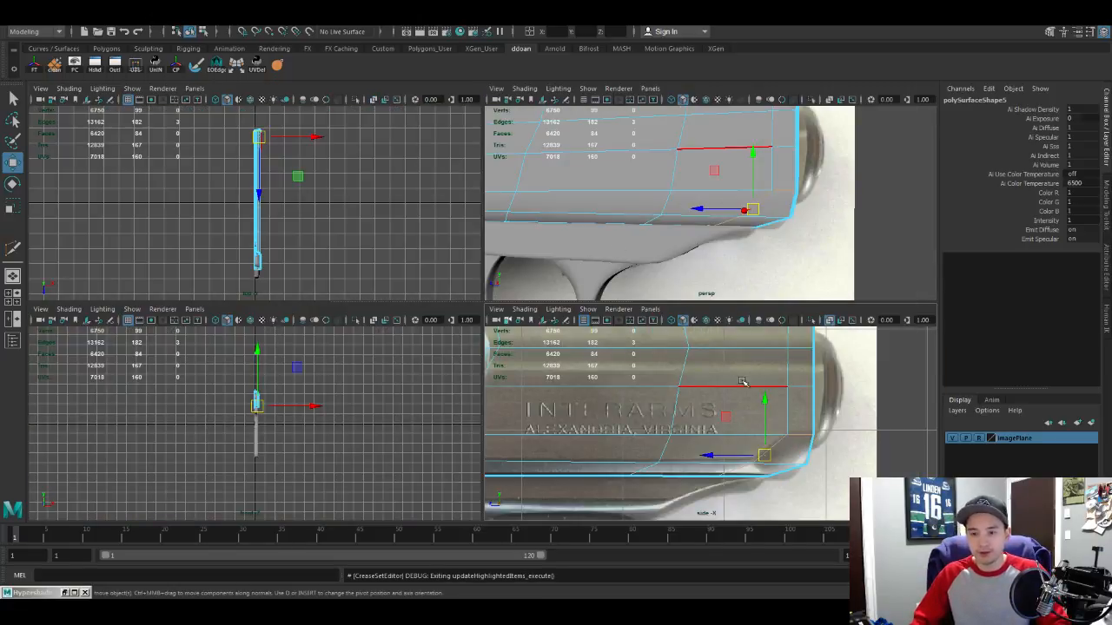
pyautogui.keyDown('alt'); pyautogui.moveTo(730, 217); pyautogui.dragTo(726, 172); pyautogui.keyUp('alt')
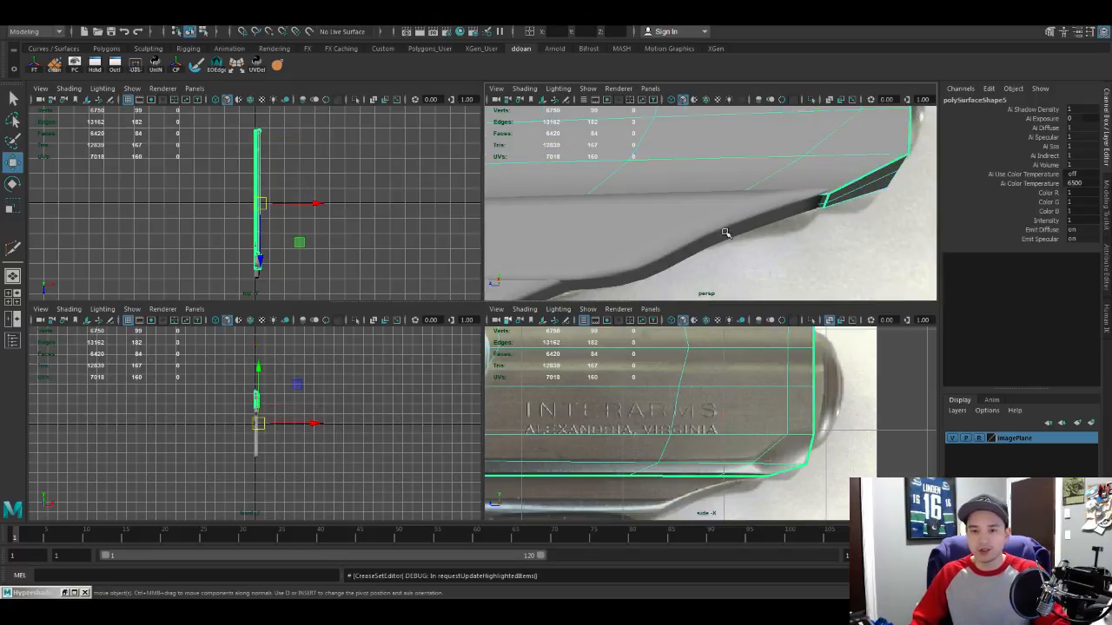
pyautogui.hotkey('ctrl', '1')
pyautogui.click(743, 253)
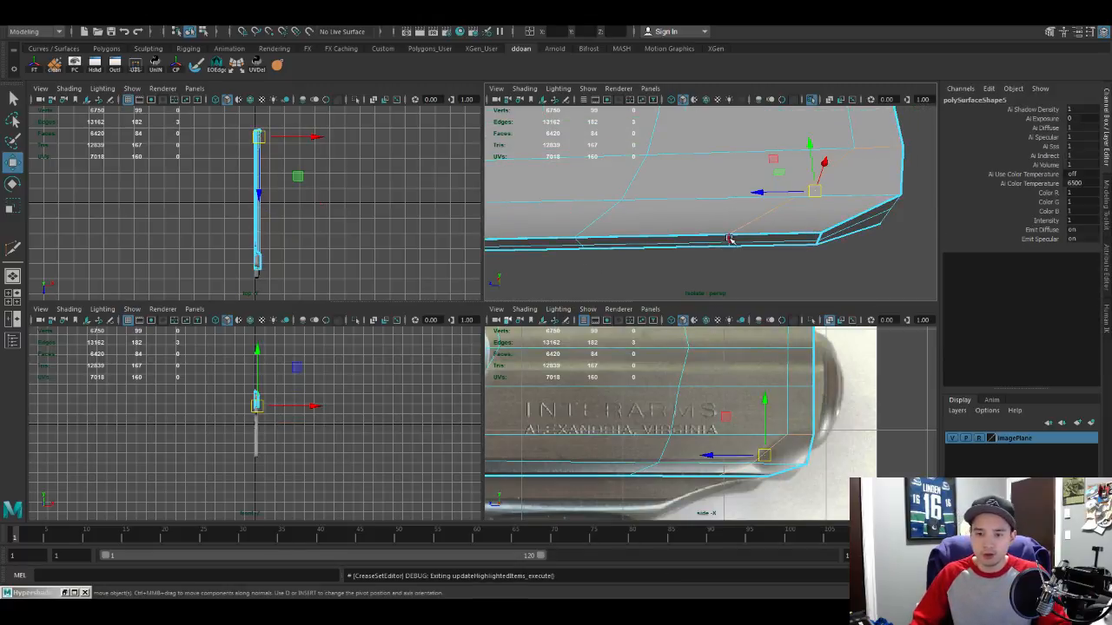
pyautogui.press('f')
pyautogui.keyDown('shift'); pyautogui.click(761, 216); pyautogui.keyUp('shift')
pyautogui.scroll(-6, 762, 216)
pyautogui.keyDown('alt'); pyautogui.moveTo(794, 224); pyautogui.dragTo(863, 240); pyautogui.keyUp('alt')
pyautogui.keyDown('shift'); pyautogui.click(785, 205); pyautogui.keyUp('shift')
pyautogui.keyDown('shift'); pyautogui.click(830, 166); pyautogui.keyUp('shift')
pyautogui.keyDown('shift'); pyautogui.click(866, 146); pyautogui.keyUp('shift')
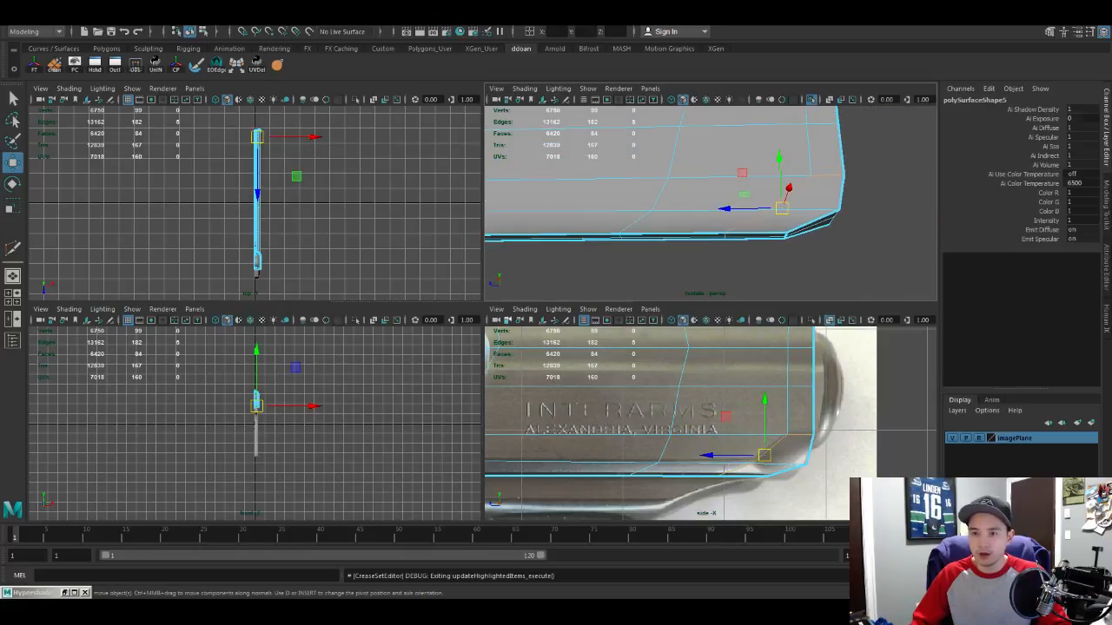
pyautogui.keyDown('alt'); pyautogui.moveTo(791, 158); pyautogui.dragTo(794, 165); pyautogui.keyUp('alt')
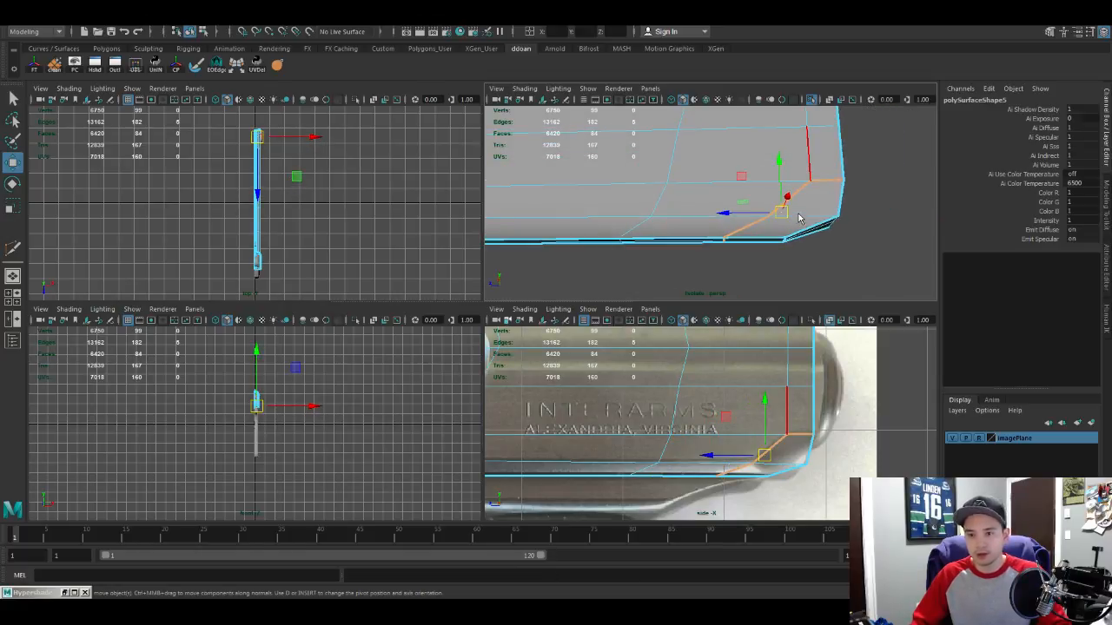
# Step: Crease the diagonal corner edges and preview the slide in smoothed display
pyautogui.press('F8')
pyautogui.keyDown('alt'); pyautogui.moveTo(796, 217); pyautogui.dragTo(690, 200); pyautogui.keyUp('alt')
pyautogui.press('3')
pyautogui.scroll(-4, 747, 228)
pyautogui.scroll(4, 734, 218)
pyautogui.press('F8')
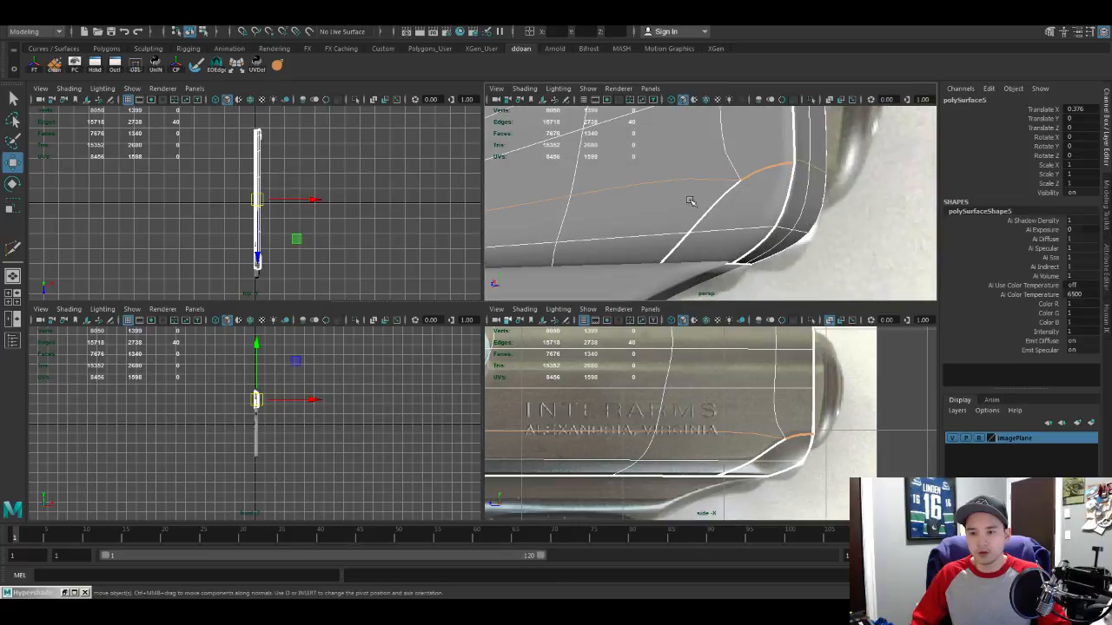
pyautogui.press('F8')
pyautogui.keyDown('alt'); pyautogui.moveTo(749, 224); pyautogui.dragTo(722, 249); pyautogui.keyUp('alt')
pyautogui.scroll(-5, 660, 245)
pyautogui.scroll(3, 653, 244)
pyautogui.scroll(2, 706, 254)
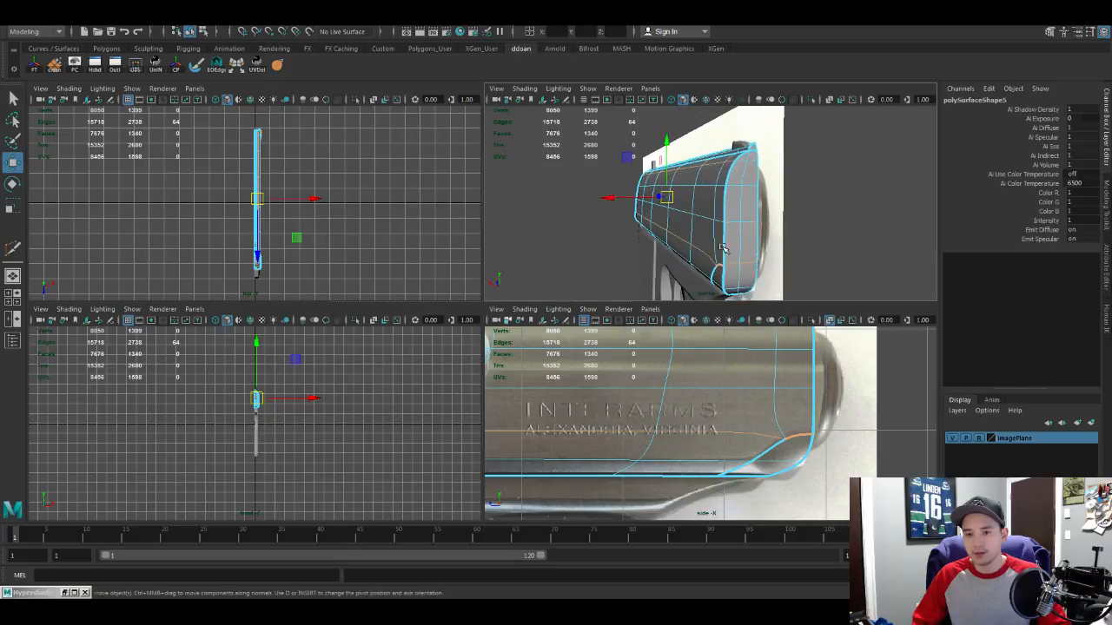
pyautogui.keyDown('alt'); pyautogui.moveTo(713, 209); pyautogui.dragTo(719, 204); pyautogui.keyUp('alt')
pyautogui.moveTo(718, 201); pyautogui.dragTo(717, 239, button='right')
pyautogui.click(705, 202)
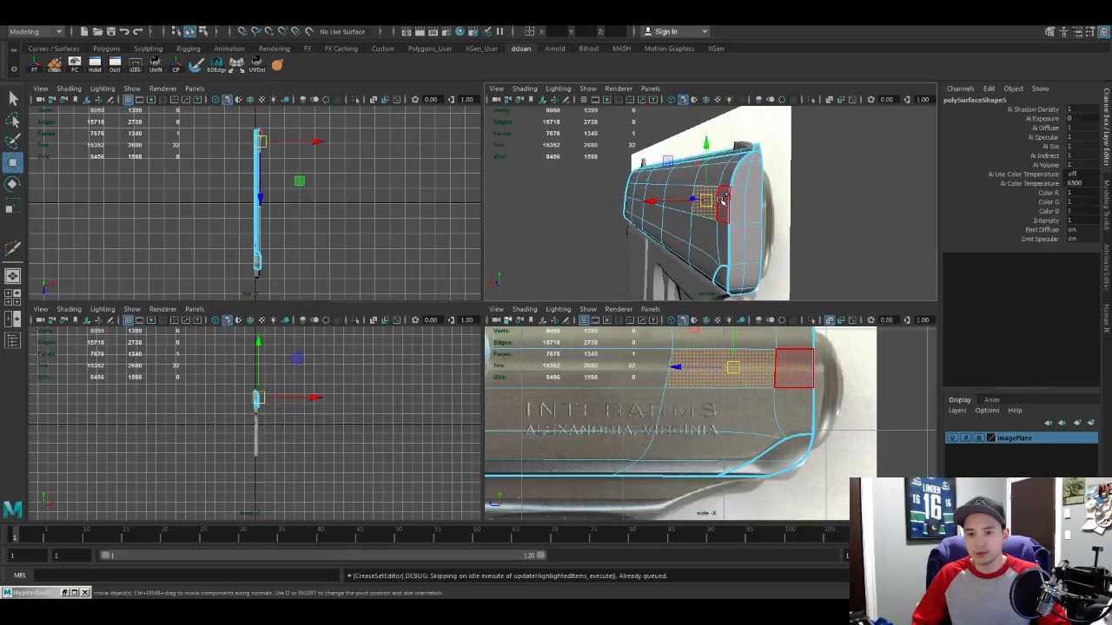
pyautogui.keyDown('shift'); pyautogui.doubleClick(722, 204); pyautogui.keyUp('shift')
pyautogui.keyDown('shift'); pyautogui.doubleClick(727, 226); pyautogui.keyUp('shift')
pyautogui.moveTo(726, 227)
pyautogui.keyDown('alt'); pyautogui.mouseDown()
pyautogui.moveTo(722, 250)
pyautogui.moveTo(728, 220)
pyautogui.mouseUp(); pyautogui.keyUp('alt')
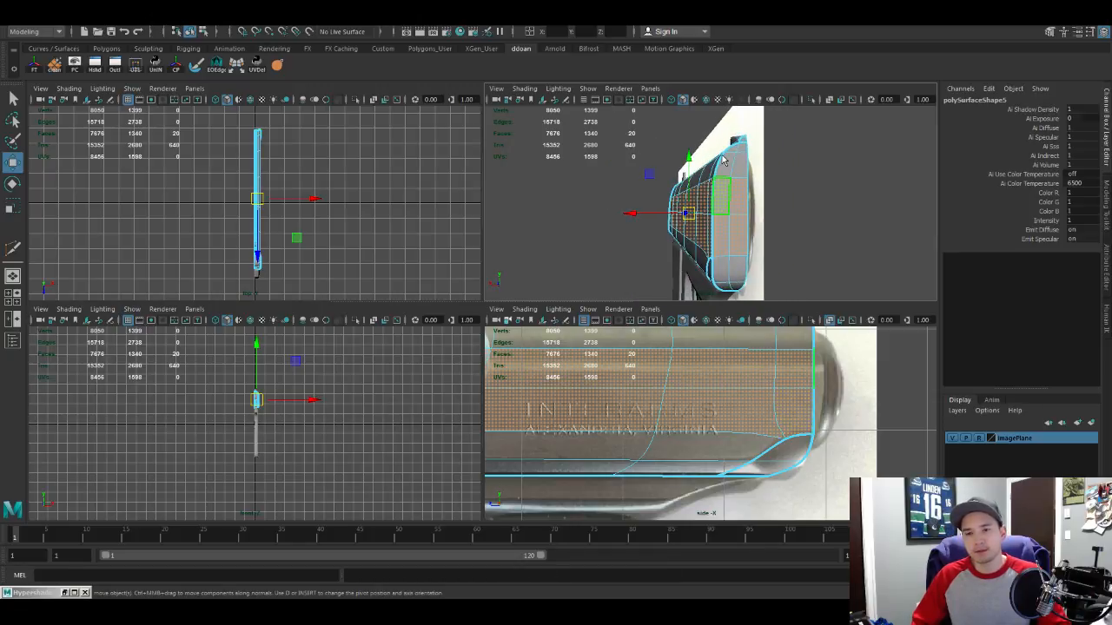
# Step: Select the middle lengthwise edge row on the slide's side, excluding its end-cap edges, and move it outward along X
pyautogui.moveTo(723, 159); pyautogui.dragTo(722, 148, button='right')
pyautogui.click(730, 198)
pyautogui.doubleClick(728, 217)
pyautogui.keyDown('alt'); pyautogui.moveTo(726, 219); pyautogui.dragTo(745, 235); pyautogui.keyUp('alt')
pyautogui.keyDown('ctrl'); pyautogui.doubleClick(746, 235); pyautogui.keyUp('ctrl')
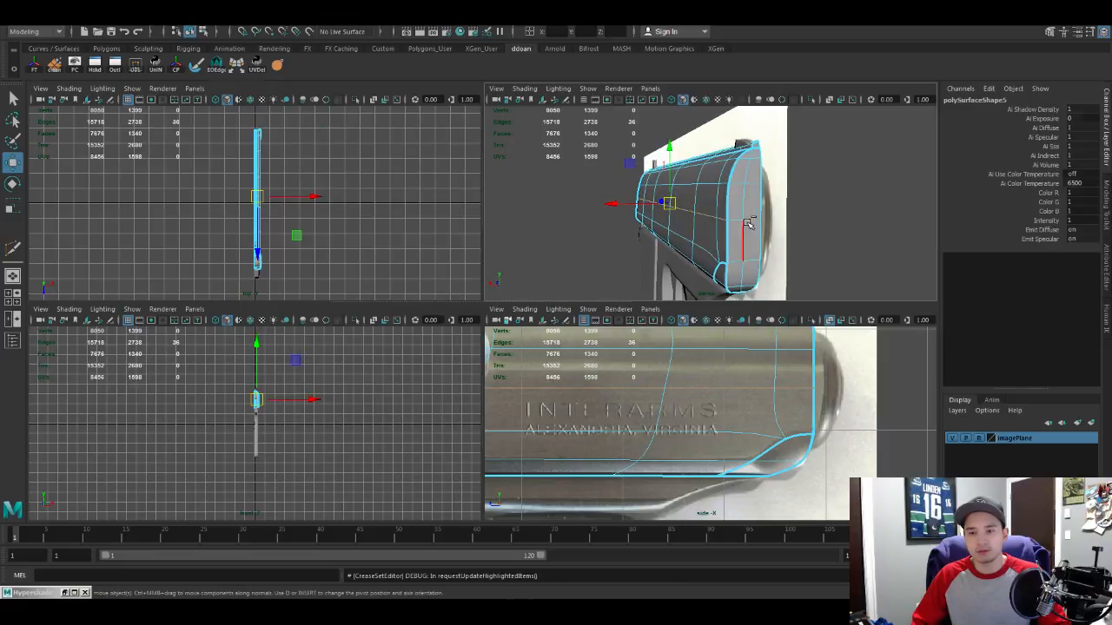
pyautogui.keyDown('alt'); pyautogui.moveTo(745, 236); pyautogui.dragTo(639, 247, button='right'); pyautogui.keyUp('alt')
pyautogui.keyDown('alt'); pyautogui.moveTo(639, 247); pyautogui.dragTo(702, 223); pyautogui.keyUp('alt')
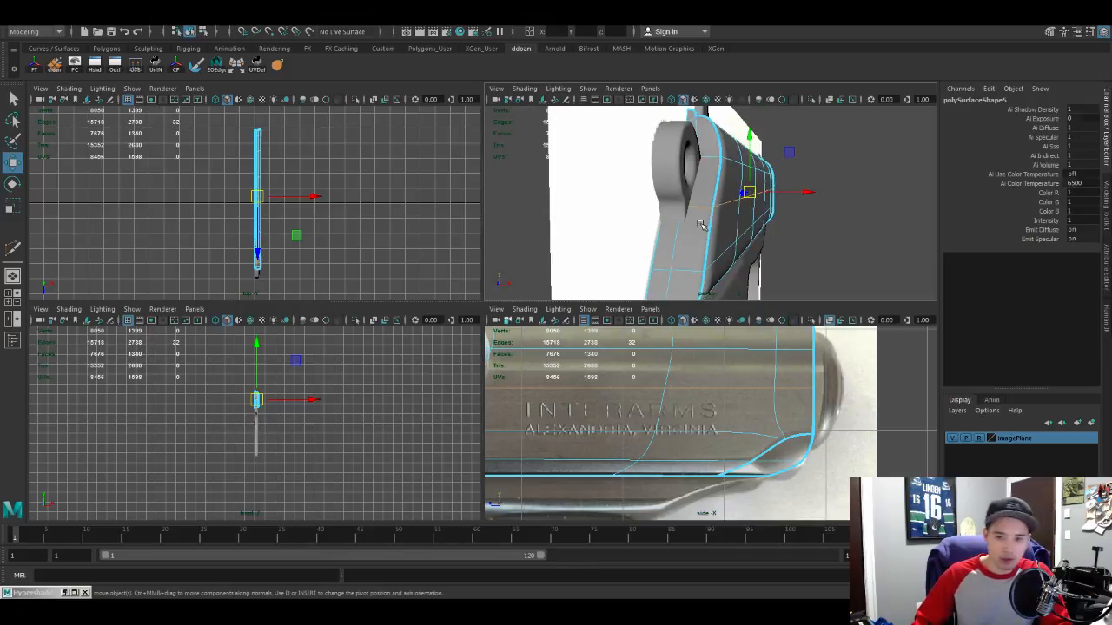
pyautogui.keyDown('ctrl'); pyautogui.doubleClick(700, 208); pyautogui.keyUp('ctrl')
pyautogui.keyDown('ctrl'); pyautogui.doubleClick(679, 206); pyautogui.keyUp('ctrl')
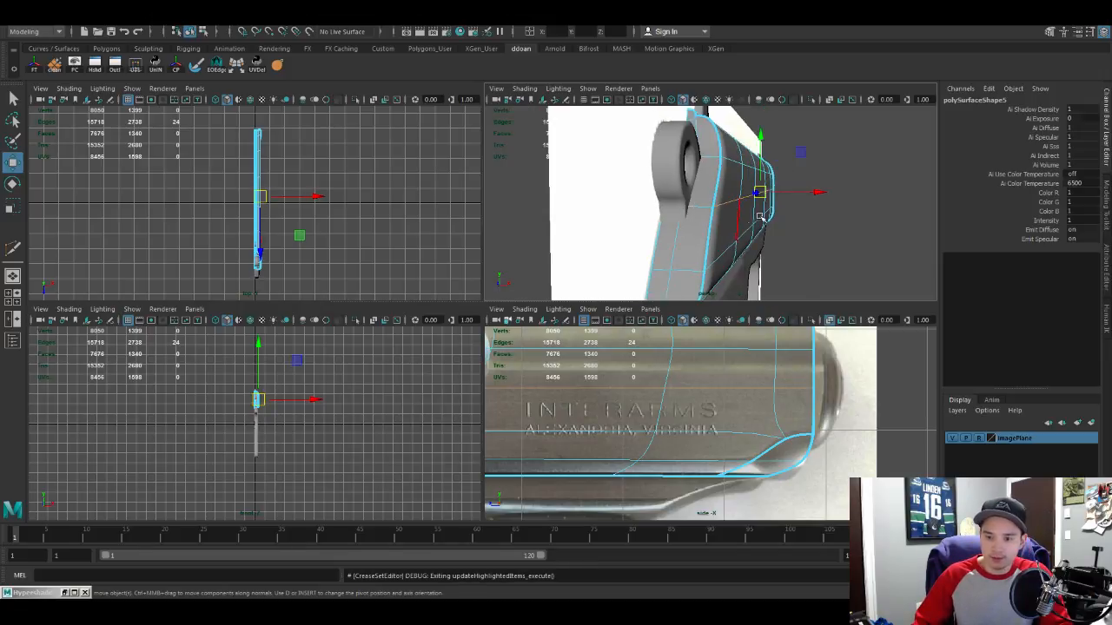
pyautogui.keyDown('alt'); pyautogui.moveTo(825, 217); pyautogui.dragTo(659, 240); pyautogui.keyUp('alt')
pyautogui.moveTo(597, 203); pyautogui.dragTo(608, 200)
# Step: Select the next higher lengthwise edge row on the slide's side and move it slightly outward along X
pyautogui.keyDown('alt'); pyautogui.moveTo(608, 201); pyautogui.dragTo(752, 234); pyautogui.keyUp('alt')
pyautogui.click(681, 215)
pyautogui.keyDown('shift'); pyautogui.click(668, 199); pyautogui.keyUp('shift')
pyautogui.keyDown('alt'); pyautogui.moveTo(719, 173); pyautogui.dragTo(819, 169); pyautogui.keyUp('alt')
pyautogui.keyDown('shift'); pyautogui.click(732, 174); pyautogui.keyUp('shift')
pyautogui.keyDown('shift'); pyautogui.click(717, 182); pyautogui.keyUp('shift')
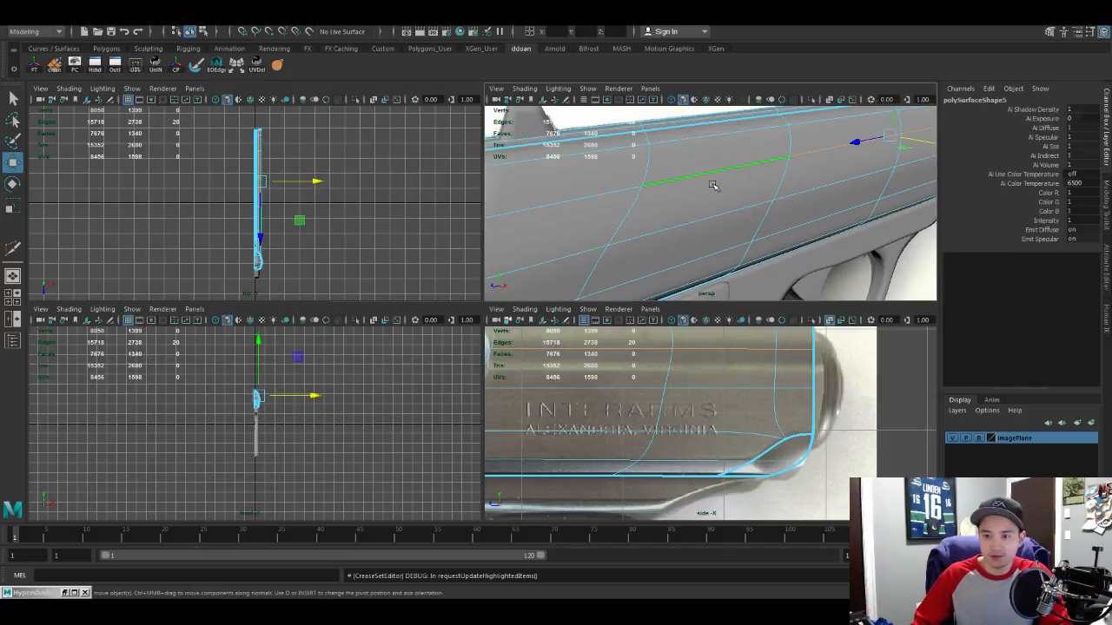
pyautogui.keyDown('alt'); pyautogui.moveTo(717, 182); pyautogui.dragTo(734, 163); pyautogui.keyUp('alt')
pyautogui.keyDown('shift'); pyautogui.click(745, 149); pyautogui.keyUp('shift')
pyautogui.scroll(-5, 737, 162)
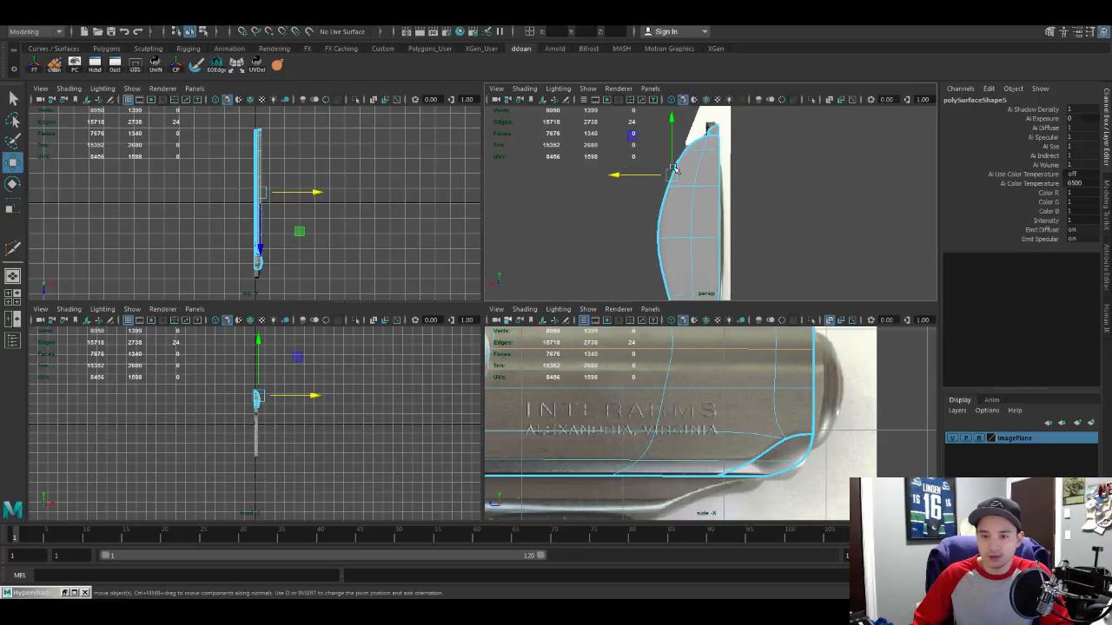
pyautogui.moveTo(608, 174); pyautogui.dragTo(612, 176)
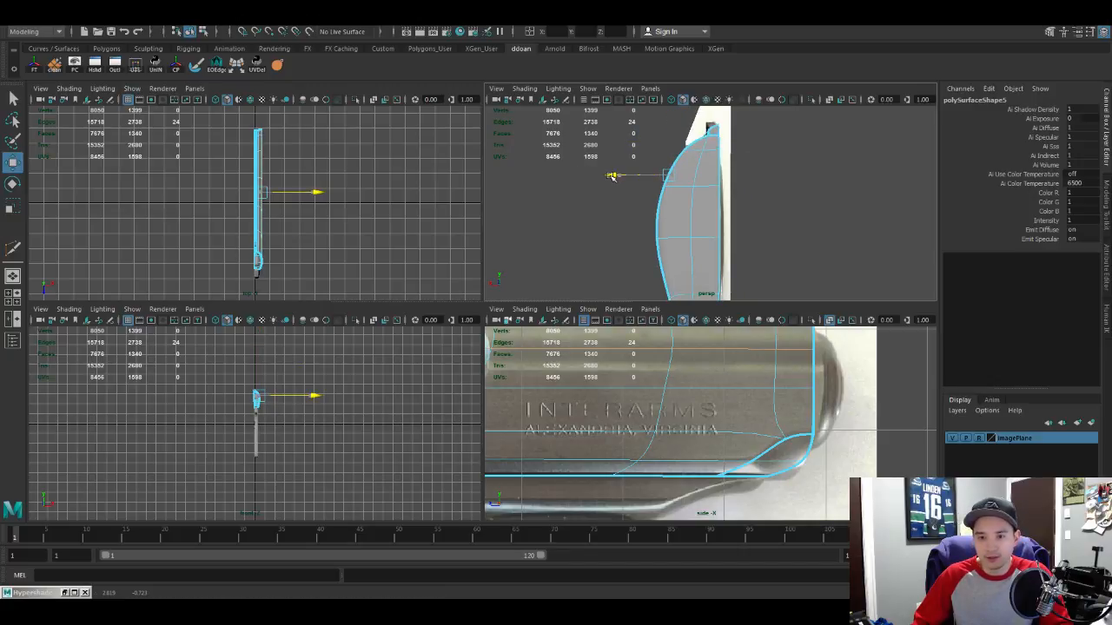
# Step: Select the lengthwise edge row below the middle of the slide's side and move it outward along X
pyautogui.keyDown('alt'); pyautogui.moveTo(615, 177); pyautogui.dragTo(820, 203); pyautogui.keyUp('alt')
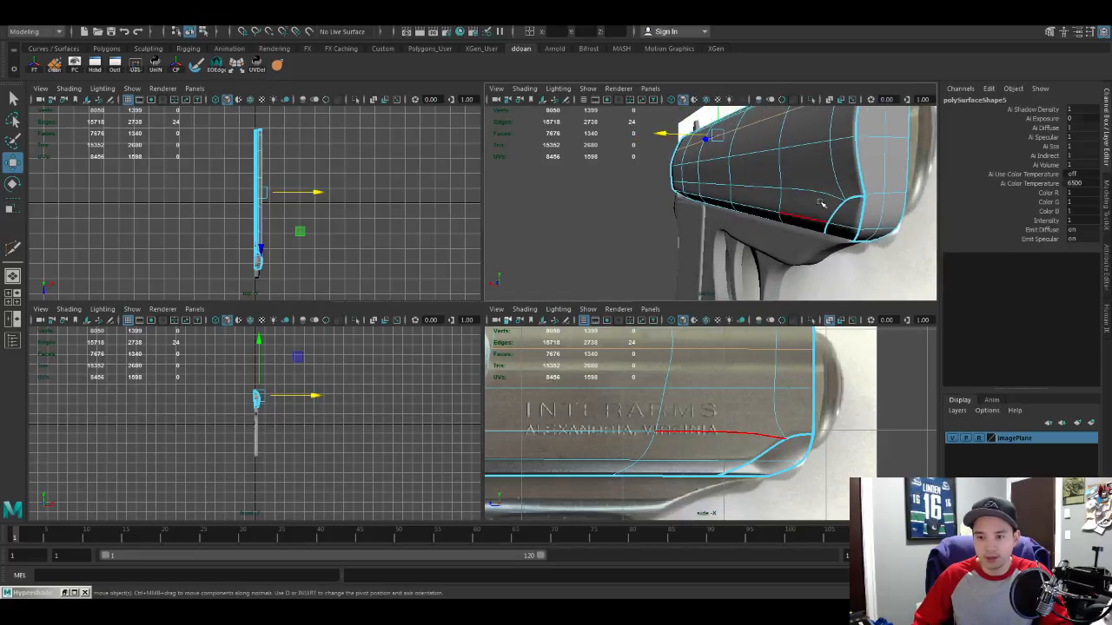
pyautogui.doubleClick(782, 195)
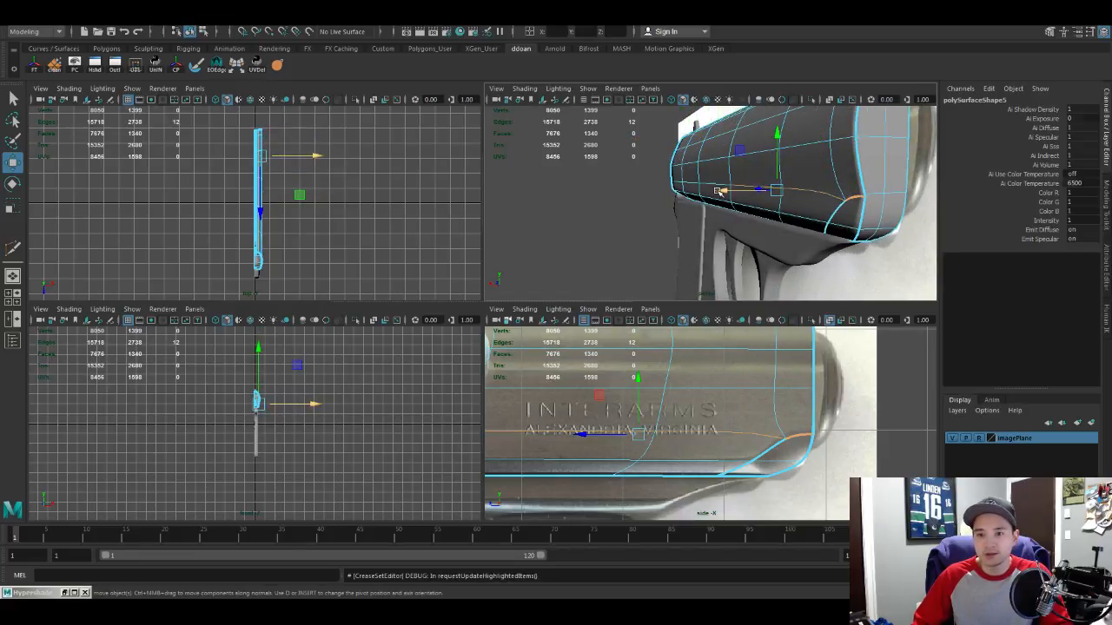
pyautogui.keyDown('shift'); pyautogui.doubleClick(712, 190); pyautogui.keyUp('shift')
pyautogui.keyDown('alt'); pyautogui.moveTo(714, 192); pyautogui.dragTo(803, 210); pyautogui.keyUp('alt')
pyautogui.scroll(4, 761, 208)
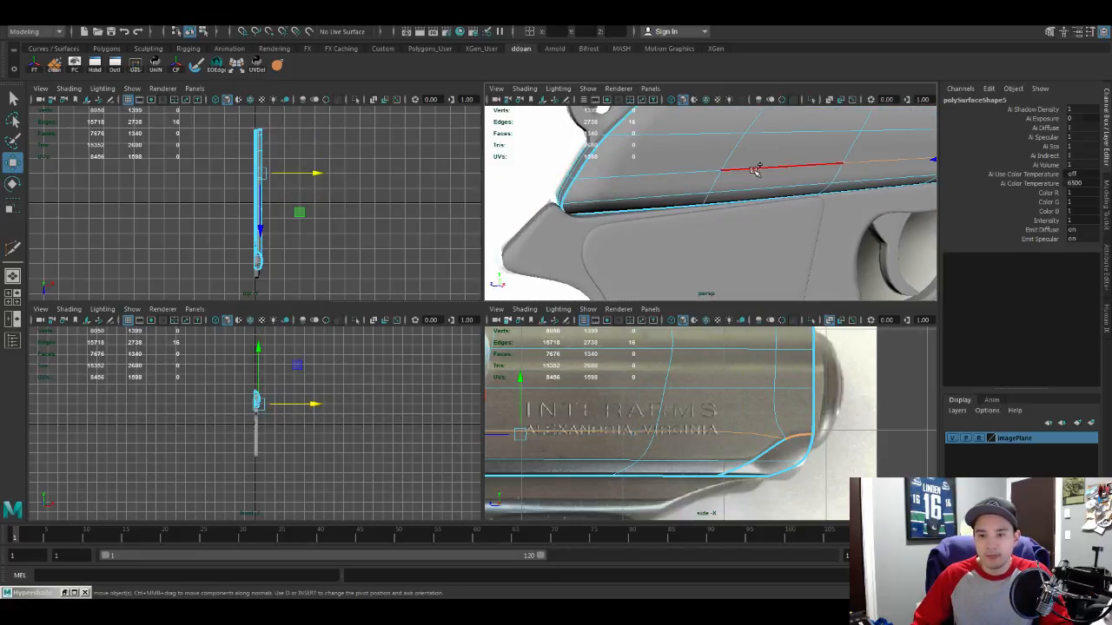
pyautogui.keyDown('shift'); pyautogui.doubleClick(756, 169); pyautogui.keyUp('shift')
pyautogui.keyDown('alt'); pyautogui.moveTo(756, 170); pyautogui.dragTo(736, 191); pyautogui.keyUp('alt')
pyautogui.press('w')
# Step: Select the lowest lengthwise edge row on the slide's side in unsmoothed display and move it outward with smoothing back on
pyautogui.press('1')
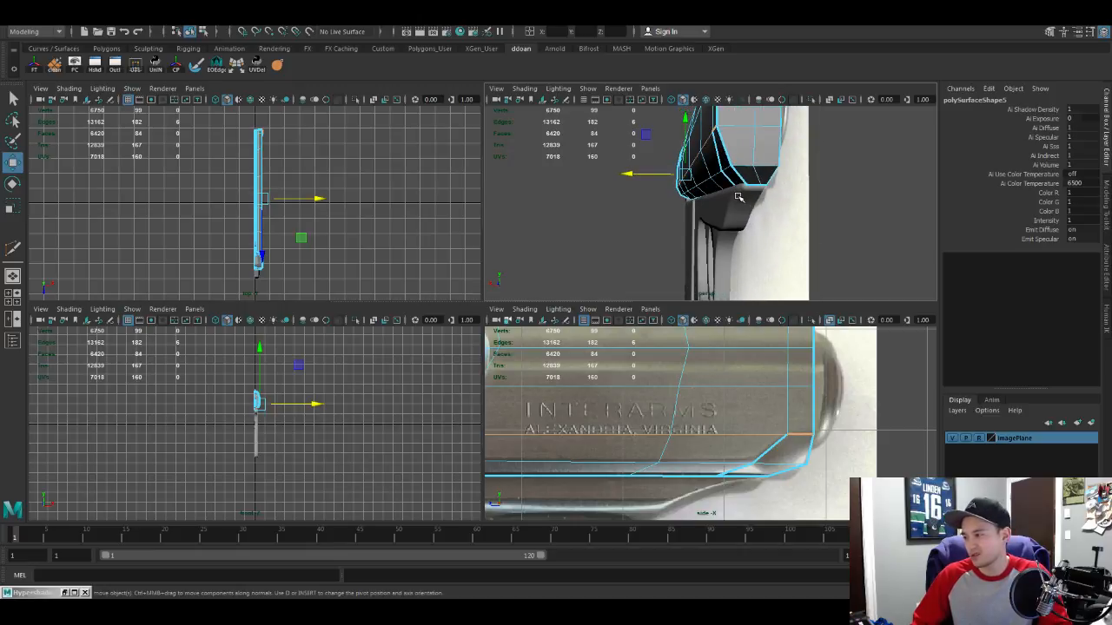
pyautogui.click(708, 179)
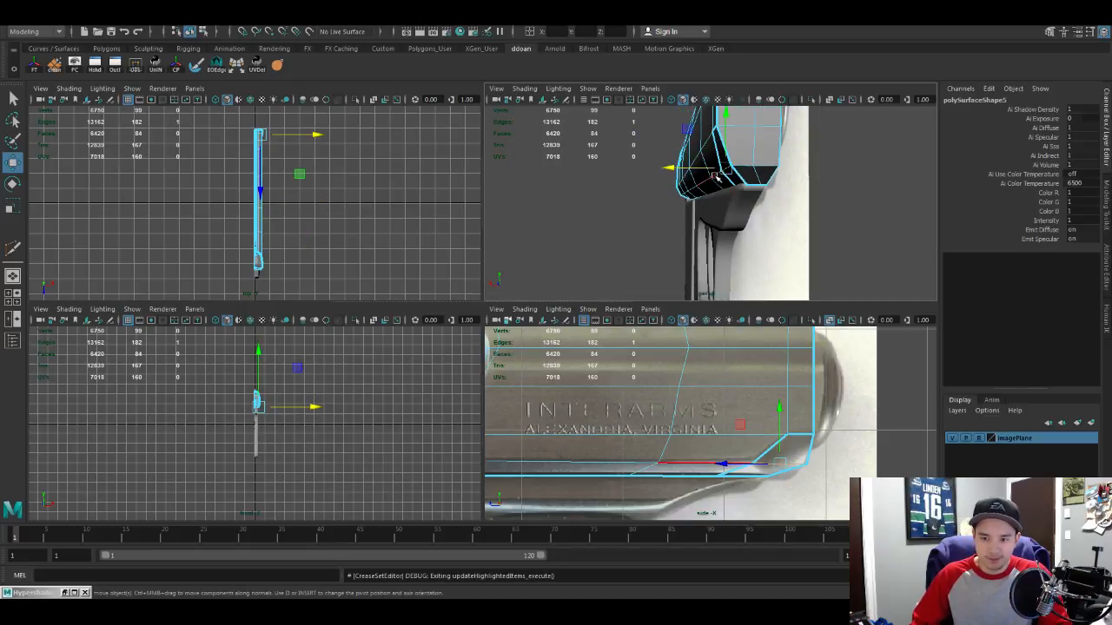
pyautogui.keyDown('alt'); pyautogui.moveTo(715, 190); pyautogui.dragTo(827, 210); pyautogui.keyUp('alt')
pyautogui.keyDown('shift'); pyautogui.click(792, 209); pyautogui.keyUp('shift')
pyautogui.keyDown('shift'); pyautogui.click(789, 208); pyautogui.keyUp('shift')
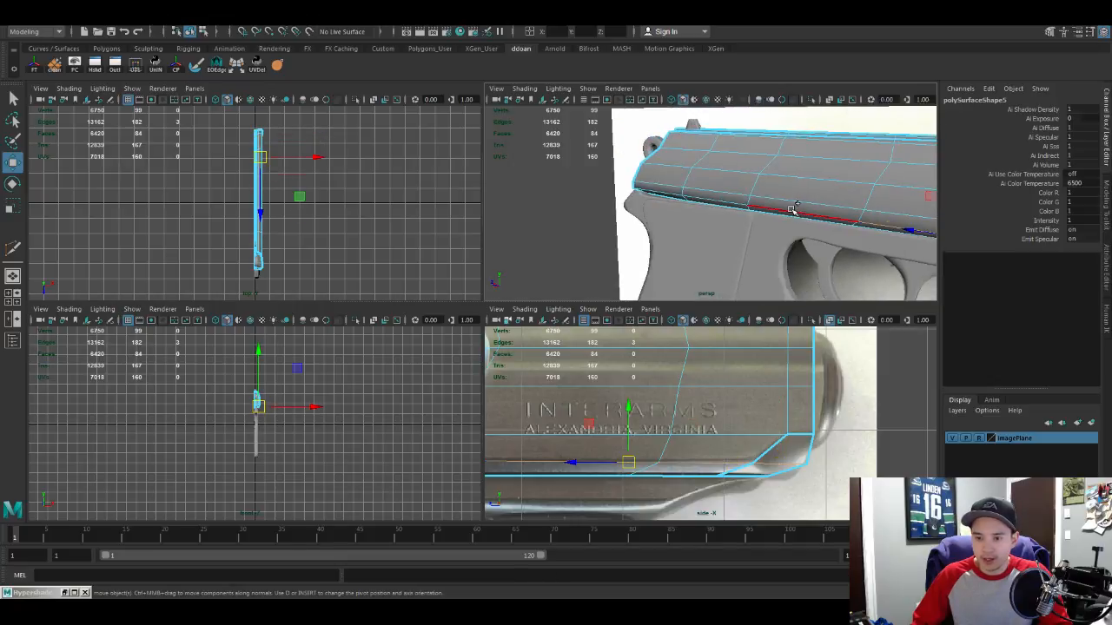
pyautogui.keyDown('shift'); pyautogui.click(794, 210); pyautogui.keyUp('shift')
pyautogui.keyDown('shift'); pyautogui.click(724, 202); pyautogui.keyUp('shift')
pyautogui.keyDown('shift'); pyautogui.click(671, 196); pyautogui.keyUp('shift')
pyautogui.moveTo(670, 197)
pyautogui.keyDown('alt'); pyautogui.mouseDown()
pyautogui.moveTo(639, 202)
pyautogui.moveTo(764, 213)
pyautogui.moveTo(725, 206)
pyautogui.moveTo(730, 189)
pyautogui.moveTo(831, 164)
pyautogui.moveTo(664, 183)
pyautogui.mouseUp(); pyautogui.keyUp('alt')
pyautogui.click(679, 203)
pyautogui.press('3')
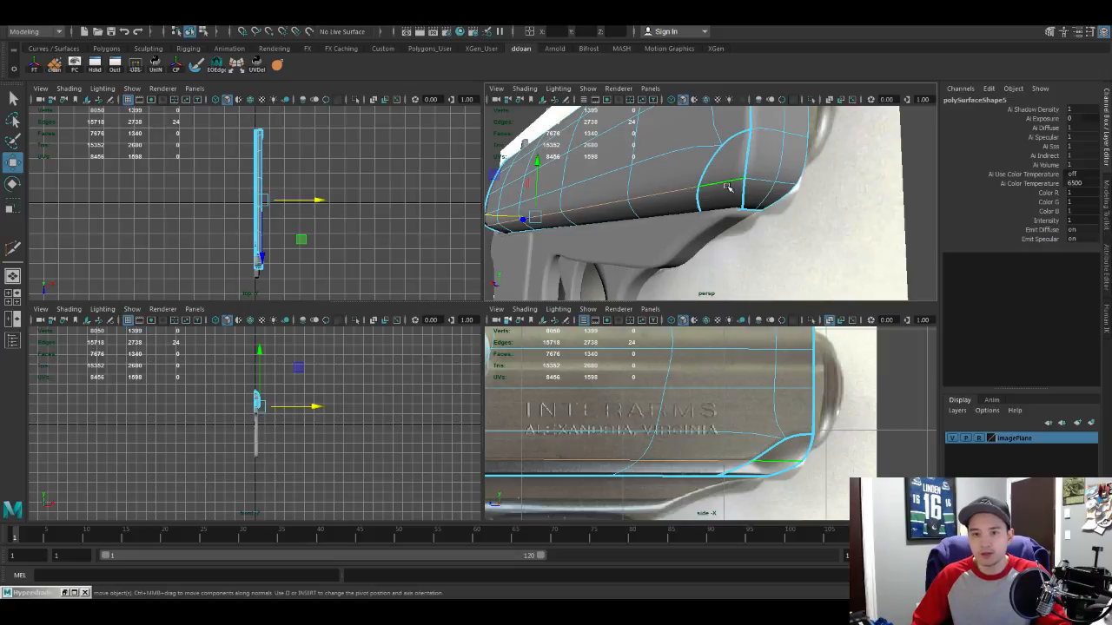
# Step: Insert an edge loop close to the slide's bottom rim with the Multi-Cut tool
pyautogui.press('w')
pyautogui.press('F8')
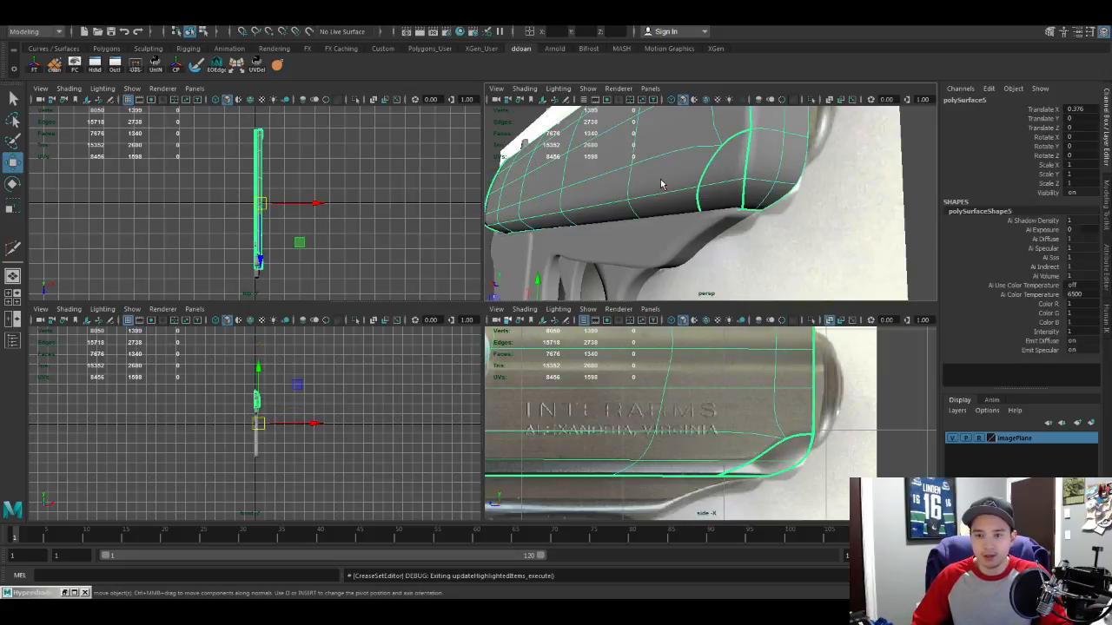
pyautogui.press('y')
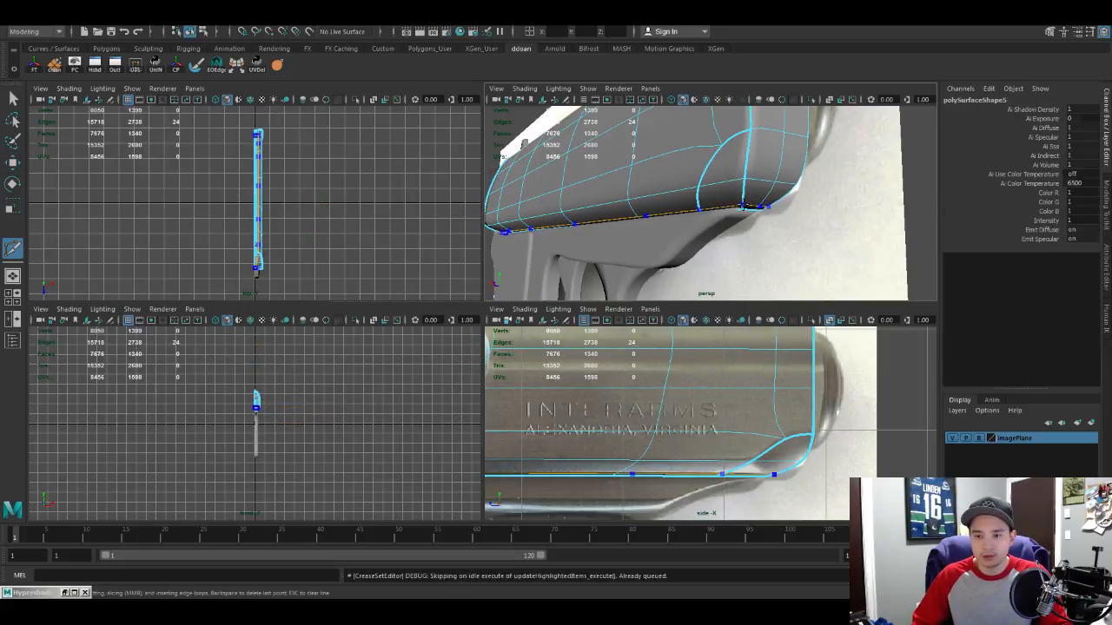
pyautogui.keyDown('ctrl'); pyautogui.click(756, 219); pyautogui.keyUp('ctrl')
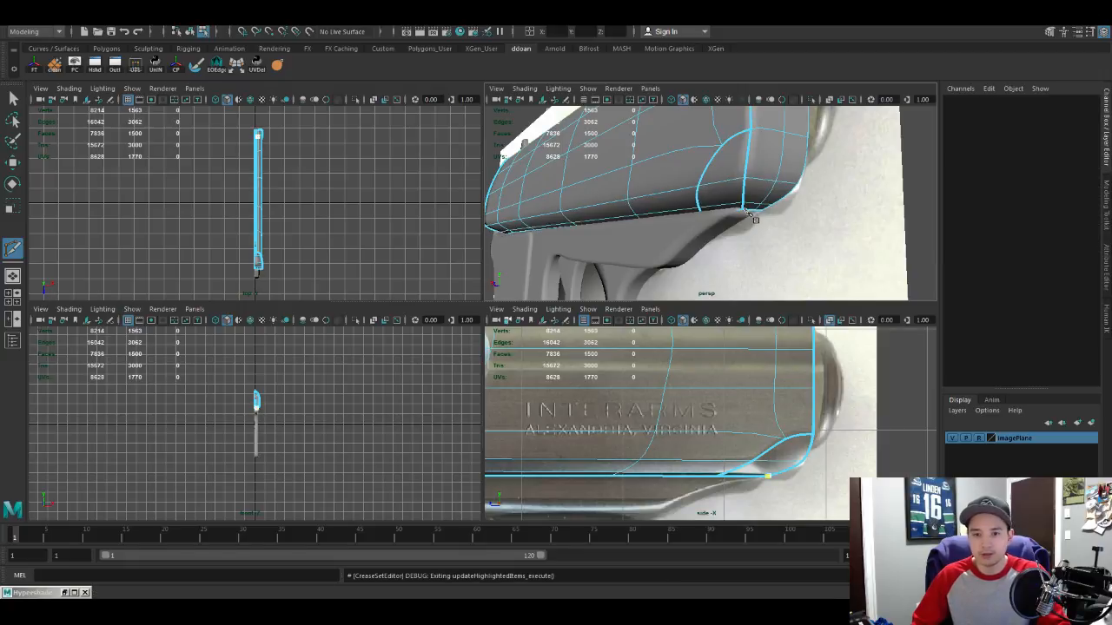
# Step: Select the edge loops along the slide's lower rim and adjust their height
pyautogui.press('r')
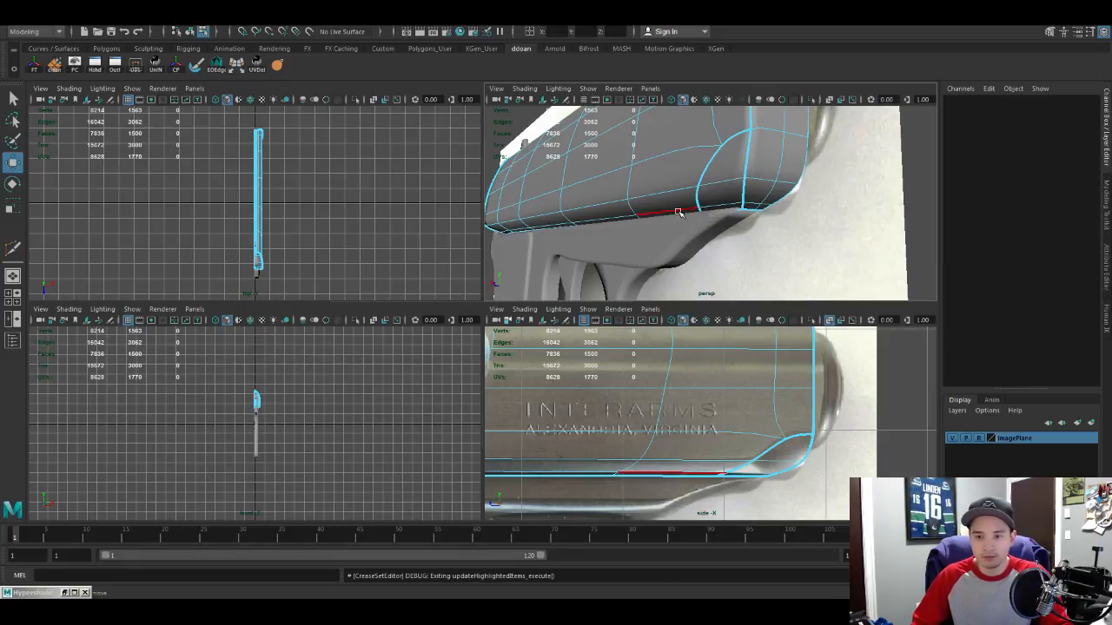
pyautogui.doubleClick(695, 193)
pyautogui.keyDown('alt'); pyautogui.moveTo(695, 193); pyautogui.dragTo(647, 193); pyautogui.keyUp('alt')
pyautogui.moveTo(552, 164); pyautogui.dragTo(737, 191)
pyautogui.press('F8')
pyautogui.keyDown('alt'); pyautogui.moveTo(732, 256); pyautogui.dragTo(579, 226); pyautogui.keyUp('alt')
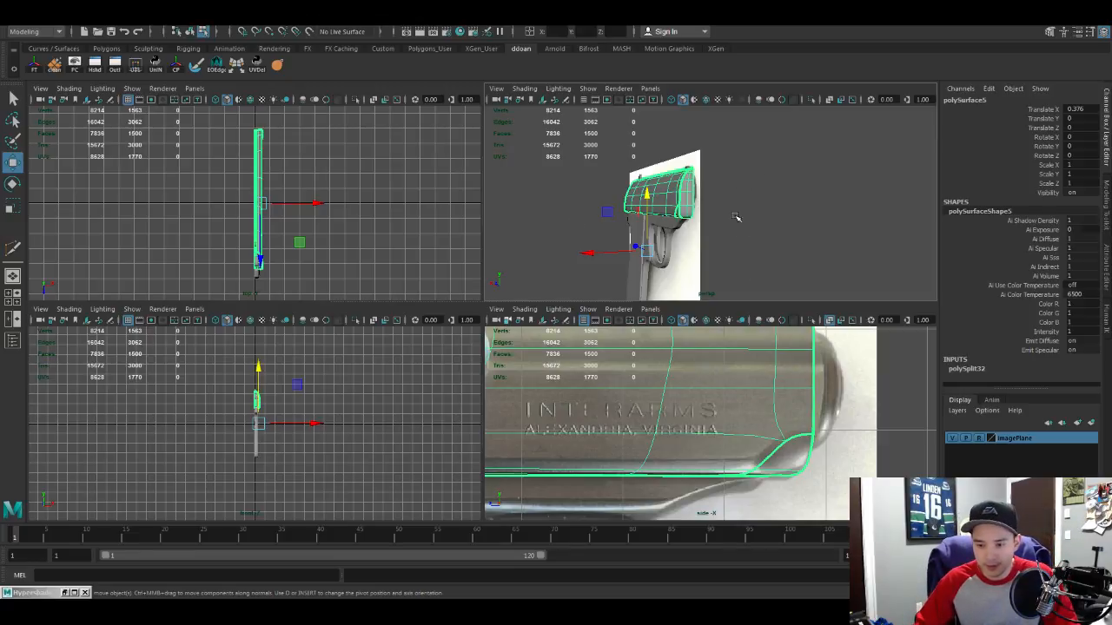
# Step: Undo back to the edge selection around the slide's lower rim and examine the lower front corner
pyautogui.keyDown('alt'); pyautogui.moveTo(723, 213); pyautogui.dragTo(799, 228); pyautogui.keyUp('alt')
pyautogui.hotkey('ctrl', 'z')
pyautogui.keyDown('alt'); pyautogui.moveTo(765, 227); pyautogui.dragTo(812, 216, button='right'); pyautogui.keyUp('alt')
pyautogui.hotkey('ctrl', 'z')
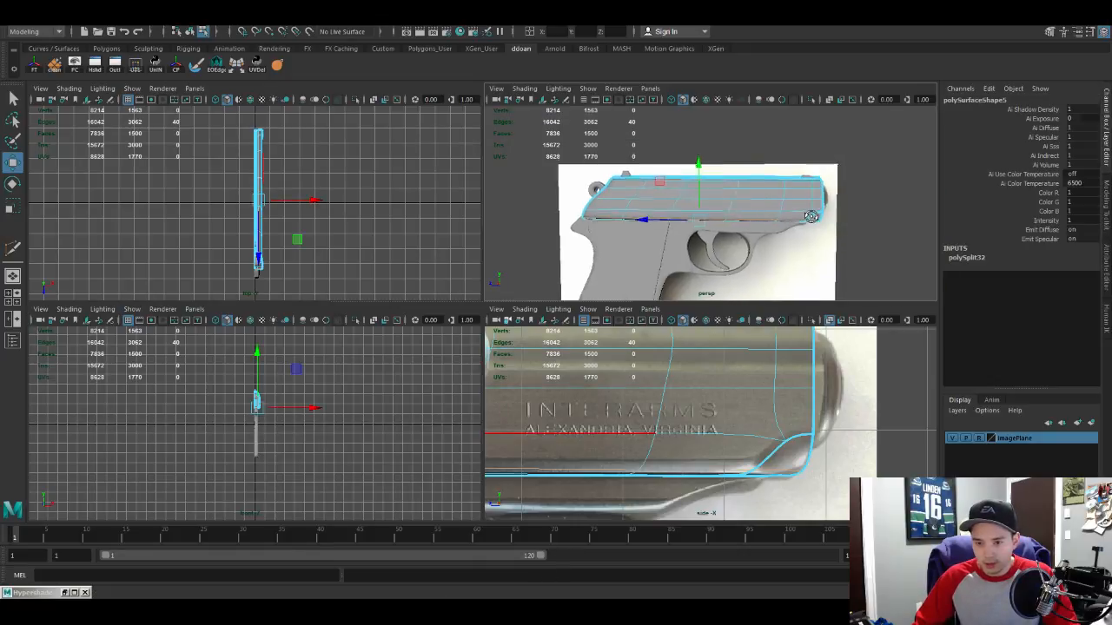
pyautogui.keyDown('alt'); pyautogui.moveTo(811, 216); pyautogui.dragTo(795, 217); pyautogui.keyUp('alt')
pyautogui.keyDown('alt'); pyautogui.moveTo(795, 217); pyautogui.dragTo(856, 222, button='right'); pyautogui.keyUp('alt')
pyautogui.keyDown('alt'); pyautogui.moveTo(856, 222); pyautogui.dragTo(753, 233); pyautogui.keyUp('alt')
pyautogui.keyDown('alt'); pyautogui.moveTo(752, 233); pyautogui.dragTo(795, 233, button='right'); pyautogui.keyUp('alt')
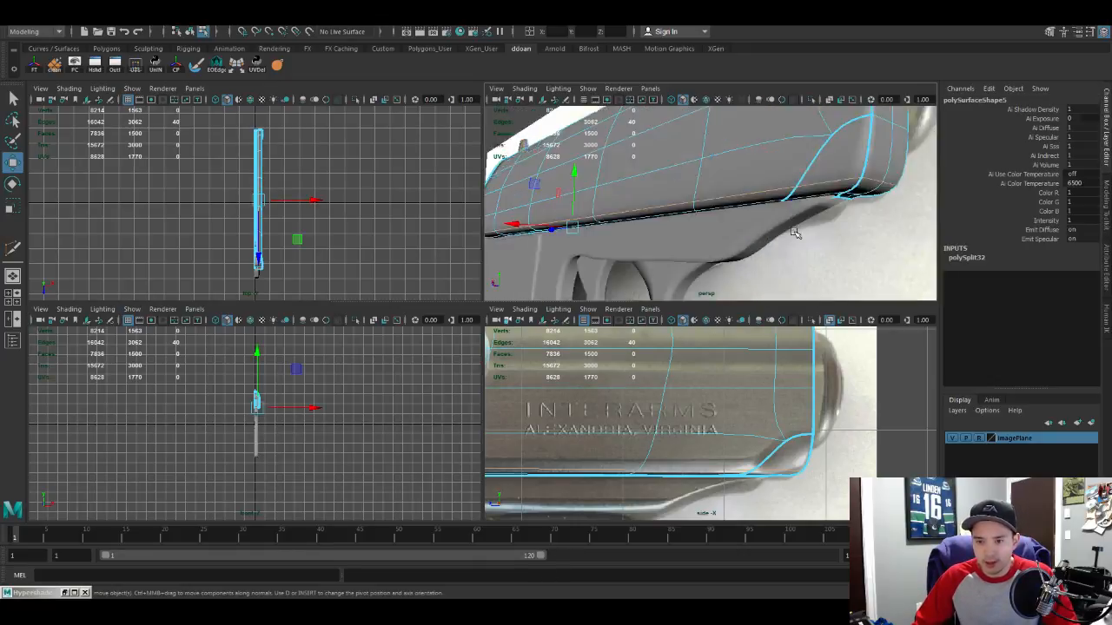
pyautogui.keyDown('alt'); pyautogui.moveTo(795, 233); pyautogui.dragTo(731, 222); pyautogui.keyUp('alt')
pyautogui.press('Delete')
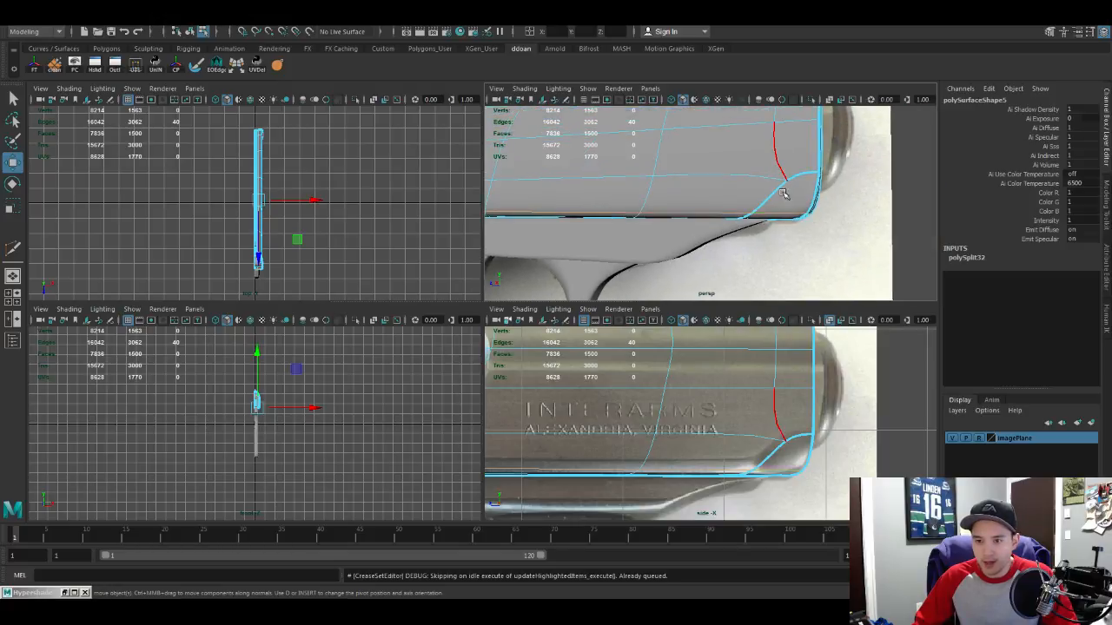
pyautogui.keyDown('alt'); pyautogui.moveTo(786, 181); pyautogui.dragTo(605, 202, button='middle'); pyautogui.keyUp('alt')
pyautogui.doubleClick(611, 187)
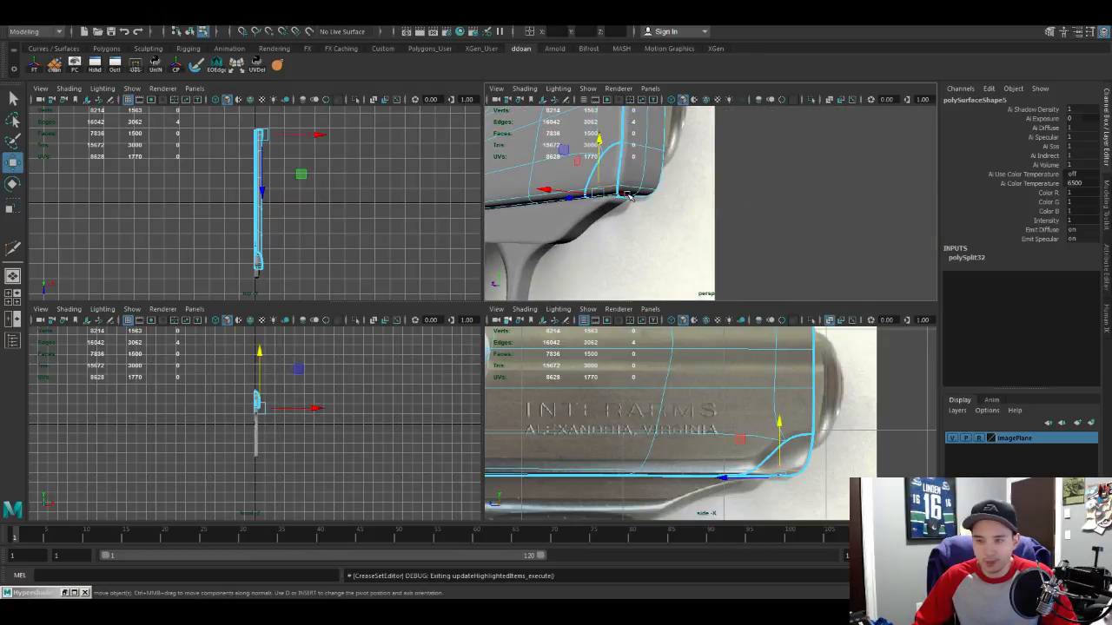
pyautogui.keyDown('alt'); pyautogui.moveTo(631, 196); pyautogui.dragTo(695, 256); pyautogui.keyUp('alt')
pyautogui.moveTo(689, 252); pyautogui.dragTo(702, 227, button='right')
pyautogui.click(794, 228)
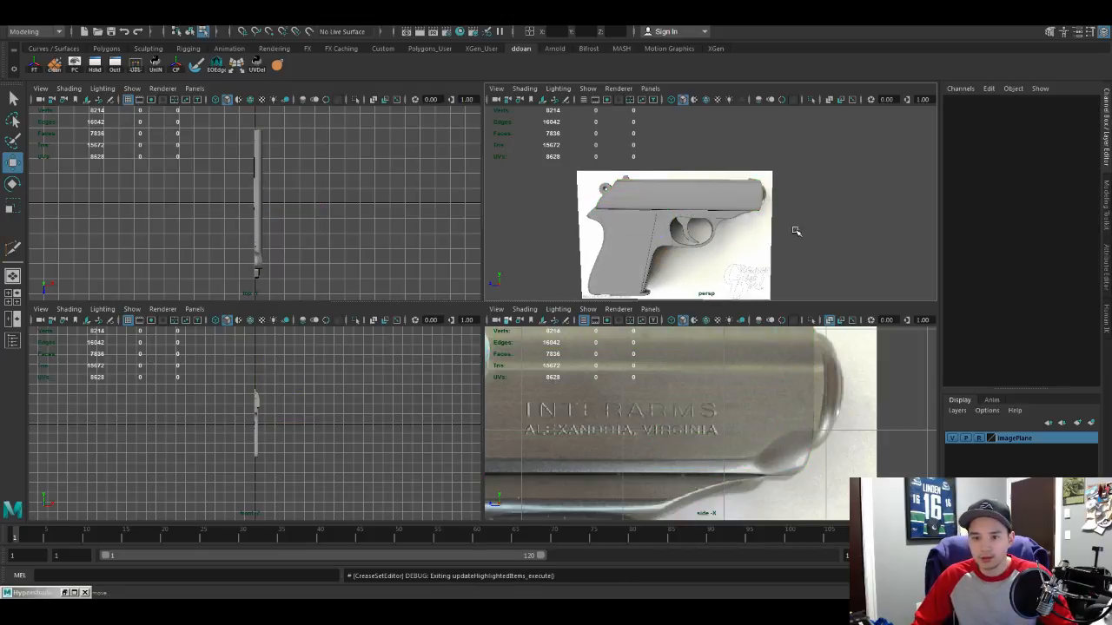
# Step: Select the slide in face mode and pick faces in the row above the lowest one on its side
pyautogui.keyDown('alt'); pyautogui.moveTo(794, 228); pyautogui.dragTo(834, 221, button='right'); pyautogui.keyUp('alt')
pyautogui.keyDown('alt'); pyautogui.moveTo(834, 221); pyautogui.dragTo(761, 223); pyautogui.keyUp('alt')
pyautogui.click(683, 214)
pyautogui.scroll(-5, 700, 220)
pyautogui.press('F11')
pyautogui.click(711, 220)
pyautogui.keyDown('shift'); pyautogui.click(724, 222); pyautogui.keyUp('shift')
pyautogui.keyDown('shift'); pyautogui.click(721, 228); pyautogui.keyUp('shift')
pyautogui.keyDown('shift'); pyautogui.click(642, 238); pyautogui.keyUp('shift')
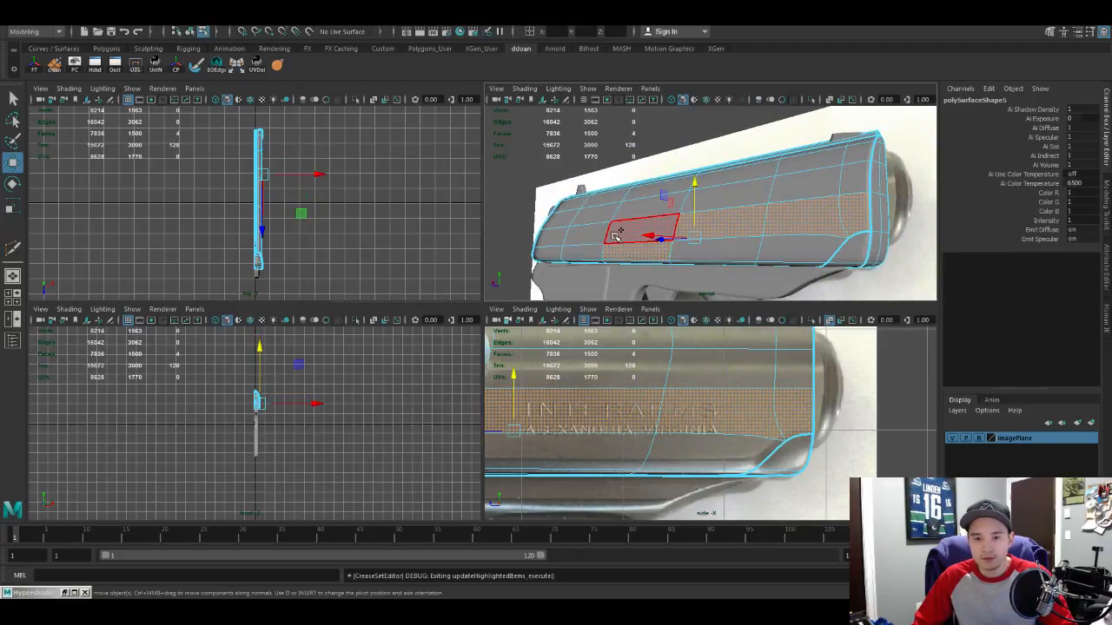
# Step: Add the rear faces and the remaining lowest-row faces on the slide's side to the selection
pyautogui.keyDown('shift'); pyautogui.click(615, 236); pyautogui.keyUp('shift')
pyautogui.keyDown('shift'); pyautogui.click(548, 236); pyautogui.keyUp('shift')
pyautogui.keyDown('shift'); pyautogui.click(548, 254); pyautogui.keyUp('shift')
pyautogui.keyDown('shift'); pyautogui.click(580, 254); pyautogui.keyUp('shift')
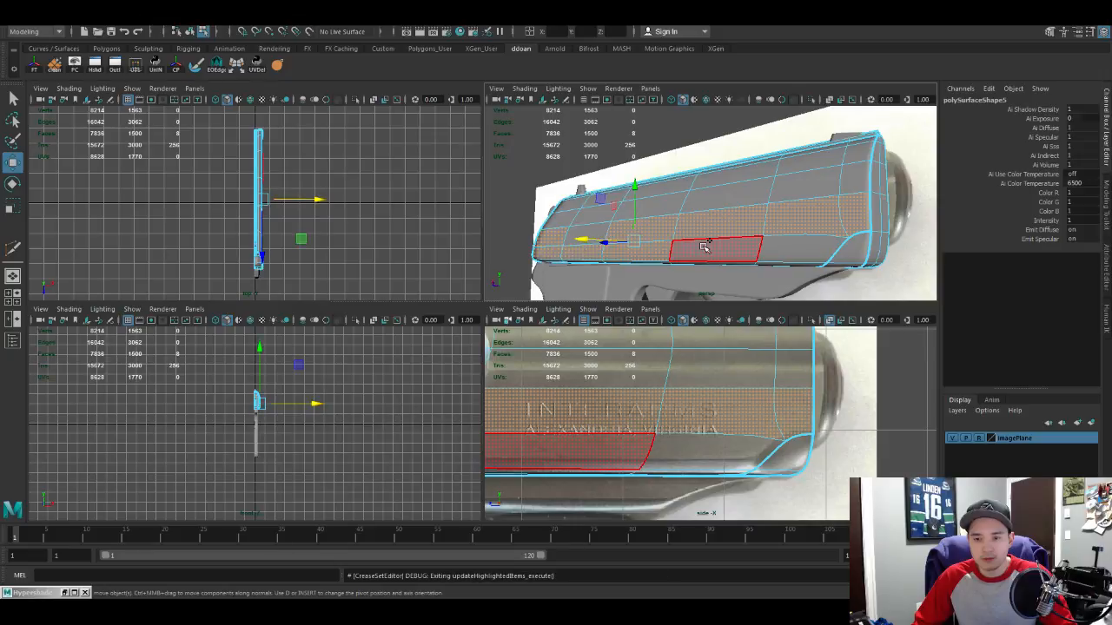
pyautogui.keyDown('shift'); pyautogui.click(703, 246); pyautogui.keyUp('shift')
pyautogui.keyDown('shift'); pyautogui.click(807, 249); pyautogui.keyUp('shift')
pyautogui.keyDown('shift'); pyautogui.click(853, 249); pyautogui.keyUp('shift')
# Step: Refine the face selection along the slide's side, save the scene, and return to object mode
pyautogui.keyDown('alt'); pyautogui.moveTo(853, 249); pyautogui.dragTo(749, 247); pyautogui.keyUp('alt')
pyautogui.keyDown('shift'); pyautogui.click(670, 226); pyautogui.keyUp('shift')
pyautogui.keyDown('alt'); pyautogui.moveTo(681, 229); pyautogui.dragTo(777, 191); pyautogui.keyUp('alt')
pyautogui.hotkey('ctrl', 'z')
pyautogui.keyDown('shift'); pyautogui.click(753, 213); pyautogui.keyUp('shift')
pyautogui.keyDown('shift'); pyautogui.click(736, 210); pyautogui.keyUp('shift')
pyautogui.keyDown('shift'); pyautogui.click(719, 207); pyautogui.keyUp('shift')
pyautogui.keyDown('shift'); pyautogui.click(693, 205); pyautogui.keyUp('shift')
pyautogui.keyDown('shift'); pyautogui.click(582, 199); pyautogui.keyUp('shift')
pyautogui.keyDown('shift'); pyautogui.click(518, 193); pyautogui.keyUp('shift')
pyautogui.hotkey('ctrl', 's')
pyautogui.press('F8')
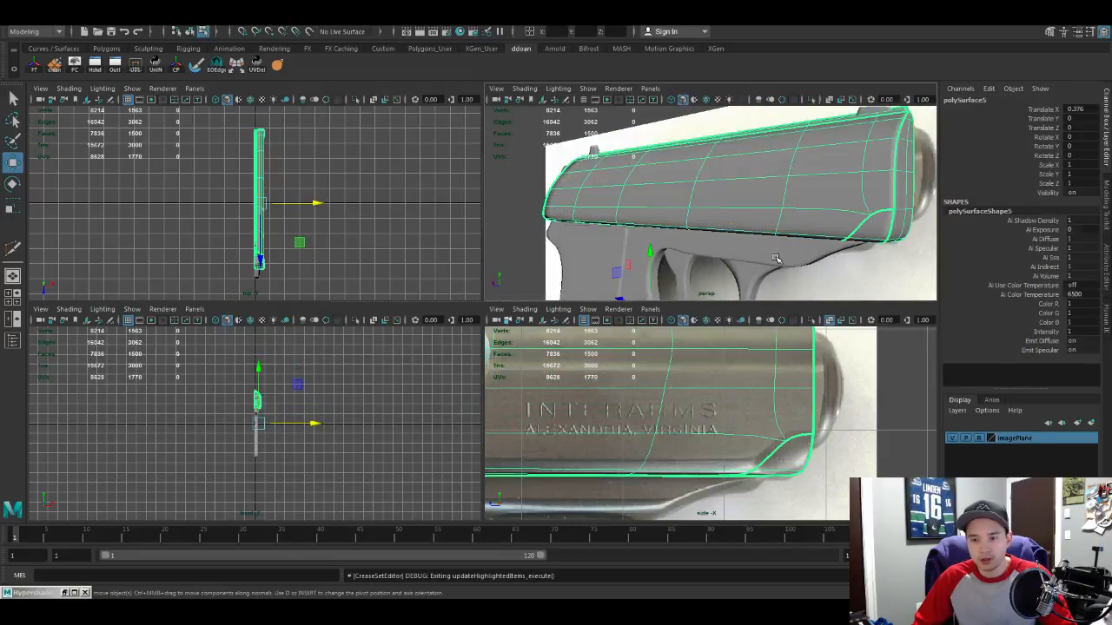
# Step: Deselect the slide and examine the pistol's side and front end against the reference photo
pyautogui.scroll(-5, 866, 238)
pyautogui.click(866, 238)
pyautogui.scroll(5, 799, 235)
pyautogui.scroll(-5, 791, 250)
pyautogui.scroll(4, 790, 250)
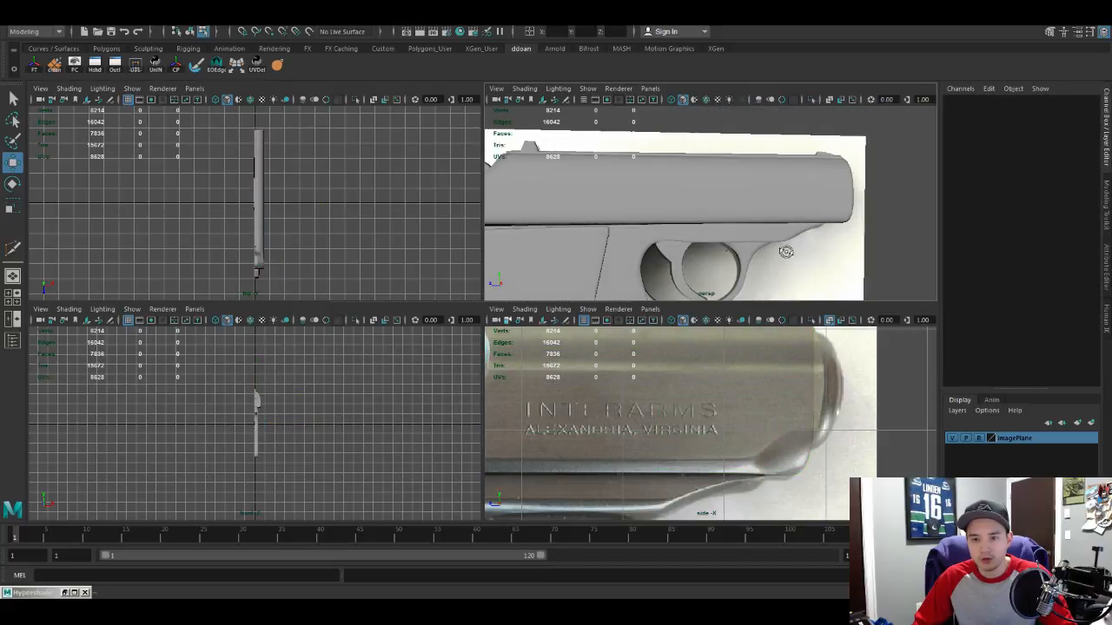
pyautogui.scroll(-1, 777, 251)
pyautogui.scroll(2, 771, 252)
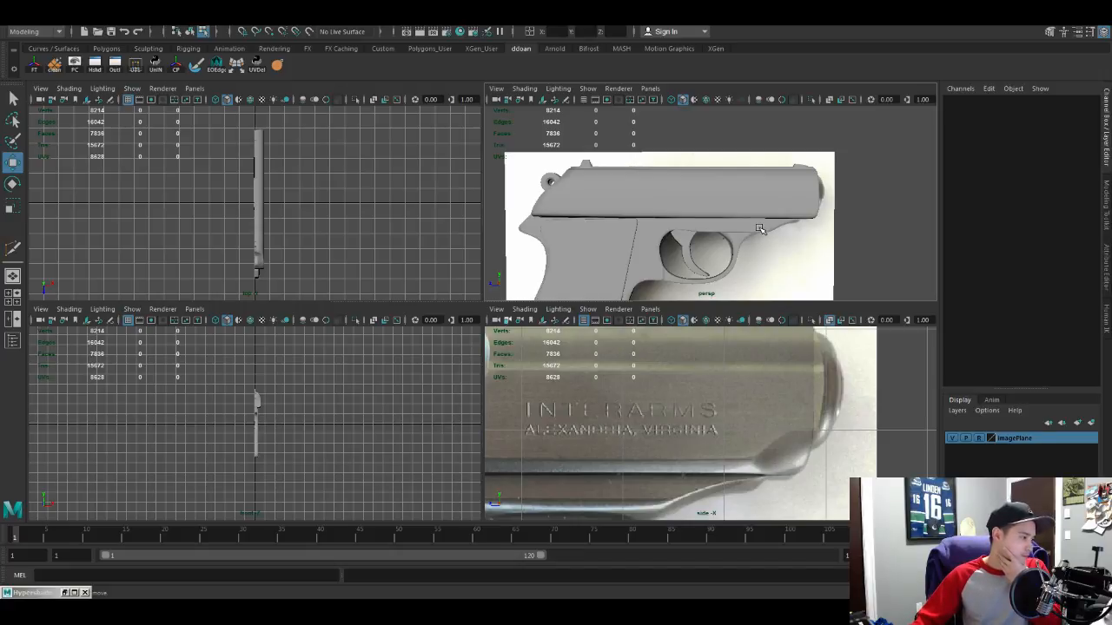
# Step: Put the slide back in object mode, inspect its front face and side from several angles, and deselect it
pyautogui.click(748, 186)
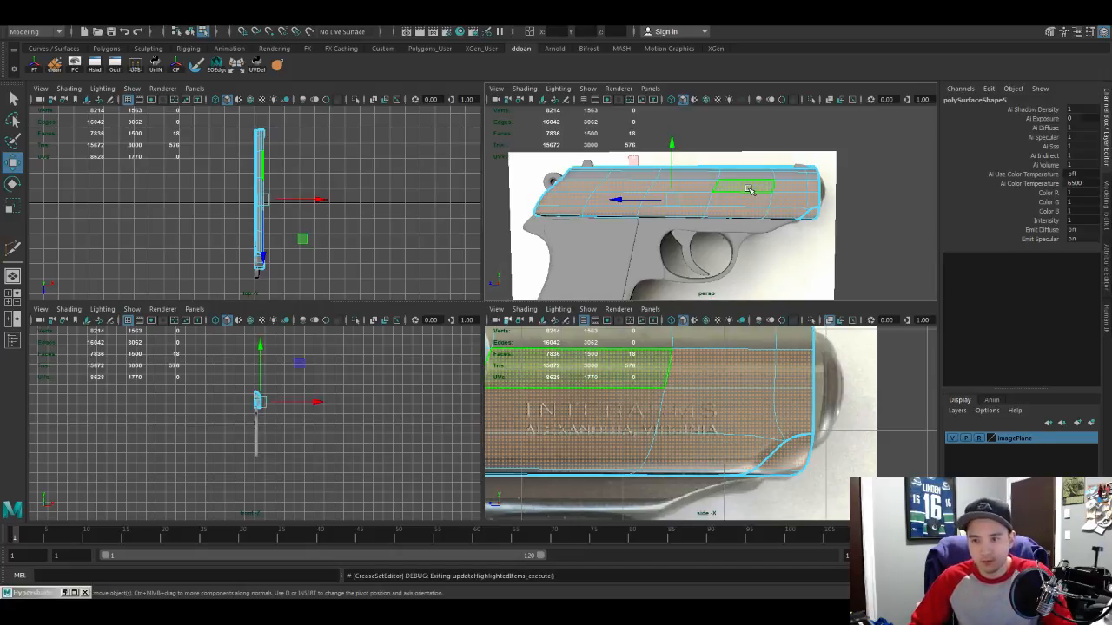
pyautogui.press('F8')
pyautogui.scroll(-5, 730, 200)
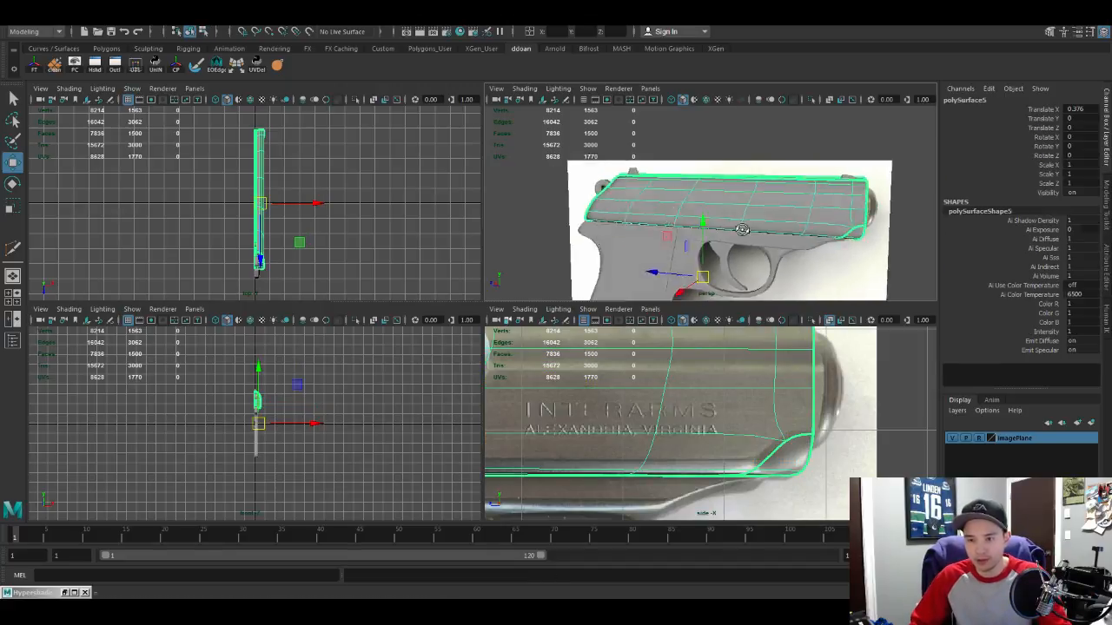
pyautogui.scroll(10, 715, 207)
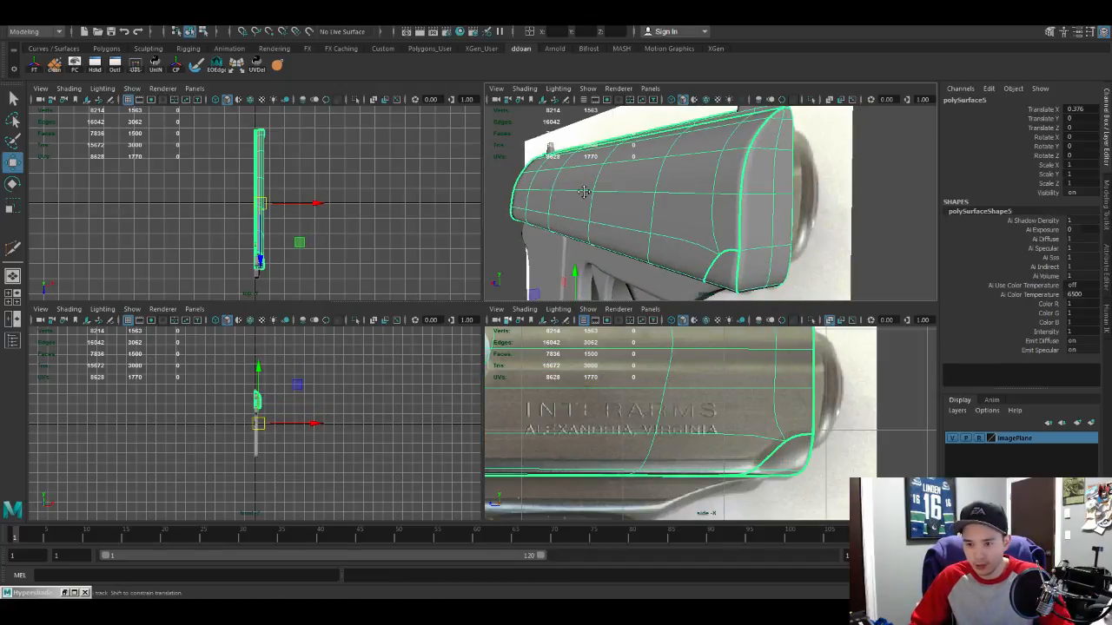
pyautogui.keyDown('alt'); pyautogui.moveTo(712, 223); pyautogui.dragTo(684, 222); pyautogui.keyUp('alt')
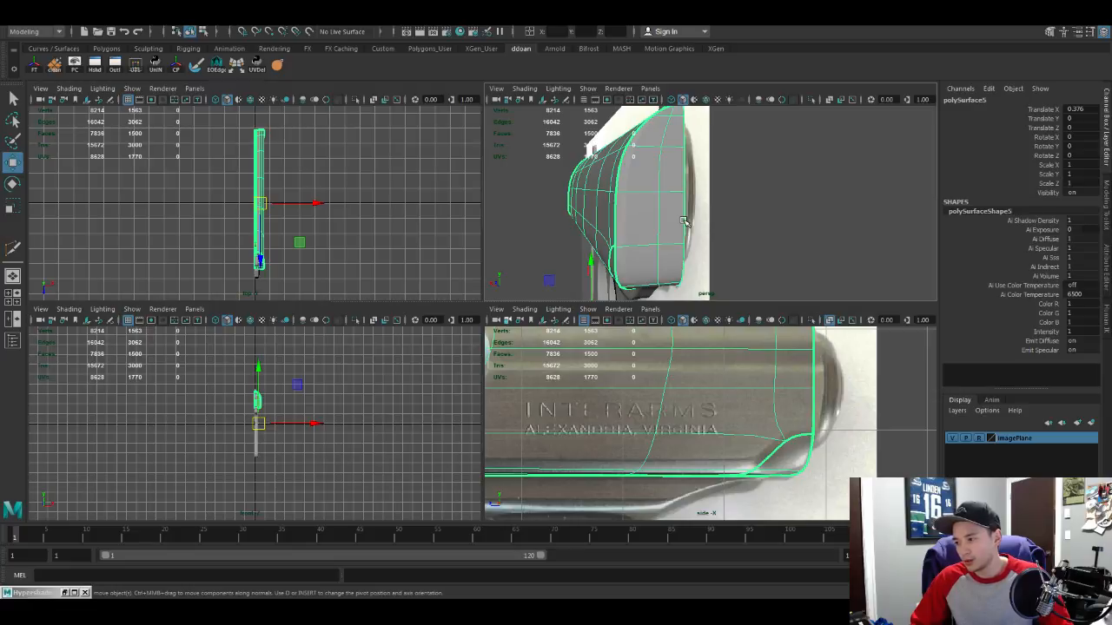
pyautogui.keyDown('alt'); pyautogui.moveTo(685, 221); pyautogui.dragTo(757, 203); pyautogui.keyUp('alt')
pyautogui.scroll(-5, 799, 218)
pyautogui.click(757, 203)
pyautogui.scroll(-3, 715, 200)
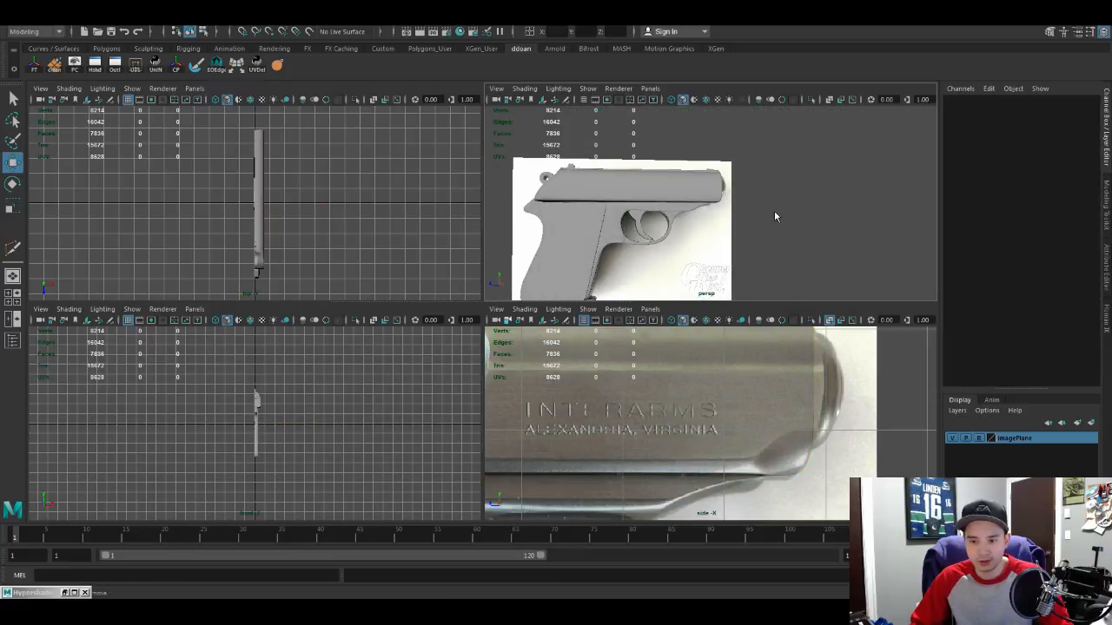
# Step: Create a polygon cylinder in the side view and rotate it -90 degrees about X so it lies along the slide
pyautogui.press('space')
pyautogui.press('space')
pyautogui.press('space')
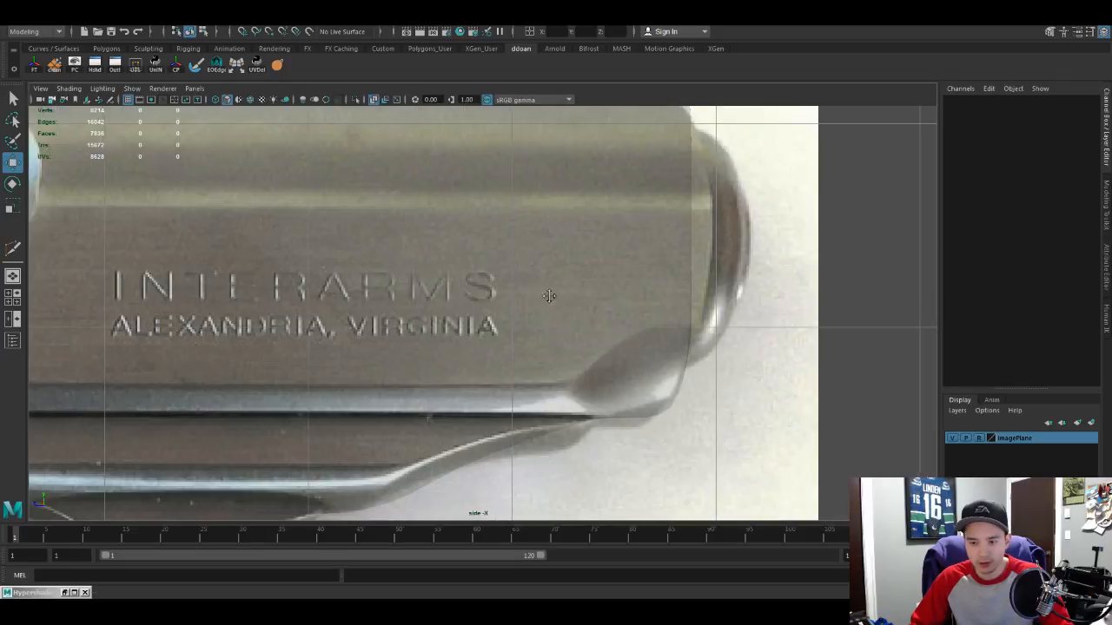
pyautogui.scroll(-3, 582, 286)
pyautogui.scroll(4, 554, 331)
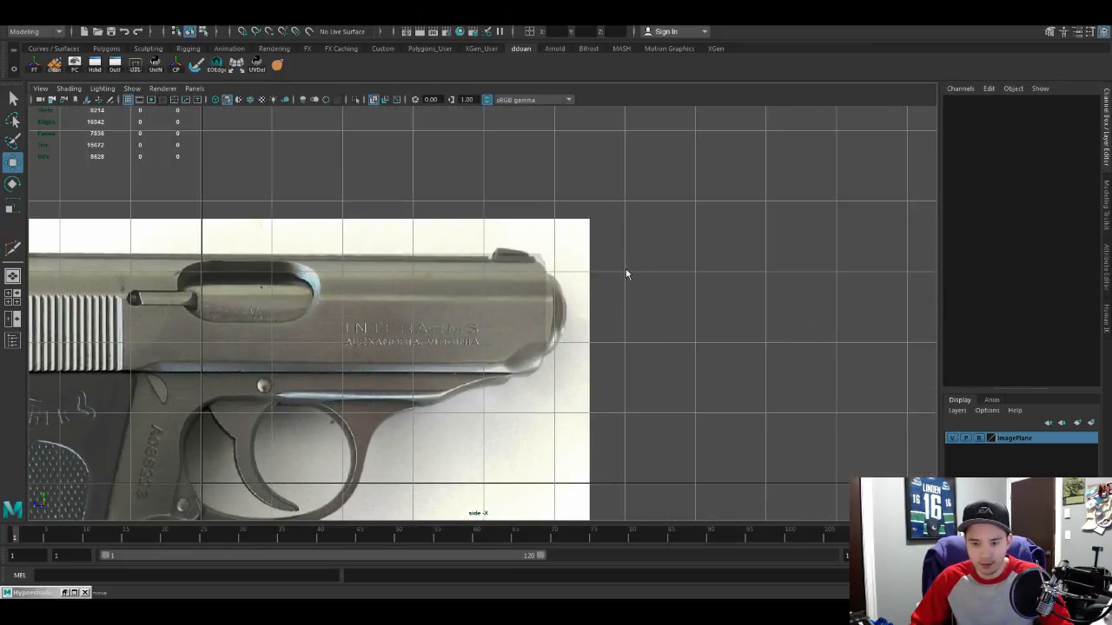
pyautogui.keyDown('shift'); pyautogui.moveTo(581, 284); pyautogui.dragTo(486, 295, button='right'); pyautogui.keyUp('shift')
pyautogui.keyDown('alt'); pyautogui.moveTo(456, 313); pyautogui.dragTo(541, 305, button='middle'); pyautogui.keyUp('alt')
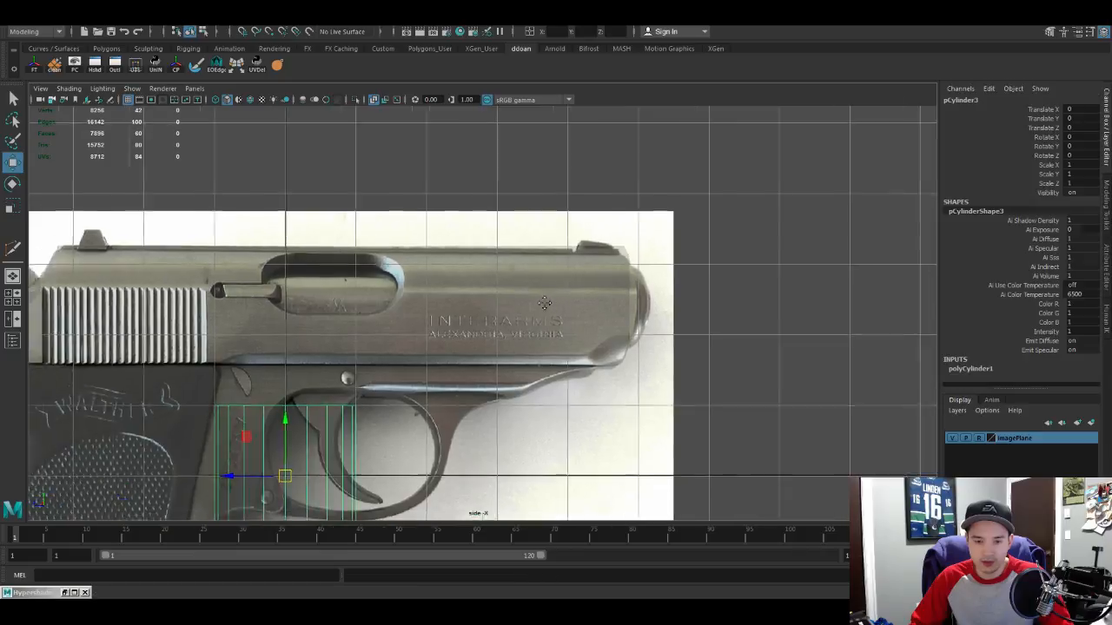
pyautogui.scroll(-4, 535, 306)
pyautogui.press('e')
pyautogui.moveTo(429, 347); pyautogui.dragTo(478, 427)
pyautogui.press('w')
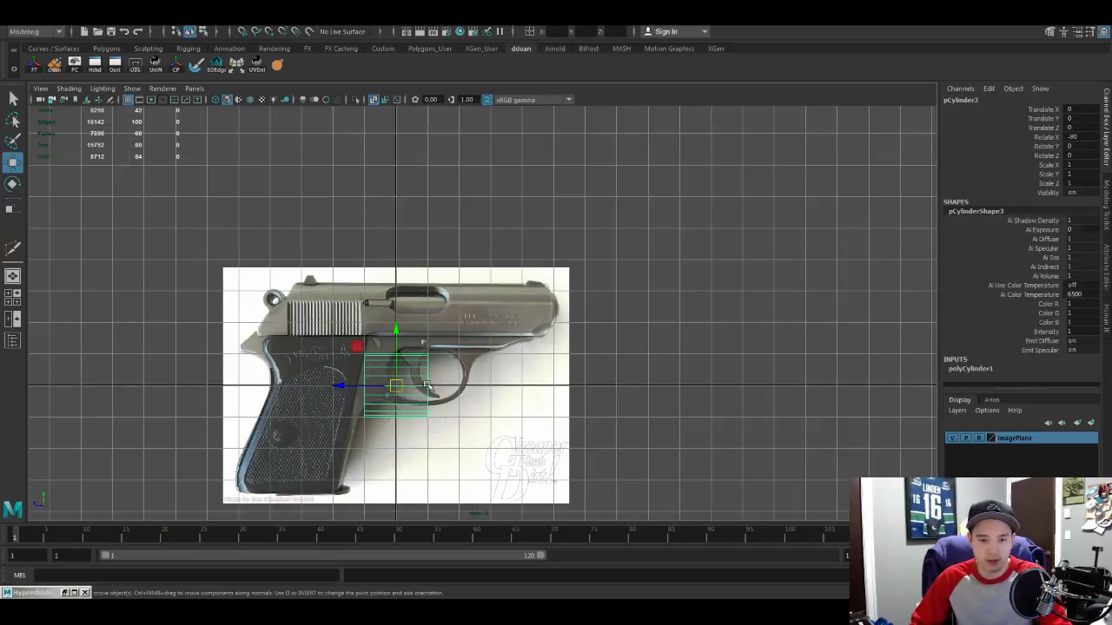
# Step: Scale the cylinder to about 0.589 and move it over the muzzle end, at about Y 2.388 and Z -4.81
pyautogui.moveTo(396, 388); pyautogui.dragTo(340, 336)
pyautogui.scroll(5, 562, 366)
pyautogui.press('r')
pyautogui.press('w')
pyautogui.moveTo(482, 314); pyautogui.dragTo(484, 293)
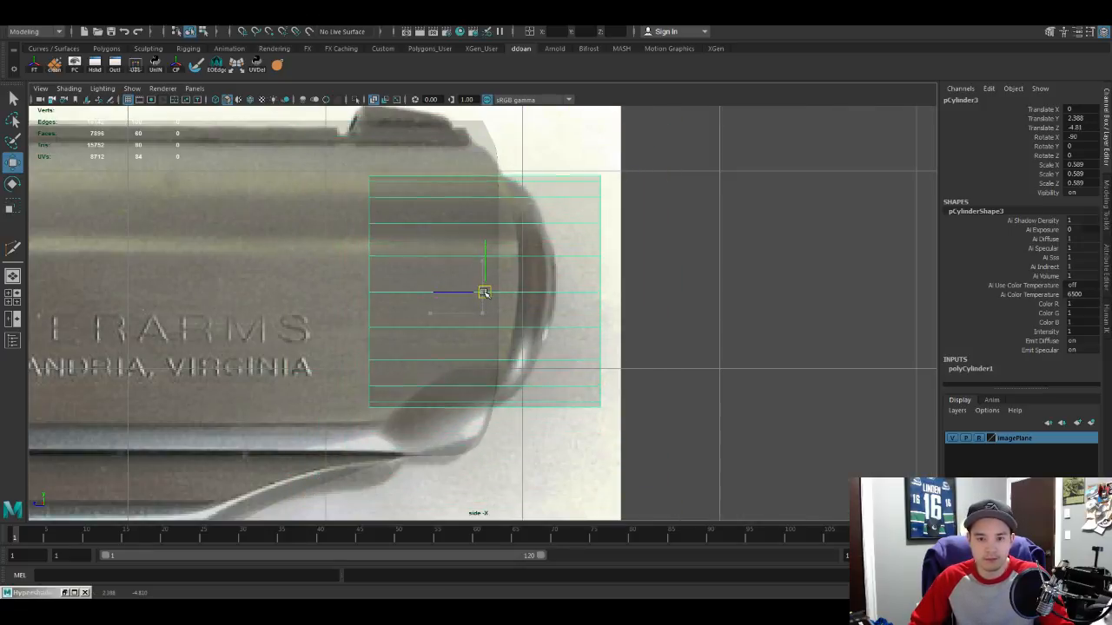
# Step: Flatten the cylinder to a Scale Y of about 0.138 and shift it to about Translate Z -4.928 at the slide's front
pyautogui.press('r')
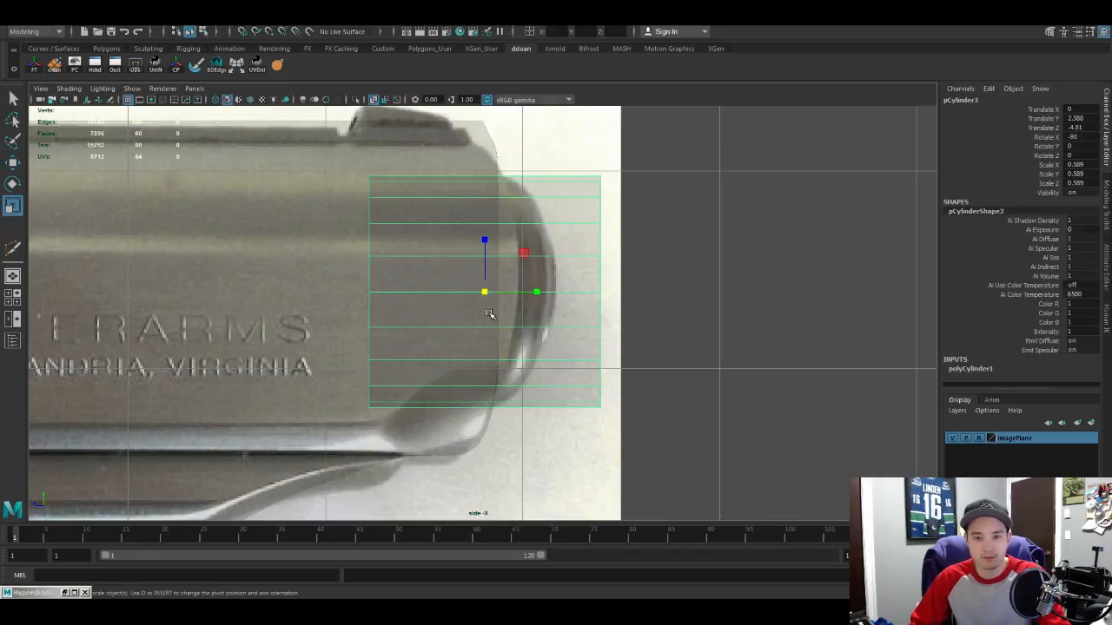
pyautogui.moveTo(533, 291); pyautogui.dragTo(508, 292)
pyautogui.press('w')
pyautogui.moveTo(424, 291); pyautogui.dragTo(439, 293)
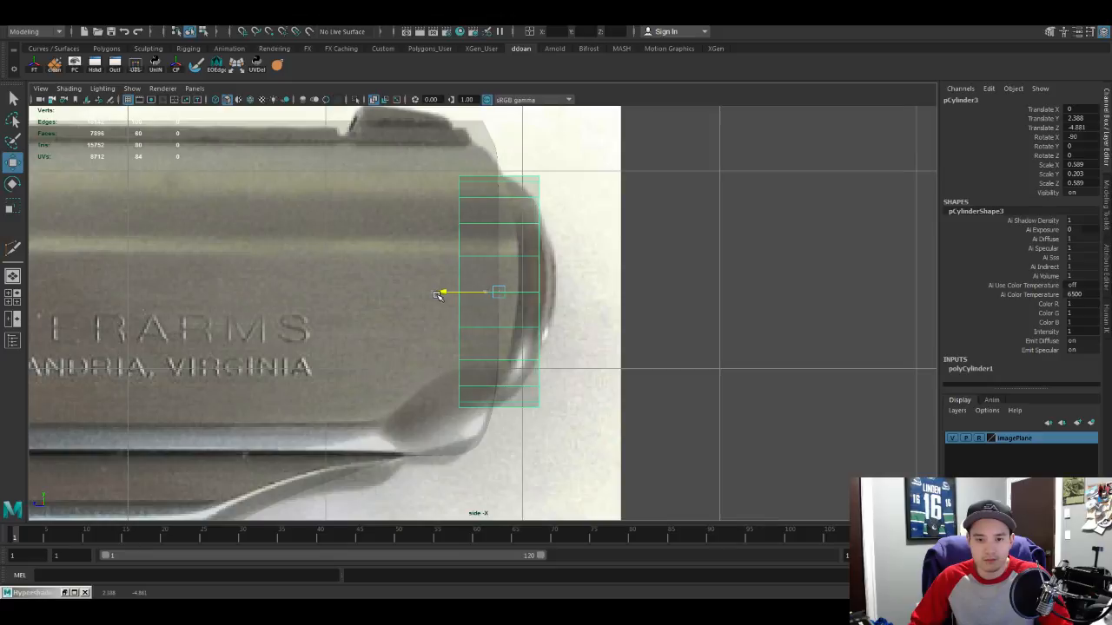
pyautogui.press('r')
pyautogui.moveTo(548, 292)
pyautogui.mouseDown()
pyautogui.moveTo(514, 293)
pyautogui.moveTo(565, 298)
pyautogui.mouseUp()
pyautogui.press('w')
pyautogui.press('r')
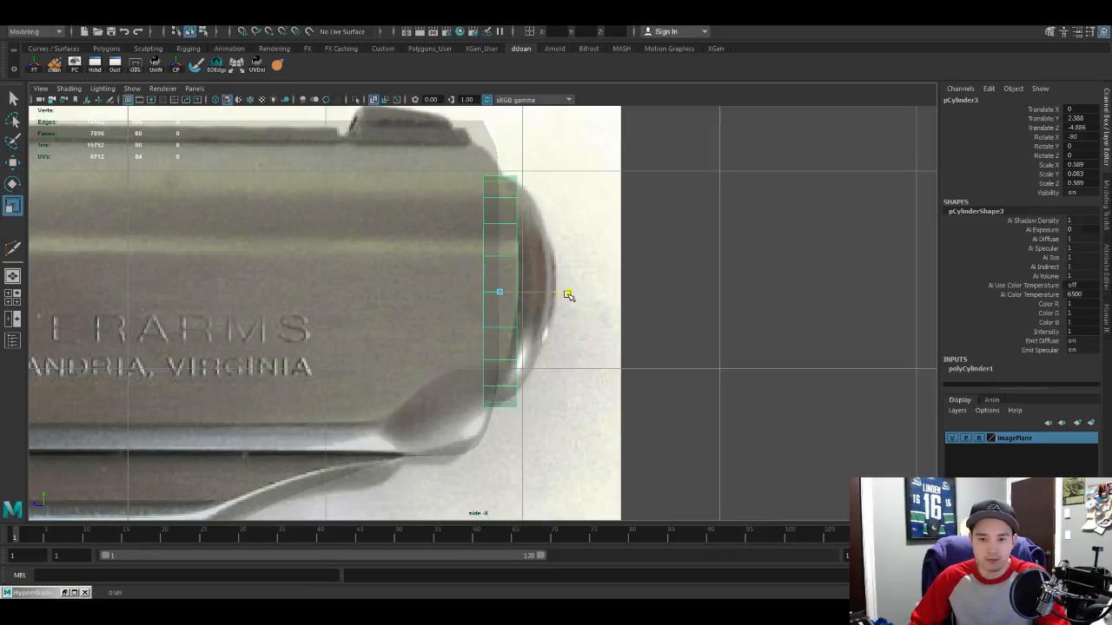
pyautogui.press('w')
pyautogui.moveTo(447, 293)
pyautogui.mouseDown()
pyautogui.moveTo(461, 293)
pyautogui.moveTo(447, 293)
pyautogui.mouseUp()
pyautogui.press('r')
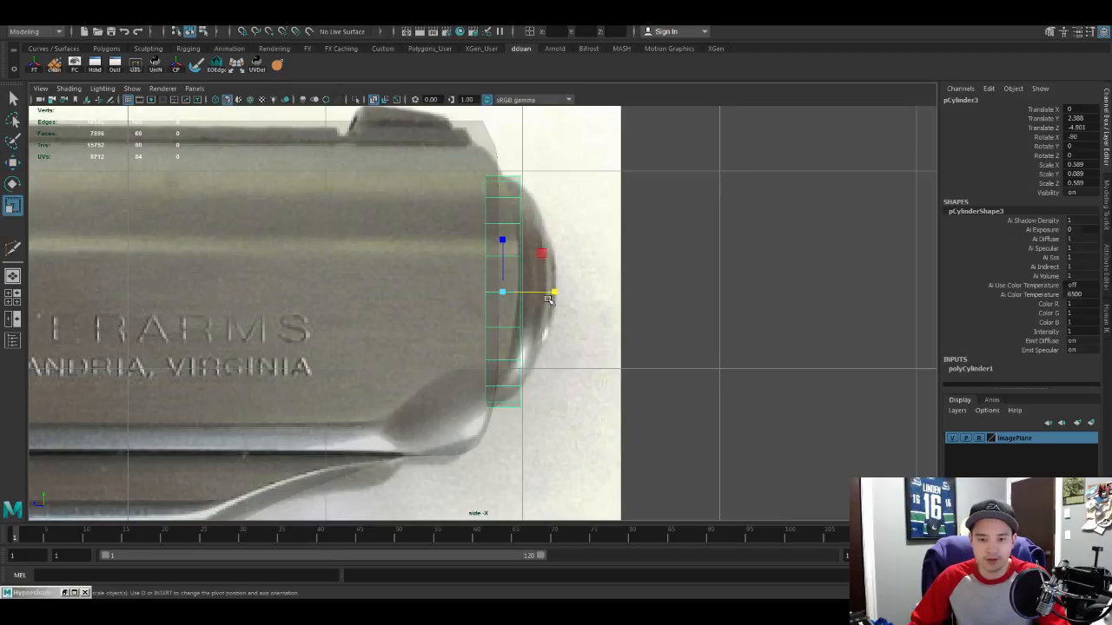
pyautogui.moveTo(550, 291); pyautogui.dragTo(566, 298)
pyautogui.press('w')
pyautogui.moveTo(446, 292); pyautogui.dragTo(455, 293)
# Step: Inspect the cylinder in the perspective view and set its axis subdivisions to 8
pyautogui.press('space')
pyautogui.press('space')
pyautogui.keyDown('alt'); pyautogui.moveTo(606, 291); pyautogui.dragTo(484, 298); pyautogui.keyUp('alt')
pyautogui.scroll(3, 484, 298)
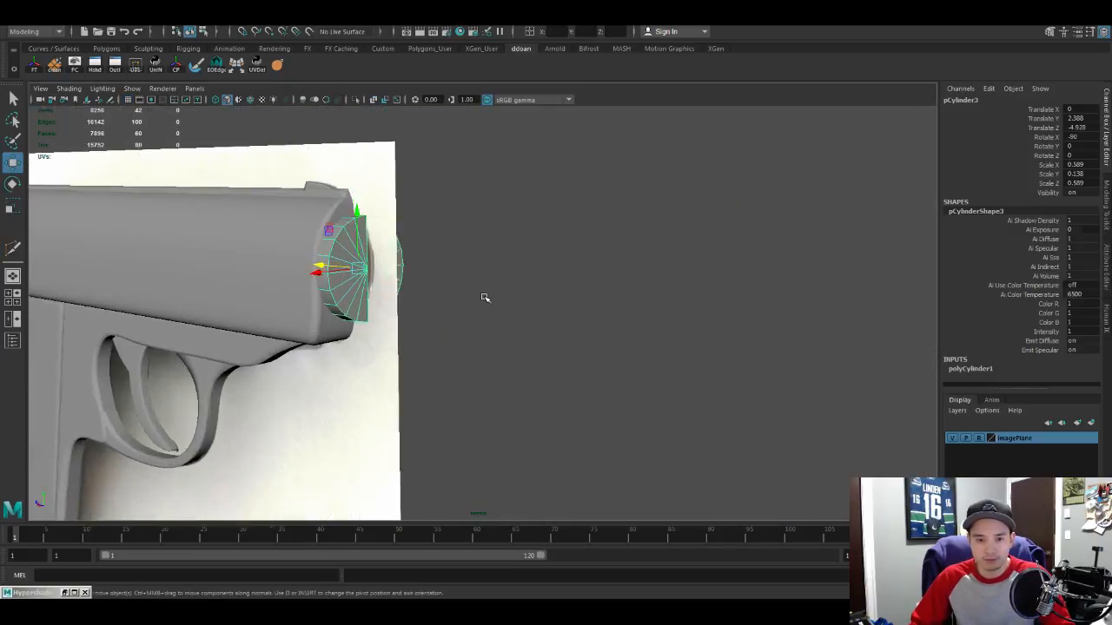
pyautogui.keyDown('alt'); pyautogui.moveTo(483, 298); pyautogui.dragTo(561, 302, button='middle'); pyautogui.keyUp('alt')
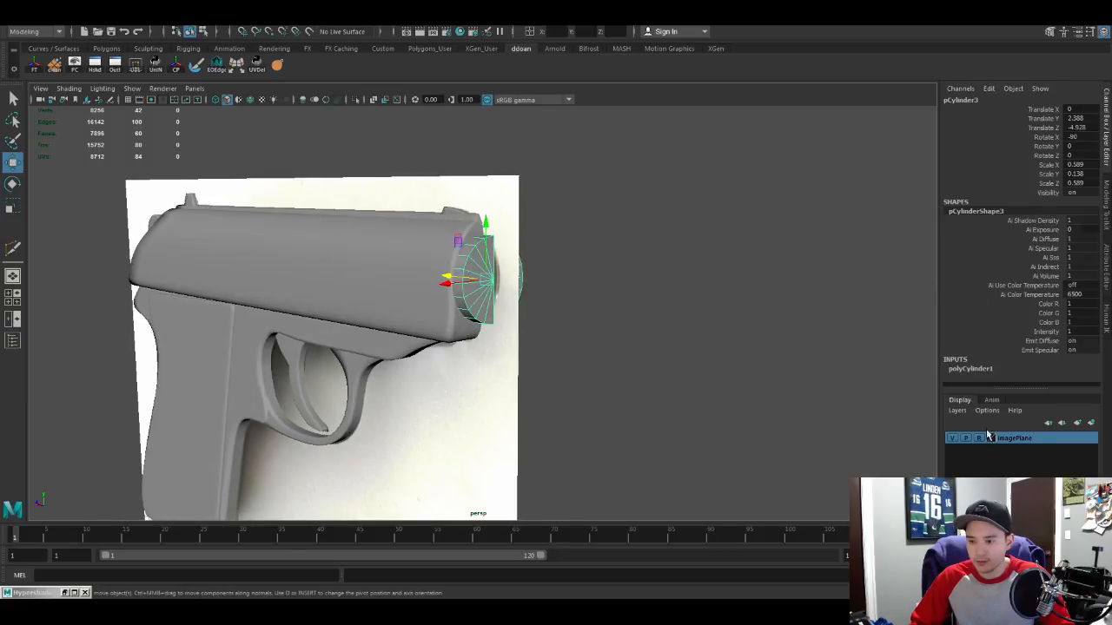
pyautogui.click(1007, 369)
pyautogui.scroll(-2, 1047, 356)
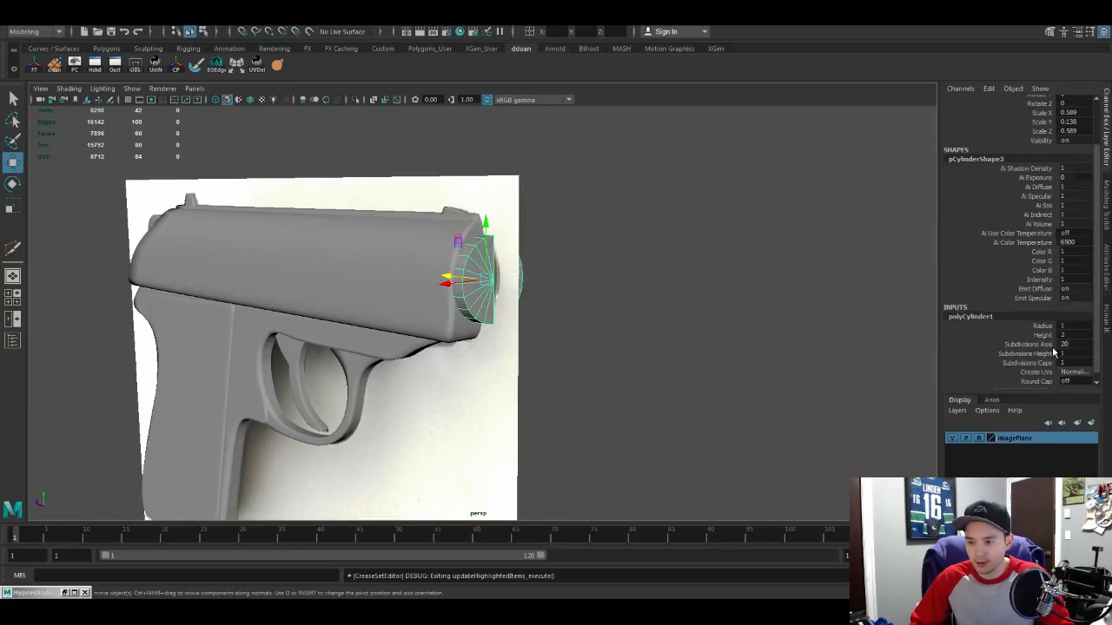
pyautogui.write('8')
pyautogui.press('Return')
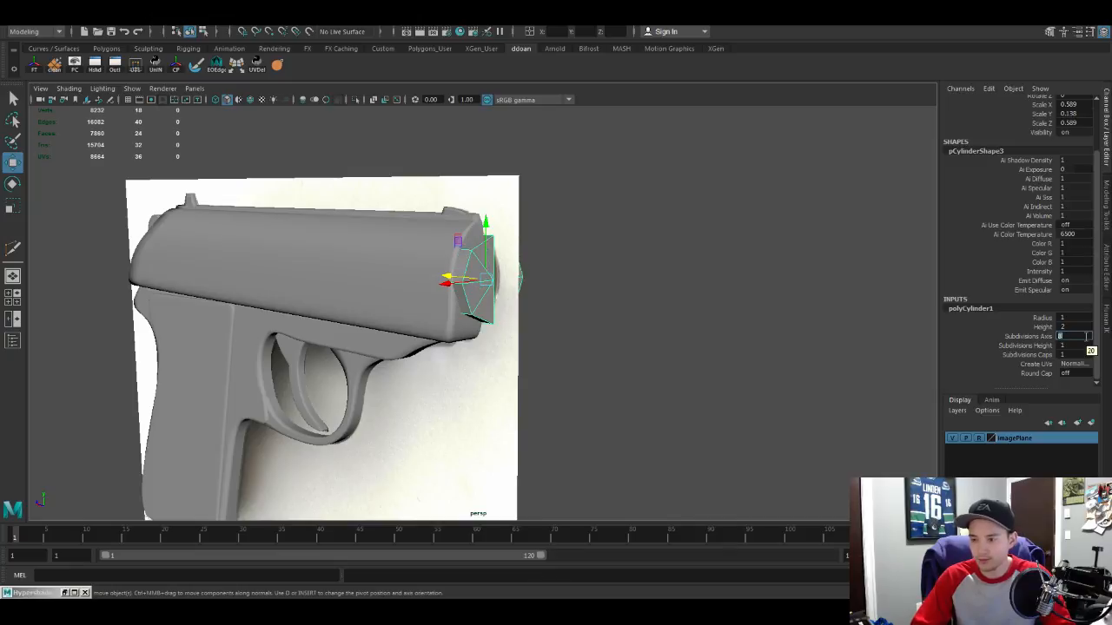
# Step: Set the cylinder's cap subdivisions to 2
pyautogui.scroll(1, 586, 330)
pyautogui.keyDown('alt'); pyautogui.moveTo(586, 330); pyautogui.dragTo(595, 337); pyautogui.keyUp('alt')
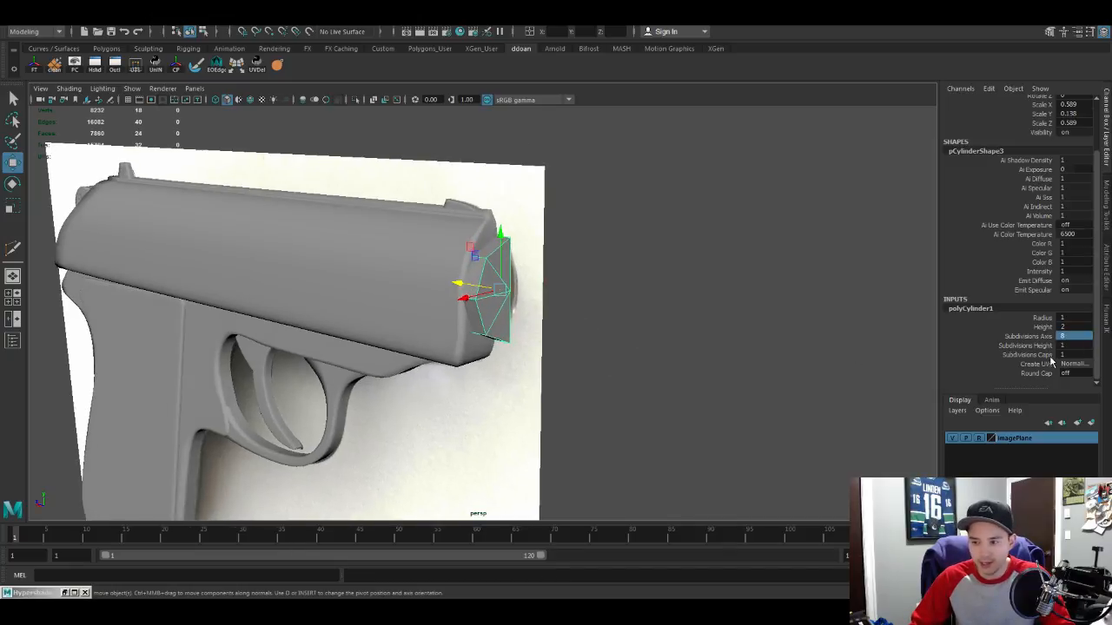
pyautogui.doubleClick(1078, 354)
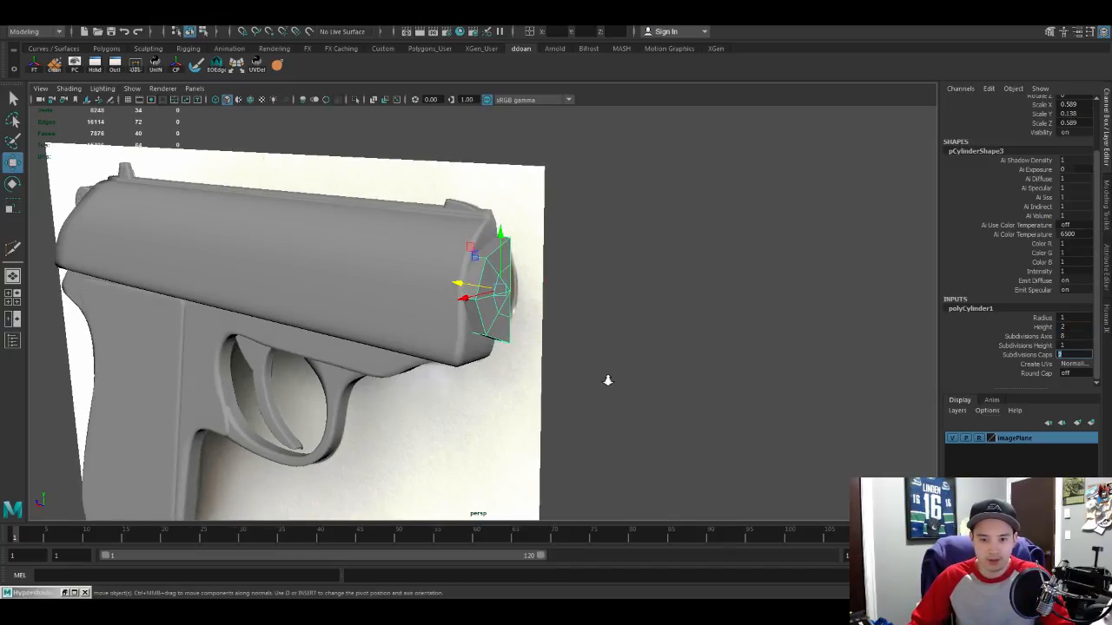
pyautogui.scroll(2, 608, 379)
pyautogui.moveTo(608, 379)
pyautogui.keyDown('alt'); pyautogui.mouseDown()
pyautogui.moveTo(628, 380)
pyautogui.moveTo(589, 369)
pyautogui.mouseUp(); pyautogui.keyUp('alt')
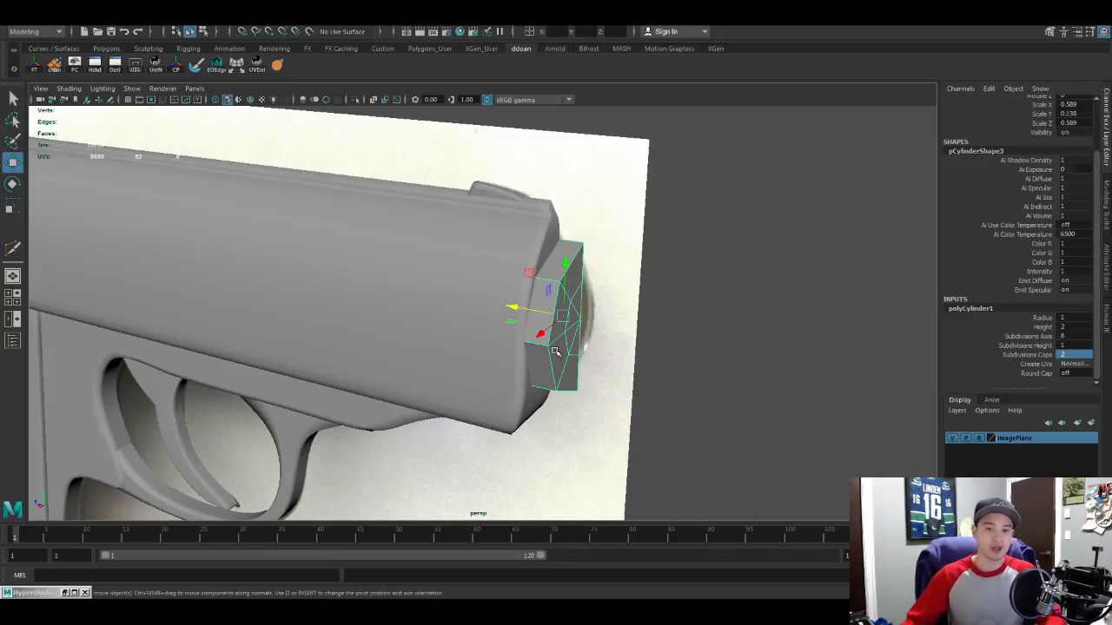
# Step: Delete the four inner faces of the front cap on the slide's half of the cylinder
pyautogui.keyDown('alt'); pyautogui.moveTo(568, 333); pyautogui.dragTo(499, 310); pyautogui.keyUp('alt')
pyautogui.press('f')
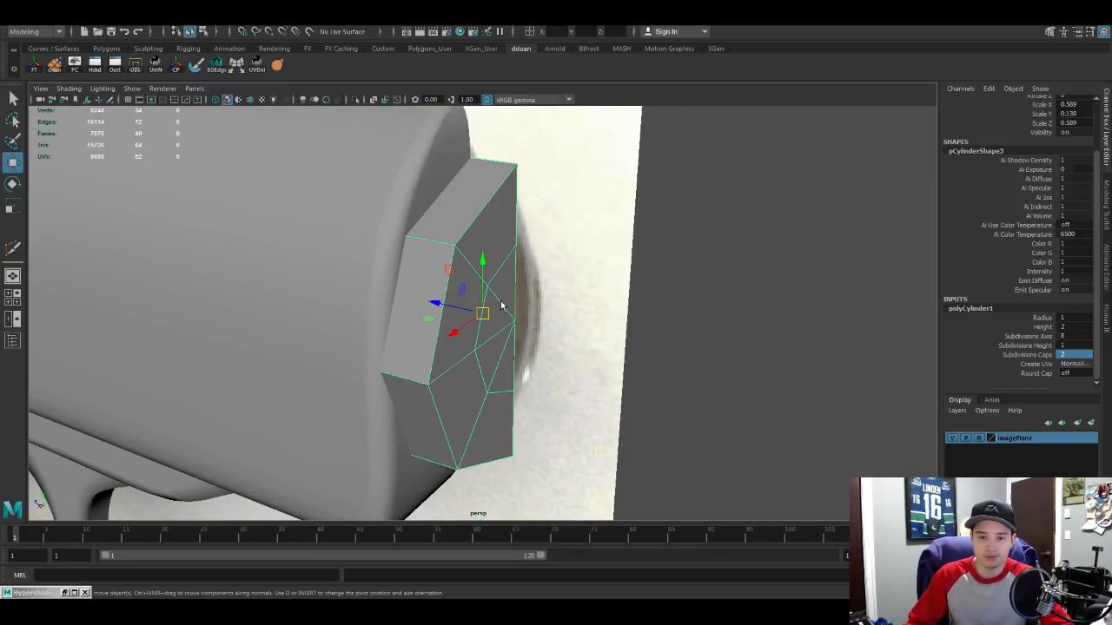
pyautogui.click(502, 300)
pyautogui.keyDown('alt'); pyautogui.moveTo(548, 374); pyautogui.dragTo(536, 250); pyautogui.keyUp('alt')
pyautogui.press('Delete')
# Step: Select and delete all cylinder faces on the far side of the image plane, leaving only the half next to the slide
pyautogui.press('F8')
pyautogui.moveTo(536, 250); pyautogui.dragTo(533, 278, button='right')
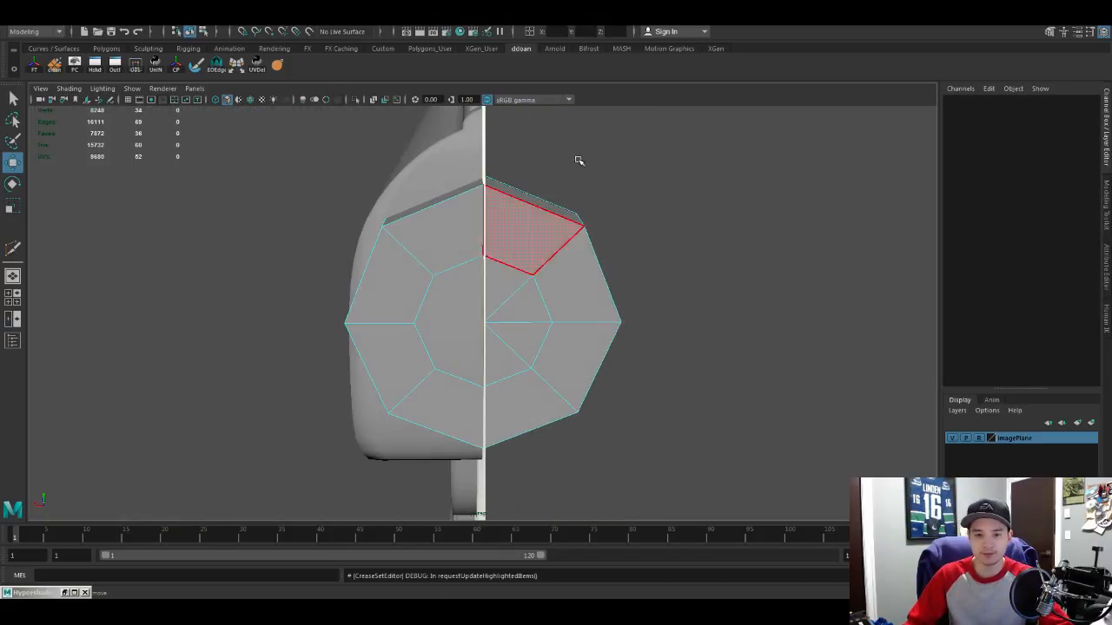
pyautogui.moveTo(616, 146); pyautogui.dragTo(502, 551)
pyautogui.keyDown('alt'); pyautogui.moveTo(565, 491); pyautogui.dragTo(619, 483); pyautogui.keyUp('alt')
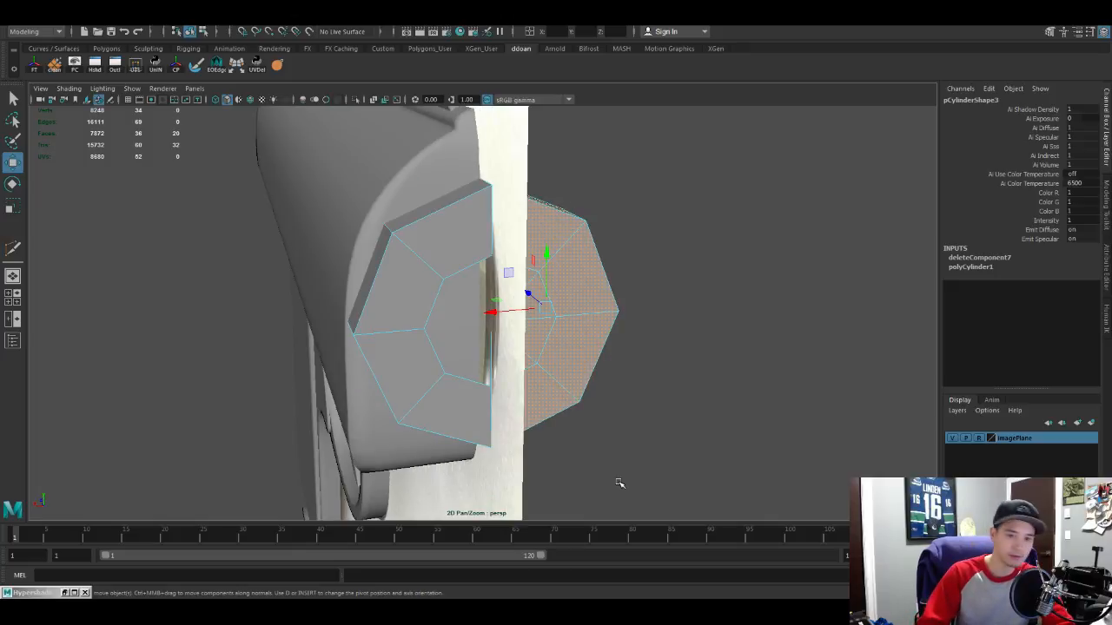
pyautogui.press('Delete')
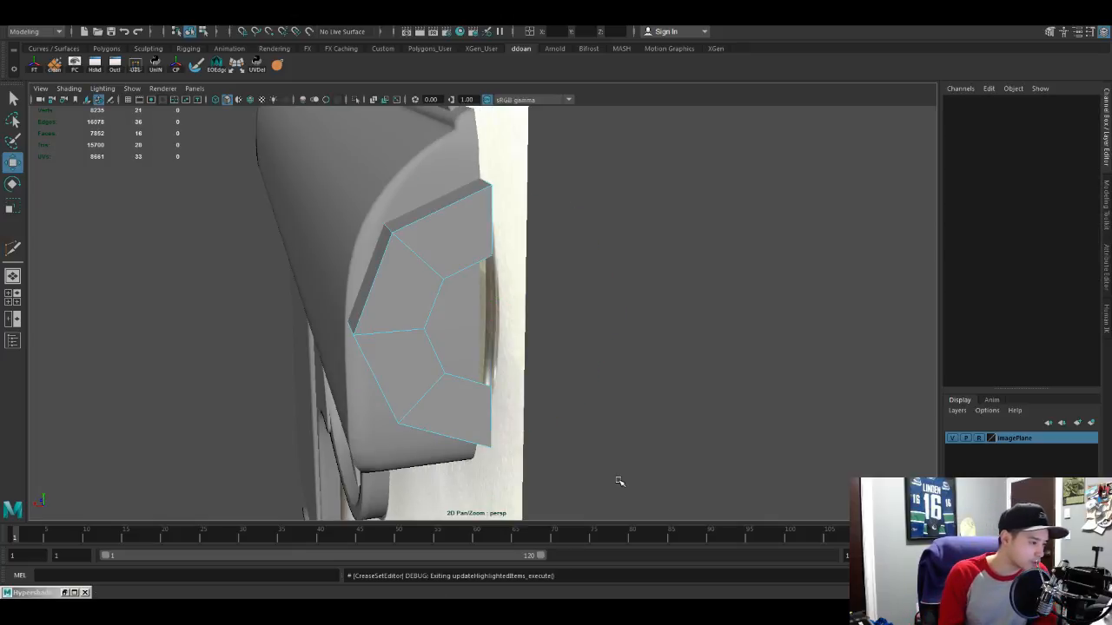
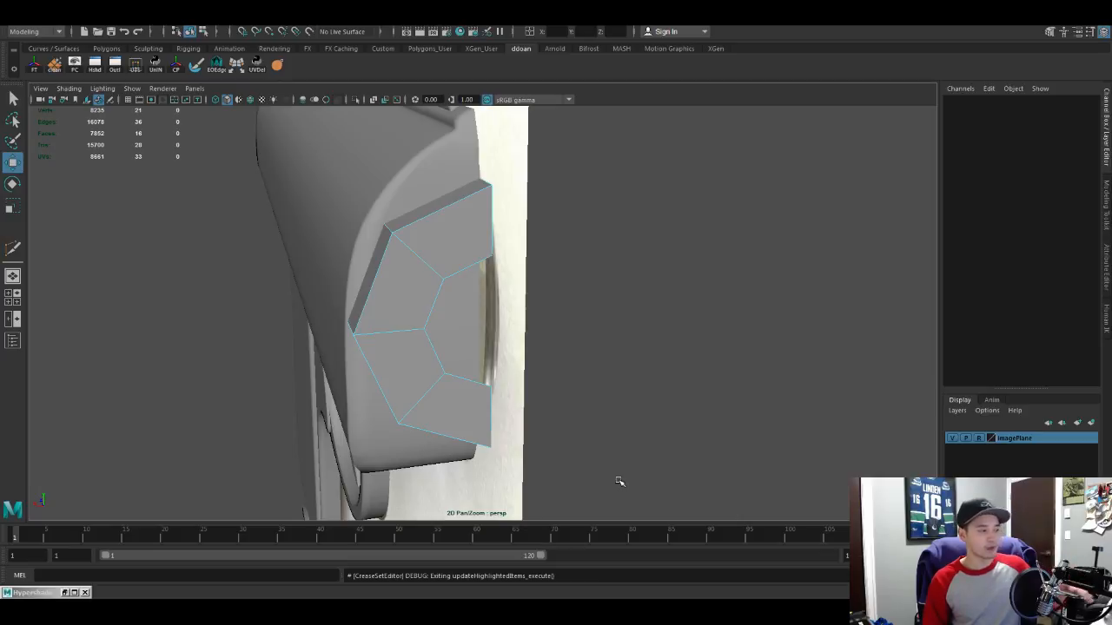
# Step: Select the remaining half cylinder as an object and isolate it in the perspective view
pyautogui.keyDown('alt'); pyautogui.moveTo(471, 379); pyautogui.dragTo(495, 382); pyautogui.keyUp('alt')
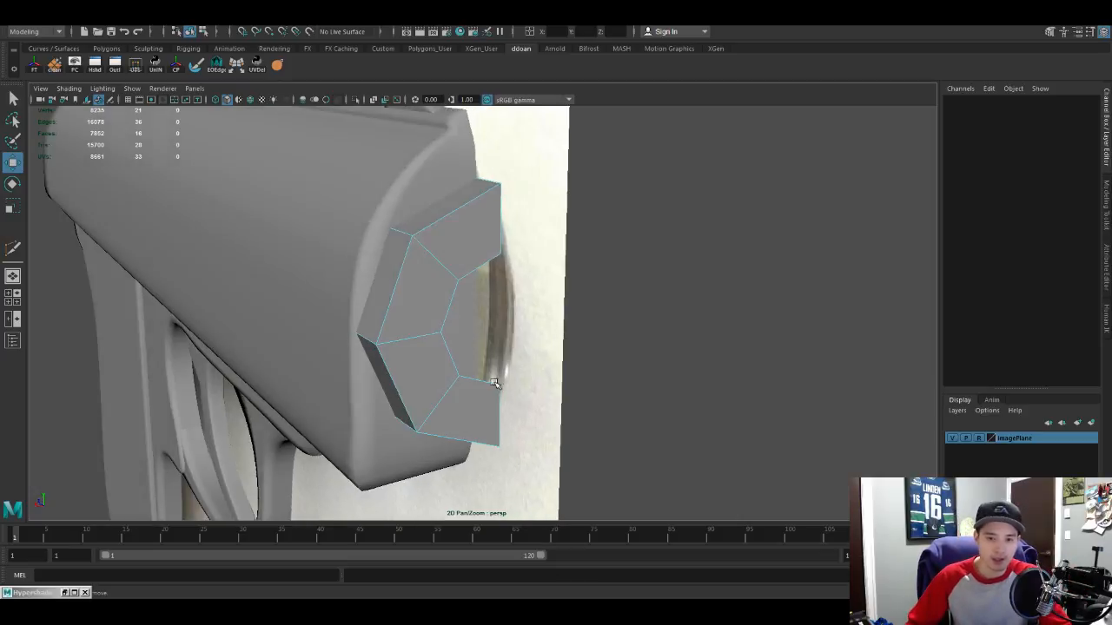
pyautogui.click(431, 304)
pyautogui.keyDown('alt'); pyautogui.moveTo(435, 303); pyautogui.dragTo(526, 293); pyautogui.keyUp('alt')
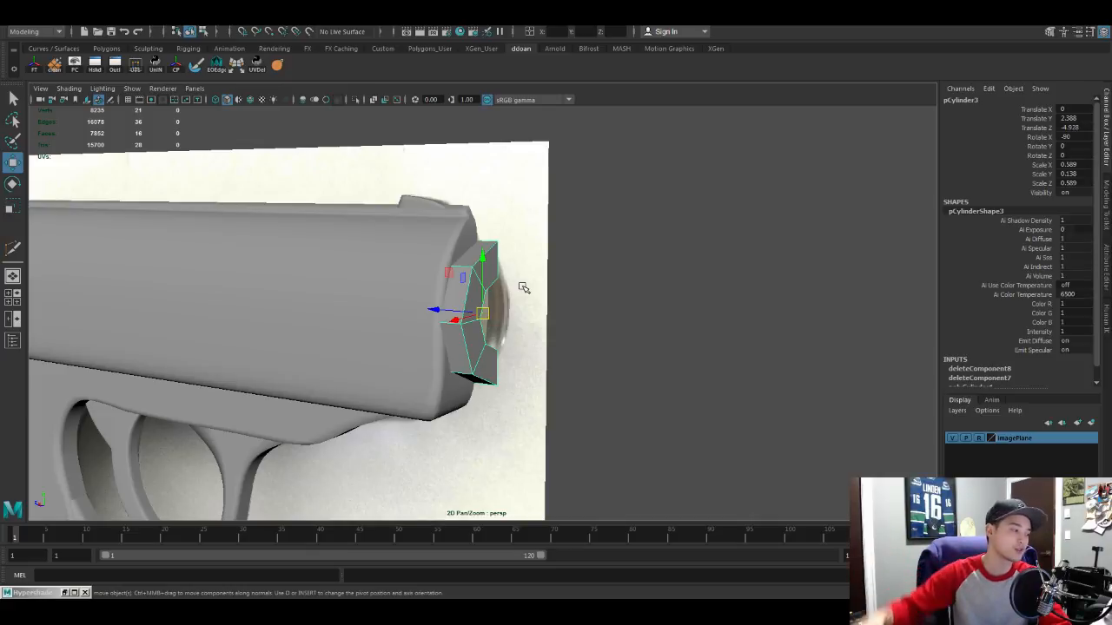
pyautogui.scroll(5, 517, 300)
pyautogui.scroll(-3, 568, 309)
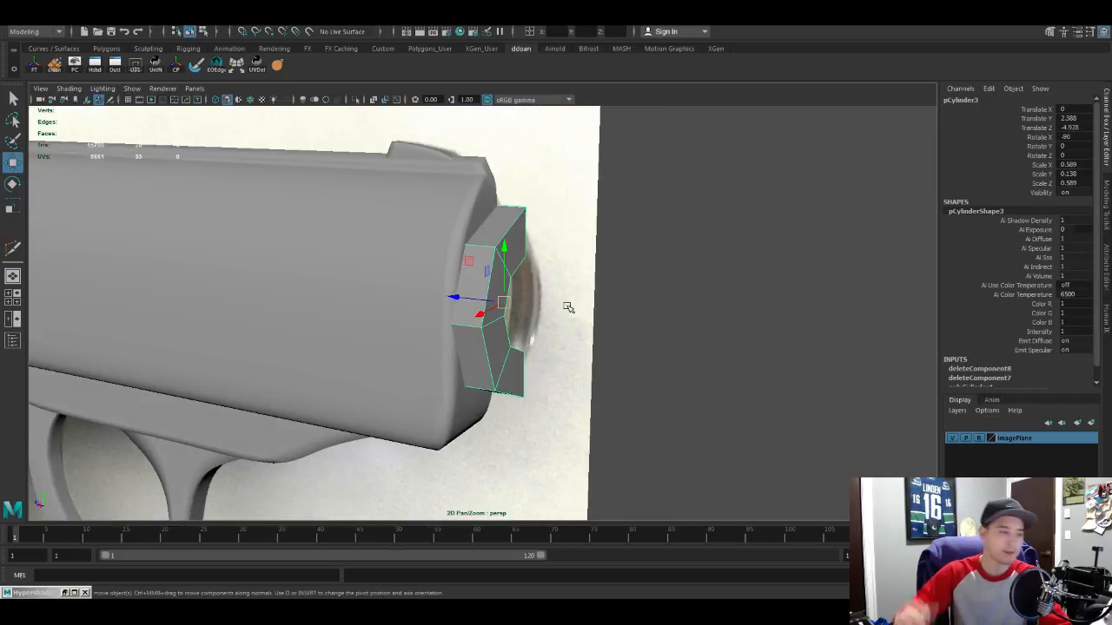
pyautogui.hotkey('ctrl', '1')
# Step: Delete the four inner faces of the half cylinder's rear cap to open up its centre
pyautogui.keyDown('alt'); pyautogui.moveTo(551, 318); pyautogui.dragTo(459, 229); pyautogui.keyUp('alt')
pyautogui.moveTo(433, 196); pyautogui.dragTo(425, 252, button='right')
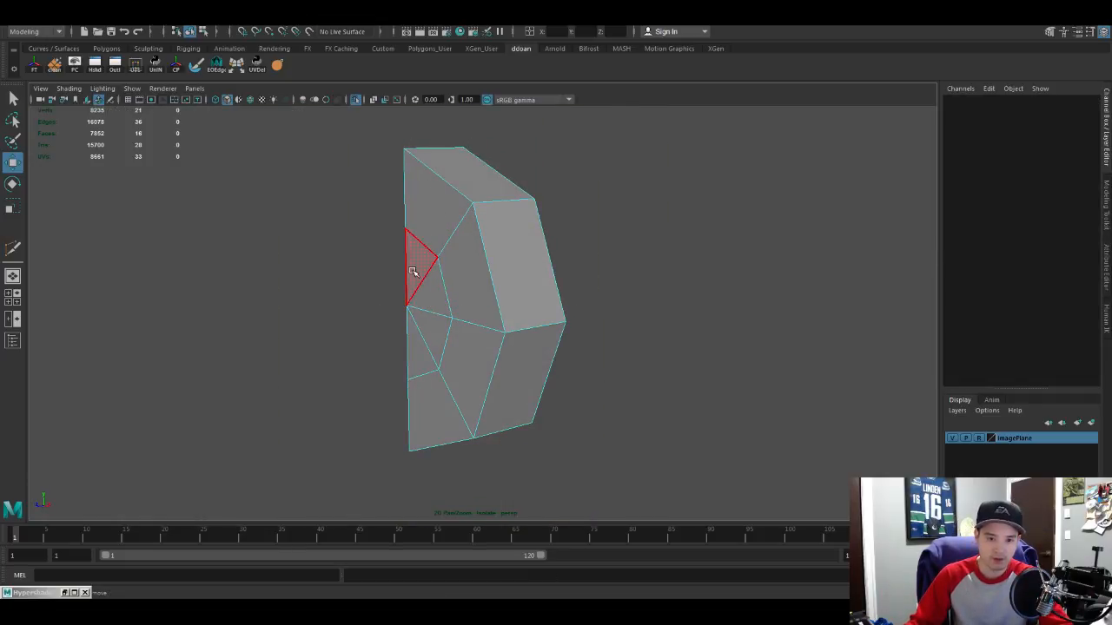
pyautogui.click(415, 271)
pyautogui.keyDown('shift'); pyautogui.click(434, 290); pyautogui.keyUp('shift')
pyautogui.keyDown('shift'); pyautogui.click(421, 356); pyautogui.keyUp('shift')
pyautogui.keyDown('shift'); pyautogui.click(434, 343); pyautogui.keyUp('shift')
pyautogui.press('Delete')
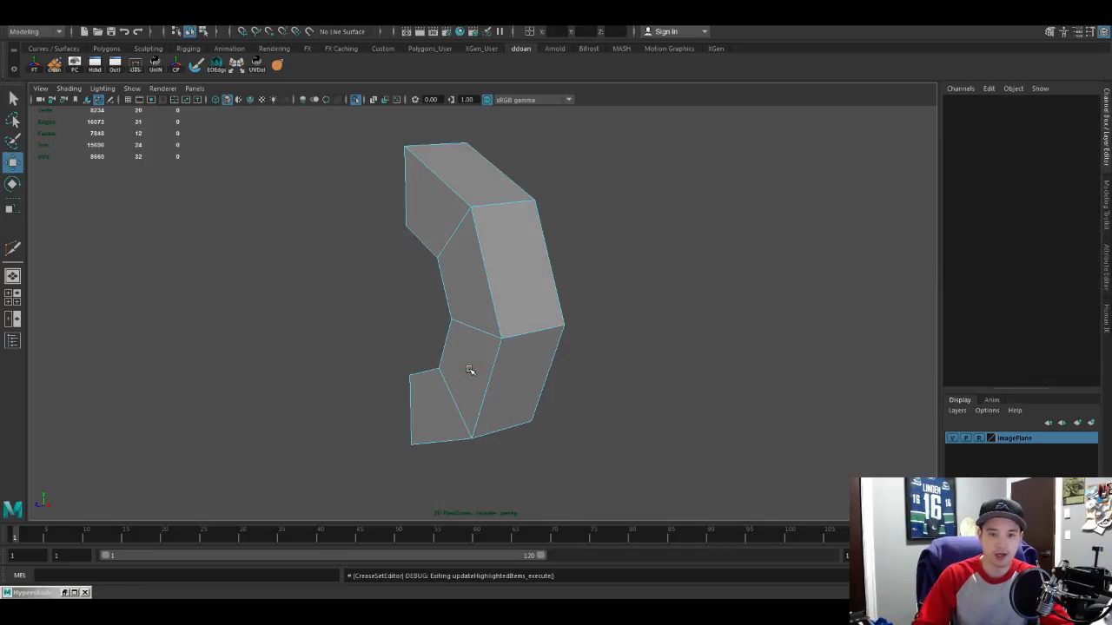
# Step: Bridge the inner edges of the half cylinder's front and rear openings to form the ring's inner wall
pyautogui.keyDown('alt'); pyautogui.moveTo(469, 367); pyautogui.dragTo(472, 223); pyautogui.keyUp('alt')
pyautogui.press('F2')
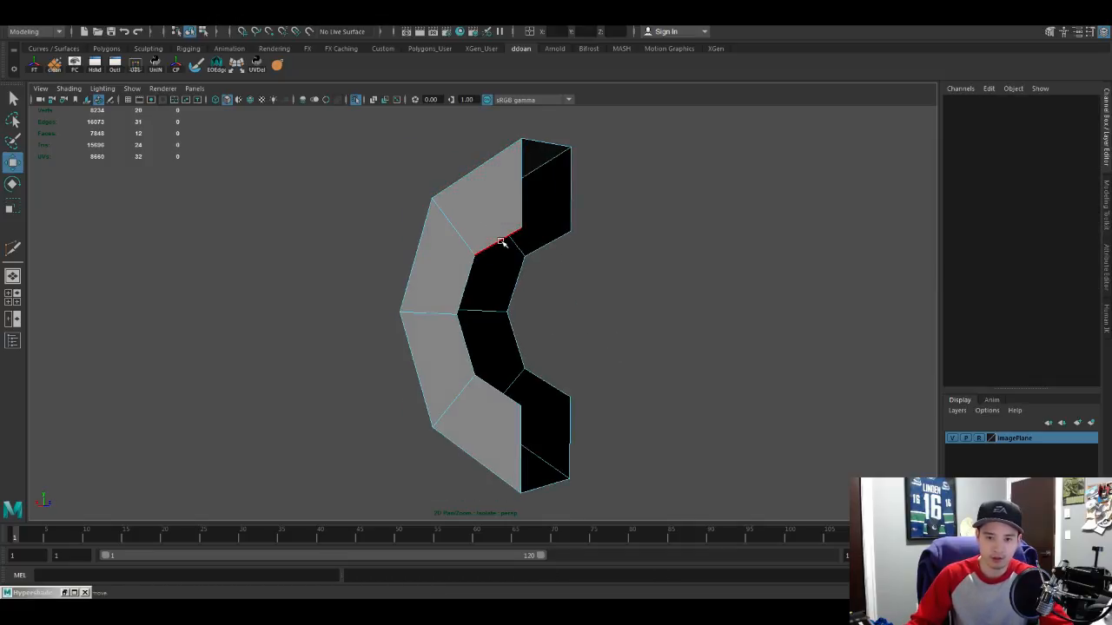
pyautogui.click(496, 241)
pyautogui.click(545, 252)
pyautogui.keyDown('shift'); pyautogui.click(525, 253); pyautogui.keyUp('shift')
pyautogui.keyDown('alt'); pyautogui.moveTo(529, 293); pyautogui.dragTo(474, 290); pyautogui.keyUp('alt')
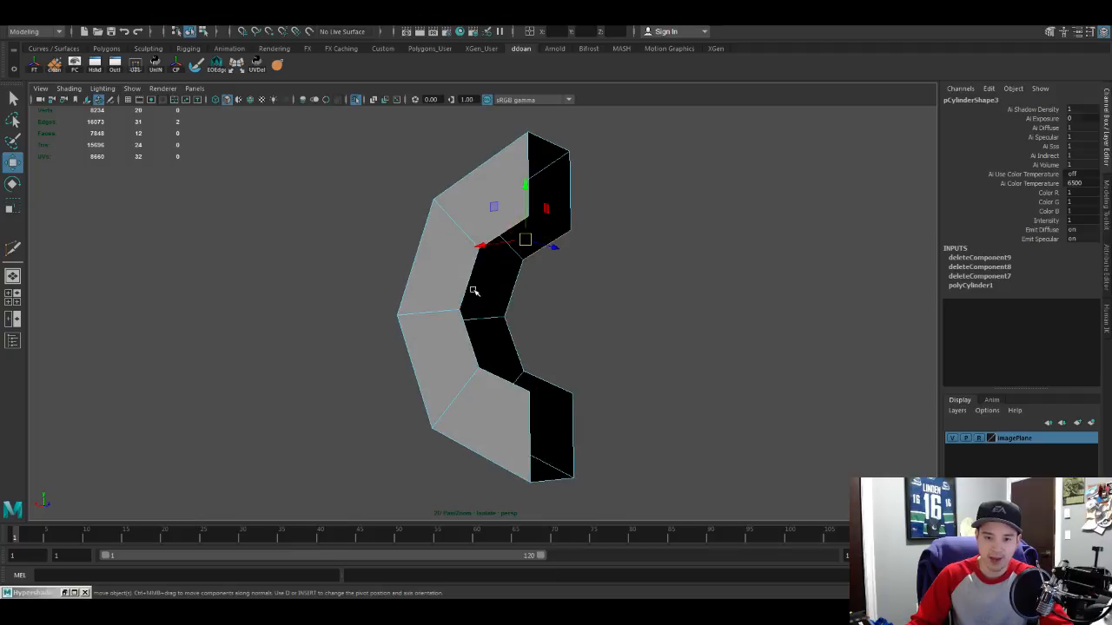
pyautogui.keyDown('shift'); pyautogui.click(468, 285); pyautogui.keyUp('shift')
pyautogui.keyDown('shift'); pyautogui.click(513, 295); pyautogui.keyUp('shift')
pyautogui.keyDown('shift'); pyautogui.click(472, 346); pyautogui.keyUp('shift')
pyautogui.keyDown('shift'); pyautogui.click(522, 350); pyautogui.keyUp('shift')
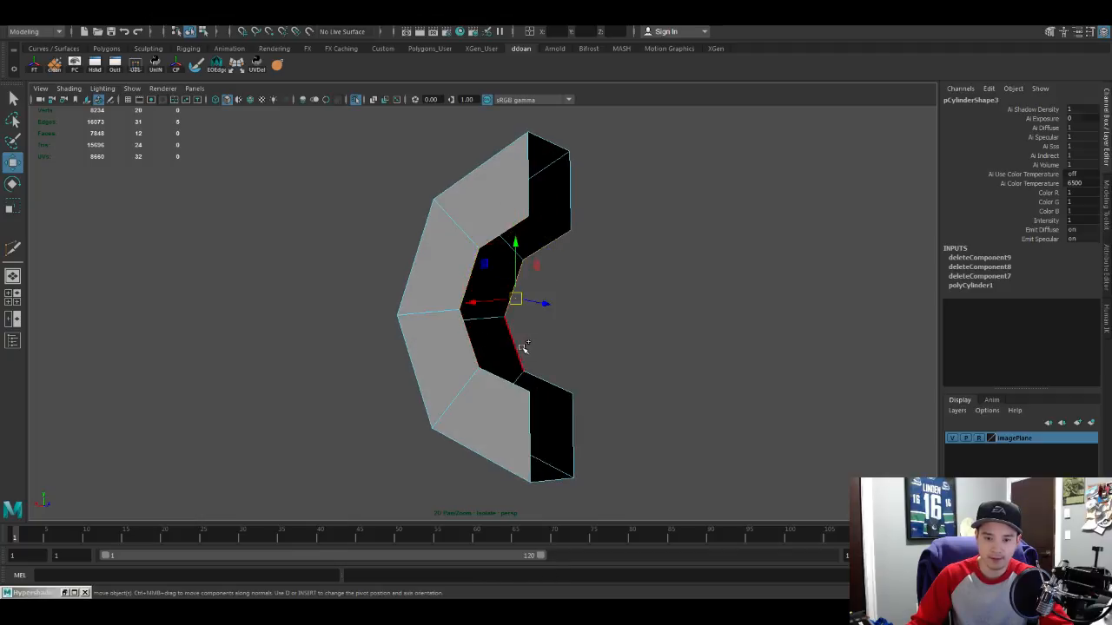
pyautogui.keyDown('shift'); pyautogui.click(514, 383); pyautogui.keyUp('shift')
pyautogui.keyDown('shift'); pyautogui.click(554, 386); pyautogui.keyUp('shift')
pyautogui.moveTo(553, 386)
pyautogui.keyDown('alt'); pyautogui.mouseDown()
pyautogui.moveTo(585, 391)
pyautogui.moveTo(574, 405)
pyautogui.moveTo(548, 354)
pyautogui.moveTo(568, 377)
pyautogui.mouseUp(); pyautogui.keyUp('alt')
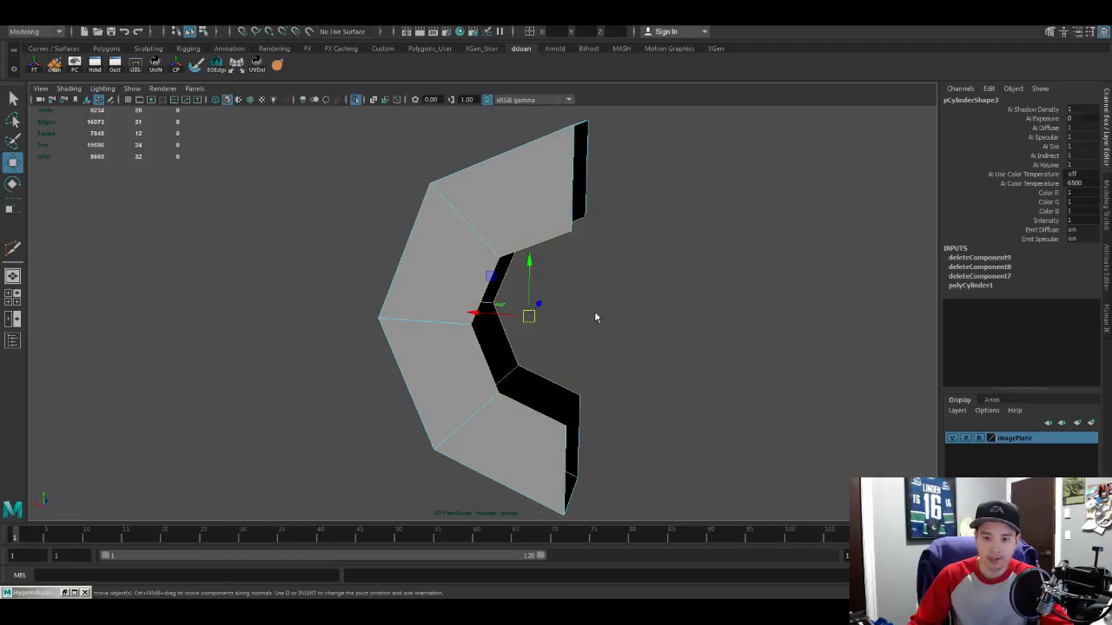
pyautogui.press('g')
pyautogui.keyDown('alt'); pyautogui.moveTo(586, 445); pyautogui.dragTo(587, 304); pyautogui.keyUp('alt')
pyautogui.press('w')
pyautogui.press('F8')
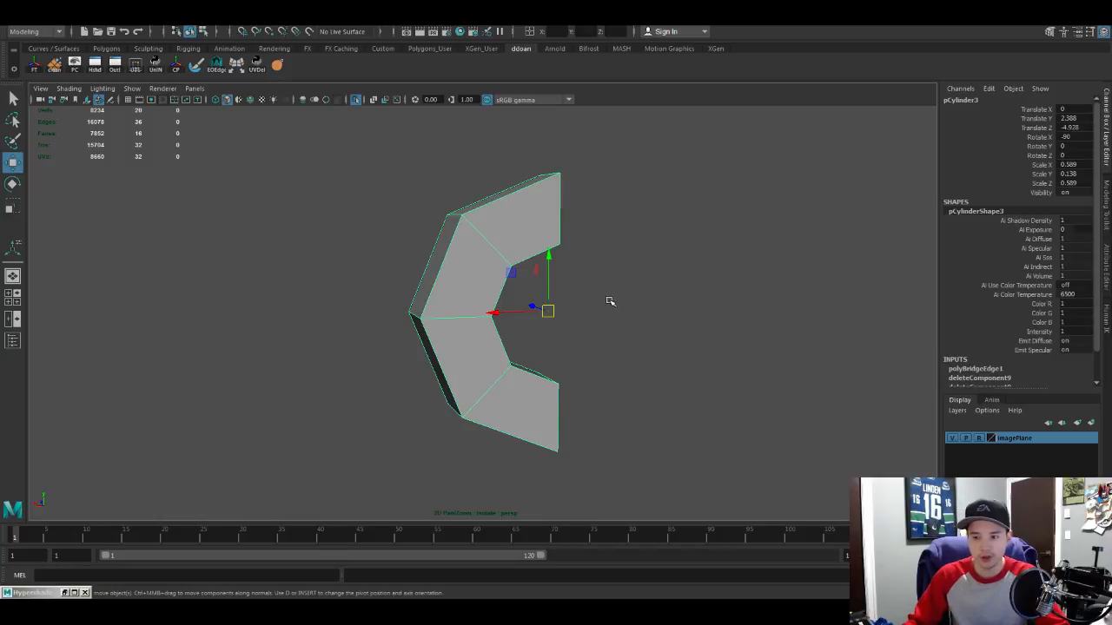
# Step: Preview the half ring smoothed, and delete its four rear cap faces
pyautogui.keyDown('alt'); pyautogui.moveTo(608, 304); pyautogui.dragTo(624, 315); pyautogui.keyUp('alt')
pyautogui.press('3')
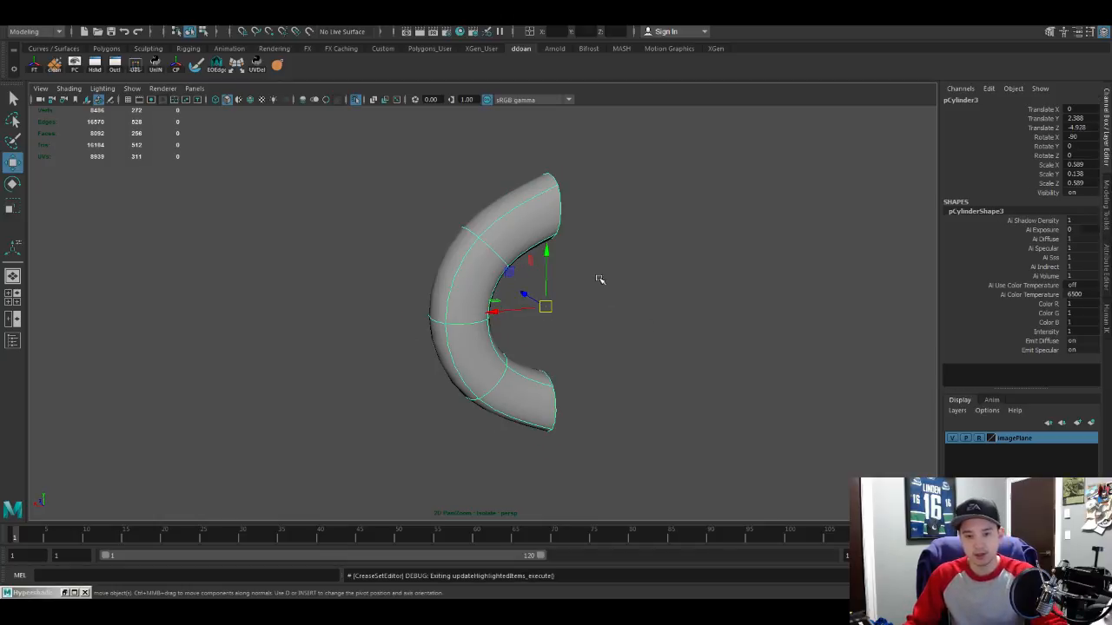
pyautogui.press('1')
pyautogui.keyDown('alt'); pyautogui.moveTo(459, 268); pyautogui.dragTo(530, 241); pyautogui.keyUp('alt')
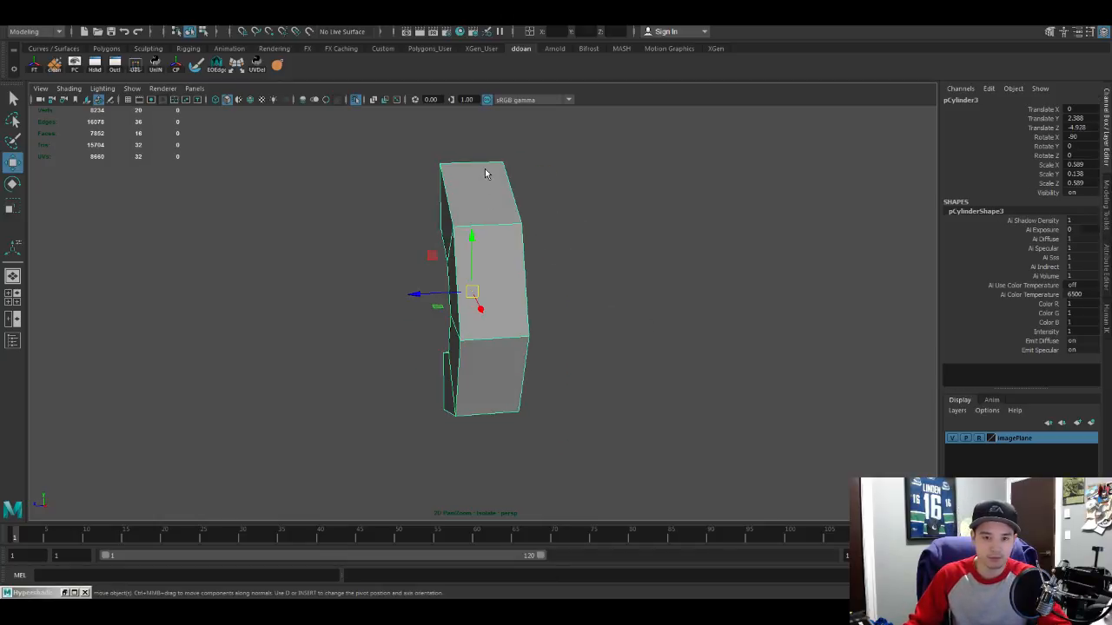
pyautogui.moveTo(486, 205); pyautogui.dragTo(474, 224, button='right')
pyautogui.keyDown('alt'); pyautogui.moveTo(475, 224); pyautogui.dragTo(513, 224); pyautogui.keyUp('alt')
pyautogui.click(452, 222)
pyautogui.keyDown('shift'); pyautogui.click(461, 280); pyautogui.keyUp('shift')
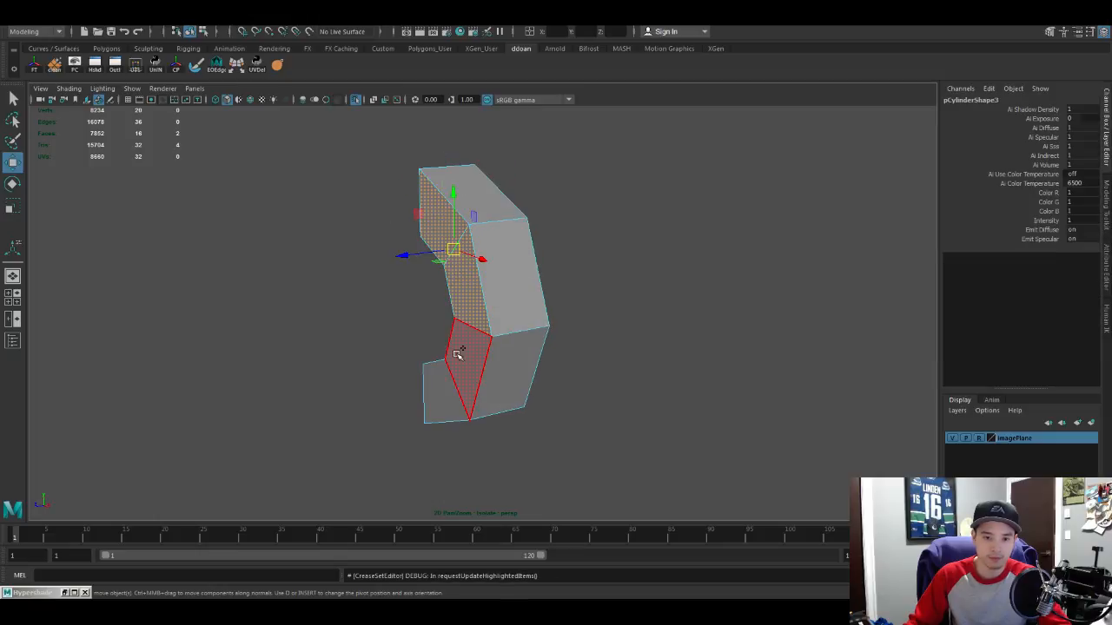
pyautogui.keyDown('shift'); pyautogui.click(464, 372); pyautogui.keyUp('shift')
pyautogui.press('Delete')
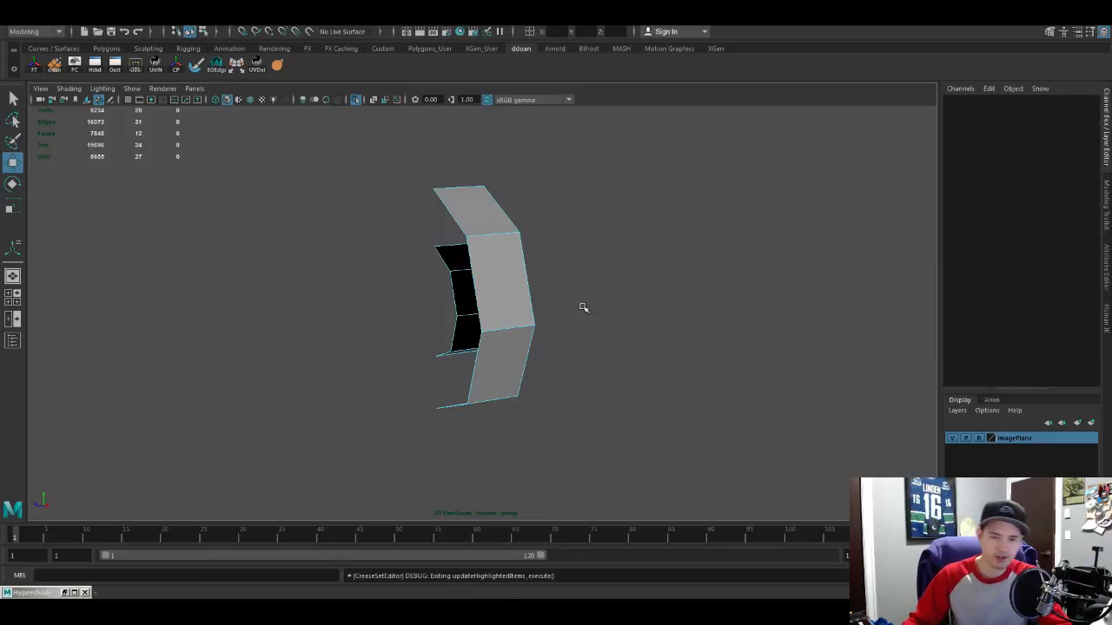
# Step: Select the half ring's open border edges and front face outline edges and crease them
pyautogui.keyDown('alt'); pyautogui.moveTo(581, 305); pyautogui.dragTo(460, 267); pyautogui.keyUp('alt')
pyautogui.click(486, 345)
pyautogui.keyDown('alt'); pyautogui.moveTo(487, 345); pyautogui.dragTo(571, 335); pyautogui.keyUp('alt')
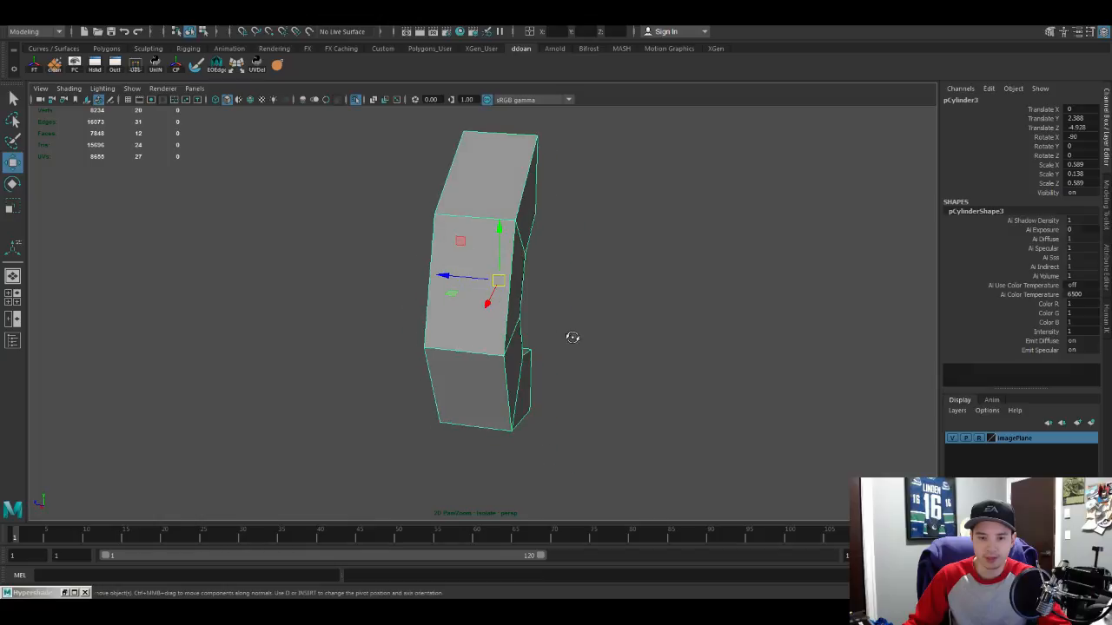
pyautogui.press('3')
pyautogui.press('1')
pyautogui.keyDown('alt'); pyautogui.moveTo(444, 228); pyautogui.dragTo(486, 229); pyautogui.keyUp('alt')
pyautogui.moveTo(447, 159); pyautogui.dragTo(446, 130, button='right')
pyautogui.doubleClick(445, 168)
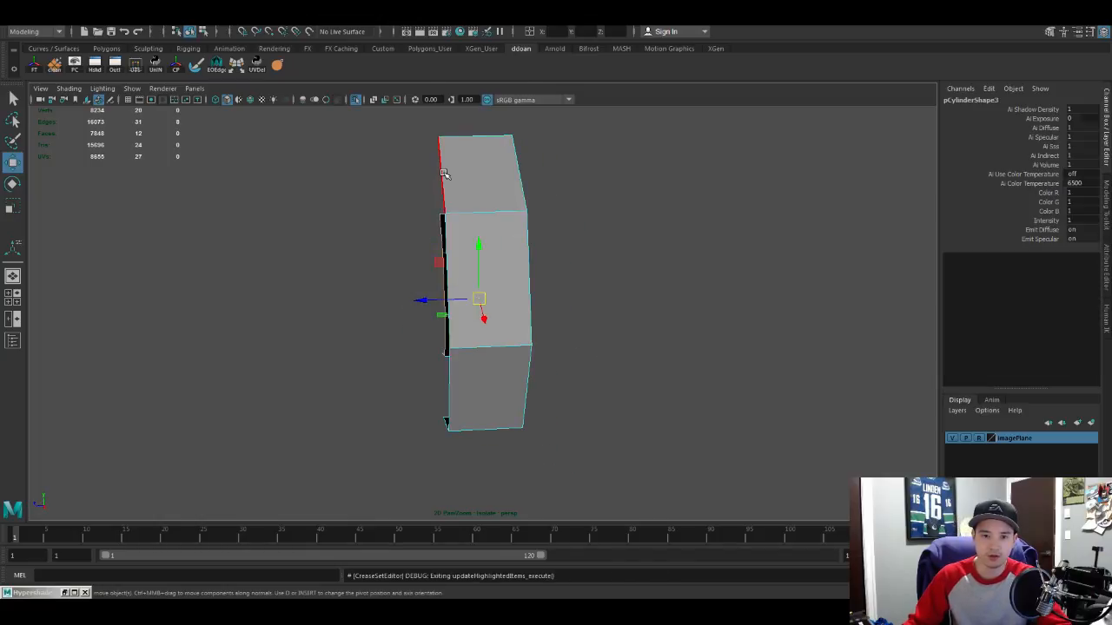
pyautogui.keyDown('alt'); pyautogui.moveTo(491, 258); pyautogui.dragTo(518, 203); pyautogui.keyUp('alt')
pyautogui.keyDown('alt'); pyautogui.moveTo(519, 429); pyautogui.dragTo(651, 300); pyautogui.keyUp('alt')
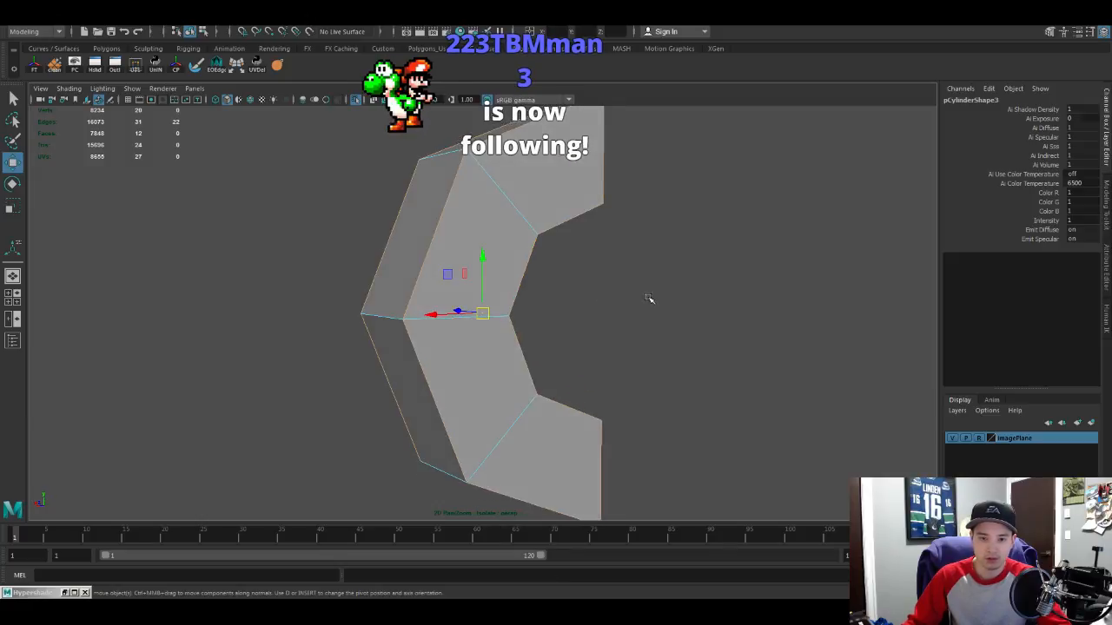
pyautogui.keyDown('alt'); pyautogui.moveTo(452, 278); pyautogui.dragTo(385, 275); pyautogui.keyUp('alt')
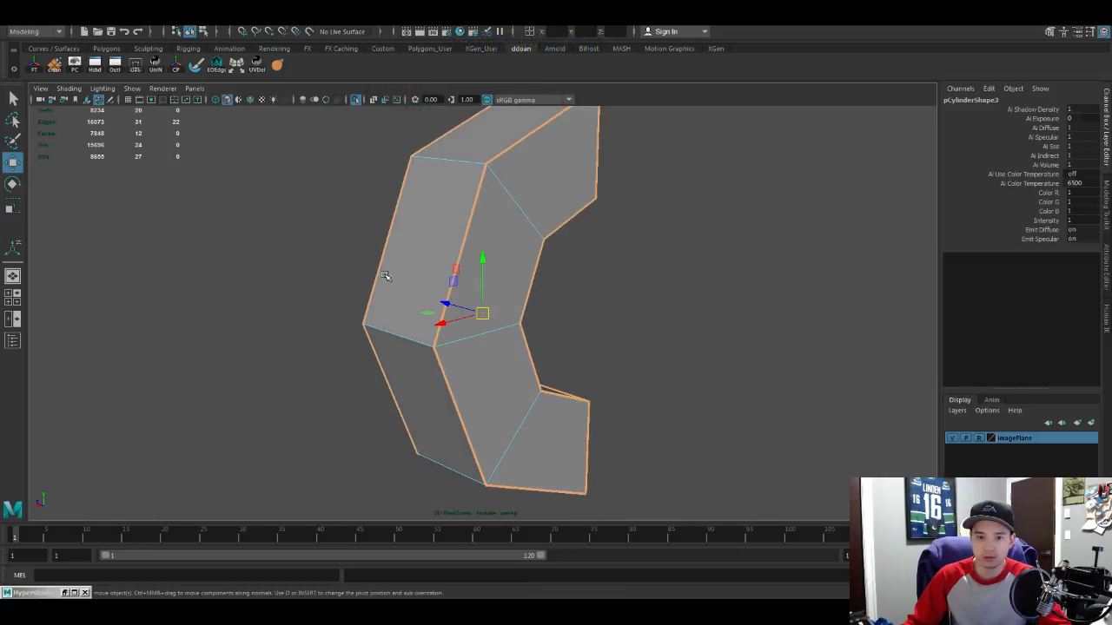
# Step: Exit the isolated view and examine the smoothed ring against the slide's front end
pyautogui.click(466, 288)
pyautogui.hotkey('ctrl', '1')
pyautogui.keyDown('alt'); pyautogui.moveTo(467, 288); pyautogui.dragTo(538, 320); pyautogui.keyUp('alt')
pyautogui.press('3')
pyautogui.click(736, 300)
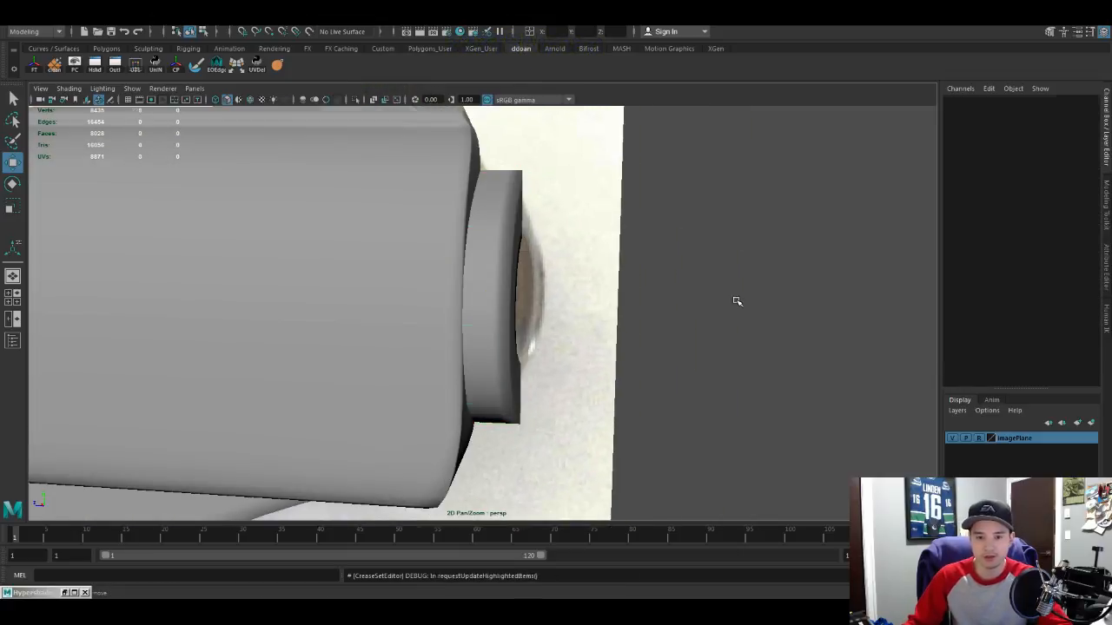
pyautogui.keyDown('alt'); pyautogui.moveTo(737, 301); pyautogui.dragTo(510, 331); pyautogui.keyUp('alt')
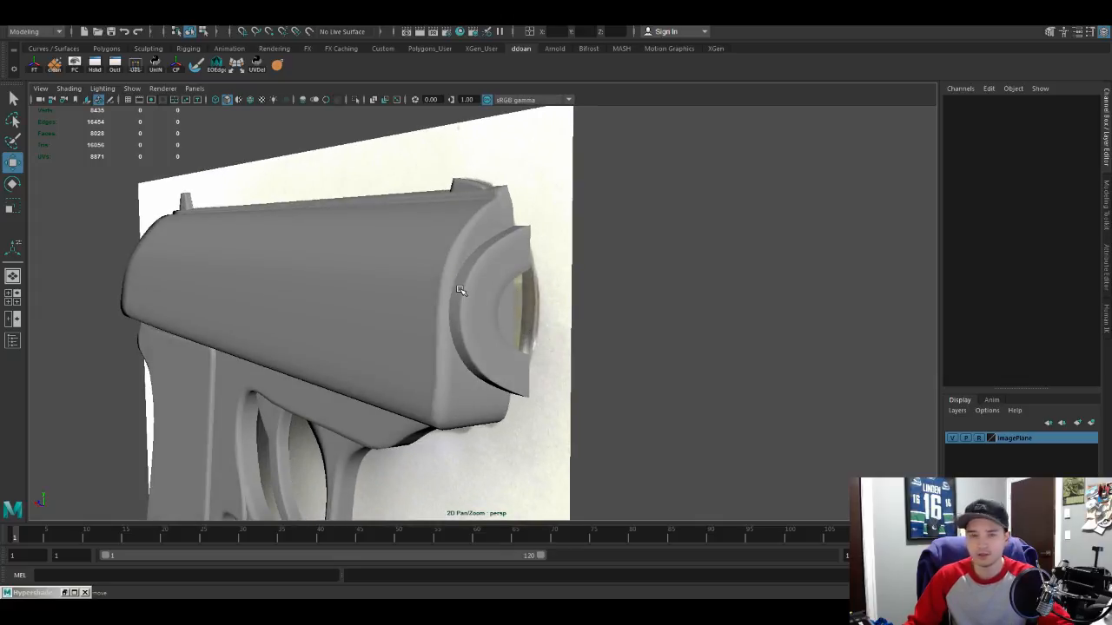
pyautogui.scroll(3, 460, 289)
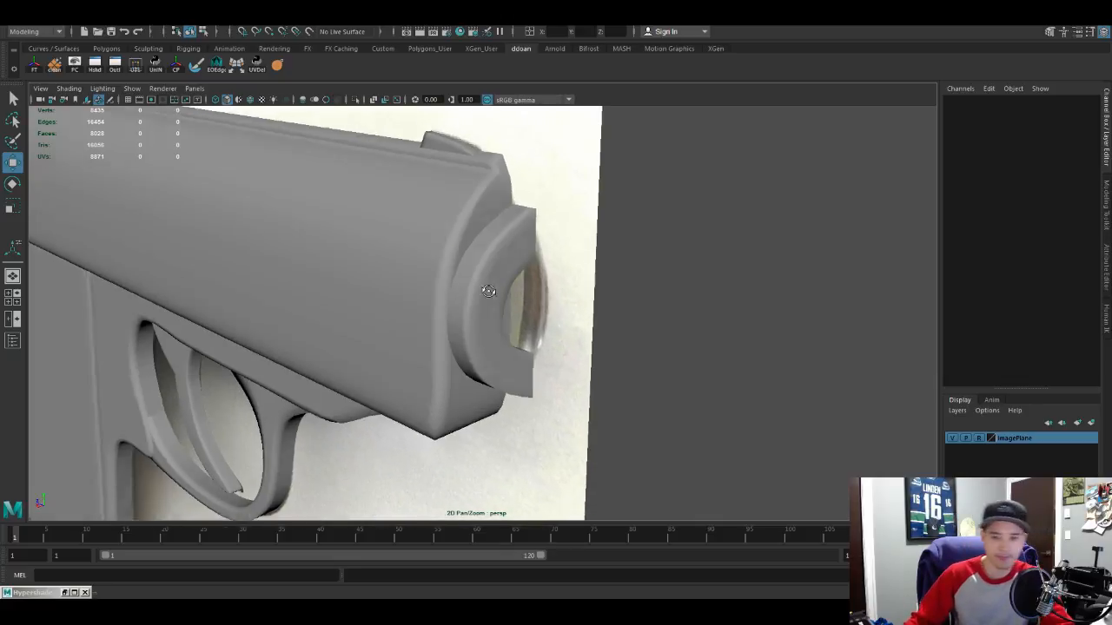
# Step: Isolate the muzzle ring again and compare its faceted and smoothed shapes
pyautogui.click(487, 278)
pyautogui.keyDown('alt'); pyautogui.moveTo(486, 278); pyautogui.dragTo(492, 252); pyautogui.keyUp('alt')
pyautogui.press('1')
pyautogui.press('3')
pyautogui.hotkey('ctrl', '1')
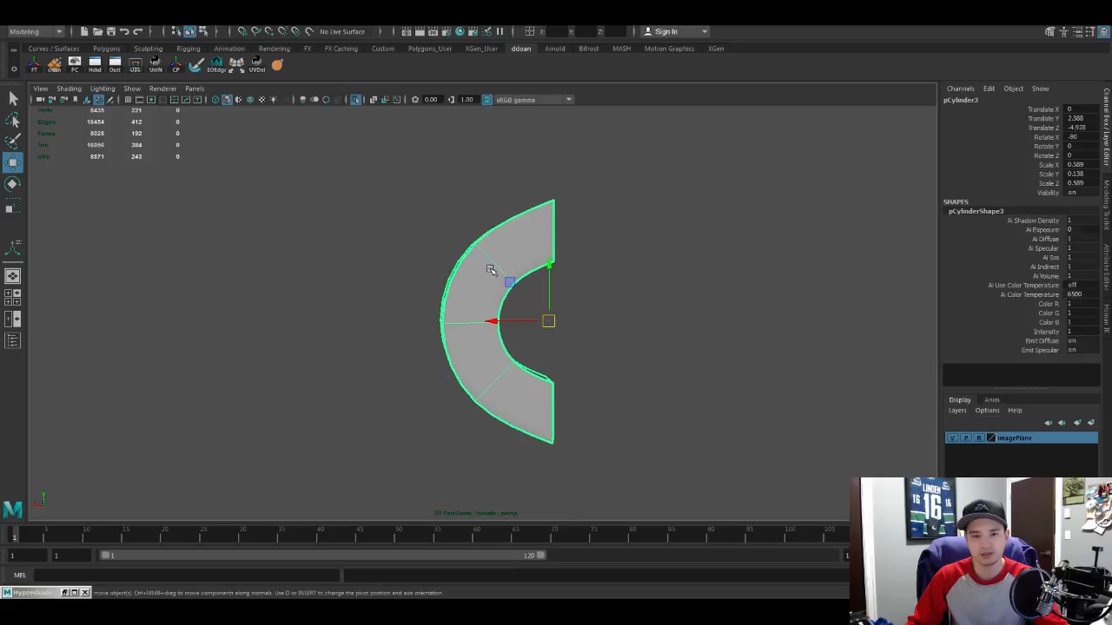
pyautogui.press('1')
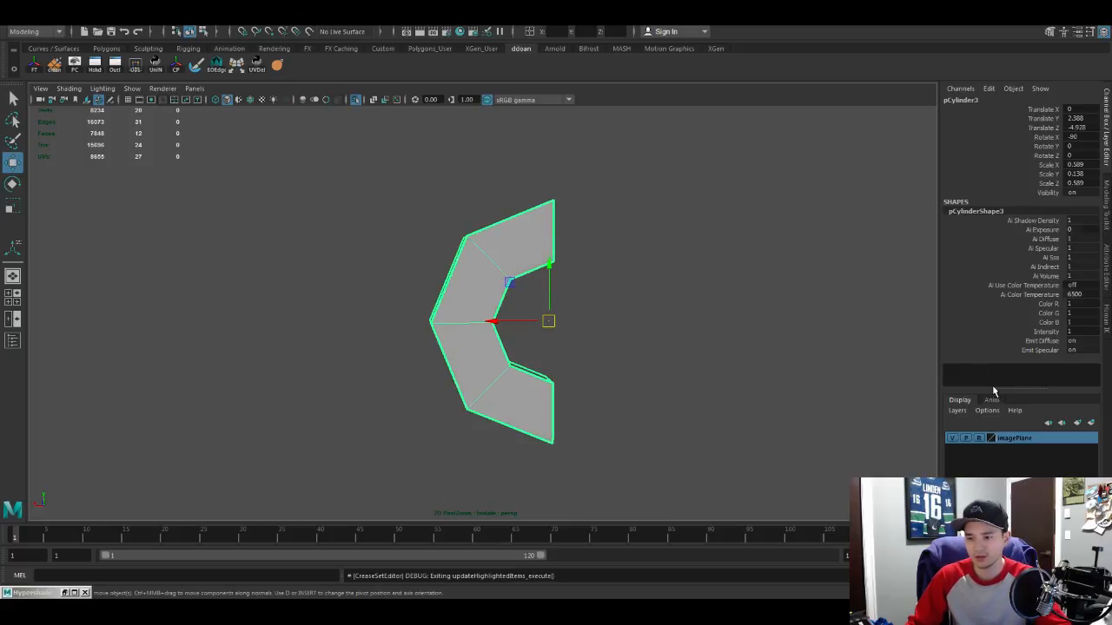
pyautogui.keyDown('alt'); pyautogui.moveTo(611, 332); pyautogui.dragTo(625, 310); pyautogui.keyUp('alt')
pyautogui.press('3')
pyautogui.press('1')
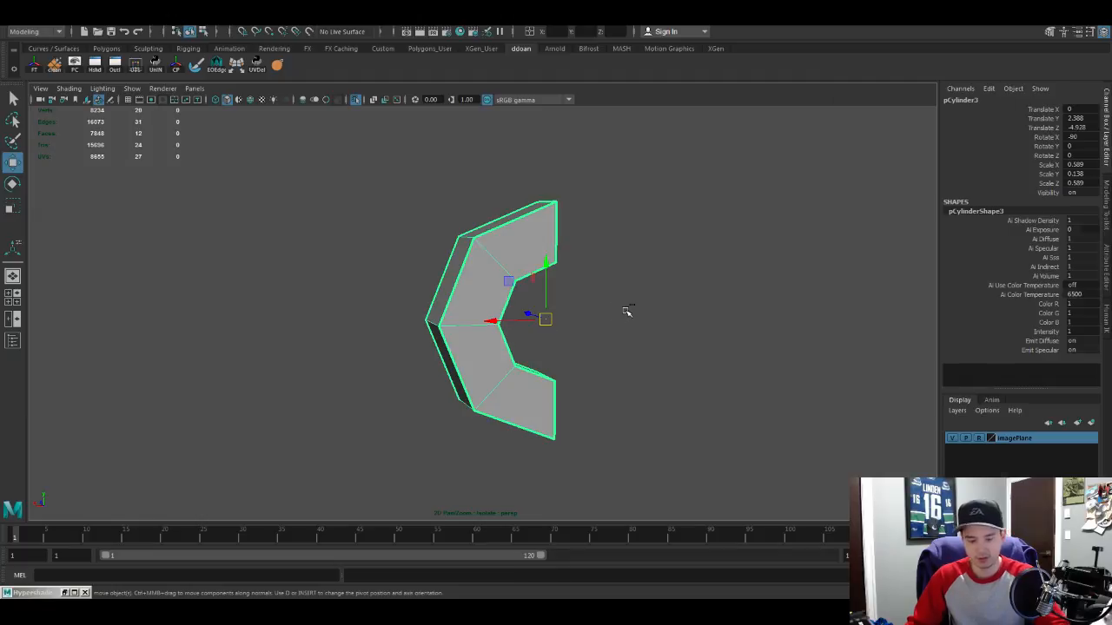
# Step: Set the muzzle ring's UV boundary smoothing to Preserve Edges and Corners and turn on its smooth preview
pyautogui.hotkey('ctrl', 'a')
pyautogui.click(986, 239)
pyautogui.click(973, 286)
pyautogui.press('3')
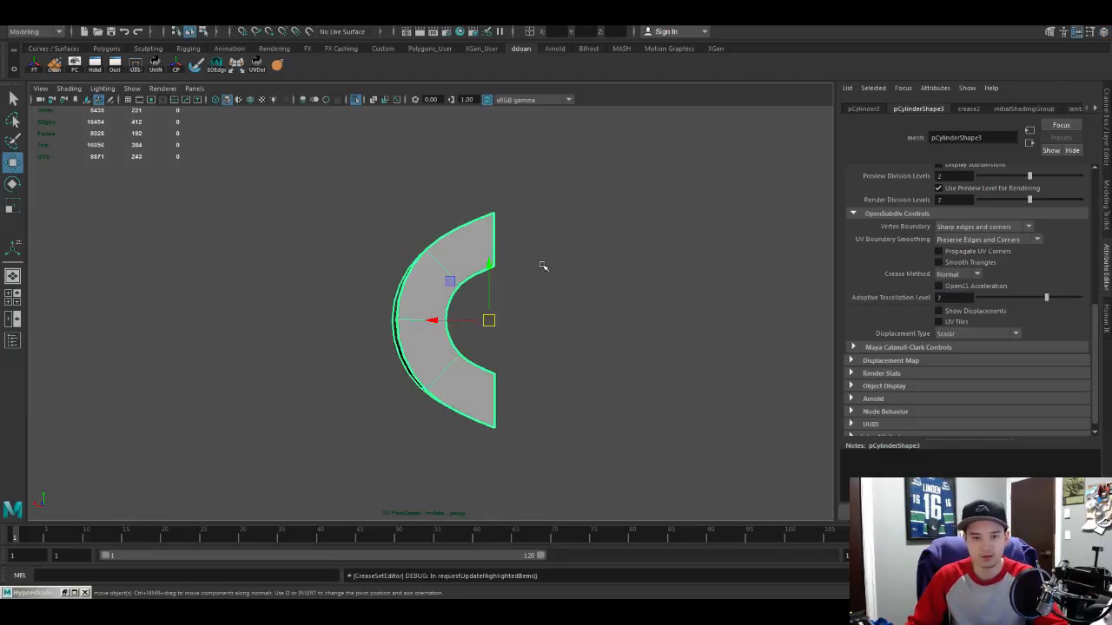
# Step: Show the whole pistol again and check from several angles how the smoothed ring fits the slide's front
pyautogui.keyDown('alt'); pyautogui.moveTo(528, 282); pyautogui.dragTo(564, 285); pyautogui.keyUp('alt')
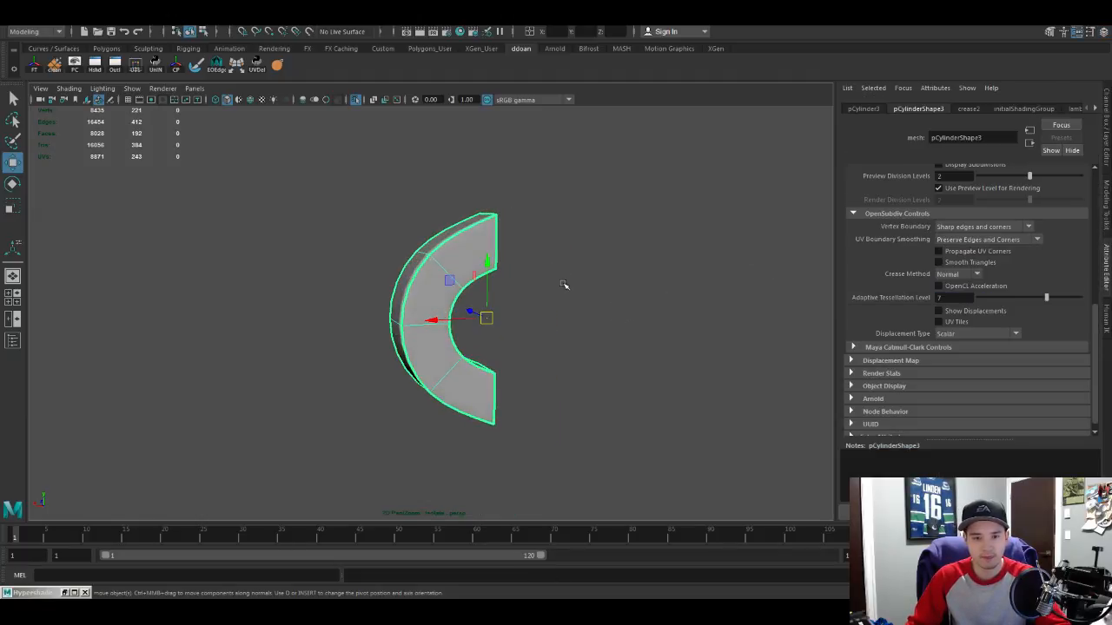
pyautogui.hotkey('ctrl', '1')
pyautogui.keyDown('alt'); pyautogui.moveTo(548, 282); pyautogui.dragTo(515, 287, button='right'); pyautogui.keyUp('alt')
pyautogui.keyDown('alt'); pyautogui.moveTo(515, 287); pyautogui.dragTo(564, 293); pyautogui.keyUp('alt')
pyautogui.click(563, 293)
pyautogui.keyDown('alt'); pyautogui.moveTo(564, 293); pyautogui.dragTo(599, 287, button='right'); pyautogui.keyUp('alt')
pyautogui.keyDown('alt'); pyautogui.moveTo(538, 282); pyautogui.dragTo(634, 270); pyautogui.keyUp('alt')
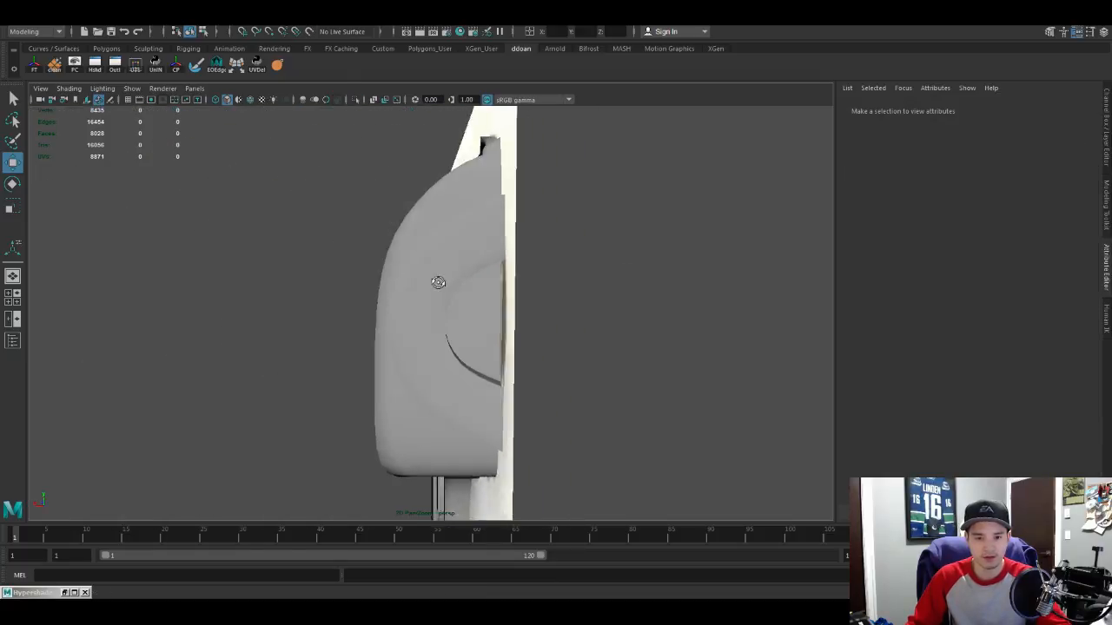
pyautogui.click(461, 253)
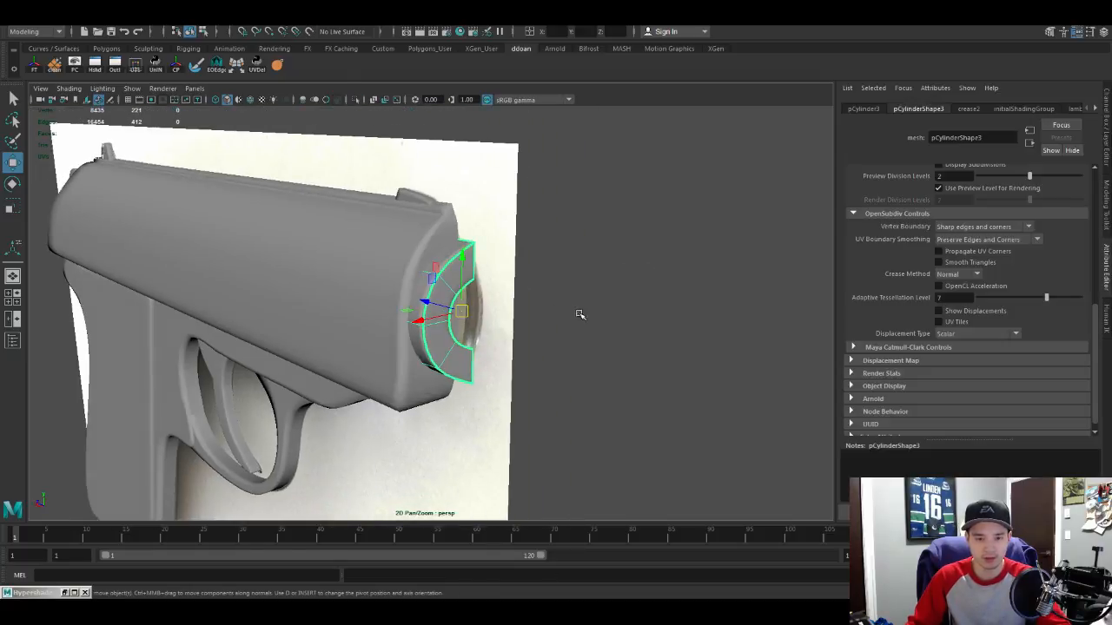
pyautogui.click(581, 312)
pyautogui.keyDown('alt'); pyautogui.moveTo(580, 312); pyautogui.dragTo(466, 286); pyautogui.keyUp('alt')
pyautogui.click(420, 314)
pyautogui.keyDown('alt'); pyautogui.moveTo(420, 313); pyautogui.dragTo(542, 315); pyautogui.keyUp('alt')
pyautogui.click(542, 315)
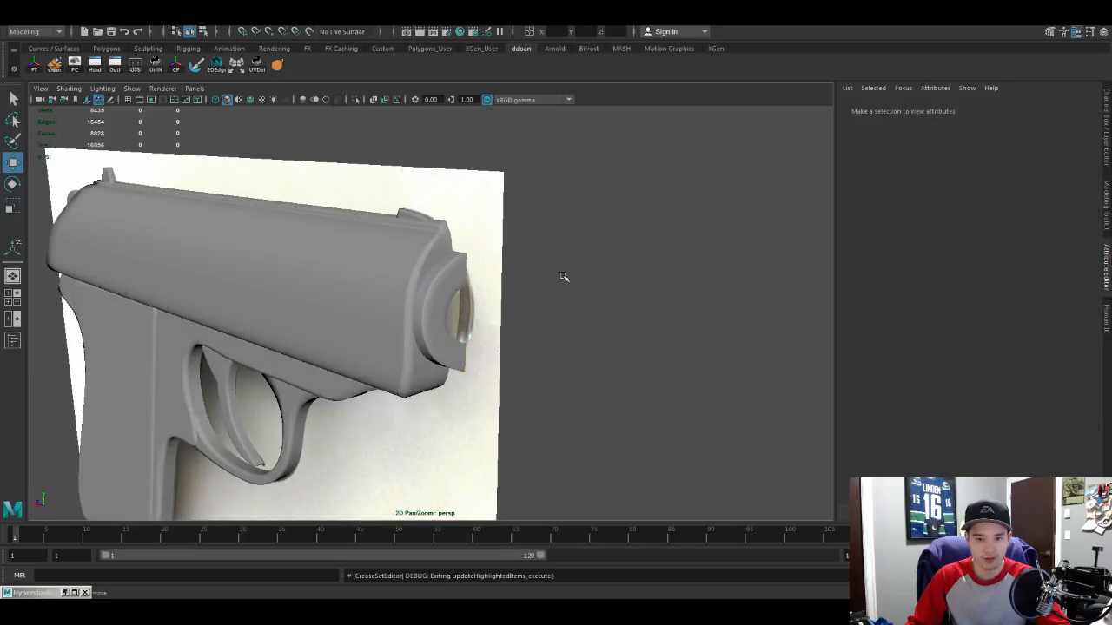
# Step: Create a new polygon cylinder and rotate it -90 degrees in X to lie along the barrel direction
pyautogui.press('g')
pyautogui.keyDown('alt'); pyautogui.moveTo(507, 282); pyautogui.dragTo(467, 308, button='right'); pyautogui.keyUp('alt')
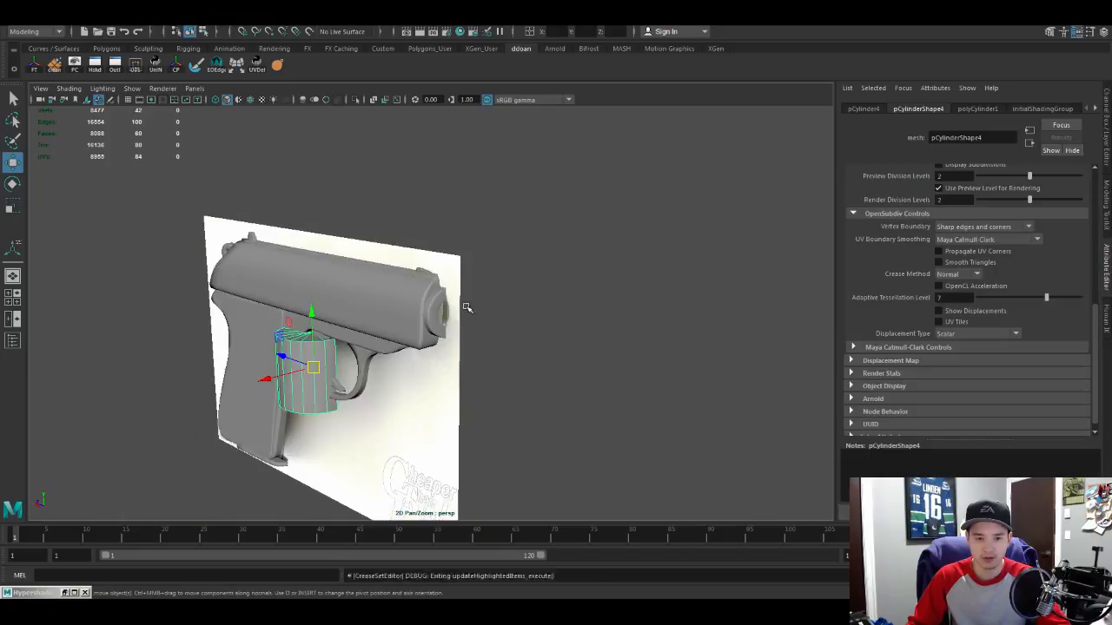
pyautogui.keyDown('alt'); pyautogui.moveTo(466, 308); pyautogui.dragTo(370, 336); pyautogui.keyUp('alt')
pyautogui.press('e')
pyautogui.moveTo(338, 303); pyautogui.dragTo(455, 310)
# Step: Move the new cylinder to the slide's muzzle end, at about 2.152 in Y and -4.738 in Z
pyautogui.press('w')
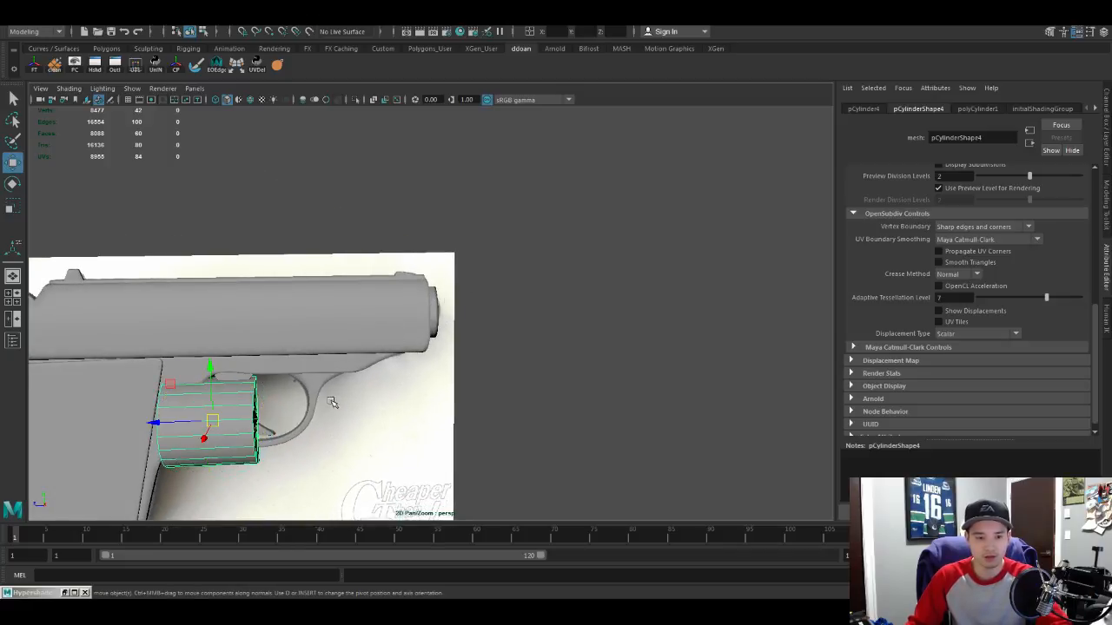
pyautogui.moveTo(159, 426); pyautogui.dragTo(376, 427)
pyautogui.moveTo(426, 382); pyautogui.dragTo(426, 332)
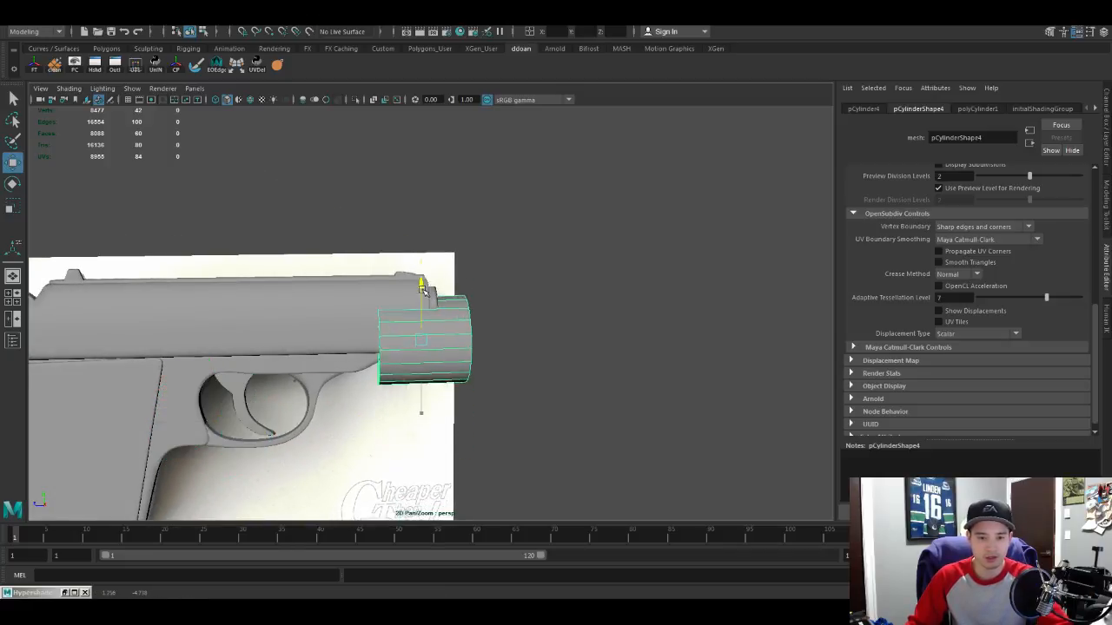
# Step: Change the new cylinder's UV boundary smoothing option
pyautogui.scroll(3, 340, 367)
pyautogui.keyDown('alt'); pyautogui.moveTo(339, 366); pyautogui.dragTo(601, 378); pyautogui.keyUp('alt')
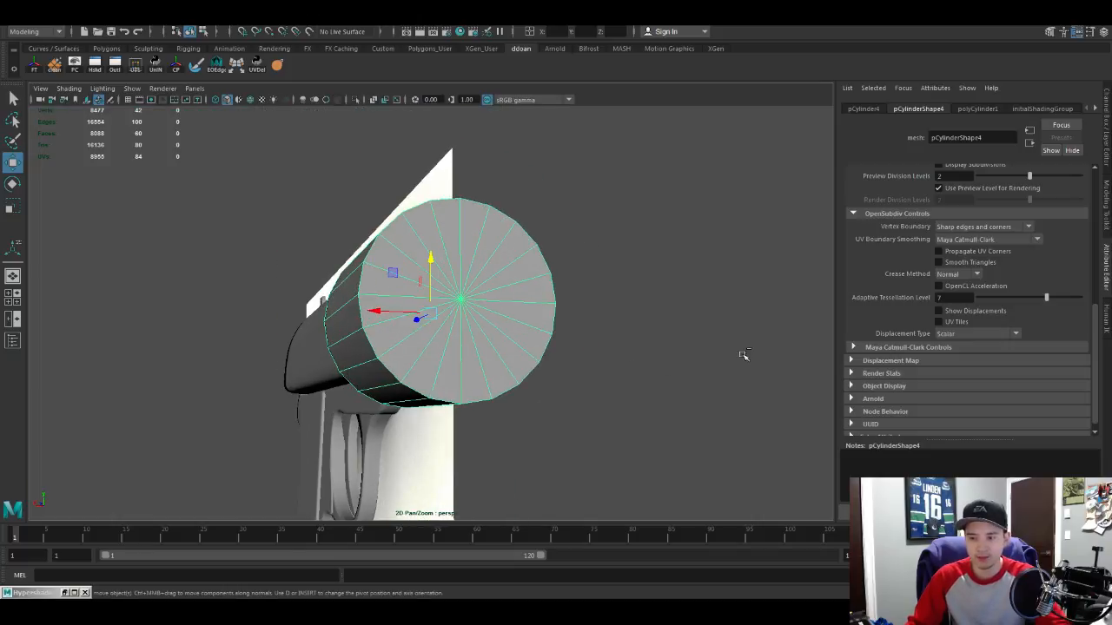
pyautogui.click(975, 237)
pyautogui.click(966, 261)
pyautogui.hotkey('ctrl', 'a')
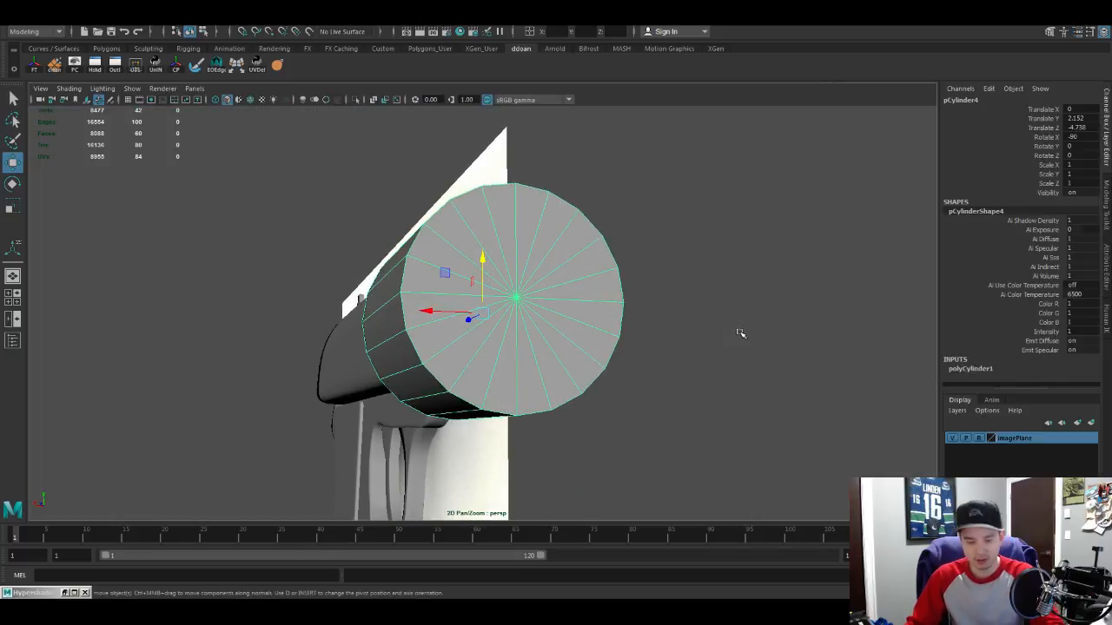
# Step: Set the new cylinder's axis subdivisions to 4
pyautogui.click(973, 369)
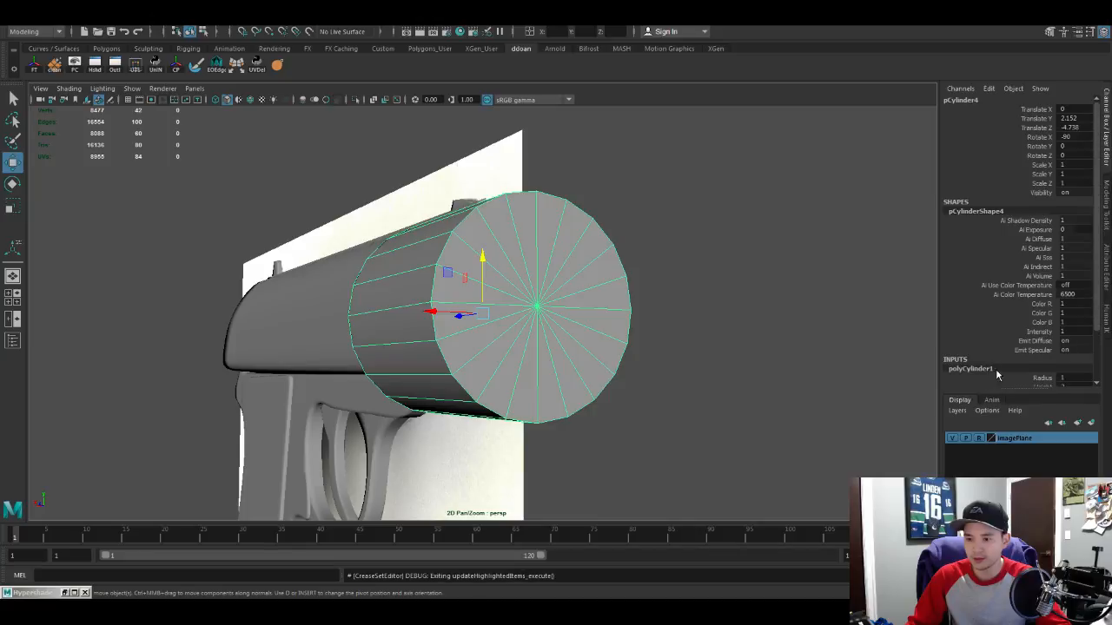
pyautogui.scroll(-2, 1060, 365)
pyautogui.write('4')
pyautogui.press('Return')
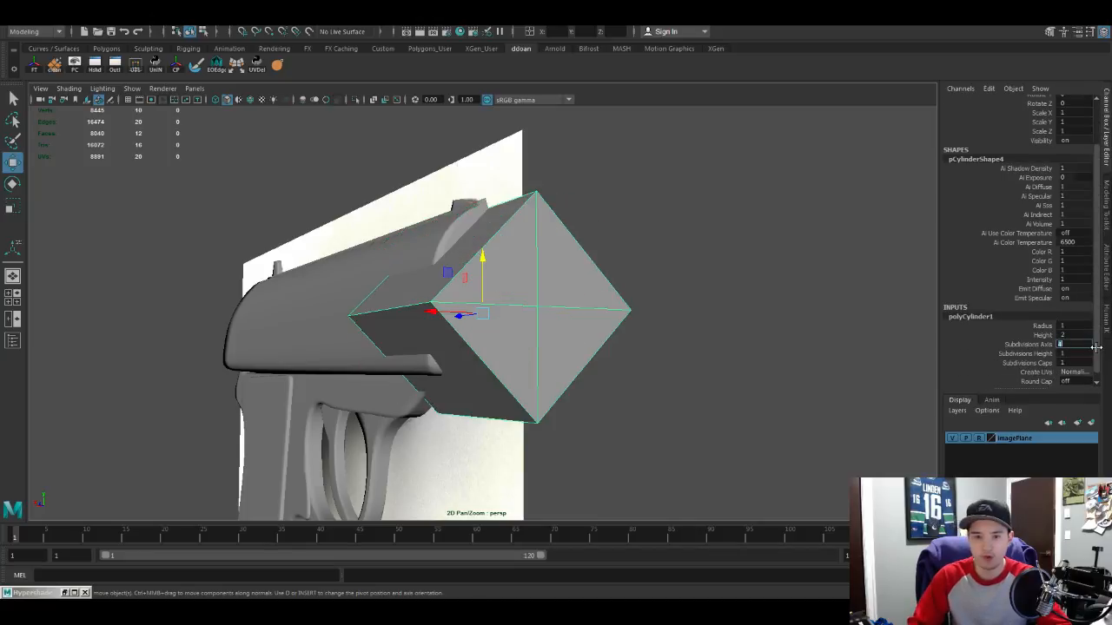
# Step: Preview the four-sided cylinder smoothed, return it to unsmoothed display and isolate it
pyautogui.keyDown('alt'); pyautogui.moveTo(492, 325); pyautogui.dragTo(541, 328); pyautogui.keyUp('alt')
pyautogui.press('3')
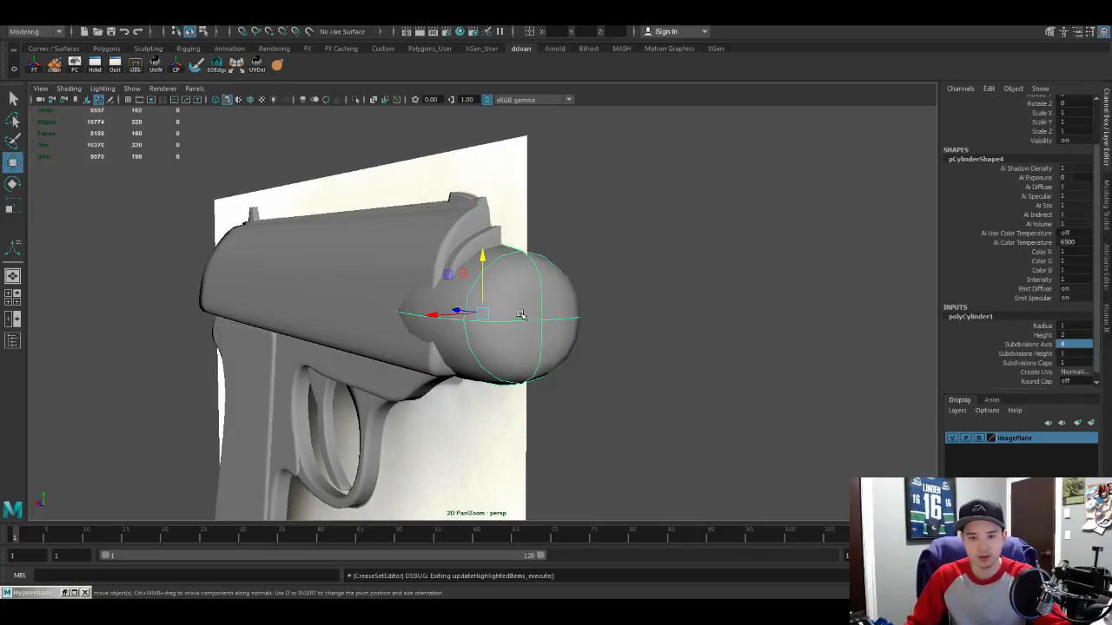
pyautogui.press('[')
pyautogui.press('1')
pyautogui.moveTo(581, 328)
pyautogui.keyDown('alt'); pyautogui.mouseDown()
pyautogui.moveTo(548, 327)
pyautogui.moveTo(572, 342)
pyautogui.mouseUp(); pyautogui.keyUp('alt')
pyautogui.hotkey('ctrl', '1')
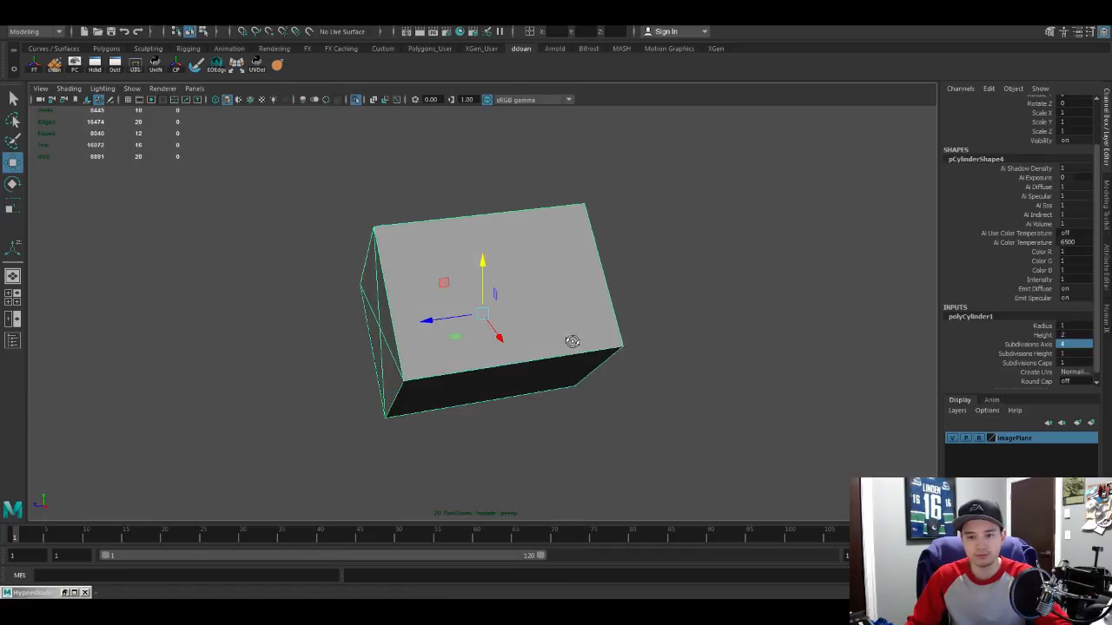
# Step: Select the edge loops around both ends of the four-sided cylinder and crease them
pyautogui.press('F10')
pyautogui.keyDown('alt'); pyautogui.moveTo(391, 318); pyautogui.dragTo(441, 284); pyautogui.keyUp('alt')
pyautogui.doubleClick(444, 281)
pyautogui.keyDown('alt'); pyautogui.moveTo(599, 321); pyautogui.dragTo(498, 300); pyautogui.keyUp('alt')
pyautogui.keyDown('shift'); pyautogui.doubleClick(489, 263); pyautogui.keyUp('shift')
pyautogui.moveTo(581, 308)
pyautogui.keyDown('alt'); pyautogui.mouseDown()
pyautogui.moveTo(563, 318)
pyautogui.moveTo(577, 319)
pyautogui.mouseUp(); pyautogui.keyUp('alt')
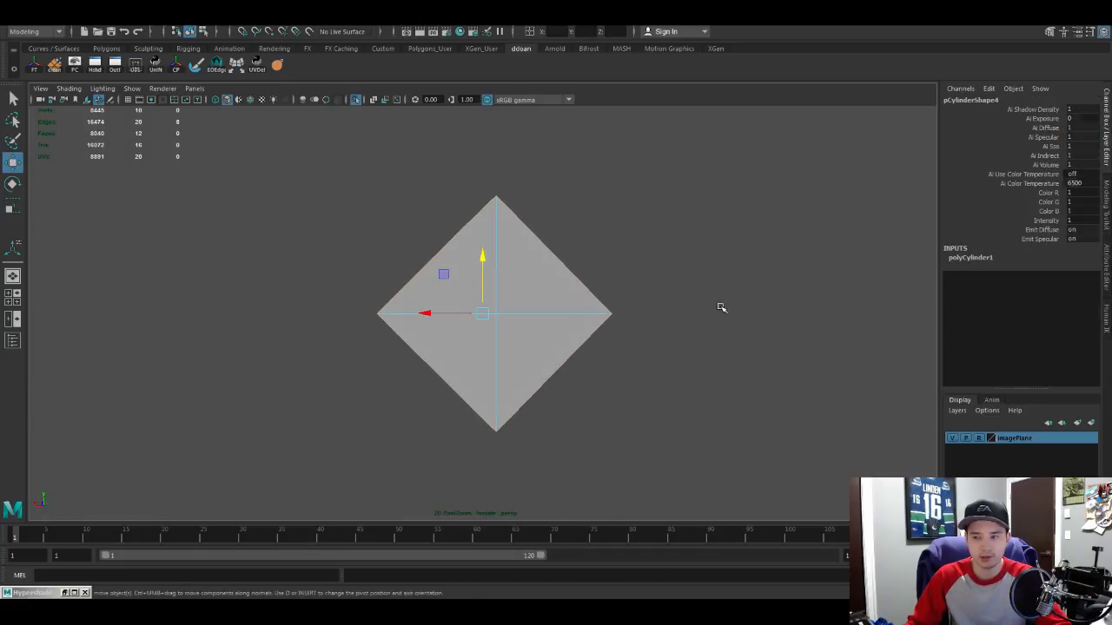
pyautogui.keyDown('alt'); pyautogui.moveTo(721, 307); pyautogui.dragTo(965, 345); pyautogui.keyUp('alt')
pyautogui.press('g')
pyautogui.keyDown('alt'); pyautogui.moveTo(596, 259); pyautogui.dragTo(554, 263); pyautogui.keyUp('alt')
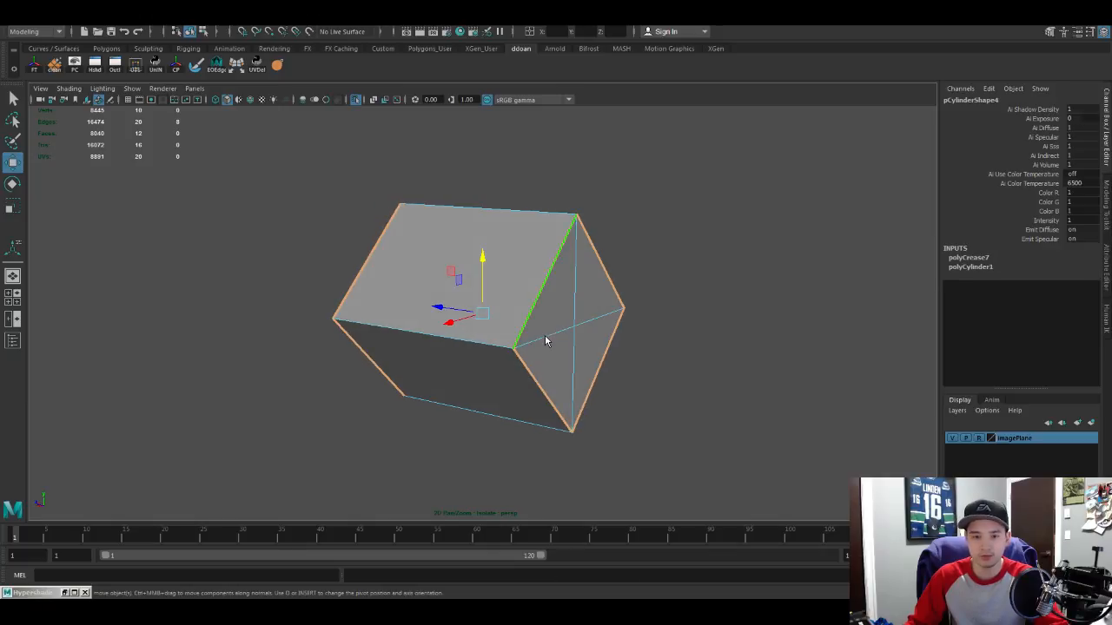
# Step: Return to object mode and preview the creased four-sided cylinder smoothed
pyautogui.press('F8')
pyautogui.keyDown('alt'); pyautogui.moveTo(546, 340); pyautogui.dragTo(537, 309); pyautogui.keyUp('alt')
pyautogui.scroll(2, 509, 333)
pyautogui.hotkey('alt', 'd')
pyautogui.hotkey('ctrl', 'z')
pyautogui.scroll(1, 521, 314)
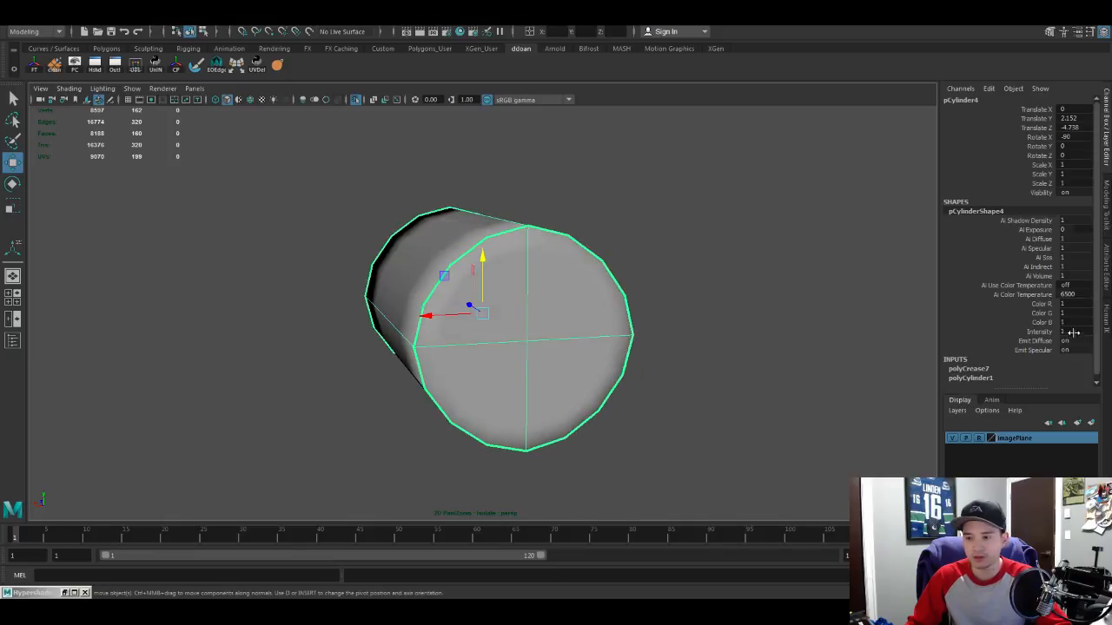
# Step: Set the creased test cylinder's axis subdivisions to 12
pyautogui.scroll(-1, 983, 375)
pyautogui.click(990, 365)
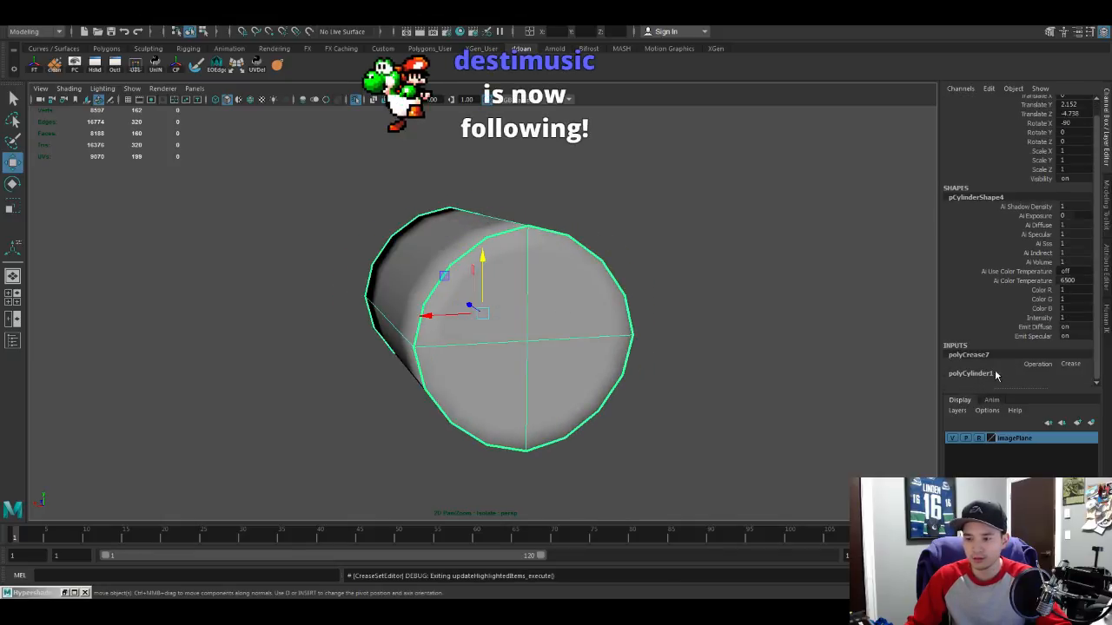
pyautogui.scroll(-3, 1042, 373)
pyautogui.doubleClick(1074, 340)
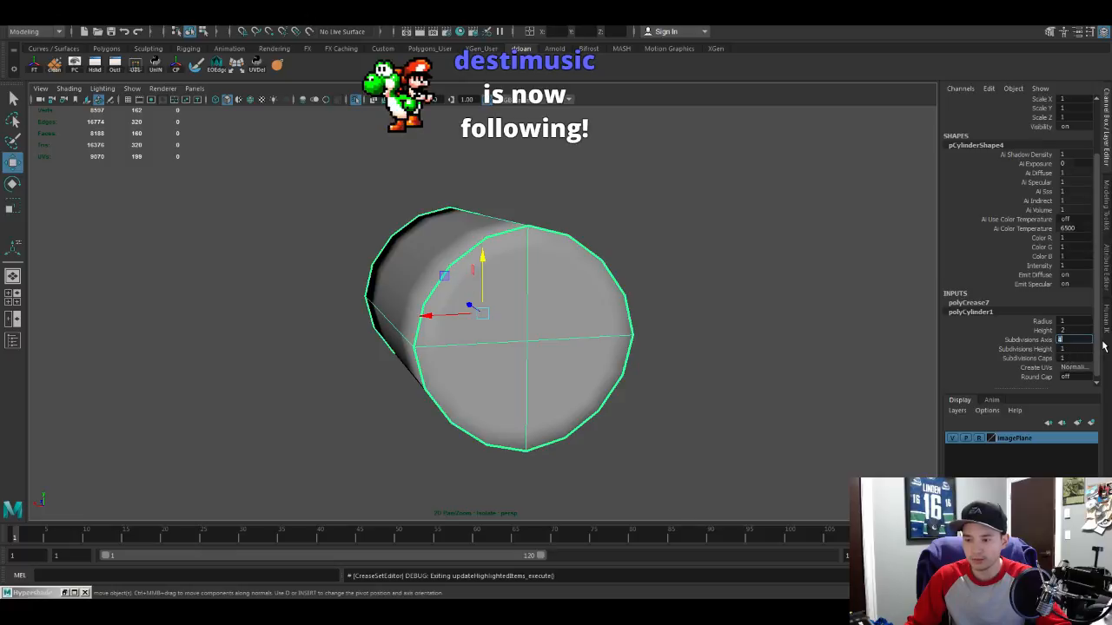
pyautogui.write('60')
pyautogui.press('Return')
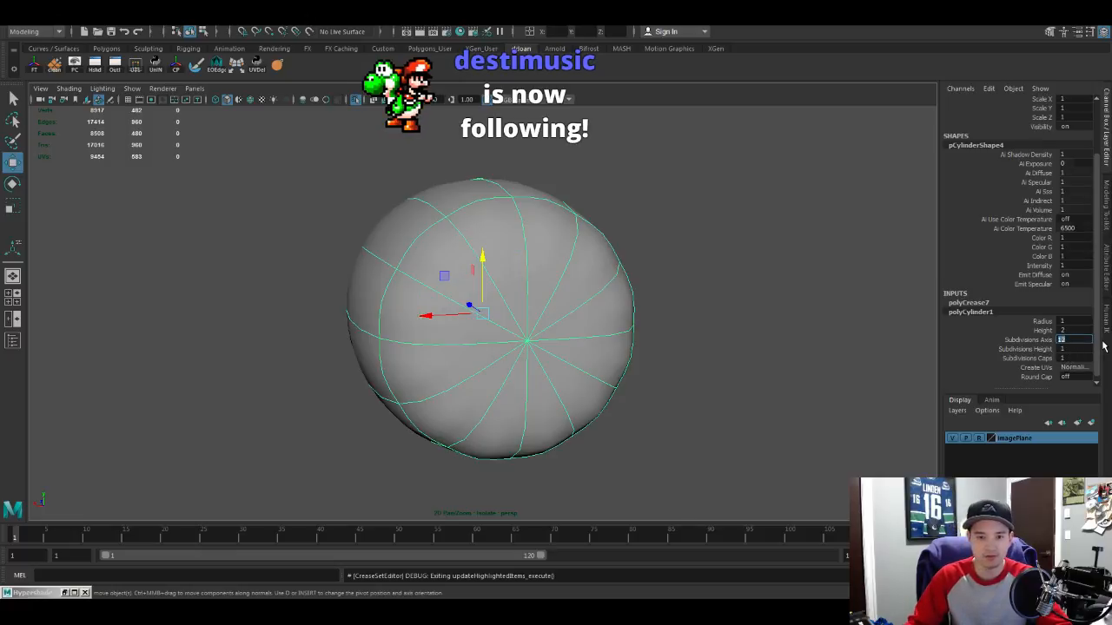
# Step: Return the twelve-sided cylinder to unsmoothed display and crease the edge loops around both of its ends
pyautogui.press('1')
pyautogui.keyDown('alt'); pyautogui.moveTo(486, 318); pyautogui.dragTo(647, 340); pyautogui.keyUp('alt')
pyautogui.moveTo(573, 218); pyautogui.dragTo(569, 189, button='right')
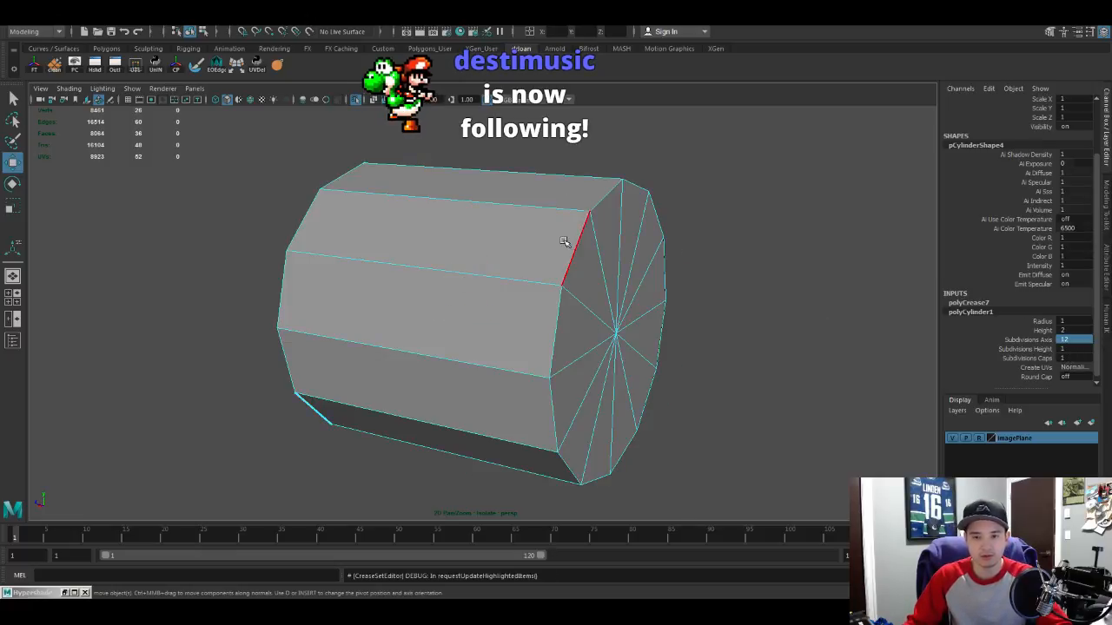
pyautogui.doubleClick(562, 251)
pyautogui.keyDown('alt'); pyautogui.moveTo(561, 252); pyautogui.dragTo(702, 257); pyautogui.keyUp('alt')
pyautogui.keyDown('shift'); pyautogui.doubleClick(400, 242); pyautogui.keyUp('shift')
pyautogui.keyDown('alt'); pyautogui.moveTo(530, 269); pyautogui.dragTo(451, 276); pyautogui.keyUp('alt')
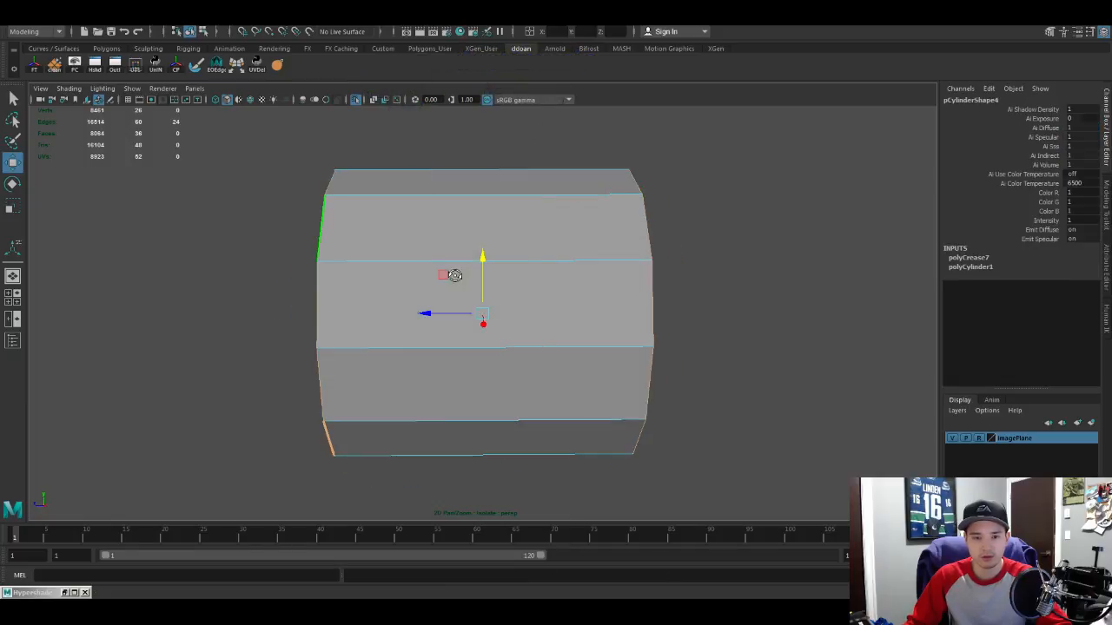
pyautogui.press('g')
pyautogui.keyDown('alt'); pyautogui.moveTo(660, 236); pyautogui.dragTo(594, 235); pyautogui.keyUp('alt')
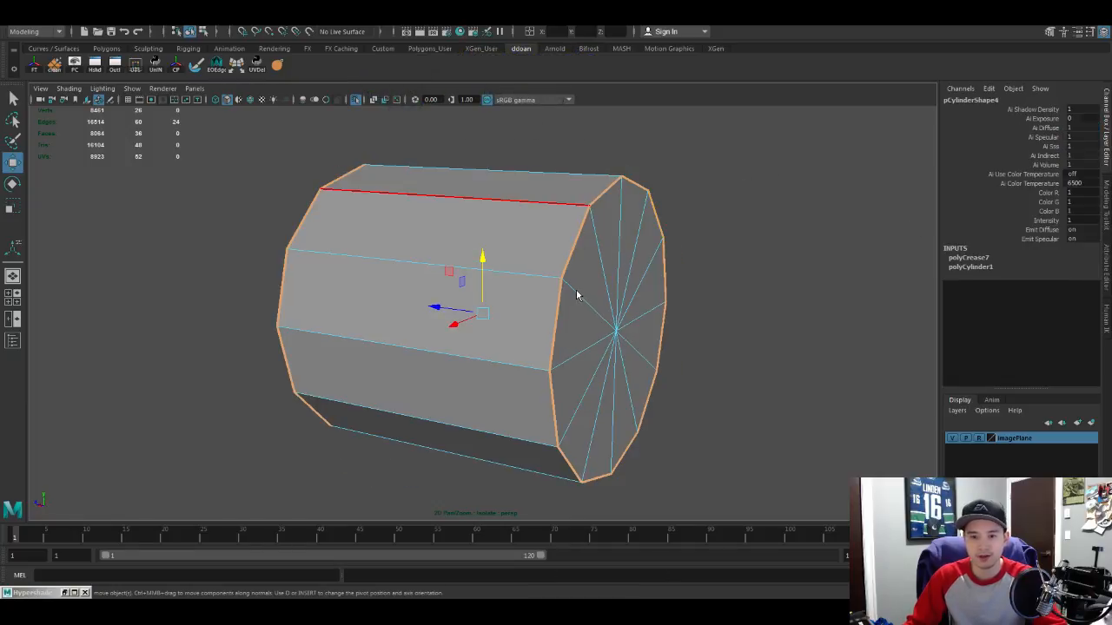
# Step: Preview the twelve-sided cylinder smoothed and inspect its roundness from several angles
pyautogui.moveTo(579, 293); pyautogui.dragTo(657, 281, button='right')
pyautogui.press('3')
pyautogui.keyDown('alt'); pyautogui.moveTo(658, 280); pyautogui.dragTo(618, 278); pyautogui.keyUp('alt')
pyautogui.click(684, 252)
pyautogui.keyDown('alt'); pyautogui.moveTo(685, 253); pyautogui.dragTo(553, 270); pyautogui.keyUp('alt')
pyautogui.click(569, 247)
# Step: Try deleting the faces of one half of the smoothed twelve-sided cylinder, and undo the deletion
pyautogui.press('F11')
pyautogui.moveTo(699, 165); pyautogui.dragTo(519, 496)
pyautogui.press('Delete')
pyautogui.keyDown('alt'); pyautogui.moveTo(571, 417); pyautogui.dragTo(546, 347); pyautogui.keyUp('alt')
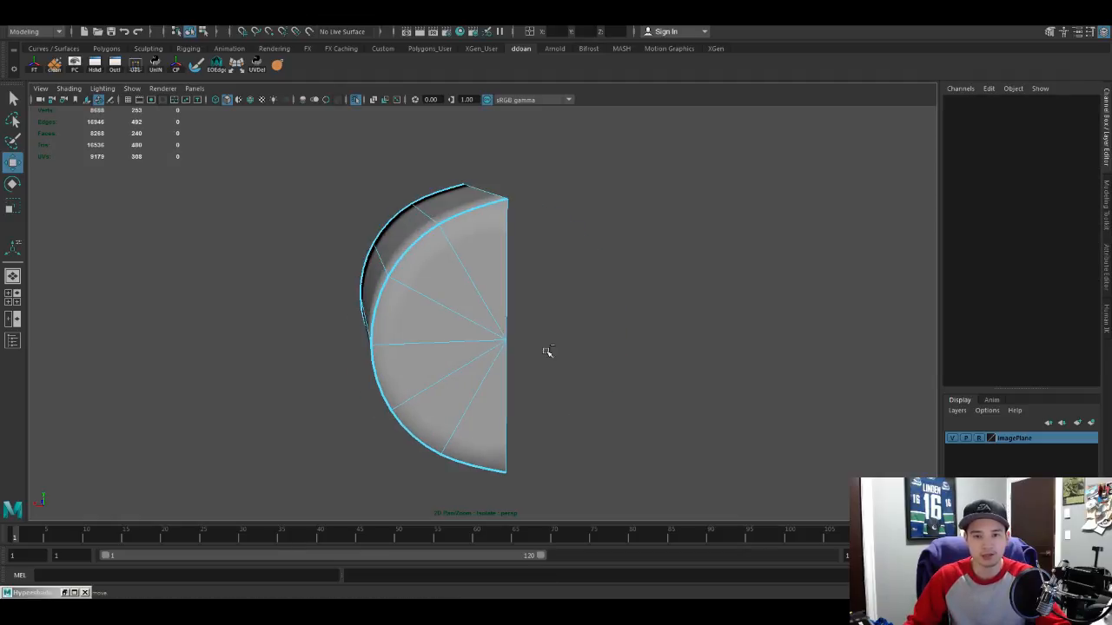
pyautogui.hotkey('ctrl', 'z')
# Step: Delete the whole twelve-sided test cylinder and the existing muzzle ring at the slide's front
pyautogui.press('F8')
pyautogui.keyDown('alt'); pyautogui.moveTo(491, 295); pyautogui.dragTo(628, 362); pyautogui.keyUp('alt')
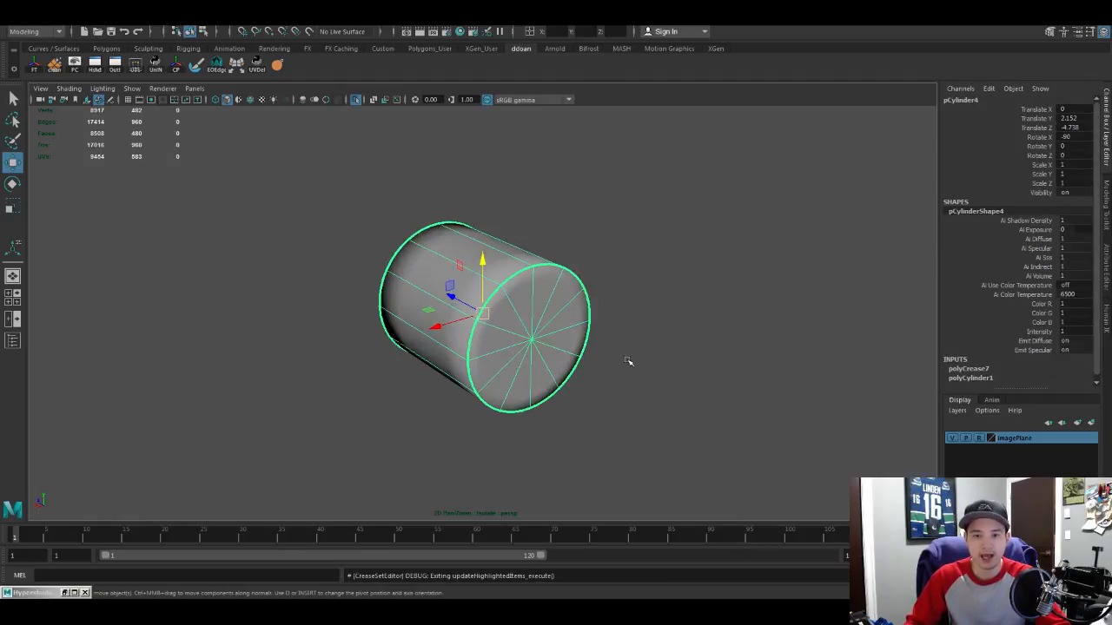
pyautogui.press('Delete')
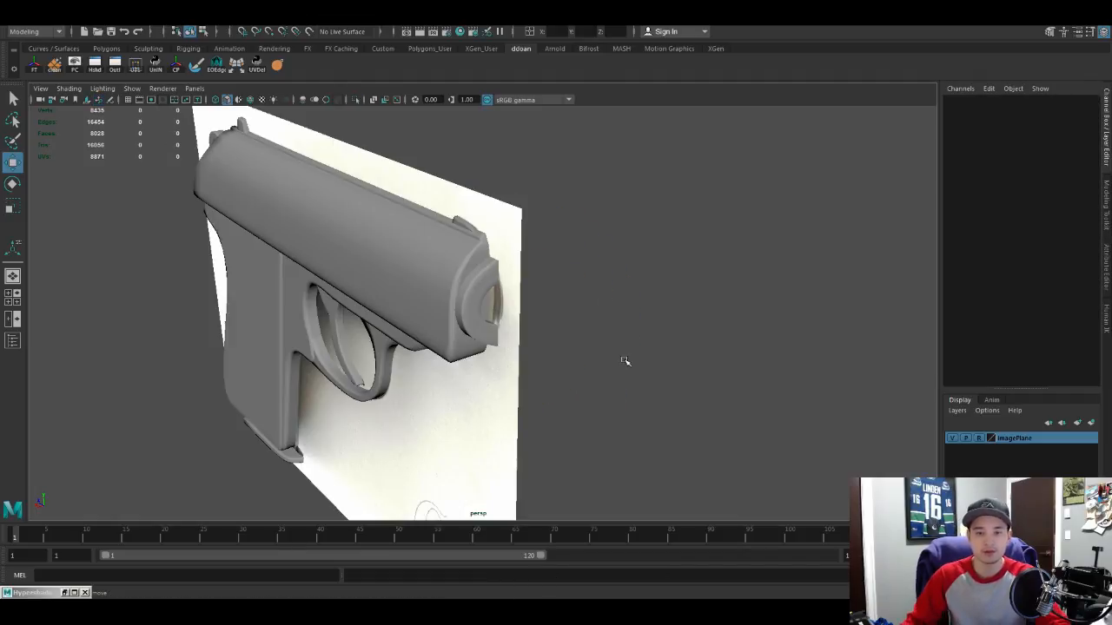
pyautogui.keyDown('alt'); pyautogui.moveTo(625, 361); pyautogui.dragTo(660, 361); pyautogui.keyUp('alt')
pyautogui.click(479, 271)
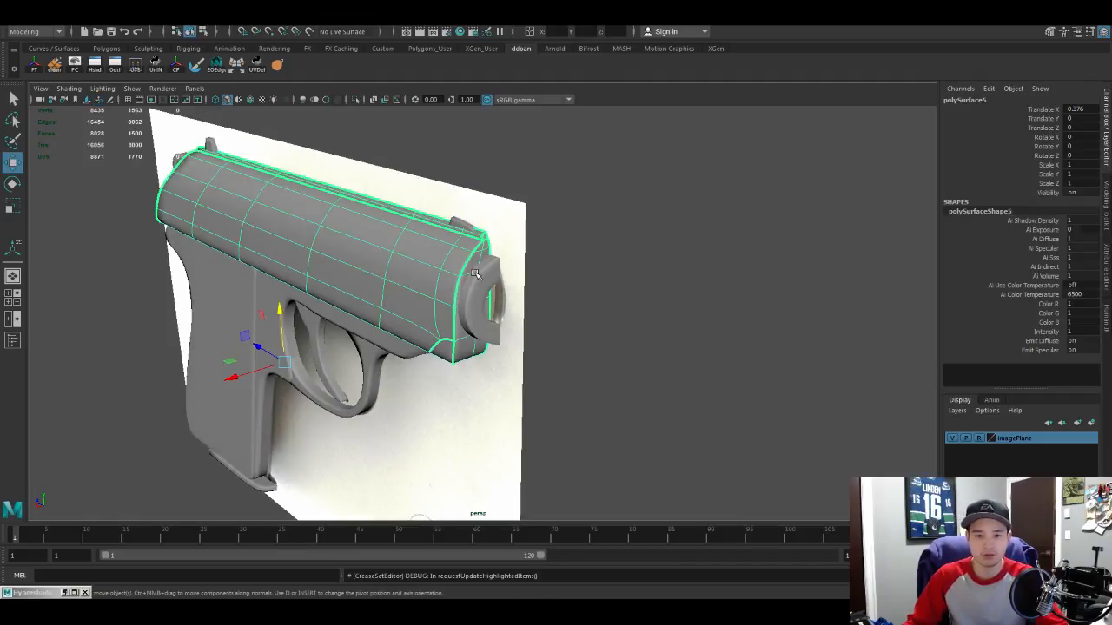
pyautogui.click(486, 275)
pyautogui.hotkey('ctrl', 'z')
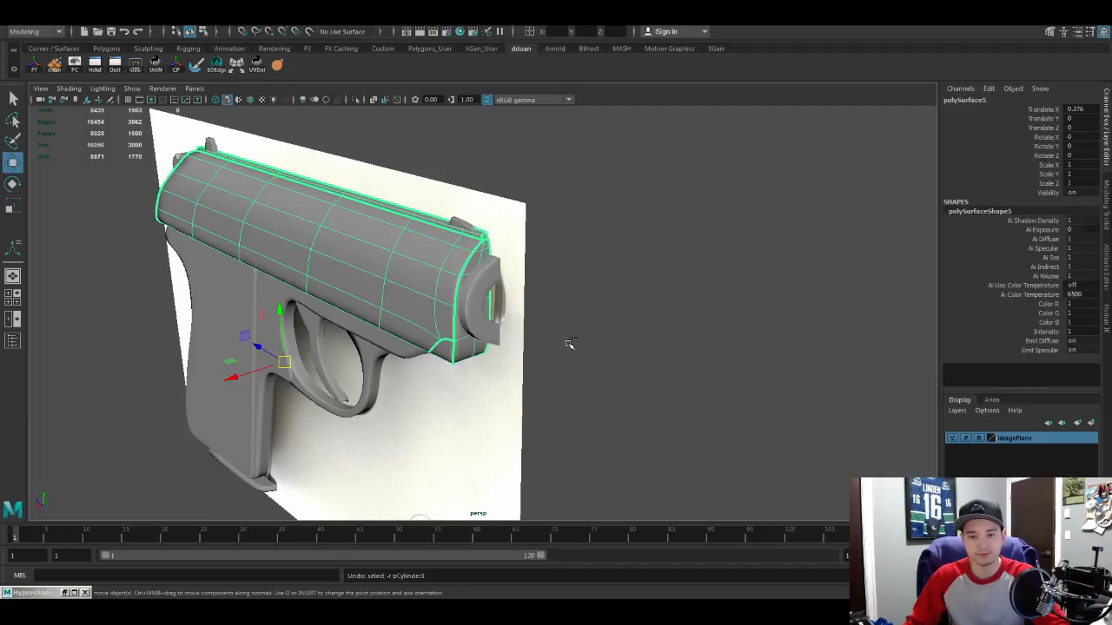
pyautogui.click(567, 337)
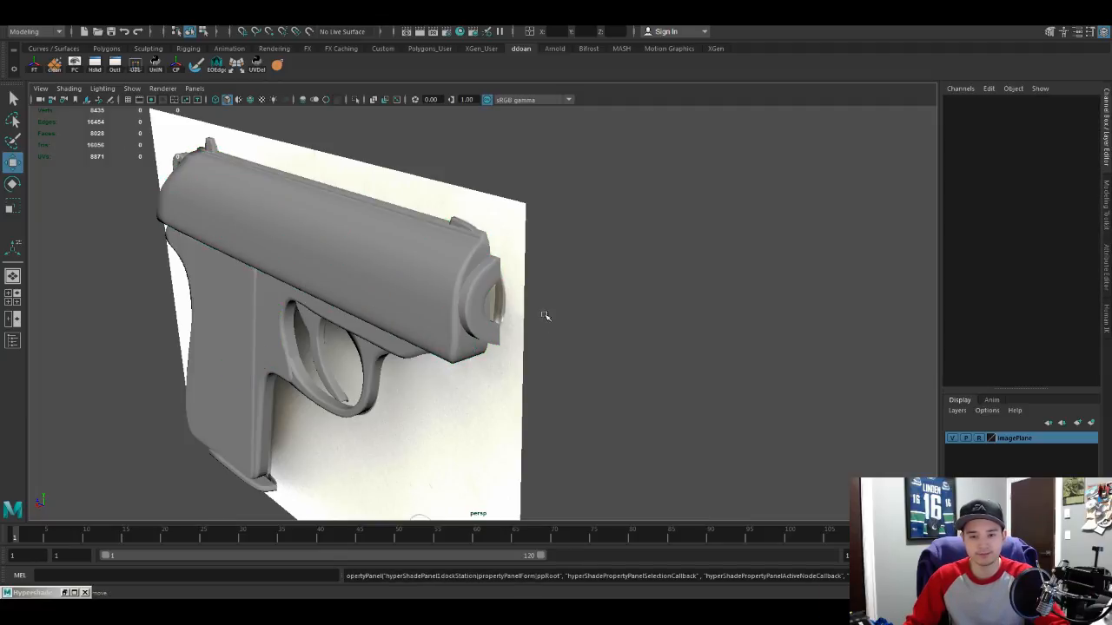
pyautogui.click(480, 276)
pyautogui.press('Delete')
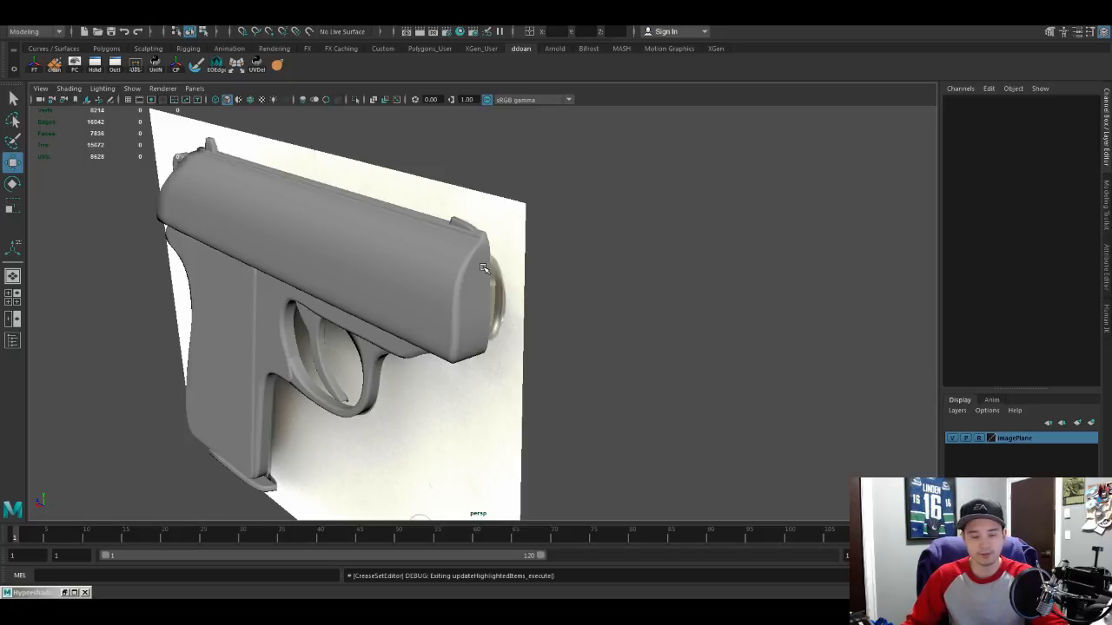
# Step: Create a new polygon cylinder and rotate it -90 degrees about X so it lies along the barrel
pyautogui.press('4')
pyautogui.keyDown('alt'); pyautogui.moveTo(493, 280); pyautogui.dragTo(551, 306); pyautogui.keyUp('alt')
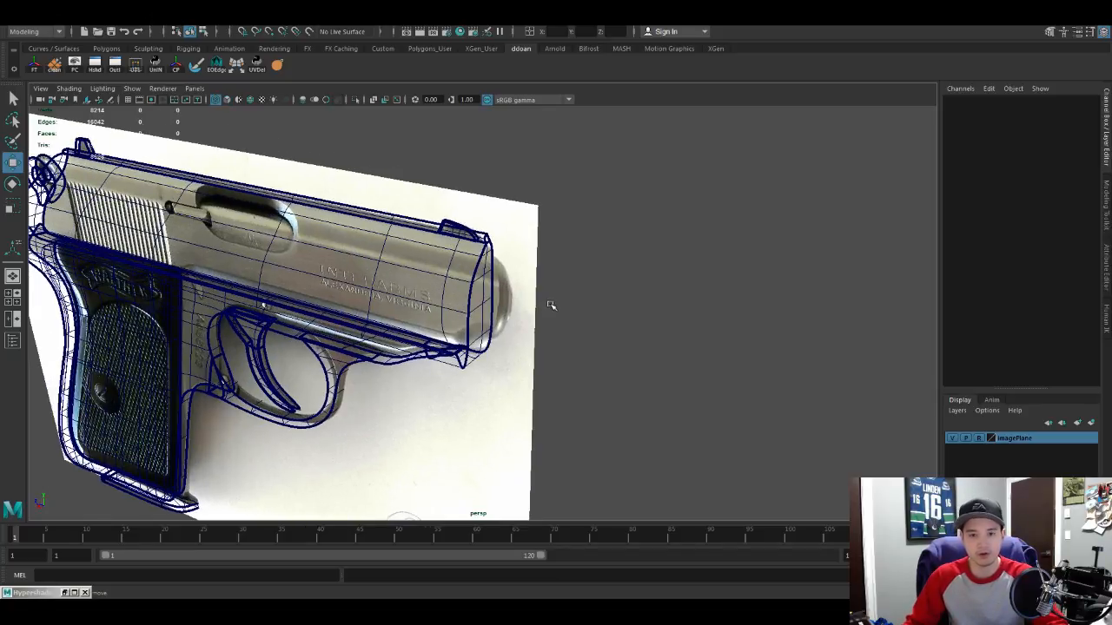
pyautogui.press('5')
pyautogui.keyDown('alt'); pyautogui.moveTo(556, 310); pyautogui.dragTo(620, 296, button='right'); pyautogui.keyUp('alt')
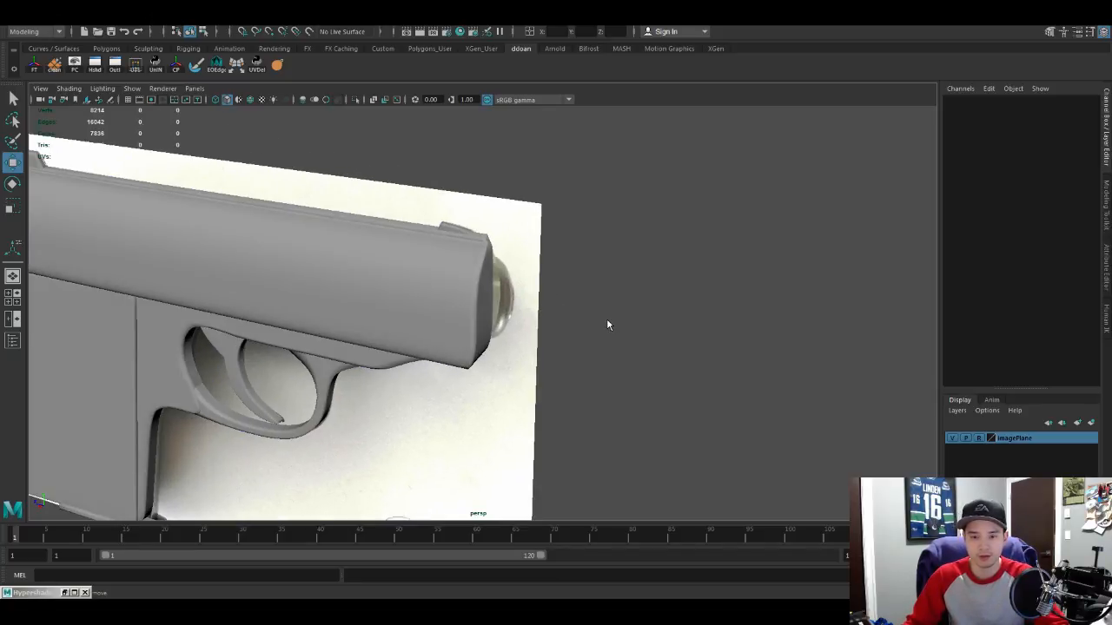
pyautogui.keyDown('shift'); pyautogui.moveTo(551, 287); pyautogui.dragTo(330, 342, button='right'); pyautogui.keyUp('shift')
pyautogui.press('e')
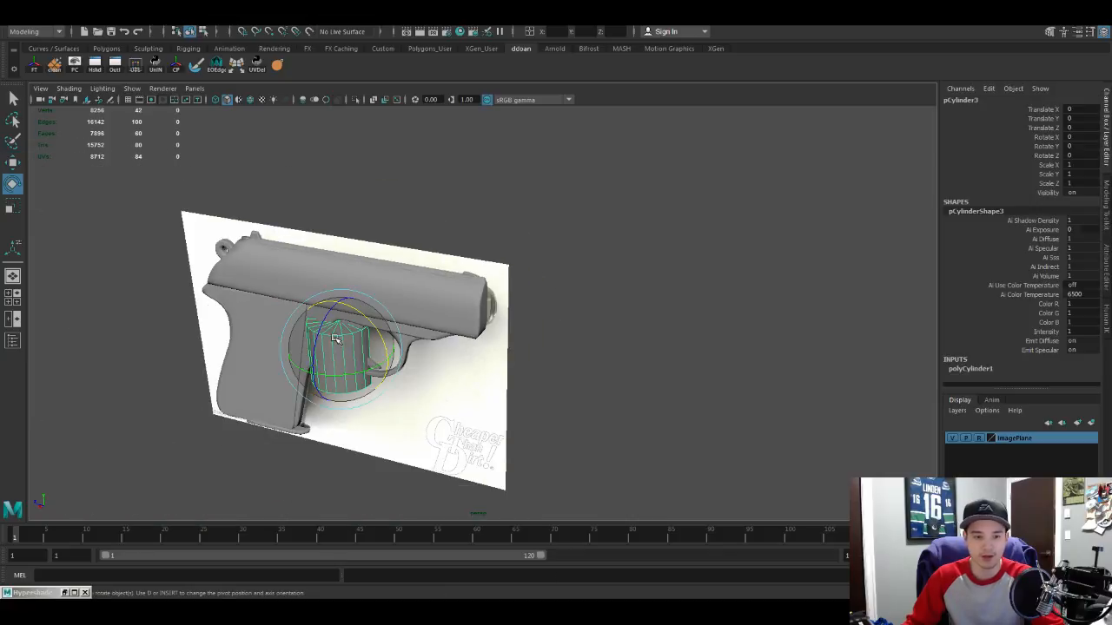
pyautogui.moveTo(364, 315); pyautogui.dragTo(426, 369)
# Step: Move the new cylinder to the slide's front, at Translate Y 2.135 and Translate Z -4.518
pyautogui.press('w')
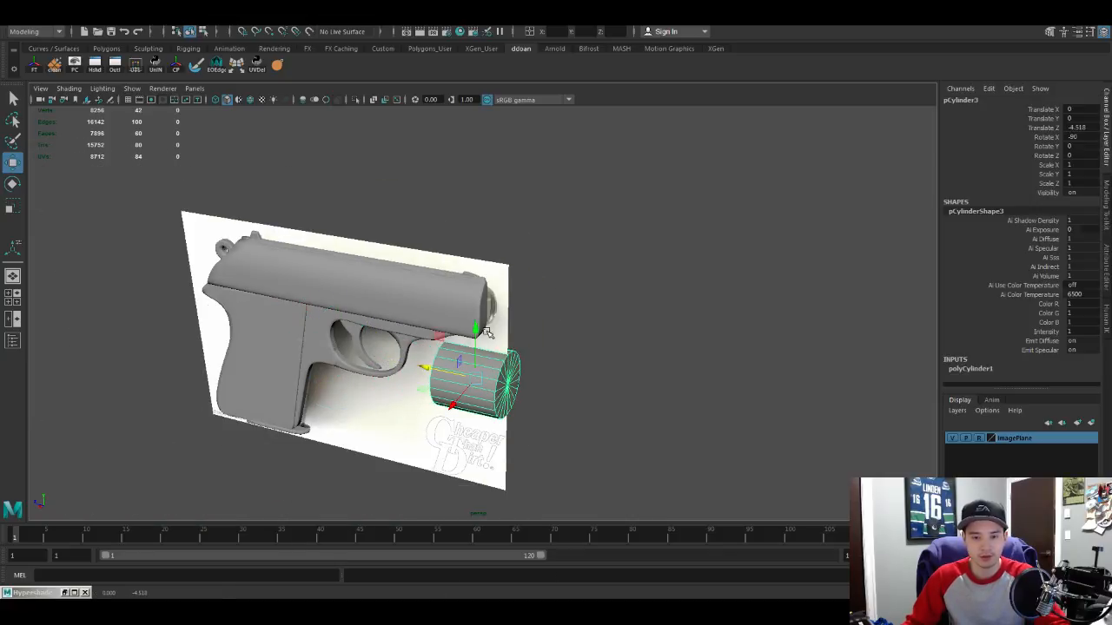
pyautogui.moveTo(476, 330); pyautogui.dragTo(475, 265)
pyautogui.press('f')
pyautogui.keyDown('alt'); pyautogui.moveTo(579, 356); pyautogui.dragTo(527, 344); pyautogui.keyUp('alt')
pyautogui.keyDown('alt'); pyautogui.moveTo(526, 344); pyautogui.dragTo(580, 344, button='right'); pyautogui.keyUp('alt')
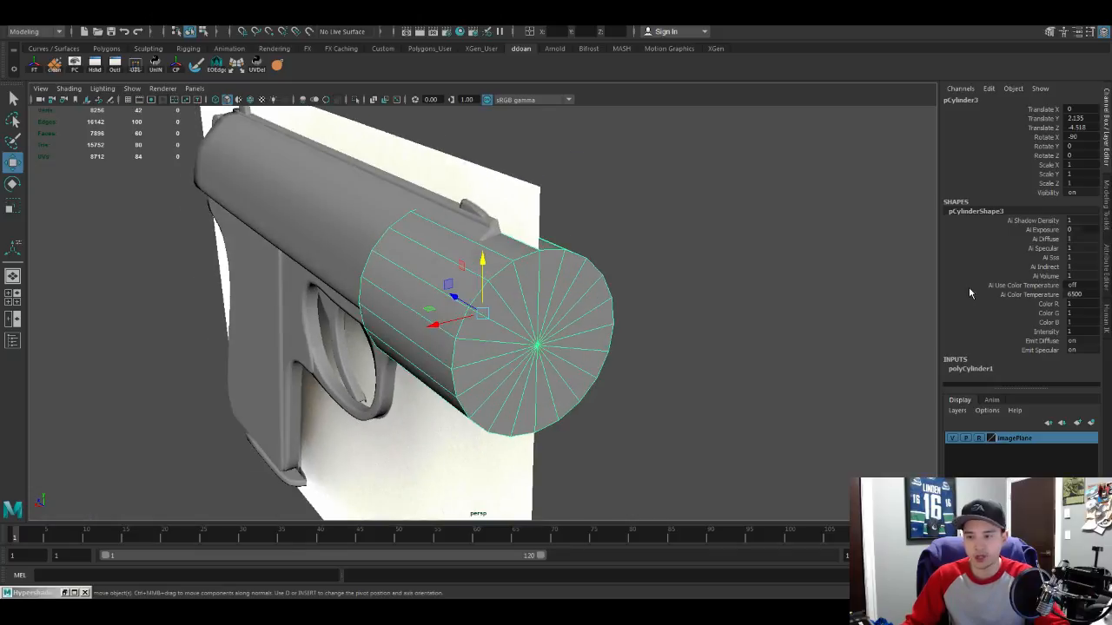
# Step: Set the new cylinder's axis subdivisions to 8 and briefly preview it smoothed
pyautogui.click(1004, 370)
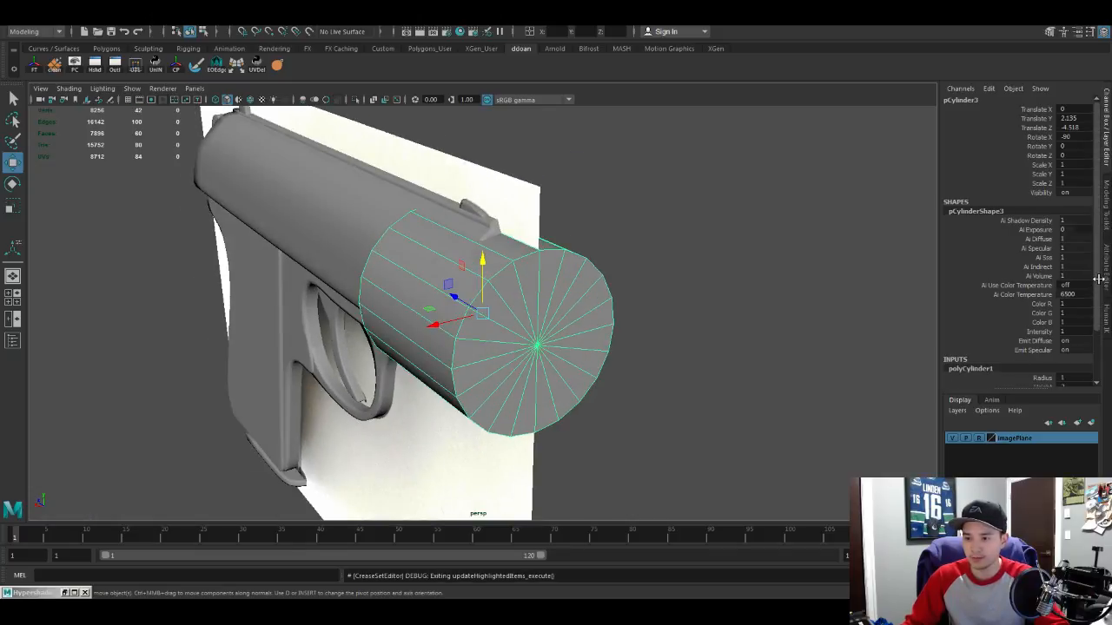
pyautogui.scroll(-3, 1054, 326)
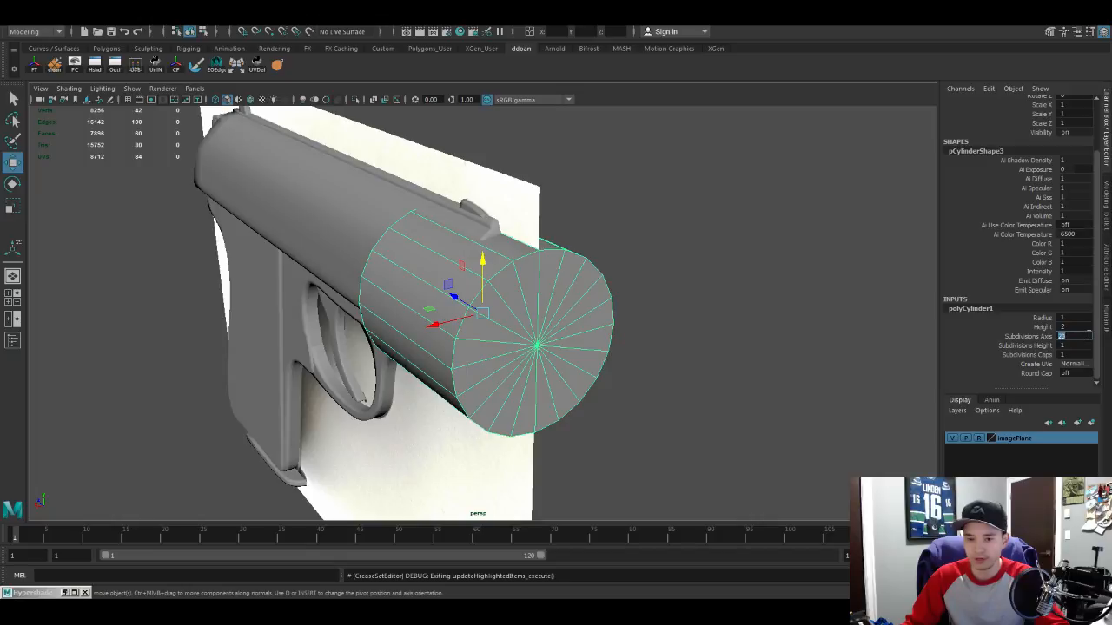
pyautogui.press('Return')
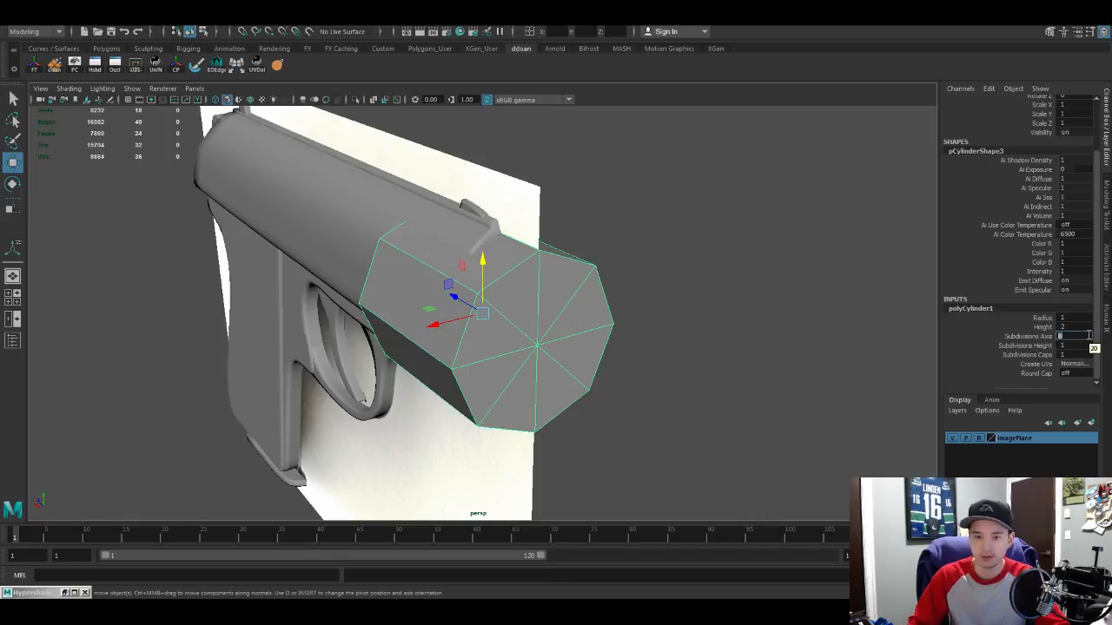
pyautogui.keyDown('alt'); pyautogui.moveTo(272, 228); pyautogui.dragTo(561, 334); pyautogui.keyUp('alt')
pyautogui.press('3')
pyautogui.press('1')
# Step: Select the edge loops around both ends of the eight-sided cylinder and crease them
pyautogui.moveTo(562, 334); pyautogui.dragTo(564, 276, button='right')
pyautogui.click(564, 272)
pyautogui.doubleClick(565, 273)
pyautogui.keyDown('alt'); pyautogui.moveTo(565, 273); pyautogui.dragTo(410, 278); pyautogui.keyUp('alt')
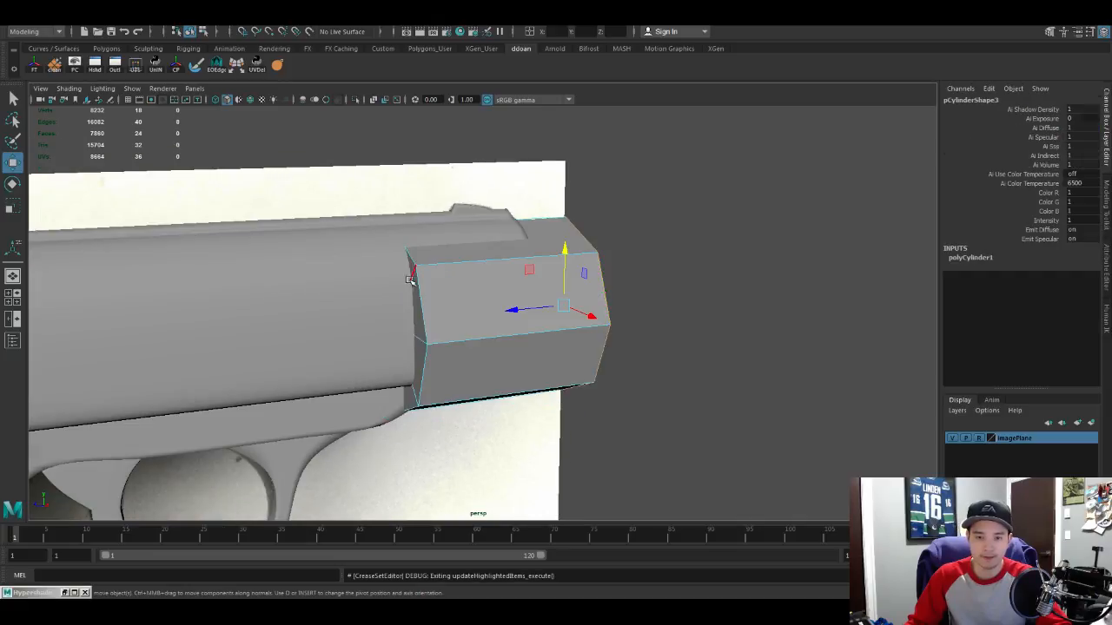
pyautogui.keyDown('shift'); pyautogui.doubleClick(420, 281); pyautogui.keyUp('shift')
pyautogui.press('g')
pyautogui.keyDown('alt'); pyautogui.moveTo(597, 267); pyautogui.dragTo(506, 325); pyautogui.keyUp('alt')
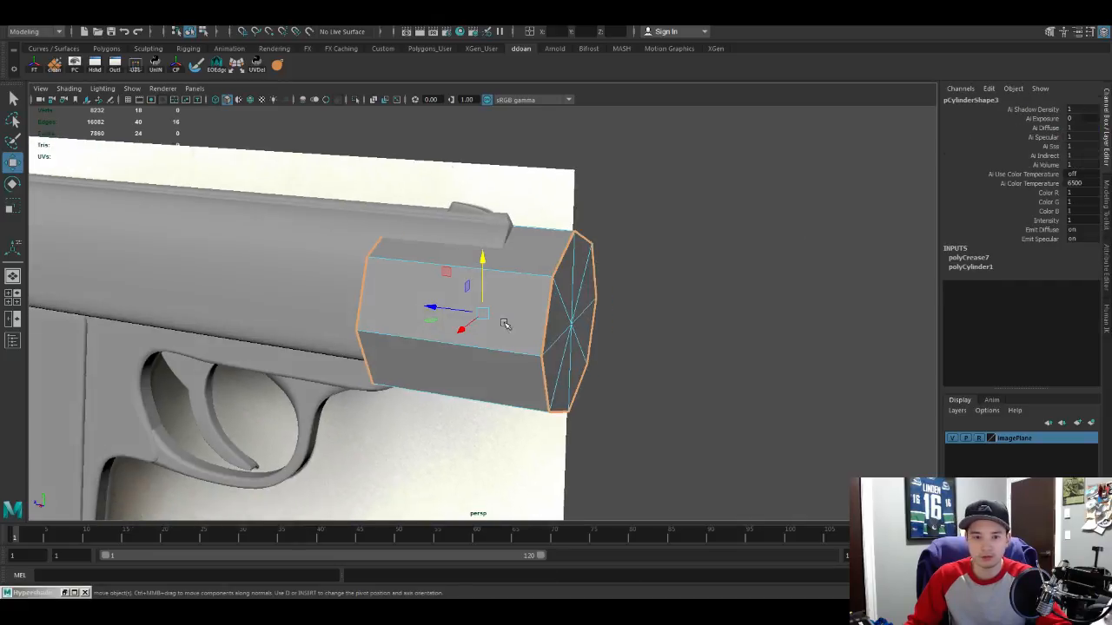
# Step: Return to object mode and display the creased eight-sided cylinder smoothed against the slide
pyautogui.scroll(2, 521, 300)
pyautogui.press('F8')
pyautogui.press('3')
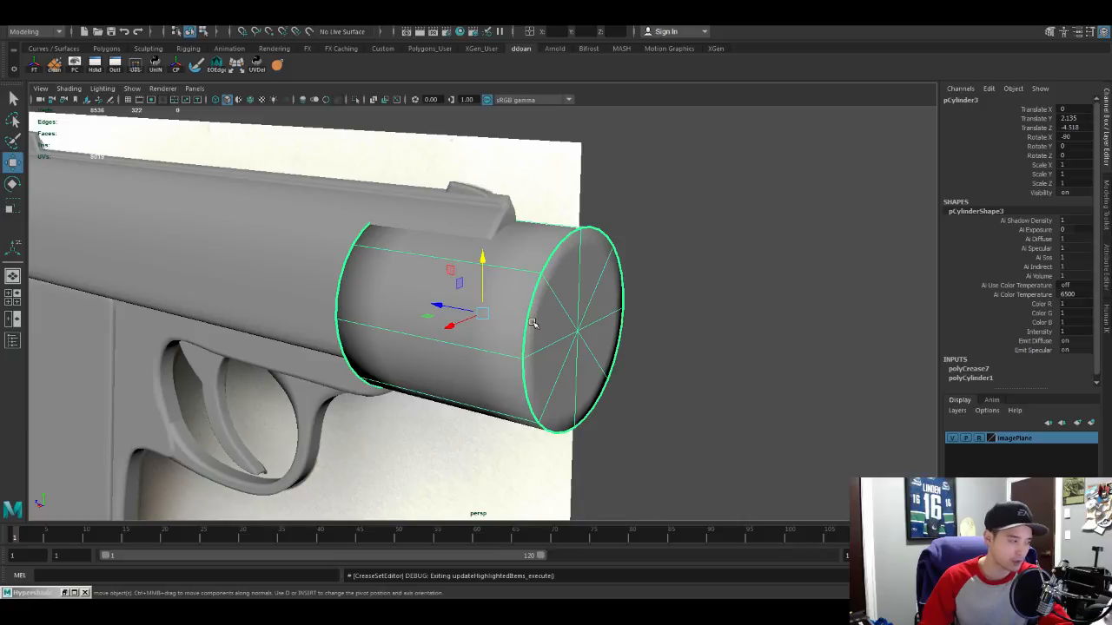
pyautogui.keyDown('alt'); pyautogui.moveTo(533, 323); pyautogui.dragTo(591, 327); pyautogui.keyUp('alt')
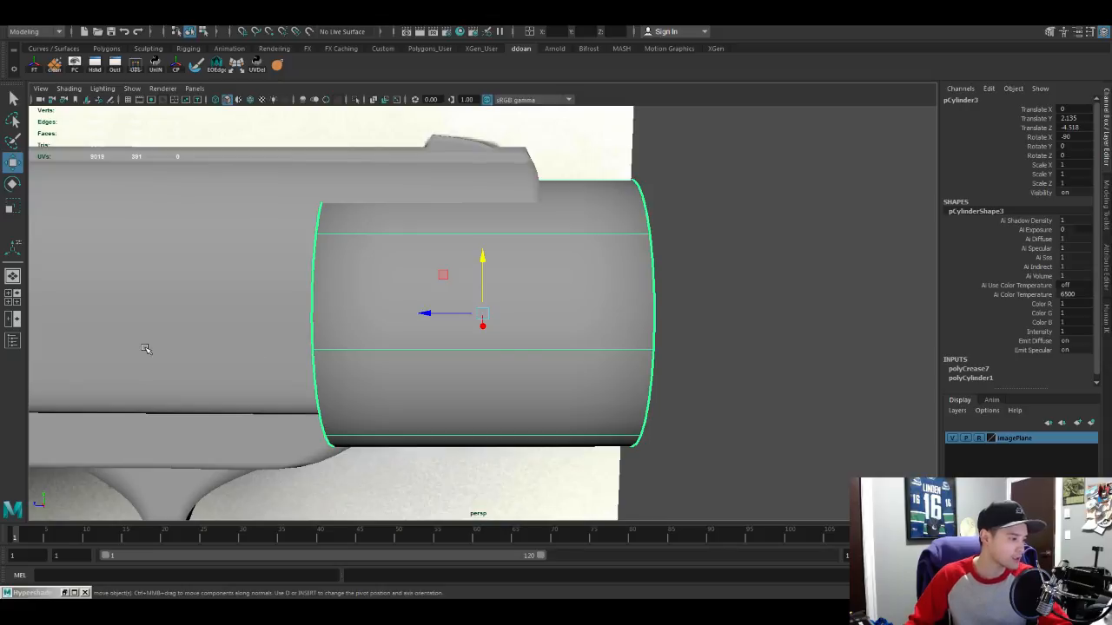
pyautogui.keyDown('alt'); pyautogui.moveTo(866, 390); pyautogui.dragTo(612, 356); pyautogui.keyUp('alt')
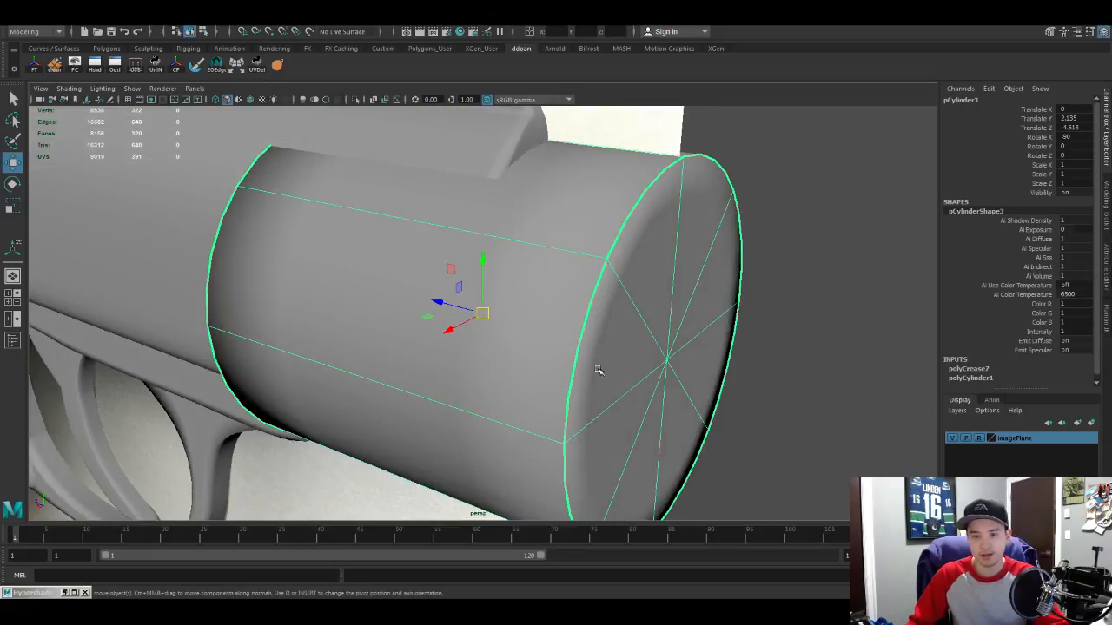
pyautogui.keyDown('alt'); pyautogui.moveTo(598, 370); pyautogui.dragTo(522, 365, button='right'); pyautogui.keyUp('alt')
pyautogui.keyDown('alt'); pyautogui.moveTo(521, 365); pyautogui.dragTo(602, 365); pyautogui.keyUp('alt')
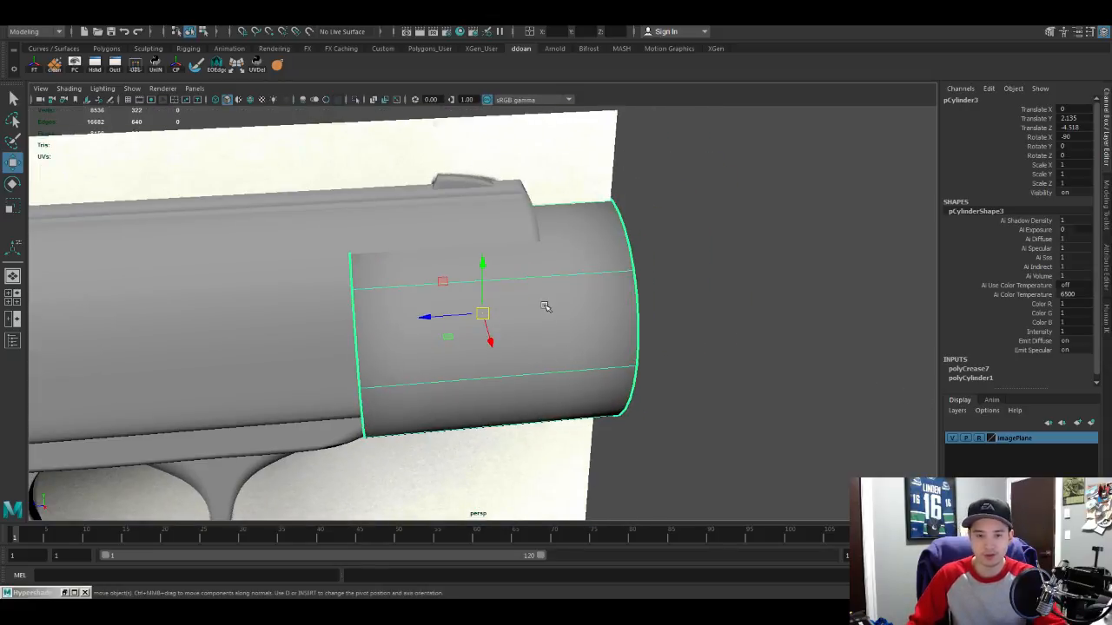
# Step: Scale the cylinder uniformly to 0.599 and raise it to Translate Y 2.49 to fit the slide's front
pyautogui.press('r')
pyautogui.moveTo(482, 314); pyautogui.dragTo(451, 318)
pyautogui.moveTo(452, 318)
pyautogui.keyDown('alt'); pyautogui.mouseDown()
pyautogui.moveTo(484, 318)
pyautogui.moveTo(470, 319)
pyautogui.mouseUp(); pyautogui.keyUp('alt')
pyautogui.press('w')
pyautogui.moveTo(483, 263); pyautogui.dragTo(483, 232)
pyautogui.moveTo(489, 309)
pyautogui.keyDown('alt'); pyautogui.mouseDown()
pyautogui.moveTo(487, 283)
pyautogui.moveTo(448, 292)
pyautogui.moveTo(484, 316)
pyautogui.moveTo(499, 313)
pyautogui.mouseUp(); pyautogui.keyUp('alt')
pyautogui.press('r')
pyautogui.press('w')
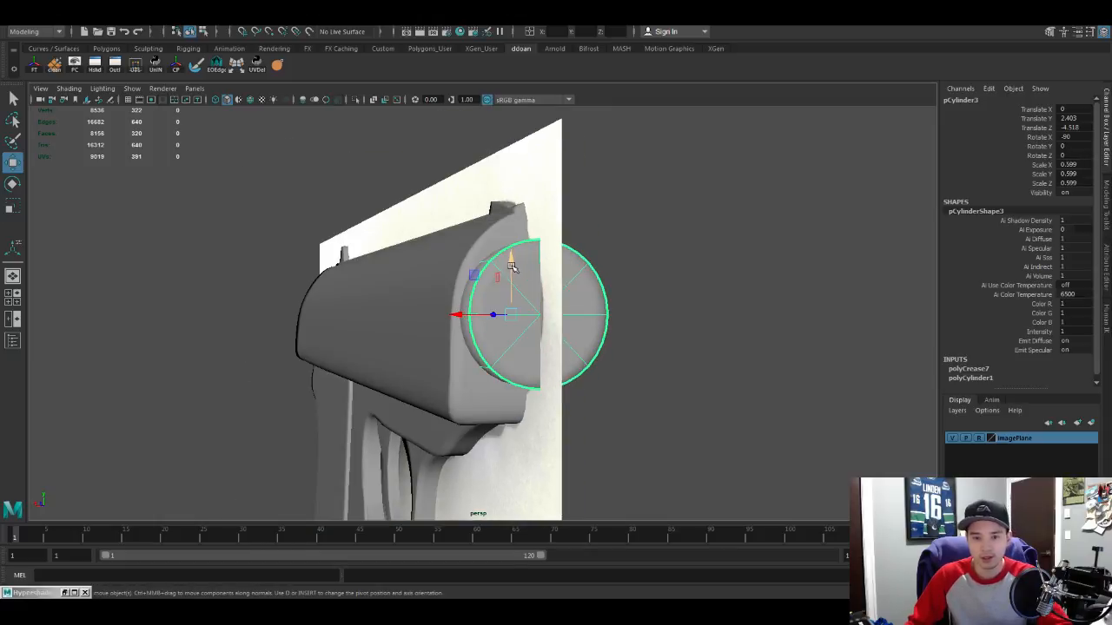
pyautogui.moveTo(511, 262); pyautogui.dragTo(512, 251)
# Step: Isolate the cylinder and delete the faces of its rear end cap
pyautogui.keyDown('alt'); pyautogui.moveTo(526, 308); pyautogui.dragTo(611, 373); pyautogui.keyUp('alt')
pyautogui.keyDown('alt'); pyautogui.moveTo(561, 333); pyautogui.dragTo(421, 227); pyautogui.keyUp('alt')
pyautogui.hotkey('ctrl', '1')
pyautogui.press('f')
pyautogui.moveTo(423, 255); pyautogui.dragTo(431, 289, button='right')
pyautogui.keyDown('alt'); pyautogui.moveTo(457, 288); pyautogui.dragTo(356, 248); pyautogui.keyUp('alt')
pyautogui.moveTo(330, 139); pyautogui.dragTo(489, 472)
pyautogui.keyDown('ctrl'); pyautogui.moveTo(749, 420); pyautogui.dragTo(603, 231); pyautogui.keyUp('ctrl')
pyautogui.keyDown('alt'); pyautogui.moveTo(521, 239); pyautogui.dragTo(573, 265); pyautogui.keyUp('alt')
pyautogui.press('Delete')
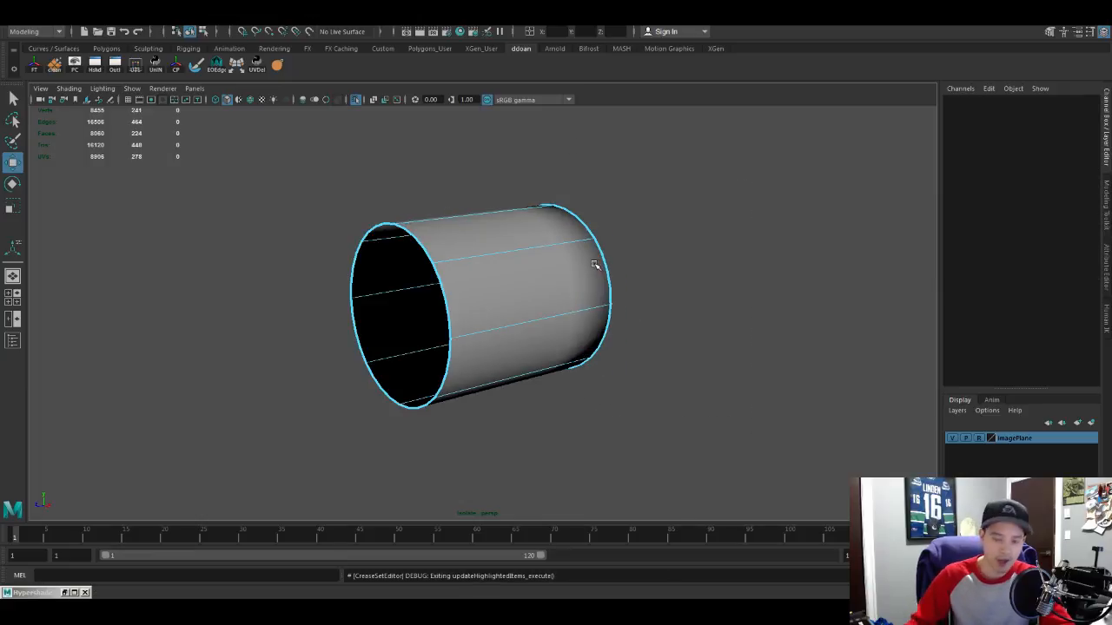
# Step: Select the edge loop of the cylinder's open rear end, leave isolation and nudge the loop along the barrel axis
pyautogui.doubleClick(434, 255)
pyautogui.keyDown('alt'); pyautogui.moveTo(577, 313); pyautogui.dragTo(516, 290); pyautogui.keyUp('alt')
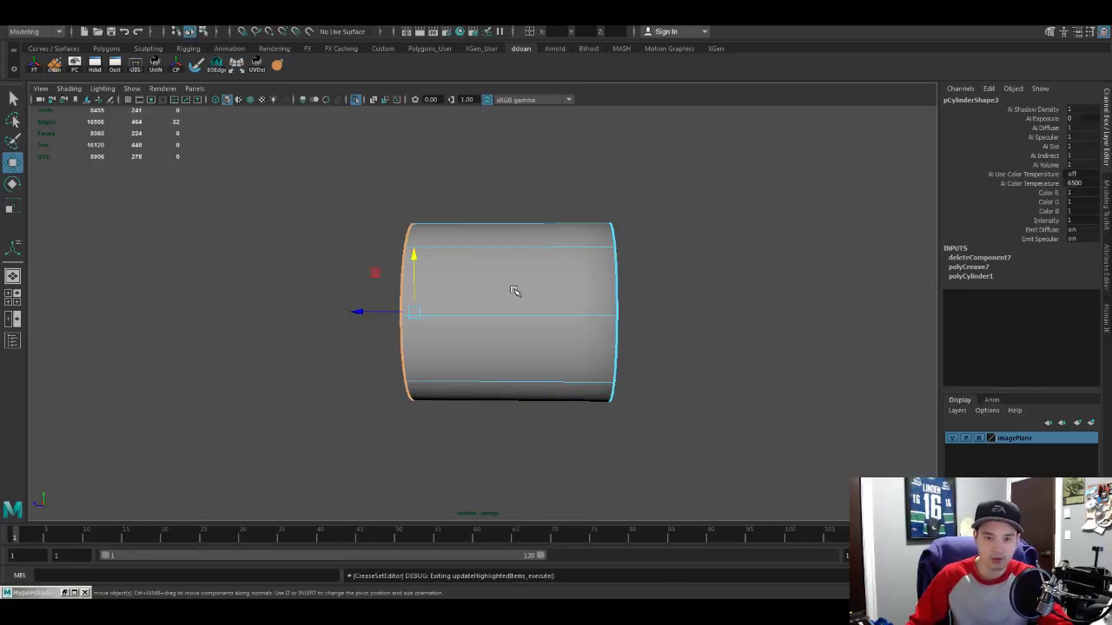
pyautogui.hotkey('ctrl', '1')
pyautogui.moveTo(376, 307); pyautogui.dragTo(373, 307)
# Step: Select the cylinder's front cap faces on the near side of the reference image
pyautogui.moveTo(528, 322); pyautogui.dragTo(602, 270)
pyautogui.doubleClick(606, 300)
pyautogui.press('F11')
pyautogui.click(602, 269)
pyautogui.keyDown('shift'); pyautogui.click(592, 311); pyautogui.keyUp('shift')
pyautogui.keyDown('shift'); pyautogui.click(590, 346); pyautogui.keyUp('shift')
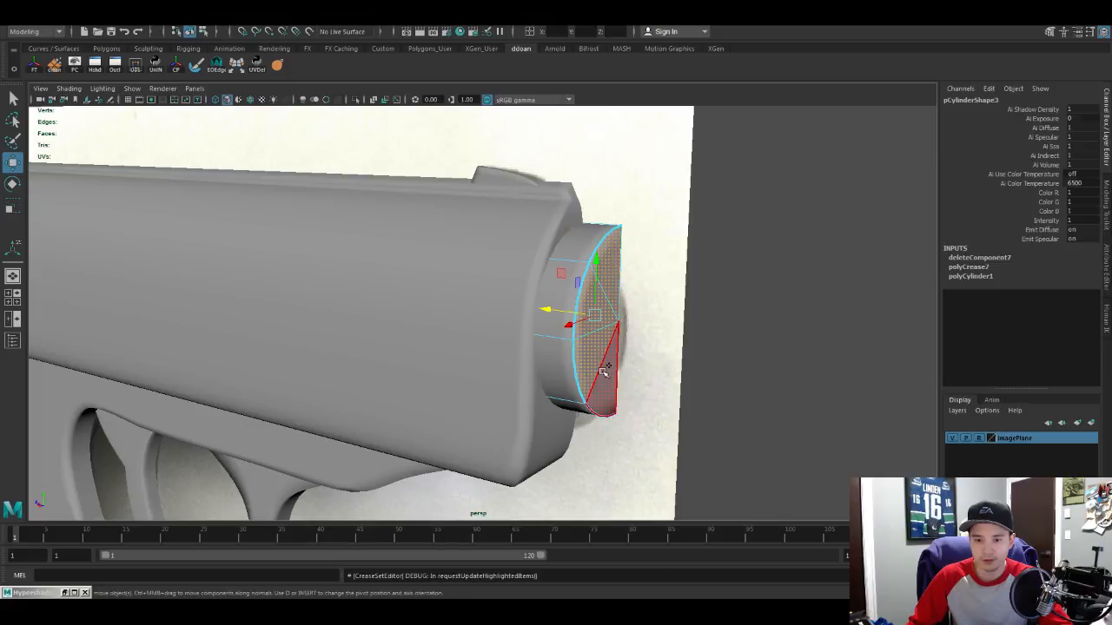
pyautogui.keyDown('shift'); pyautogui.click(606, 371); pyautogui.keyUp('shift')
pyautogui.keyDown('alt'); pyautogui.moveTo(606, 372); pyautogui.dragTo(587, 297); pyautogui.keyUp('alt')
# Step: Try to set the muzzle cylinder's Subdivisions Caps to 2 in its construction history, and undo it
pyautogui.press('F8')
pyautogui.click(587, 297)
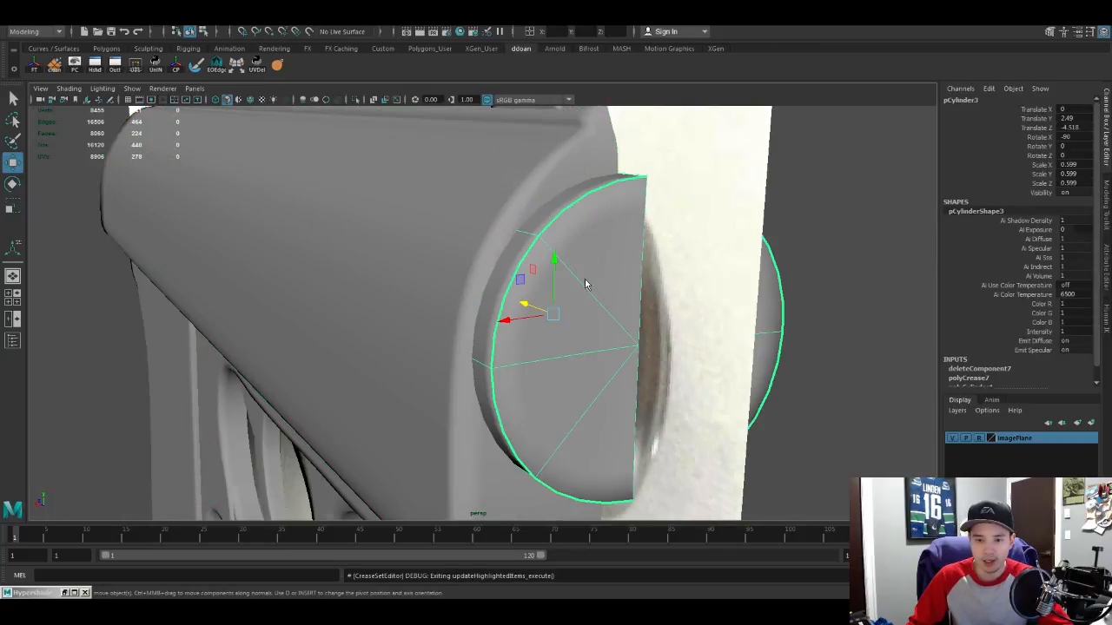
pyautogui.scroll(-1, 986, 319)
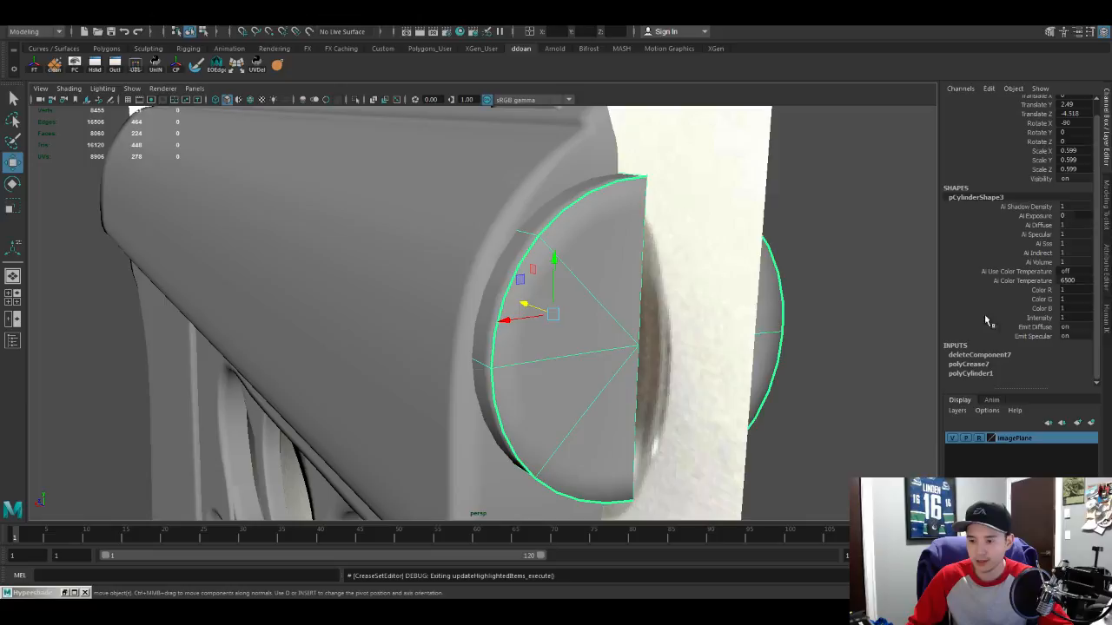
pyautogui.click(985, 372)
pyautogui.scroll(-5, 990, 369)
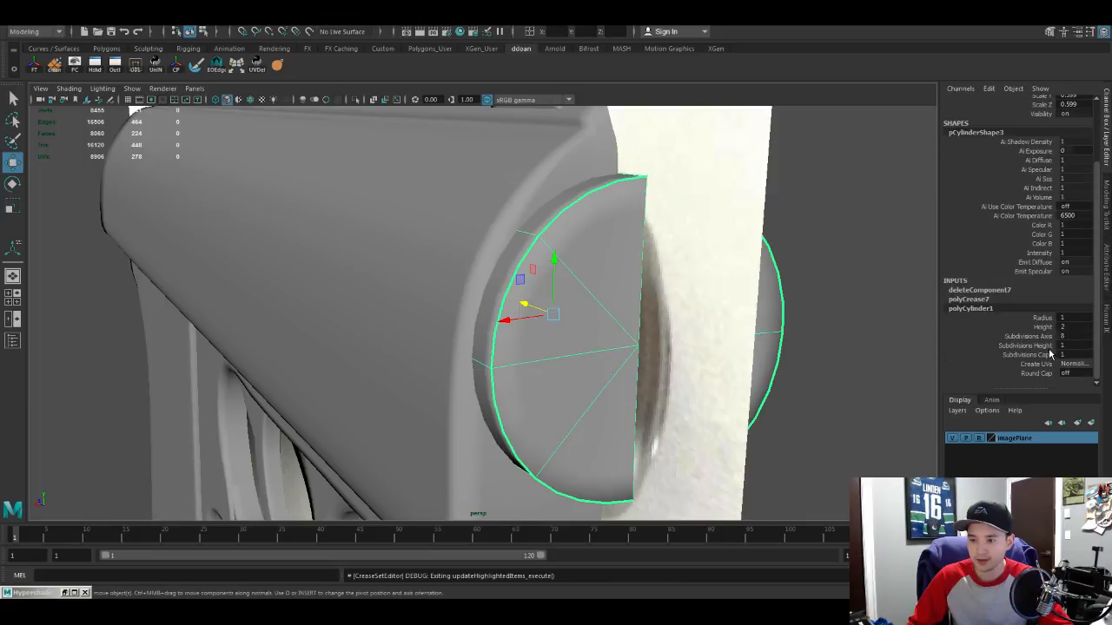
pyautogui.write('2')
pyautogui.press('Return')
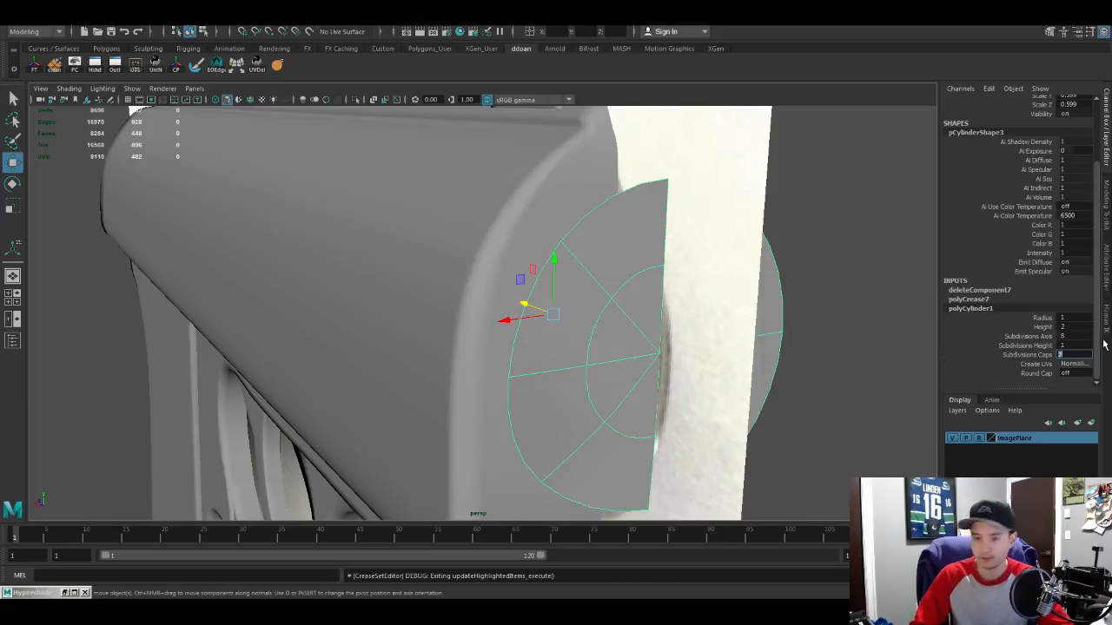
pyautogui.moveTo(608, 339)
pyautogui.keyDown('alt'); pyautogui.mouseDown()
pyautogui.moveTo(665, 347)
pyautogui.moveTo(646, 325)
pyautogui.moveTo(612, 324)
pyautogui.moveTo(608, 350)
pyautogui.mouseUp(); pyautogui.keyUp('alt')
pyautogui.hotkey('ctrl', '1')
pyautogui.hotkey('ctrl', 'z')
pyautogui.hotkey('ctrl', 'z')
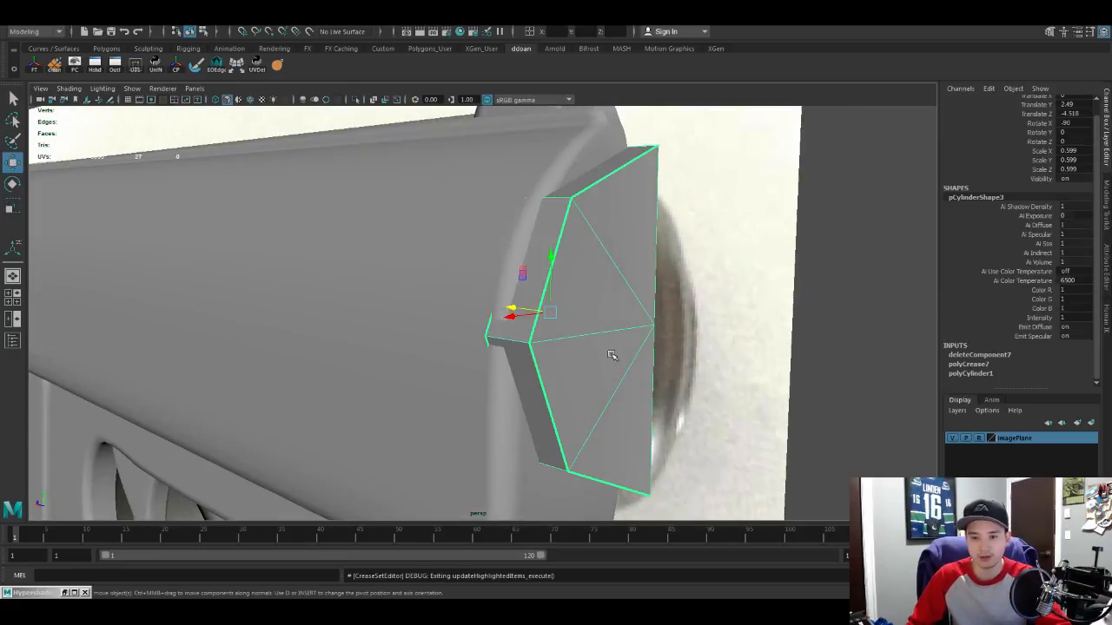
# Step: Isolate the muzzle cylinder and select the centre vertex of its front cap
pyautogui.hotkey('ctrl', '1')
pyautogui.press('F9')
pyautogui.click(654, 318)
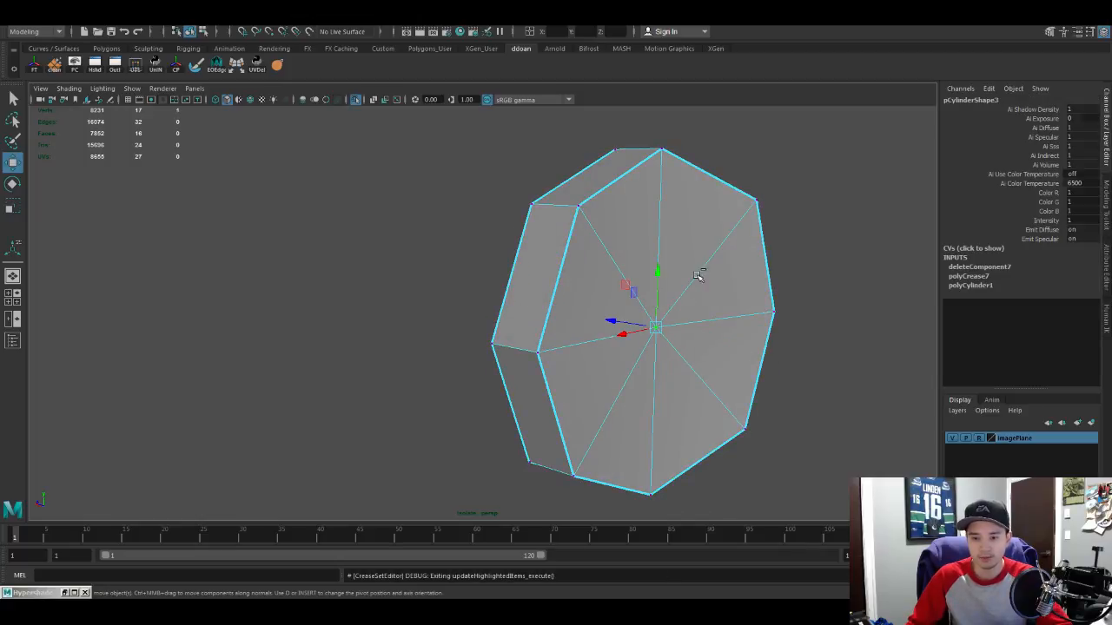
pyautogui.keyDown('alt'); pyautogui.moveTo(685, 301); pyautogui.dragTo(708, 317); pyautogui.keyUp('alt')
# Step: Try to extrude the front cap's centre vertex with length 1 and width 0.5, and undo it
pyautogui.keyDown('shift'); pyautogui.moveTo(708, 317); pyautogui.dragTo(715, 324, button='right'); pyautogui.keyUp('shift')
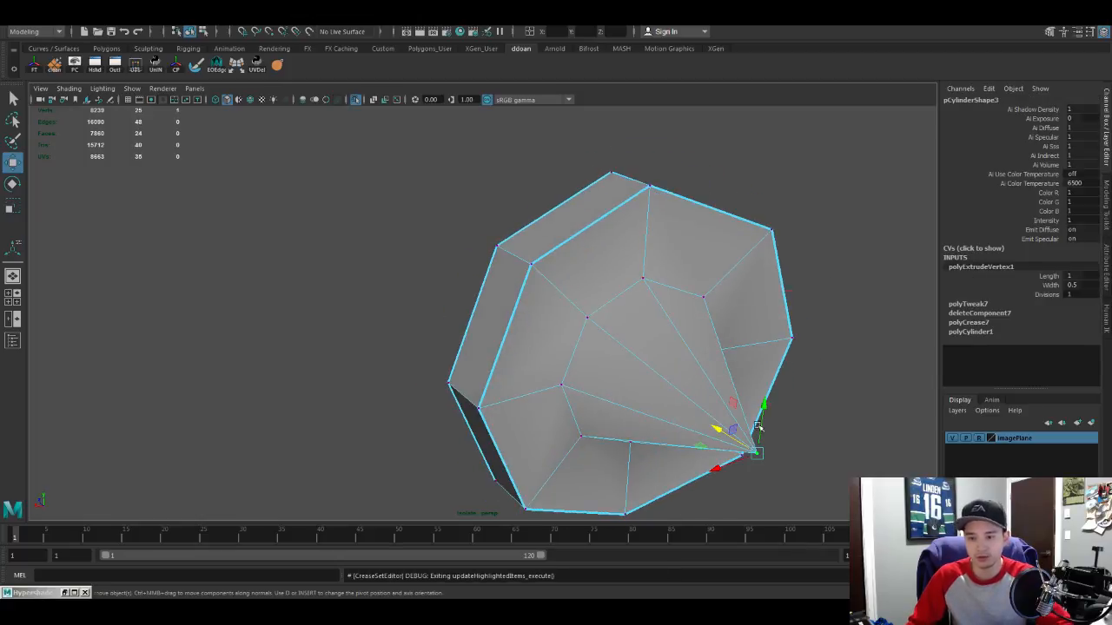
pyautogui.keyDown('alt'); pyautogui.moveTo(729, 347); pyautogui.dragTo(773, 266); pyautogui.keyUp('alt')
pyautogui.keyDown('alt'); pyautogui.moveTo(802, 310); pyautogui.dragTo(715, 347); pyautogui.keyUp('alt')
pyautogui.press('3')
pyautogui.press('1')
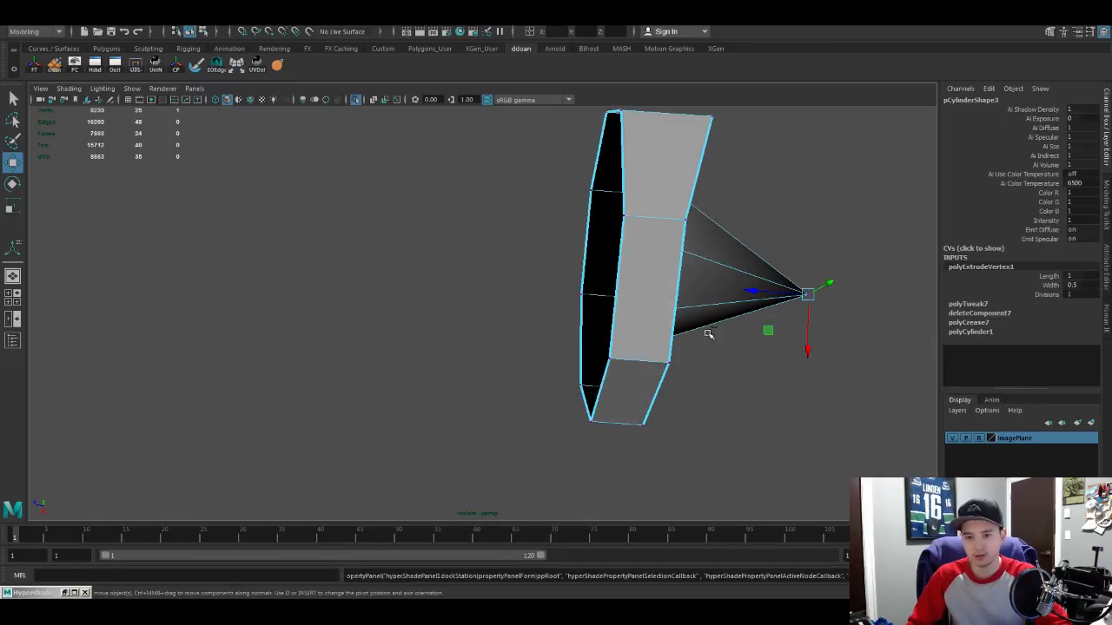
pyautogui.hotkey('ctrl', 'z')
# Step: Extrude the front cap's centre vertex and move the extruded tip back flush with the cap plane
pyautogui.keyDown('alt'); pyautogui.moveTo(727, 350); pyautogui.dragTo(599, 313); pyautogui.keyUp('alt')
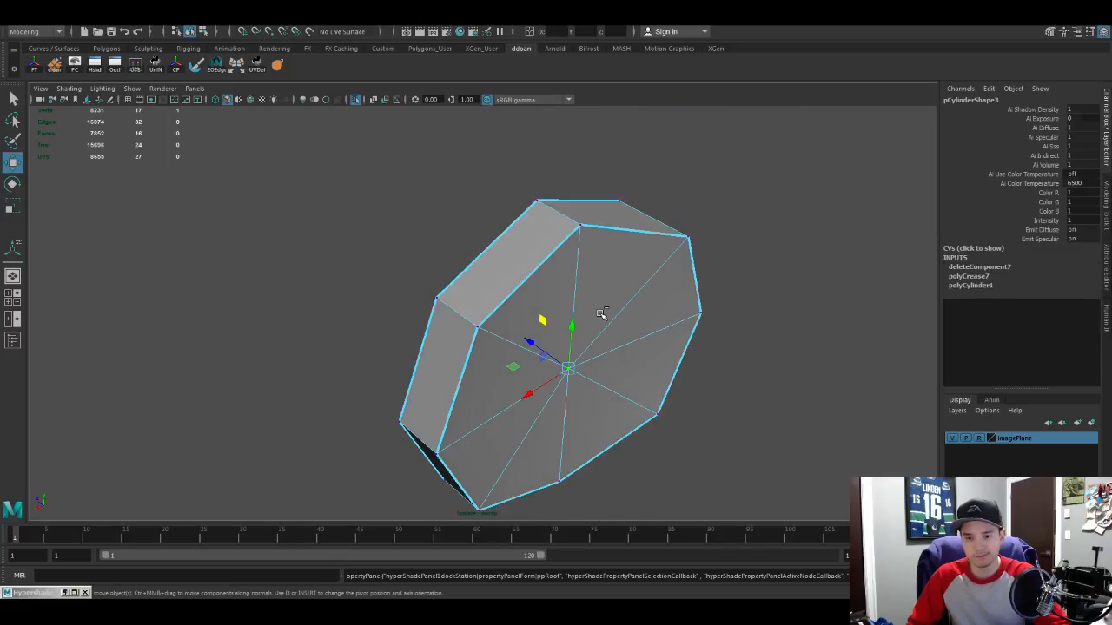
pyautogui.press('F8')
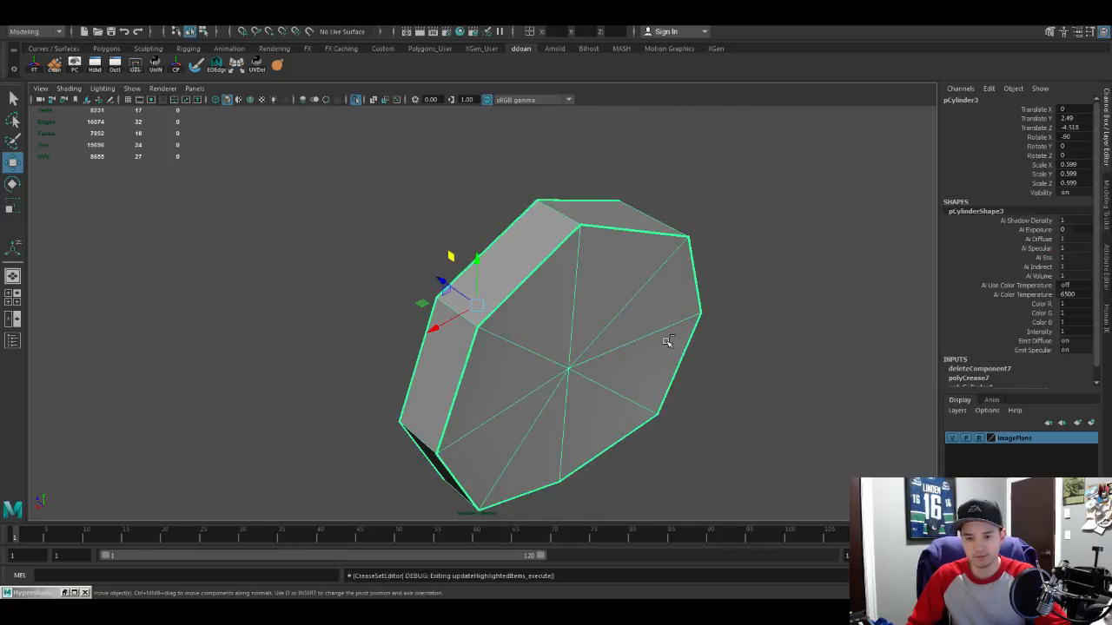
pyautogui.keyDown('alt'); pyautogui.moveTo(665, 364); pyautogui.dragTo(512, 370); pyautogui.keyUp('alt')
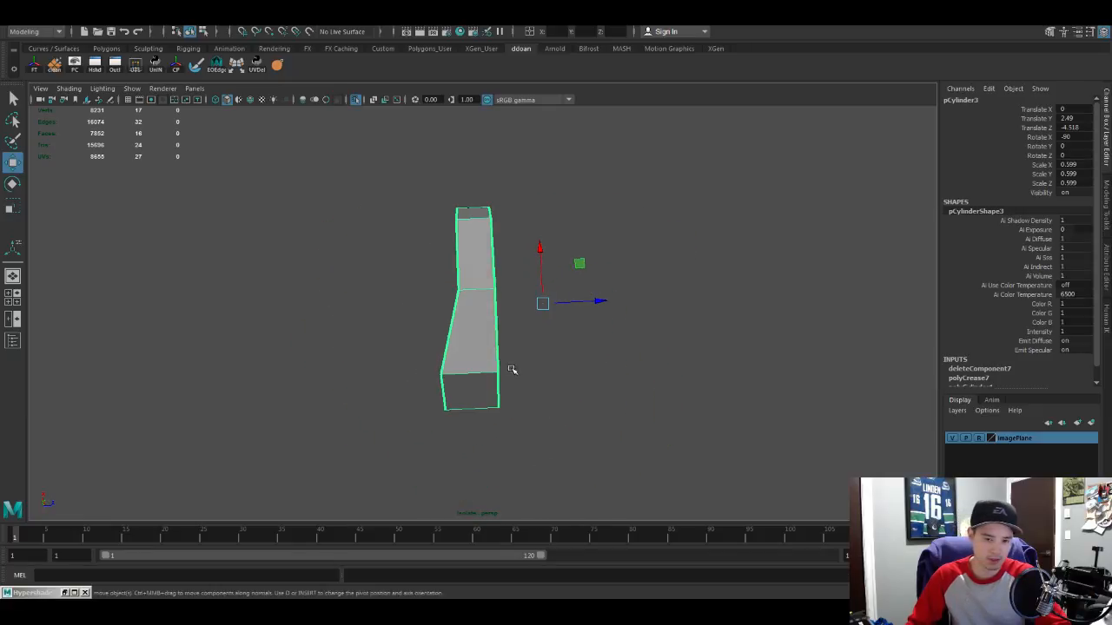
pyautogui.press('F8')
pyautogui.keyDown('alt'); pyautogui.moveTo(454, 395); pyautogui.dragTo(584, 405); pyautogui.keyUp('alt')
pyautogui.keyDown('alt'); pyautogui.moveTo(584, 405); pyautogui.dragTo(643, 424); pyautogui.keyUp('alt')
pyautogui.keyDown('alt'); pyautogui.moveTo(546, 261); pyautogui.dragTo(466, 267); pyautogui.keyUp('alt')
pyautogui.keyDown('alt'); pyautogui.moveTo(469, 310); pyautogui.dragTo(700, 385); pyautogui.keyUp('alt')
pyautogui.hotkey('ctrl', 'e')
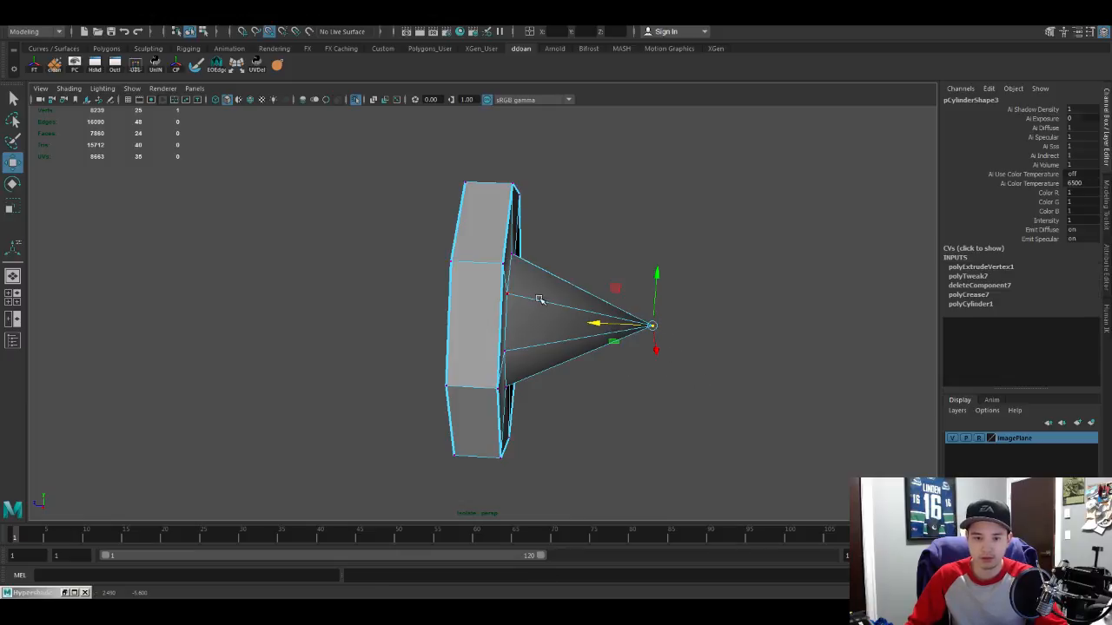
pyautogui.moveTo(539, 298); pyautogui.dragTo(521, 301, button='middle')
# Step: Select the eight triangular faces at the centre of the front cap and delete them to open a hole
pyautogui.keyDown('alt'); pyautogui.moveTo(514, 318); pyautogui.dragTo(495, 321); pyautogui.keyUp('alt')
pyautogui.scroll(3, 494, 321)
pyautogui.moveTo(484, 267); pyautogui.dragTo(483, 304, button='right')
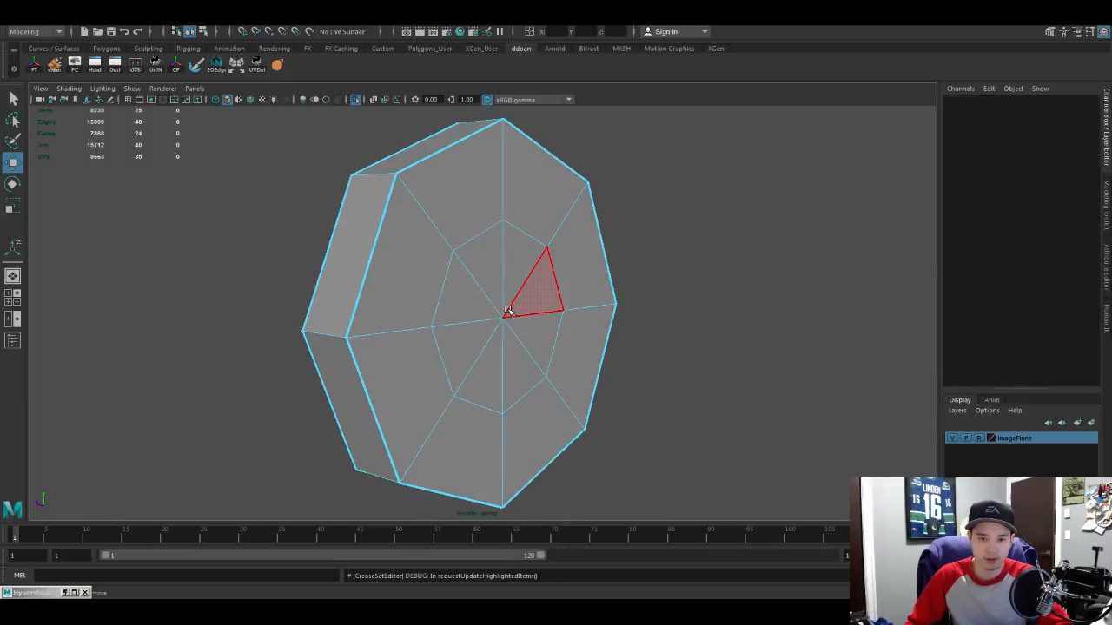
pyautogui.moveTo(490, 304)
pyautogui.mouseDown()
pyautogui.moveTo(498, 342)
pyautogui.moveTo(474, 332)
pyautogui.moveTo(507, 317)
pyautogui.mouseUp()
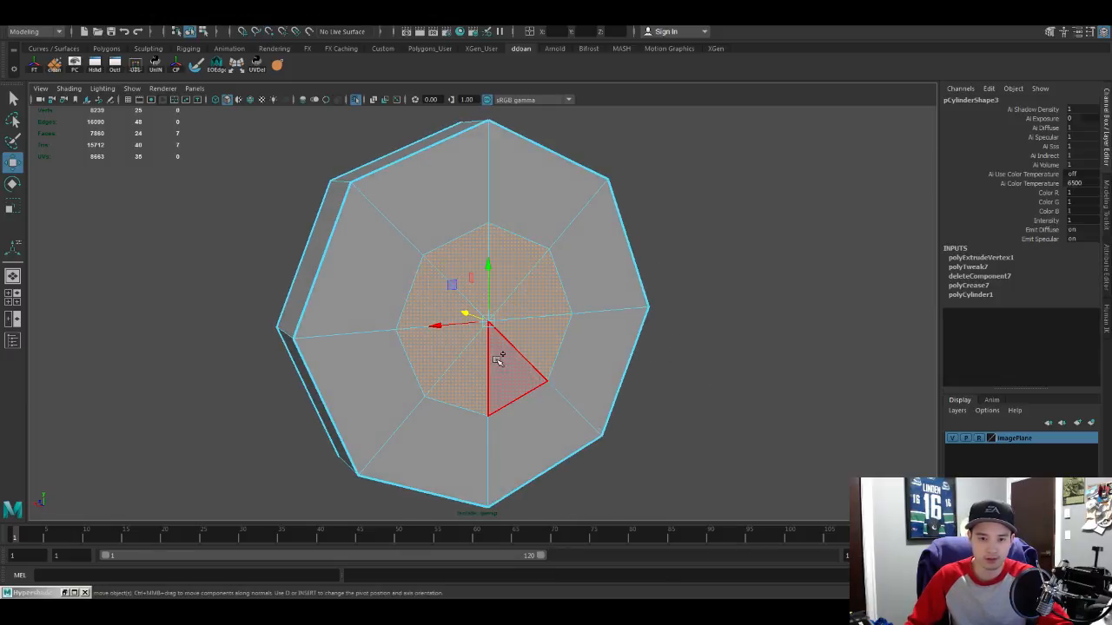
pyautogui.keyDown('shift'); pyautogui.click(496, 360); pyautogui.keyUp('shift')
pyautogui.press('Delete')
# Step: Select the edge loop around the hole and extrude it 0.19 inward along the barrel axis
pyautogui.moveTo(513, 190); pyautogui.dragTo(496, 147, button='right')
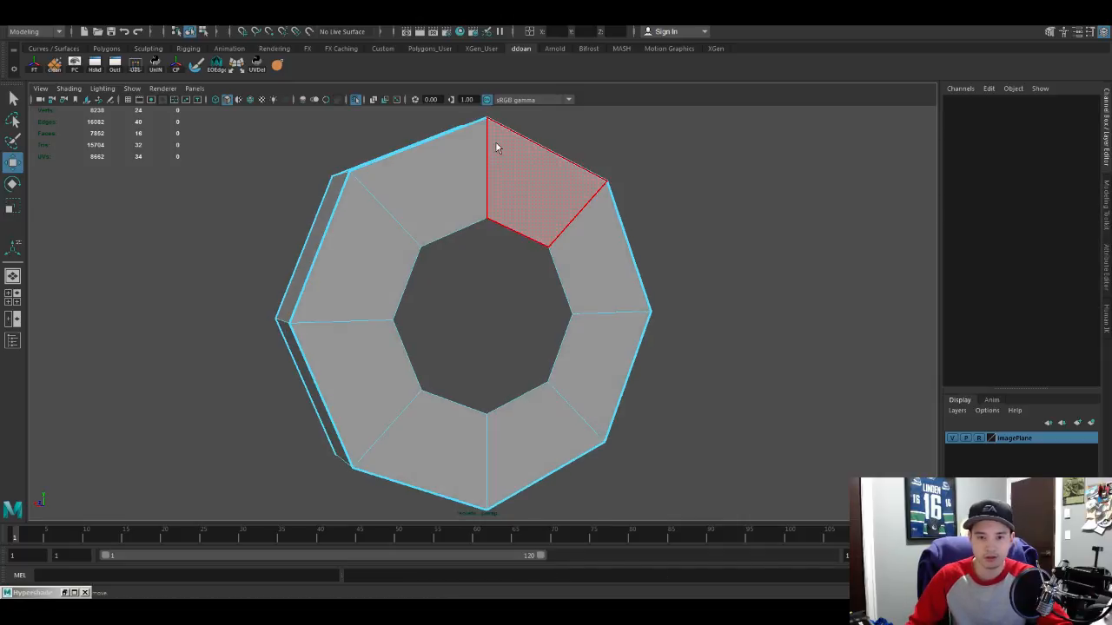
pyautogui.doubleClick(472, 223)
pyautogui.keyDown('alt'); pyautogui.moveTo(492, 261); pyautogui.dragTo(524, 318); pyautogui.keyUp('alt')
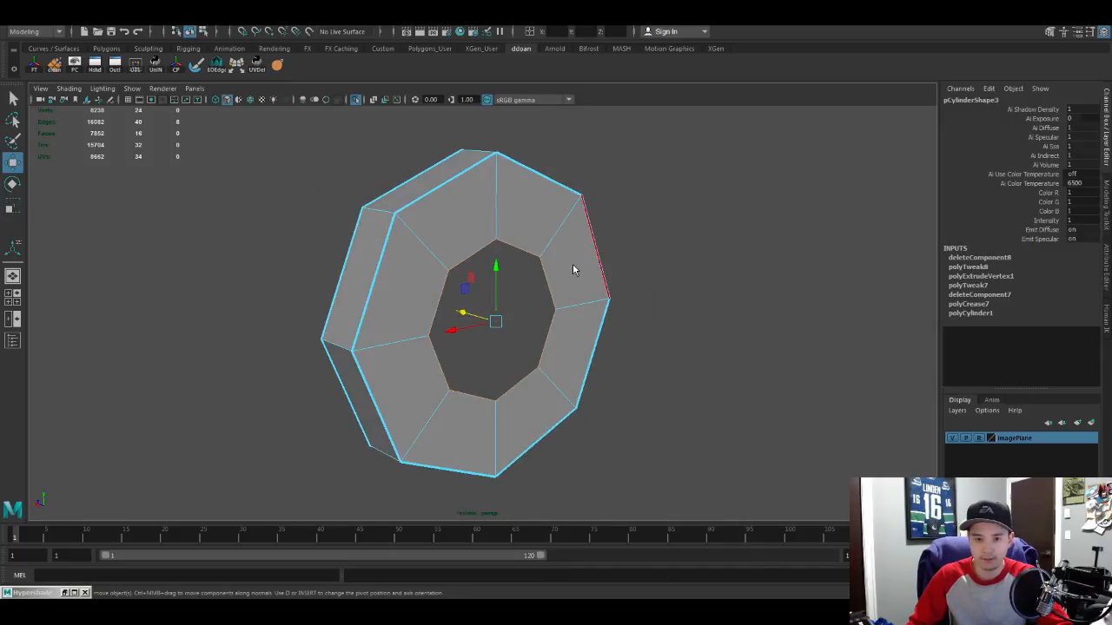
pyautogui.hotkey('ctrl', 'e')
pyautogui.keyDown('alt'); pyautogui.moveTo(570, 278); pyautogui.dragTo(547, 352); pyautogui.keyUp('alt')
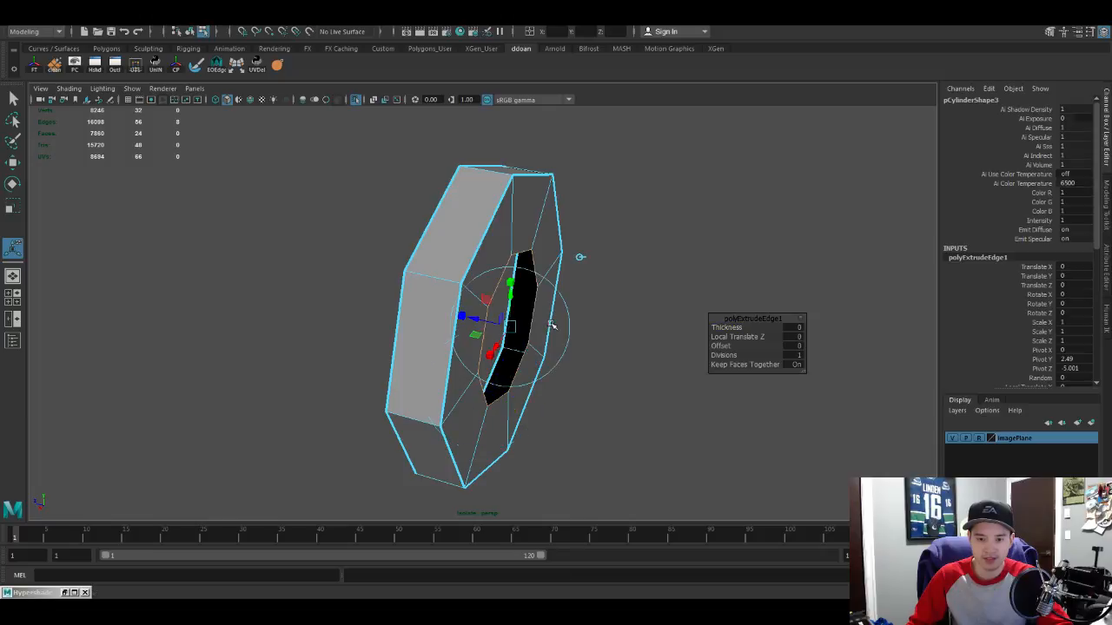
pyautogui.moveTo(474, 319); pyautogui.dragTo(387, 409)
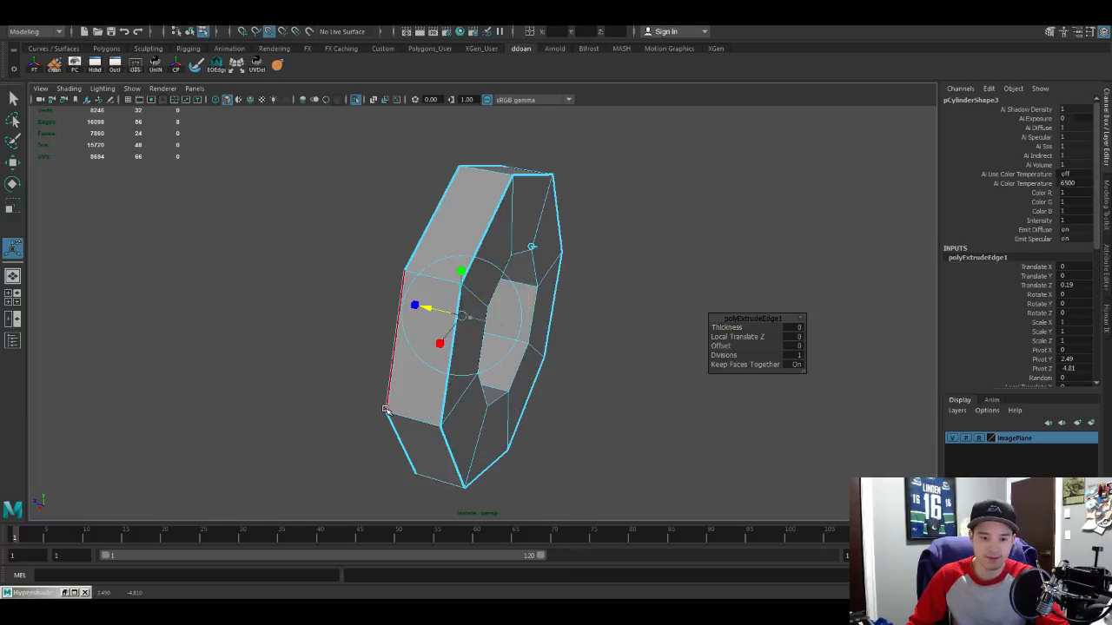
pyautogui.keyDown('alt'); pyautogui.moveTo(599, 326); pyautogui.dragTo(530, 313); pyautogui.keyUp('alt')
pyautogui.press('F8')
pyautogui.keyDown('alt'); pyautogui.moveTo(505, 270); pyautogui.dragTo(482, 283); pyautogui.keyUp('alt')
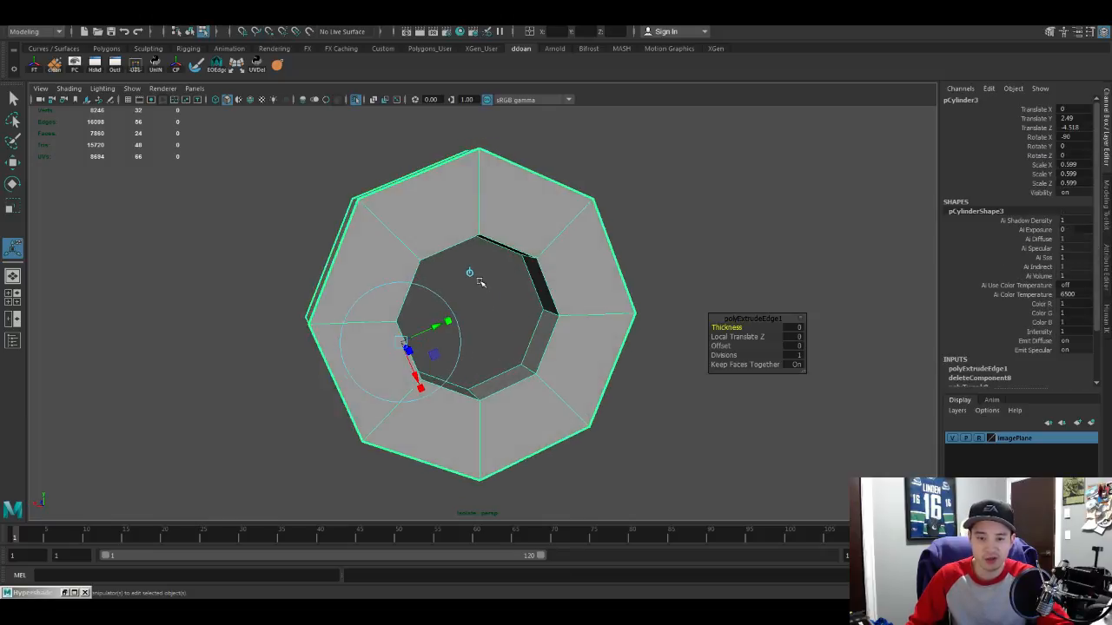
pyautogui.keyDown('alt'); pyautogui.moveTo(481, 283); pyautogui.dragTo(541, 283, button='right'); pyautogui.keyUp('alt')
pyautogui.keyDown('alt'); pyautogui.moveTo(542, 283); pyautogui.dragTo(521, 274); pyautogui.keyUp('alt')
# Step: Crease the edge loop around the hole's front rim and delete the cylinder's construction history
pyautogui.press('q')
pyautogui.press('F8')
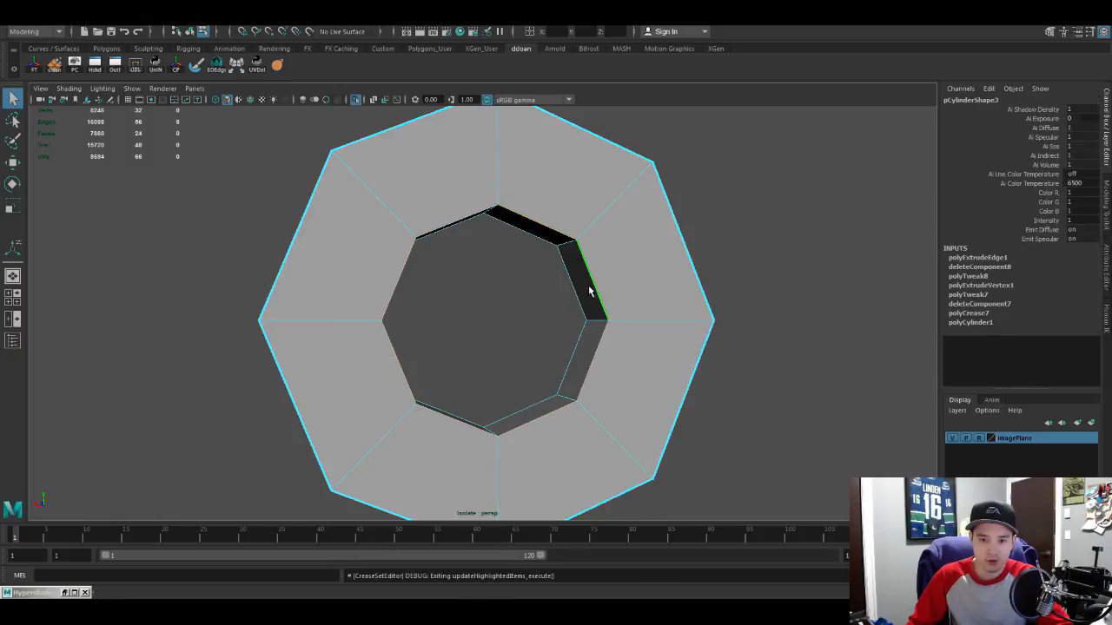
pyautogui.keyDown('alt'); pyautogui.moveTo(591, 301); pyautogui.dragTo(196, 122); pyautogui.keyUp('alt')
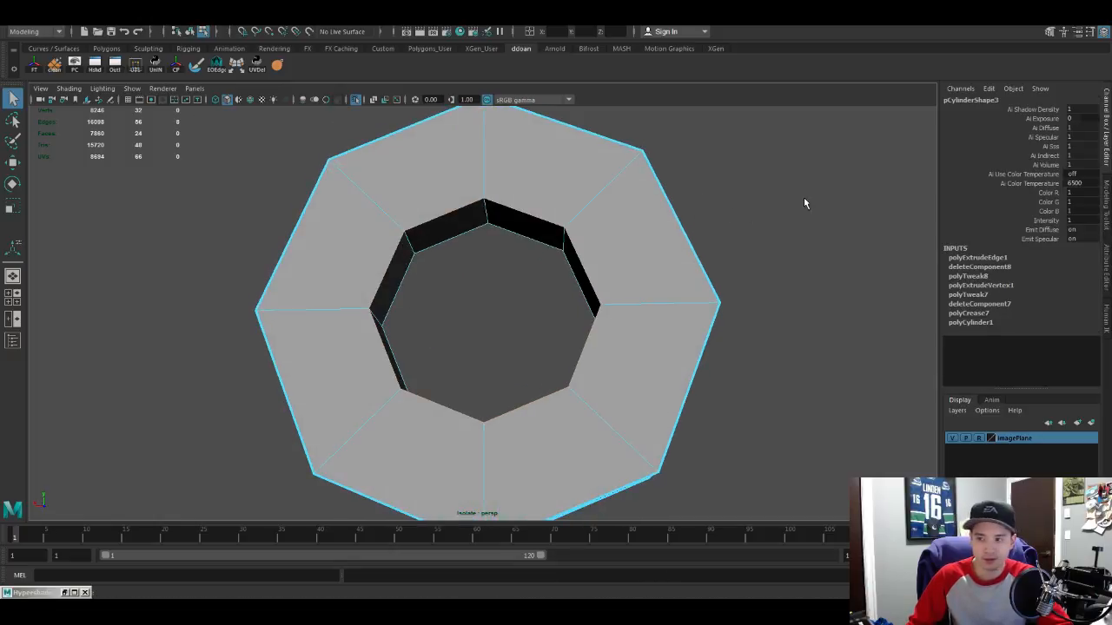
pyautogui.keyDown('alt'); pyautogui.moveTo(306, 332); pyautogui.dragTo(382, 313); pyautogui.keyUp('alt')
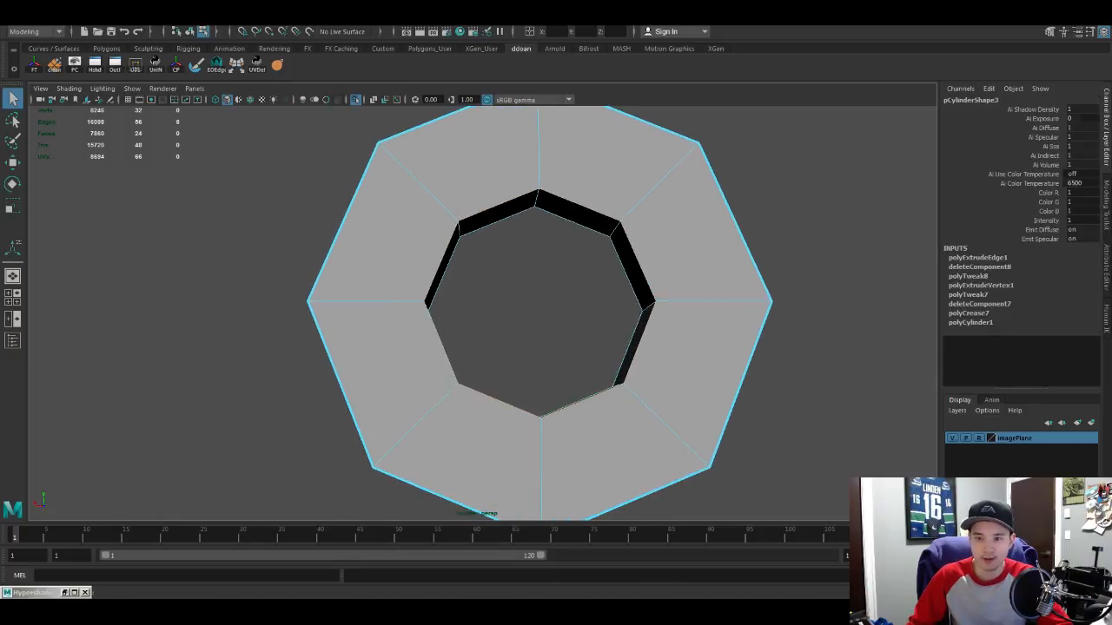
pyautogui.press('g')
pyautogui.keyDown('alt'); pyautogui.moveTo(573, 260); pyautogui.dragTo(553, 218); pyautogui.keyUp('alt')
pyautogui.doubleClick(565, 246)
pyautogui.press('F8')
pyautogui.keyDown('alt'); pyautogui.moveTo(536, 287); pyautogui.dragTo(576, 280); pyautogui.keyUp('alt')
pyautogui.hotkey('alt', 'shift', 'd')
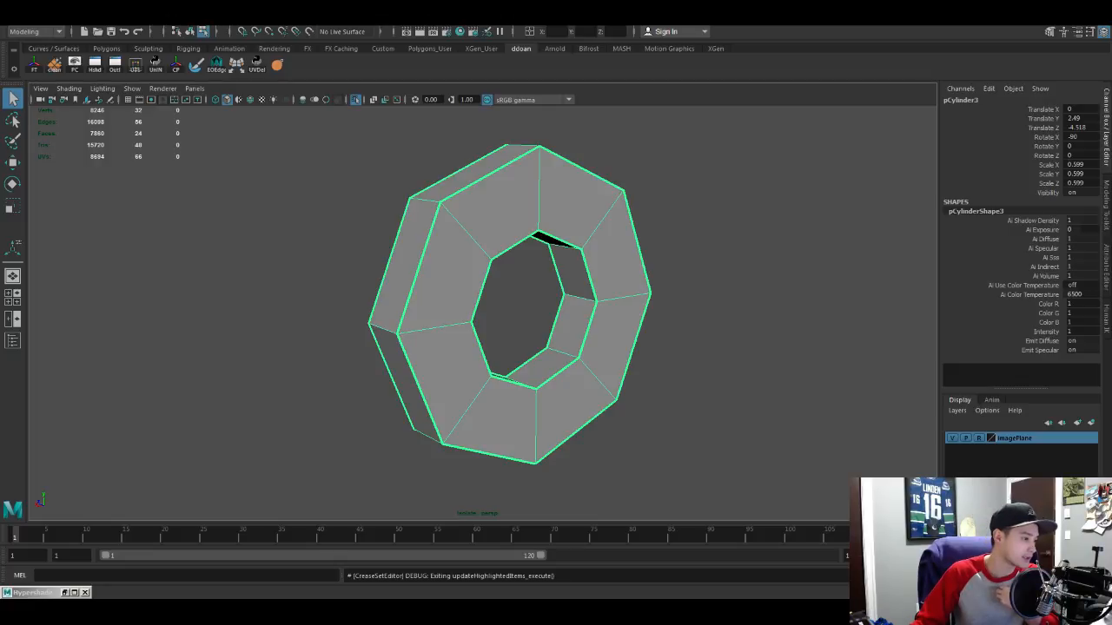
# Step: Turn on the smooth preview, select the hole's front rim loop and pull it forward along the barrel axis
pyautogui.keyDown('alt'); pyautogui.moveTo(534, 318); pyautogui.dragTo(460, 201); pyautogui.keyUp('alt')
pyautogui.press('3')
pyautogui.moveTo(501, 142); pyautogui.dragTo(501, 104, button='right')
pyautogui.doubleClick(494, 215)
pyautogui.keyDown('alt'); pyautogui.moveTo(494, 217); pyautogui.dragTo(605, 297); pyautogui.keyUp('alt')
pyautogui.press('w')
pyautogui.keyDown('alt'); pyautogui.moveTo(531, 294); pyautogui.dragTo(536, 228); pyautogui.keyUp('alt')
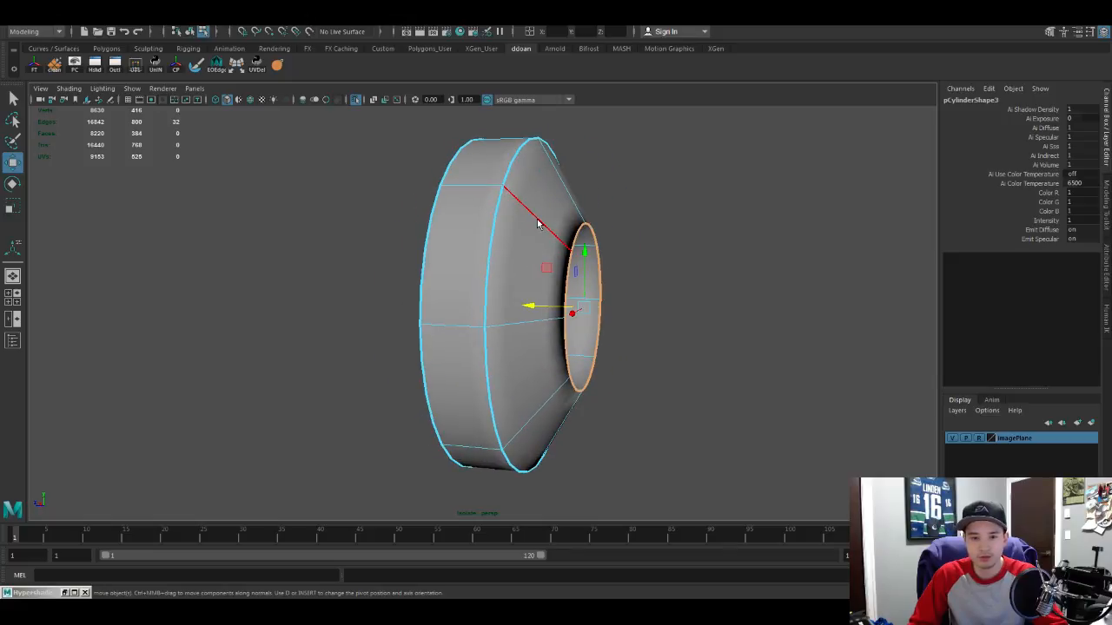
# Step: Insert an edge loop around the sloped front surface, midway between the ring's outer edge and the hole, with Multi-Cut
pyautogui.moveTo(515, 295); pyautogui.dragTo(537, 211, button='right')
pyautogui.hotkey('ctrl', 'shift', 'x')
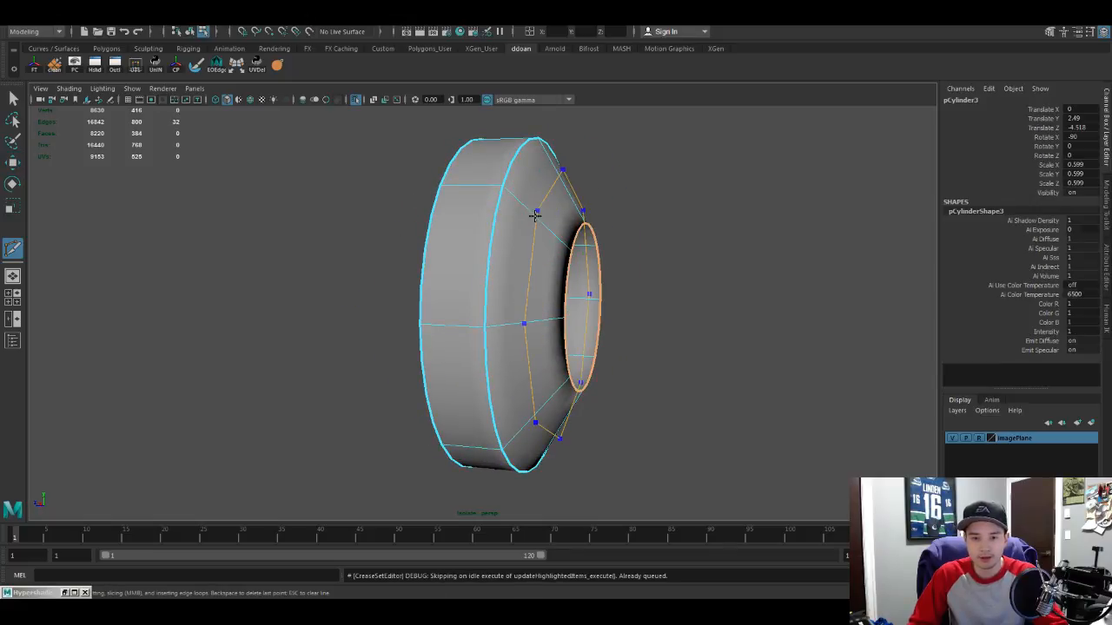
pyautogui.keyDown('ctrl'); pyautogui.click(536, 214); pyautogui.keyUp('ctrl')
pyautogui.keyDown('alt'); pyautogui.moveTo(548, 251); pyautogui.dragTo(558, 219); pyautogui.keyUp('alt')
# Step: Select the new middle edge loop, scale it up to round the ring's front, and leave isolation
pyautogui.press('w')
pyautogui.doubleClick(538, 208)
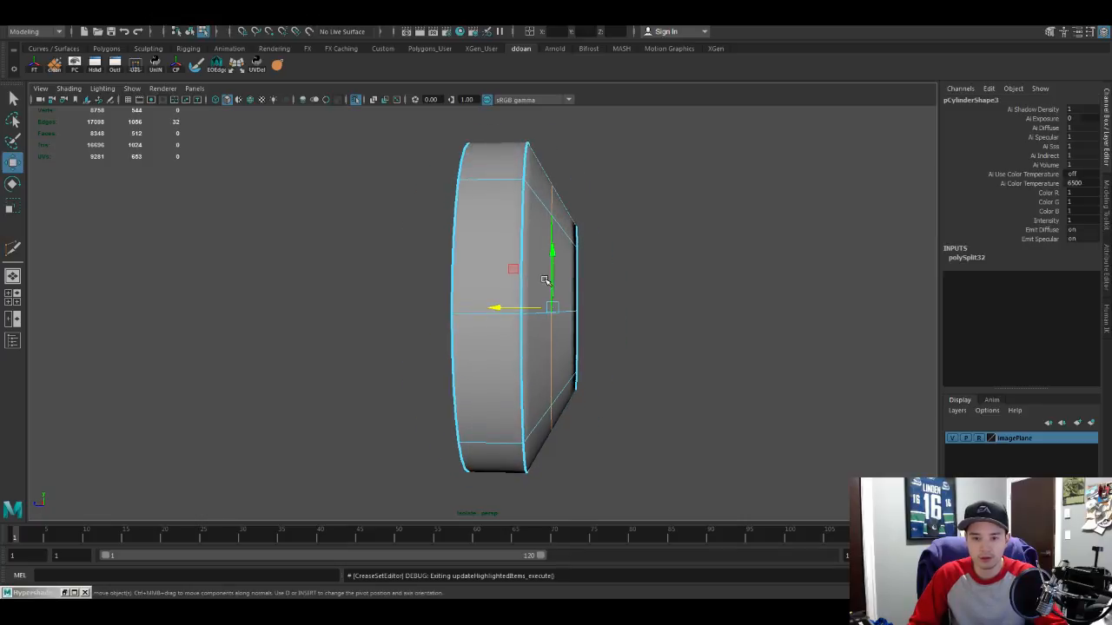
pyautogui.press('r')
pyautogui.moveTo(552, 308); pyautogui.dragTo(526, 301)
pyautogui.moveTo(519, 258); pyautogui.dragTo(538, 293, button='right')
pyautogui.hotkey('ctrl', '1')
pyautogui.keyDown('alt'); pyautogui.moveTo(538, 294); pyautogui.dragTo(564, 283); pyautogui.keyUp('alt')
pyautogui.click(640, 295)
pyautogui.keyDown('alt'); pyautogui.moveTo(563, 283); pyautogui.dragTo(599, 279, button='middle'); pyautogui.keyUp('alt')
pyautogui.press('z')
pyautogui.press('z')
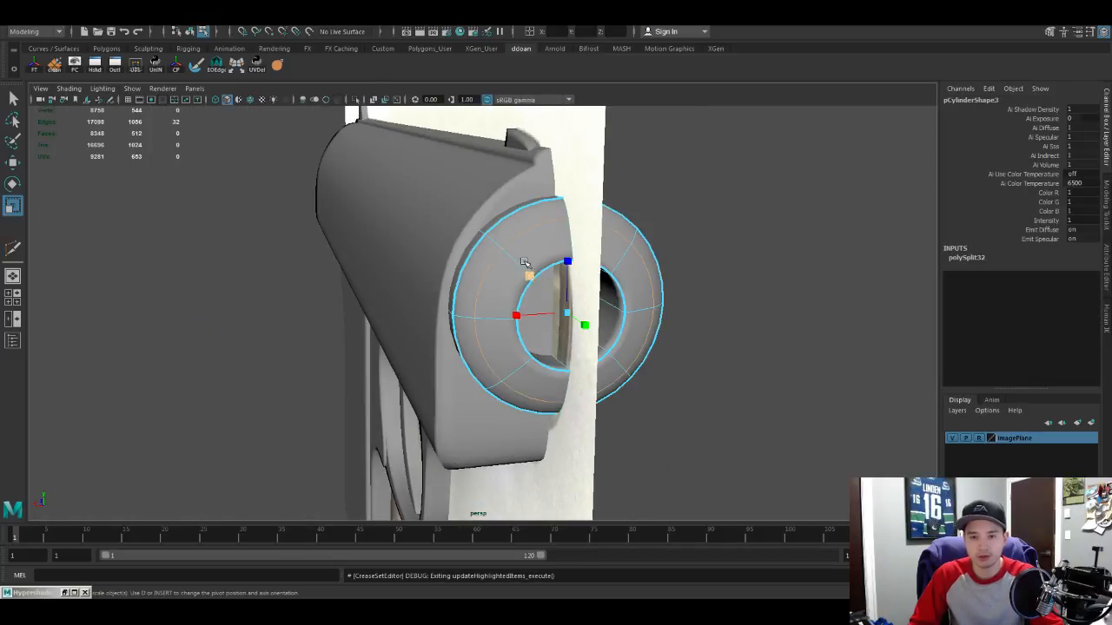
# Step: Scale the muzzle ring uniformly to 0.555 and raise it to Translate Y 2.6
pyautogui.press('F8')
pyautogui.keyDown('alt'); pyautogui.moveTo(546, 304); pyautogui.dragTo(528, 224); pyautogui.keyUp('alt')
pyautogui.press('w')
pyautogui.press('r')
pyautogui.moveTo(536, 286); pyautogui.dragTo(527, 287)
pyautogui.press('w')
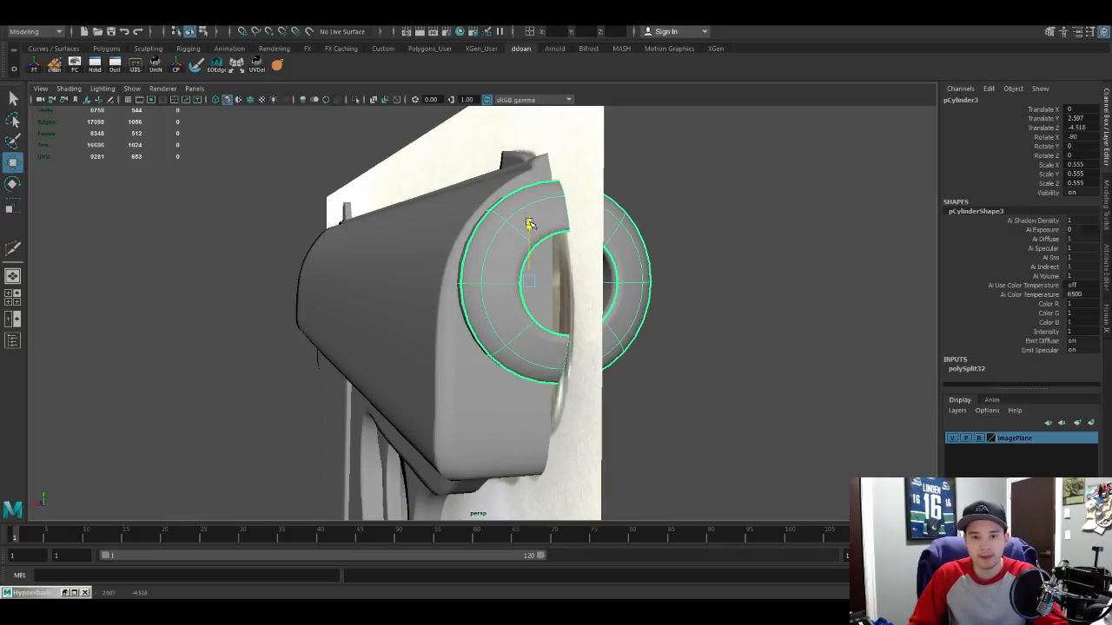
pyautogui.moveTo(529, 226)
pyautogui.keyDown('alt'); pyautogui.mouseDown()
pyautogui.moveTo(497, 228)
pyautogui.moveTo(460, 207)
pyautogui.moveTo(491, 215)
pyautogui.moveTo(493, 236)
pyautogui.moveTo(486, 220)
pyautogui.moveTo(429, 206)
pyautogui.mouseUp(); pyautogui.keyUp('alt')
# Step: Select the lengthwise edge loop along the slide's upper side, shift it sideways and deselect the slide
pyautogui.click(465, 218)
pyautogui.press('F10')
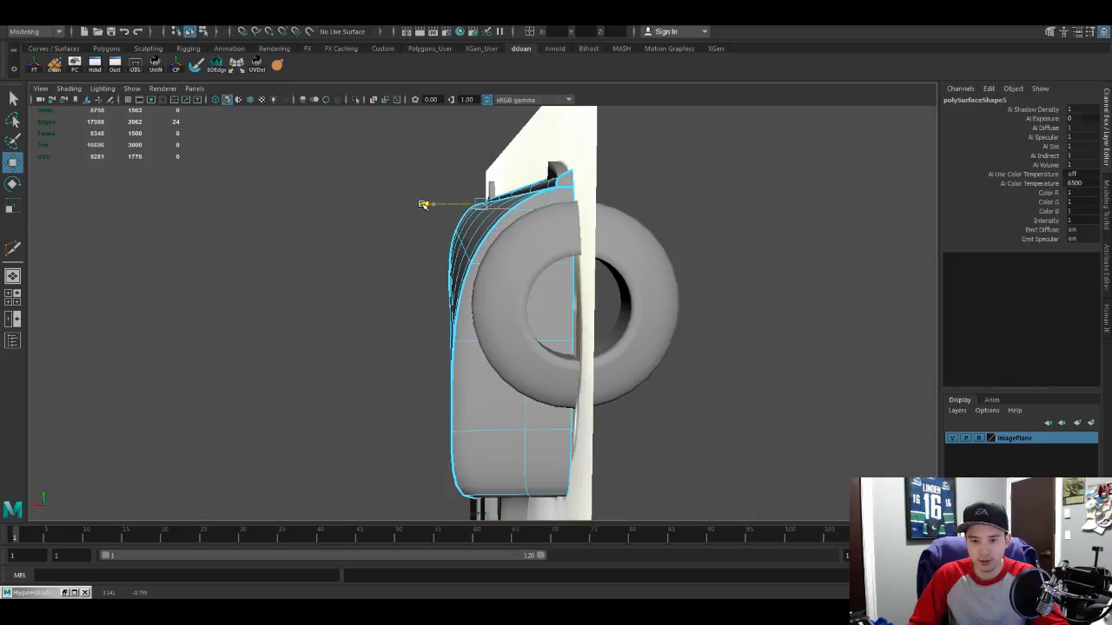
pyautogui.keyDown('alt'); pyautogui.moveTo(423, 204); pyautogui.dragTo(558, 230); pyautogui.keyUp('alt')
pyautogui.press('F8')
pyautogui.scroll(-2, 551, 293)
pyautogui.scroll(5, 658, 306)
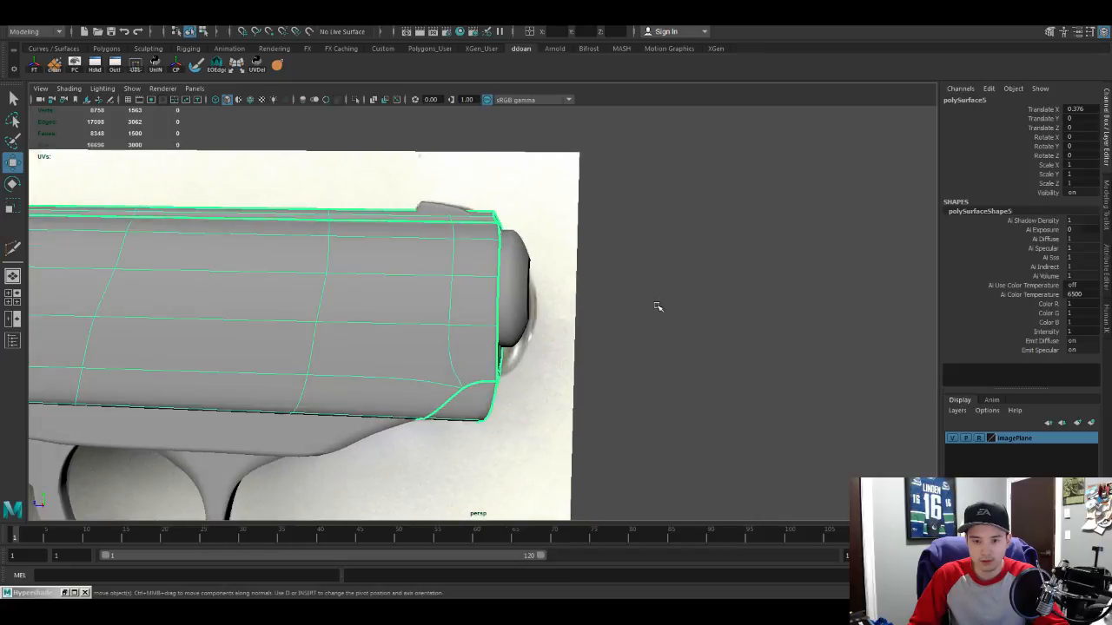
pyautogui.click(658, 307)
# Step: Select the two face rings forming the muzzle ring's rounded front and move them back toward the slide
pyautogui.scroll(3, 658, 307)
pyautogui.scroll(-1, 559, 293)
pyautogui.click(524, 285)
pyautogui.scroll(2, 533, 273)
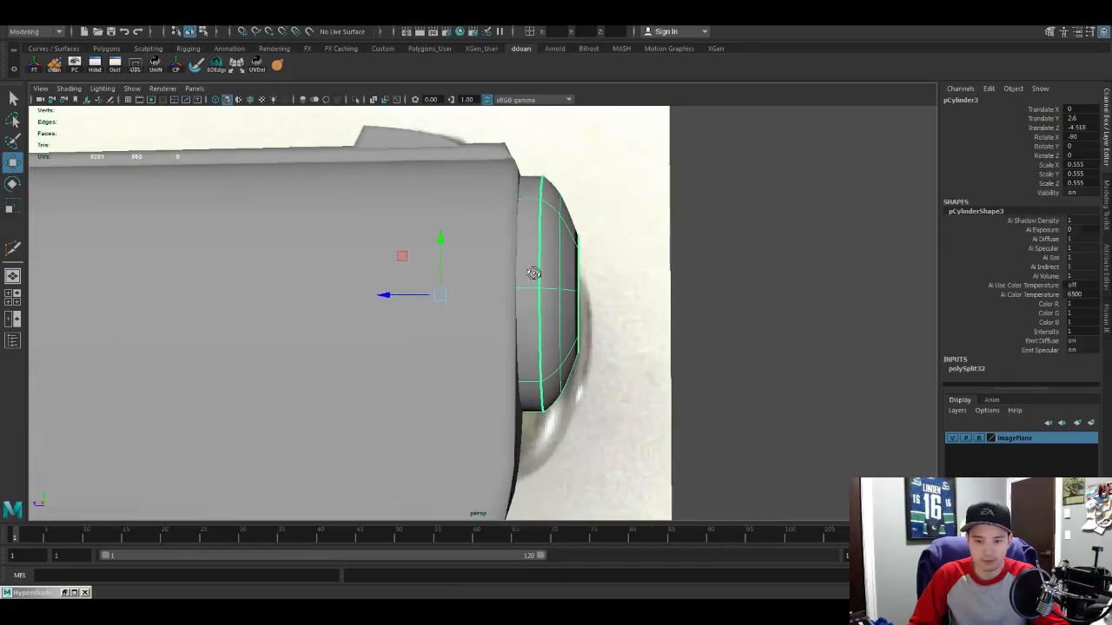
pyautogui.scroll(1, 534, 273)
pyautogui.press('F8')
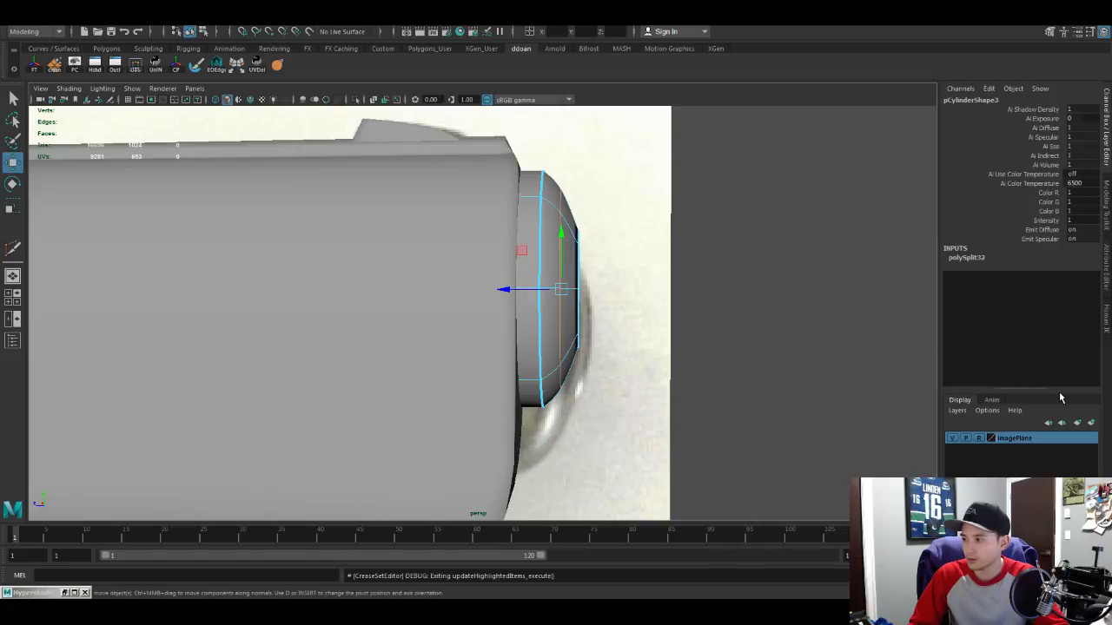
pyautogui.doubleClick(541, 239)
pyautogui.scroll(-1, 542, 230)
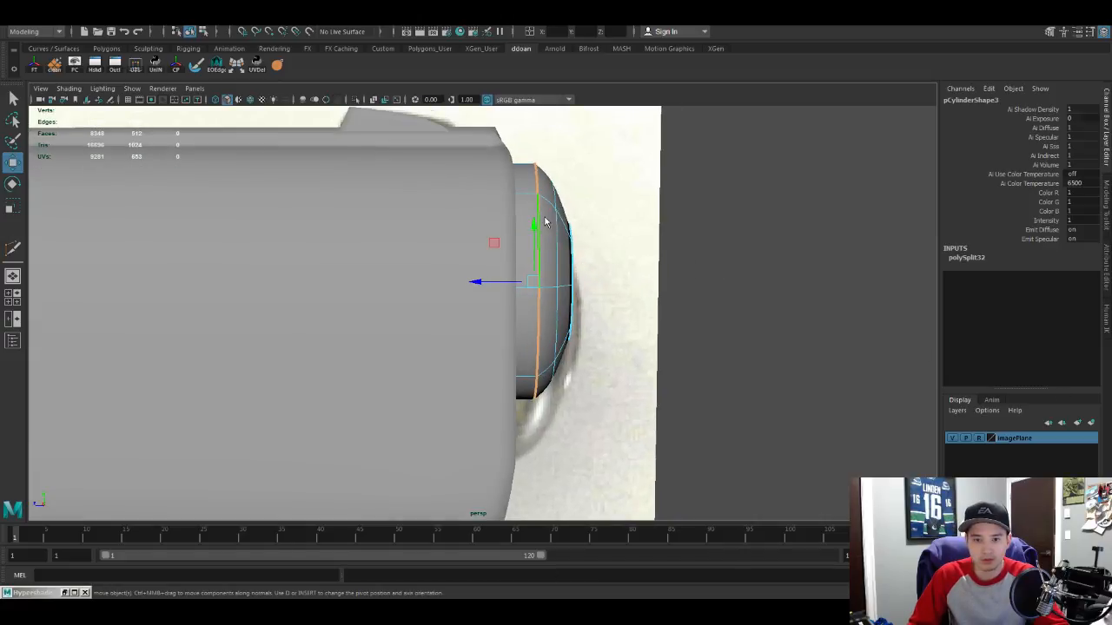
pyautogui.click(549, 246)
pyautogui.keyDown('shift'); pyautogui.doubleClick(551, 303); pyautogui.keyUp('shift')
pyautogui.keyDown('alt'); pyautogui.moveTo(551, 303); pyautogui.dragTo(565, 280); pyautogui.keyUp('alt')
pyautogui.keyDown('shift'); pyautogui.click(570, 298); pyautogui.keyUp('shift')
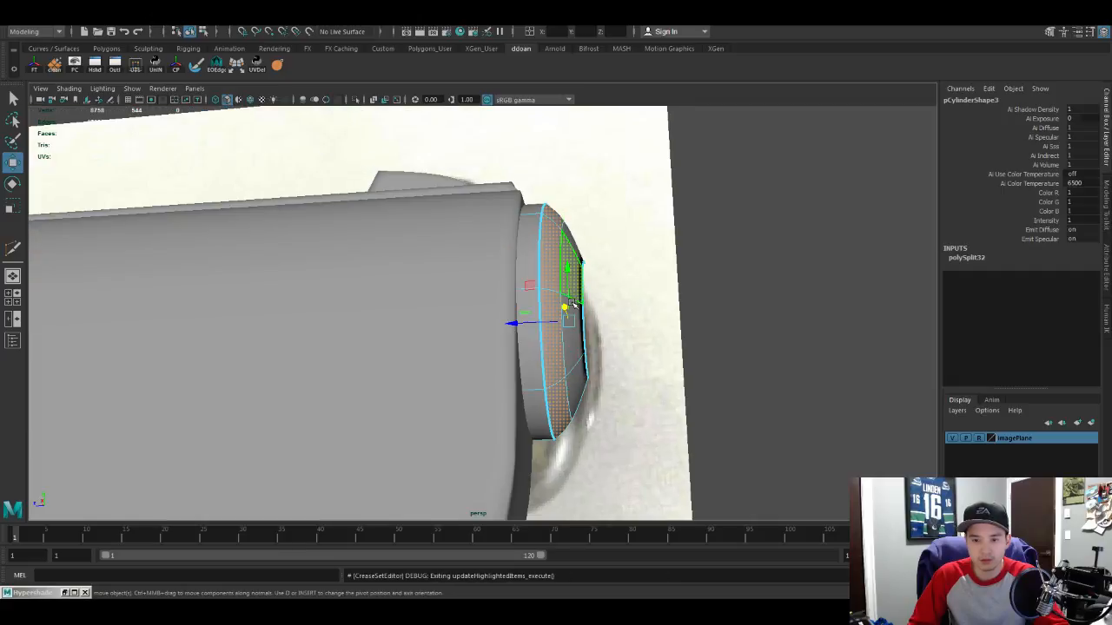
pyautogui.keyDown('shift'); pyautogui.doubleClick(573, 357); pyautogui.keyUp('shift')
pyautogui.keyDown('alt'); pyautogui.moveTo(573, 357); pyautogui.dragTo(475, 280); pyautogui.keyUp('alt')
# Step: Select the edge loop around the muzzle ring's outer rim and nudge it slightly forward along the barrel axis
pyautogui.keyDown('alt'); pyautogui.moveTo(500, 240); pyautogui.dragTo(527, 214); pyautogui.keyUp('alt')
pyautogui.doubleClick(526, 192)
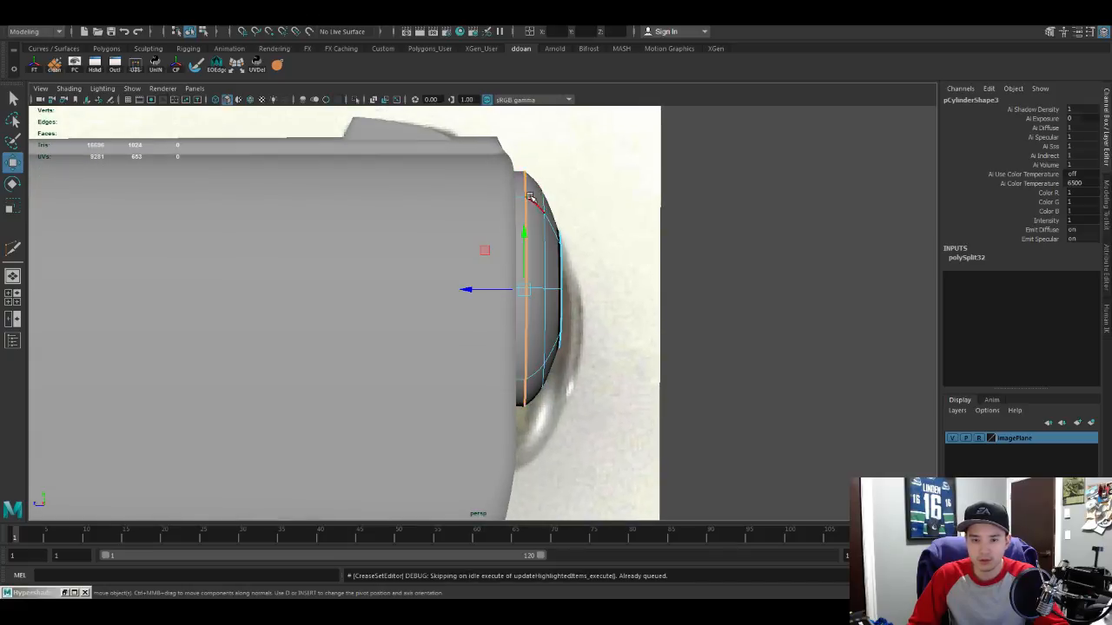
pyautogui.moveTo(483, 290); pyautogui.dragTo(485, 290)
pyautogui.keyDown('alt'); pyautogui.moveTo(563, 252); pyautogui.dragTo(556, 248); pyautogui.keyUp('alt')
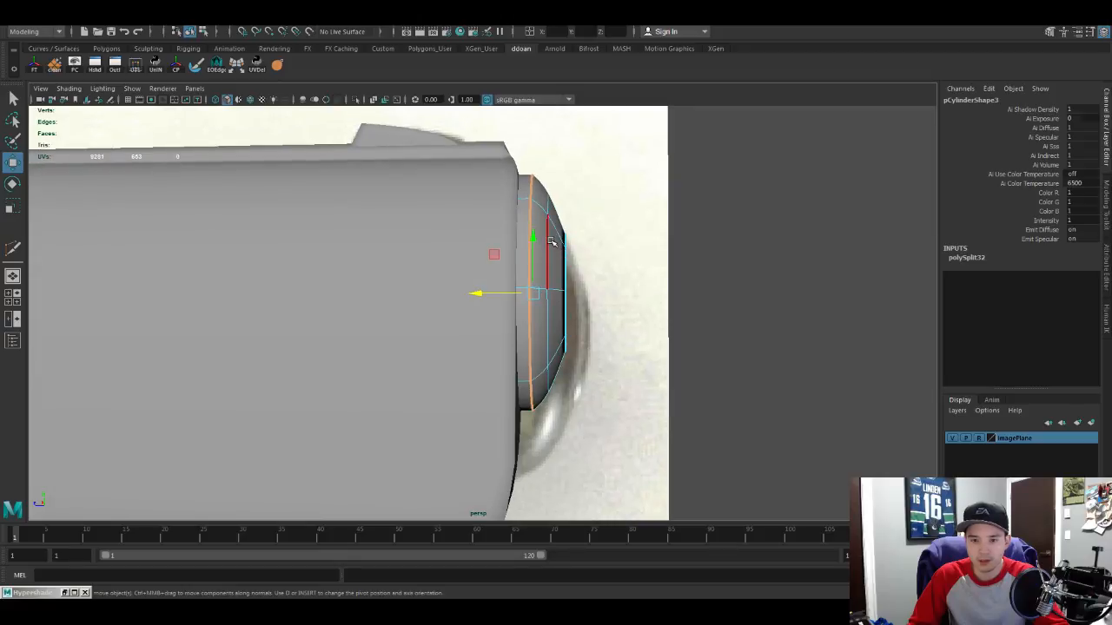
# Step: Select the frontmost face ring of the muzzle ring's rounded side, move it slightly back toward the slide and deselect the ring
pyautogui.doubleClick(548, 241)
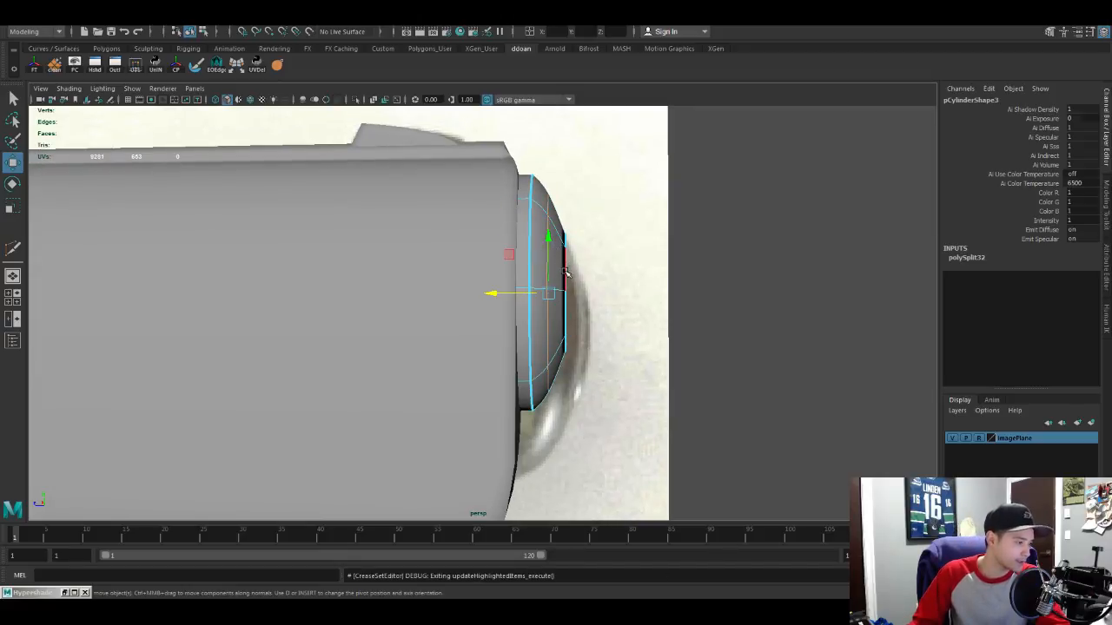
pyautogui.keyDown('alt'); pyautogui.moveTo(565, 275); pyautogui.dragTo(502, 241); pyautogui.keyUp('alt')
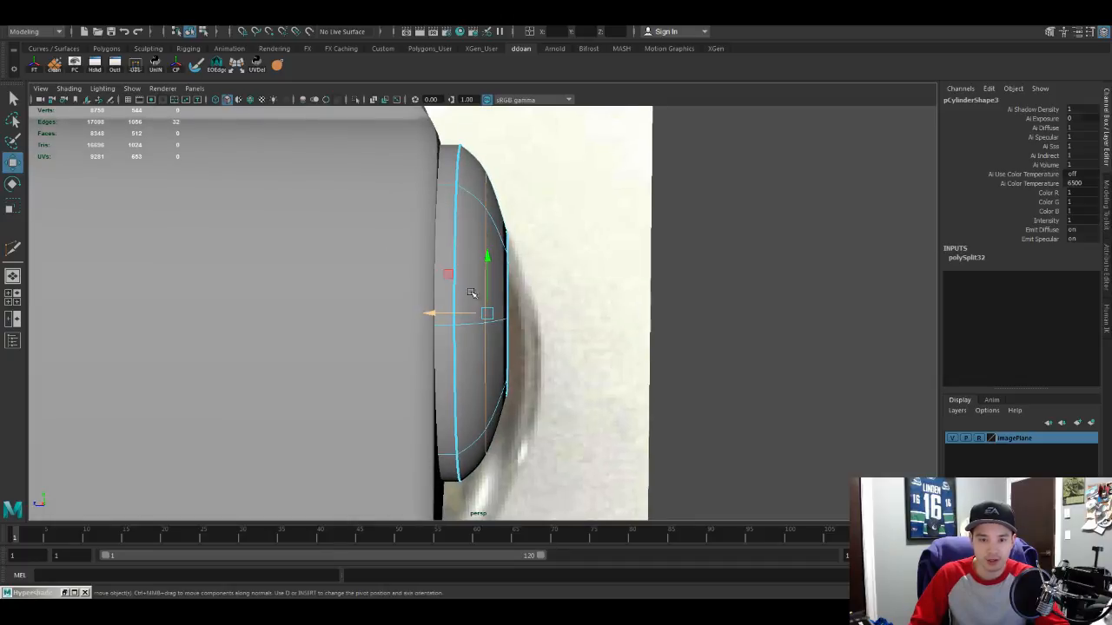
pyautogui.click(504, 239)
pyautogui.keyDown('shift'); pyautogui.doubleClick(503, 278); pyautogui.keyUp('shift')
pyautogui.keyDown('alt'); pyautogui.moveTo(503, 280); pyautogui.dragTo(506, 298); pyautogui.keyUp('alt')
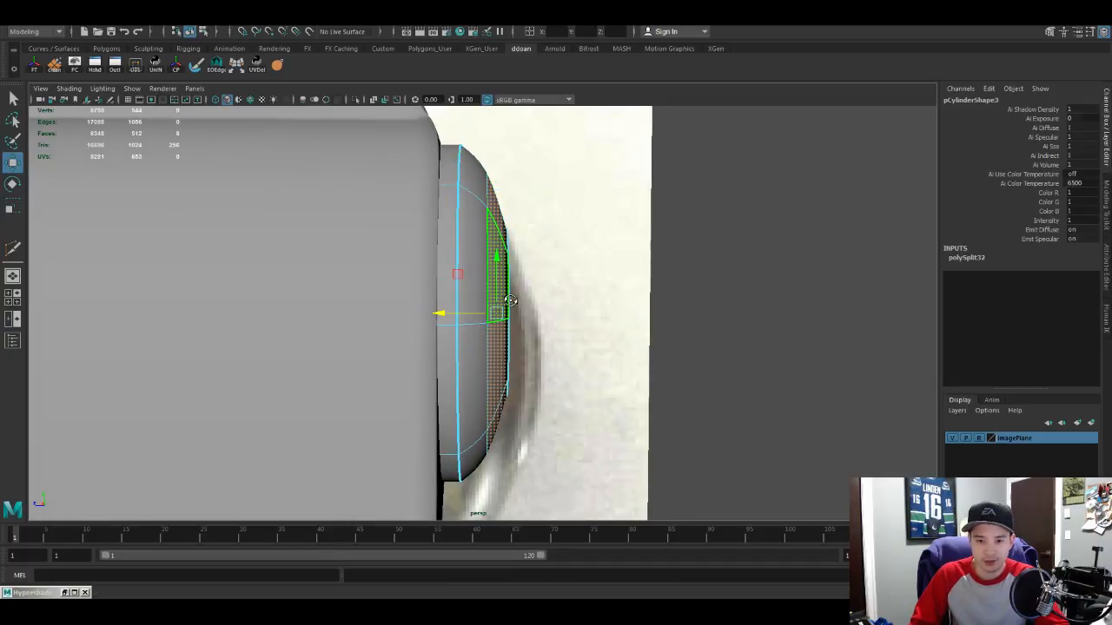
pyautogui.moveTo(441, 315); pyautogui.dragTo(434, 313)
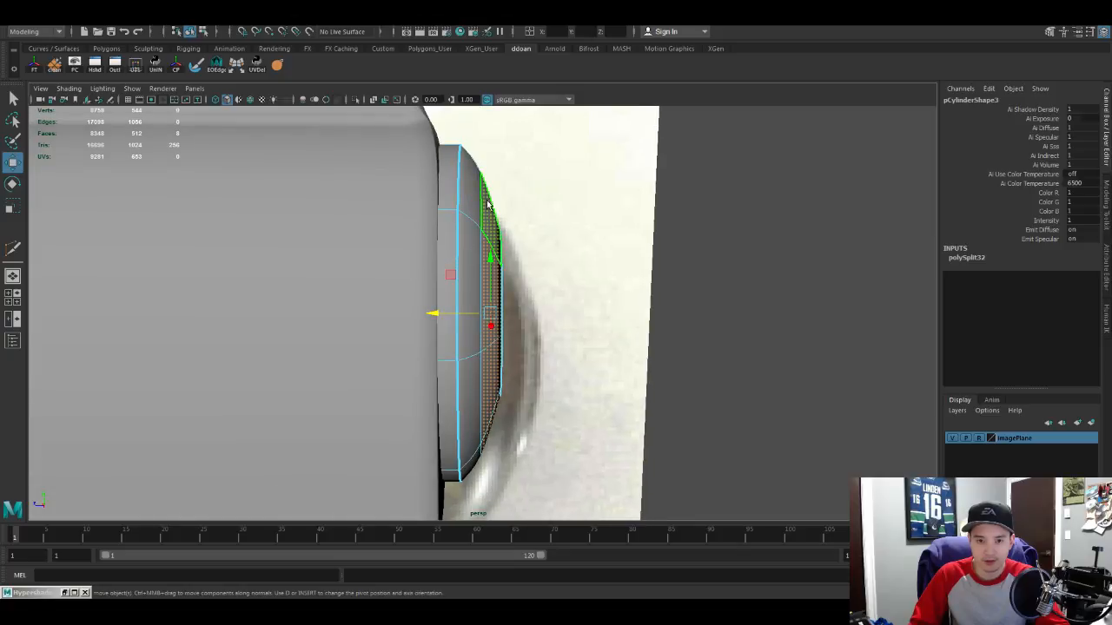
pyautogui.moveTo(480, 279); pyautogui.dragTo(520, 261, button='right')
pyautogui.scroll(-6, 556, 283)
pyautogui.click(591, 313)
pyautogui.keyDown('alt'); pyautogui.moveTo(593, 290); pyautogui.dragTo(530, 297); pyautogui.keyUp('alt')
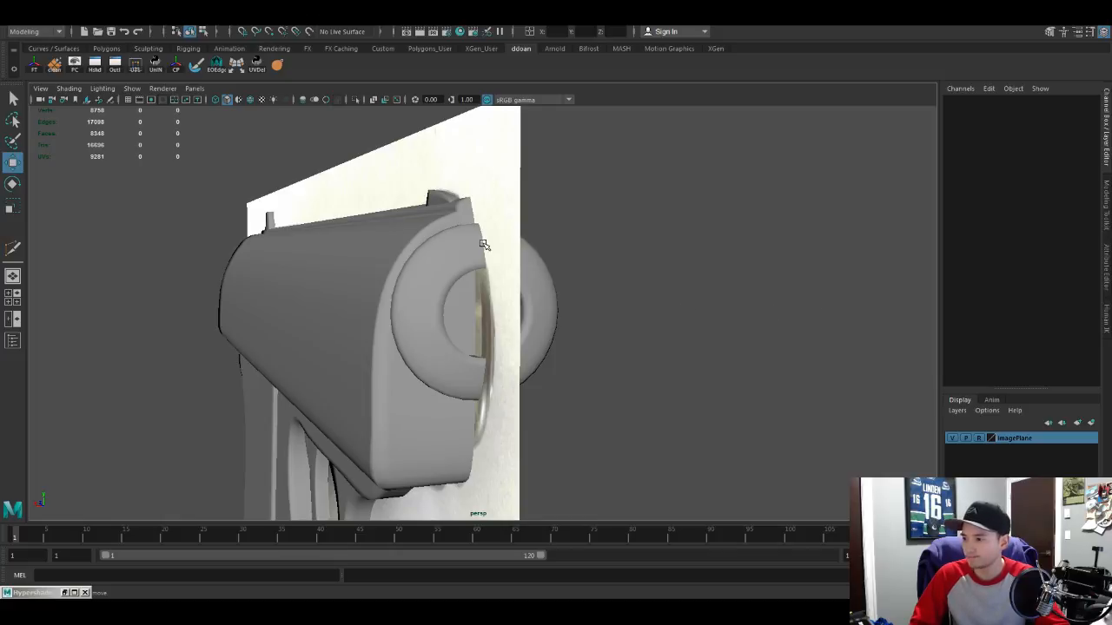
# Step: Select the ring of inner wall faces inside the muzzle ring's hole and delete it
pyautogui.scroll(4, 449, 258)
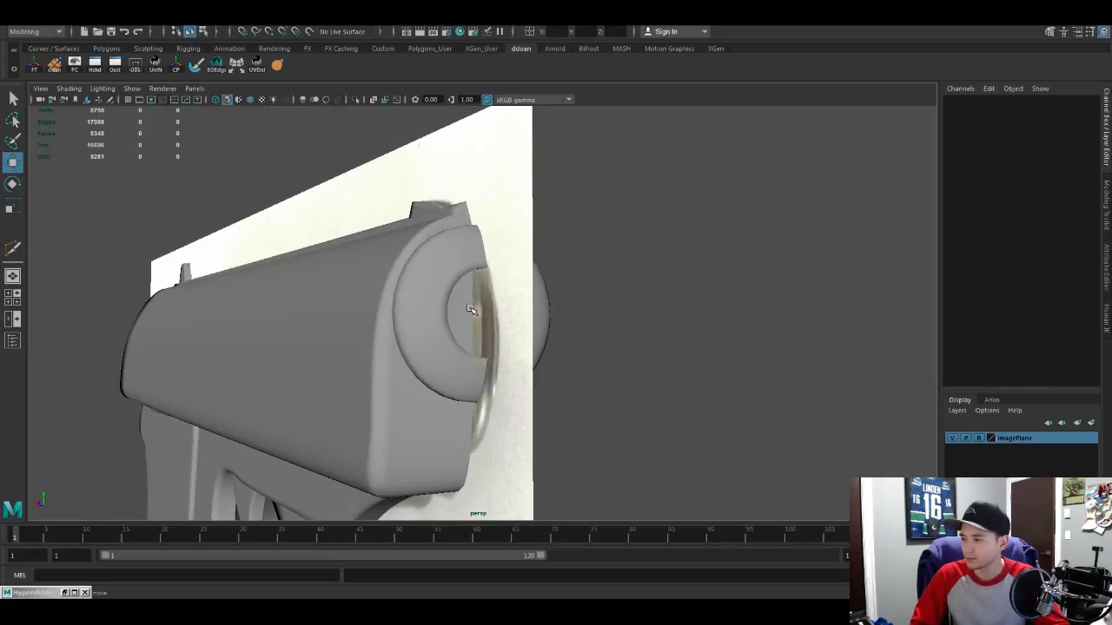
pyautogui.scroll(3, 473, 314)
pyautogui.moveTo(450, 271)
pyautogui.keyDown('alt'); pyautogui.mouseDown()
pyautogui.moveTo(408, 261)
pyautogui.moveTo(451, 274)
pyautogui.moveTo(441, 259)
pyautogui.mouseUp(); pyautogui.keyUp('alt')
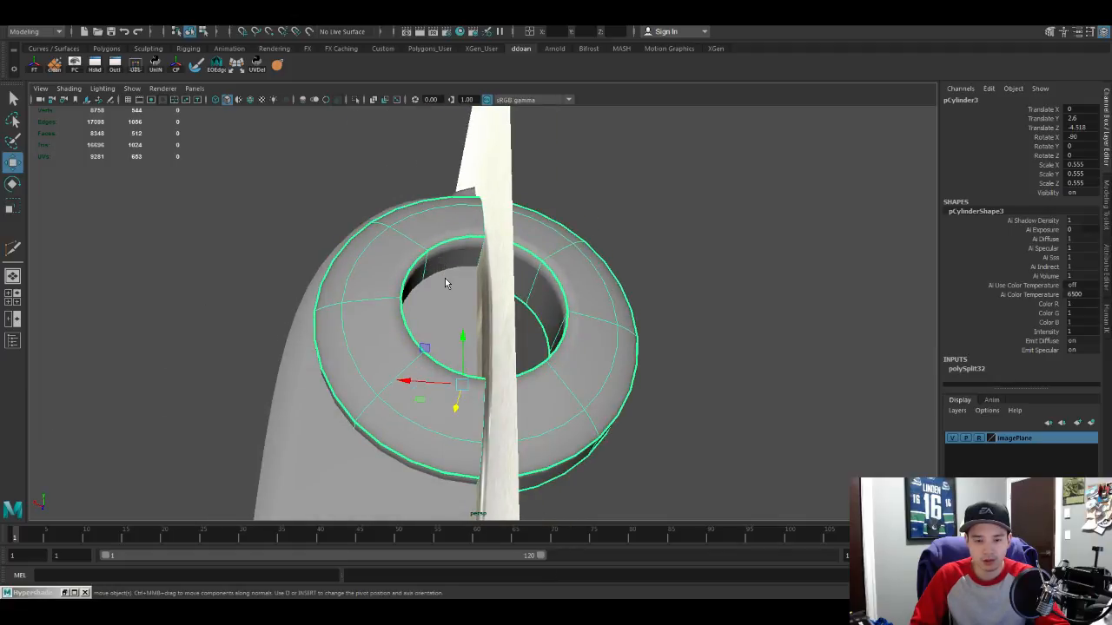
pyautogui.keyDown('alt'); pyautogui.moveTo(442, 260); pyautogui.dragTo(607, 261); pyautogui.keyUp('alt')
pyautogui.scroll(3, 542, 270)
pyautogui.press('F11')
pyautogui.click(538, 233)
pyautogui.keyDown('shift'); pyautogui.click(568, 277); pyautogui.keyUp('shift')
pyautogui.press('\\')
pyautogui.press('Delete')
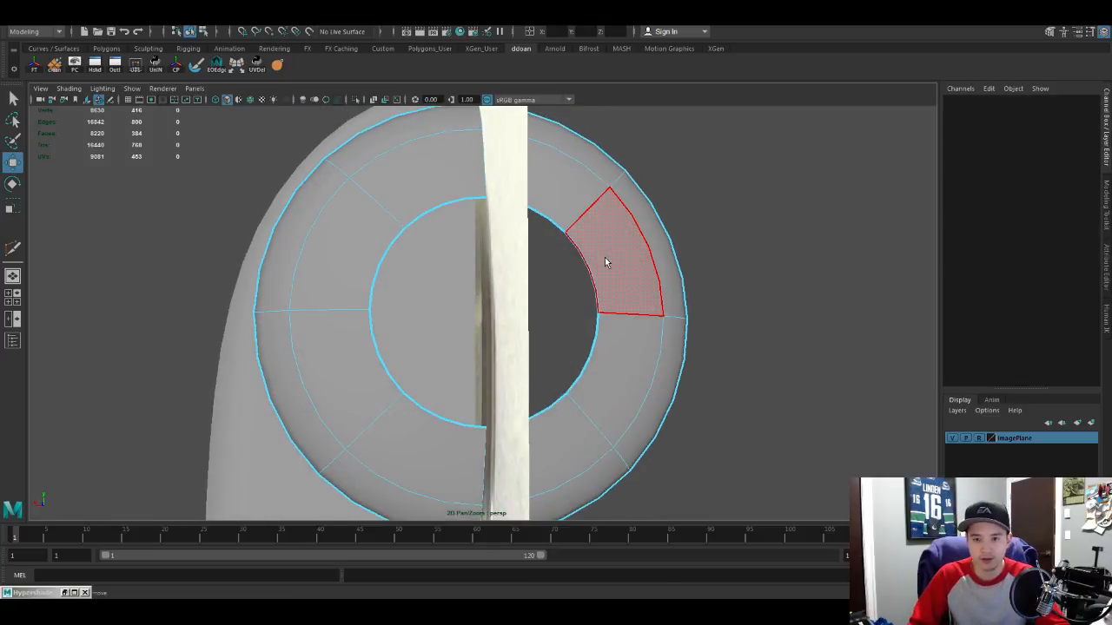
# Step: Extrude the border edge loop of the muzzle hole forward by about 0.04 to form a short lip
pyautogui.doubleClick(561, 224)
pyautogui.keyDown('alt'); pyautogui.moveTo(561, 224); pyautogui.dragTo(483, 294); pyautogui.keyUp('alt')
pyautogui.hotkey('ctrl', 'e')
pyautogui.keyDown('alt'); pyautogui.moveTo(411, 270); pyautogui.dragTo(578, 308); pyautogui.keyUp('alt')
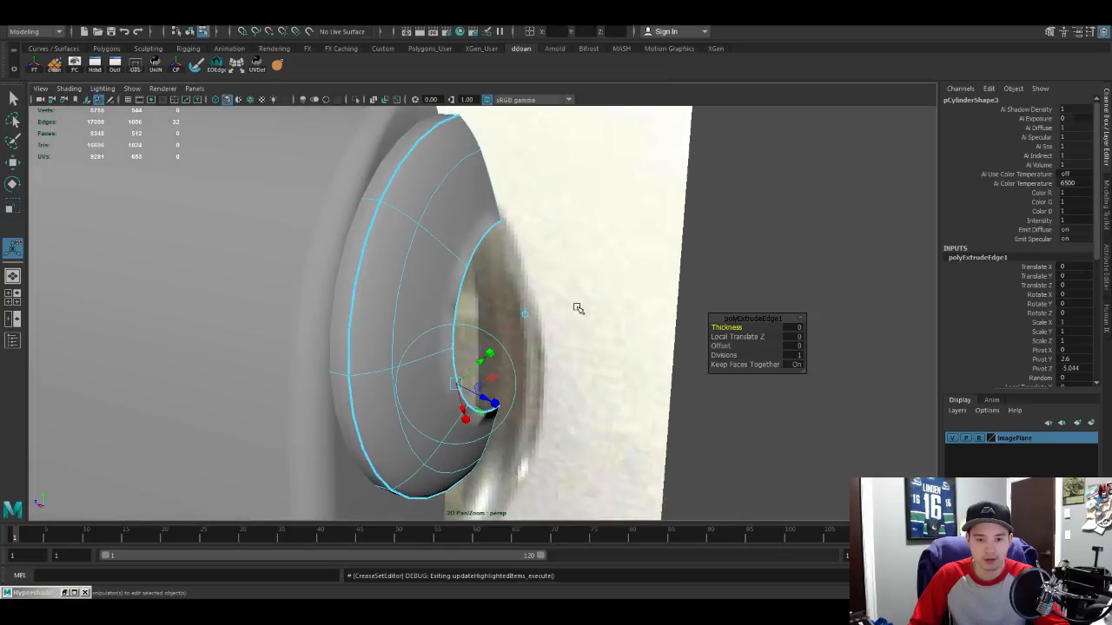
pyautogui.press('1')
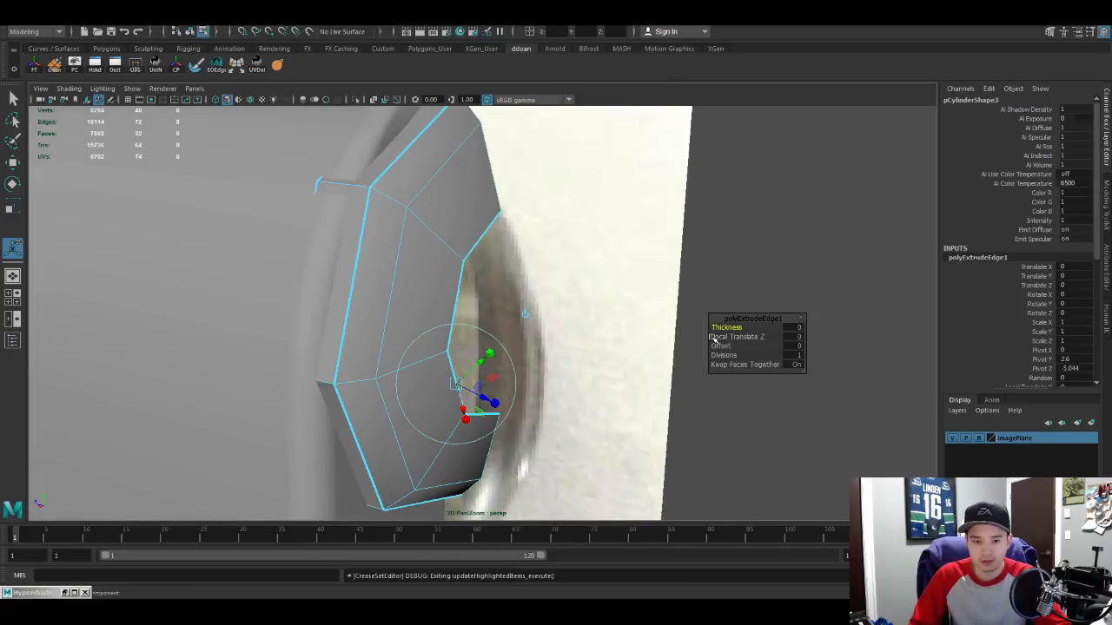
pyautogui.moveTo(484, 399); pyautogui.dragTo(491, 320)
pyautogui.hotkey('ctrl', 'z')
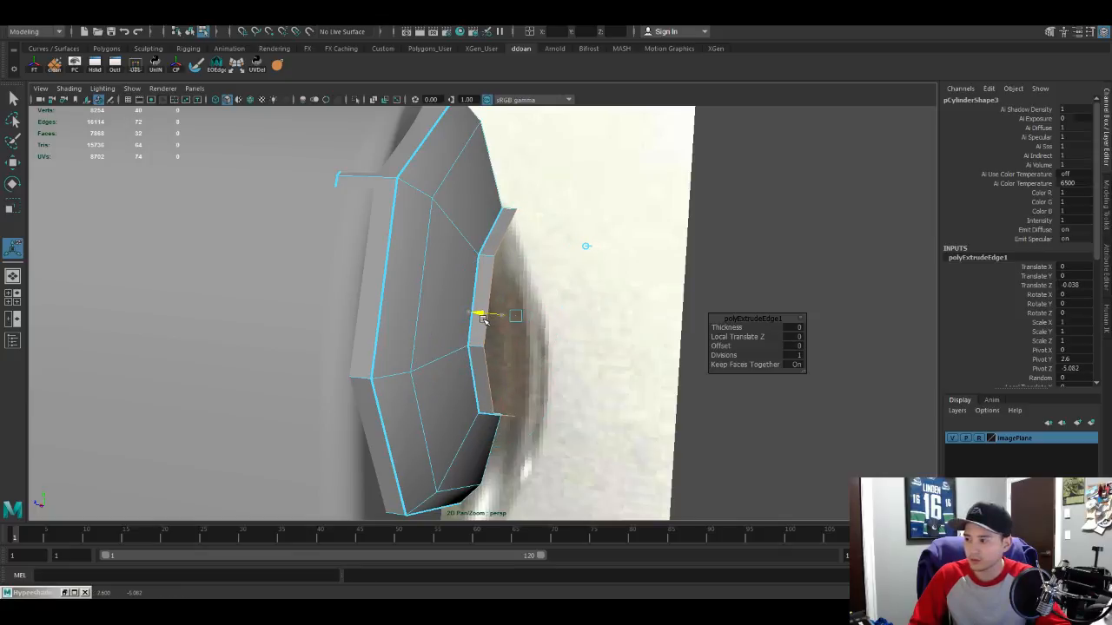
# Step: Extrude the lip's front edge loop again and scale it inward uniformly to 0.85
pyautogui.keyDown('alt'); pyautogui.moveTo(485, 320); pyautogui.dragTo(437, 312); pyautogui.keyUp('alt')
pyautogui.scroll(2, 489, 322)
pyautogui.scroll(1, 471, 320)
pyautogui.scroll(-1, 473, 320)
pyautogui.press('g')
pyautogui.click(421, 301)
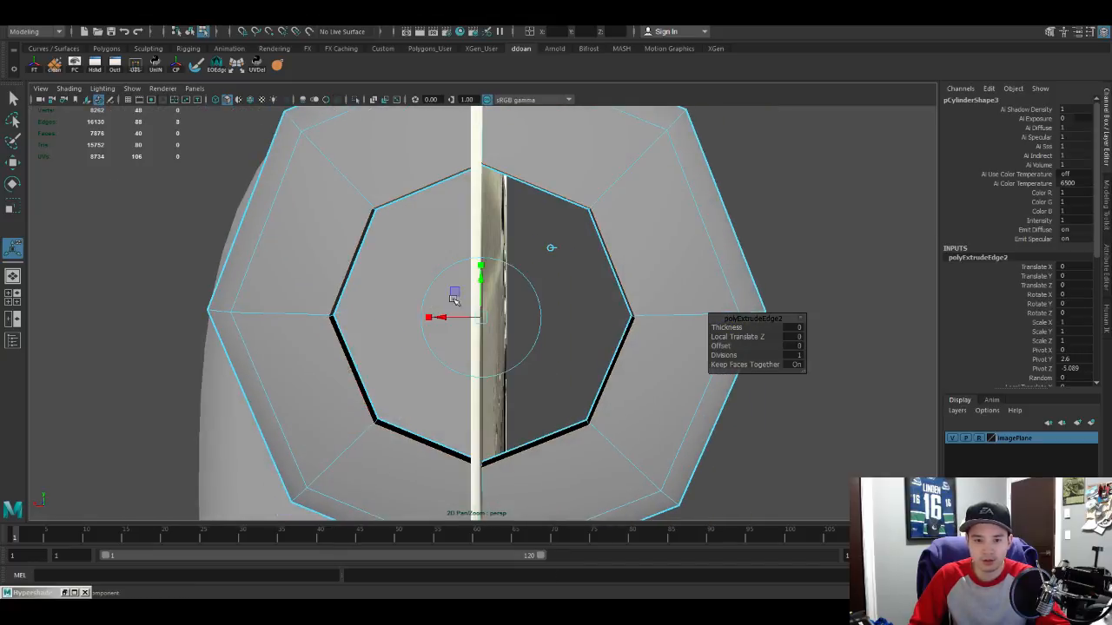
pyautogui.keyDown('alt'); pyautogui.moveTo(486, 292); pyautogui.dragTo(493, 272); pyautogui.keyUp('alt')
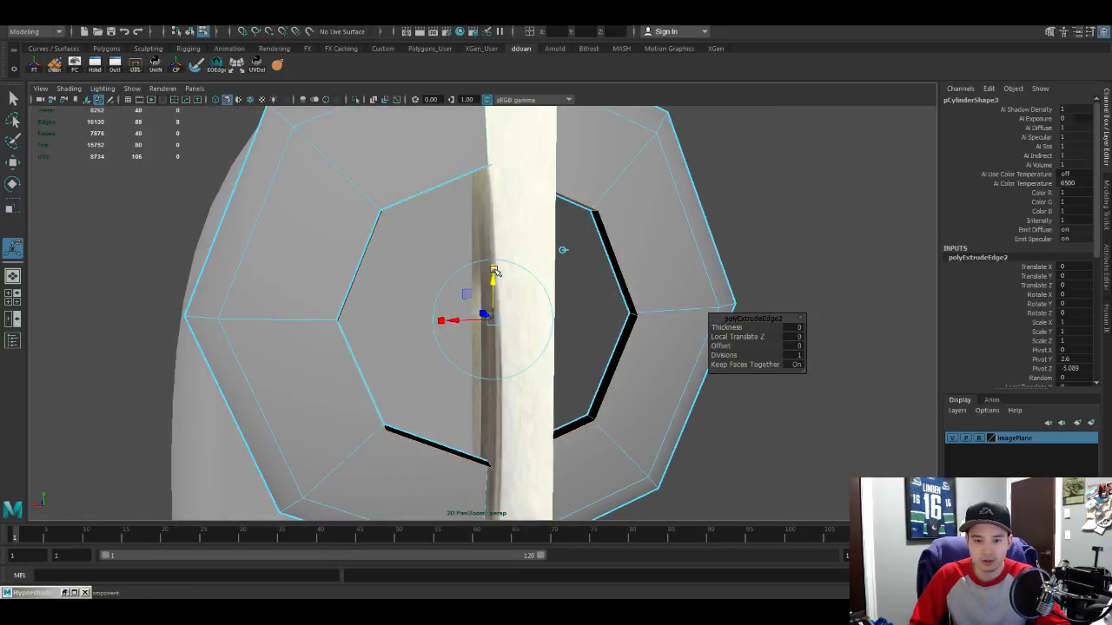
pyautogui.moveTo(492, 318); pyautogui.dragTo(489, 320)
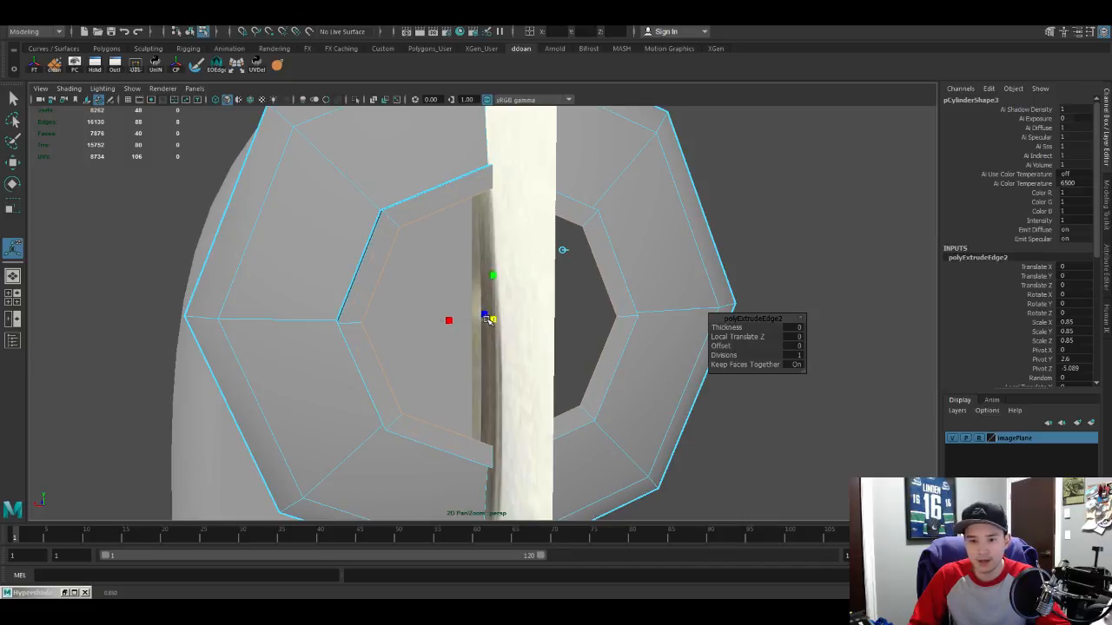
# Step: Extrude the lip's inner edge loop back into the barrel with Translate Z 0.258 to form the bore wall
pyautogui.moveTo(488, 319)
pyautogui.keyDown('alt'); pyautogui.mouseDown()
pyautogui.moveTo(475, 263)
pyautogui.moveTo(466, 273)
pyautogui.moveTo(525, 314)
pyautogui.moveTo(472, 310)
pyautogui.mouseUp(); pyautogui.keyUp('alt')
pyautogui.press('g')
pyautogui.click(529, 327)
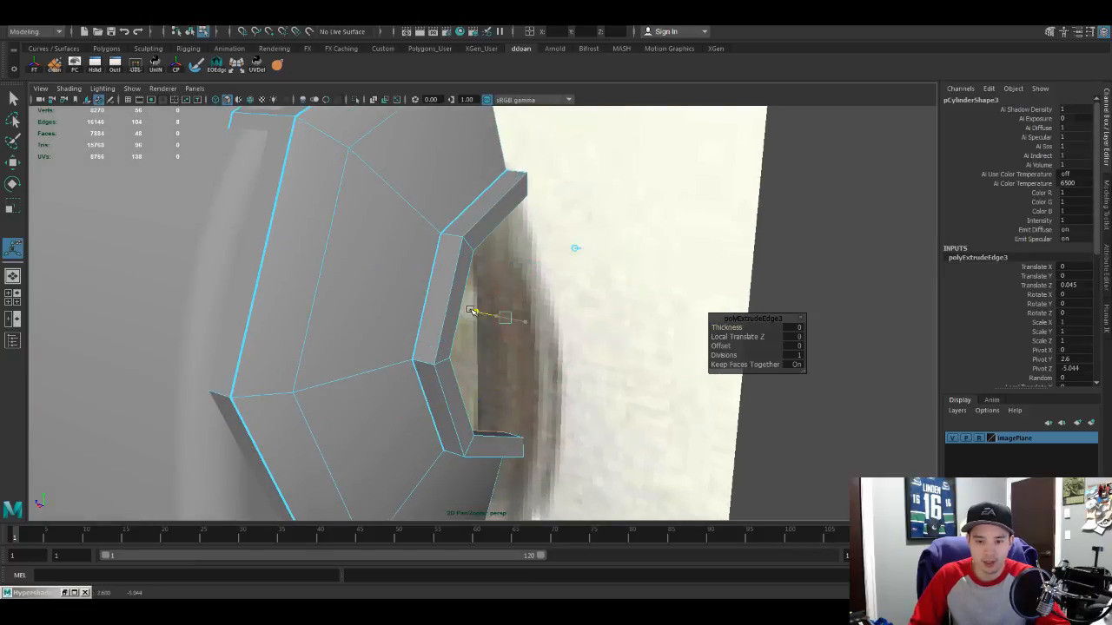
pyautogui.keyDown('alt'); pyautogui.moveTo(390, 301); pyautogui.dragTo(404, 247); pyautogui.keyUp('alt')
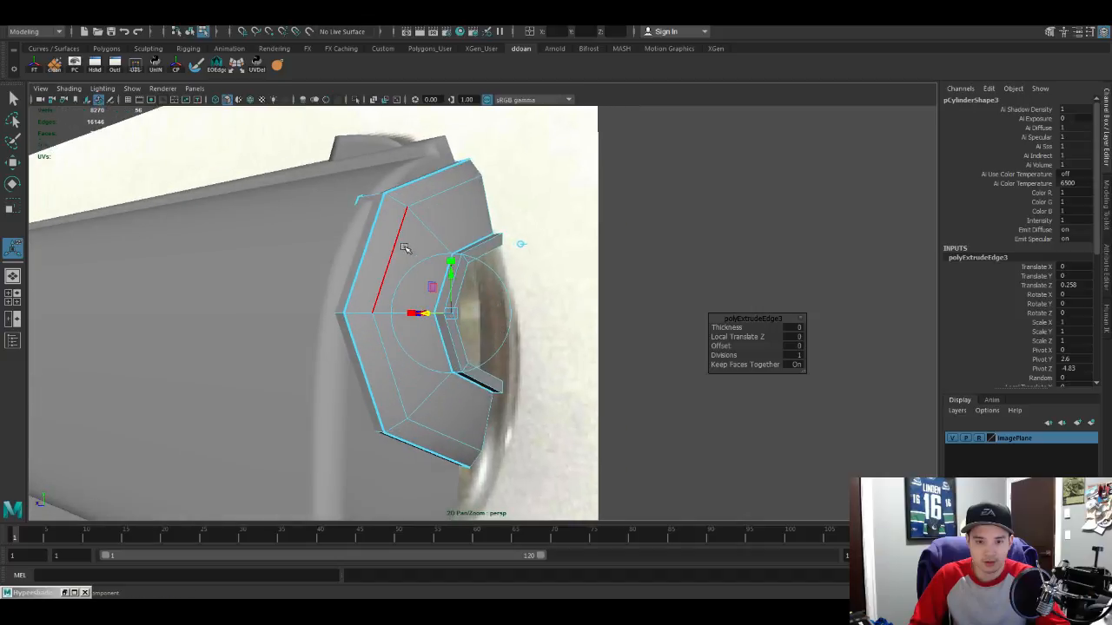
# Step: Select the edge loops of the muzzle lip, crease them for the smooth preview and deselect the ring
pyautogui.press('3')
pyautogui.keyDown('alt'); pyautogui.moveTo(409, 305); pyautogui.dragTo(430, 323, button='right'); pyautogui.keyUp('alt')
pyautogui.press('1')
pyautogui.press('q')
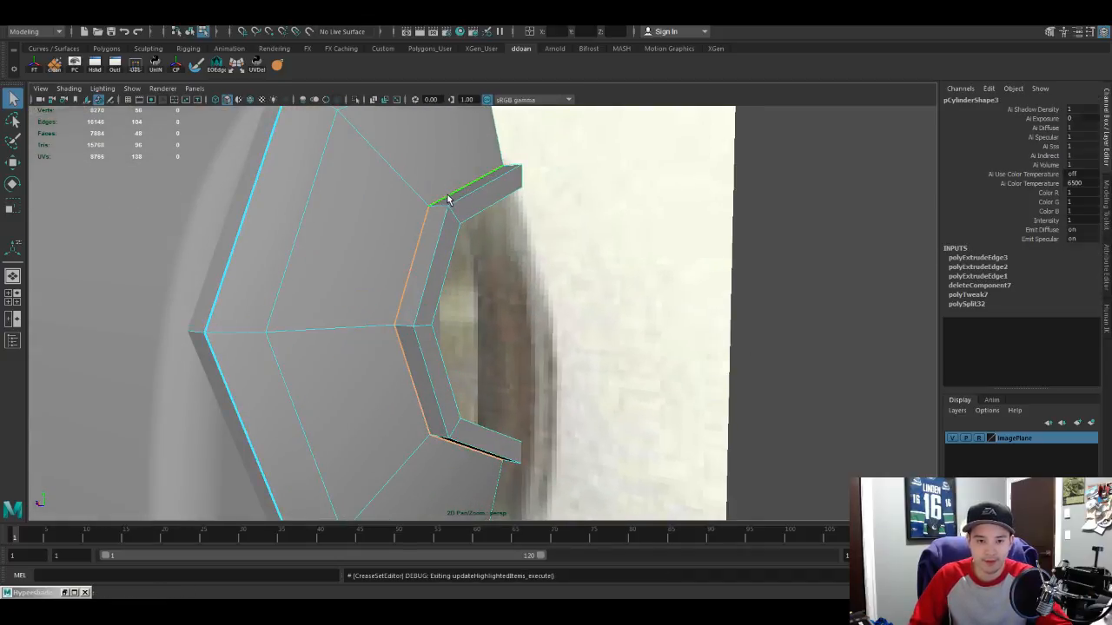
pyautogui.keyDown('alt'); pyautogui.moveTo(461, 210); pyautogui.dragTo(556, 297); pyautogui.keyUp('alt')
pyautogui.keyDown('shift'); pyautogui.doubleClick(426, 198); pyautogui.keyUp('shift')
pyautogui.hotkey('shift', 'c')
pyautogui.click(571, 309)
pyautogui.press('3')
pyautogui.keyDown('alt'); pyautogui.moveTo(598, 193); pyautogui.dragTo(561, 228); pyautogui.keyUp('alt')
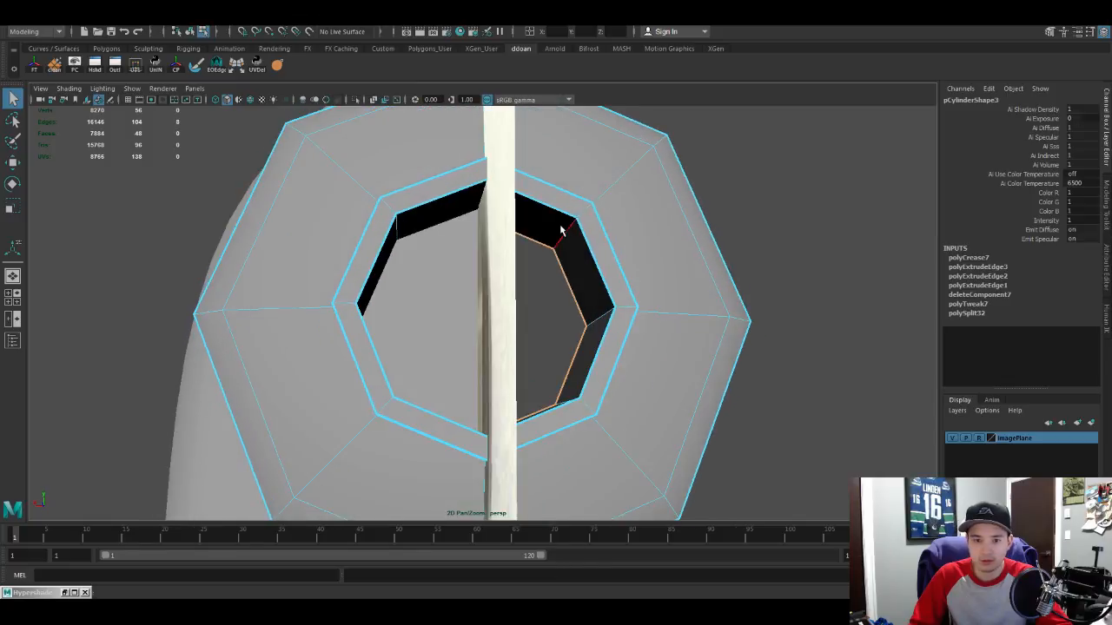
pyautogui.press('F8')
pyautogui.scroll(-3, 575, 306)
pyautogui.keyDown('alt'); pyautogui.moveTo(574, 305); pyautogui.dragTo(734, 302); pyautogui.keyUp('alt')
pyautogui.click(734, 303)
# Step: Insert an edge loop on the muzzle ring's front just outside the lip's base, and deselect the ring
pyautogui.scroll(2, 479, 277)
pyautogui.keyDown('alt'); pyautogui.moveTo(479, 277); pyautogui.dragTo(442, 212); pyautogui.keyUp('alt')
pyautogui.click(497, 253)
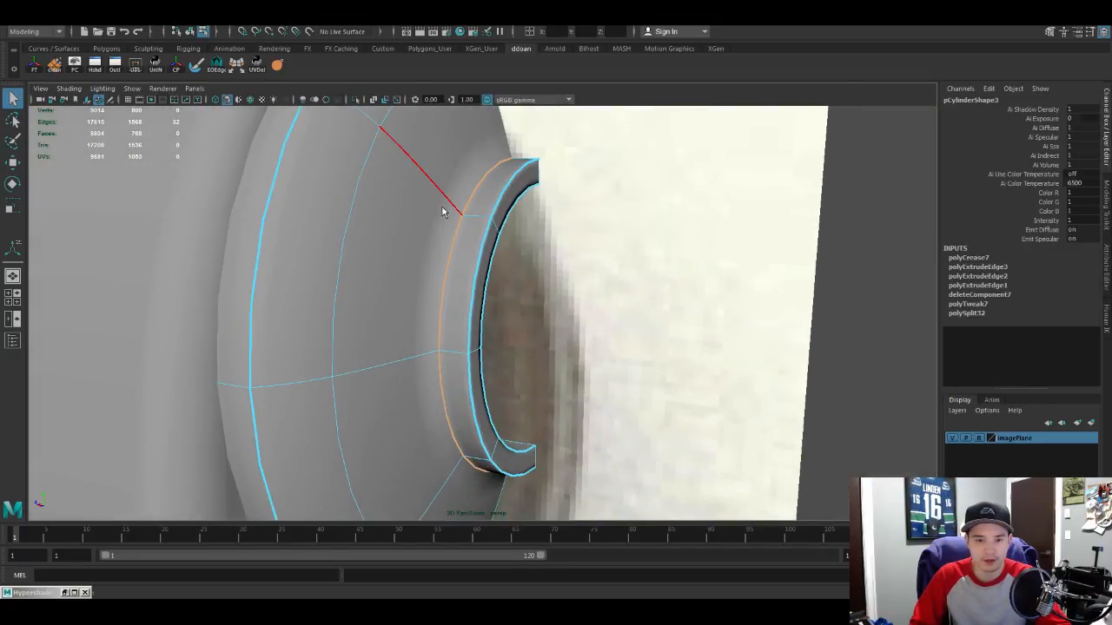
pyautogui.press('y')
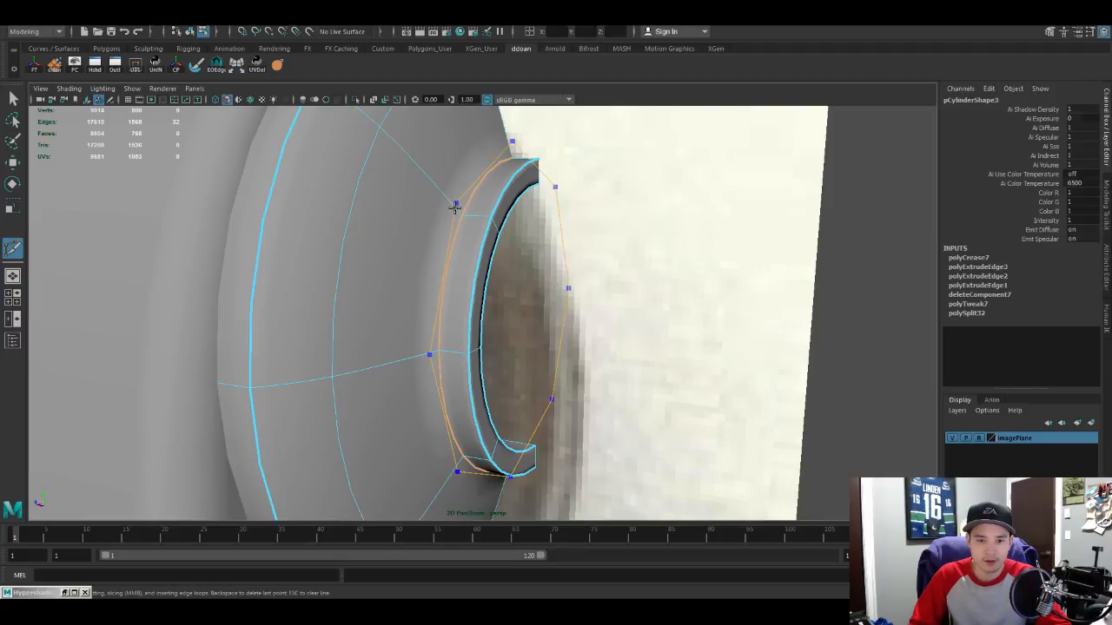
pyautogui.keyDown('alt'); pyautogui.moveTo(431, 241); pyautogui.dragTo(404, 238); pyautogui.keyUp('alt')
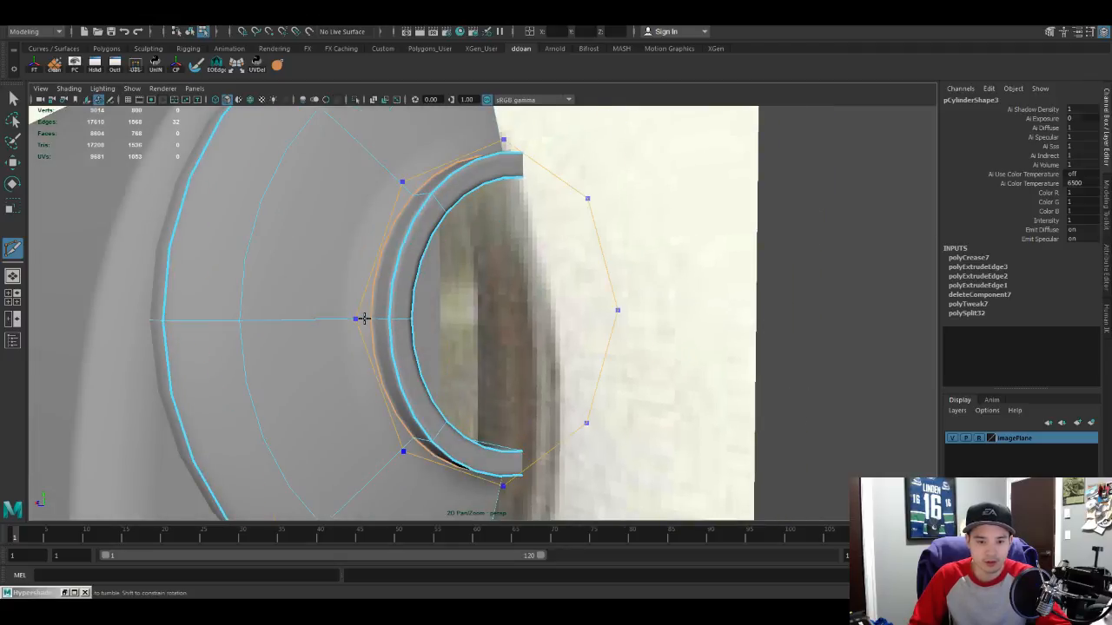
pyautogui.keyDown('ctrl'); pyautogui.click(347, 317); pyautogui.keyUp('ctrl')
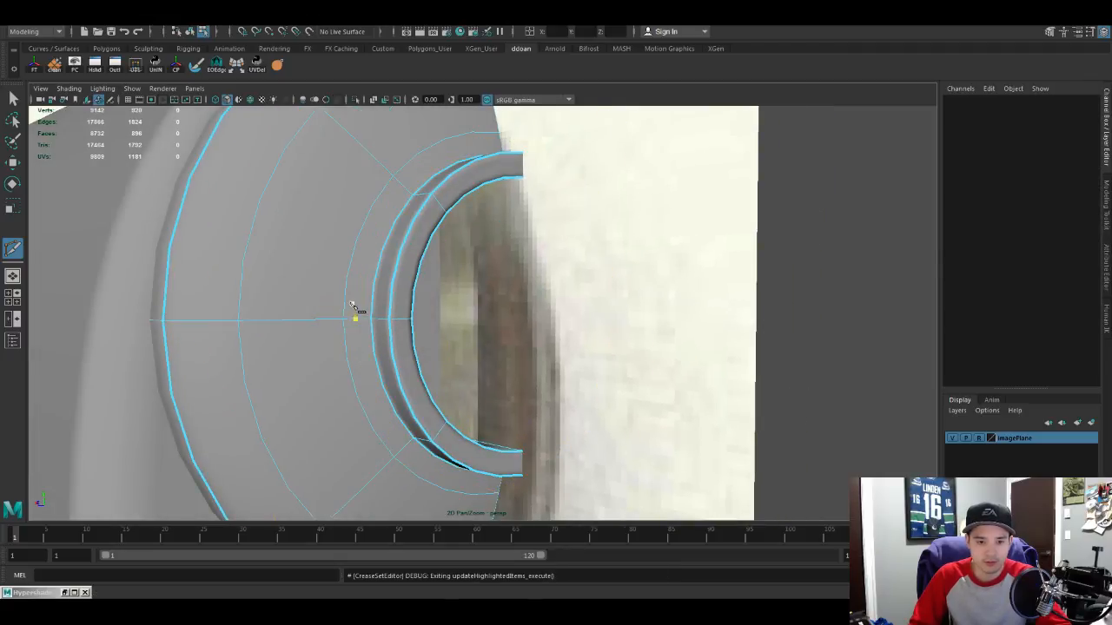
pyautogui.keyDown('alt'); pyautogui.moveTo(355, 313); pyautogui.dragTo(571, 323); pyautogui.keyUp('alt')
pyautogui.press('w')
pyautogui.press('F8')
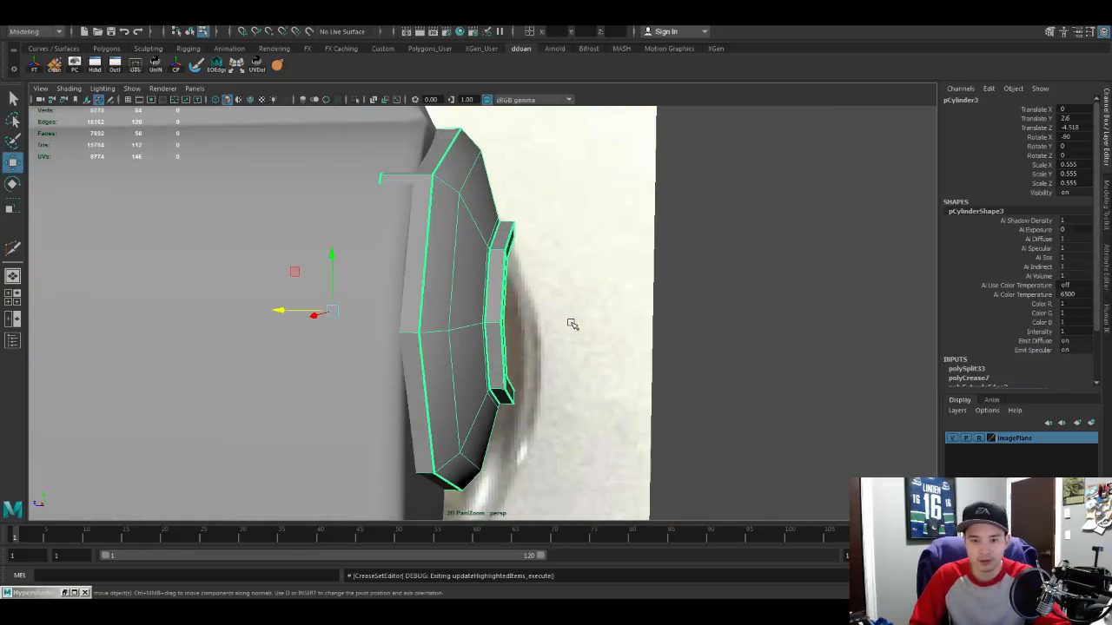
pyautogui.click(657, 314)
# Step: Hide the reference image plane layer and check the muzzle ring from the front
pyautogui.keyDown('alt'); pyautogui.moveTo(658, 314); pyautogui.dragTo(556, 330); pyautogui.keyUp('alt')
pyautogui.click(952, 438)
pyautogui.keyDown('alt'); pyautogui.moveTo(614, 363); pyautogui.dragTo(516, 357); pyautogui.keyUp('alt')
pyautogui.scroll(3, 409, 343)
pyautogui.click(474, 318)
pyautogui.scroll(-2, 474, 318)
pyautogui.scroll(-3, 516, 357)
pyautogui.press('F8')
pyautogui.scroll(-2, 532, 341)
pyautogui.click(581, 348)
pyautogui.keyDown('alt'); pyautogui.moveTo(581, 348); pyautogui.dragTo(478, 341); pyautogui.keyUp('alt')
pyautogui.scroll(3, 512, 300)
pyautogui.scroll(3, 488, 347)
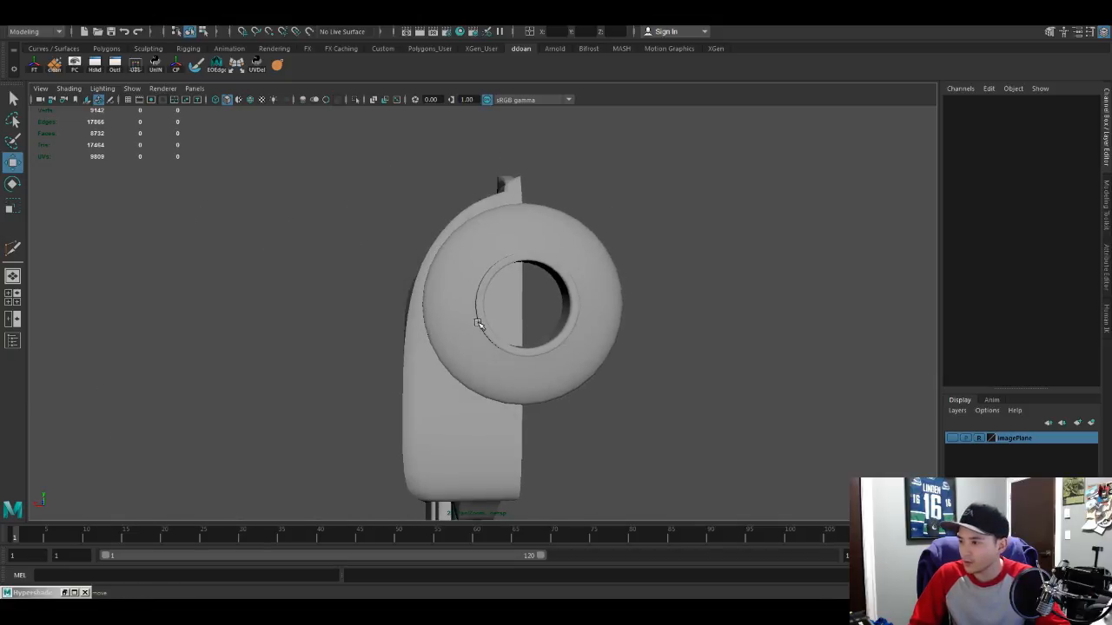
# Step: Select the face ring around the lip's base and the lip's outer wall, and scale both up uniformly
pyautogui.click(490, 309)
pyautogui.scroll(4, 521, 304)
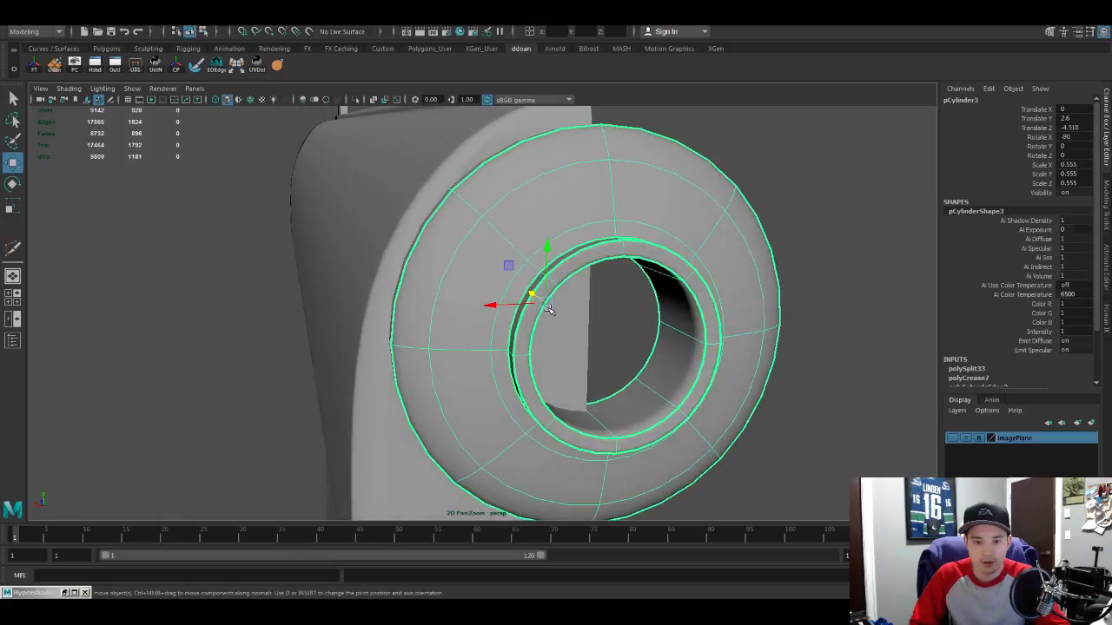
pyautogui.press('F11')
pyautogui.keyDown('alt'); pyautogui.moveTo(567, 286); pyautogui.dragTo(640, 322); pyautogui.keyUp('alt')
pyautogui.click(596, 316)
pyautogui.keyDown('shift'); pyautogui.doubleClick(578, 342); pyautogui.keyUp('shift')
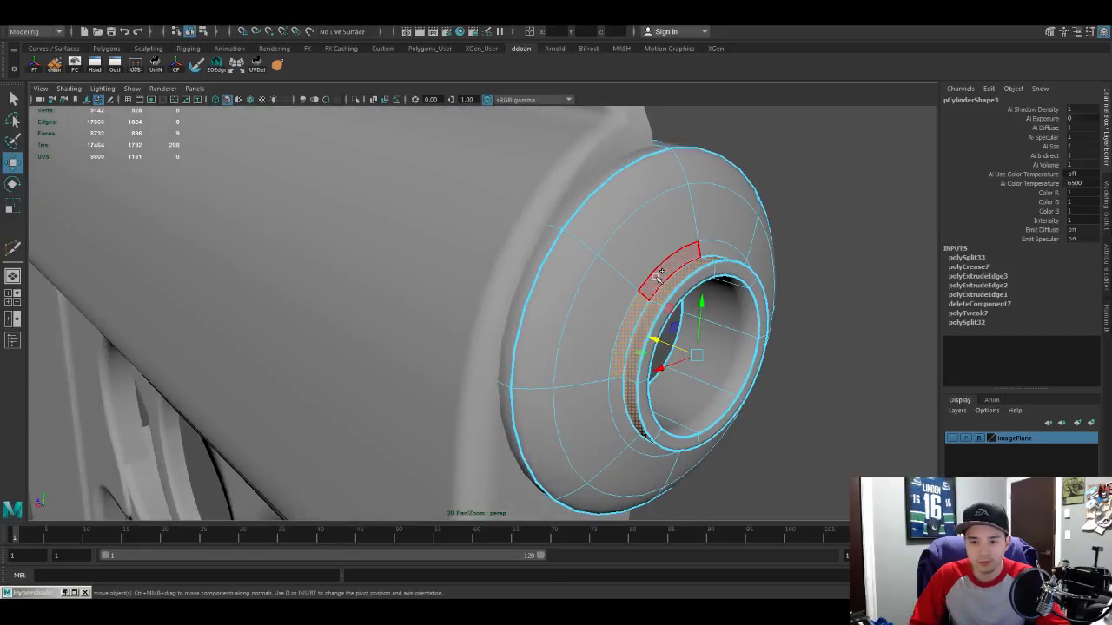
pyautogui.keyDown('alt'); pyautogui.moveTo(657, 275); pyautogui.dragTo(551, 250); pyautogui.keyUp('alt')
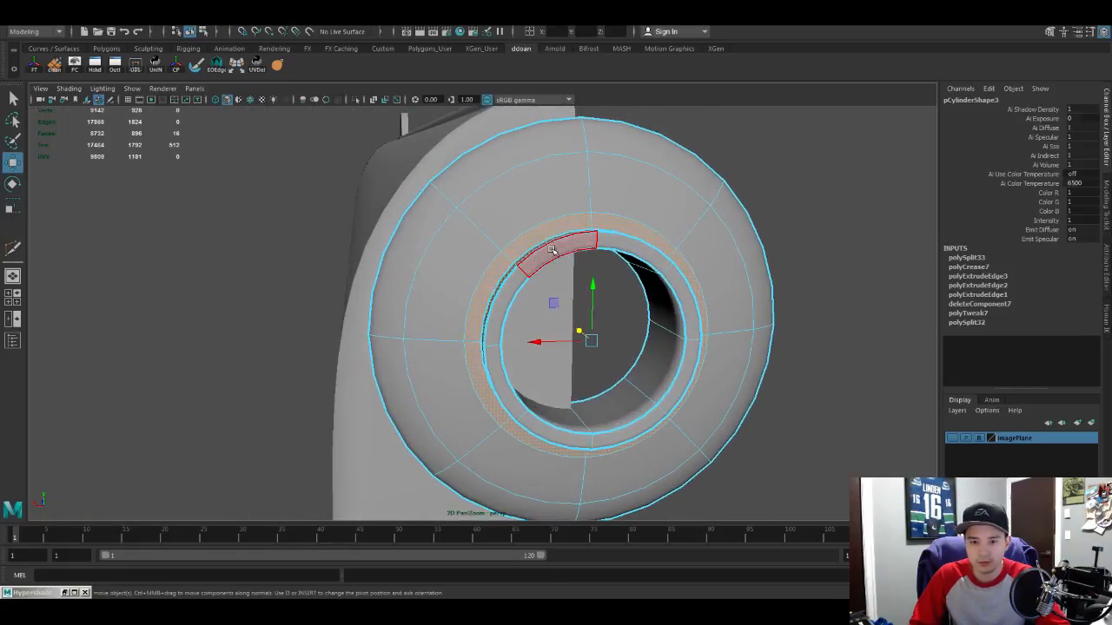
pyautogui.press('r')
pyautogui.moveTo(589, 341); pyautogui.dragTo(544, 286)
pyautogui.scroll(-2, 642, 335)
pyautogui.scroll(3, 581, 309)
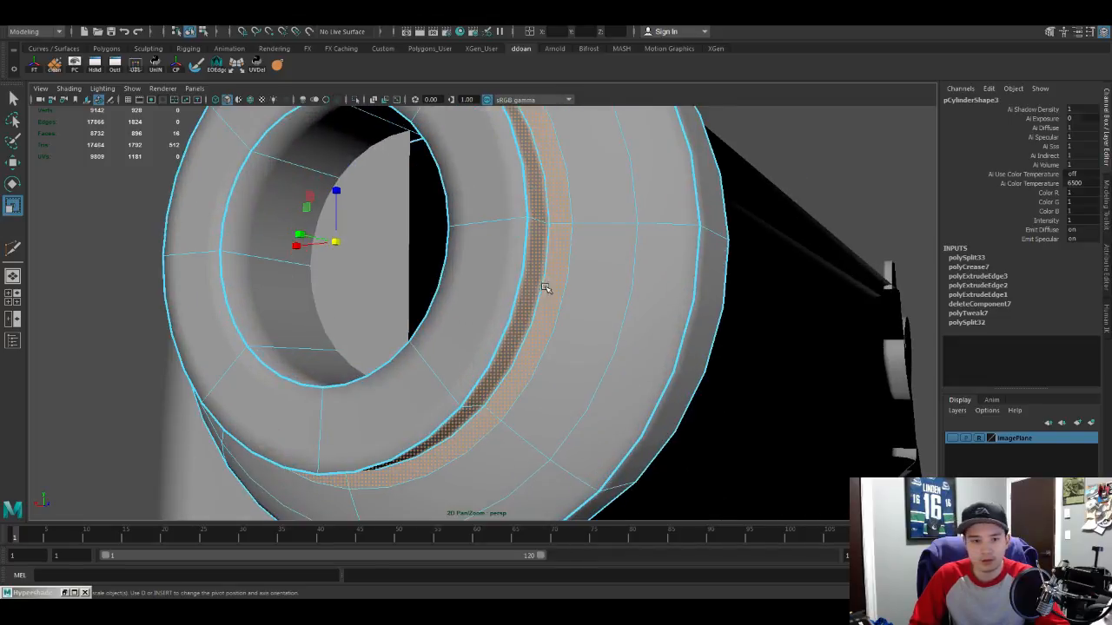
# Step: Select the bore's inner wall faces, scale them up to thin the lip, and return to object mode with nothing selected
pyautogui.click(314, 139)
pyautogui.doubleClick(314, 139)
pyautogui.keyDown('alt'); pyautogui.moveTo(285, 194); pyautogui.dragTo(608, 269); pyautogui.keyUp('alt')
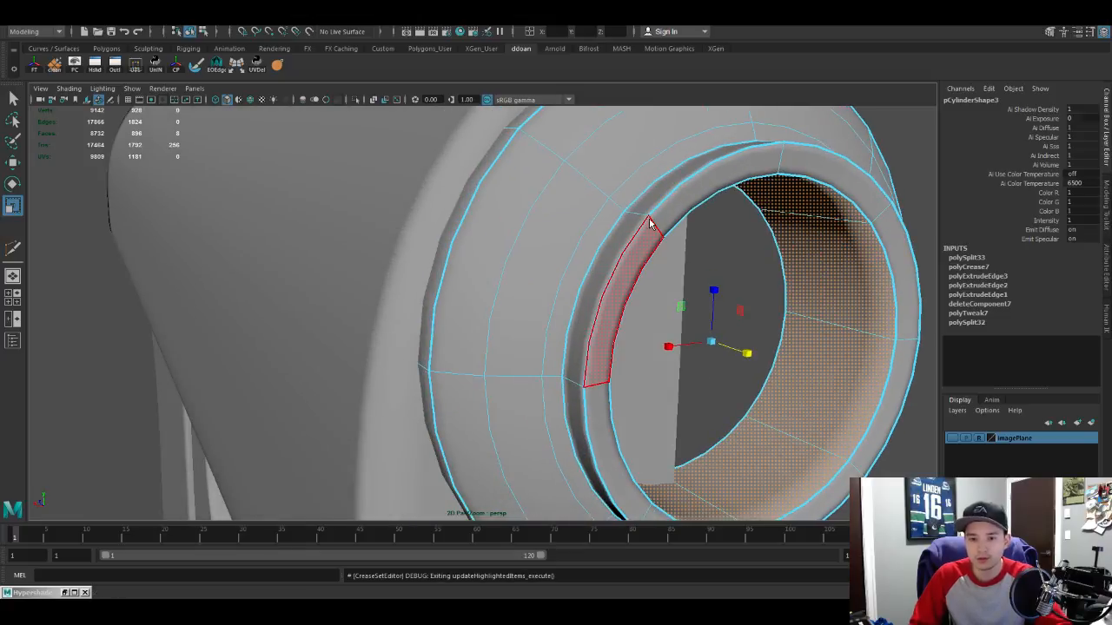
pyautogui.moveTo(641, 286); pyautogui.dragTo(650, 276, button='right')
pyautogui.scroll(-5, 651, 277)
pyautogui.click(738, 255)
pyautogui.keyDown('alt'); pyautogui.moveTo(737, 255); pyautogui.dragTo(637, 292); pyautogui.keyUp('alt')
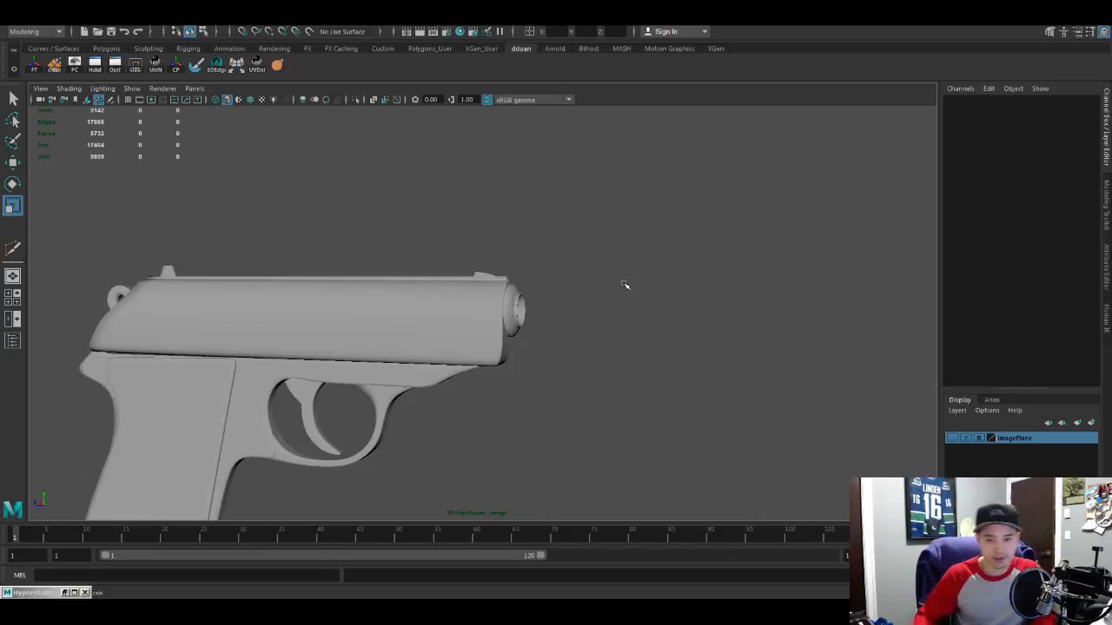
# Step: Examine the muzzle ring's shape up close and against the whole pistol's side profile
pyautogui.scroll(4, 608, 278)
pyautogui.keyDown('alt'); pyautogui.moveTo(571, 310); pyautogui.dragTo(493, 291); pyautogui.keyUp('alt')
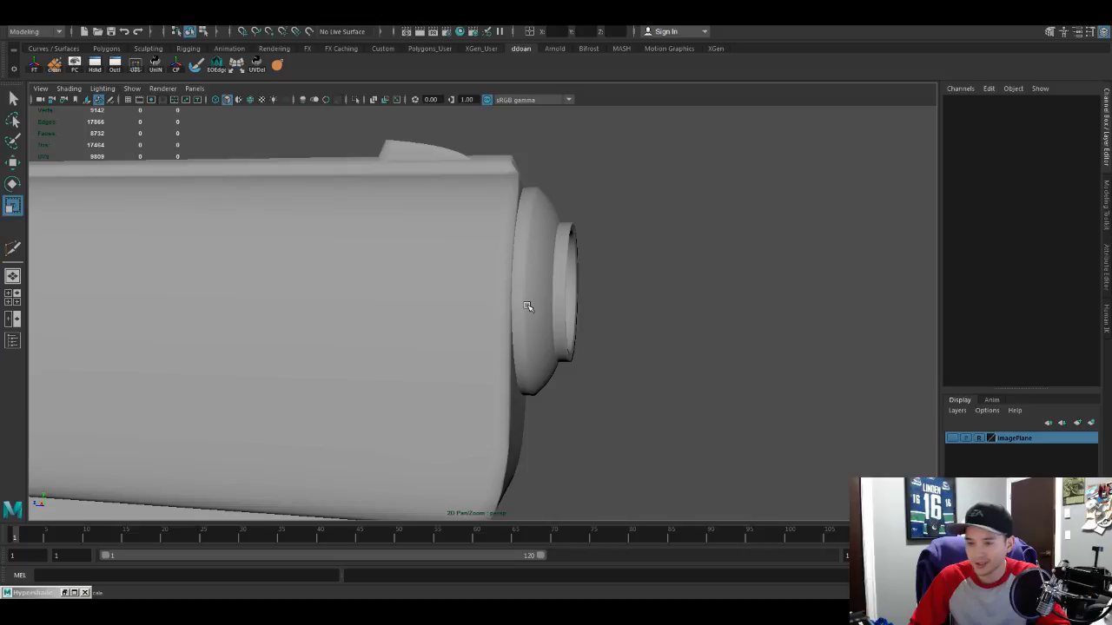
pyautogui.keyDown('alt'); pyautogui.moveTo(527, 306); pyautogui.dragTo(588, 335); pyautogui.keyUp('alt')
pyautogui.click(484, 295)
pyautogui.click(588, 335)
pyautogui.keyDown('alt'); pyautogui.moveTo(588, 336); pyautogui.dragTo(516, 312, button='right'); pyautogui.keyUp('alt')
pyautogui.keyDown('alt'); pyautogui.moveTo(516, 313); pyautogui.dragTo(579, 301); pyautogui.keyUp('alt')
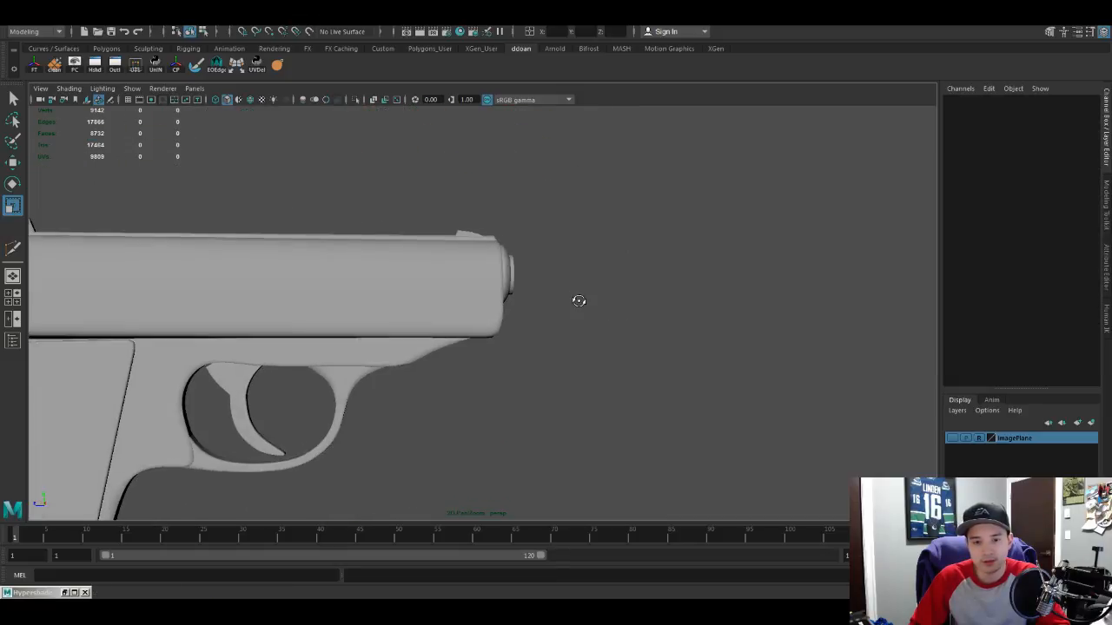
pyautogui.scroll(-5, 578, 301)
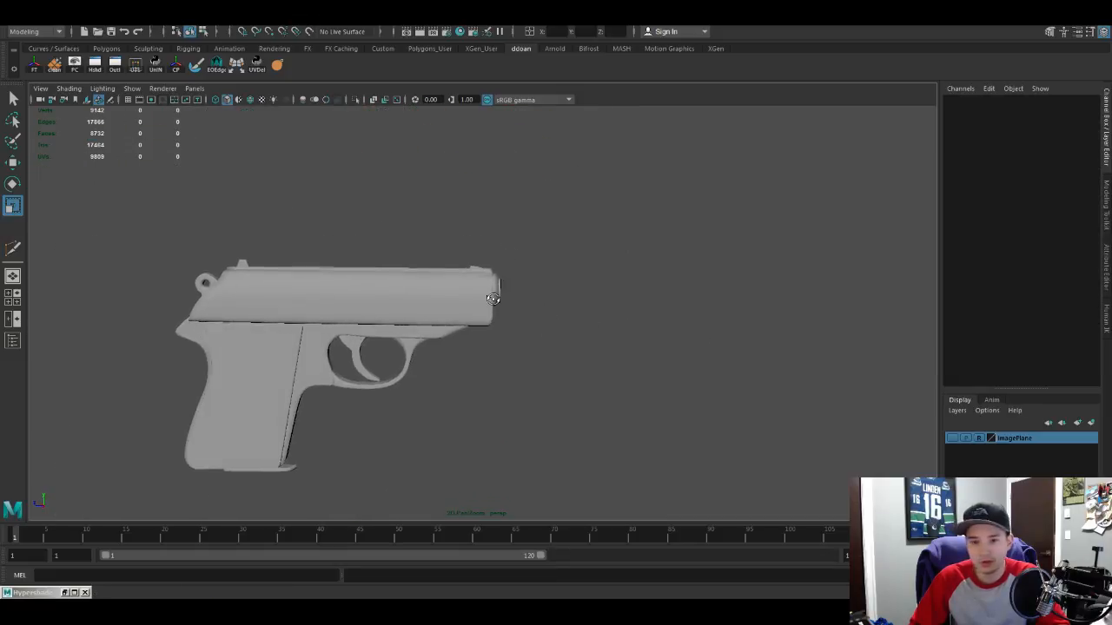
# Step: Check how the muzzle ring sits on the slide's front, viewing it close up and at whole-pistol distance
pyautogui.scroll(3, 493, 299)
pyautogui.scroll(-4, 571, 298)
pyautogui.scroll(1, 571, 300)
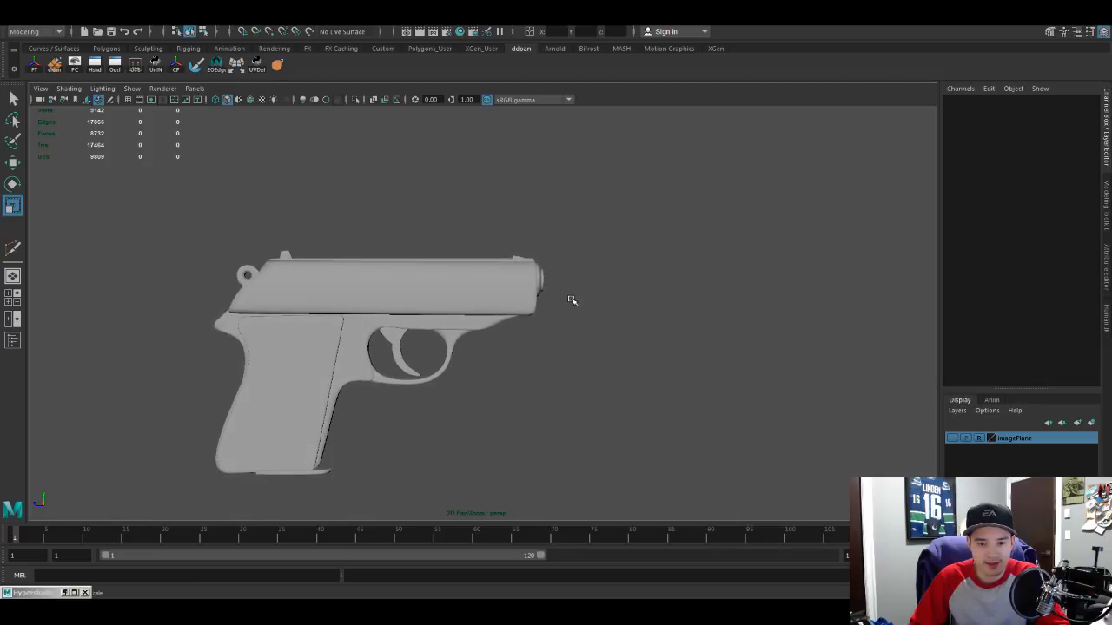
pyautogui.scroll(1, 571, 300)
pyautogui.scroll(-4, 573, 298)
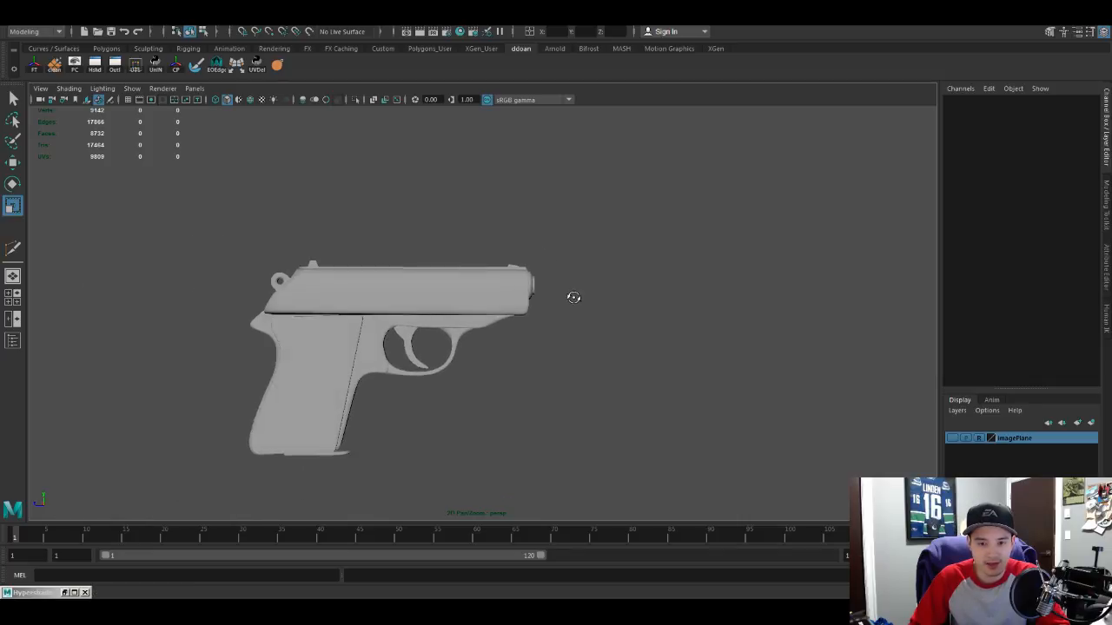
pyautogui.click(516, 291)
pyautogui.click(521, 294)
pyautogui.press('w')
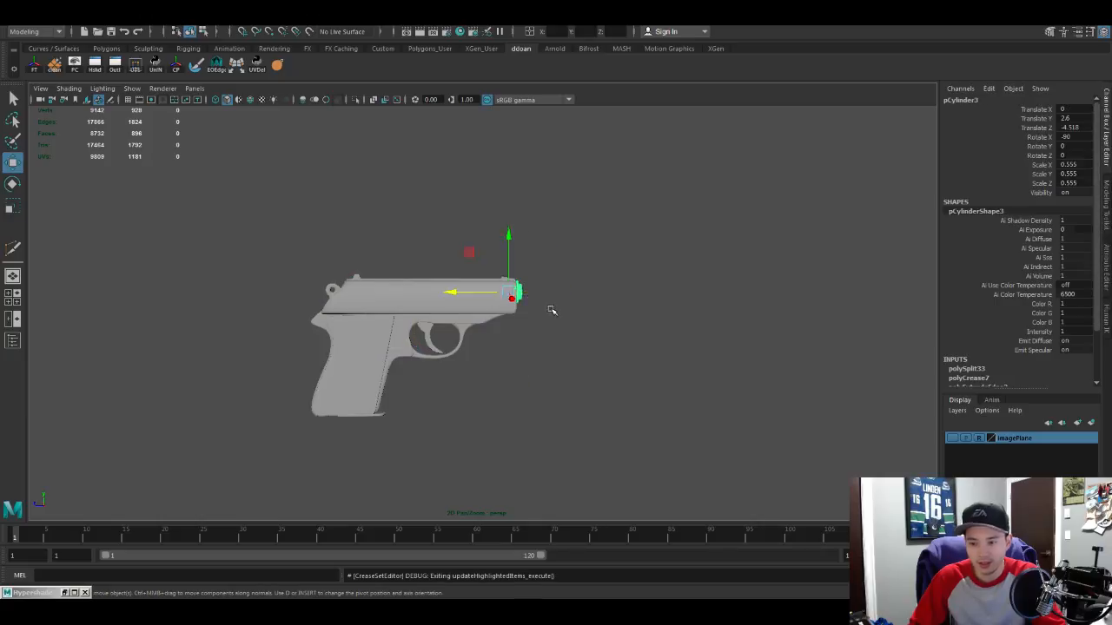
pyautogui.press('f')
pyautogui.scroll(-1, 565, 315)
pyautogui.scroll(-2, 560, 330)
pyautogui.scroll(-2, 976, 348)
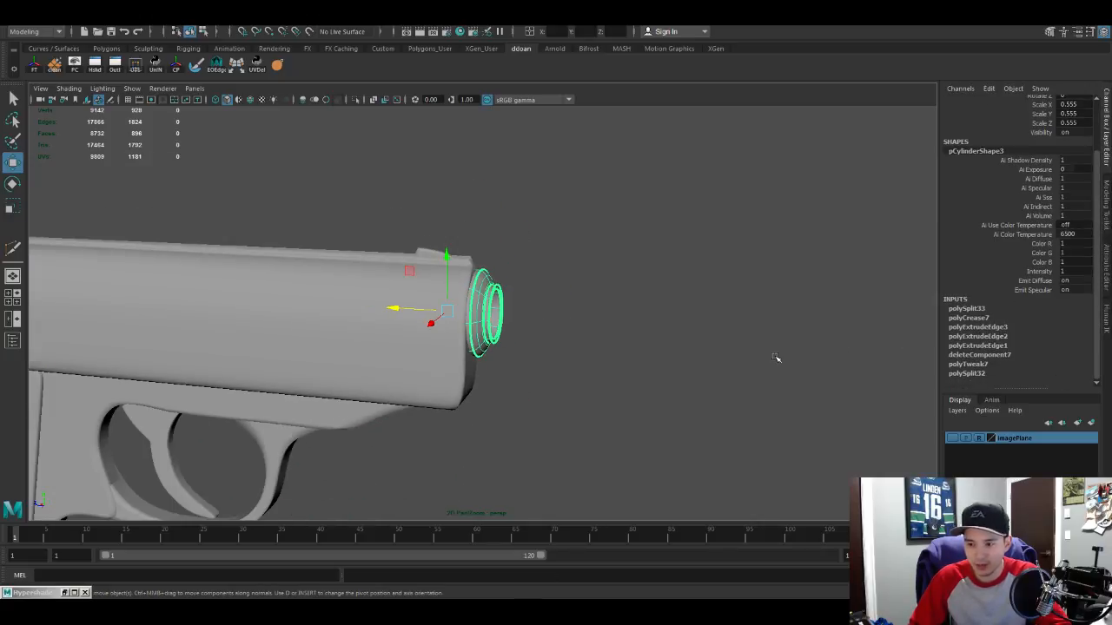
pyautogui.hotkey('alt', 'shift', 'd')
pyautogui.keyDown('alt'); pyautogui.moveTo(600, 322); pyautogui.dragTo(592, 325); pyautogui.keyUp('alt')
pyautogui.click(592, 325)
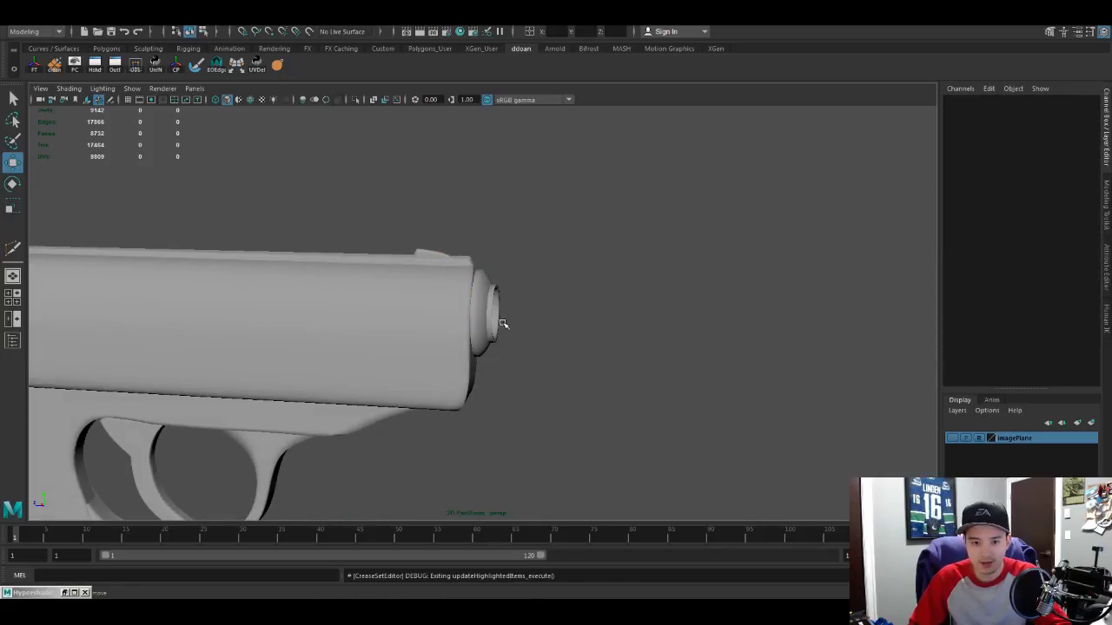
pyautogui.scroll(-3, 503, 323)
pyautogui.keyDown('alt'); pyautogui.moveTo(503, 323); pyautogui.dragTo(559, 302); pyautogui.keyUp('alt')
pyautogui.scroll(-2, 496, 318)
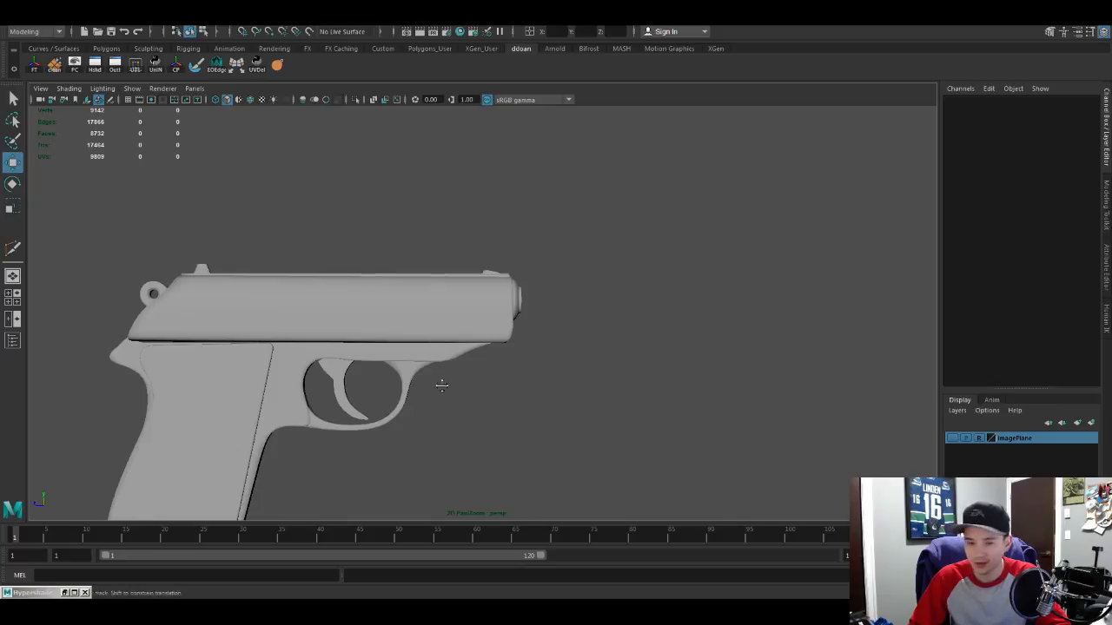
pyautogui.scroll(-5, 469, 373)
# Step: Show the reference image plane layer in the side view and focus on the slide's muzzle end
pyautogui.press('space')
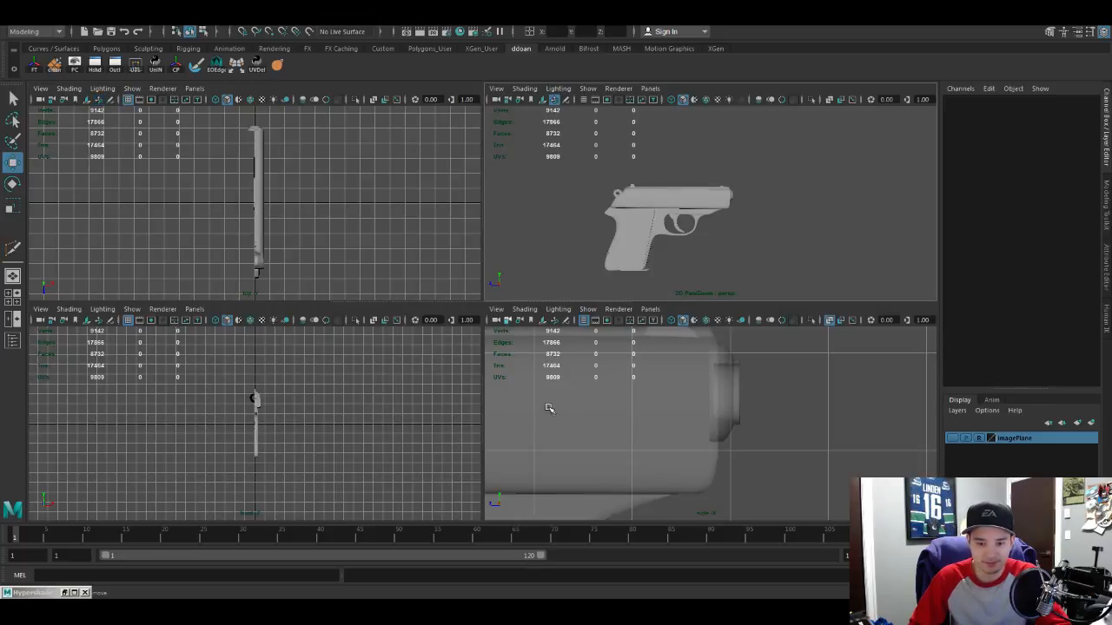
pyautogui.press('space')
pyautogui.click(953, 438)
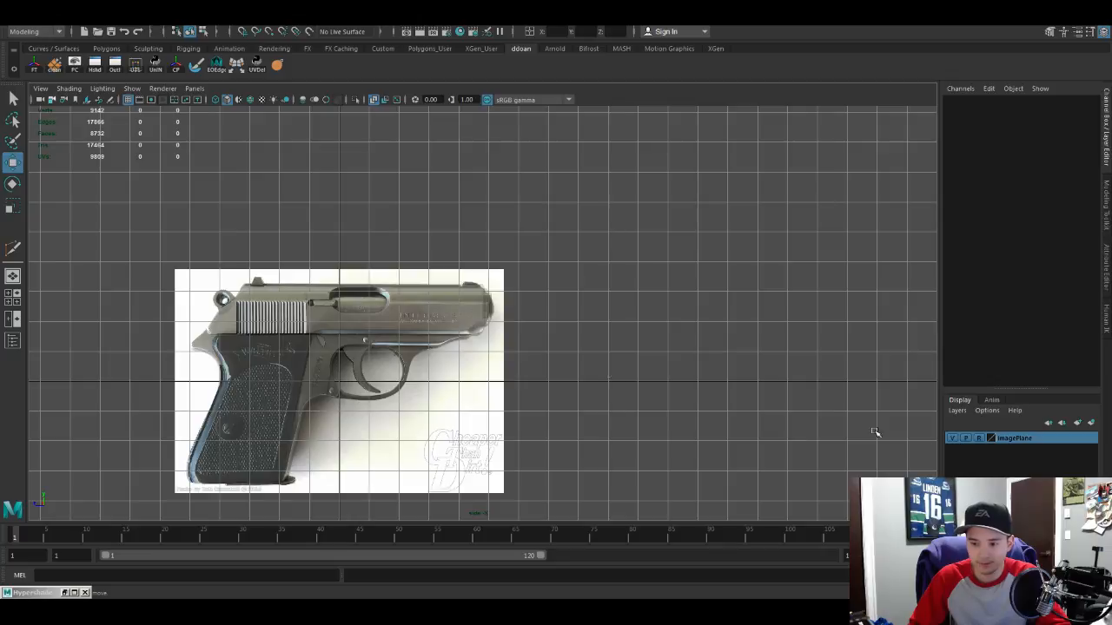
pyautogui.scroll(3, 501, 346)
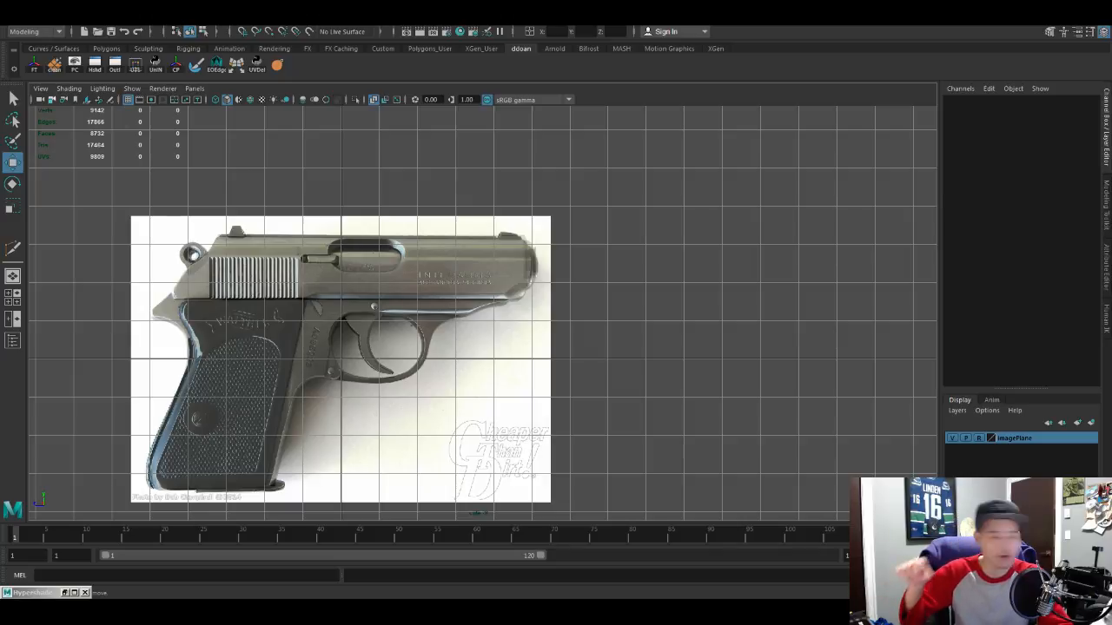
pyautogui.scroll(3, 681, 255)
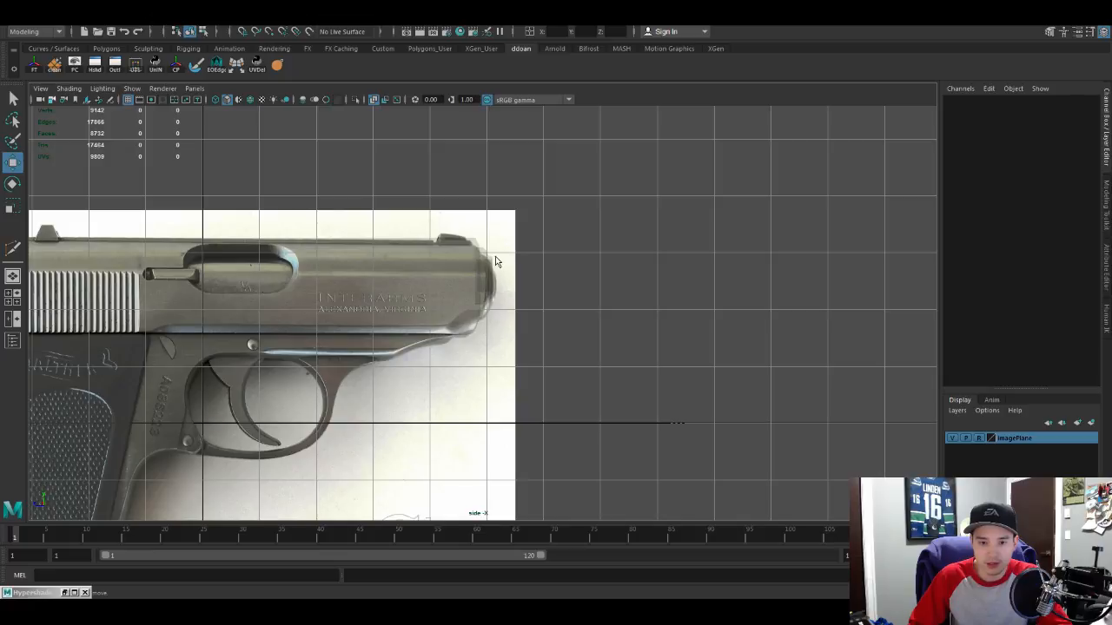
# Step: Add a polygon cylinder, rotate it -90 degrees in X, and place it just ahead of the muzzle at Y 2.379, Z -6.107
pyautogui.hotkey('ctrl', 'z')
pyautogui.scroll(-3, 495, 261)
pyautogui.press('e')
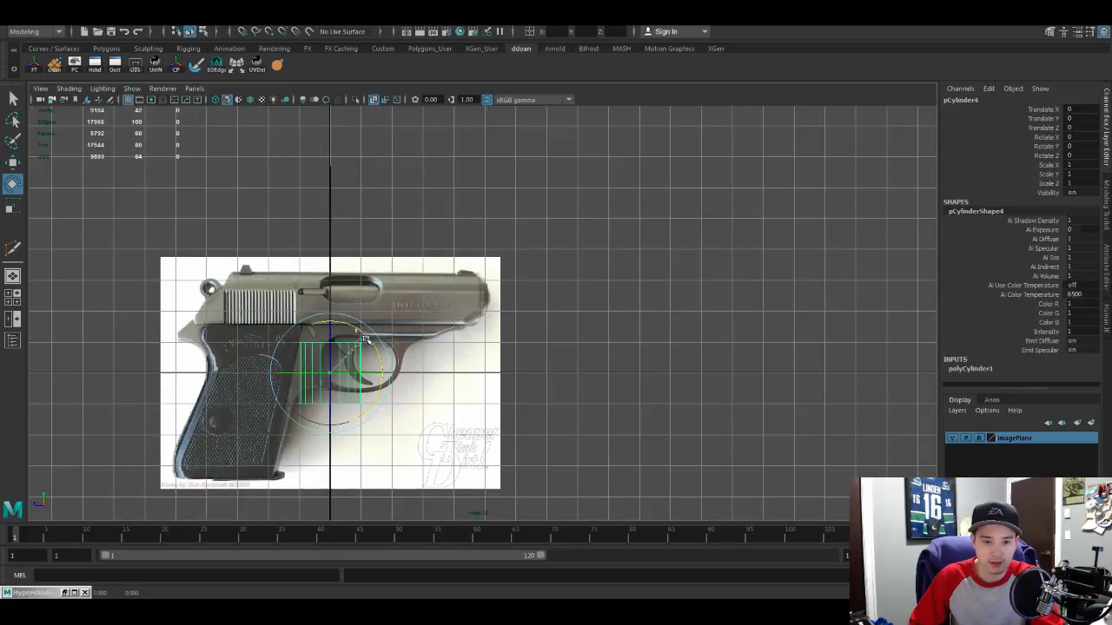
pyautogui.moveTo(367, 339); pyautogui.dragTo(518, 296)
pyautogui.press('w')
pyautogui.scroll(5, 625, 342)
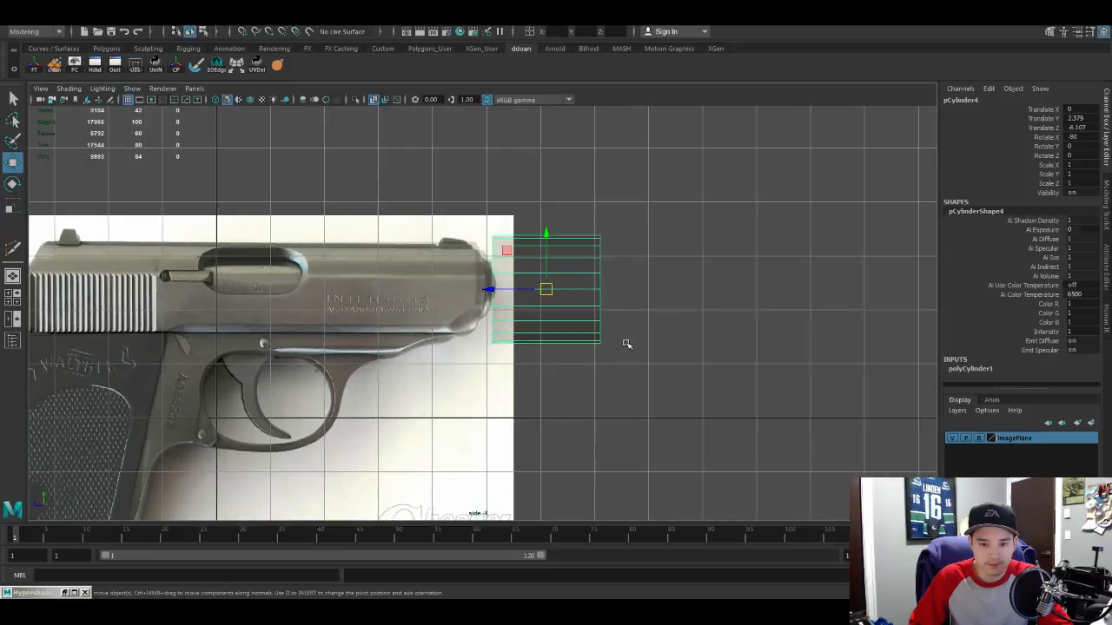
pyautogui.keyDown('alt'); pyautogui.moveTo(679, 278); pyautogui.dragTo(638, 354, button='middle'); pyautogui.keyUp('alt')
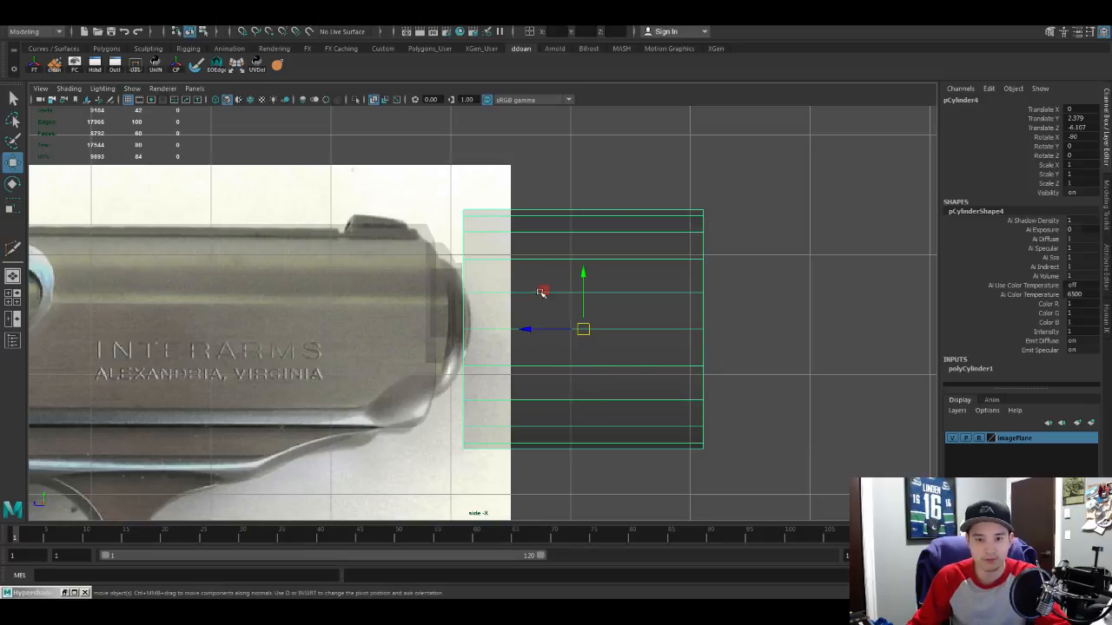
pyautogui.keyDown('alt'); pyautogui.moveTo(717, 231); pyautogui.dragTo(683, 270, button='middle'); pyautogui.keyUp('alt')
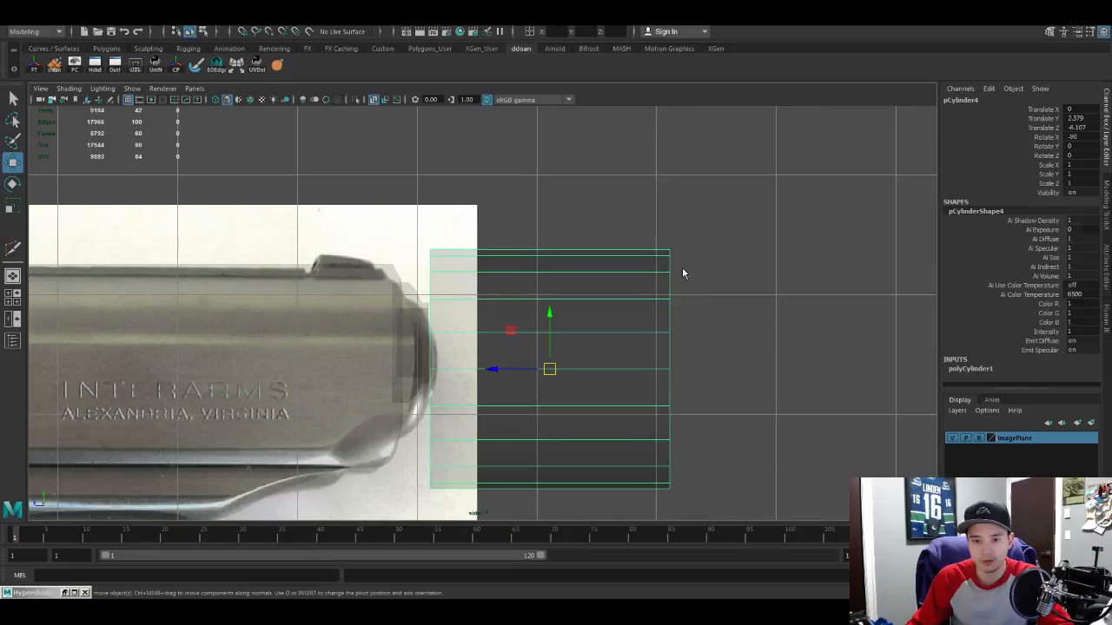
# Step: Set the new cylinder's axis subdivisions to 8 and its cap subdivisions to 2, working in the perspective view
pyautogui.press('space')
pyautogui.press('space')
pyautogui.keyDown('alt'); pyautogui.moveTo(660, 265); pyautogui.dragTo(545, 320); pyautogui.keyUp('alt')
pyautogui.scroll(3, 584, 266)
pyautogui.scroll(5, 543, 296)
pyautogui.scroll(2, 533, 327)
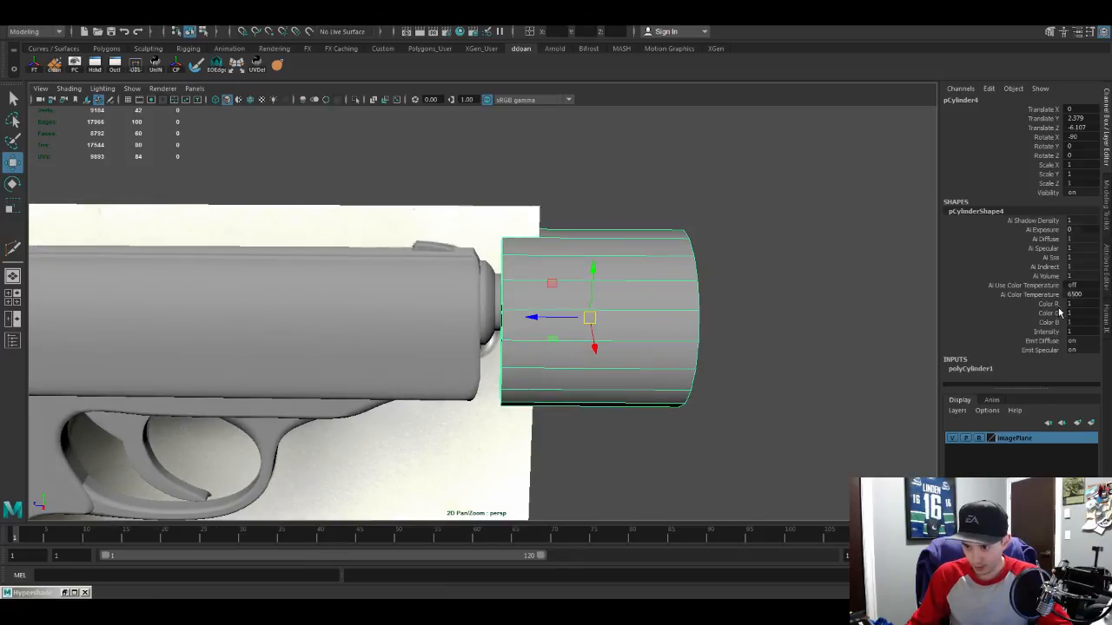
pyautogui.keyDown('alt'); pyautogui.moveTo(719, 334); pyautogui.dragTo(576, 316); pyautogui.keyUp('alt')
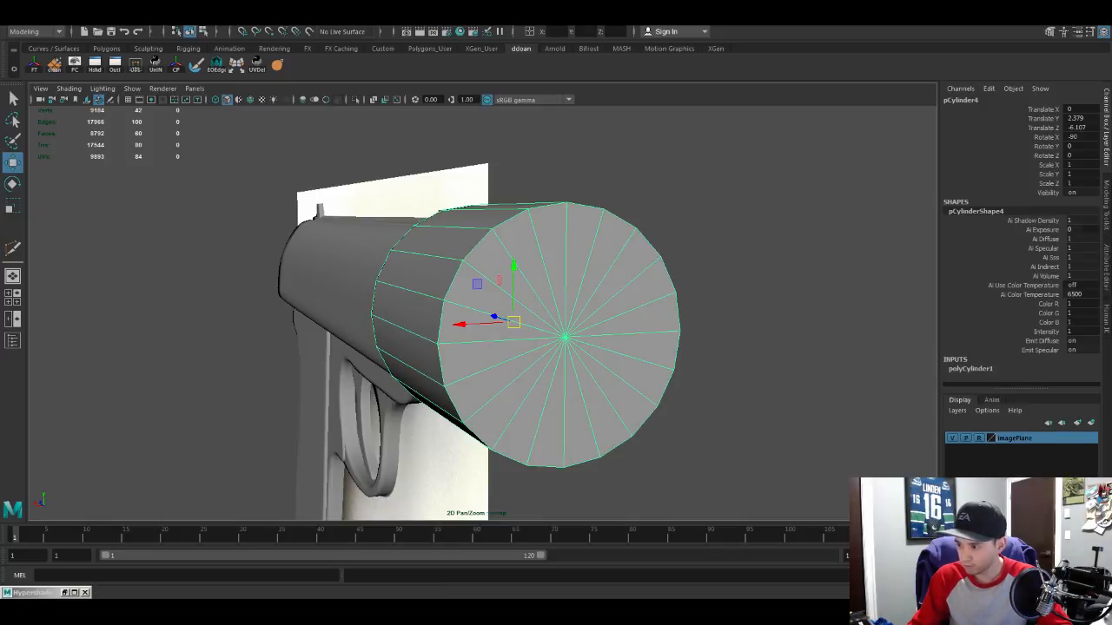
pyautogui.keyDown('alt'); pyautogui.moveTo(646, 313); pyautogui.dragTo(711, 323); pyautogui.keyUp('alt')
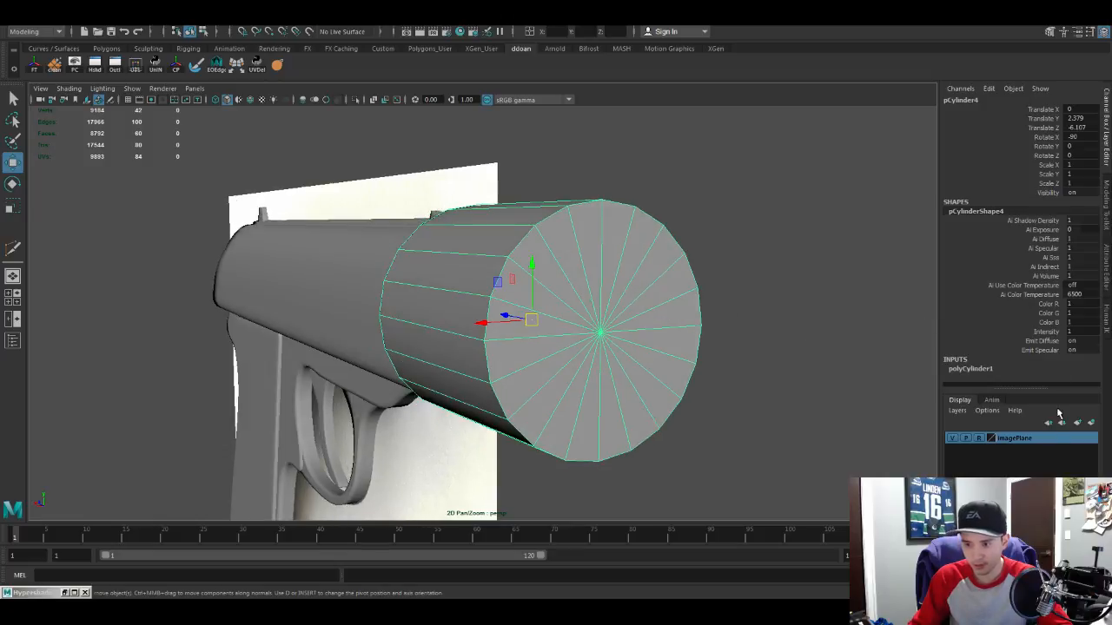
pyautogui.click(973, 370)
pyautogui.scroll(-2, 986, 370)
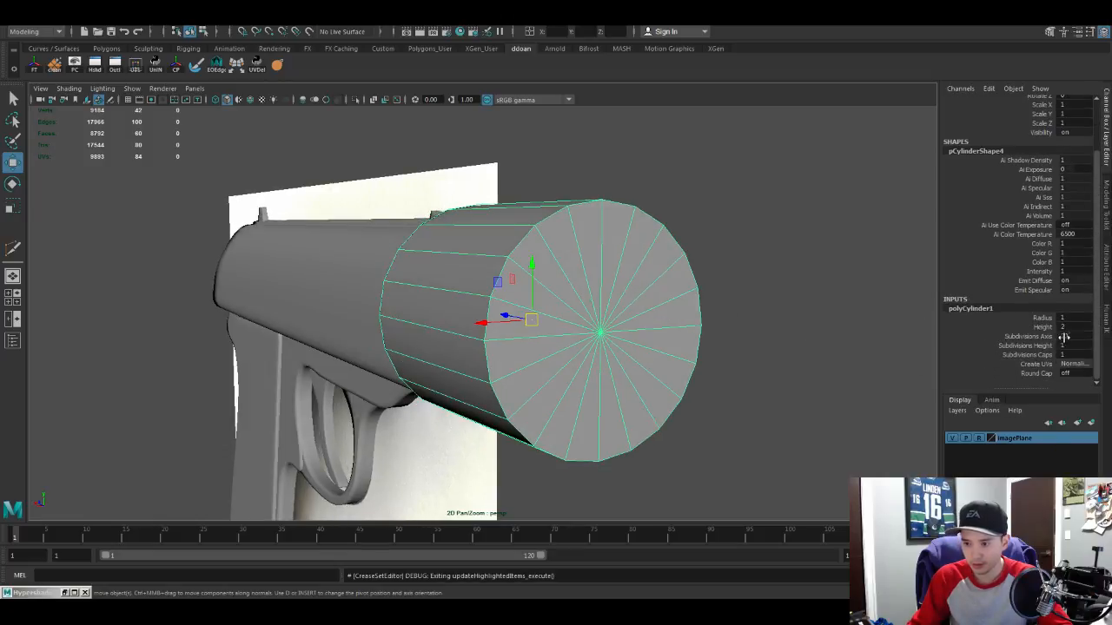
pyautogui.write('8')
pyautogui.press('Return')
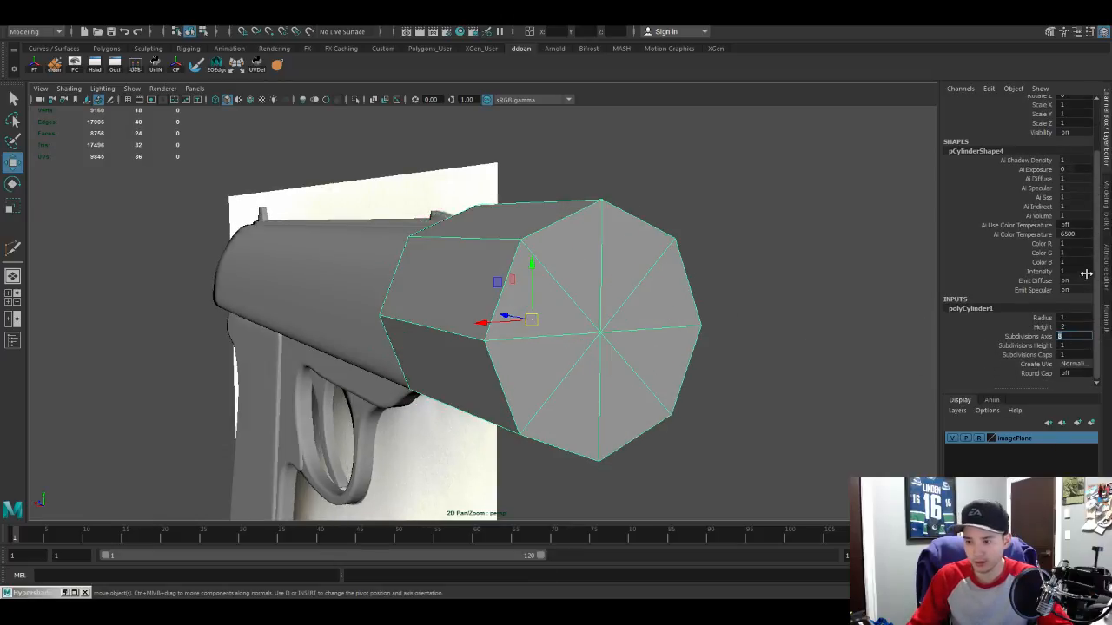
pyautogui.click(1070, 355)
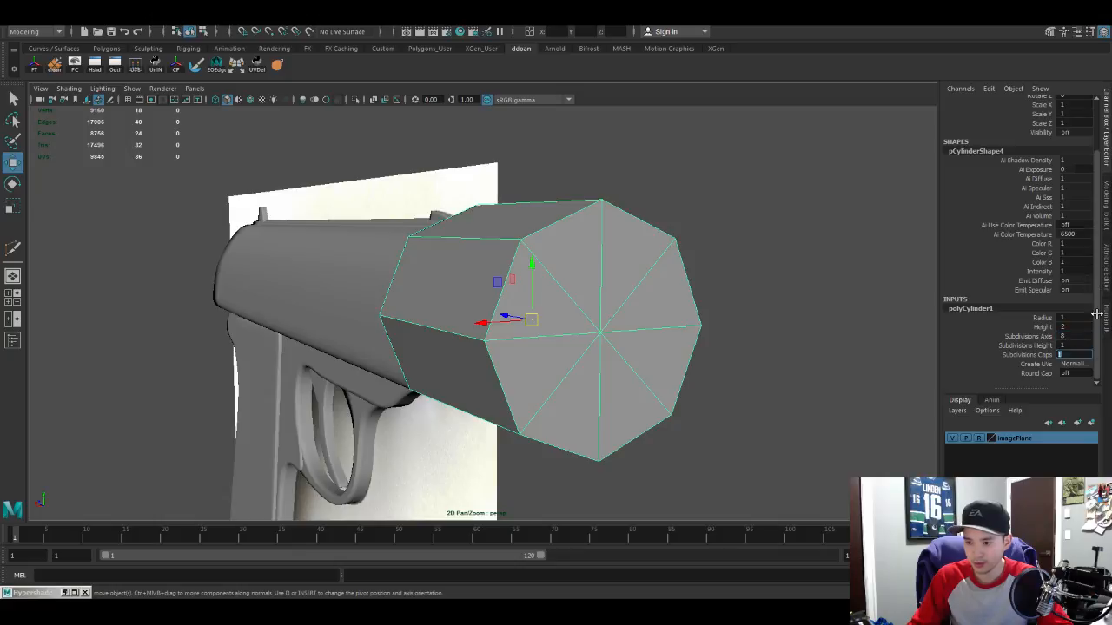
pyautogui.write('2')
pyautogui.press('Return')
pyautogui.keyDown('alt'); pyautogui.moveTo(764, 330); pyautogui.dragTo(734, 325); pyautogui.keyUp('alt')
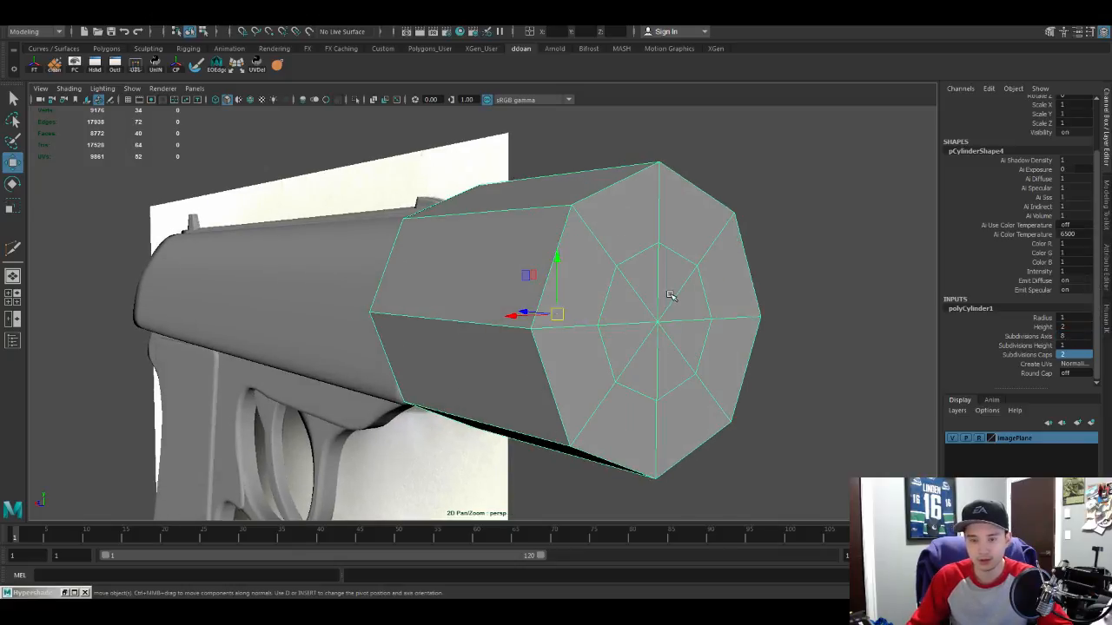
# Step: Isolate the cylinder and select the inner cap faces on both of its ends
pyautogui.hotkey('ctrl', '1')
pyautogui.keyDown('alt'); pyautogui.moveTo(664, 301); pyautogui.dragTo(643, 278); pyautogui.keyUp('alt')
pyautogui.press('F11')
pyautogui.keyDown('shift'); pyautogui.click(665, 260); pyautogui.keyUp('shift')
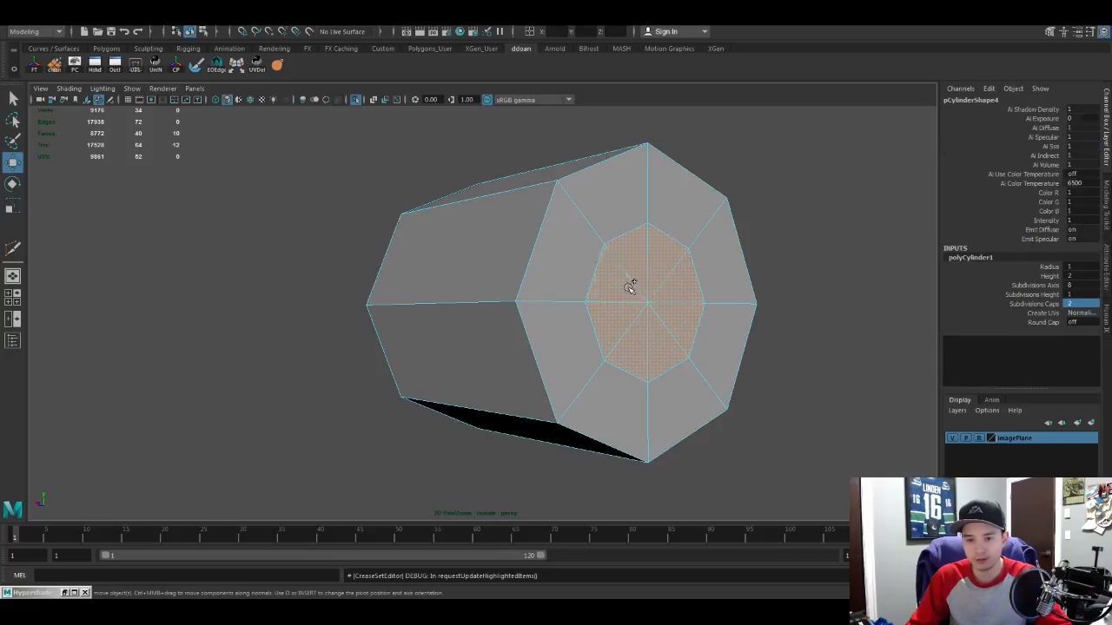
pyautogui.keyDown('alt'); pyautogui.moveTo(617, 330); pyautogui.dragTo(786, 320); pyautogui.keyUp('alt')
pyautogui.keyDown('shift'); pyautogui.moveTo(524, 296); pyautogui.dragTo(529, 316); pyautogui.keyUp('shift')
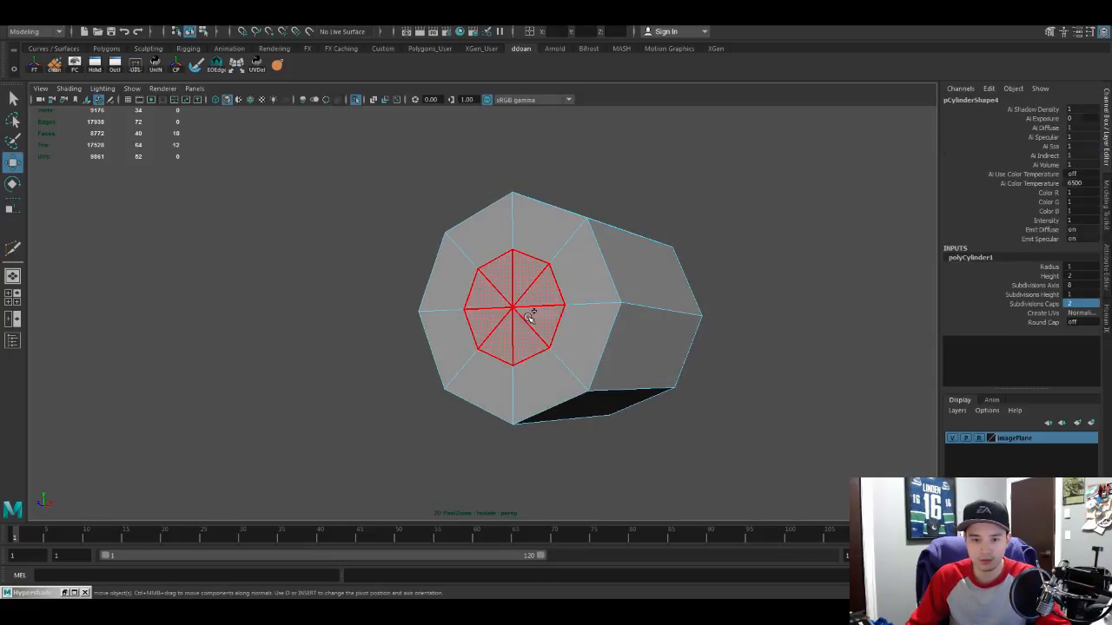
pyautogui.press('Delete')
pyautogui.keyDown('alt'); pyautogui.moveTo(606, 324); pyautogui.dragTo(437, 322); pyautogui.keyUp('alt')
pyautogui.hotkey('ctrl', 'z')
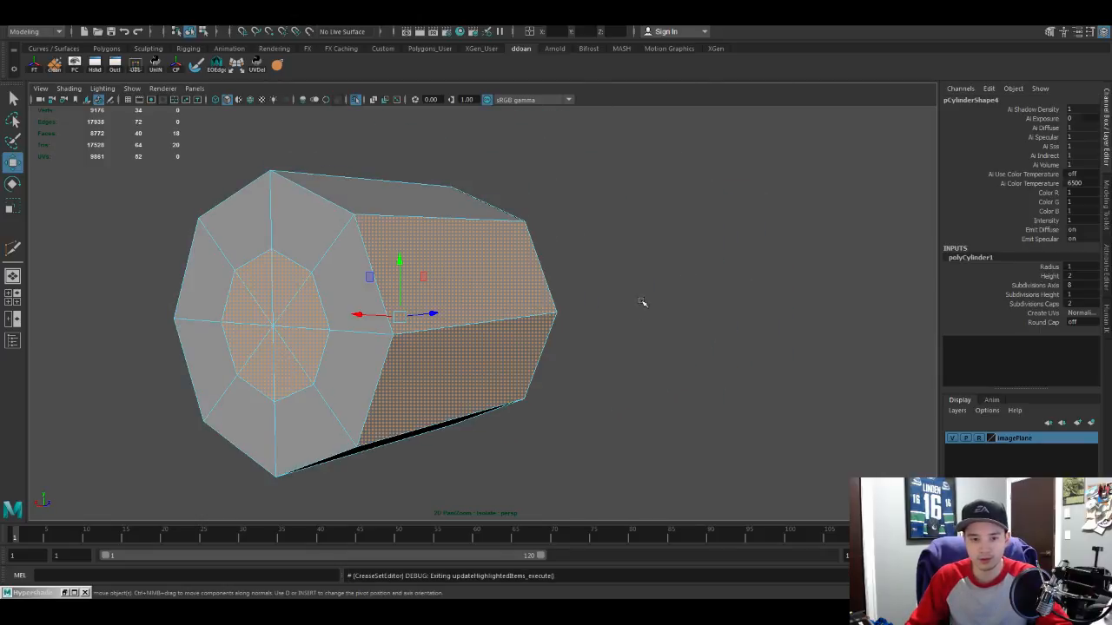
# Step: Deselect the two side-wall faces, delete the inner cap faces at both ends, and return to object mode
pyautogui.keyDown('alt'); pyautogui.moveTo(641, 301); pyautogui.dragTo(599, 299); pyautogui.keyUp('alt')
pyautogui.keyDown('ctrl'); pyautogui.click(471, 275); pyautogui.keyUp('ctrl')
pyautogui.keyDown('ctrl'); pyautogui.click(507, 344); pyautogui.keyUp('ctrl')
pyautogui.keyDown('alt'); pyautogui.moveTo(598, 347); pyautogui.dragTo(596, 298); pyautogui.keyUp('alt')
pyautogui.press('Delete')
pyautogui.click(592, 314)
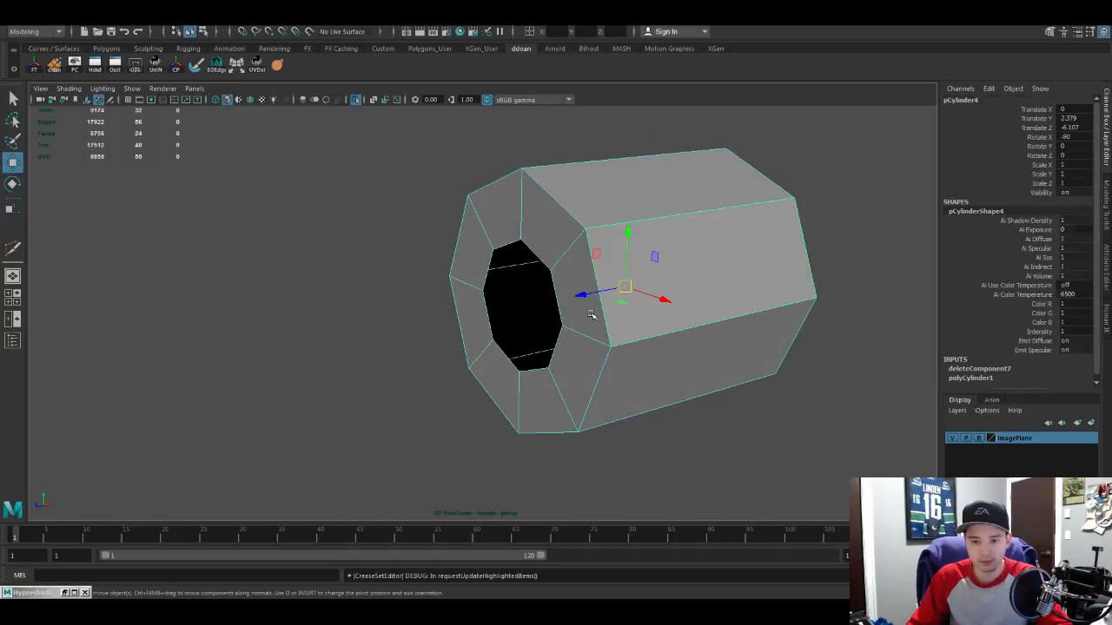
# Step: Leave isolation and raise the cylinder to Y 2.617 to roughly line up with the muzzle ring
pyautogui.hotkey('ctrl', '1')
pyautogui.keyDown('alt'); pyautogui.moveTo(603, 348); pyautogui.dragTo(473, 328); pyautogui.keyUp('alt')
pyautogui.keyDown('alt'); pyautogui.moveTo(474, 329); pyautogui.dragTo(495, 328, button='right'); pyautogui.keyUp('alt')
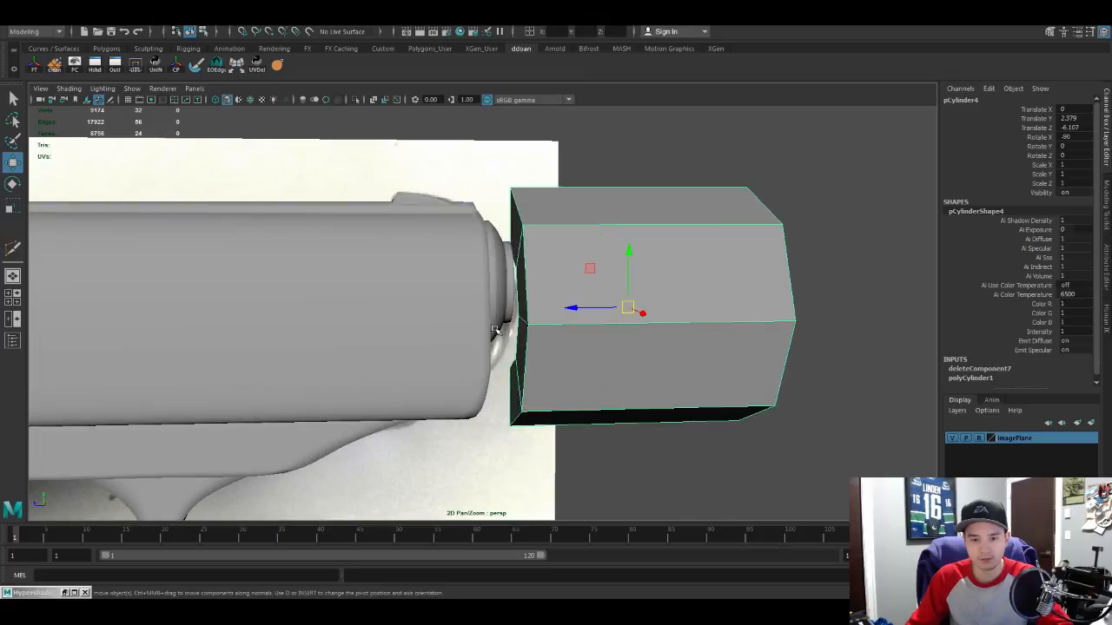
pyautogui.keyDown('alt'); pyautogui.moveTo(495, 330); pyautogui.dragTo(535, 304); pyautogui.keyUp('alt')
pyautogui.moveTo(629, 253); pyautogui.dragTo(629, 225)
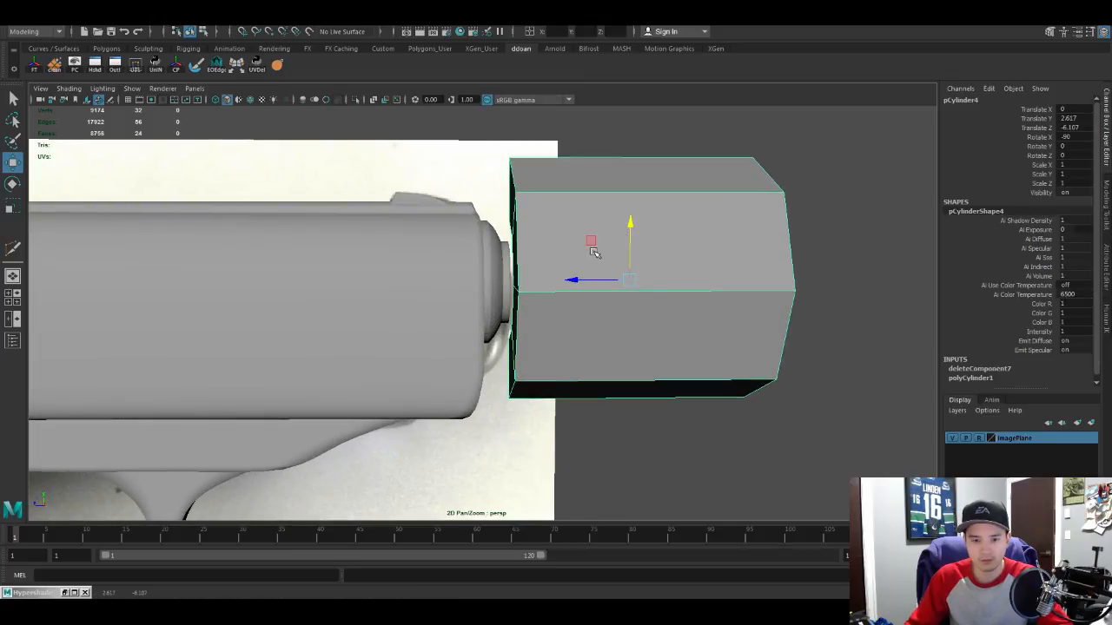
# Step: Isolate the cylinder with the muzzle ring in the side view and snap the cylinder's height to the ring's centre at Y 2.6
pyautogui.scroll(3, 574, 275)
pyautogui.press('space')
pyautogui.press('space')
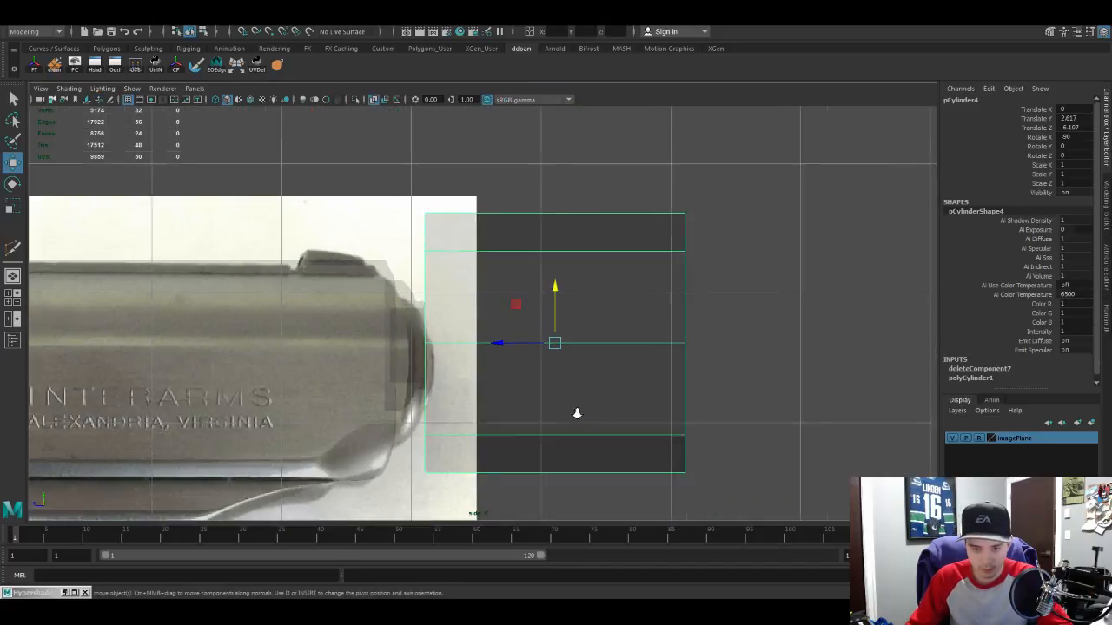
pyautogui.scroll(1, 464, 323)
pyautogui.keyDown('shift'); pyautogui.click(502, 306); pyautogui.keyUp('shift')
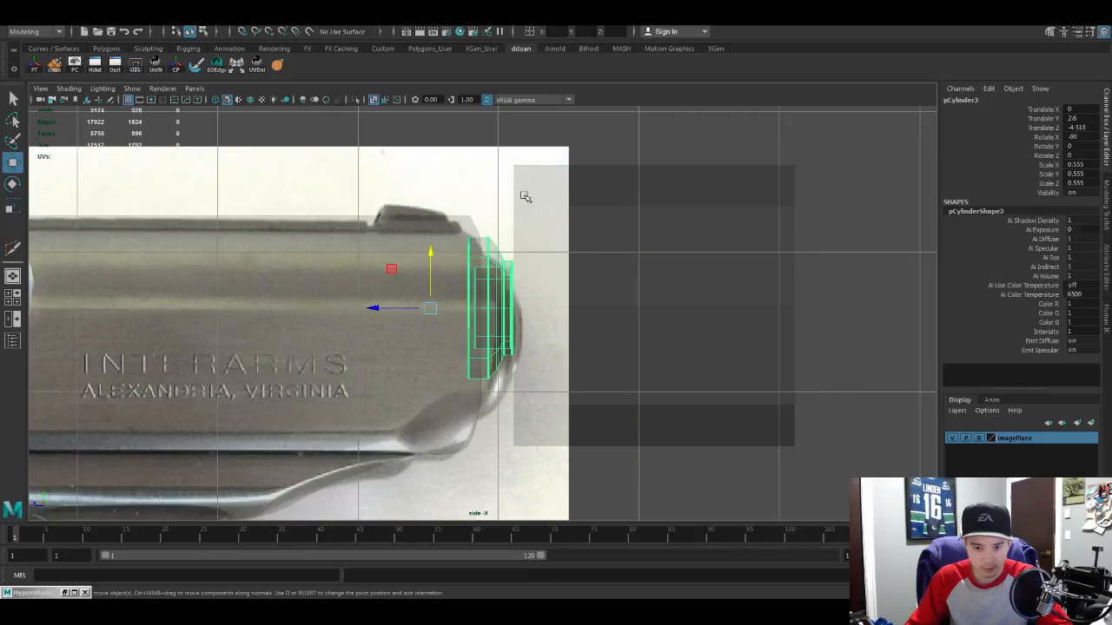
pyautogui.hotkey('ctrl', '1')
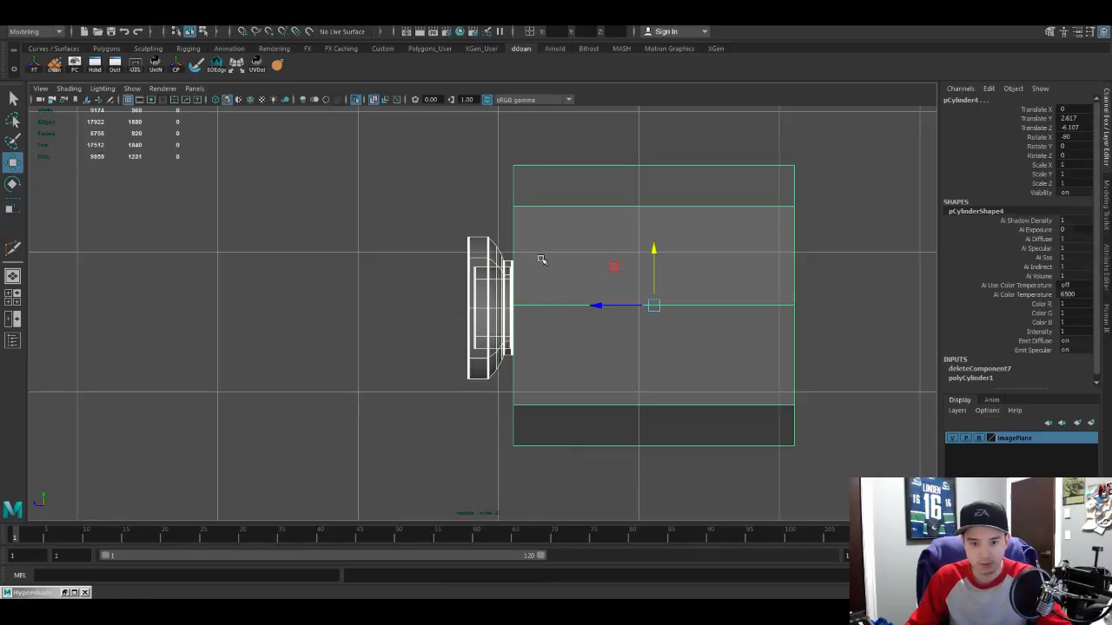
pyautogui.click(541, 260)
pyautogui.click(489, 293)
pyautogui.click(539, 305)
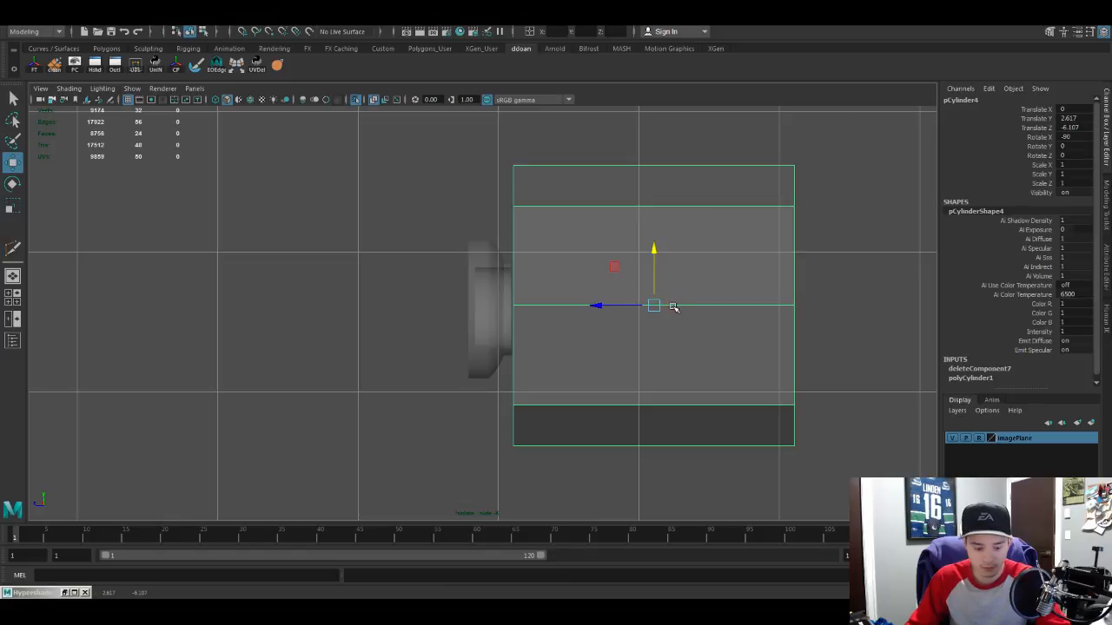
pyautogui.moveTo(504, 305); pyautogui.dragTo(506, 310, button='middle')
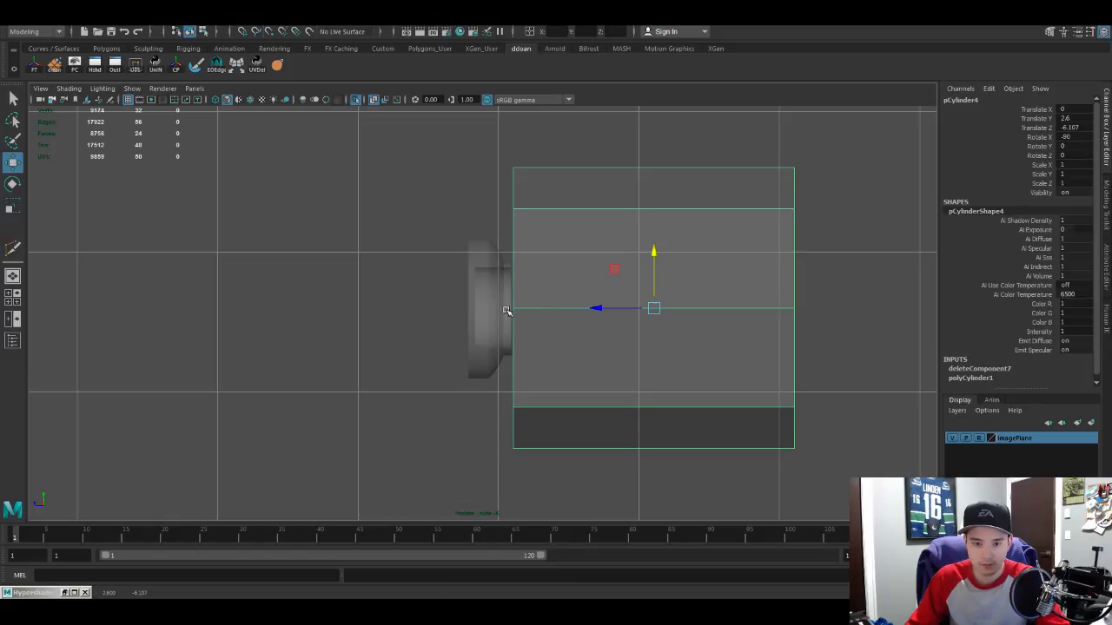
# Step: Scale the cylinder's diameter to 0.333 in X and Z, matching the ring's lip and keeping its length
pyautogui.press('r')
pyautogui.keyDown('ctrl'); pyautogui.moveTo(653, 256); pyautogui.dragTo(654, 270); pyautogui.keyUp('ctrl')
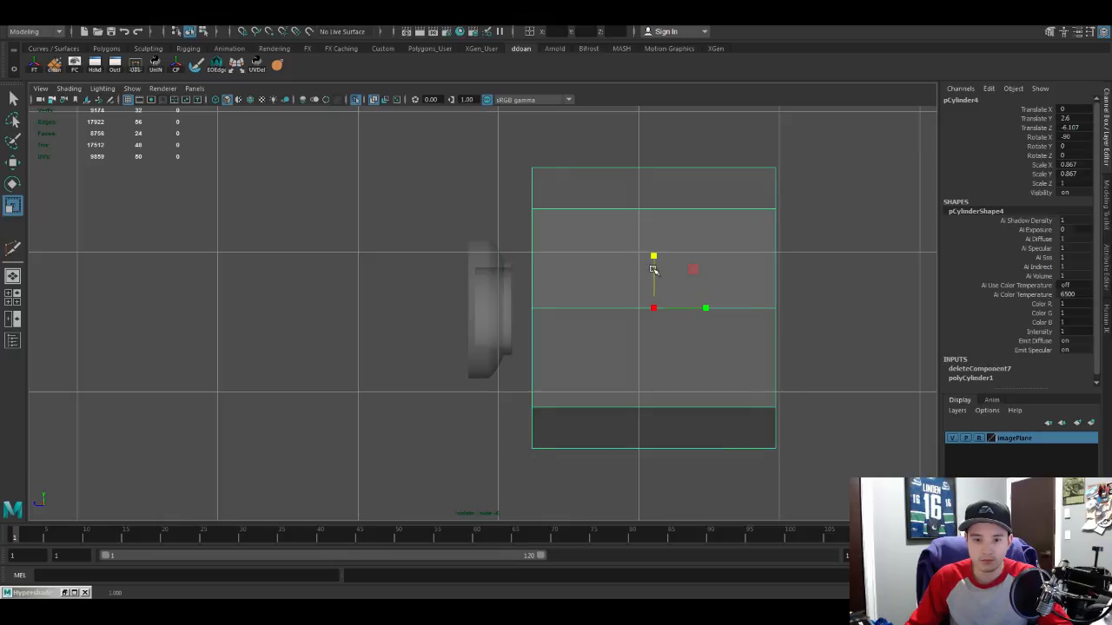
pyautogui.hotkey('ctrl', 'z')
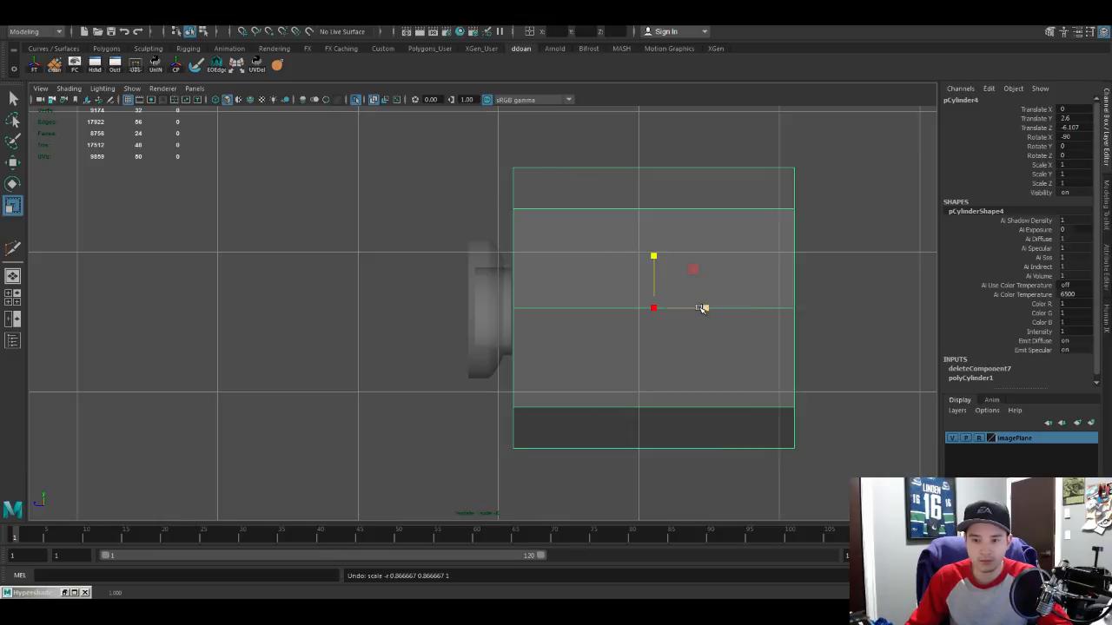
pyautogui.keyDown('ctrl'); pyautogui.moveTo(702, 308); pyautogui.dragTo(668, 314); pyautogui.keyUp('ctrl')
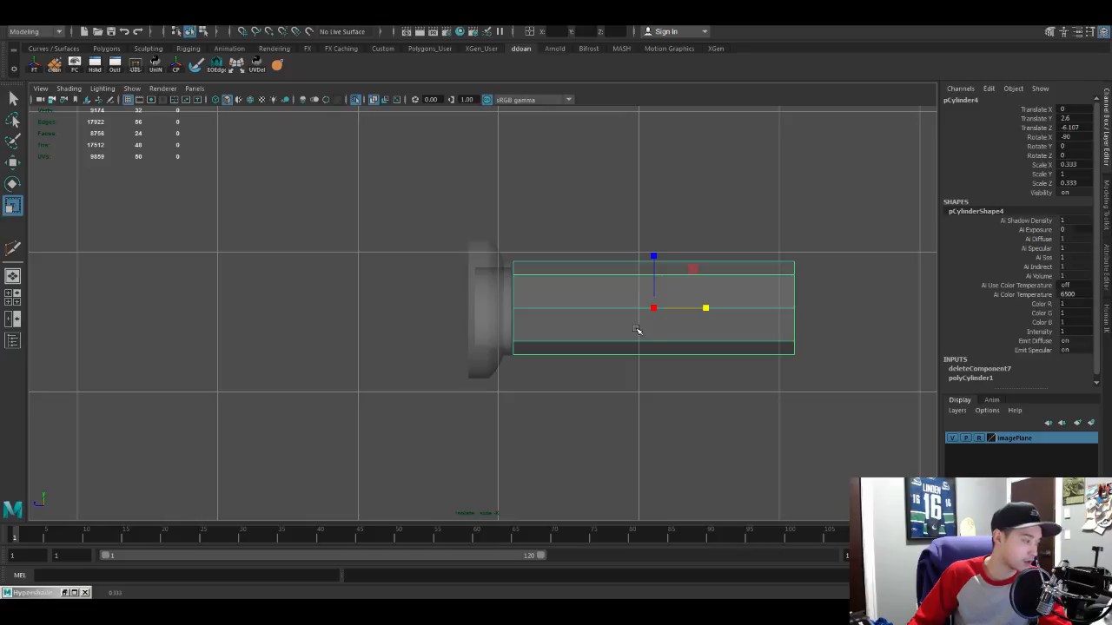
# Step: Examine how the cylinder meets the muzzle ring in the side and perspective views, toggling its smooth preview on and off
pyautogui.press('r')
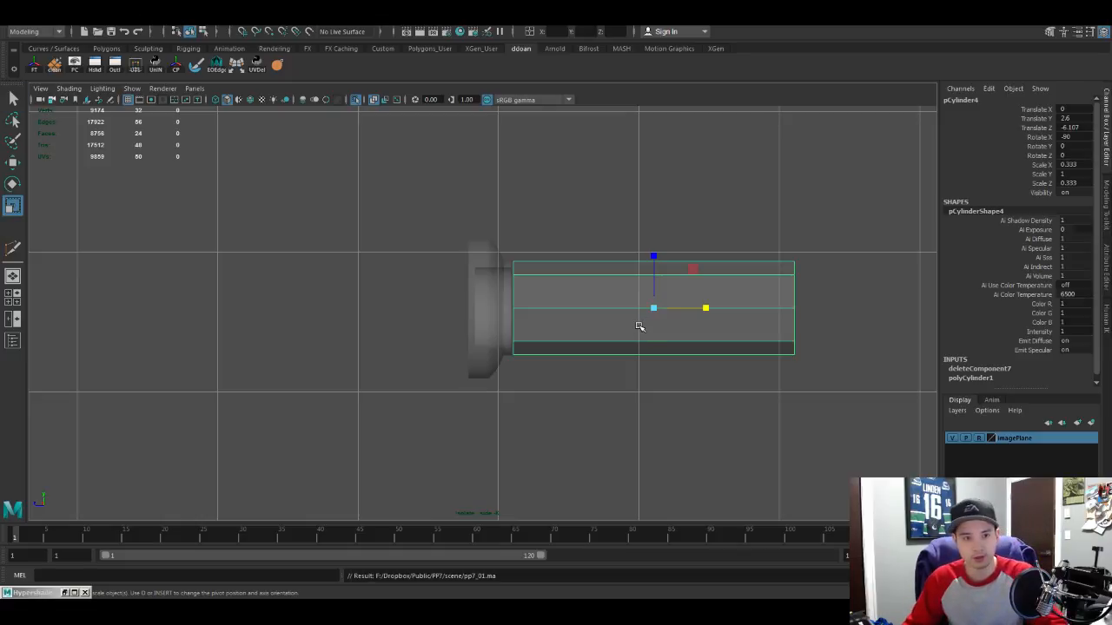
pyautogui.scroll(2, 586, 347)
pyautogui.scroll(3, 586, 347)
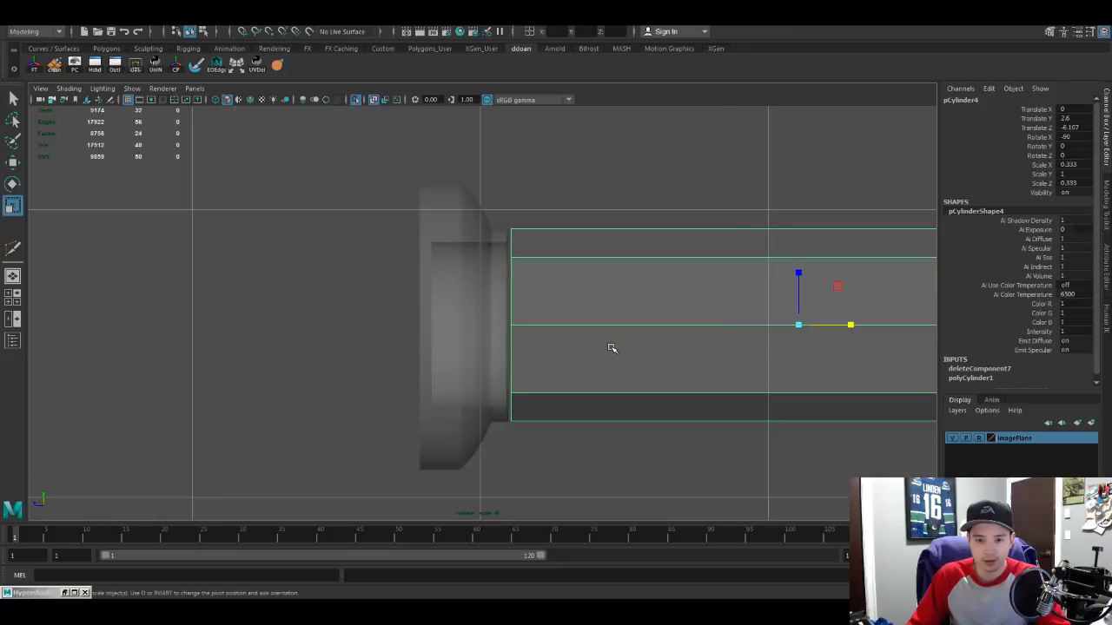
pyautogui.press('space')
pyautogui.press('space')
pyautogui.keyDown('alt'); pyautogui.moveTo(695, 239); pyautogui.dragTo(673, 278); pyautogui.keyUp('alt')
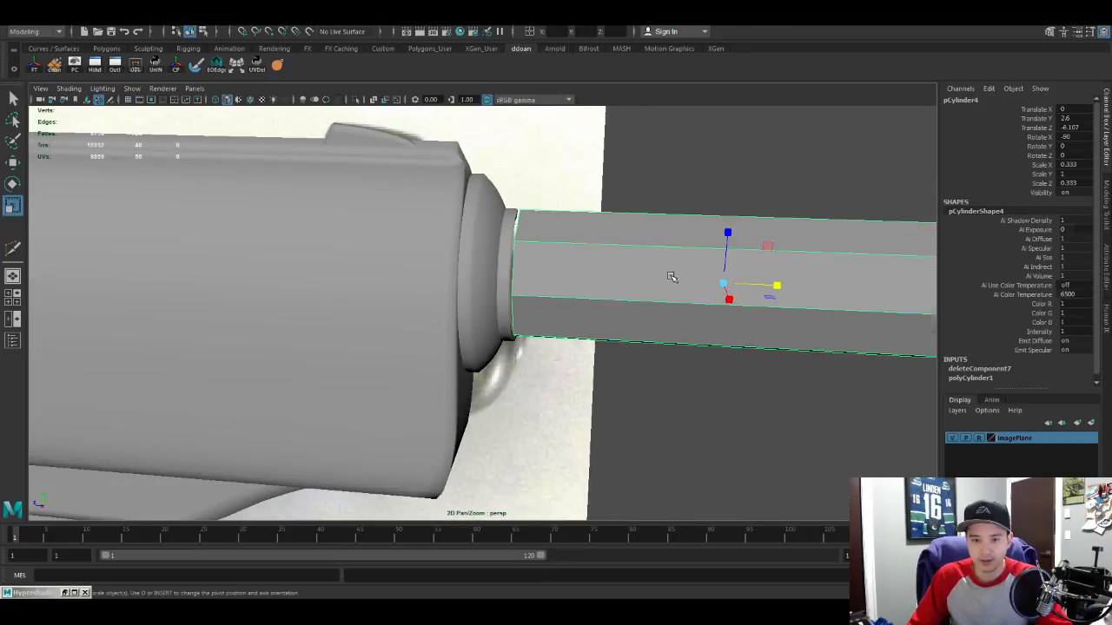
pyautogui.press('3')
pyautogui.scroll(2, 604, 296)
pyautogui.press('1')
pyautogui.keyDown('alt'); pyautogui.moveTo(605, 296); pyautogui.dragTo(620, 270); pyautogui.keyUp('alt')
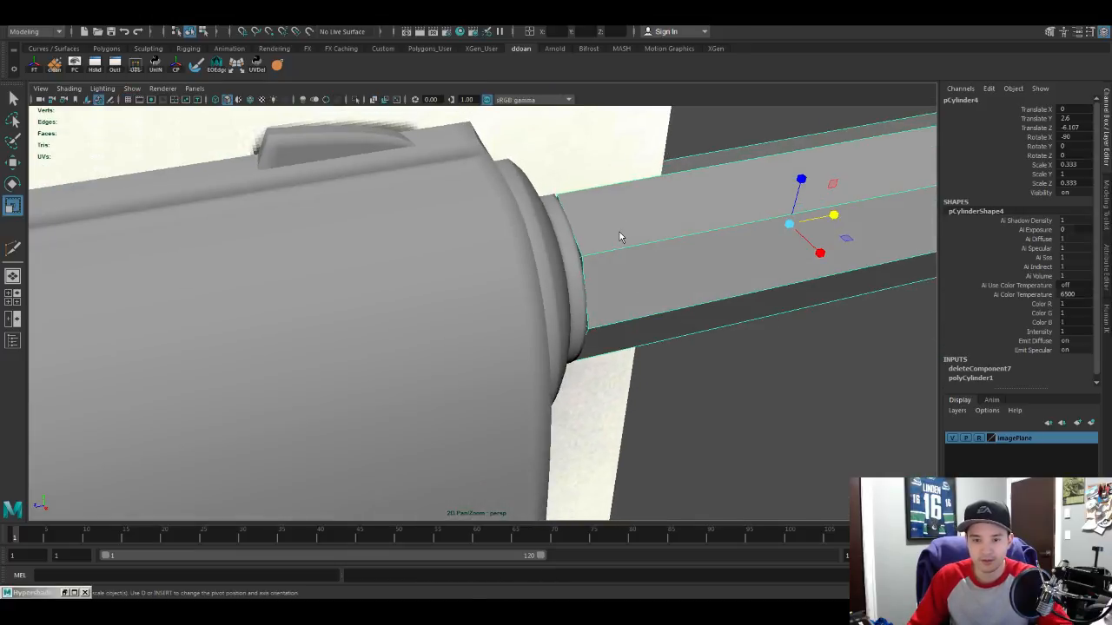
# Step: Crease the outer edge loops at both ends of the cylinder, then return to object mode with smooth preview on
pyautogui.moveTo(620, 232); pyautogui.dragTo(619, 196, button='right')
pyautogui.doubleClick(589, 234)
pyautogui.keyDown('alt'); pyautogui.moveTo(615, 247); pyautogui.dragTo(509, 295, button='middle'); pyautogui.keyUp('alt')
pyautogui.scroll(-1, 509, 295)
pyautogui.keyDown('alt'); pyautogui.moveTo(510, 296); pyautogui.dragTo(556, 287); pyautogui.keyUp('alt')
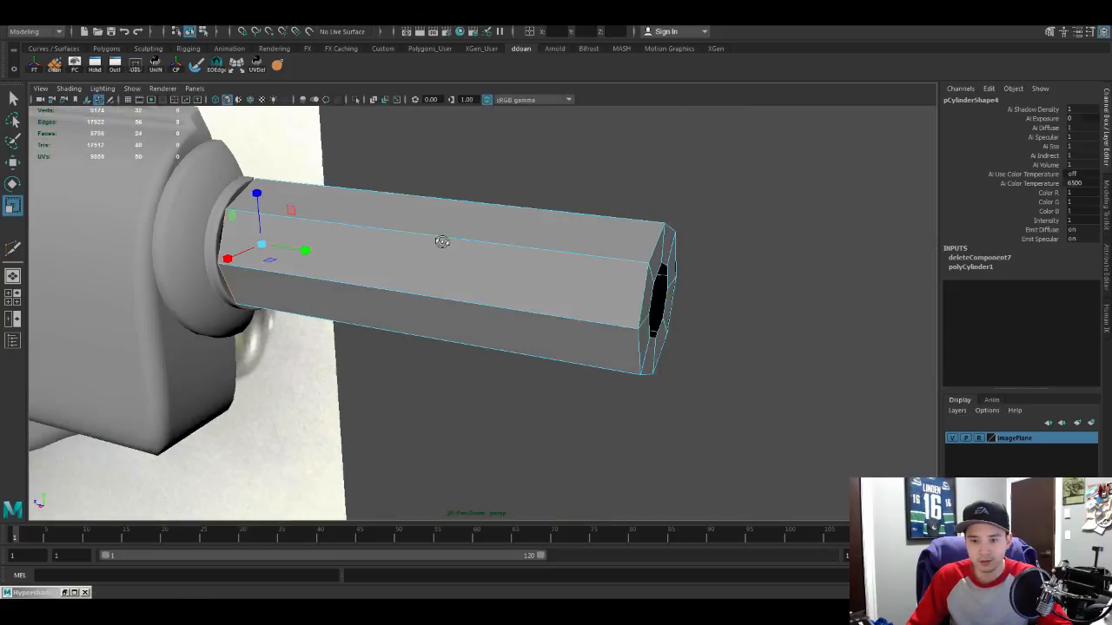
pyautogui.keyDown('shift'); pyautogui.doubleClick(659, 243); pyautogui.keyUp('shift')
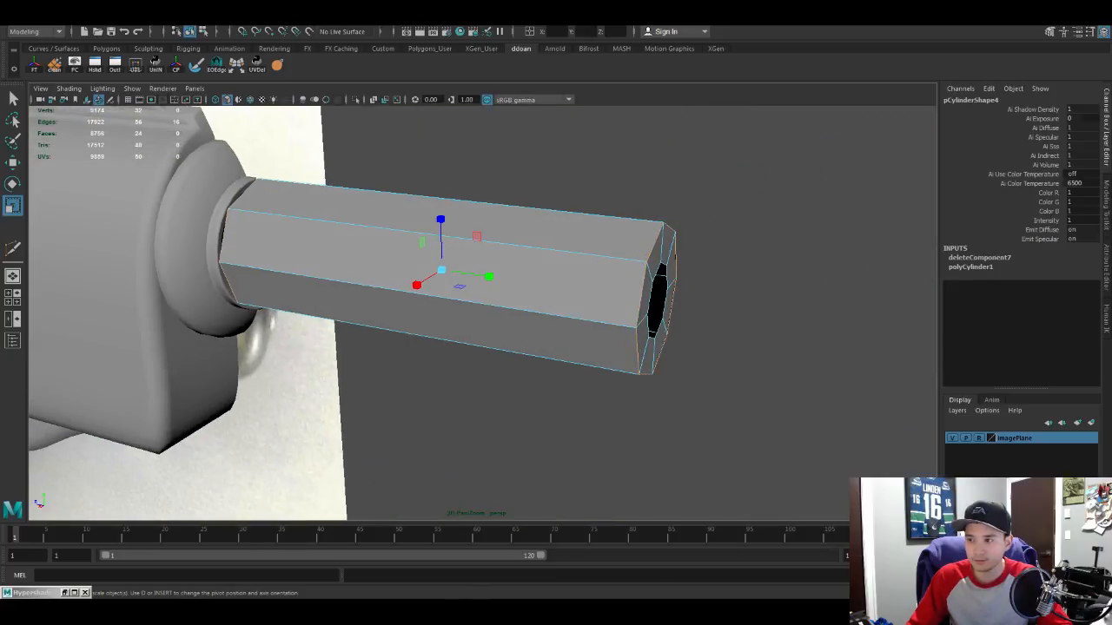
pyautogui.press('g')
pyautogui.keyDown('alt'); pyautogui.moveTo(620, 268); pyautogui.dragTo(569, 257); pyautogui.keyUp('alt')
pyautogui.press('F8')
pyautogui.press('3')
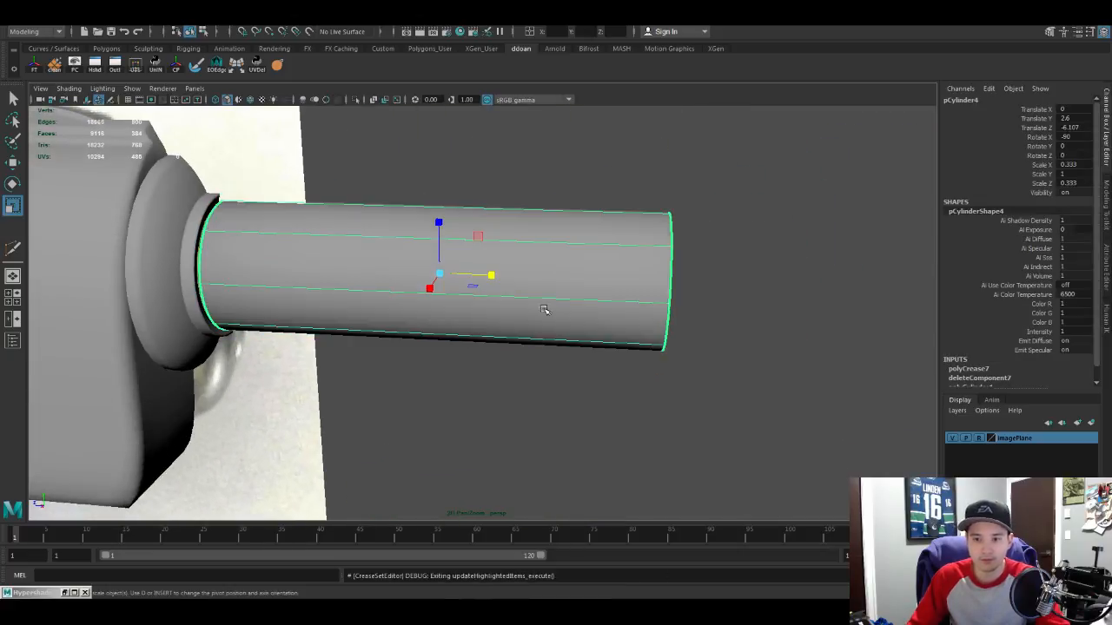
# Step: Scale the cylinder's diameter up to 0.378 in X and Z in the side view to match the muzzle ring's lip
pyautogui.keyDown('alt'); pyautogui.moveTo(426, 278); pyautogui.dragTo(544, 318, button='middle'); pyautogui.keyUp('alt')
pyautogui.keyDown('alt'); pyautogui.moveTo(544, 318); pyautogui.dragTo(576, 310, button='right'); pyautogui.keyUp('alt')
pyautogui.keyDown('alt'); pyautogui.moveTo(576, 310); pyautogui.dragTo(594, 291); pyautogui.keyUp('alt')
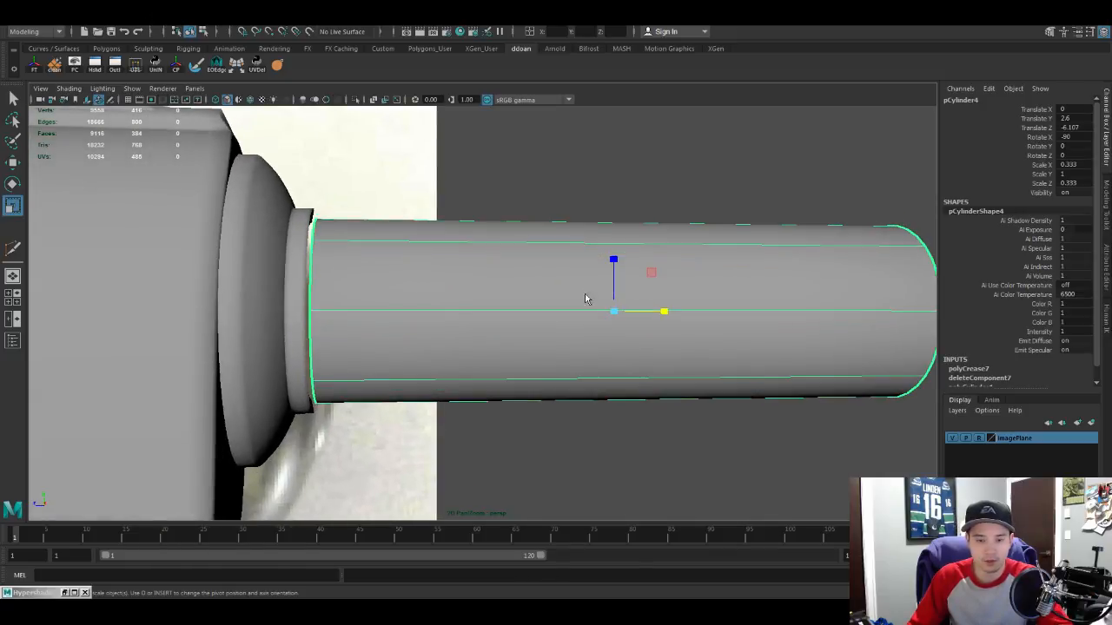
pyautogui.press('space')
pyautogui.press('space')
pyautogui.keyDown('alt'); pyautogui.moveTo(709, 365); pyautogui.dragTo(683, 347, button='middle'); pyautogui.keyUp('alt')
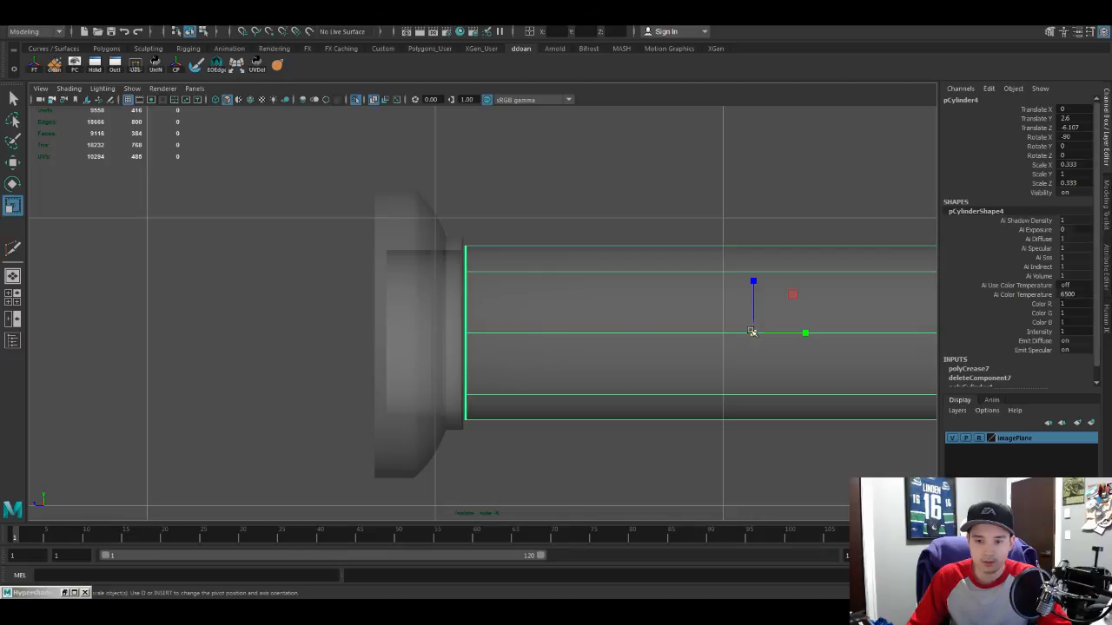
pyautogui.moveTo(753, 332); pyautogui.dragTo(807, 334)
pyautogui.hotkey('ctrl', 'z')
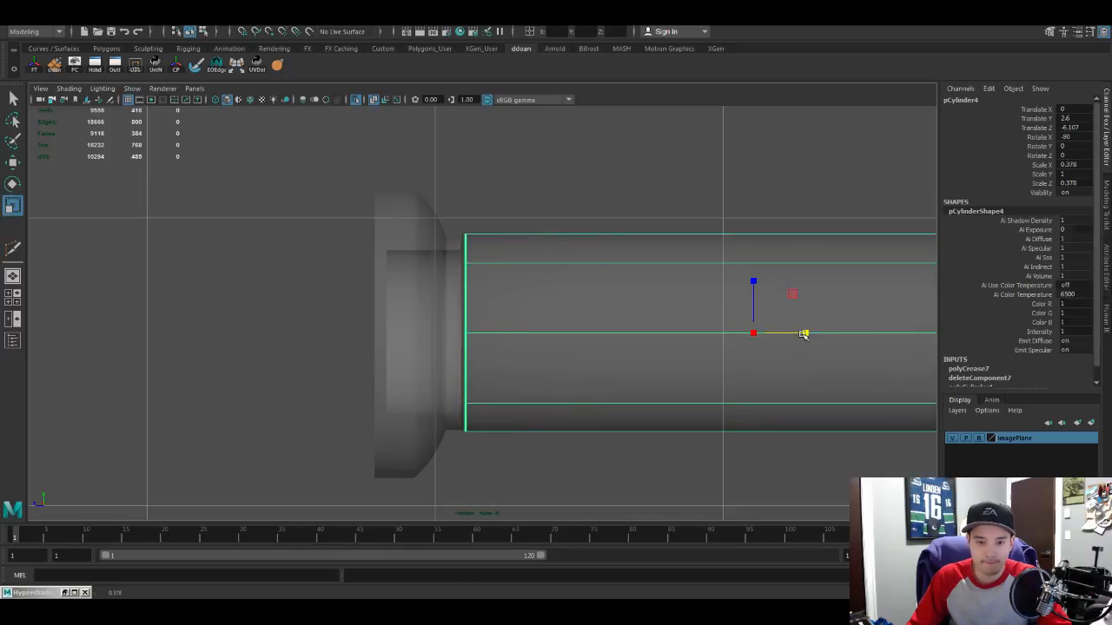
pyautogui.moveTo(637, 320)
pyautogui.keyDown('alt'); pyautogui.mouseDown(button='middle')
pyautogui.moveTo(561, 323)
pyautogui.moveTo(617, 329)
pyautogui.mouseUp(button='middle'); pyautogui.keyUp('alt')
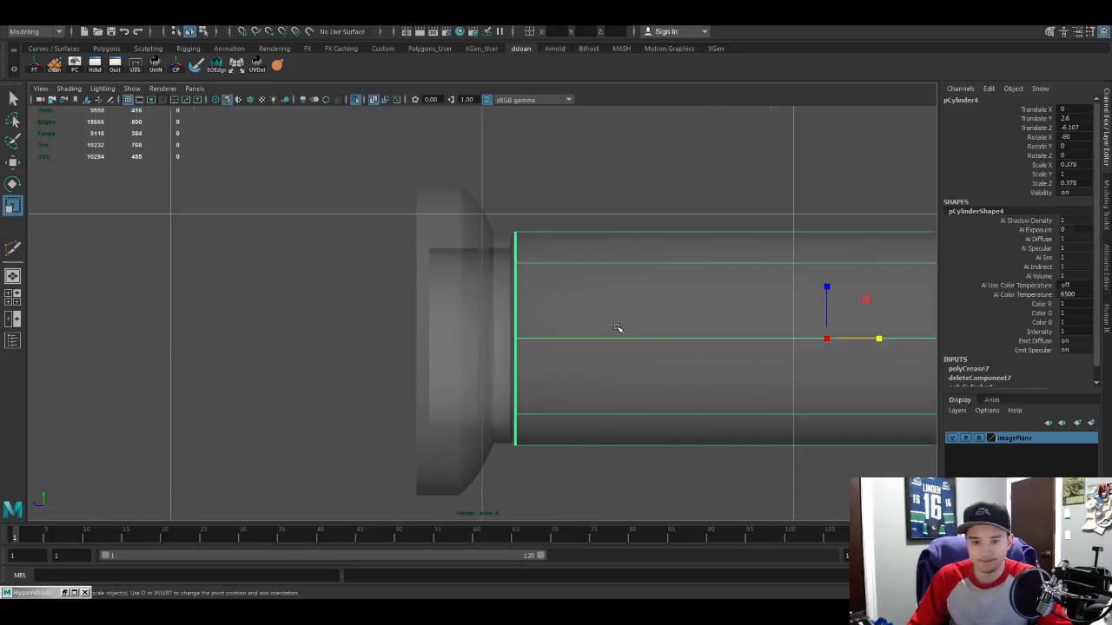
pyautogui.press('space')
pyautogui.press('space')
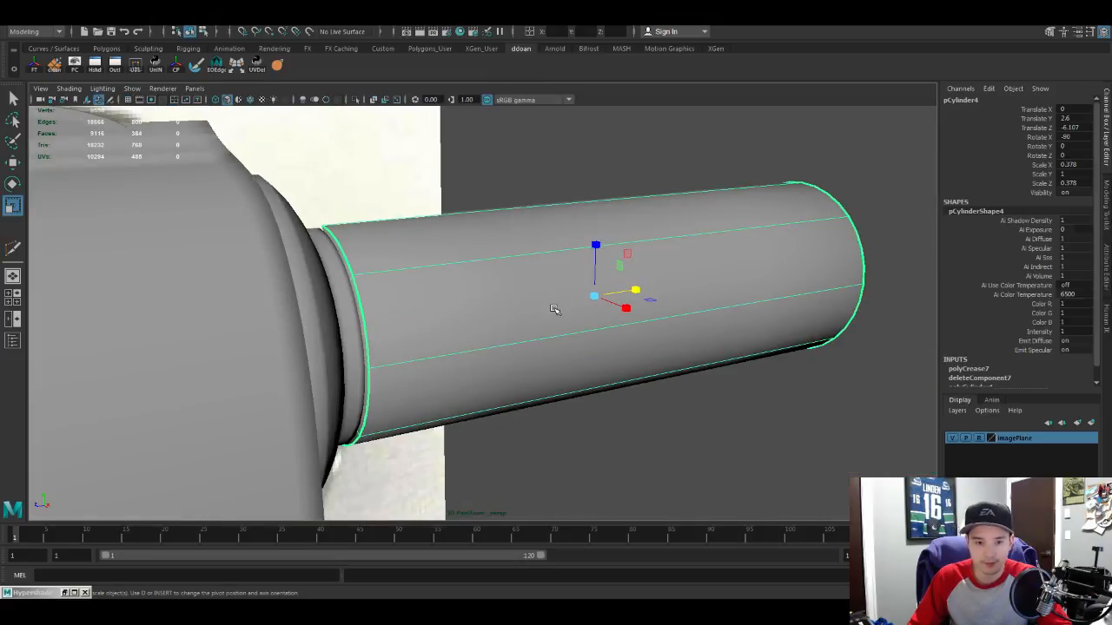
# Step: Isolate the cylinder, switch to edge selection on its inner hole borders and turn off the smooth preview
pyautogui.keyDown('alt'); pyautogui.moveTo(455, 312); pyautogui.dragTo(439, 290); pyautogui.keyUp('alt')
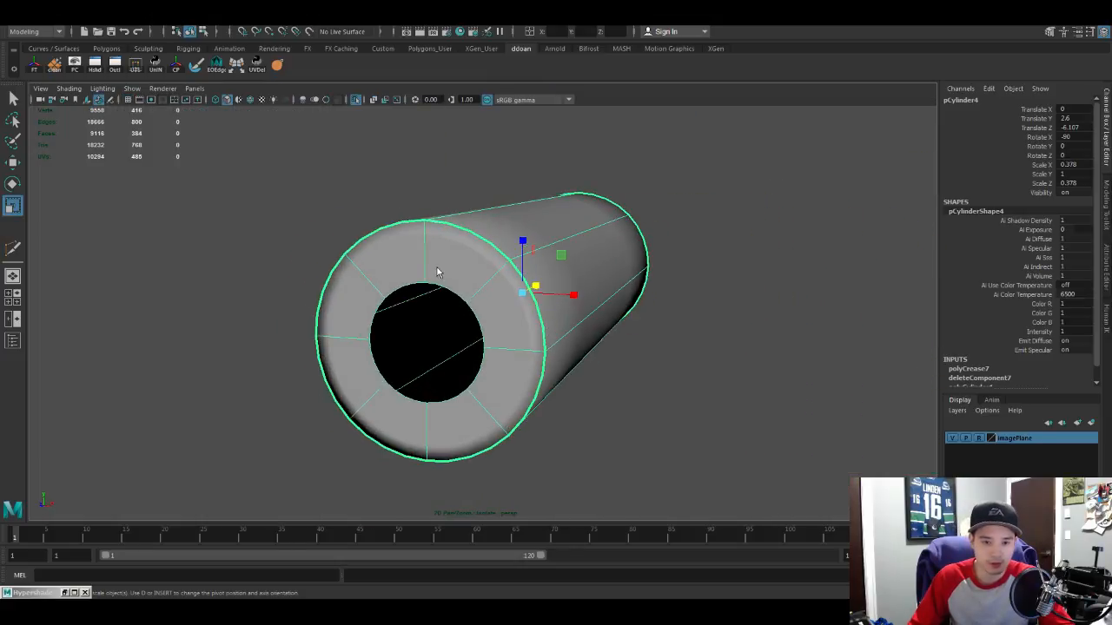
pyautogui.press('F10')
pyautogui.doubleClick(439, 285)
pyautogui.keyDown('alt'); pyautogui.moveTo(626, 334); pyautogui.dragTo(450, 324); pyautogui.keyUp('alt')
pyautogui.keyDown('shift'); pyautogui.doubleClick(516, 273); pyautogui.keyUp('shift')
pyautogui.keyDown('alt'); pyautogui.moveTo(460, 237); pyautogui.dragTo(468, 257); pyautogui.keyUp('alt')
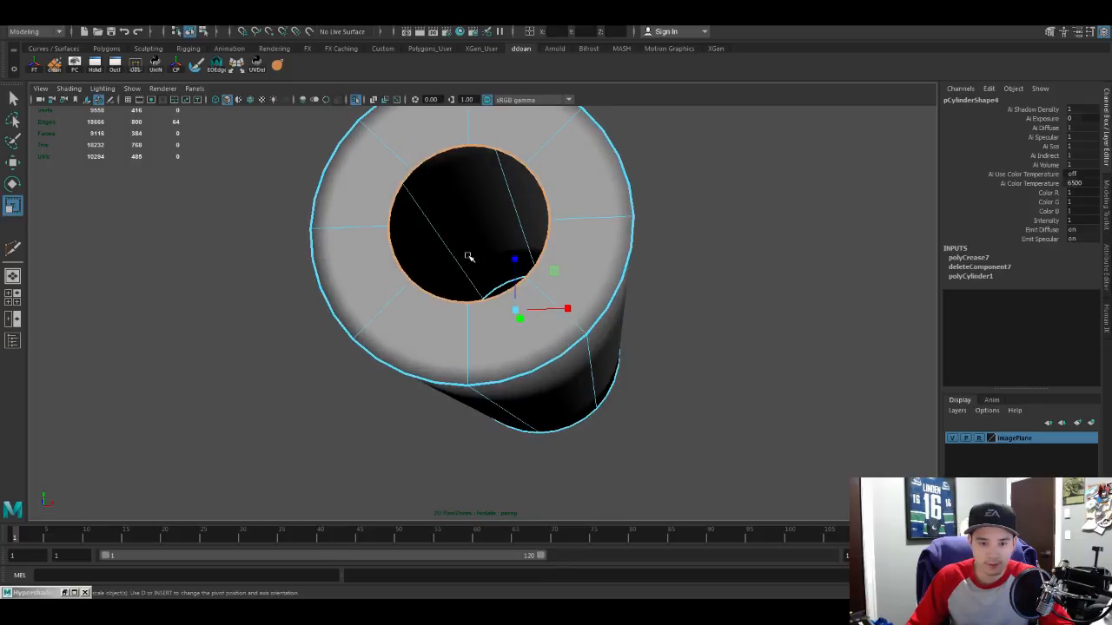
pyautogui.click(446, 148)
pyautogui.press('1')
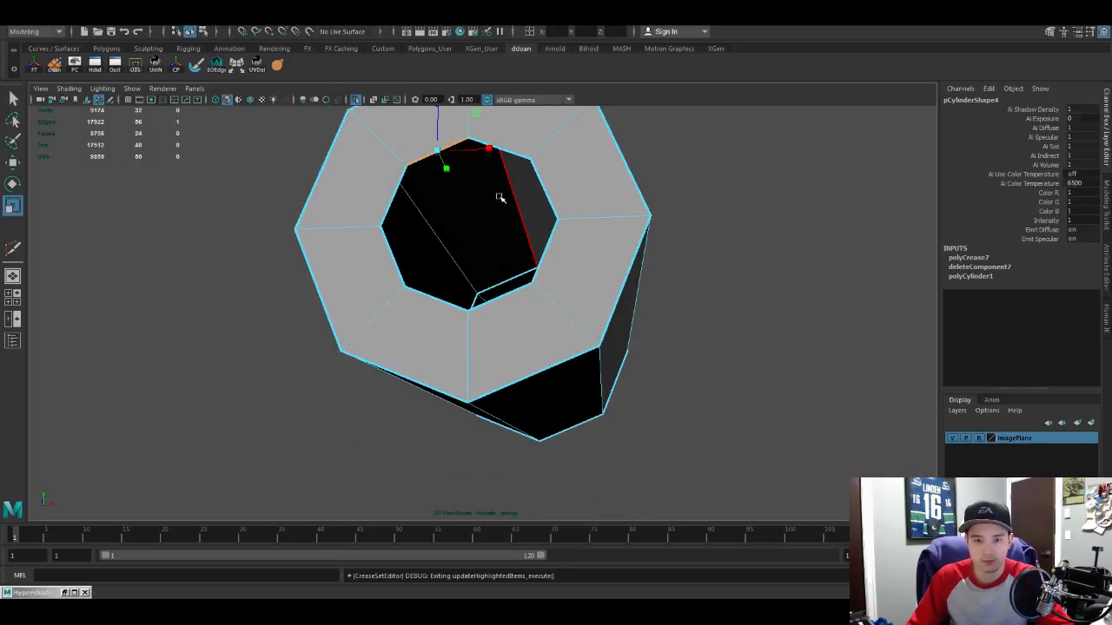
# Step: Try to bridge the complete inner border loops at both ends of the cylinder in one operation, then undo the bridge
pyautogui.keyDown('alt'); pyautogui.moveTo(500, 198); pyautogui.dragTo(519, 286); pyautogui.keyUp('alt')
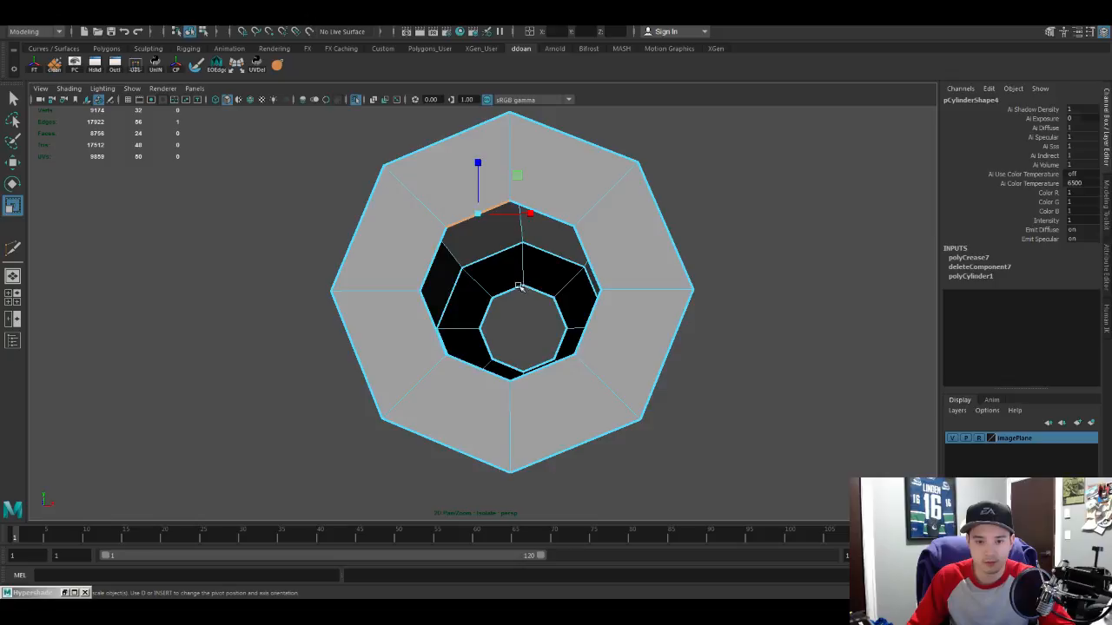
pyautogui.keyDown('shift'); pyautogui.doubleClick(550, 218); pyautogui.keyUp('shift')
pyautogui.keyDown('shift'); pyautogui.doubleClick(486, 307); pyautogui.keyUp('shift')
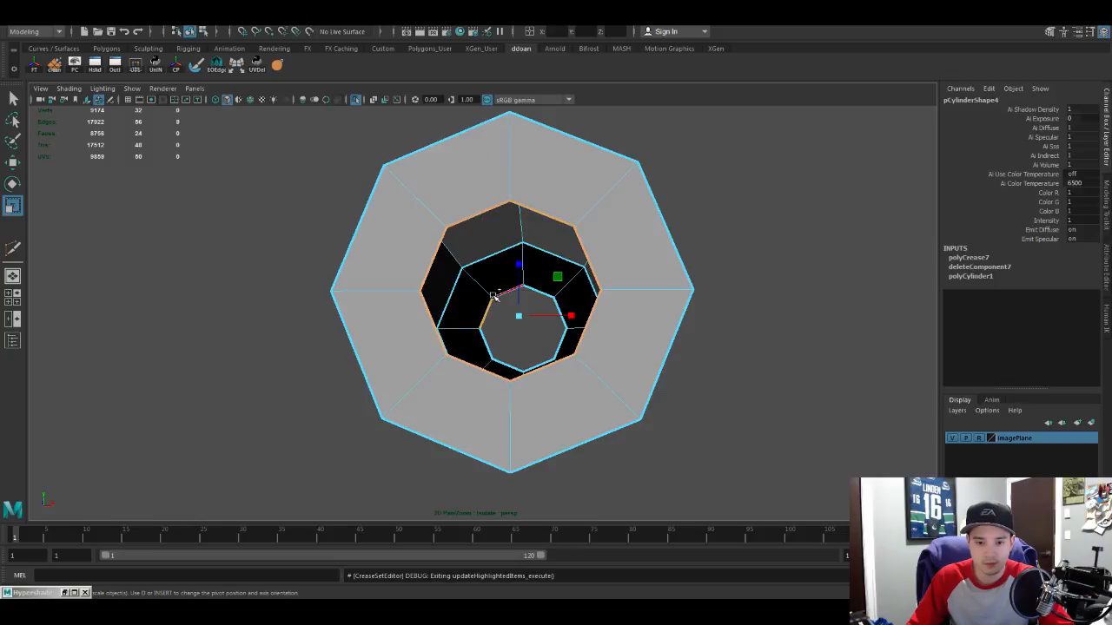
pyautogui.keyDown('shift'); pyautogui.moveTo(524, 358); pyautogui.dragTo(524, 365, button='right'); pyautogui.keyUp('shift')
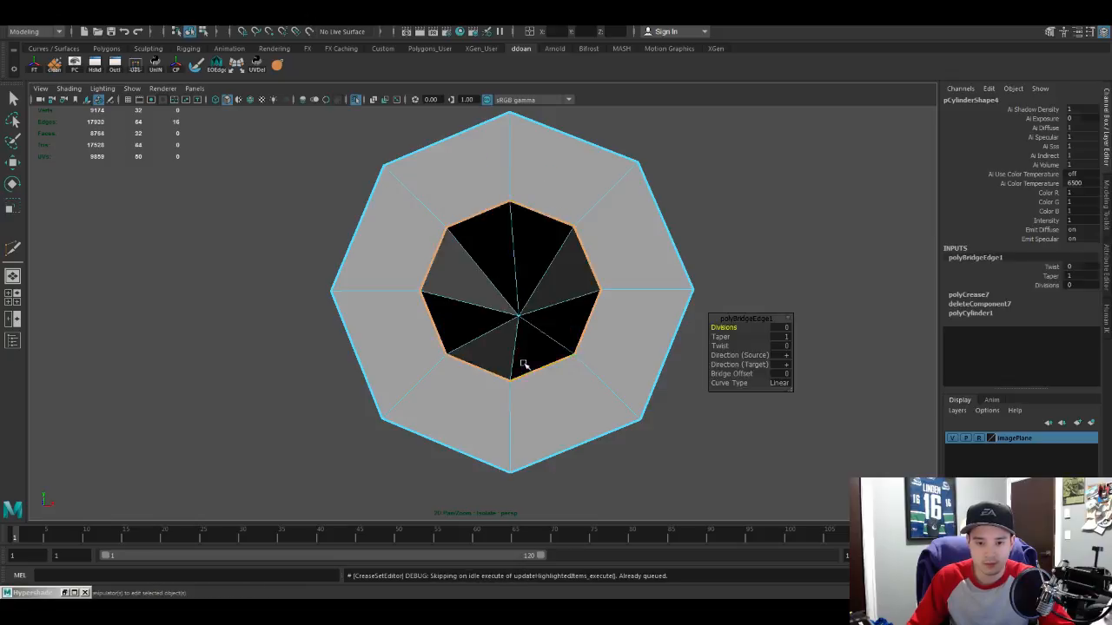
pyautogui.keyDown('alt'); pyautogui.moveTo(524, 365); pyautogui.dragTo(300, 314); pyautogui.keyUp('alt')
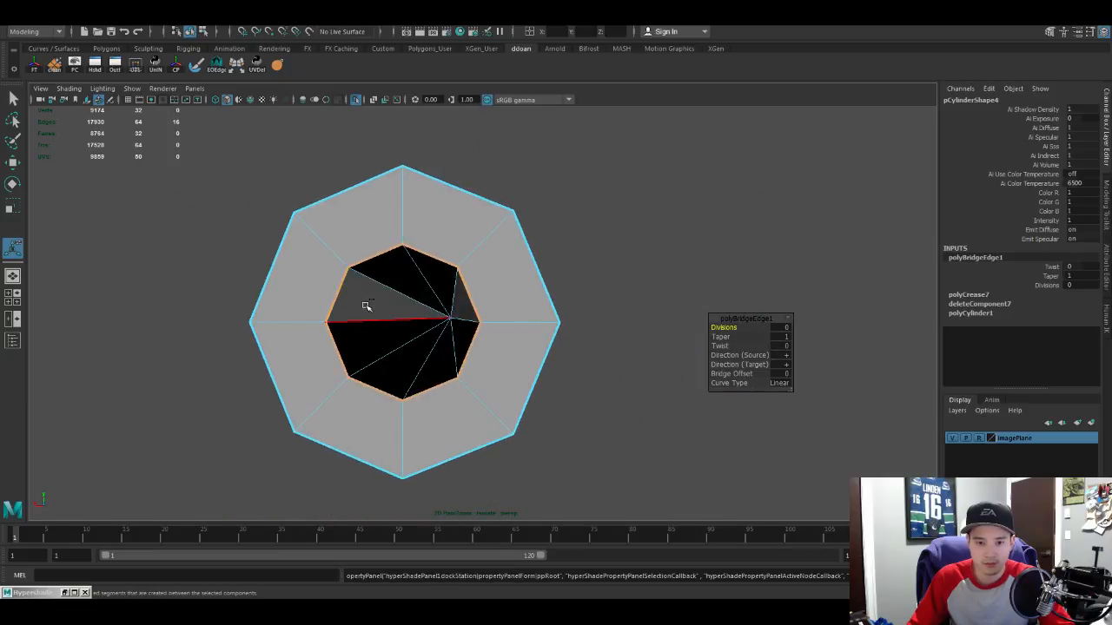
pyautogui.hotkey('ctrl', 'z')
# Step: Bridge matching inner border edges between the two ends pair by pair to build the first half of the bore's wall
pyautogui.keyDown('alt'); pyautogui.moveTo(596, 281); pyautogui.dragTo(479, 248); pyautogui.keyUp('alt')
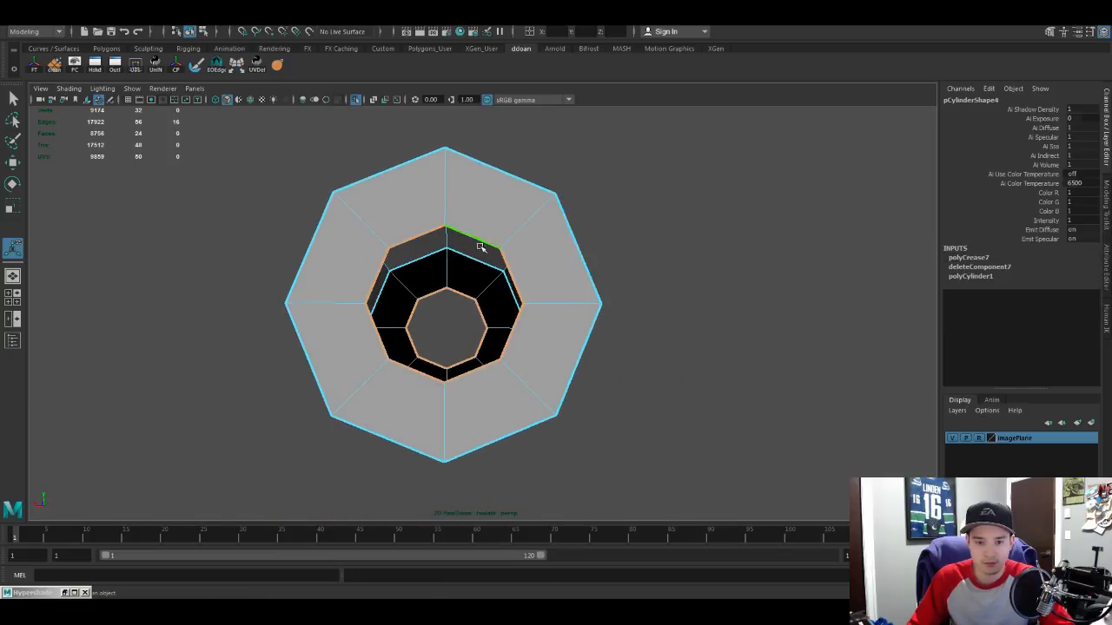
pyautogui.keyDown('shift'); pyautogui.moveTo(489, 300); pyautogui.dragTo(487, 317, button='right'); pyautogui.keyUp('shift')
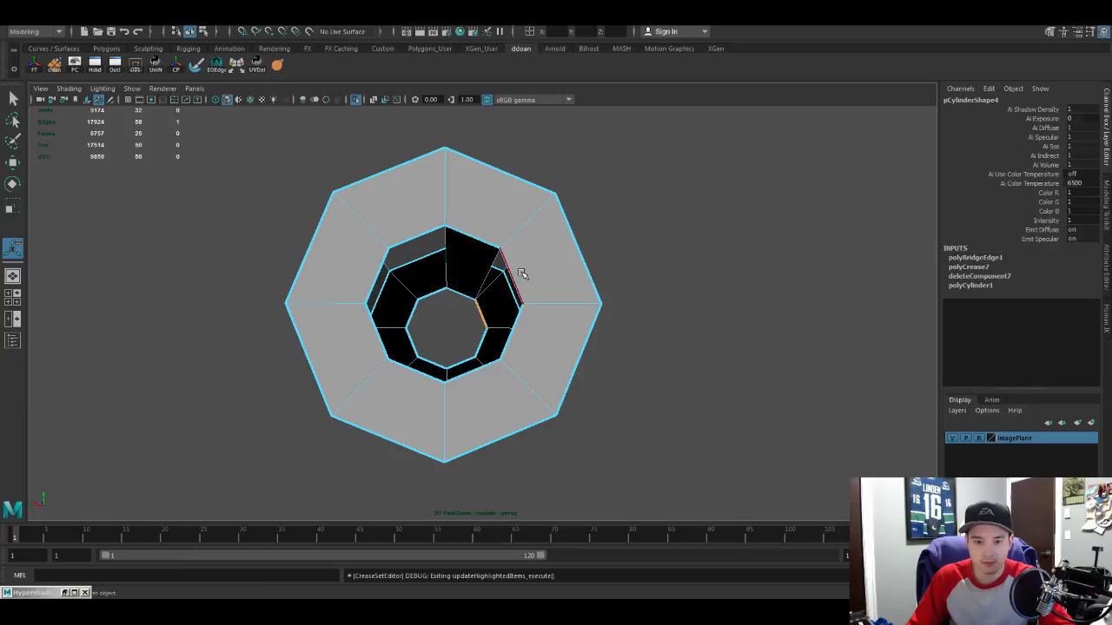
pyautogui.keyDown('alt'); pyautogui.moveTo(511, 261); pyautogui.dragTo(533, 368); pyautogui.keyUp('alt')
pyautogui.keyDown('shift'); pyautogui.moveTo(534, 367); pyautogui.dragTo(521, 360, button='right'); pyautogui.keyUp('shift')
pyautogui.keyDown('shift'); pyautogui.click(477, 324); pyautogui.keyUp('shift')
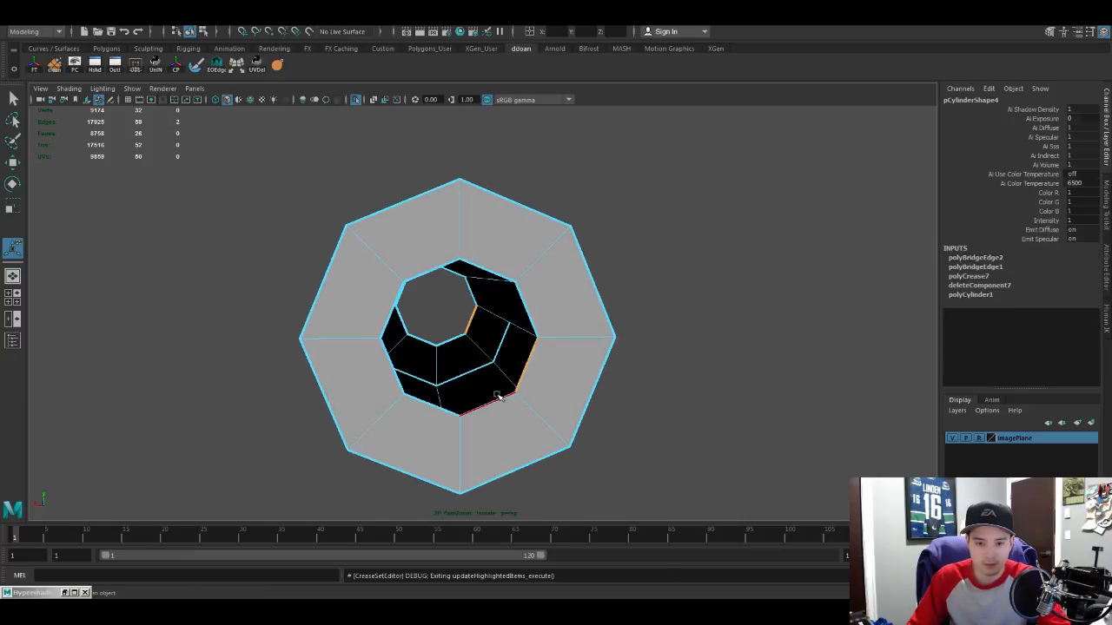
pyautogui.press('g')
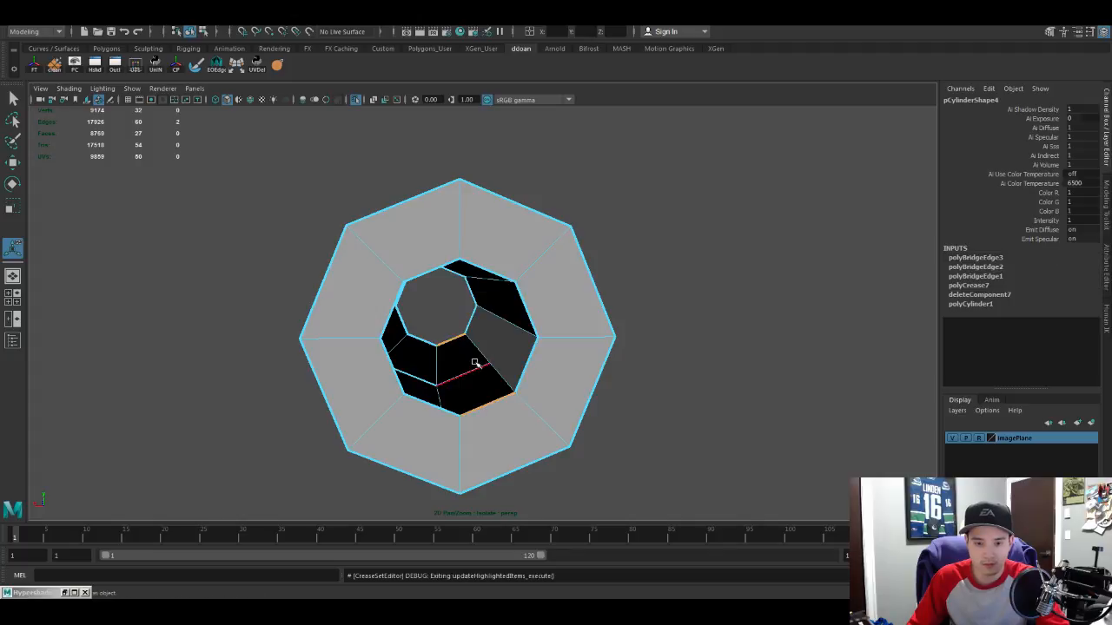
pyautogui.press('g')
# Step: Bridge the remaining pairs of inner border edges to complete the wall of the cylinder's bore
pyautogui.keyDown('alt'); pyautogui.moveTo(475, 363); pyautogui.dragTo(395, 389); pyautogui.keyUp('alt')
pyautogui.click(395, 388)
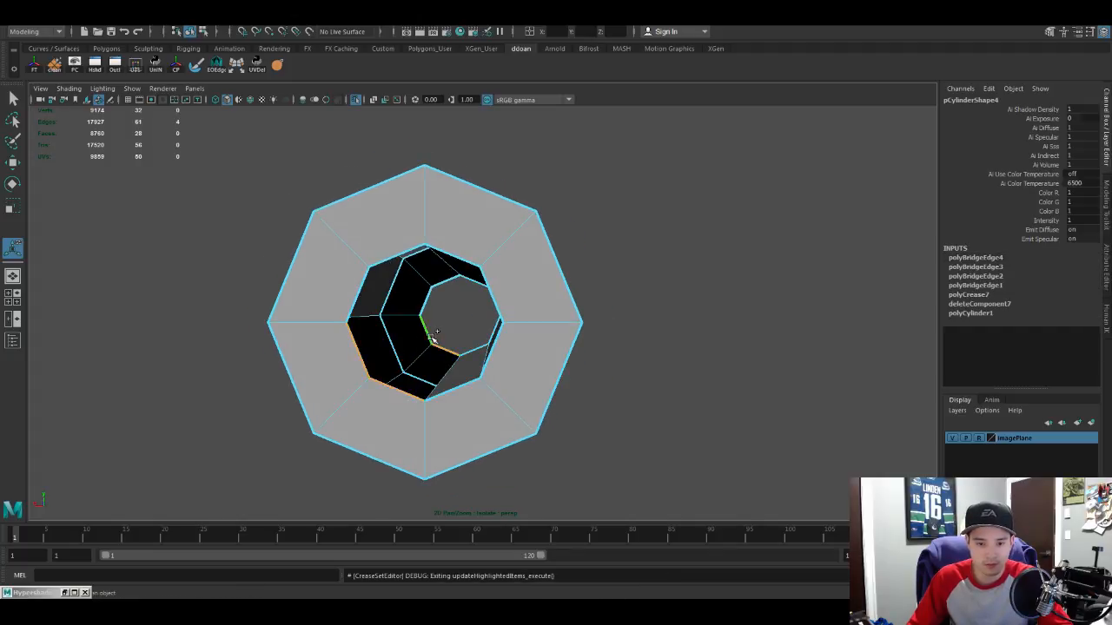
pyautogui.keyDown('shift'); pyautogui.click(474, 359); pyautogui.keyUp('shift')
pyautogui.press('g')
pyautogui.keyDown('alt'); pyautogui.moveTo(474, 360); pyautogui.dragTo(408, 315); pyautogui.keyUp('alt')
pyautogui.click(407, 313)
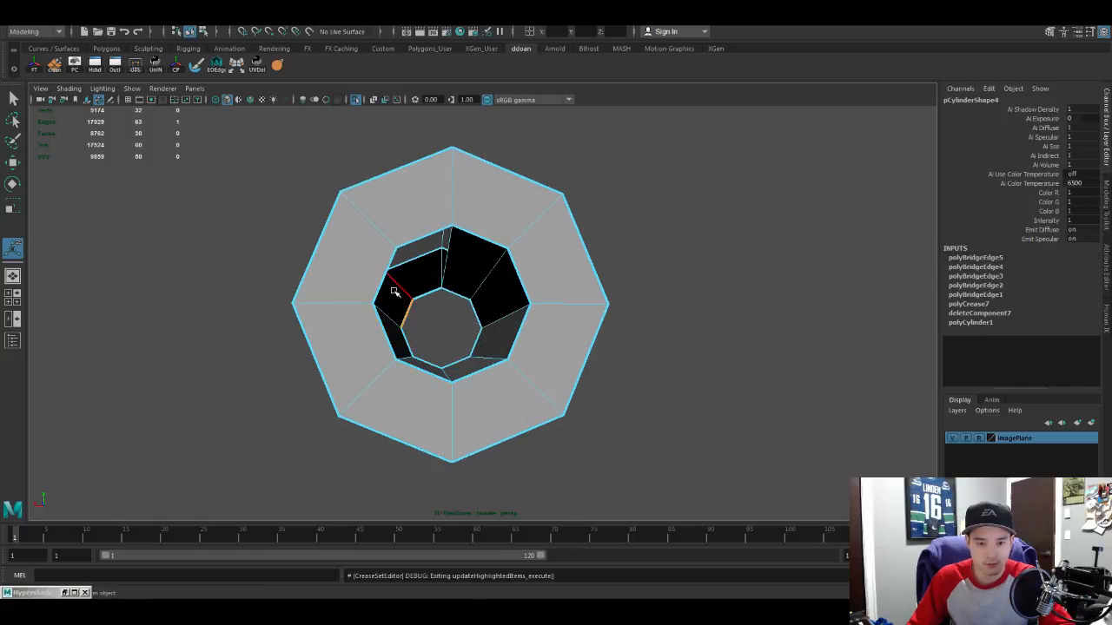
pyautogui.keyDown('shift'); pyautogui.click(386, 279); pyautogui.keyUp('shift')
pyautogui.press('g')
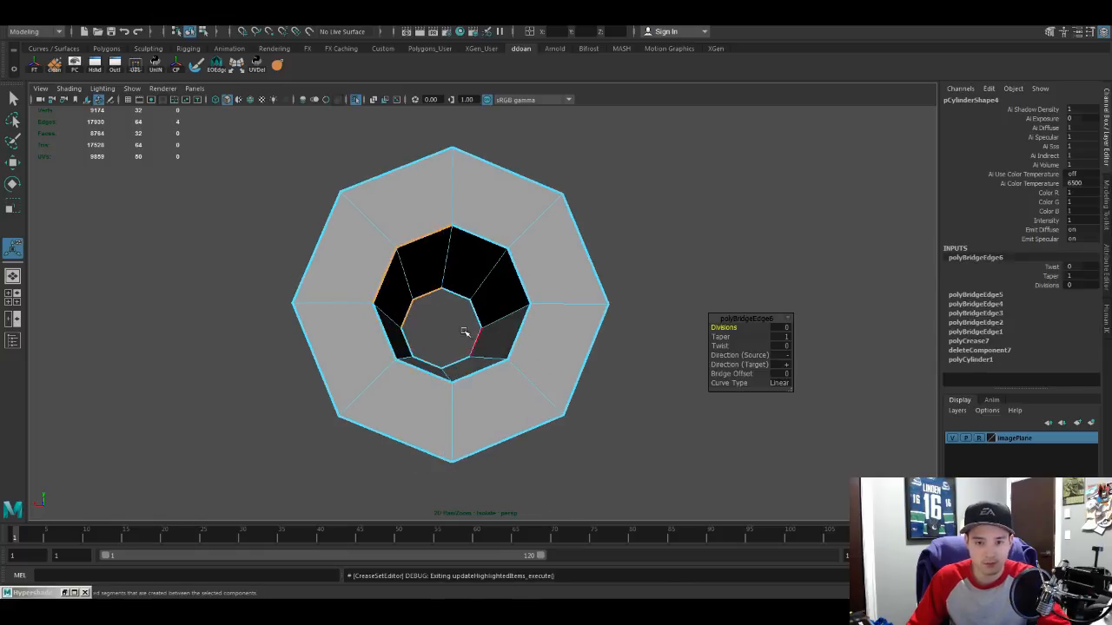
# Step: Return to object mode, turn on smooth preview and leave isolation to check the cylinder against the slide
pyautogui.keyDown('alt'); pyautogui.moveTo(467, 330); pyautogui.dragTo(559, 352); pyautogui.keyUp('alt')
pyautogui.press('F8')
pyautogui.press('3')
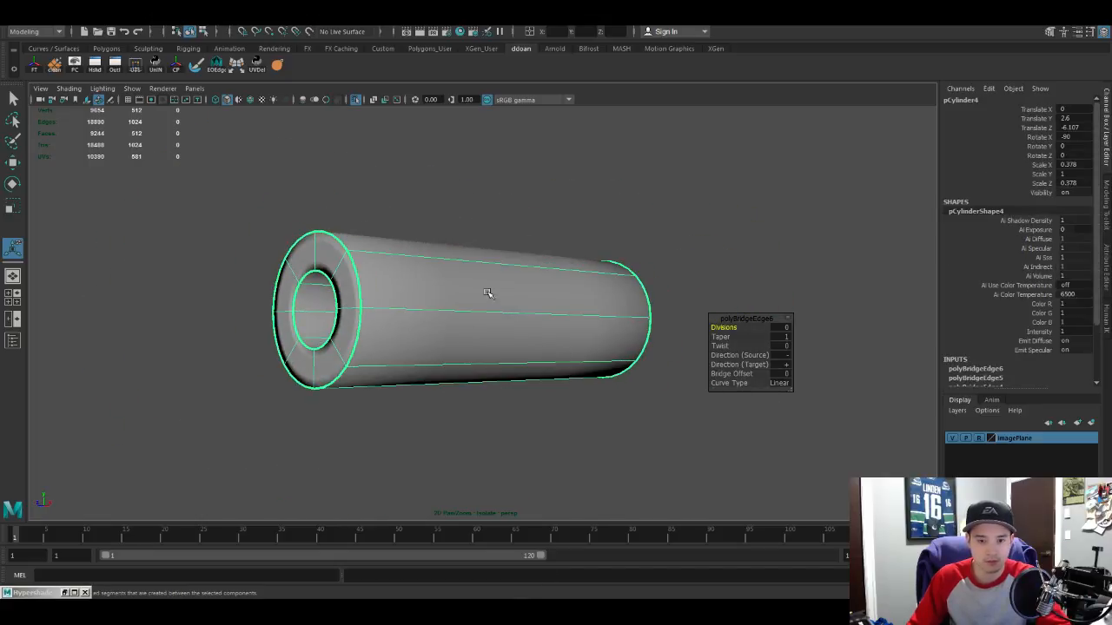
pyautogui.press('w')
pyautogui.hotkey('ctrl', '1')
pyautogui.keyDown('alt'); pyautogui.moveTo(423, 356); pyautogui.dragTo(508, 331); pyautogui.keyUp('alt')
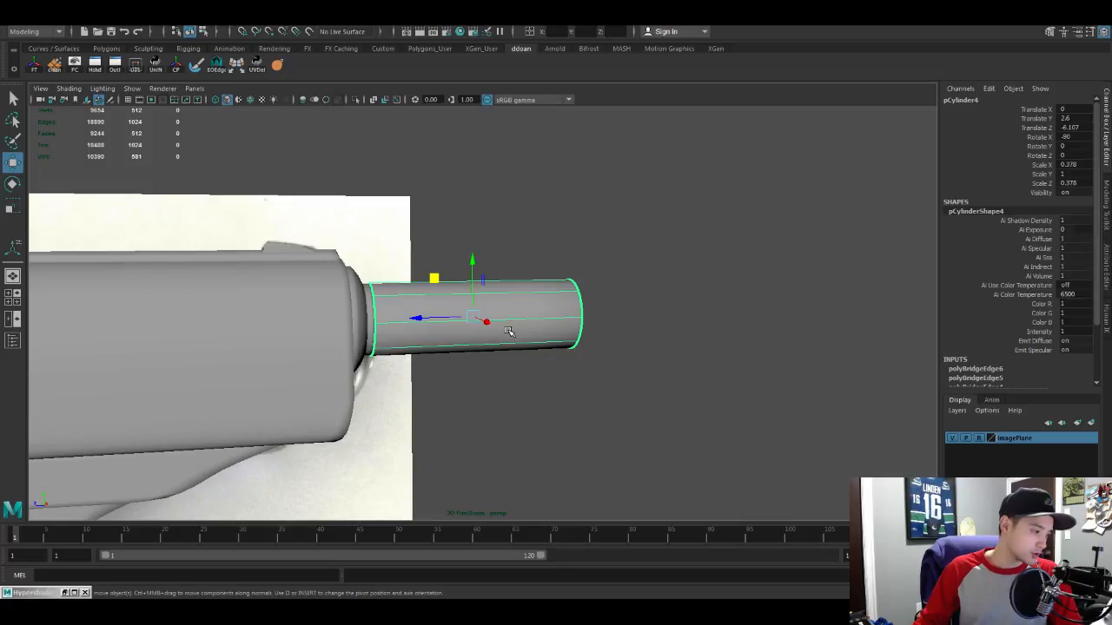
pyautogui.scroll(2, 487, 328)
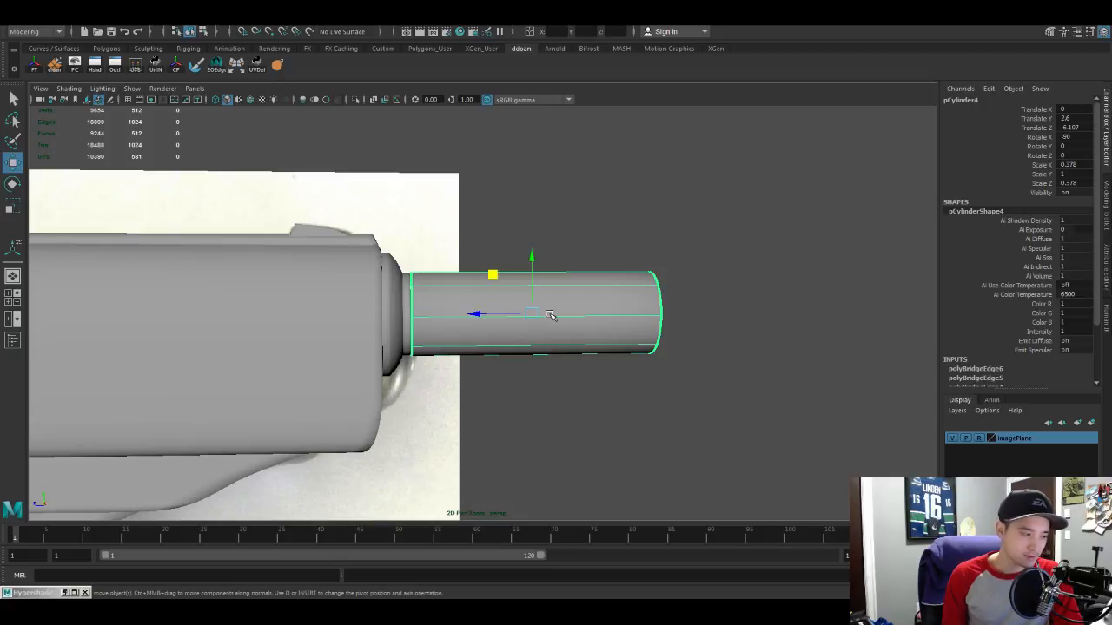
pyautogui.scroll(3, 565, 317)
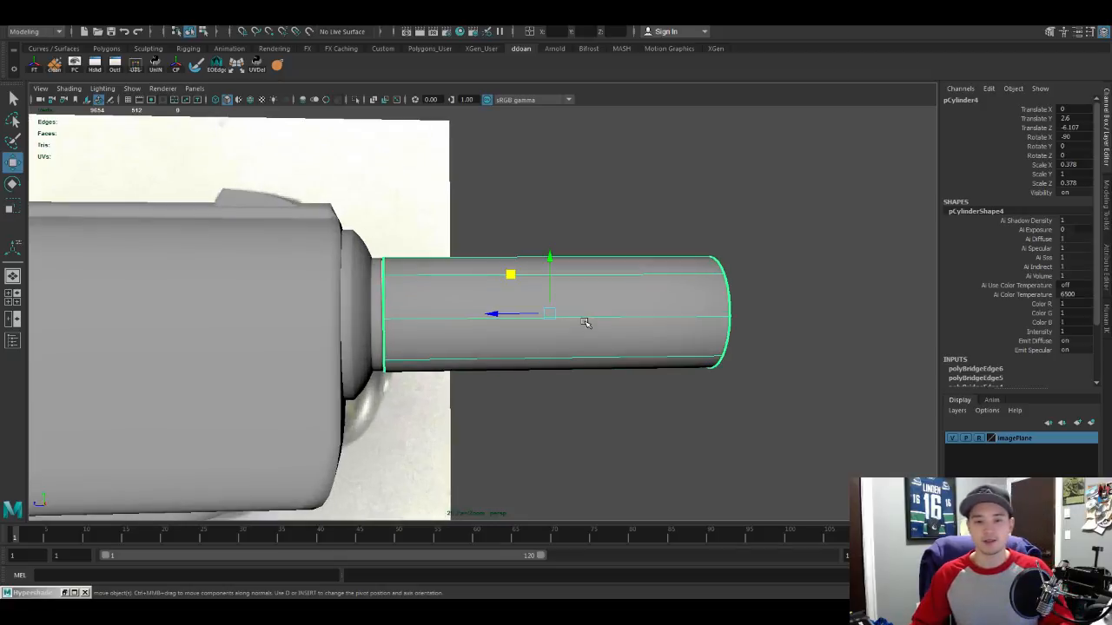
pyautogui.keyDown('alt'); pyautogui.moveTo(606, 329); pyautogui.dragTo(533, 312); pyautogui.keyUp('alt')
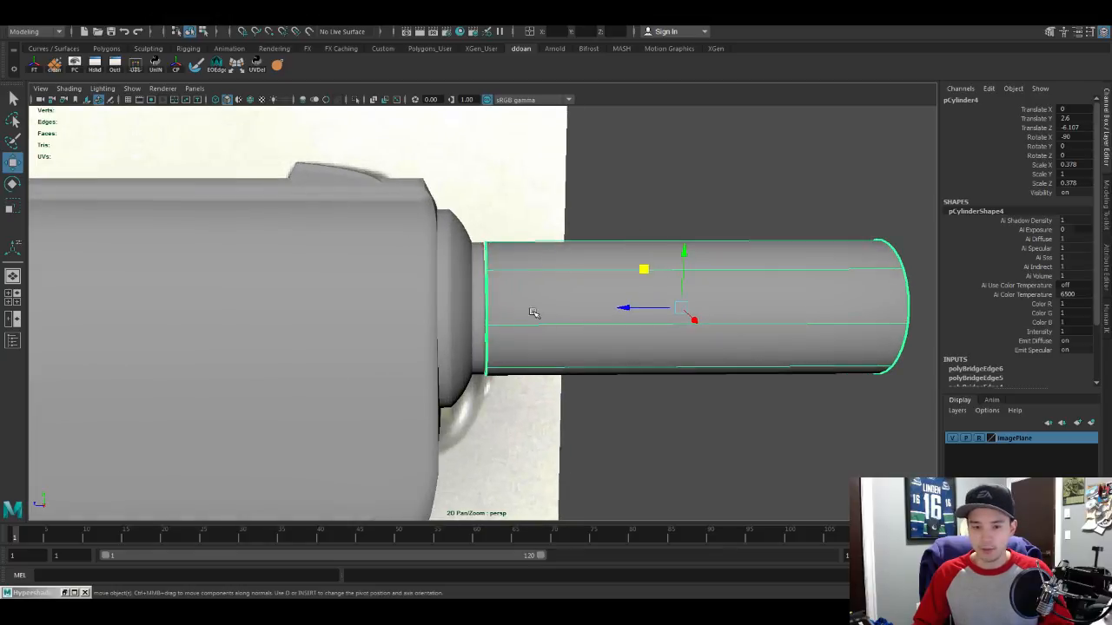
pyautogui.press('y')
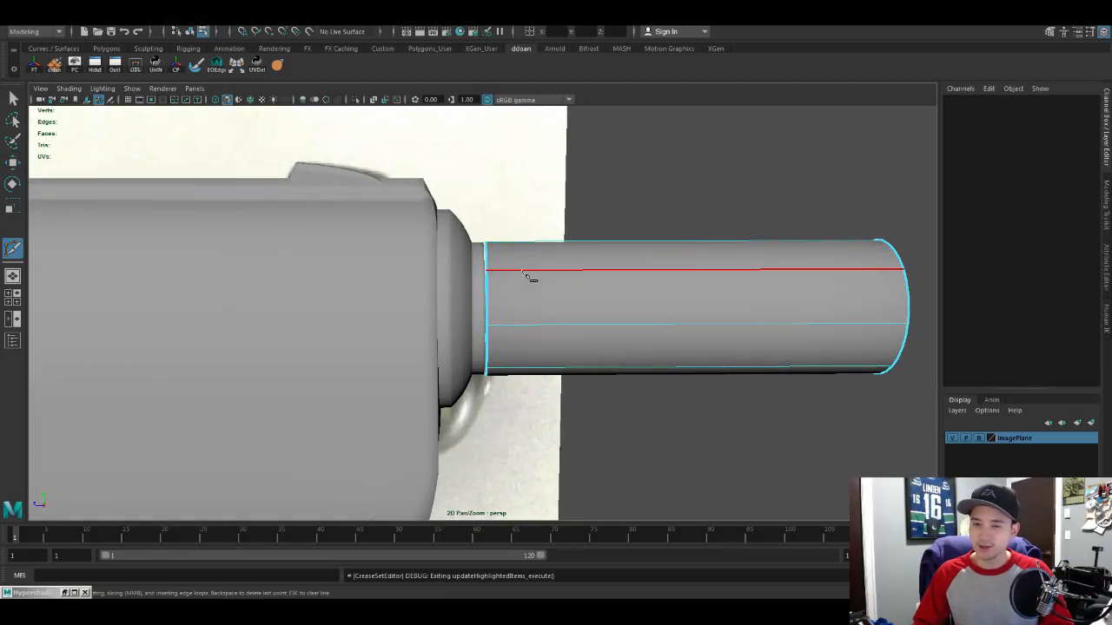
pyautogui.click(488, 266)
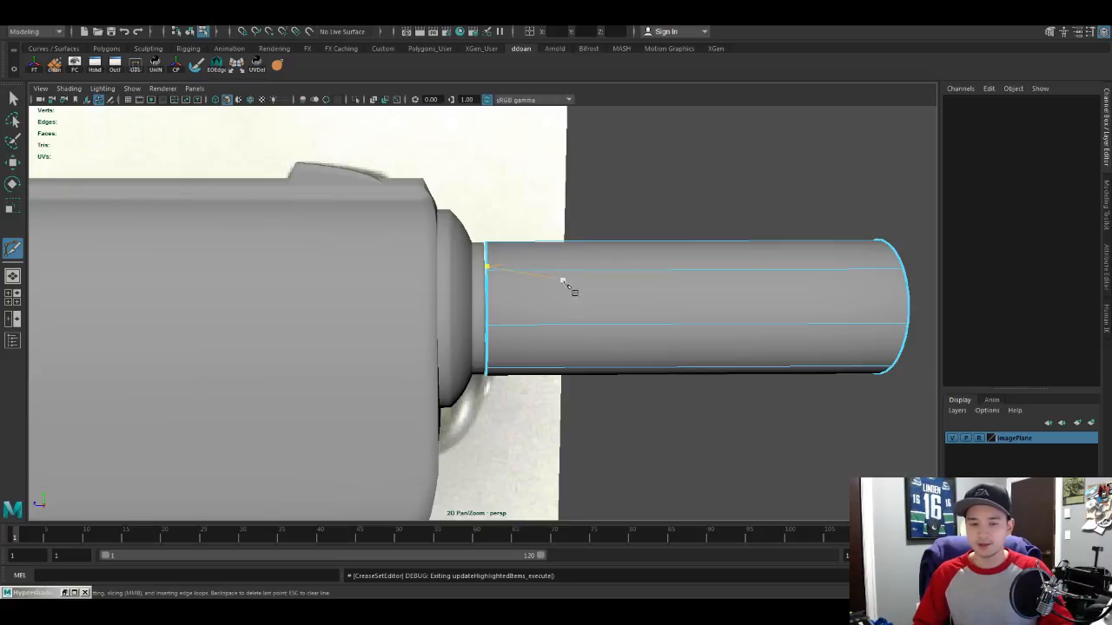
pyautogui.press('w')
# Step: Insert an edge loop around the barrel-attachment cylinder close to its end at the muzzle ring
pyautogui.keyDown('alt'); pyautogui.moveTo(687, 305); pyautogui.dragTo(576, 311); pyautogui.keyUp('alt')
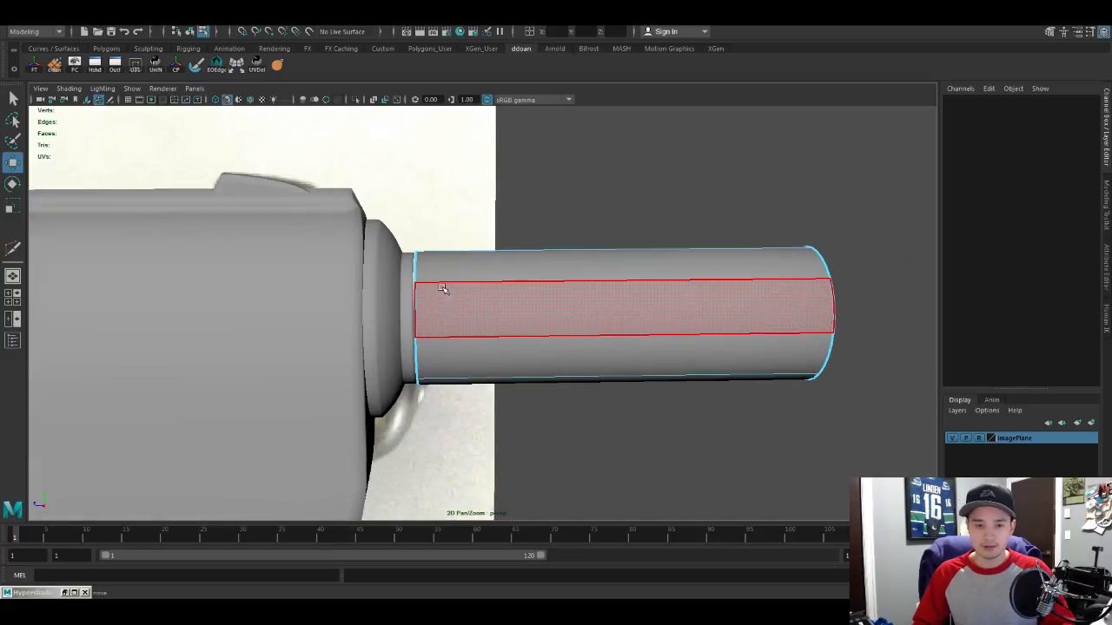
pyautogui.press('g')
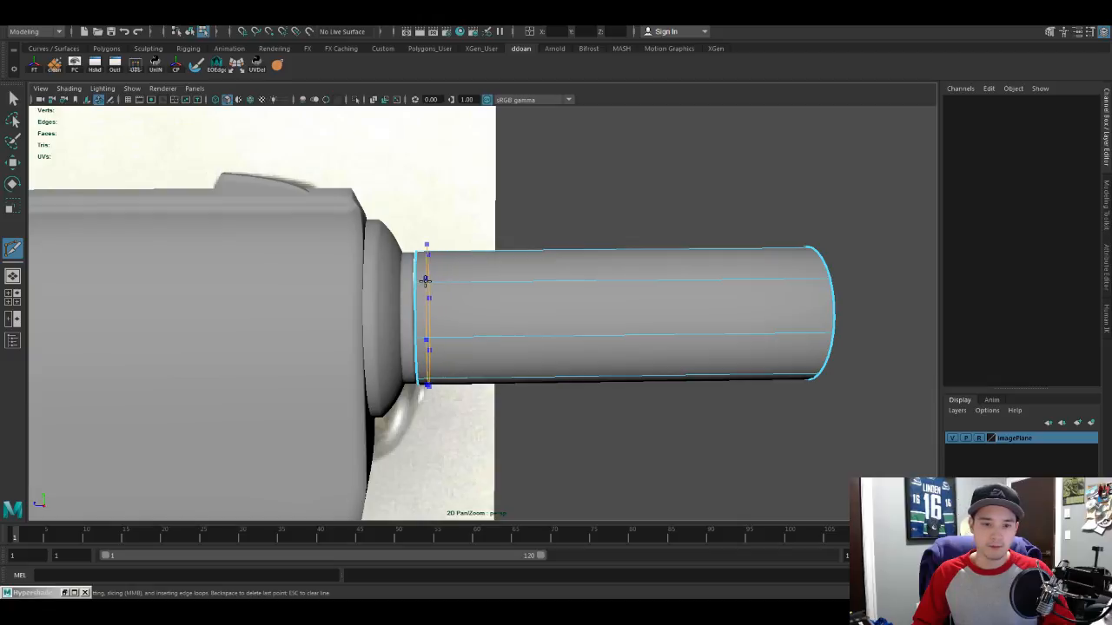
pyautogui.keyDown('ctrl'); pyautogui.click(426, 281); pyautogui.keyUp('ctrl')
pyautogui.press('w')
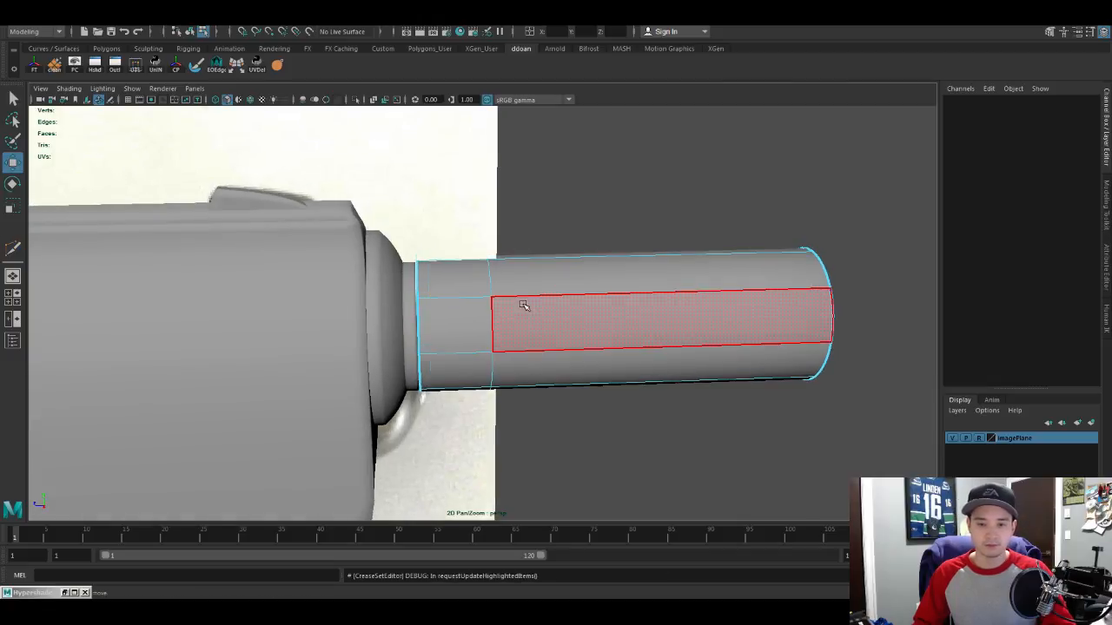
# Step: Extrude the ring of long outer faces beyond the new loop outward to give the cylinder a thicker body with a stepped neck
pyautogui.press('1')
pyautogui.click(487, 287)
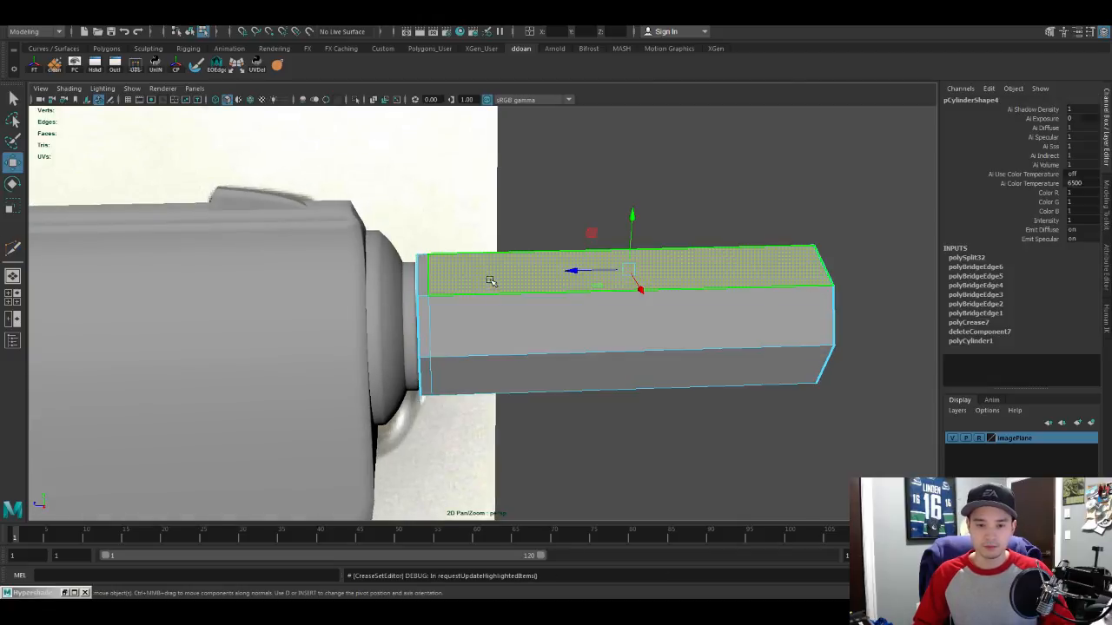
pyautogui.keyDown('shift'); pyautogui.click(507, 323); pyautogui.keyUp('shift')
pyautogui.keyDown('shift'); pyautogui.doubleClick(500, 372); pyautogui.keyUp('shift')
pyautogui.keyDown('alt'); pyautogui.moveTo(645, 382); pyautogui.dragTo(670, 359); pyautogui.keyUp('alt')
pyautogui.hotkey('ctrl', 'e')
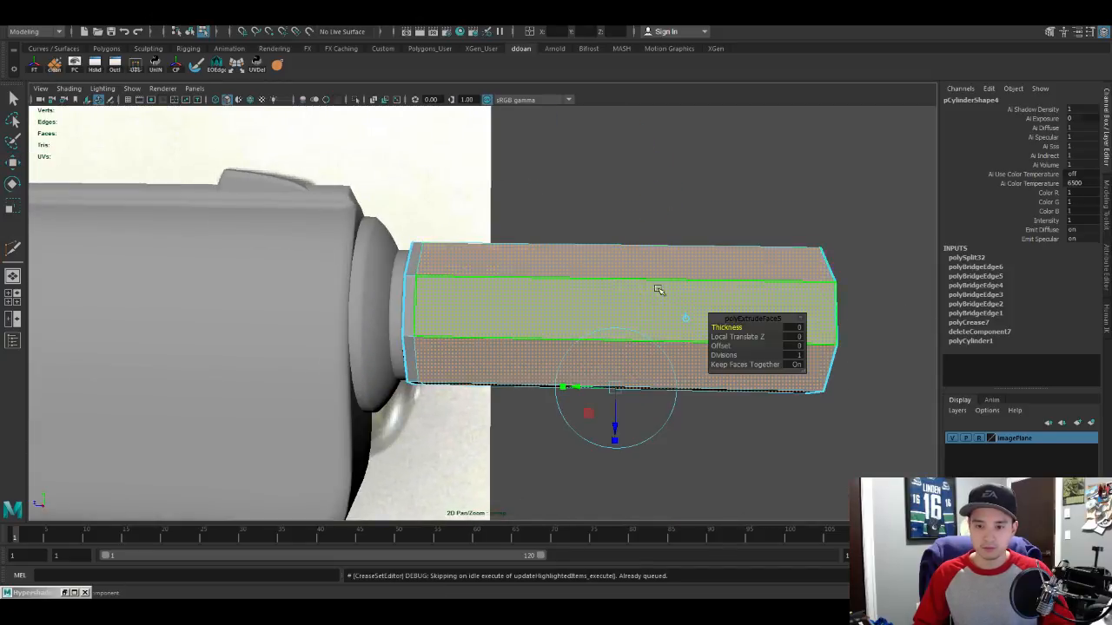
pyautogui.keyDown('alt'); pyautogui.moveTo(614, 299); pyautogui.dragTo(546, 334); pyautogui.keyUp('alt')
pyautogui.moveTo(501, 420); pyautogui.dragTo(485, 433)
# Step: In the side view, move the cylinder's far-end vertices away from the slide to lengthen it to several times its length
pyautogui.keyDown('alt'); pyautogui.moveTo(365, 386); pyautogui.dragTo(599, 407); pyautogui.keyUp('alt')
pyautogui.scroll(-3, 516, 384)
pyautogui.keyDown('alt'); pyautogui.moveTo(573, 323); pyautogui.dragTo(477, 311); pyautogui.keyUp('alt')
pyautogui.scroll(-3, 477, 310)
pyautogui.keyDown('alt'); pyautogui.moveTo(477, 310); pyautogui.dragTo(460, 318, button='middle'); pyautogui.keyUp('alt')
pyautogui.press('q')
pyautogui.press('F9')
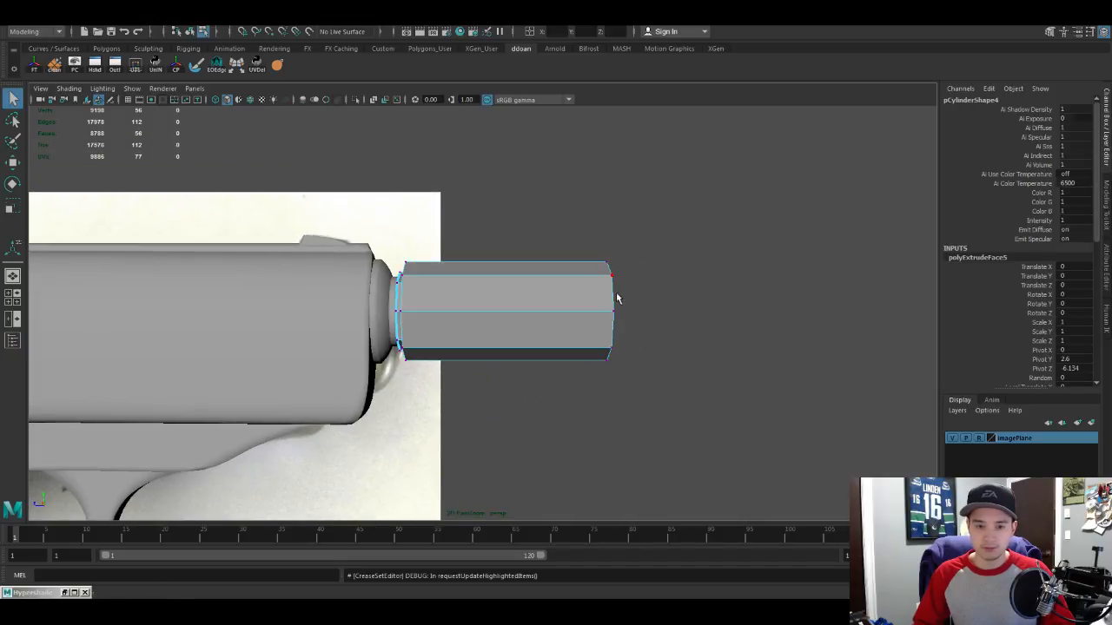
pyautogui.scroll(-3, 617, 298)
pyautogui.keyDown('alt'); pyautogui.moveTo(617, 298); pyautogui.dragTo(775, 438); pyautogui.keyUp('alt')
pyautogui.keyDown('alt'); pyautogui.moveTo(617, 373); pyautogui.dragTo(660, 391); pyautogui.keyUp('alt')
pyautogui.keyDown('alt'); pyautogui.moveTo(714, 406); pyautogui.dragTo(716, 405, button='middle'); pyautogui.keyUp('alt')
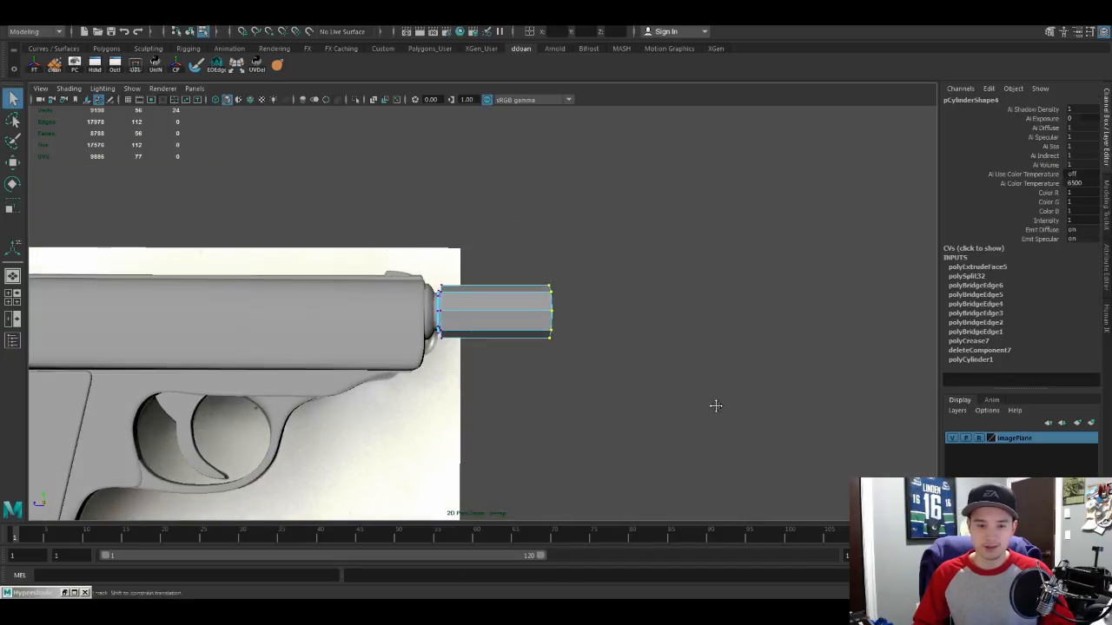
pyautogui.scroll(-2, 720, 415)
pyautogui.press('space')
pyautogui.press('space')
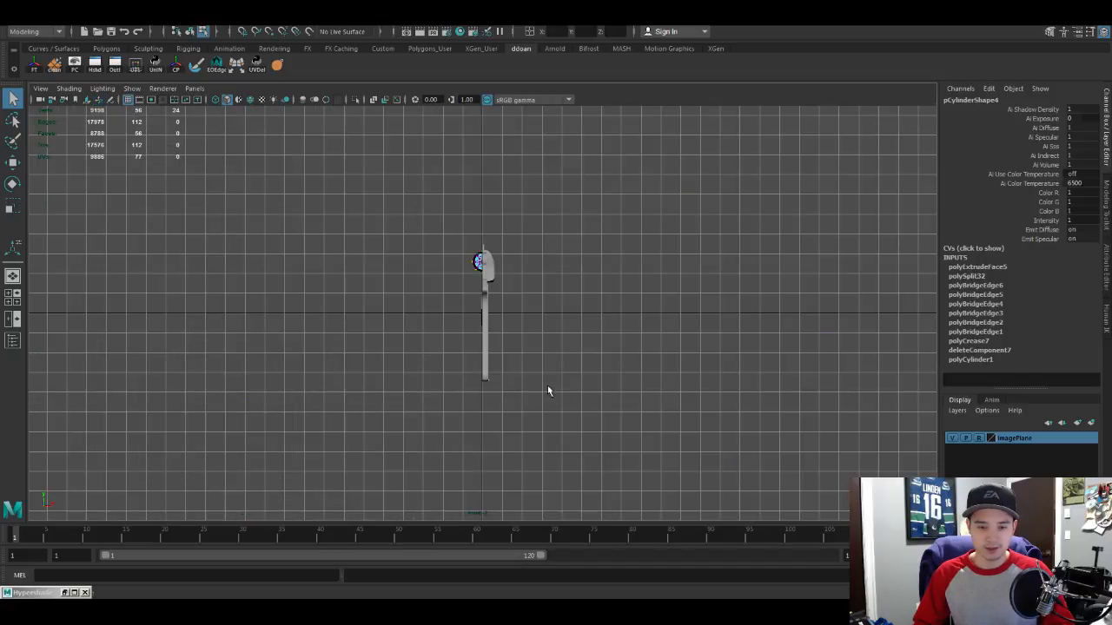
pyautogui.press('space')
pyautogui.press('space')
pyautogui.scroll(-4, 673, 399)
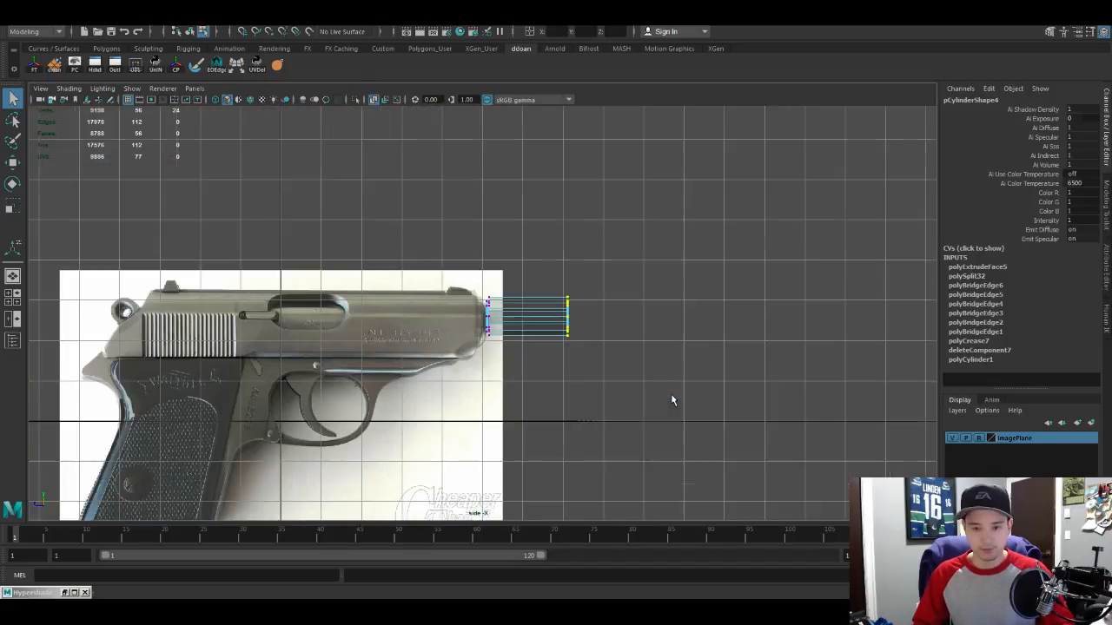
pyautogui.scroll(1, 677, 397)
pyautogui.moveTo(596, 267); pyautogui.dragTo(642, 345)
pyautogui.scroll(-2, 636, 349)
pyautogui.press('w')
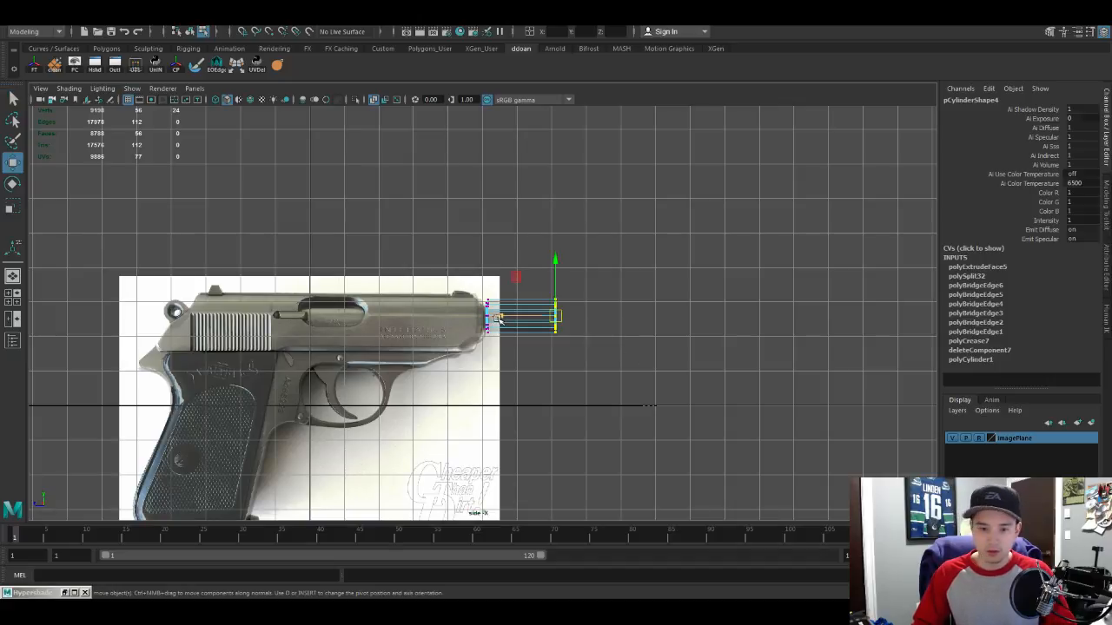
pyautogui.moveTo(499, 320); pyautogui.dragTo(626, 327)
pyautogui.scroll(3, 537, 332)
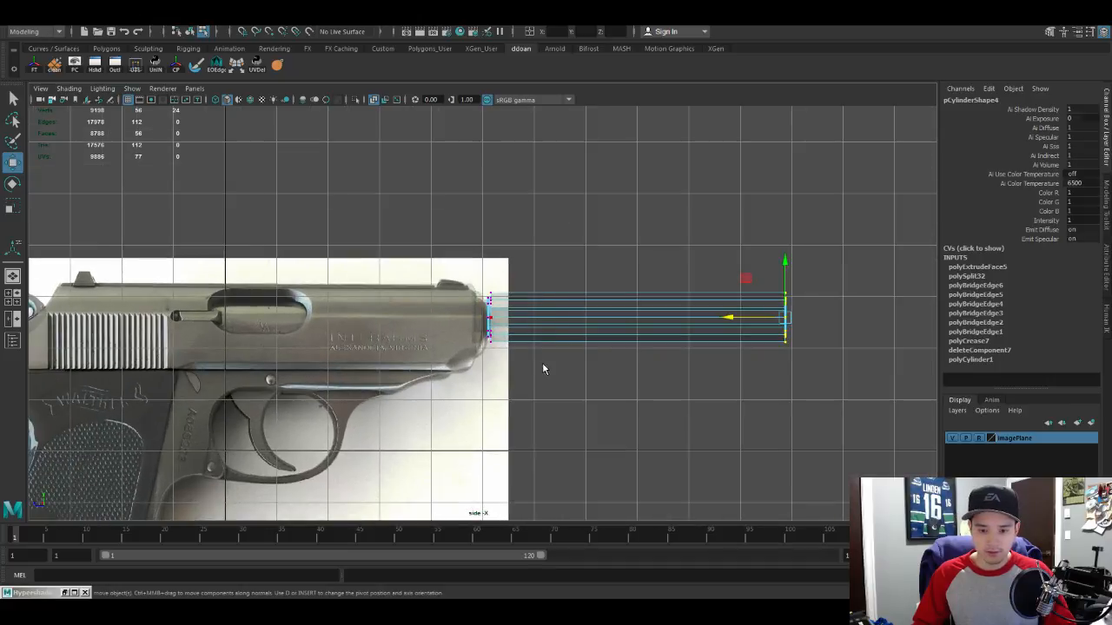
pyautogui.press('F8')
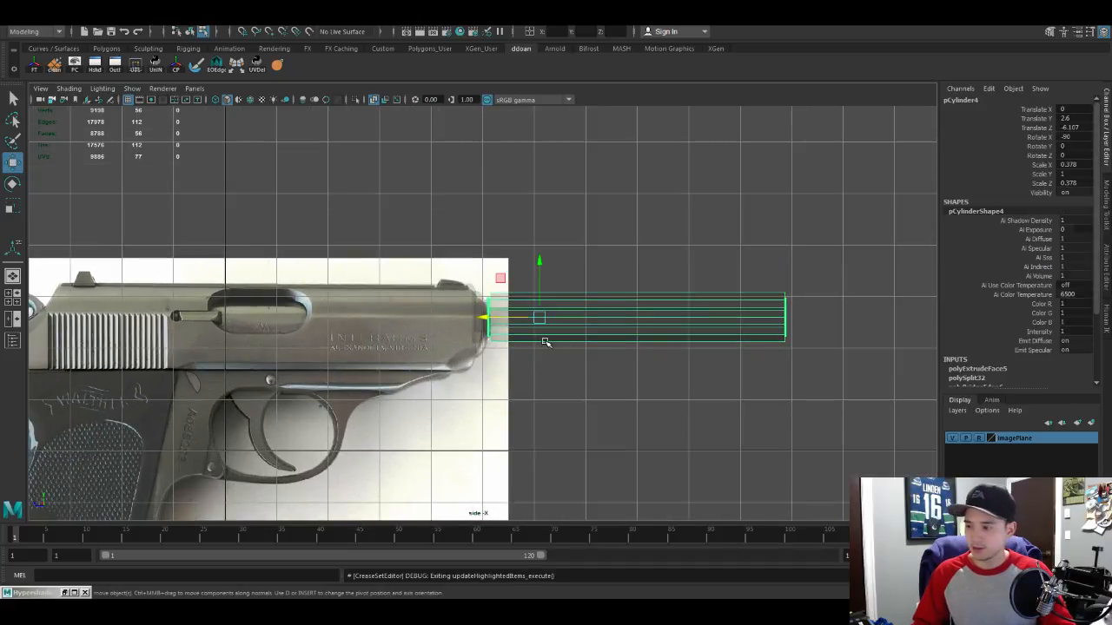
# Step: Shift the vertices of the thick body's near end slightly away from the slide to widen the neck, and return to perspective
pyautogui.scroll(5, 526, 312)
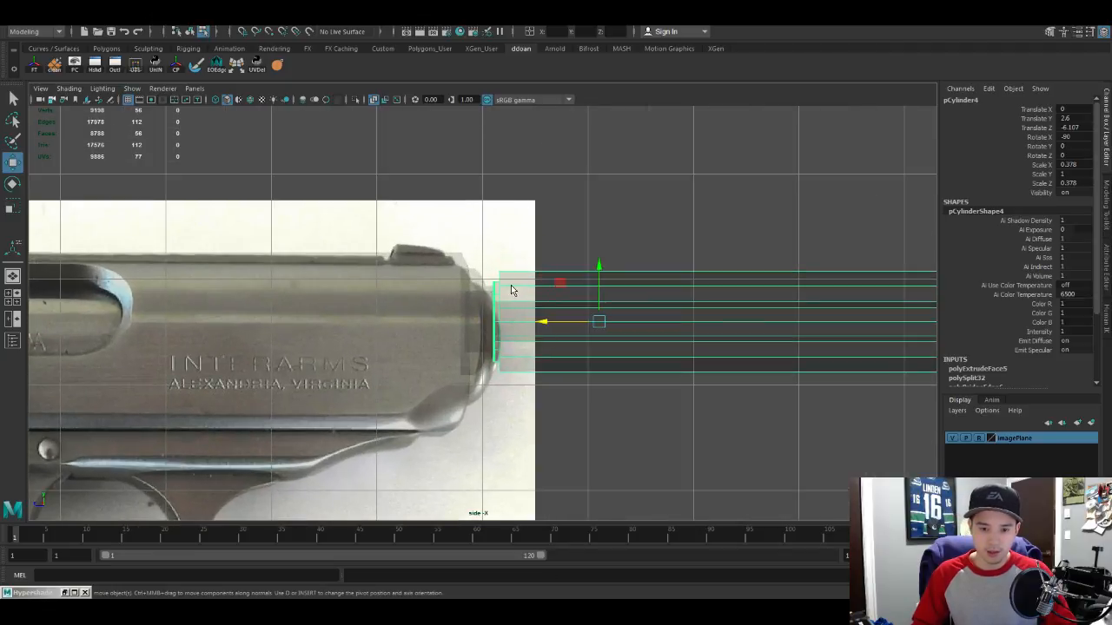
pyautogui.press('F8')
pyautogui.moveTo(502, 256); pyautogui.dragTo(497, 424)
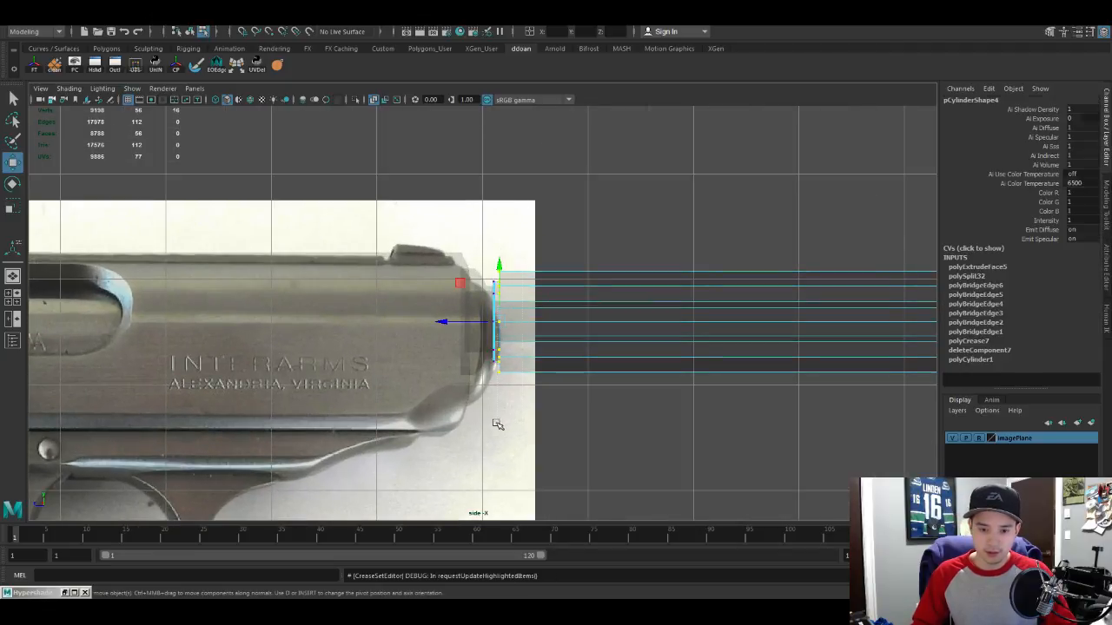
pyautogui.moveTo(445, 323); pyautogui.dragTo(451, 325)
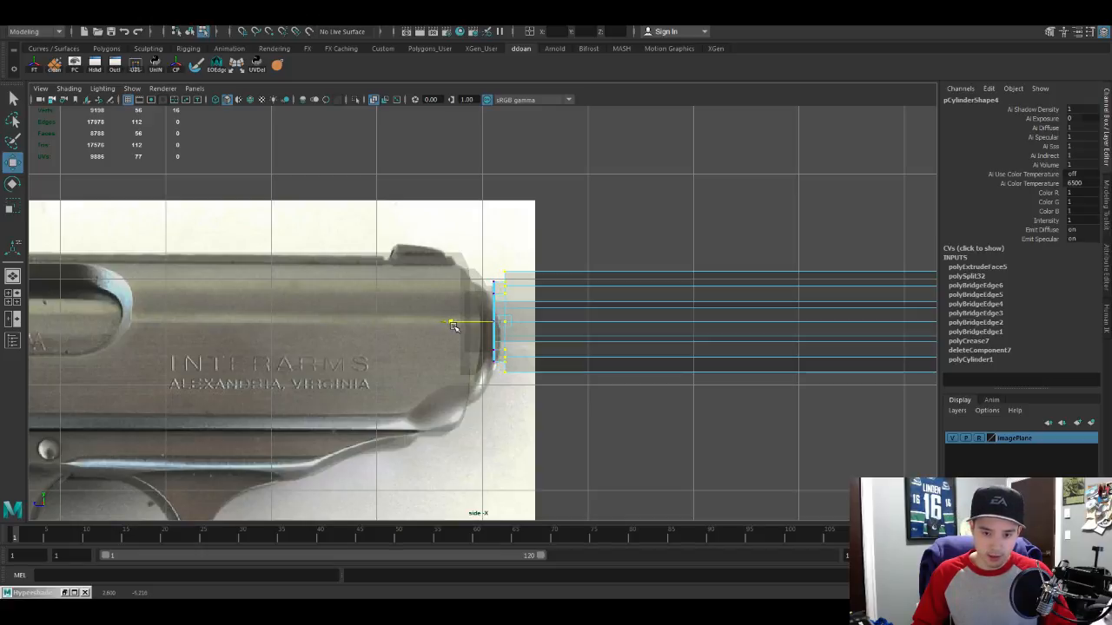
pyautogui.press('F8')
pyautogui.scroll(-3, 625, 338)
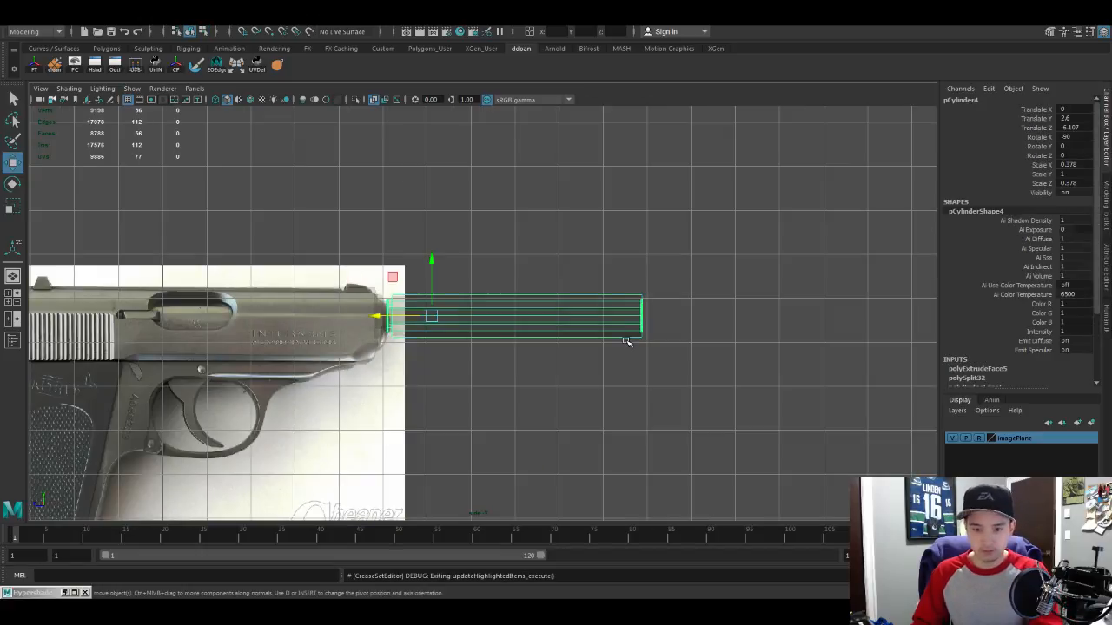
pyautogui.press('space')
pyautogui.press('space')
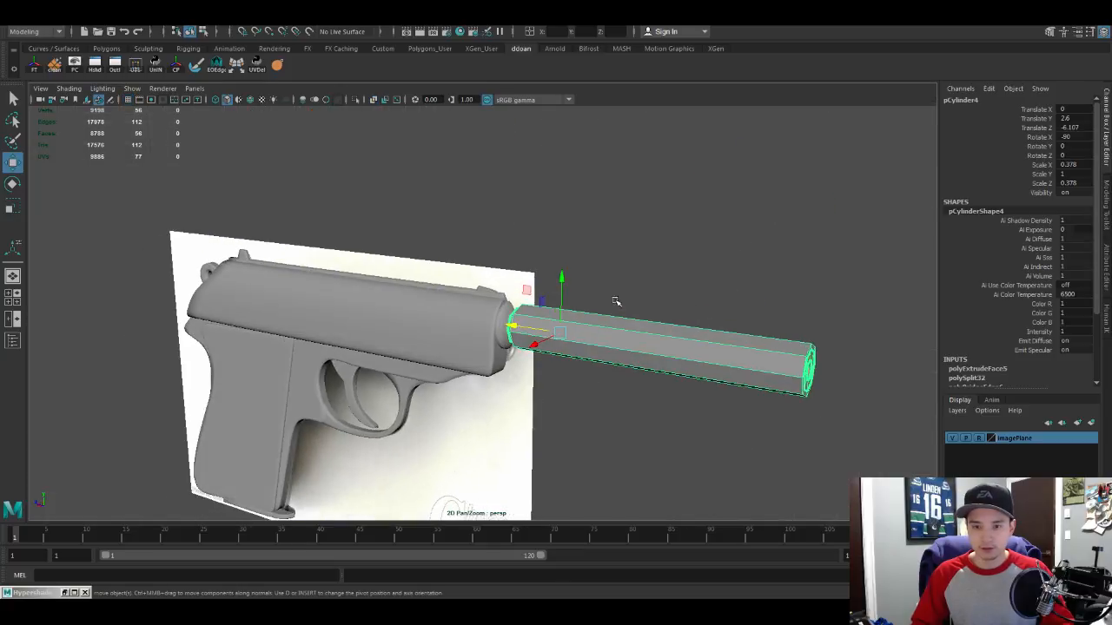
# Step: Crease the edge loops of the step between neck and thick body, and check the result in smooth preview
pyautogui.press('3')
pyautogui.keyDown('alt'); pyautogui.moveTo(635, 325); pyautogui.dragTo(587, 303); pyautogui.keyUp('alt')
pyautogui.scroll(5, 621, 337)
pyautogui.press('1')
pyautogui.press('F10')
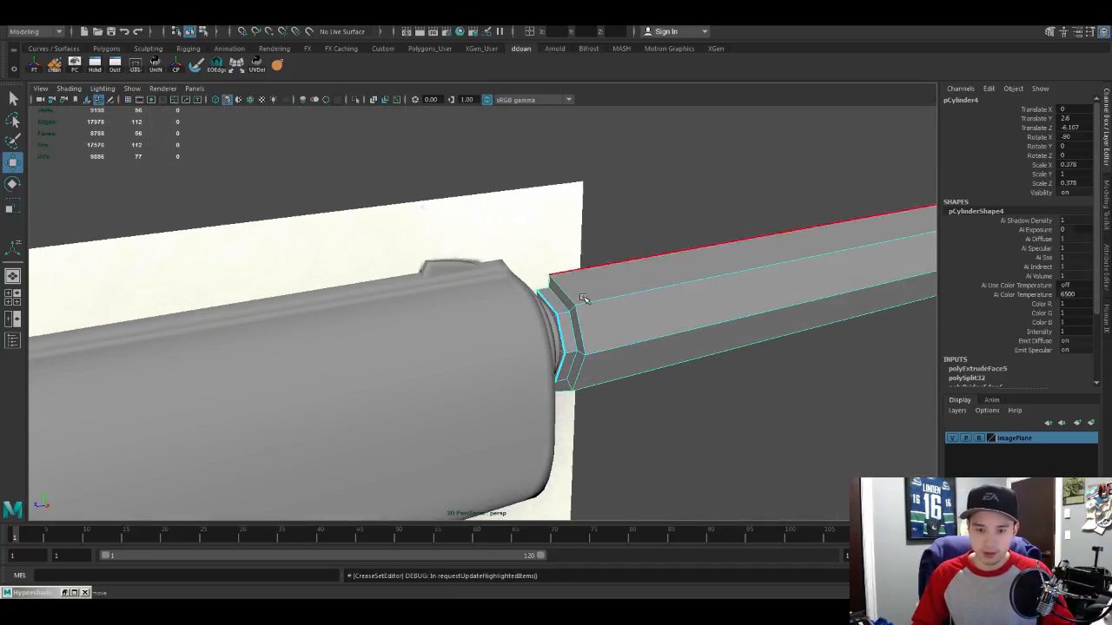
pyautogui.doubleClick(584, 299)
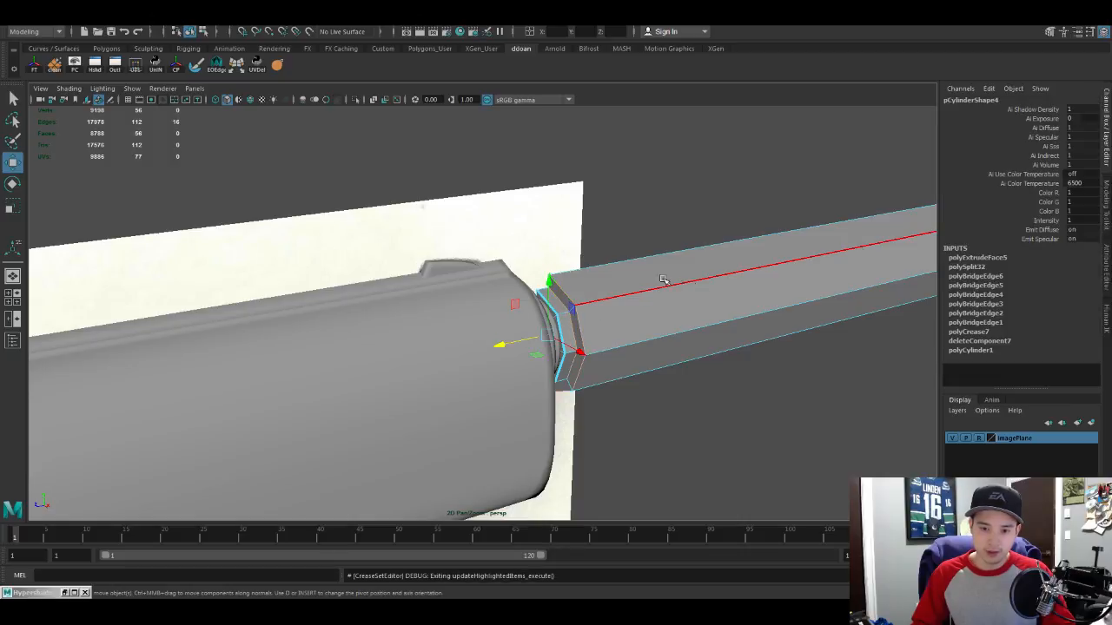
pyautogui.keyDown('alt'); pyautogui.moveTo(670, 341); pyautogui.dragTo(658, 320); pyautogui.keyUp('alt')
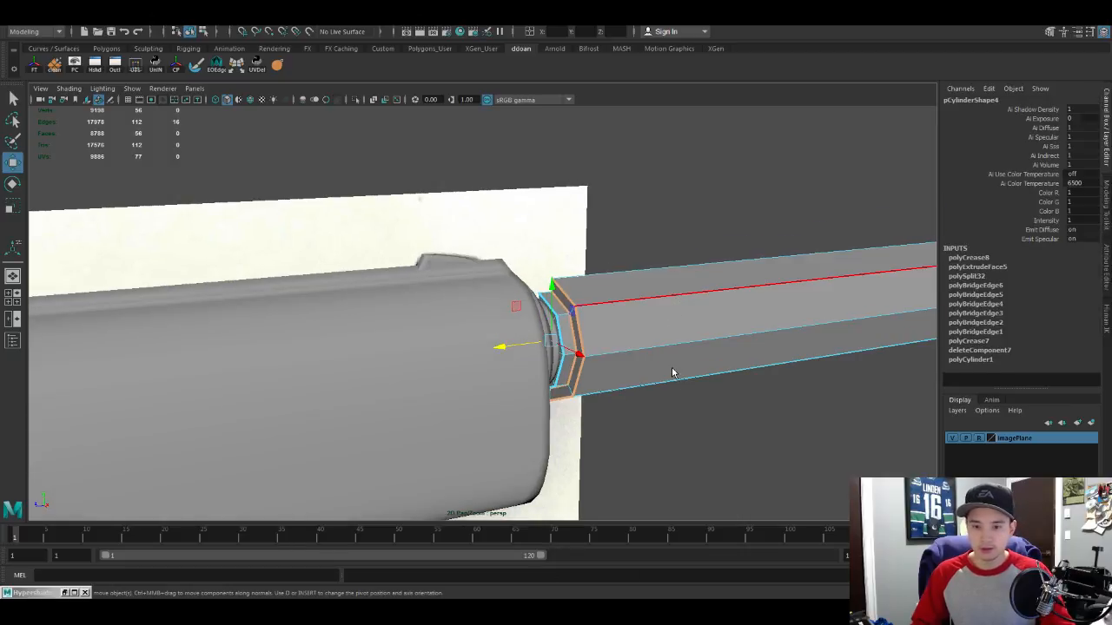
pyautogui.press('F8')
pyautogui.press('3')
pyautogui.click(722, 435)
pyautogui.scroll(-5, 730, 417)
pyautogui.keyDown('alt'); pyautogui.moveTo(730, 417); pyautogui.dragTo(500, 356); pyautogui.keyUp('alt')
pyautogui.scroll(3, 633, 357)
# Step: Crease the outer rim of the cylinder's far end and delete the extra edge loop midway across its end face
pyautogui.click(588, 336)
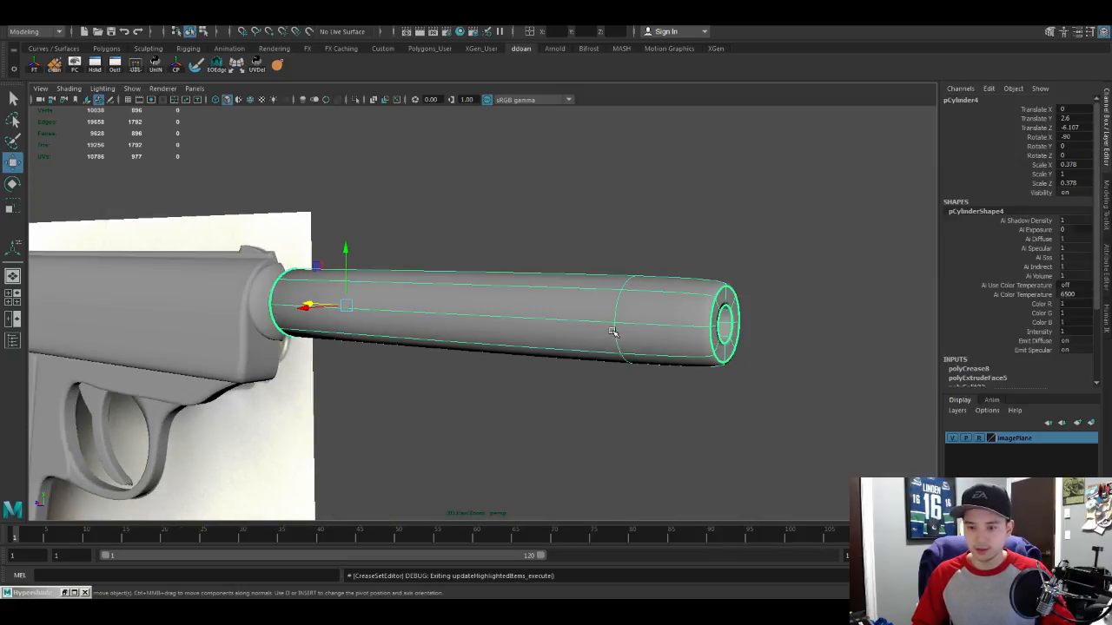
pyautogui.press('1')
pyautogui.press('F8')
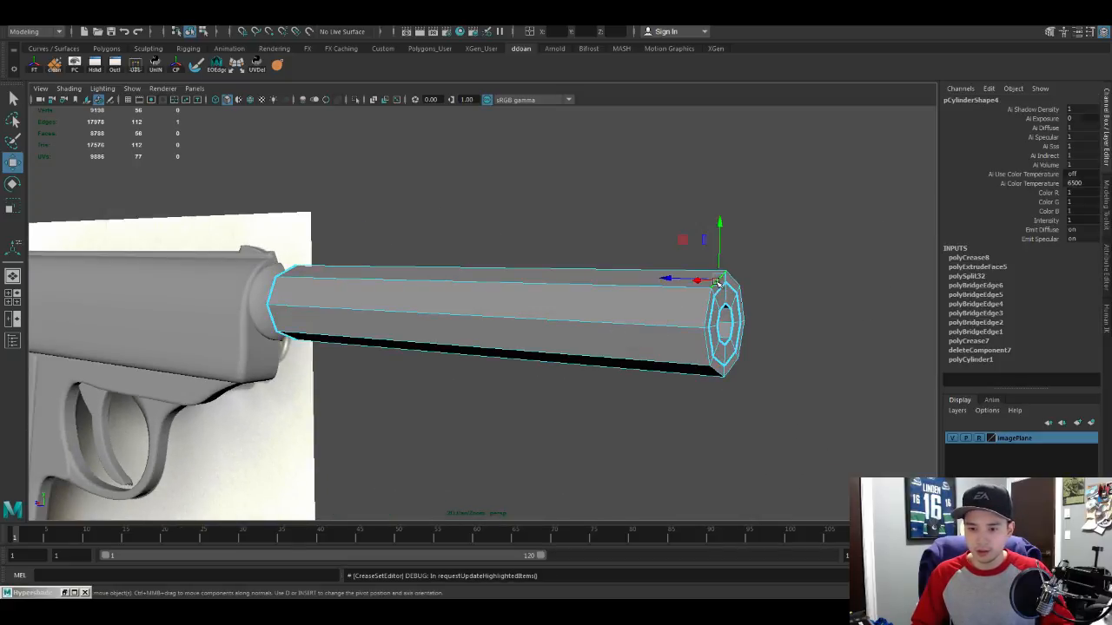
pyautogui.scroll(3, 620, 340)
pyautogui.keyDown('alt'); pyautogui.moveTo(620, 340); pyautogui.dragTo(846, 217); pyautogui.keyUp('alt')
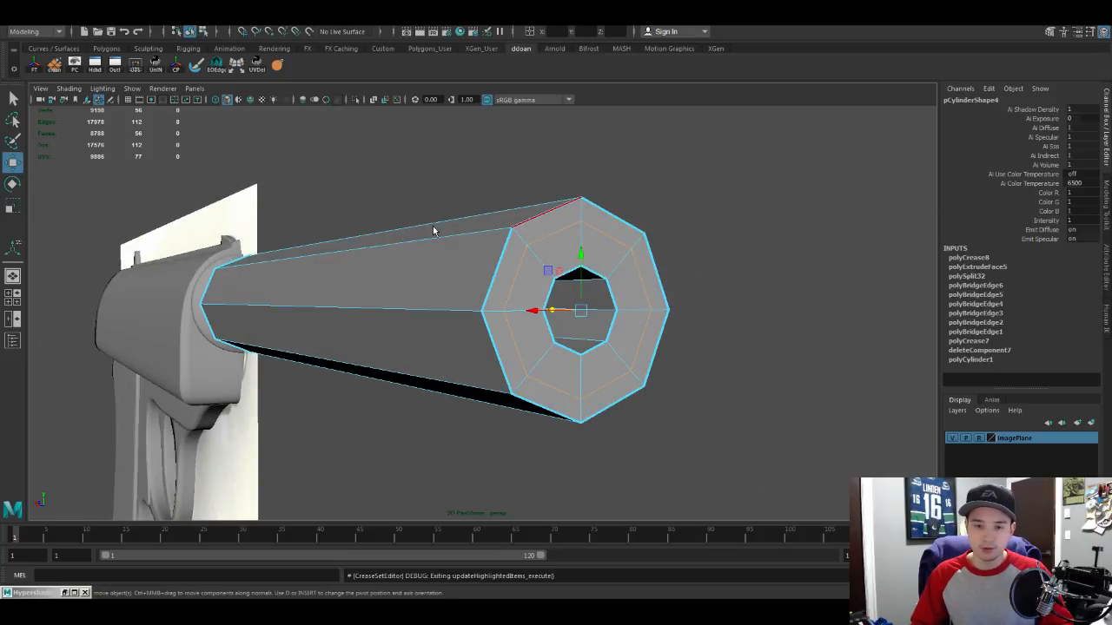
pyautogui.hotkey('ctrl', 'Delete')
pyautogui.scroll(-3, 501, 336)
pyautogui.keyDown('alt'); pyautogui.moveTo(501, 335); pyautogui.dragTo(685, 359); pyautogui.keyUp('alt')
pyautogui.press('F8')
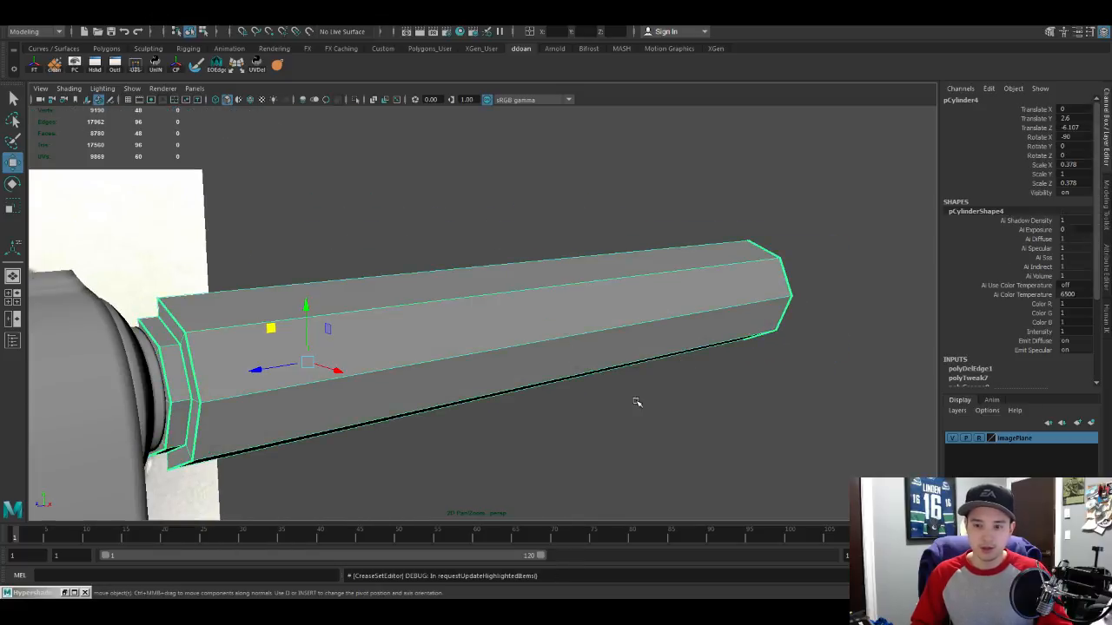
# Step: Scale the ring of long outer faces up radially to thicken the cylinder's body without changing its length
pyautogui.scroll(-3, 637, 402)
pyautogui.keyDown('alt'); pyautogui.moveTo(638, 402); pyautogui.dragTo(626, 355); pyautogui.keyUp('alt')
pyautogui.click(523, 415)
pyautogui.scroll(-3, 588, 396)
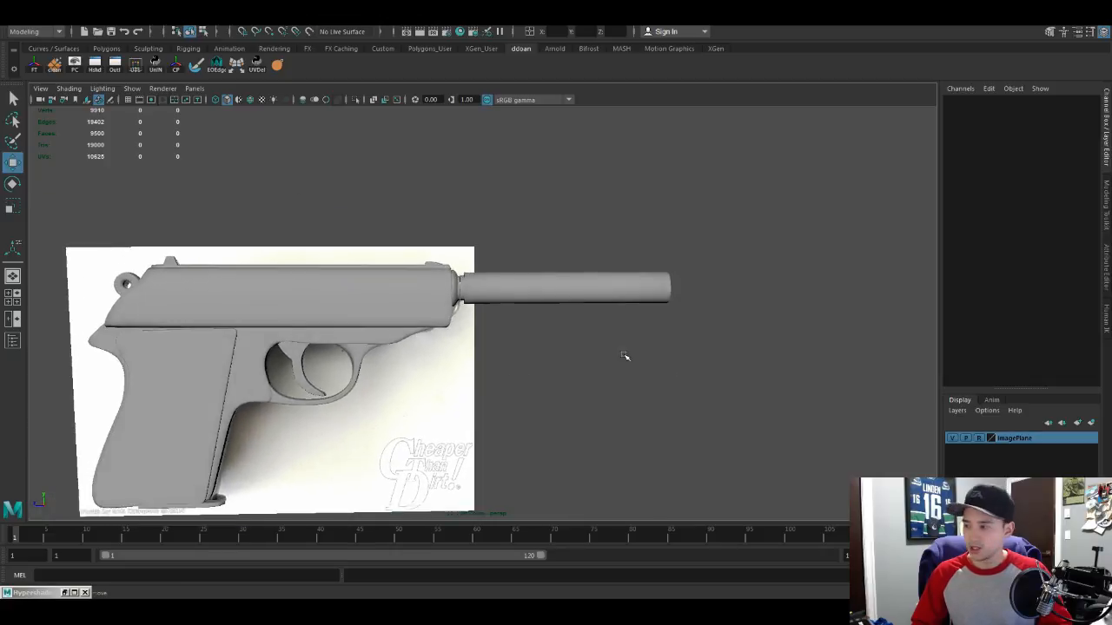
pyautogui.scroll(-2, 626, 355)
pyautogui.scroll(3, 626, 355)
pyautogui.click(549, 301)
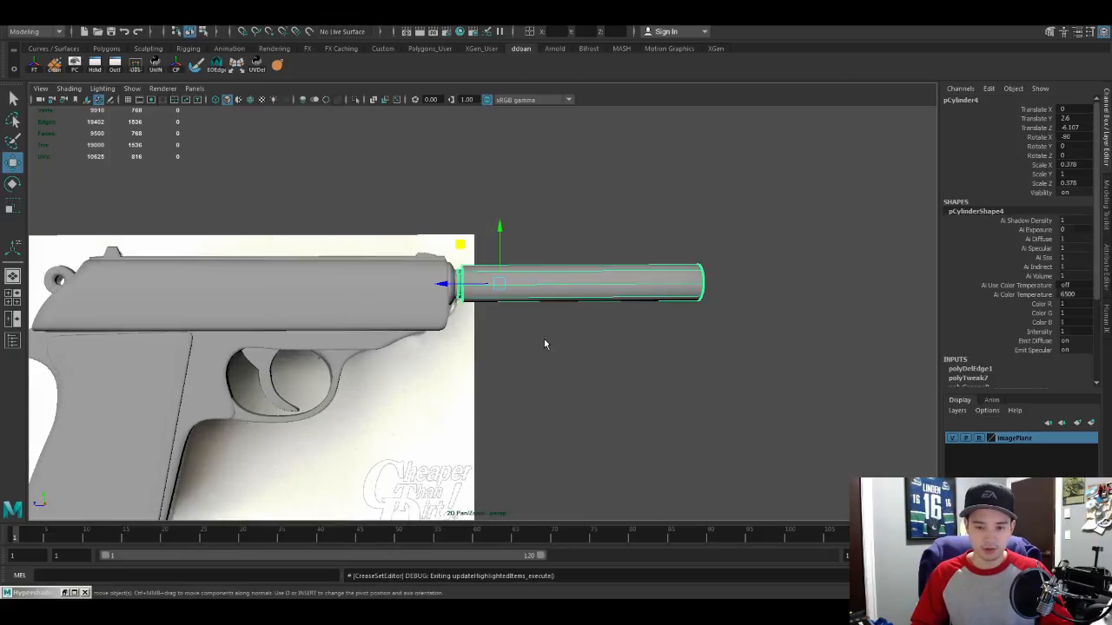
pyautogui.scroll(3, 544, 343)
pyautogui.keyDown('alt'); pyautogui.moveTo(536, 261); pyautogui.dragTo(618, 281); pyautogui.keyUp('alt')
pyautogui.press('F11')
pyautogui.click(554, 271)
pyautogui.keyDown('shift'); pyautogui.doubleClick(549, 292); pyautogui.keyUp('shift')
pyautogui.press('r')
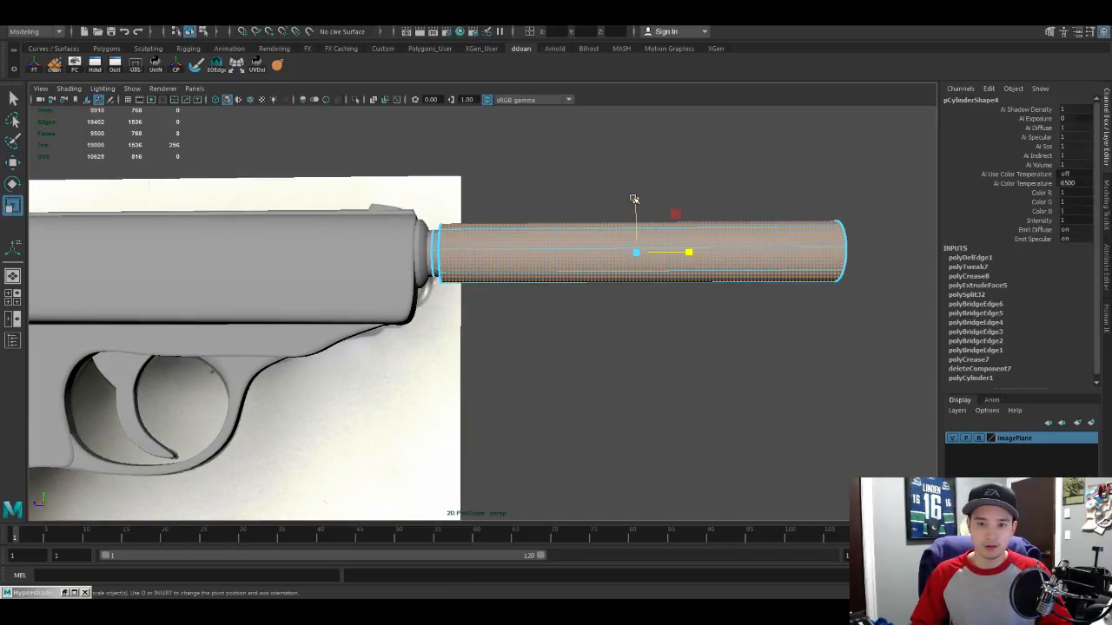
pyautogui.keyDown('ctrl'); pyautogui.moveTo(702, 250); pyautogui.dragTo(721, 258); pyautogui.keyUp('ctrl')
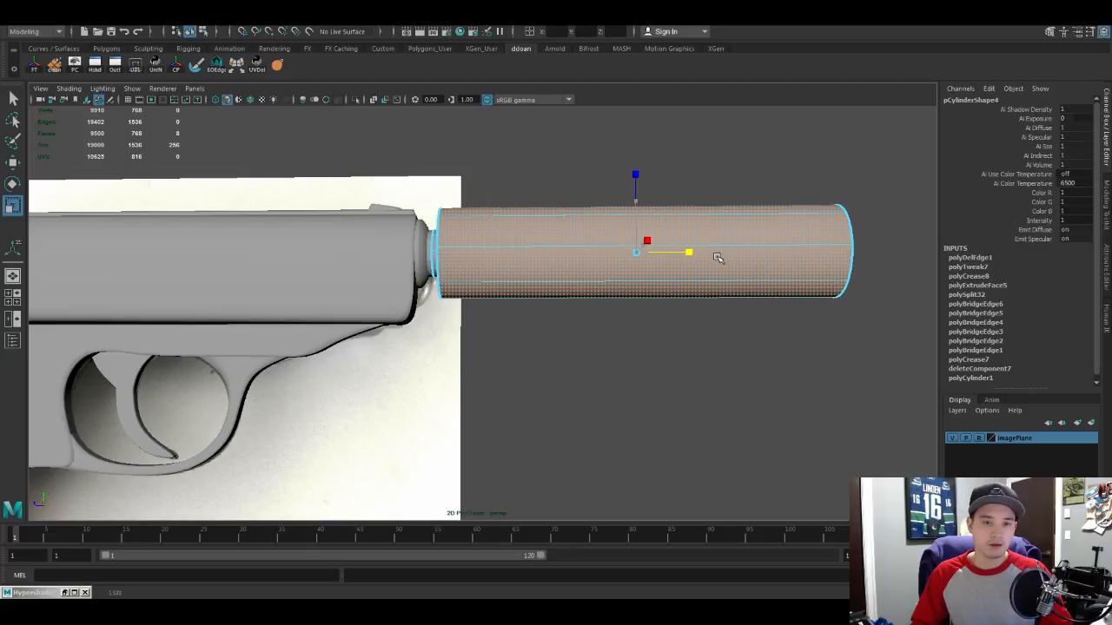
pyautogui.scroll(-3, 640, 348)
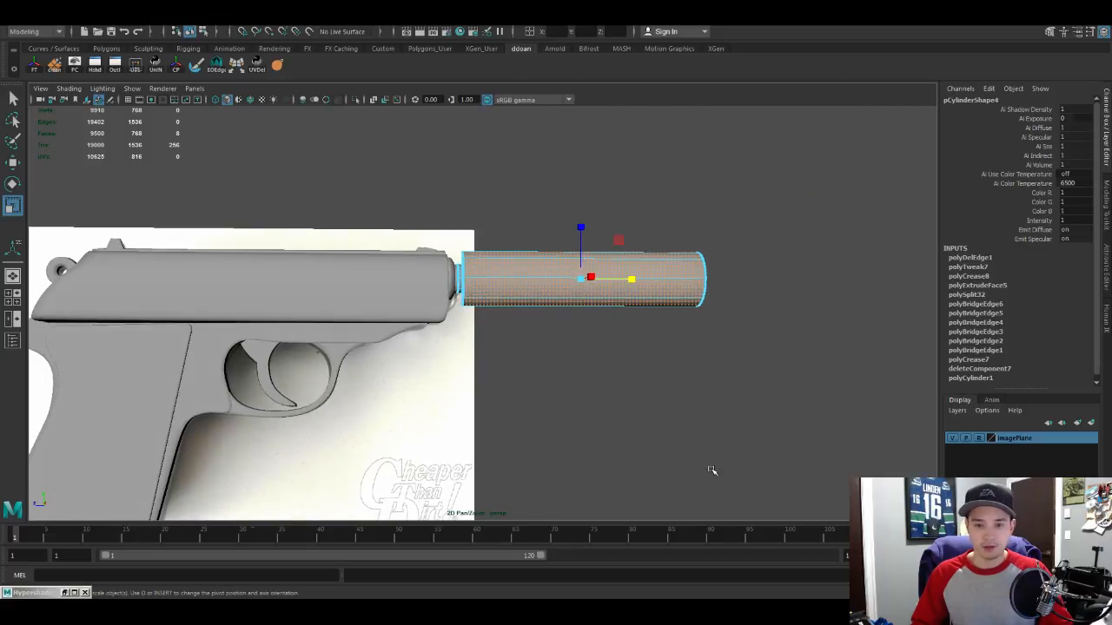
# Step: Enlarge the body's diameter slightly more in the side view, and return to object mode and perspective
pyautogui.press('space')
pyautogui.press('space')
pyautogui.keyDown('alt'); pyautogui.moveTo(548, 397); pyautogui.dragTo(581, 398, button='middle'); pyautogui.keyUp('alt')
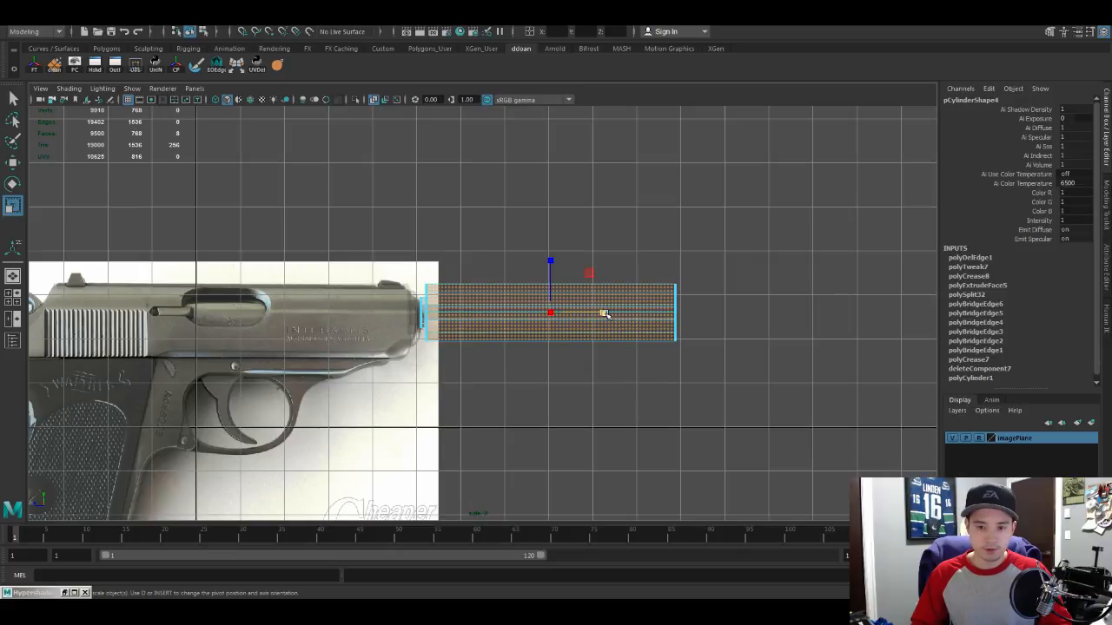
pyautogui.keyDown('alt'); pyautogui.moveTo(550, 392); pyautogui.dragTo(625, 382, button='middle'); pyautogui.keyUp('alt')
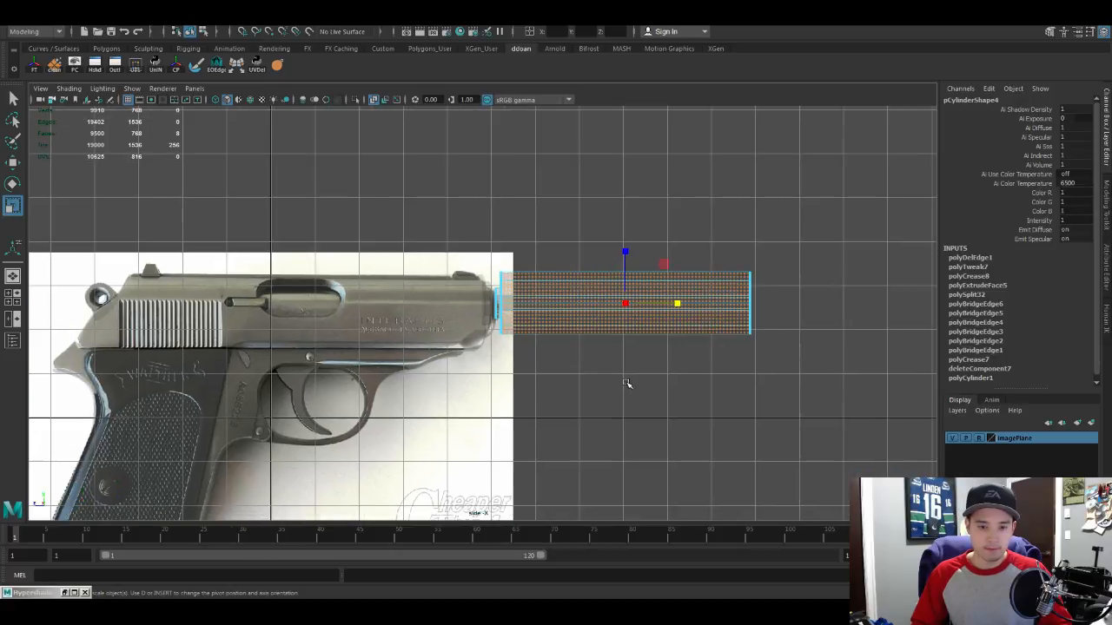
pyautogui.press('F8')
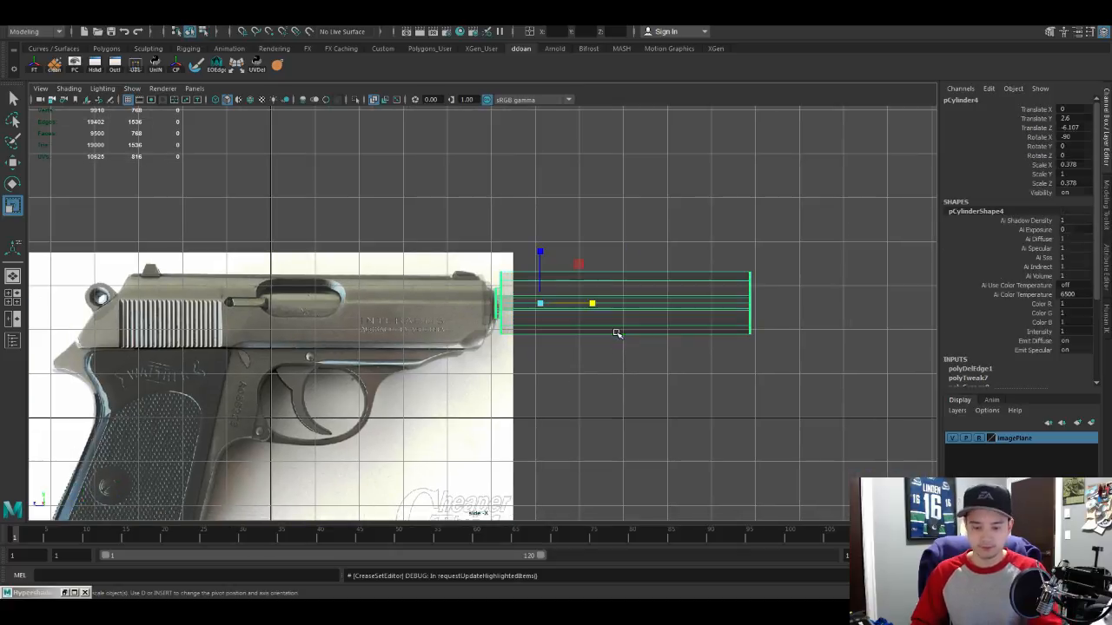
pyautogui.press('space')
pyautogui.press('space')
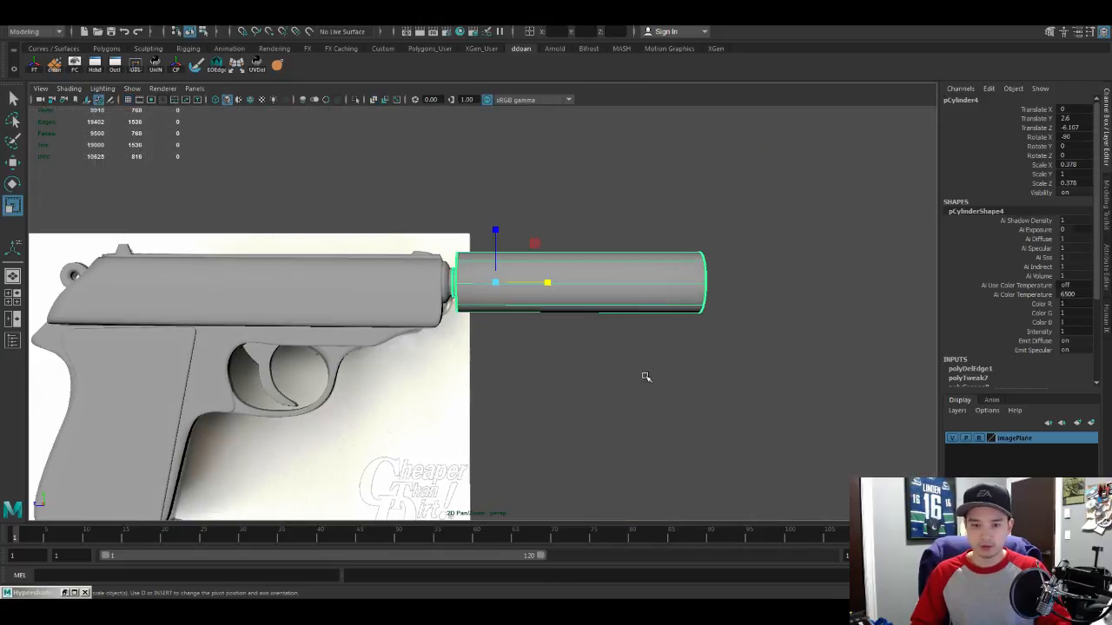
# Step: Move the whole cylinder slightly toward the muzzle ring, to a Translate Z of -6.077
pyautogui.click(646, 376)
pyautogui.keyDown('alt'); pyautogui.moveTo(646, 376); pyautogui.dragTo(588, 371); pyautogui.keyUp('alt')
pyautogui.scroll(3, 635, 355)
pyautogui.scroll(2, 628, 406)
pyautogui.keyDown('alt'); pyautogui.moveTo(588, 372); pyautogui.dragTo(617, 418, button='middle'); pyautogui.keyUp('alt')
pyautogui.click(589, 321)
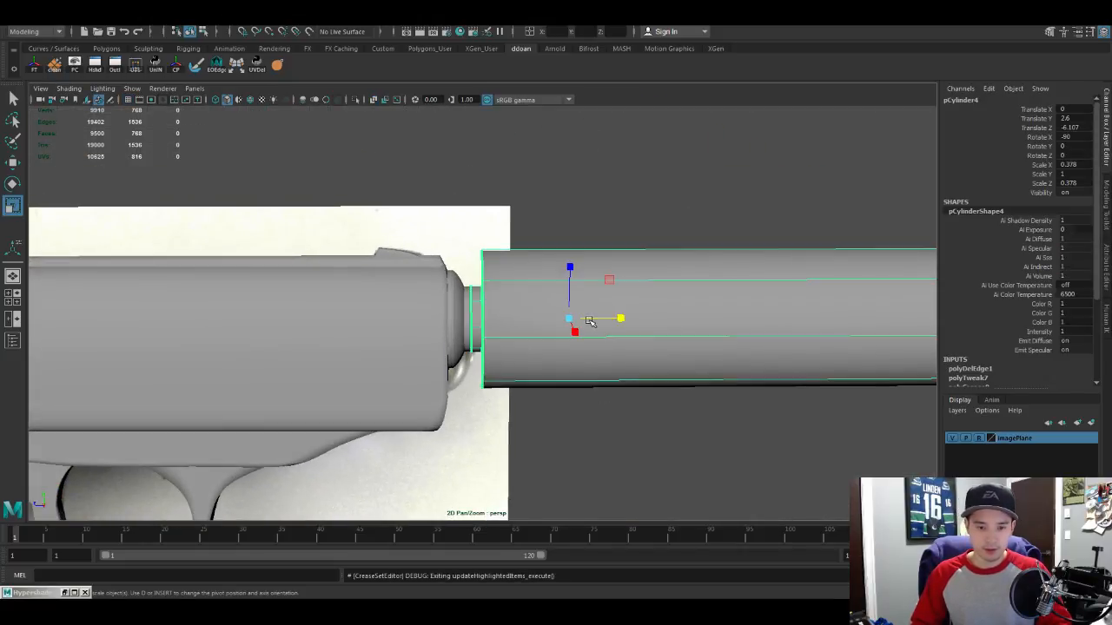
pyautogui.press('w')
pyautogui.moveTo(538, 322); pyautogui.dragTo(541, 312)
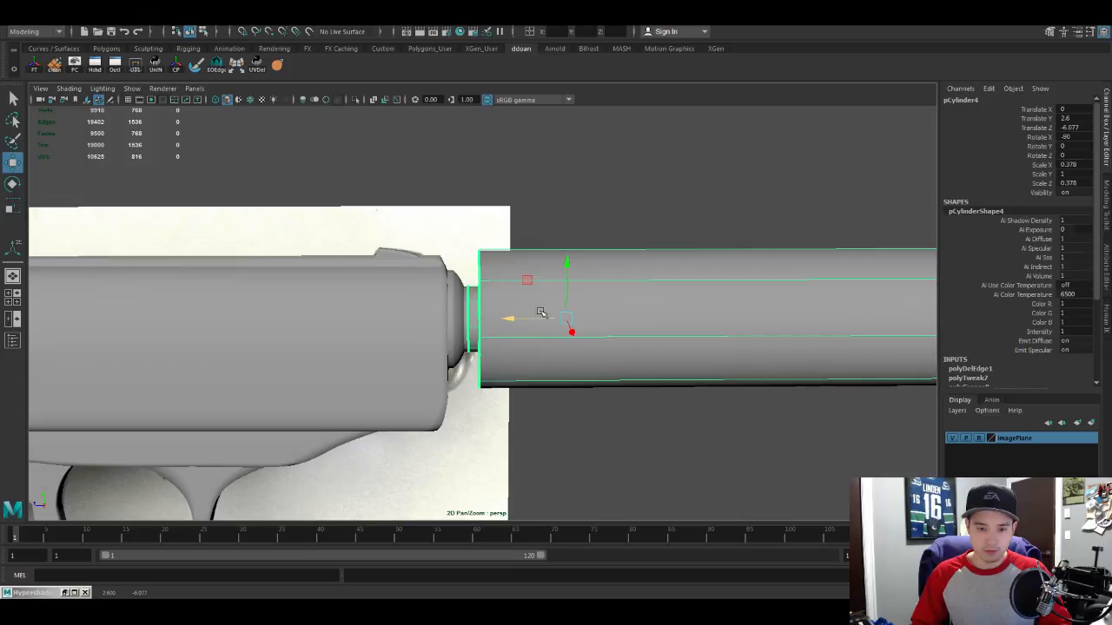
# Step: Scale the neck's ring of outer faces up radially, keeping its length, to thicken the neck beside the muzzle, and return to object mode
pyautogui.click(576, 211)
pyautogui.scroll(6, 605, 266)
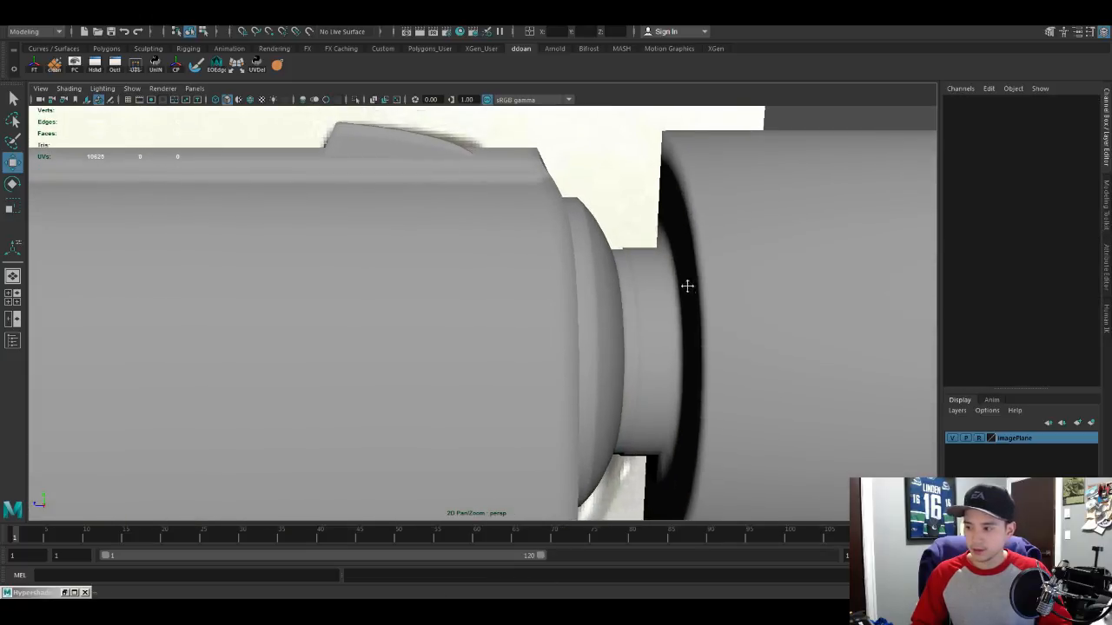
pyautogui.click(635, 278)
pyautogui.click(640, 290)
pyautogui.keyDown('alt'); pyautogui.moveTo(640, 290); pyautogui.dragTo(596, 255); pyautogui.keyUp('alt')
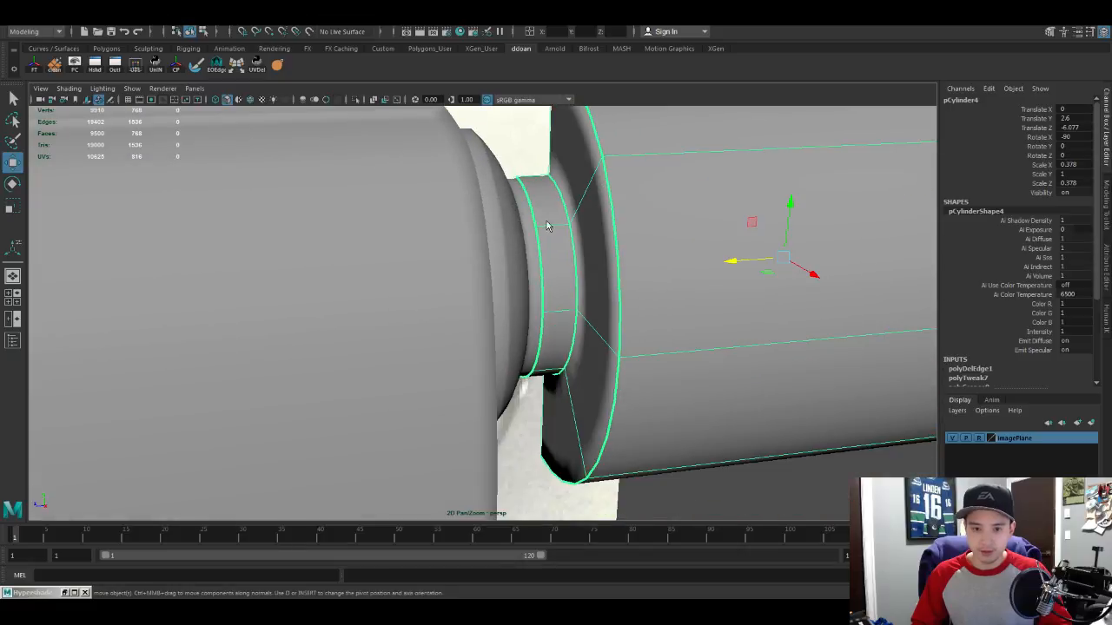
pyautogui.press('F11')
pyautogui.click(545, 251)
pyautogui.press('r')
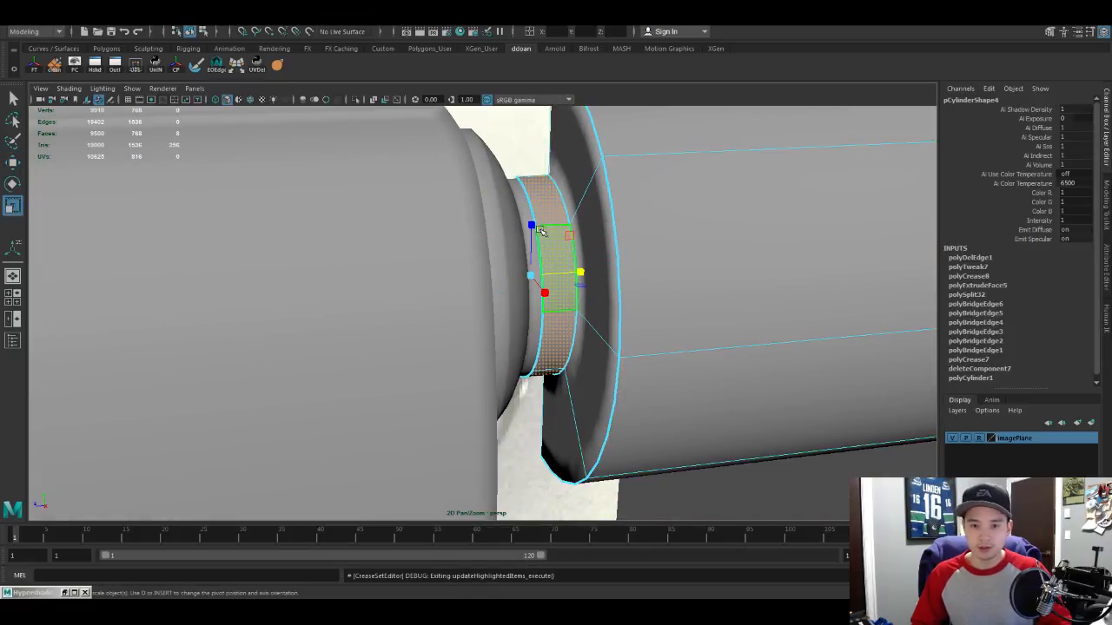
pyautogui.click(533, 227)
pyautogui.hotkey('ctrl', 'z')
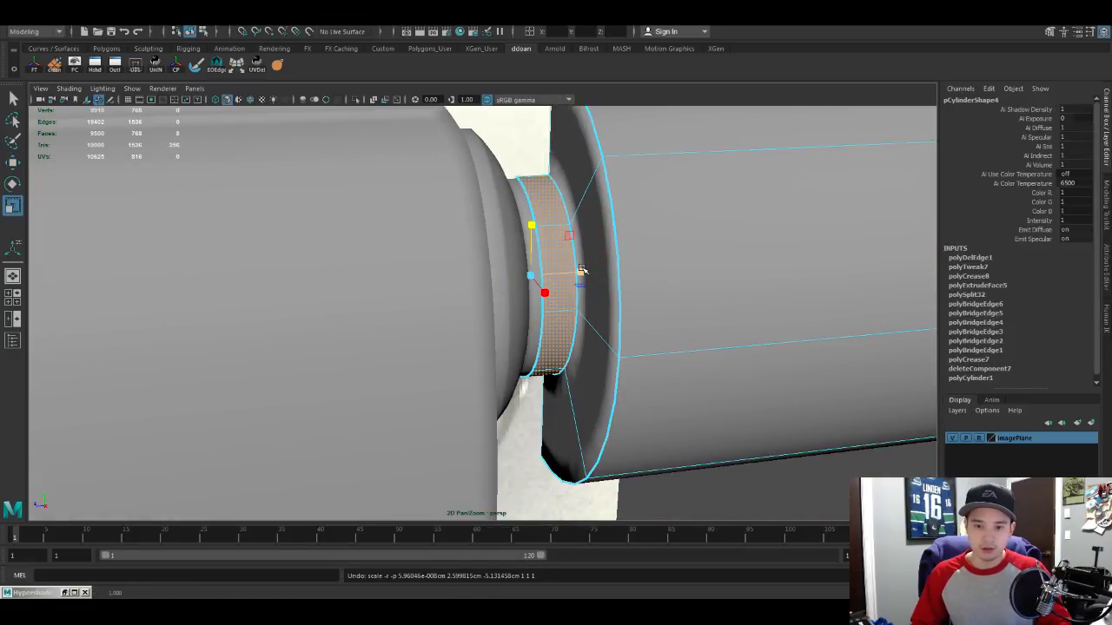
pyautogui.keyDown('ctrl'); pyautogui.moveTo(581, 269); pyautogui.dragTo(589, 272); pyautogui.keyUp('ctrl')
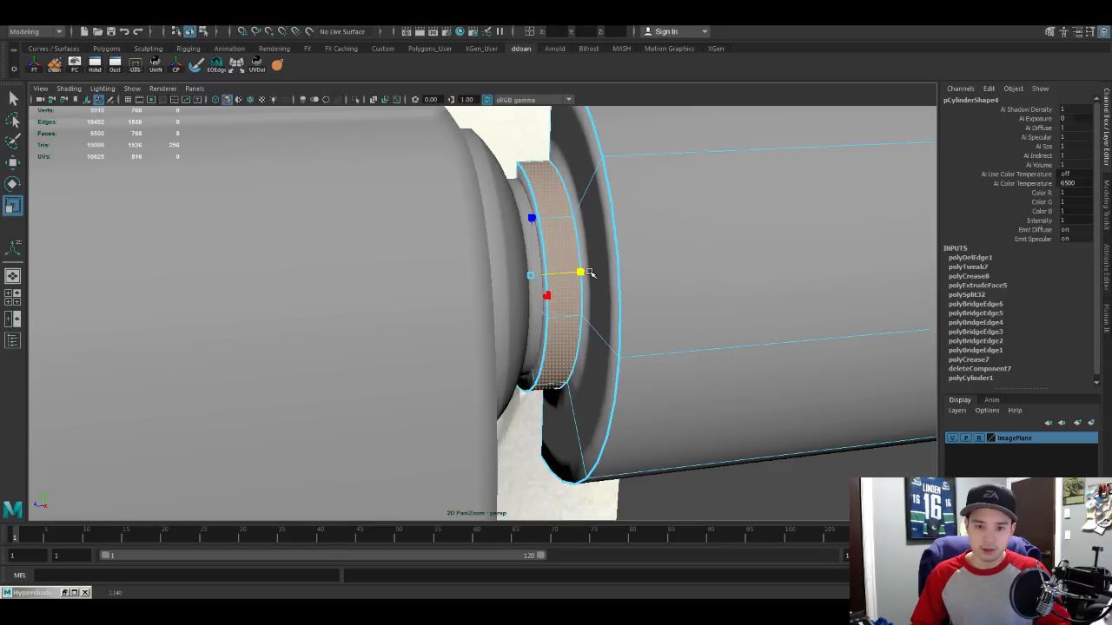
pyautogui.keyDown('alt'); pyautogui.moveTo(606, 283); pyautogui.dragTo(597, 256, button='middle'); pyautogui.keyUp('alt')
pyautogui.press('w')
pyautogui.press('F8')
# Step: Set the barrel attachment's OpenSubdiv UV Boundary Smoothing to Preserve Edges and Corners, and deselect it
pyautogui.scroll(-5, 630, 278)
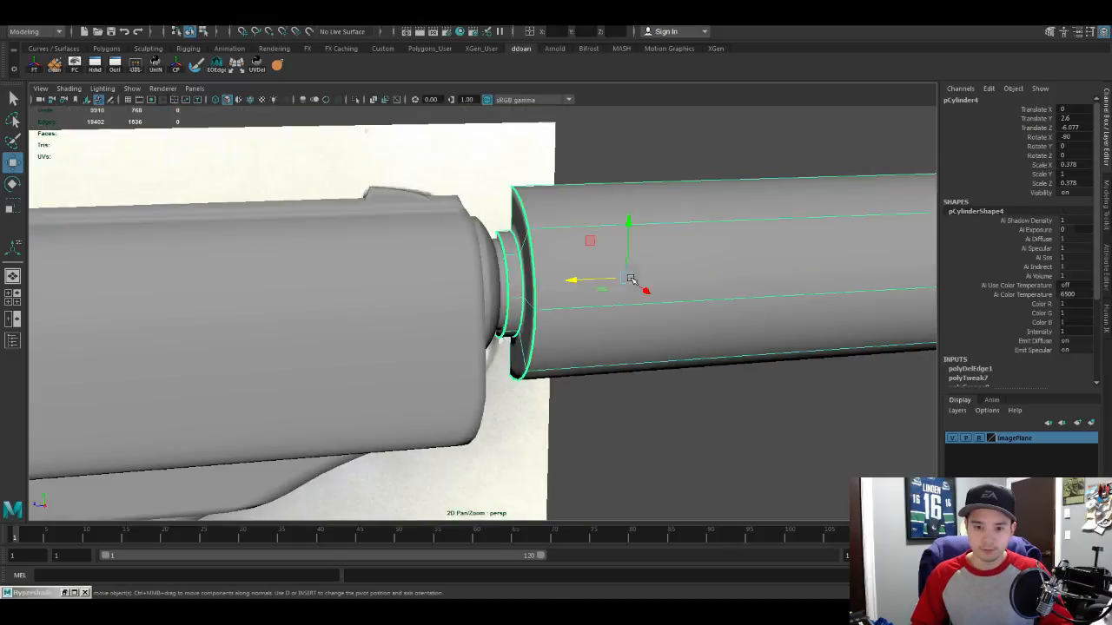
pyautogui.hotkey('ctrl', 'a')
pyautogui.click(962, 240)
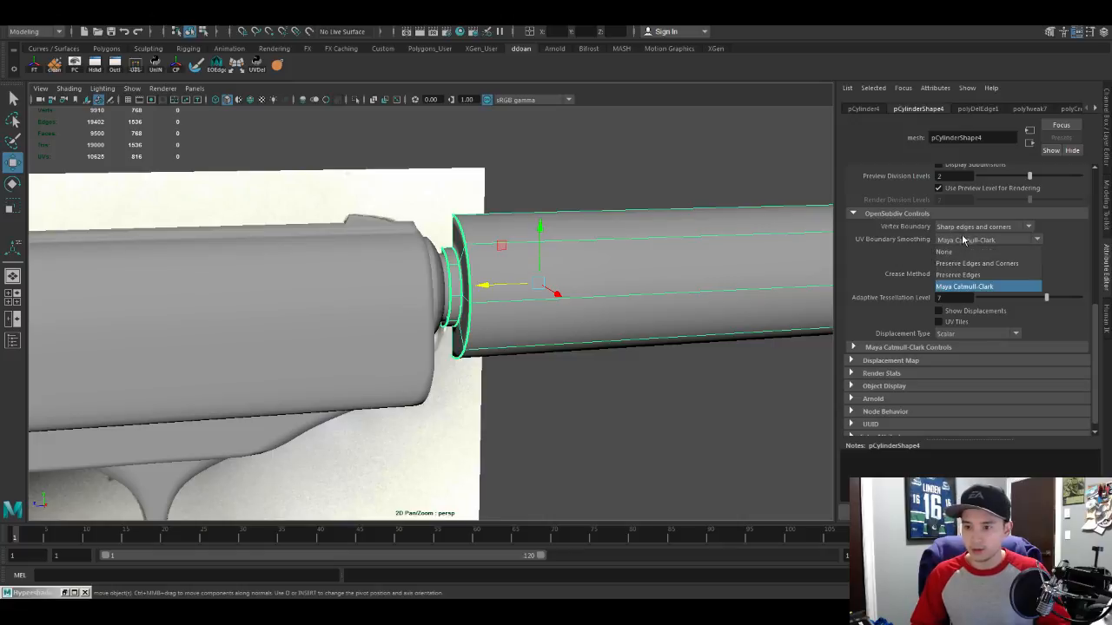
pyautogui.click(966, 264)
pyautogui.click(556, 434)
# Step: Lengthen the barrel attachment by moving its far-end vertices further from the muzzle, and deselect it
pyautogui.scroll(-3, 543, 414)
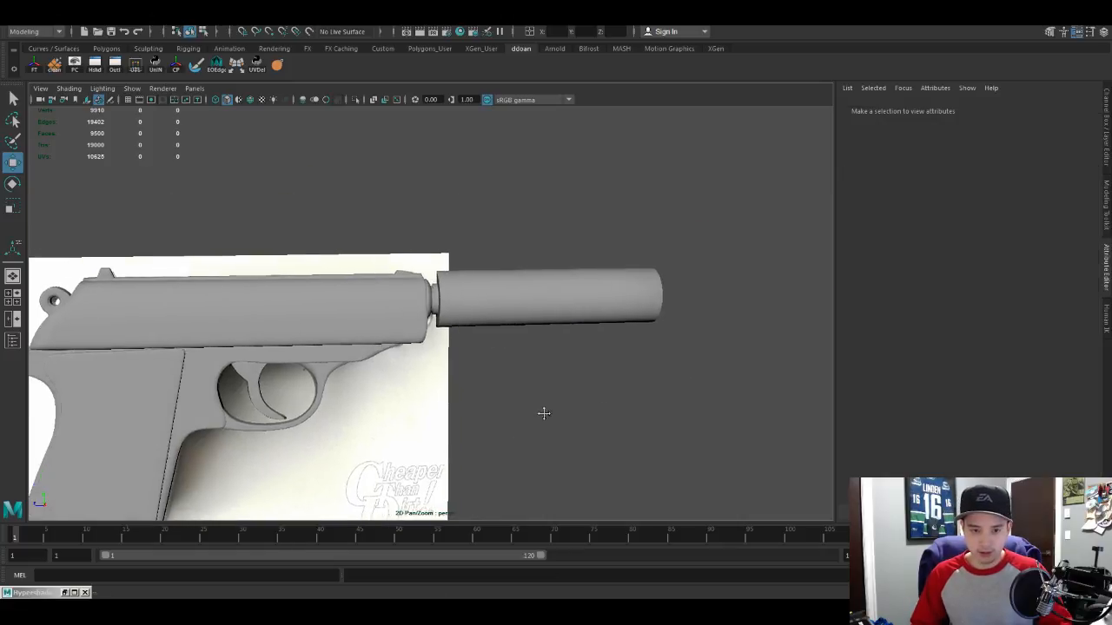
pyautogui.scroll(-3, 583, 377)
pyautogui.scroll(-1, 596, 385)
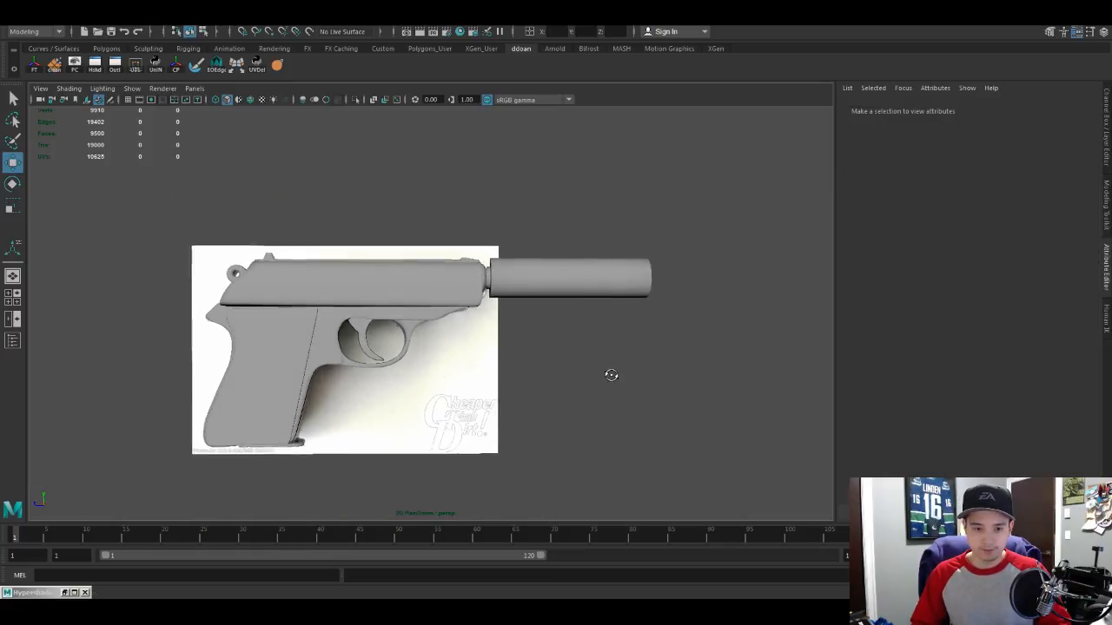
pyautogui.keyDown('alt'); pyautogui.moveTo(611, 375); pyautogui.dragTo(606, 380); pyautogui.keyUp('alt')
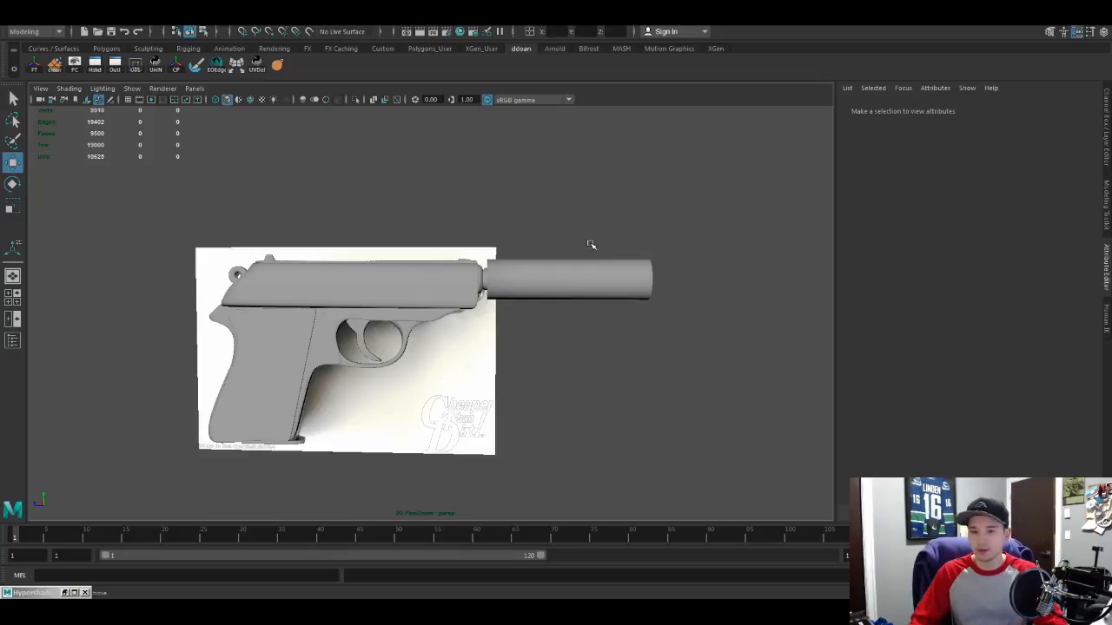
pyautogui.click(600, 268)
pyautogui.keyDown('alt'); pyautogui.moveTo(604, 291); pyautogui.dragTo(611, 294); pyautogui.keyUp('alt')
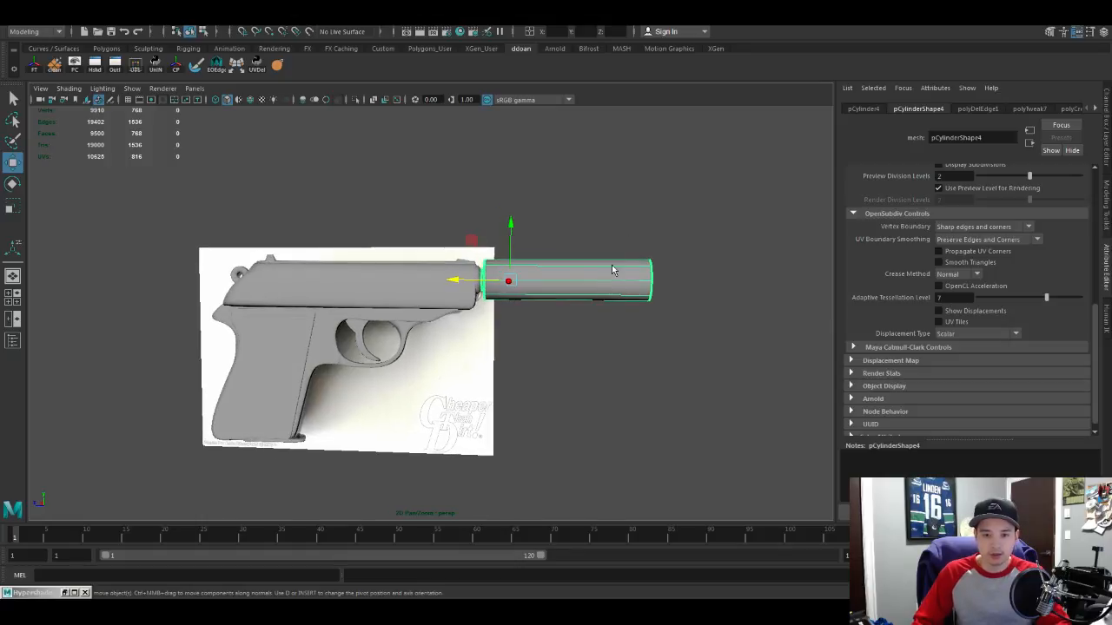
pyautogui.moveTo(612, 266); pyautogui.dragTo(563, 261, button='right')
pyautogui.moveTo(682, 228); pyautogui.dragTo(631, 321)
pyautogui.moveTo(590, 276); pyautogui.dragTo(632, 288)
pyautogui.click(612, 346)
# Step: Check the attachment's proportions against the whole pistol and save the scene
pyautogui.scroll(-3, 620, 347)
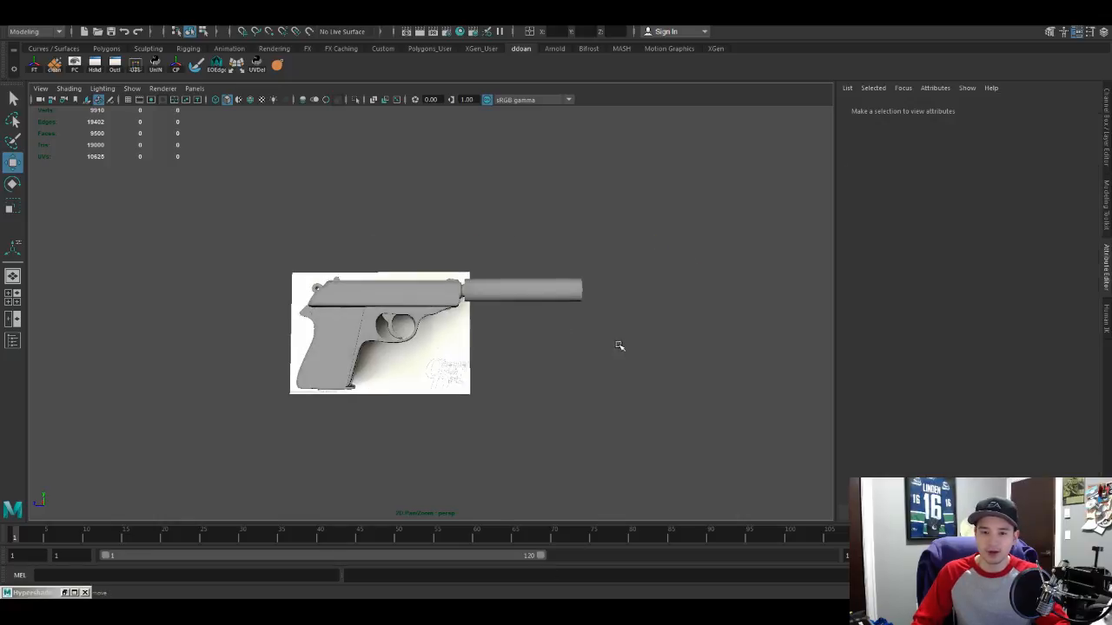
pyautogui.scroll(6, 603, 350)
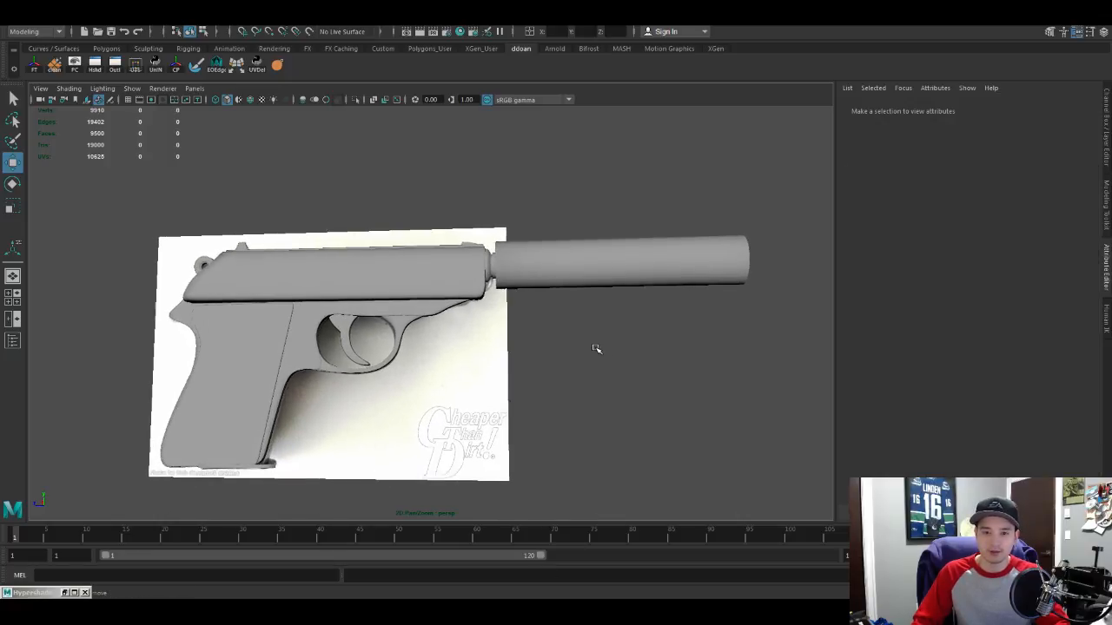
pyautogui.scroll(-2, 596, 349)
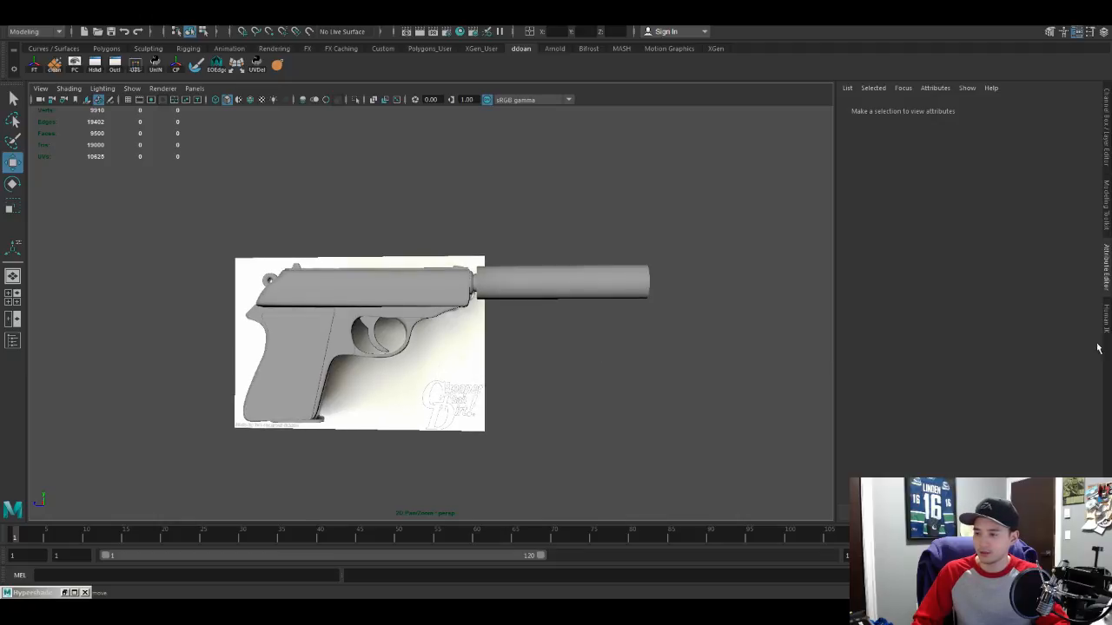
pyautogui.click(565, 282)
pyautogui.click(605, 345)
pyautogui.hotkey('ctrl', 's')
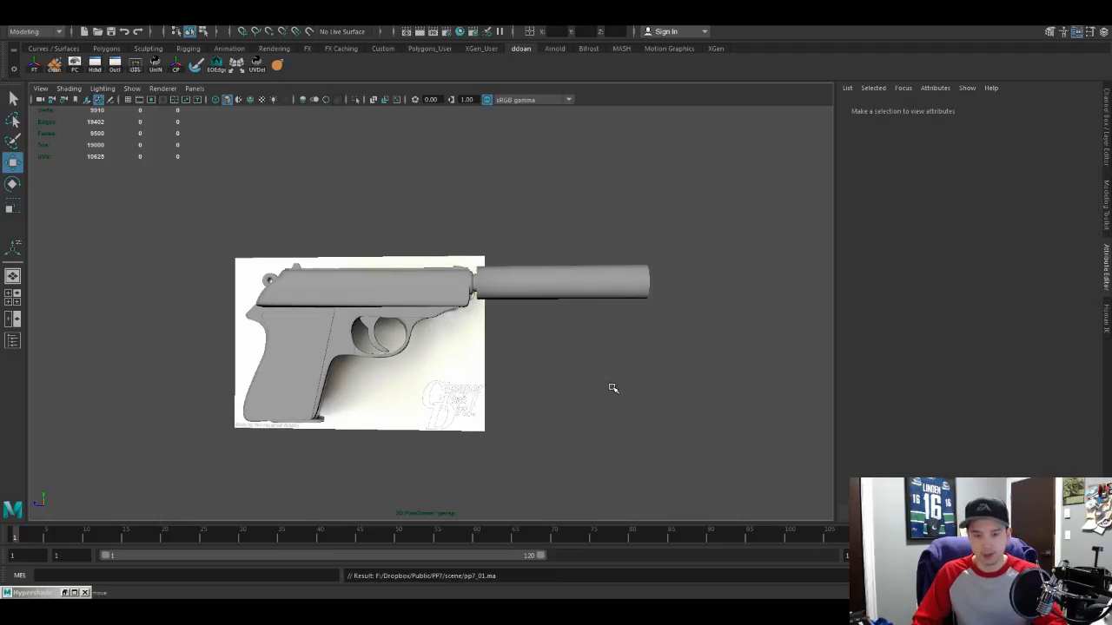